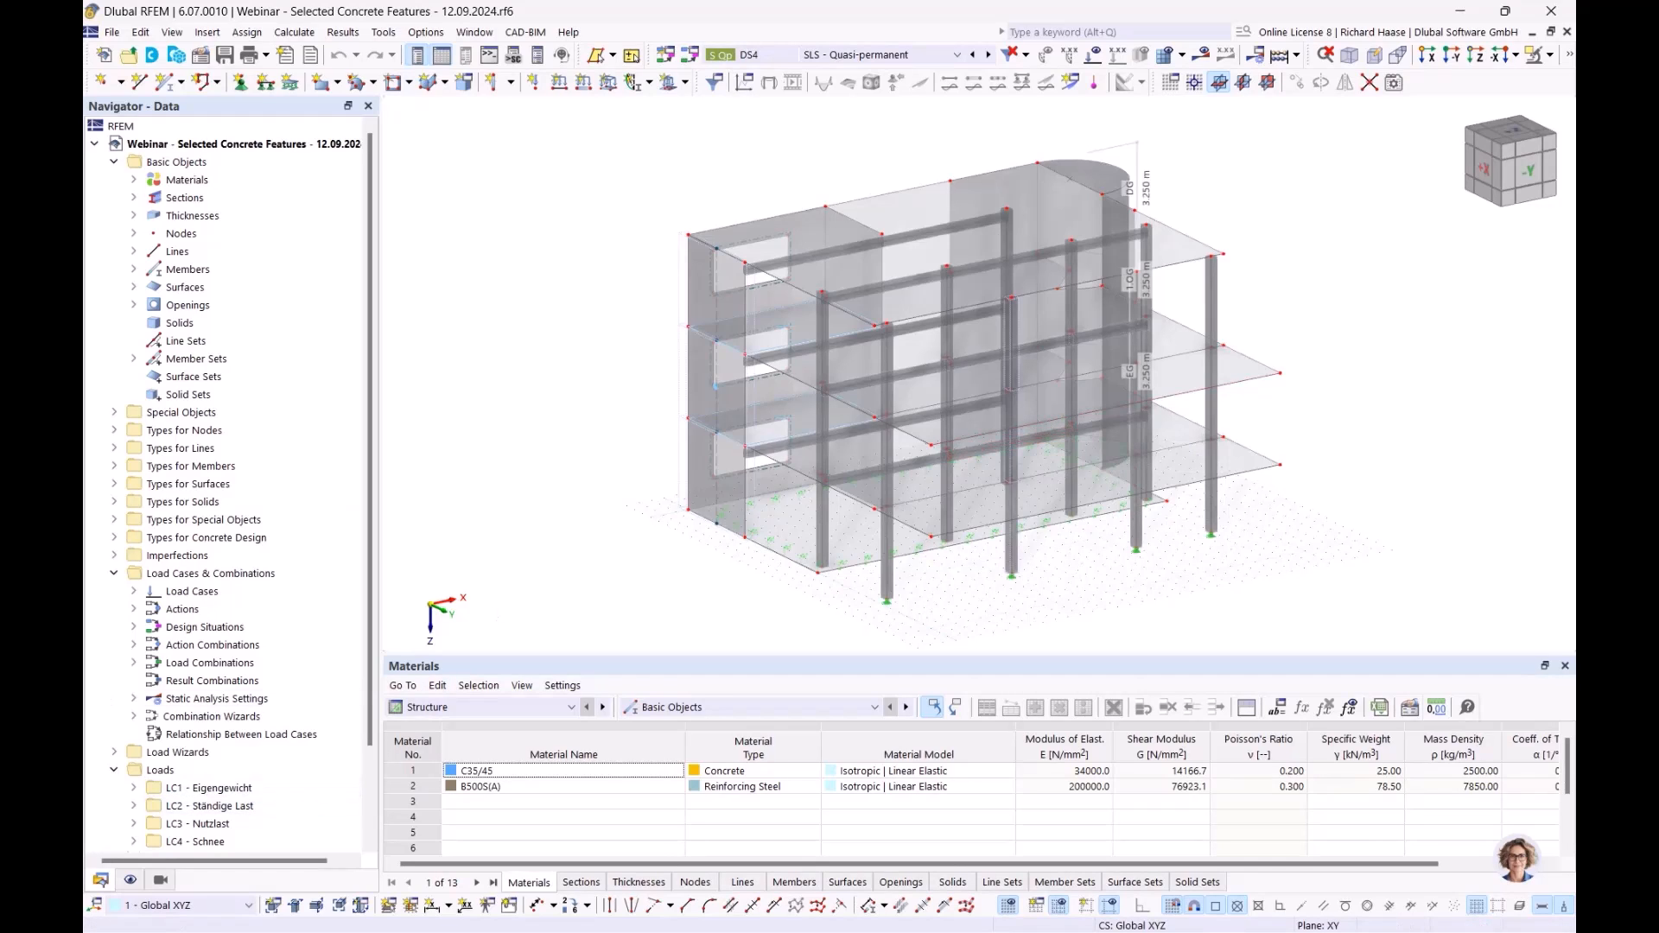
- Switch from the RFEM building model to the PowerPoint deck's Content slide
key("alt+Tab")
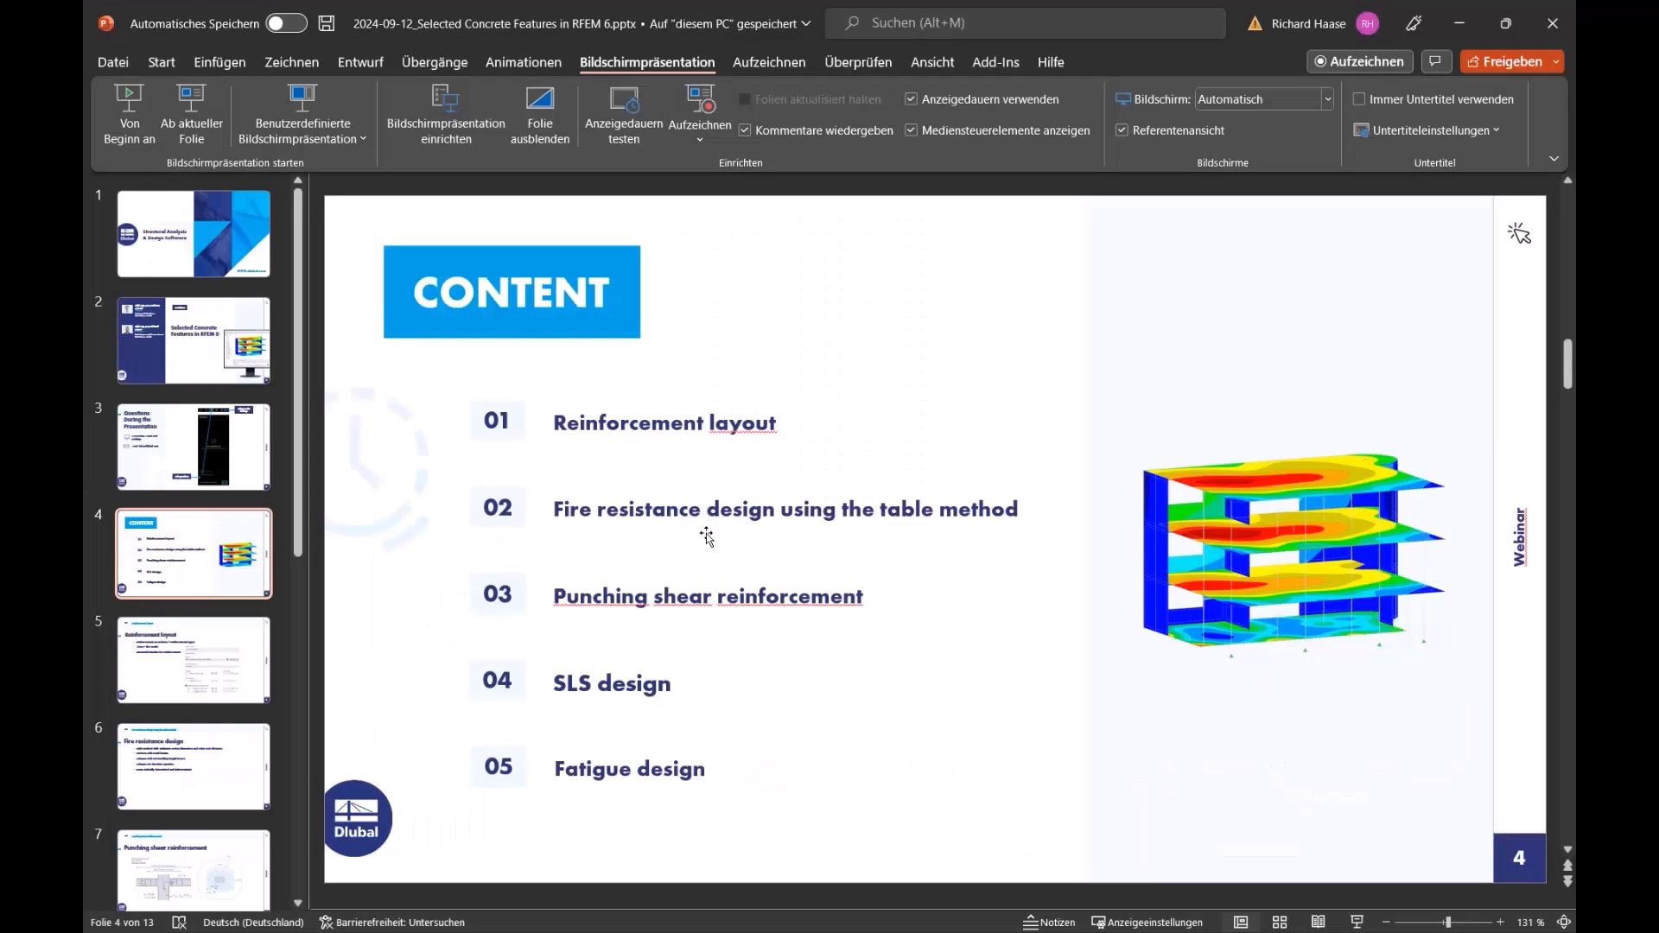
- Present slide 5, 'Reinforcement layout', full screen, then return to the RFEM model
key("Page_Down")
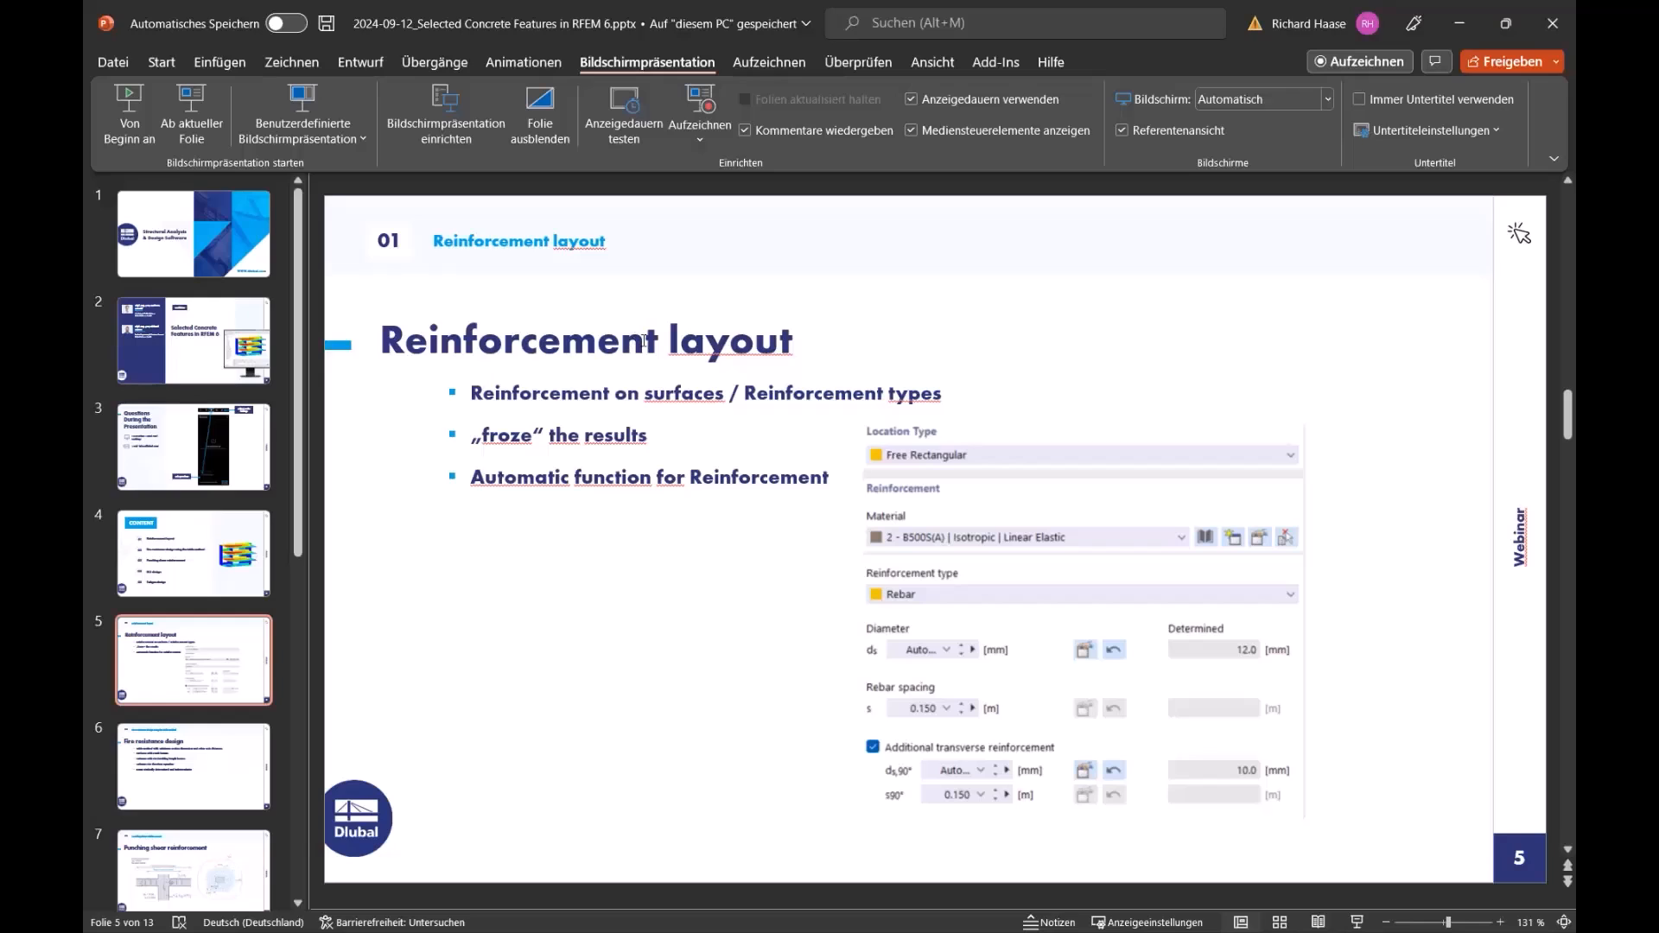
left_click(195, 152)
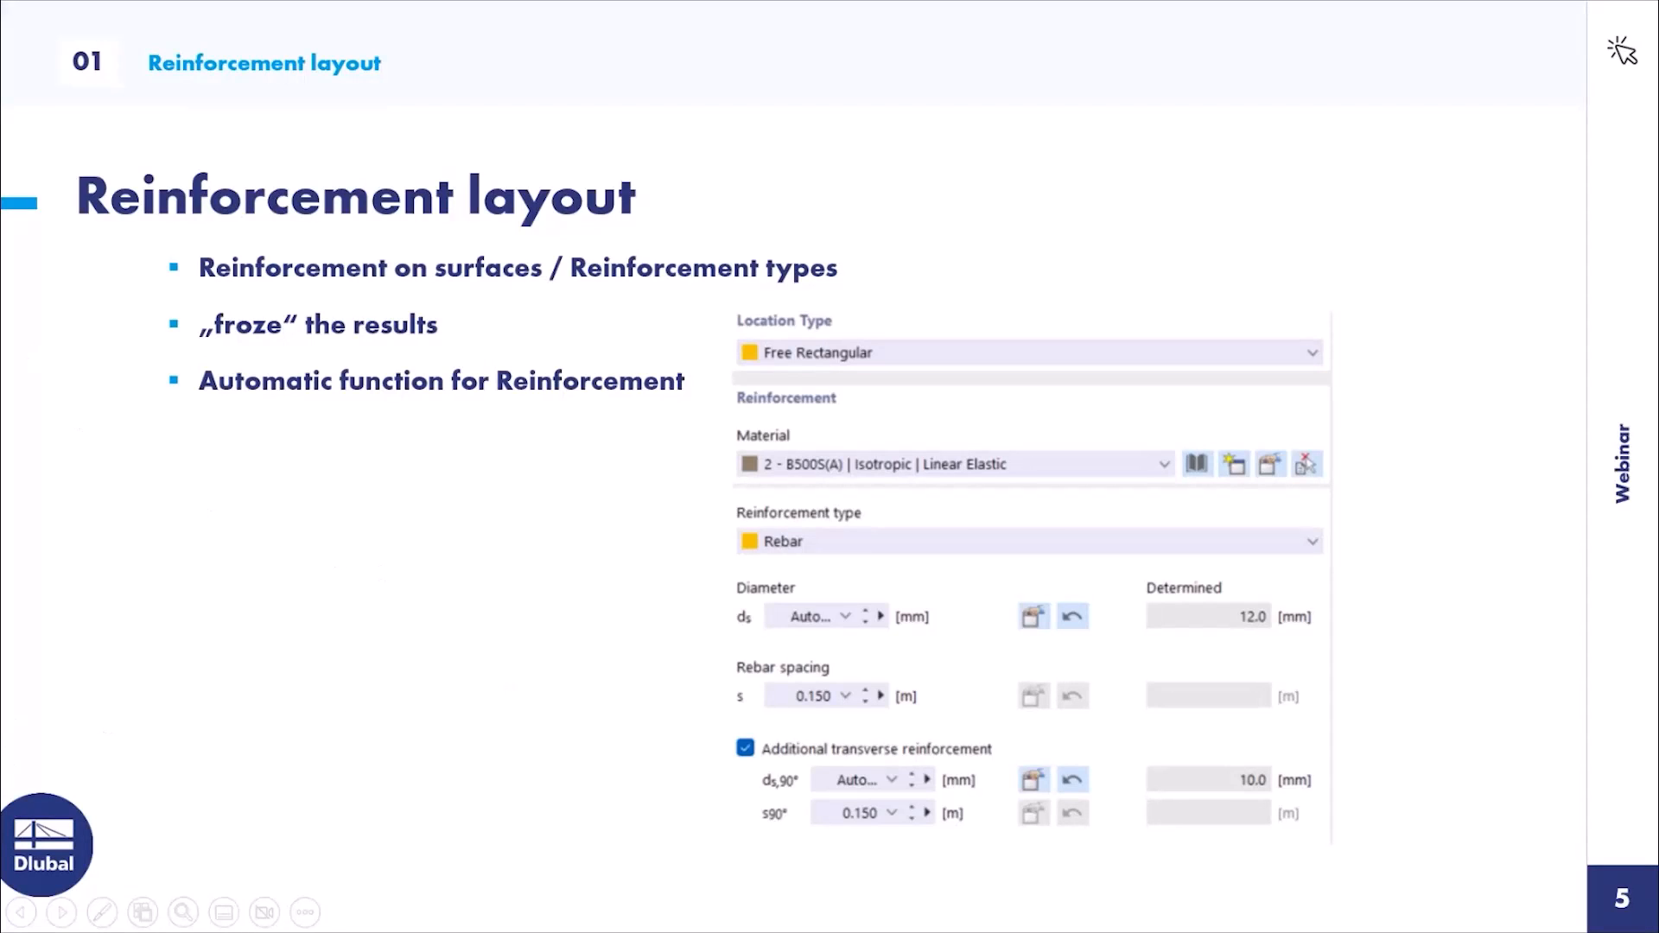
key("Escape")
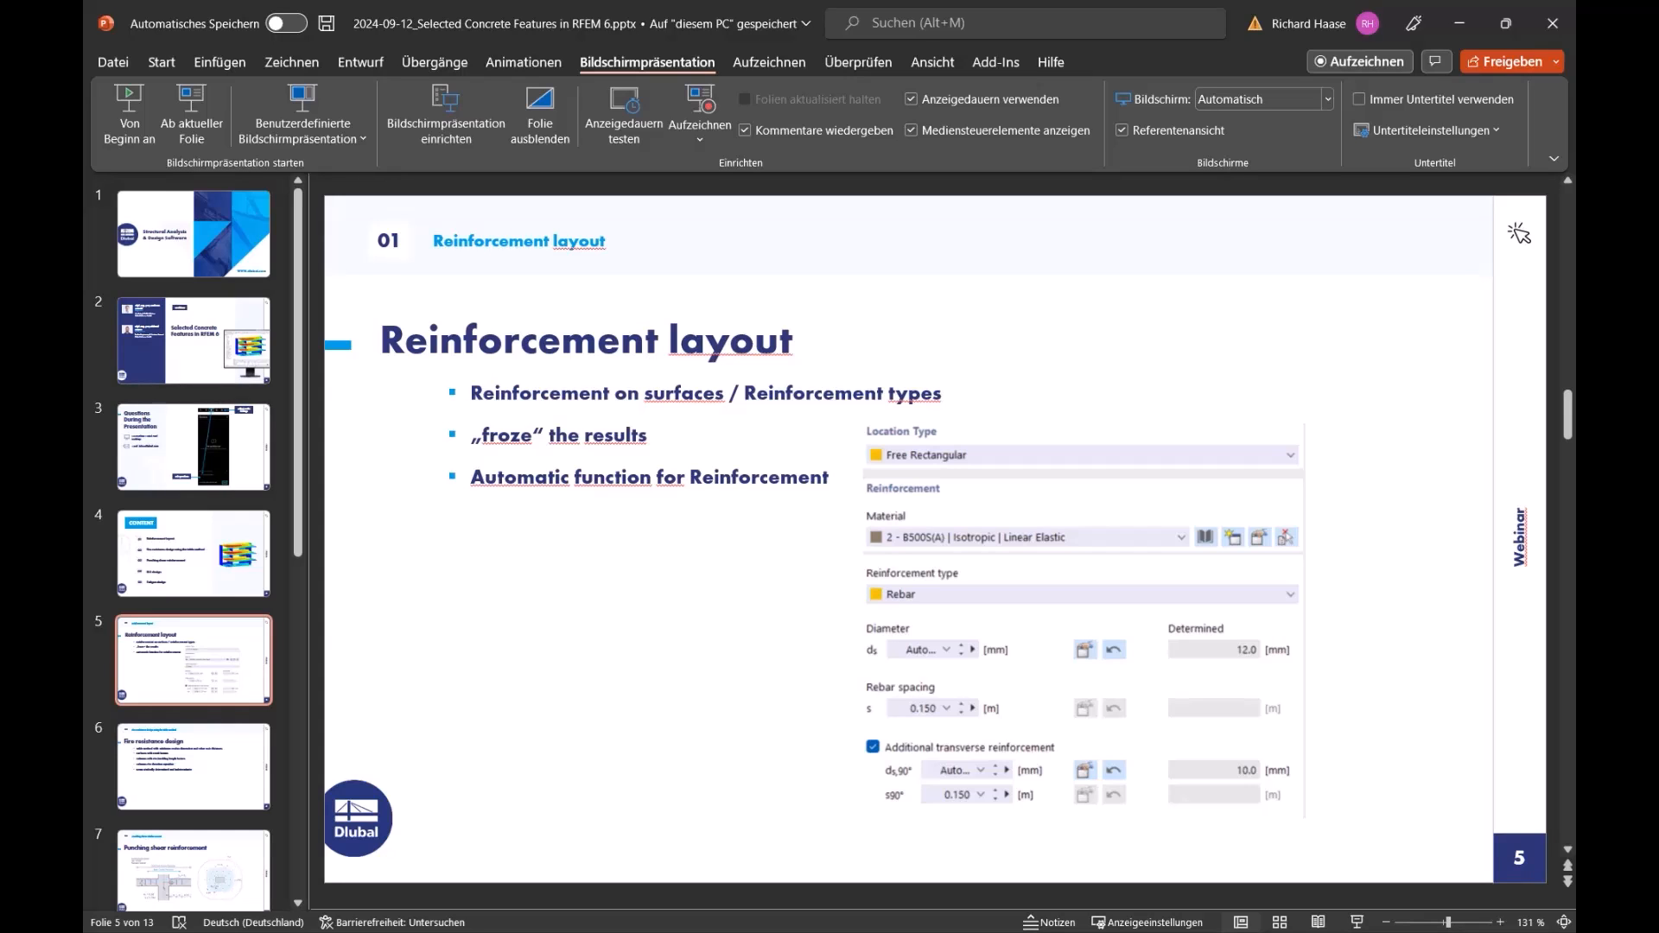
key("alt+Tab")
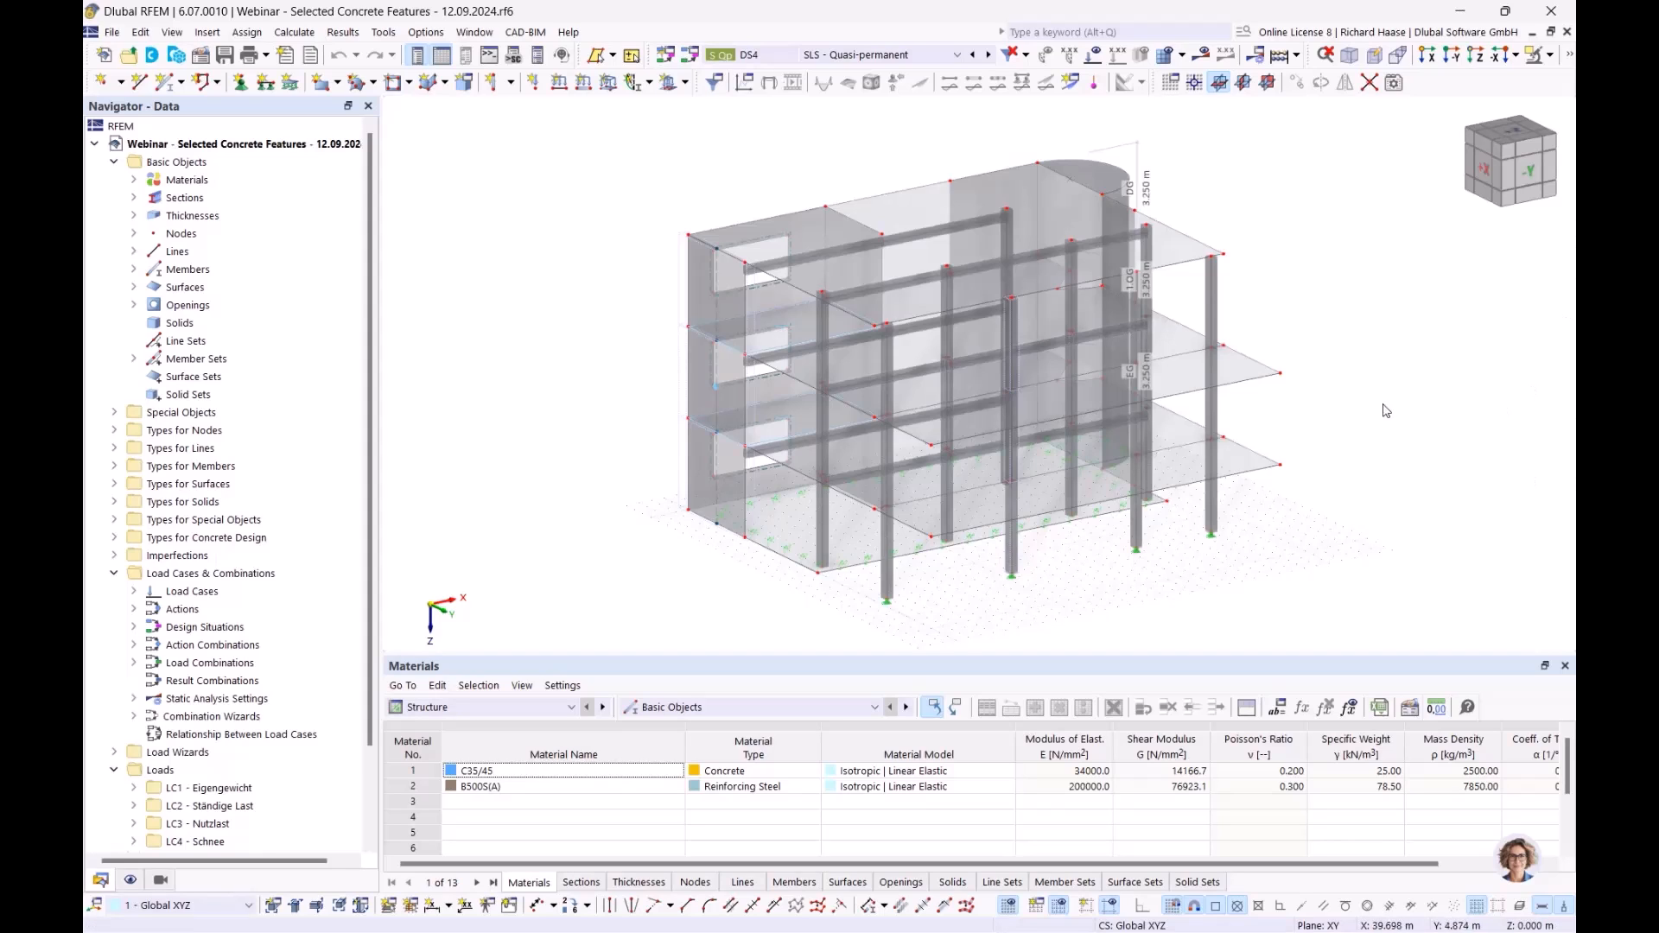
- Reposition the building view and expand Materials to show C35/45 and B500S(A)
middle_click_drag(1391, 411, 1296, 395)
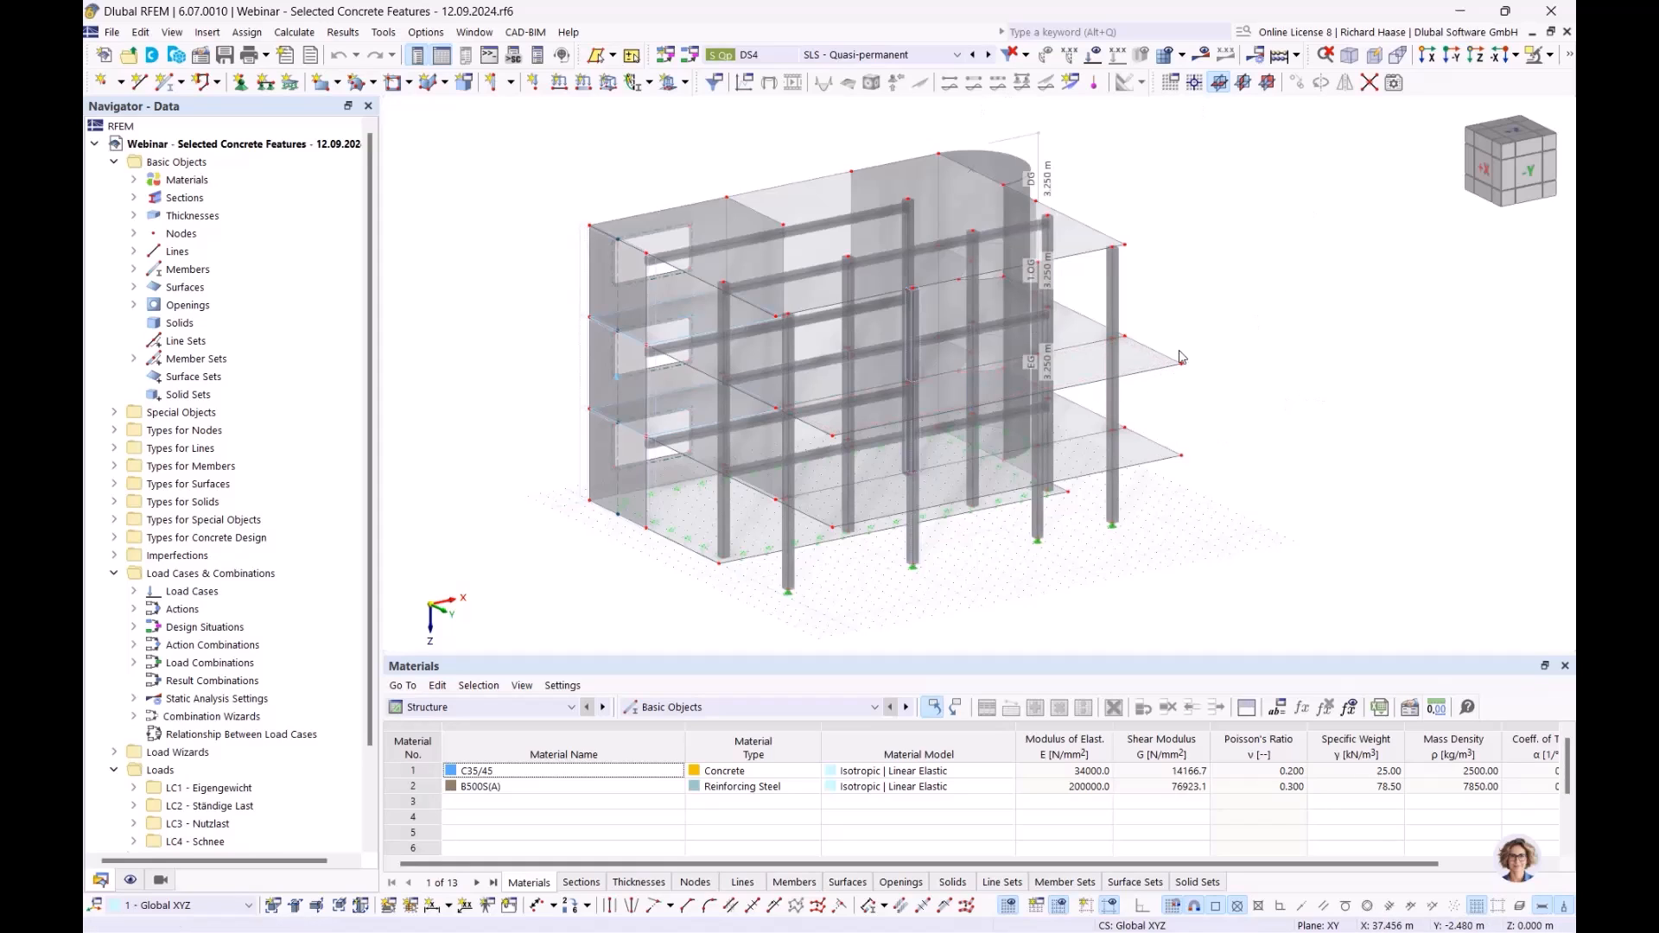
middle_click_drag(1288, 408, 1362, 350, "ctrl")
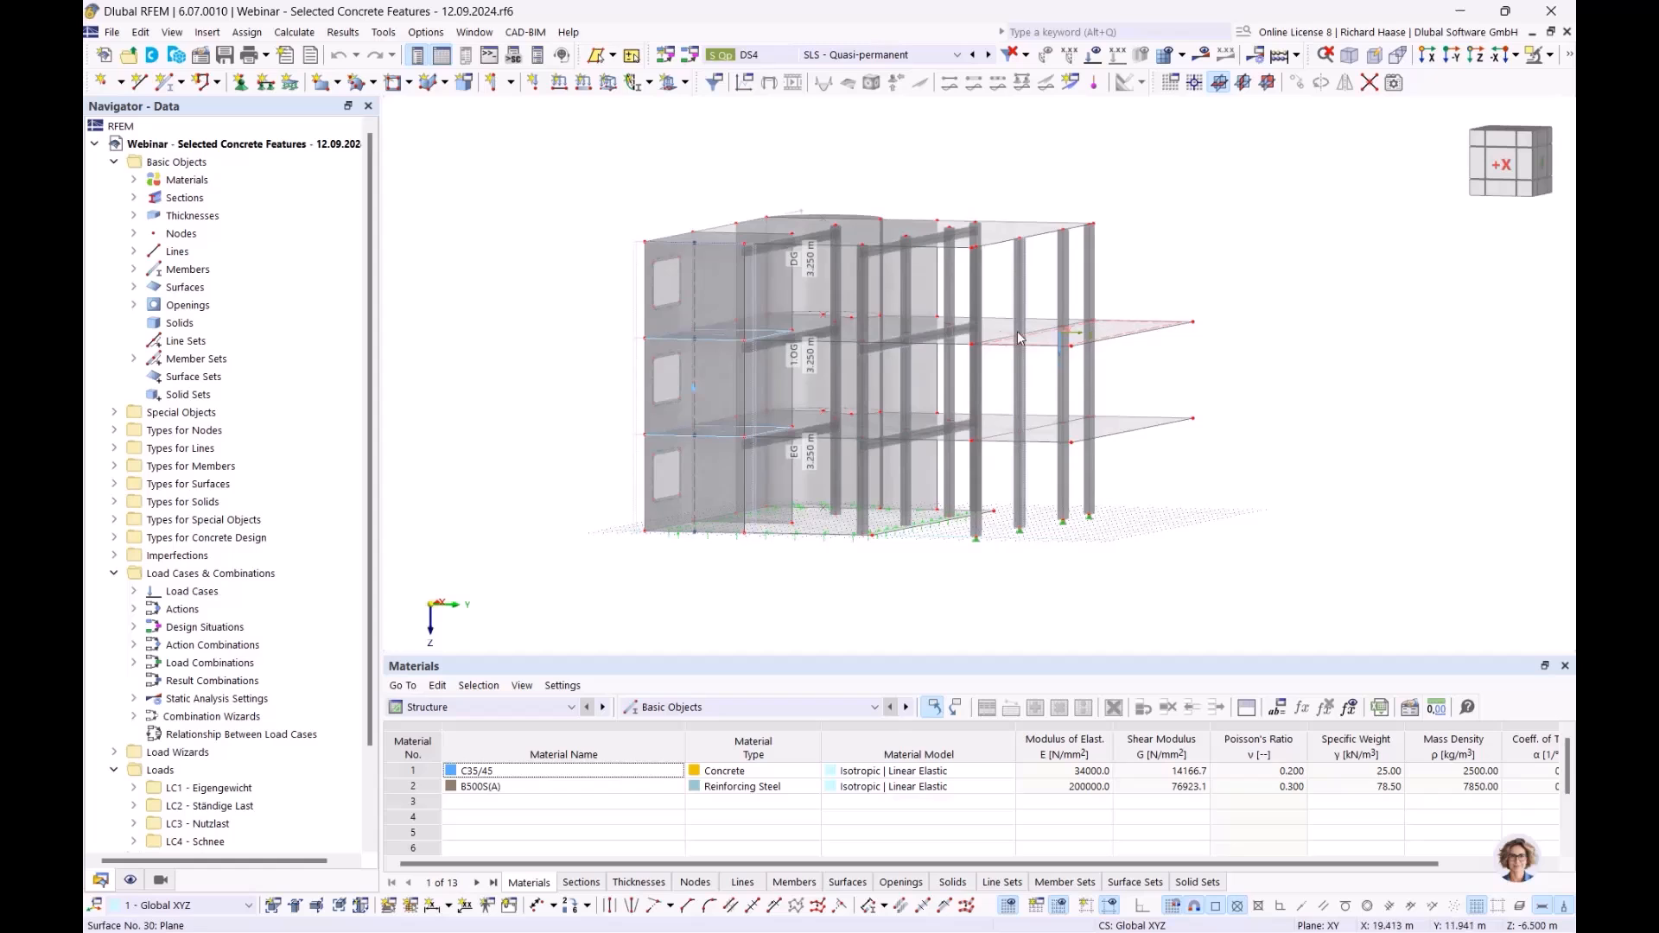
middle_click_drag(1225, 396, 1148, 408, "ctrl")
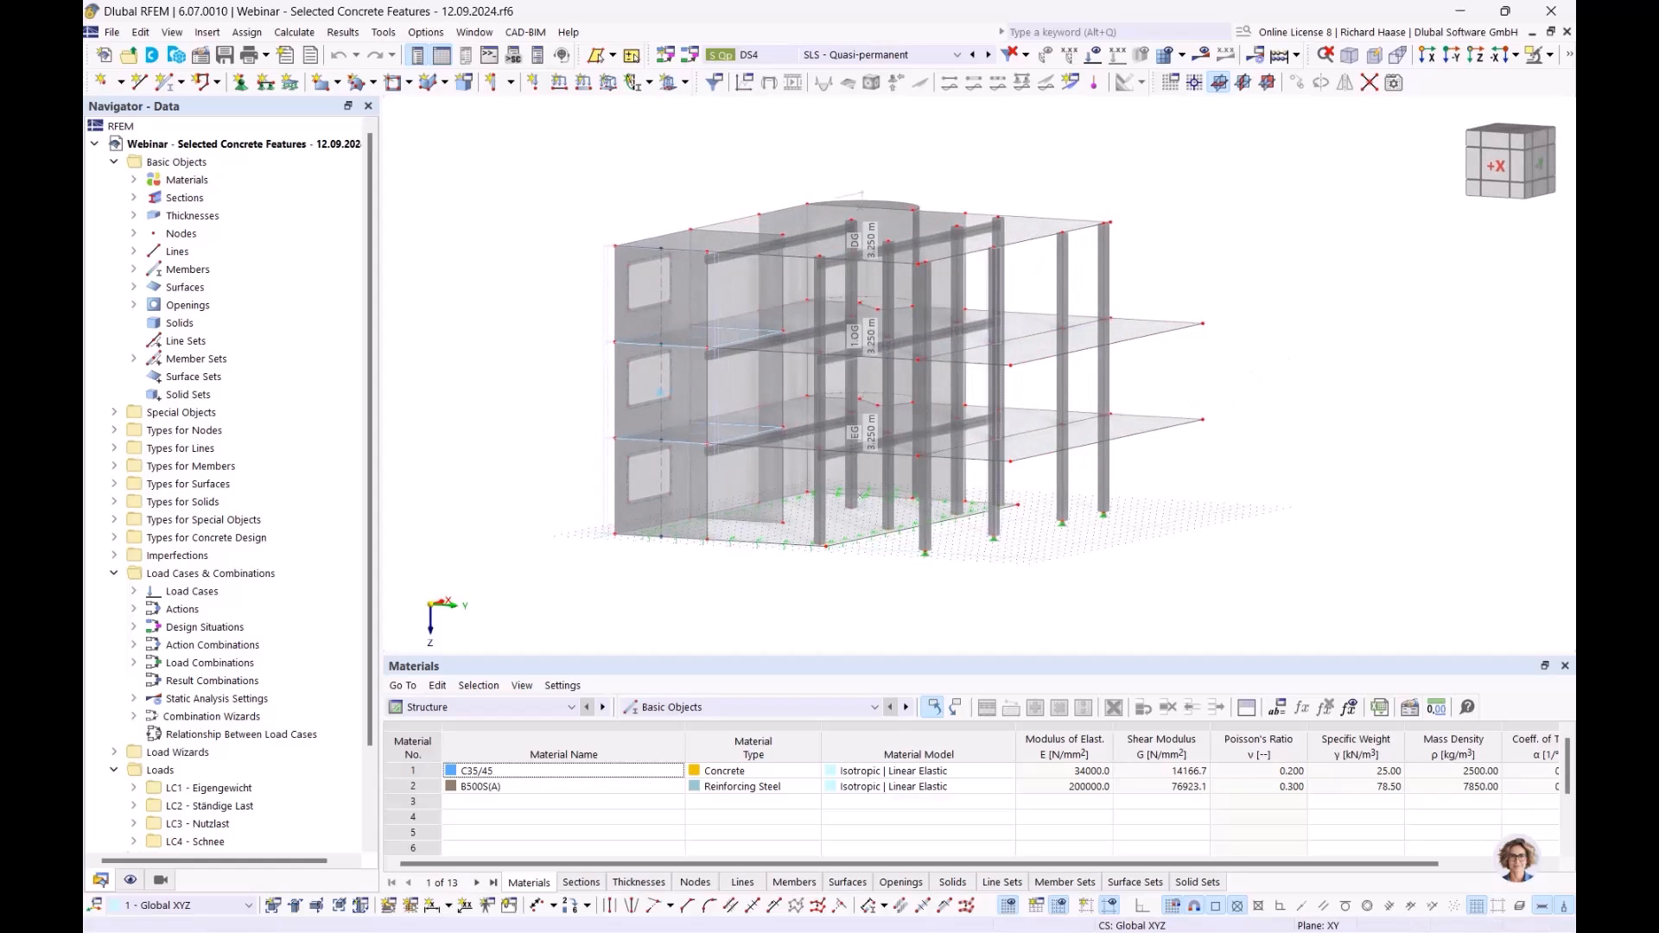
left_click(134, 179)
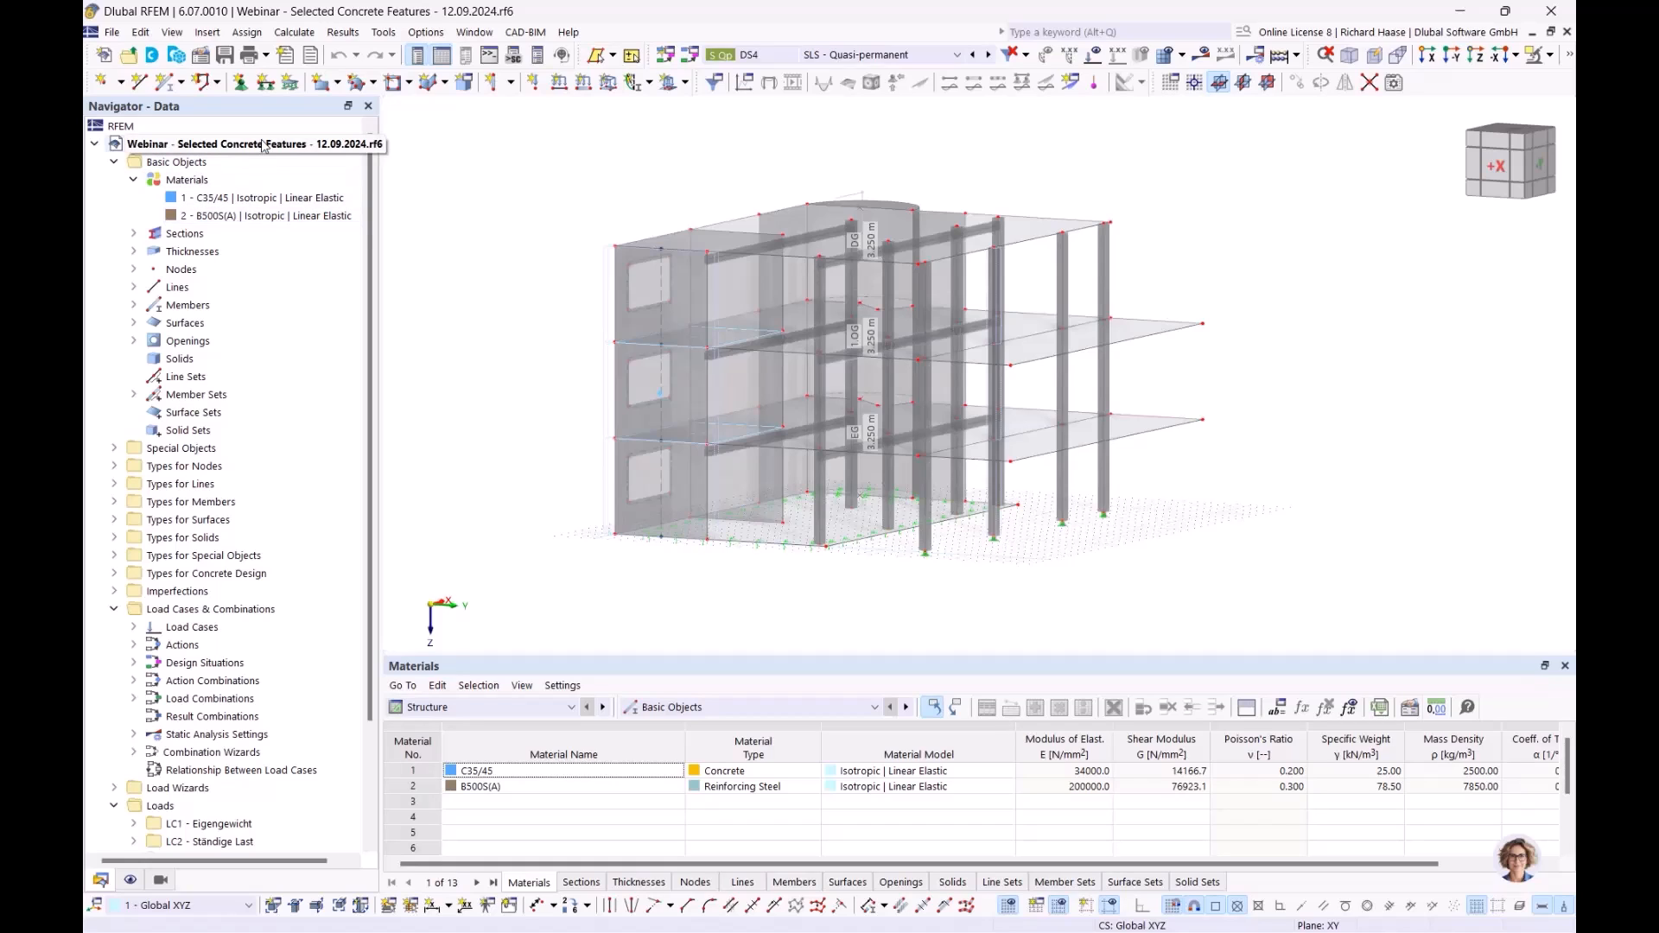
mouse_move(1284, 458)
middle_mouse_down()
mouse_move(1251, 471)
mouse_move(1296, 471)
middle_mouse_up()
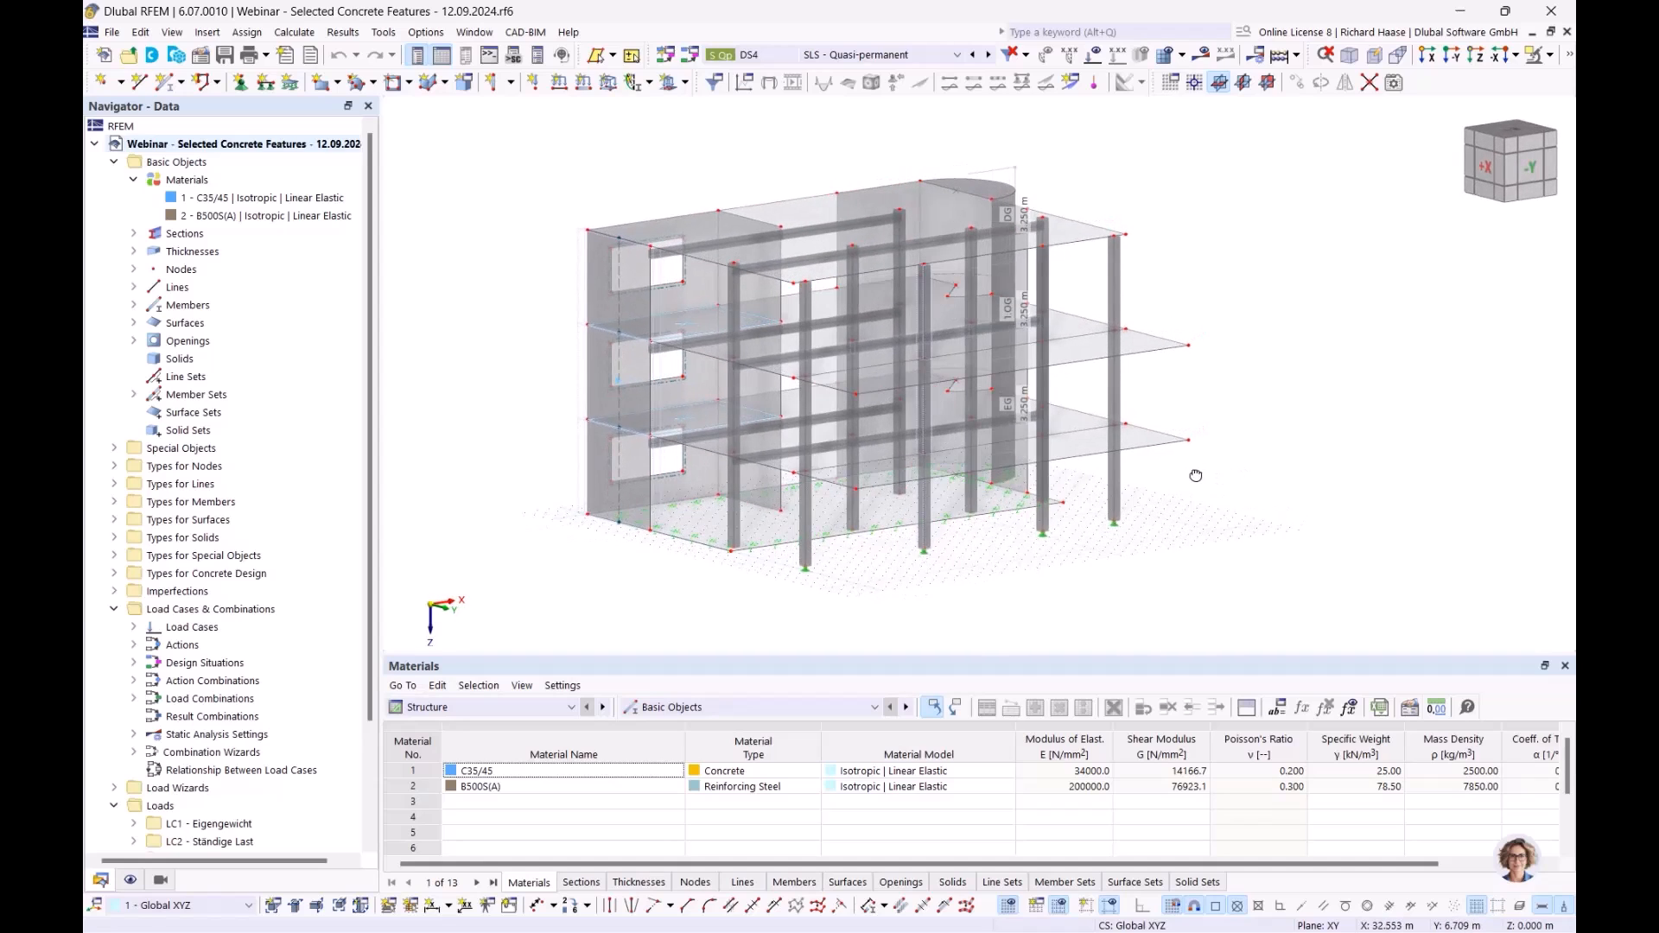
right_click(229, 149)
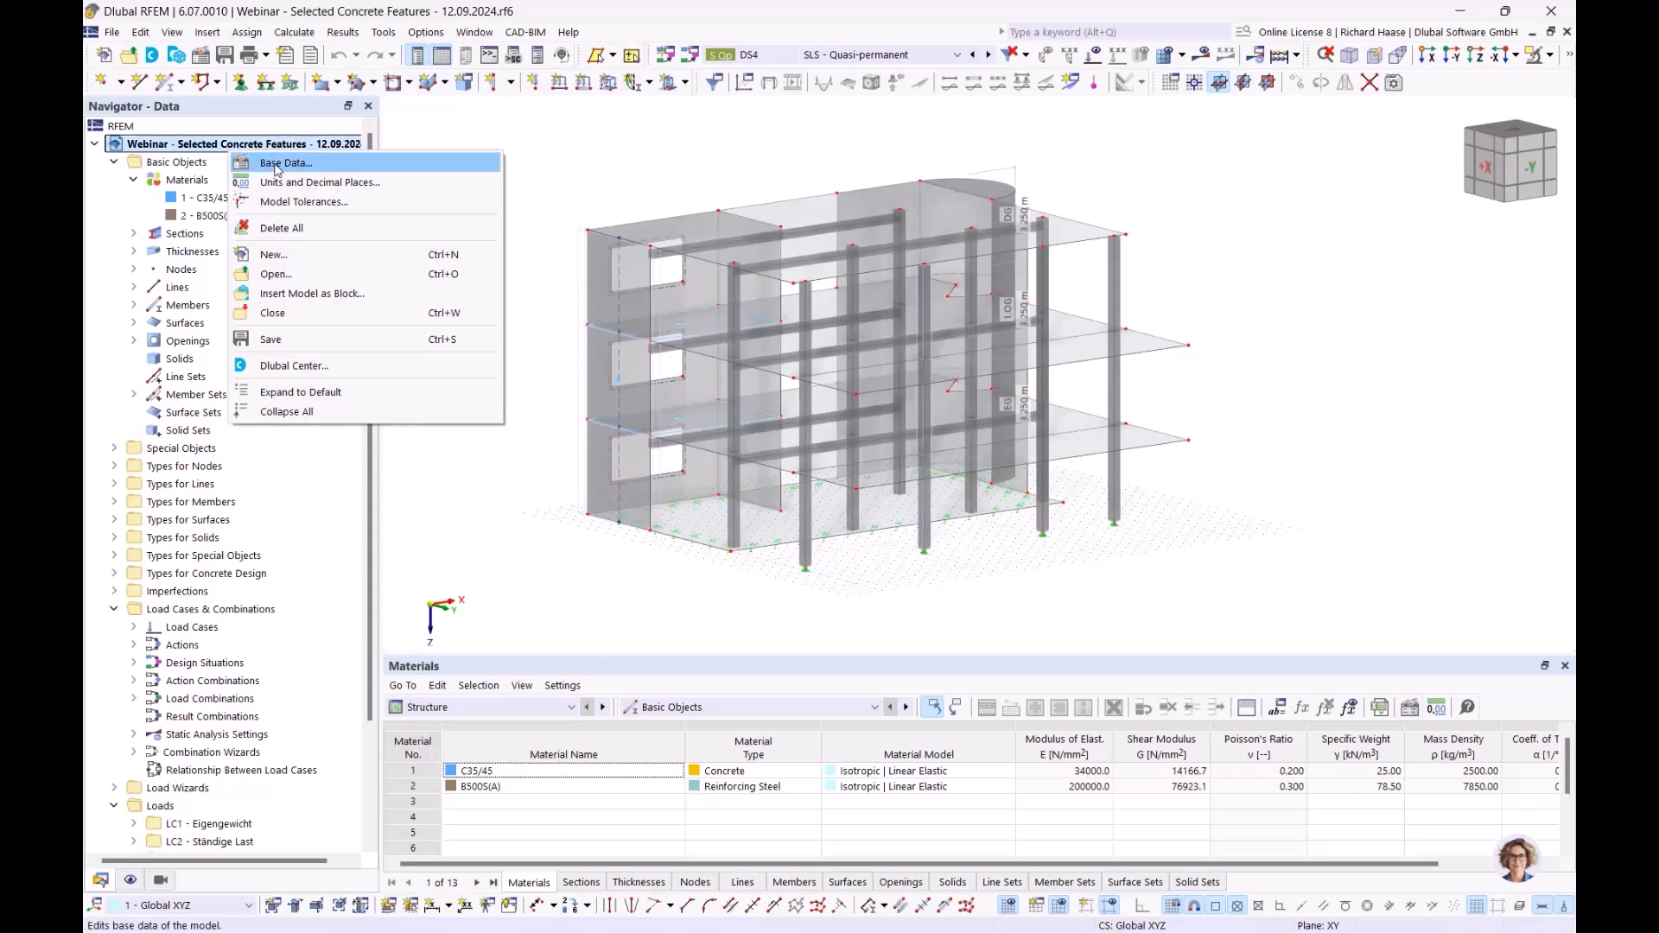
left_click(264, 165)
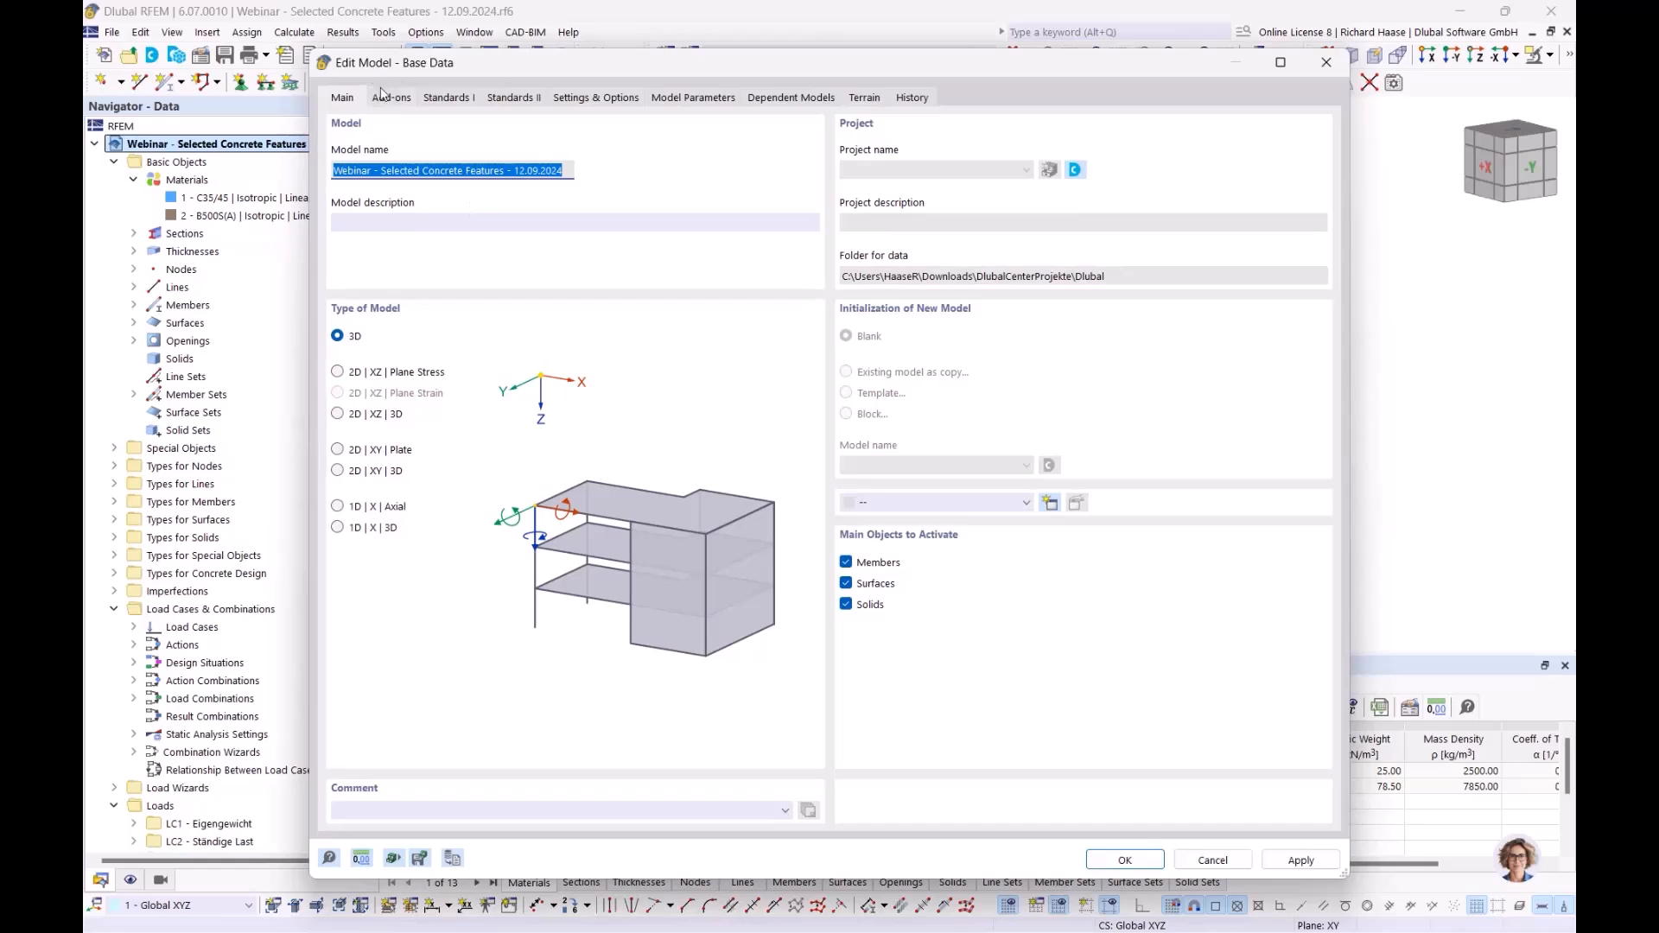
left_click(396, 99)
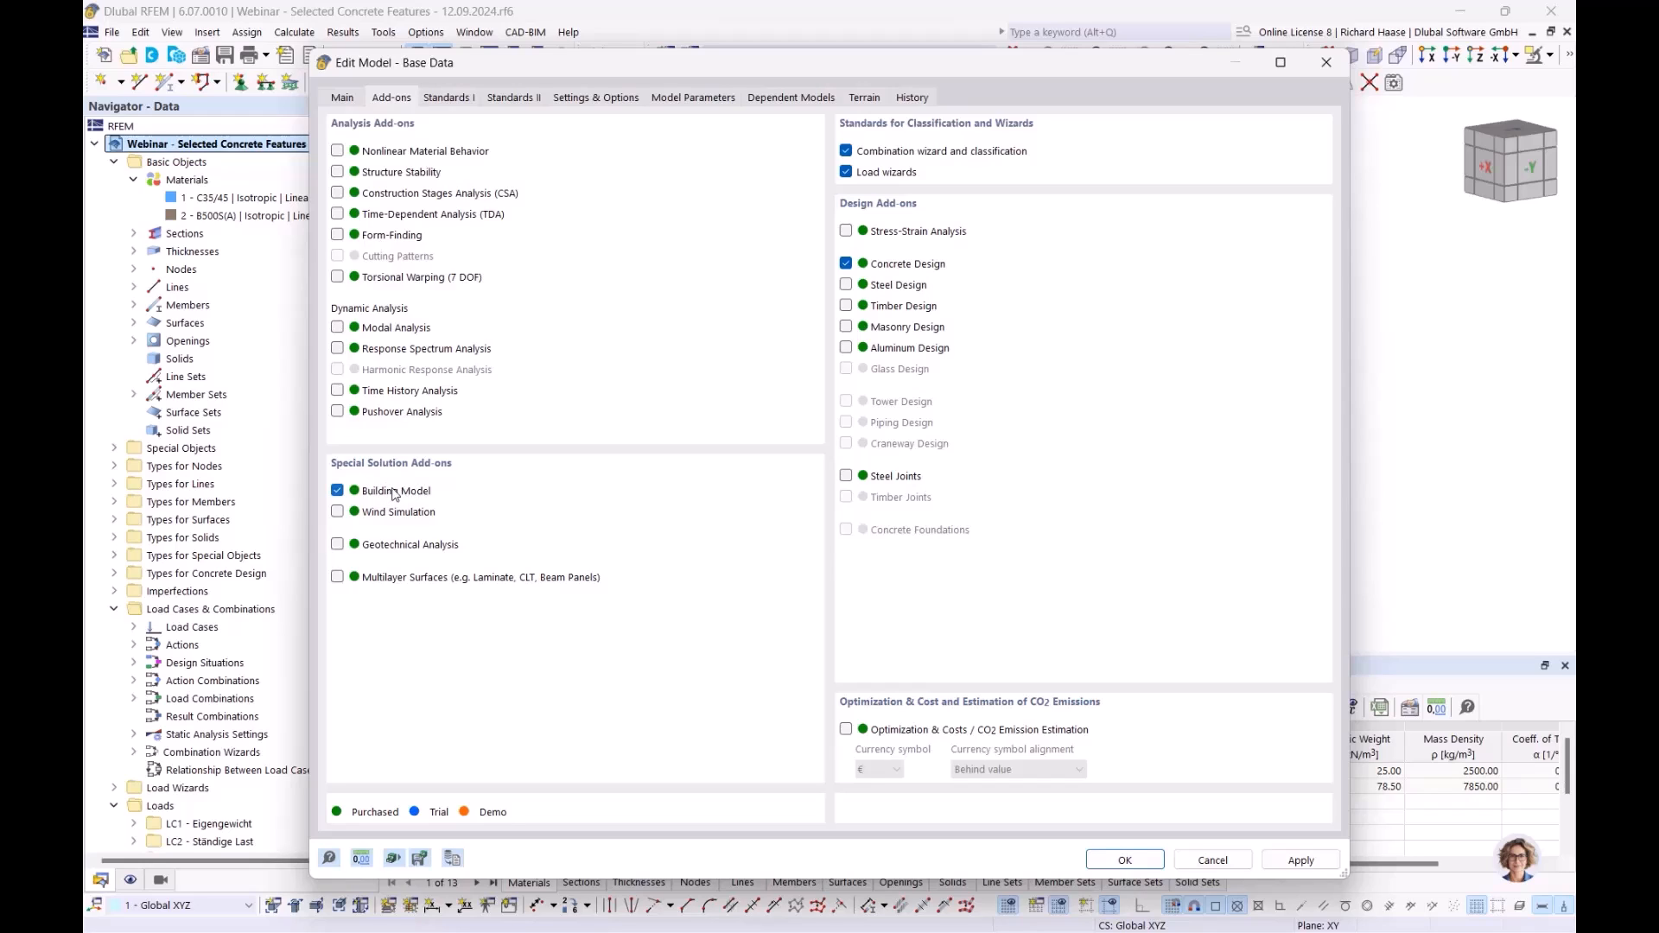
left_click(1326, 62)
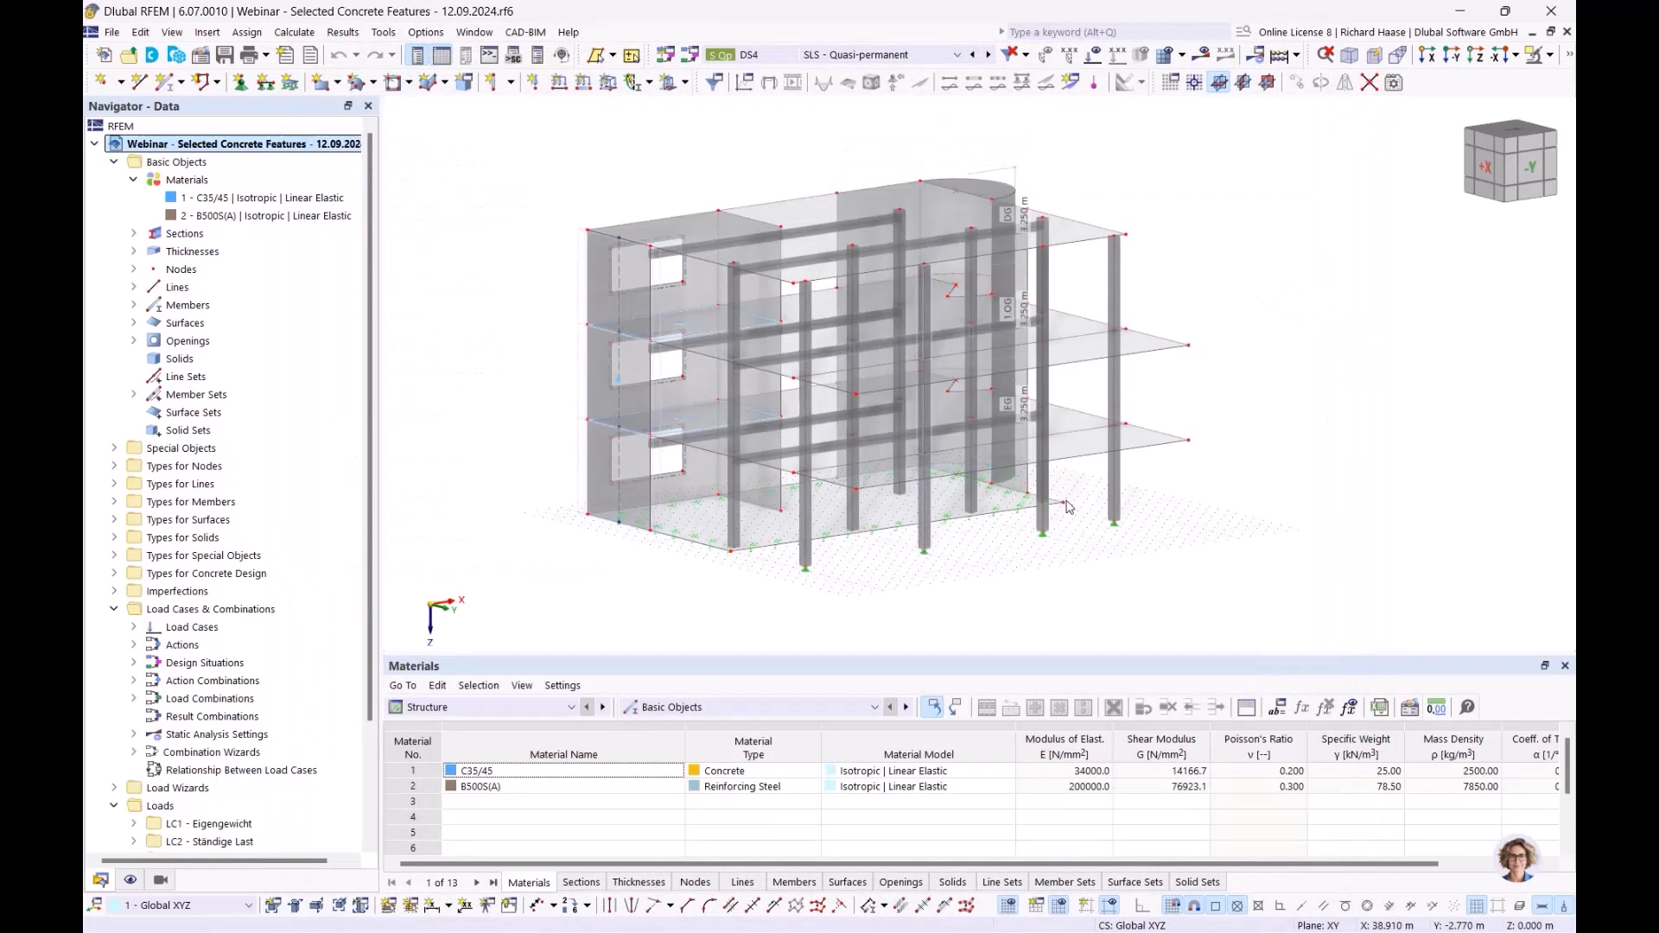
- Switch the bottom table to Concrete Design's Objects to Design
left_click(487, 714)
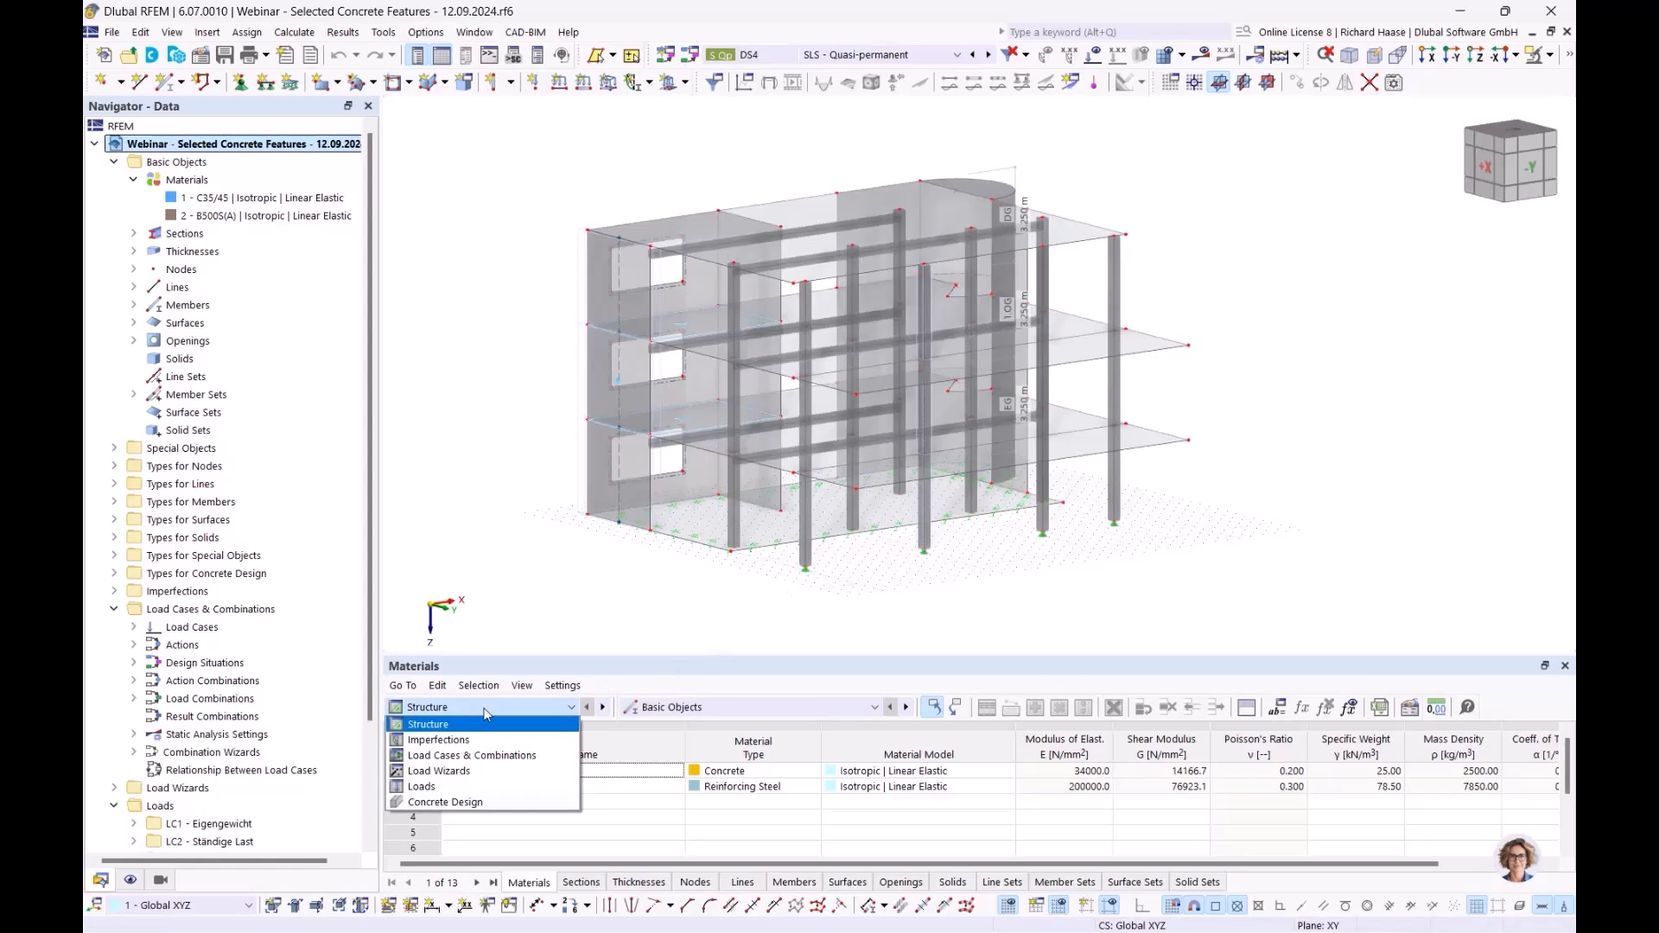
left_click(460, 803)
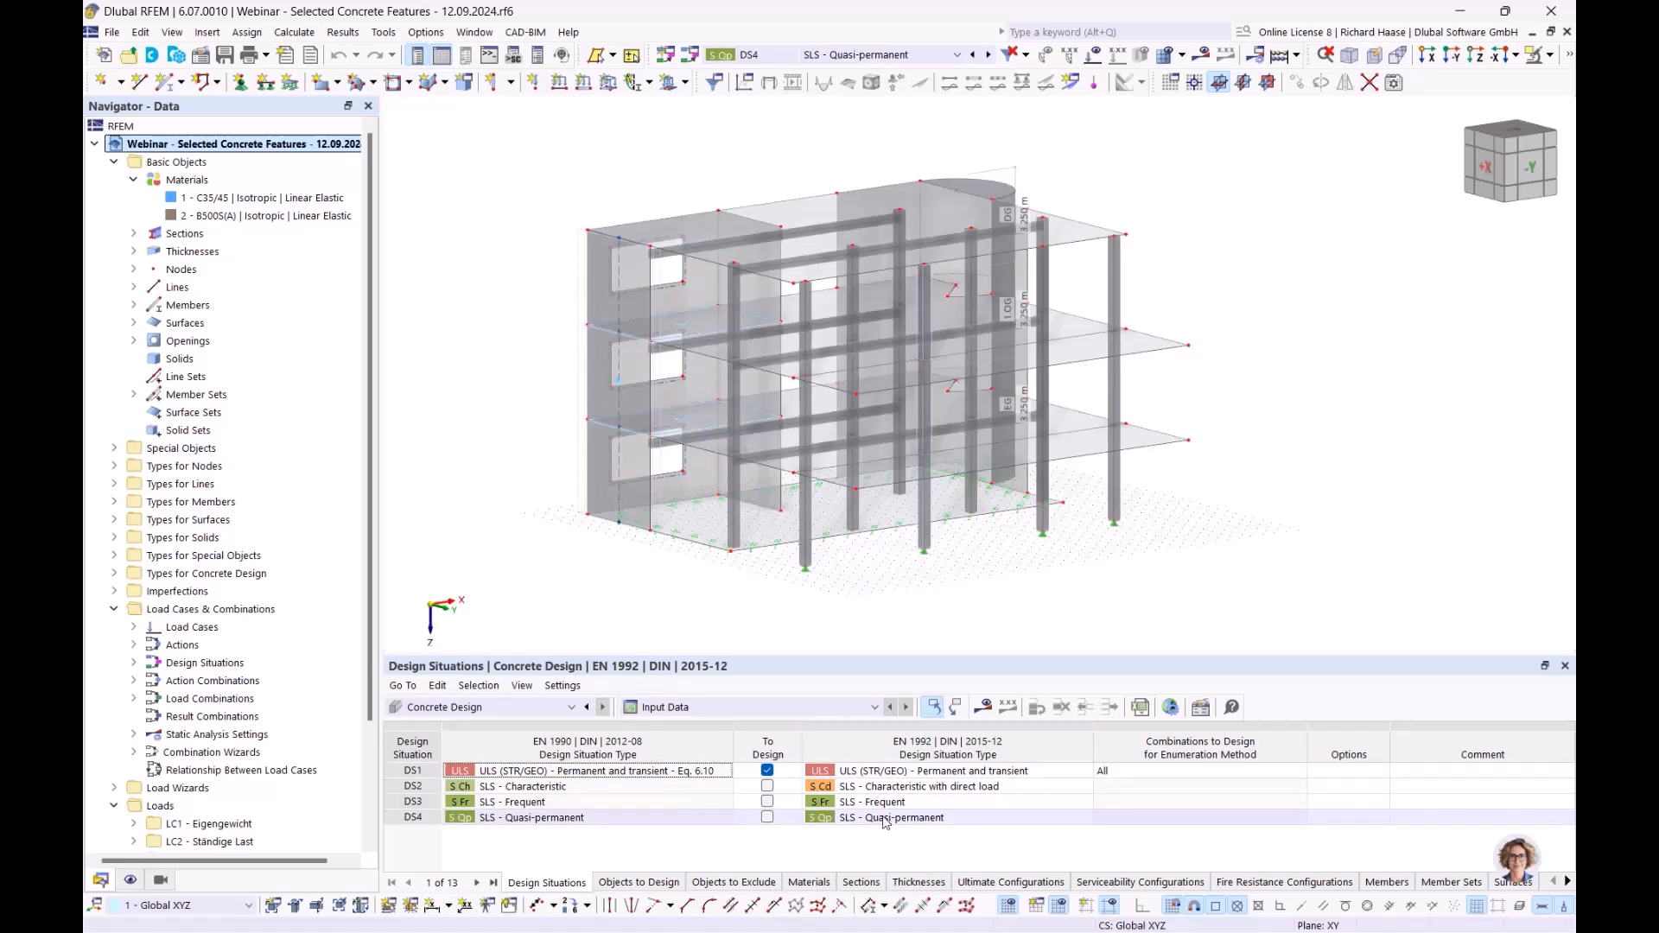
left_click(648, 882)
- Exclude members, member sets, shear walls, punching nodes and all surfaces, then choose surface 18
left_click(864, 771)
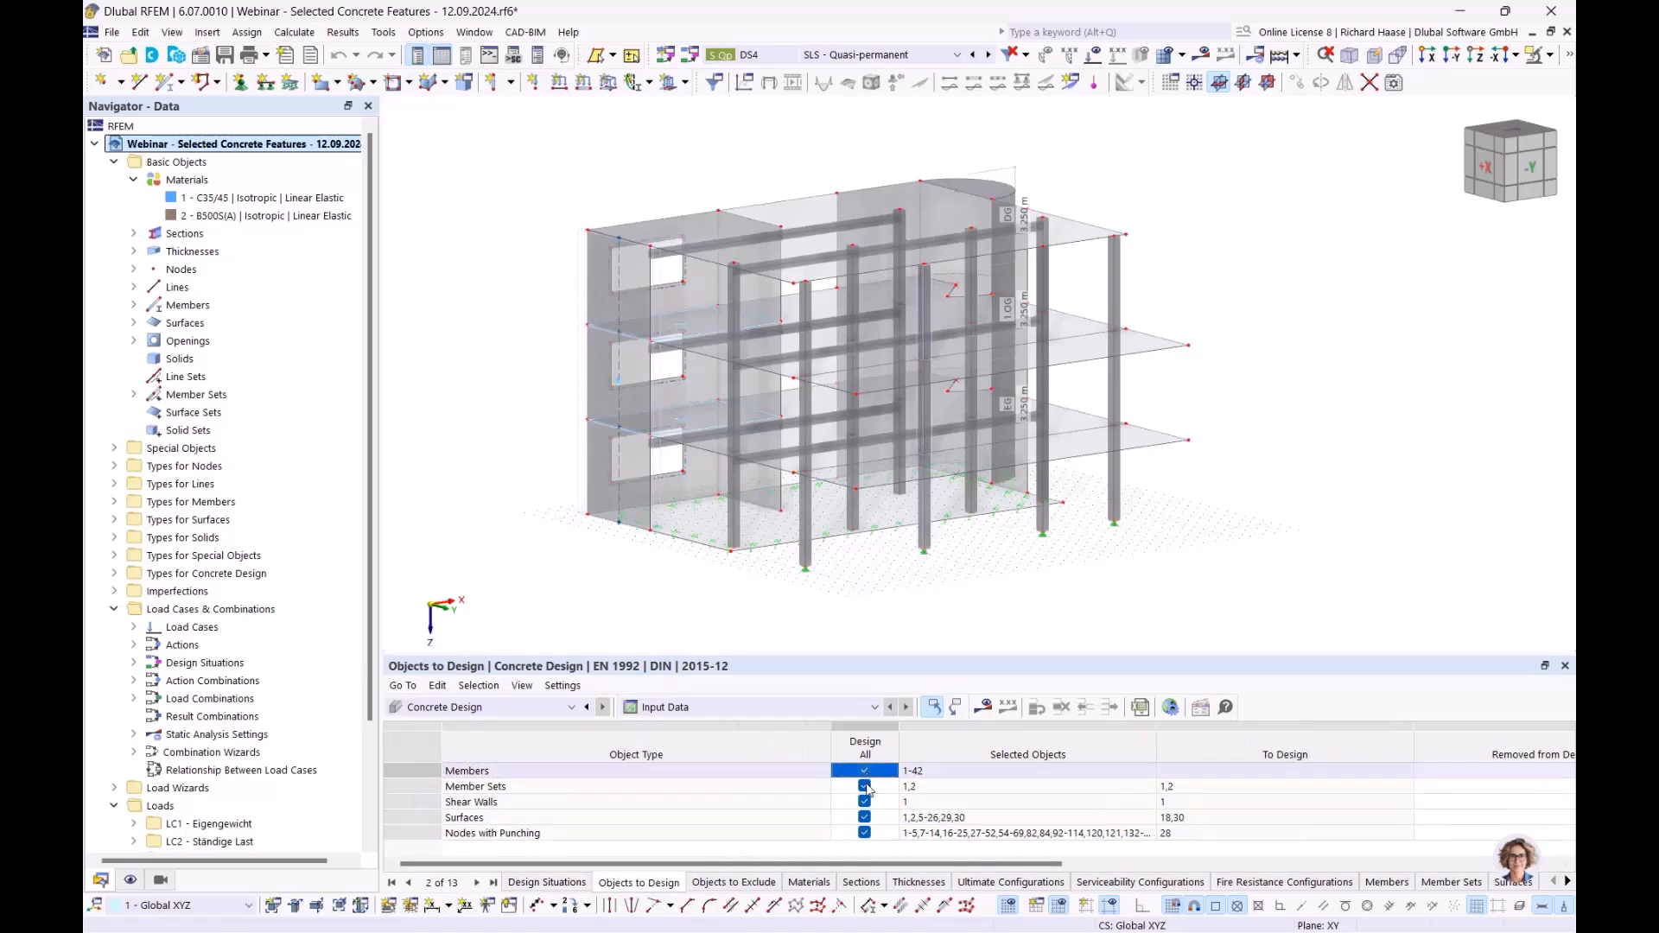
left_click(865, 787)
left_click(864, 802)
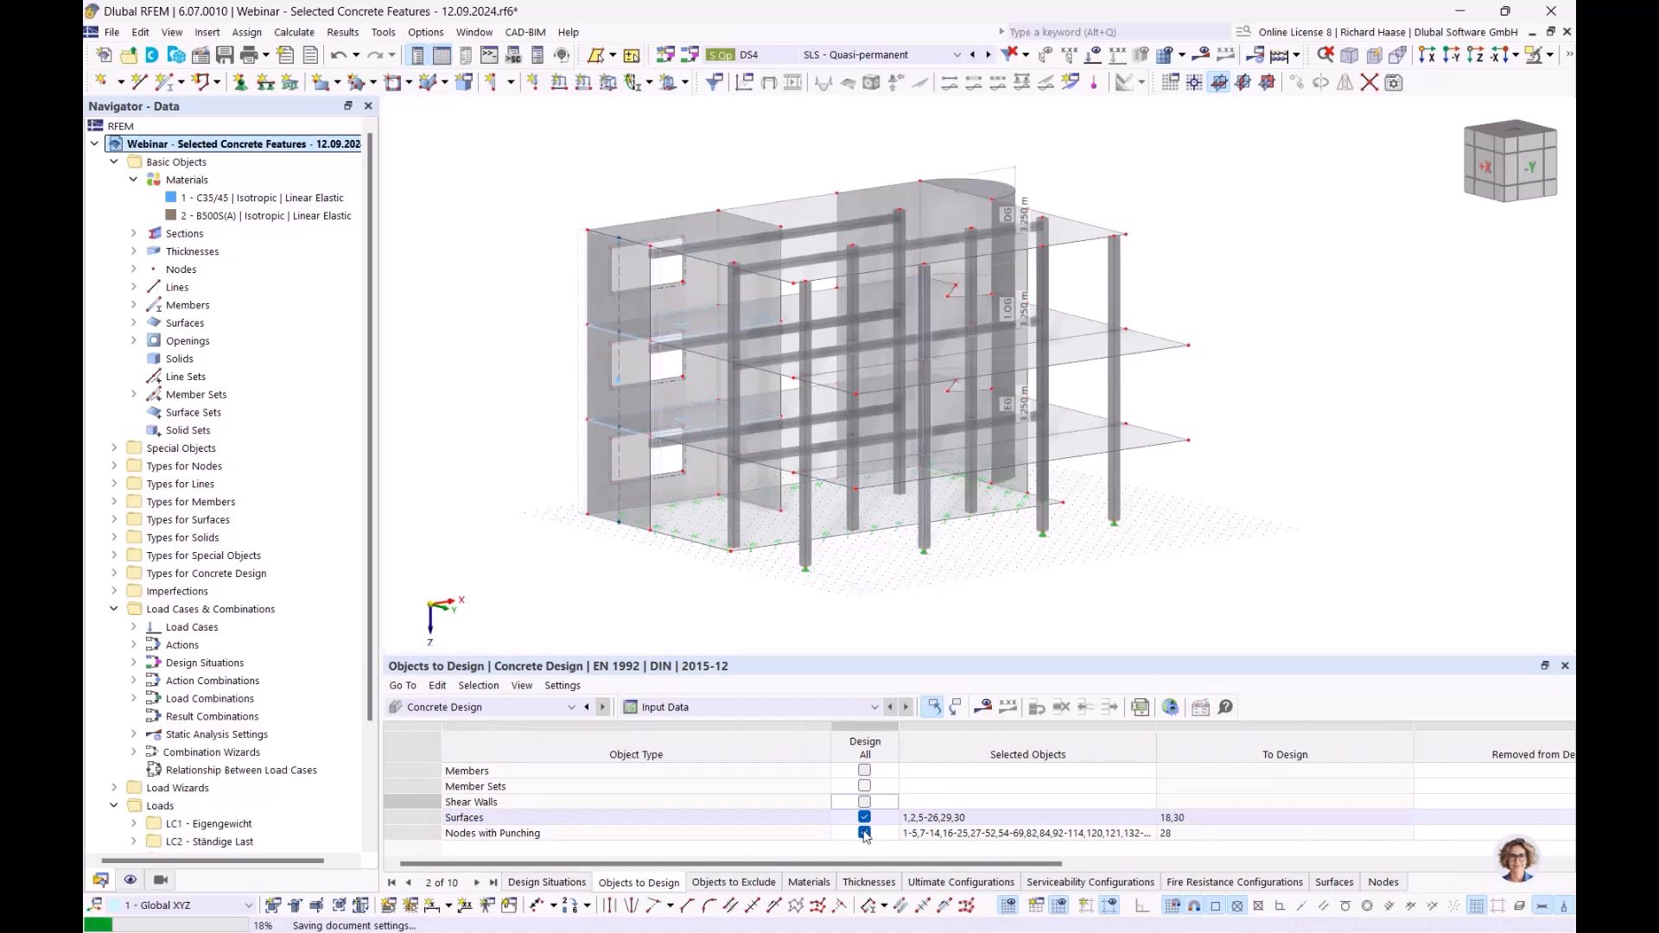
left_click(864, 834)
left_click(864, 817)
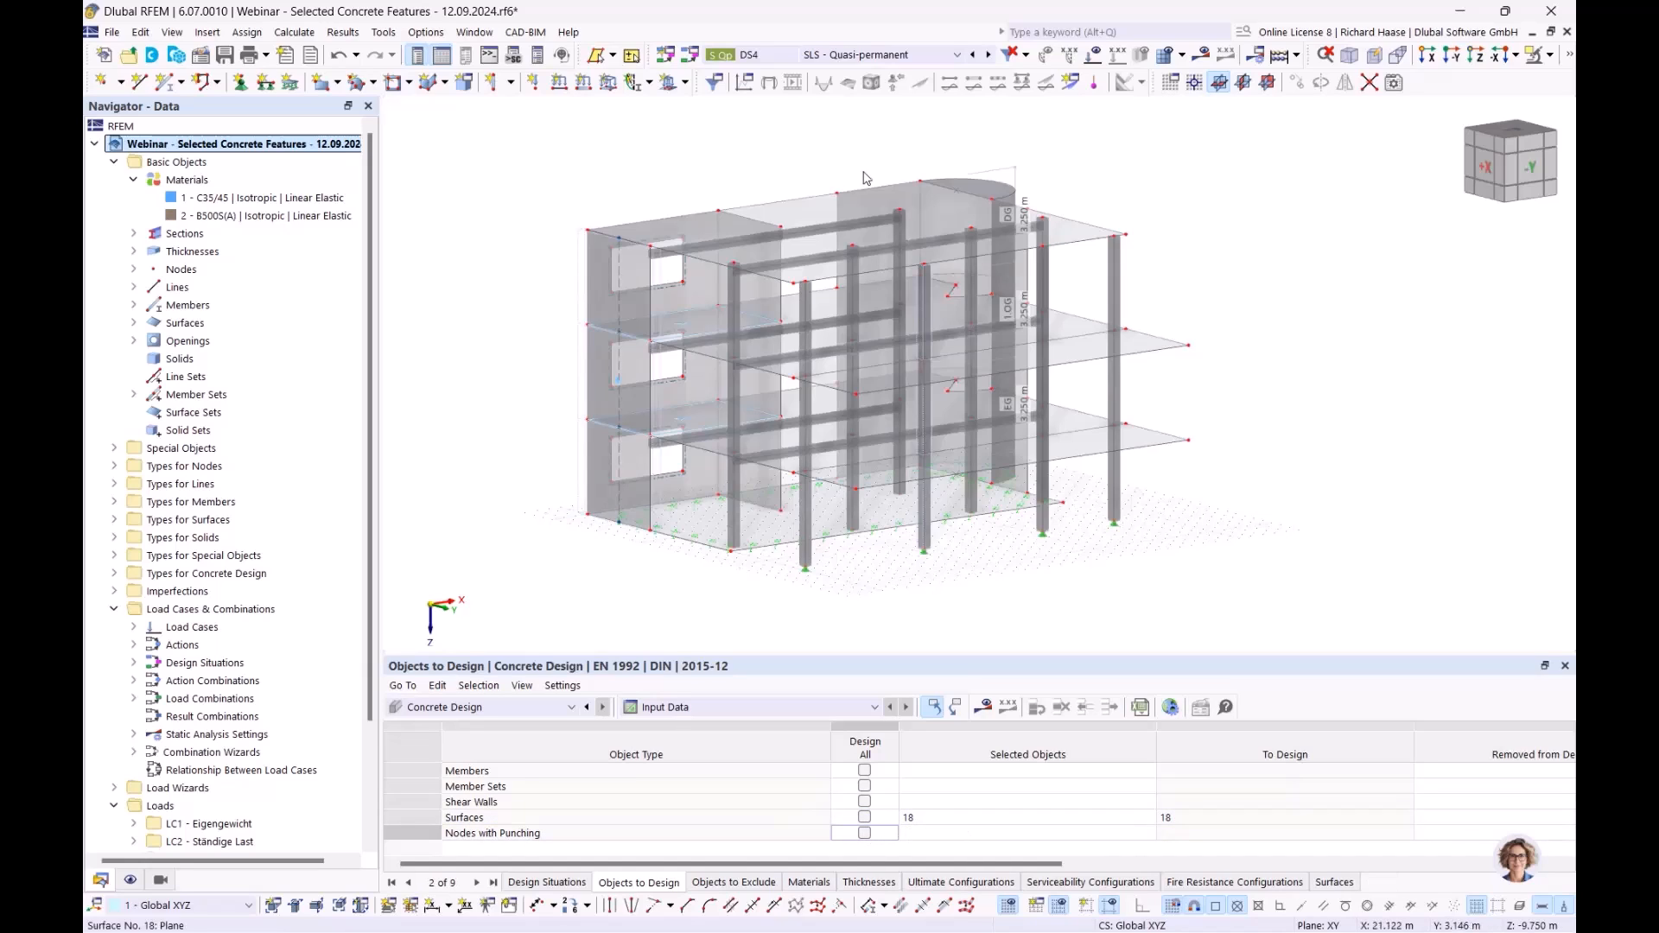
left_click(852, 213)
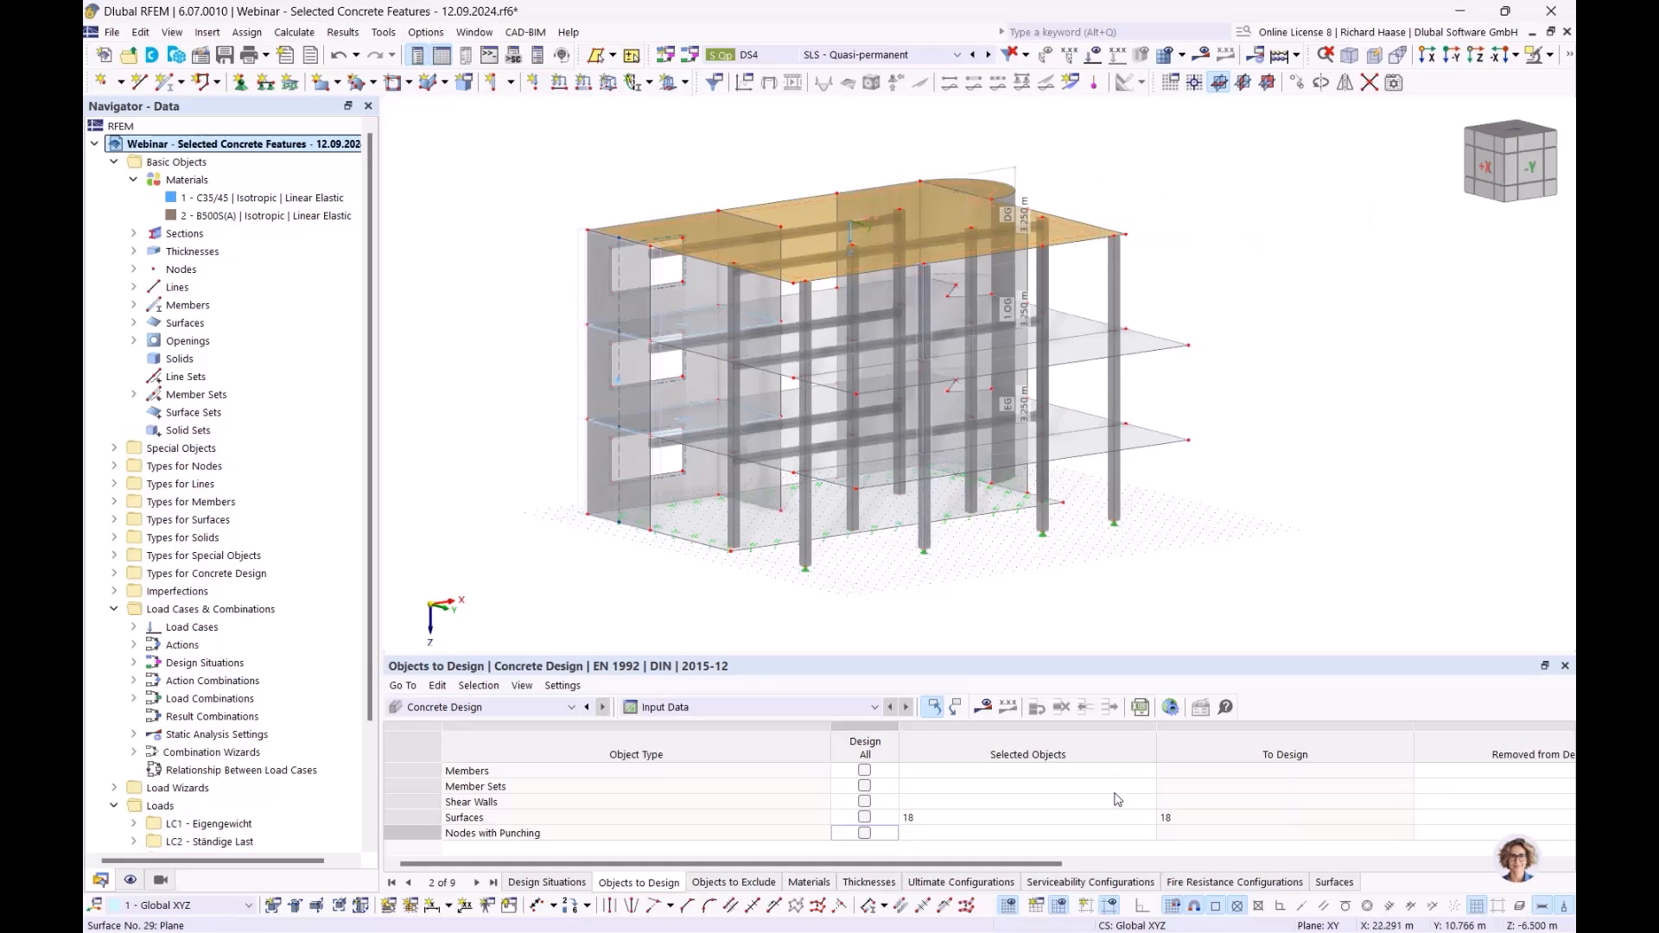
- Calculate the concrete design for CO1–CO5 and open Edit Surface for roof slab 18
left_click(987, 708)
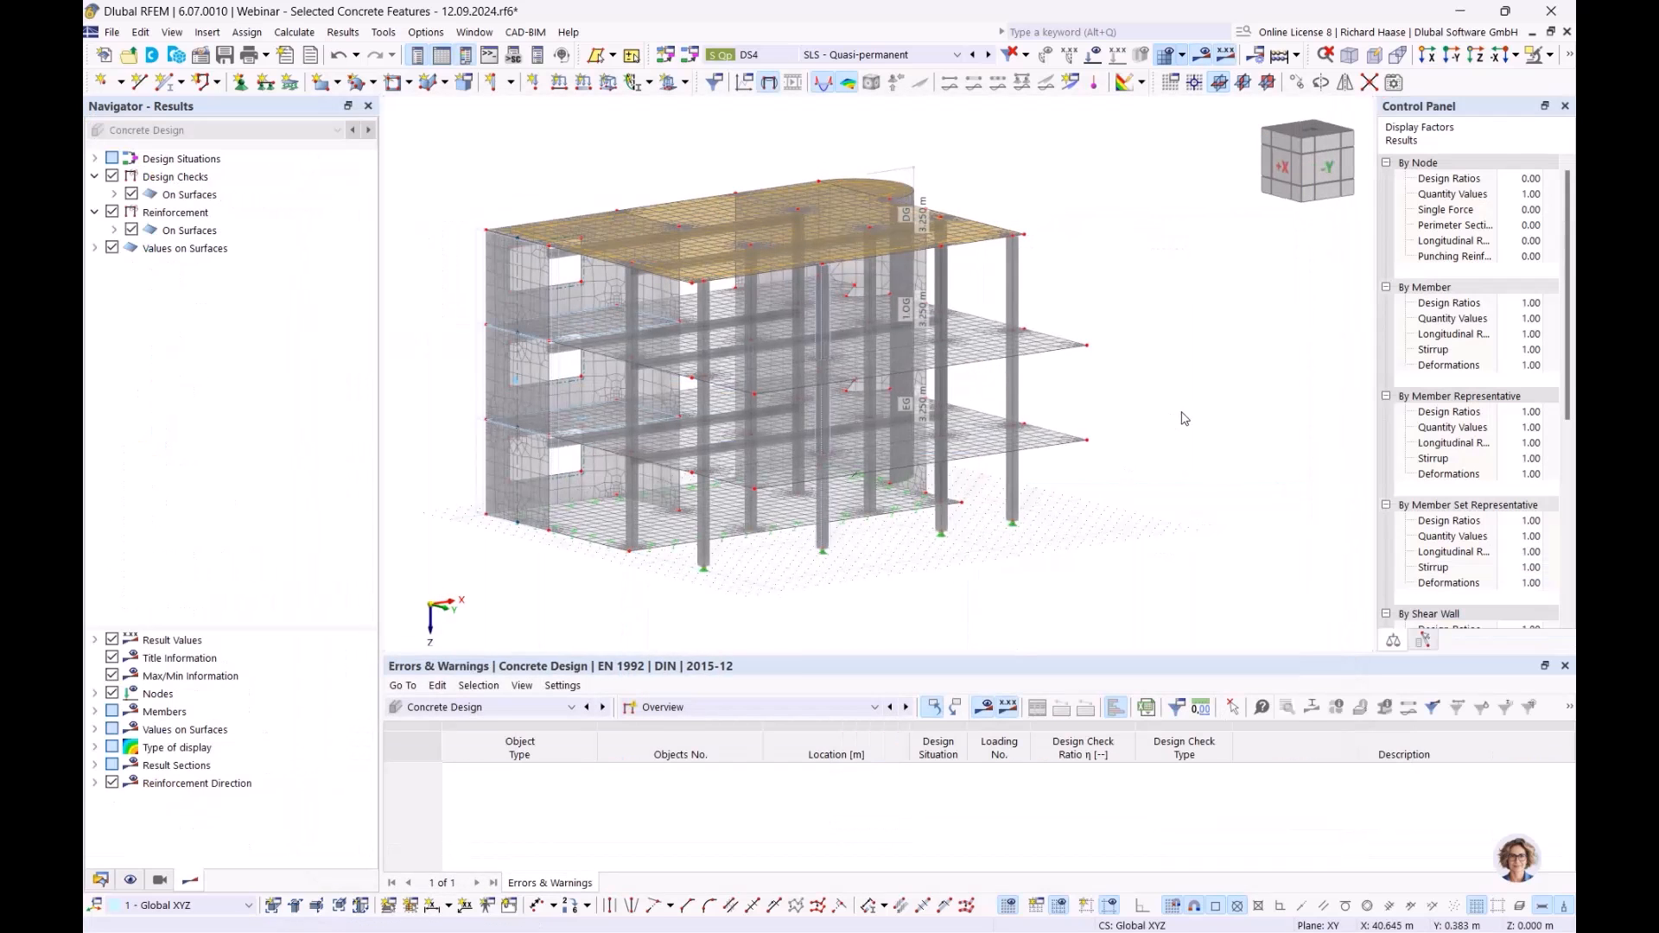
middle_click_drag(1133, 349, 1141, 411, "ctrl")
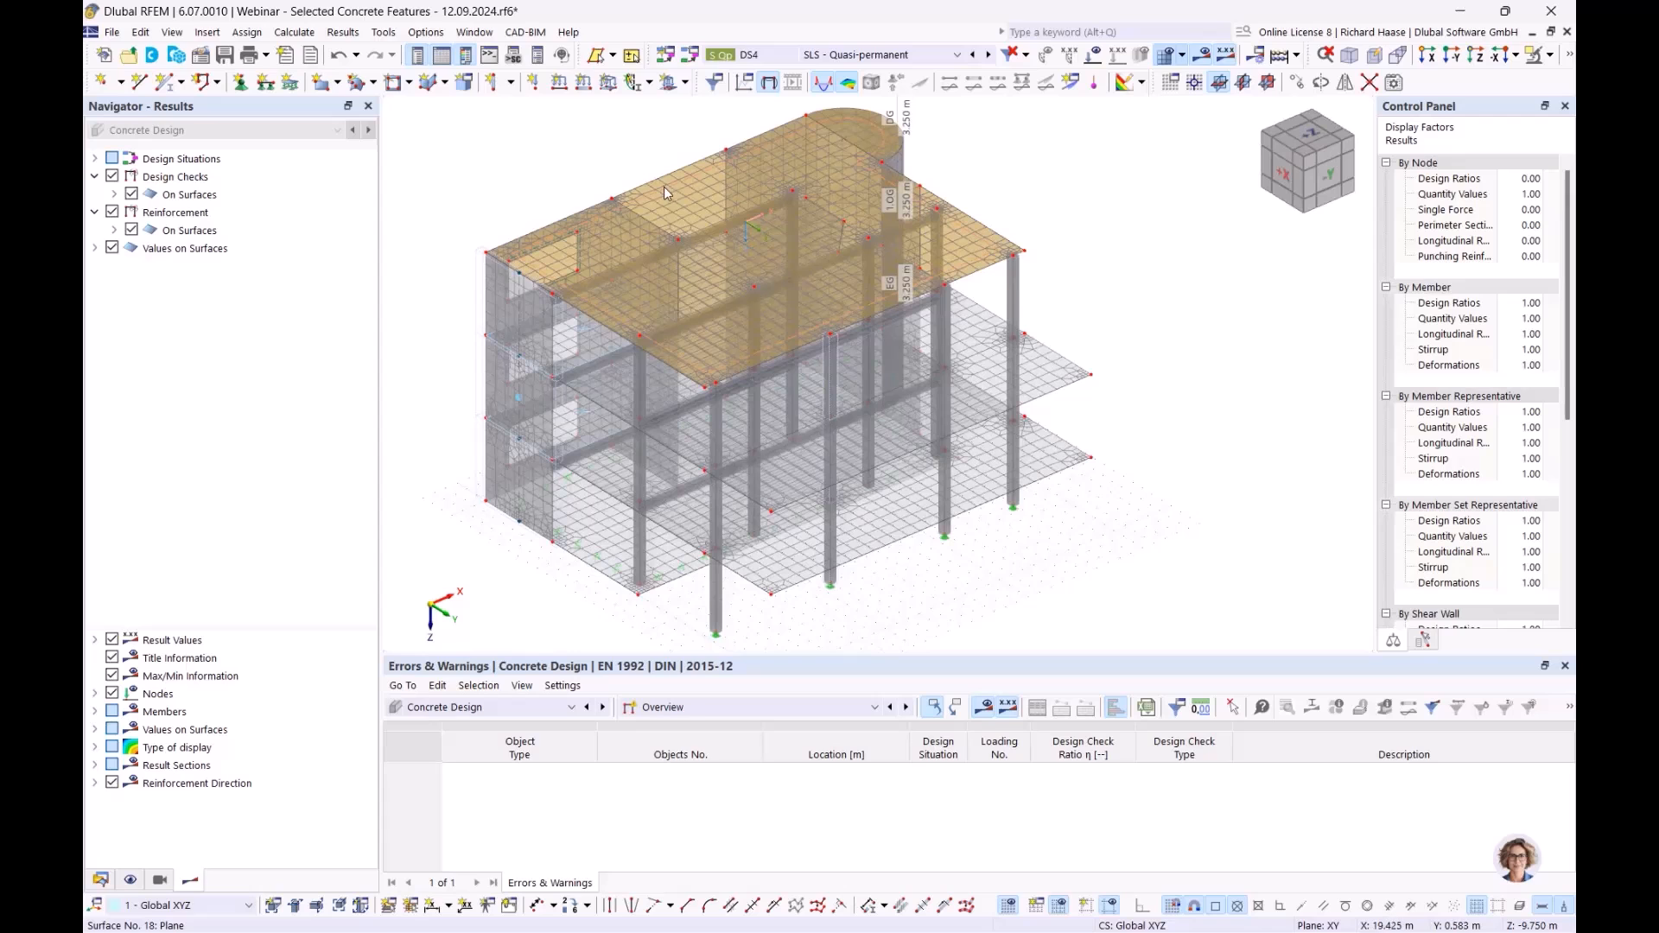
middle_click_drag(652, 189, 667, 191, "ctrl")
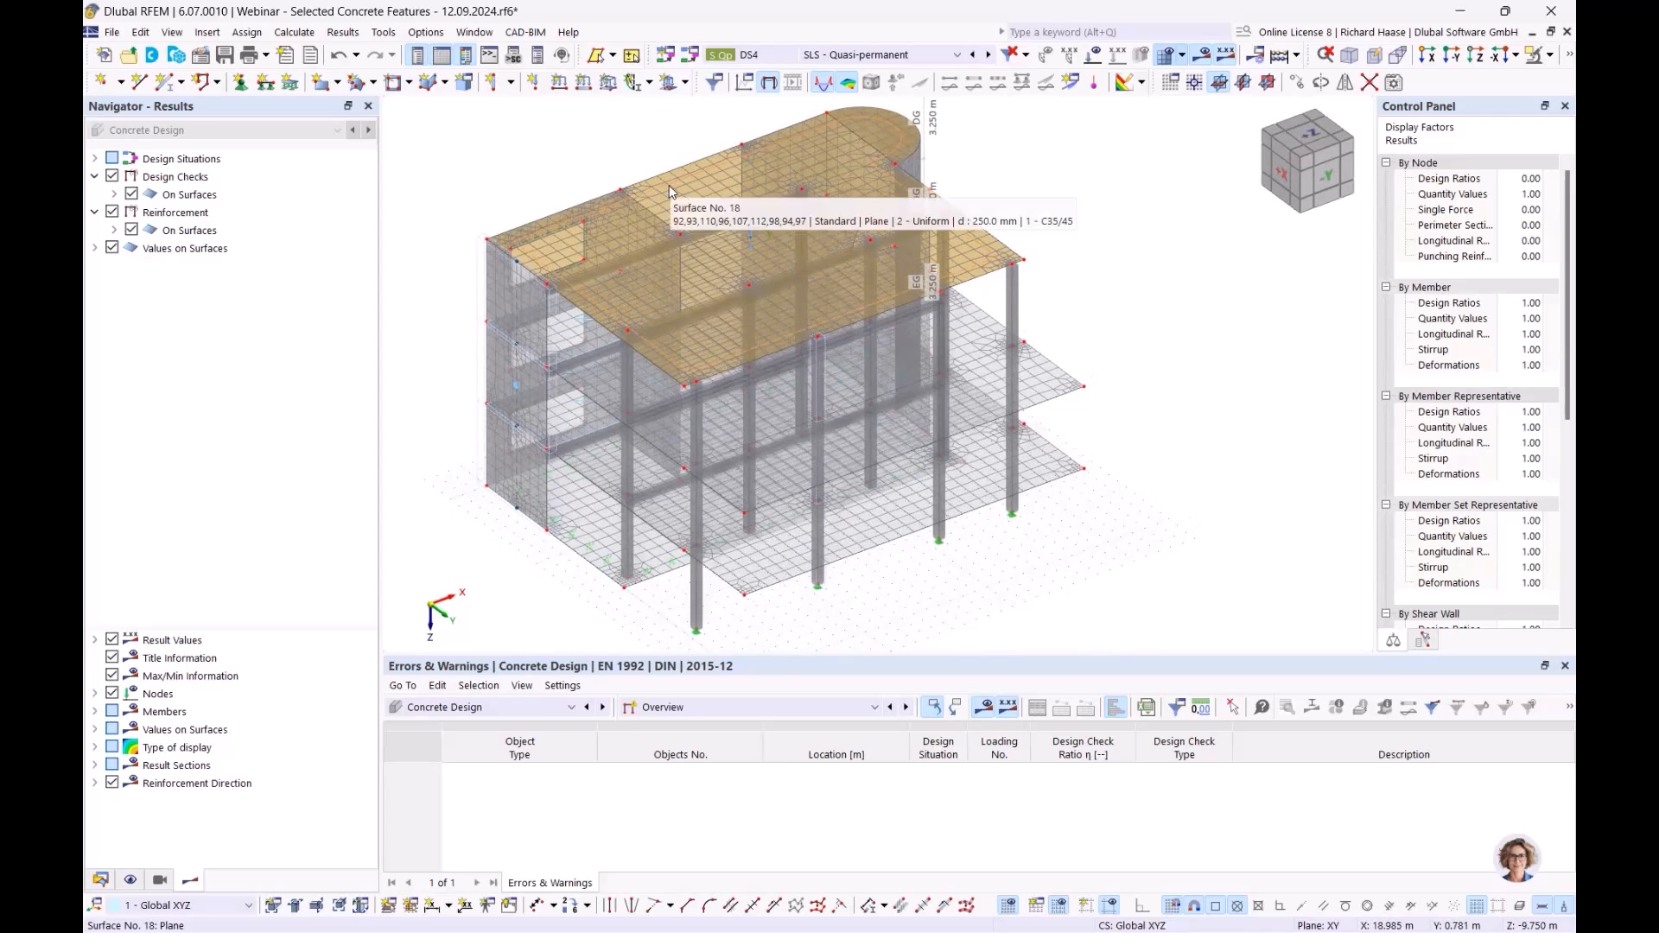
double_click(669, 185)
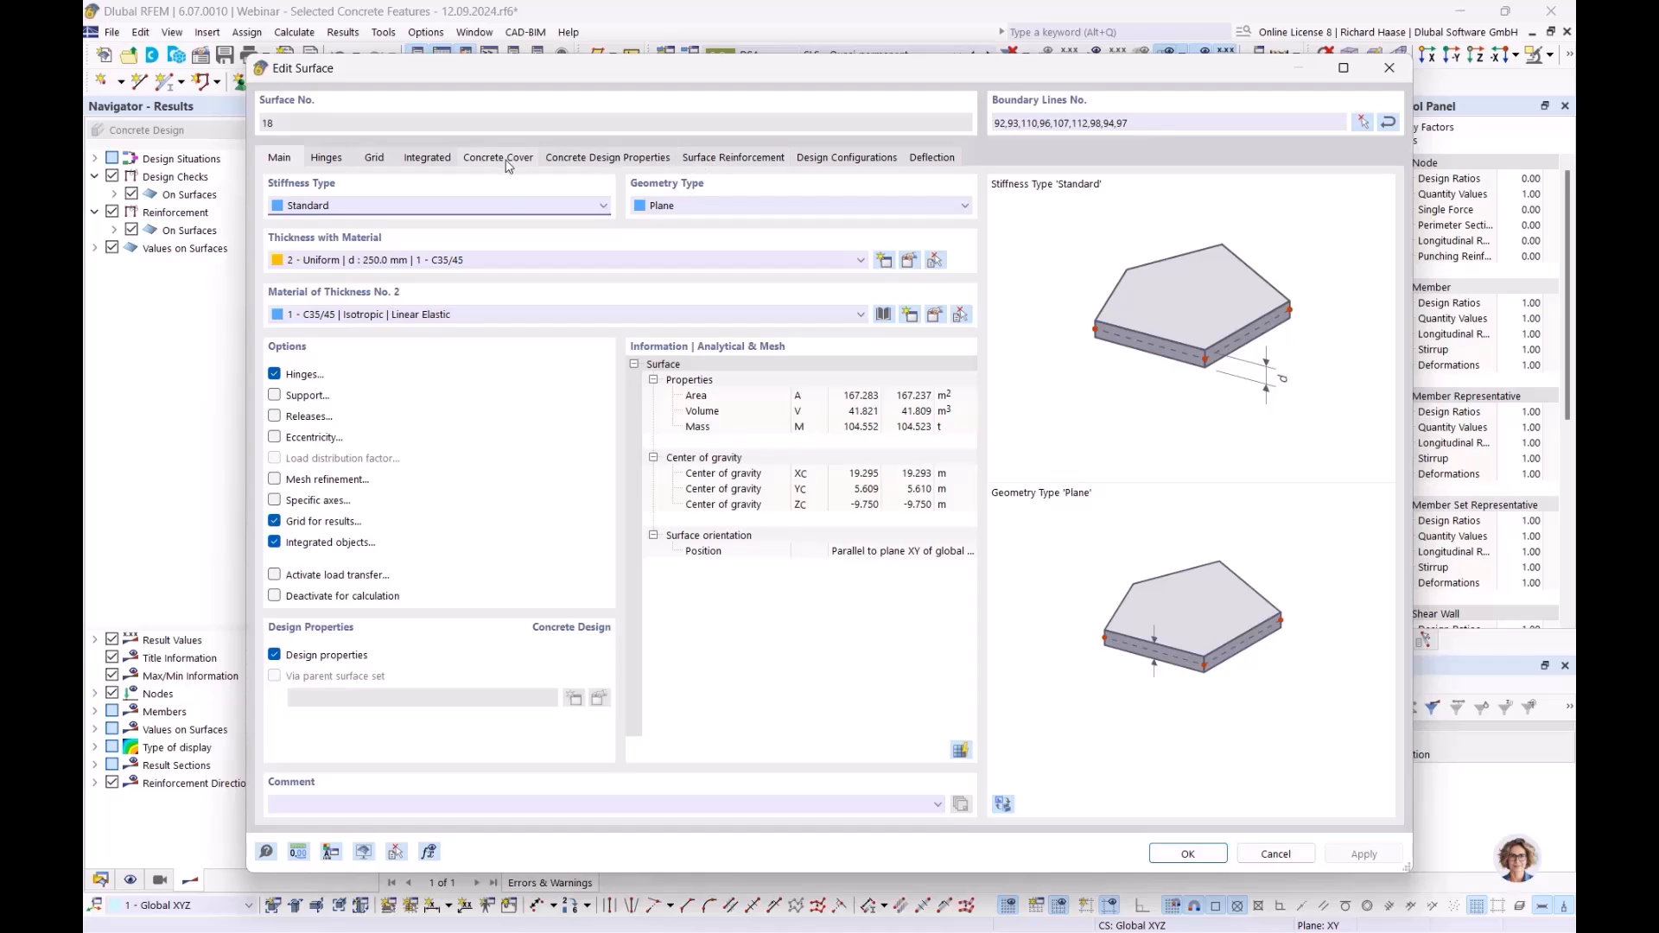
- Open surface 18's row-1 bottom reinforcement, 8 mm B500S(A) at 0.150 m, for editing
left_click(751, 161)
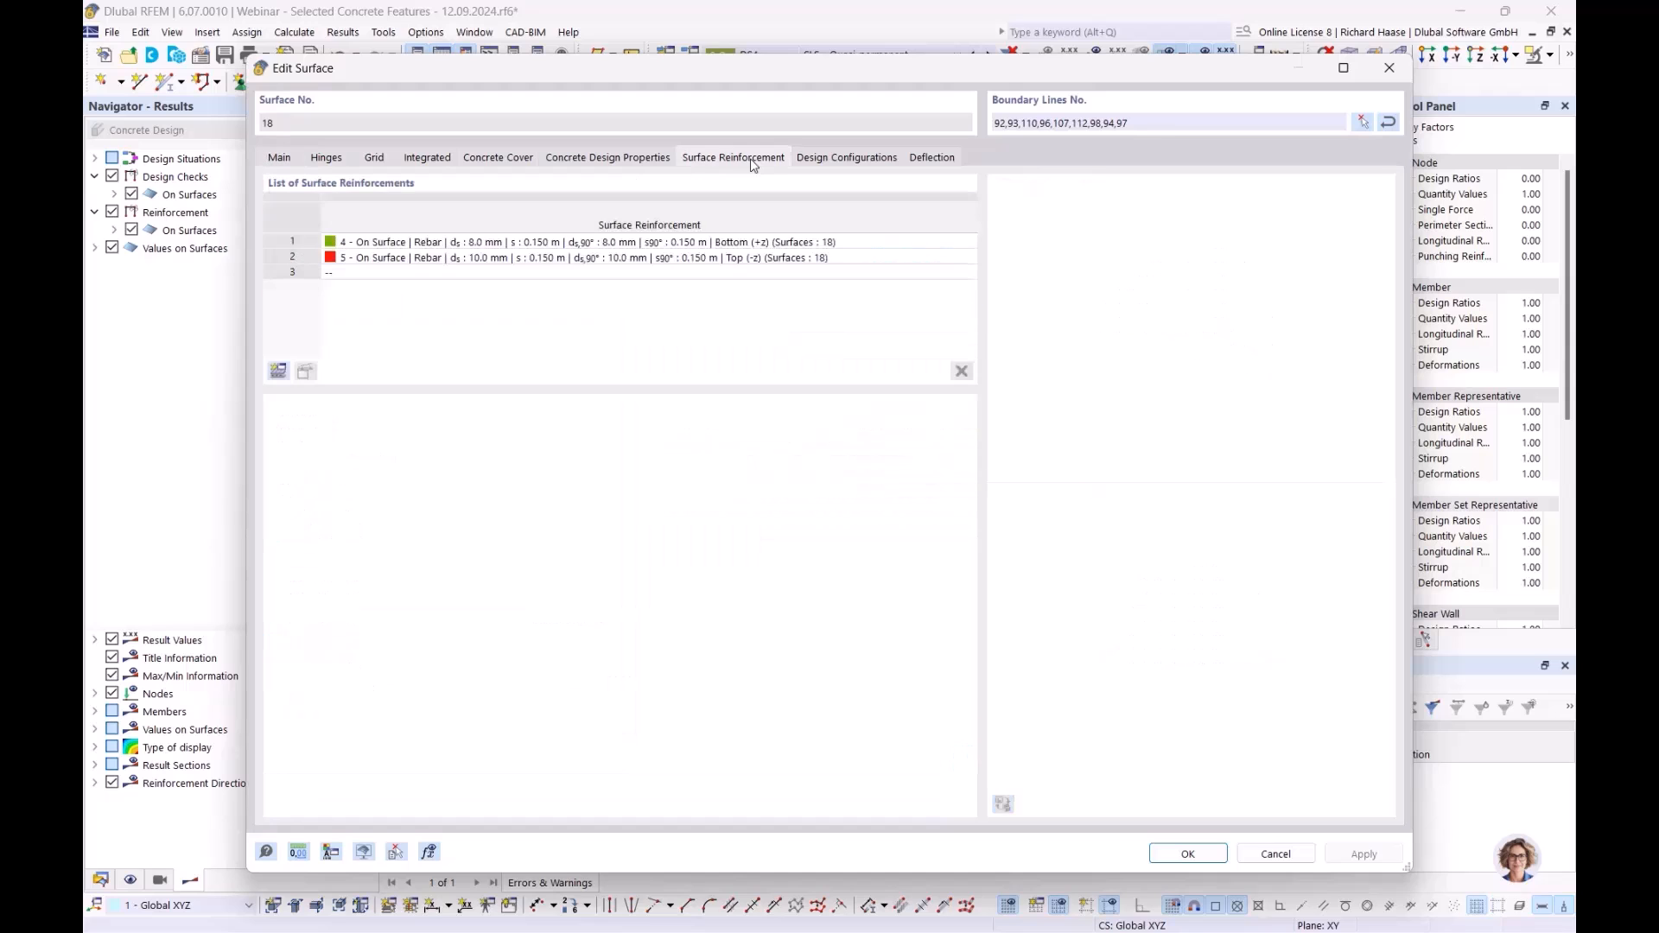
left_click(371, 243)
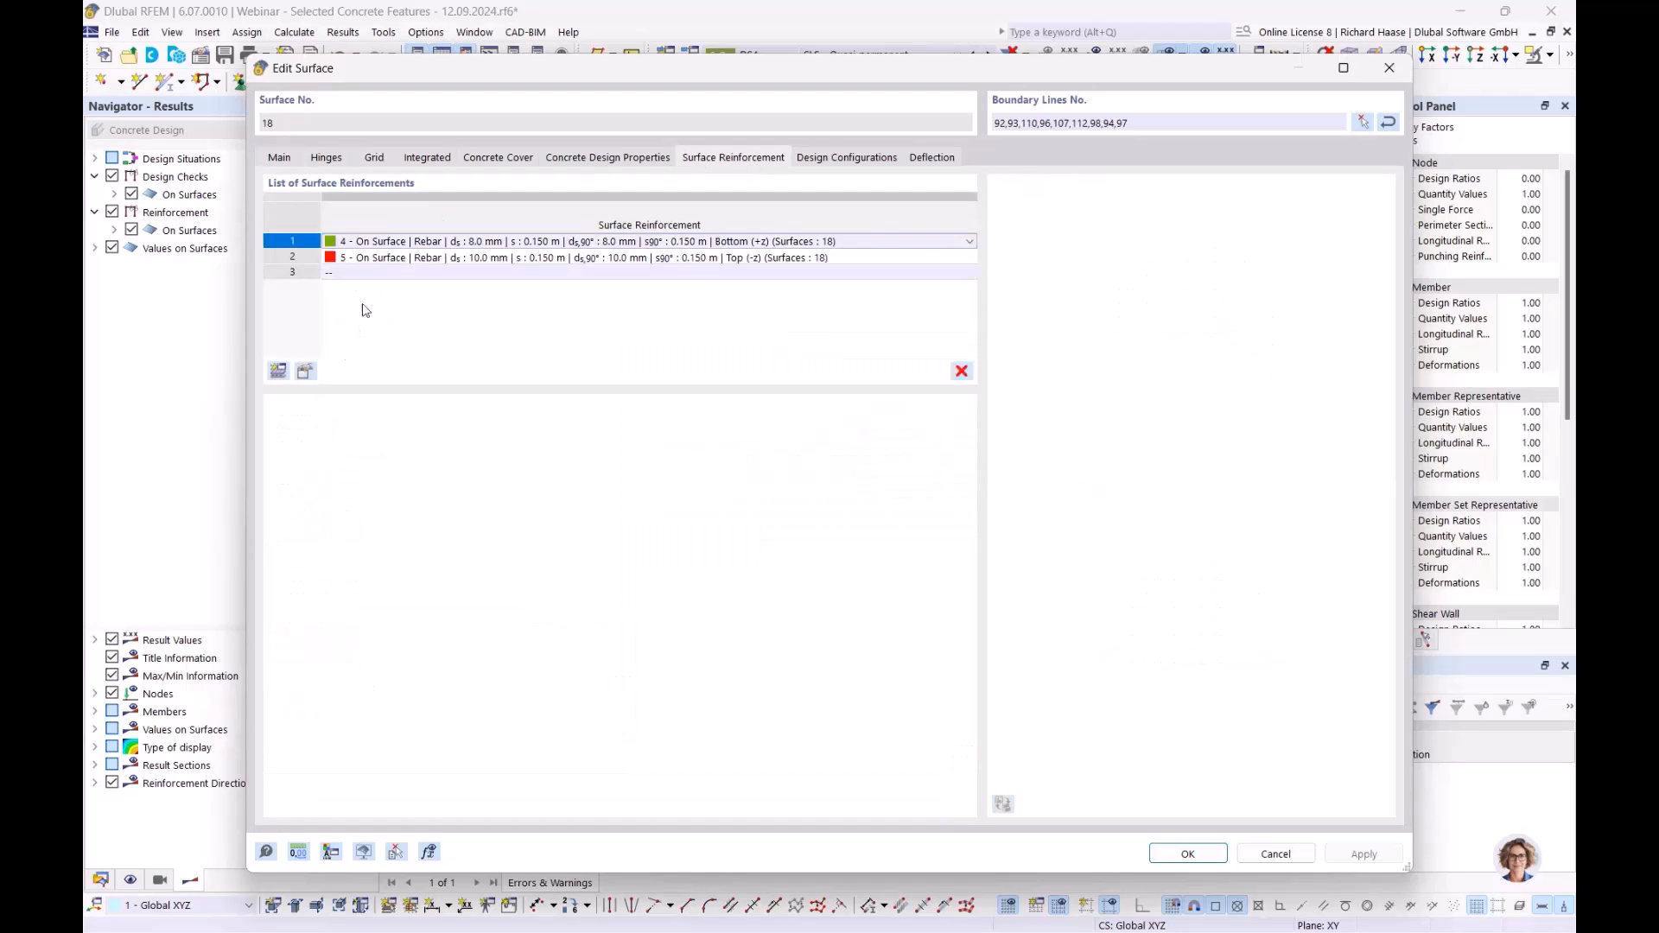
left_click(306, 373)
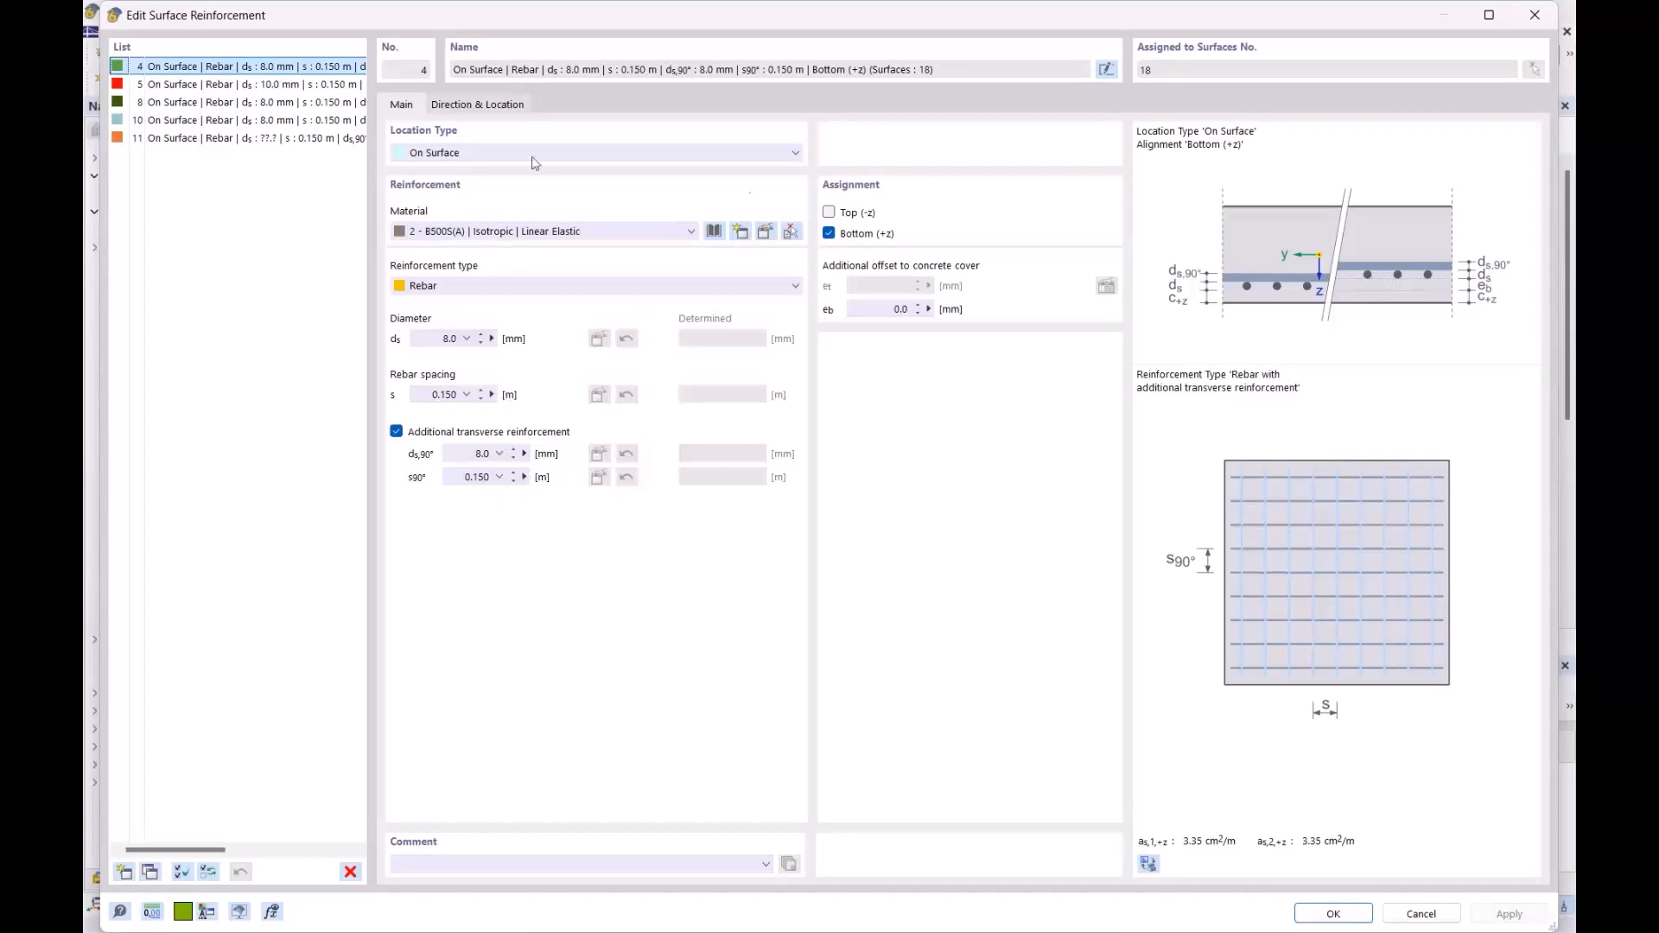
- Review the 10 mm top reinforcement and its location types, then close both editors unchanged
left_click(253, 87)
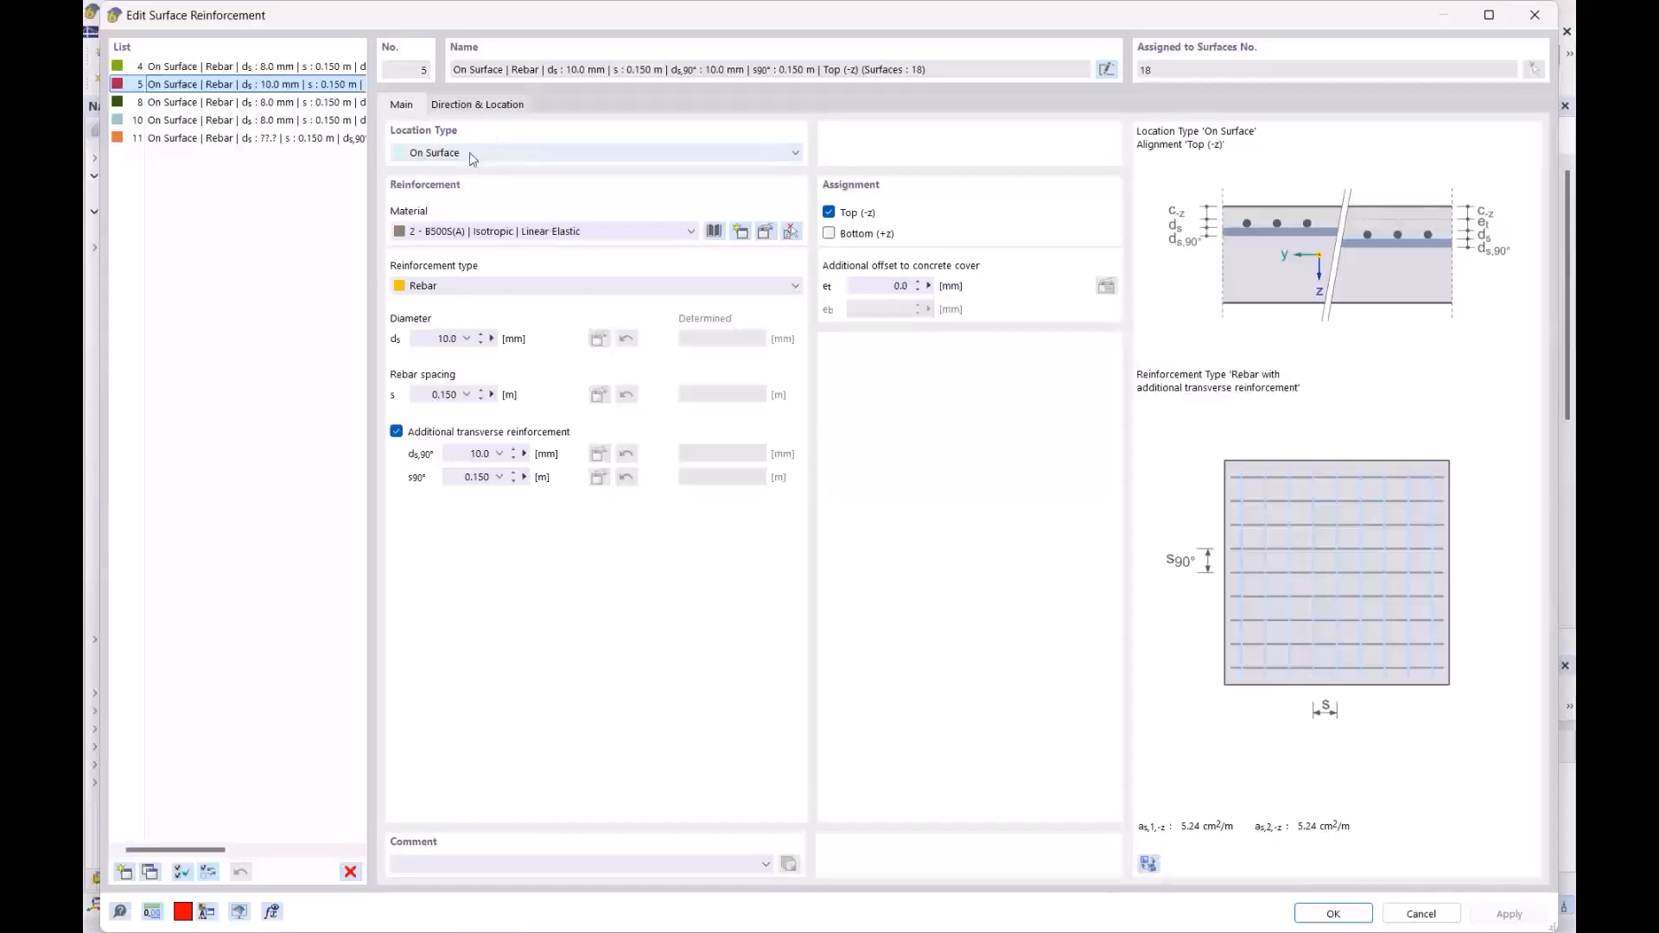
key("Up")
key("Down")
left_click(491, 155)
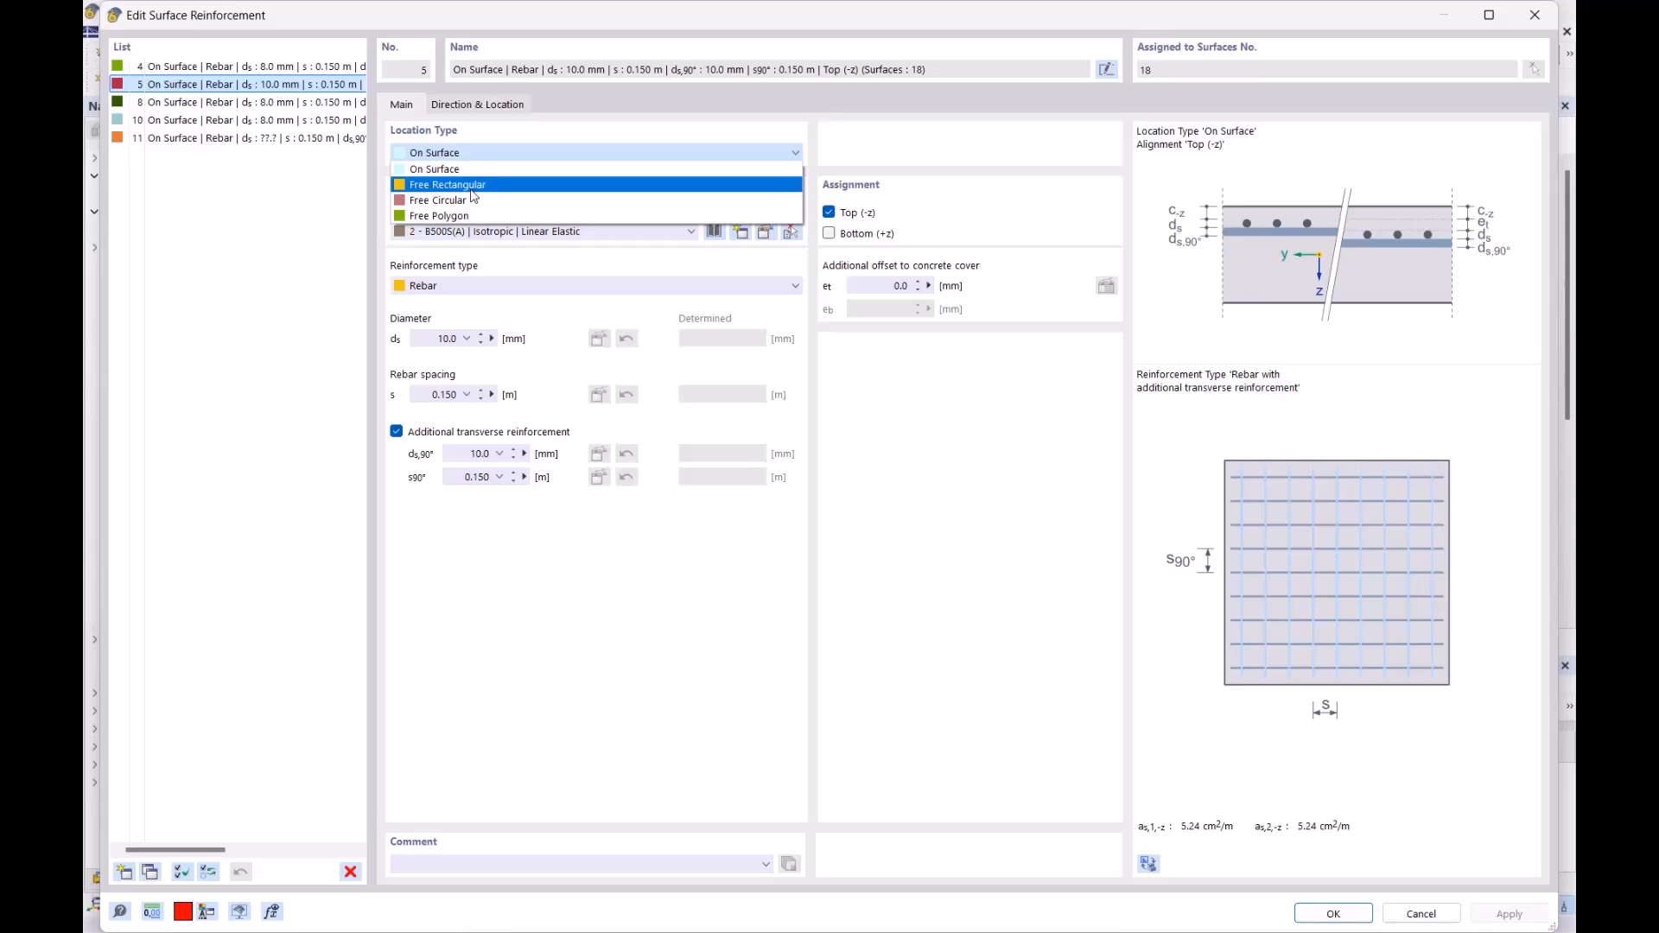
left_click(555, 554)
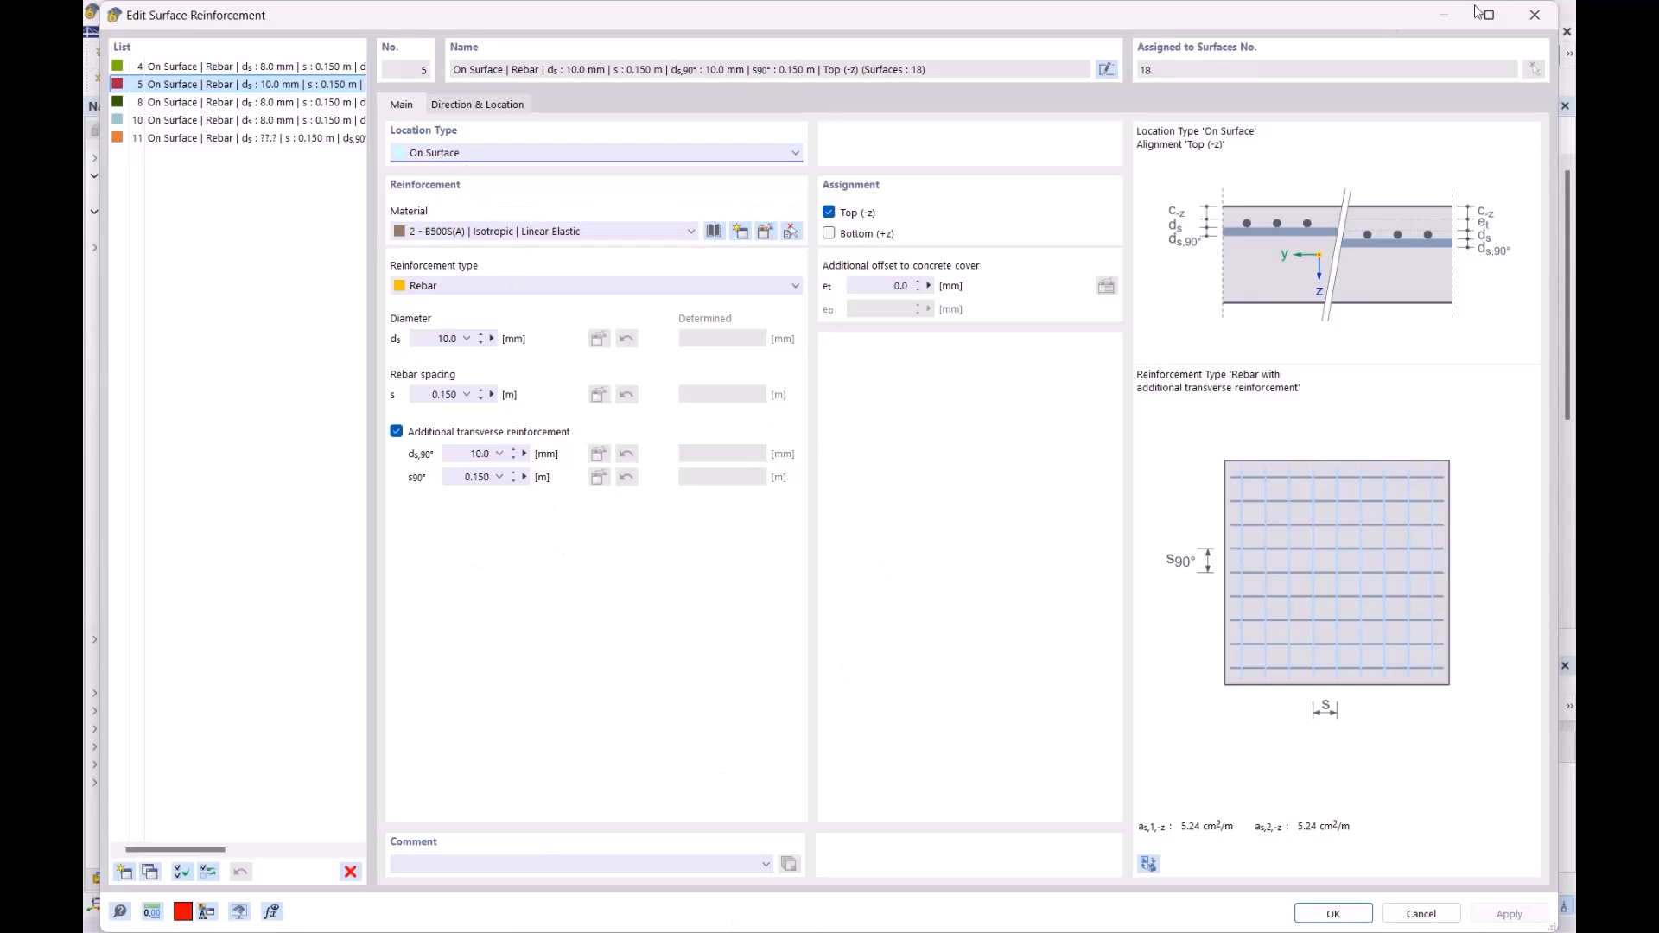
left_click(1534, 16)
left_click(1386, 69)
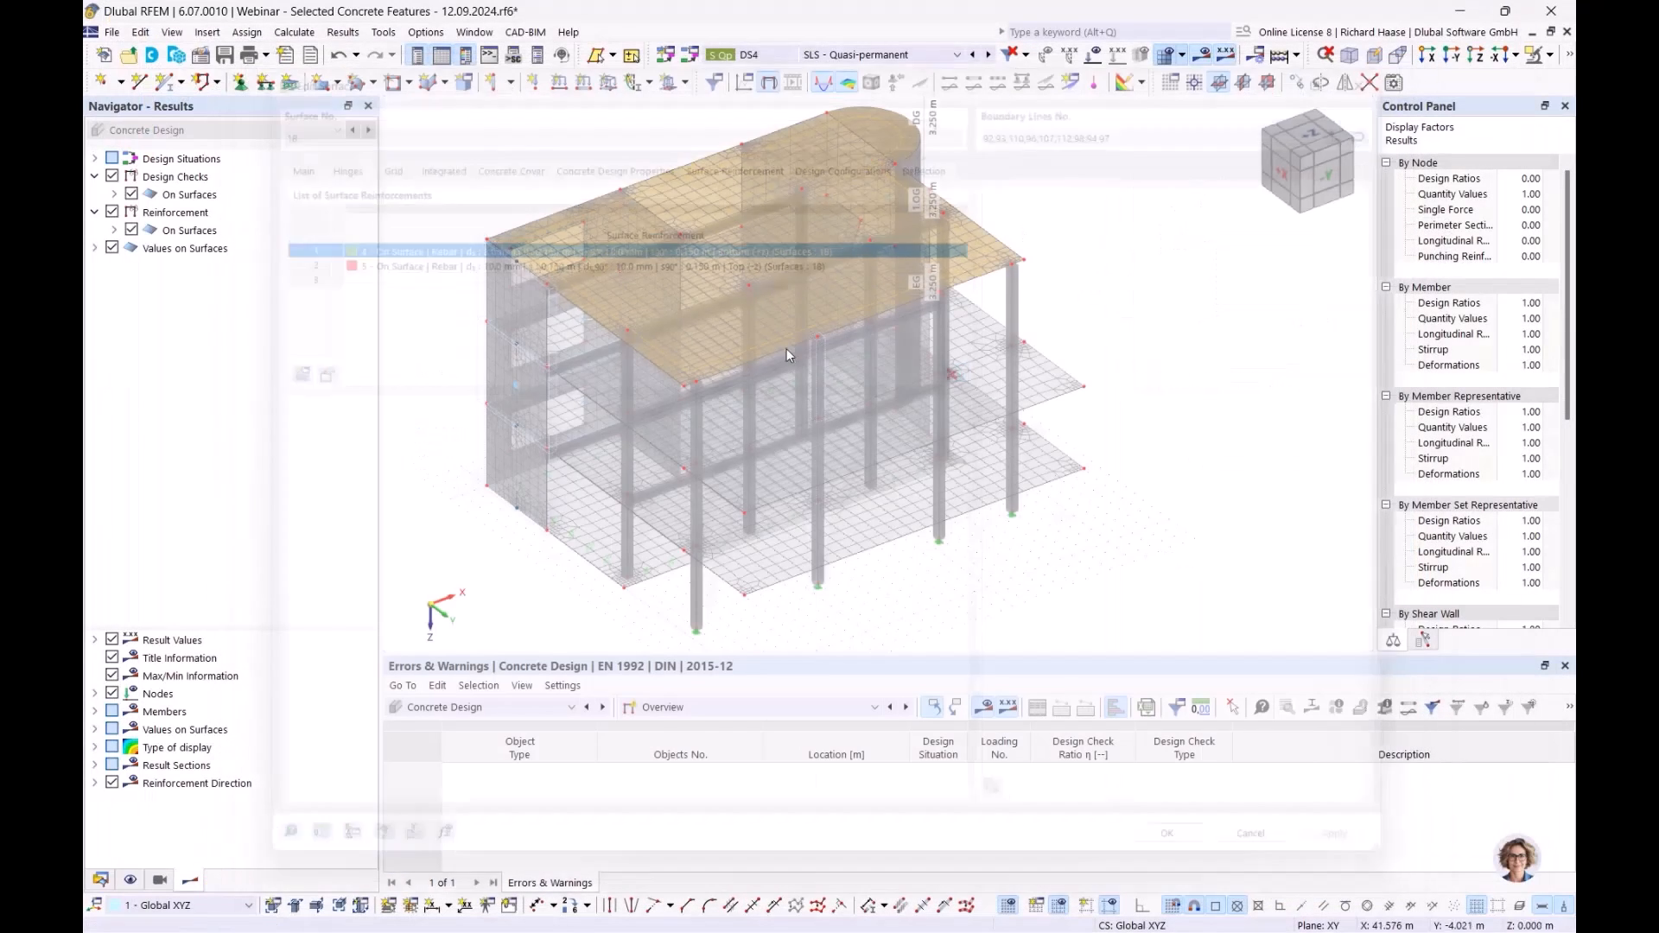
- Expand the Concrete Design surface reinforcement display options and make the model transparent
left_click(131, 878)
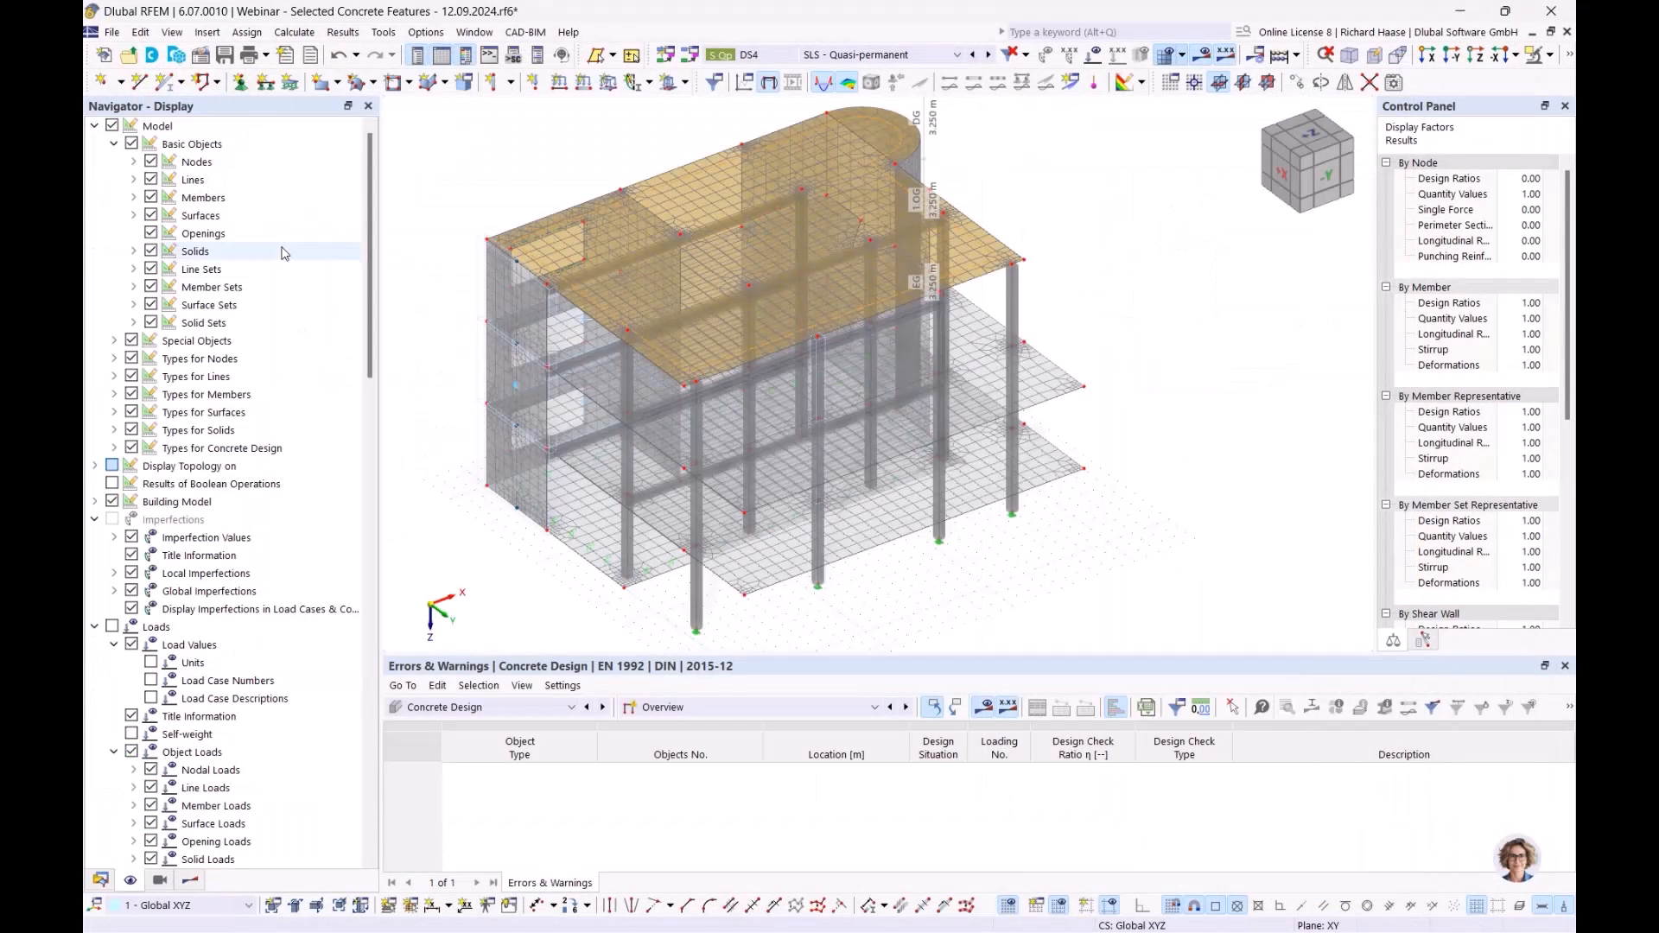
left_click(114, 447)
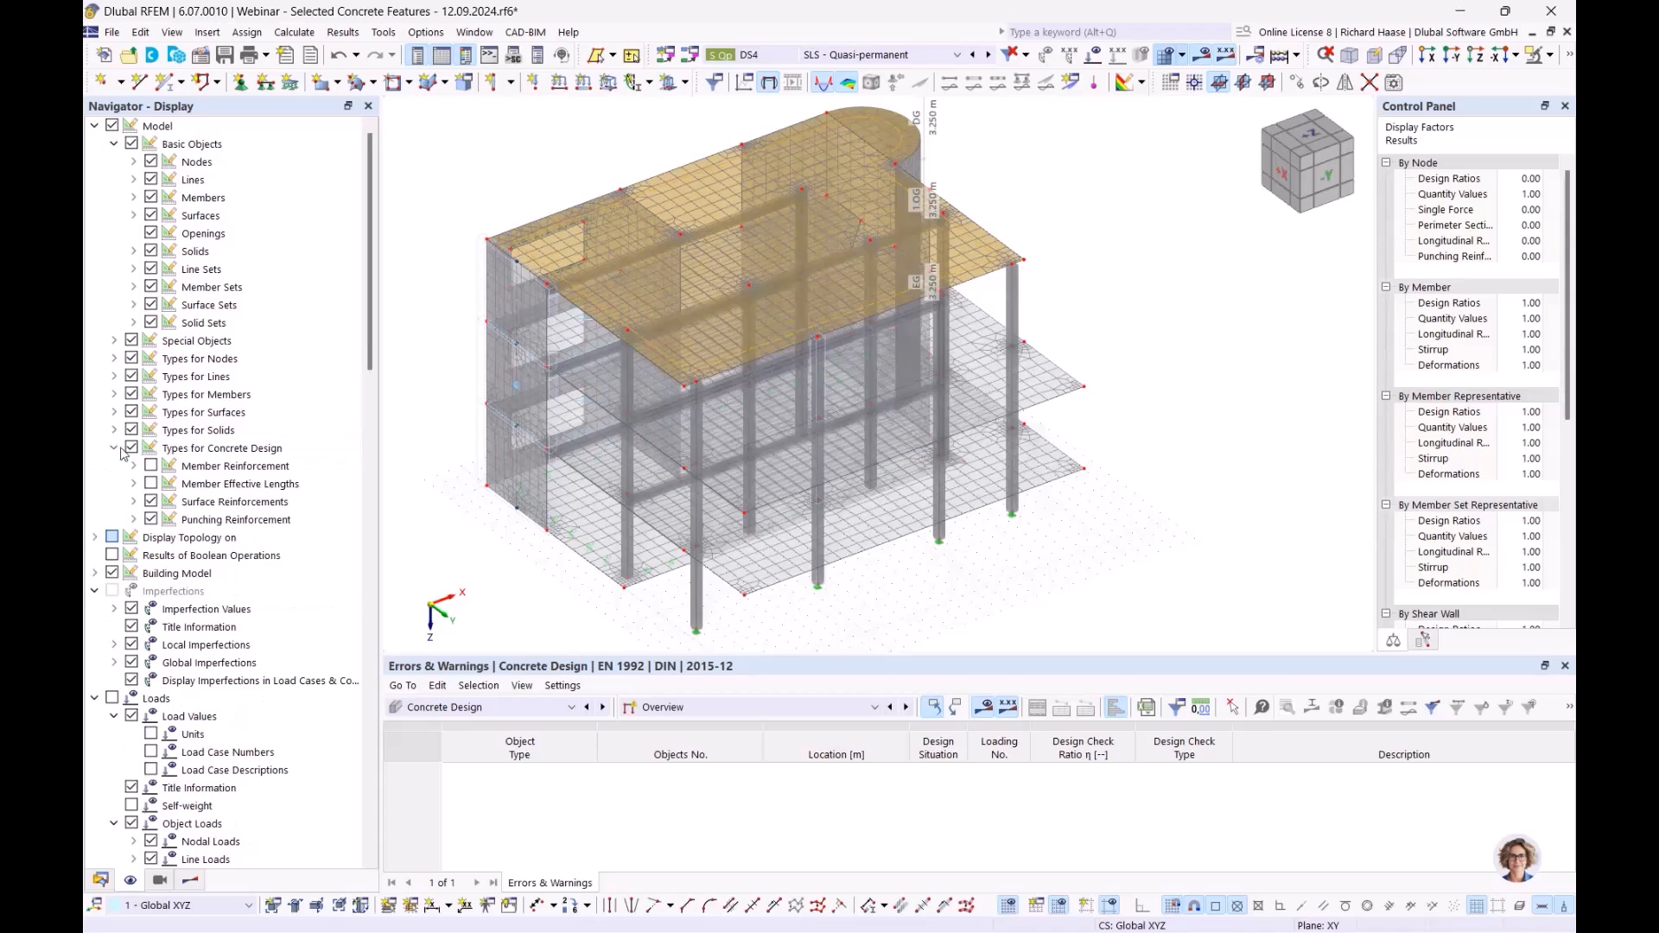
left_click(133, 502)
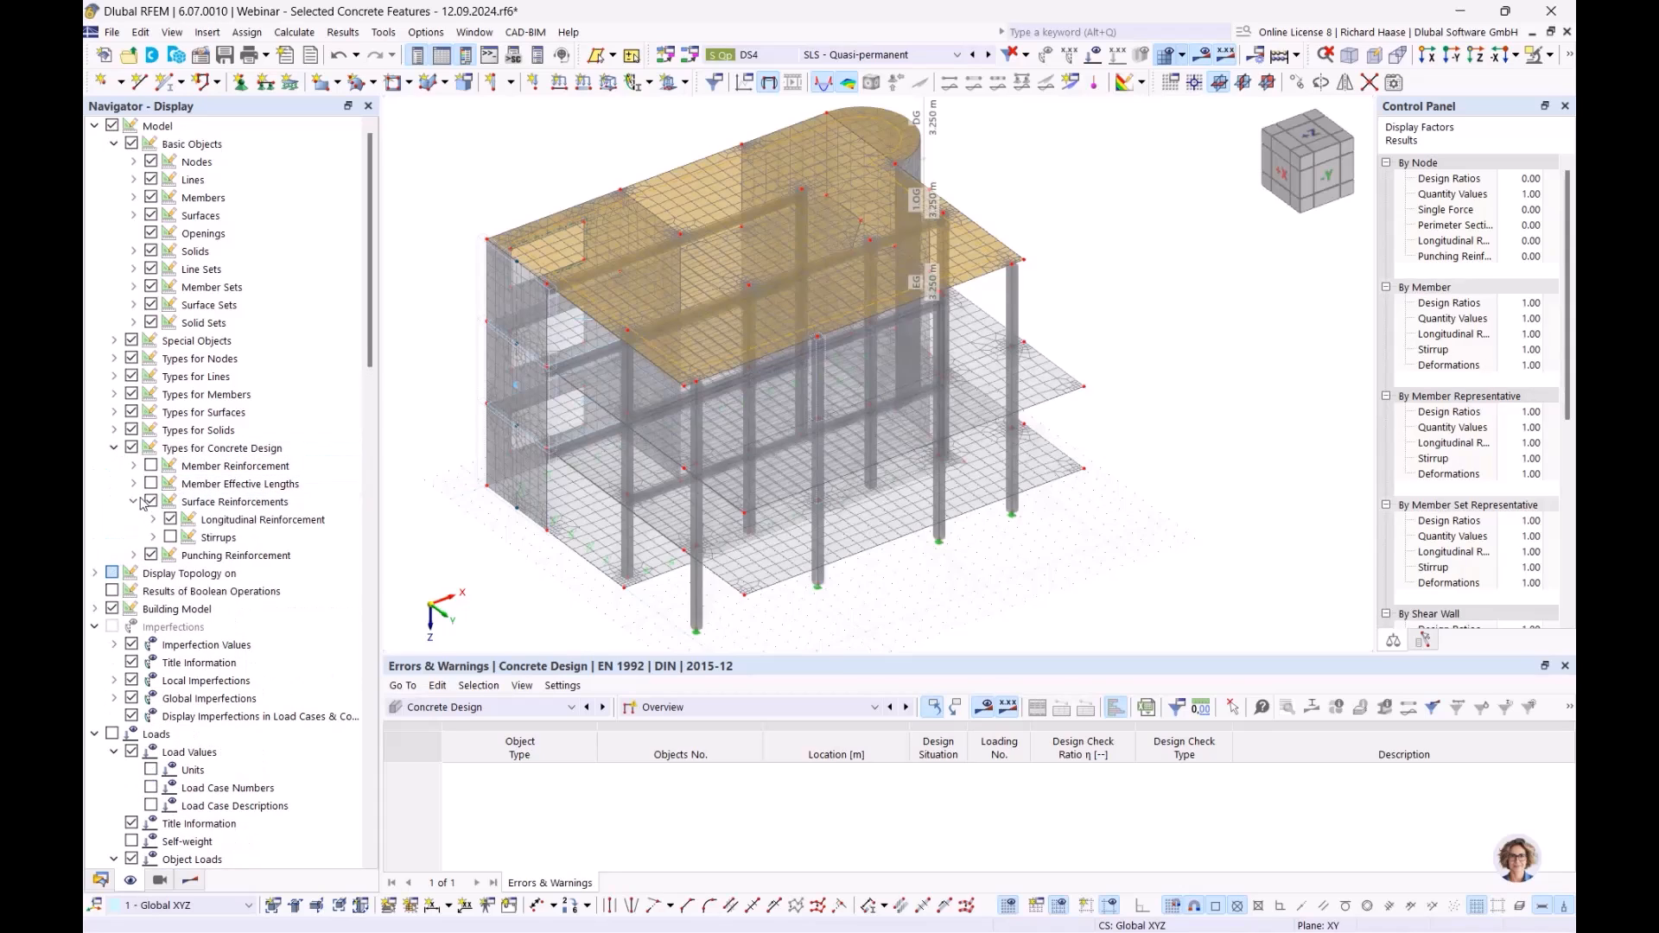
left_click(153, 519)
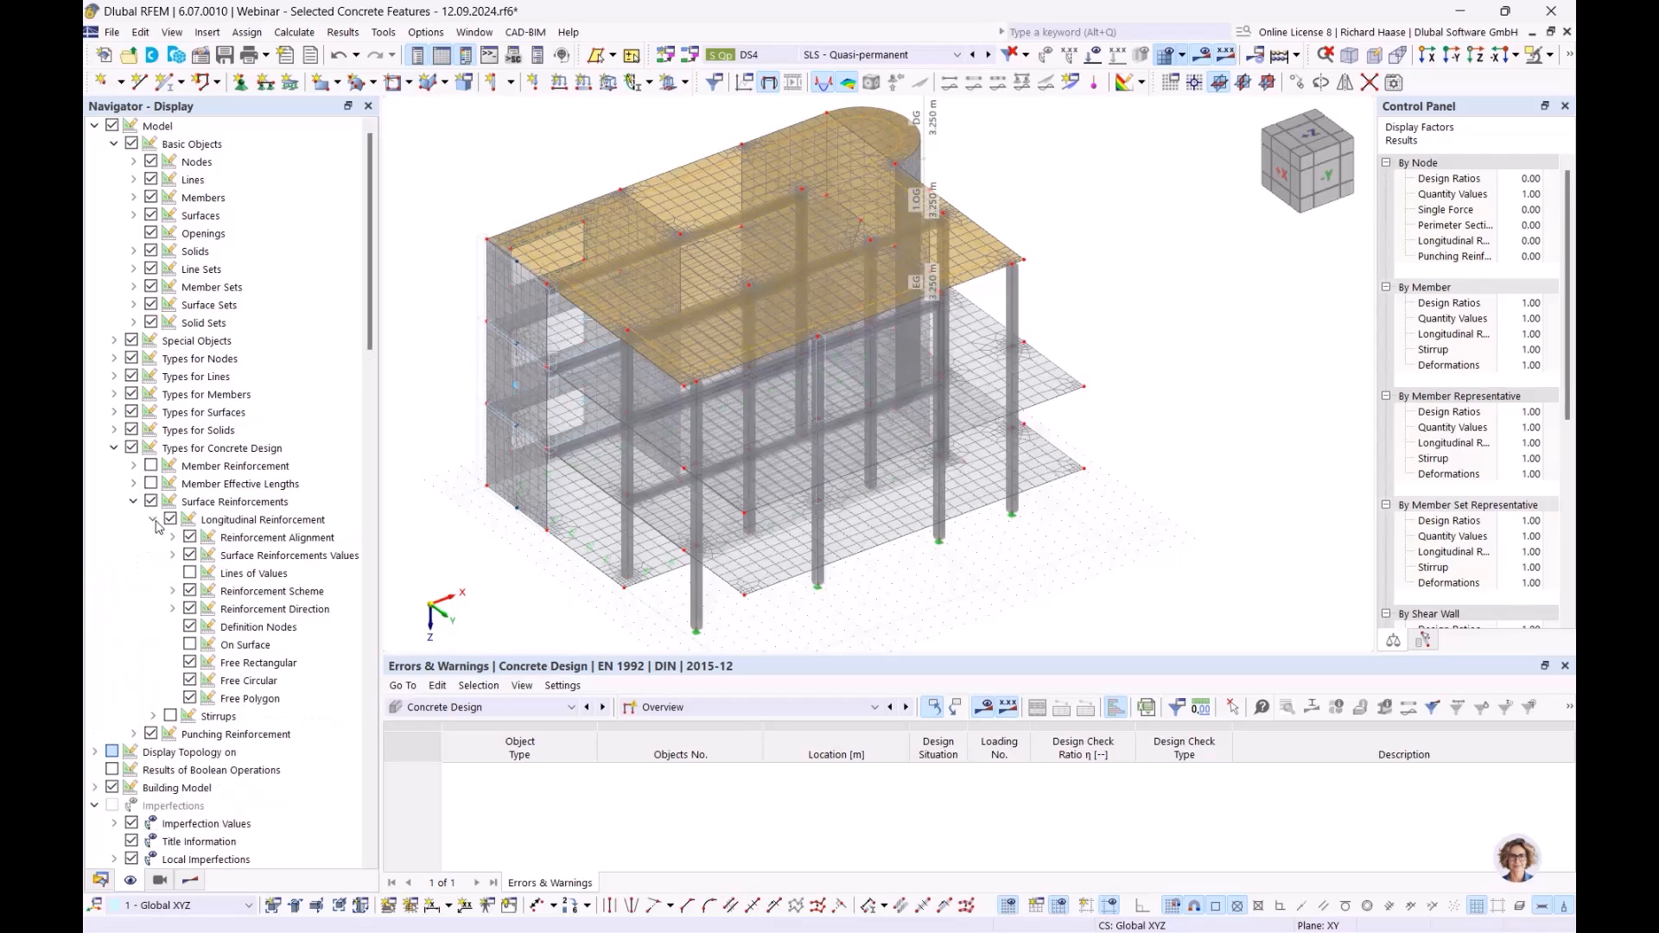
left_click(153, 519)
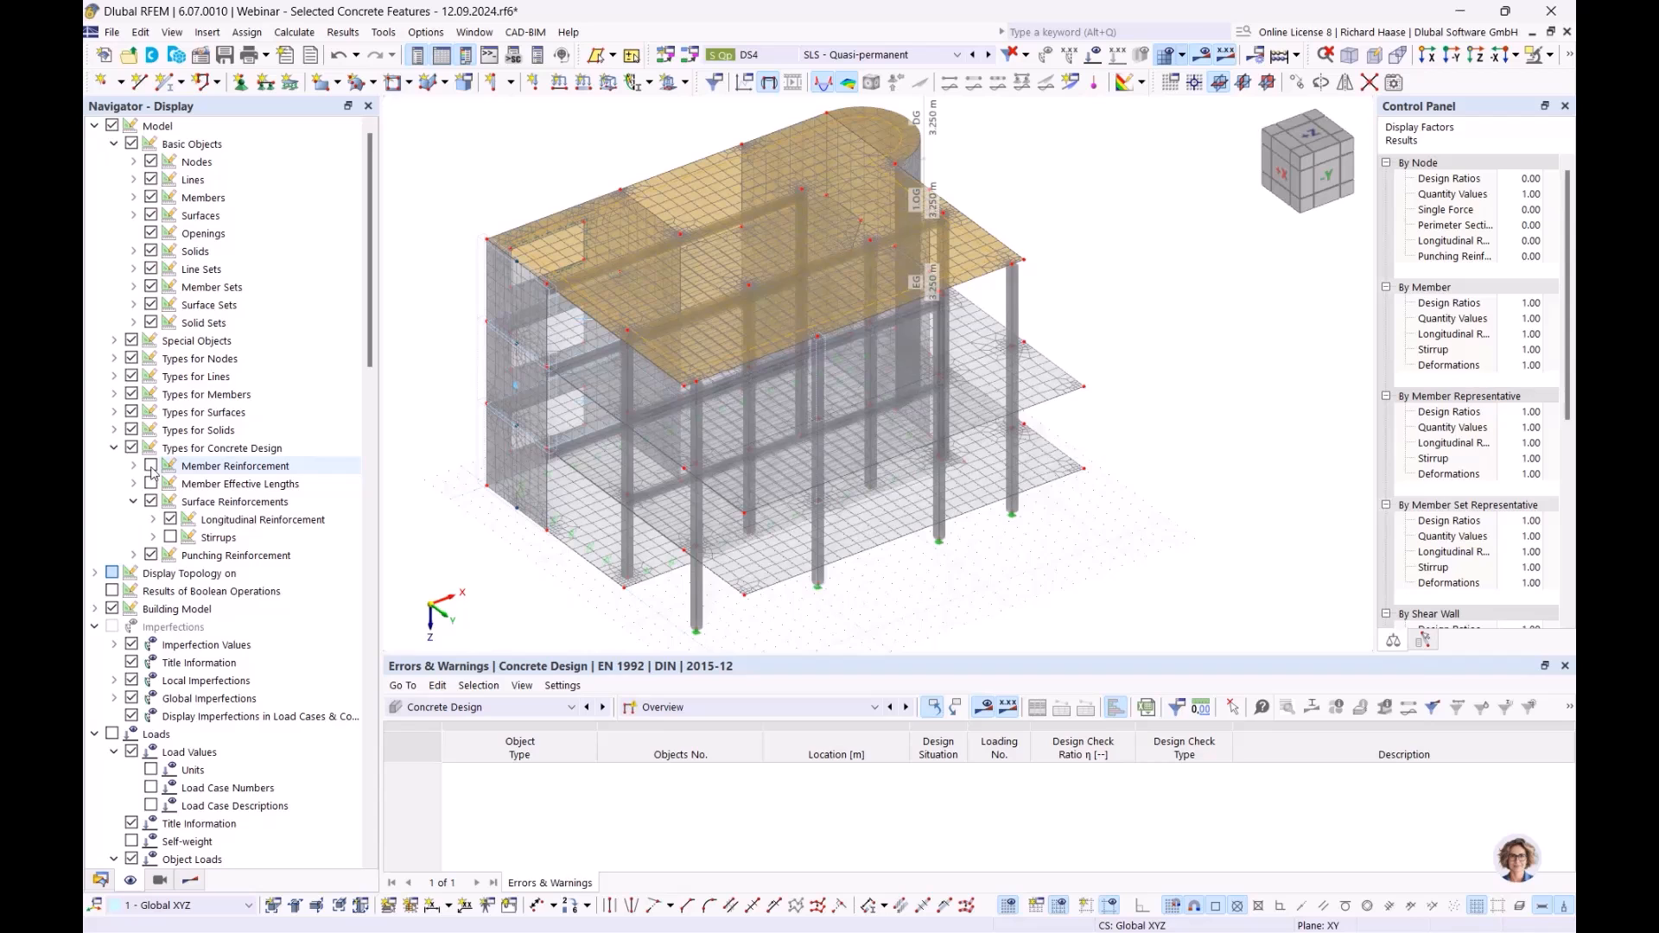
left_click(1050, 211)
middle_click_drag(802, 269, 821, 254, "ctrl")
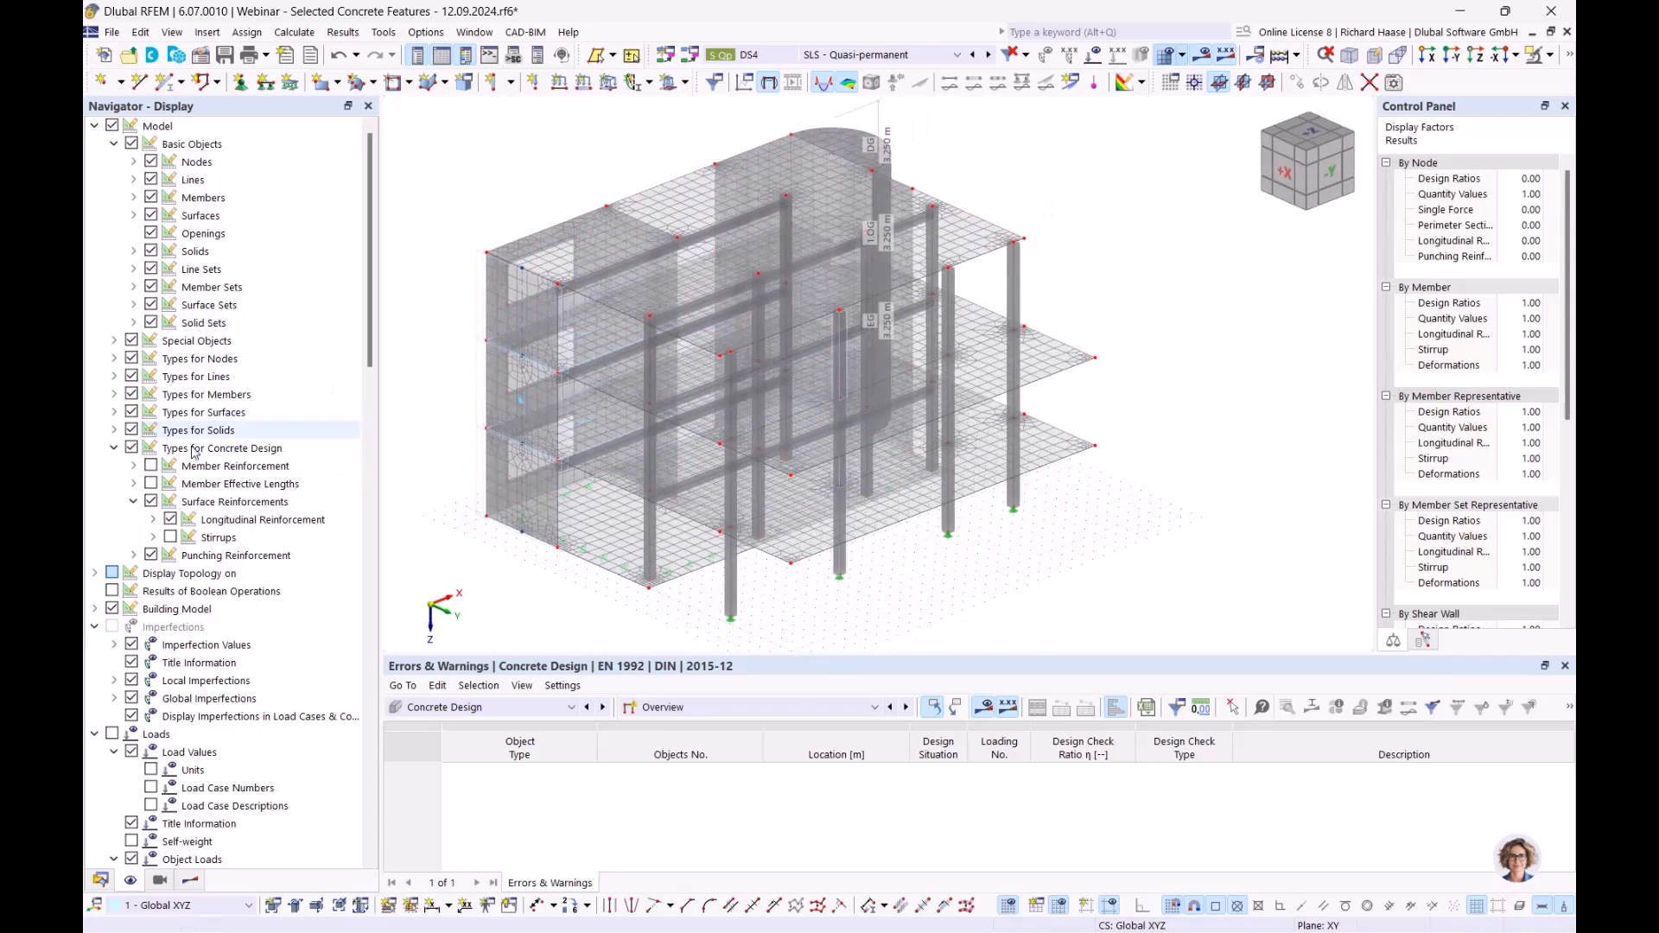
left_click(234, 501)
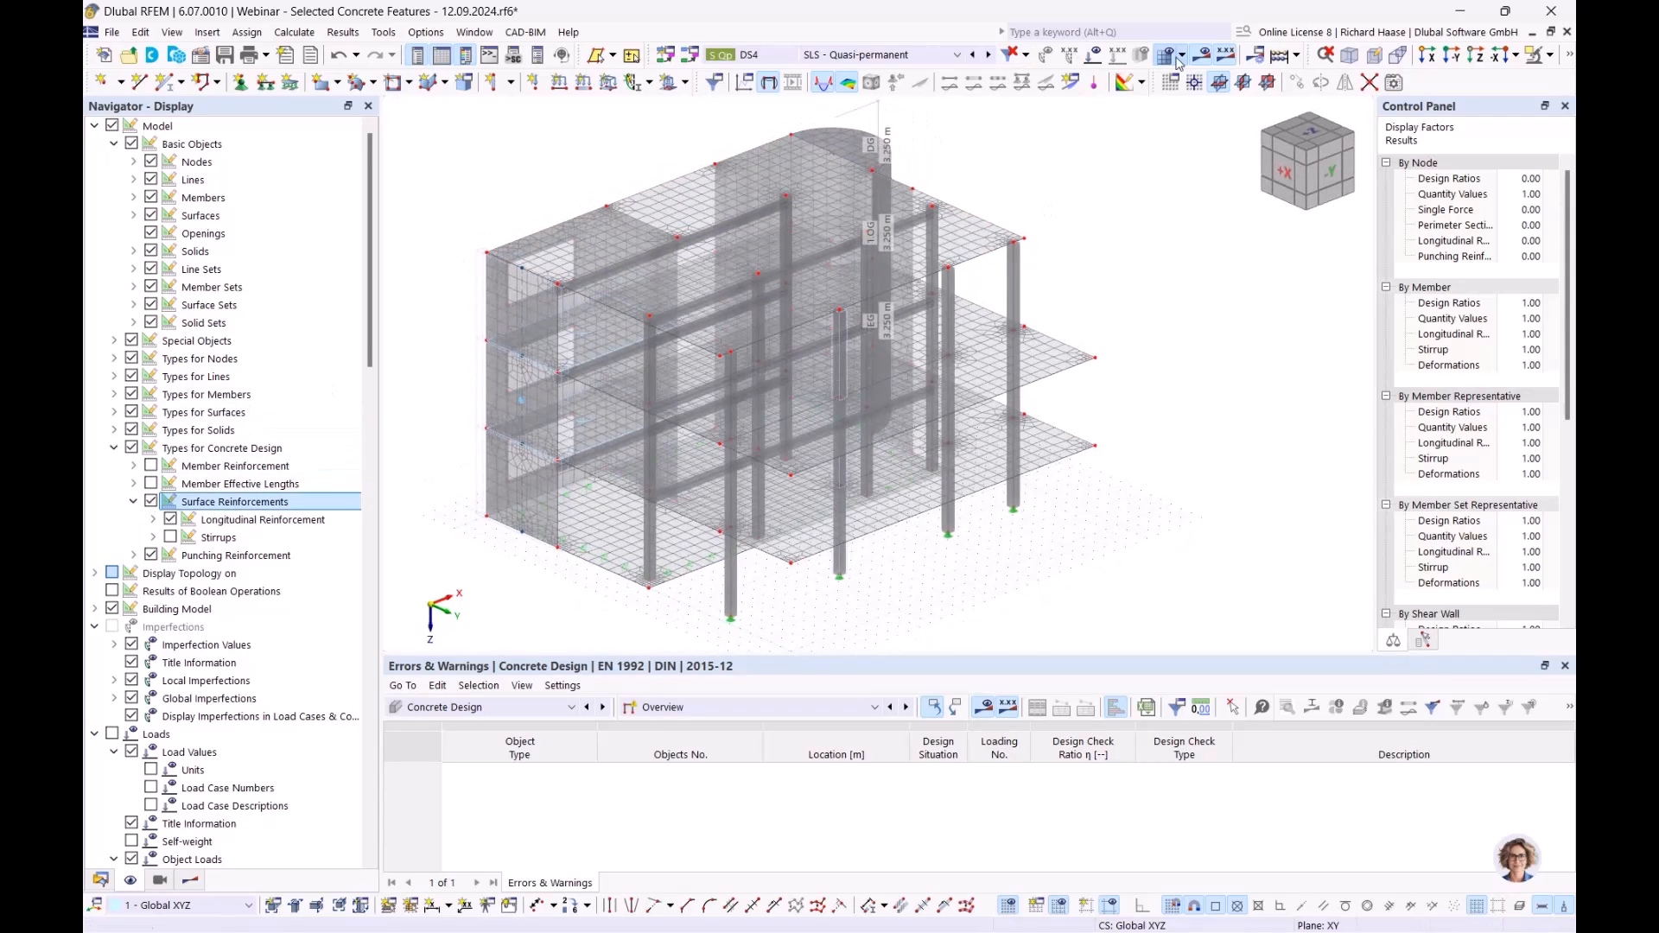
left_click(1571, 58)
left_click(1332, 83)
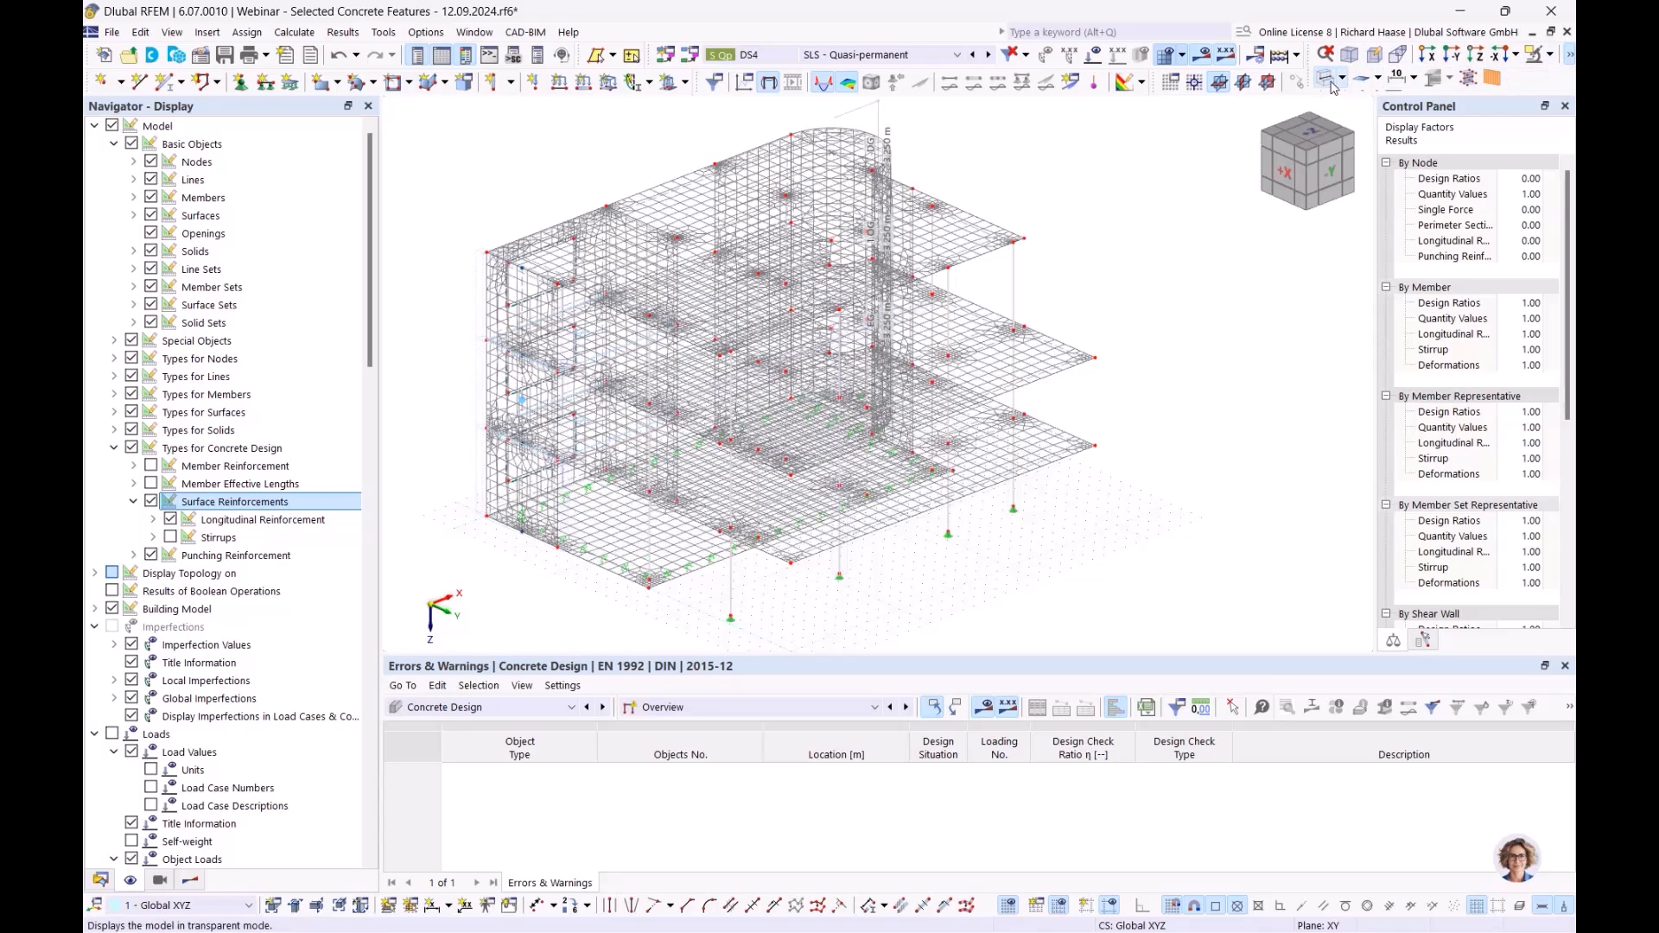
- Turn on the On Surface longitudinal reinforcement display on the slabs
left_click(170, 521)
left_click(153, 519)
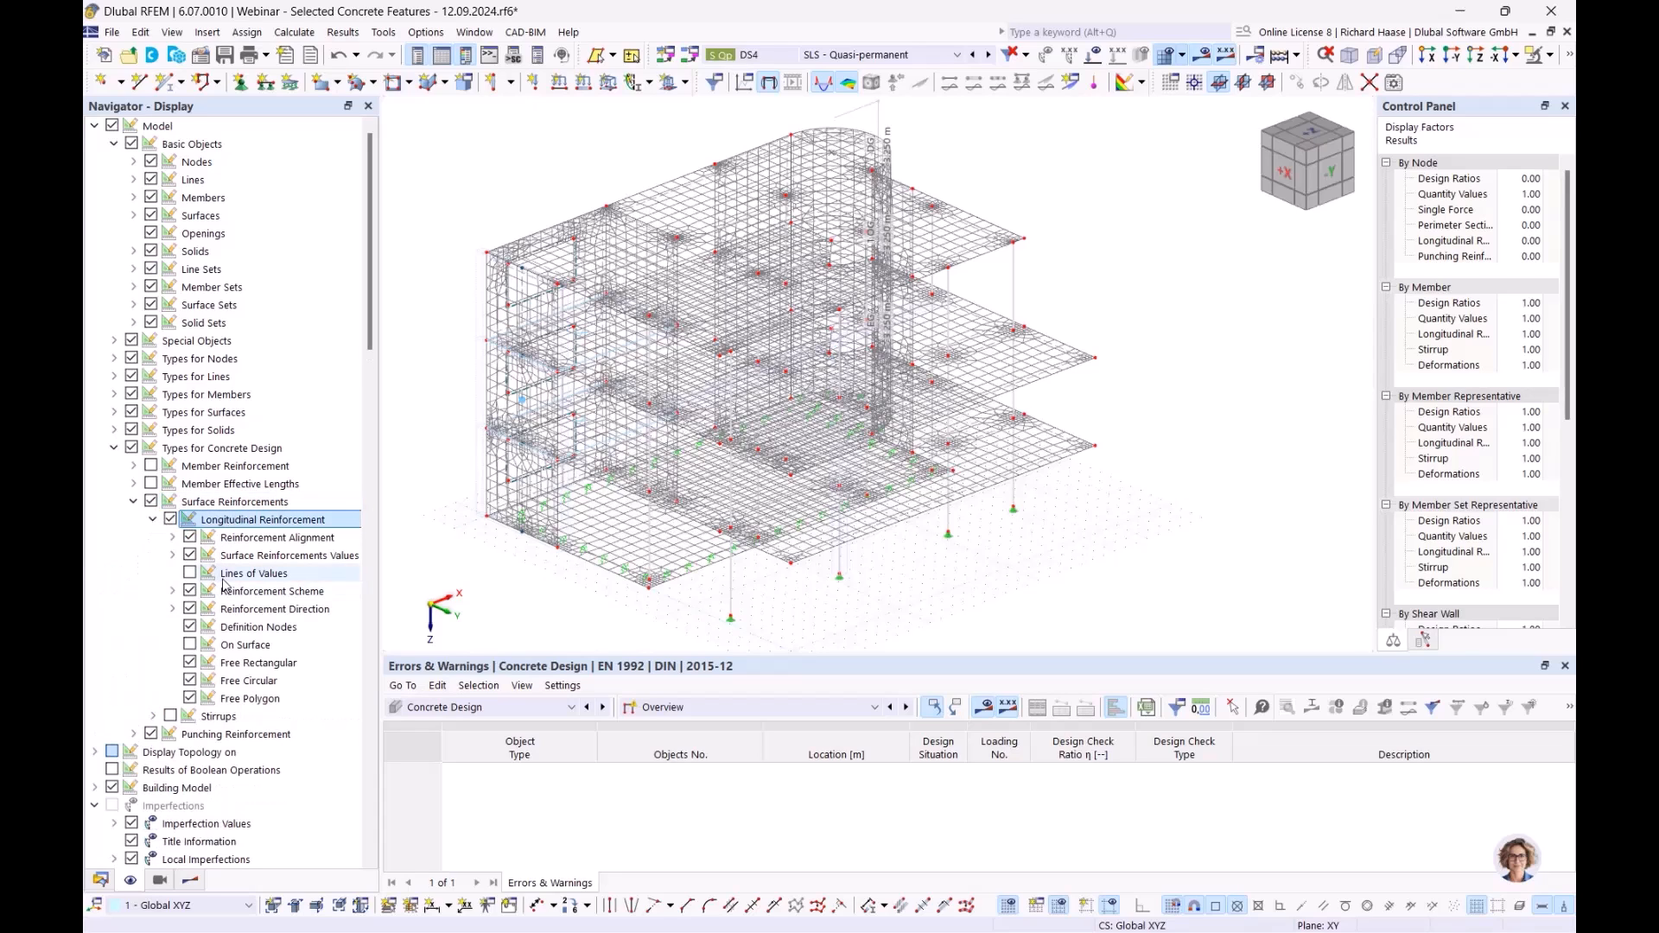
left_click(172, 538)
left_click(171, 538)
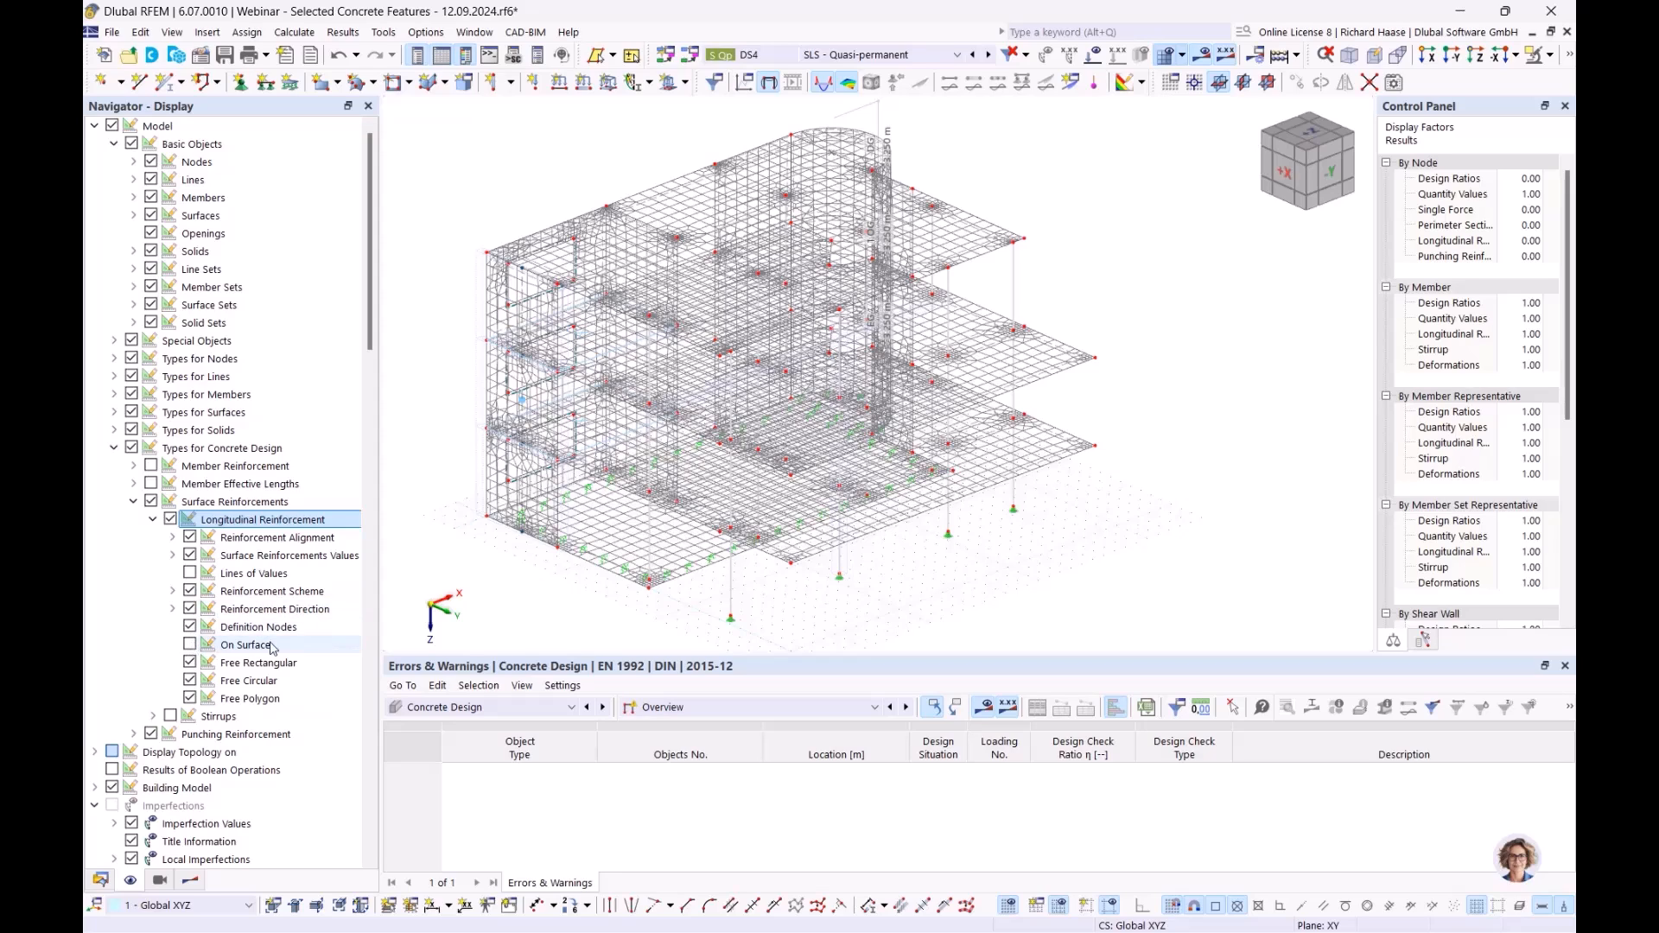
left_click(241, 649)
left_click(190, 645)
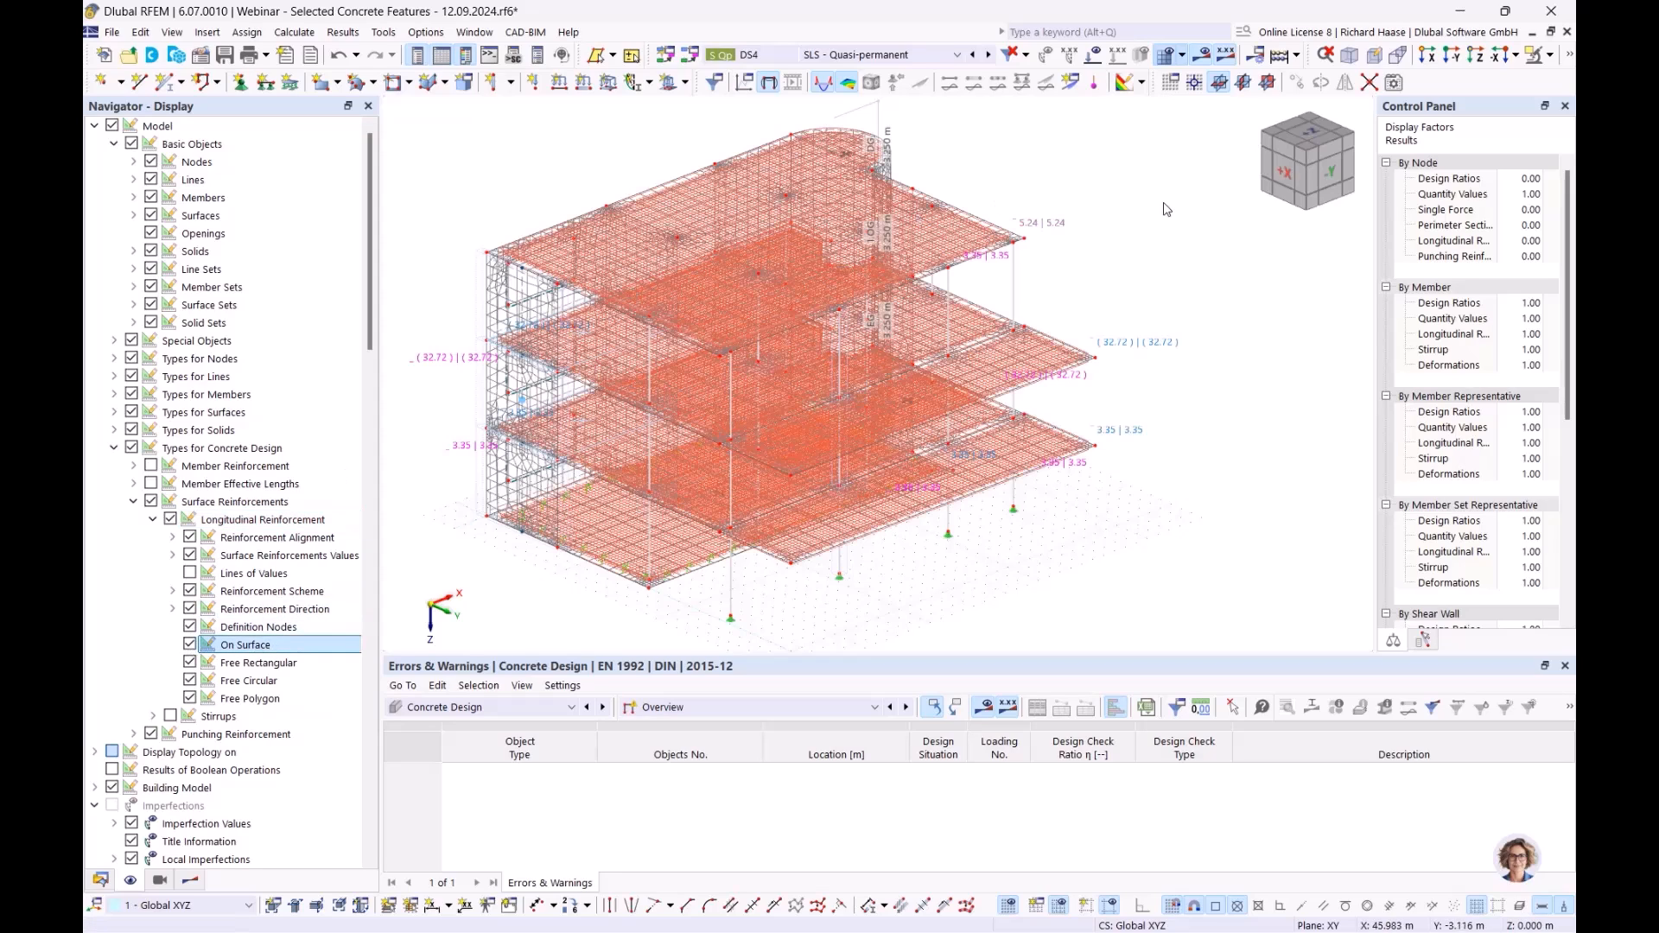
scroll(1070, 263, "up", 3)
scroll(1070, 263, "up", 3)
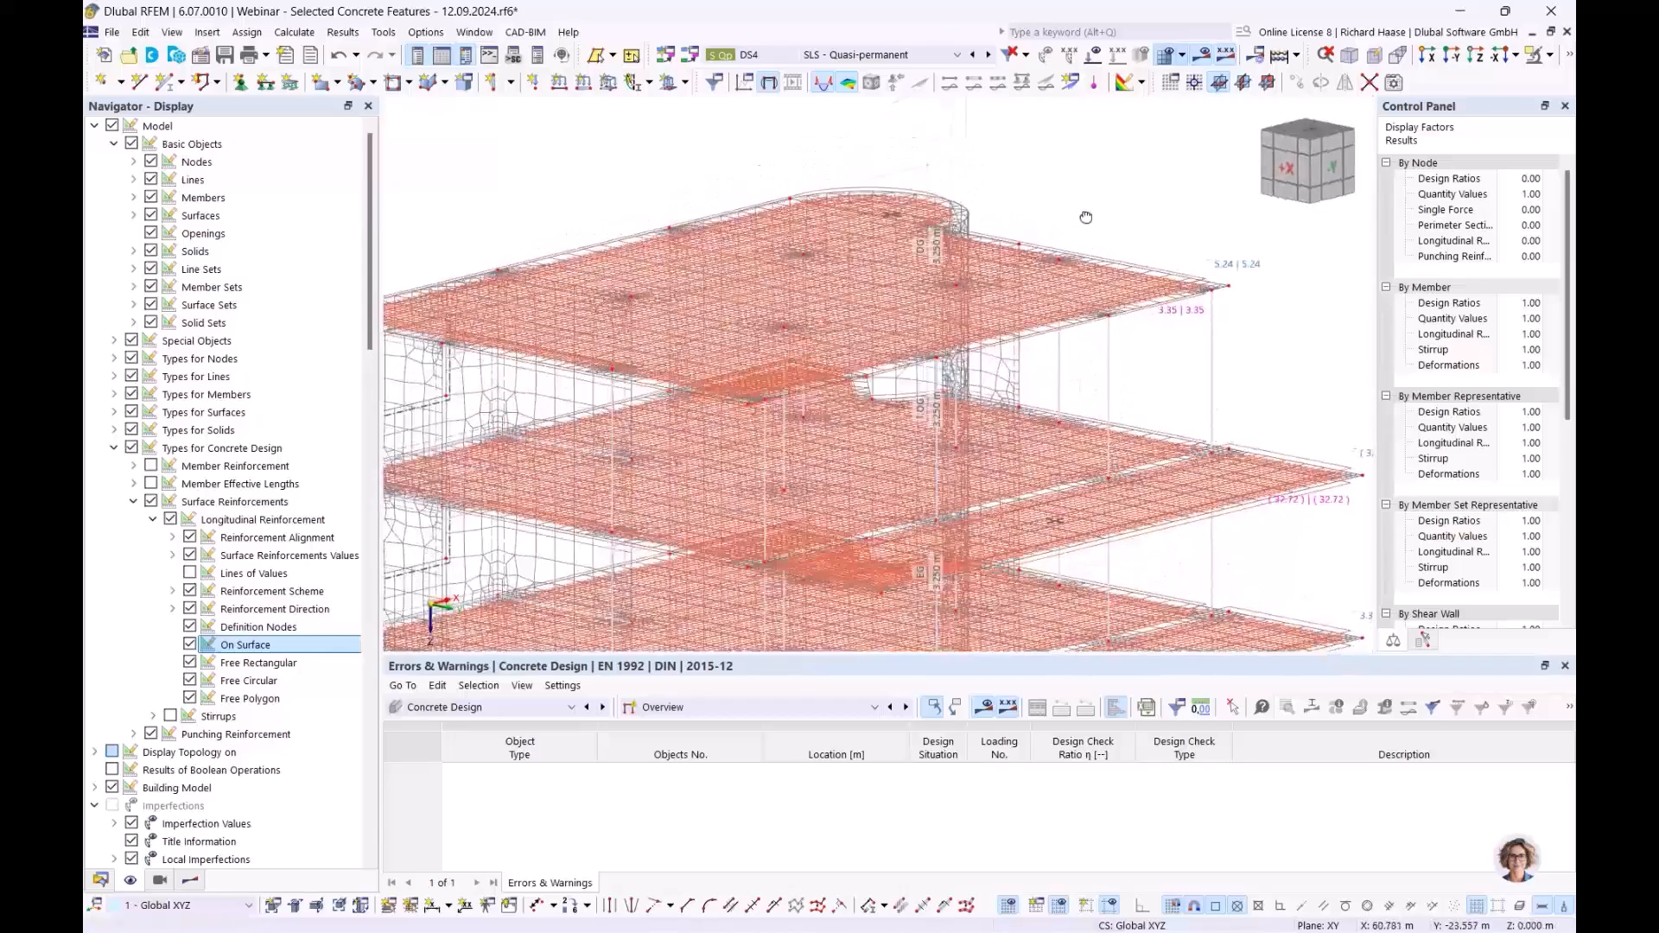
scroll(1045, 255, "up", 2)
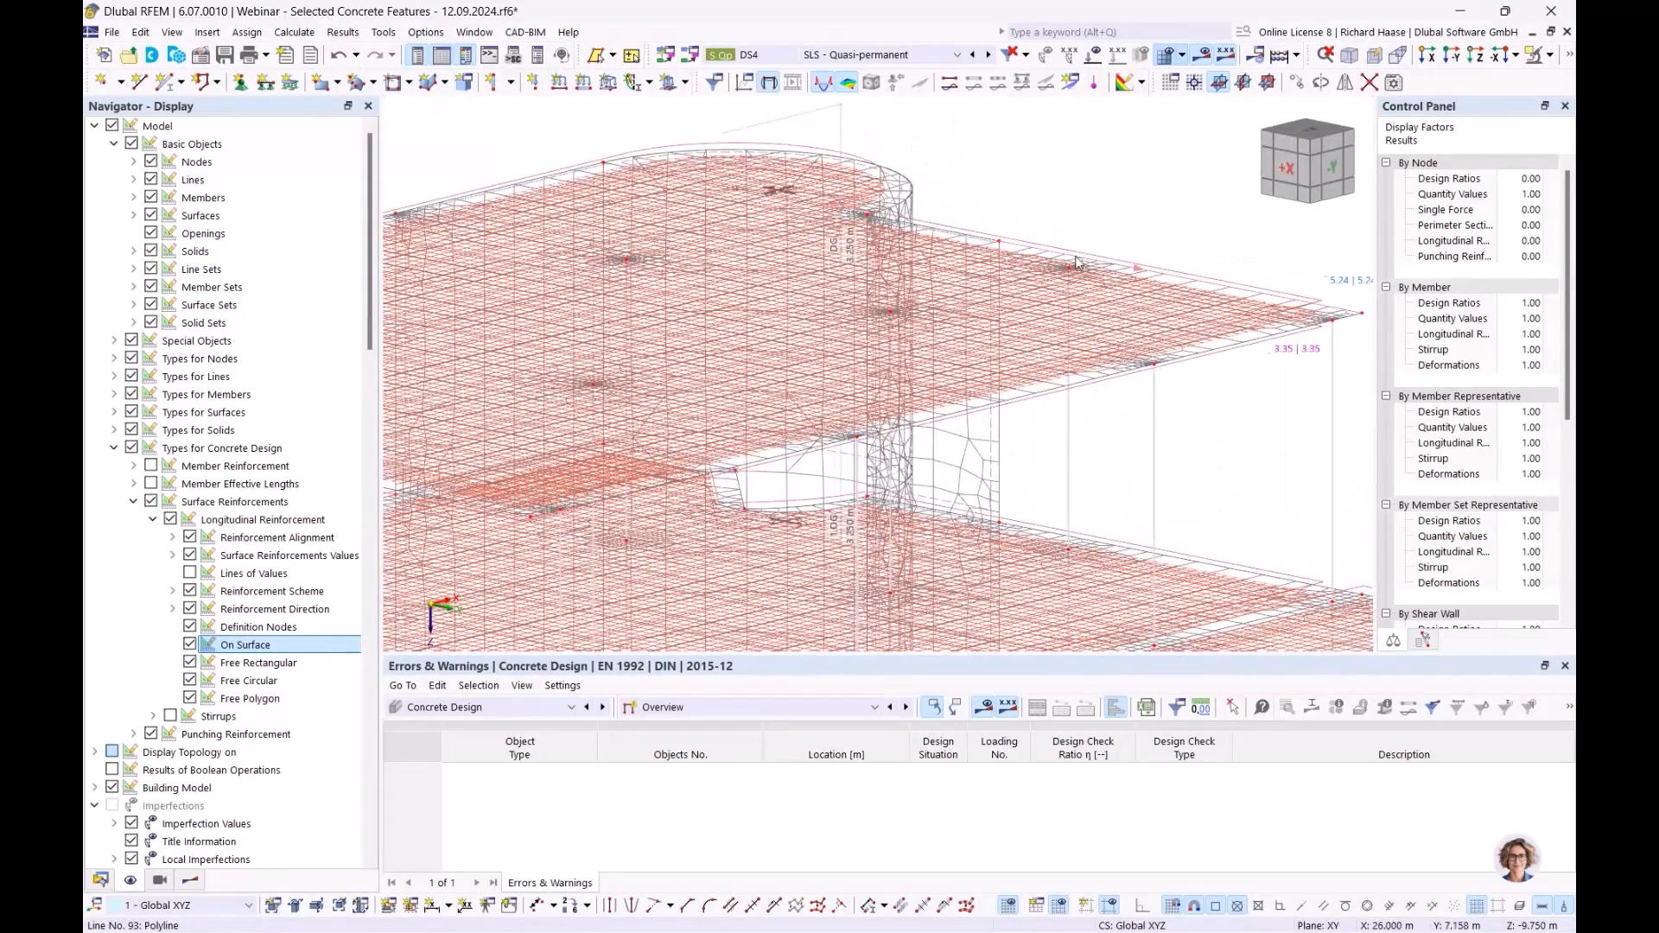
scroll(1079, 262, "down", 3)
left_click(100, 880)
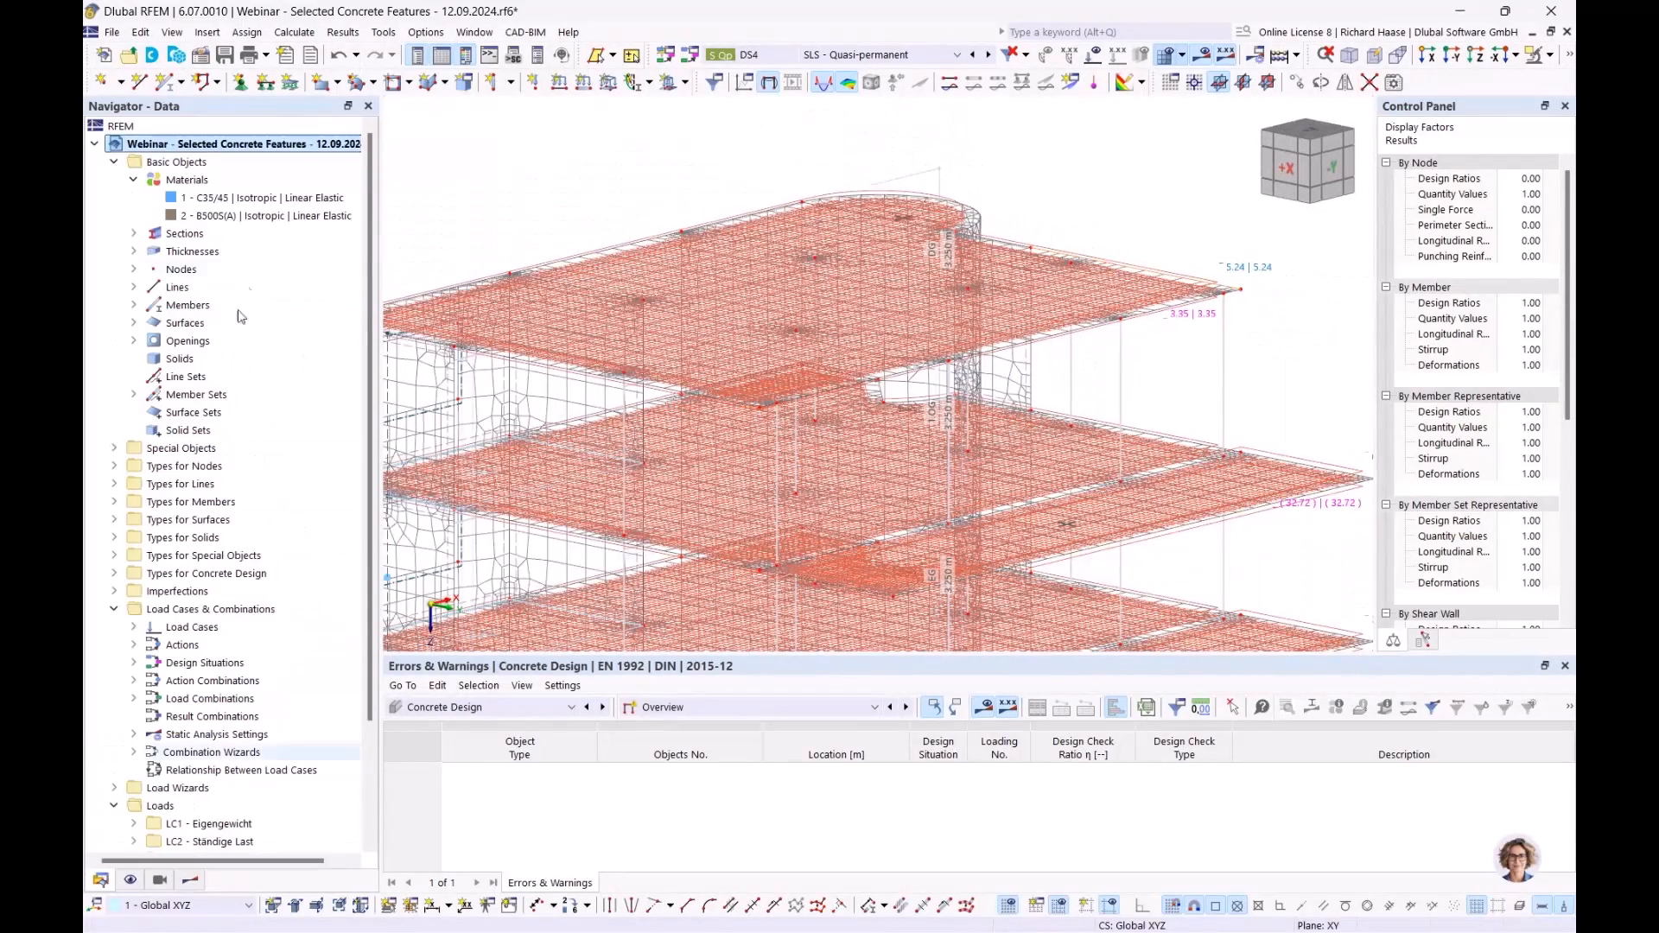
- Select surface 18, show only it via Visibility mode, and orbit and zoom onto it
left_click(163, 325)
left_click(133, 322)
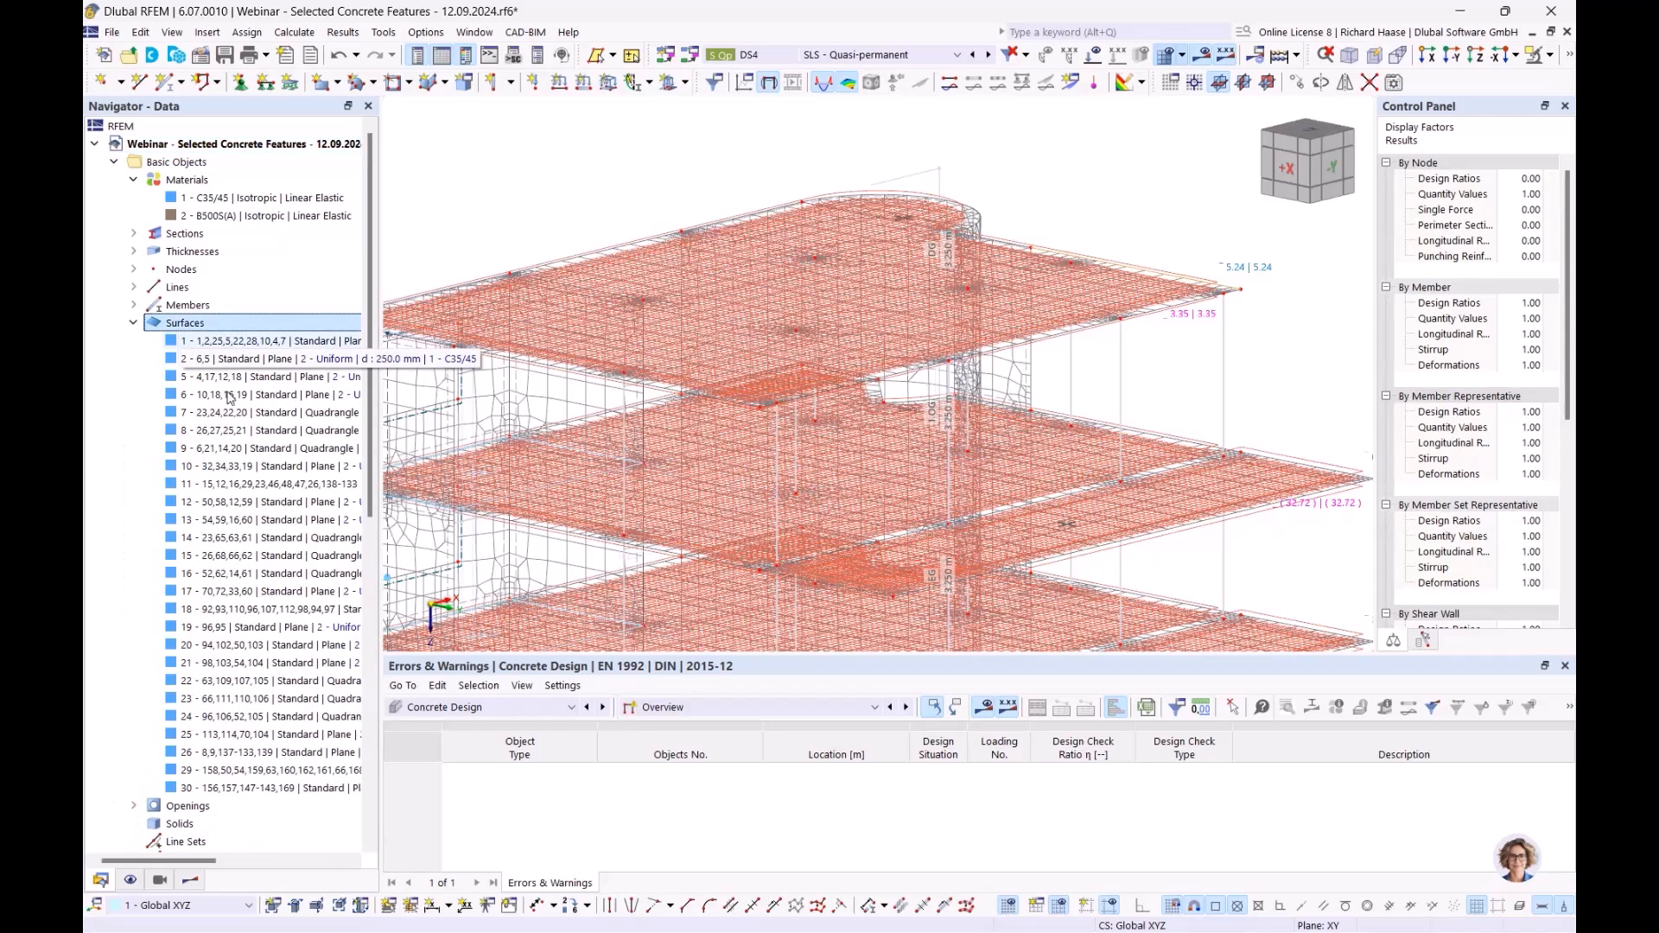
left_click(219, 614)
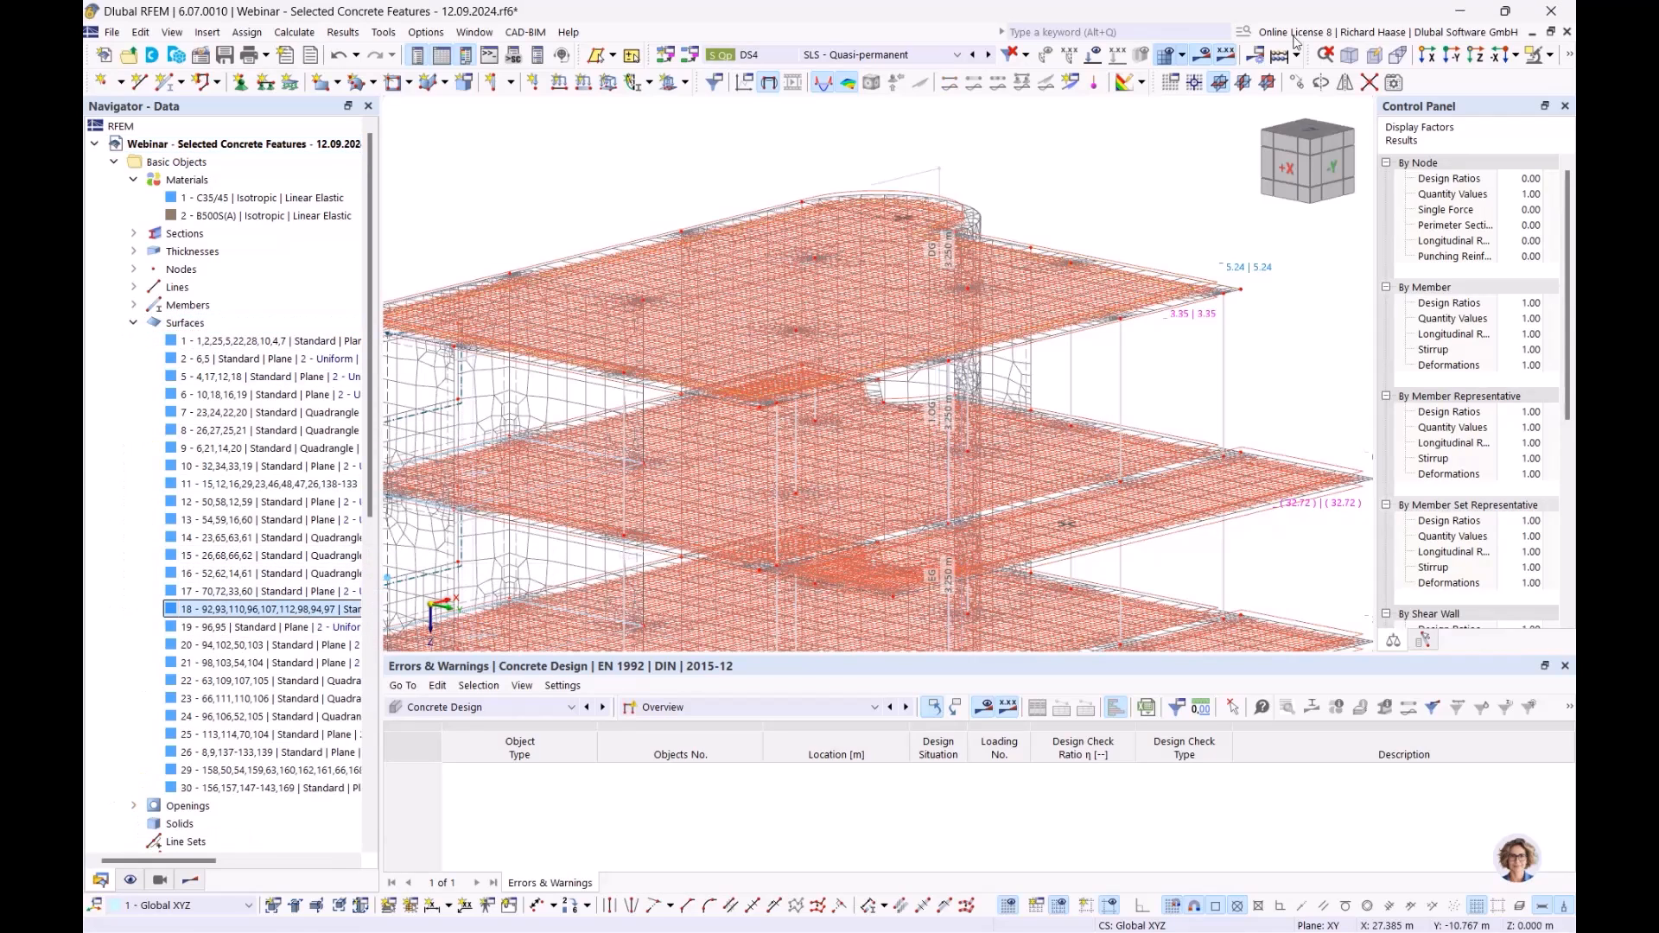
left_click(1539, 58)
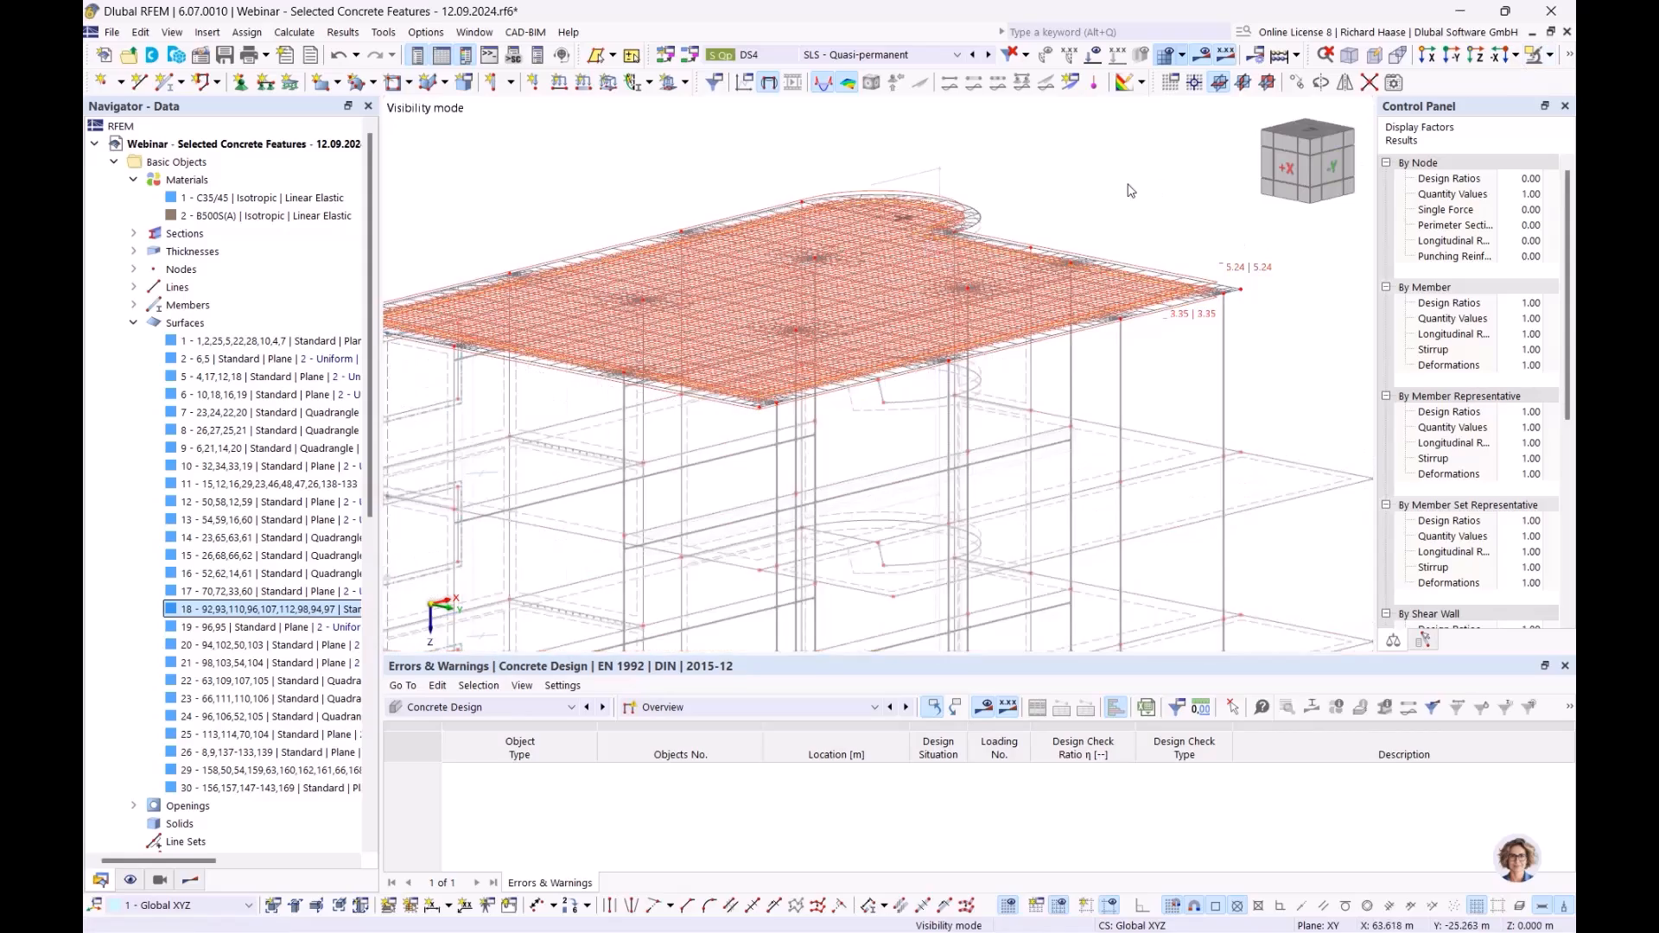
middle_click_drag(993, 259, 1029, 249, "ctrl")
scroll(1030, 249, "up", 5)
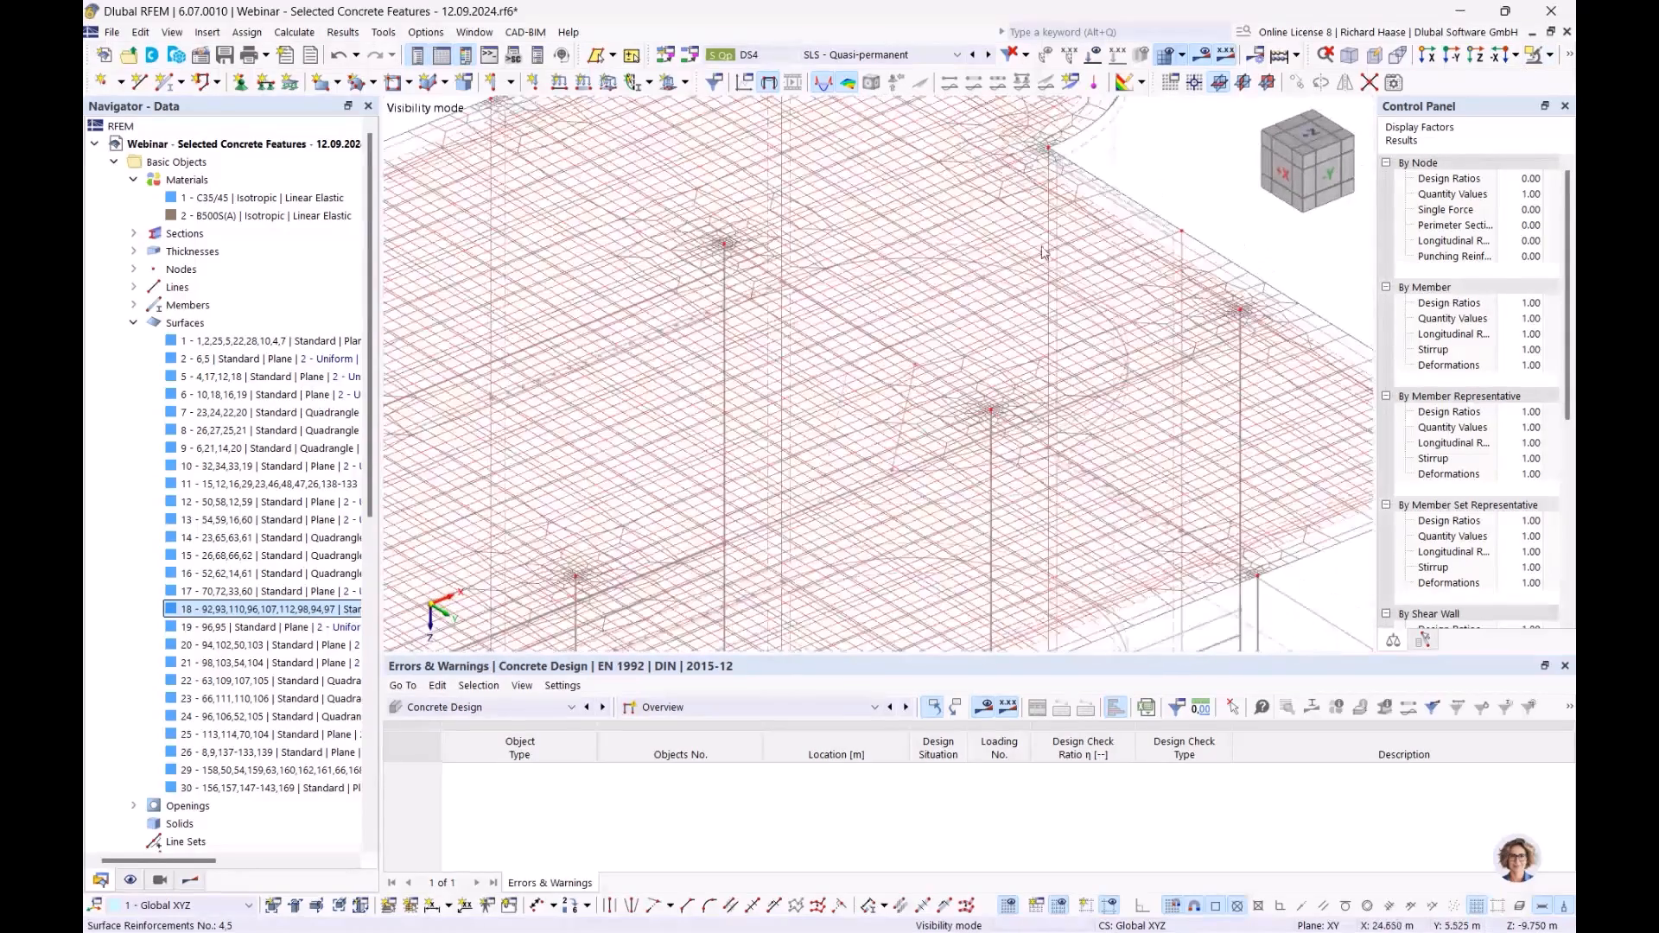
scroll(890, 311, "down", 5)
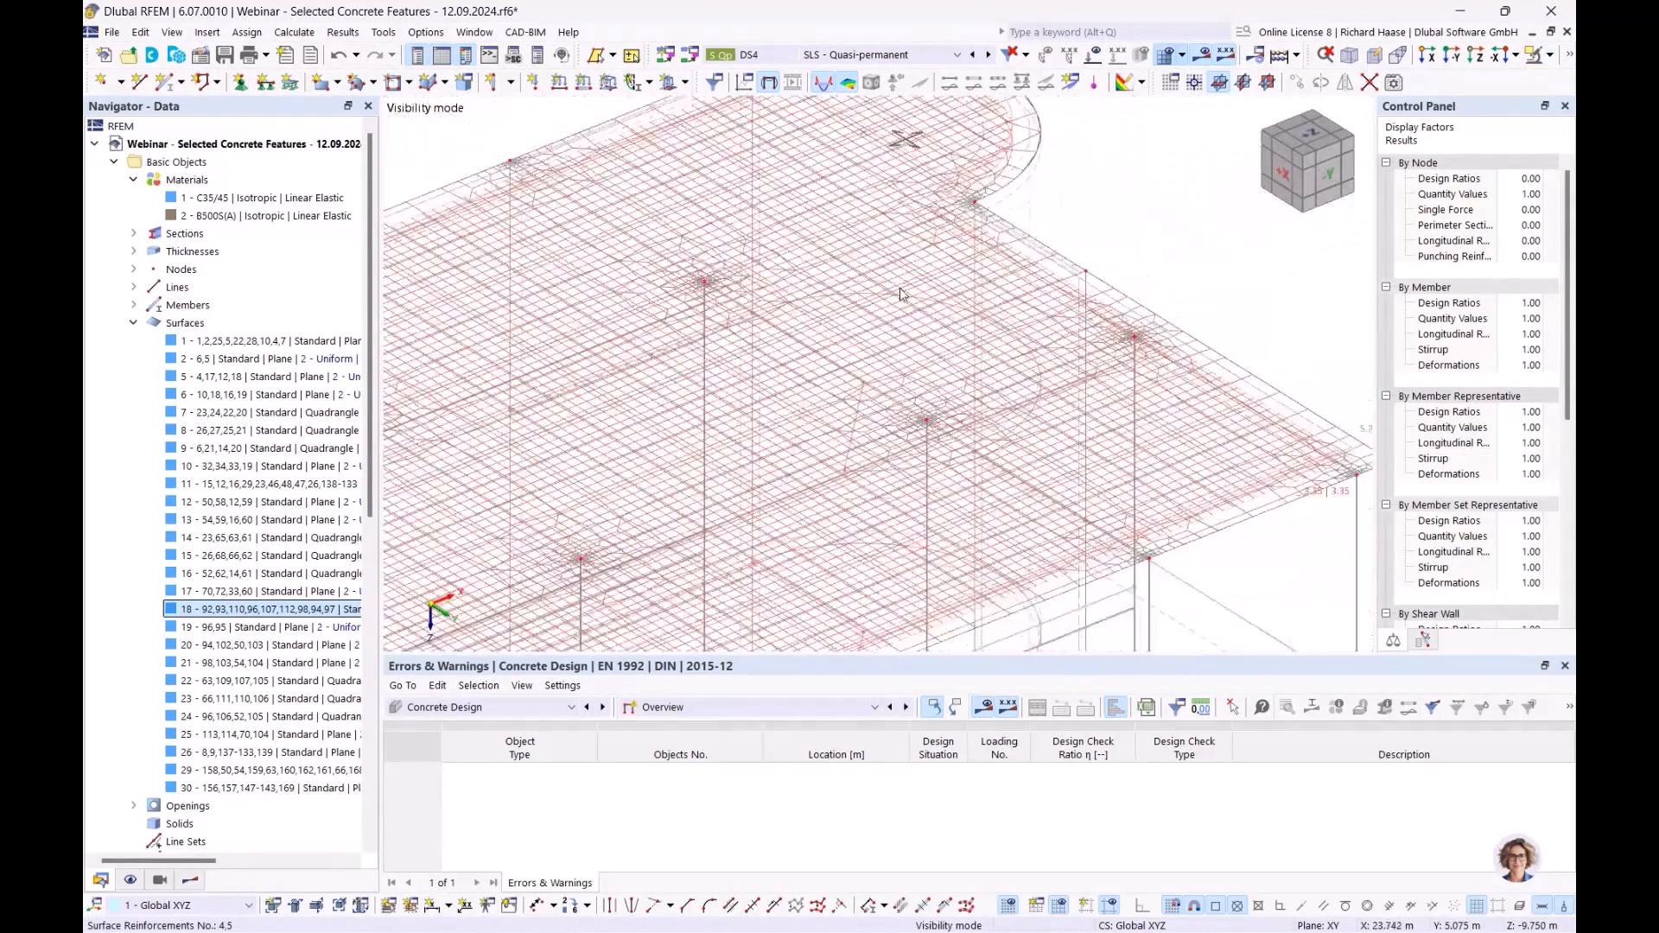
middle_click_drag(1111, 212, 1122, 202)
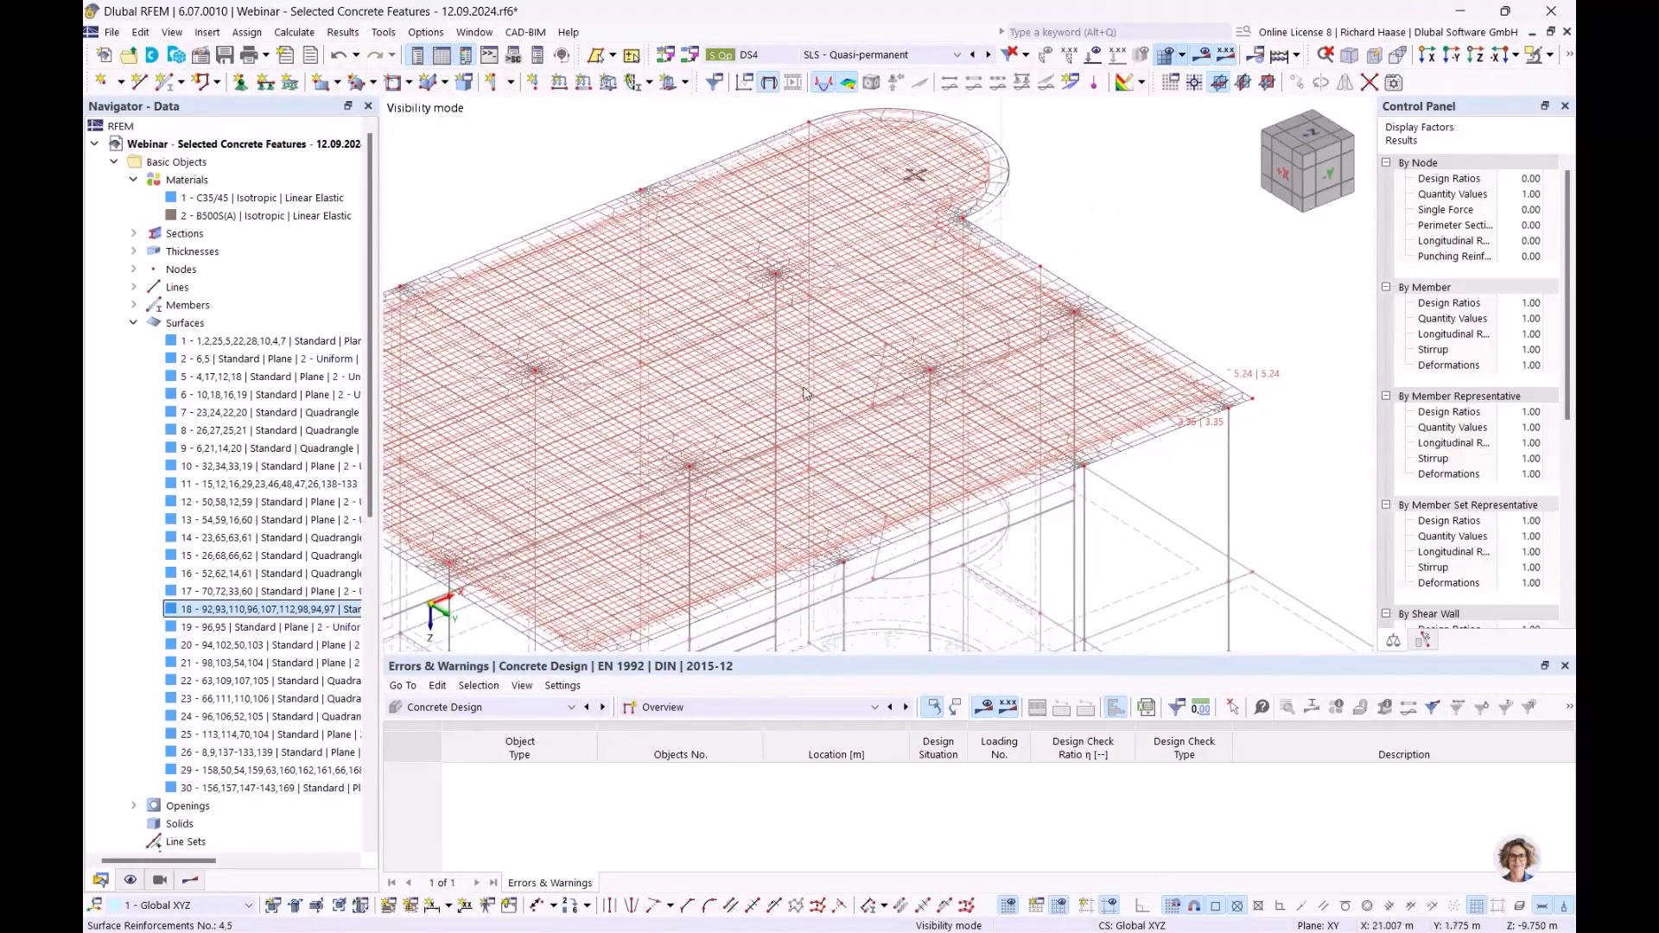
middle_click_drag(1250, 458, 1079, 419)
scroll(1100, 448, "up", 1)
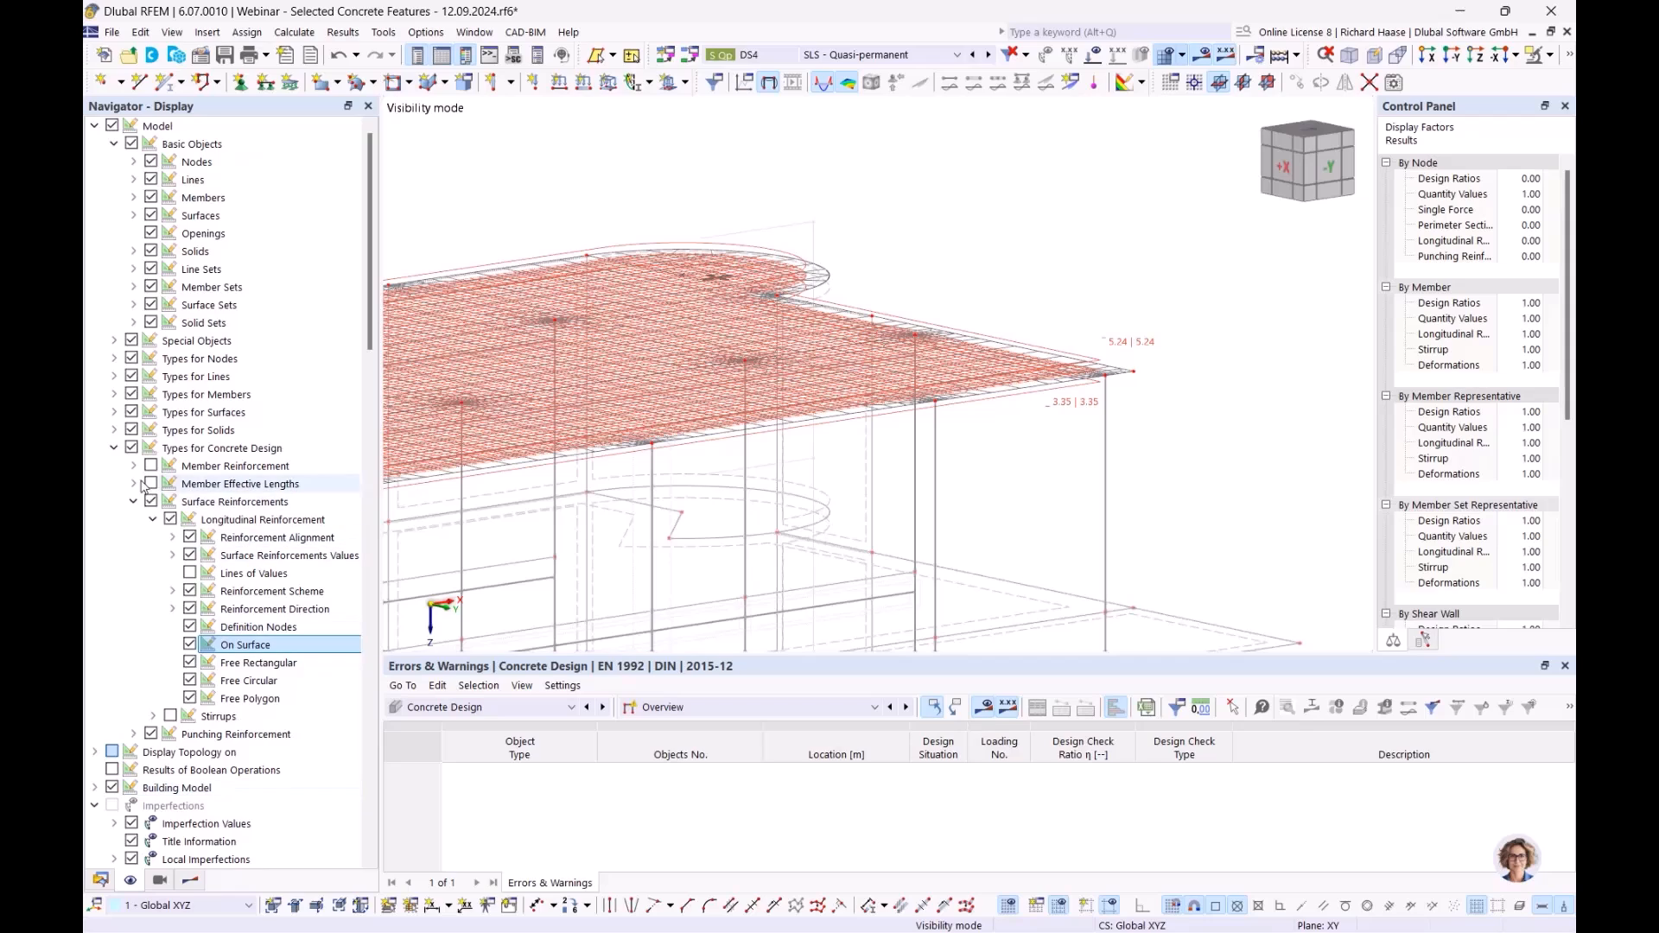
- Hide the concrete design reinforcement display, reframe the slab, and switch the navigator to design results
left_click(132, 447)
scroll(906, 307, "down", 3)
middle_click_drag(834, 352, 900, 445)
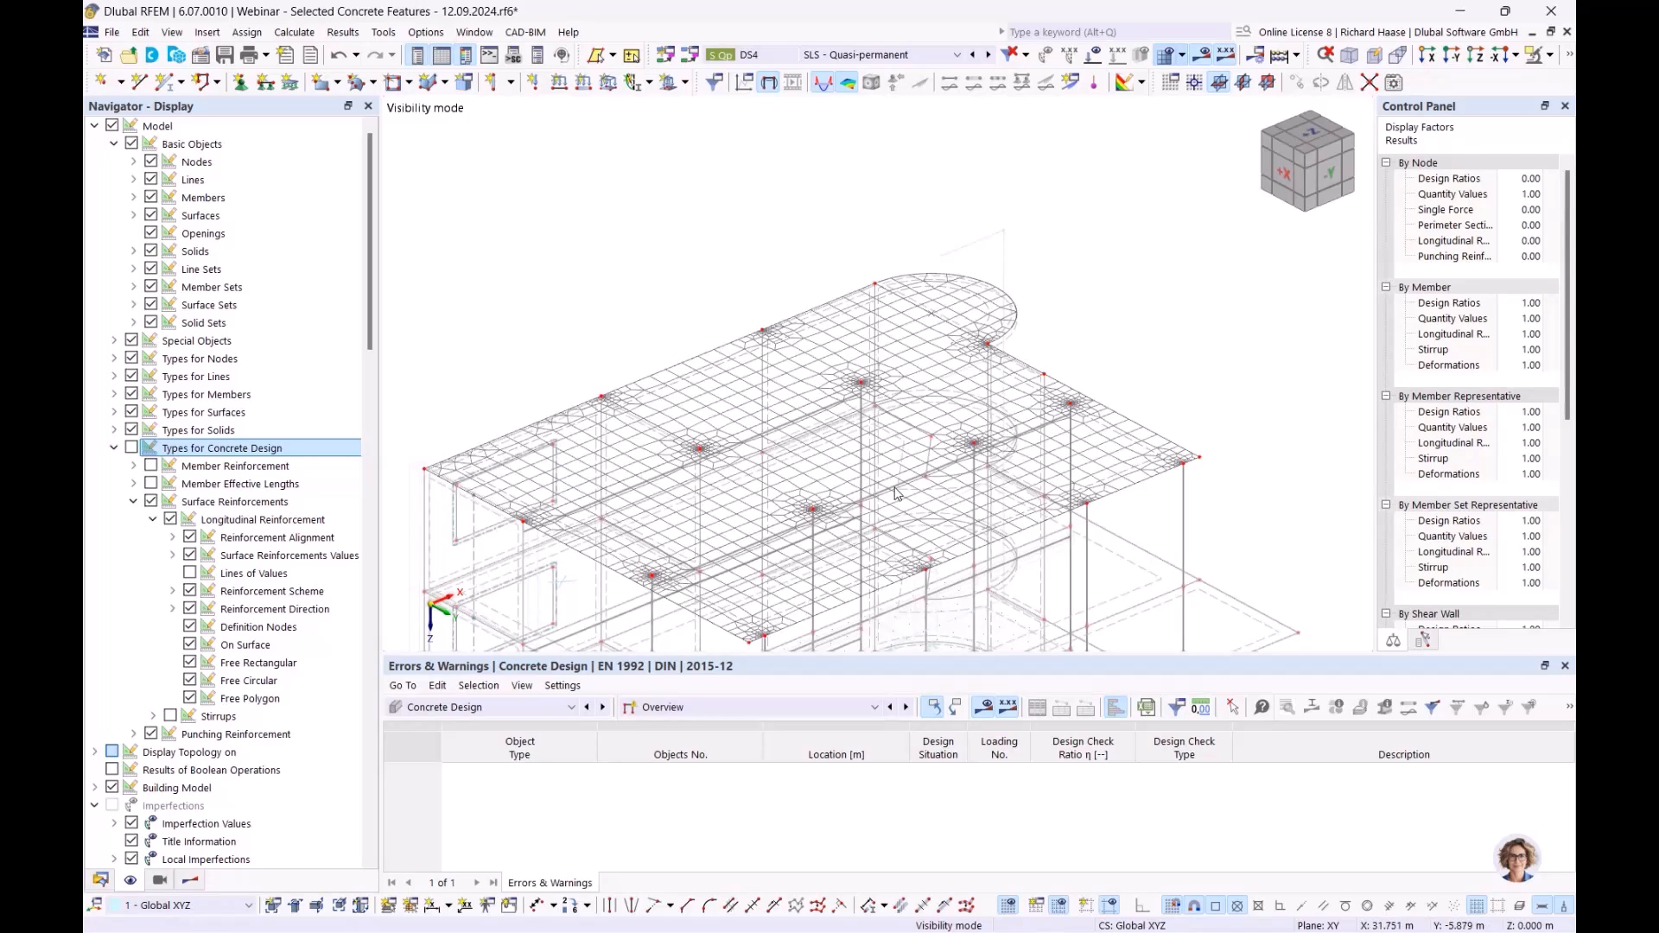
left_click(100, 881)
middle_click_drag(986, 477, 946, 364)
left_click(706, 708)
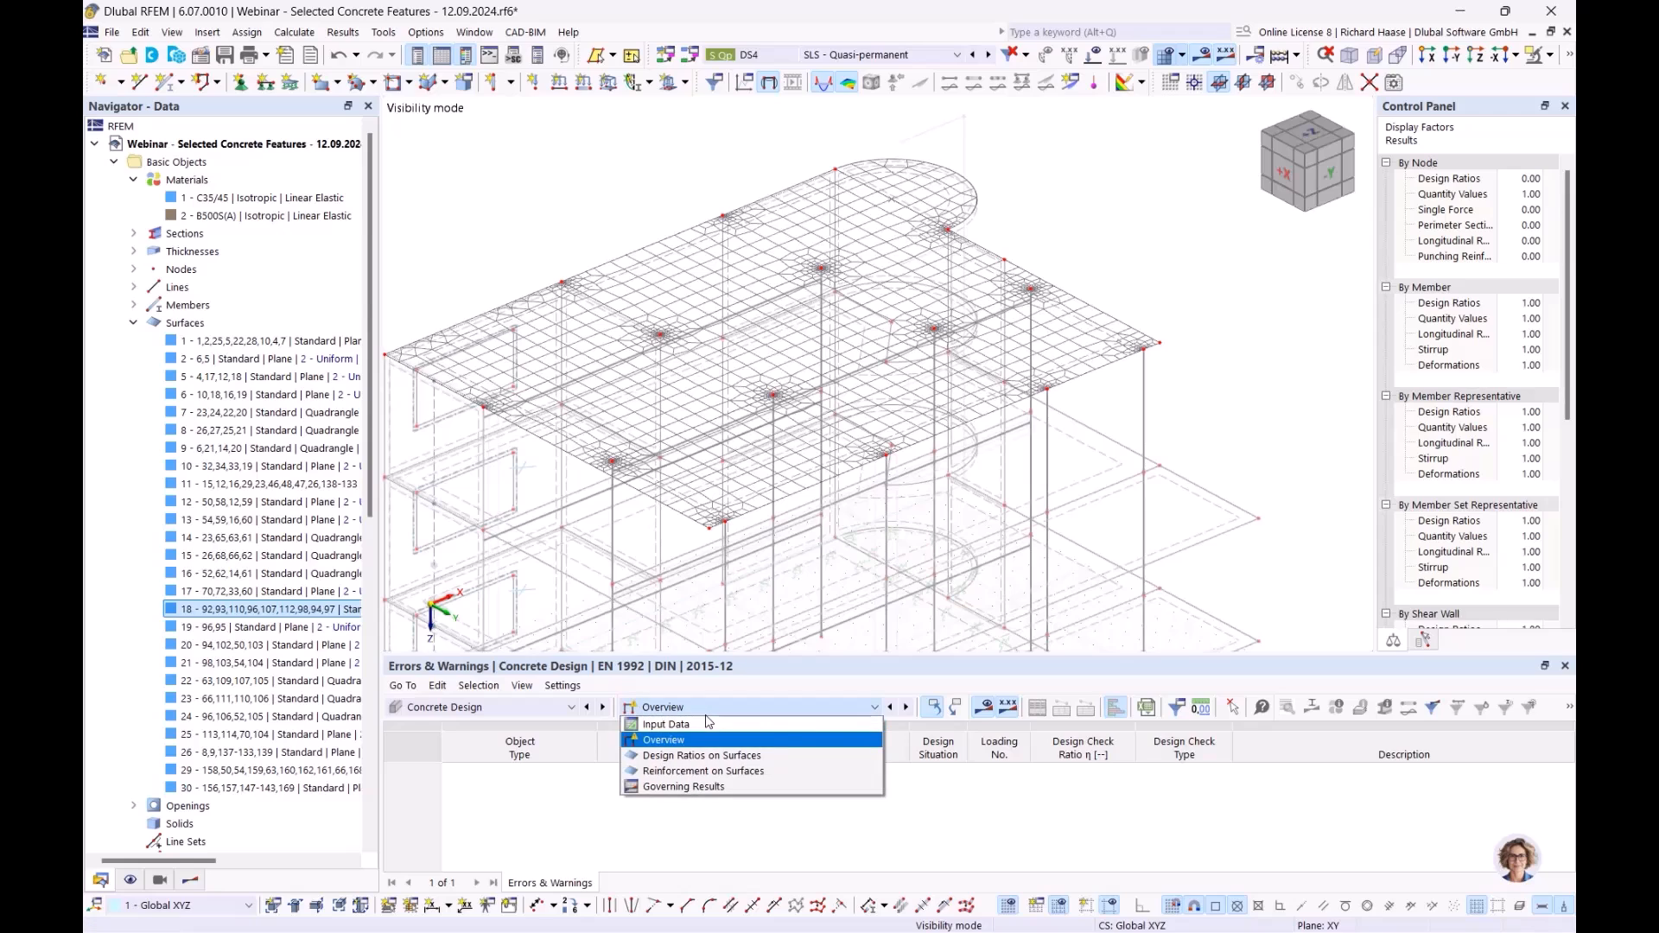
left_click(191, 881)
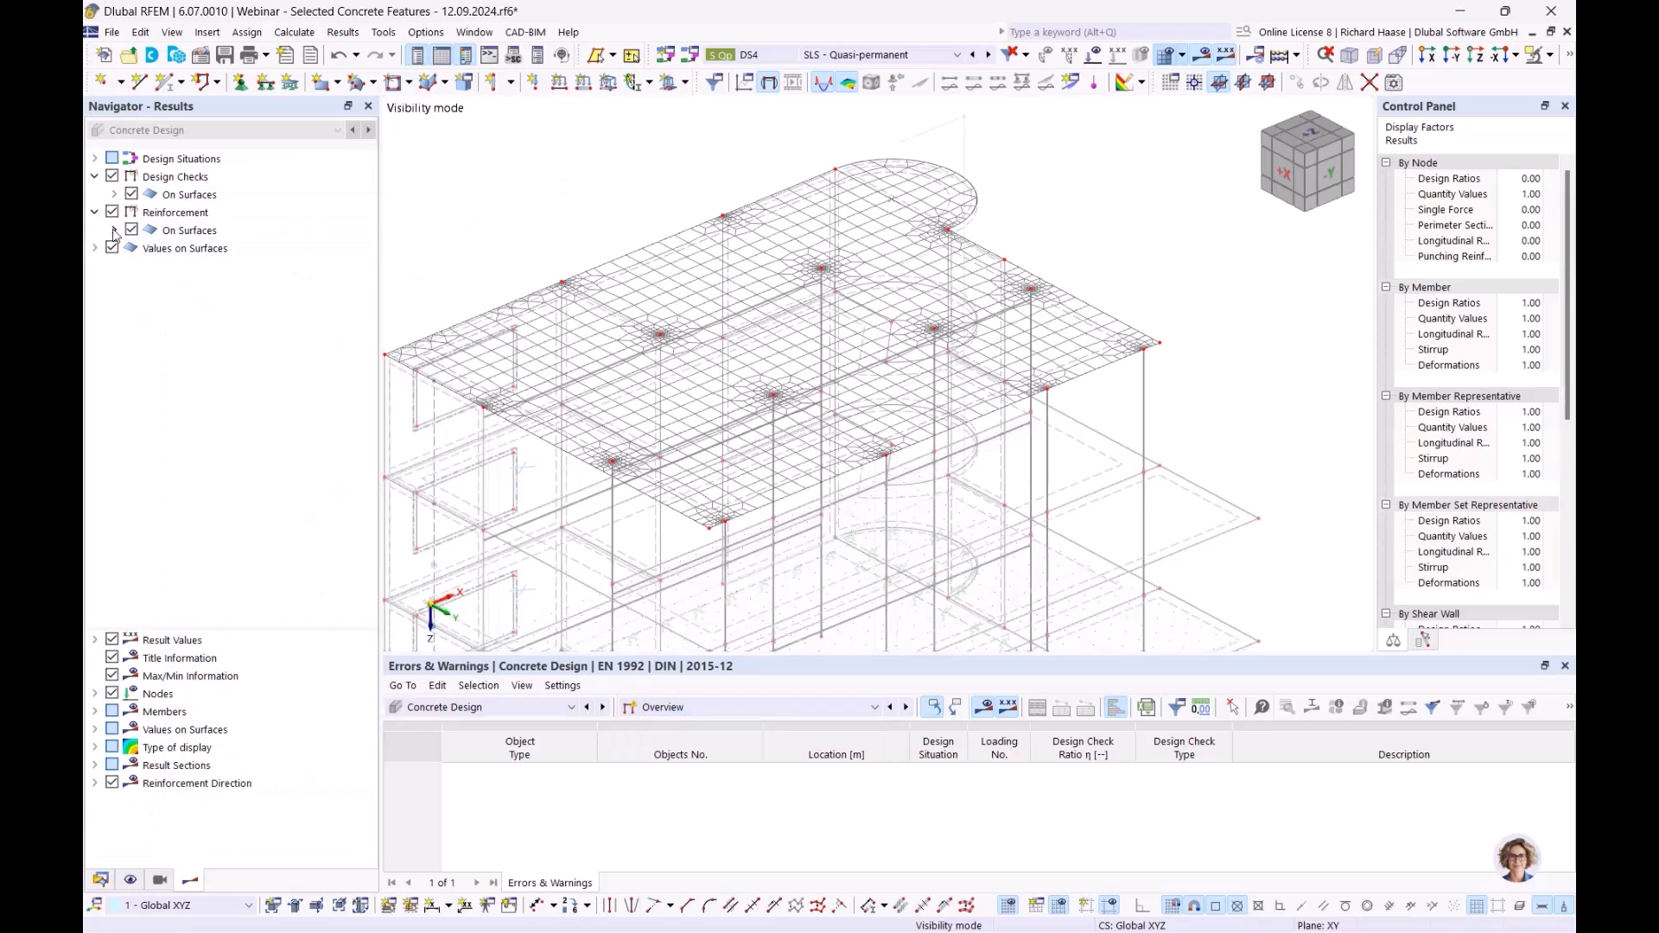
- Browse the surface reinforcement results and show top required reinforcement as,req,1,-z as contours
left_click(189, 230)
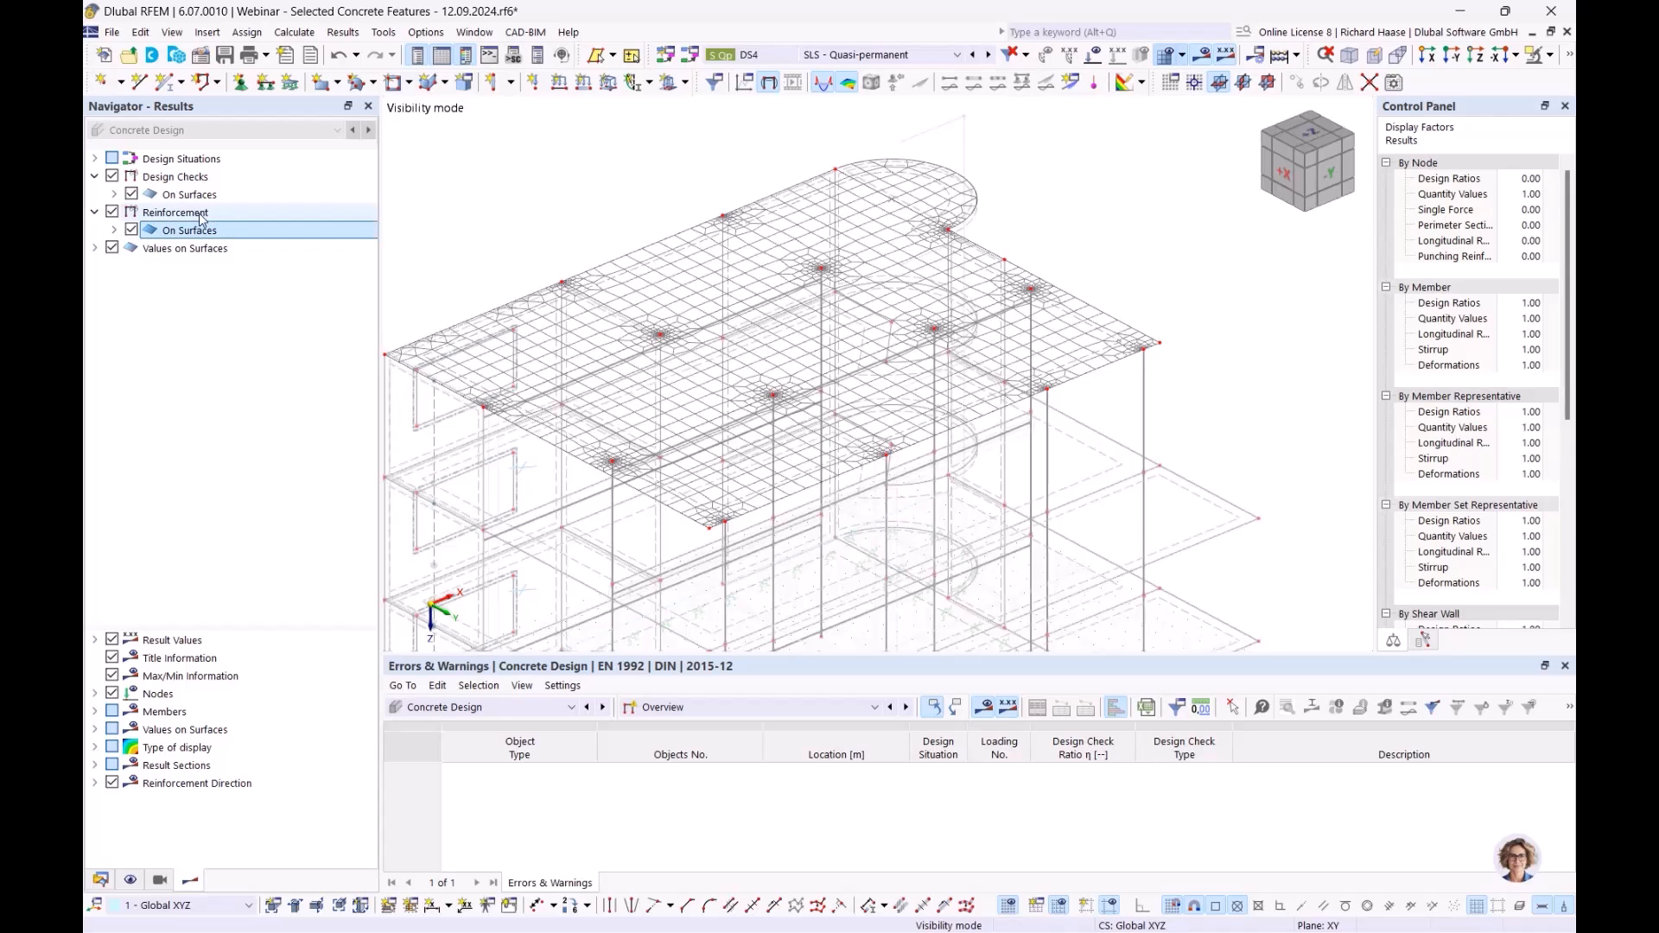
left_click(114, 231)
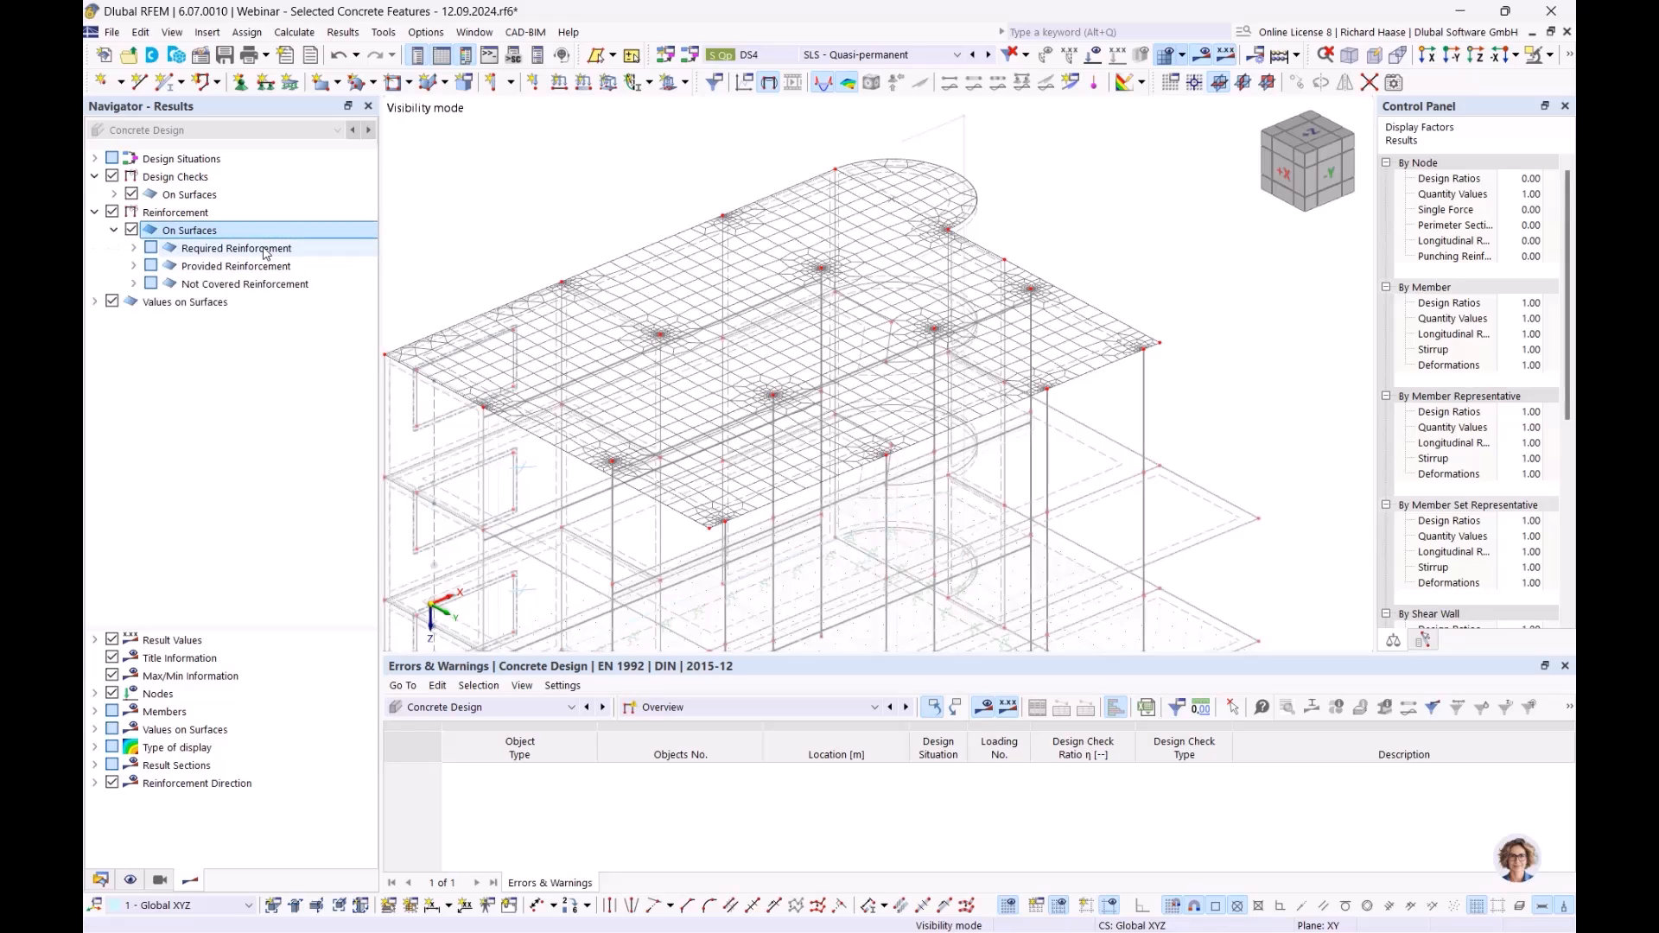
left_click(264, 250)
left_click(256, 267)
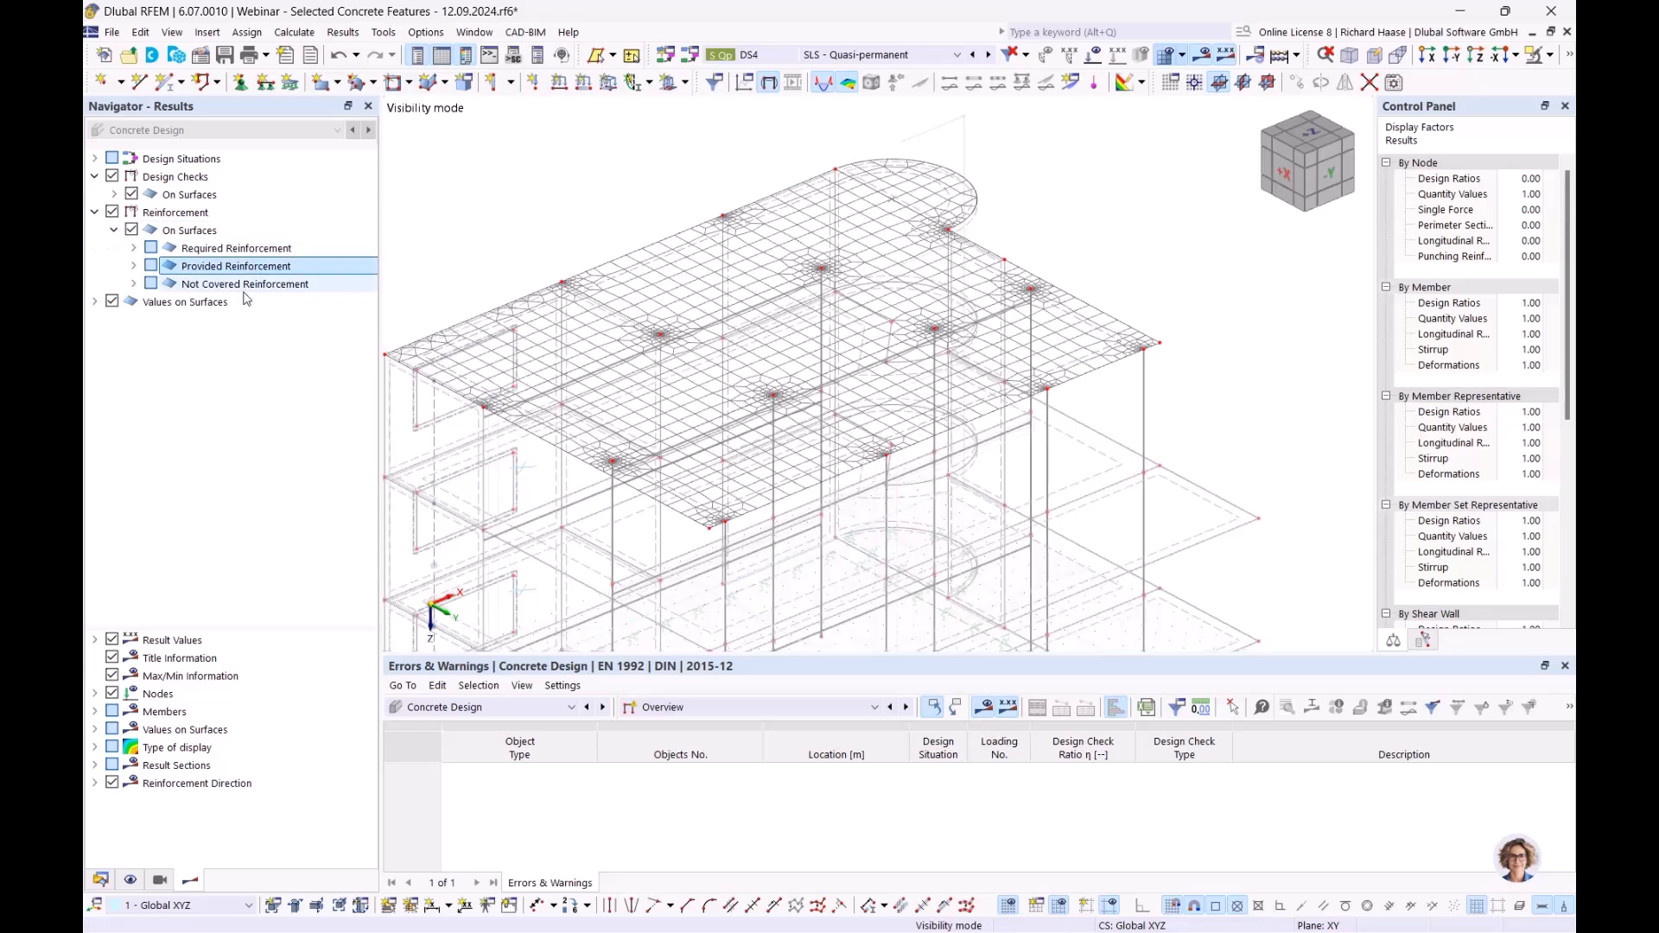
left_click(250, 288)
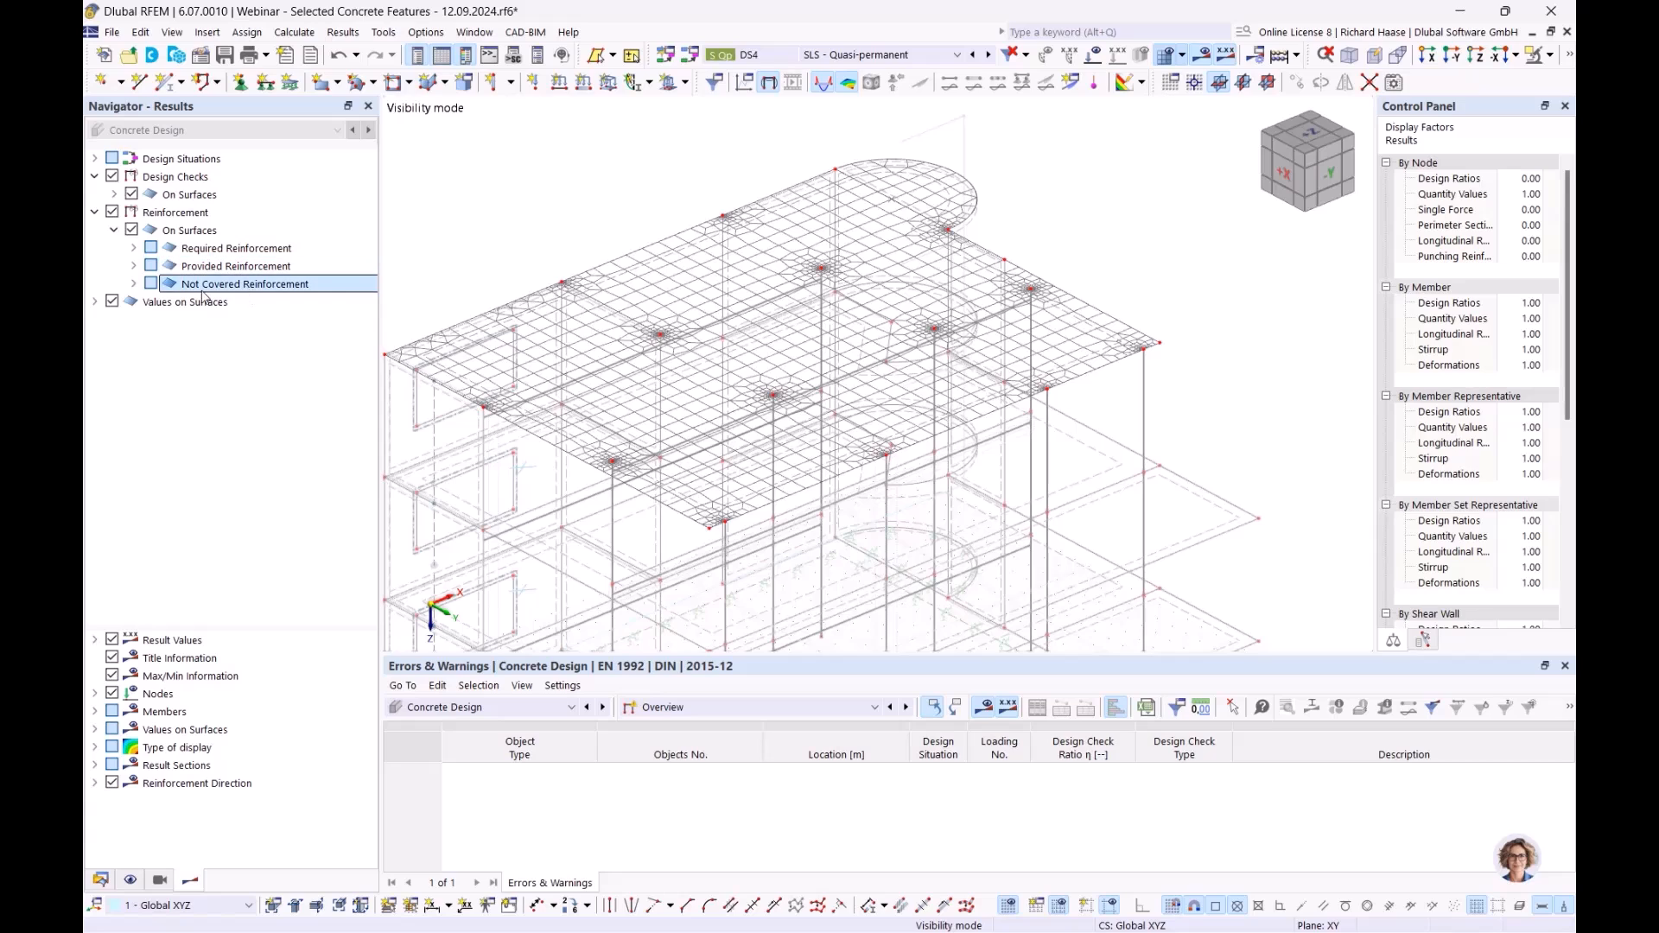
left_click(250, 266)
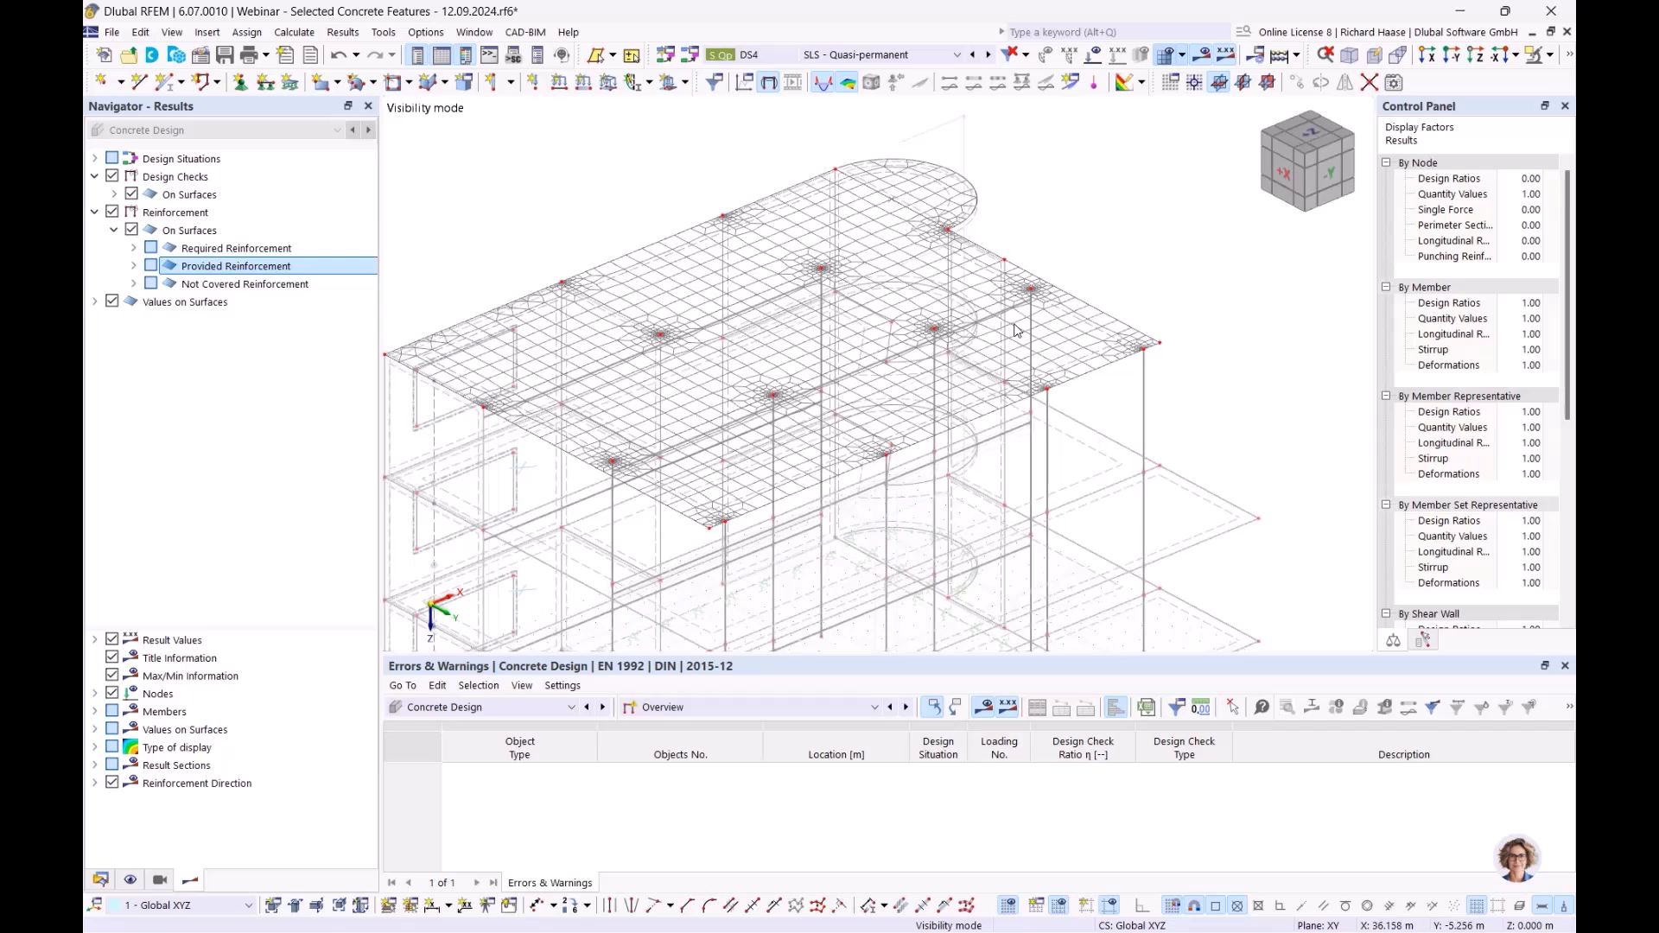
left_click(134, 248)
left_click(153, 266)
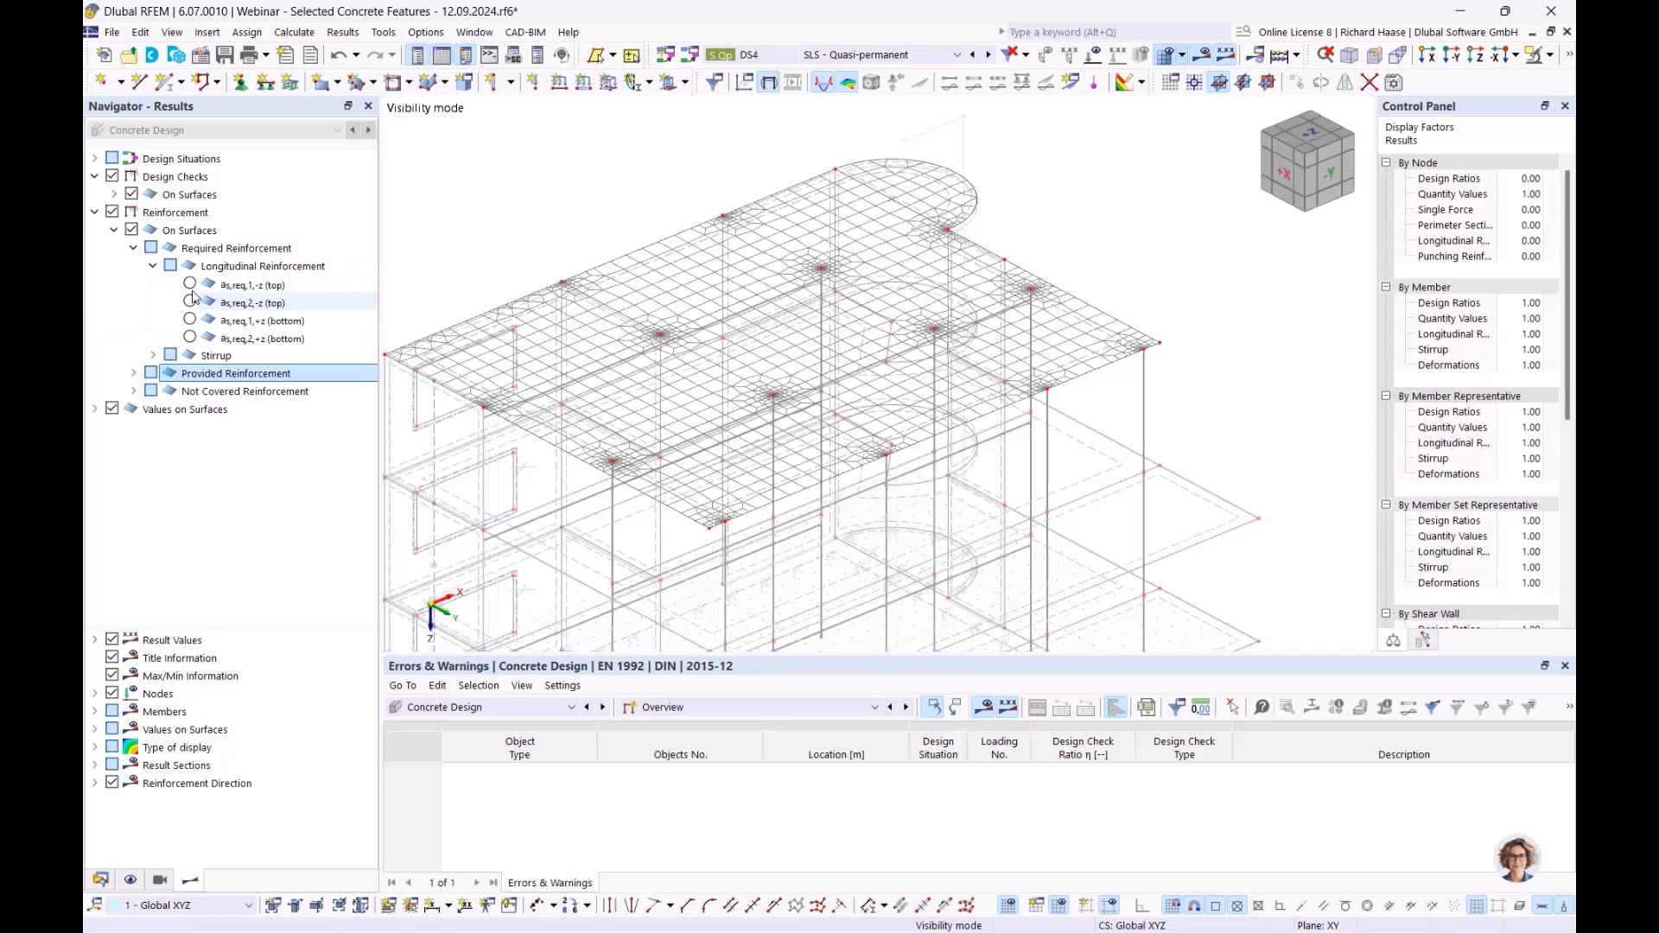
left_click(190, 285)
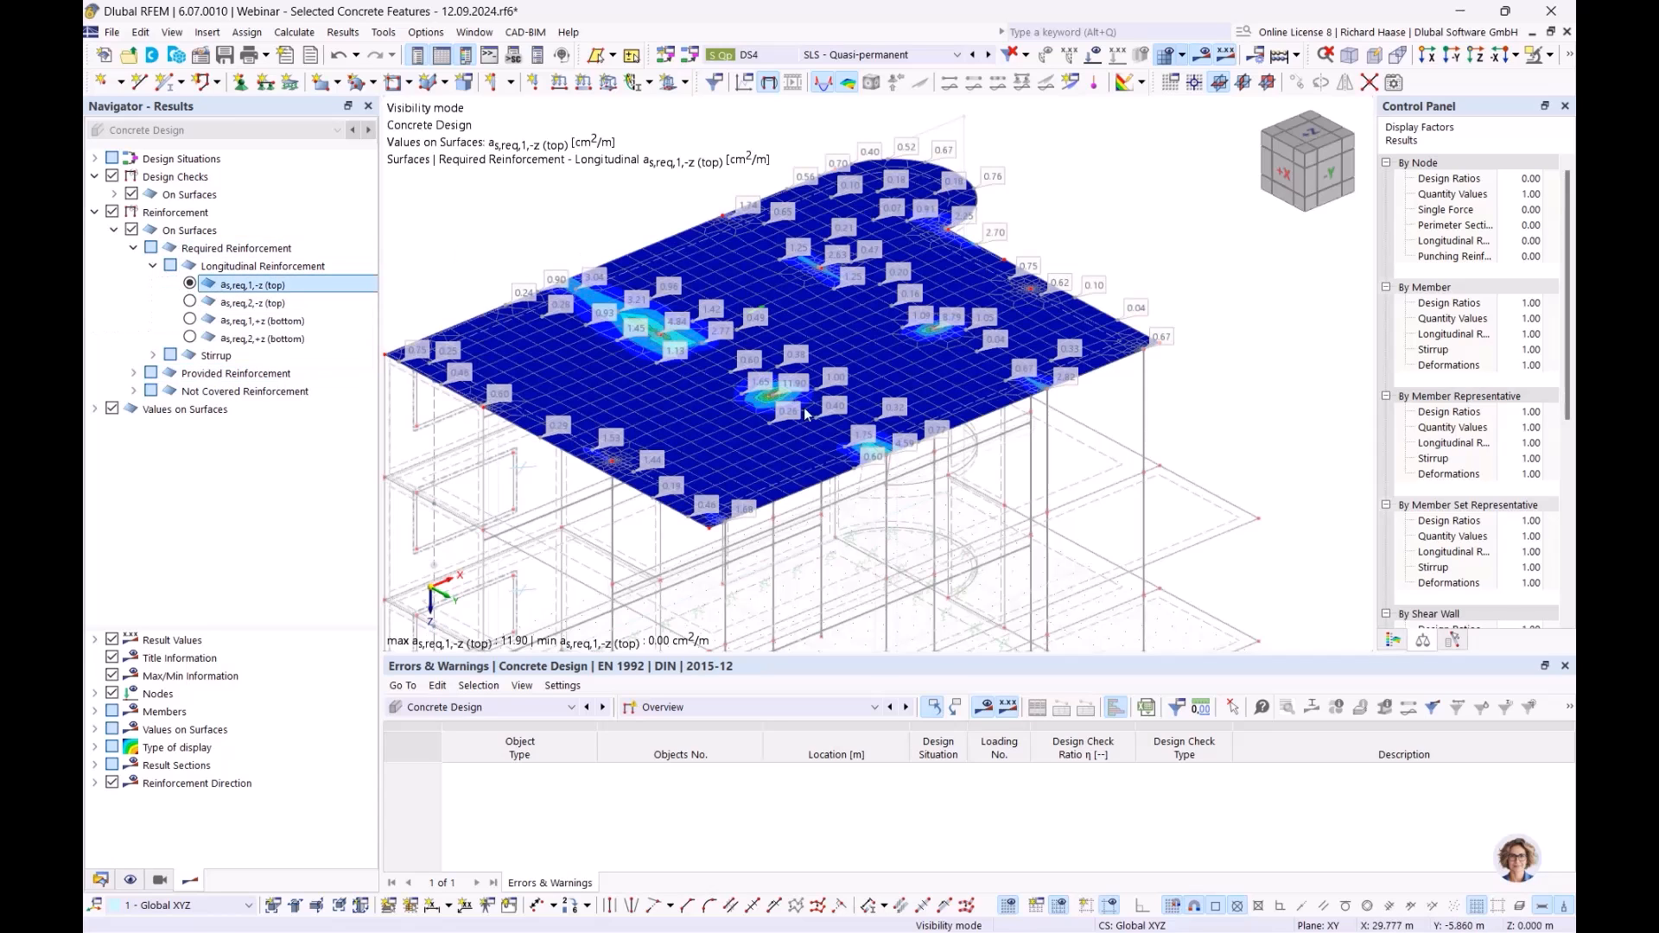
- Step through the as,req,2,-z top, then the as,req,1,+z and as,req,2,+z bottom reinforcement plots
scroll(796, 407, "up", 2)
scroll(763, 380, "down", 2)
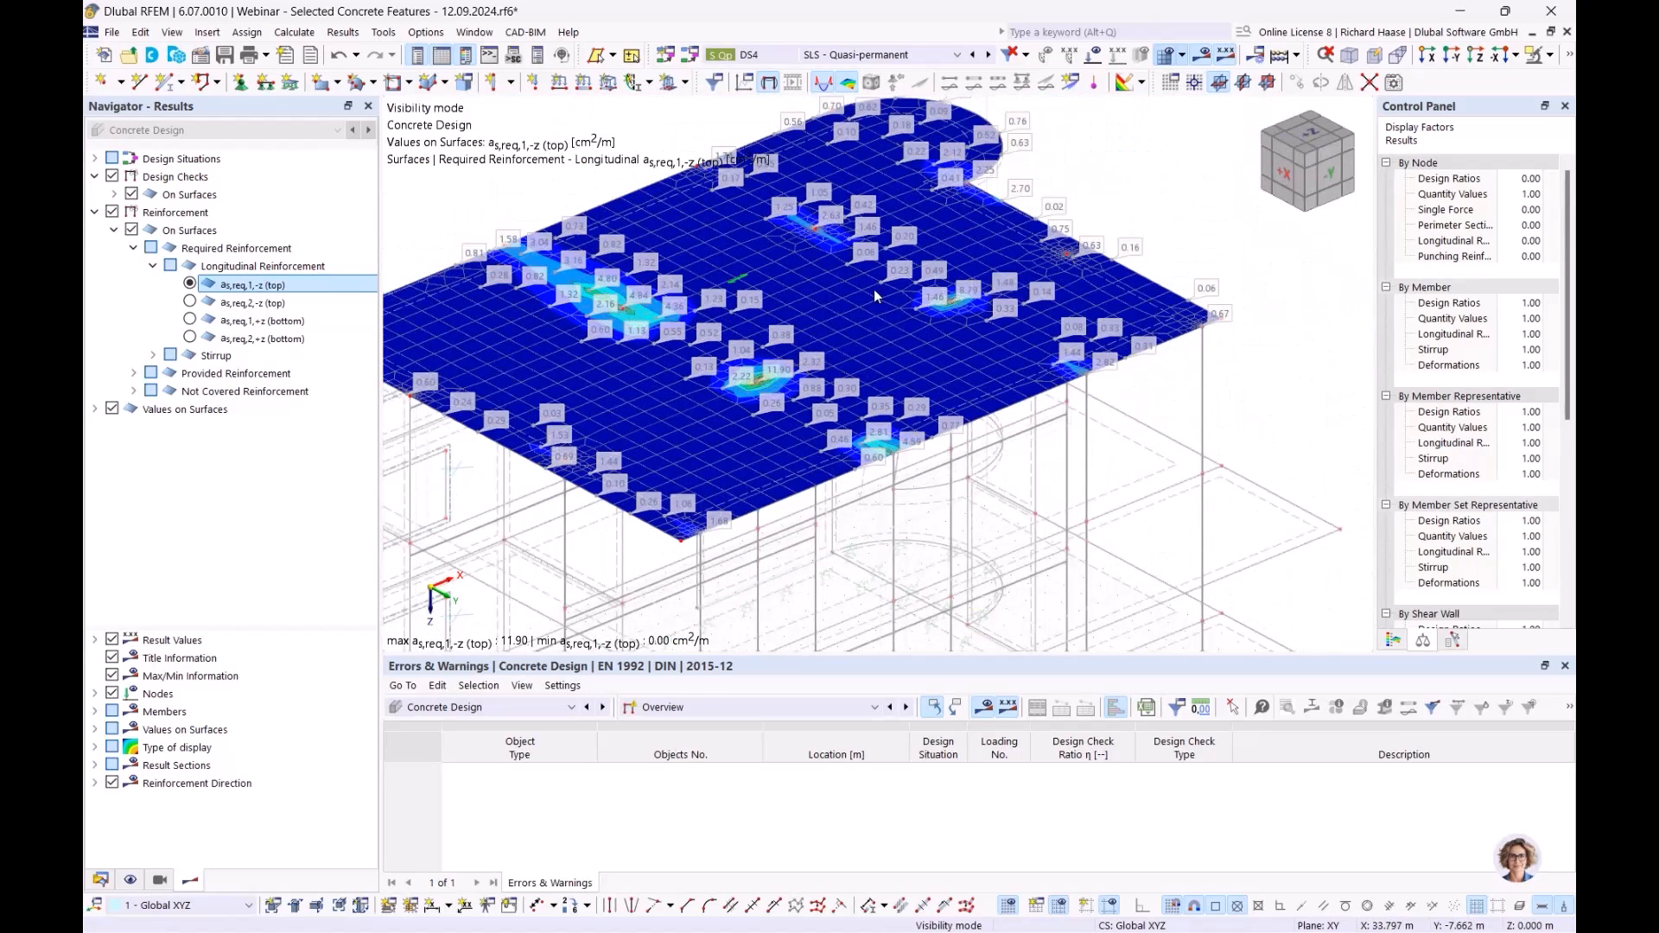
left_click(189, 303)
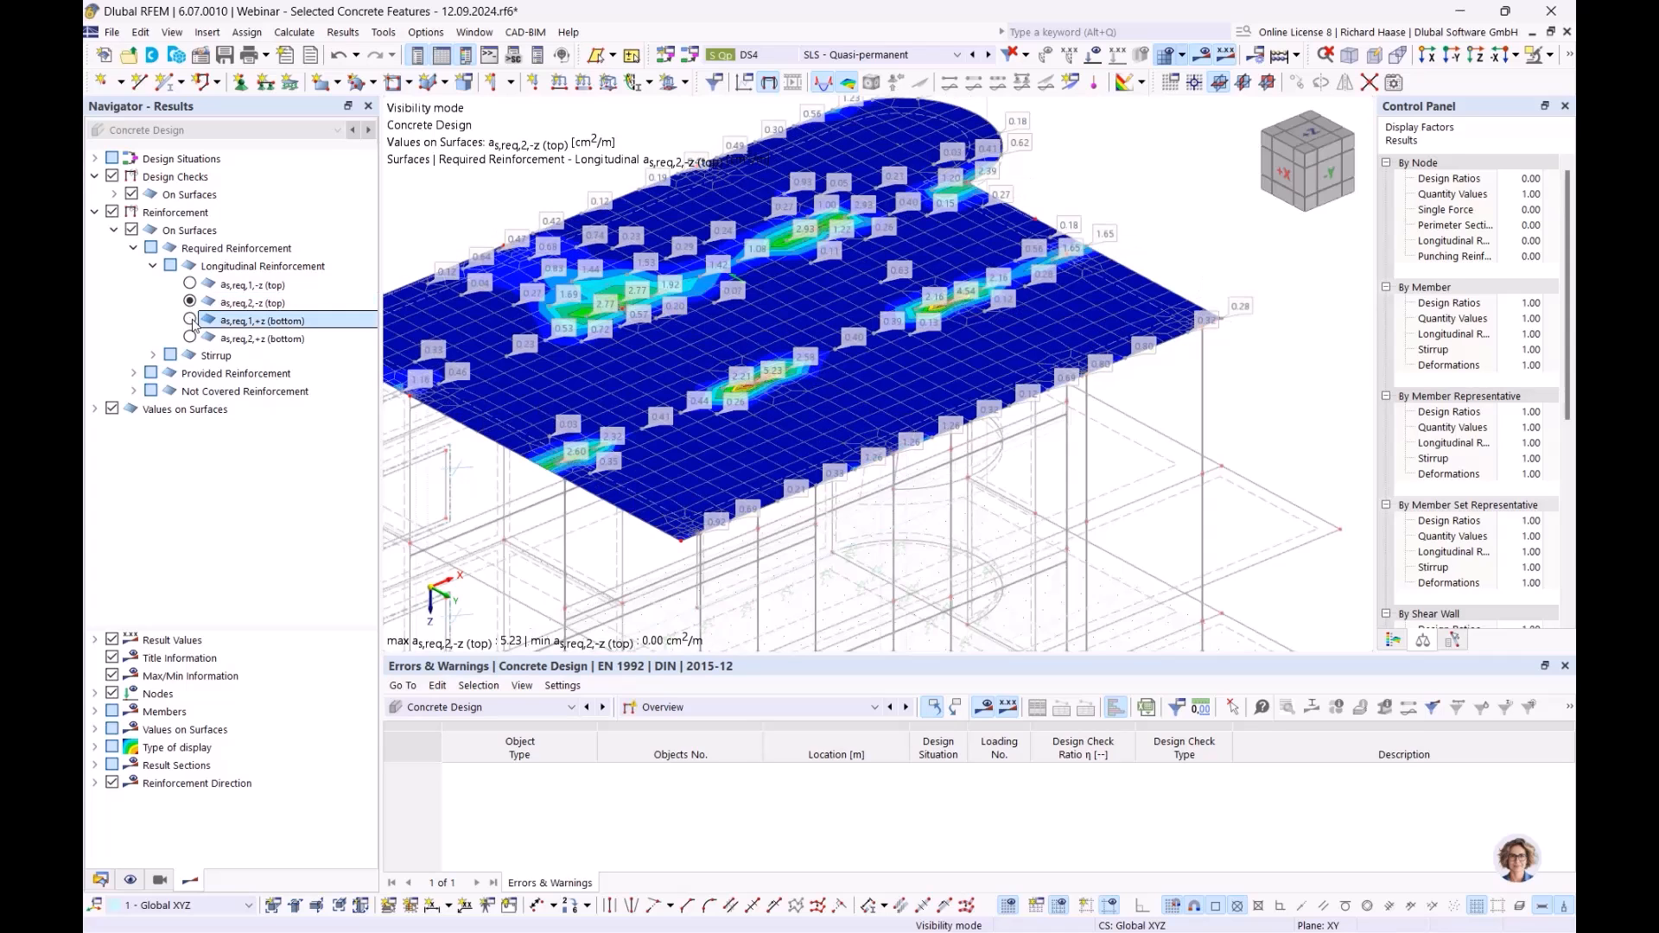
left_click(190, 321)
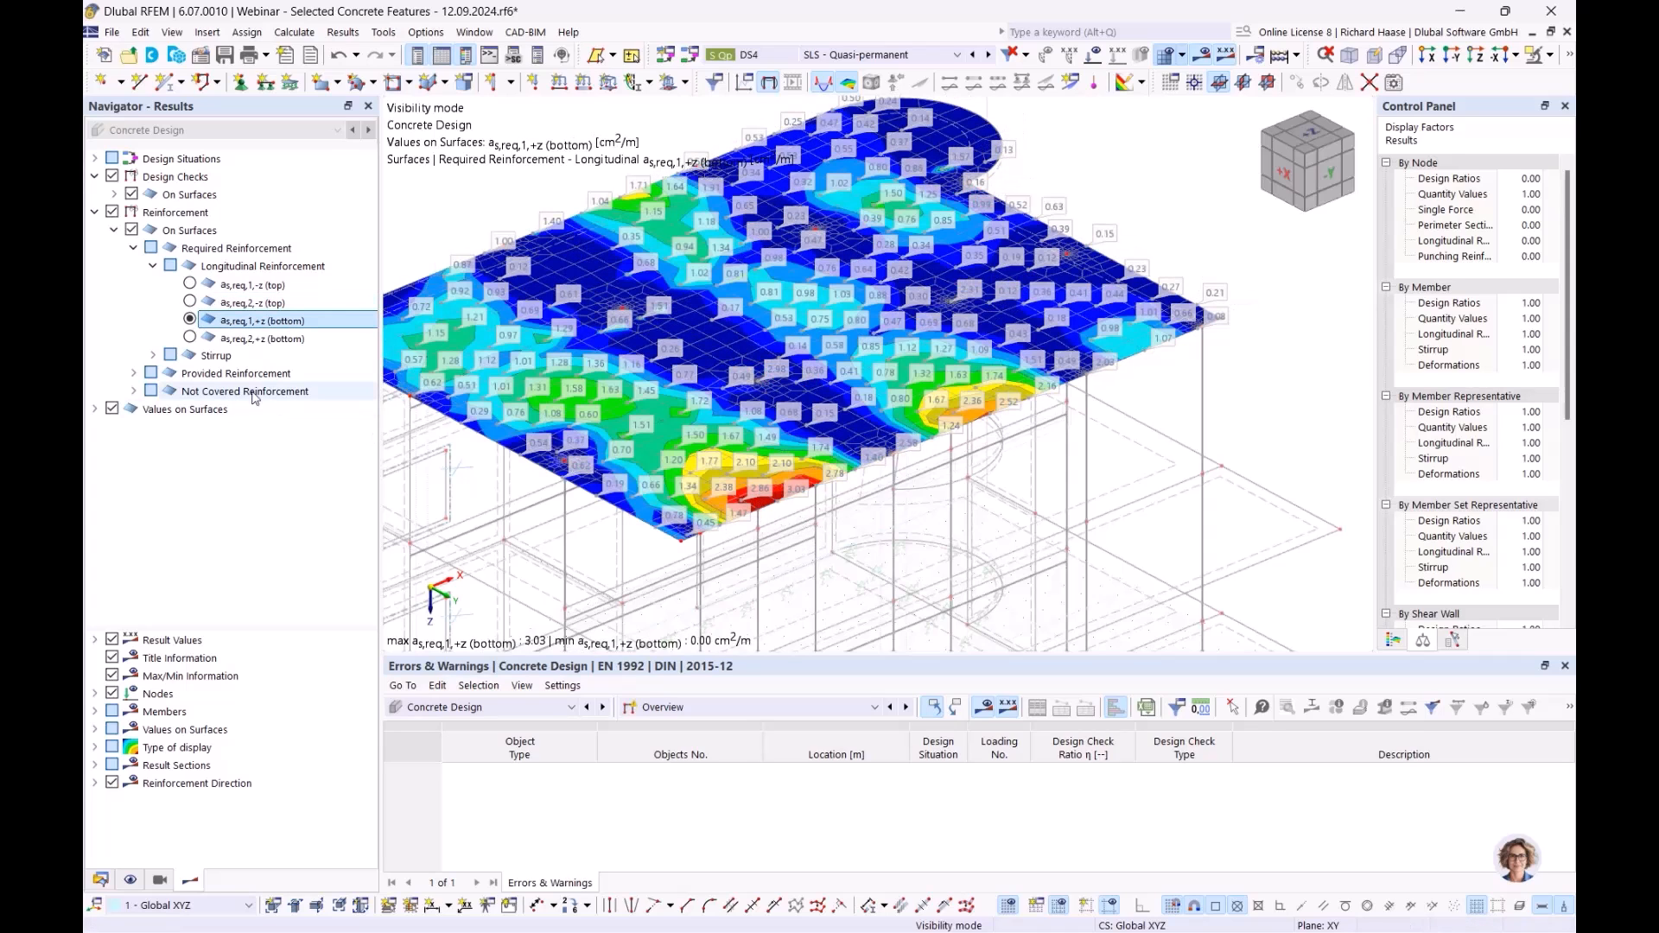
left_click(200, 339)
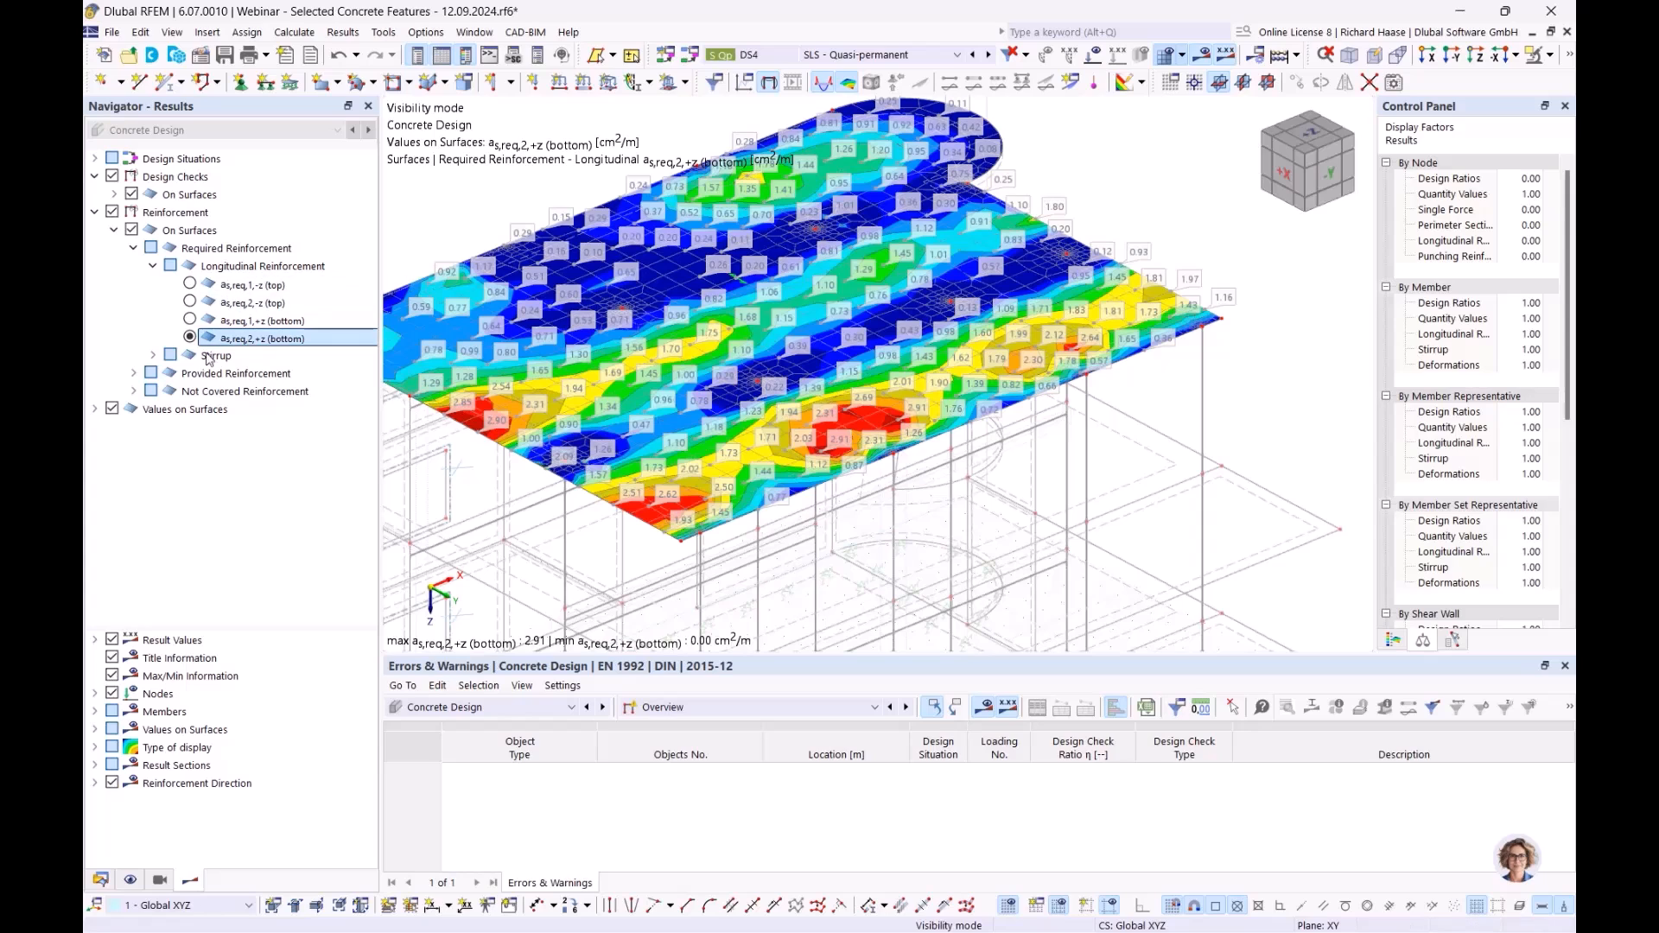
- Collapse the longitudinal required reinforcement items and select the provided reinforcement results
left_click(154, 267)
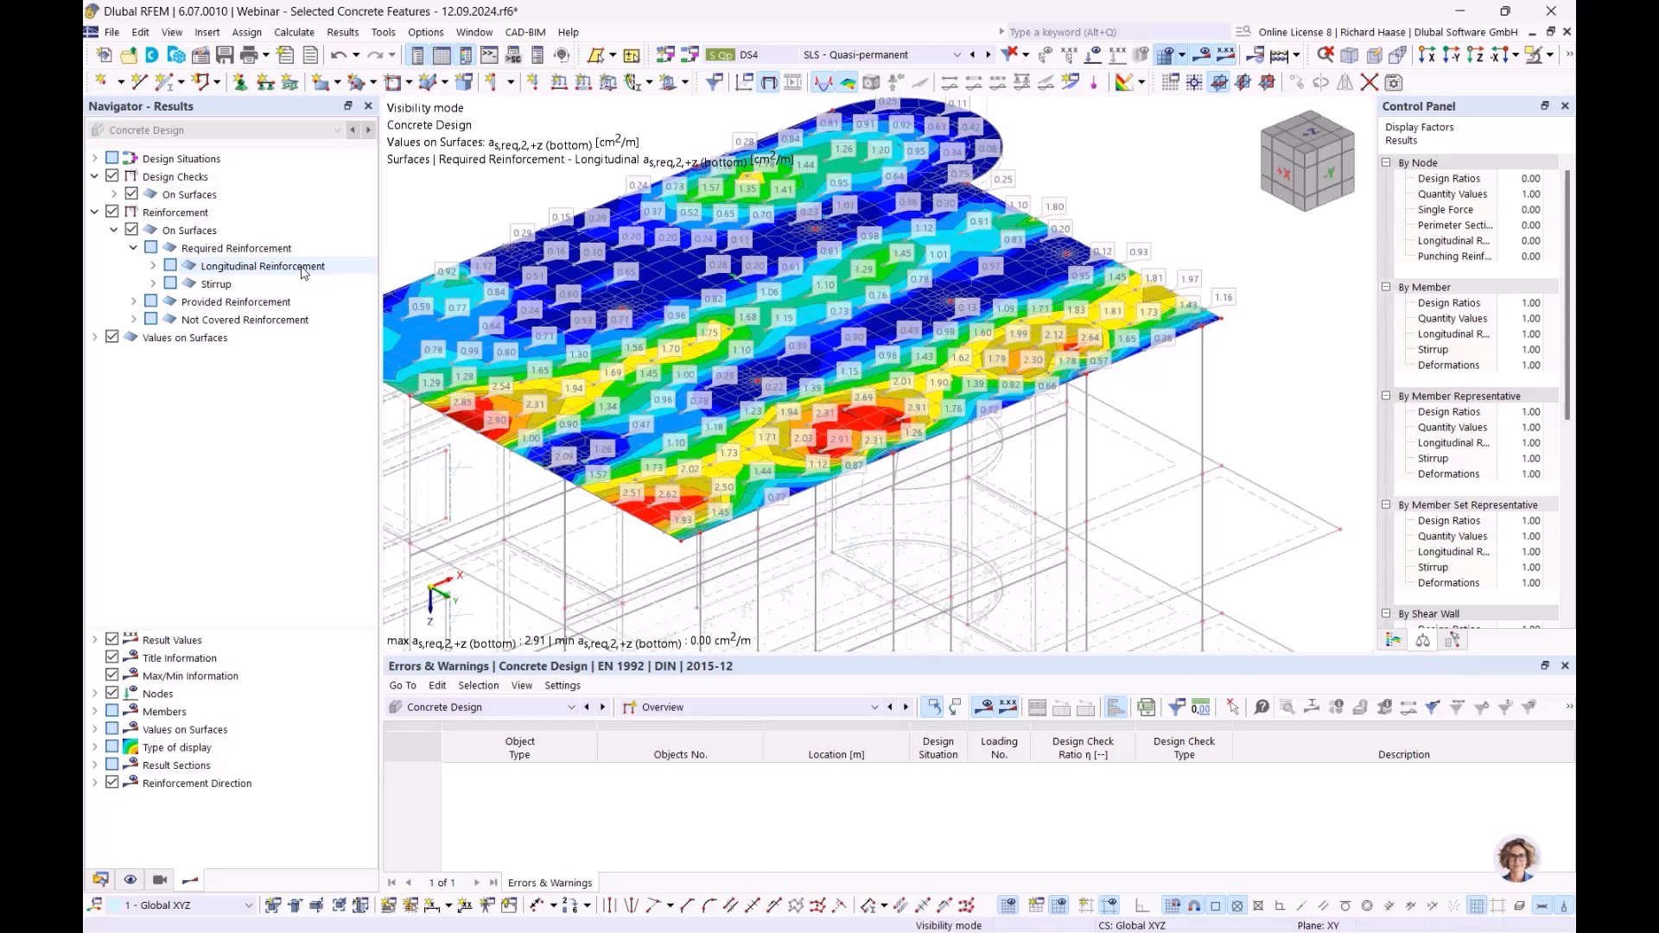
left_click(242, 267)
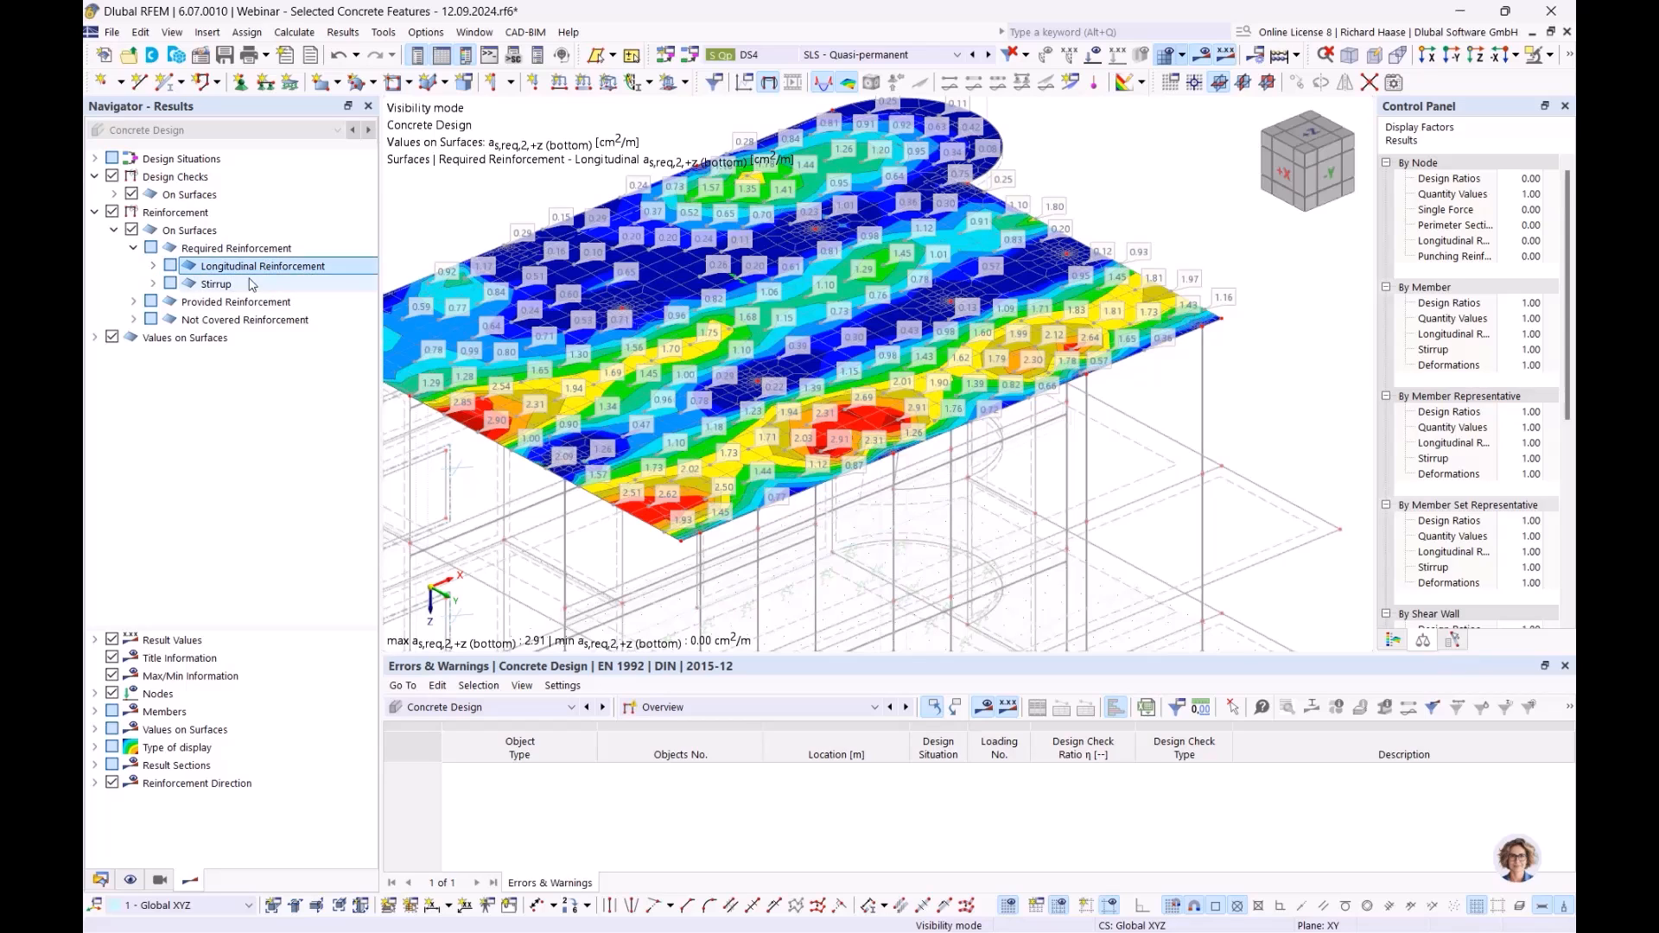
left_click(248, 310)
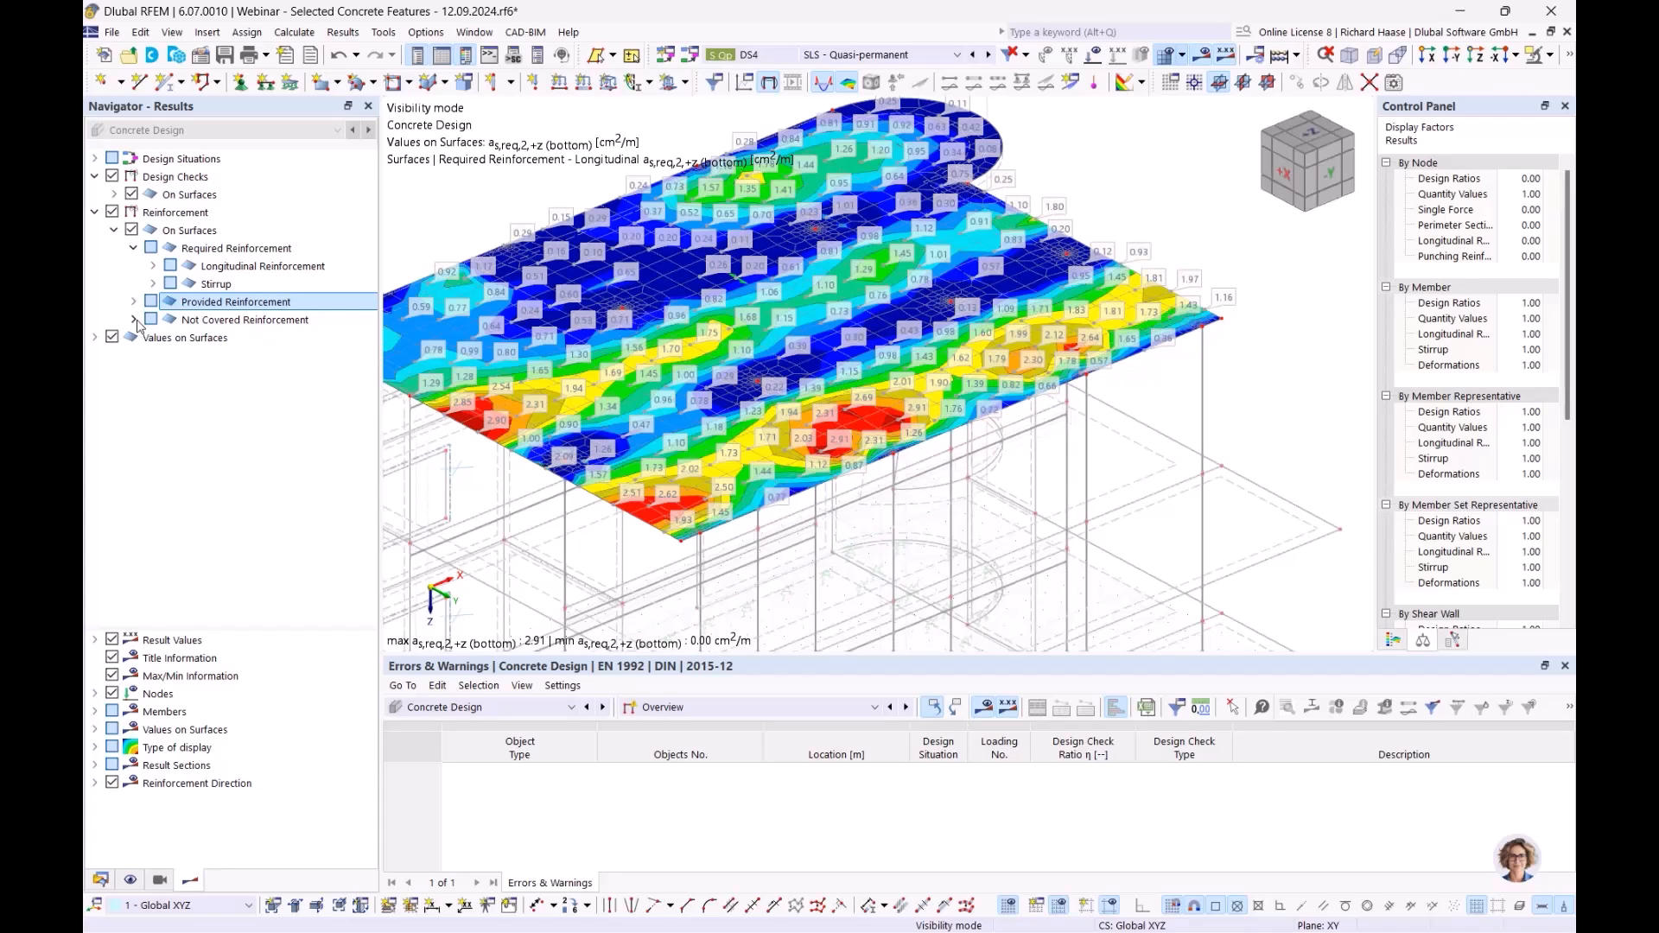
- Expand Not Covered Reinforcement > Longitudinal Reinforcement and plot top as,dif,1,-z on the slab
left_click(134, 319)
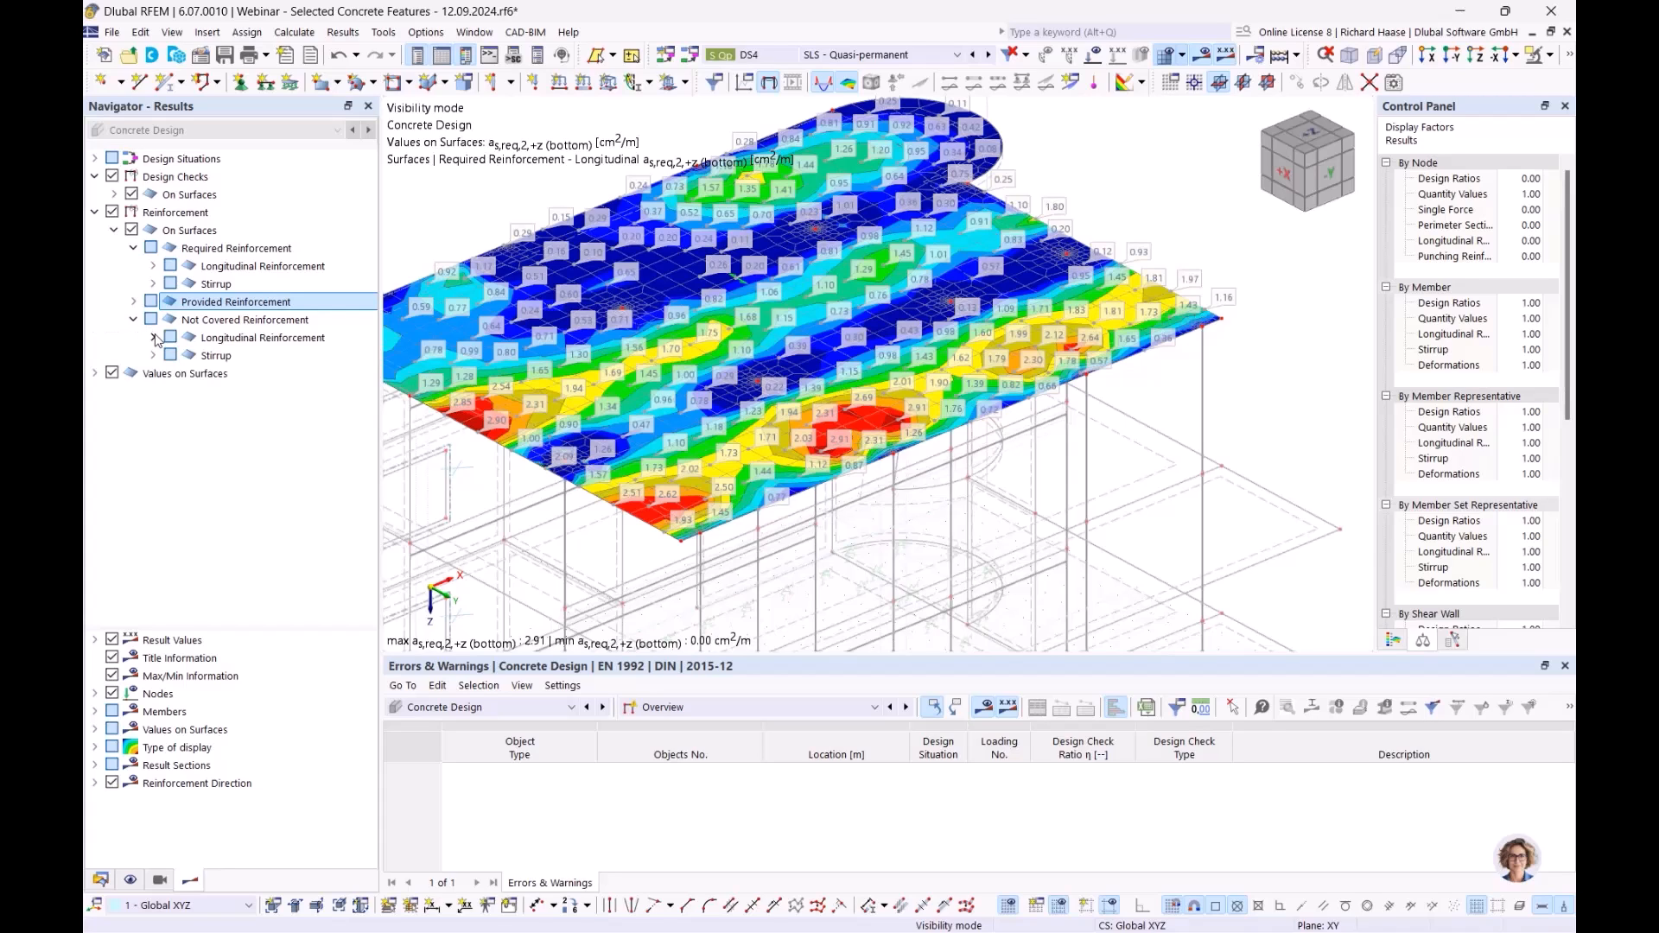
left_click(223, 323)
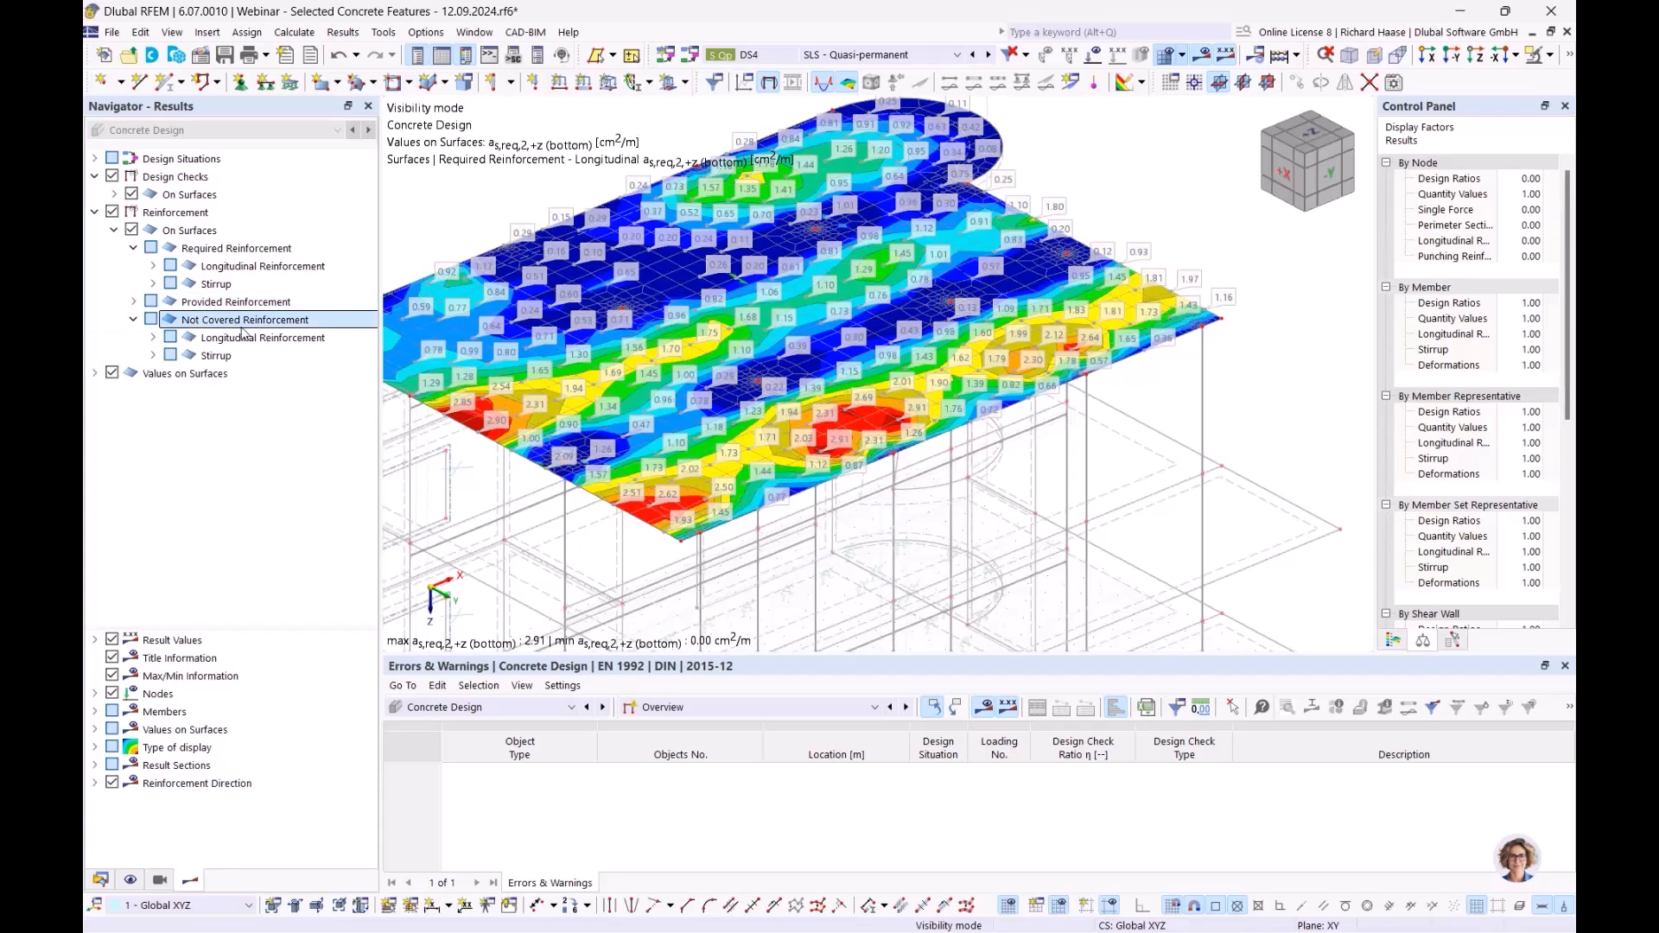
left_click(153, 338)
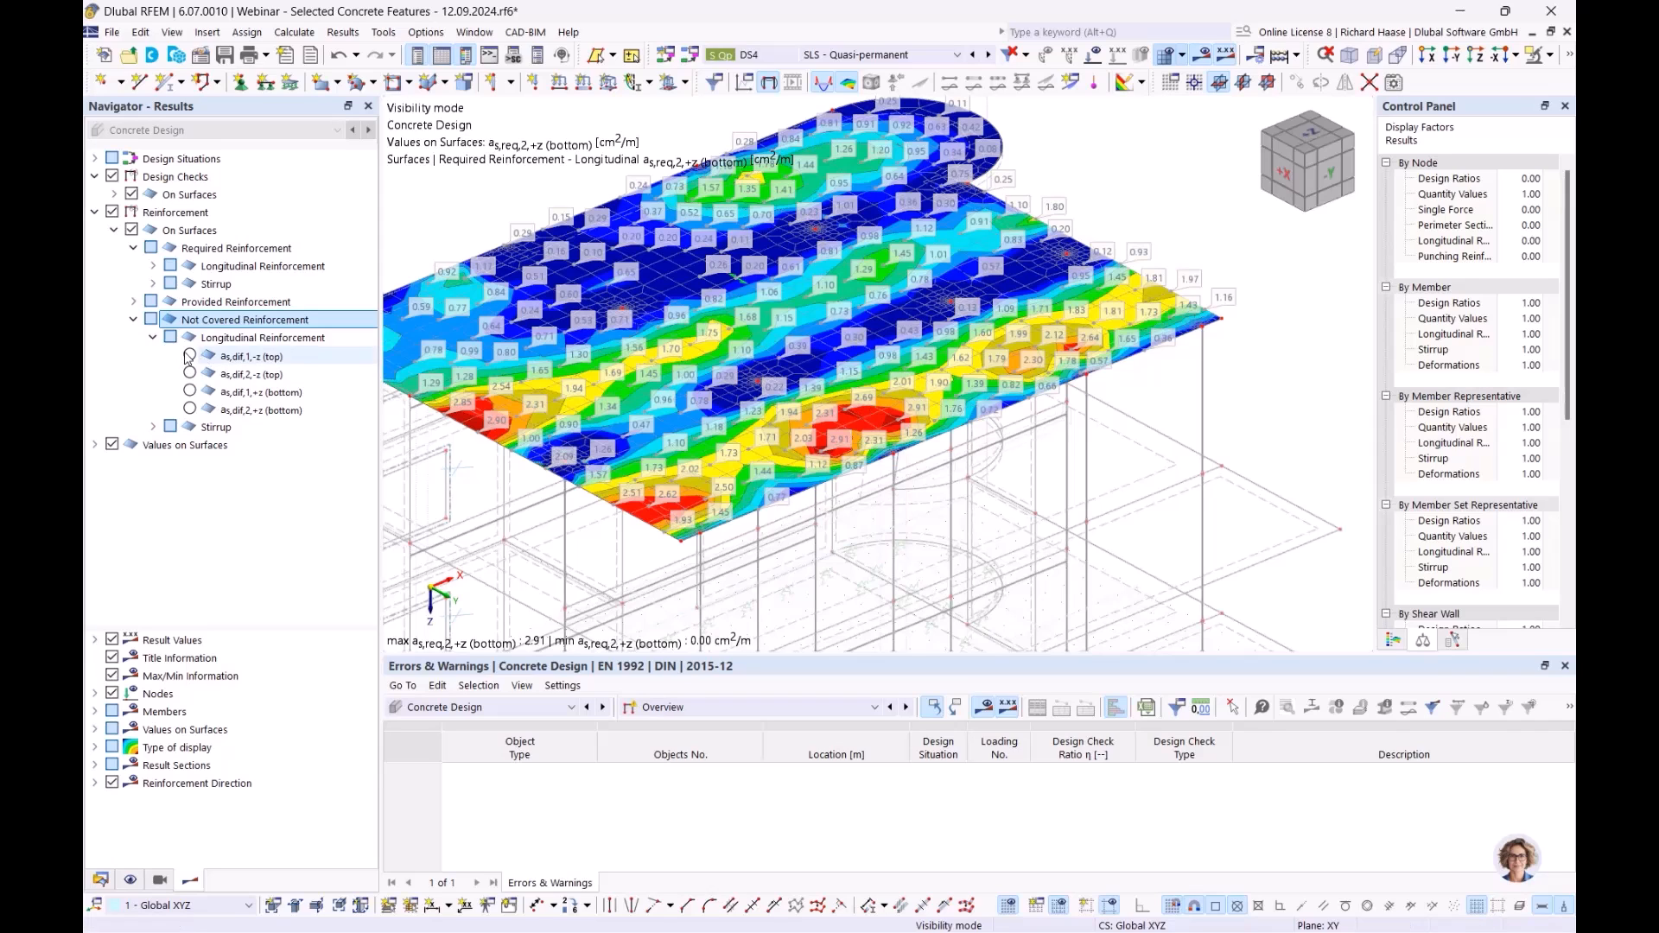
left_click(189, 355)
- Zoom, pan and orbit around the slab to inspect the 6.66 cm²/m uncovered hotspot
scroll(878, 371, "up", 6)
middle_click_drag(582, 399, 975, 247)
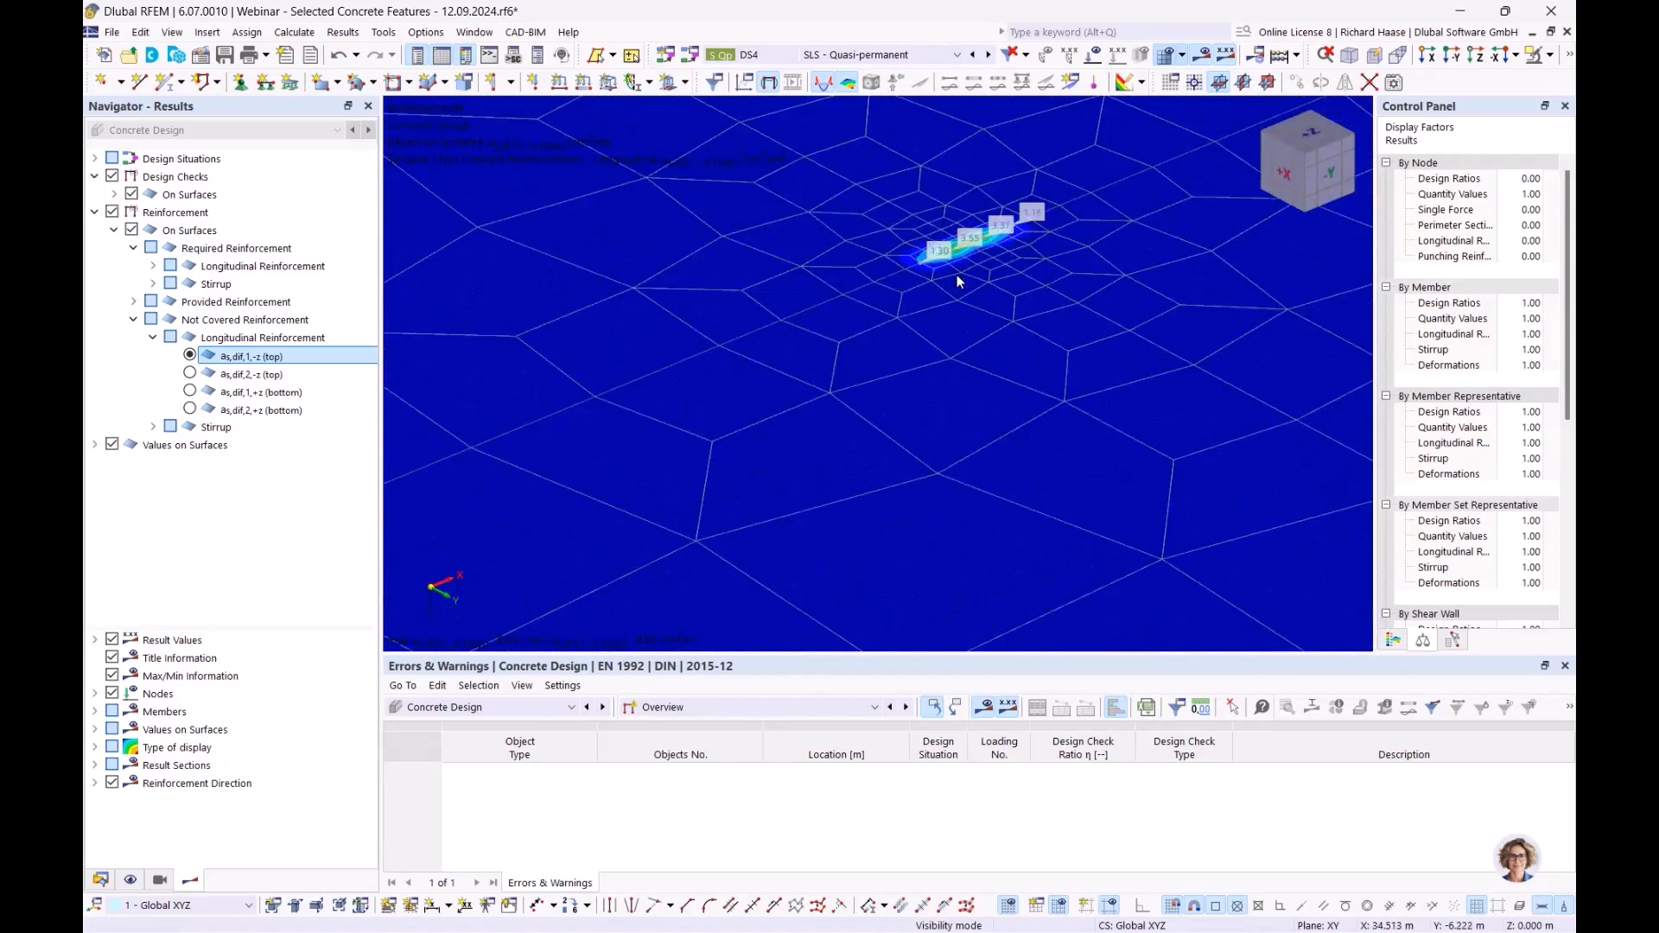
scroll(956, 275, "down", 5)
middle_click_drag(909, 294, 923, 333)
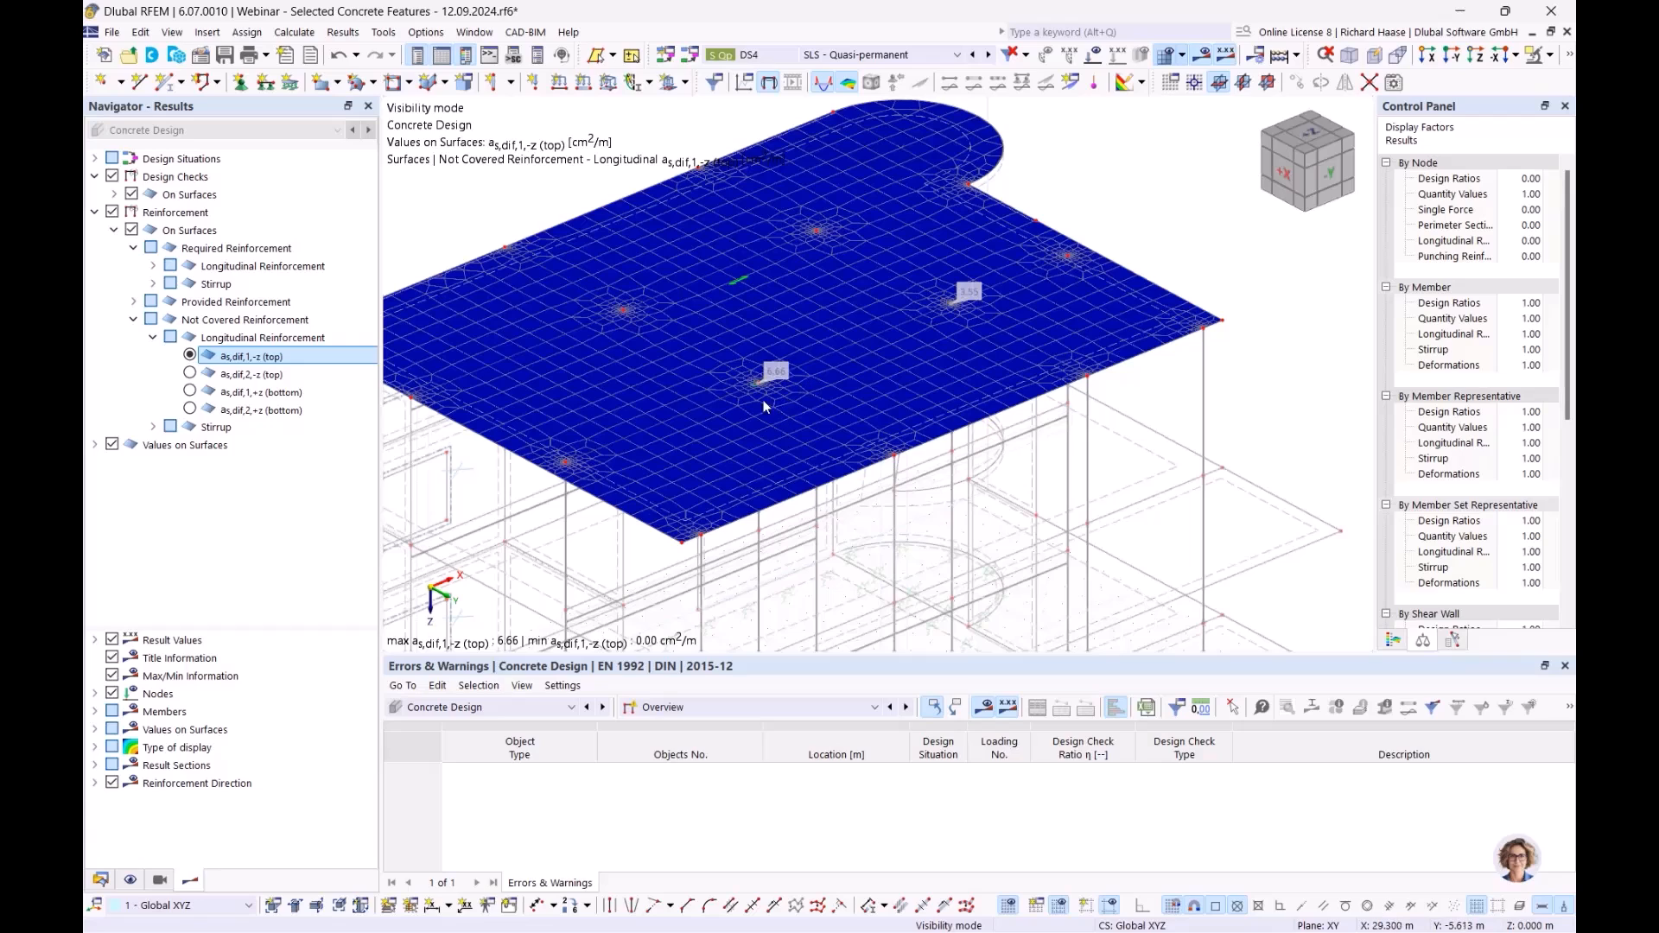
scroll(778, 387, "up", 2)
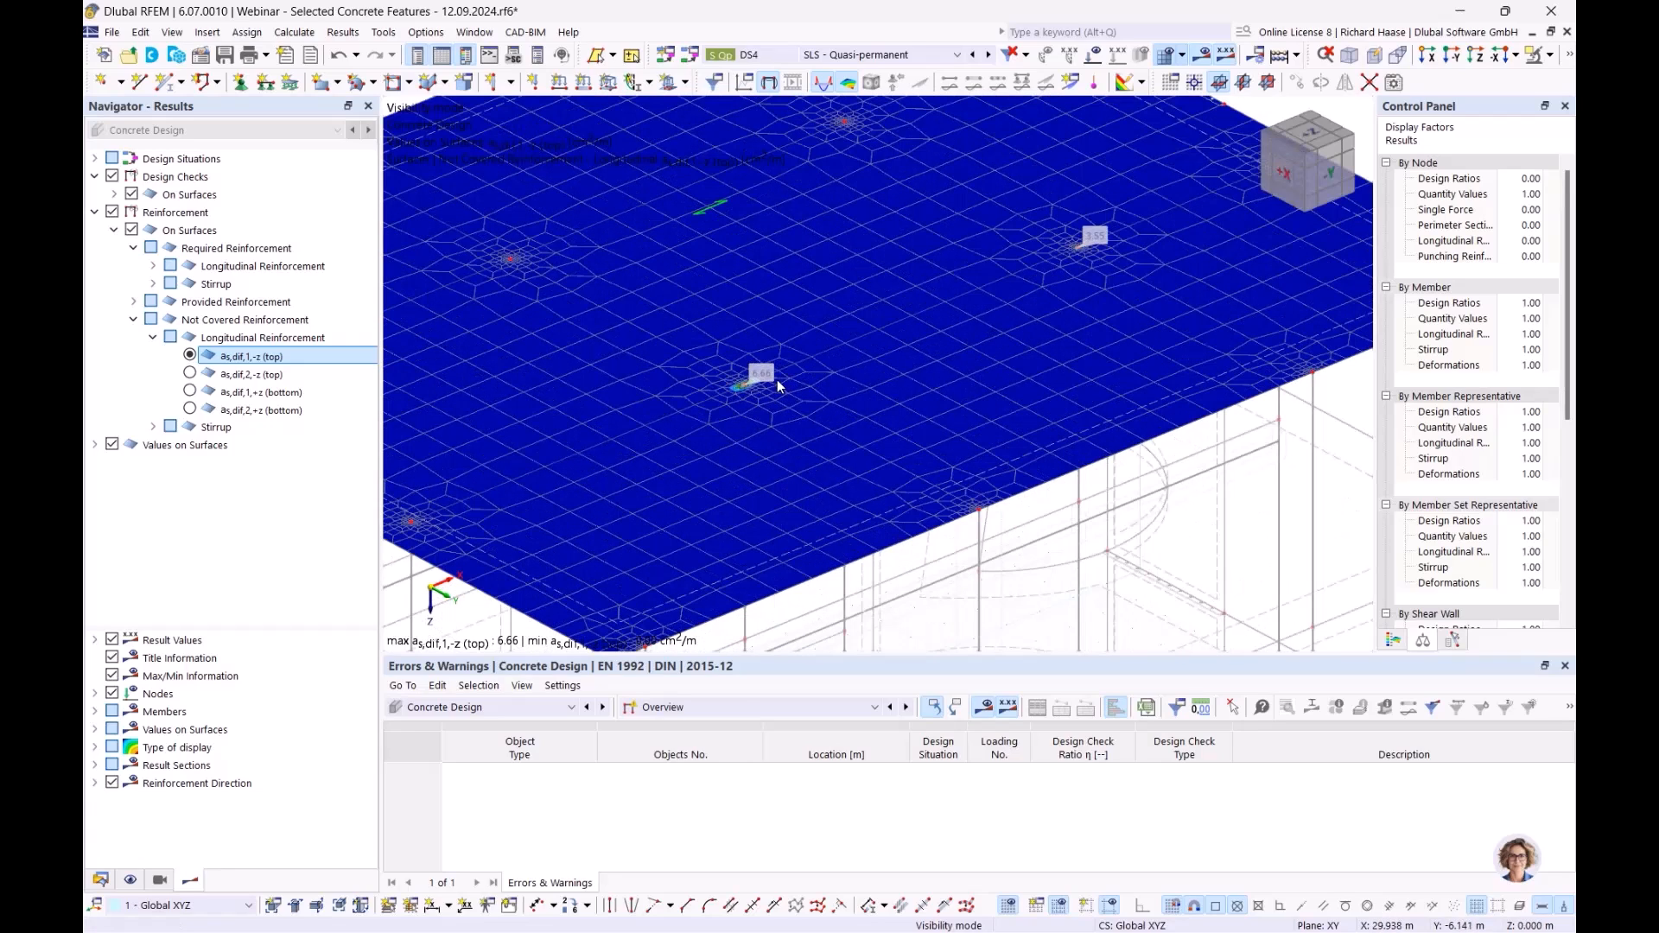
scroll(830, 380, "down", 3)
scroll(849, 381, "up", 1)
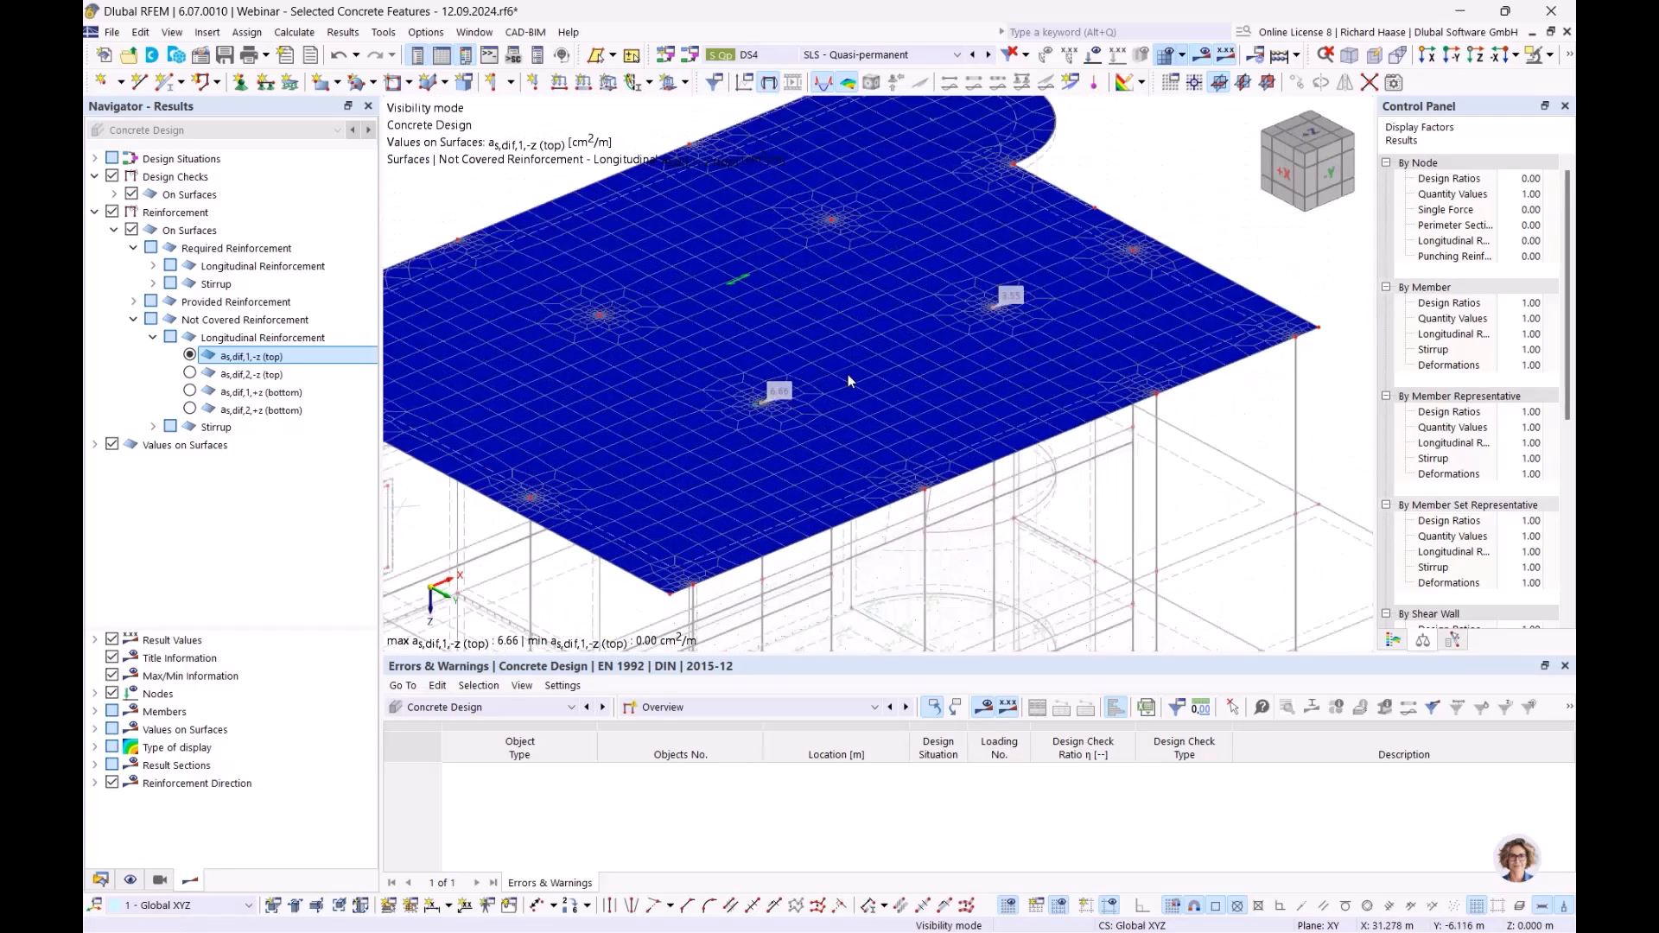
middle_click_drag(894, 373, 898, 416, "ctrl")
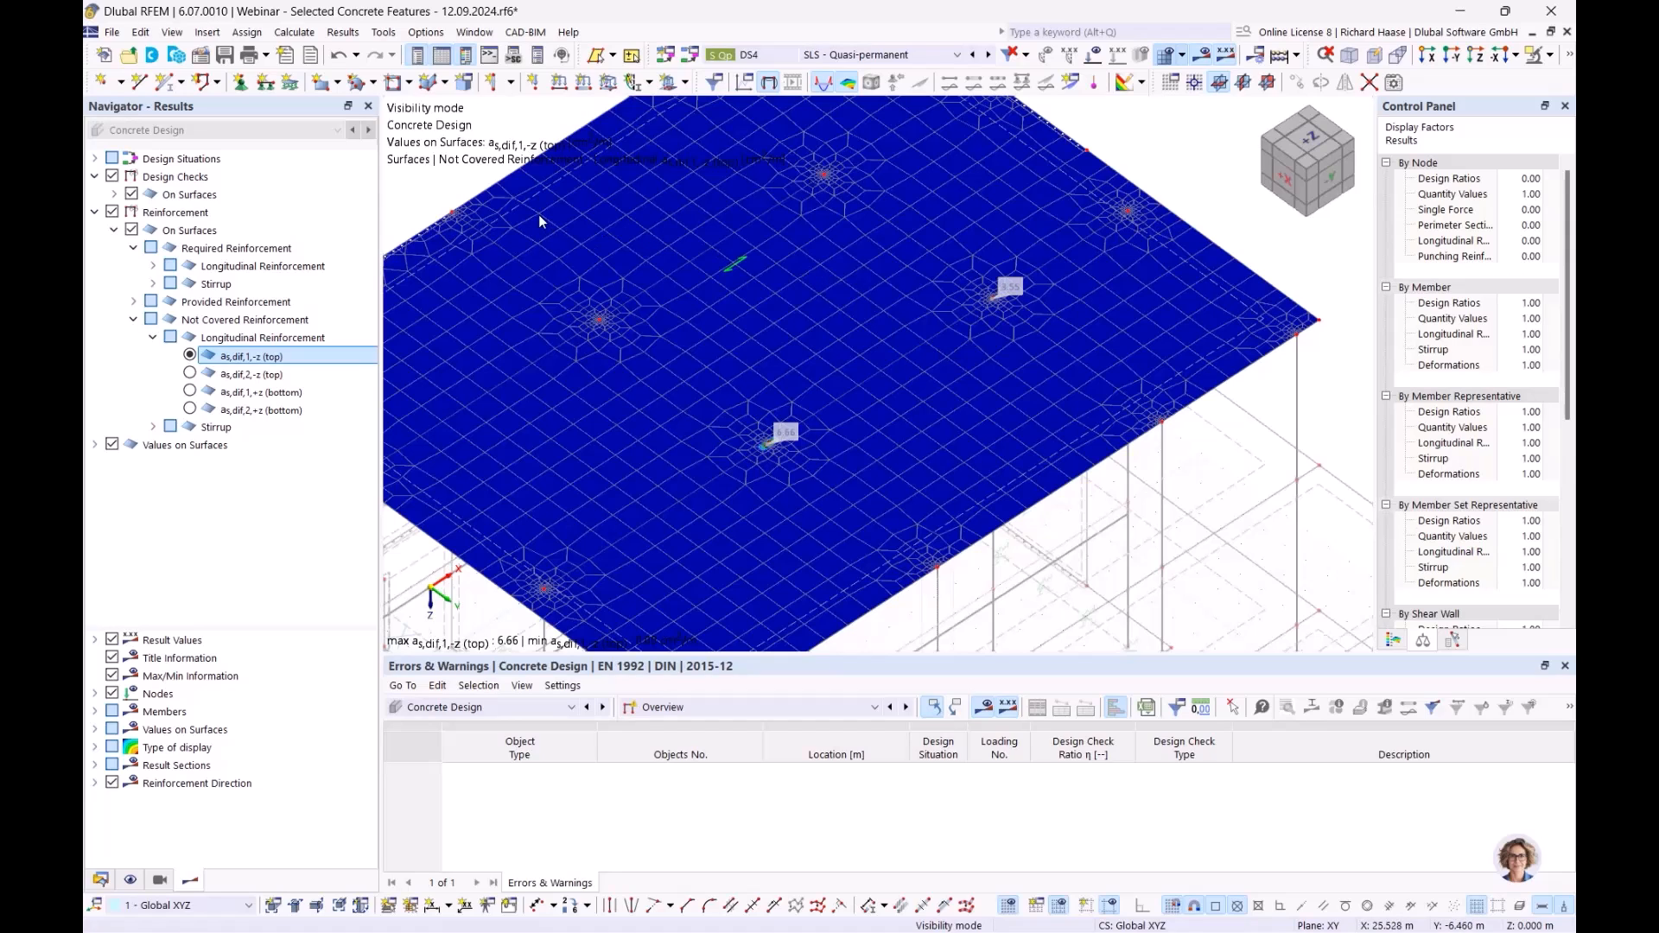
- Review the reinforcements listed on slab surface 18's Surface Reinforcement tab, then close it
double_click(510, 214)
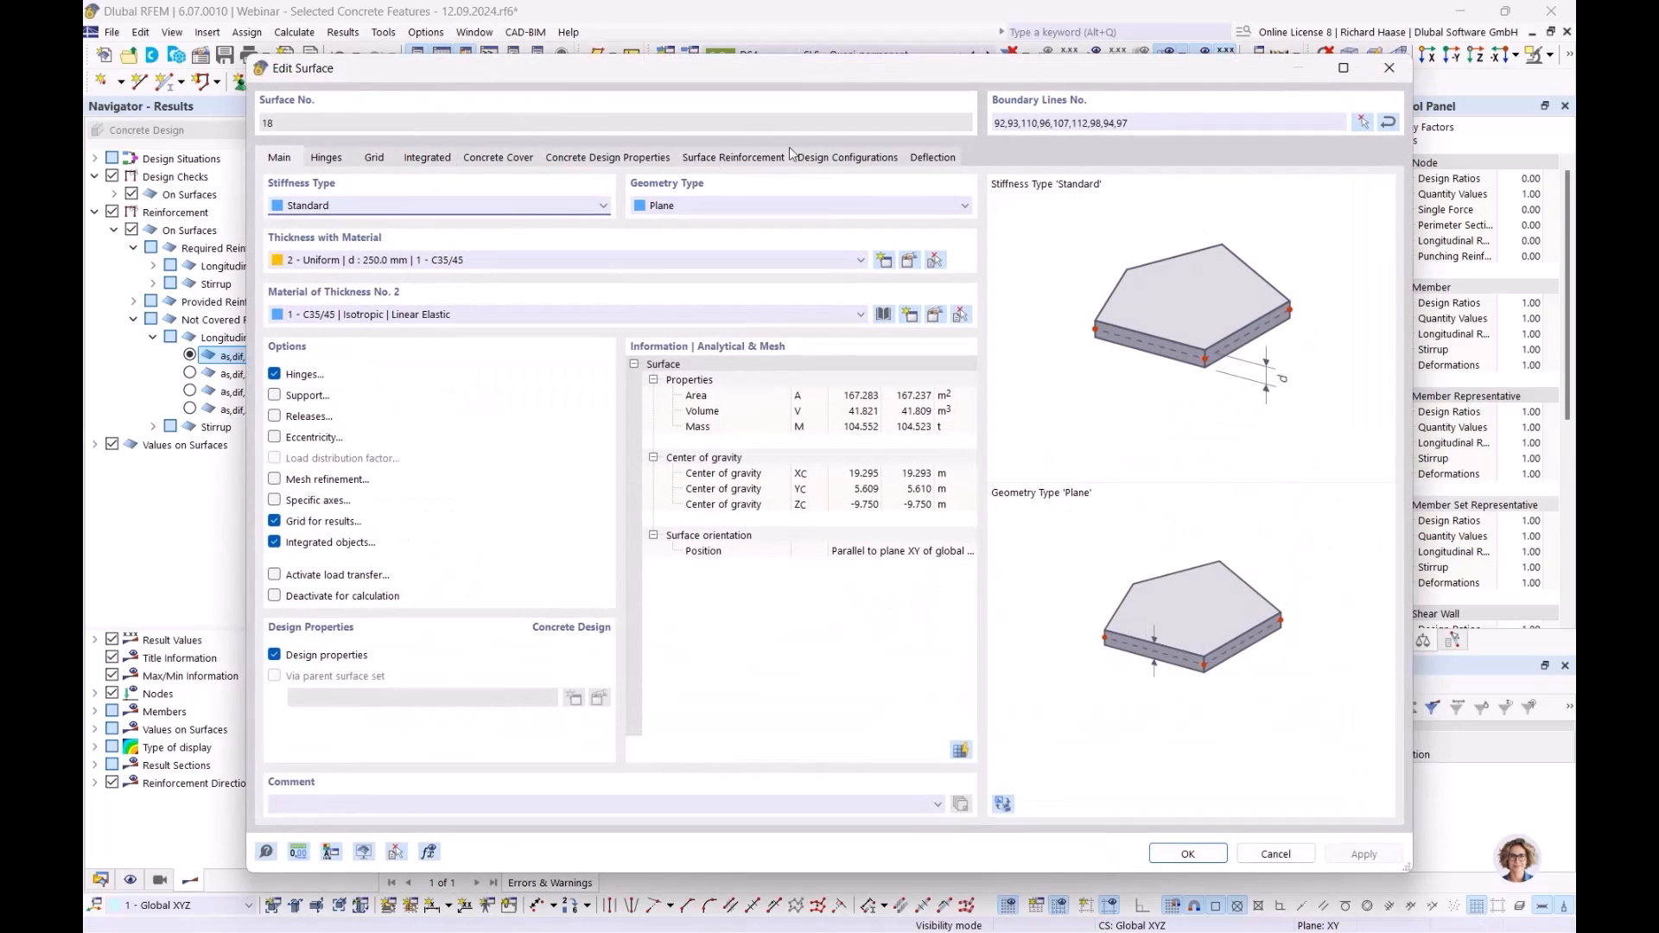
left_click(733, 157)
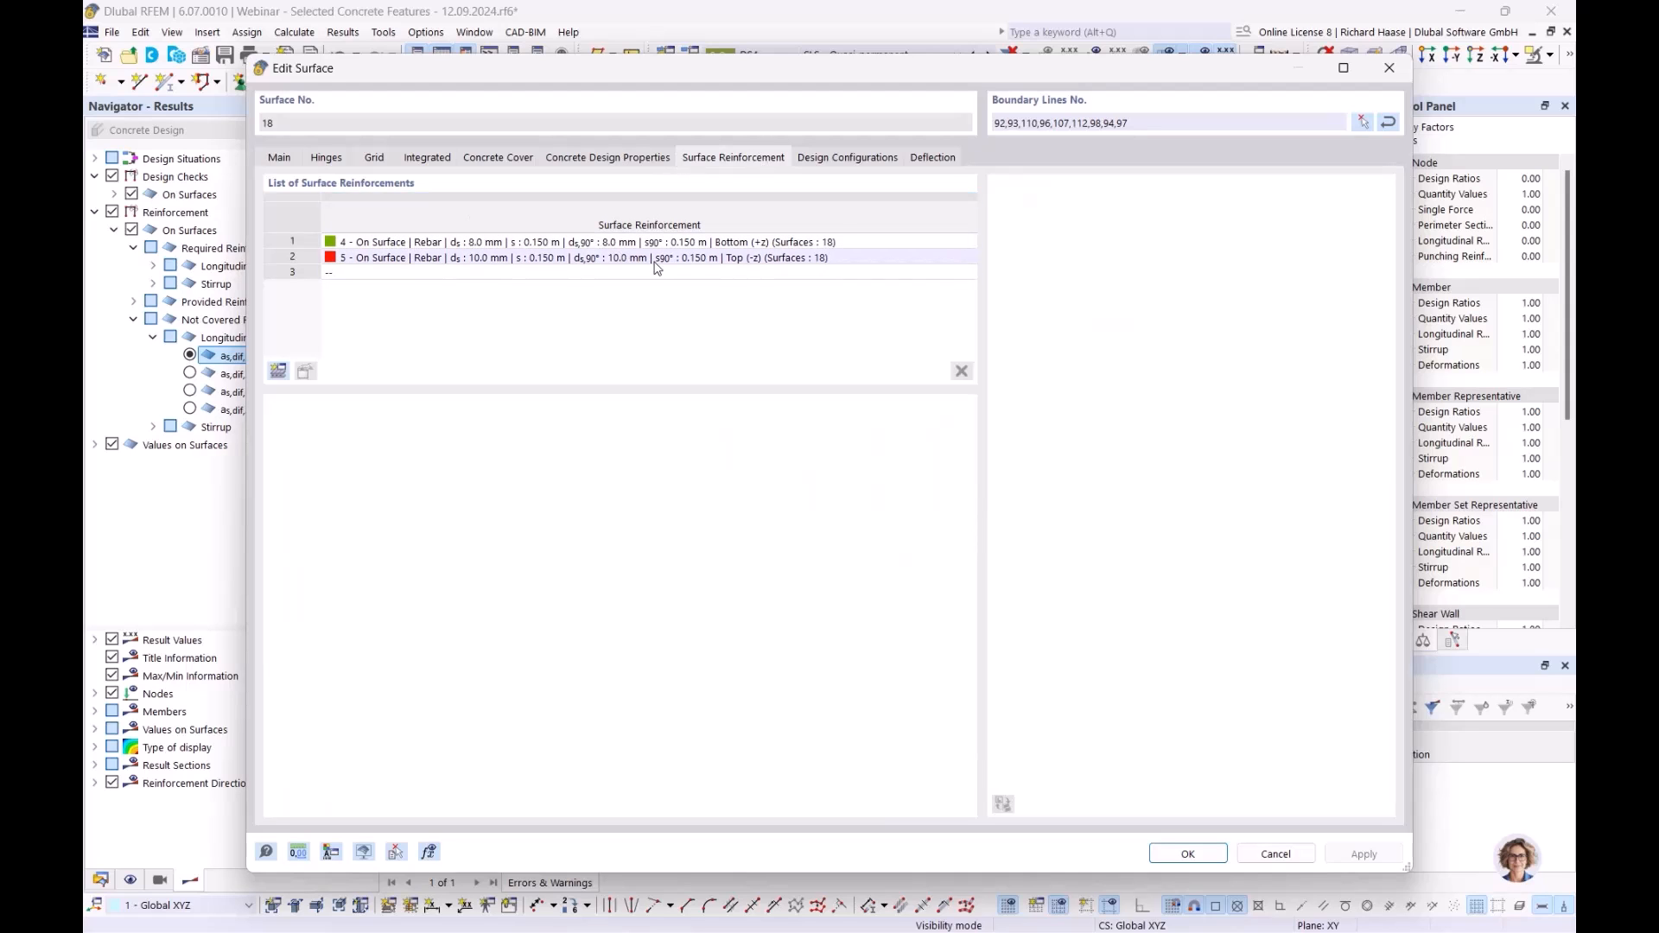
left_click(1389, 66)
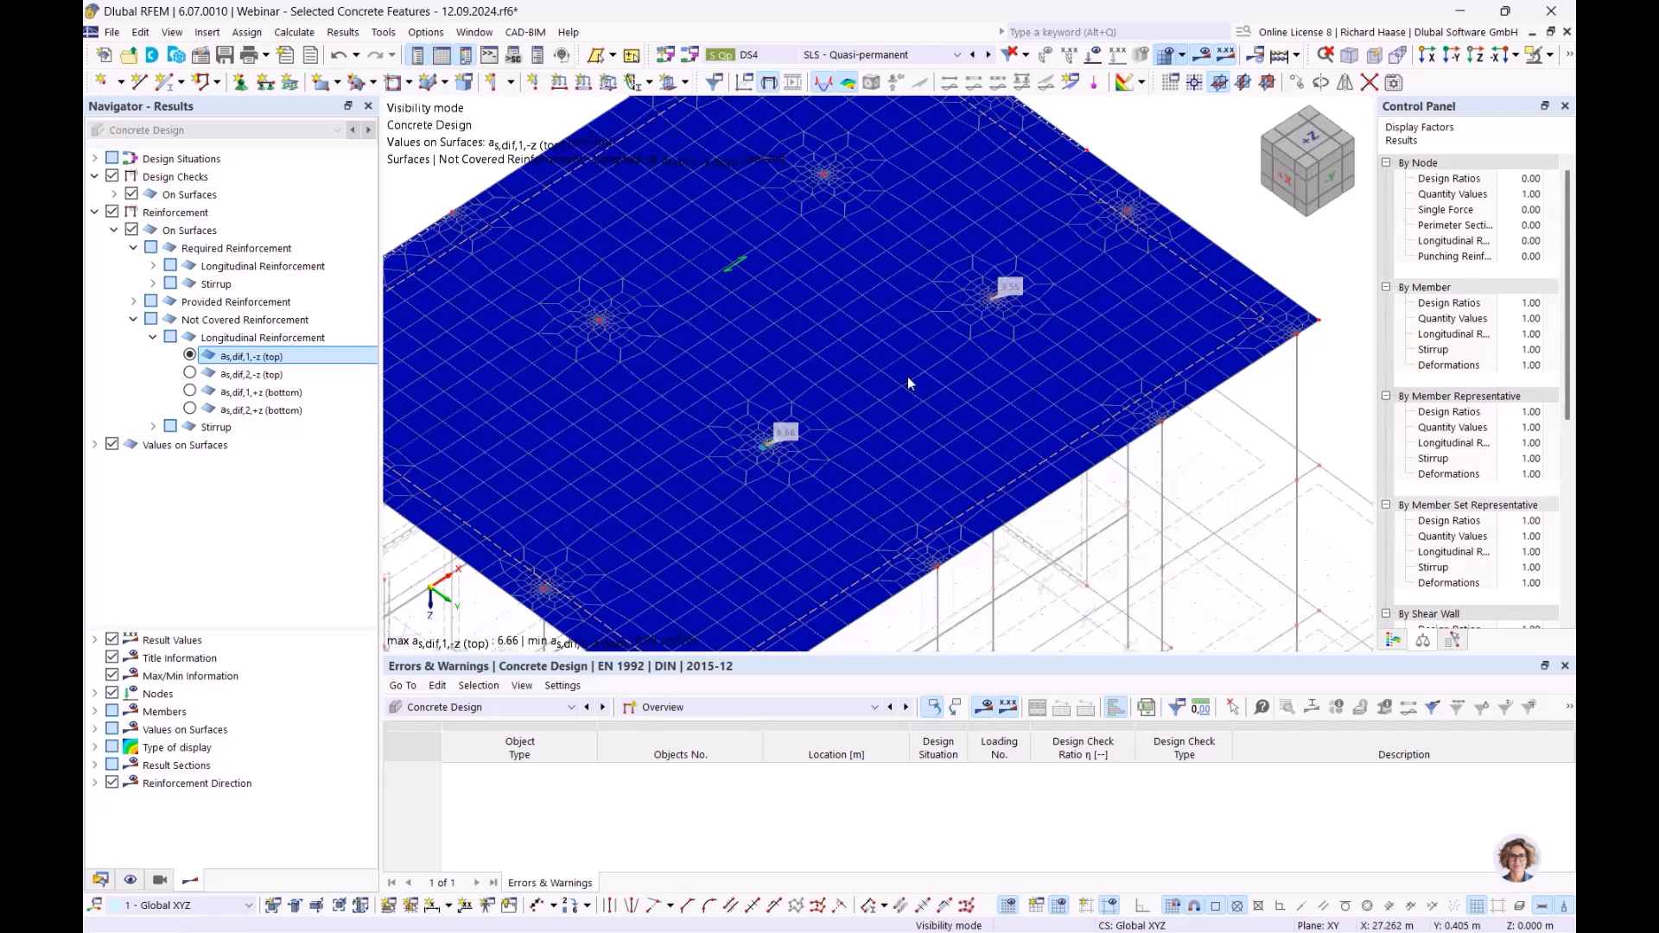
- Switch the Navigator to the model Data tree and collapse the surfaces list
left_click(100, 879)
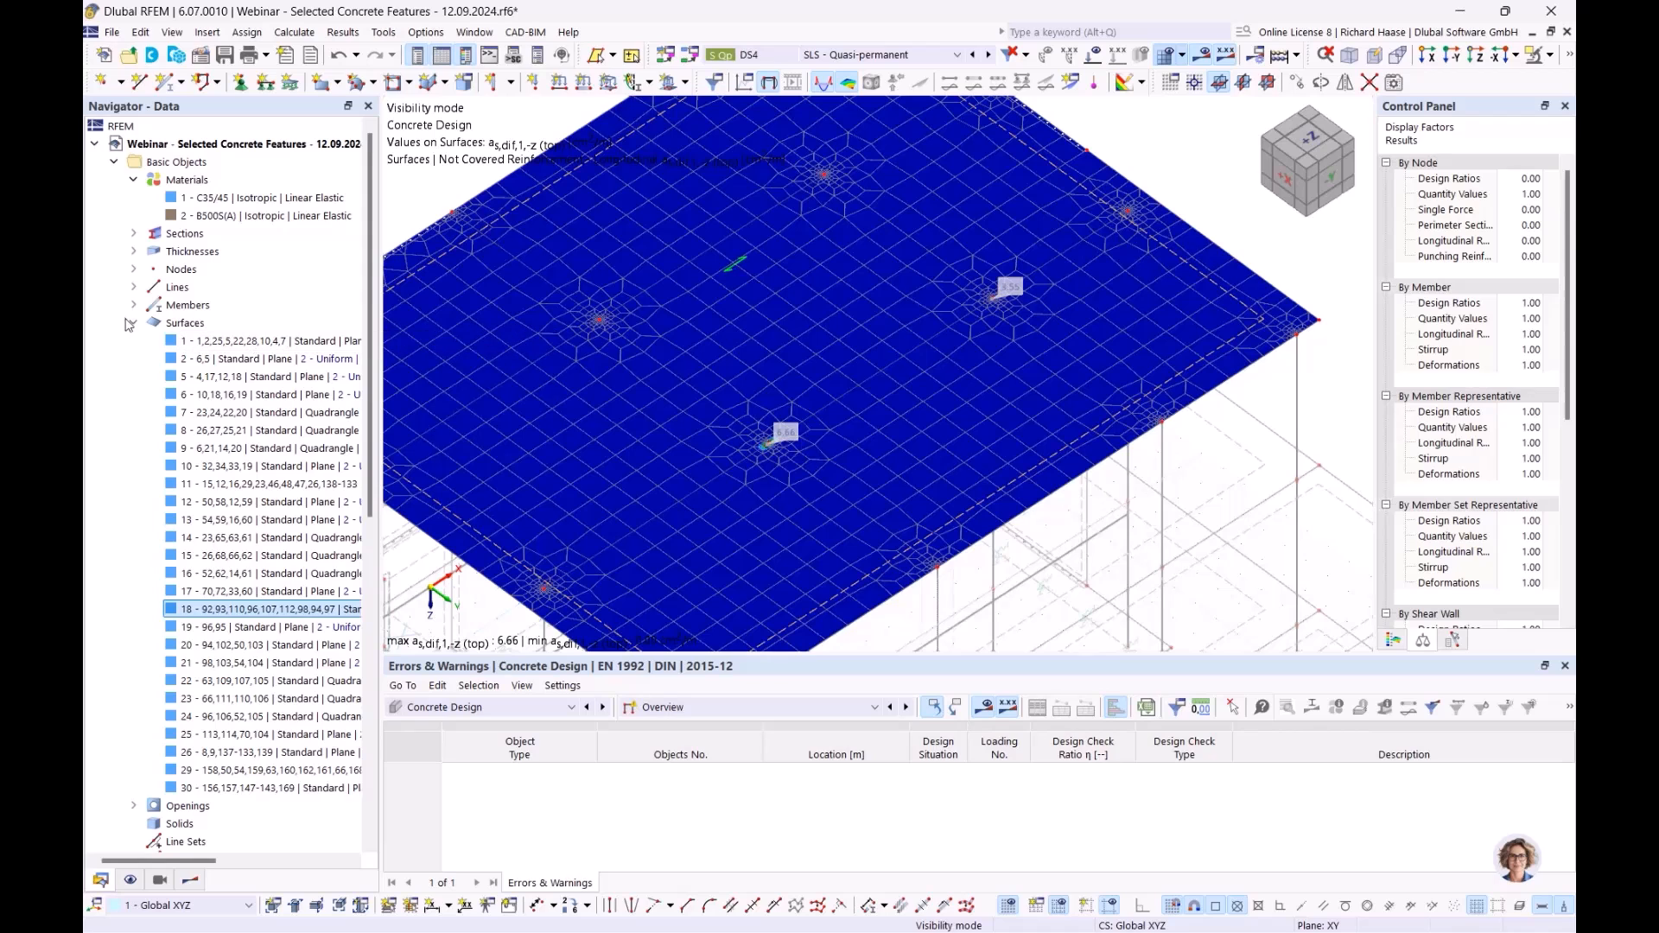
left_click(134, 327)
scroll(761, 336, "up", 3)
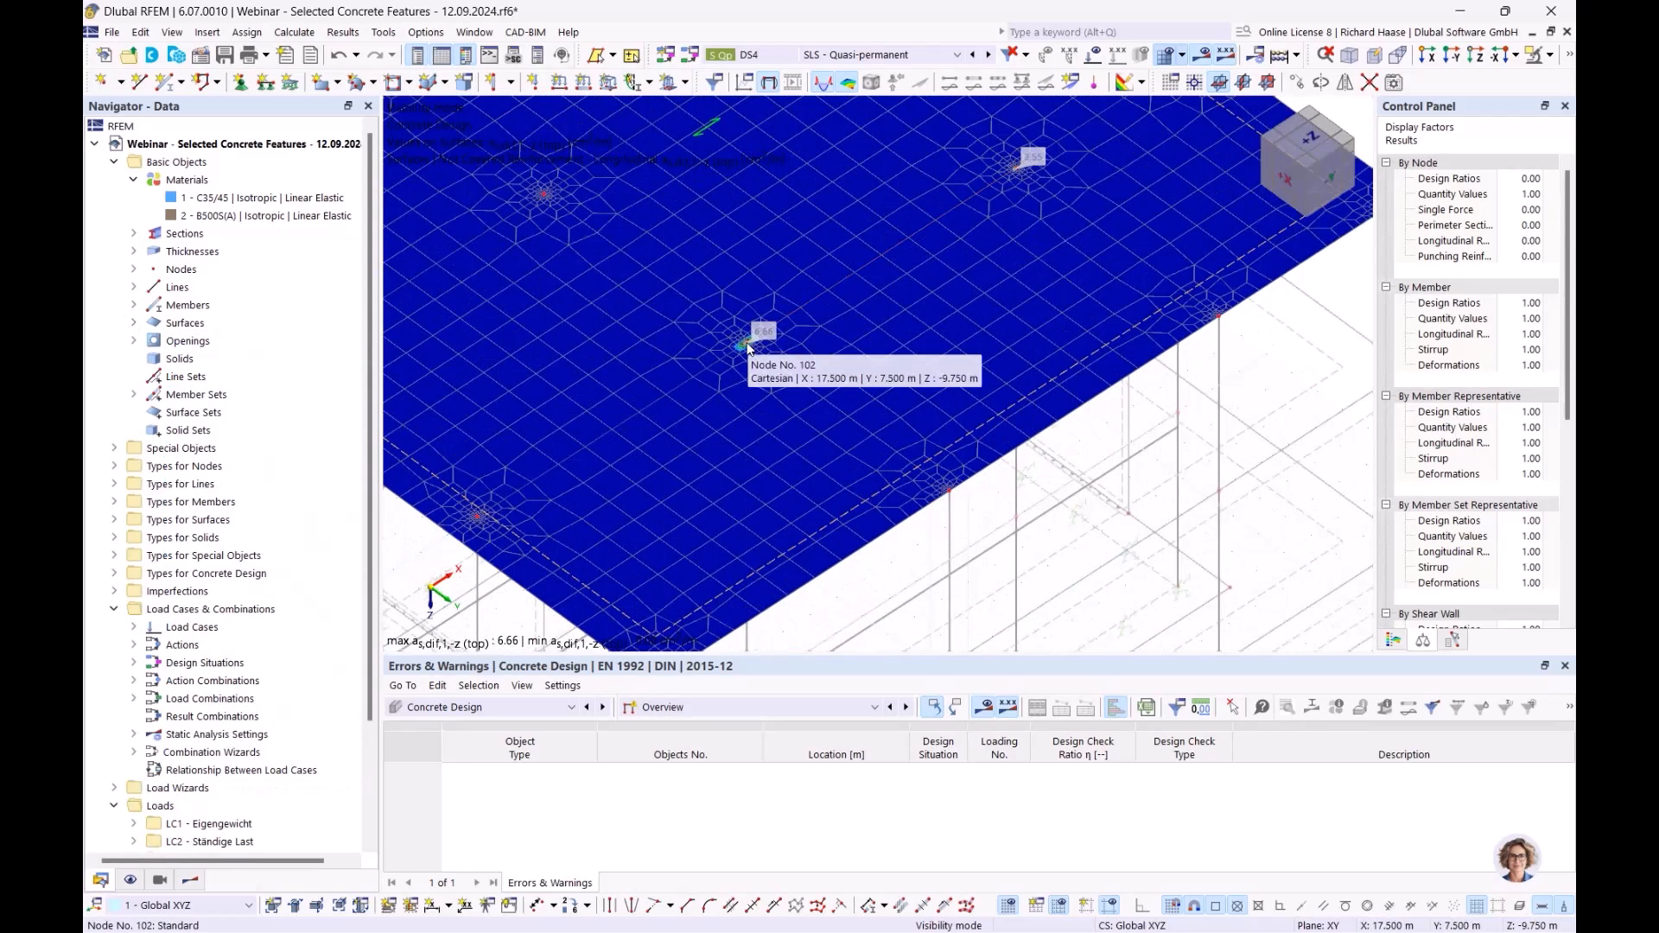
- Create a new surface reinforcement from the Concrete Design Surface Reinforcements group
scroll(246, 484, "down", 1)
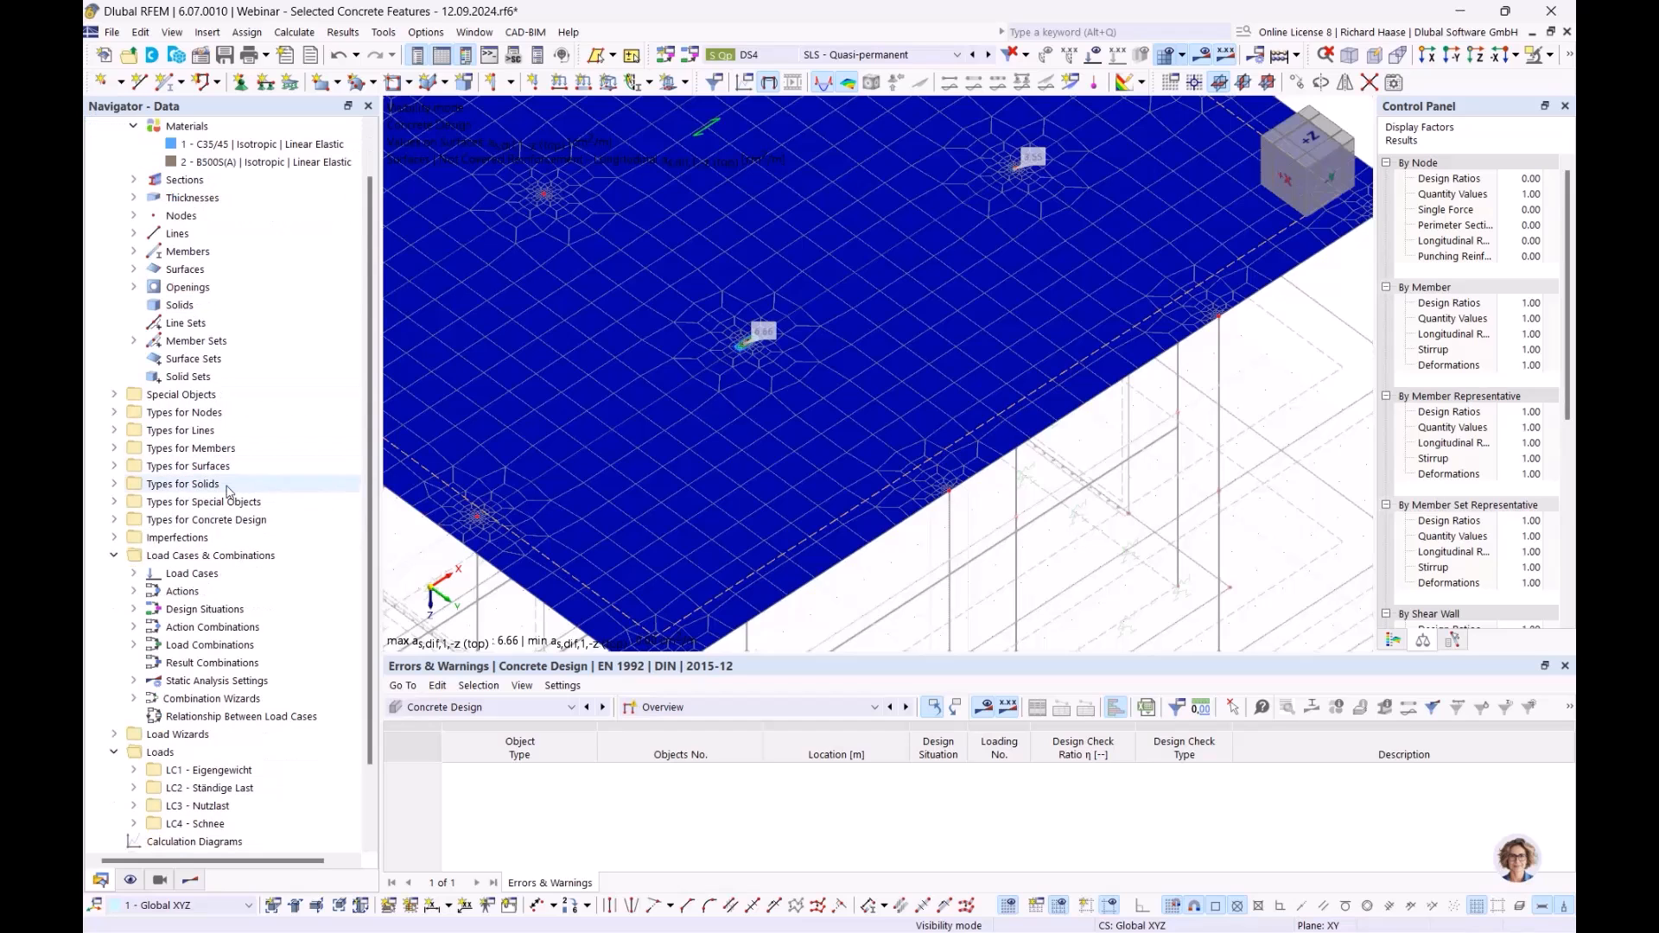
left_click(114, 519)
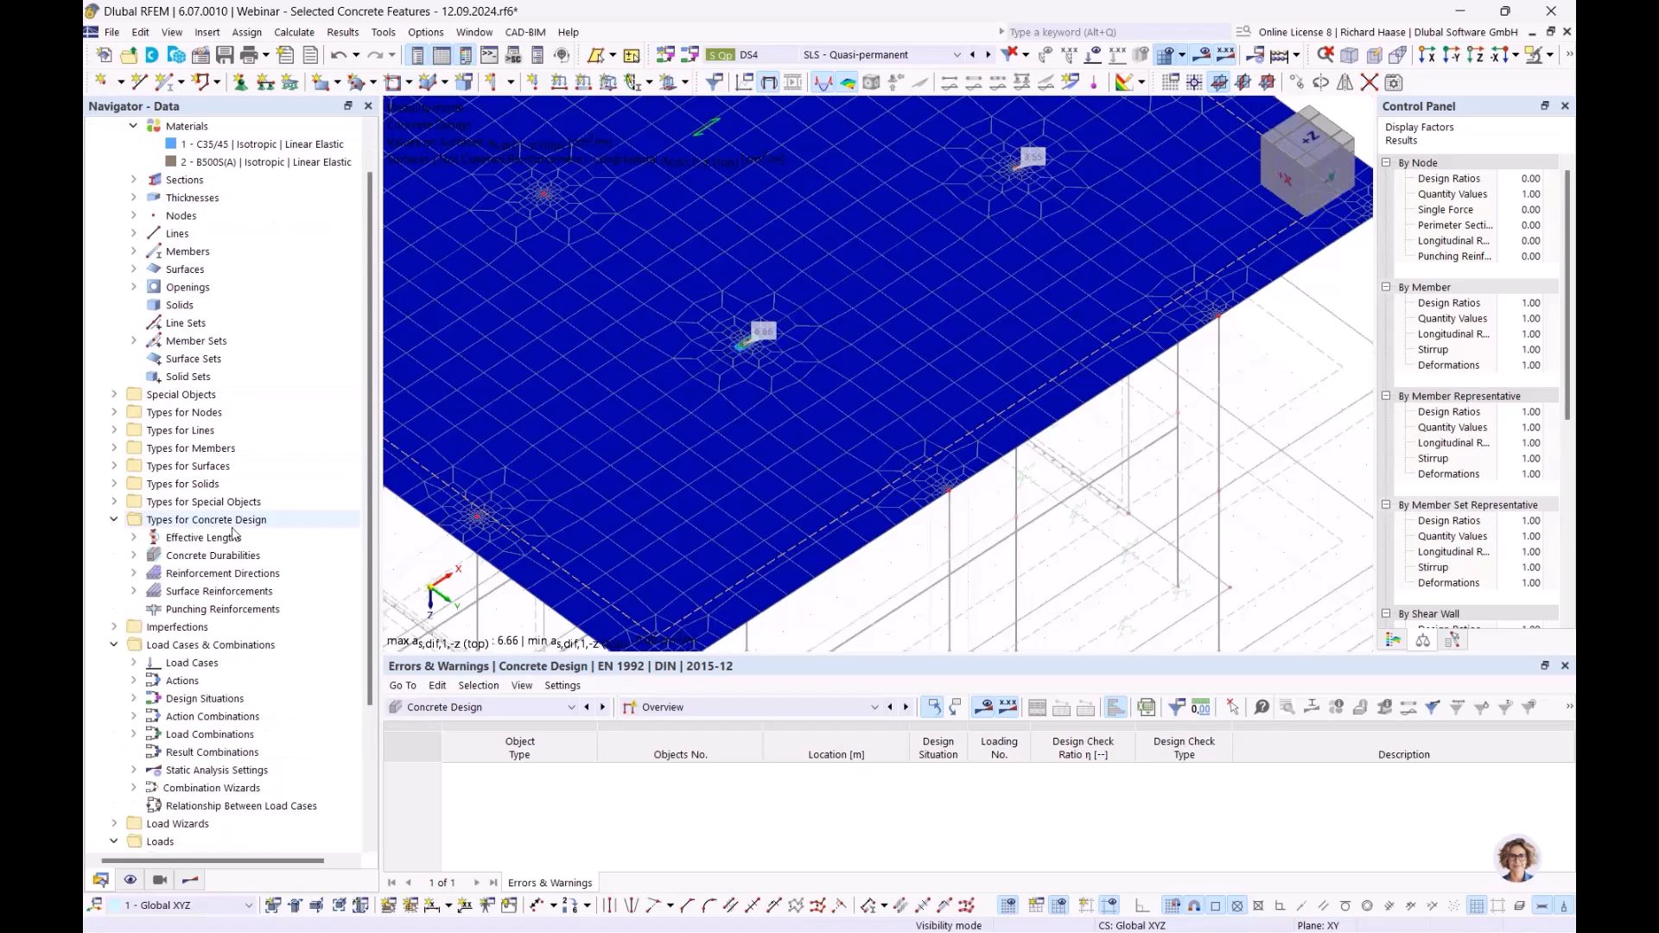
scroll(226, 534, "down", 2)
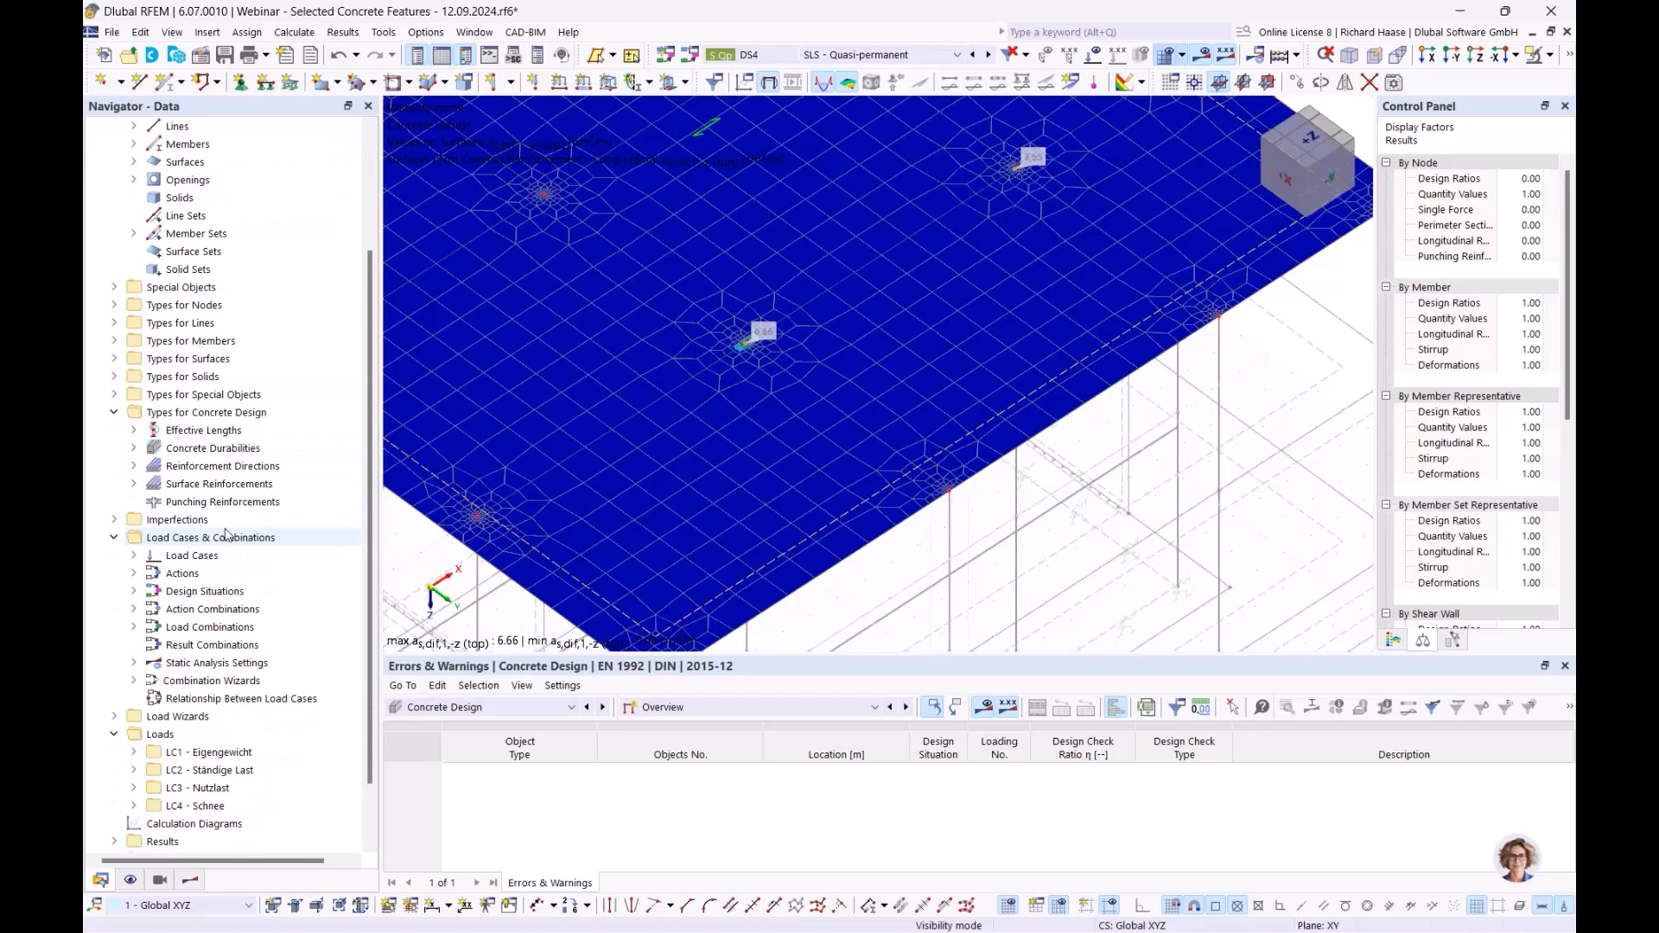
left_click(134, 484)
left_click(175, 484)
right_click(177, 484)
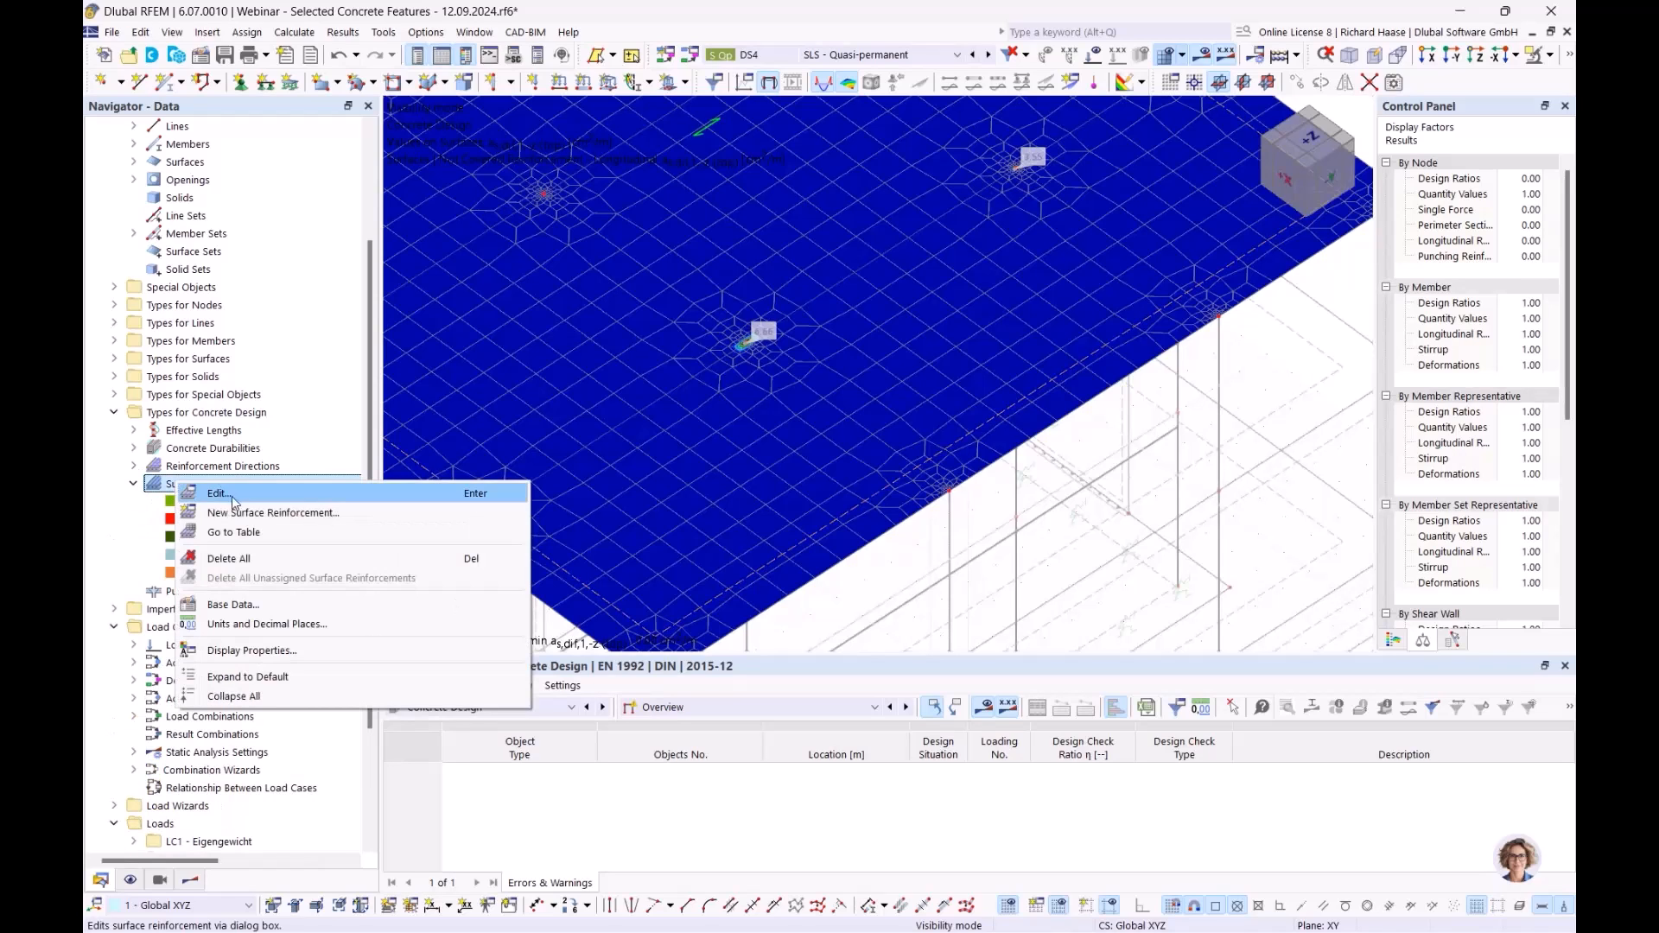
left_click(231, 514)
- Set it to Free Rectangular with additional transverse reinforcement and an Auto bar diameter
left_click(482, 154)
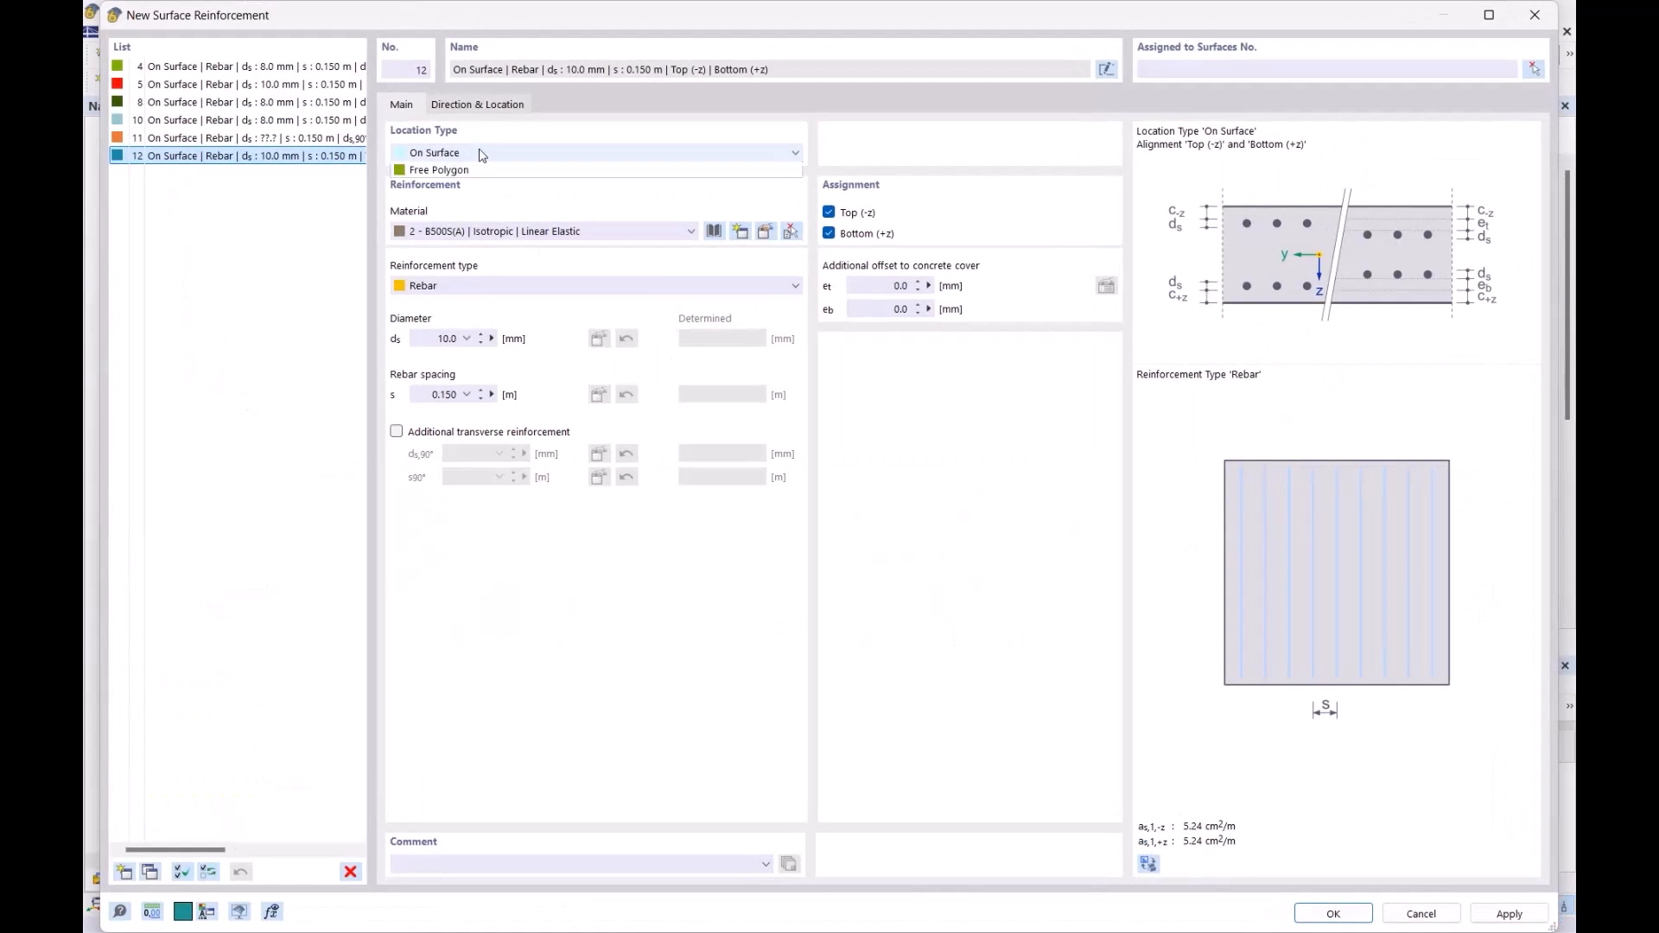
left_click(471, 187)
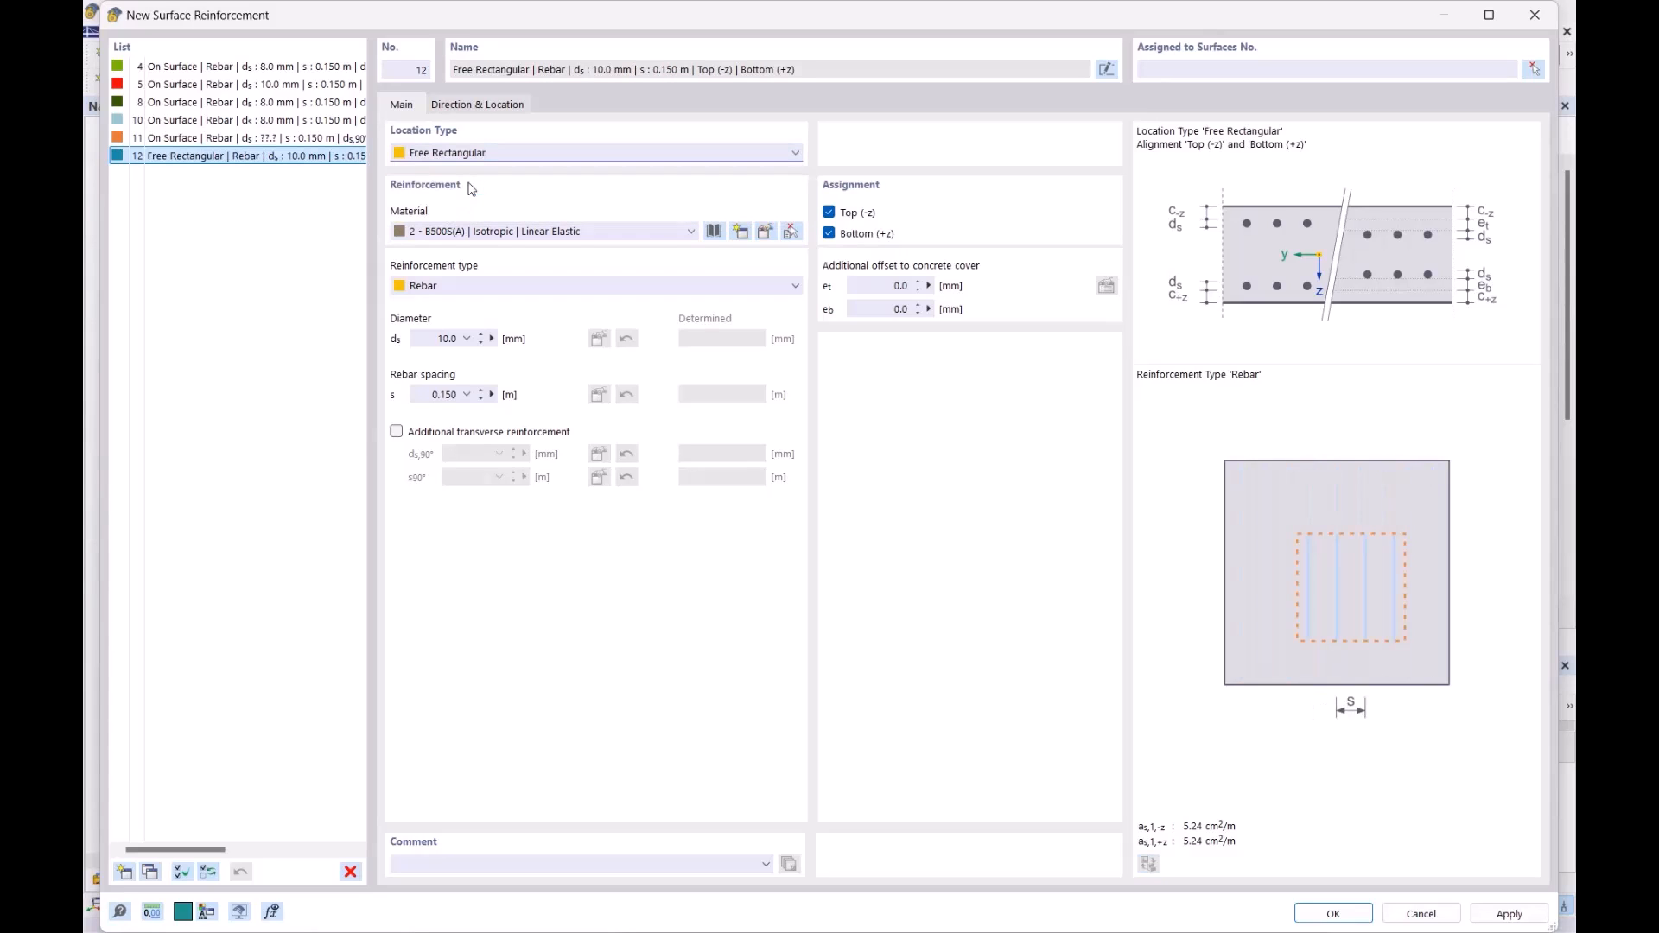
left_click(429, 437)
left_click(456, 343)
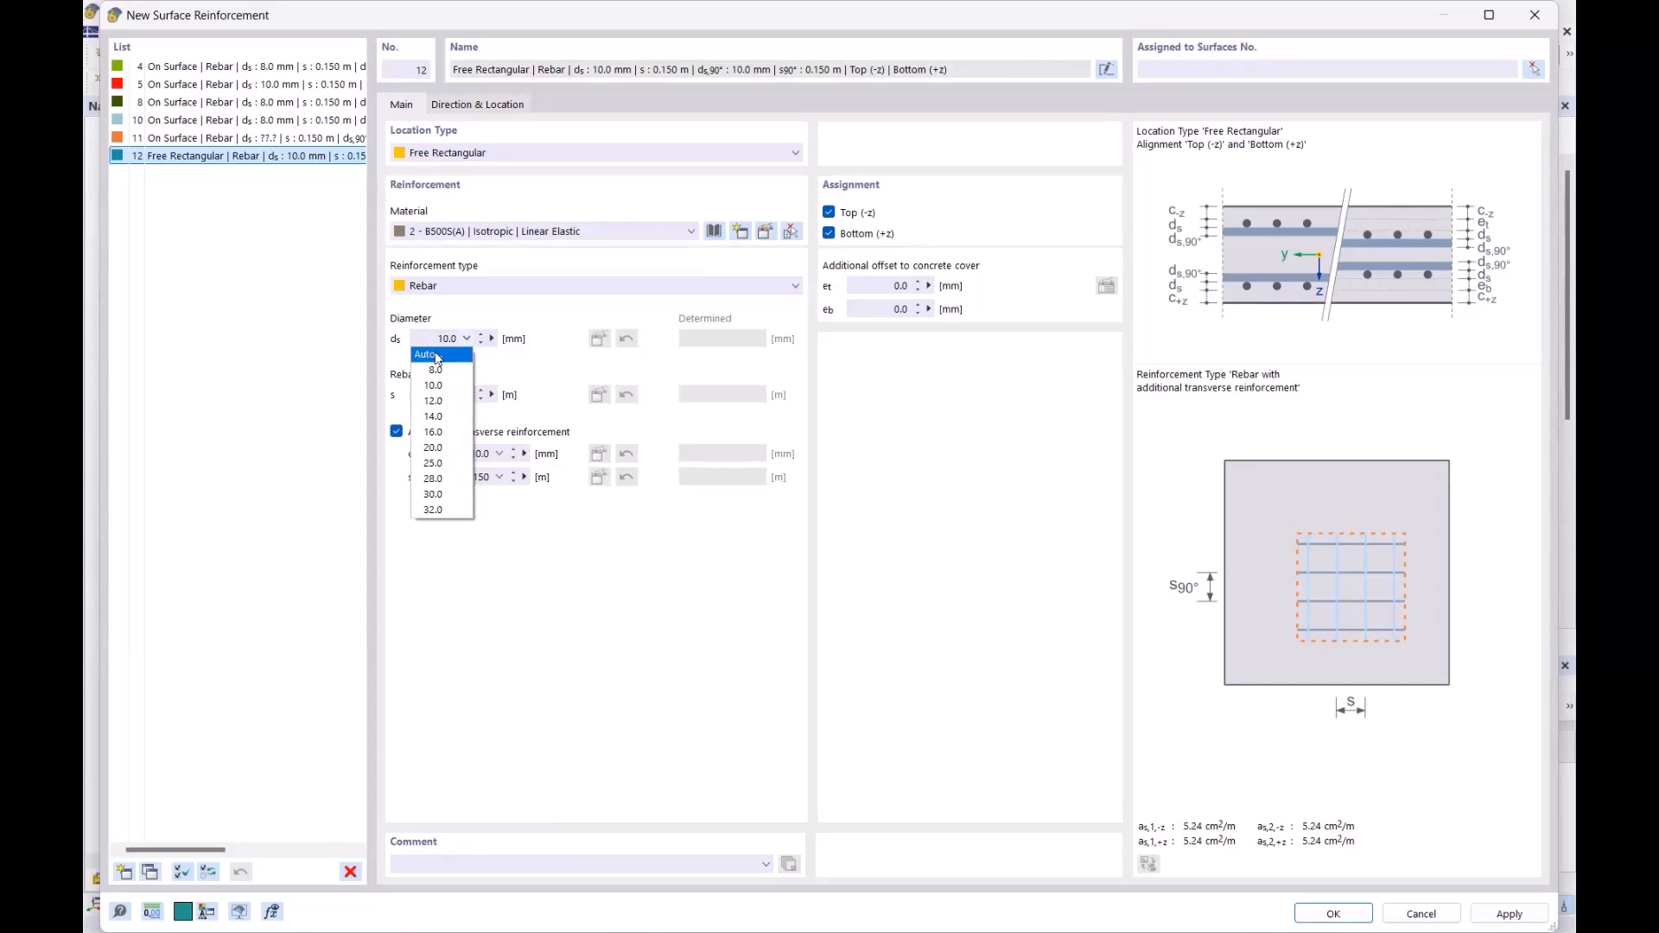
left_click(437, 355)
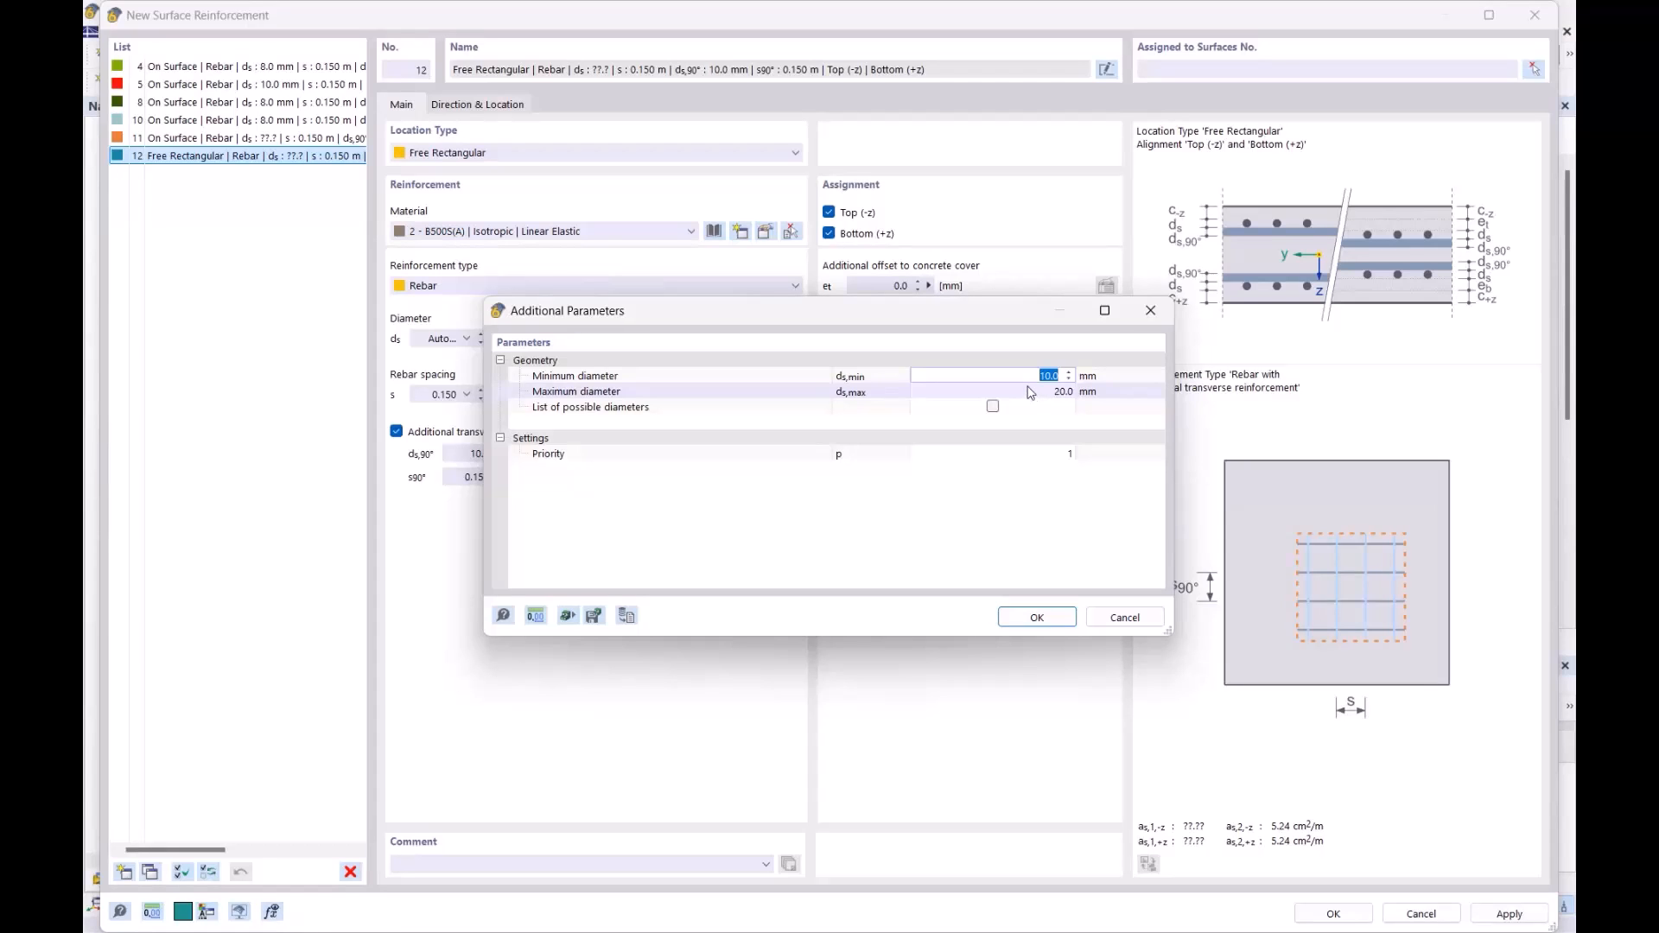
- Accept the 10 to 20 mm automatic diameter range for the main bars
left_click_drag(954, 307, 1023, 275)
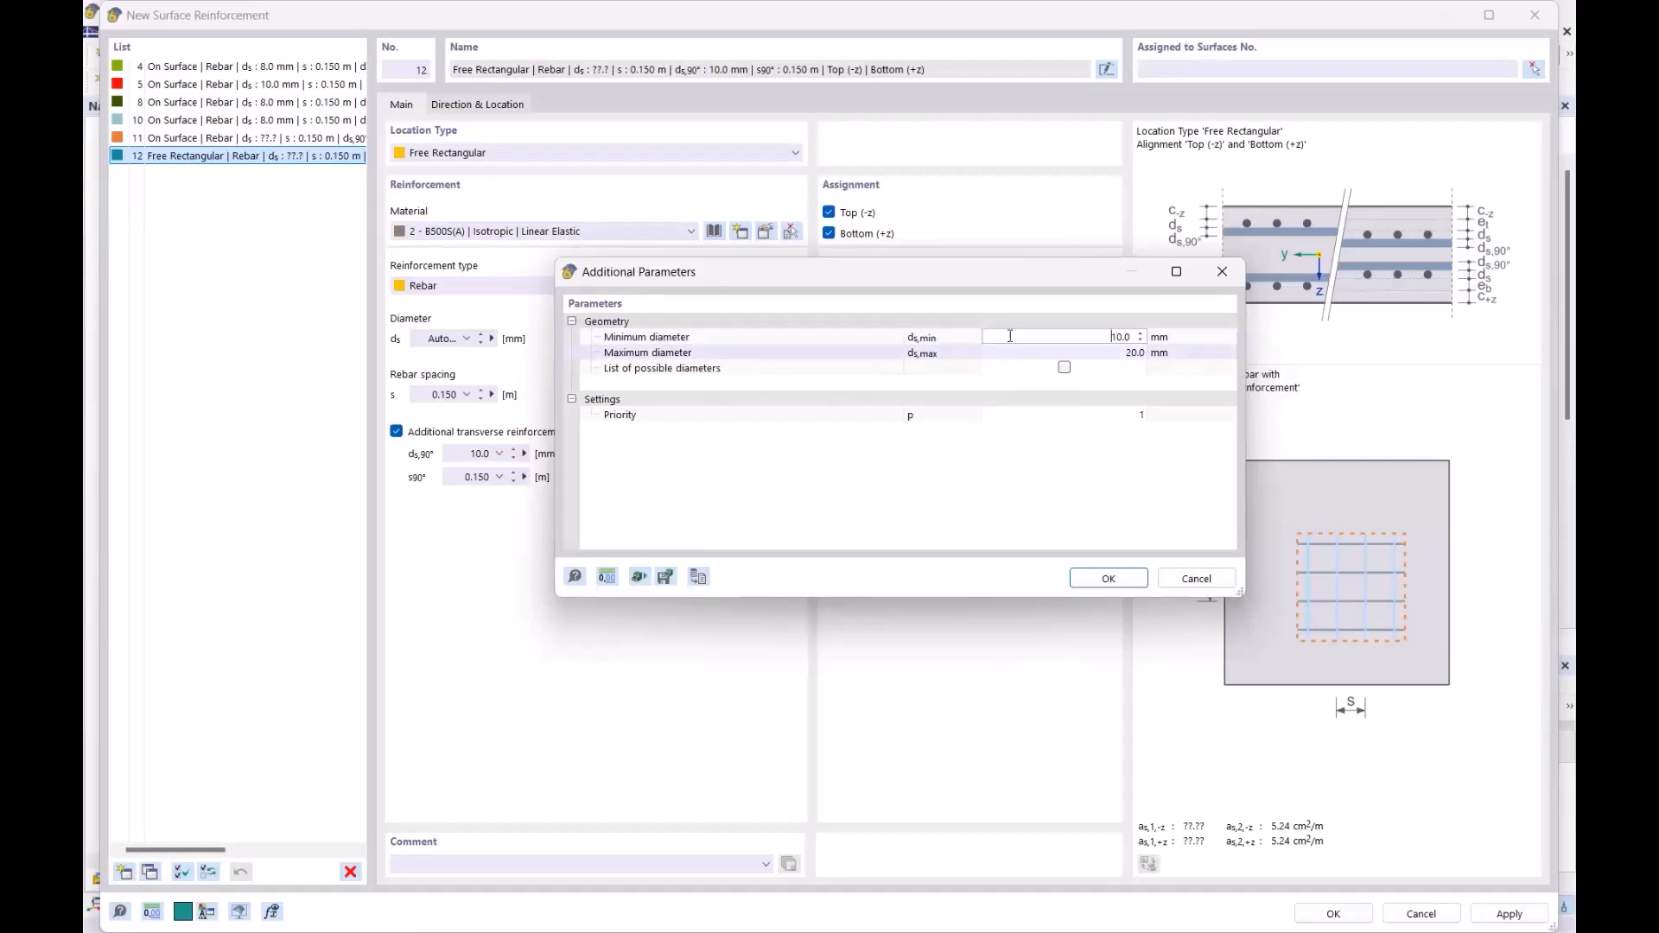
left_click_drag(650, 275, 712, 448)
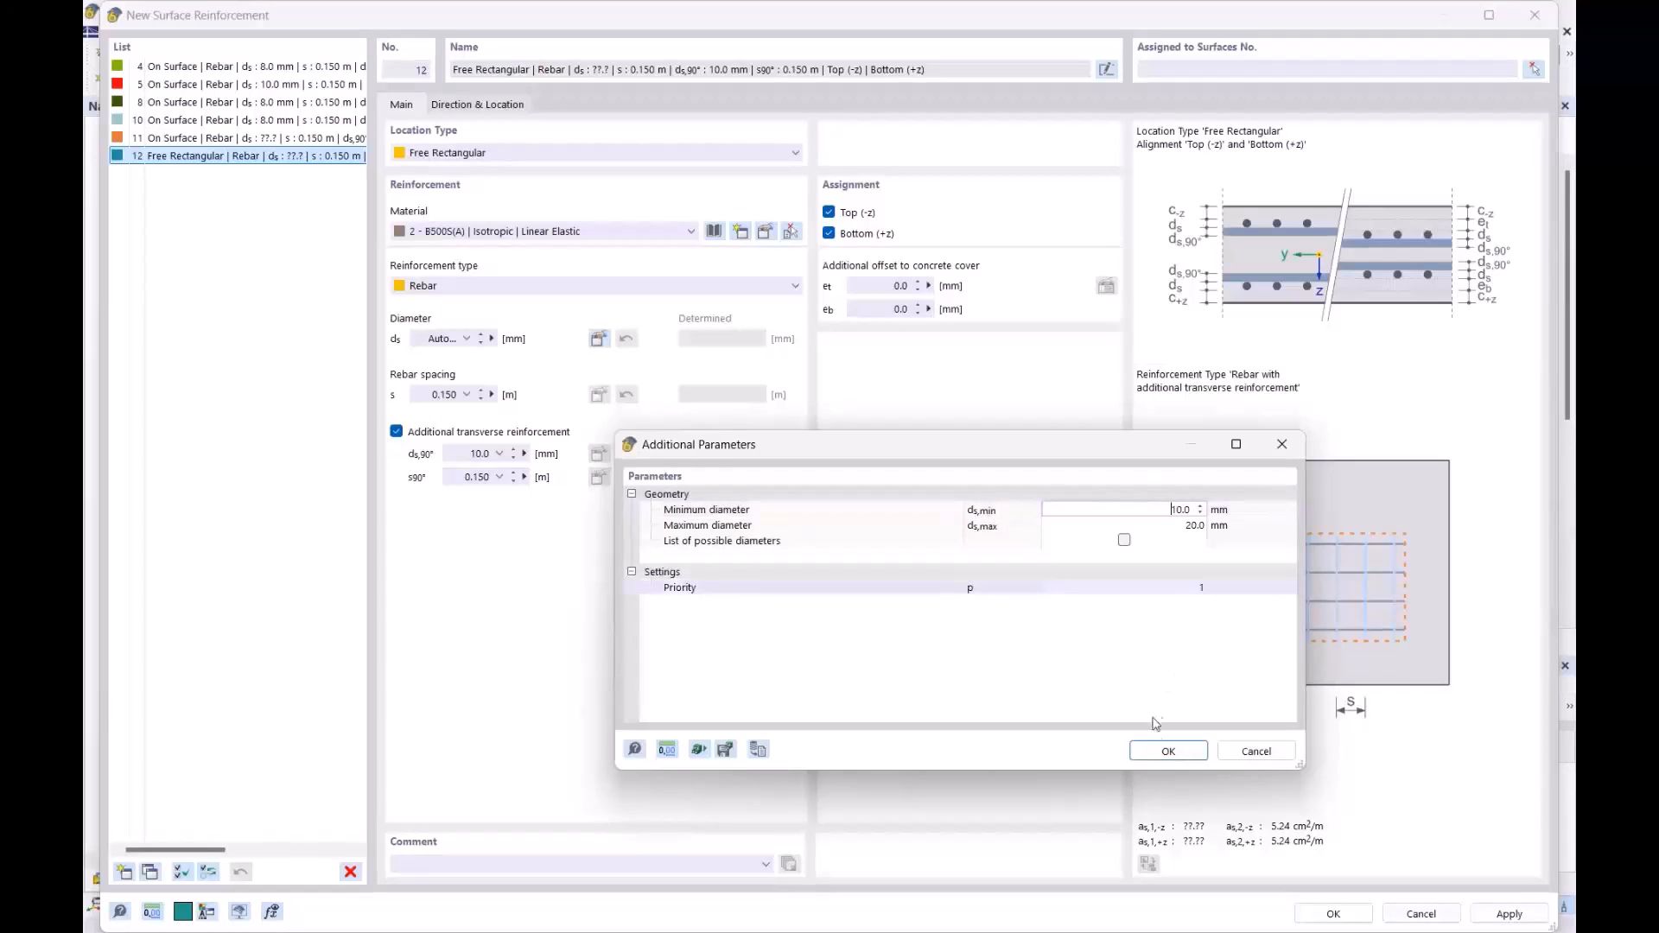
left_click(1168, 752)
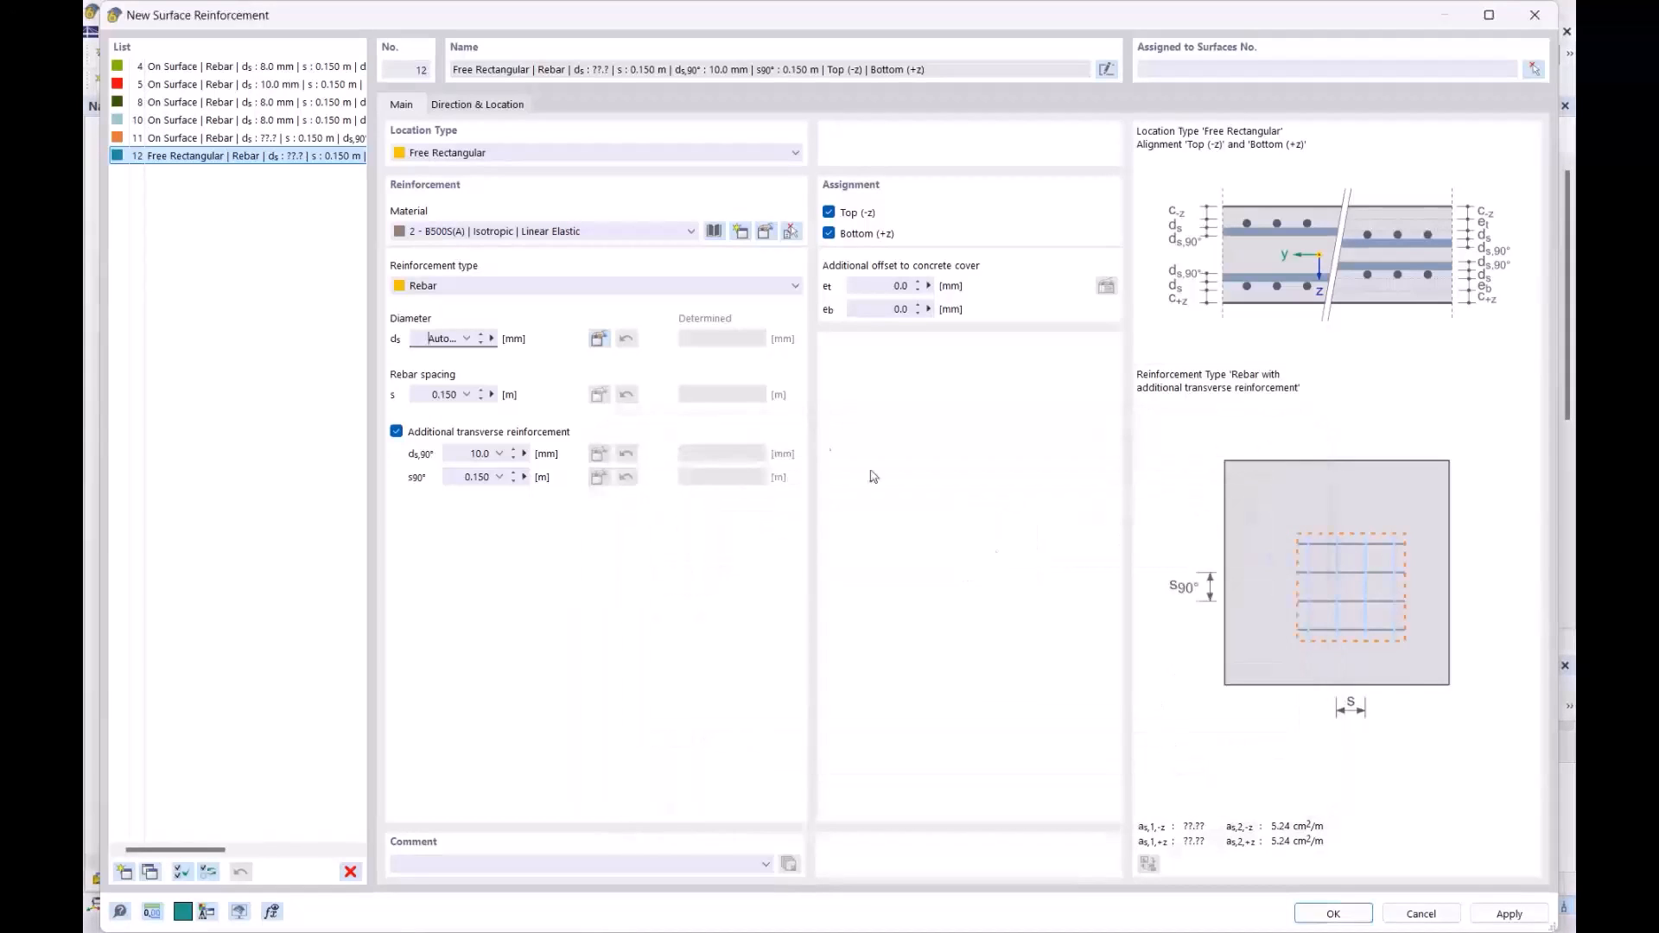
- Make the transverse bar diameter ds,90° Auto and confirm its diameter range
left_click(489, 456)
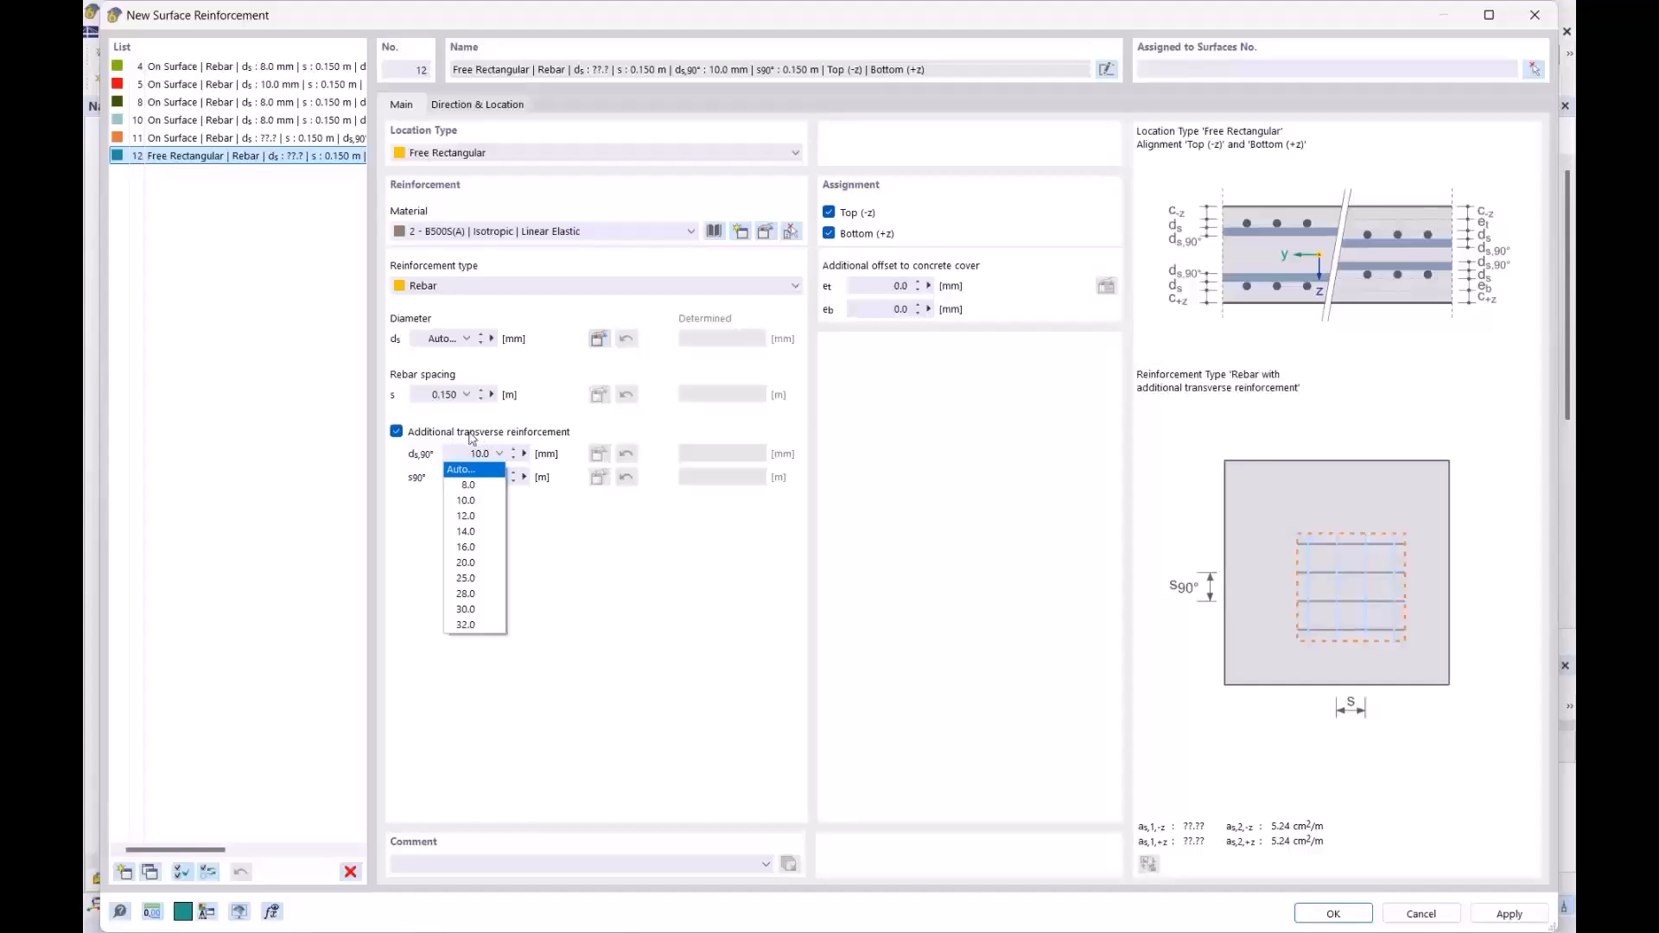
left_click(467, 471)
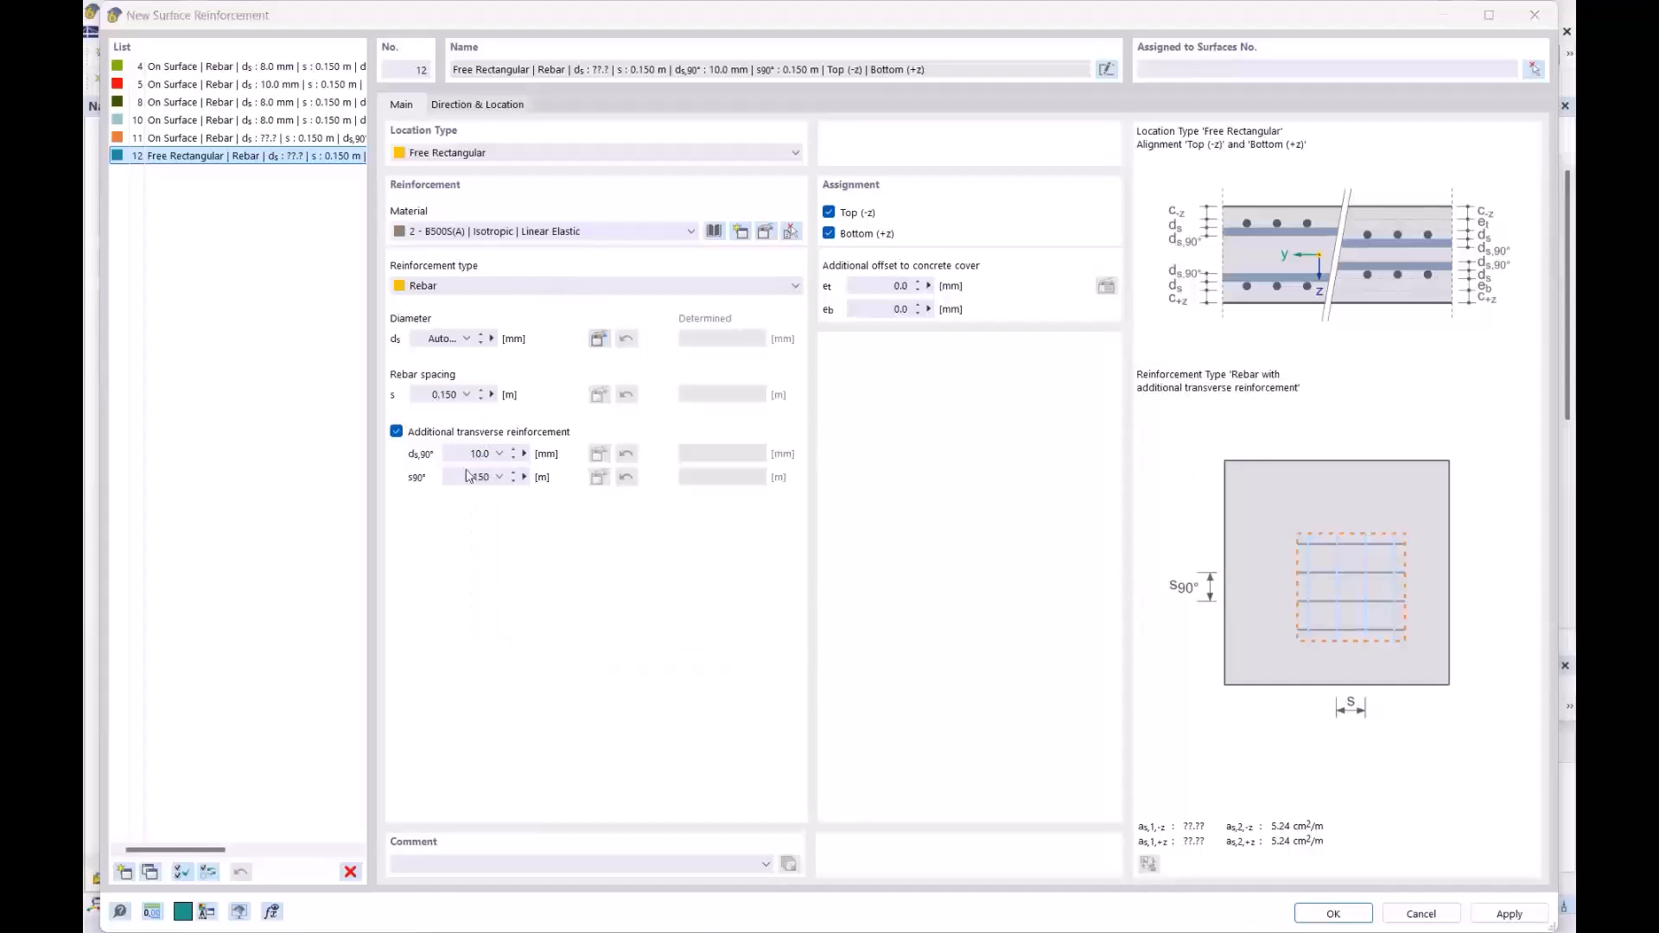
left_click(1037, 617)
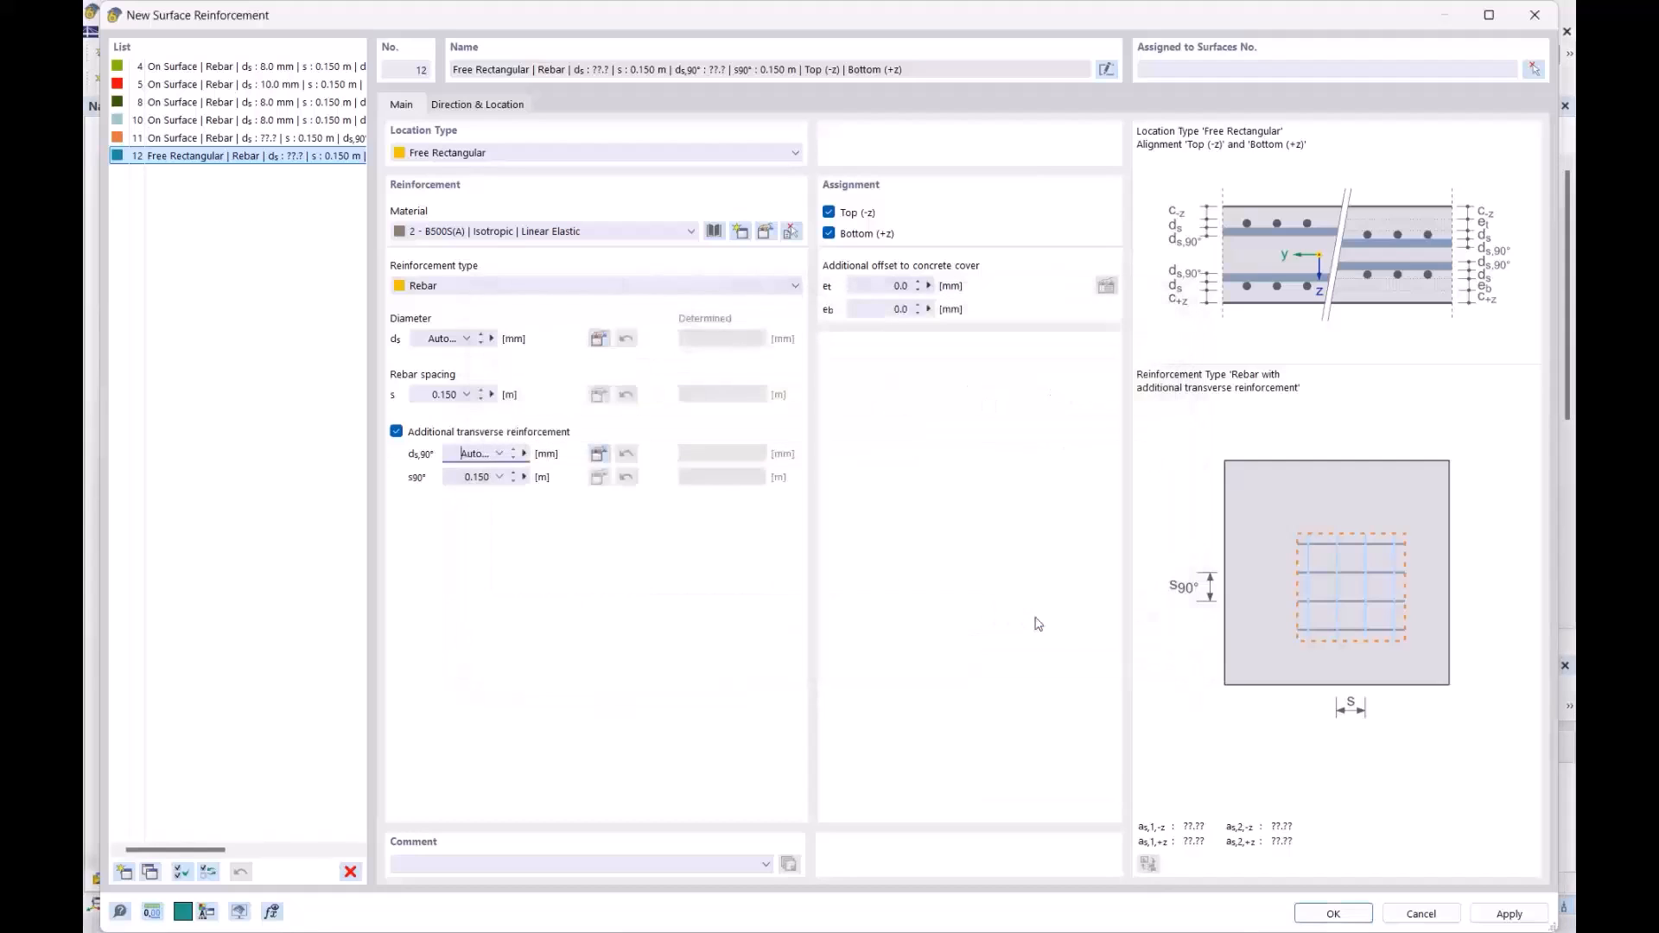
- Restrict the reinforcement to the top layer by unticking Bottom (+z)
left_click(475, 106)
left_click(407, 104)
left_click(829, 234)
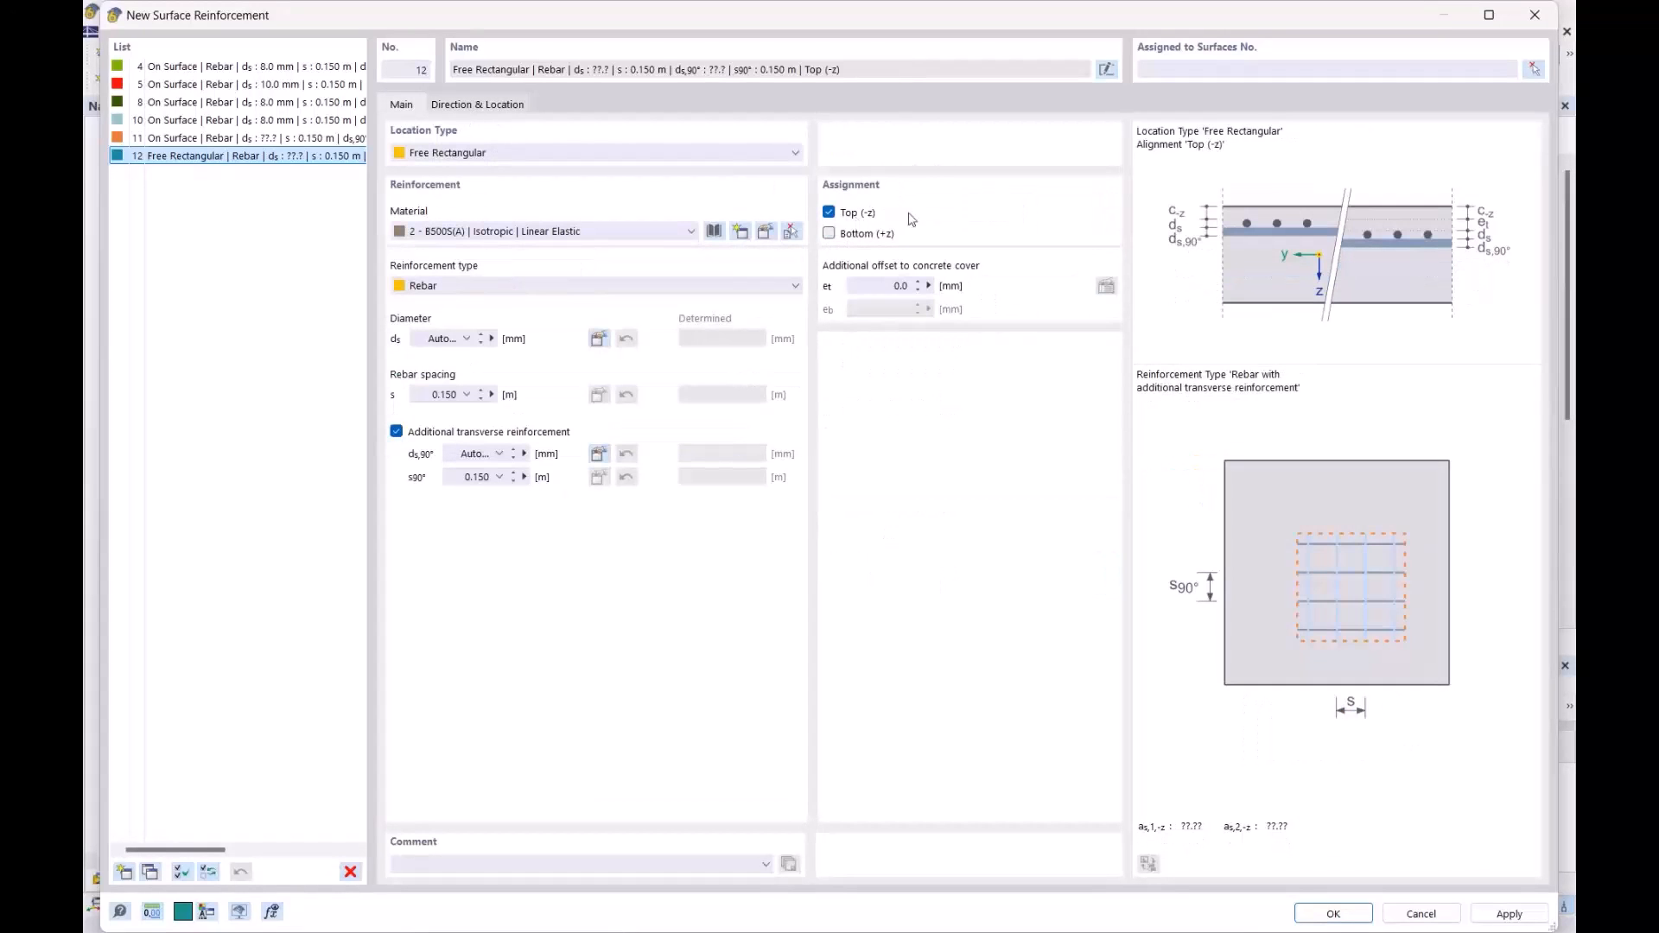
- Define the rectangle by centre and sides with a = 1 m and b = 1 m
left_click(450, 107)
left_click(884, 276)
left_click(886, 341)
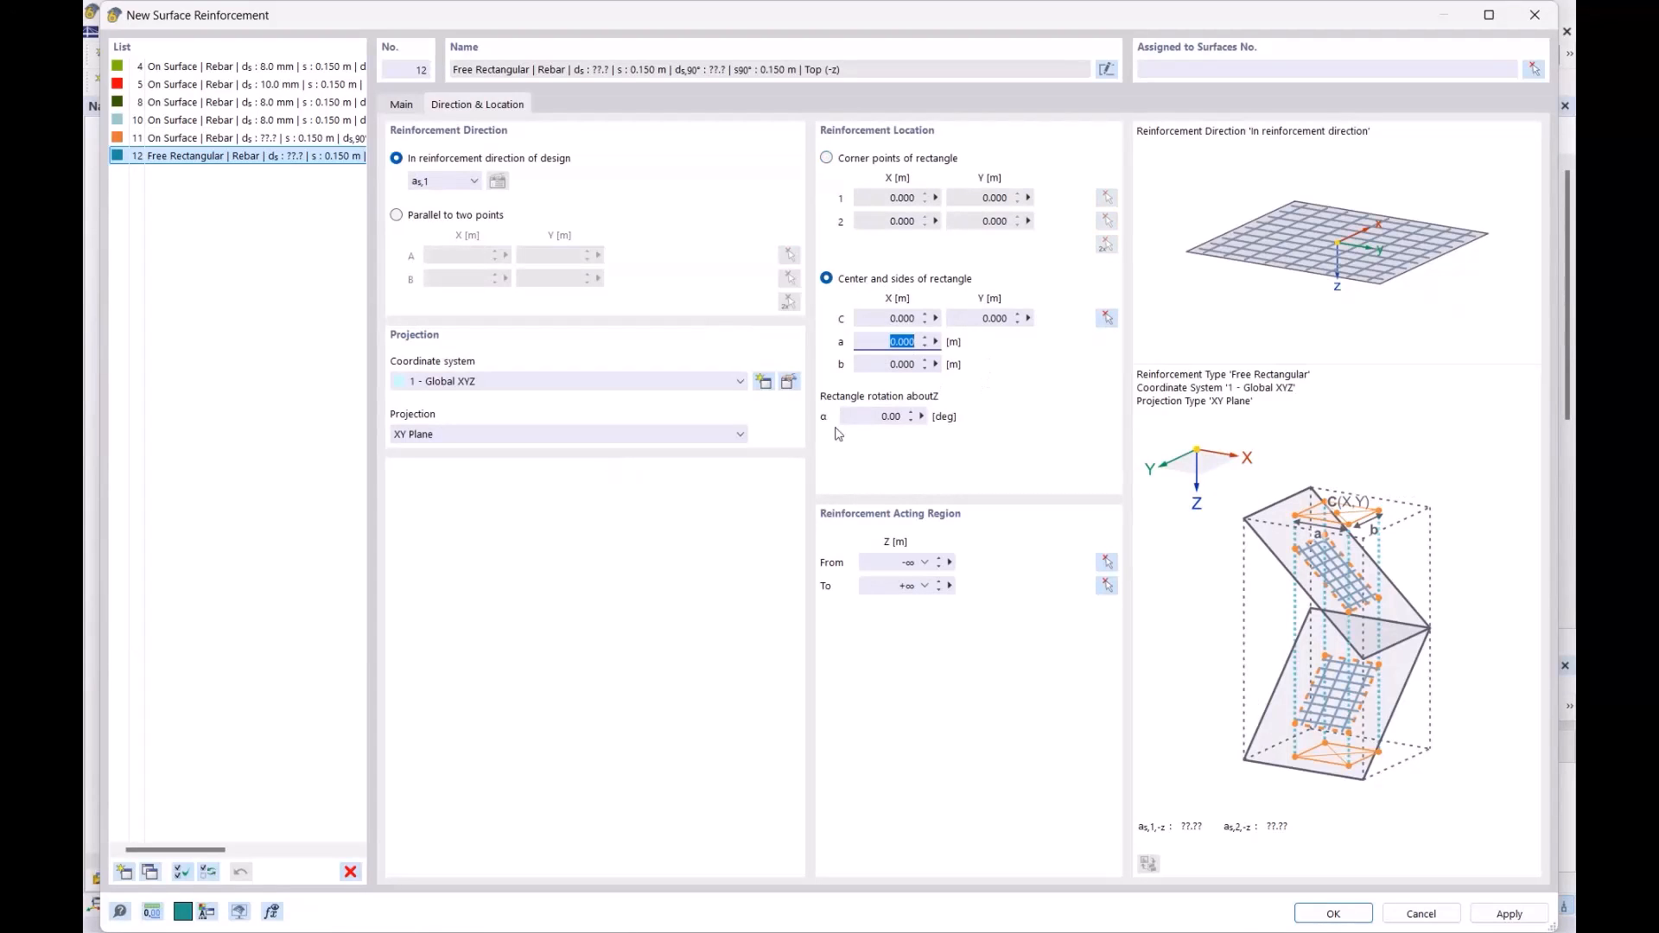
type("1")
key("Tab")
type("1")
key("Return")
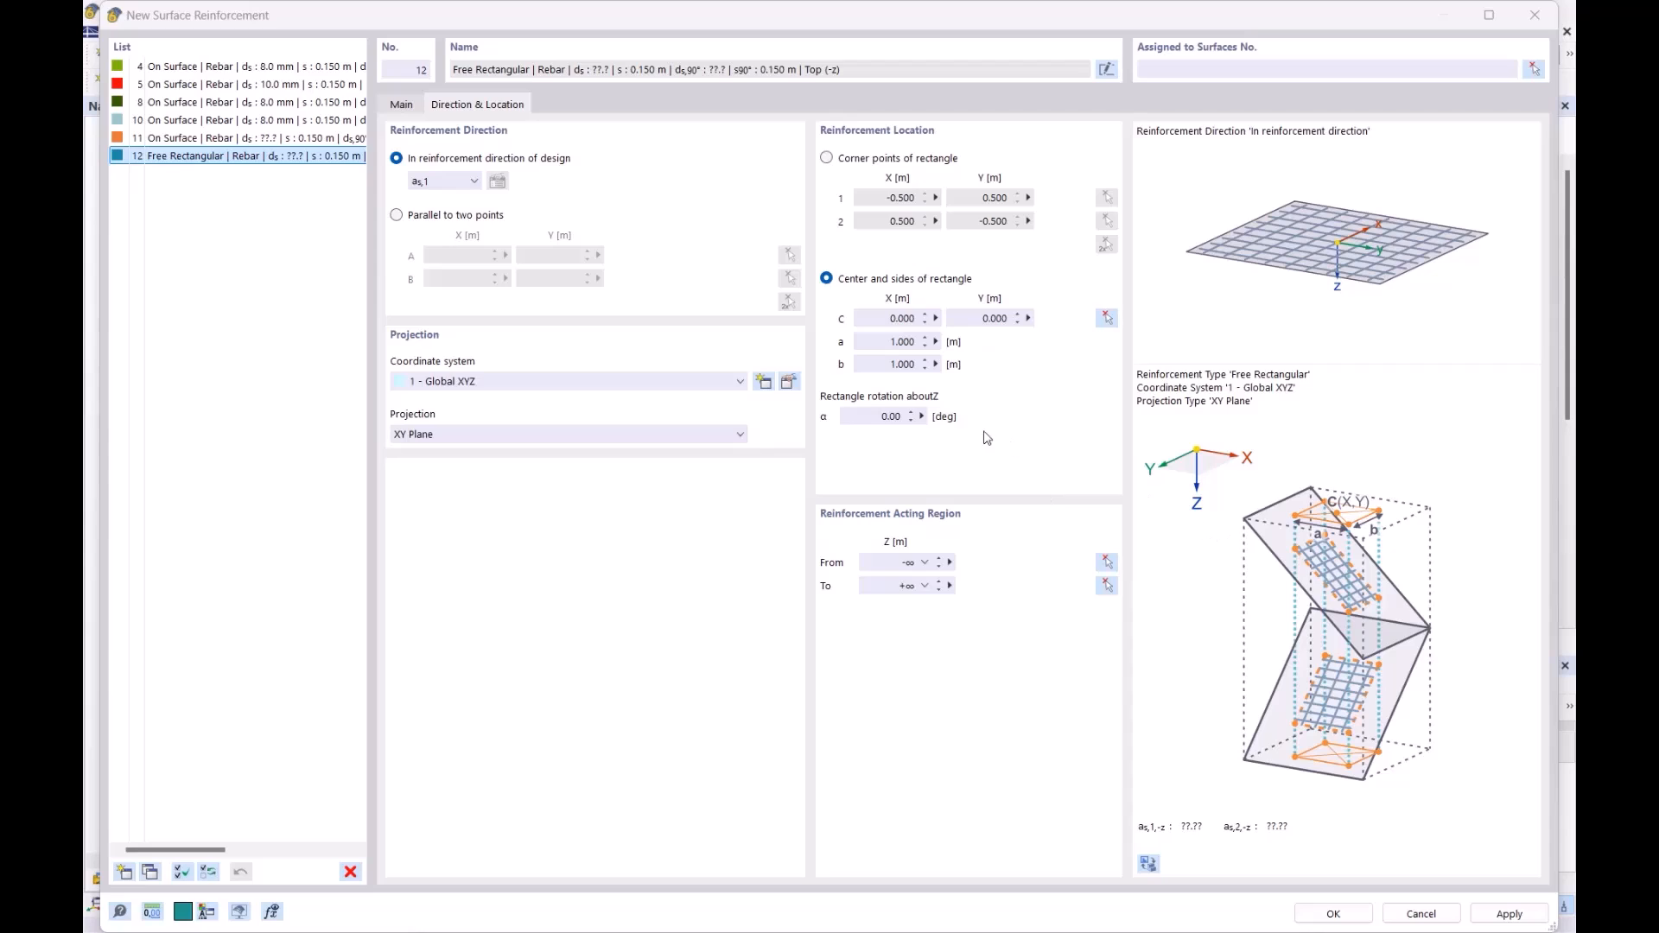
- Place the rectangle centre on the column node at X 17.5, Y 7.5 and create the zone
left_click(1104, 317)
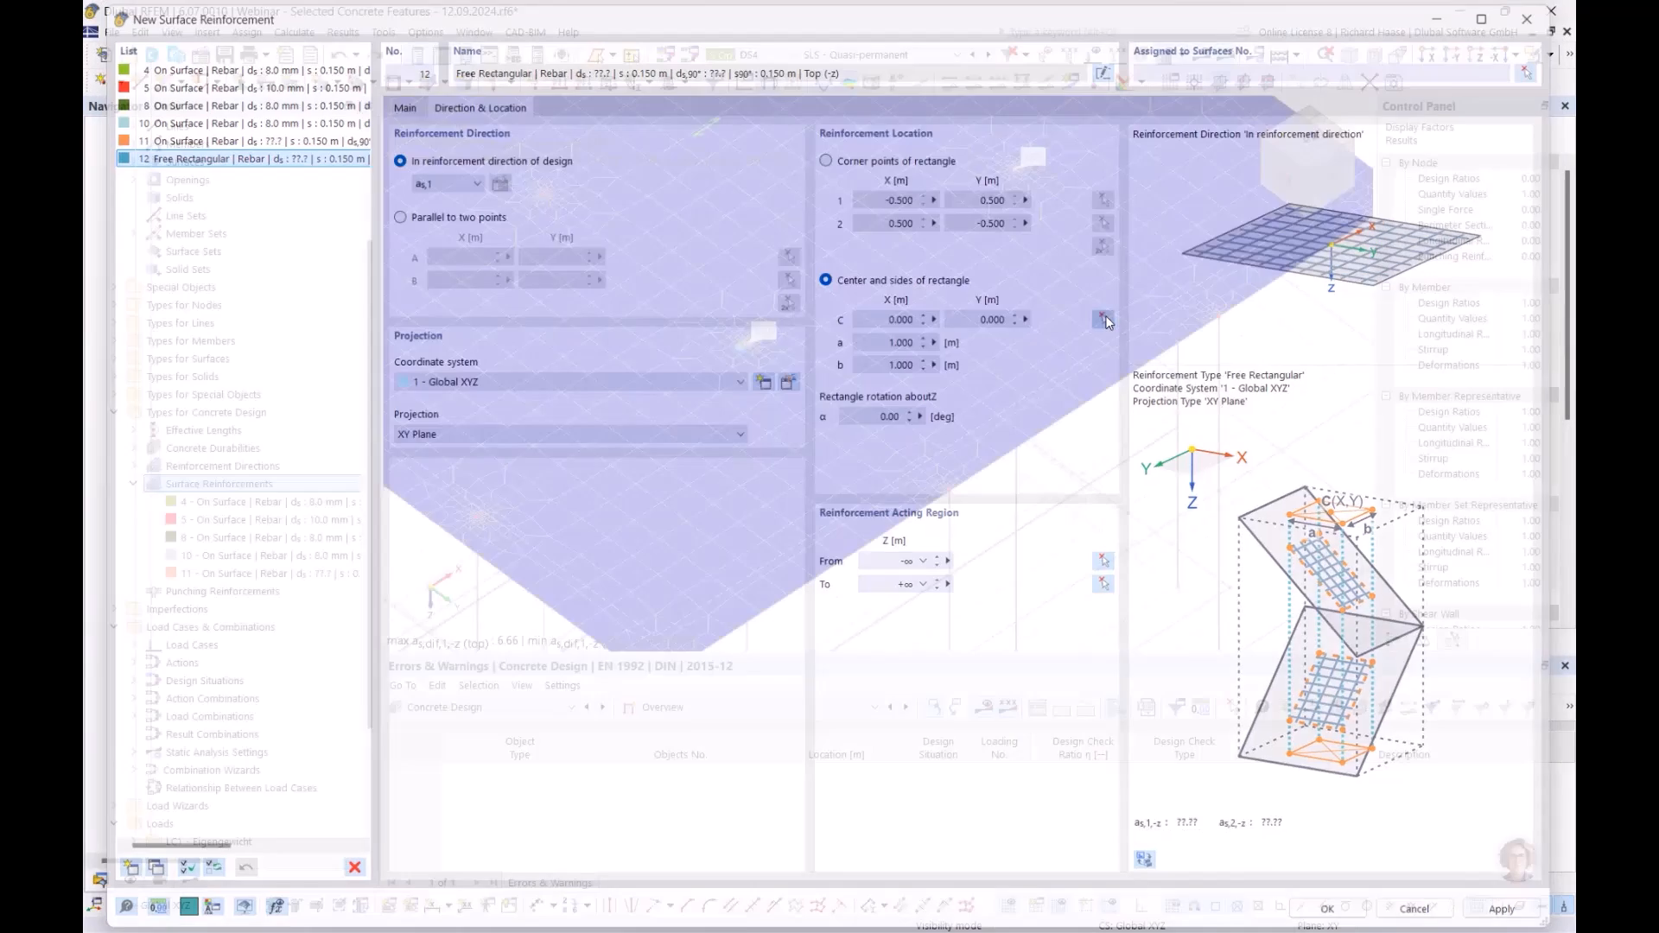
scroll(731, 338, "up", 5)
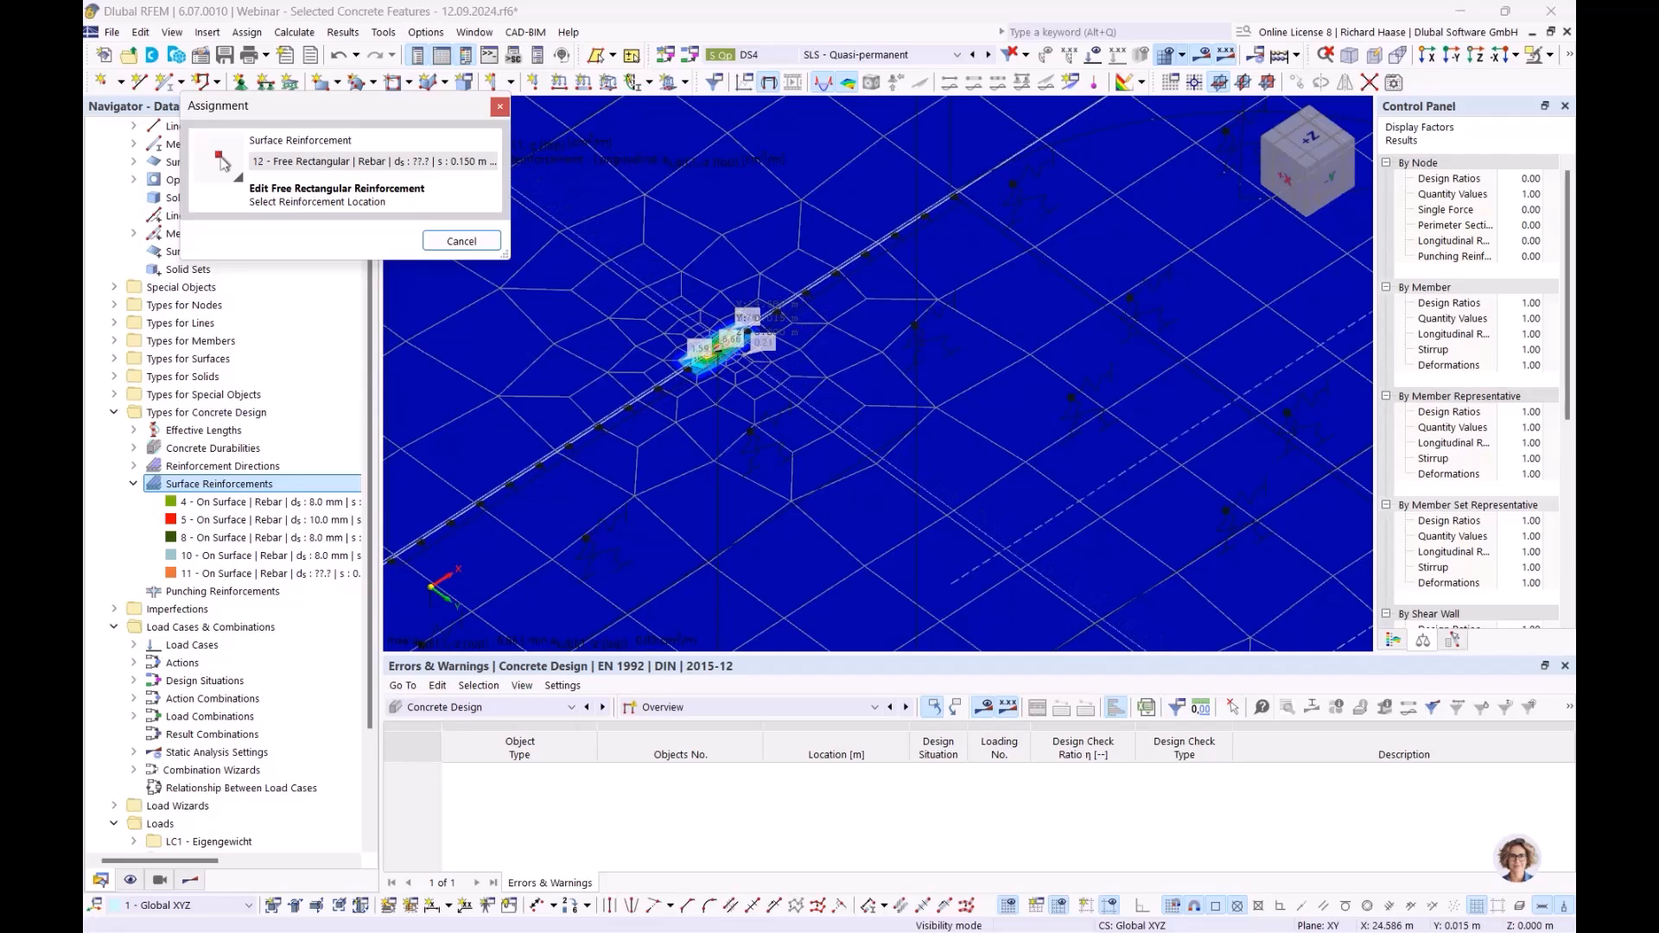
left_click(731, 342)
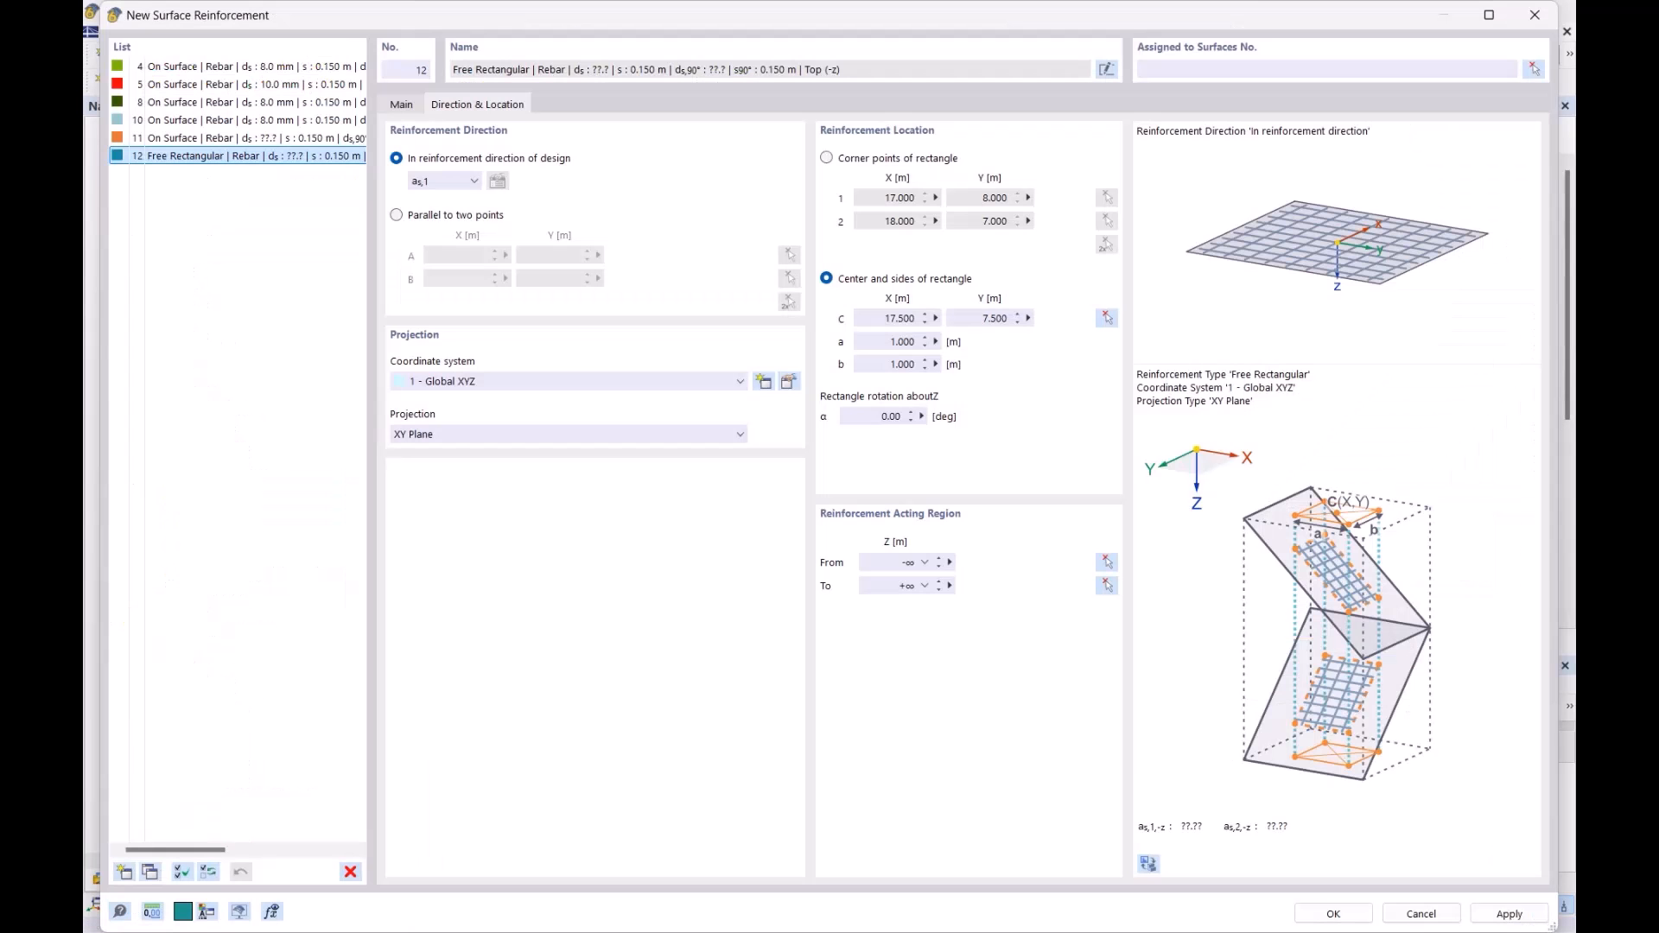
left_click(1335, 914)
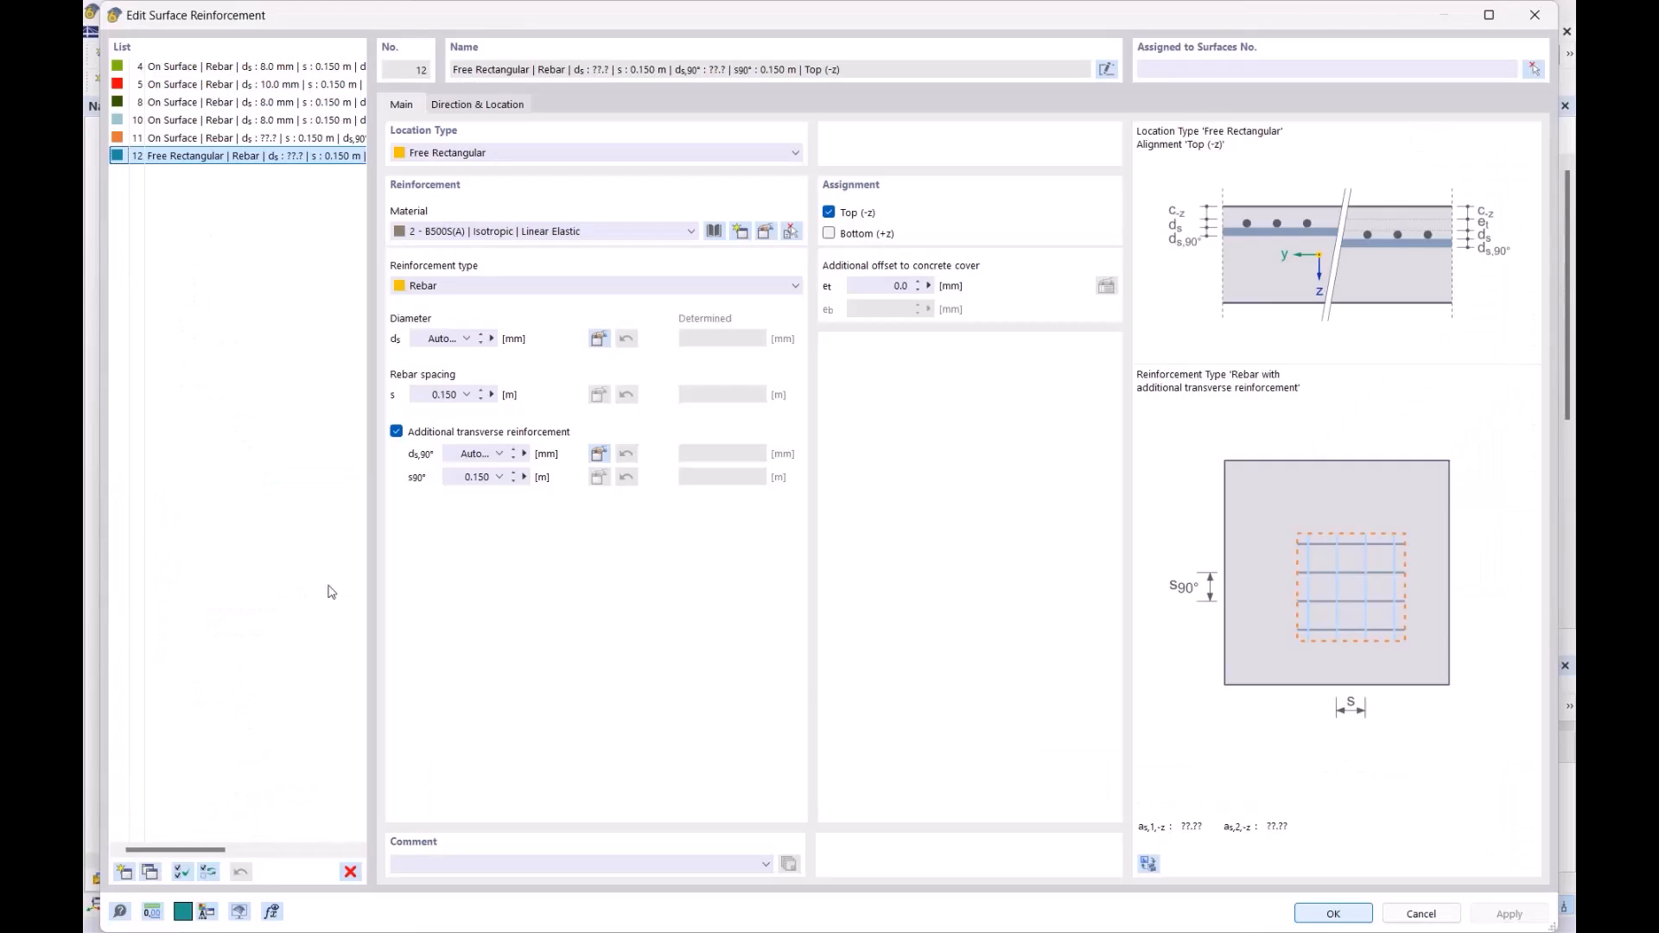
- Assign reinforcement 12 to surface 18 and accept deletion of the concrete design results
double_click(259, 591)
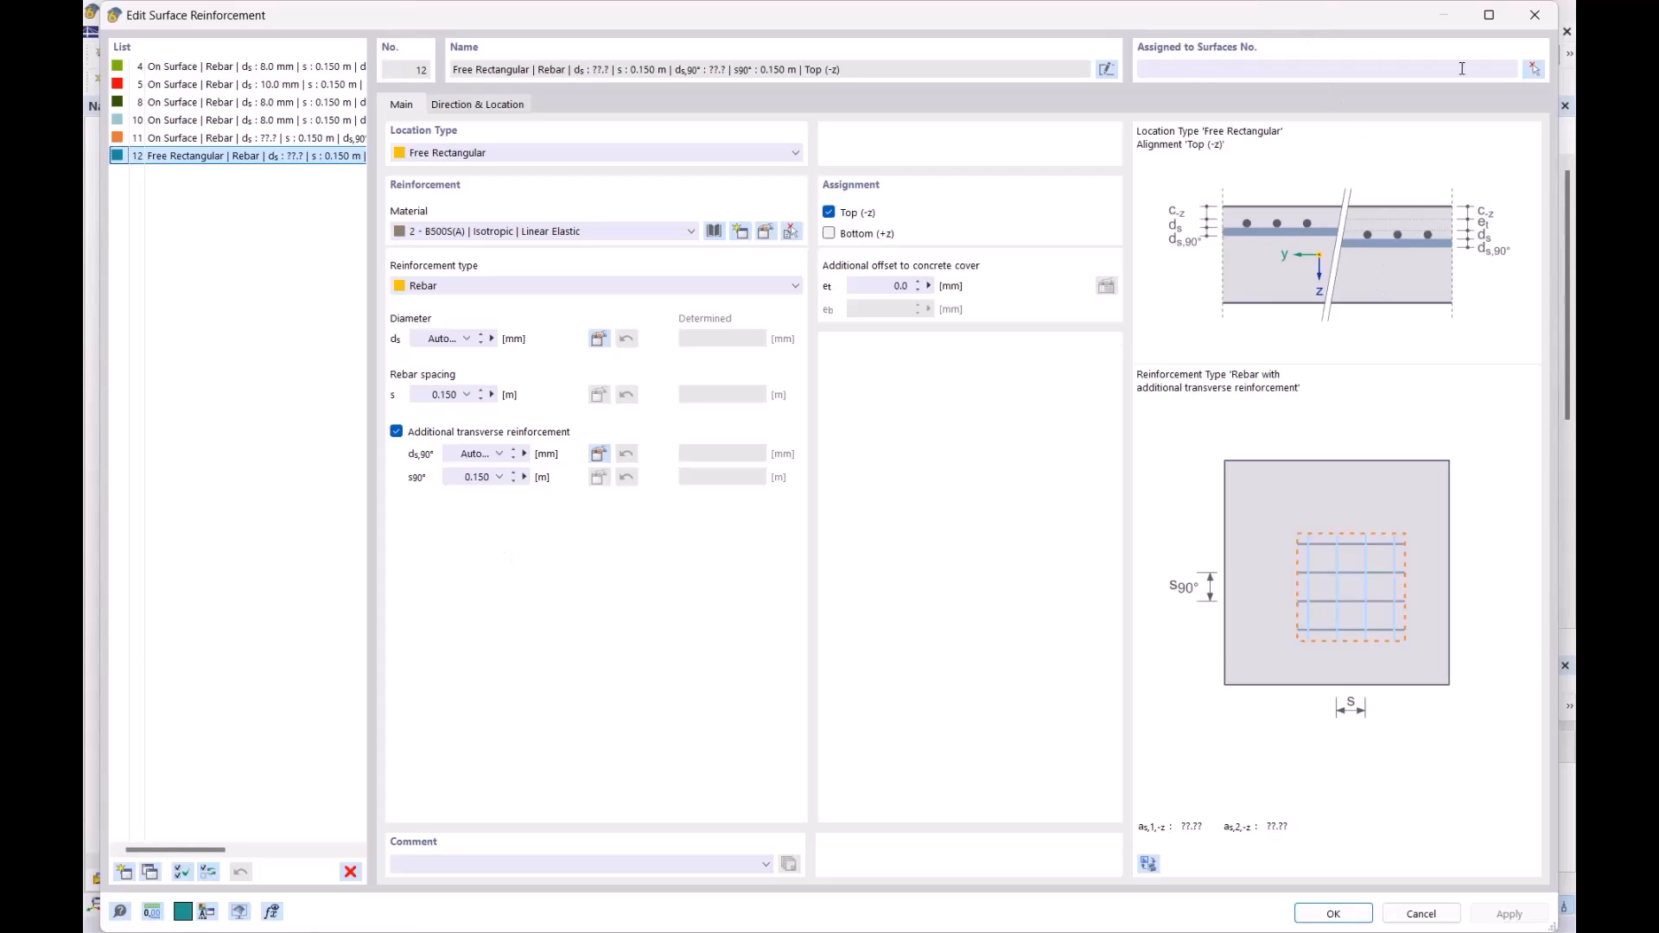
left_click(1534, 69)
left_click(843, 412)
left_click(374, 302)
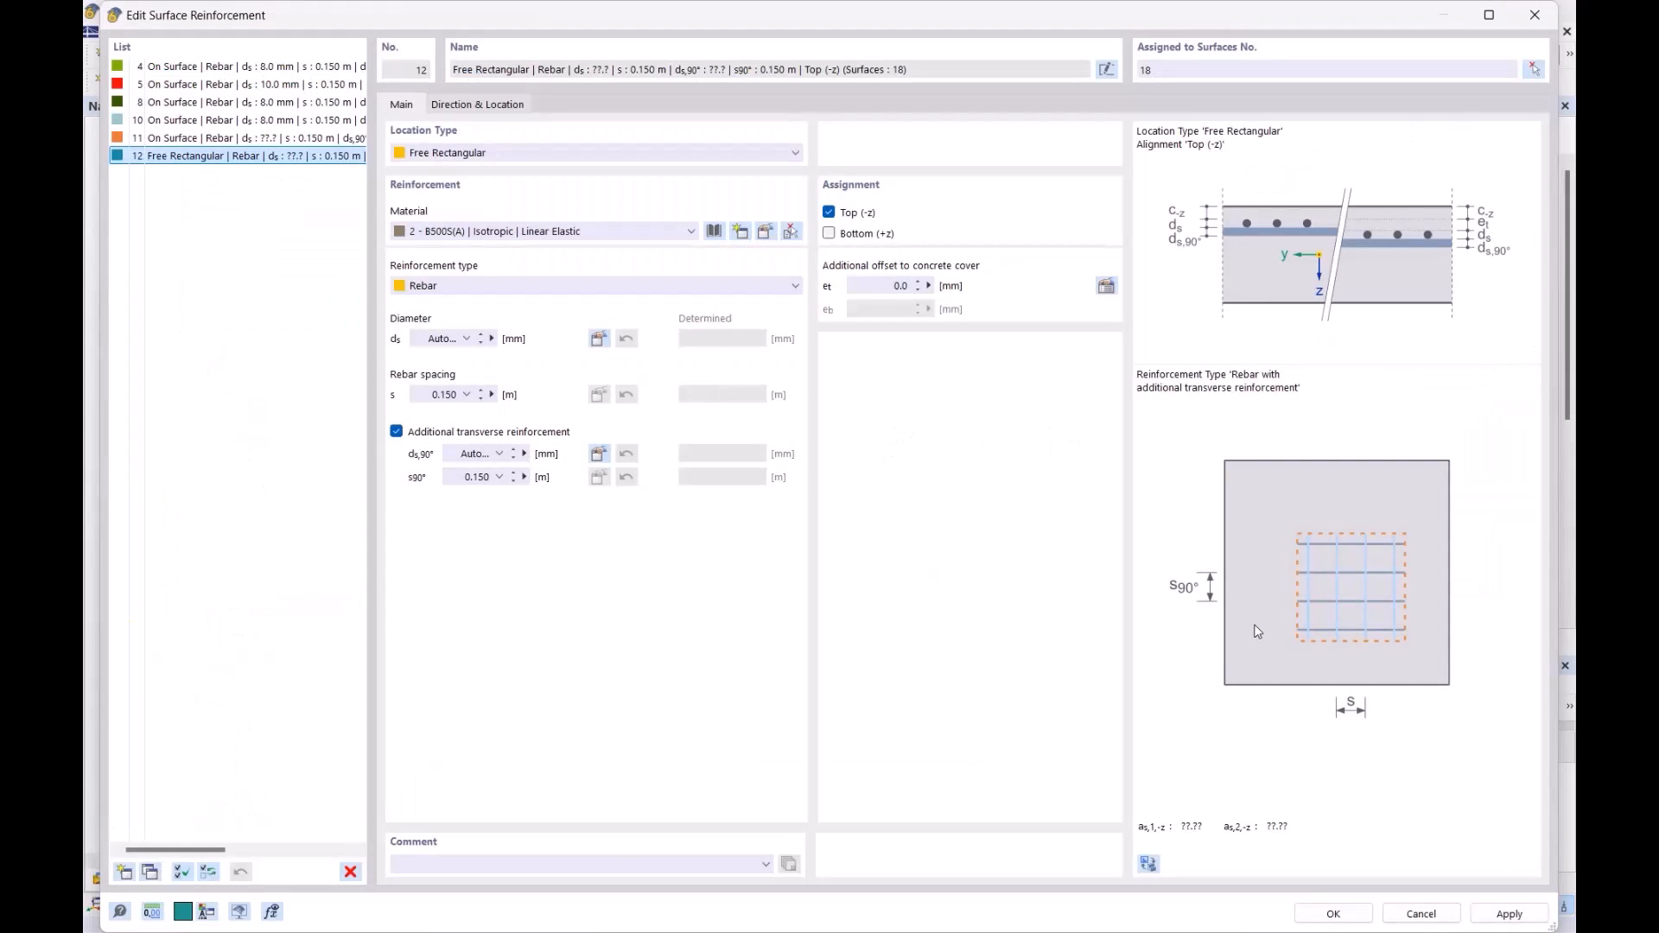
left_click(1333, 913)
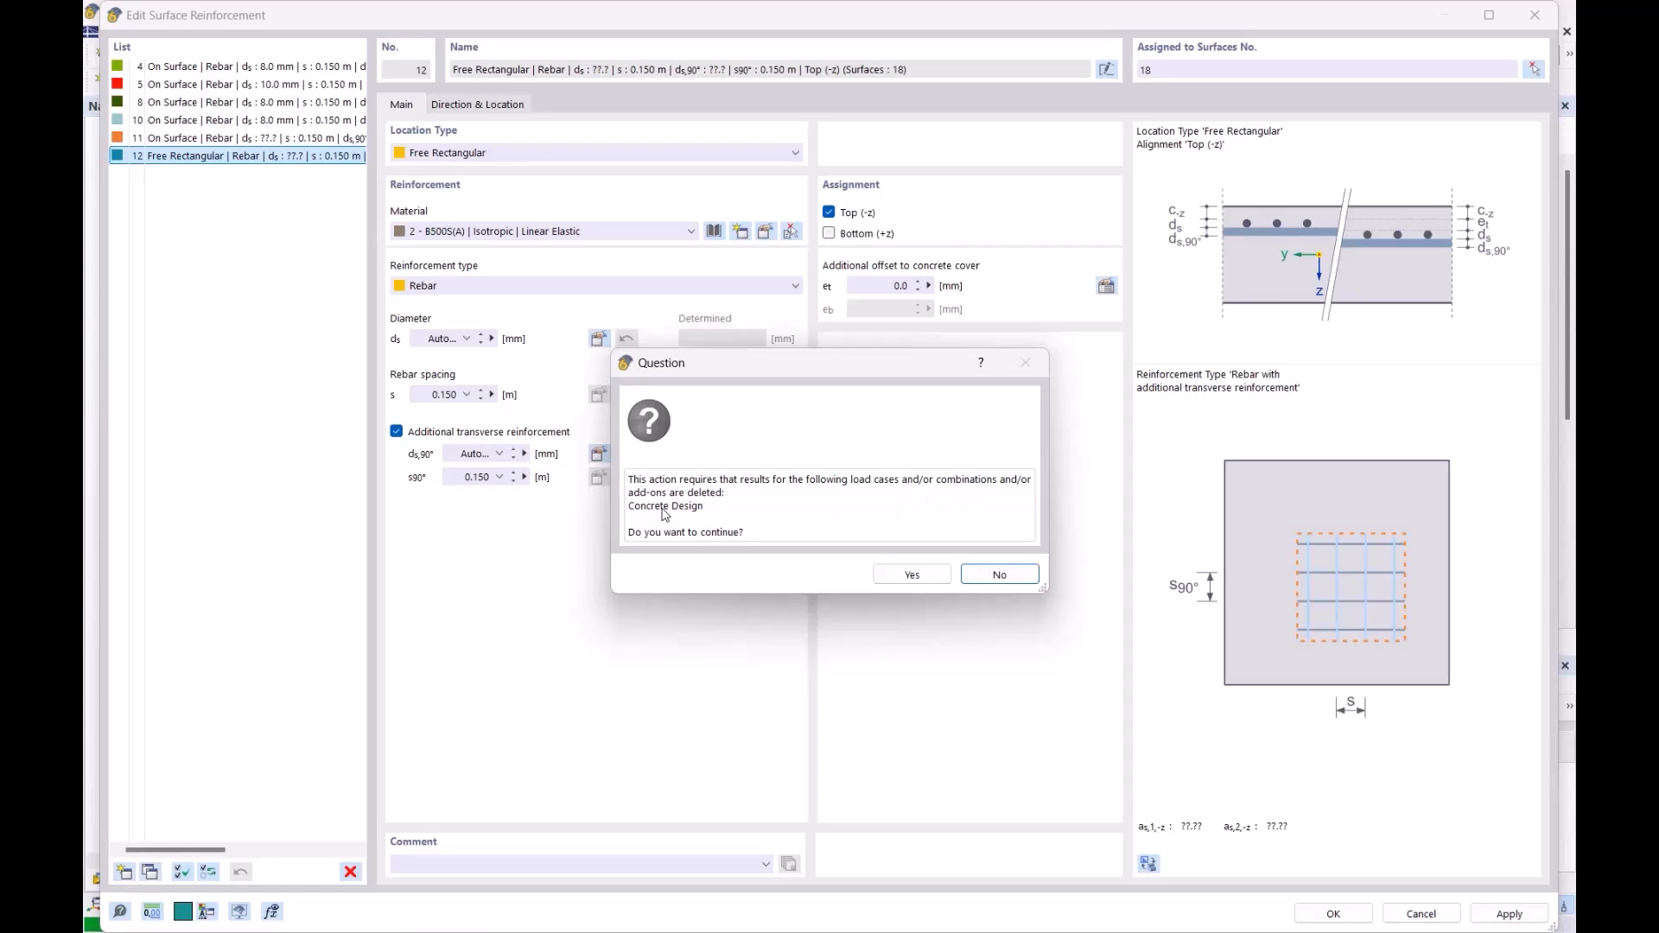
left_click(915, 579)
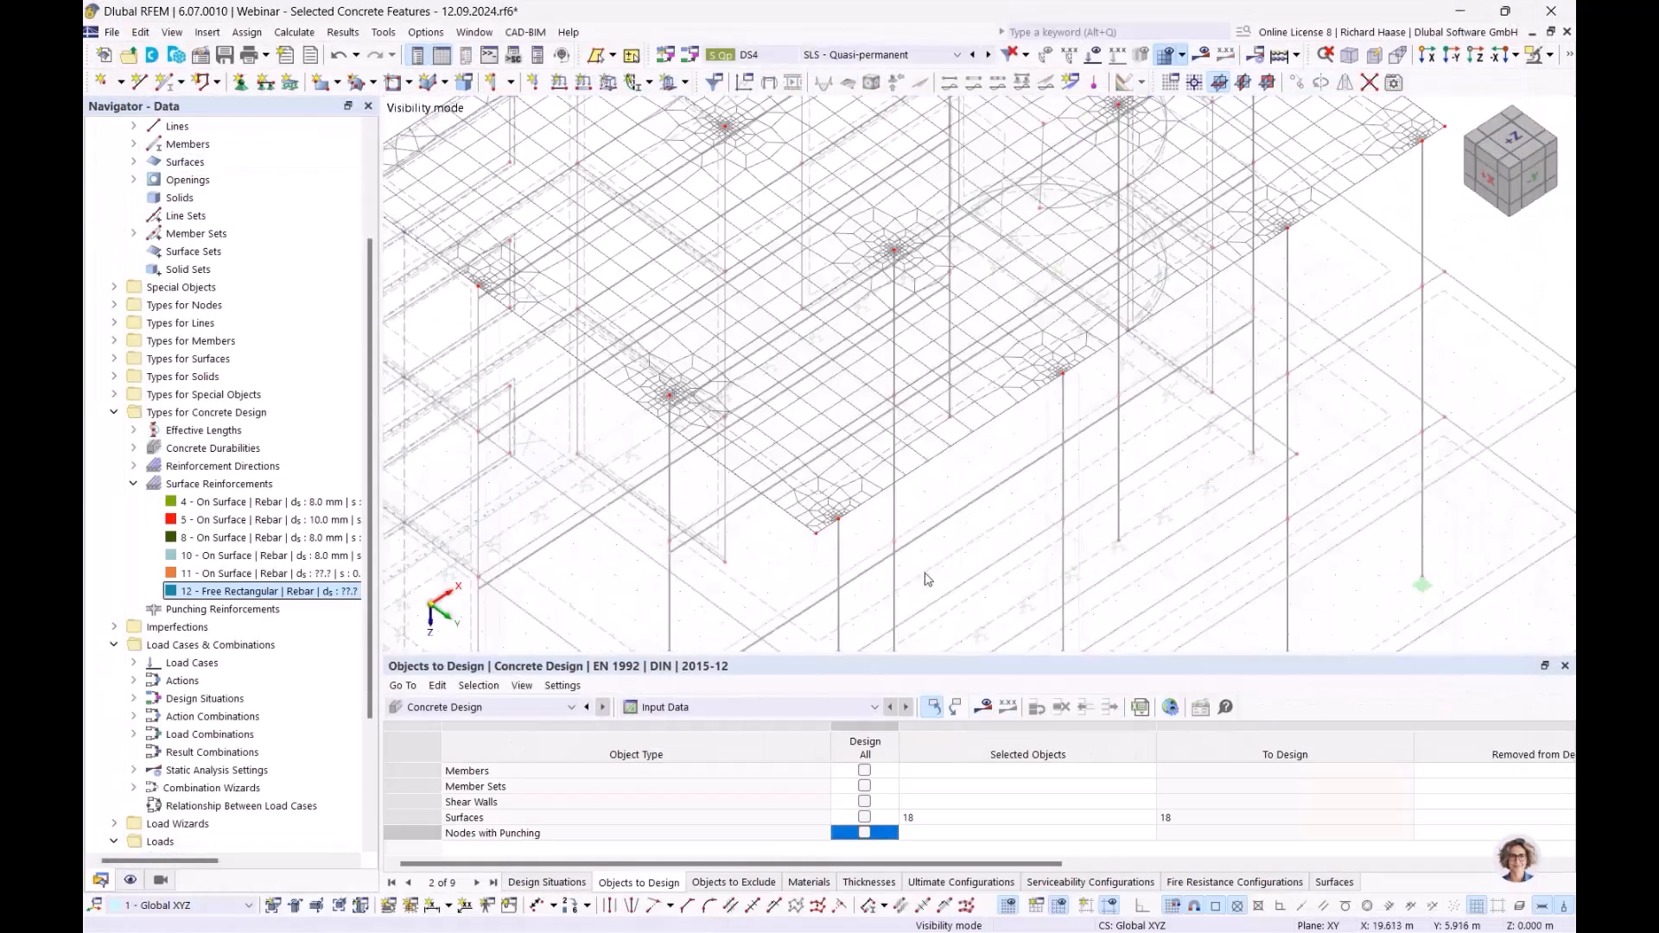
- Pan and zoom the 3D view across the slab and building
scroll(1188, 370, "down", 4)
middle_click_drag(1107, 392, 915, 443)
scroll(903, 389, "up", 5)
middle_click_drag(974, 305, 924, 360)
scroll(945, 428, "down", 2)
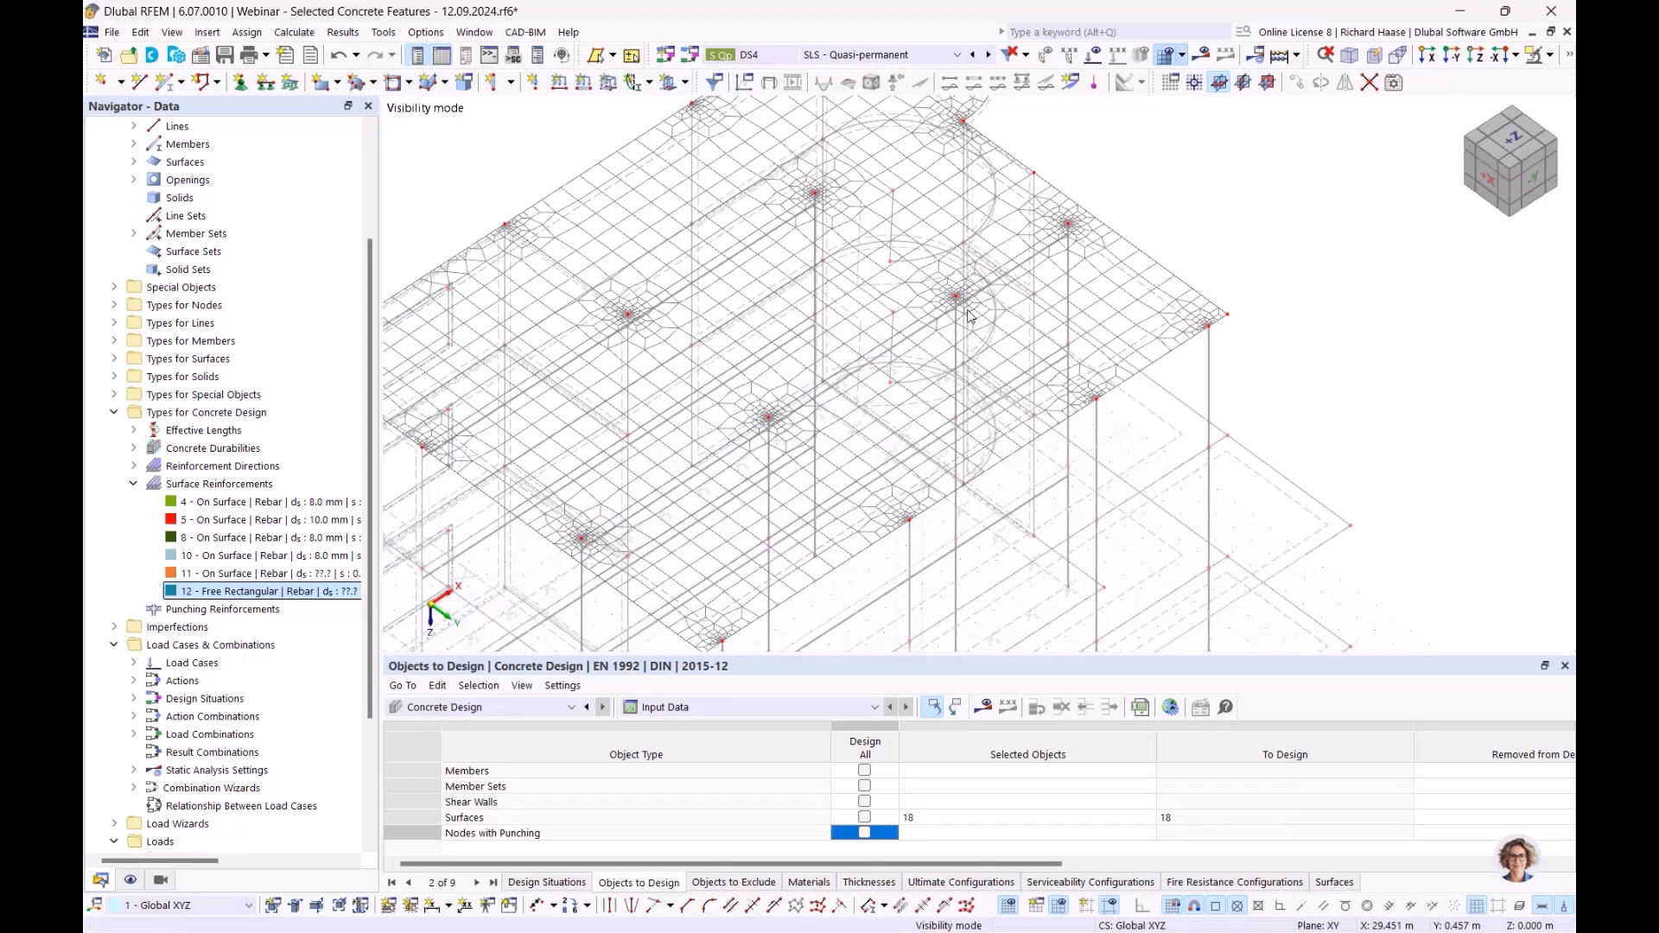
scroll(894, 236, "down", 2)
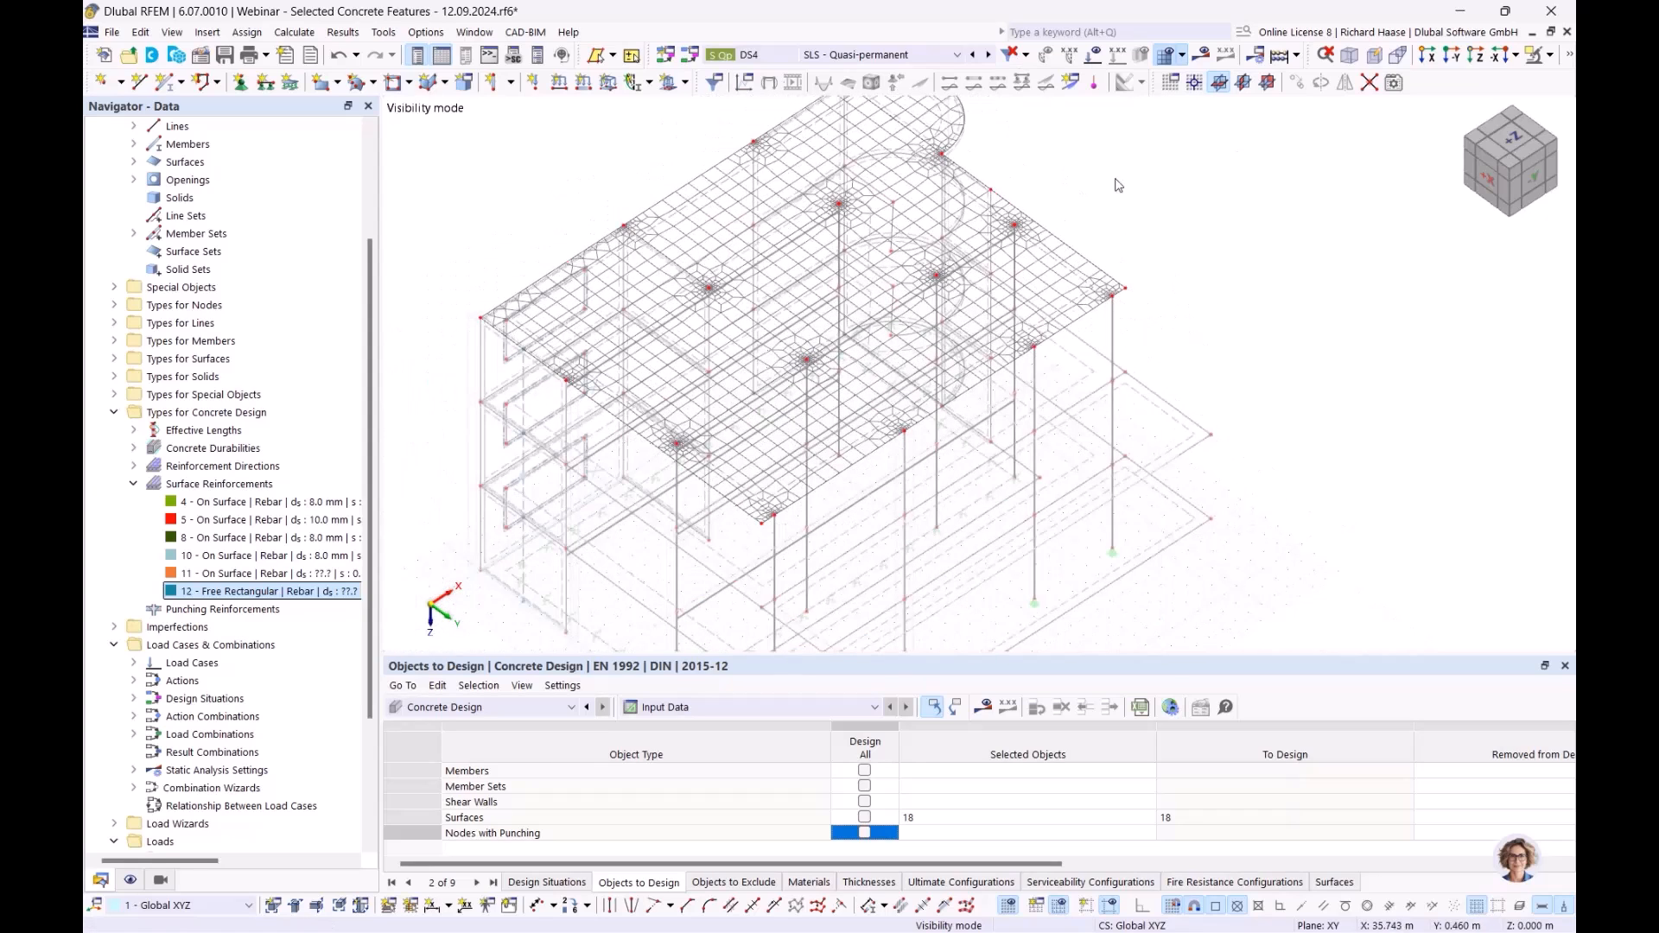
middle_click_drag(1120, 184, 1087, 217)
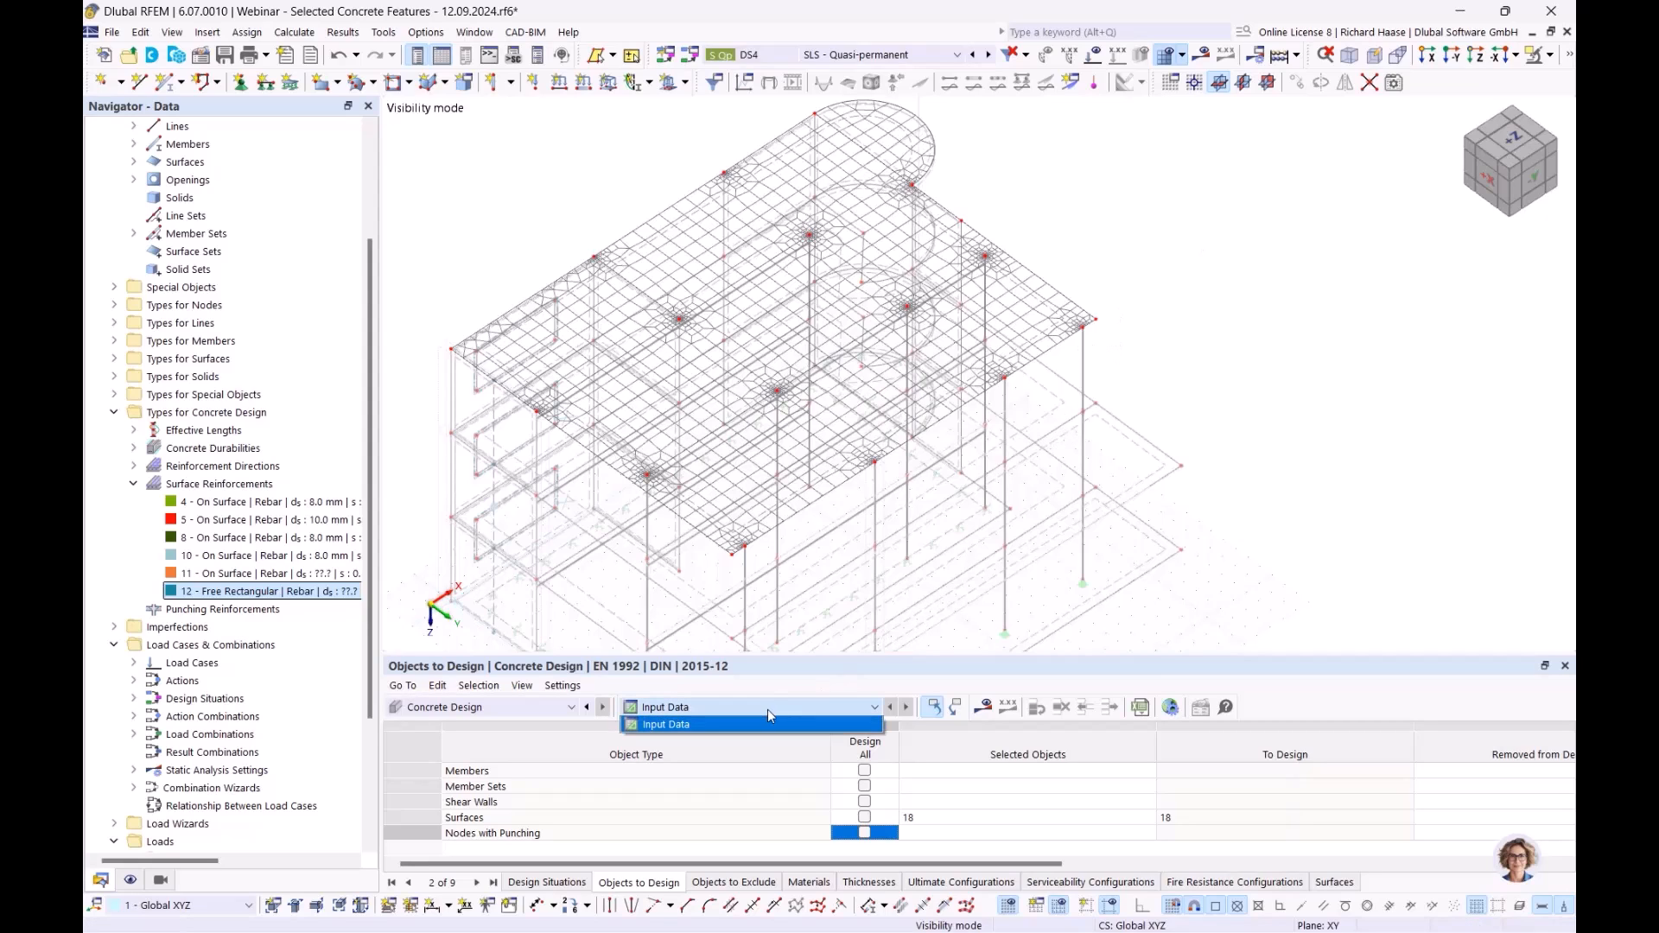
- Delete reinforcement 12 from the Navigator and confirm the removal
left_click(294, 590)
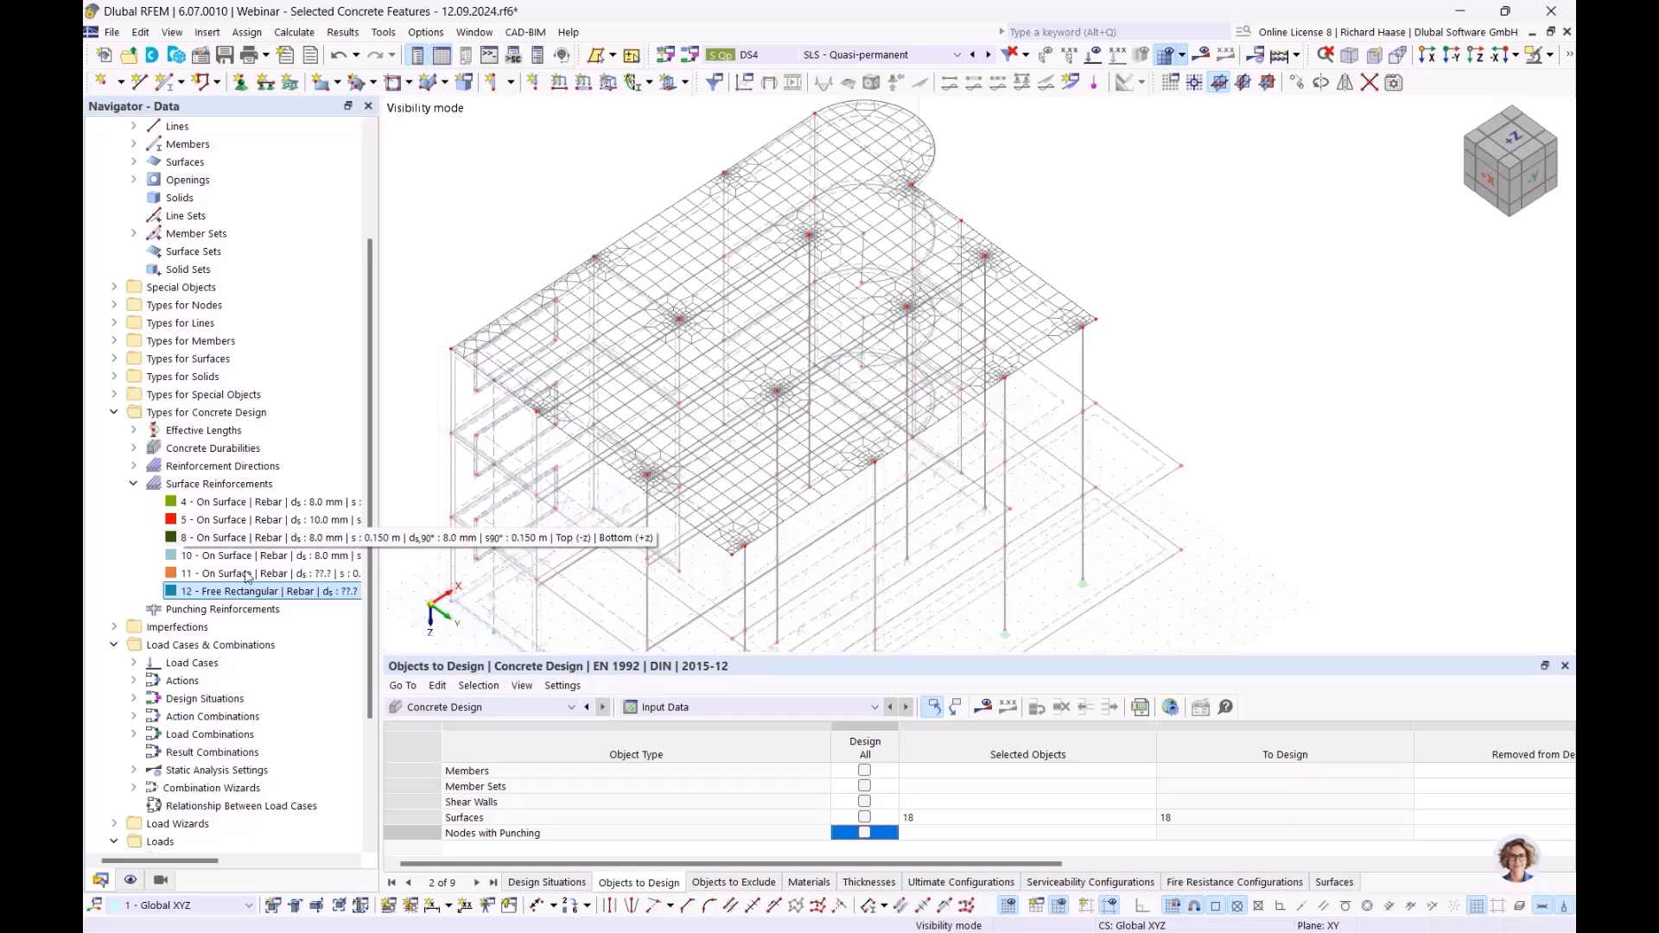
right_click(242, 595)
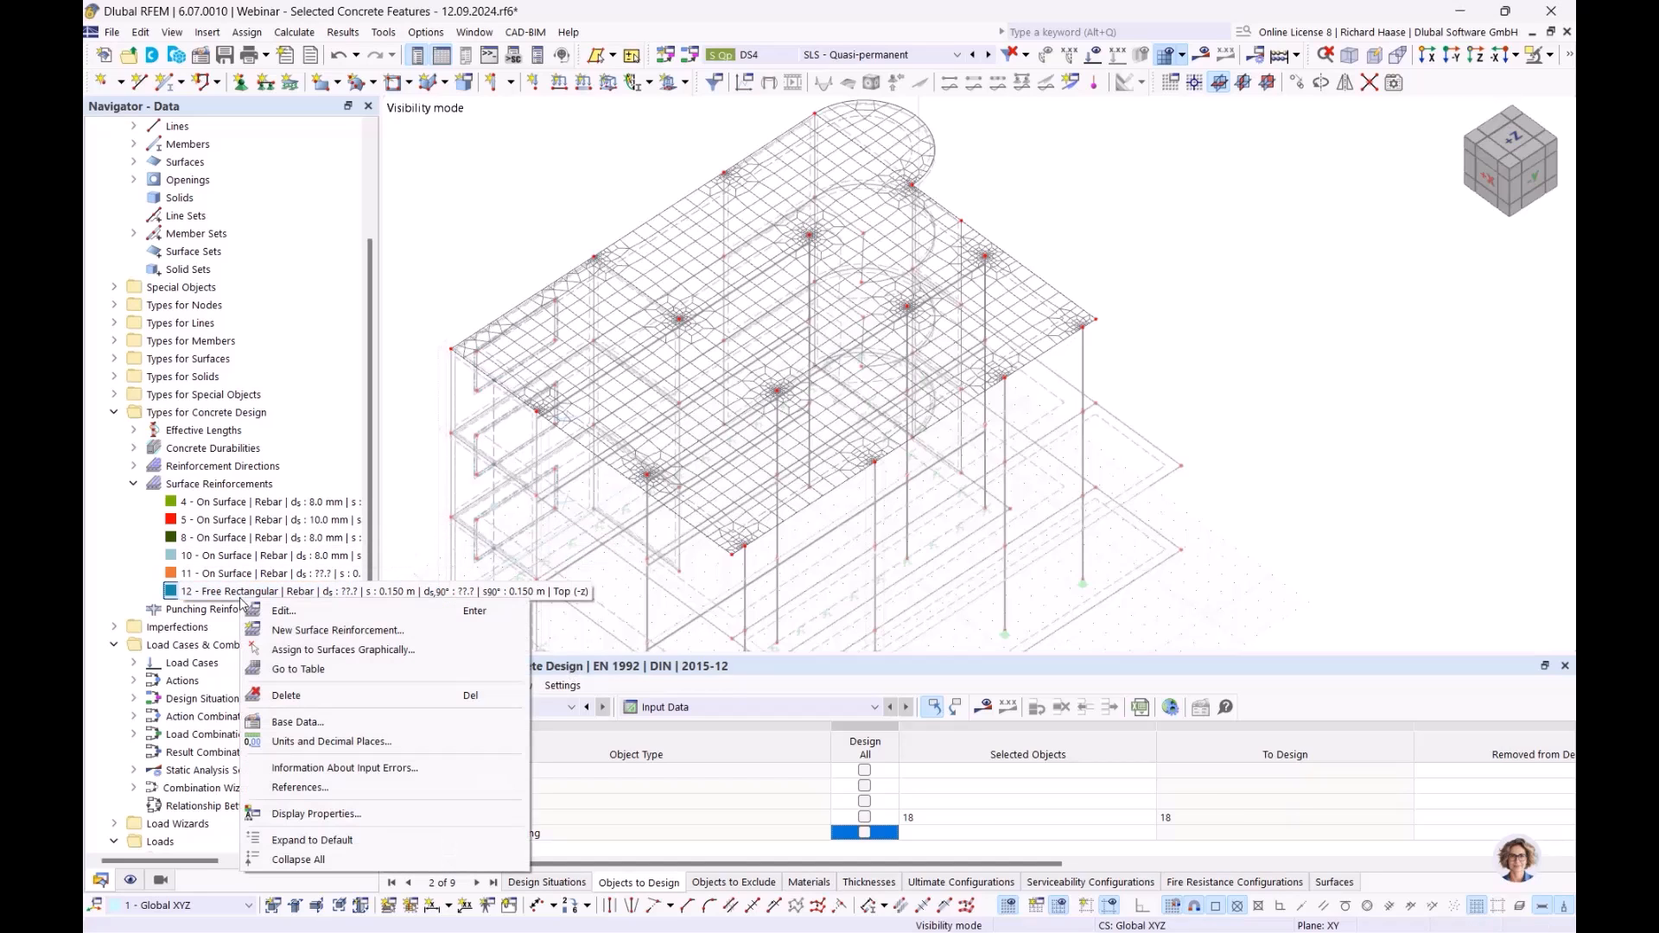
left_click(303, 698)
left_click(844, 531)
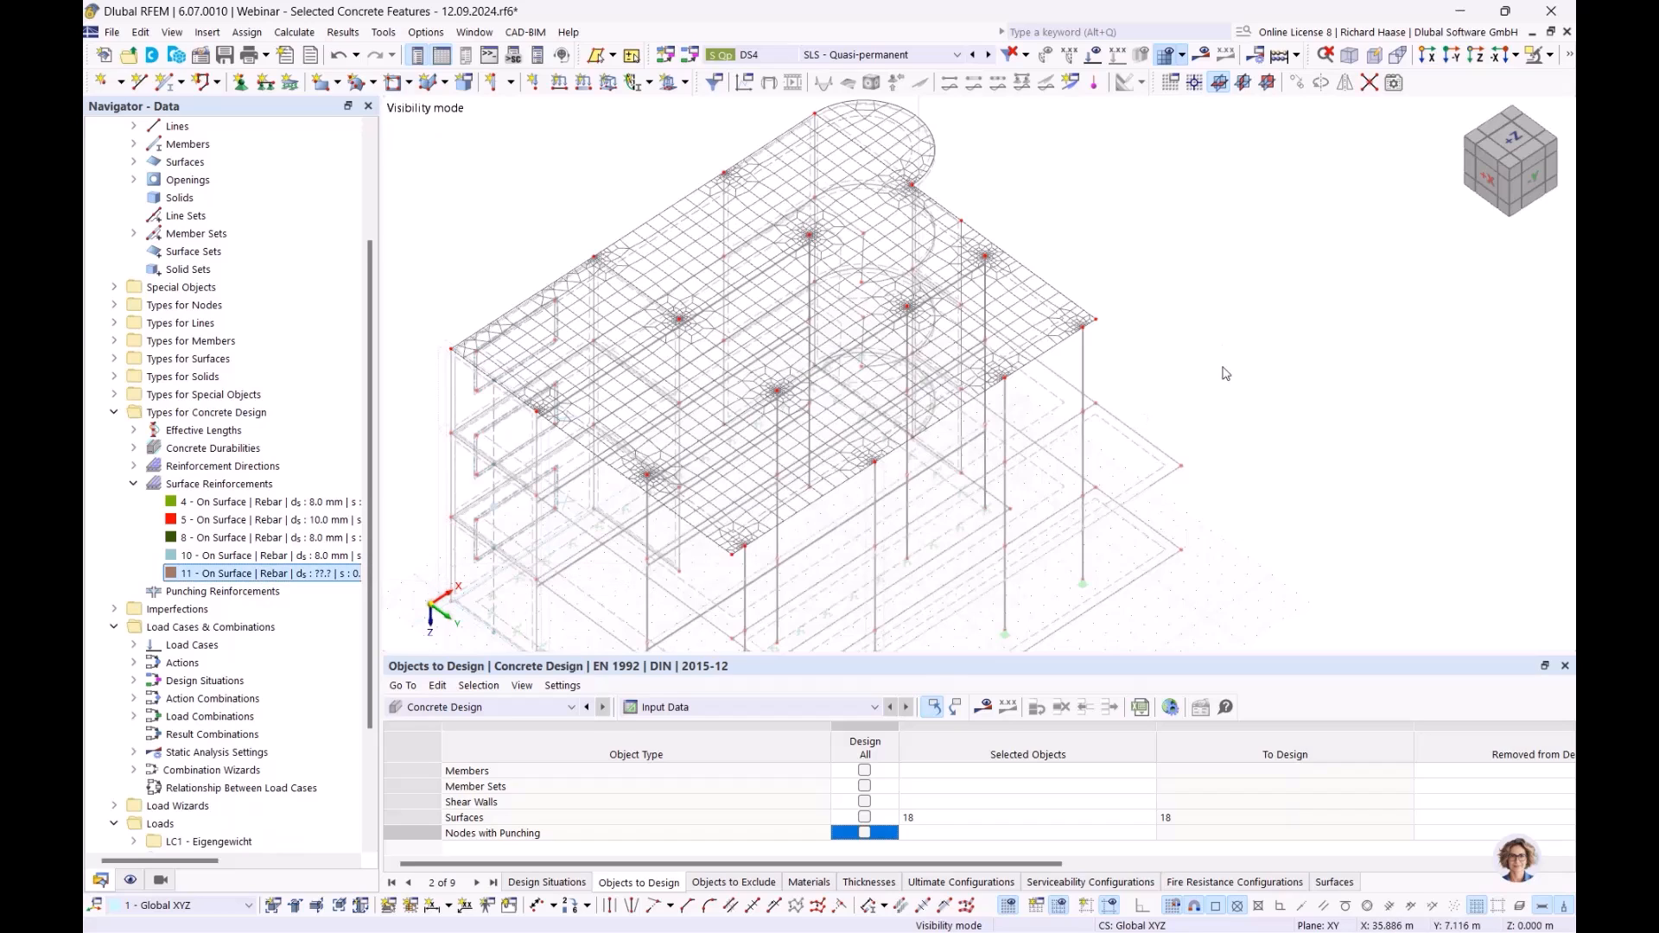
left_click(680, 710)
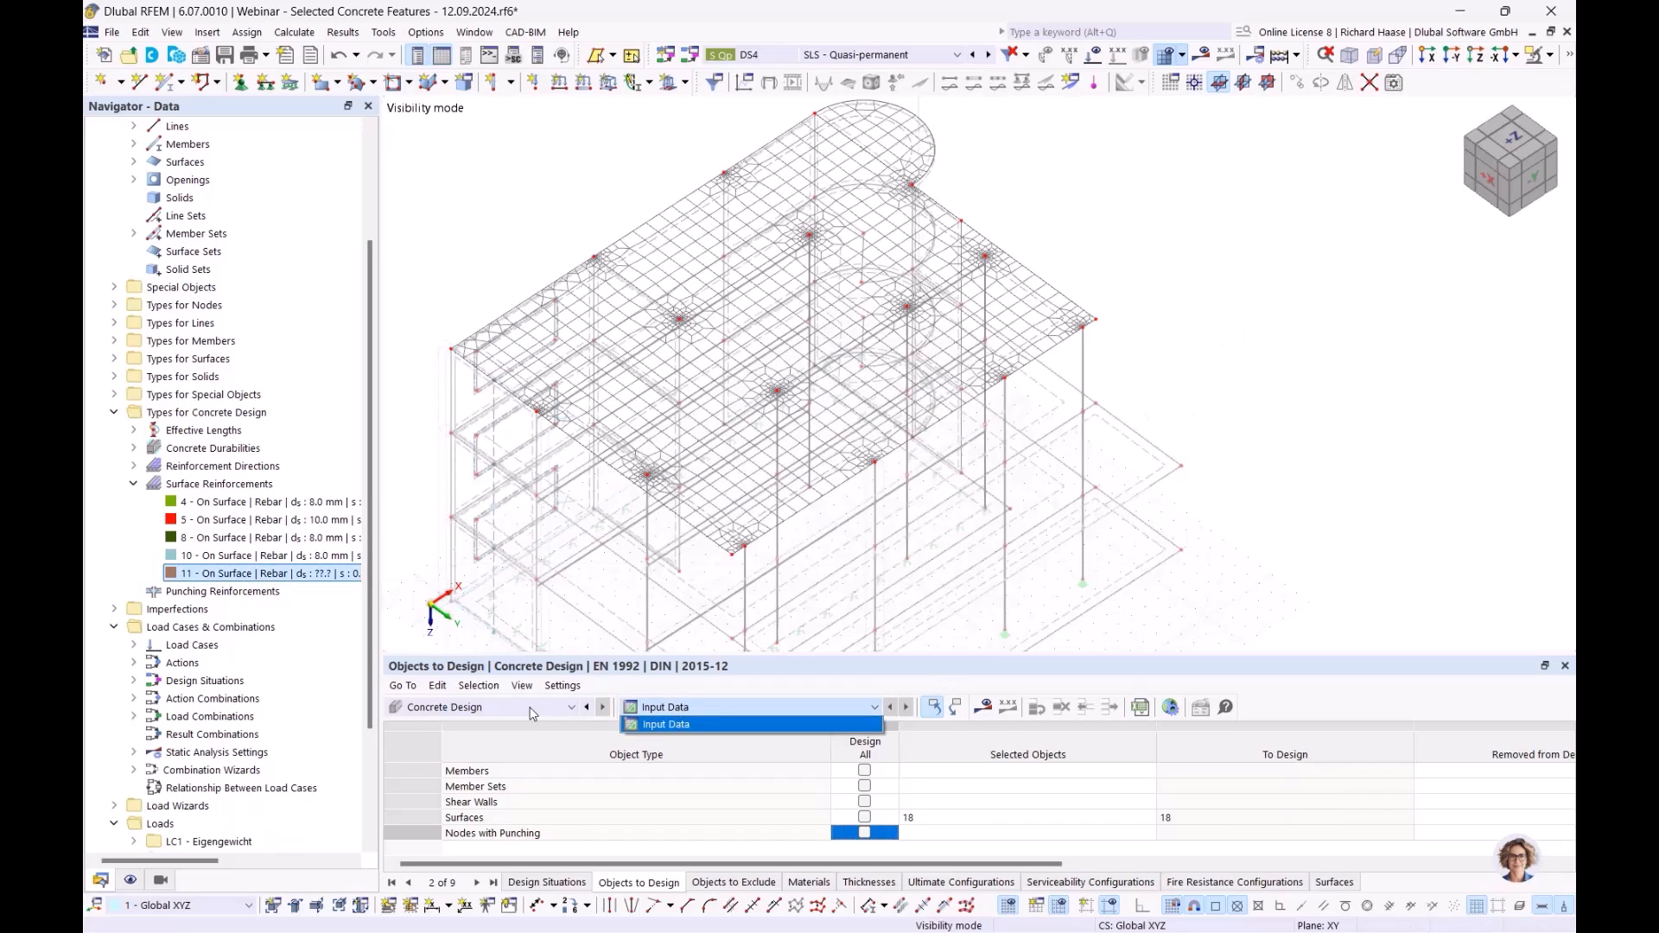
- Untick 'Delete add-on results by changing input data' in Concrete Design Global Settings
left_click(733, 711)
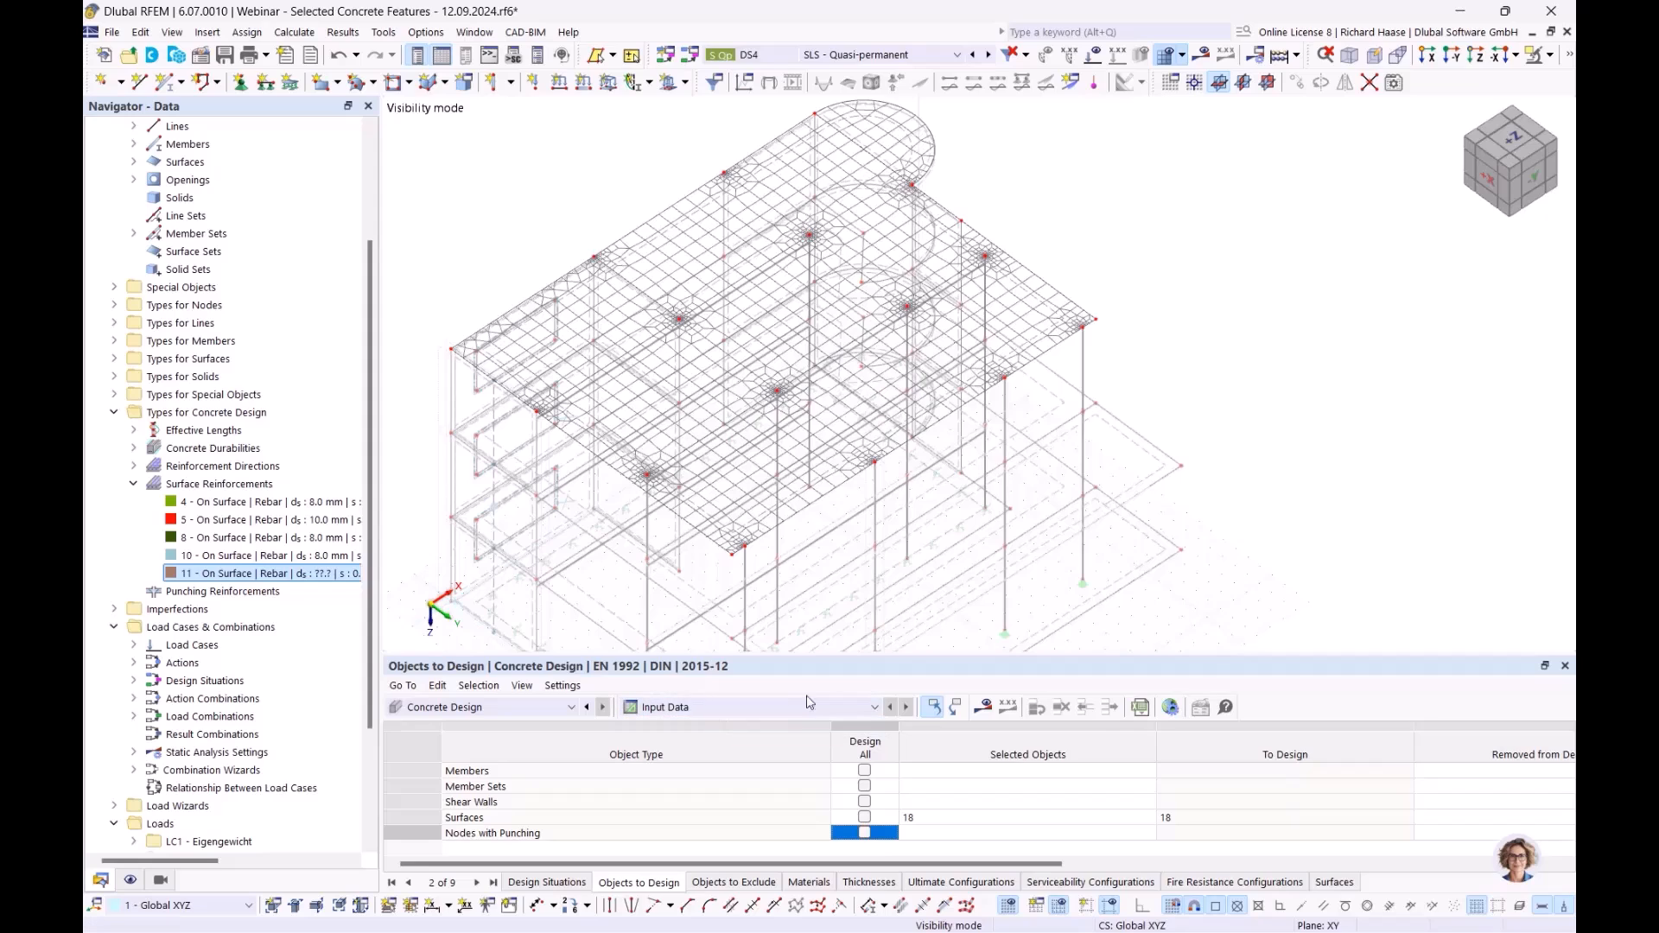
left_click(1172, 709)
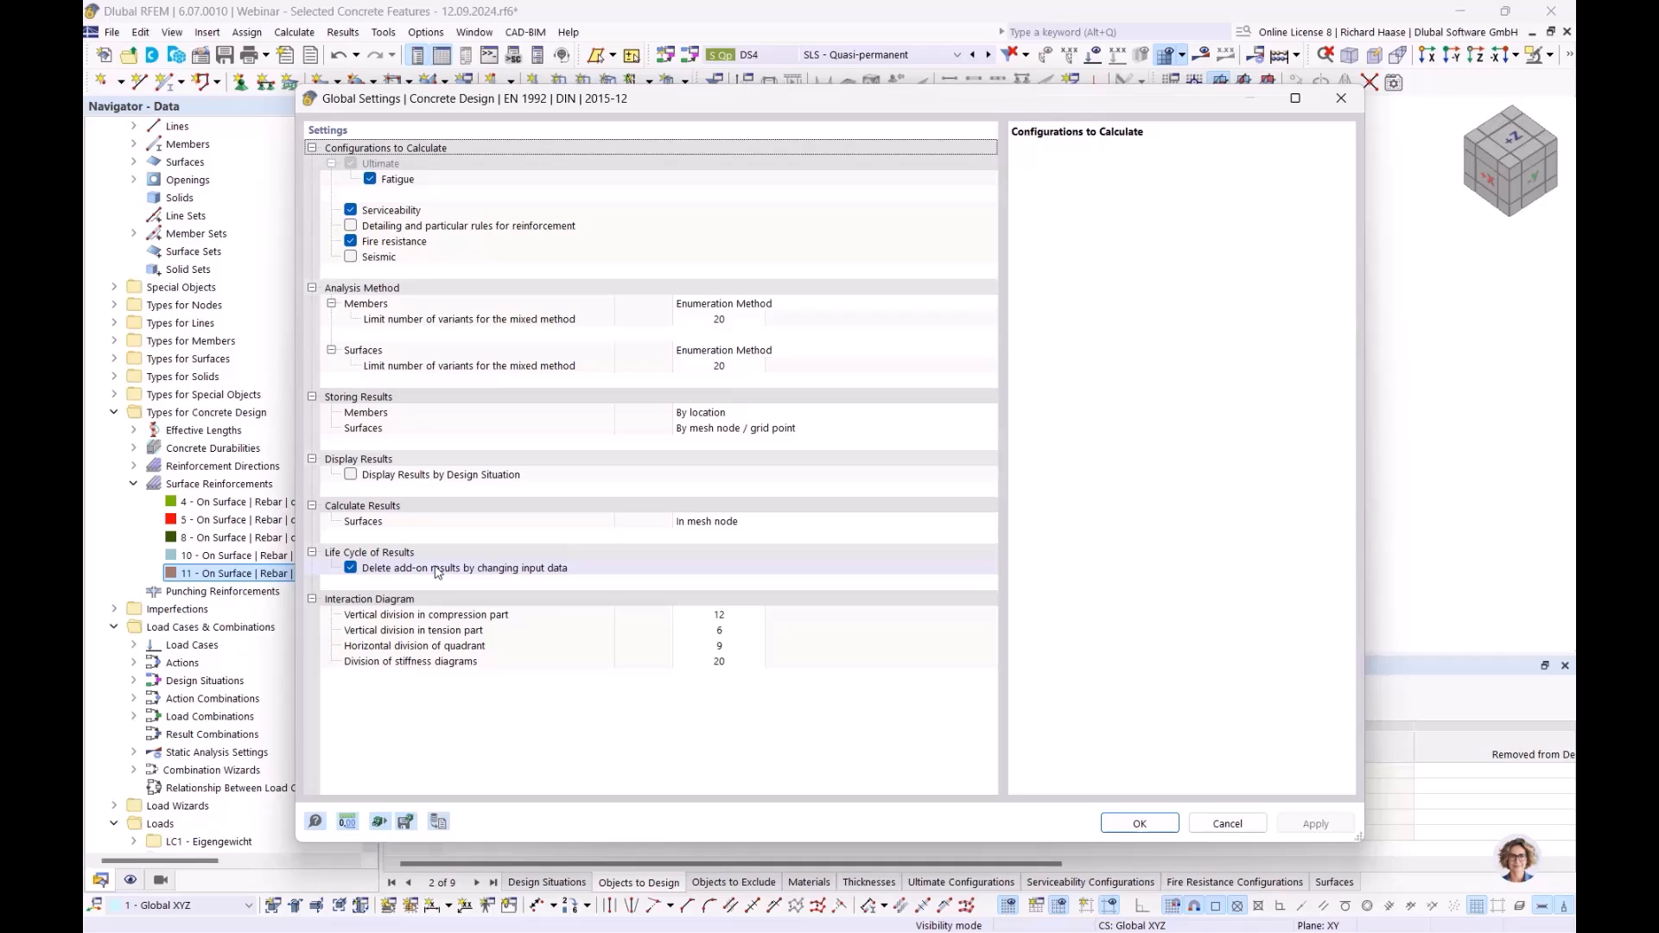
left_click(350, 568)
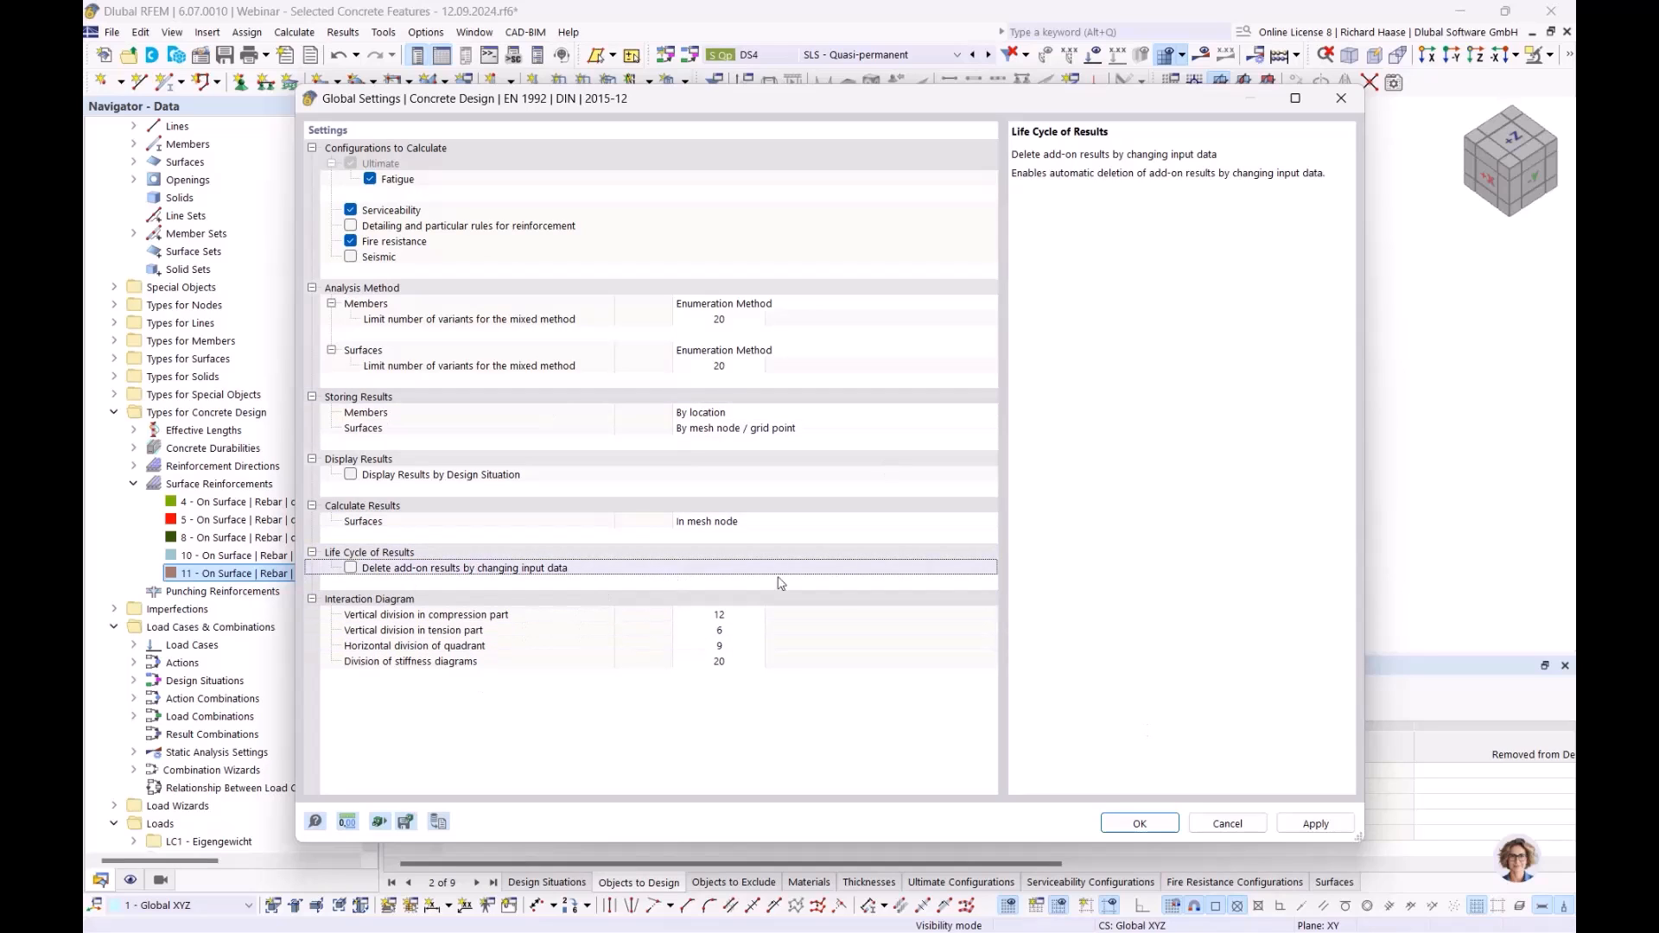
left_click(1140, 824)
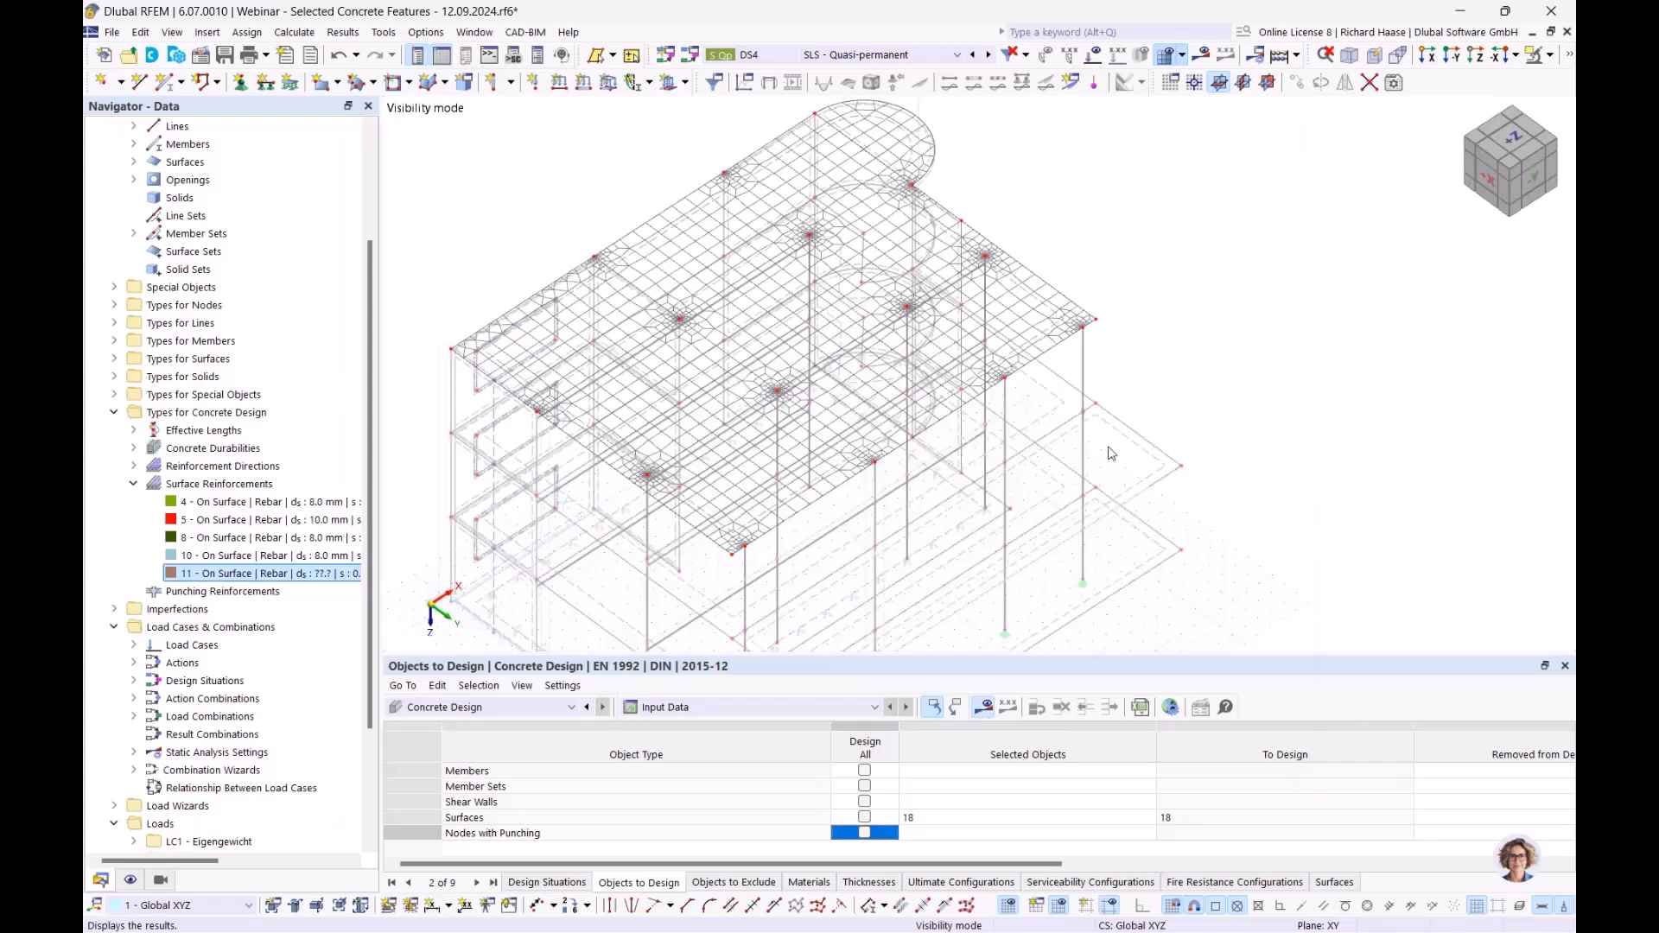
- Run the concrete design calculation and return to the model Data tree
left_click(992, 706)
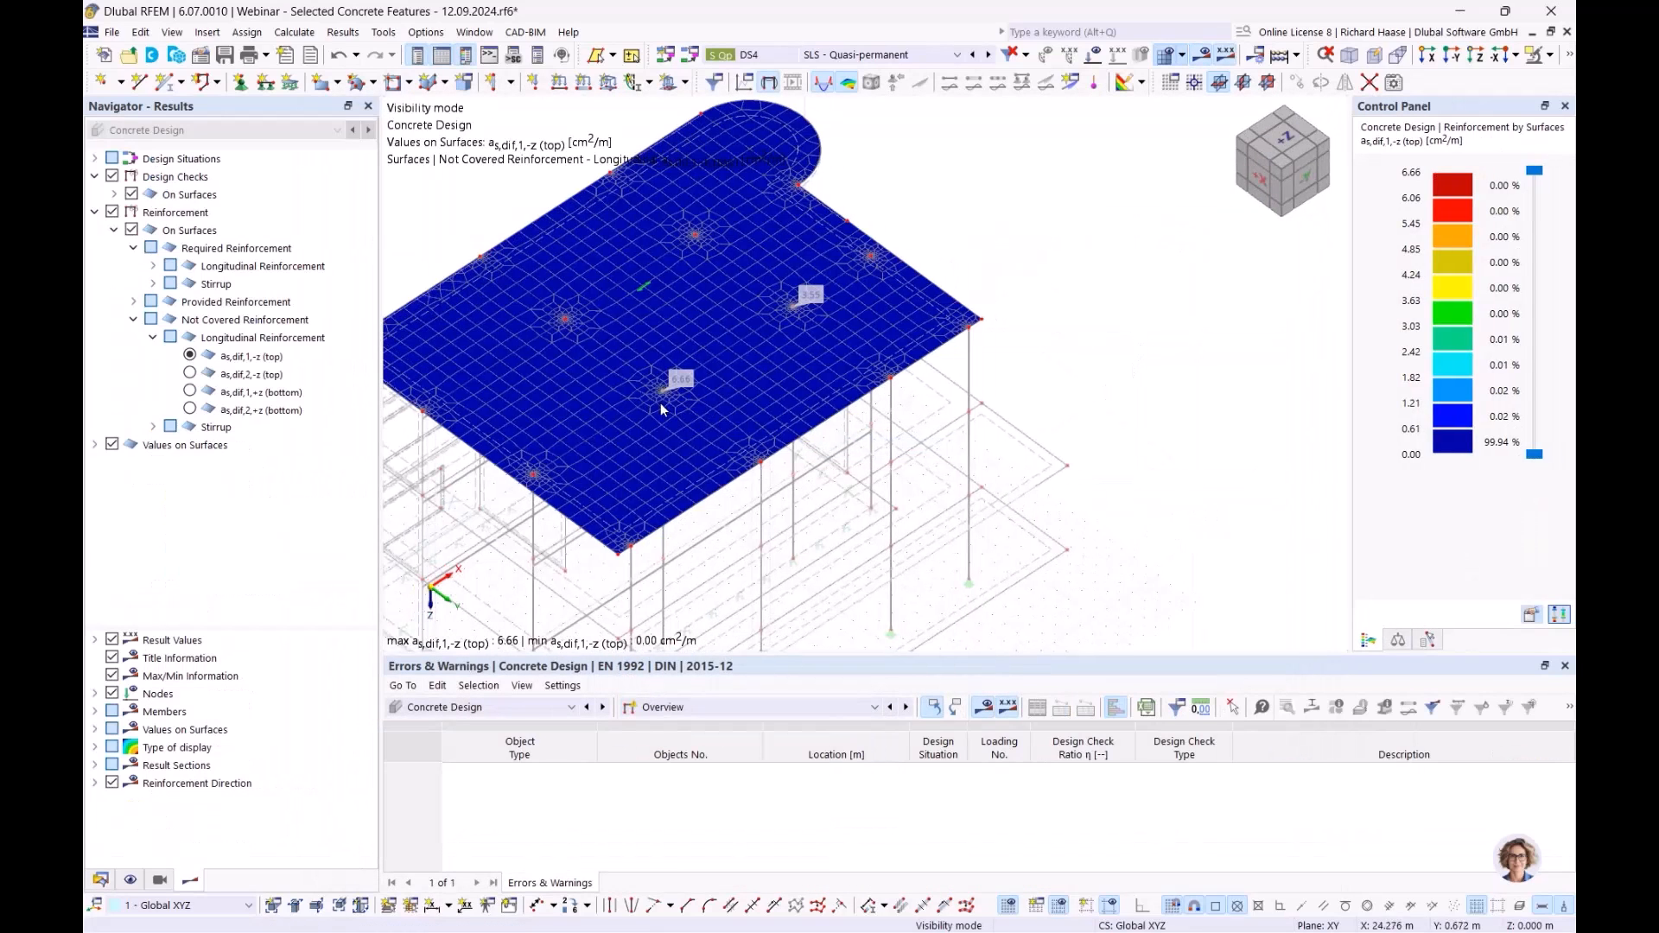
scroll(669, 376, "up", 5)
left_click(100, 883)
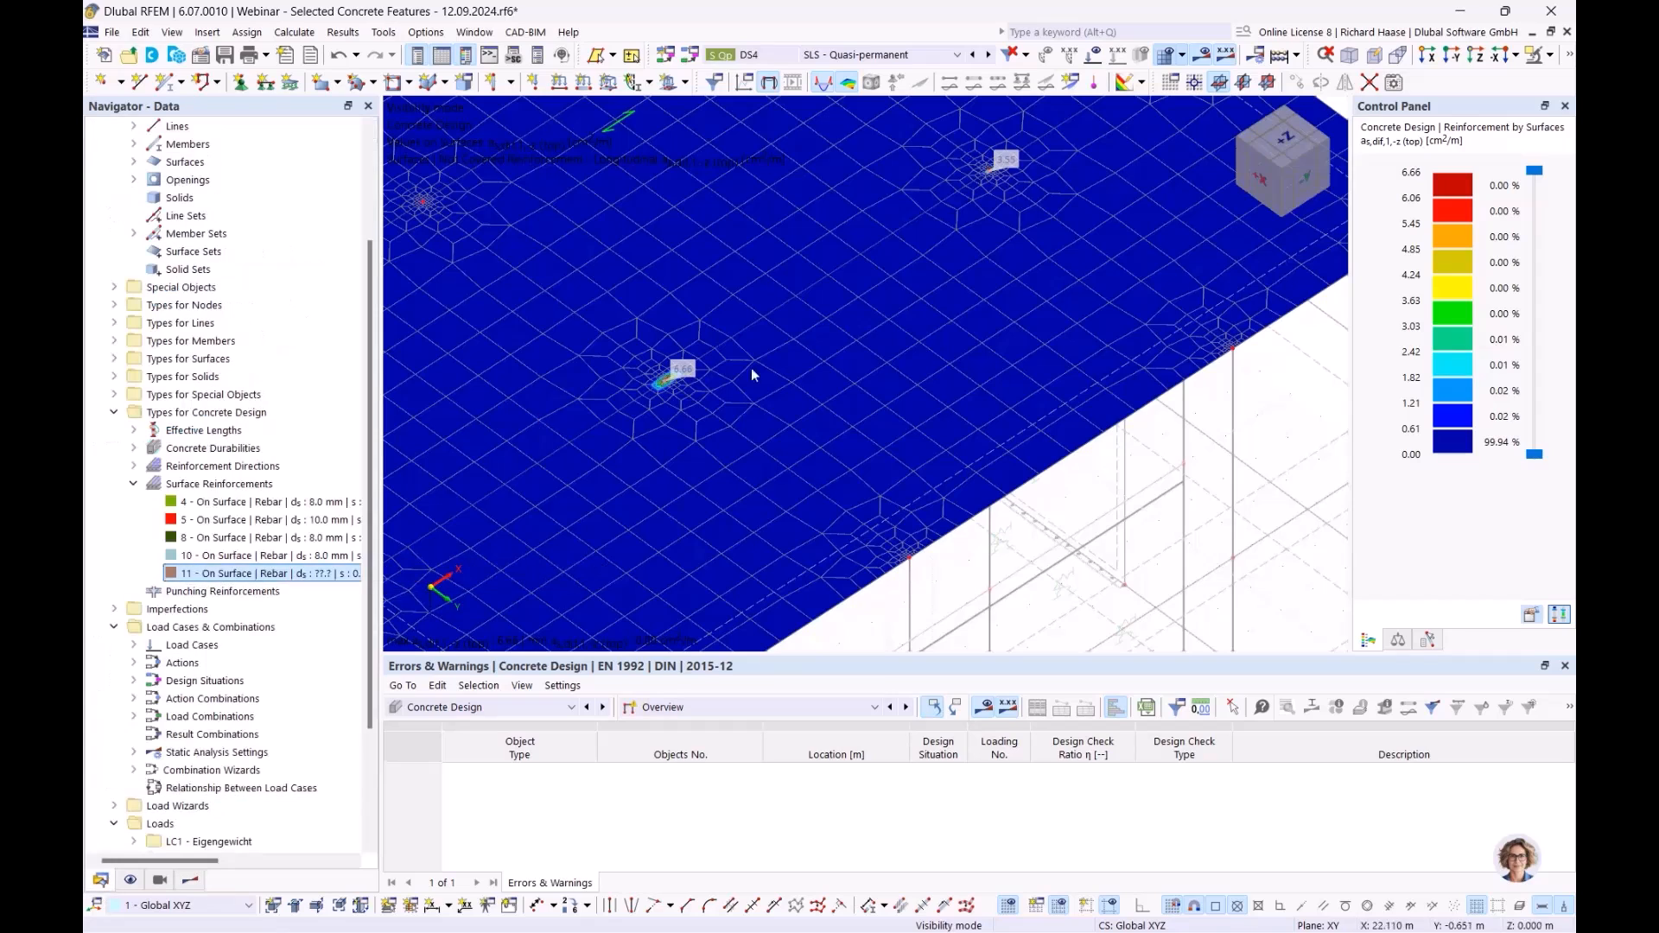
- Add a Free Rectangular reinforcement with transverse bars and Auto main and transverse diameters
right_click(248, 486)
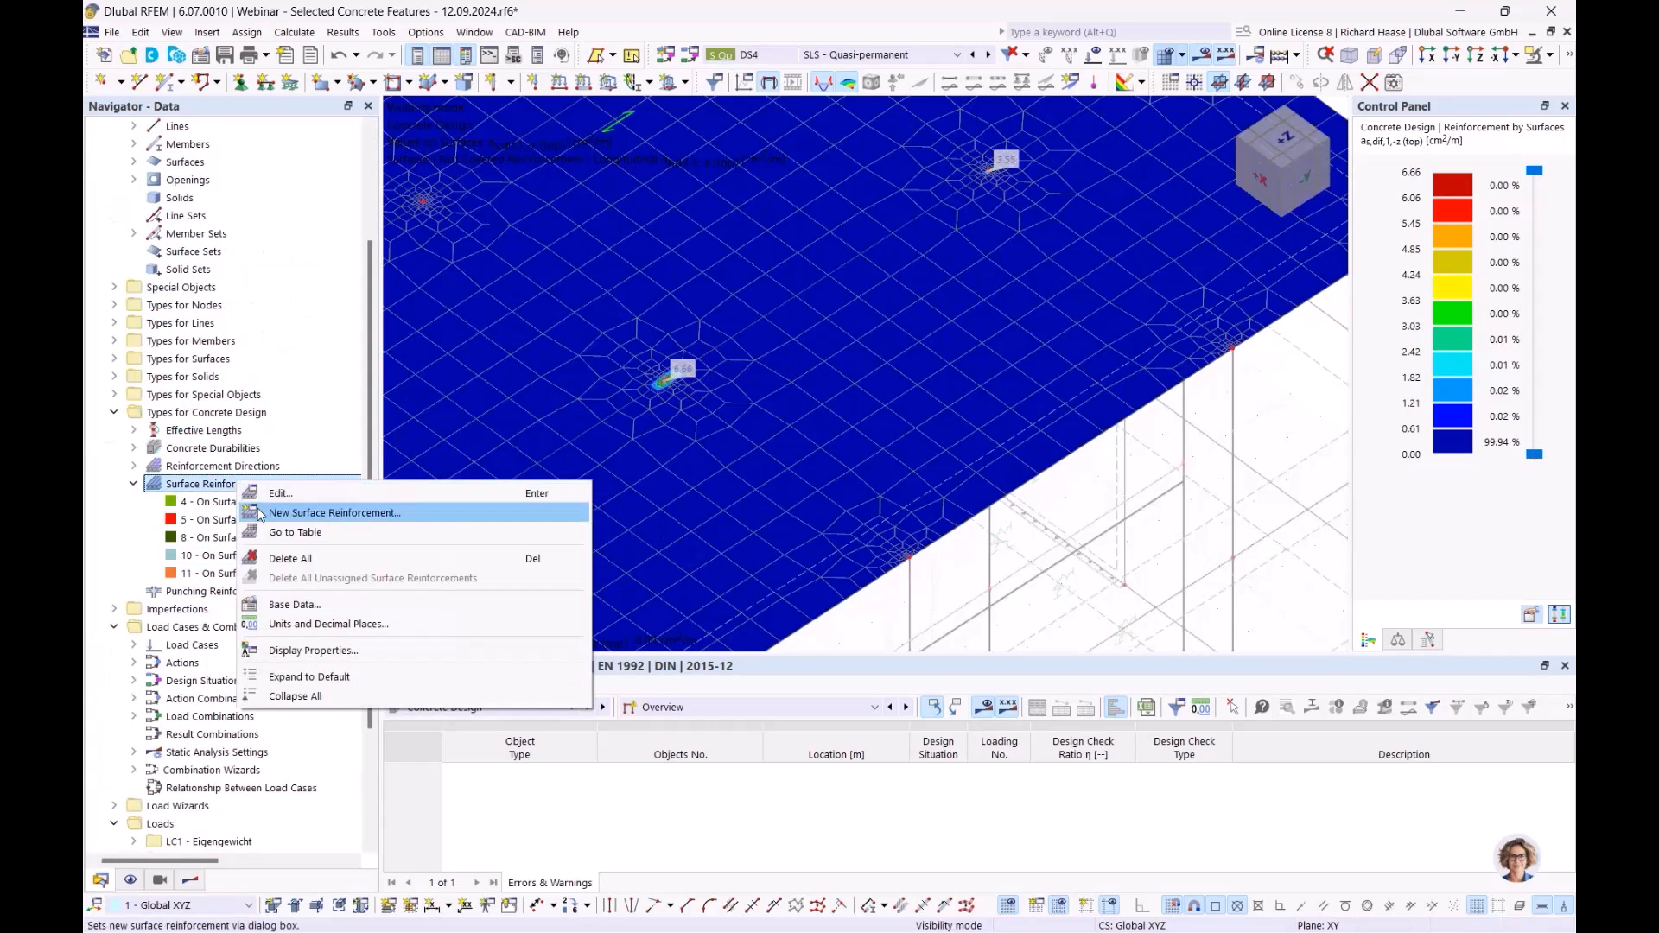
left_click(294, 513)
left_click(416, 153)
left_click(451, 179)
left_click(424, 430)
left_click(467, 338)
left_click(432, 494)
left_click(1018, 620)
left_click(500, 453)
left_click(467, 482)
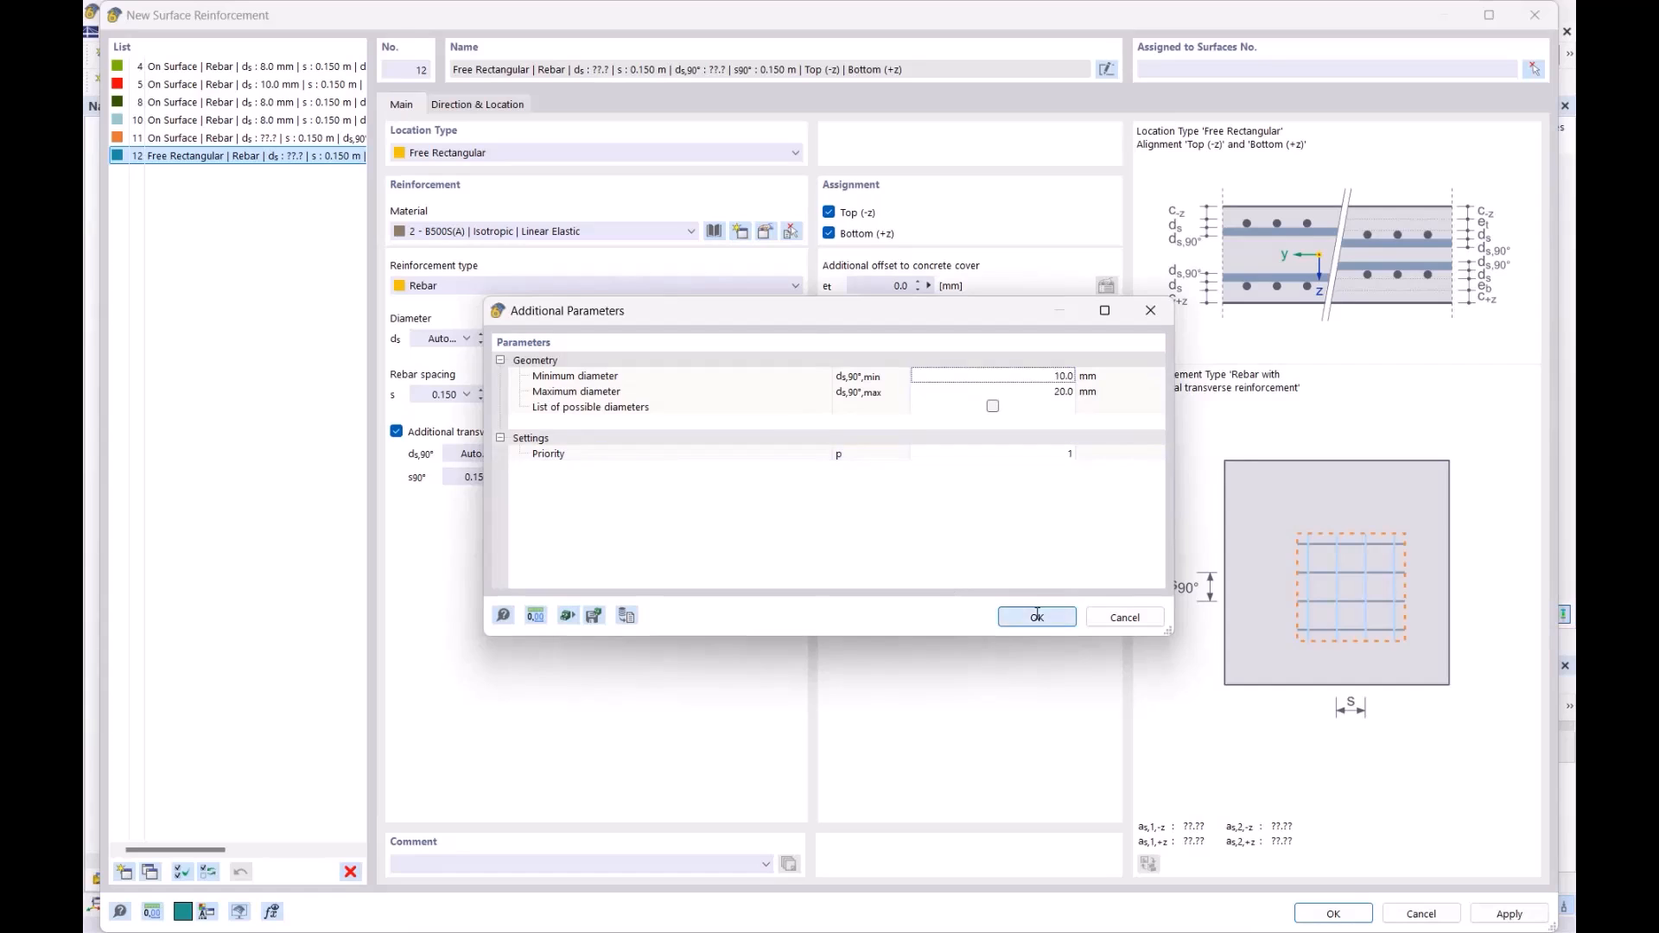
left_click(1037, 619)
- Make it a 1 m × 1 m centre-and-sides rectangle centred at X 17.5, Y 7.5
left_click(499, 105)
left_click(918, 280)
double_click(898, 342)
type("1")
key("Tab")
type("1")
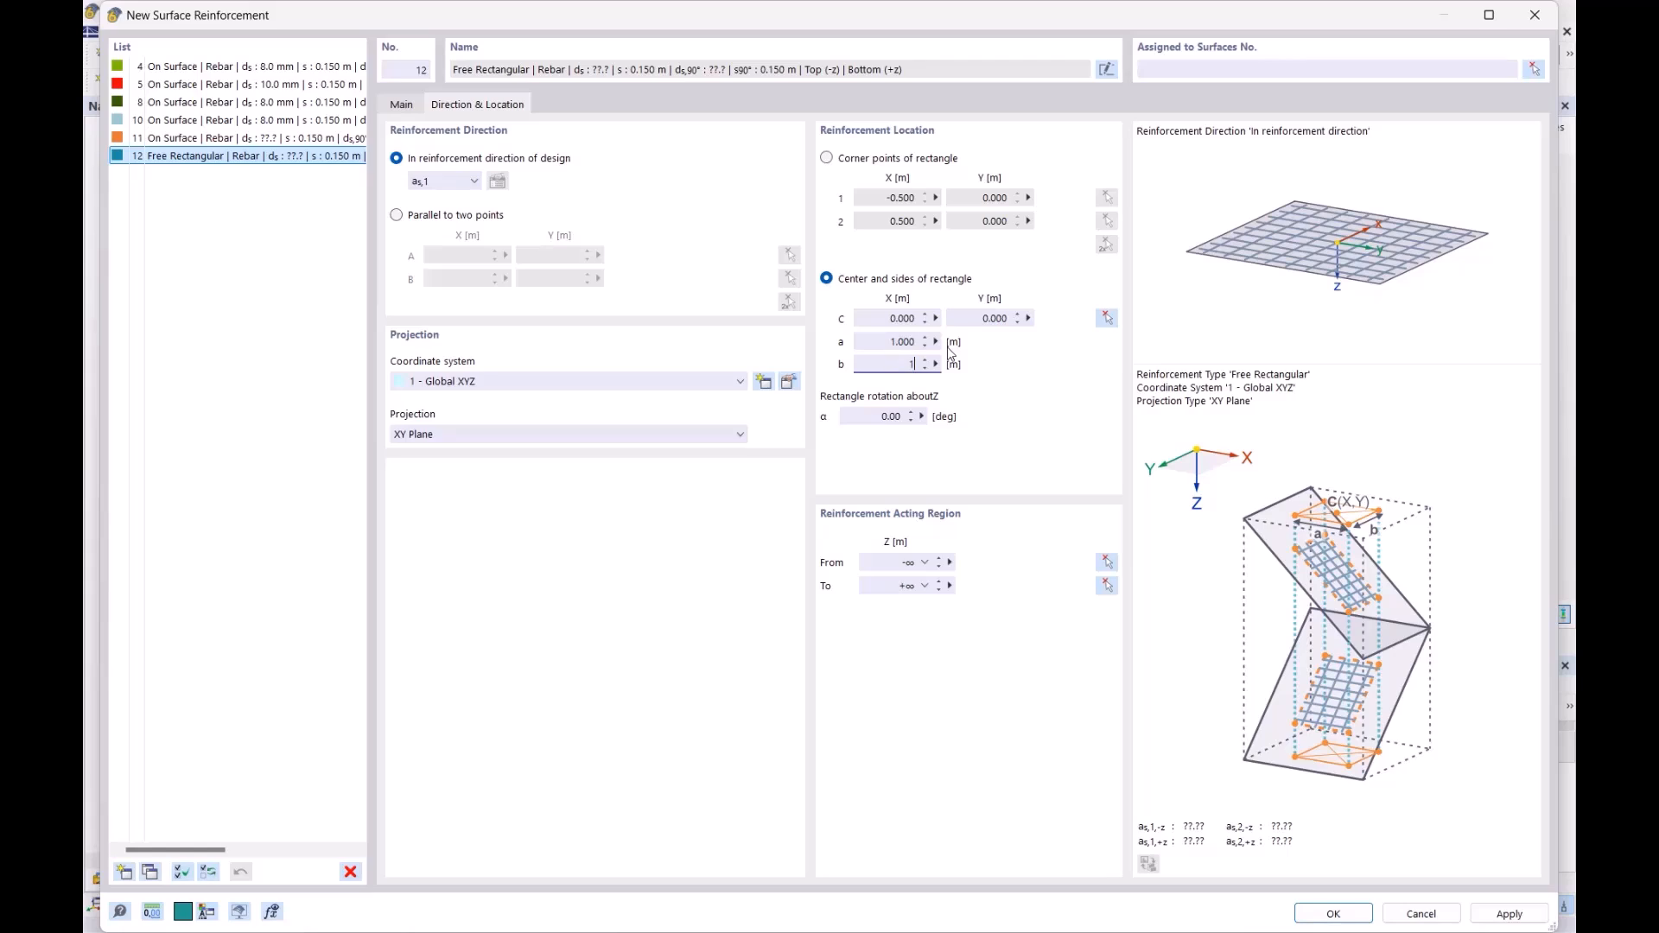
left_click(1107, 318)
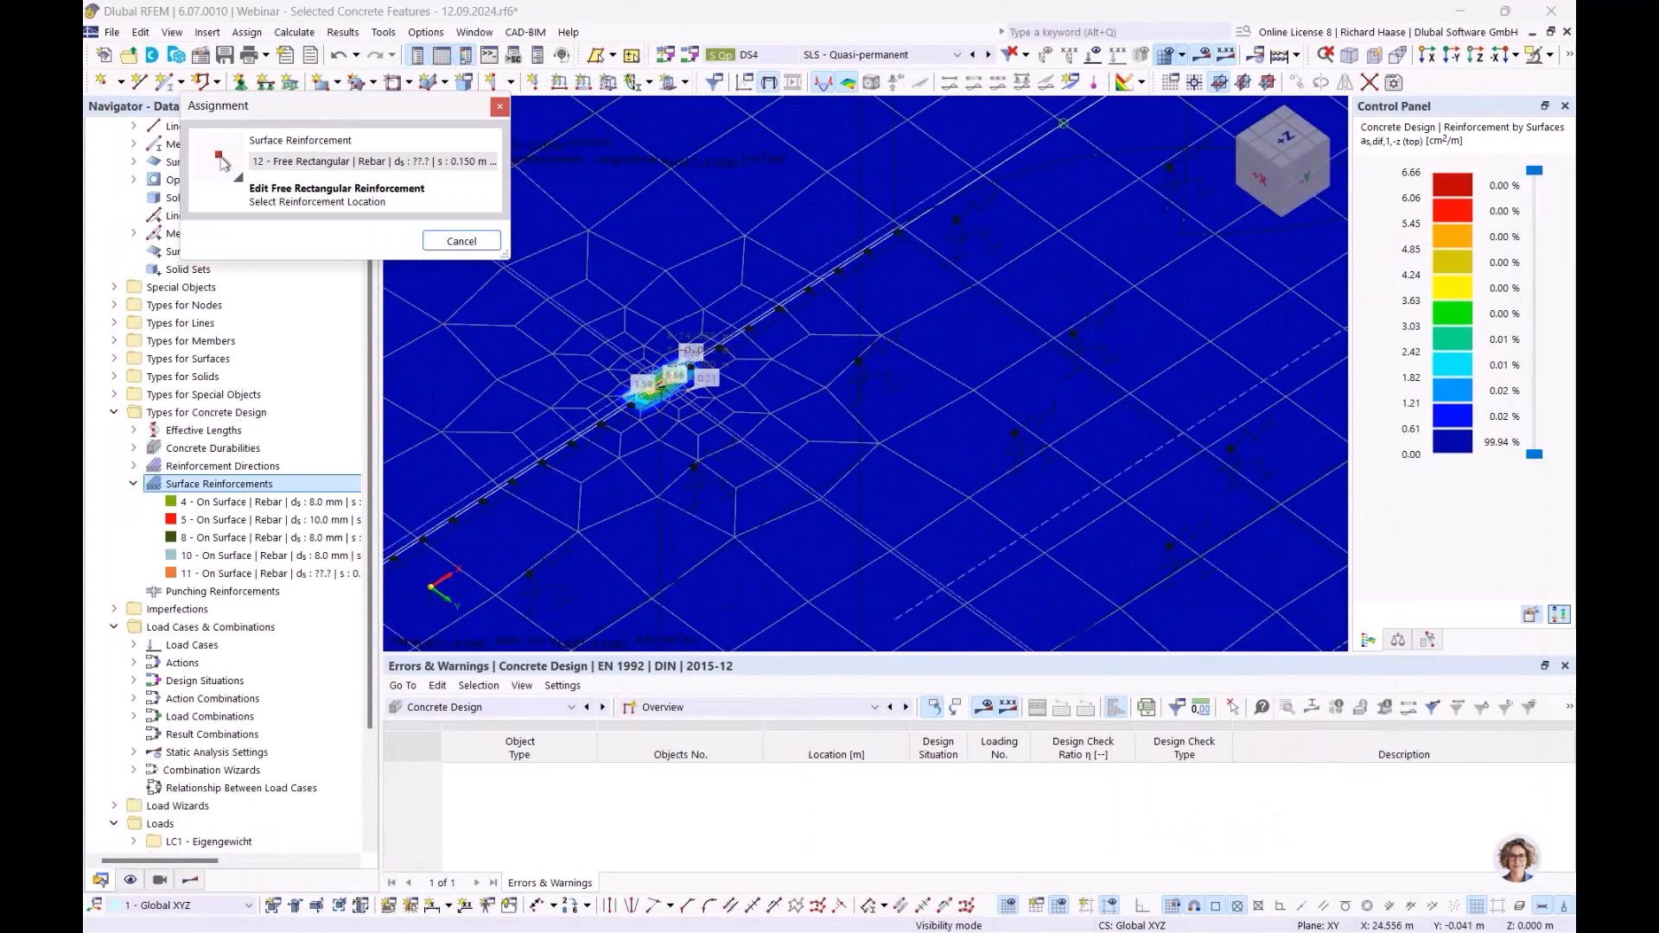
left_click(661, 387)
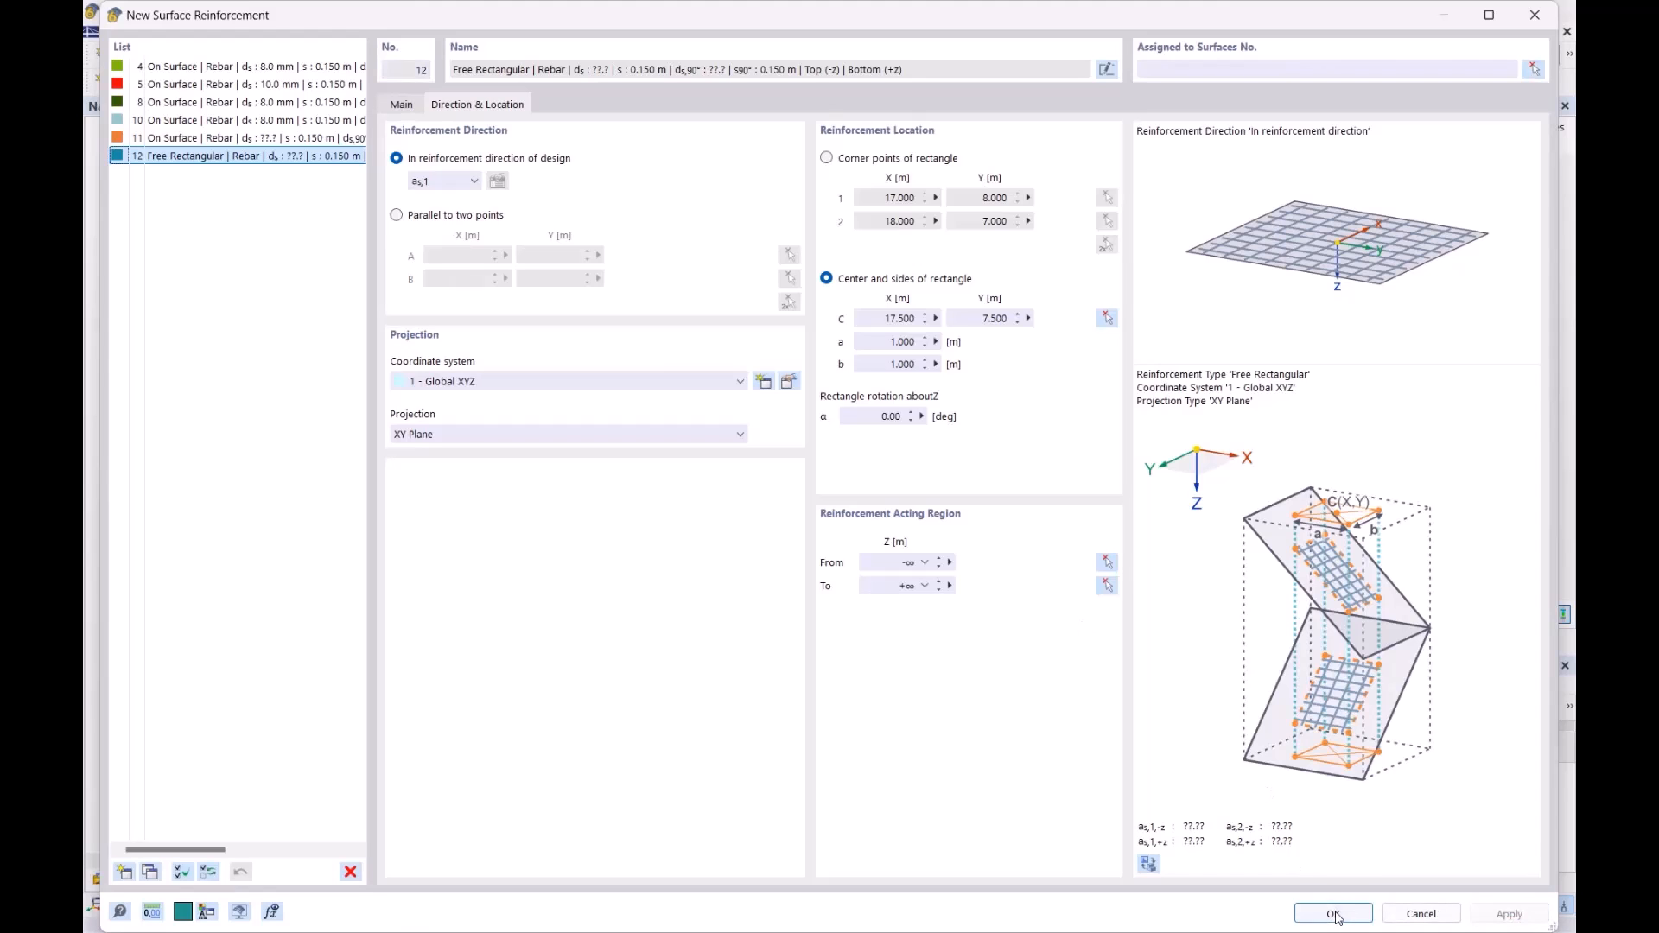
left_click(1333, 914)
- Assign reinforcement 12 to surface 18
scroll(696, 373, "down", 6)
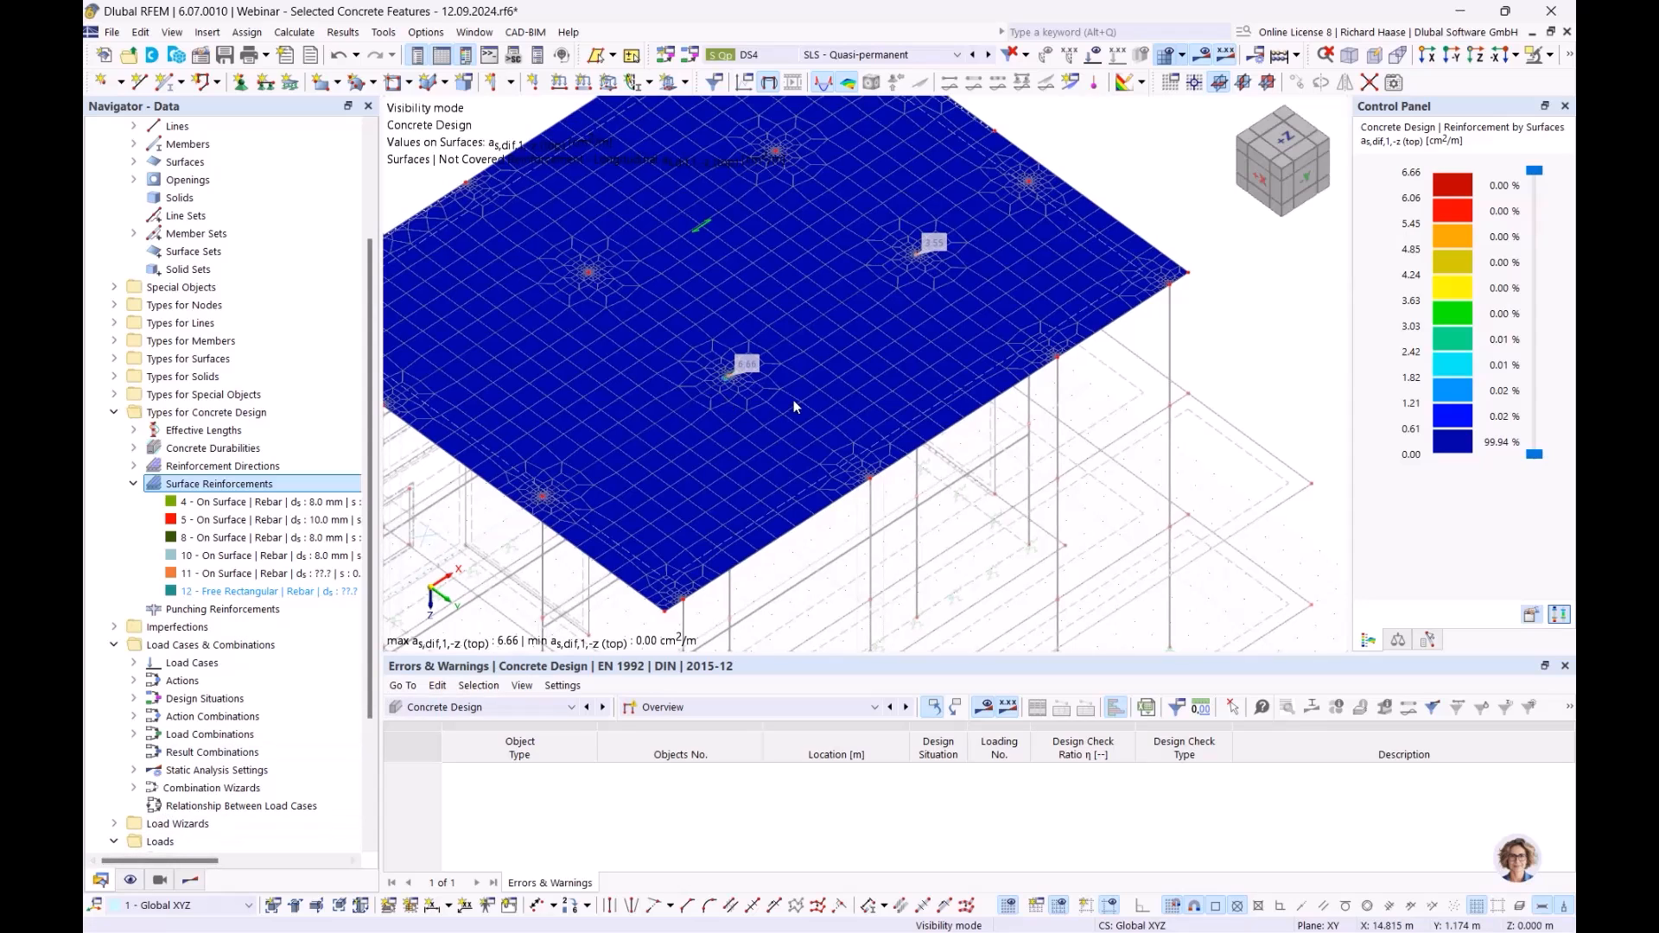
double_click(251, 591)
left_click(1245, 67)
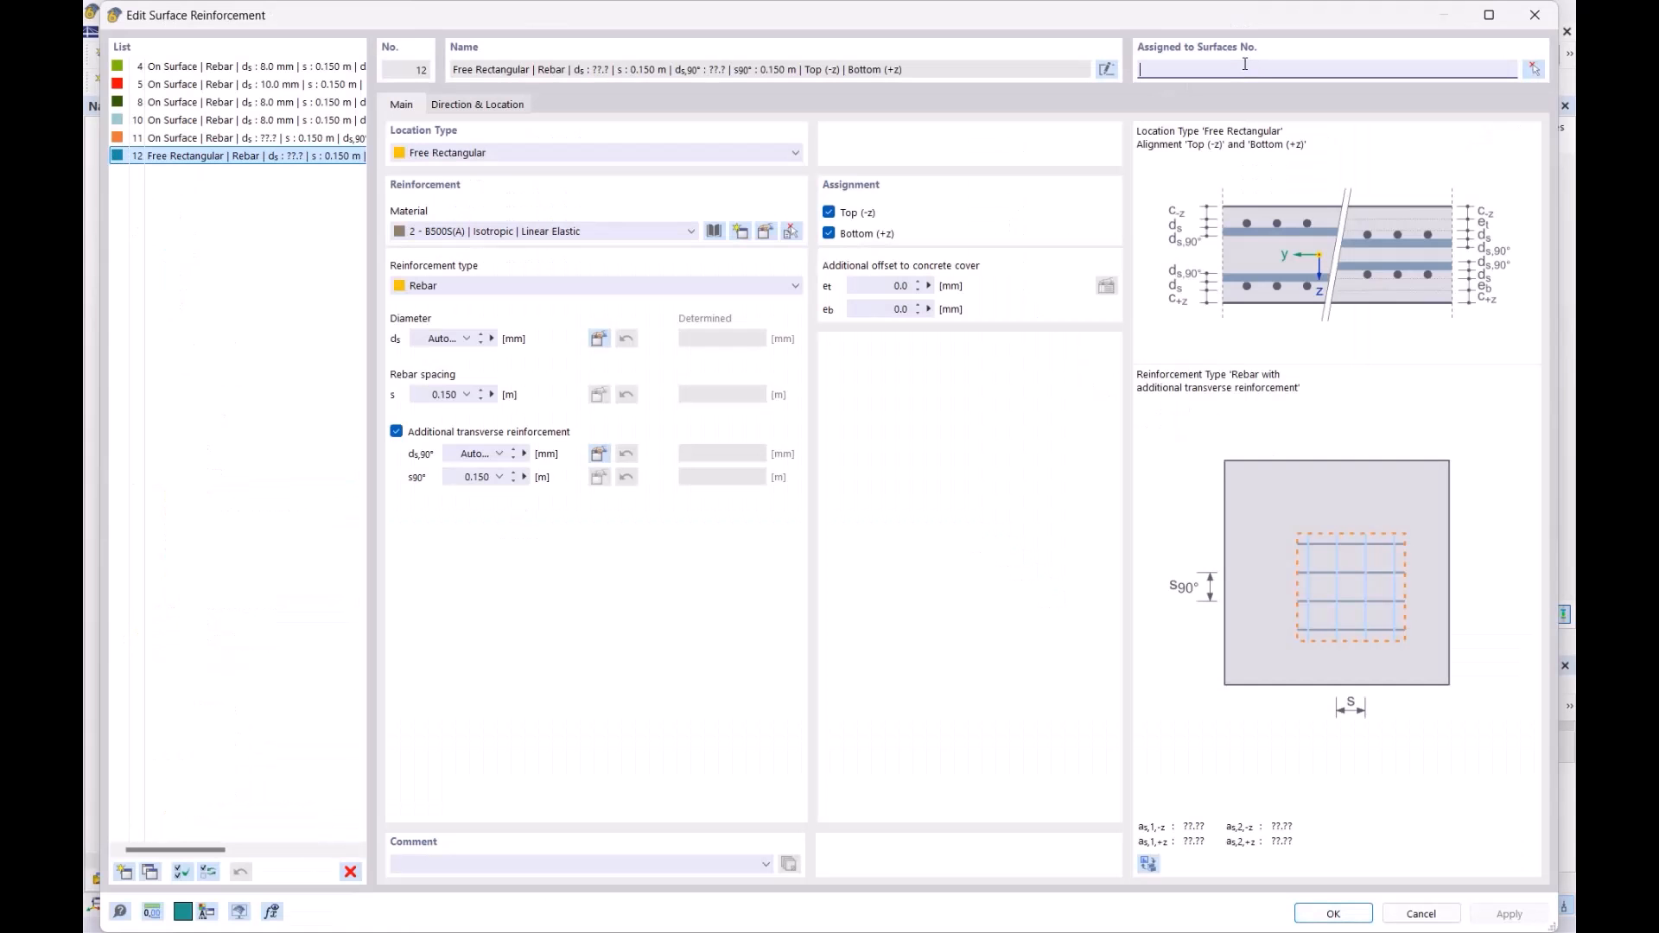
type("18")
left_click(1327, 914)
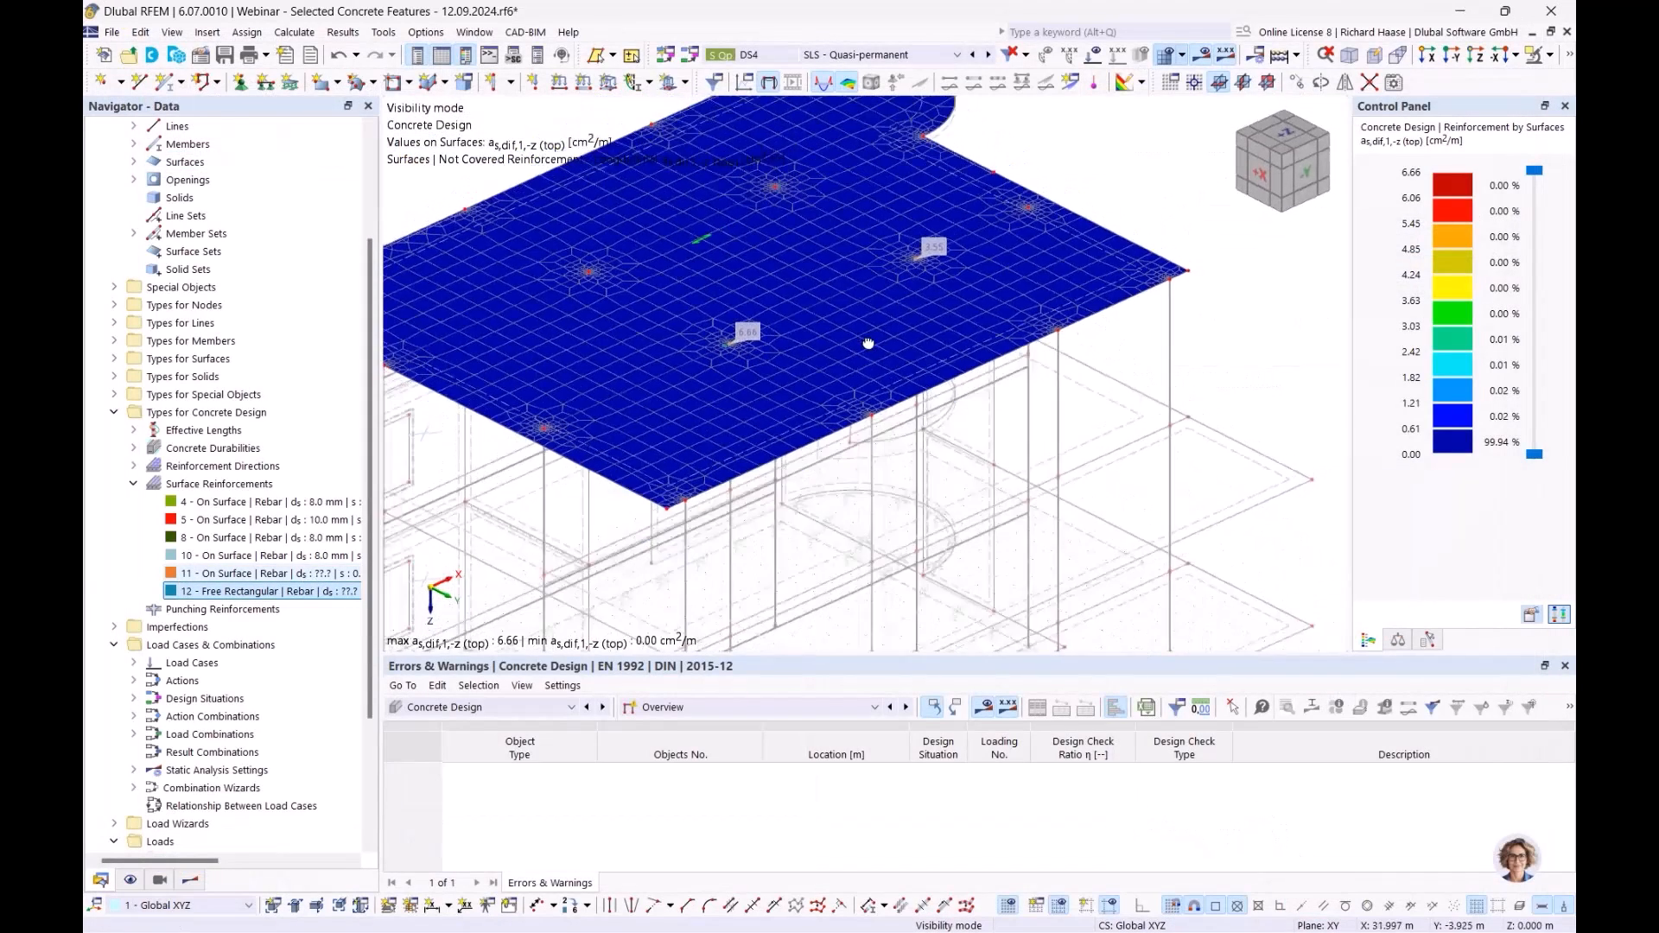
- Show Concrete Design reinforcement types and hide On Surface reinforcements, then inspect zone 12 on the slab
left_click(130, 880)
left_click(131, 447)
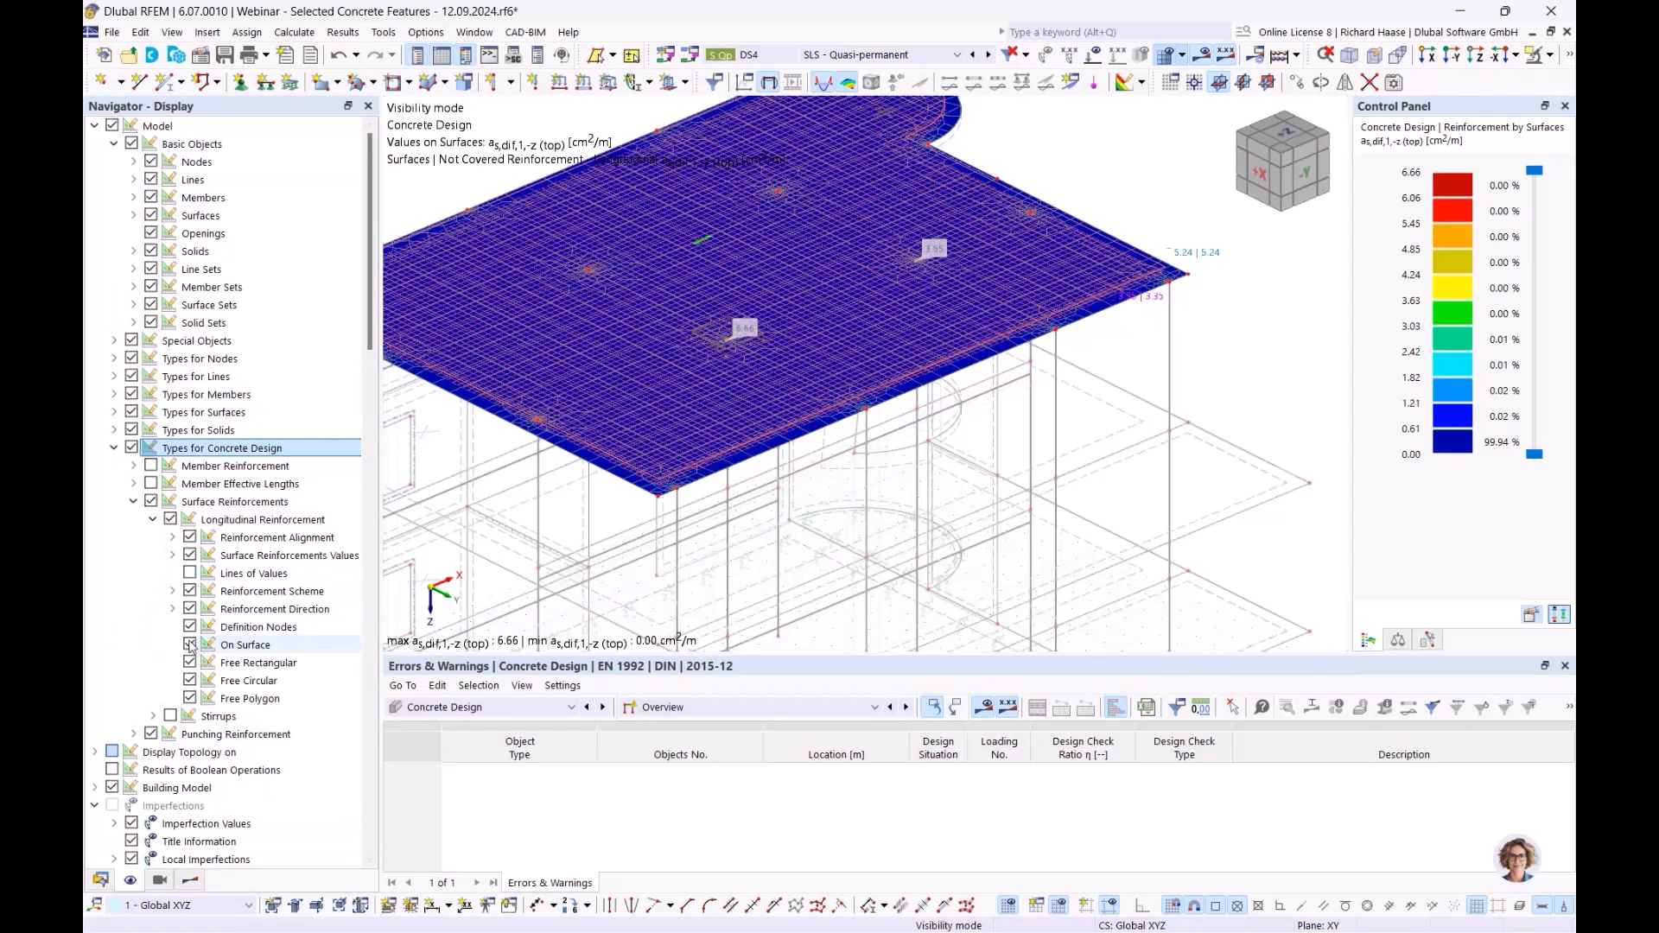
left_click(189, 644)
scroll(778, 341, "up", 5)
middle_click_drag(822, 344, 816, 377, "ctrl")
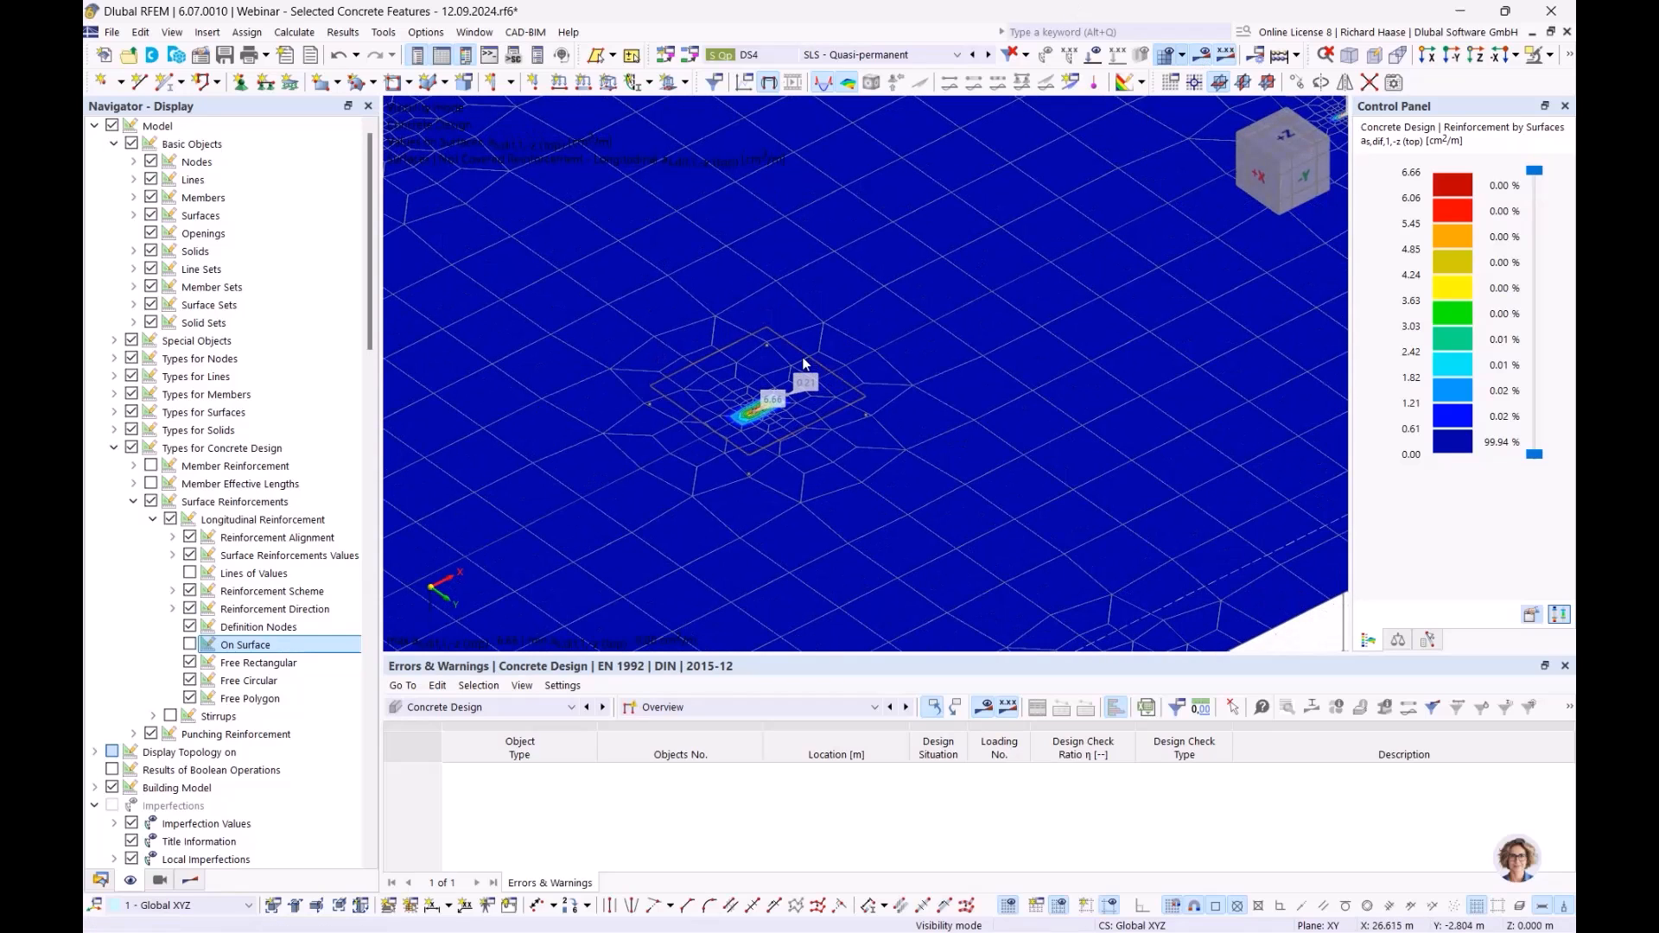
scroll(904, 387, "down", 5)
middle_click_drag(783, 388, 690, 400)
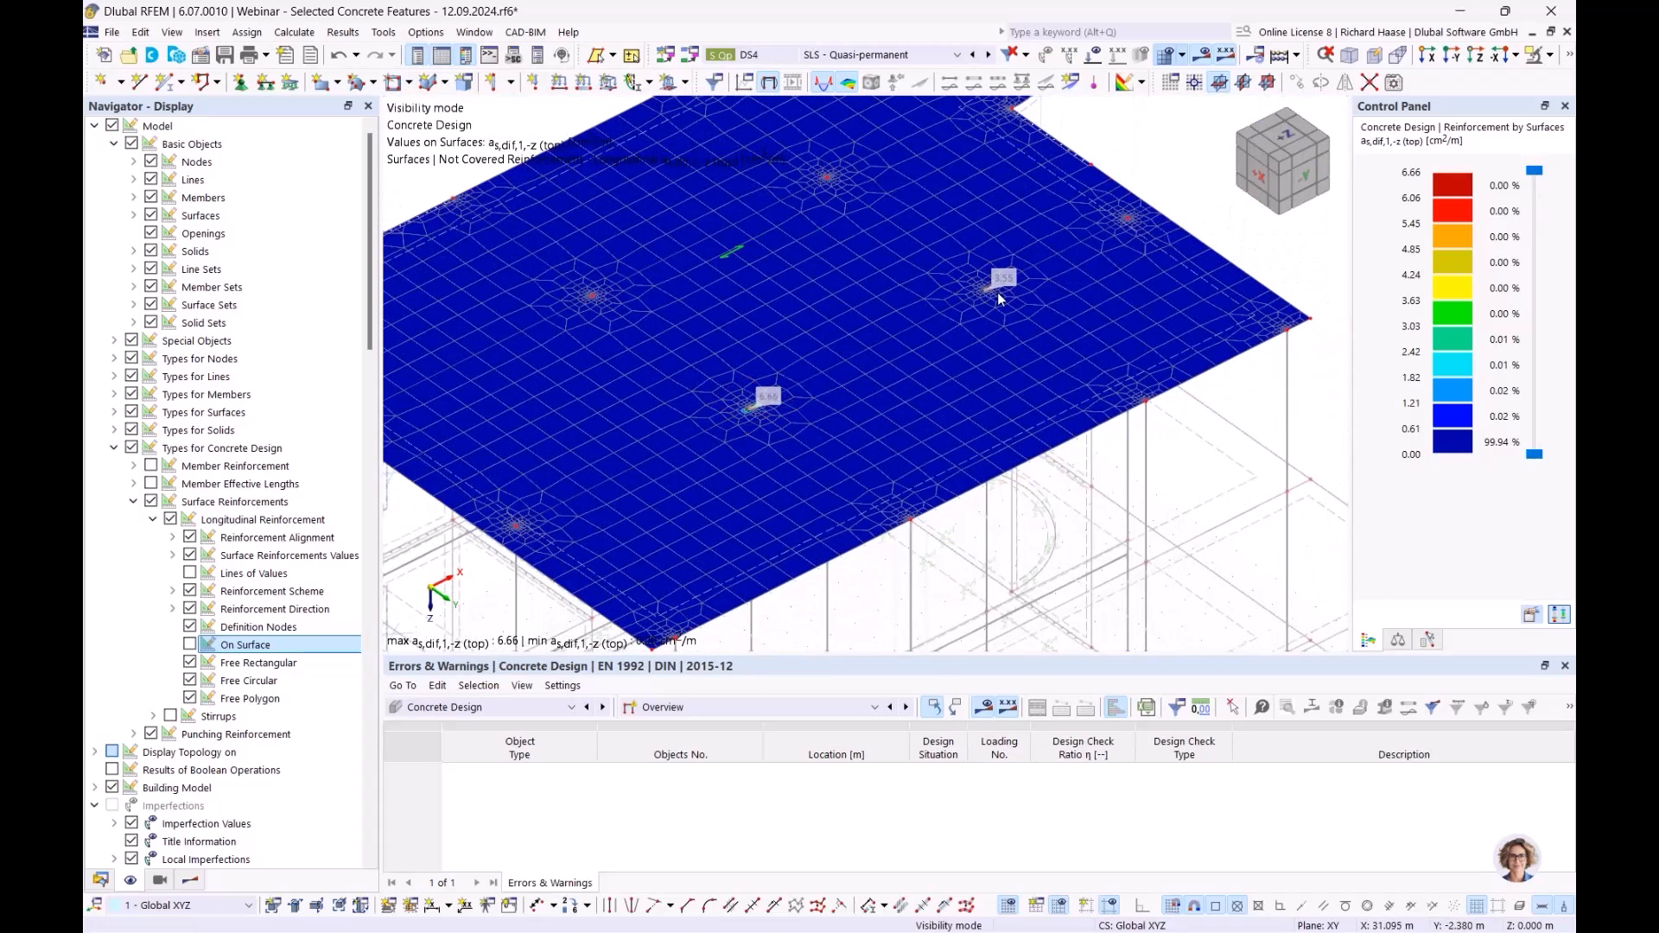
scroll(989, 294, "up", 2)
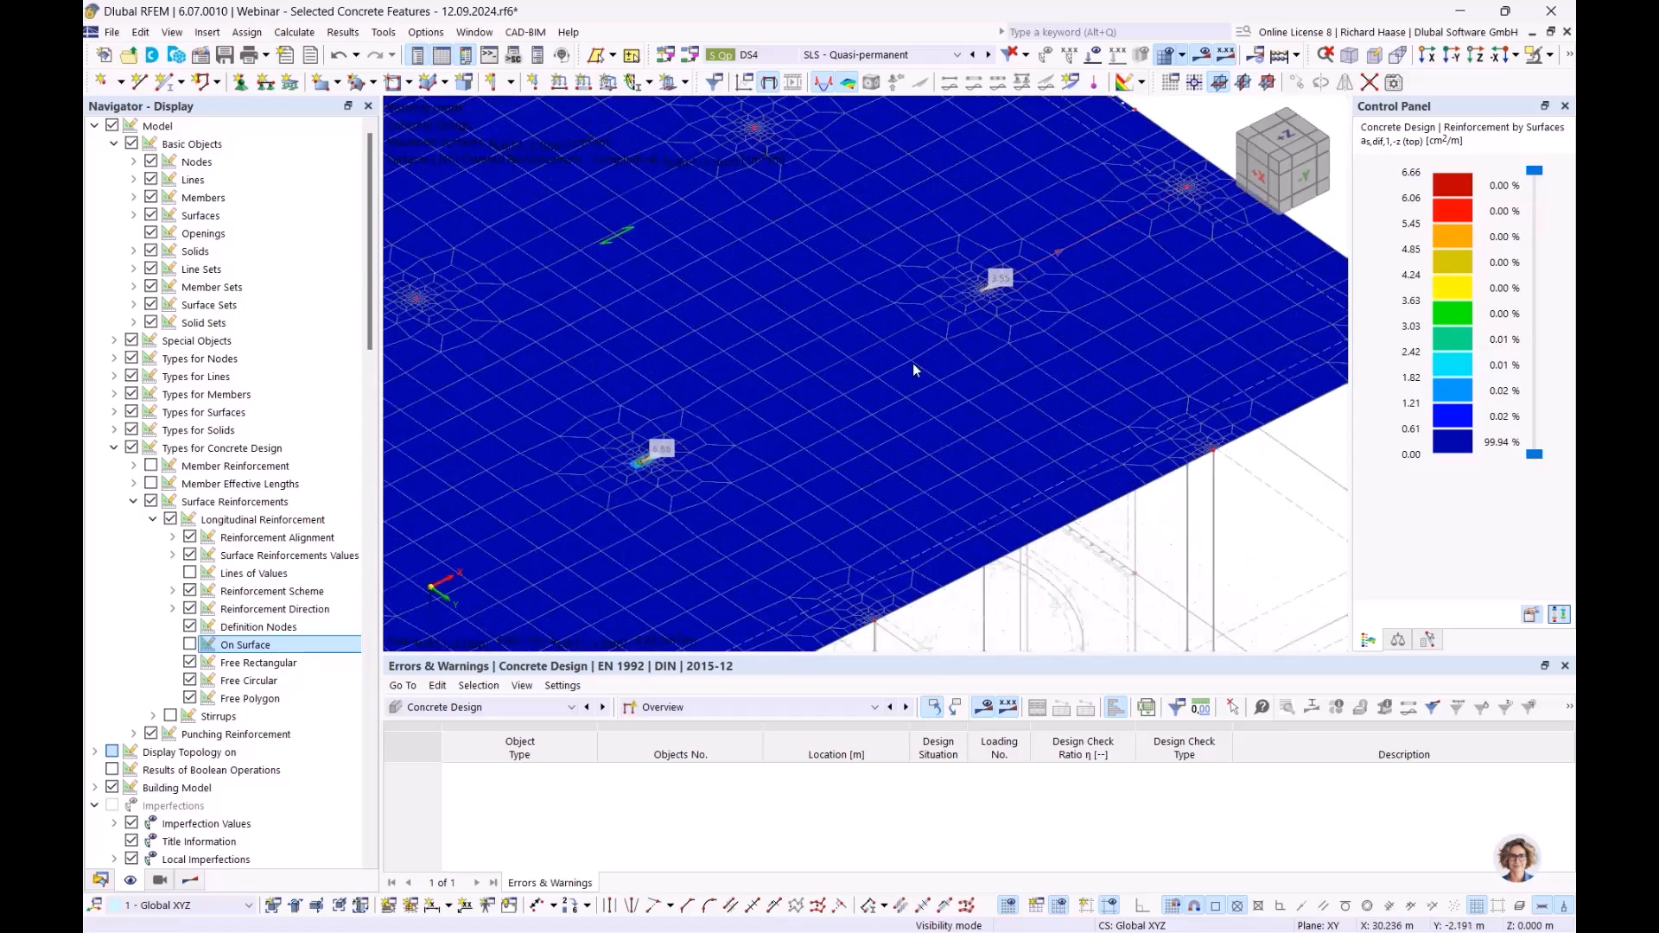
left_click(100, 880)
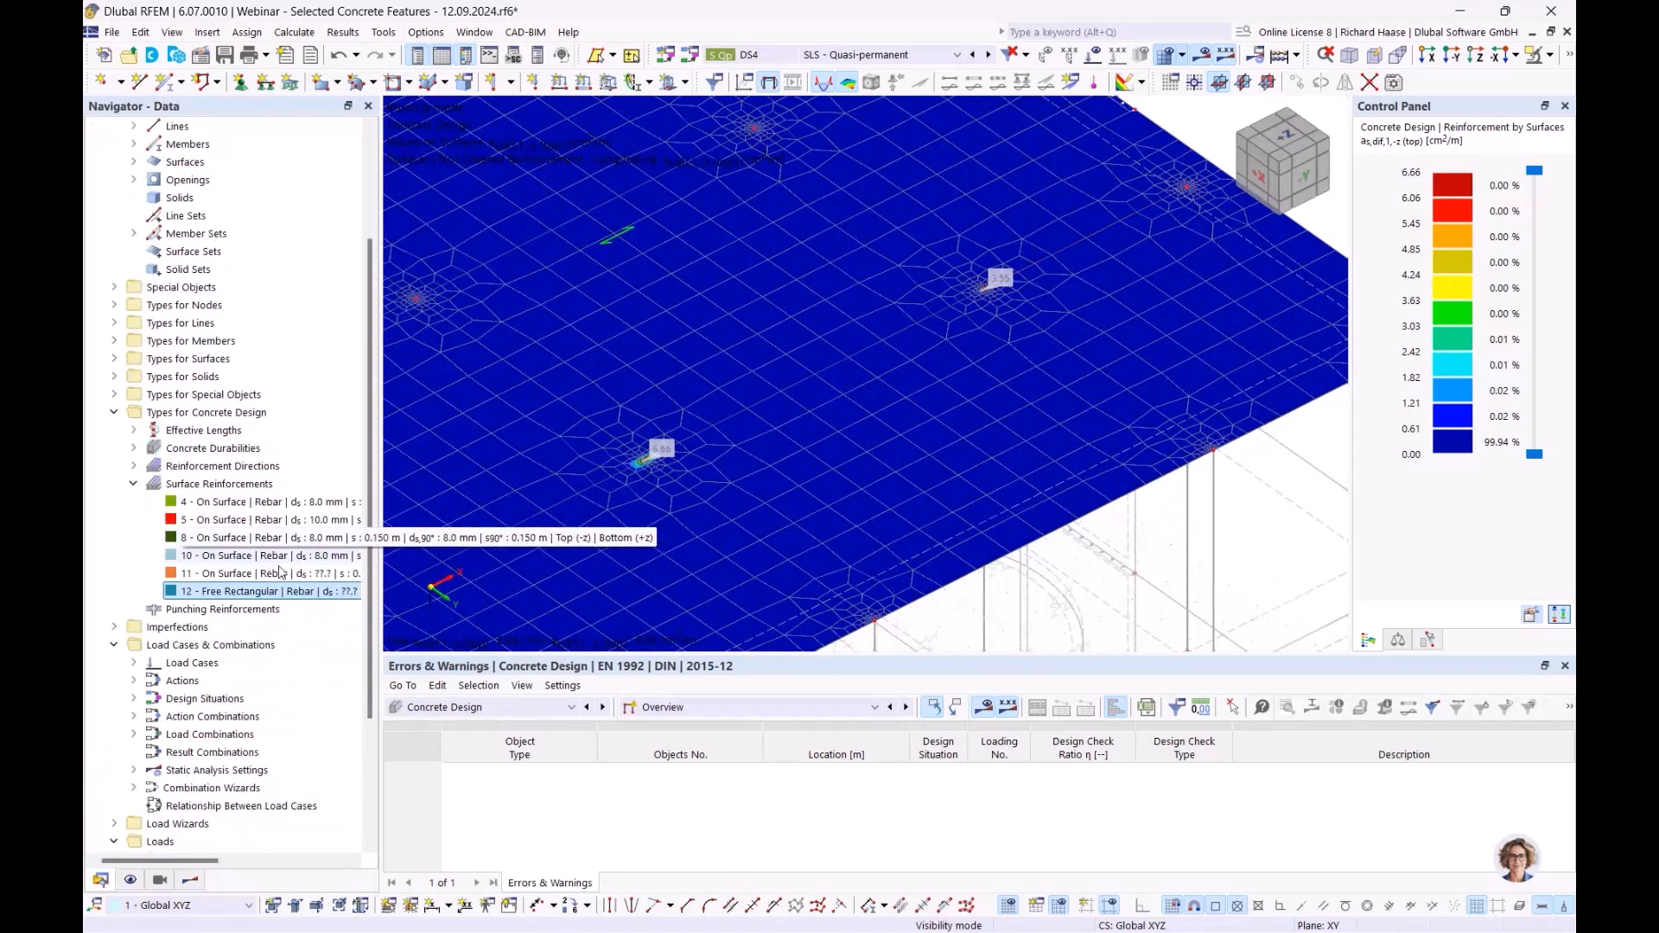
- Duplicate reinforcement 12 as entry 13, discarding the blank new reinforcement 13
right_click(237, 484)
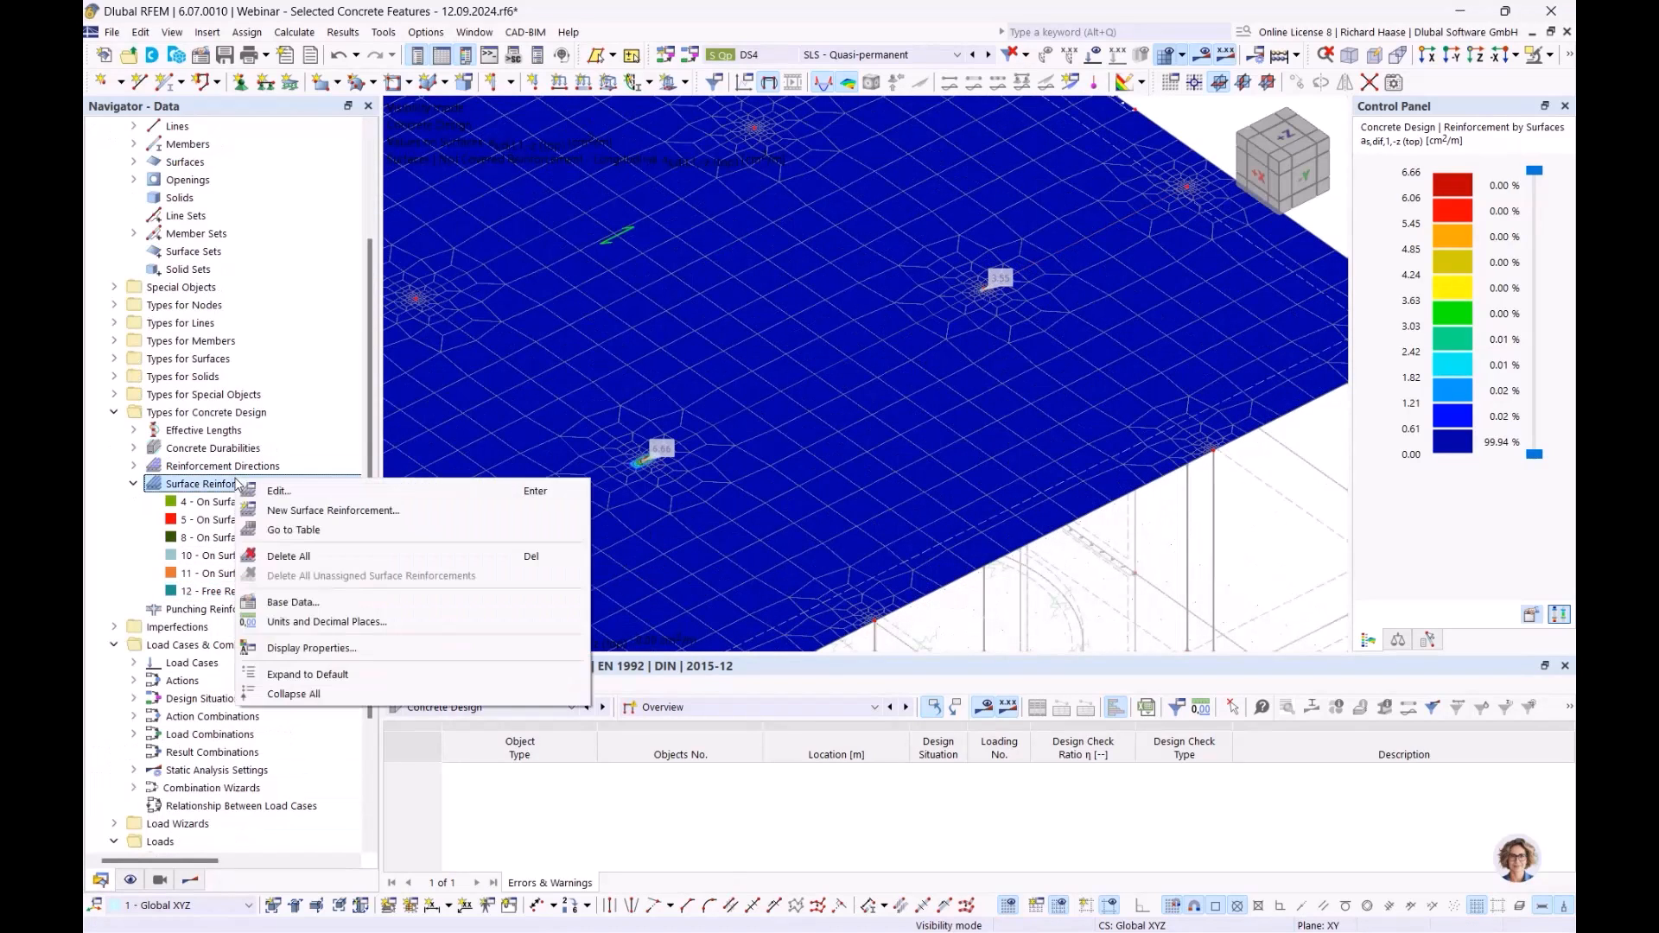
left_click(416, 508)
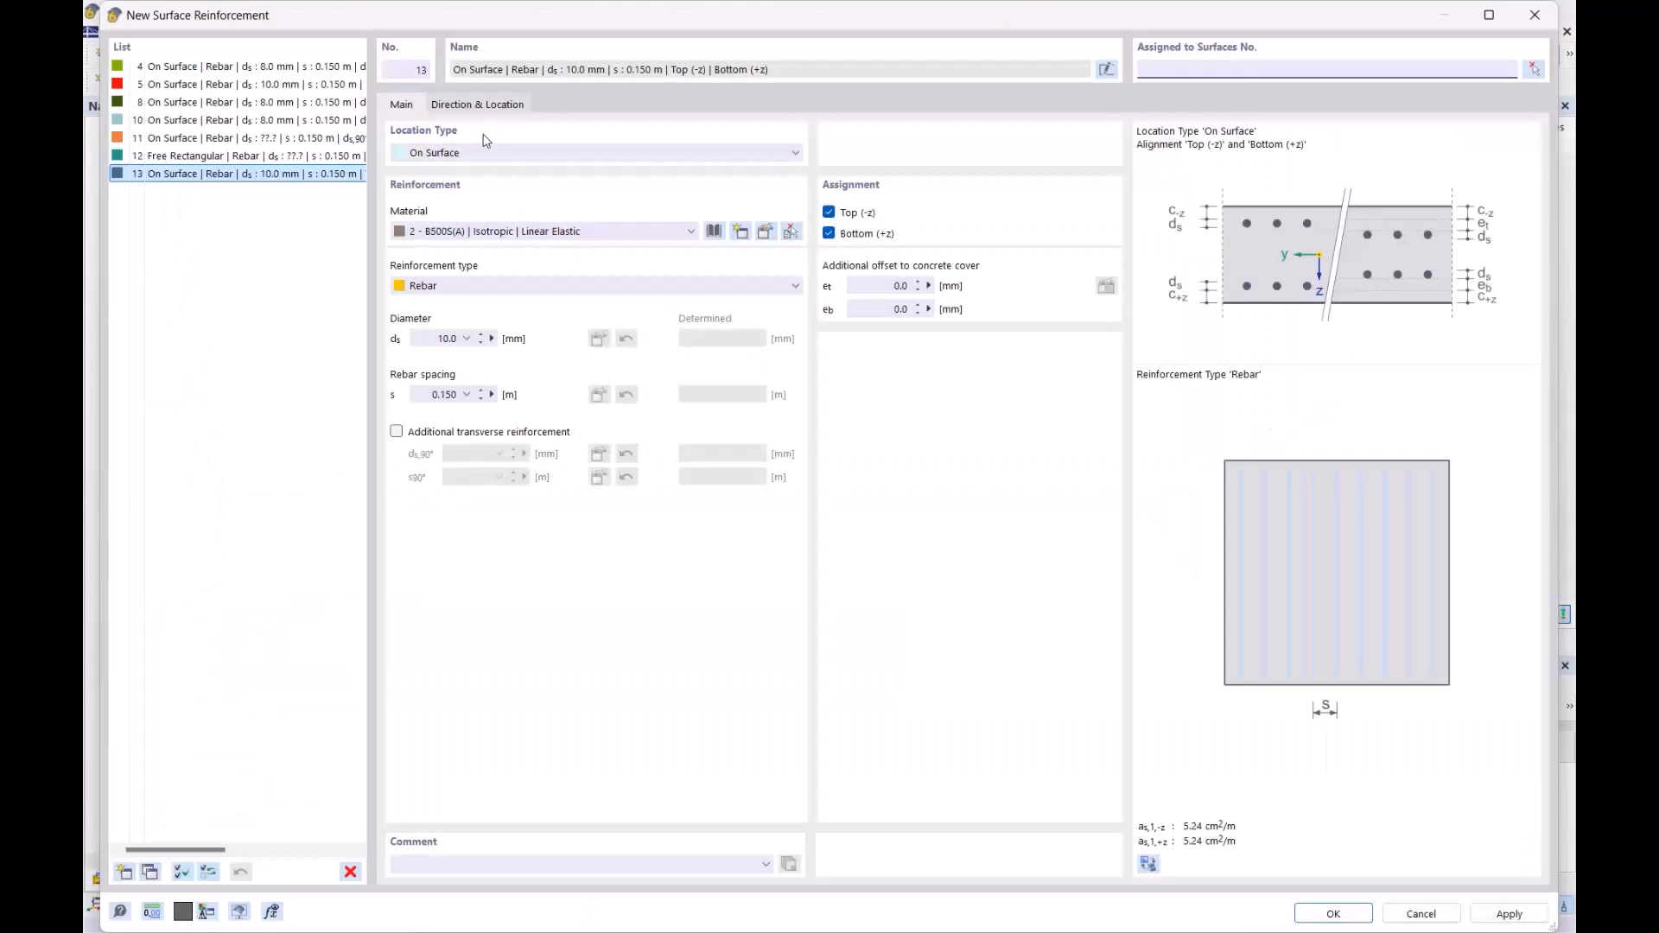
left_click(350, 871)
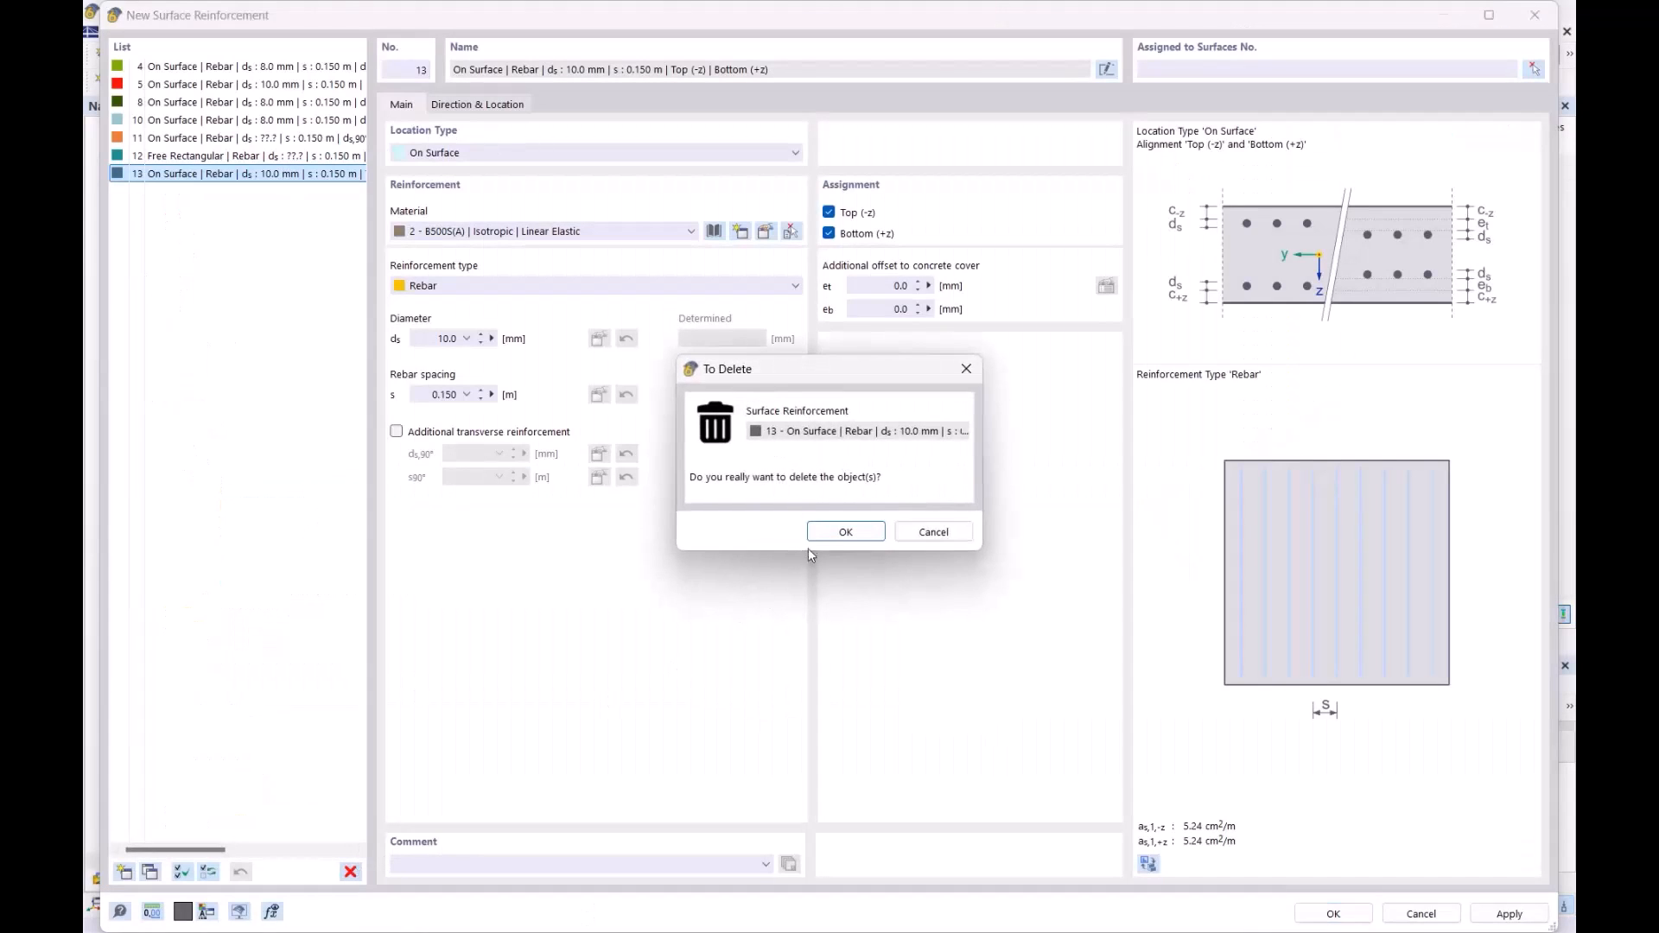
left_click(844, 531)
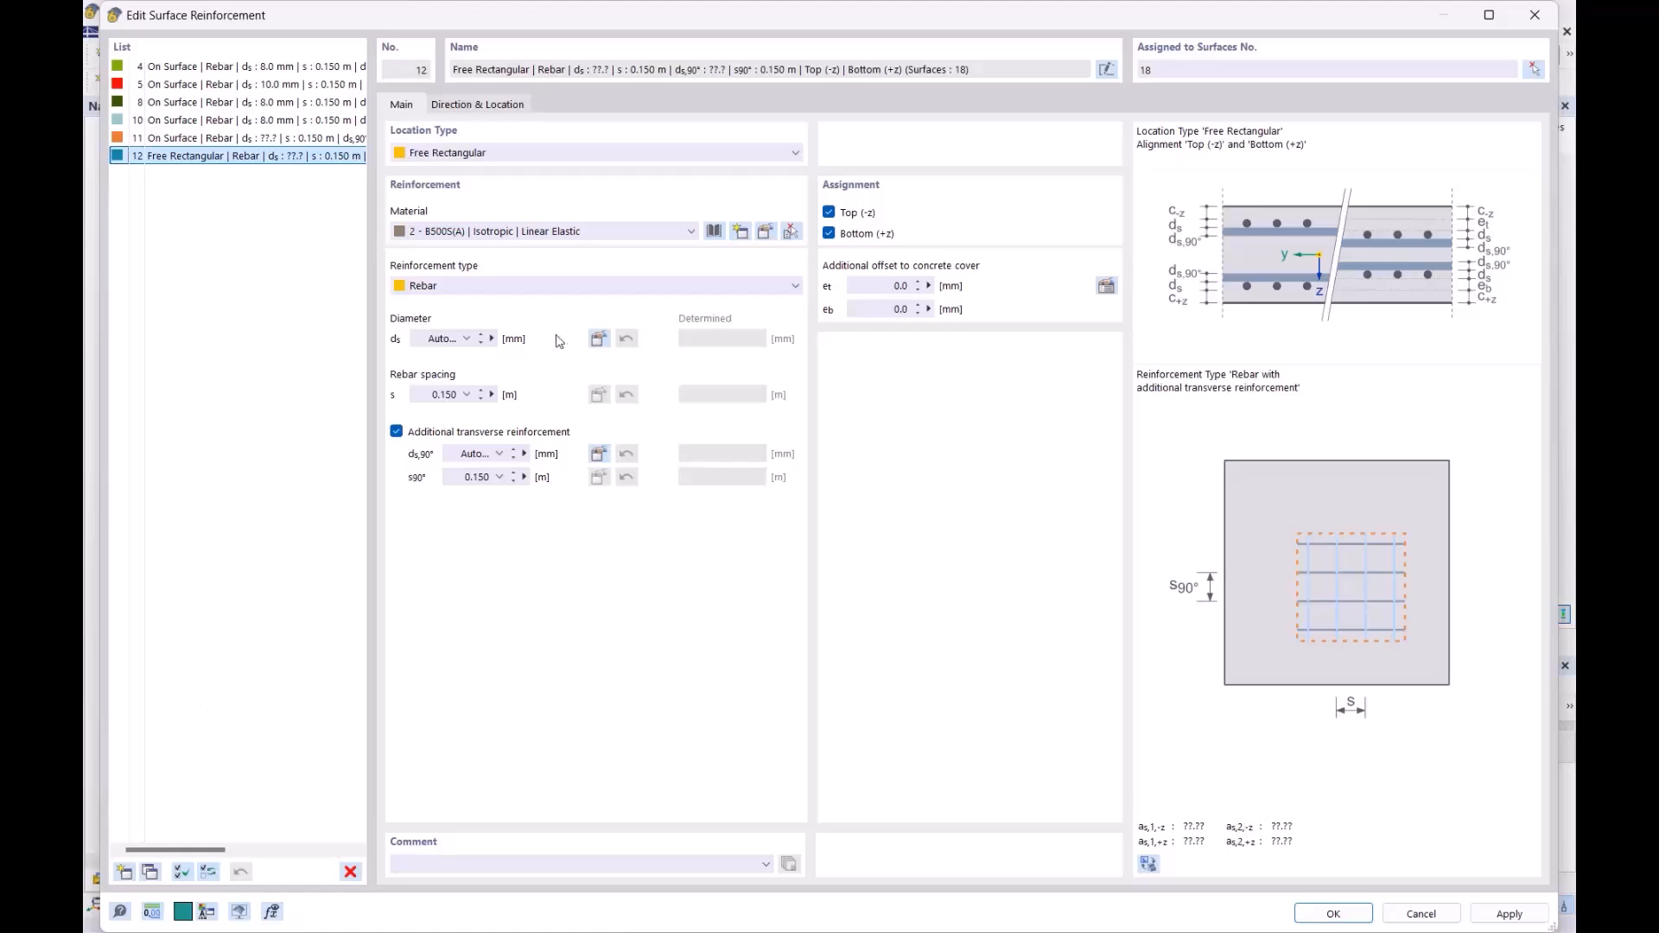
left_click(149, 873)
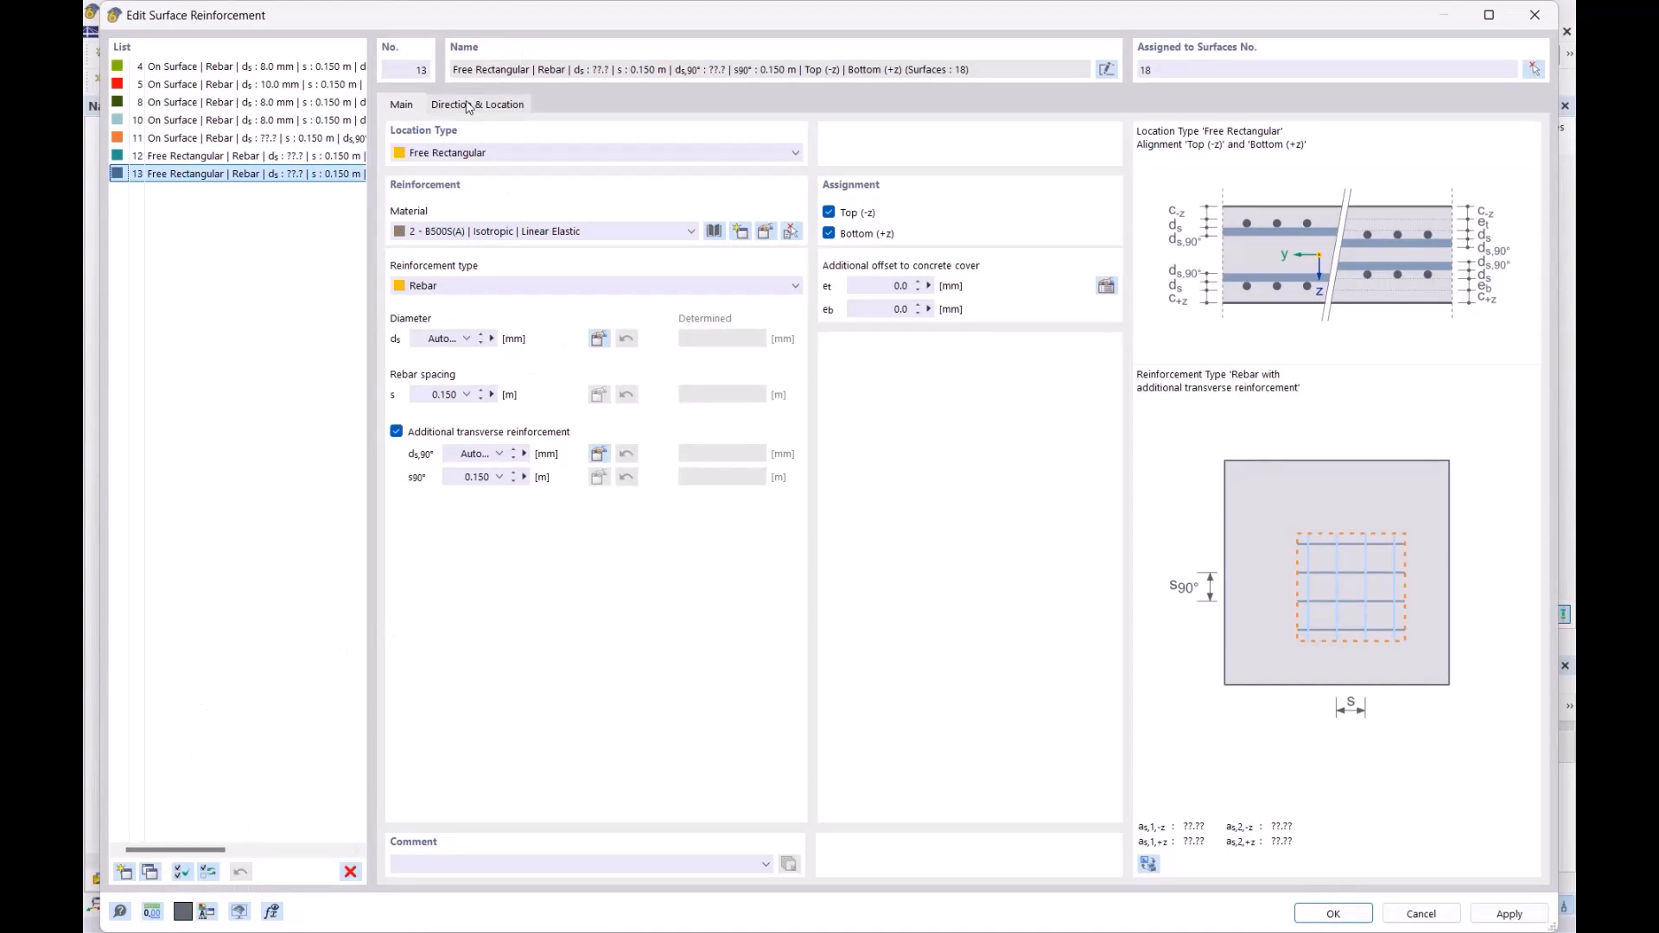
- Restrict reinforcements 12 and 13 to top bars only
left_click(320, 157)
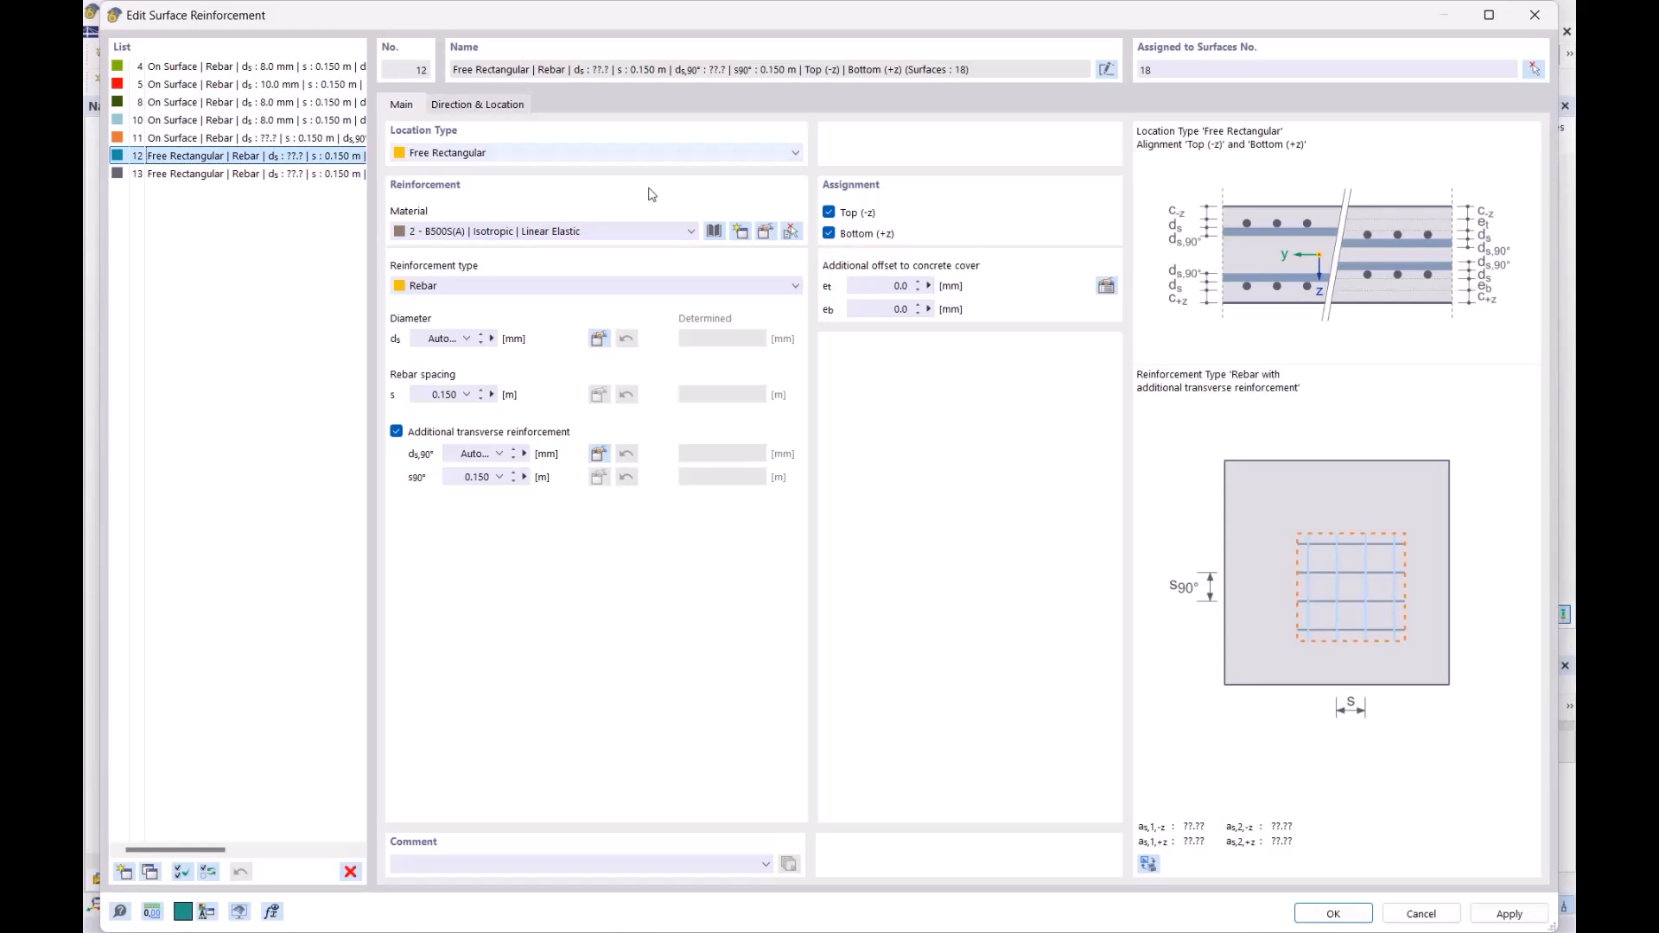
left_click(830, 234)
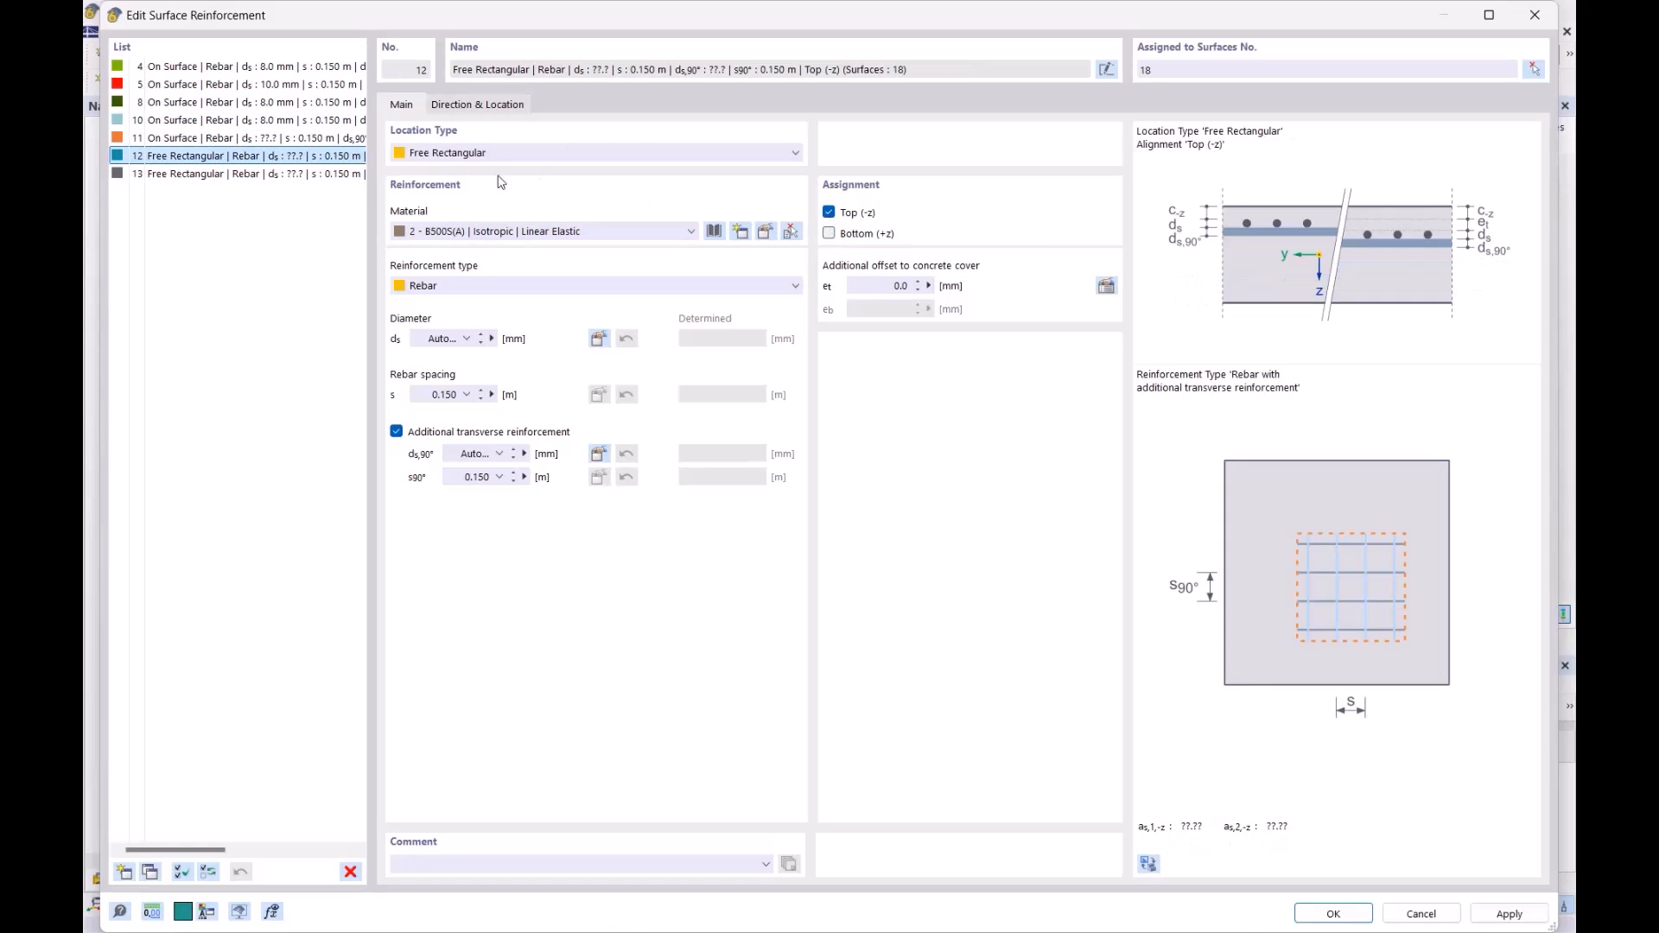
left_click(306, 176)
left_click(829, 234)
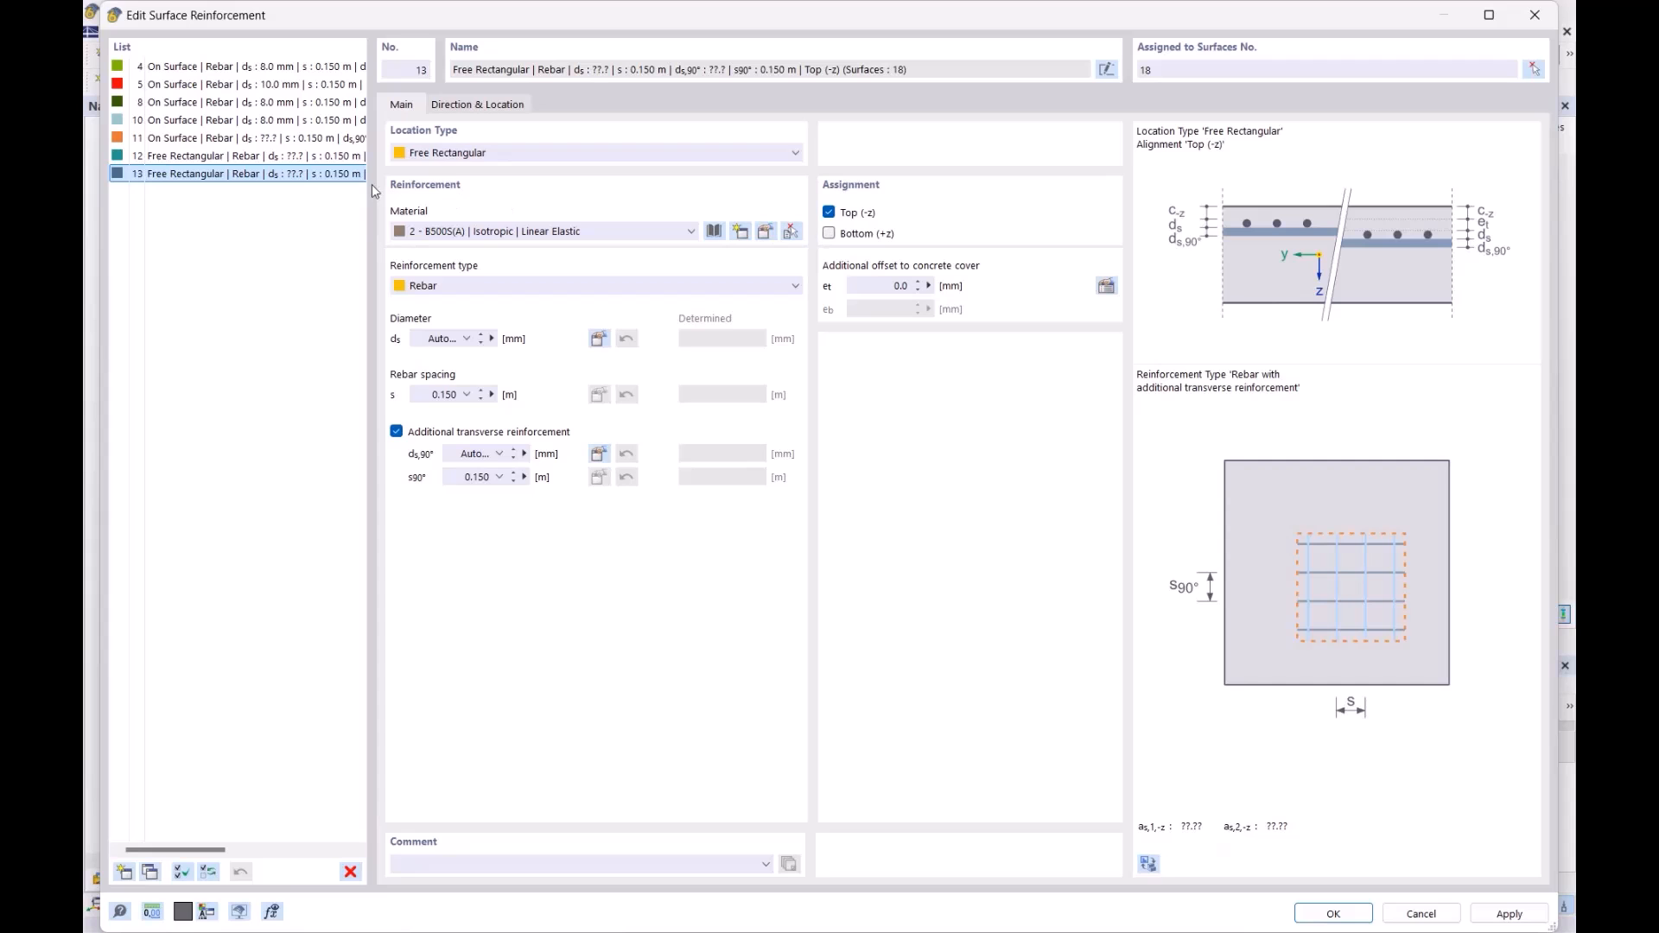
- Centre zone 13's 1 m × 1 m rectangle on node 103 and confirm
left_click(484, 107)
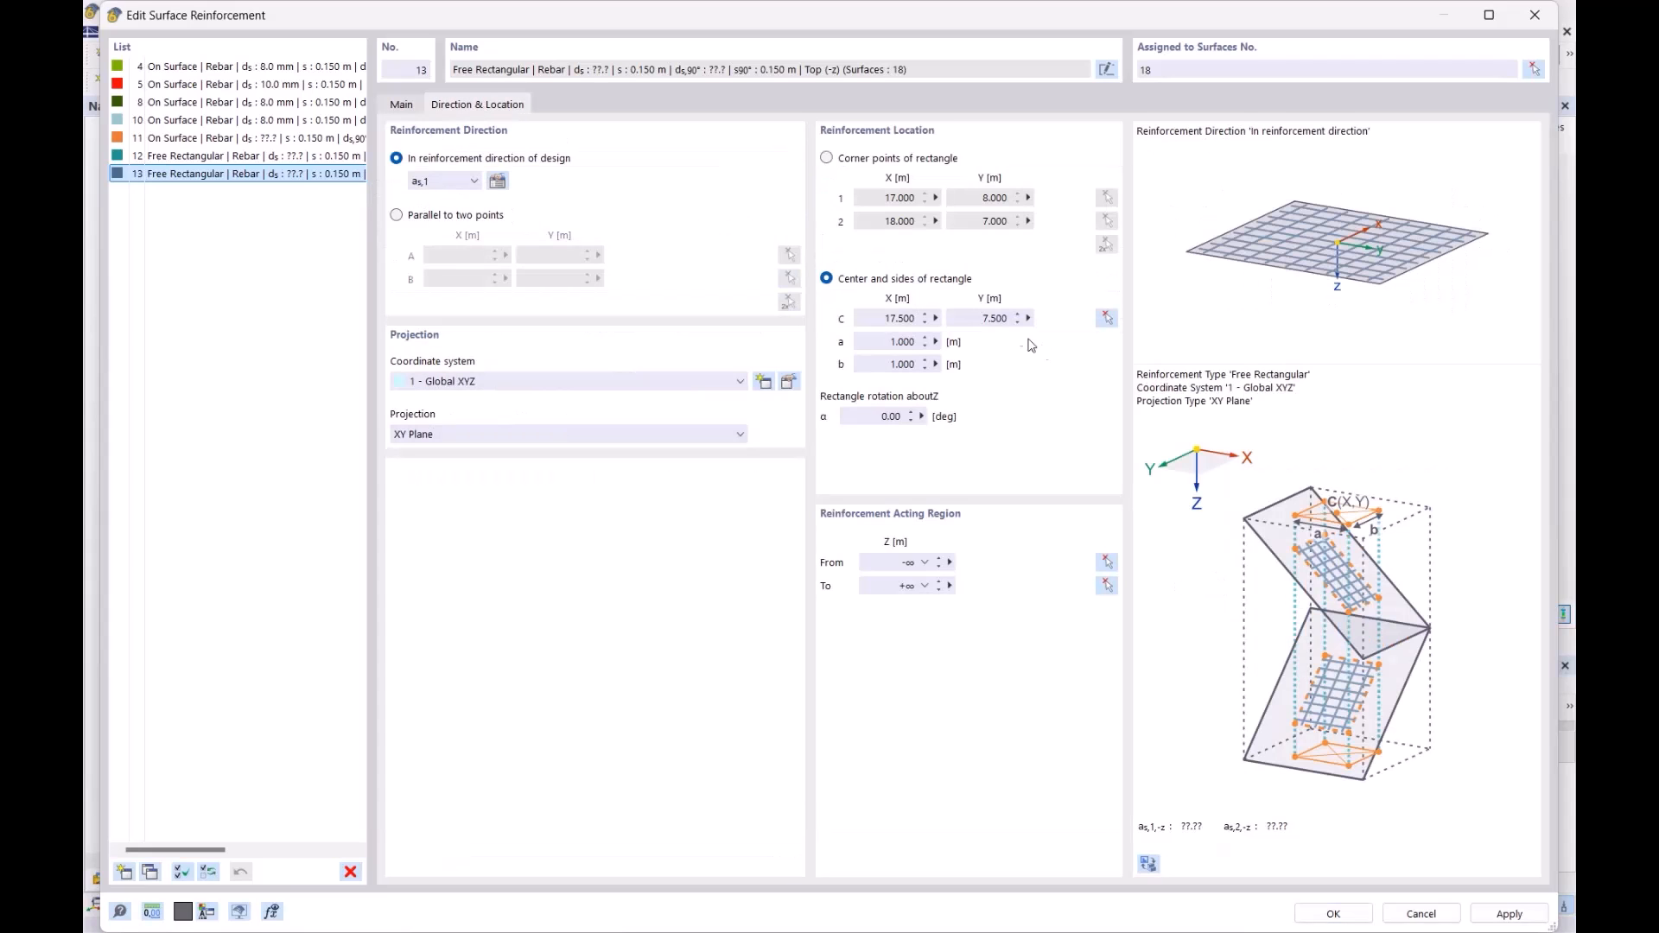
left_click(1107, 318)
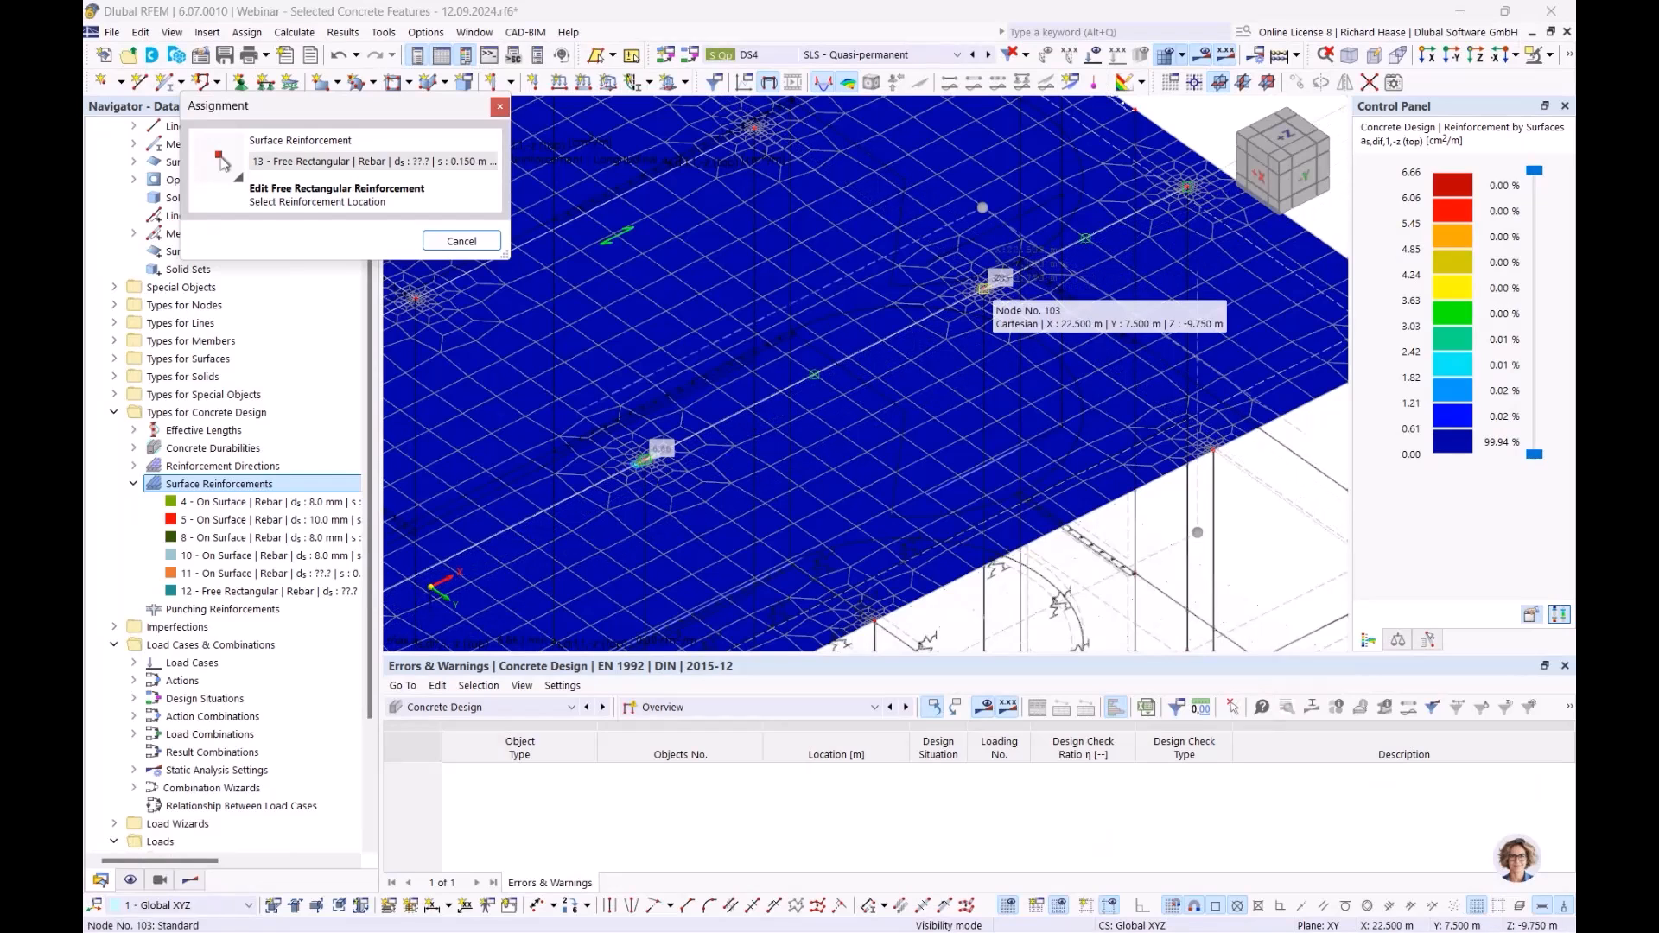
scroll(985, 290, "up", 3)
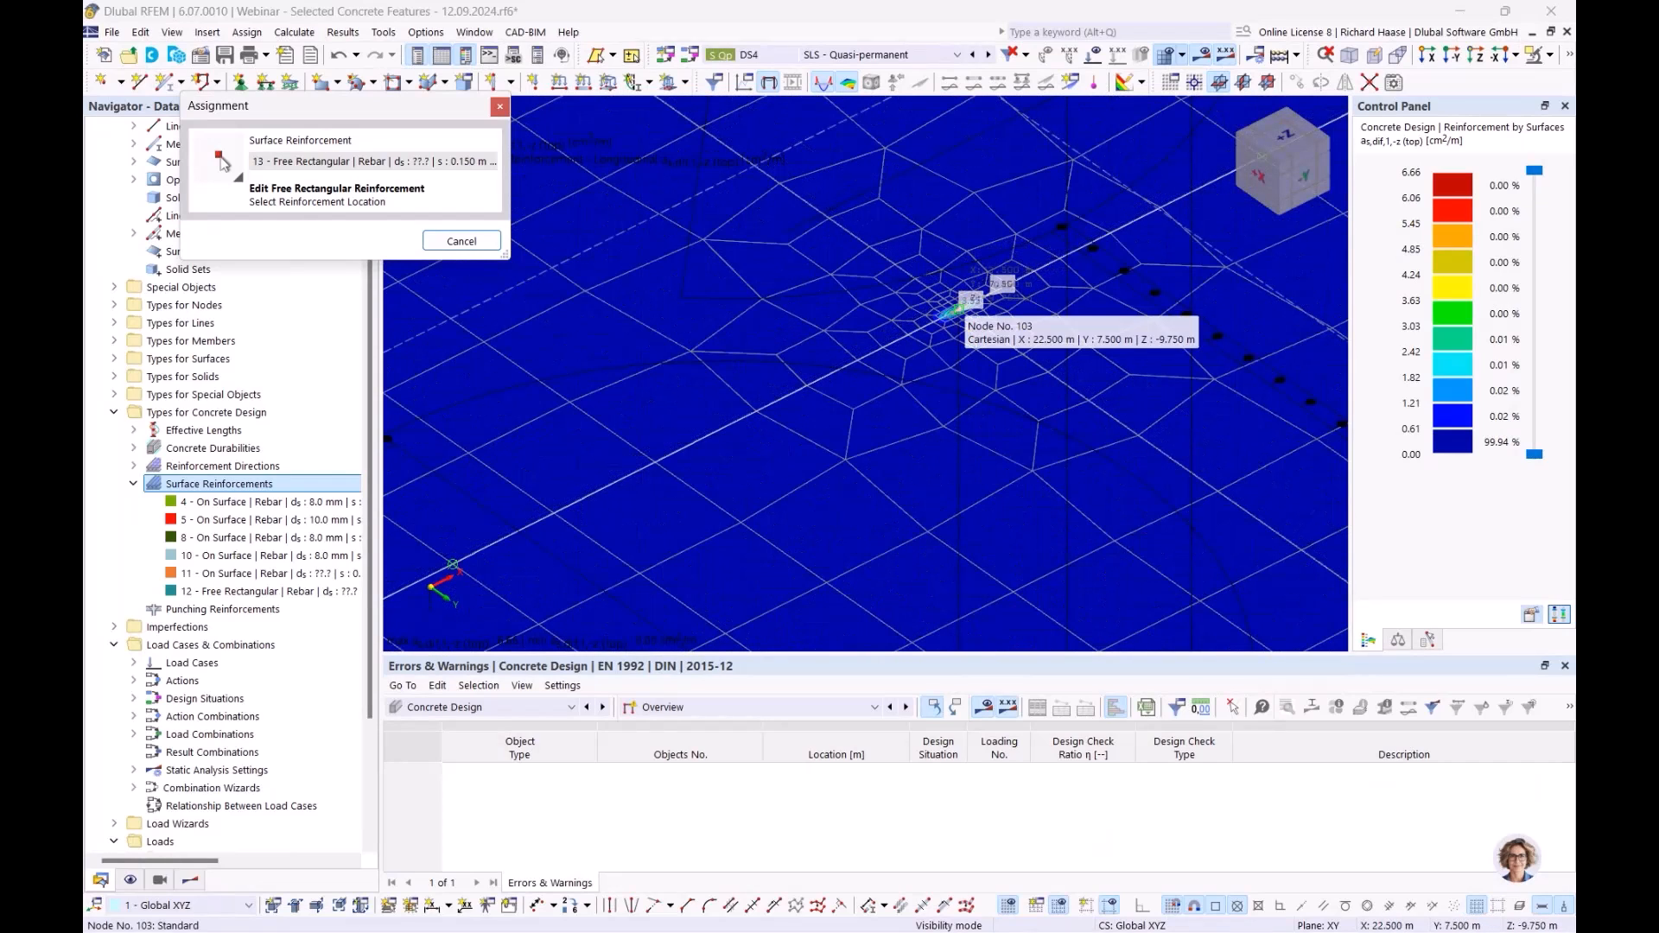
left_click(955, 309)
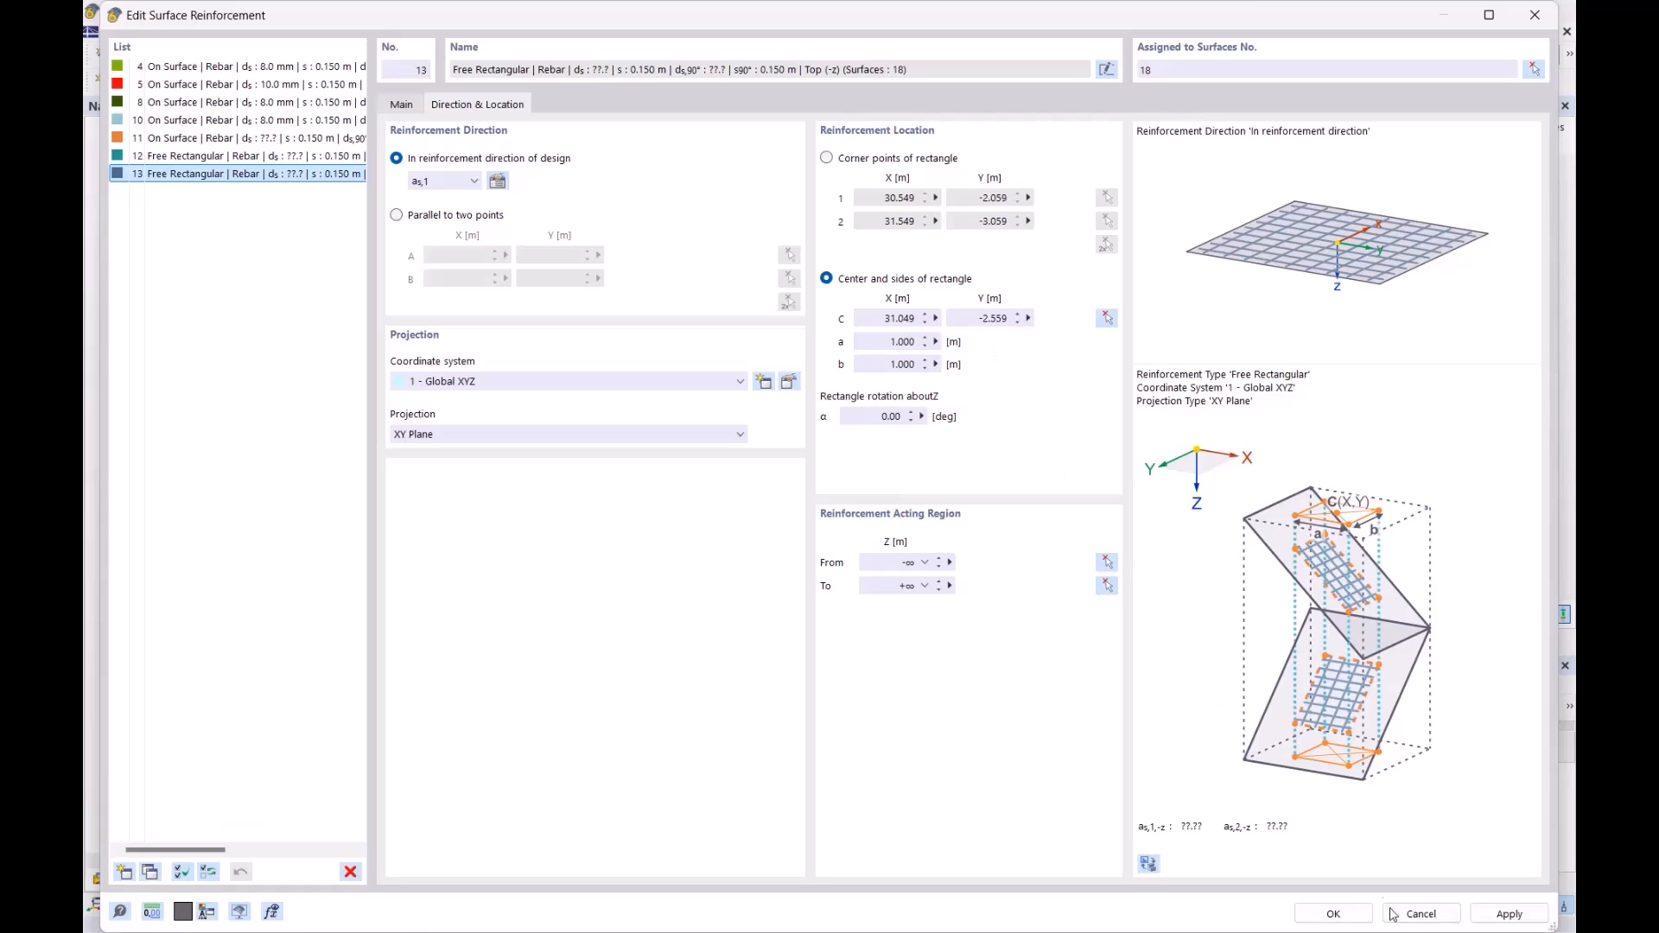
left_click(1336, 914)
scroll(631, 438, "up", 5)
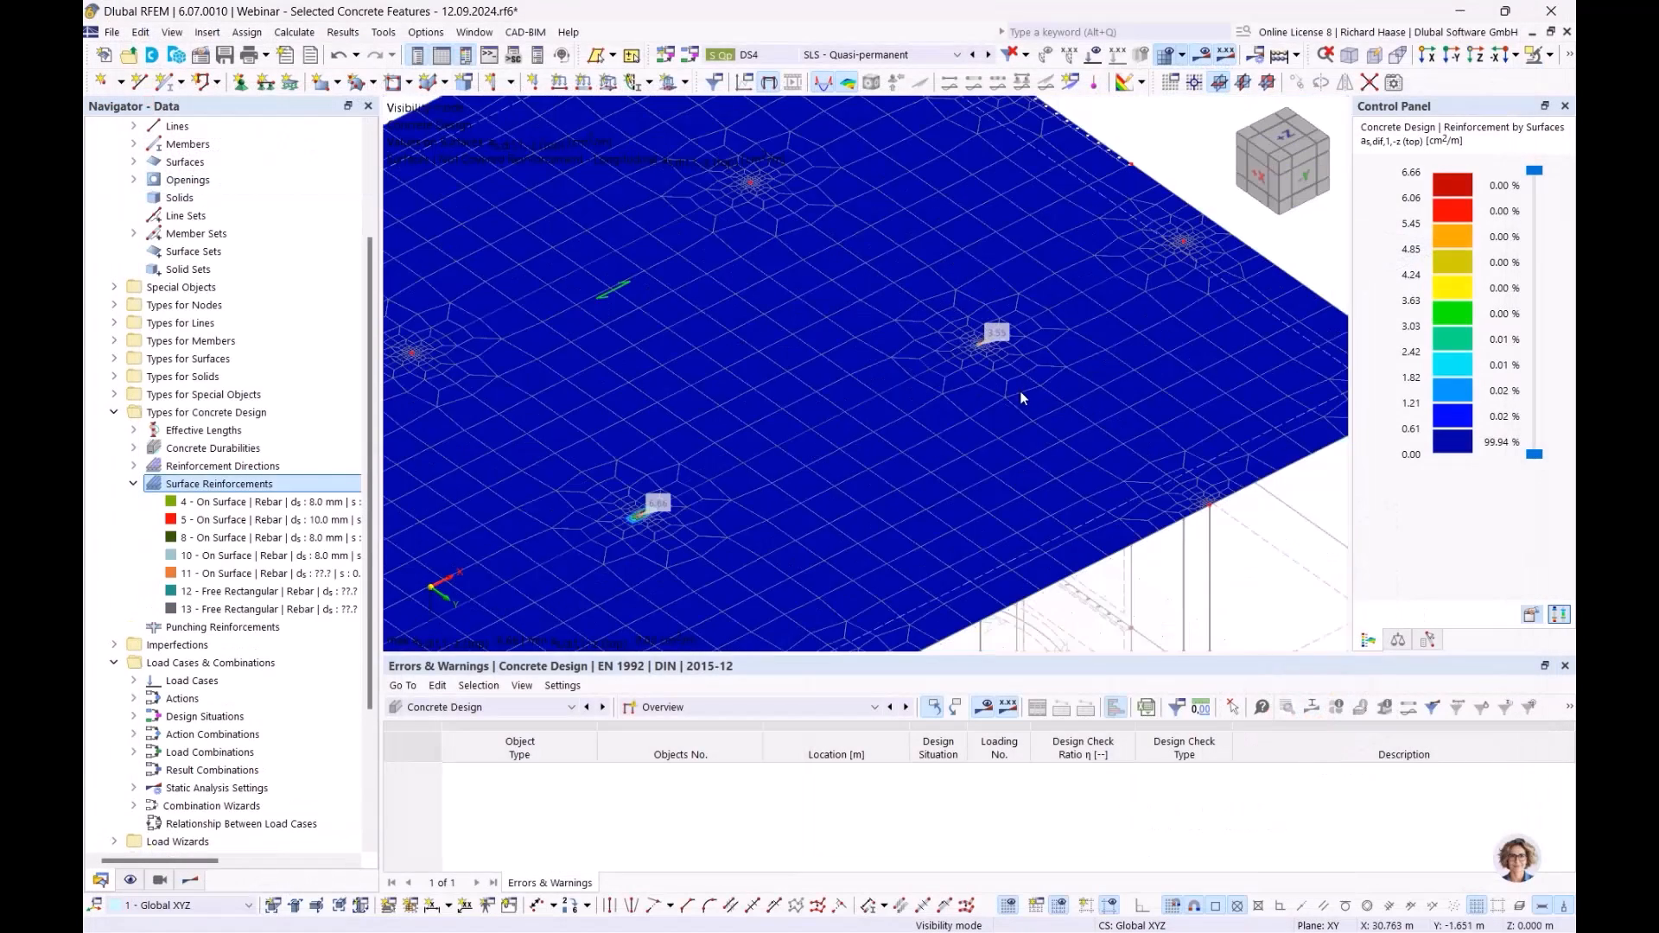
- Select zones 12 and 13 in turn and orbit the slab to see them over the column hotspots
left_click(294, 593)
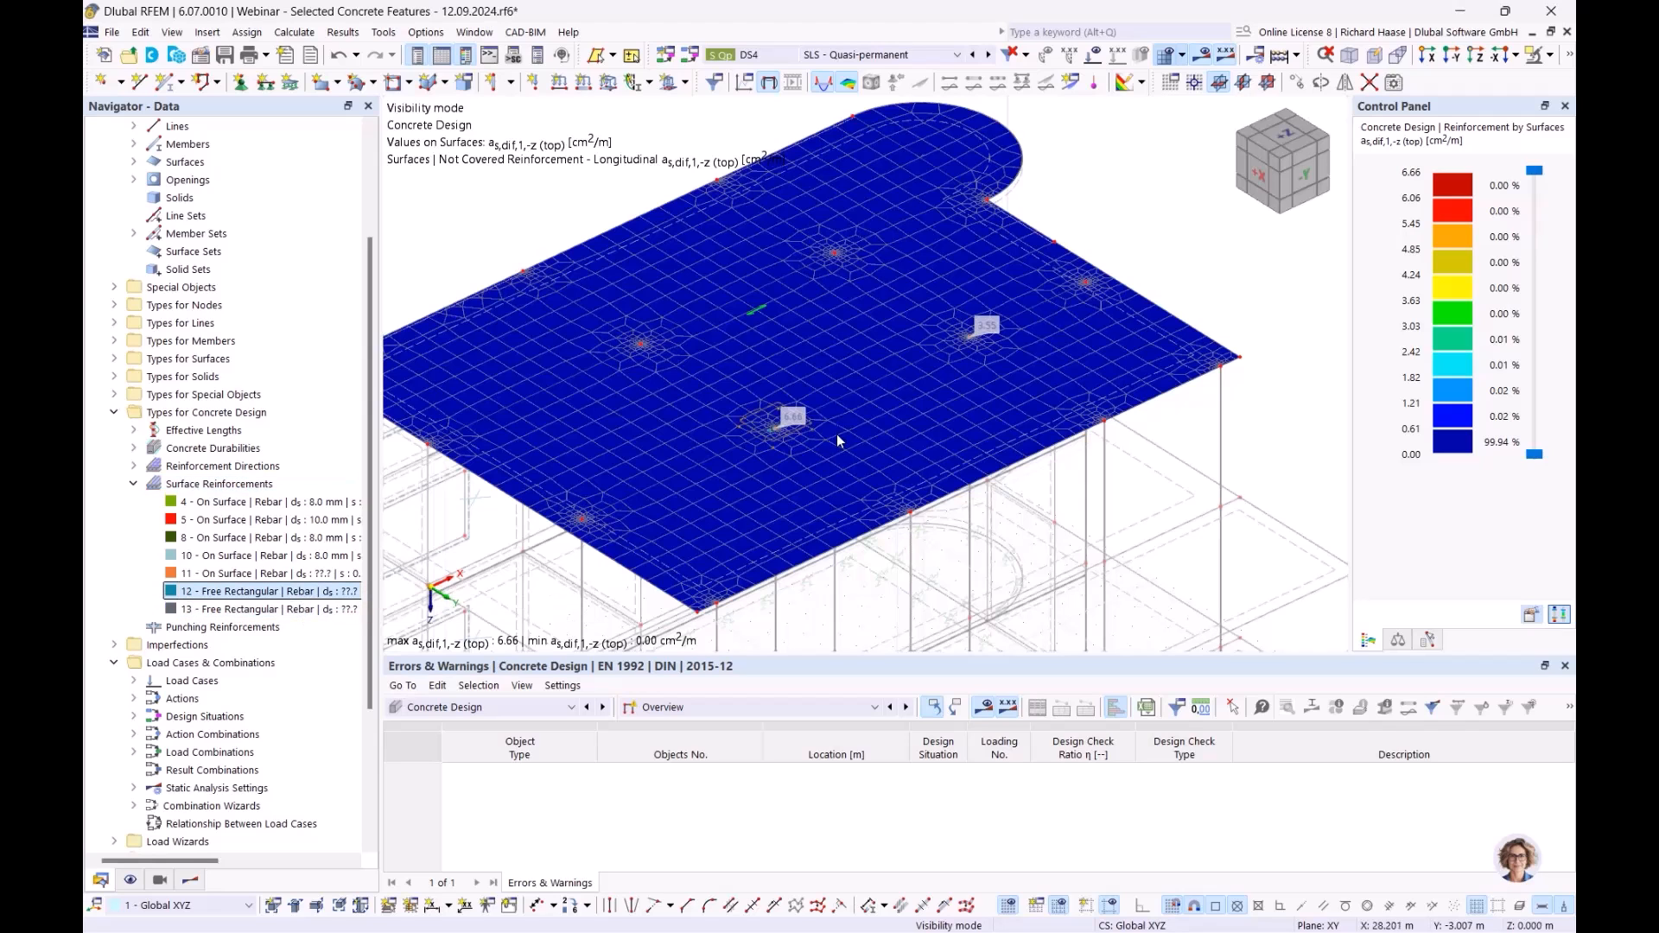
left_click(276, 609)
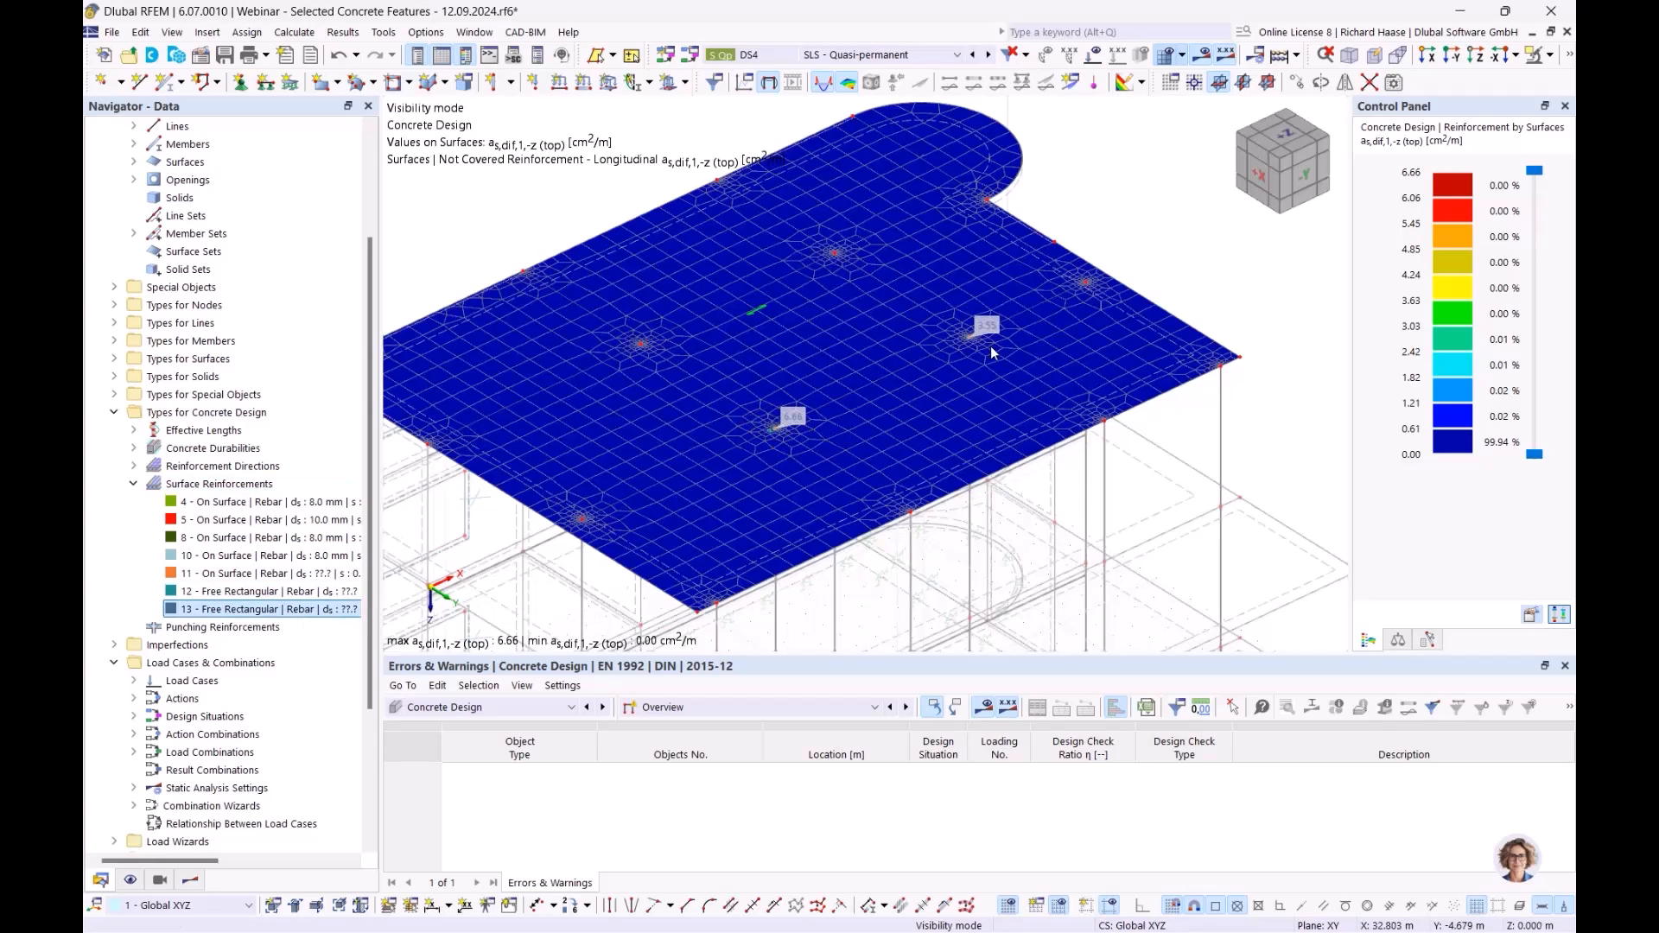
middle_click_drag(1050, 364, 1084, 328, "ctrl")
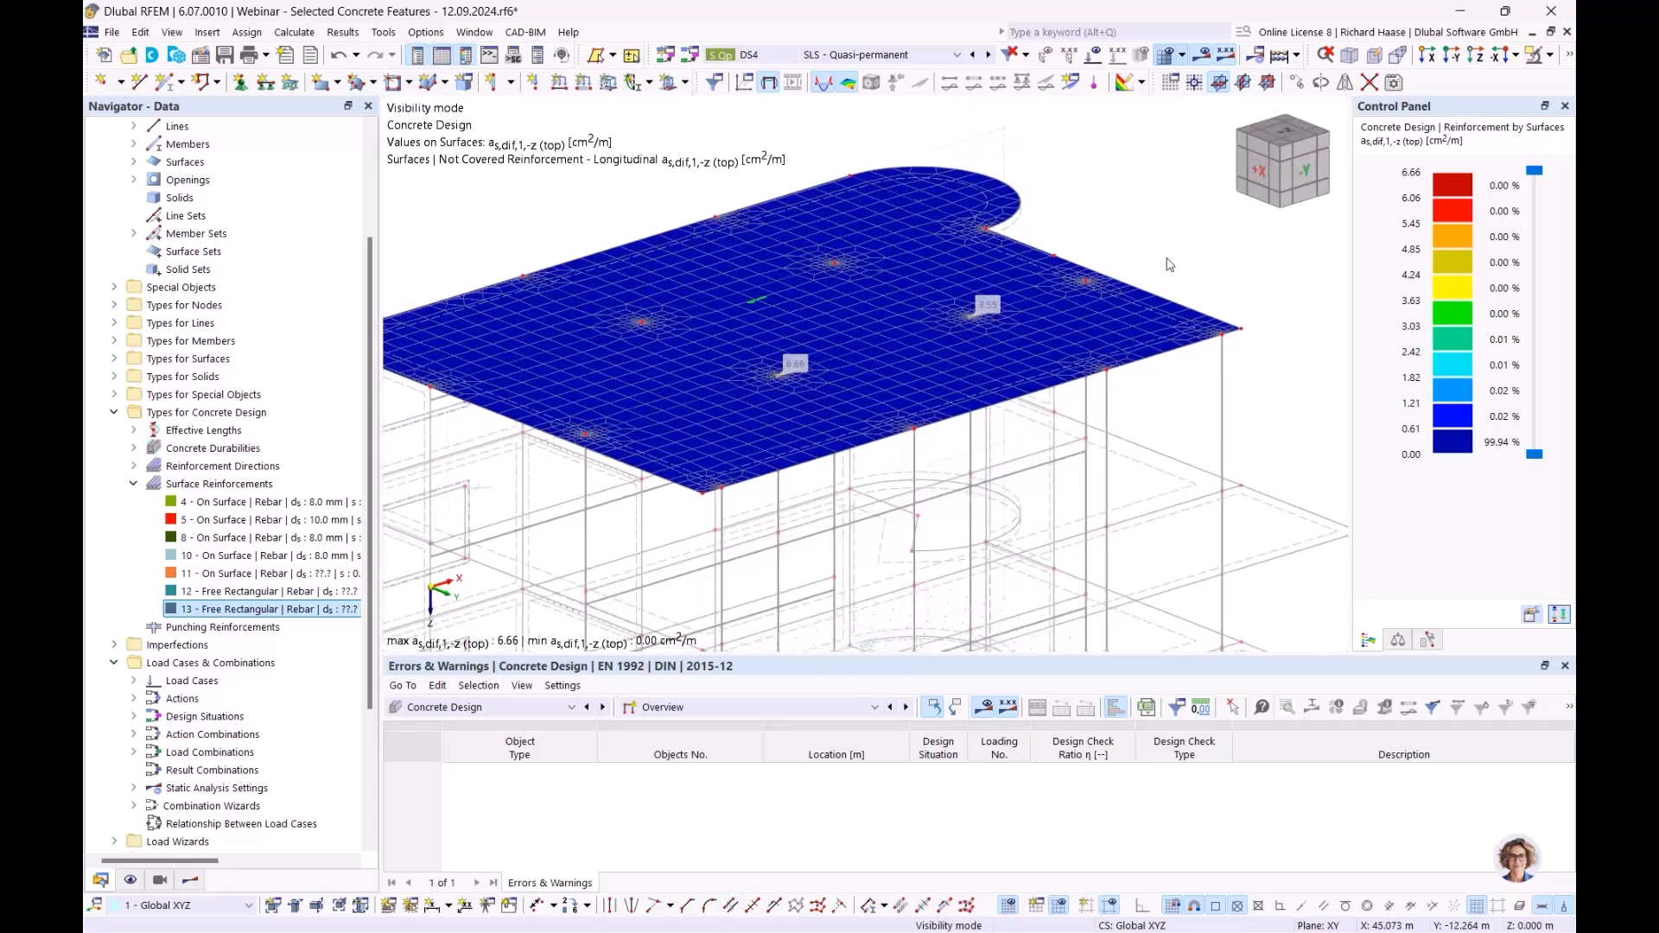
scroll(1166, 259, "up", 2)
middle_click_drag(1167, 264, 1156, 301, "ctrl")
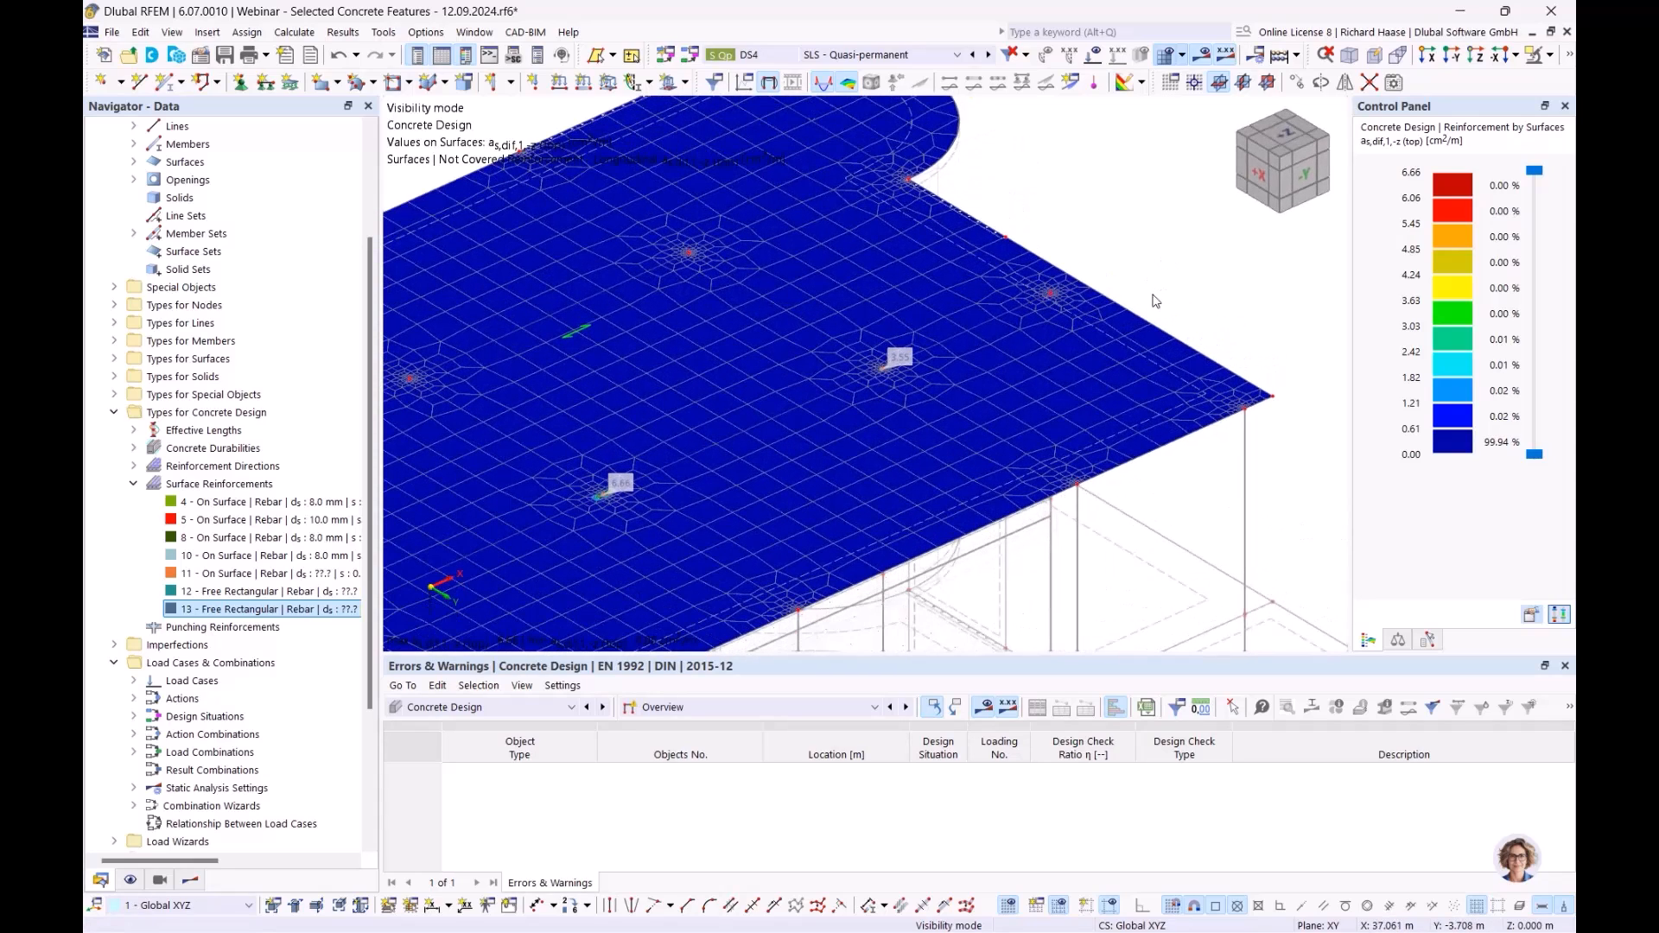
scroll(1091, 361, "down", 3)
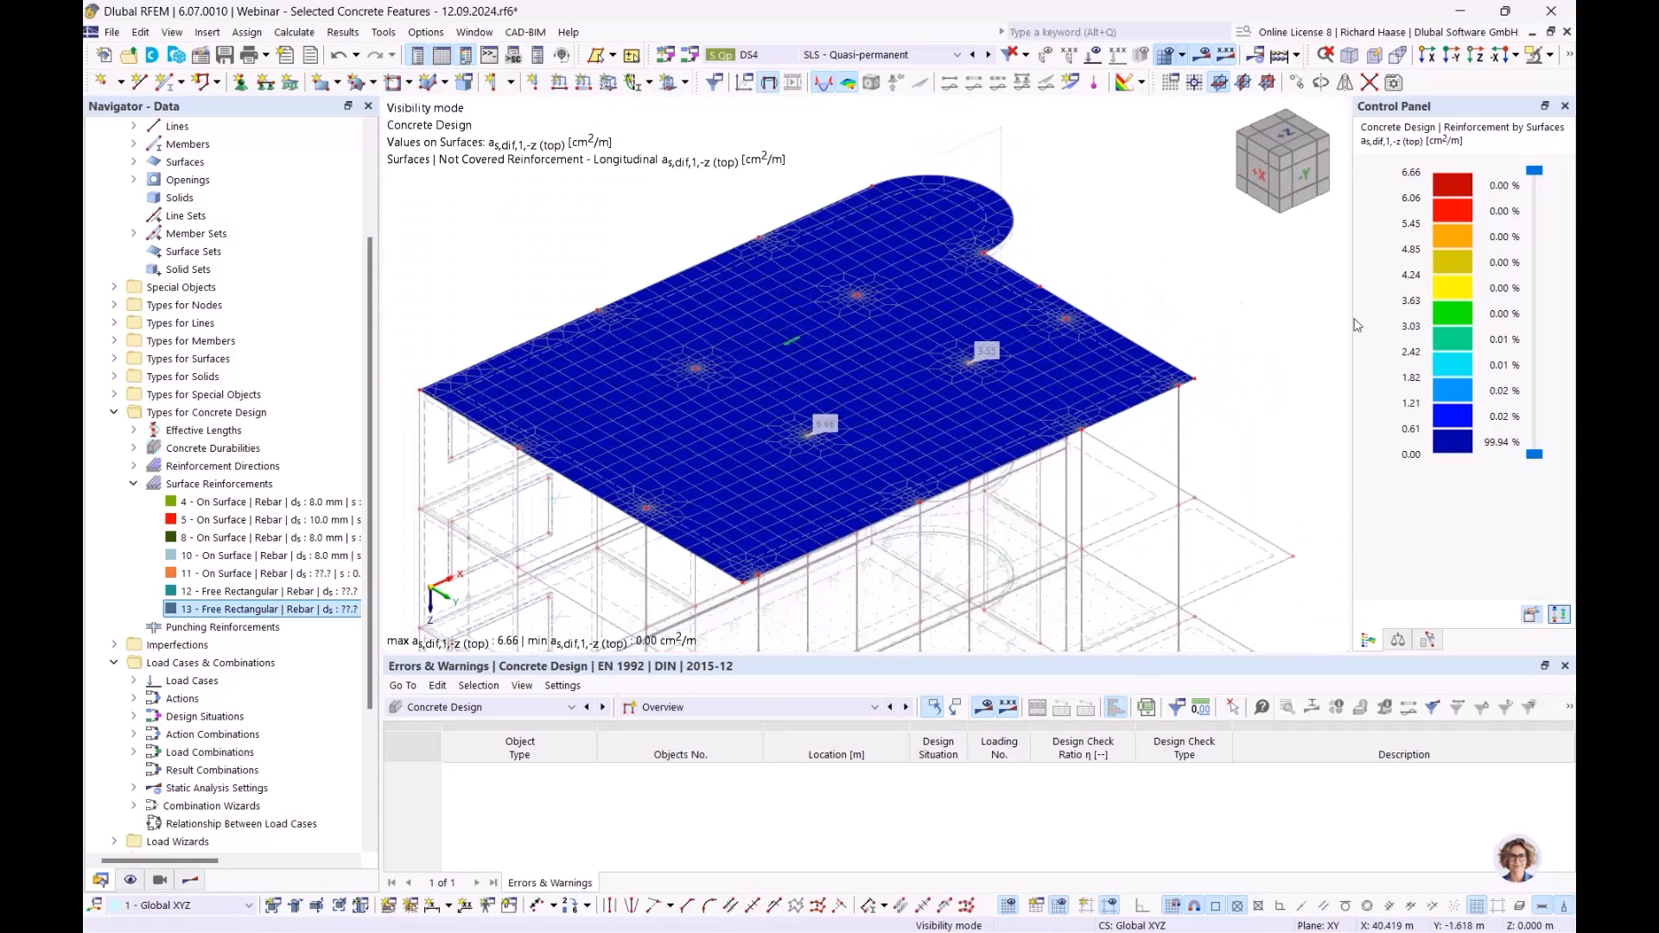
scroll(1066, 304, "up", 2)
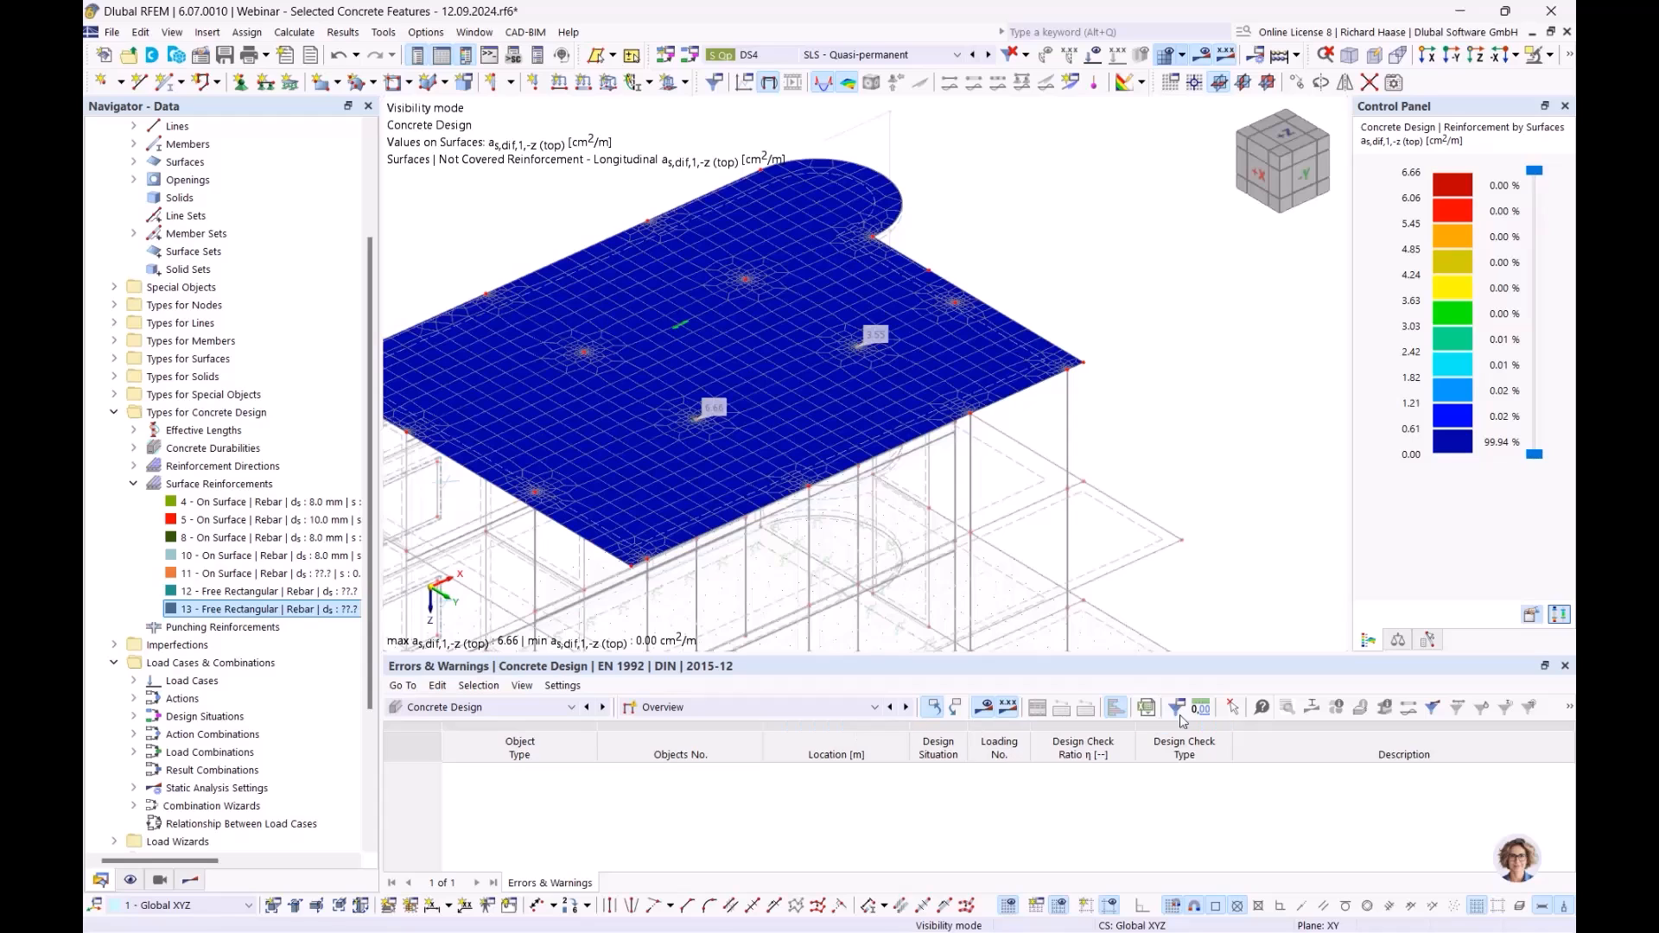
- Switch the table to Input Data and enable 'Delete add-on results by changing input data' in Global Settings
left_click(739, 707)
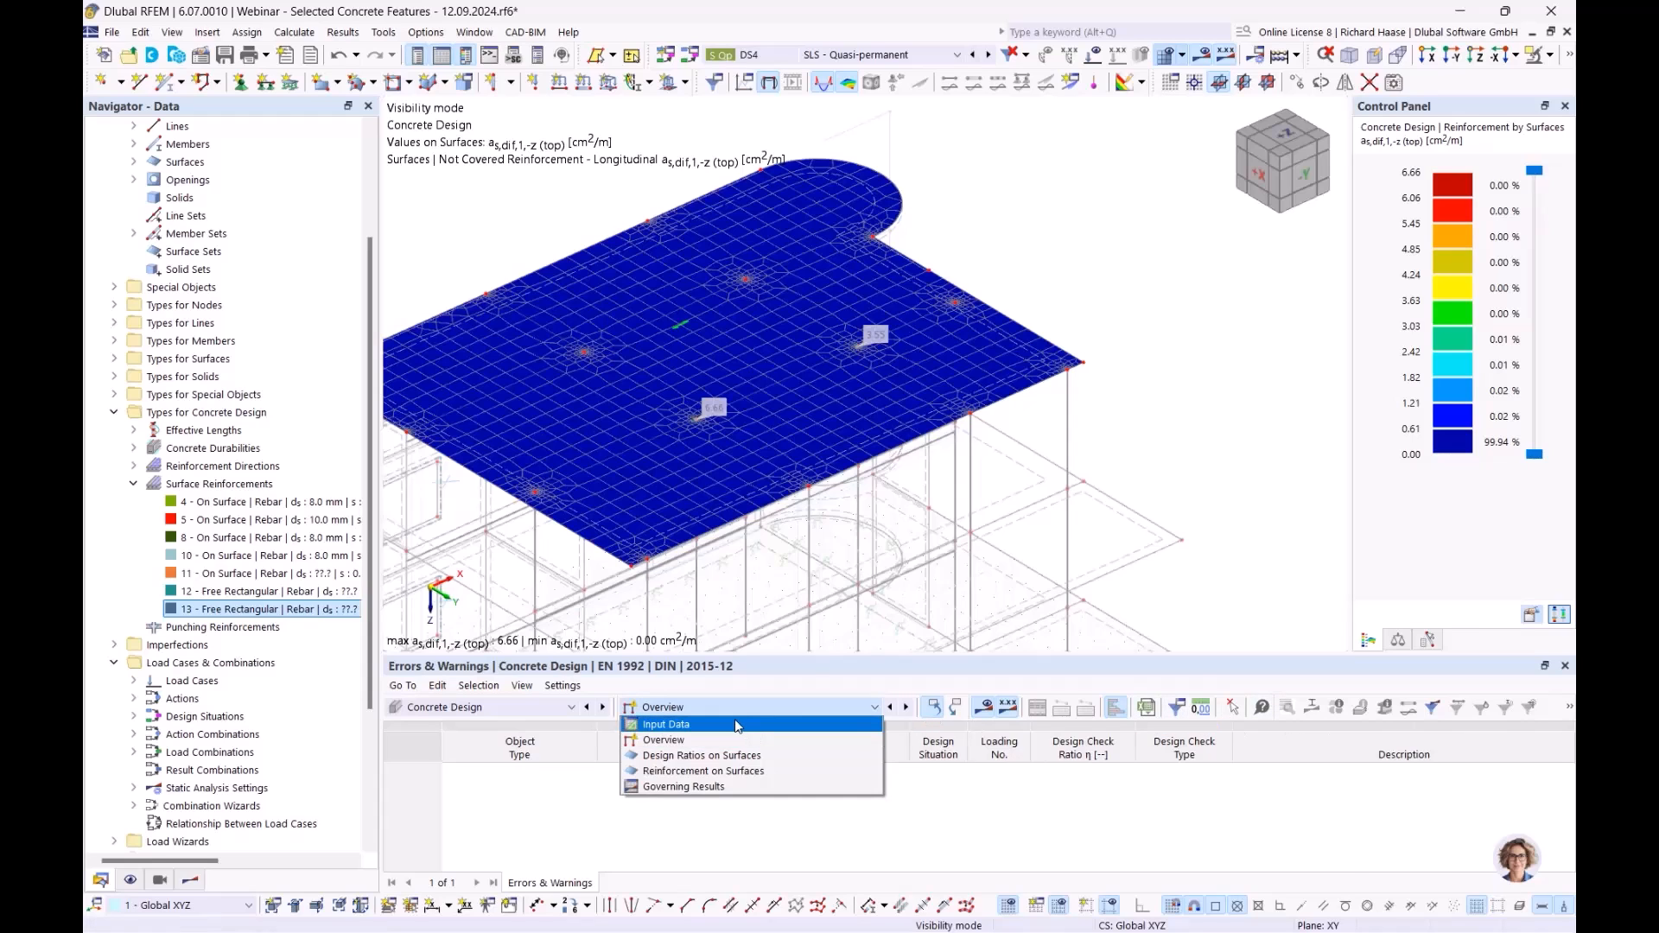
left_click(739, 726)
left_click(1141, 707)
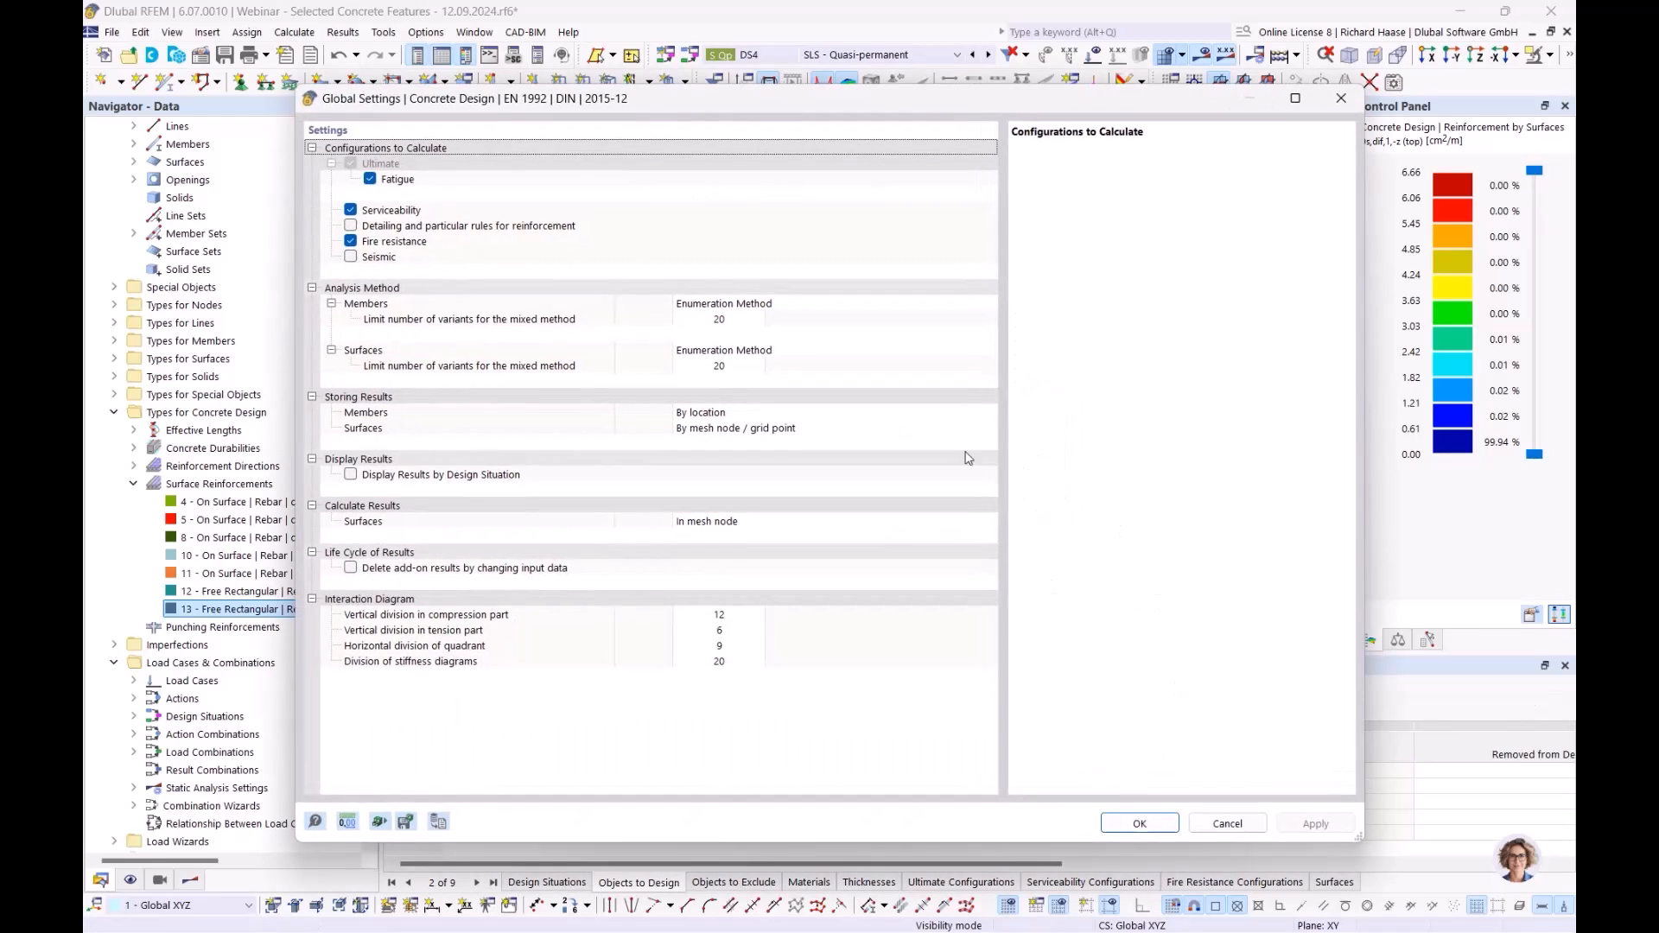
left_click(350, 568)
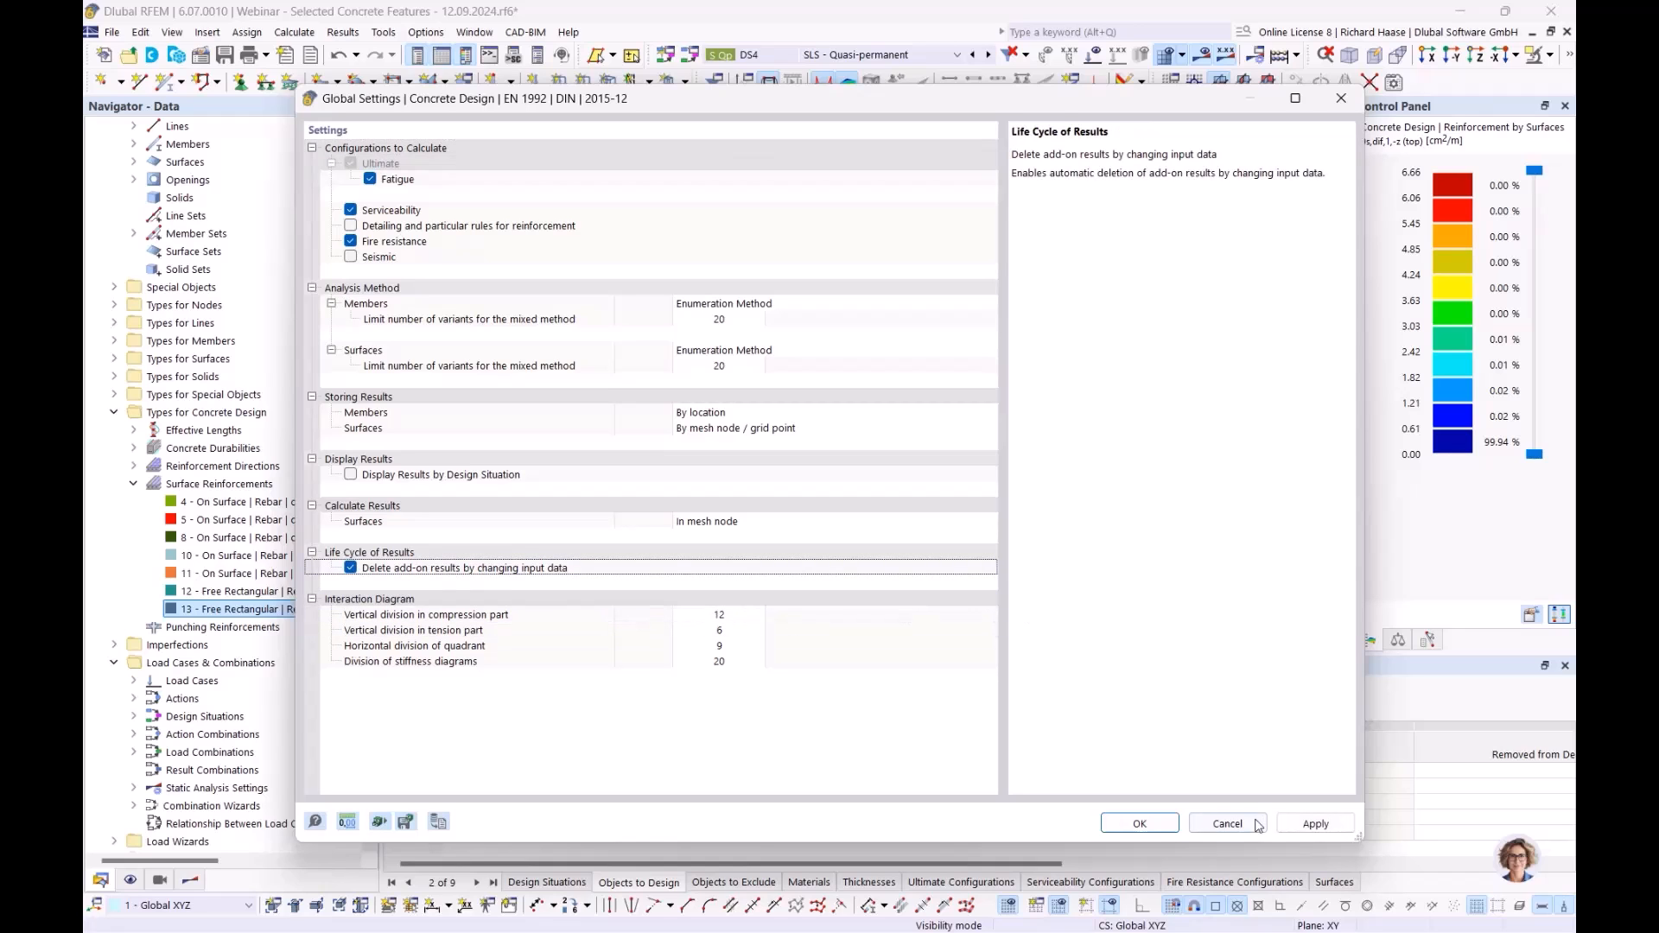
left_click(1140, 823)
left_click(914, 577)
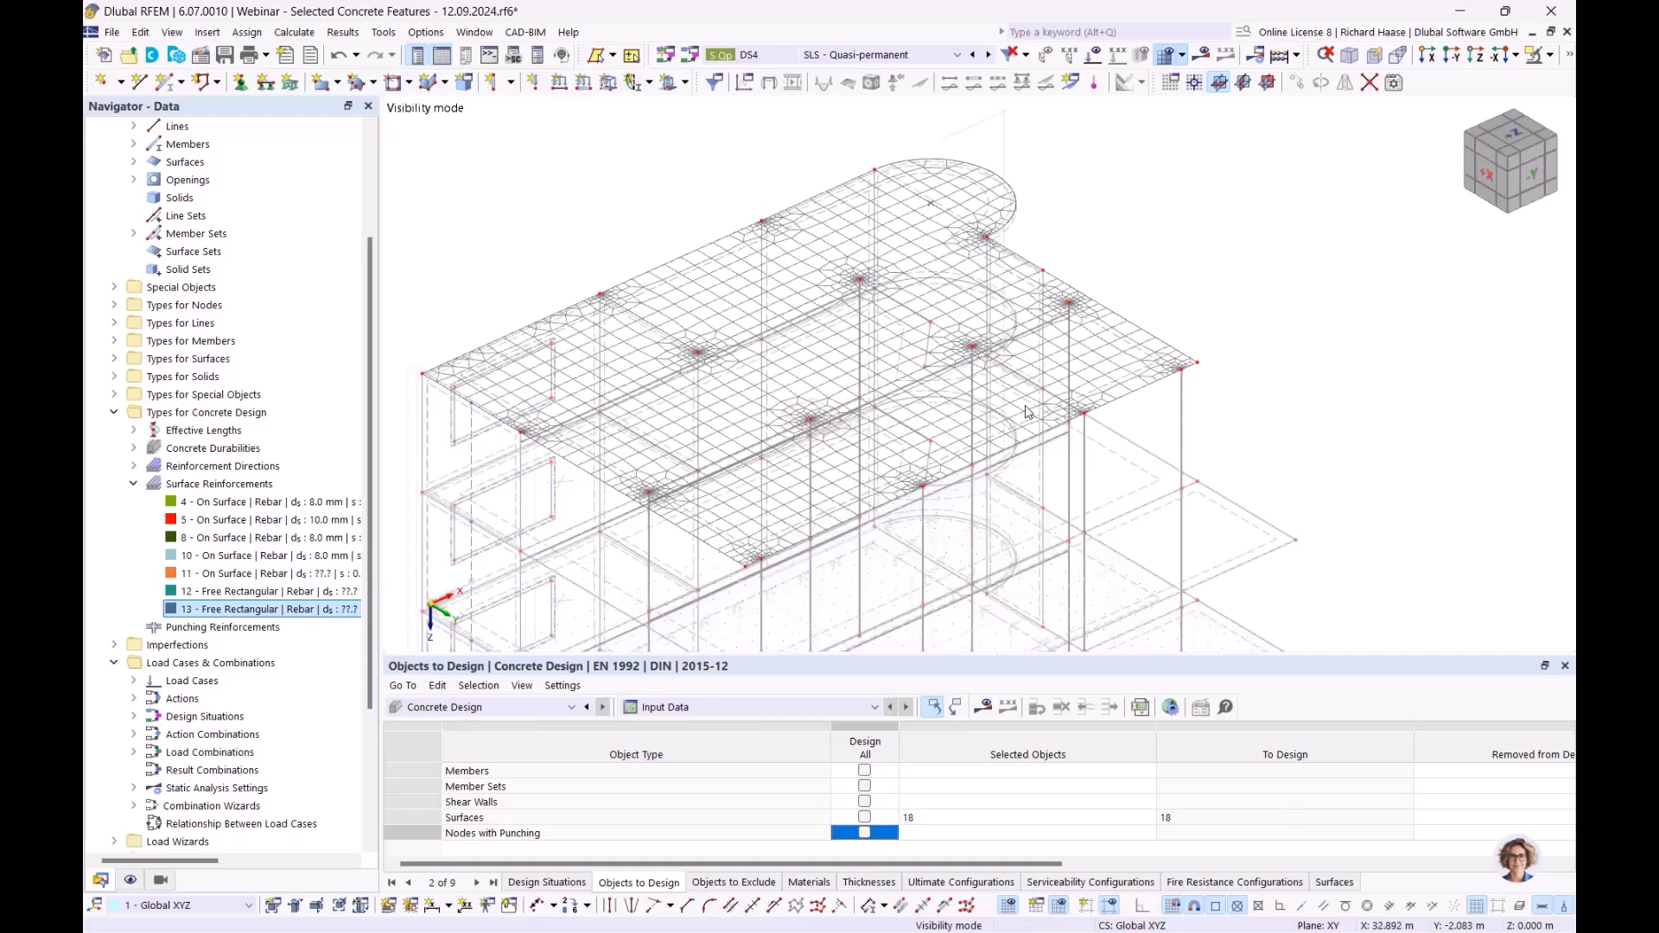
- Rerun the concrete design calculation and look over the model
left_click(983, 708)
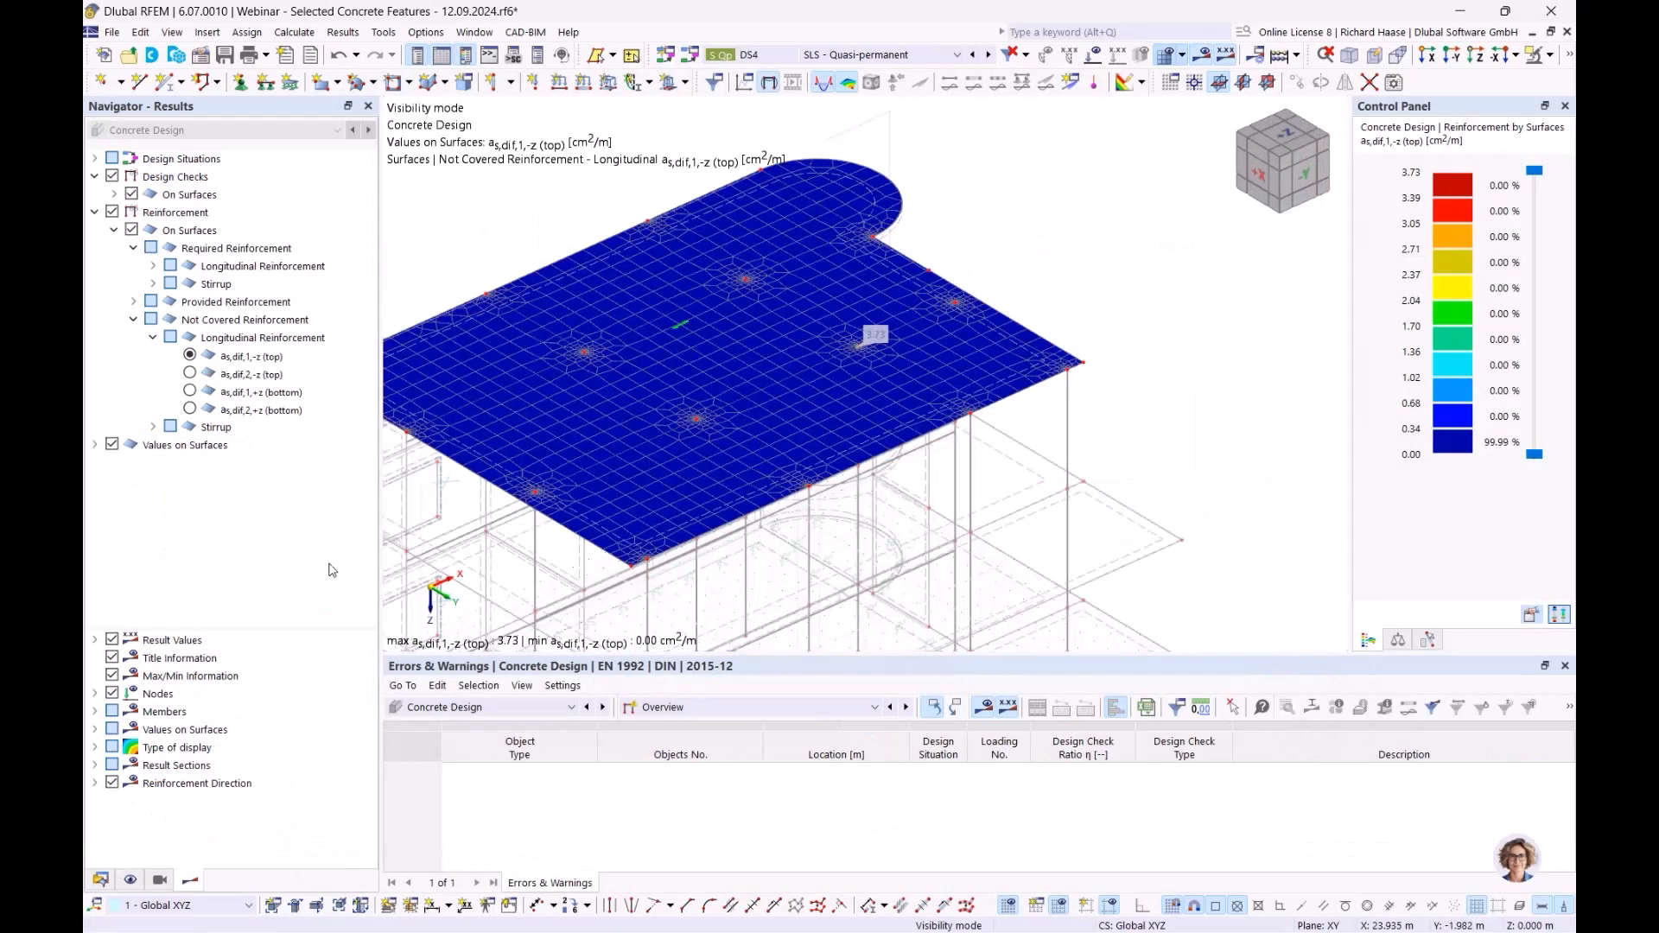
left_click(101, 881)
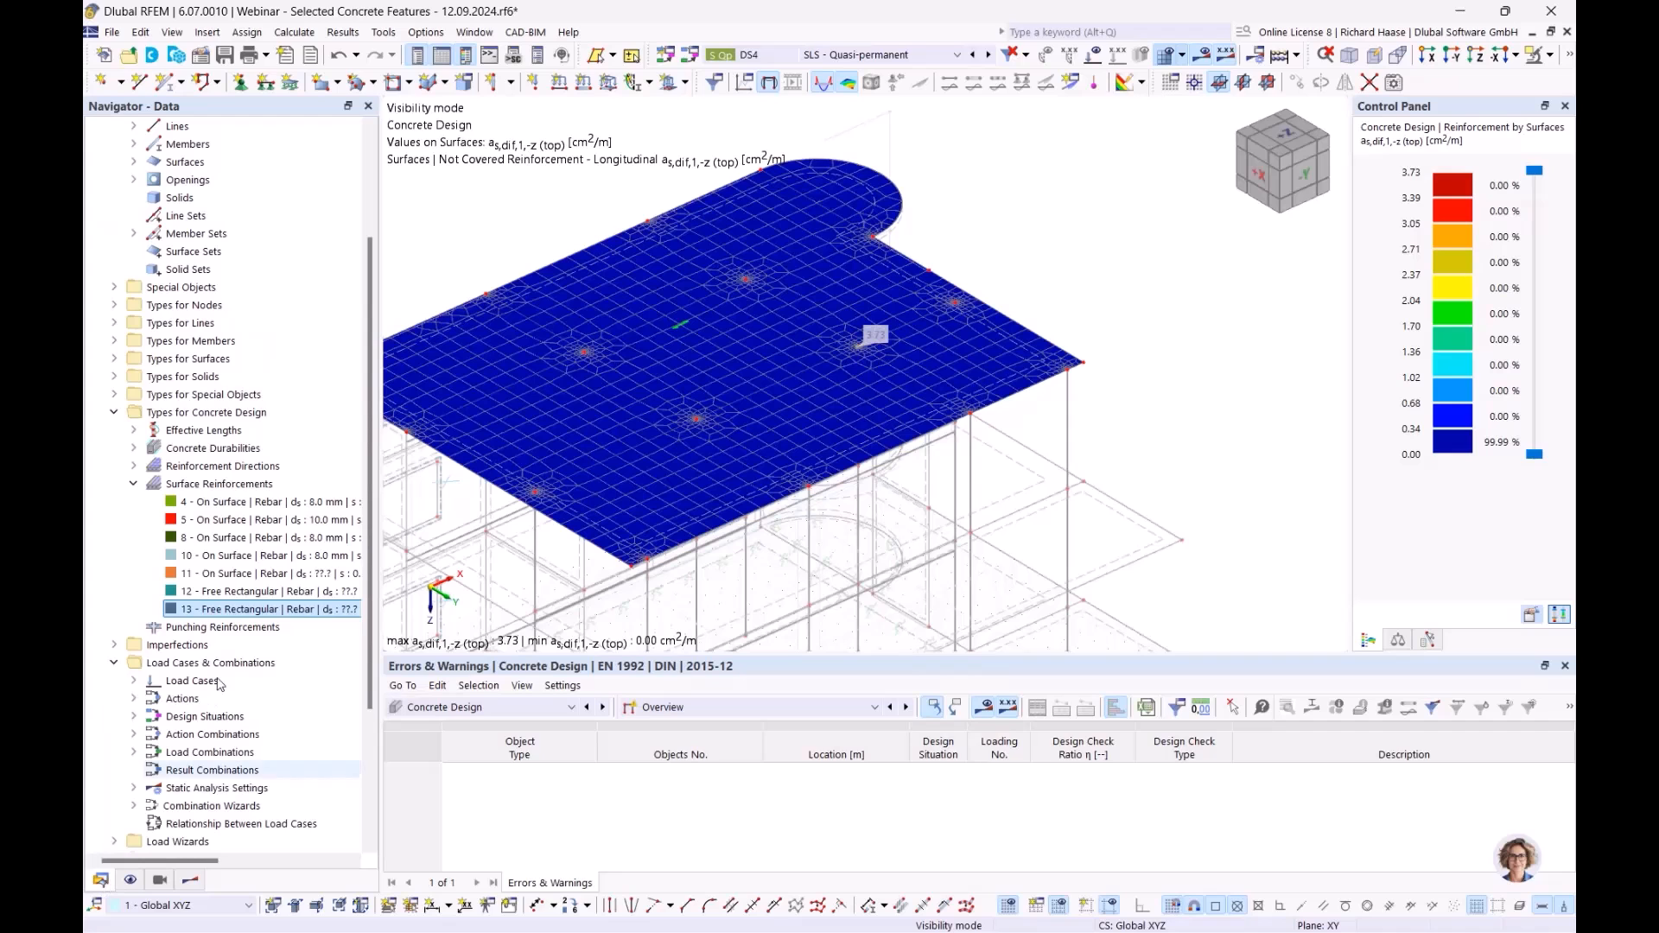
middle_click_drag(711, 426, 640, 463, "ctrl")
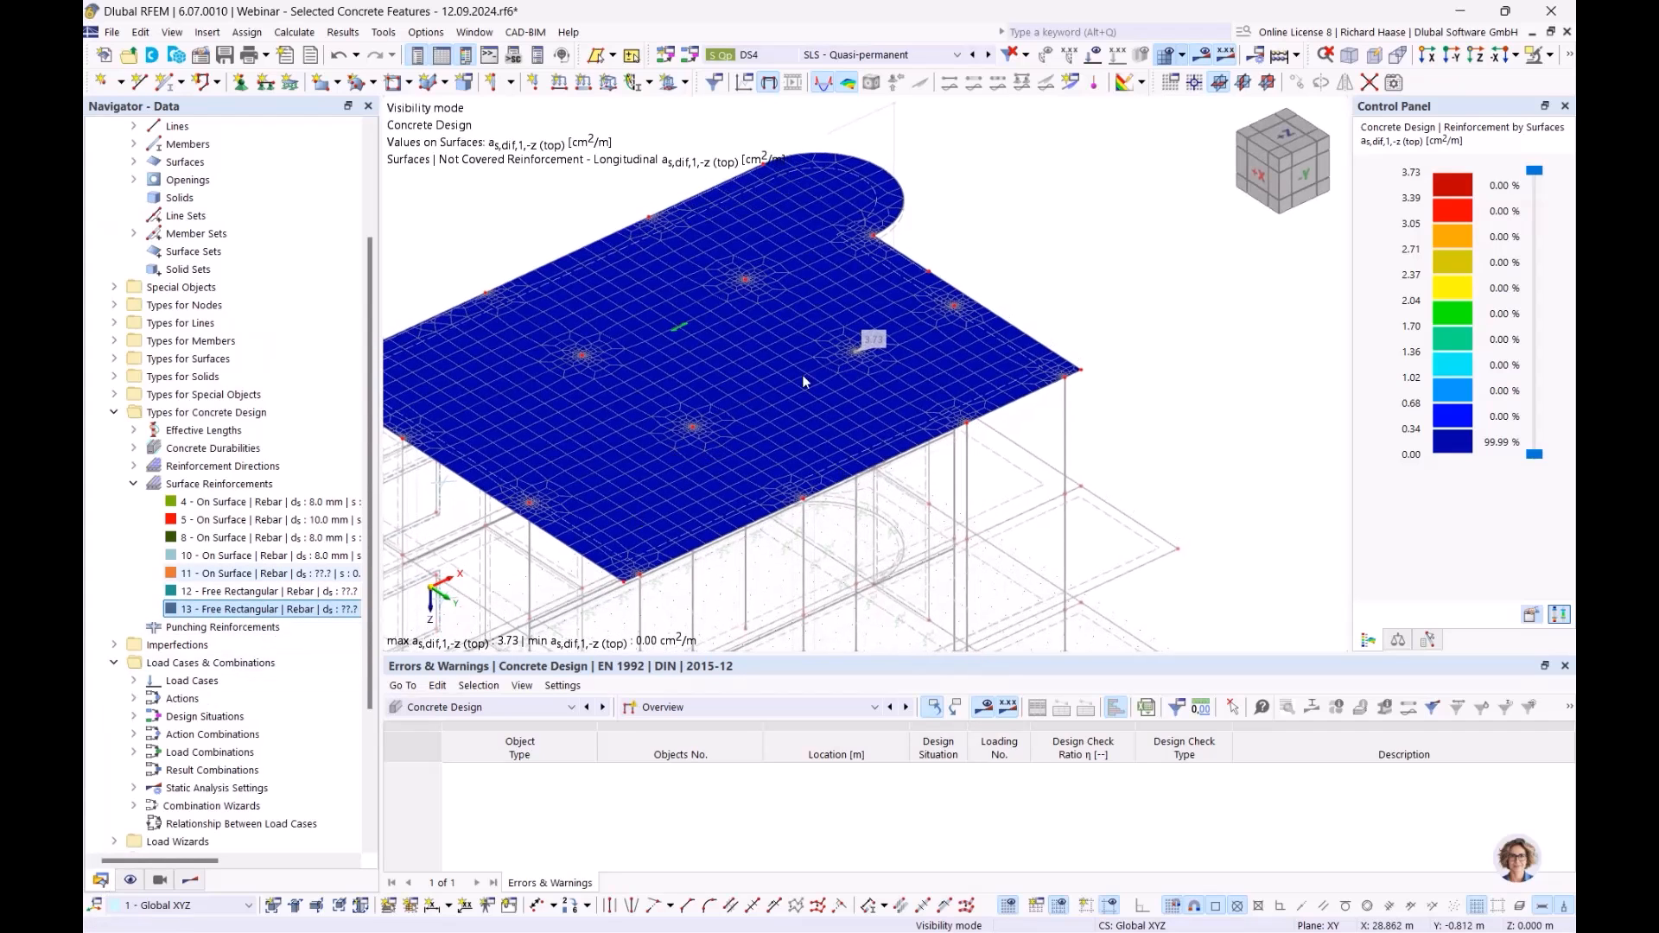
scroll(861, 350, "up", 3)
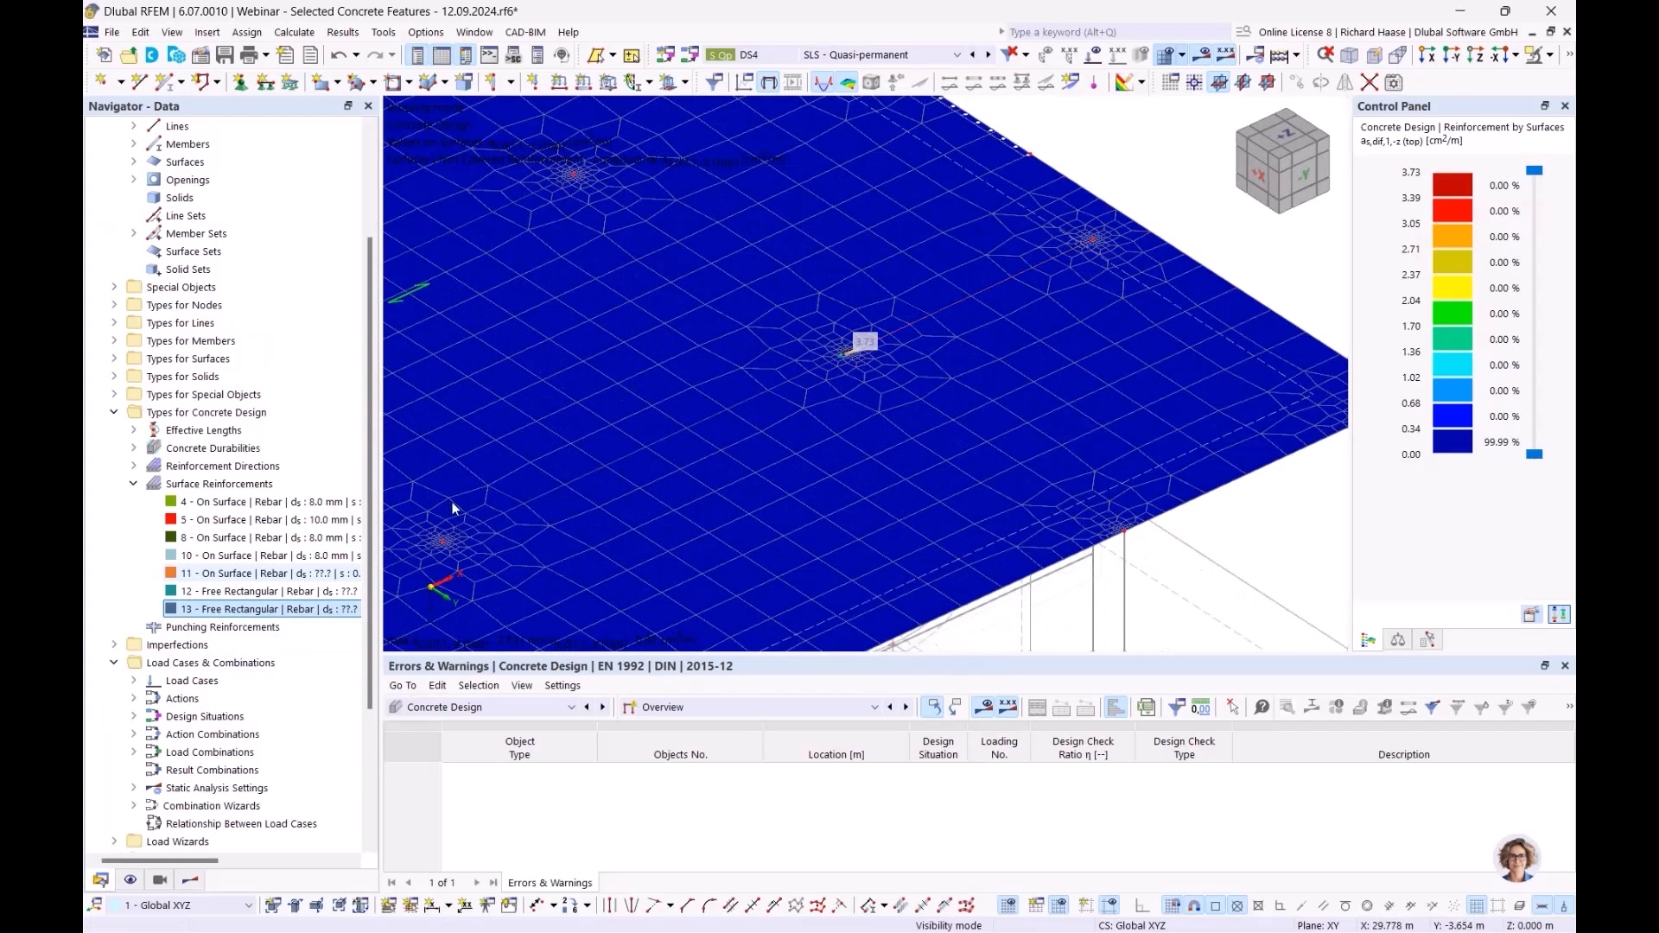
scroll(418, 511, "down", 1)
scroll(337, 545, "down", 2)
left_click(190, 880)
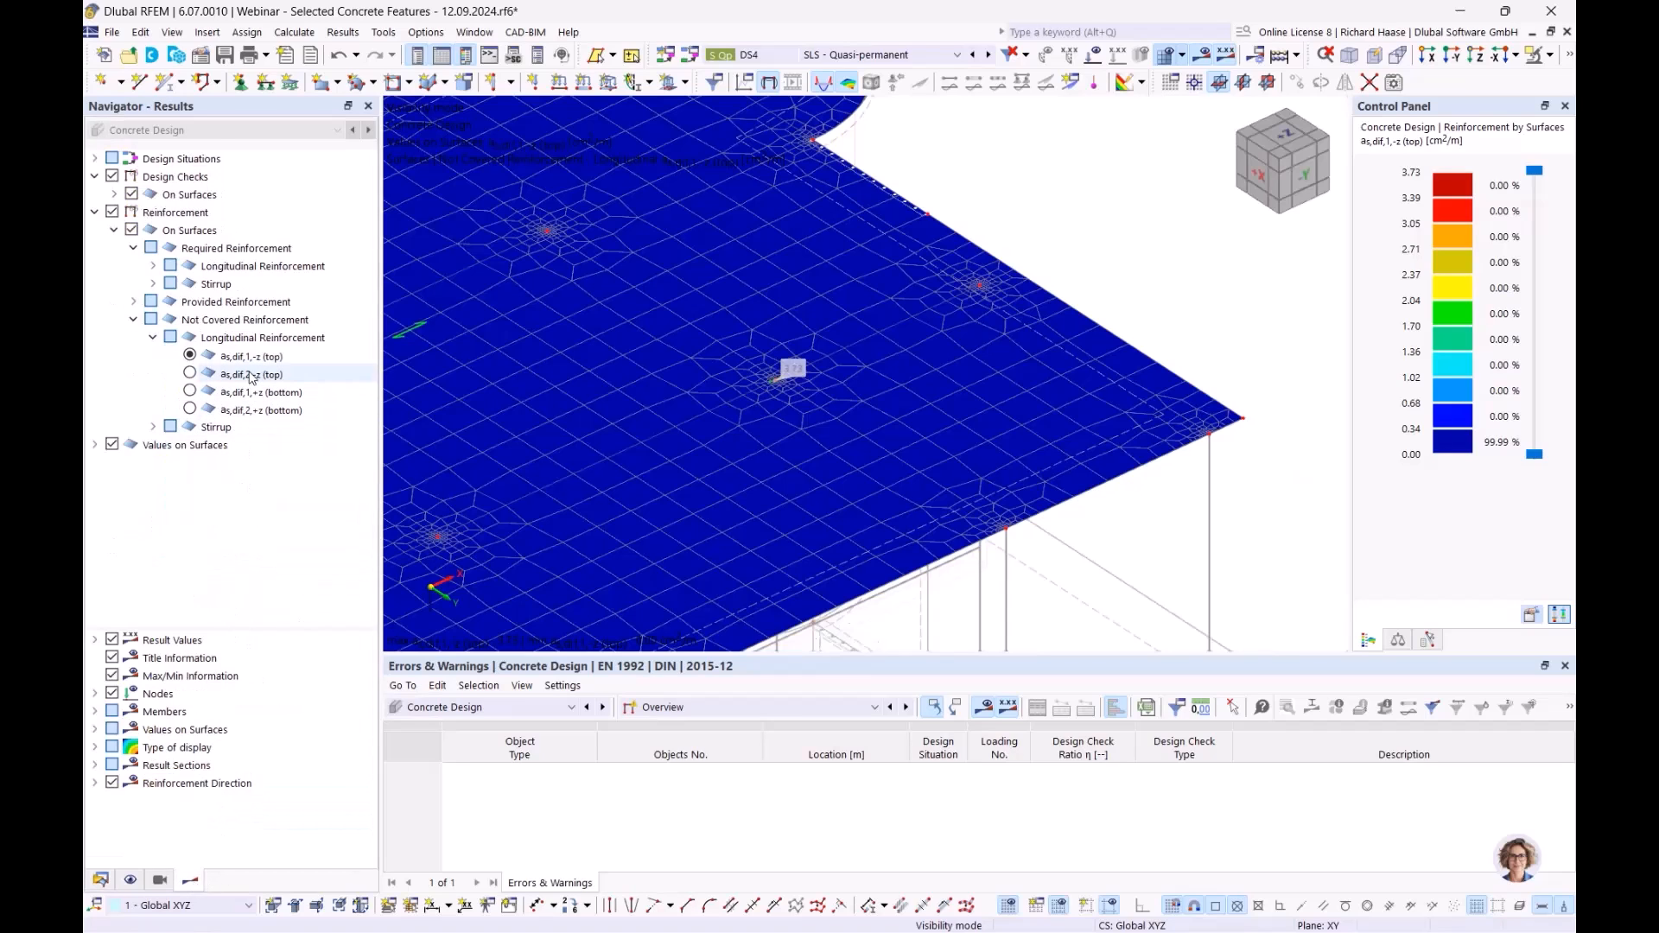
left_click(100, 880)
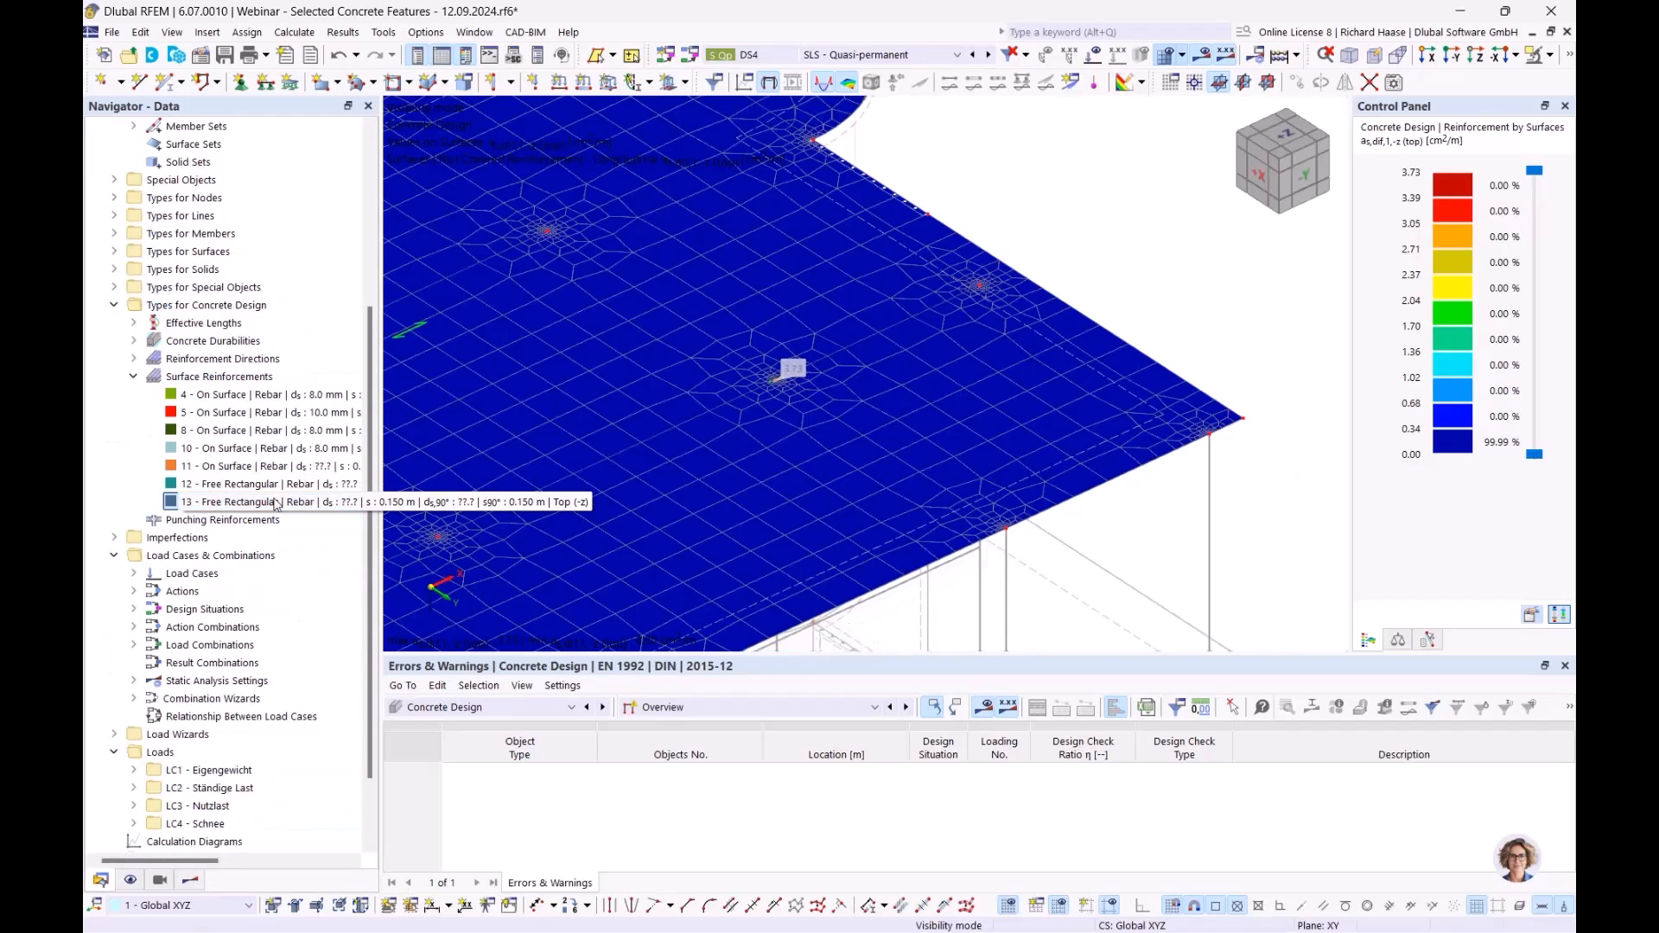
- Recentre zone 13 on node 103 at X 22.5, Y 7.5 m, accepting deletion of design results
double_click(277, 504)
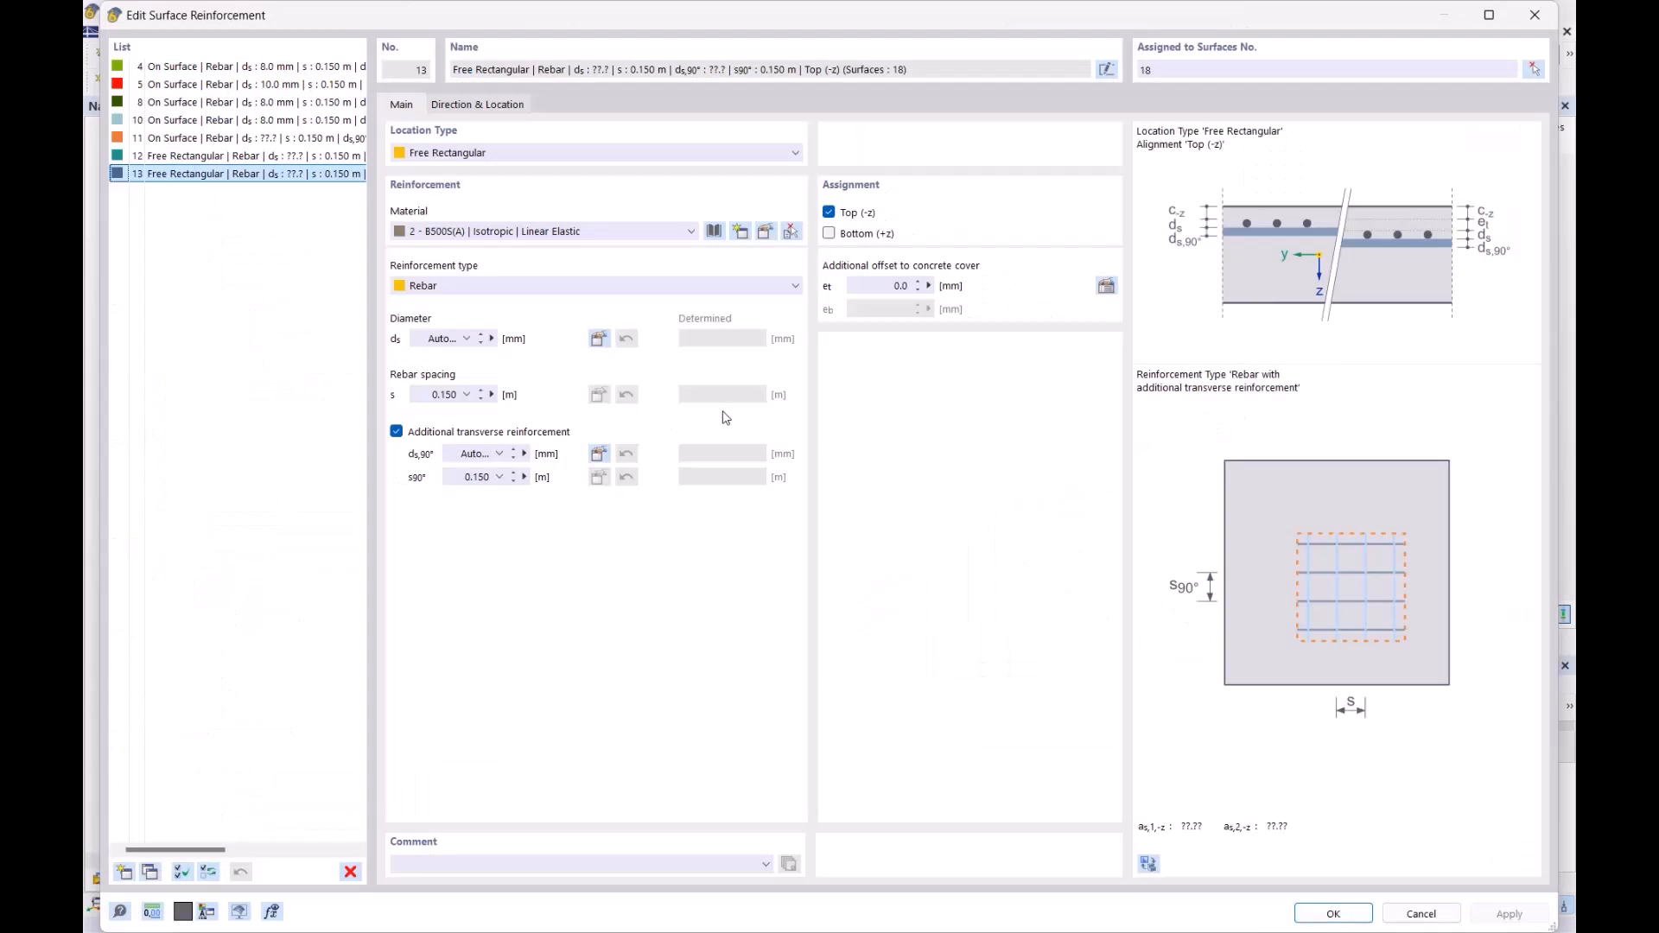
left_click(505, 105)
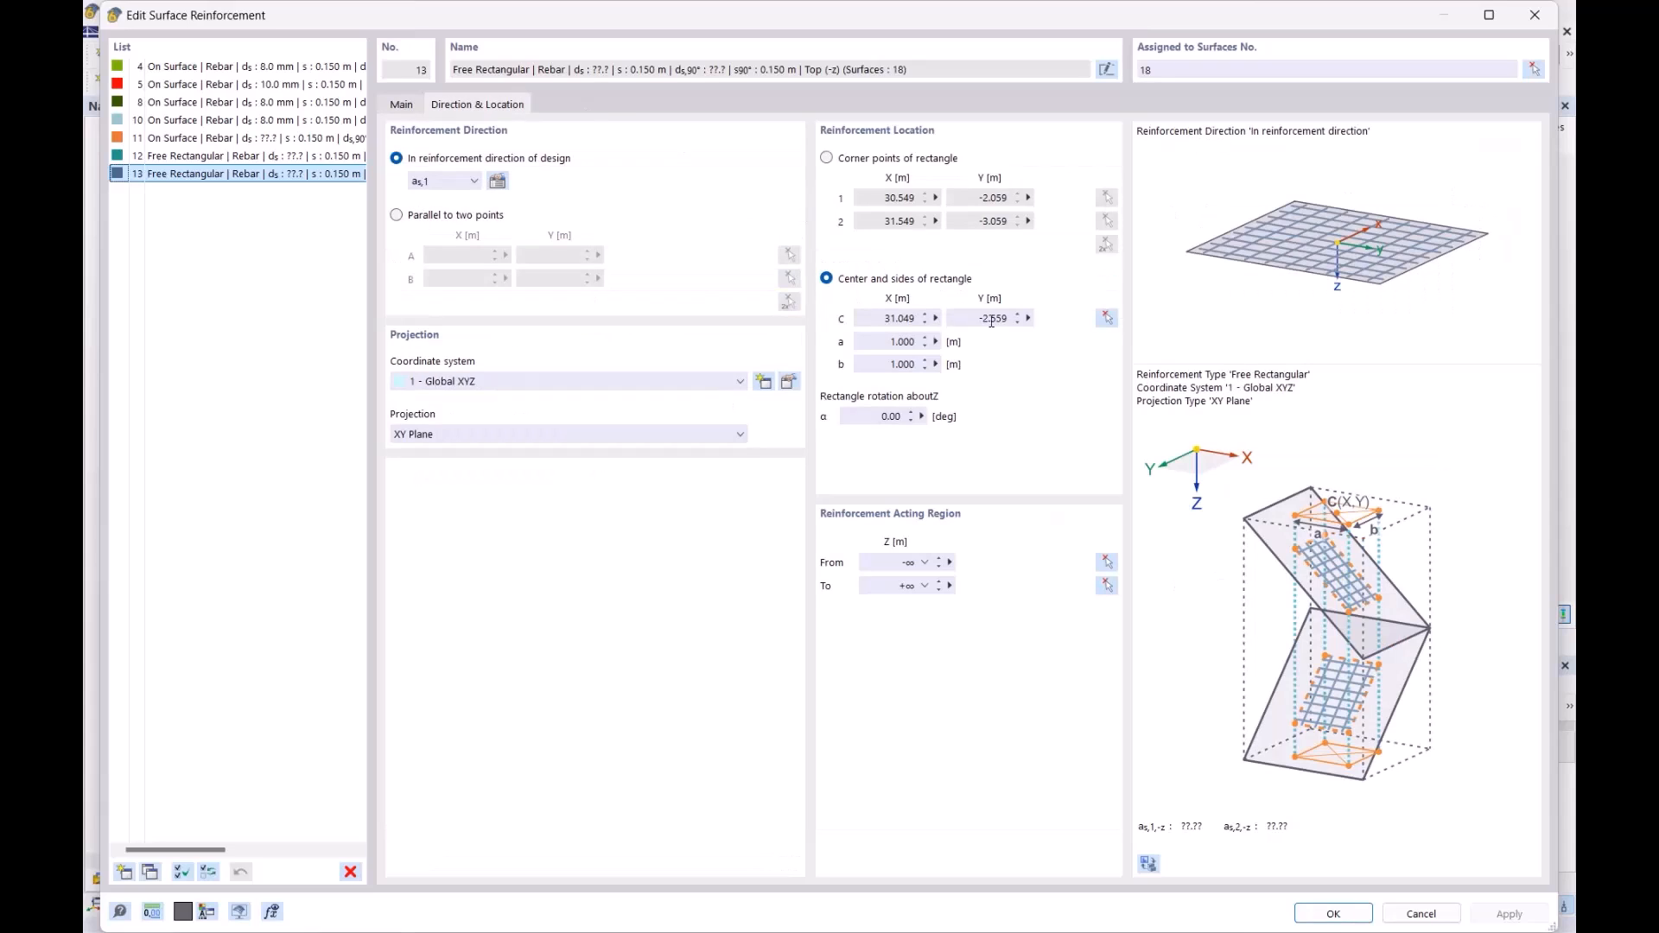
left_click(1107, 318)
scroll(776, 383, "up", 5)
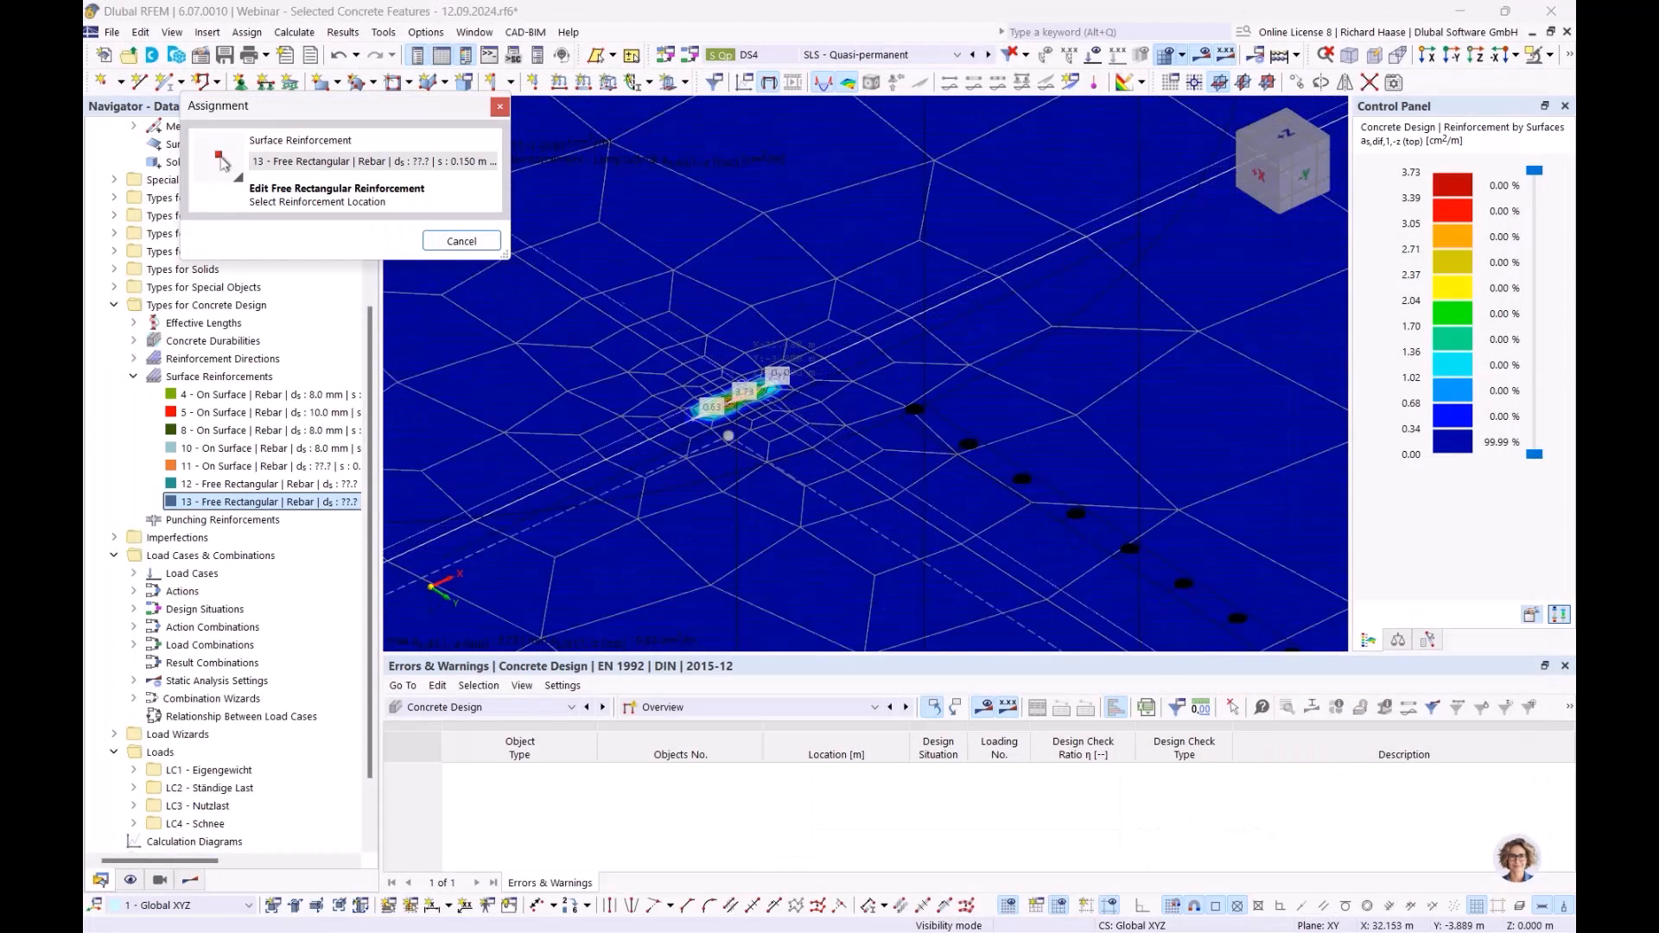
left_click(728, 435)
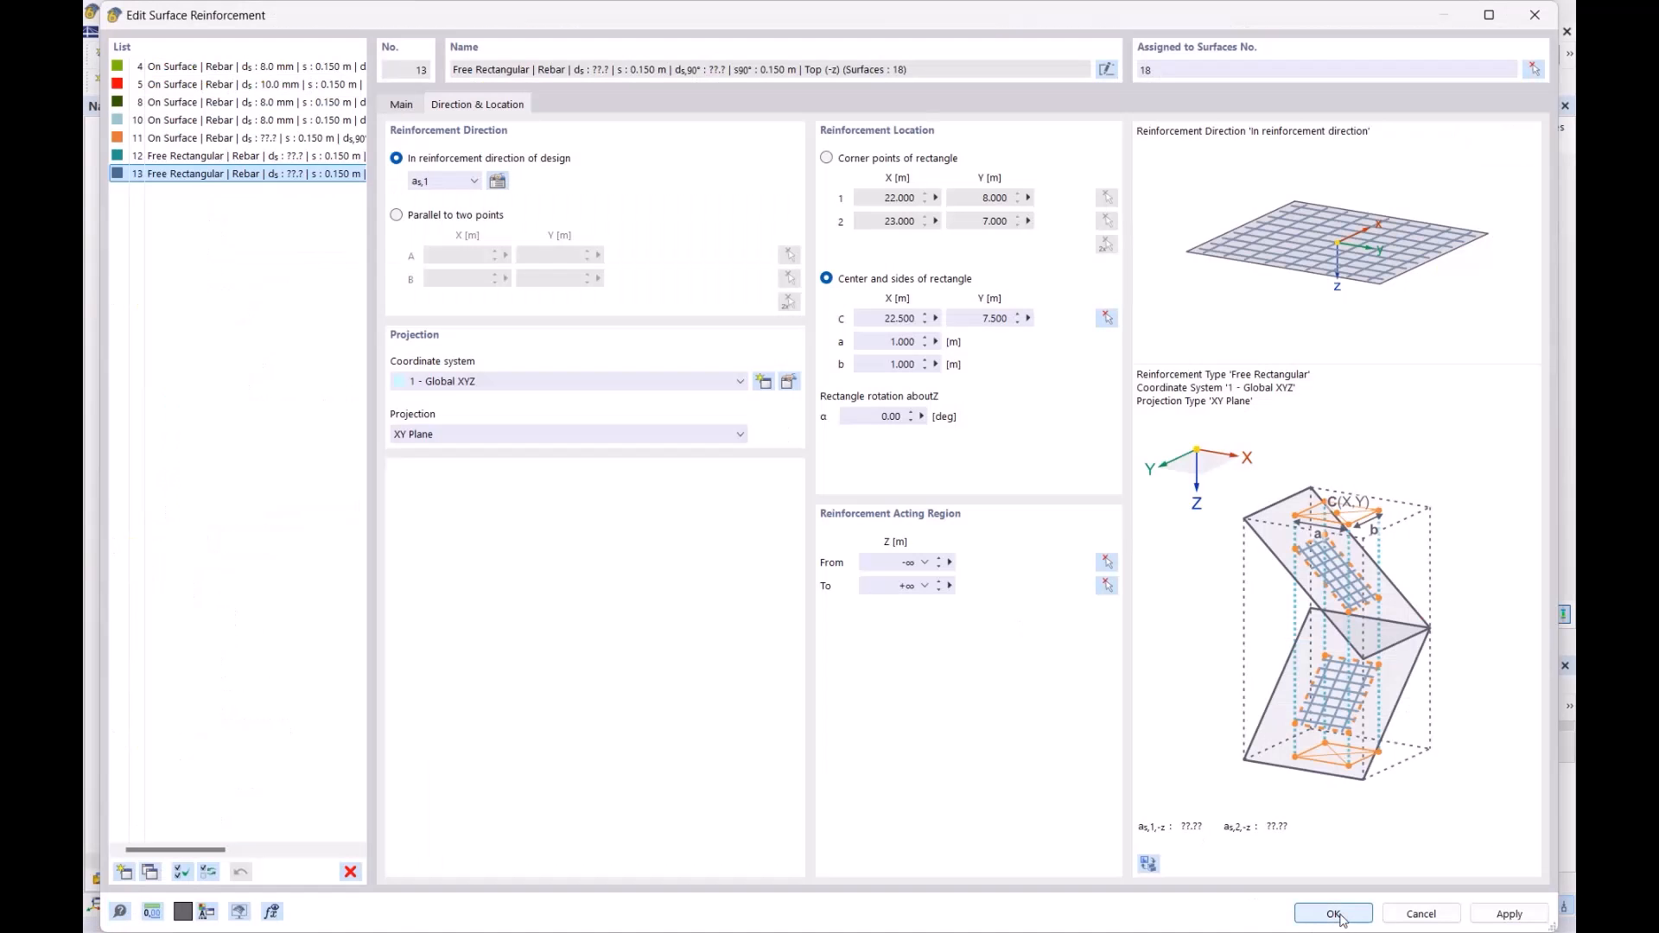
left_click(400, 106)
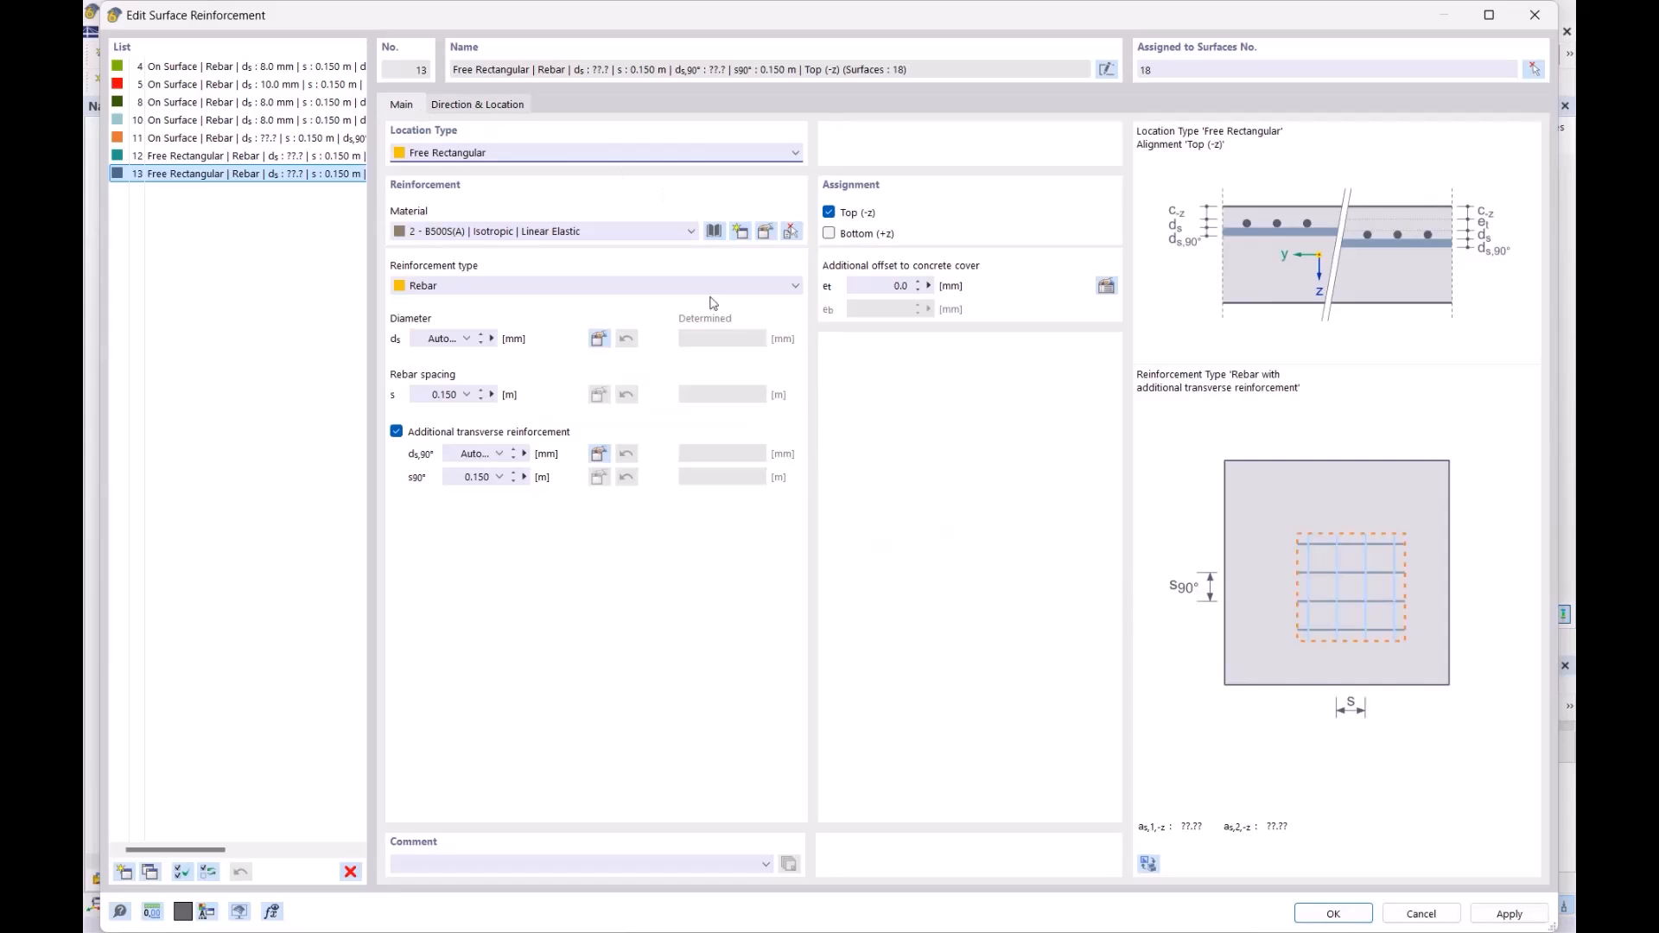
left_click(1330, 911)
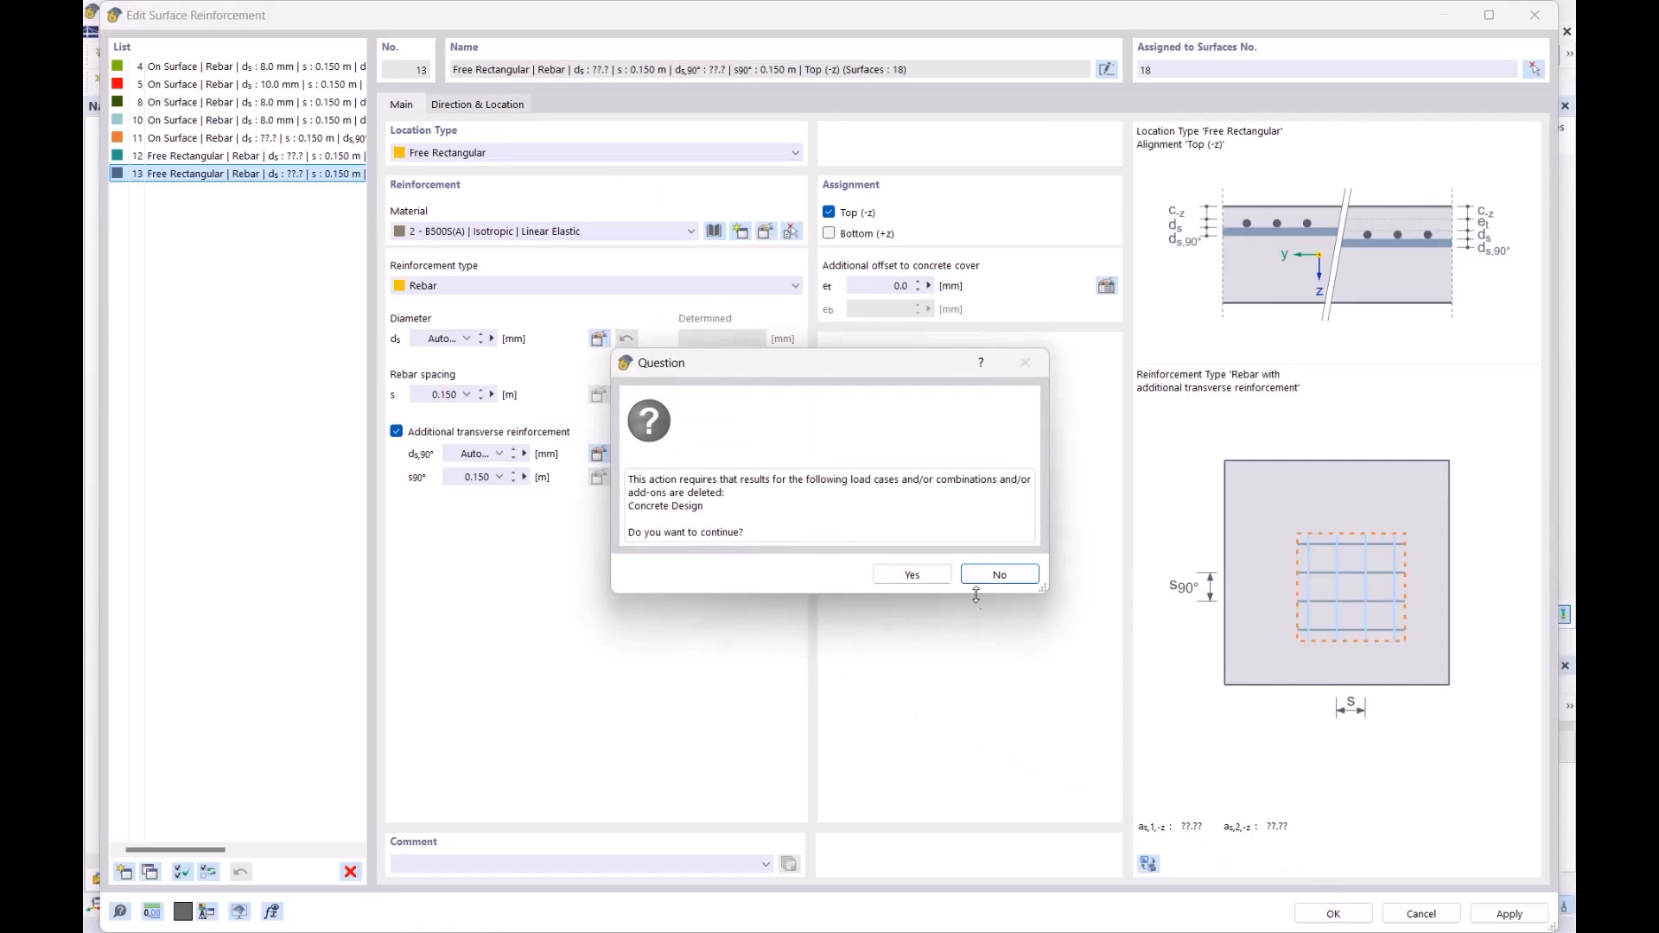
left_click(909, 574)
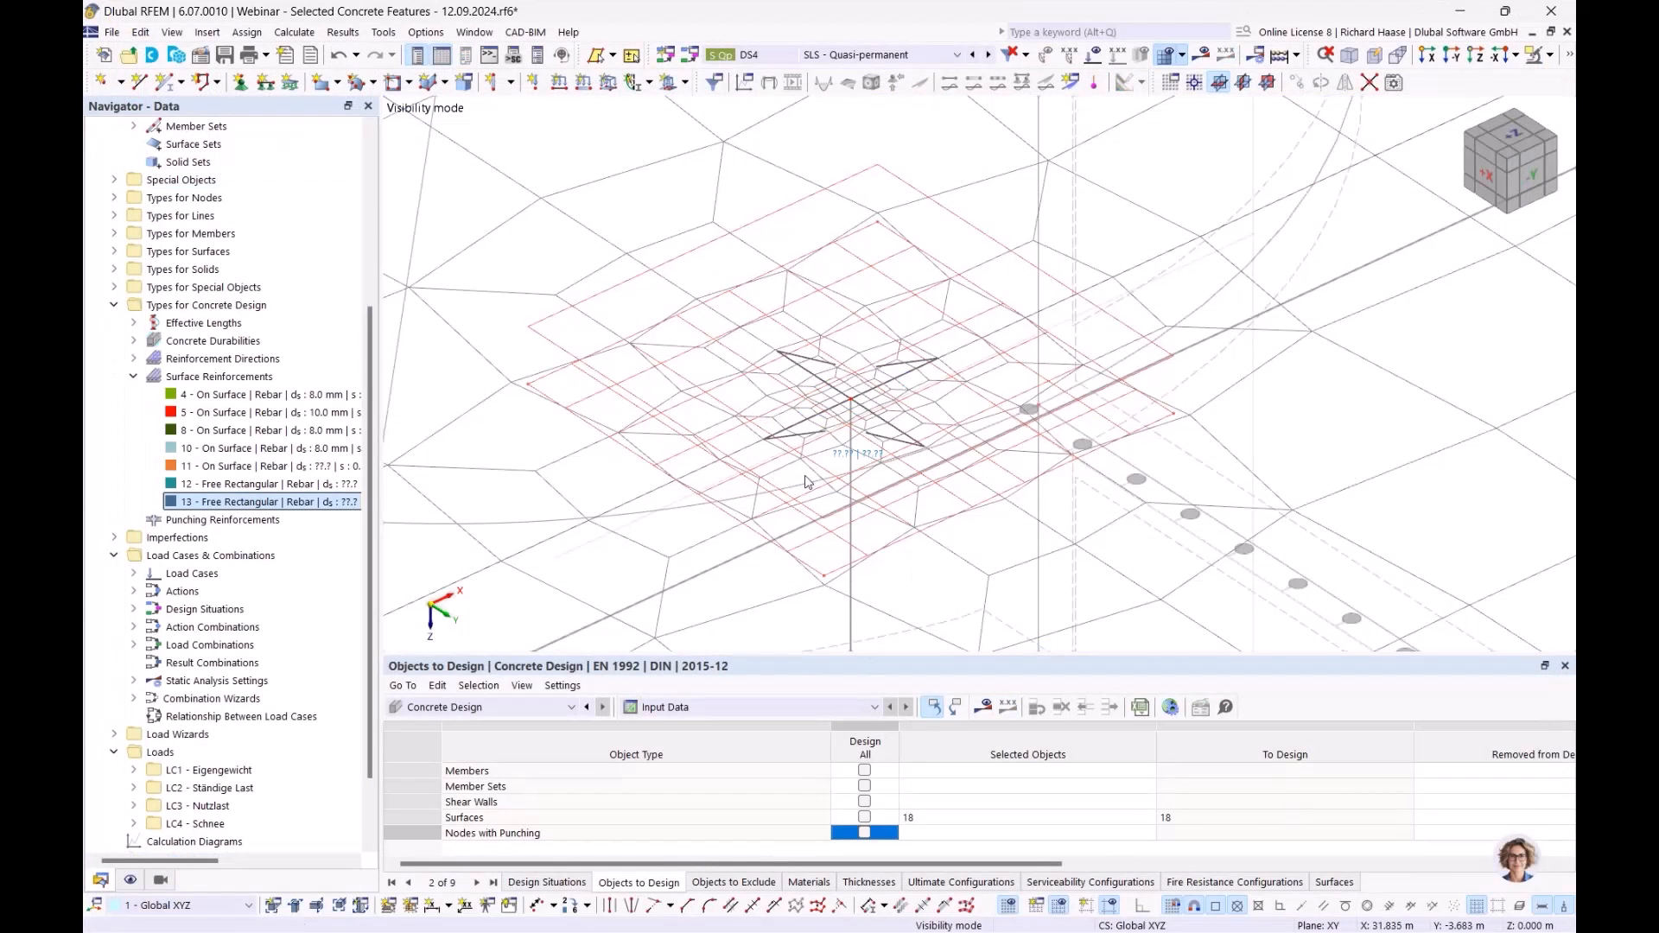
- Orbit the model to inspect the zones and select reinforcement zone 12
scroll(851, 374, "down", 5)
scroll(851, 373, "down", 2)
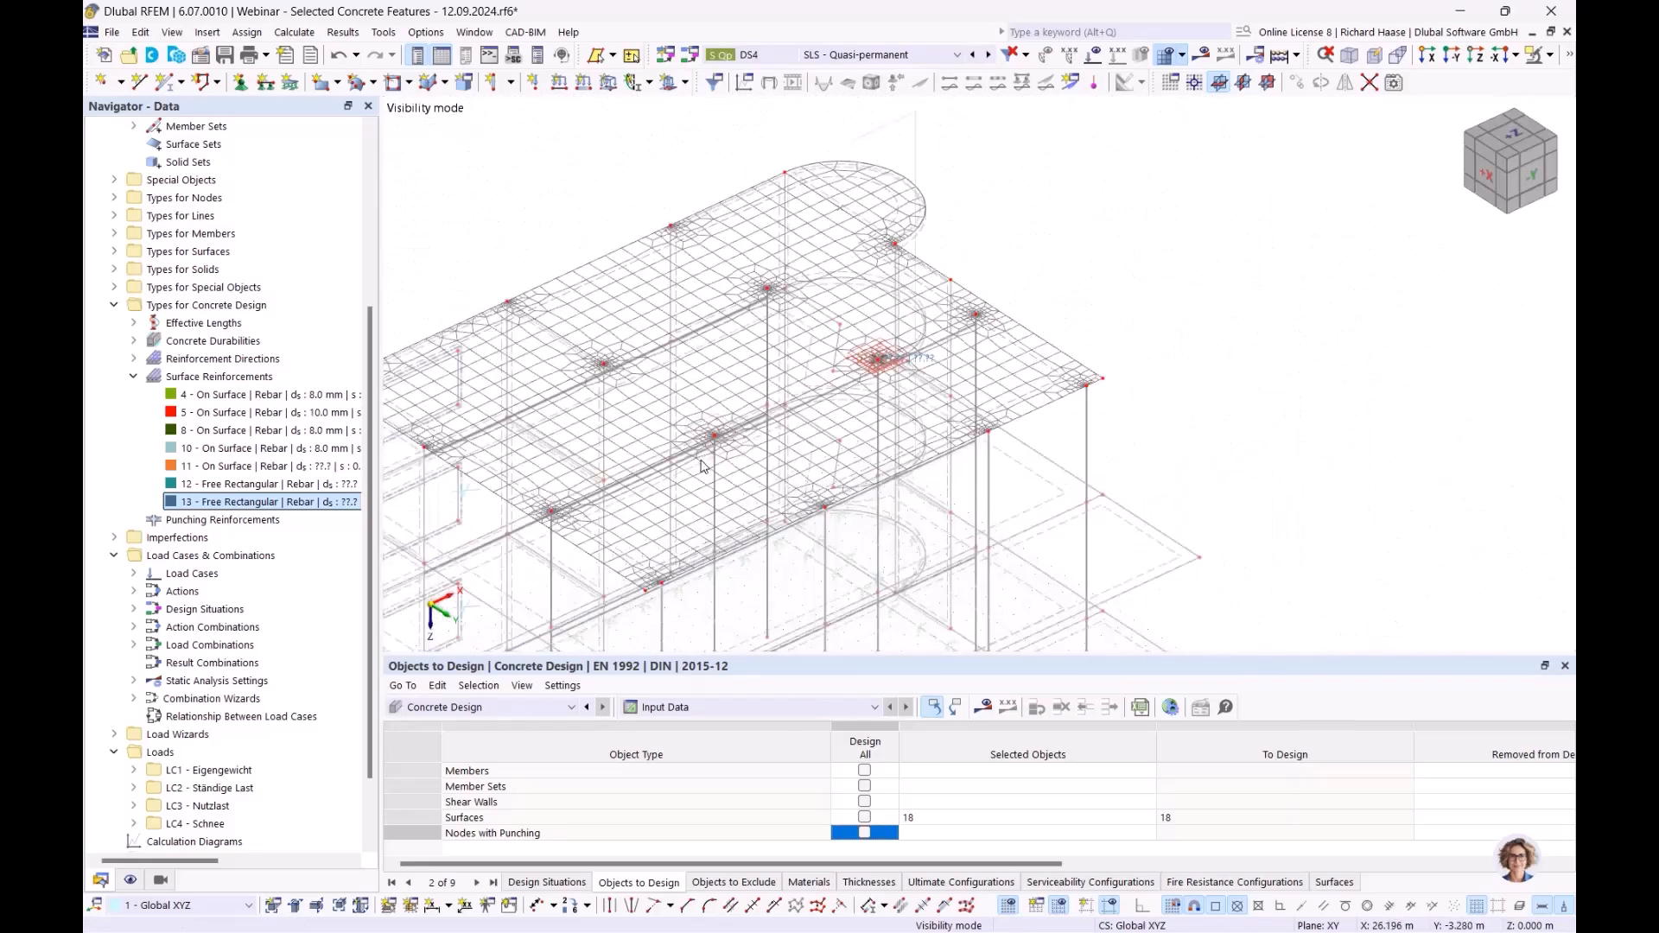
scroll(802, 388, "up", 3)
middle_click_drag(802, 388, 871, 306, "ctrl")
scroll(768, 368, "up", 3)
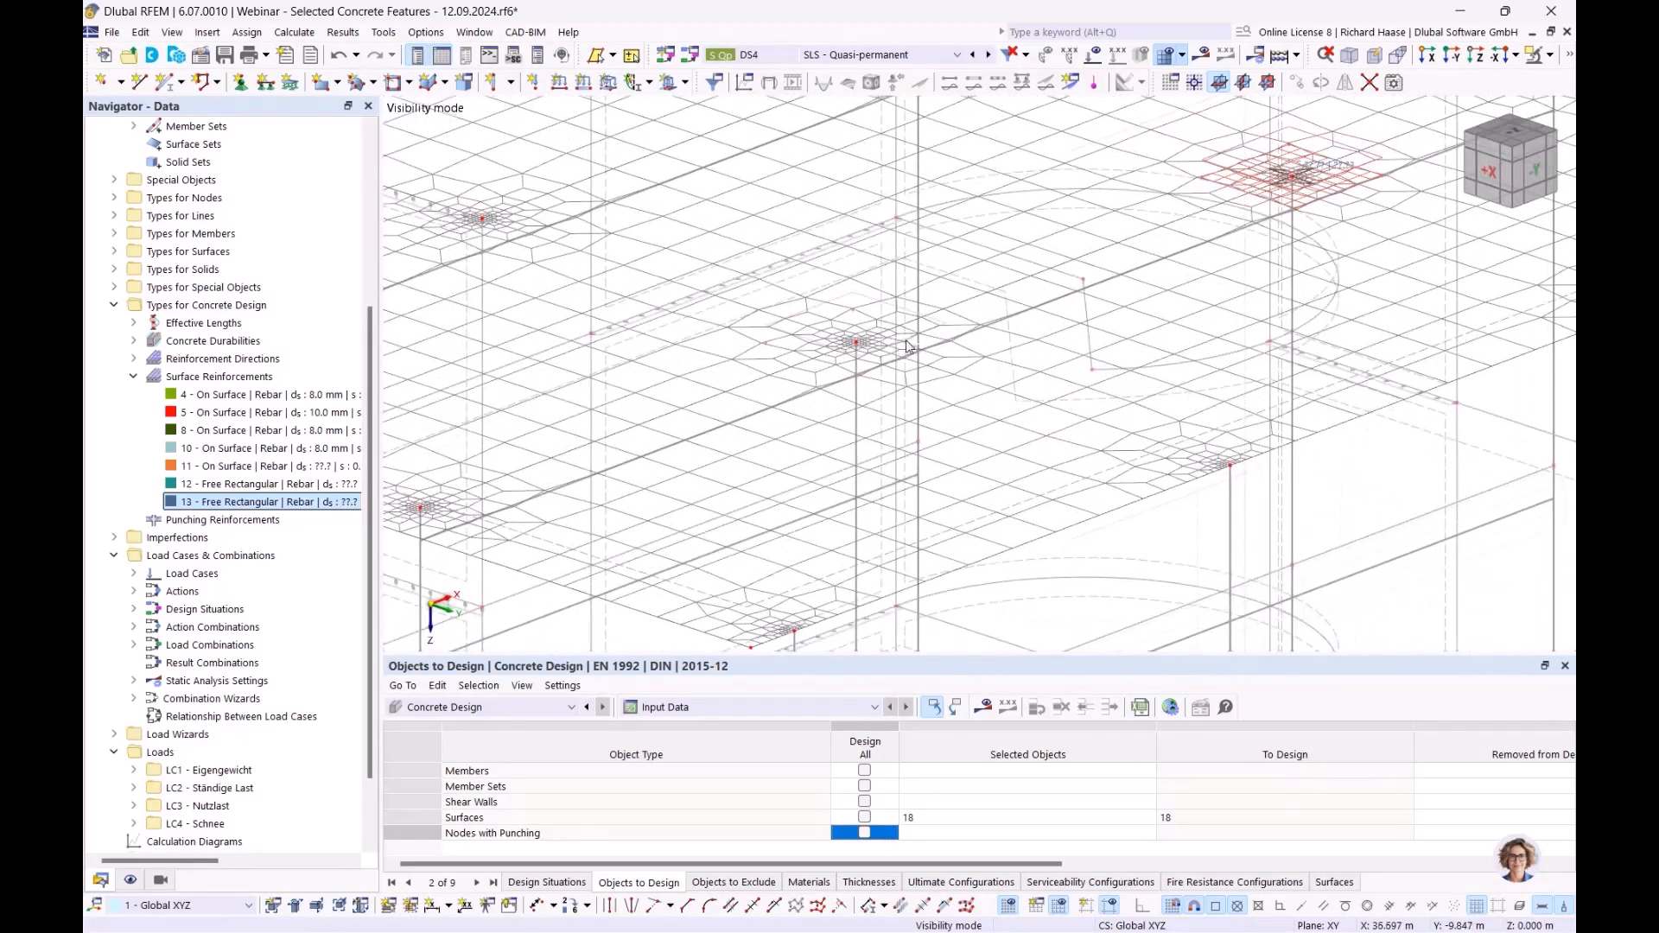
left_click(331, 485)
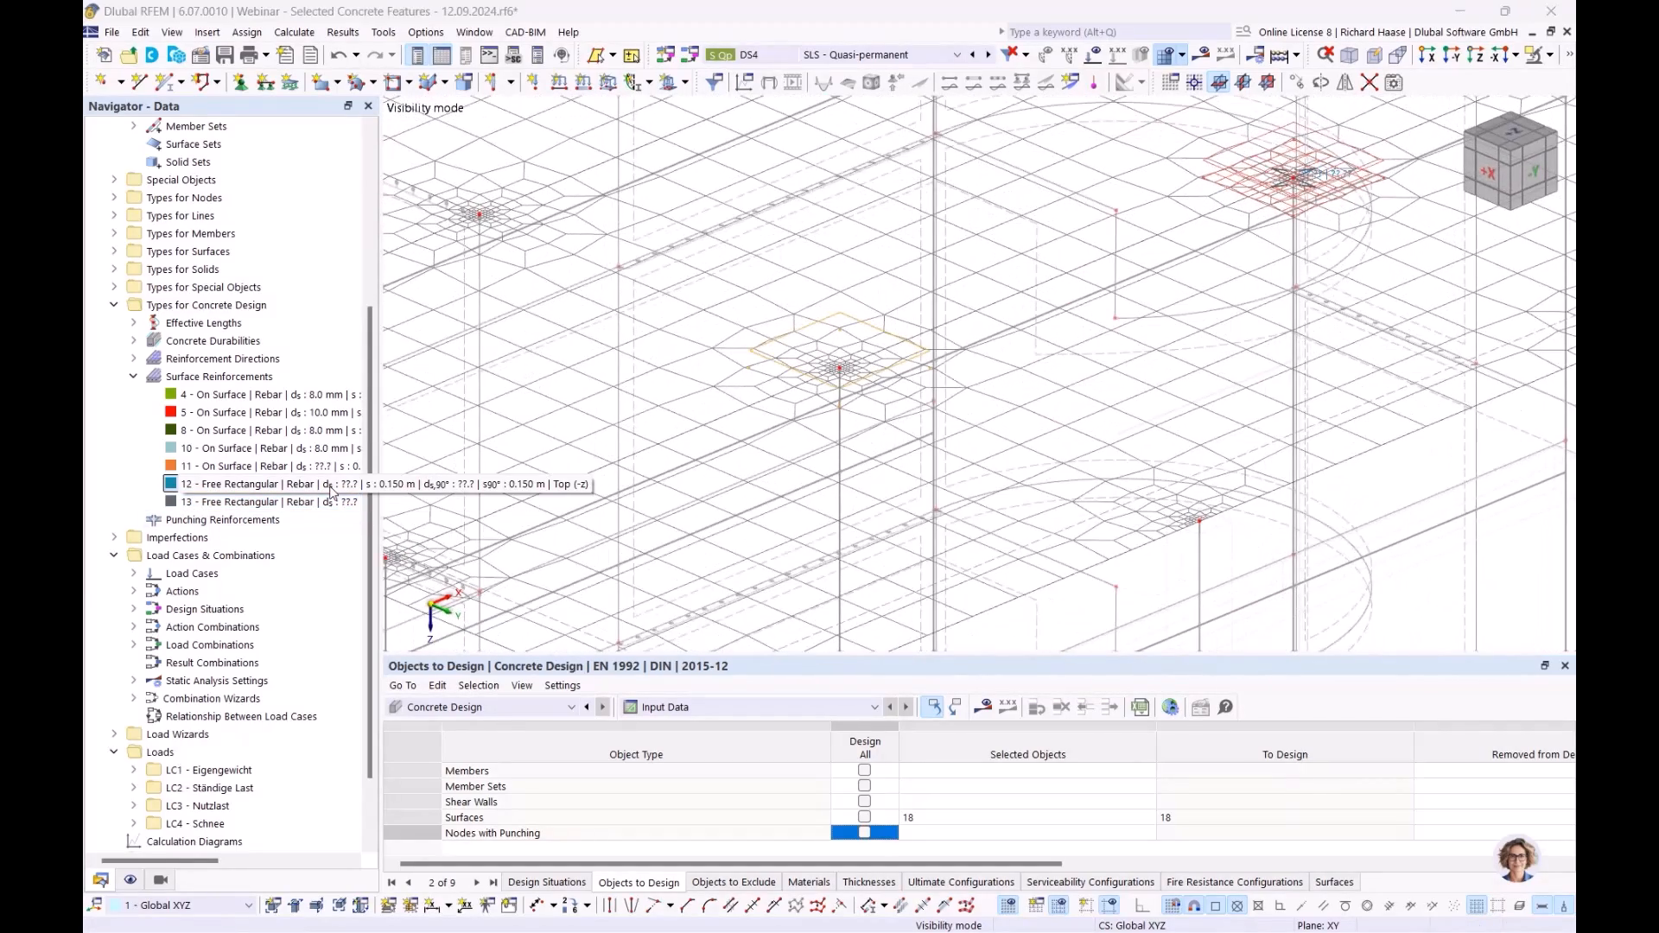
- Recentre zone 12 on column node 102 at X 17.5, Y 7.5 m
double_click(268, 484)
left_click(502, 106)
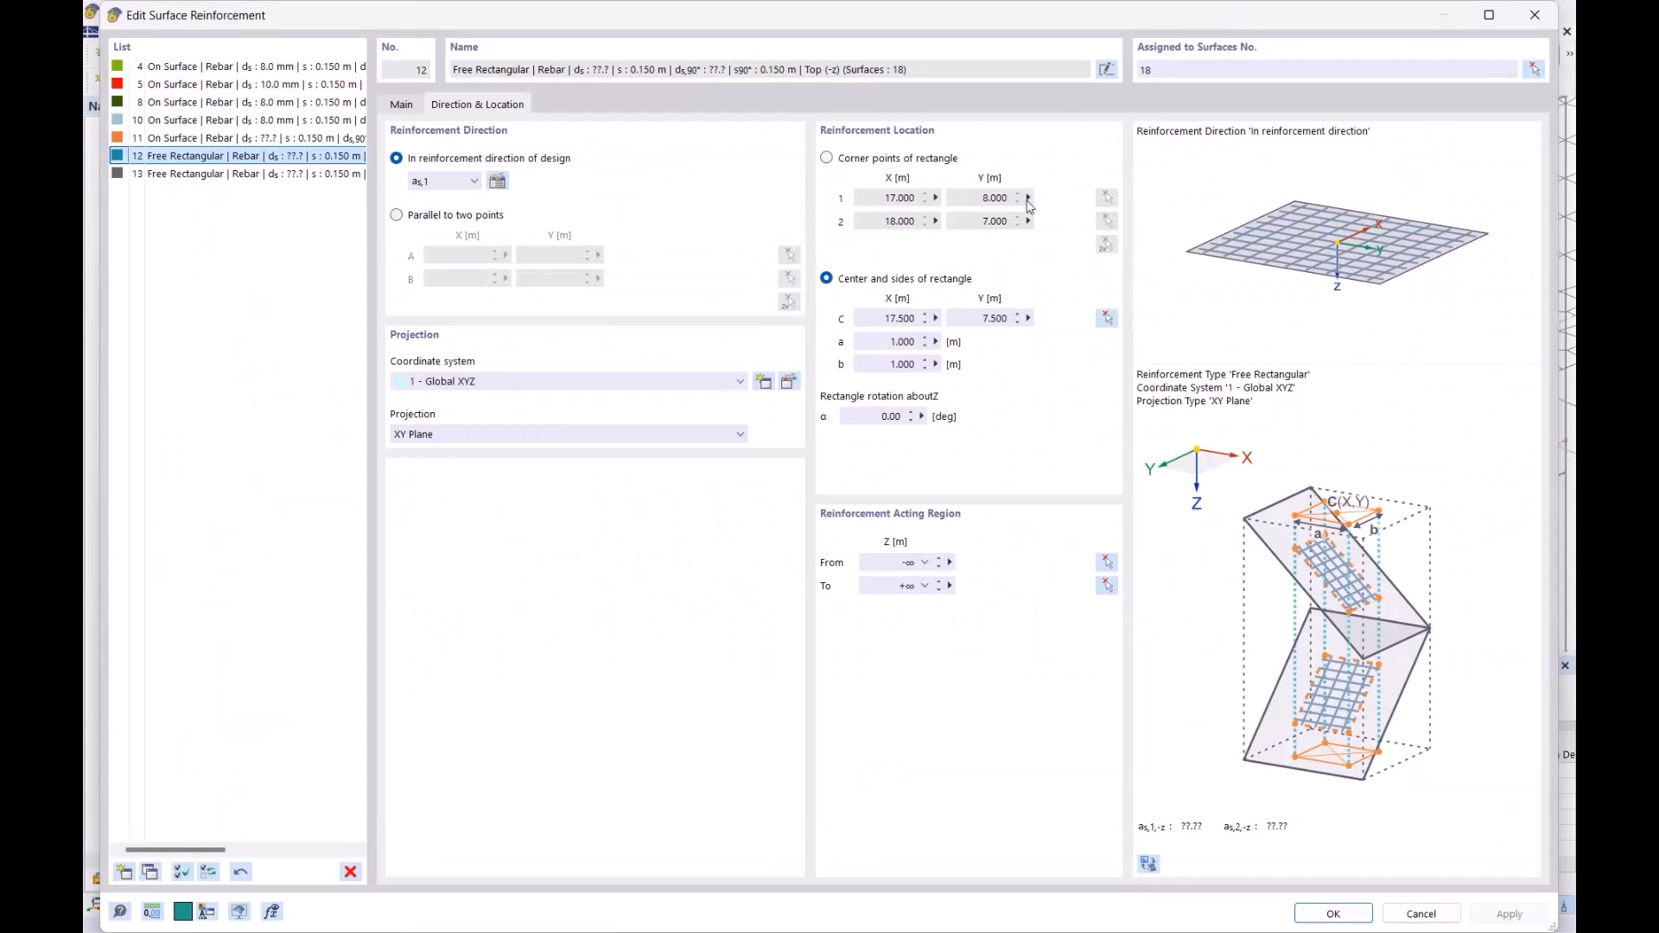
left_click(1106, 318)
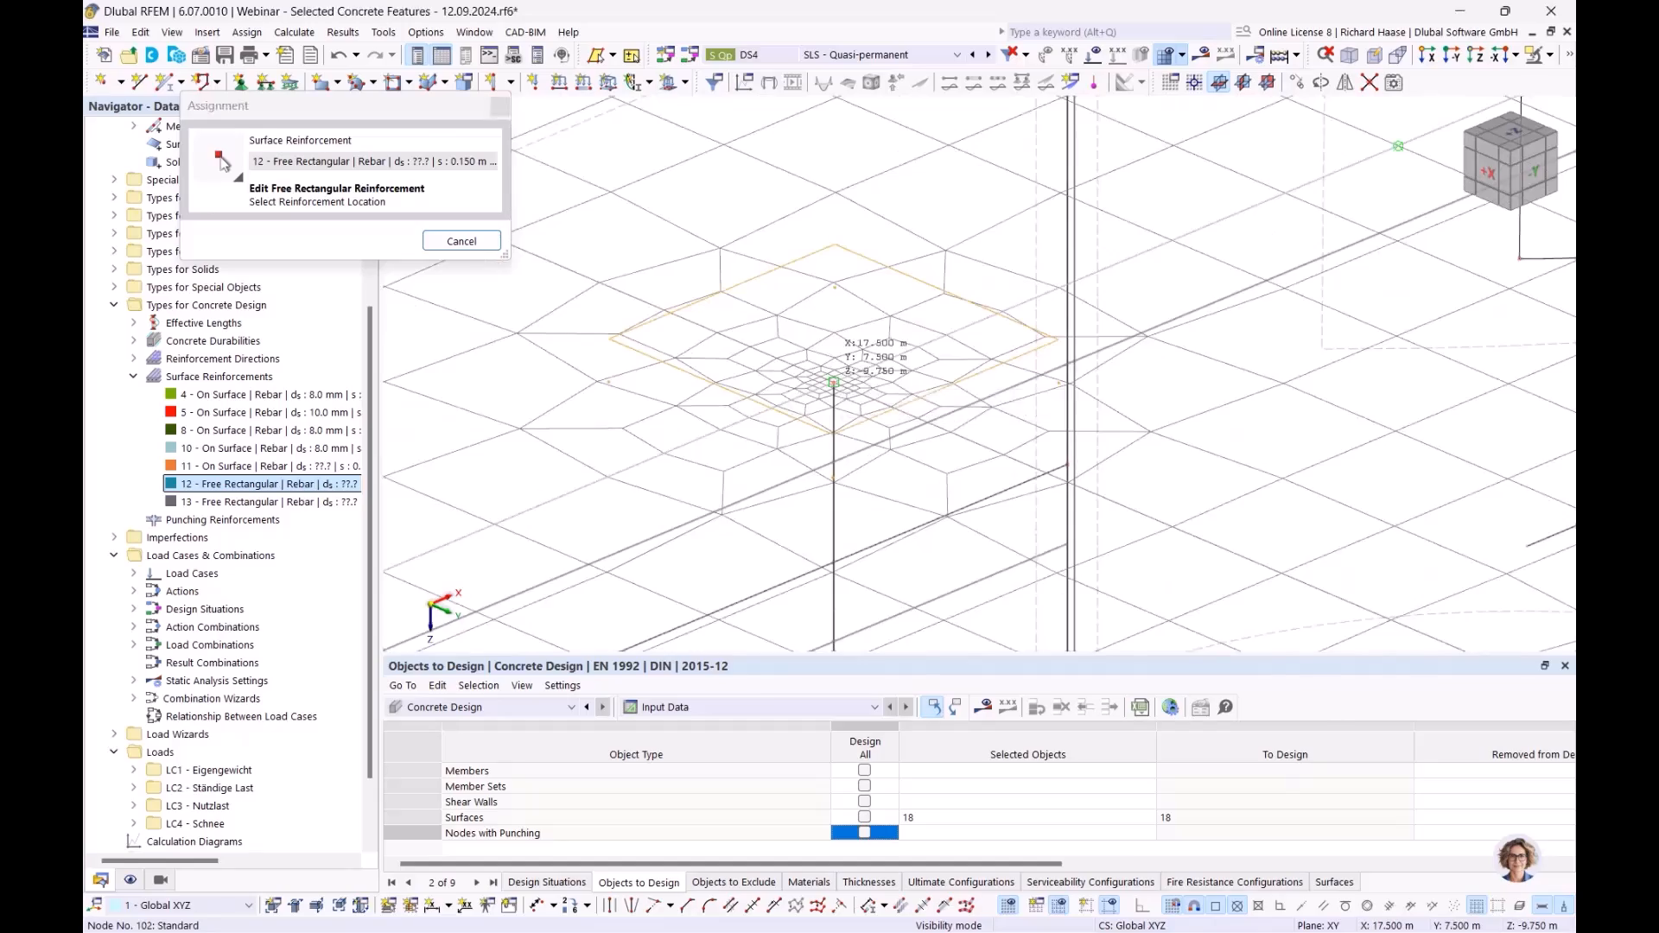
left_click(833, 381)
left_click(1334, 914)
- Rerun the concrete design; not-covered top reinforcement now peaks at 3.73 cm²/m
scroll(968, 428, "up", 2)
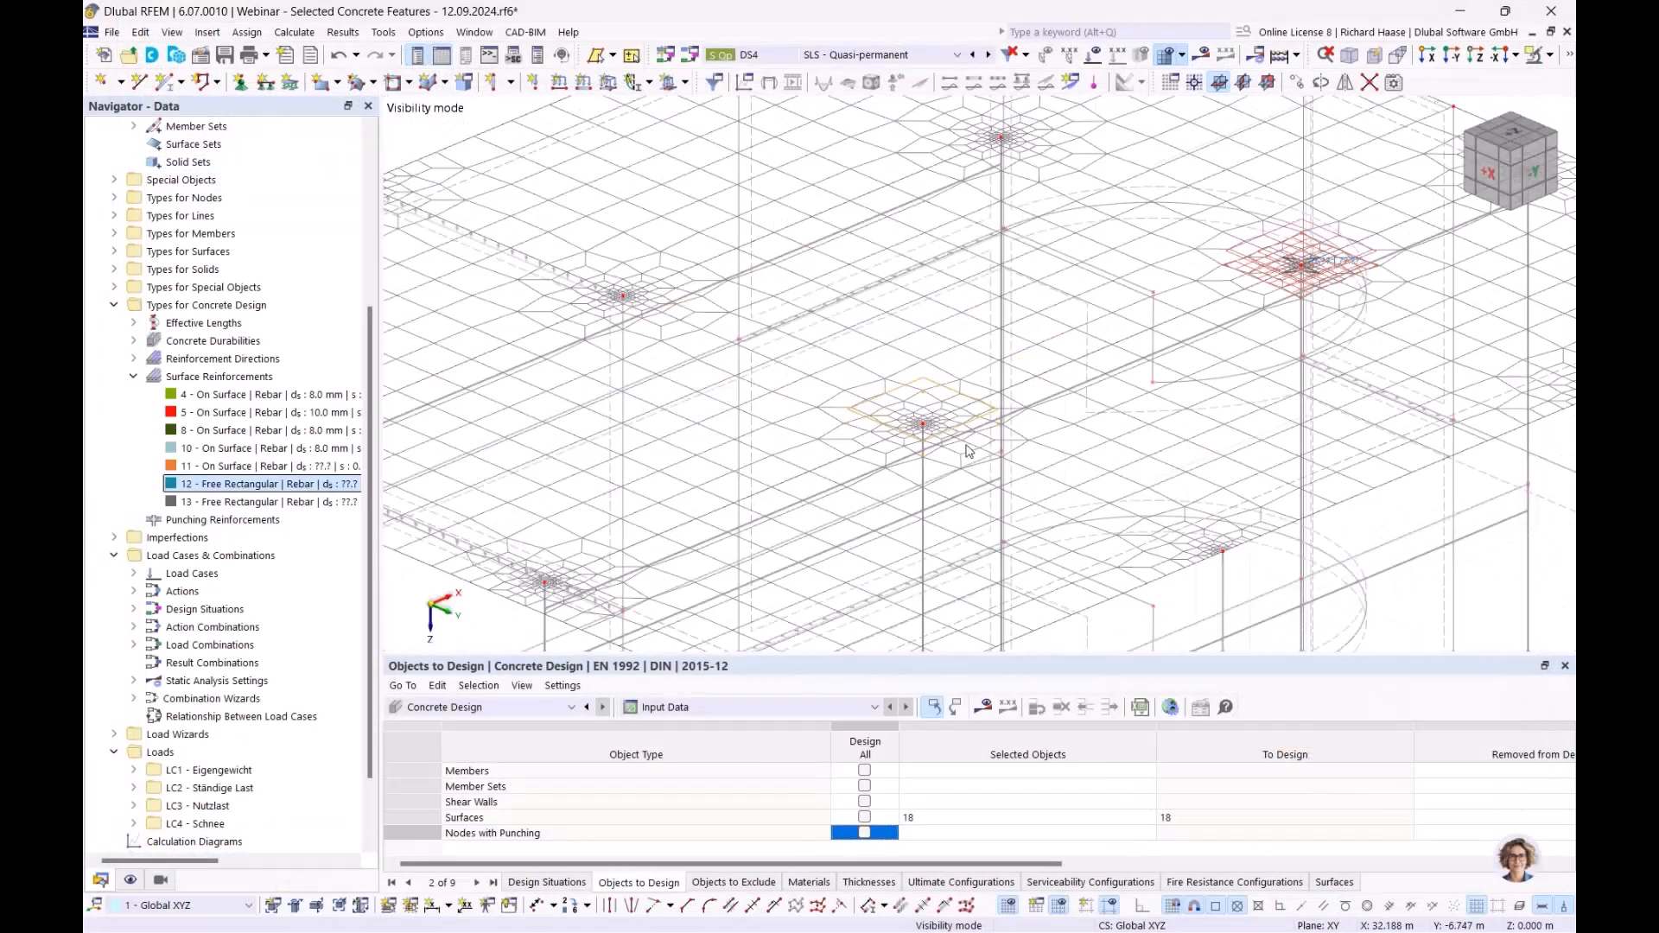
scroll(882, 437, "up", 2)
scroll(881, 436, "up", 1)
scroll(881, 437, "up", 1)
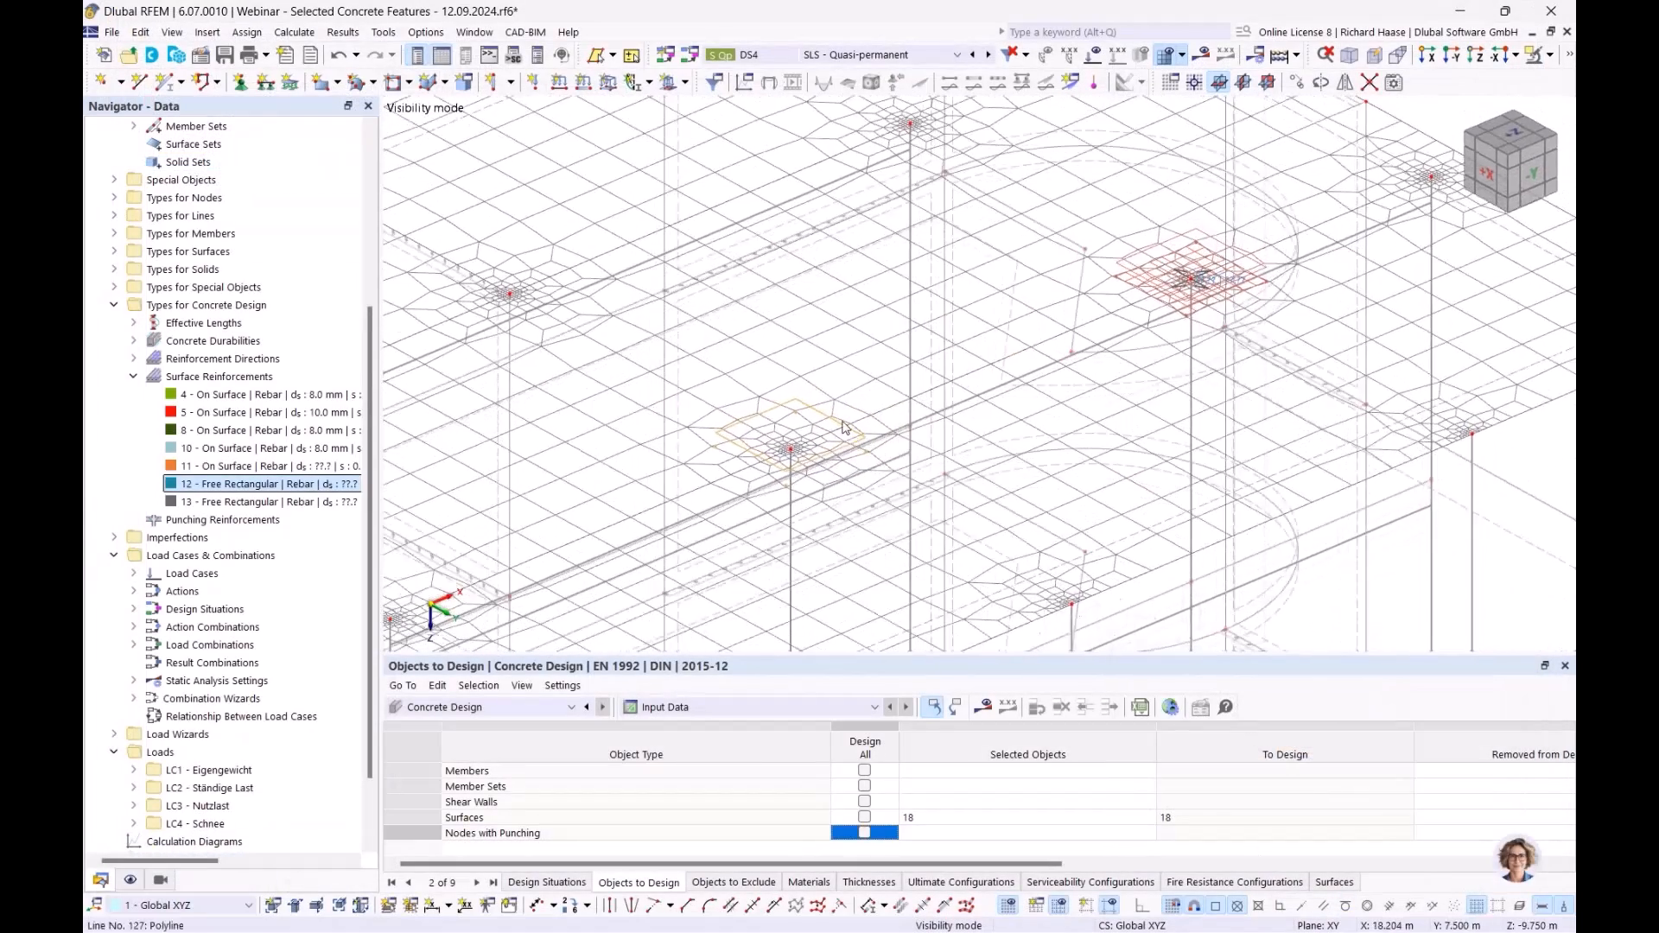
left_click(983, 707)
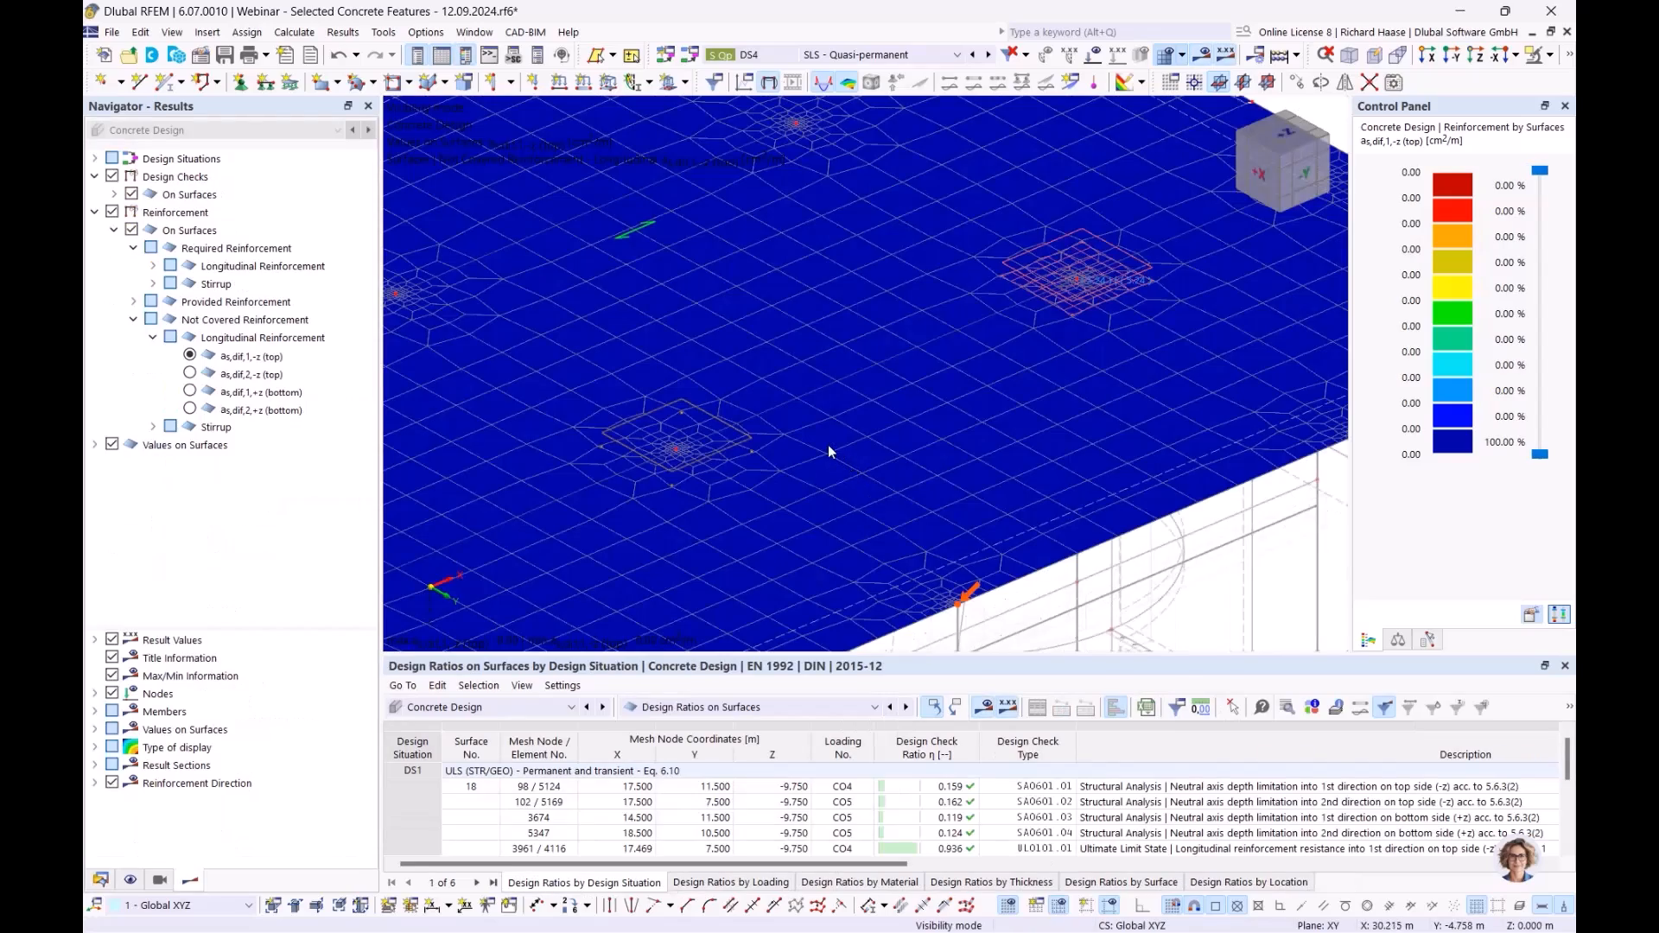
- Orbit and pan to the hatched square and open Edit Surface Reinforcement No. 13
scroll(828, 444, "down", 3)
middle_click_drag(827, 436, 640, 459, "ctrl")
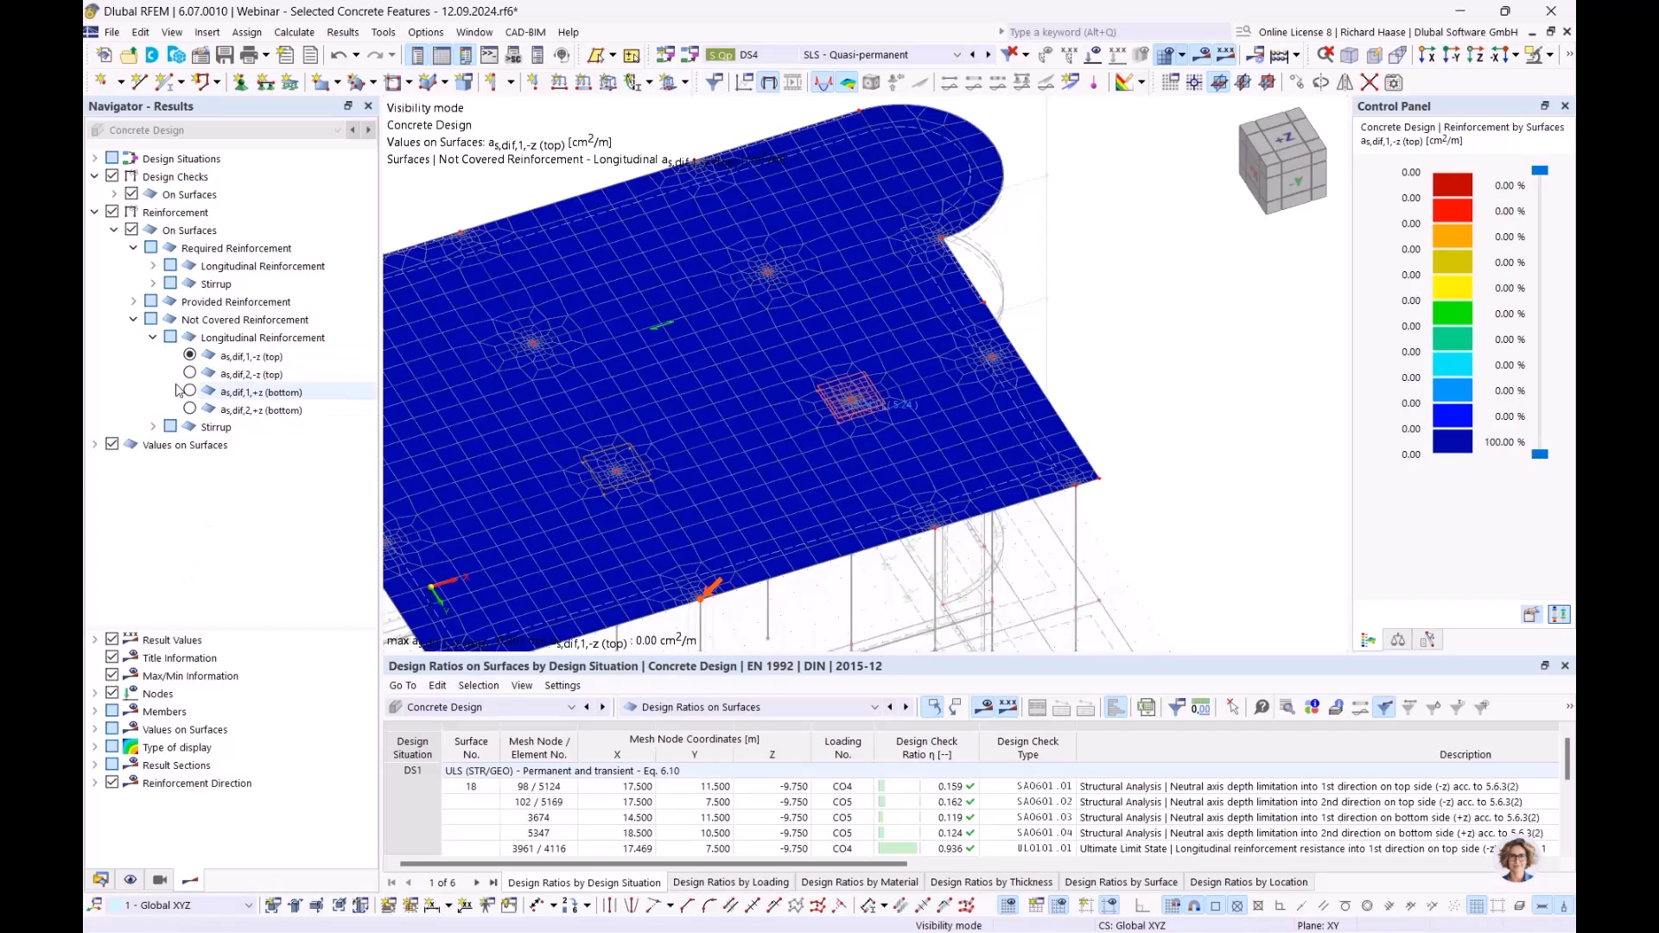
scroll(608, 389, "down", 2)
middle_click_drag(609, 389, 762, 359)
scroll(853, 371, "up", 3)
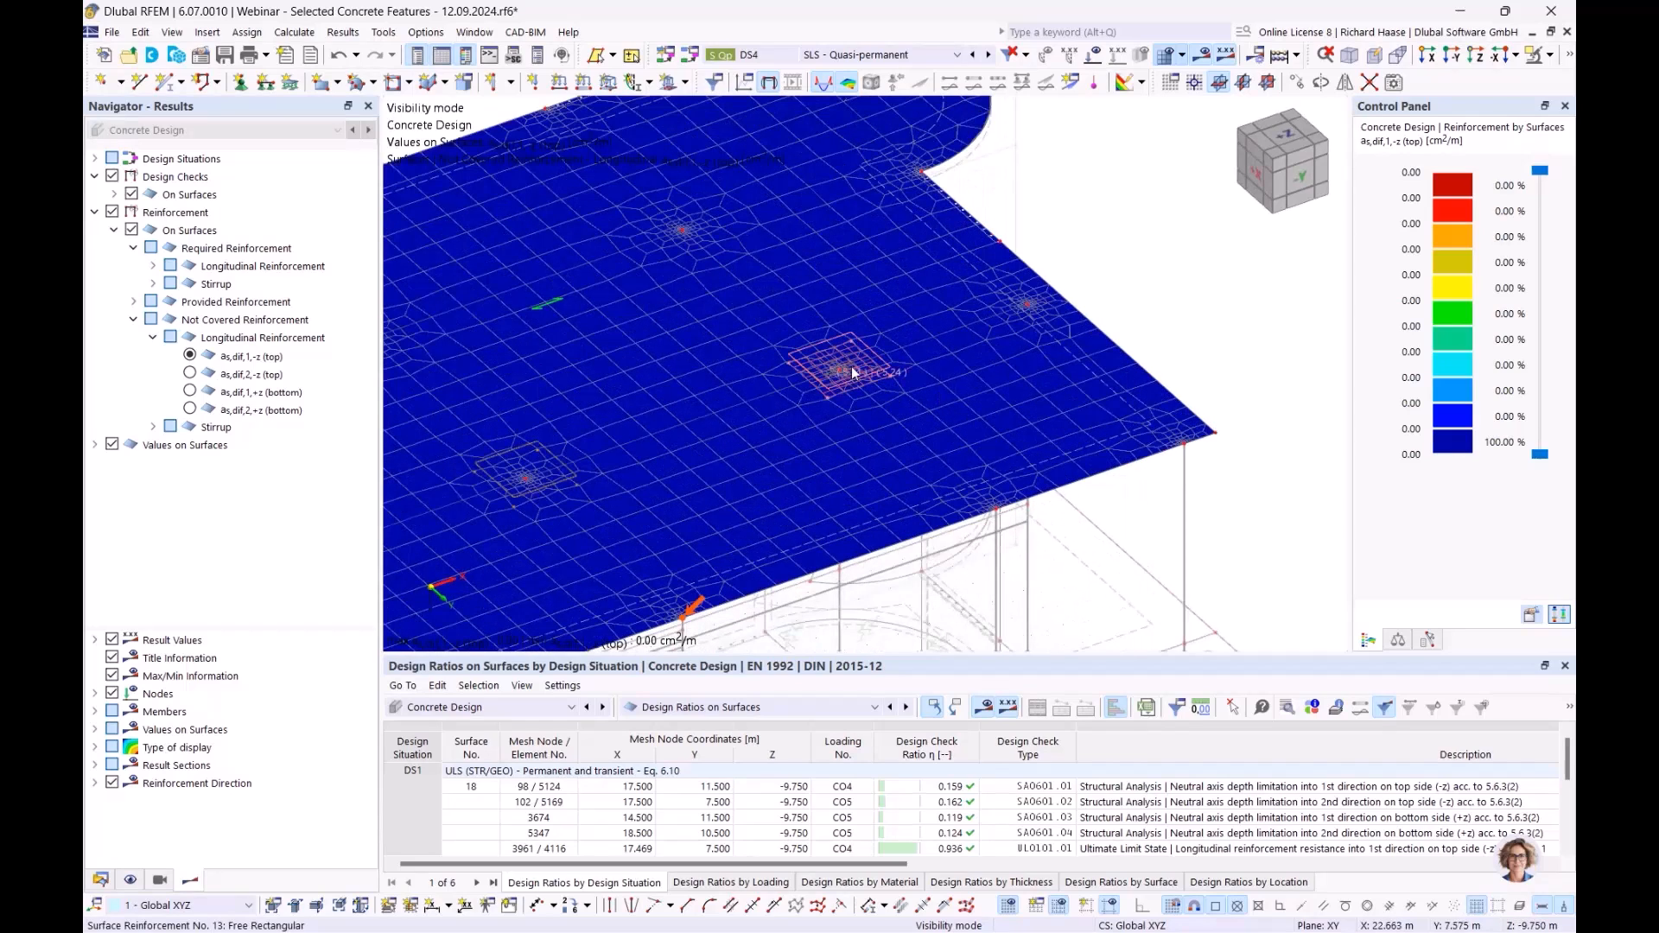
double_click(853, 372)
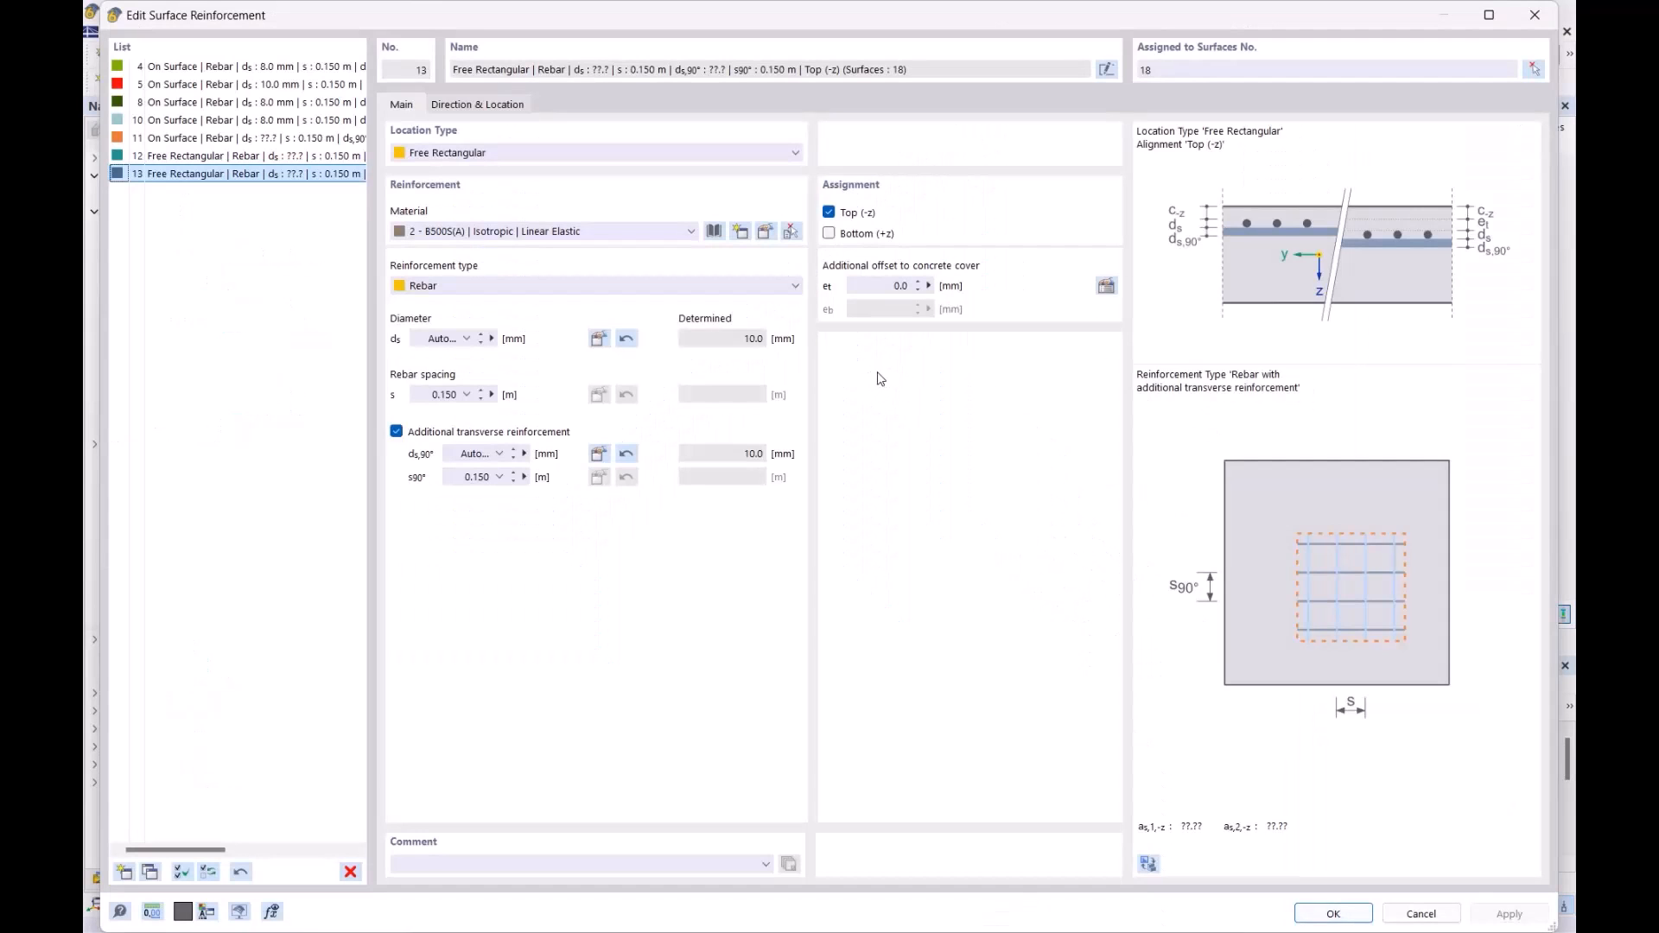
- Copy the determined 10.0 mm diameter into ds and ds,90° for reinforcement 13 and confirm
double_click(755, 339)
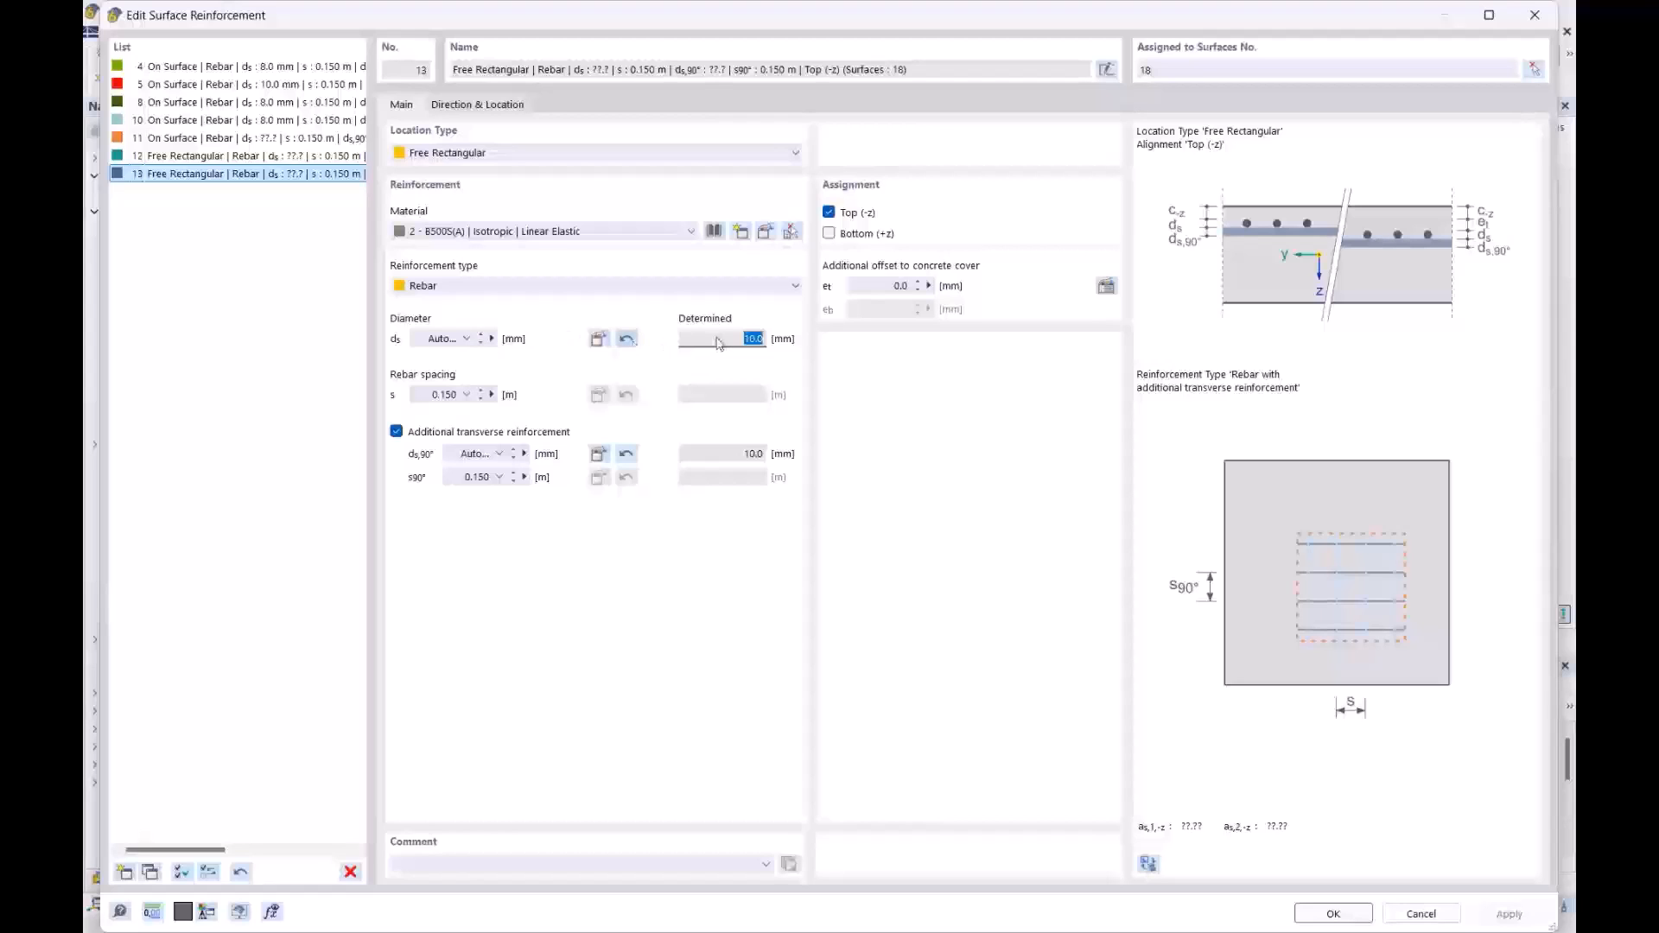
left_click(626, 338)
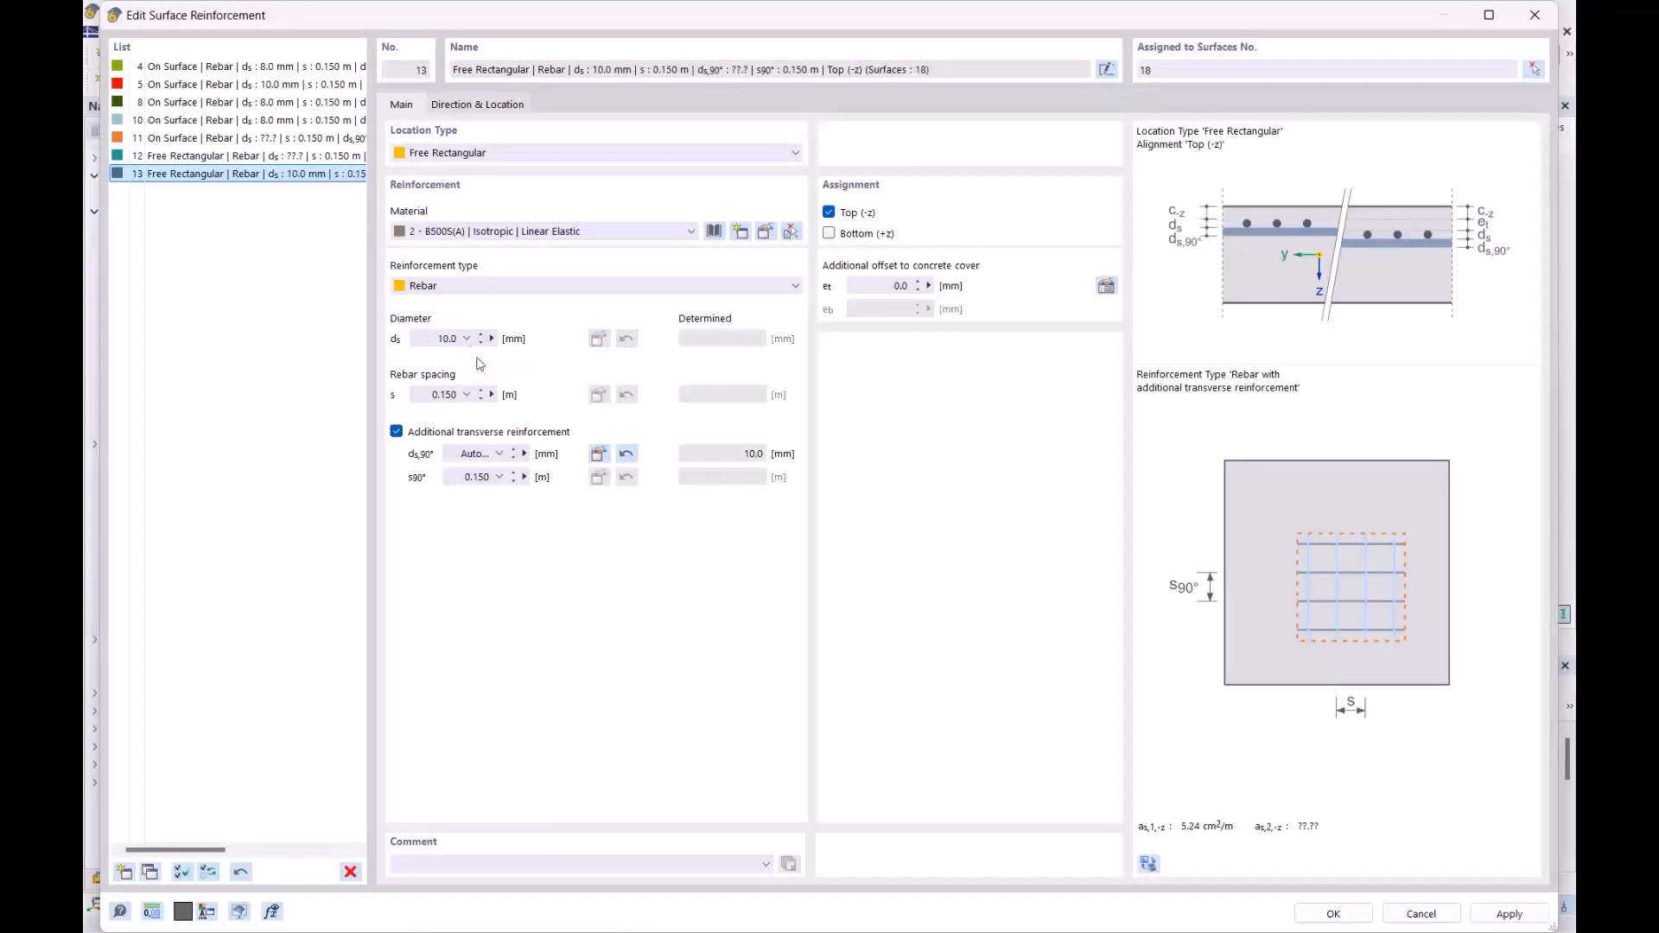
left_click(627, 453)
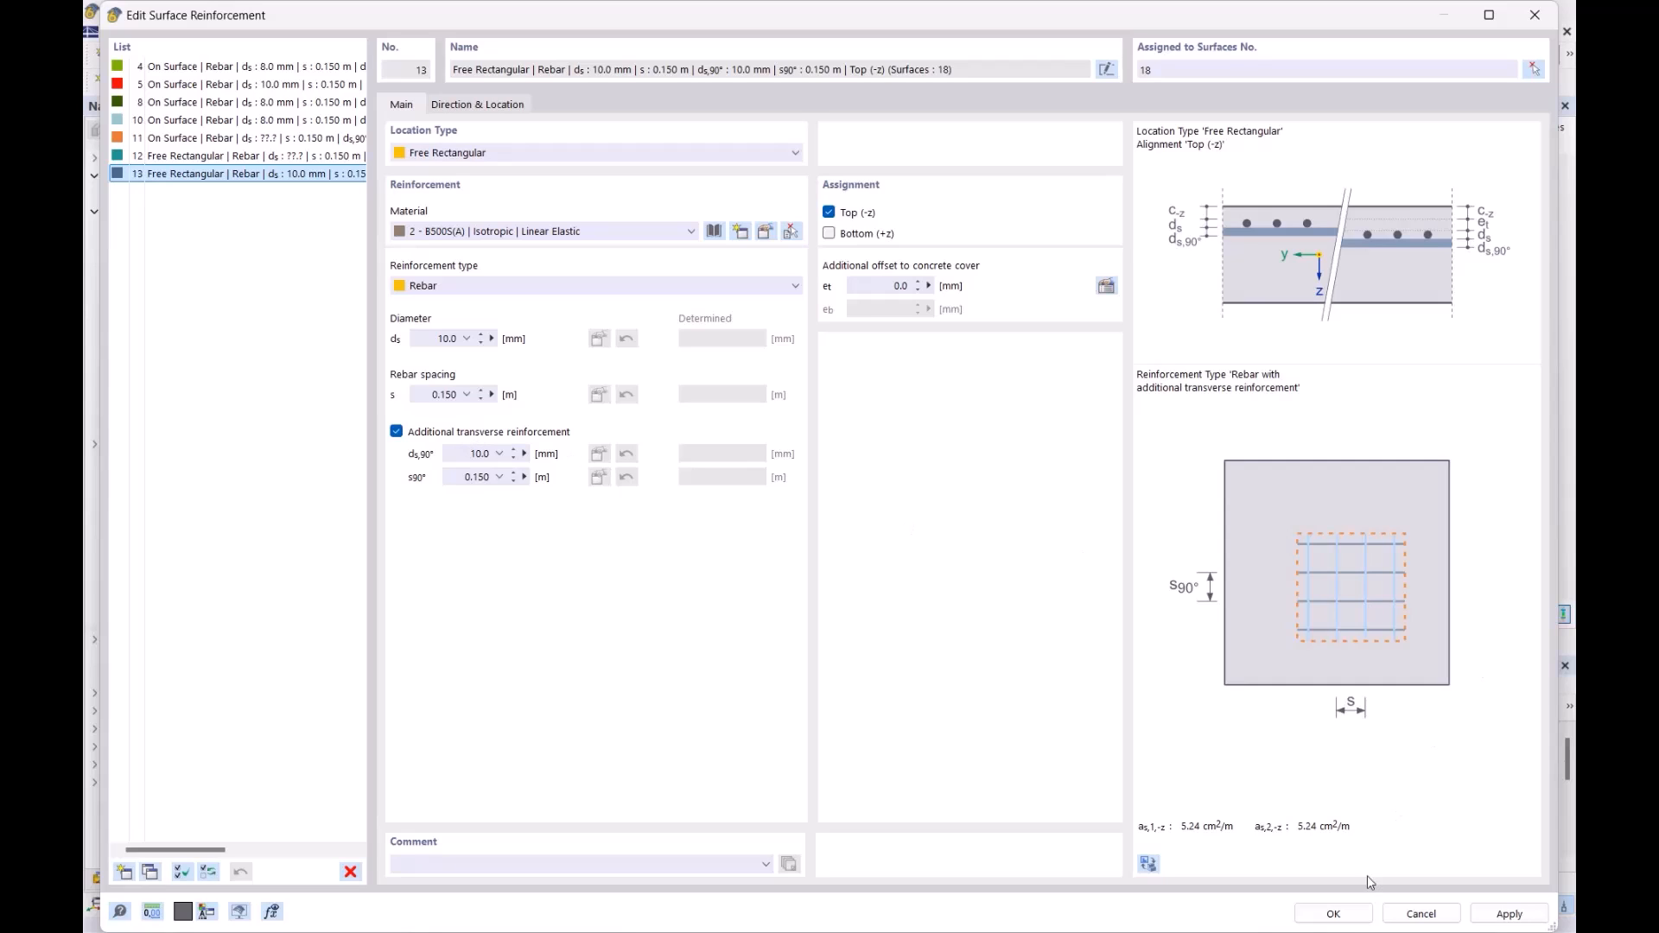
left_click(1332, 915)
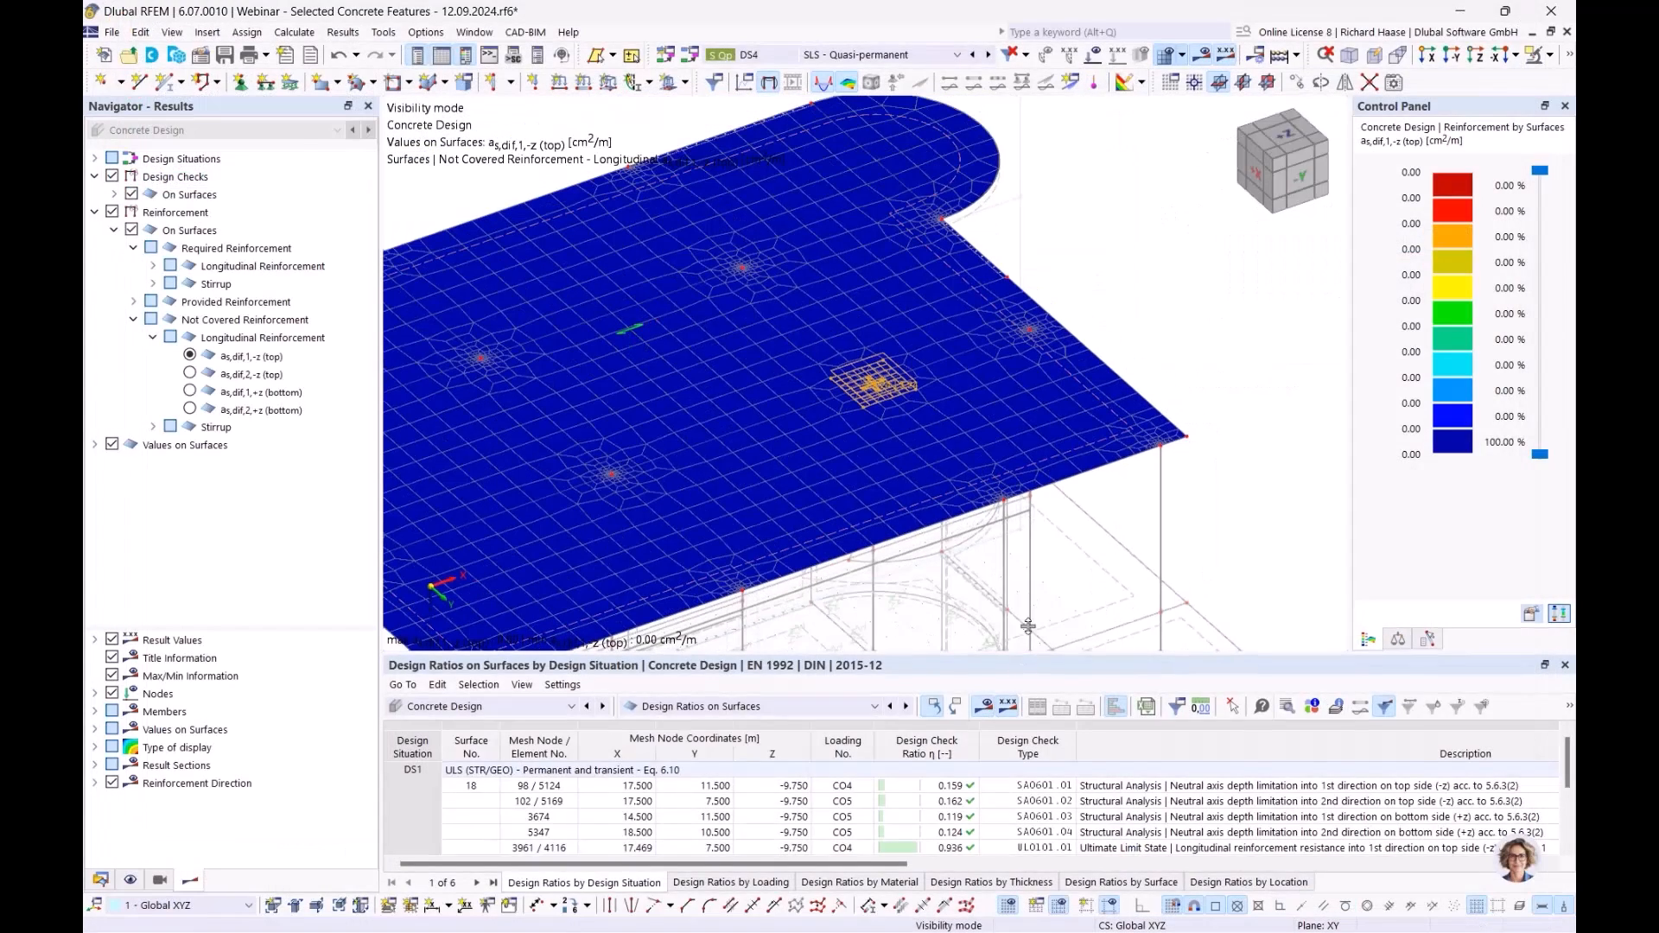
- Enlarge the lower table, show Not Covered Reinforcement, review design ratios, then set the table to Input Data
left_click_drag(1026, 656, 1037, 538)
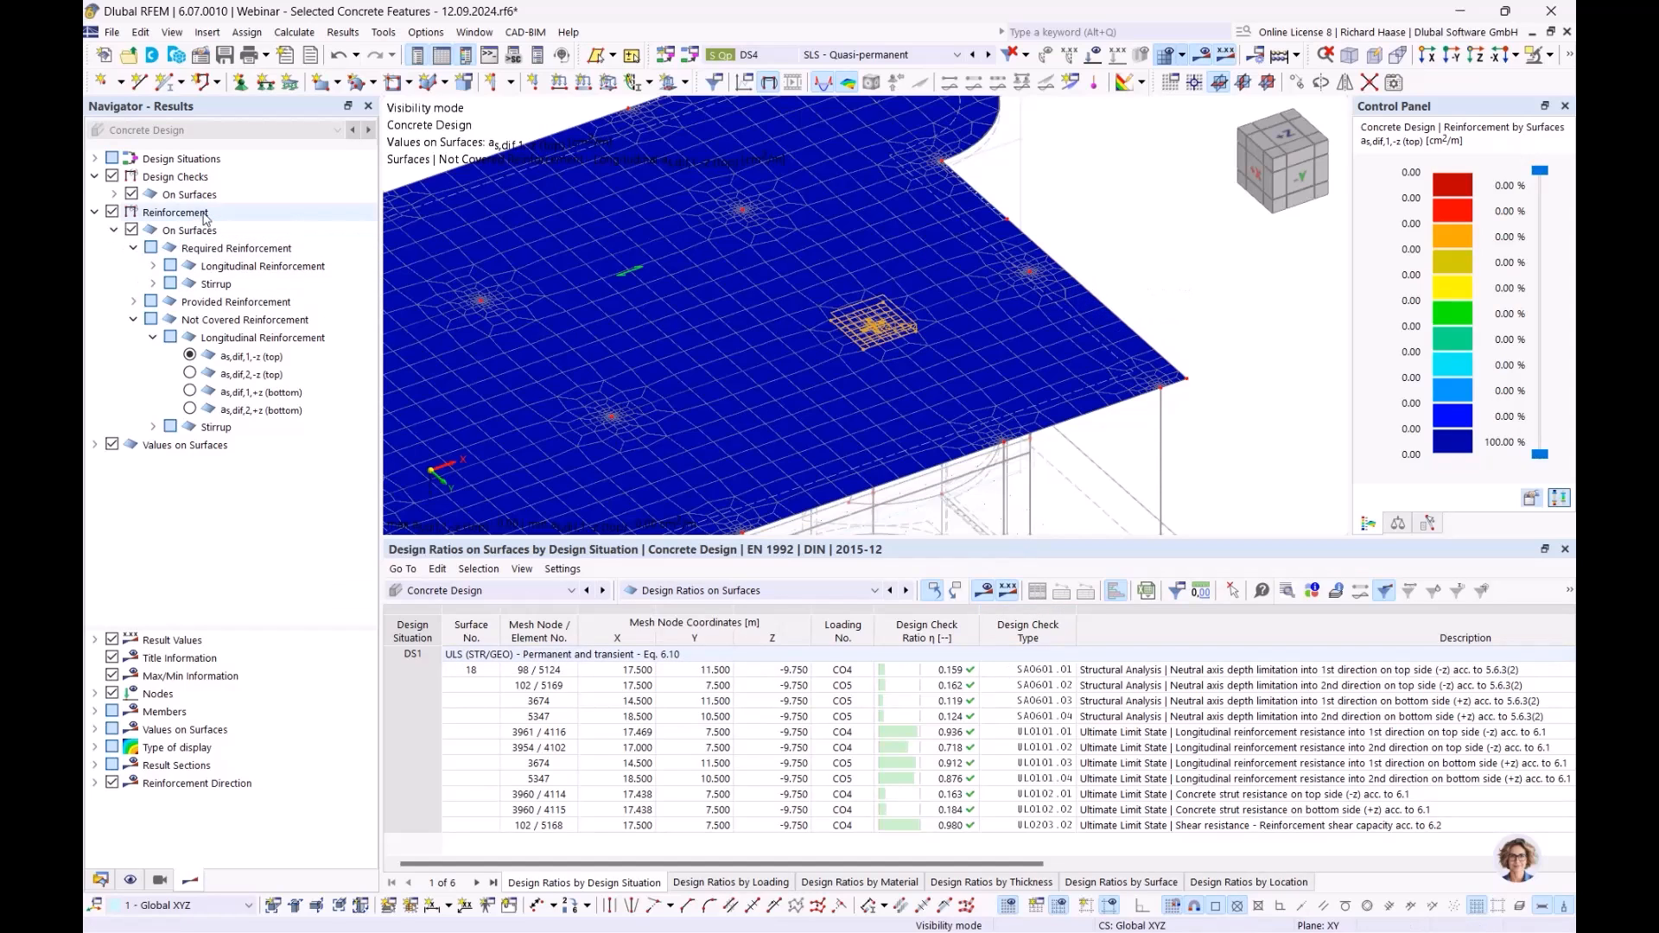
left_click(245, 320)
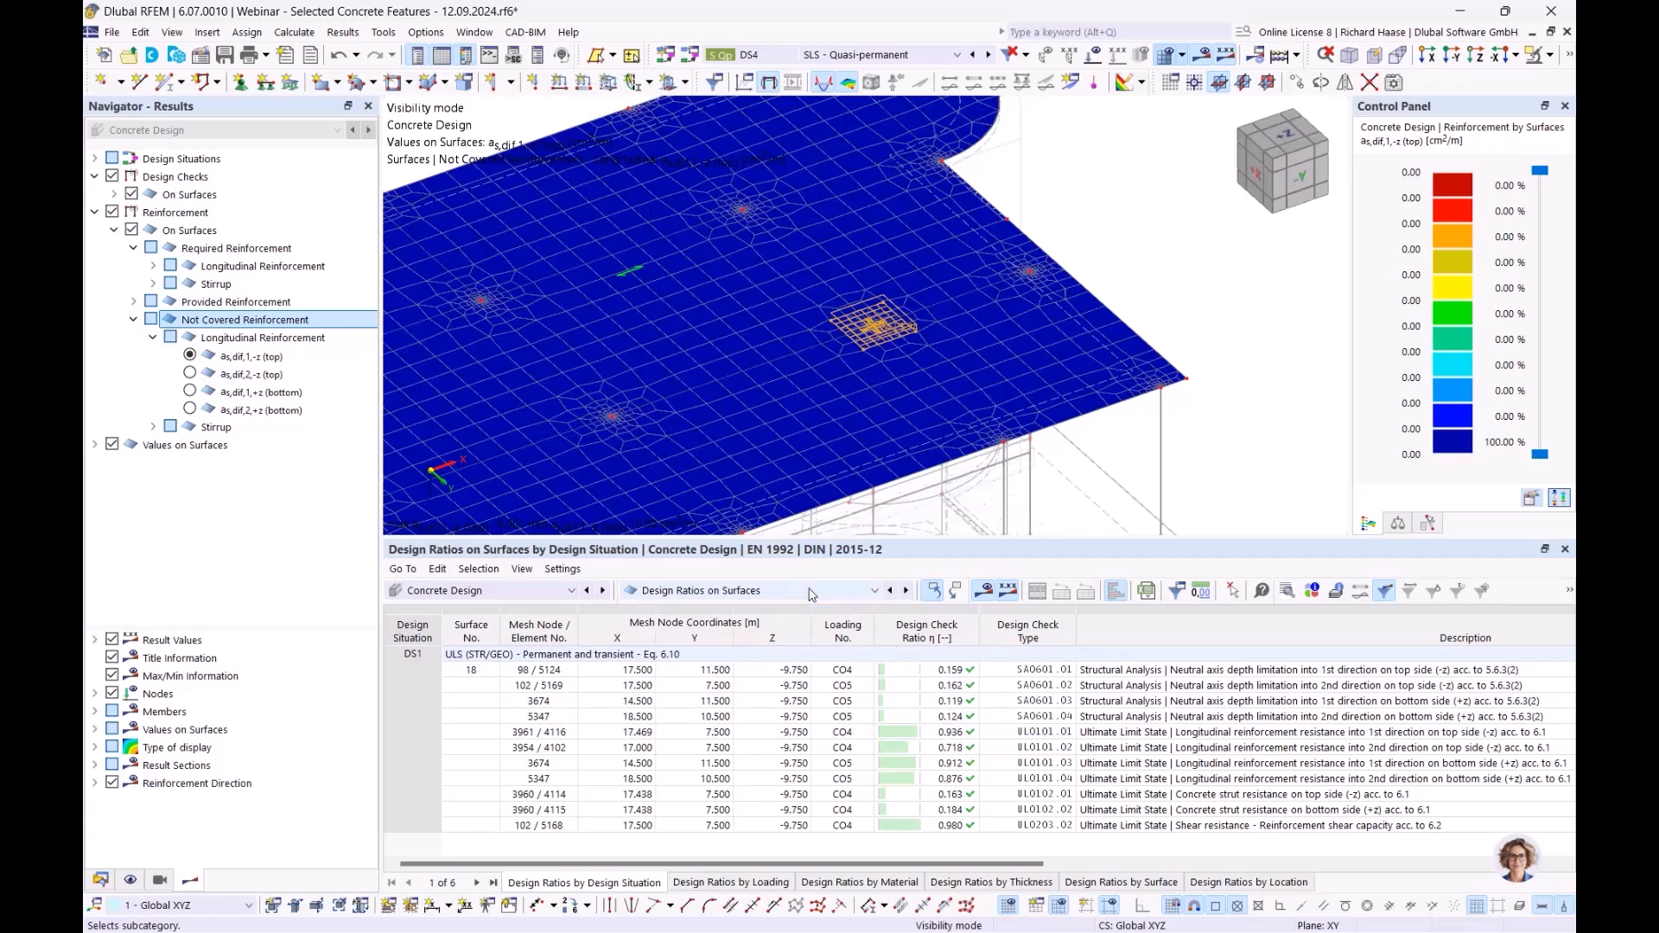
left_click(759, 591)
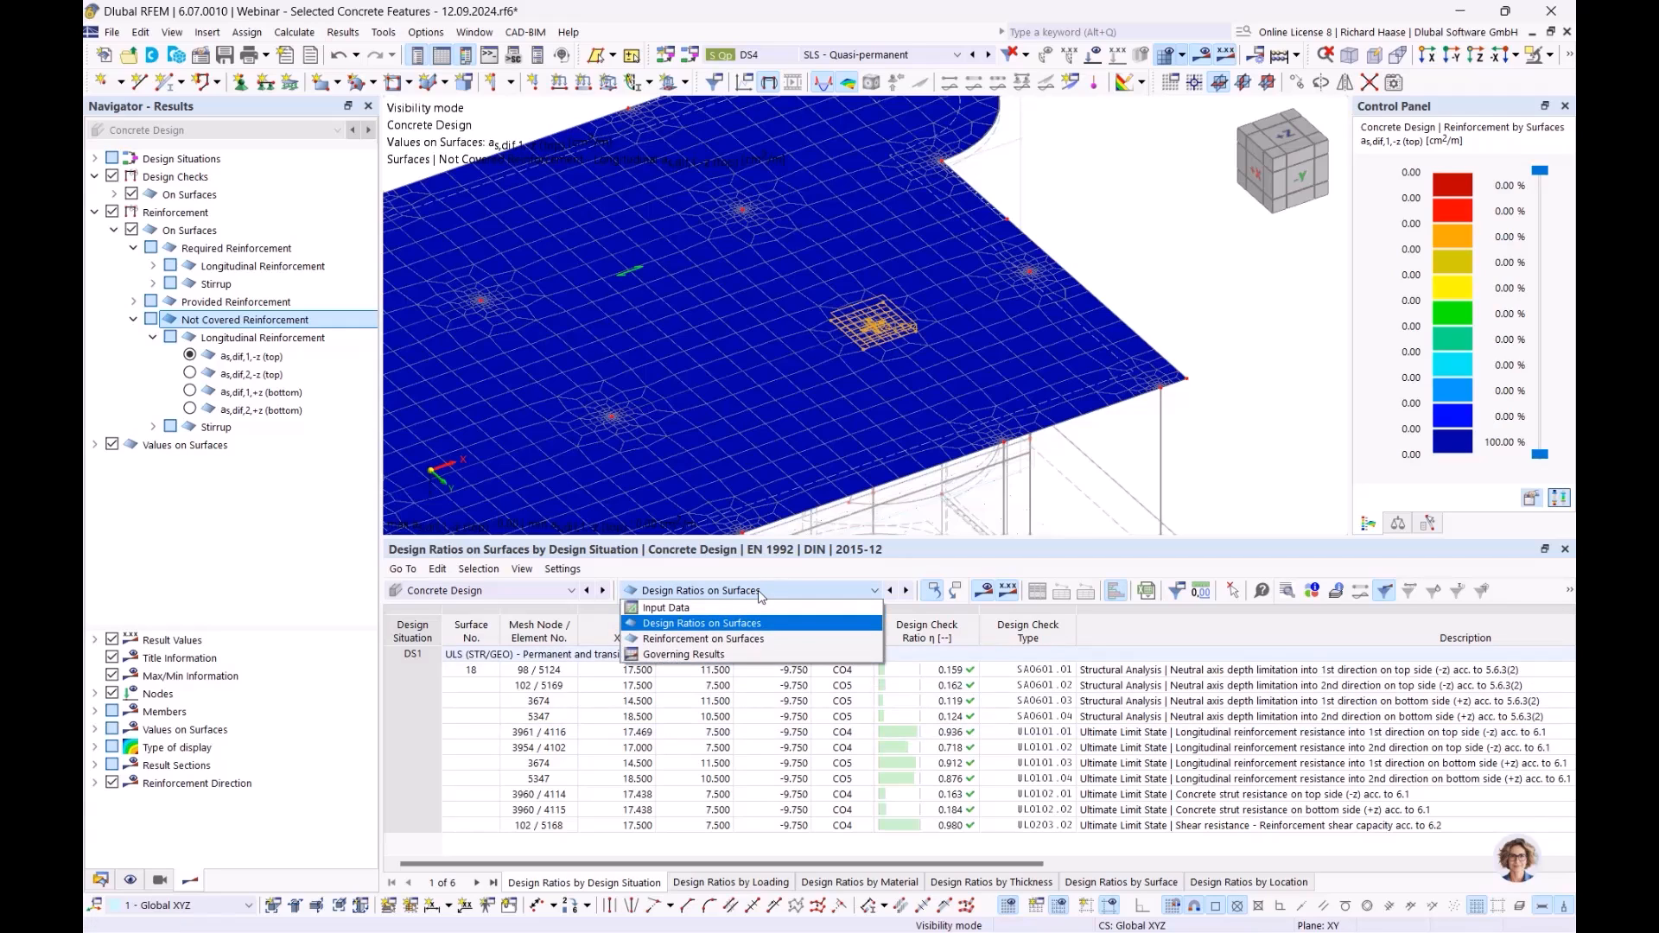
left_click(722, 609)
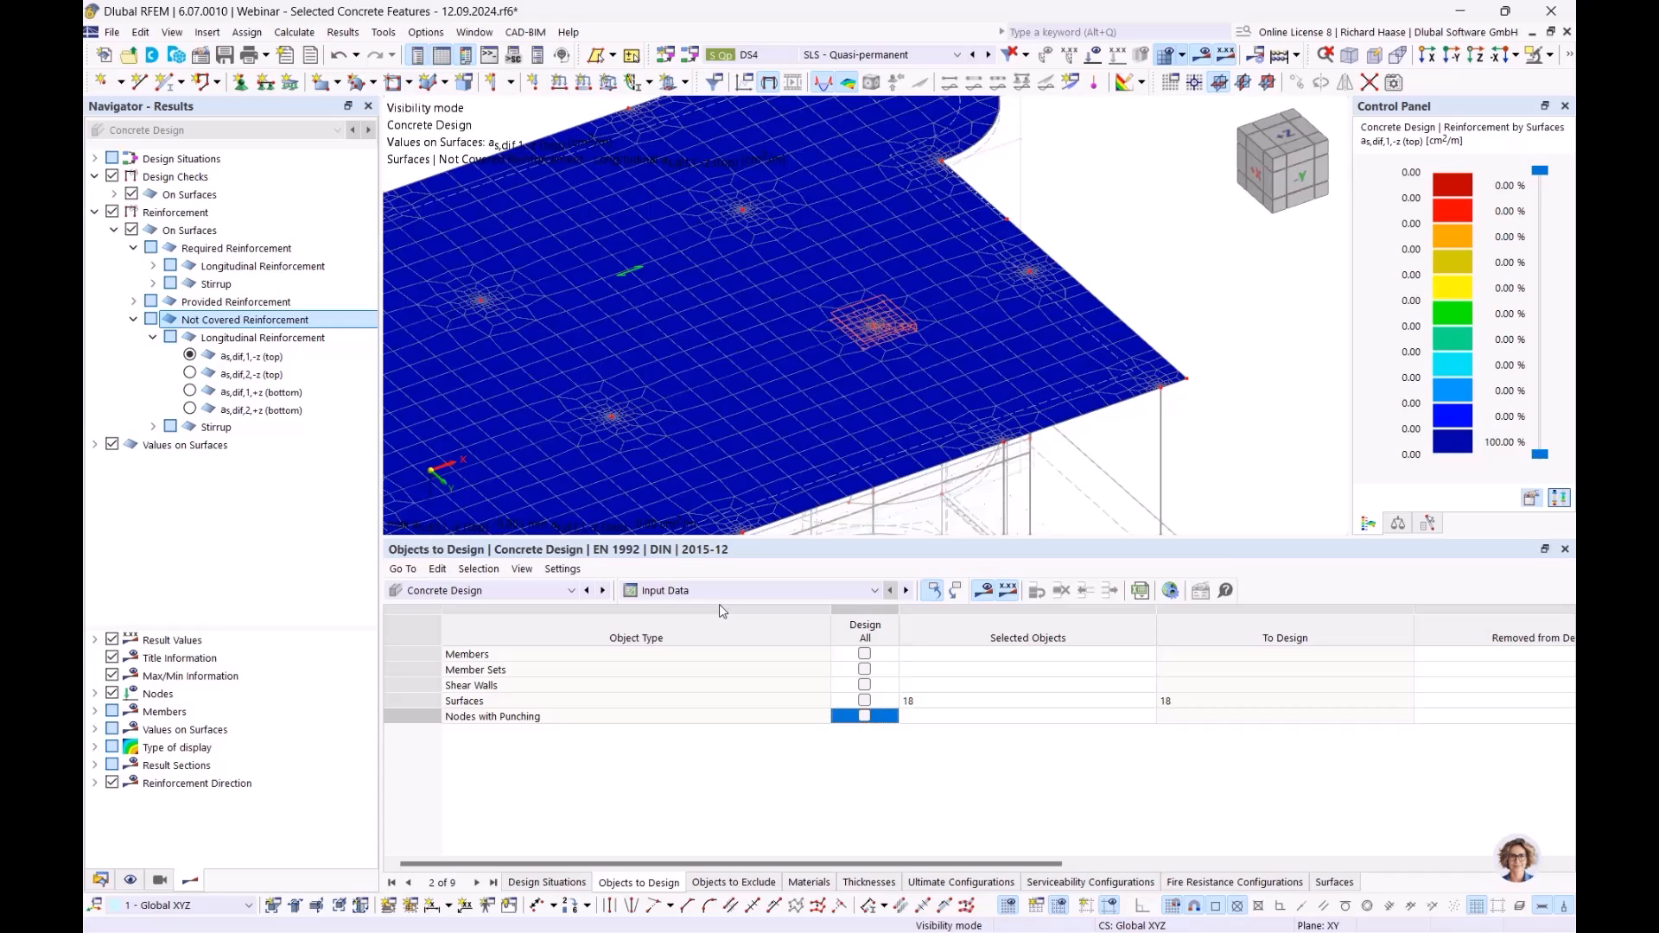
left_click(712, 591)
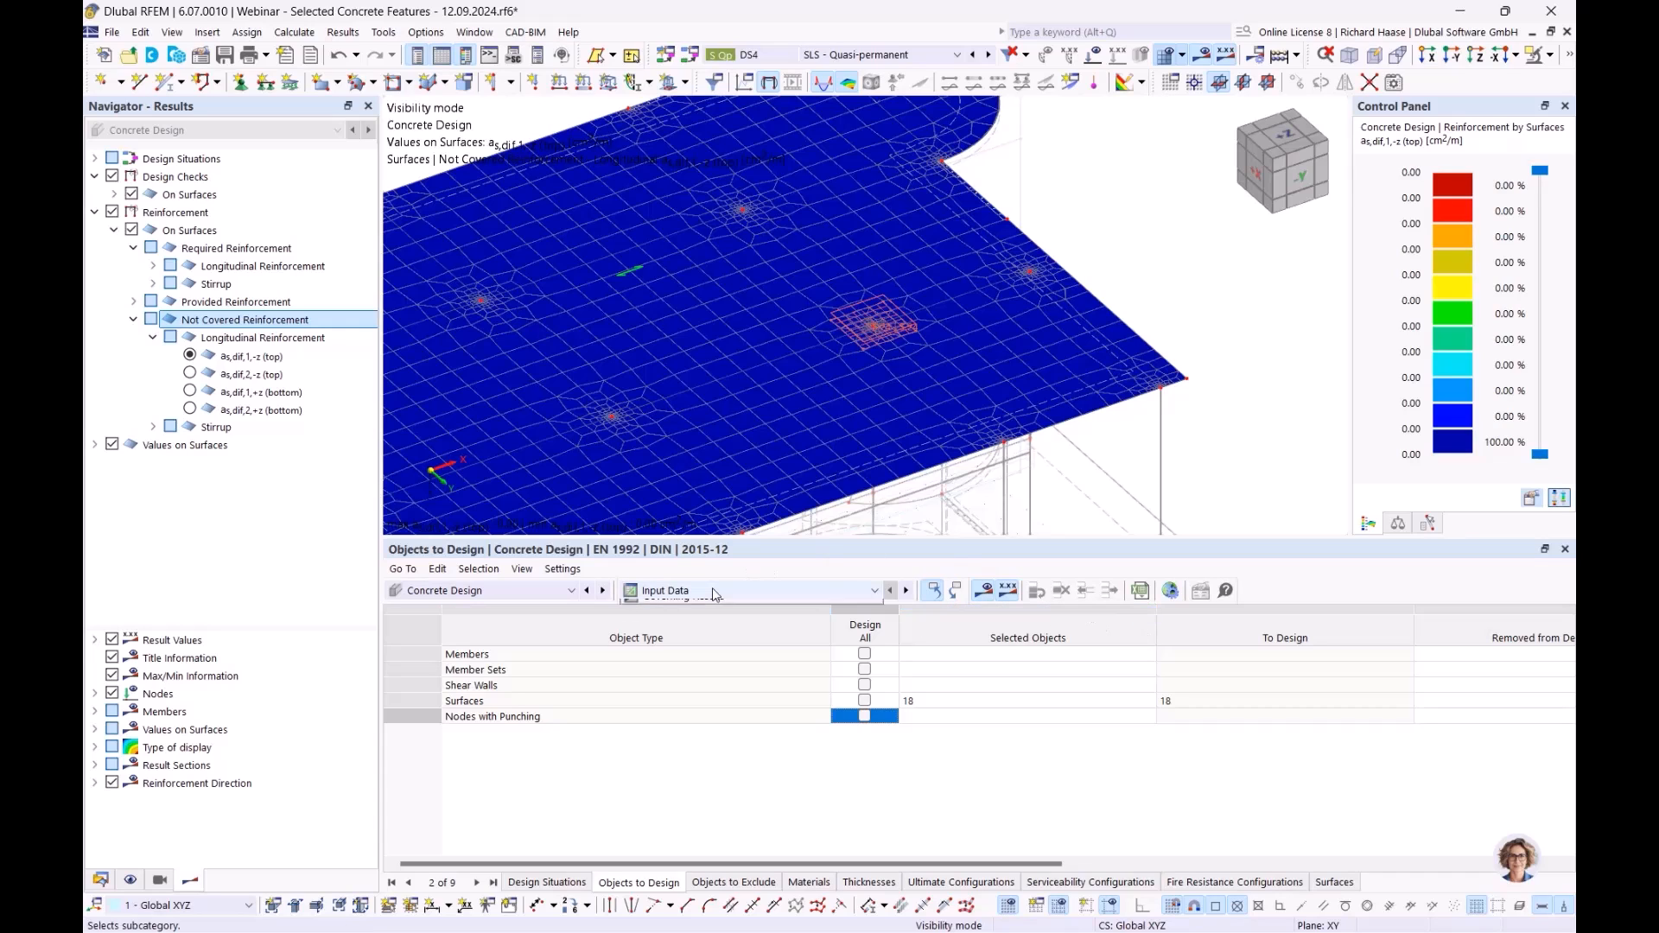
left_click(690, 623)
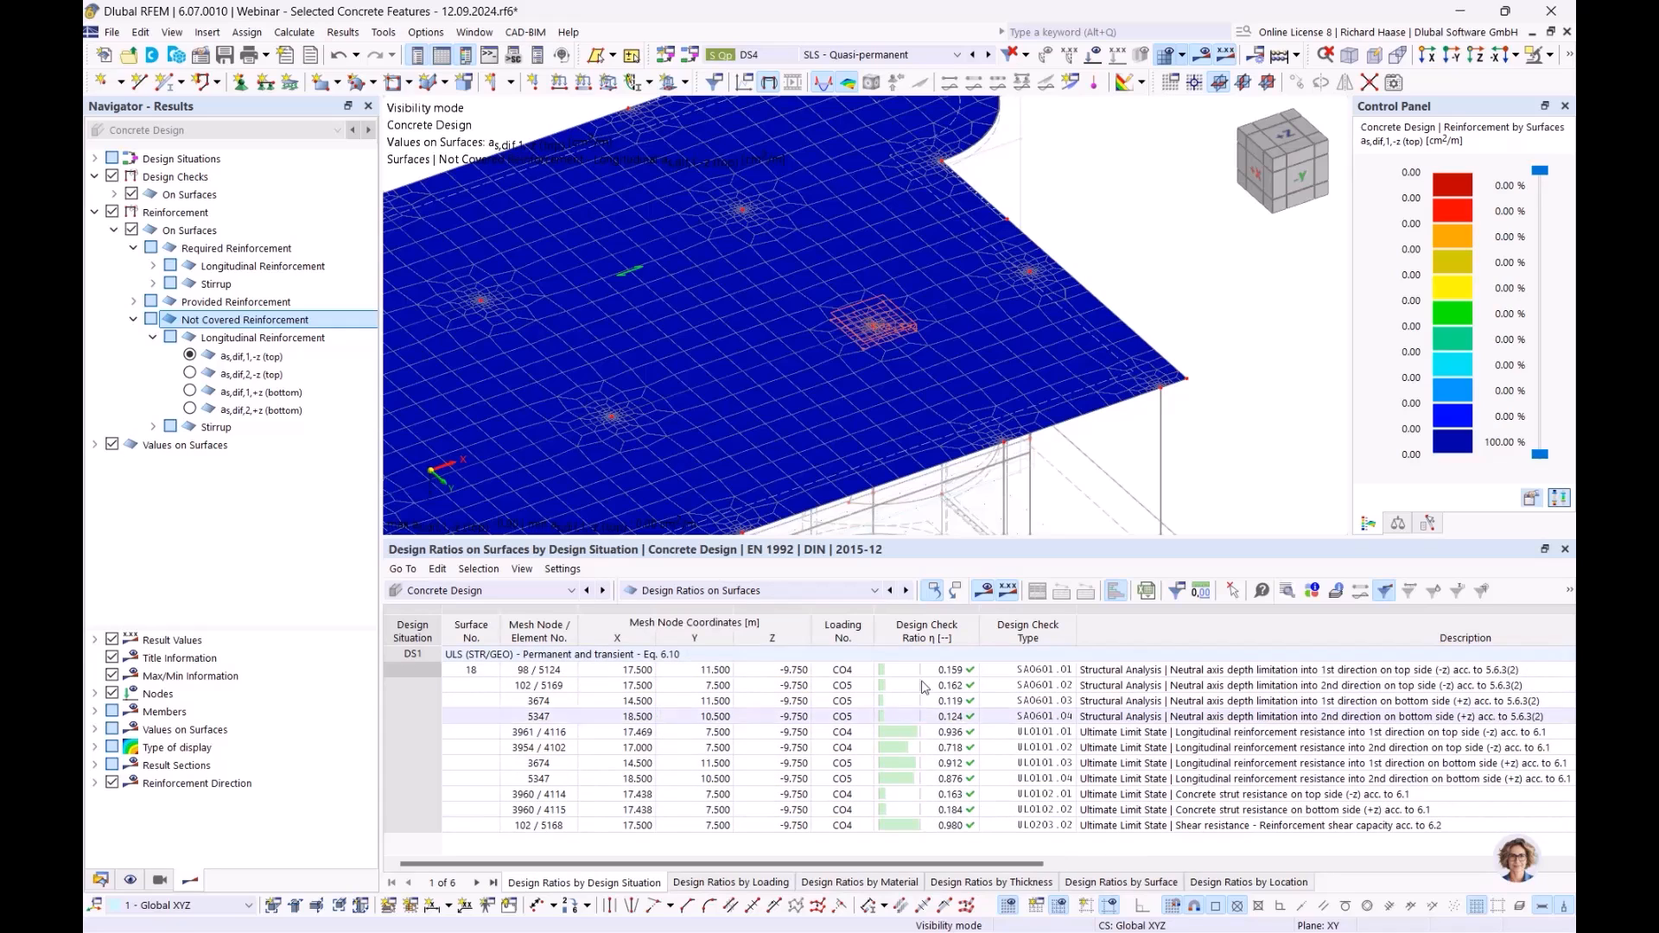
left_click(760, 591)
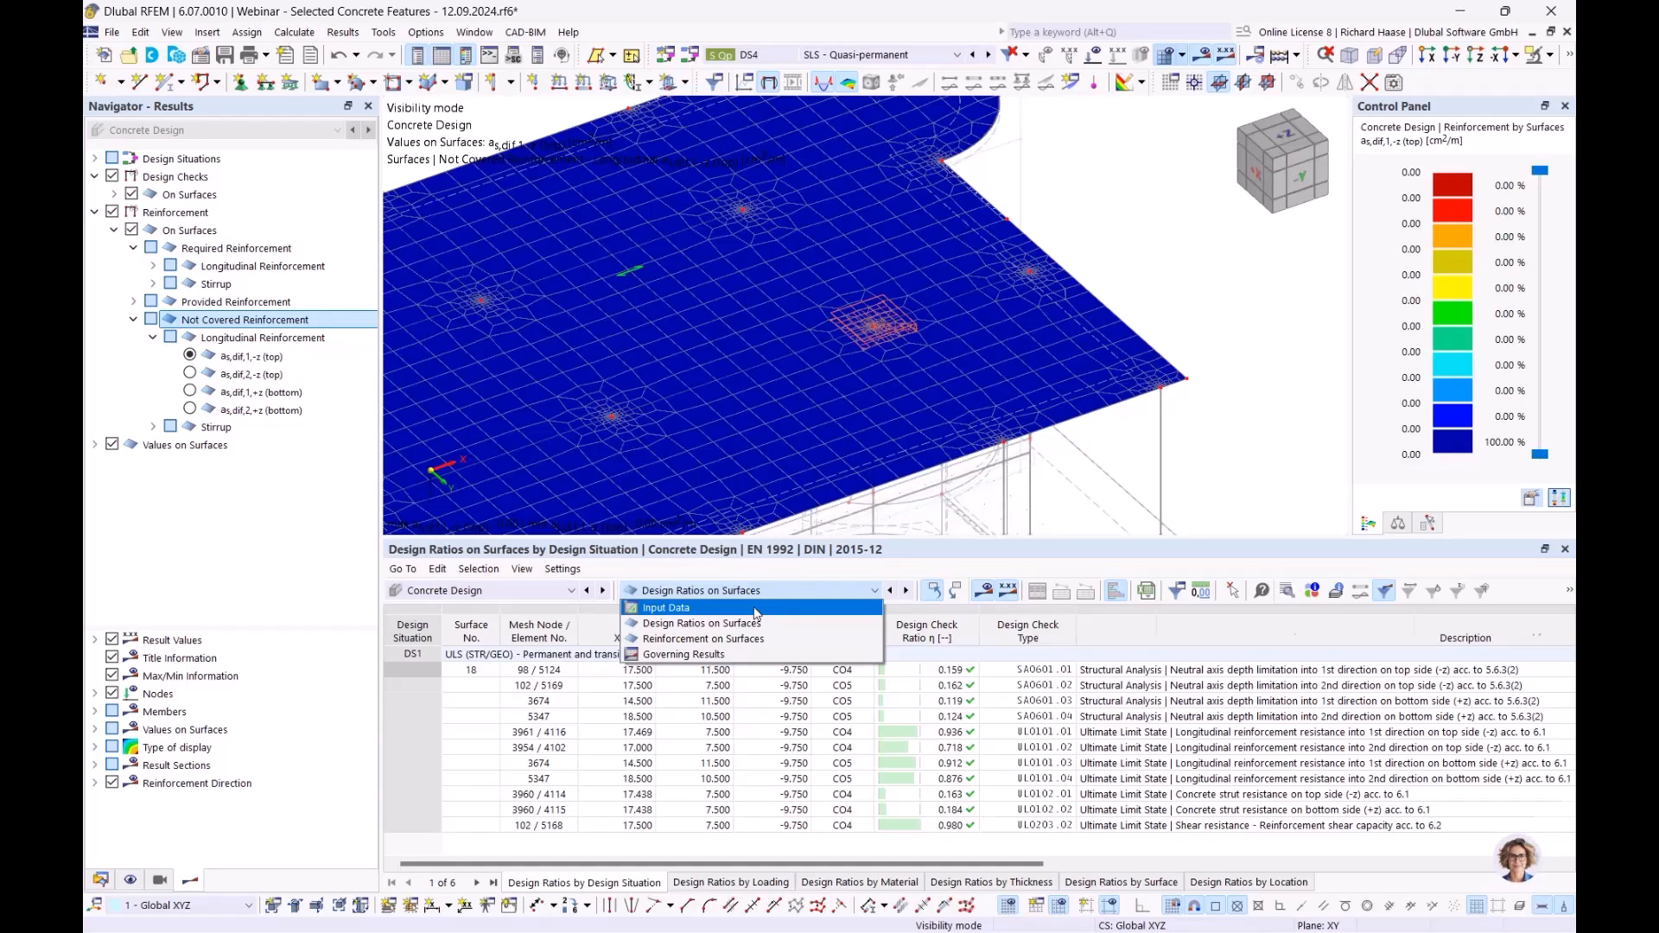
left_click(755, 610)
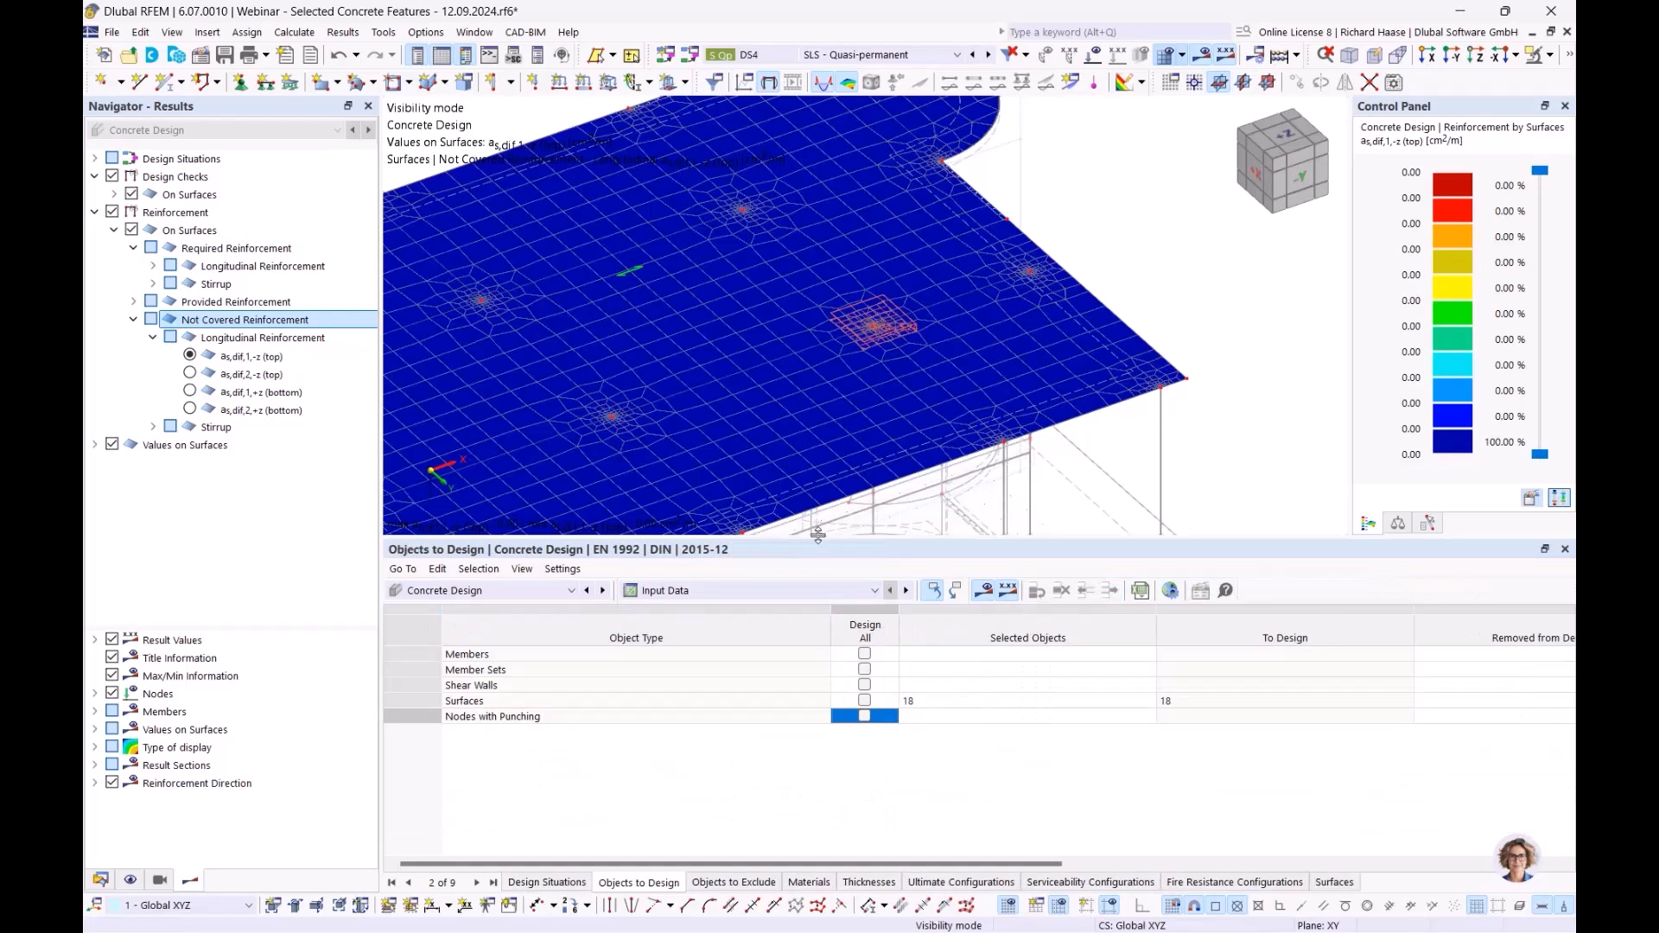
left_click(1170, 591)
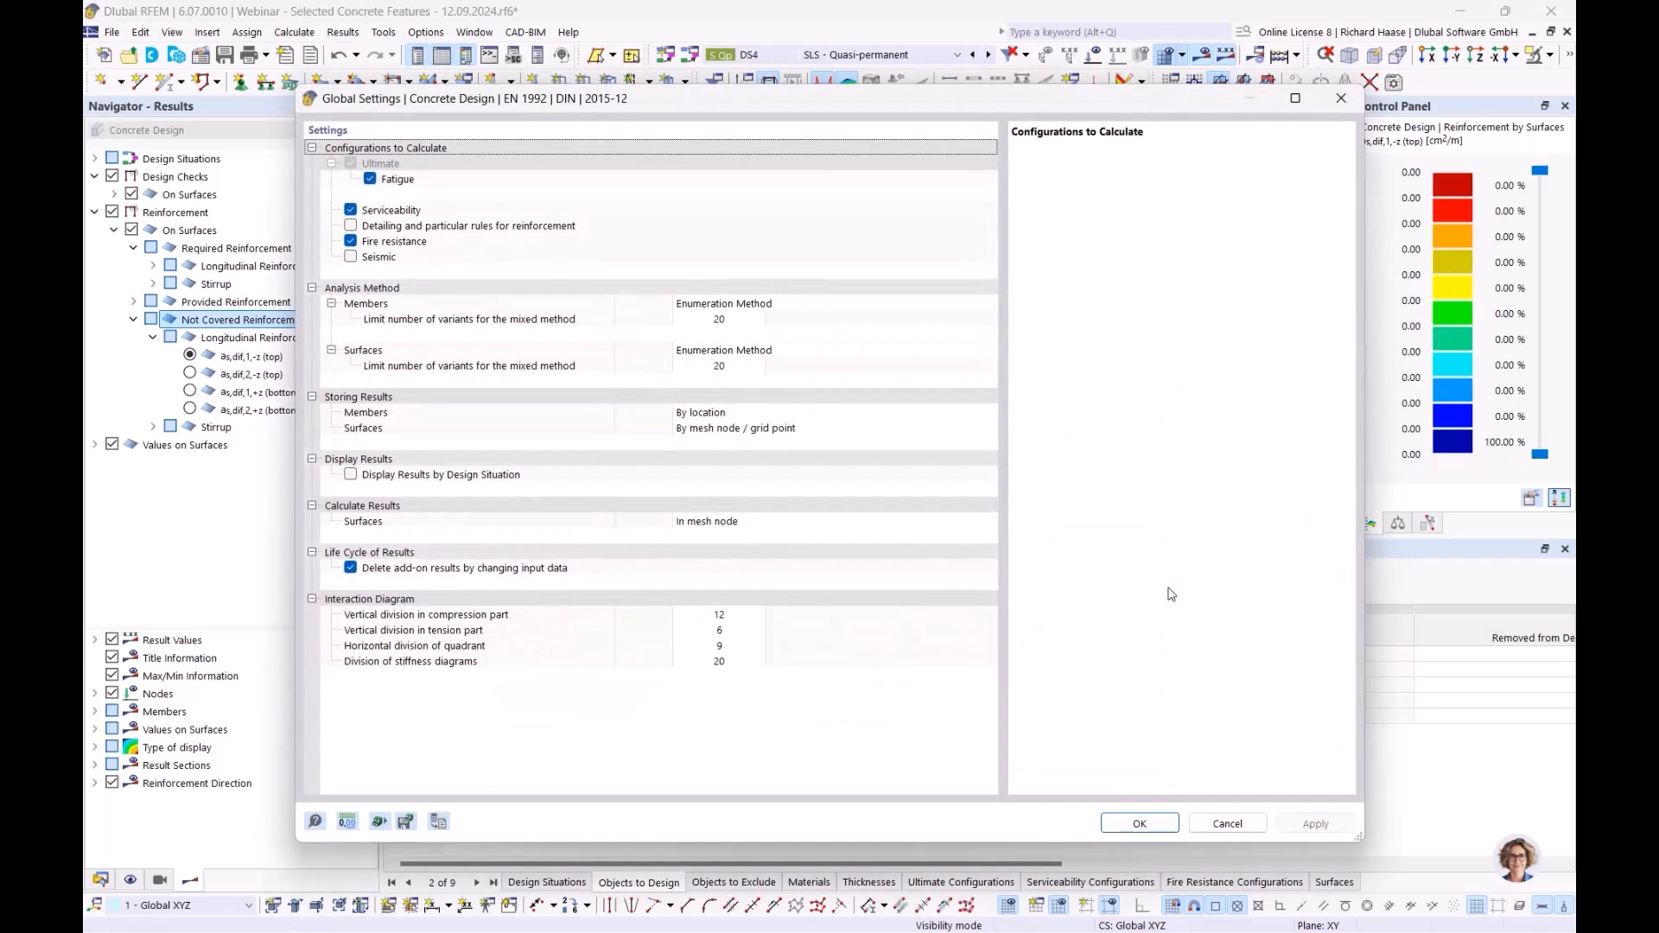
left_click(435, 228)
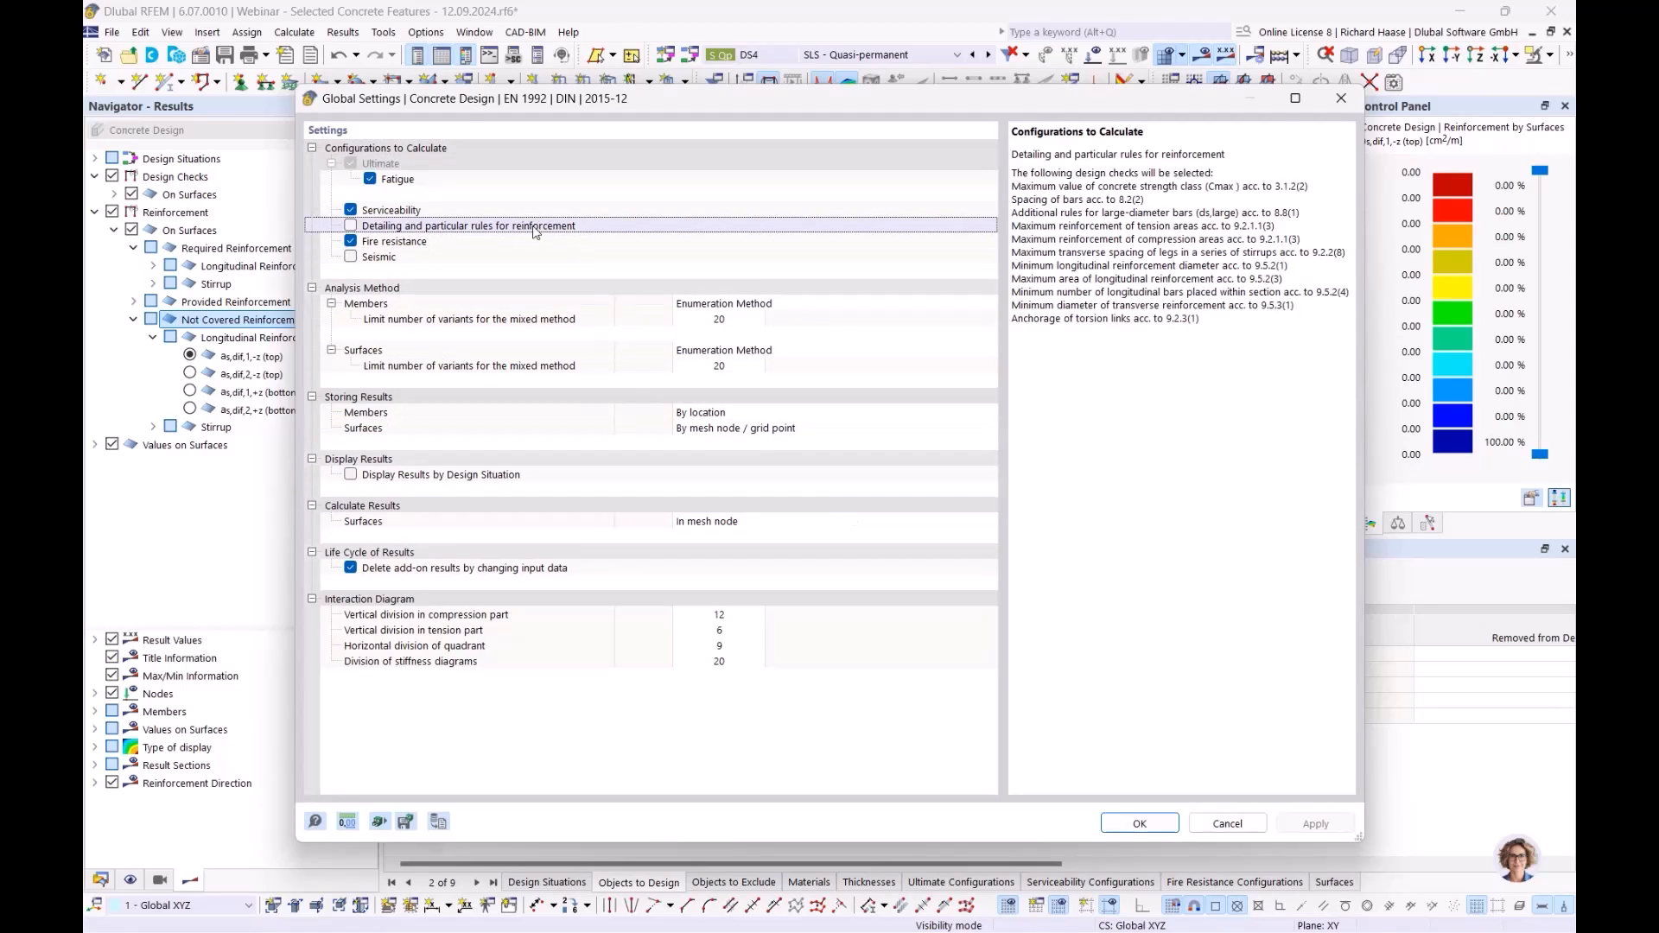
left_click_drag(1045, 213, 1190, 321)
left_click(1190, 321)
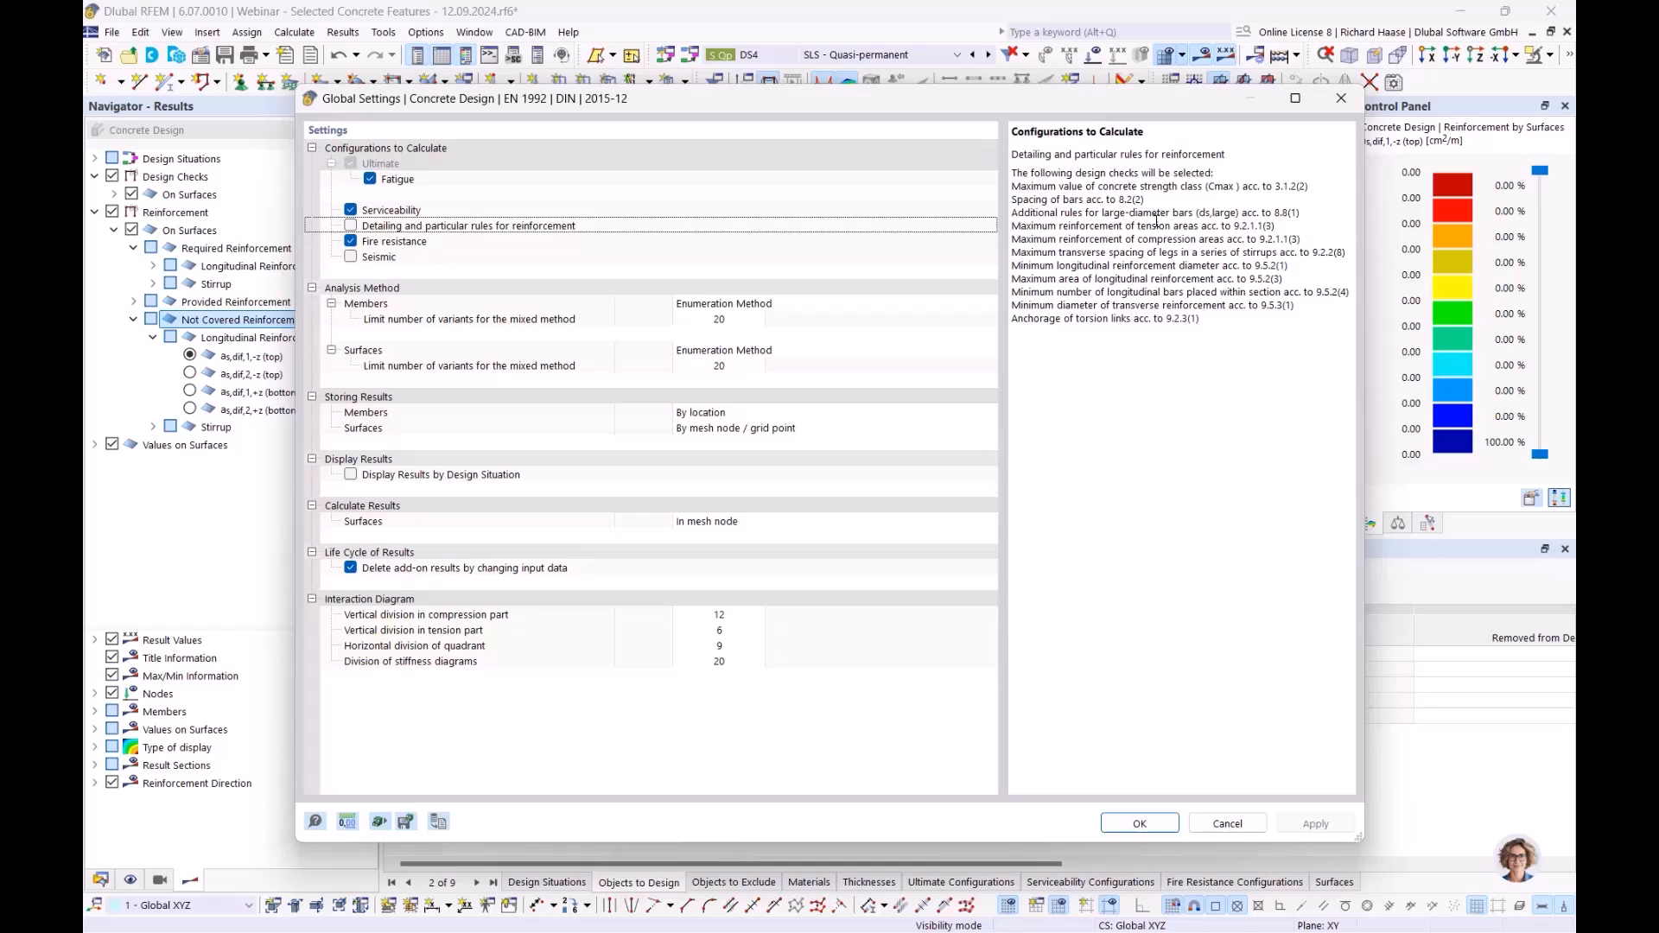
left_click(497, 245)
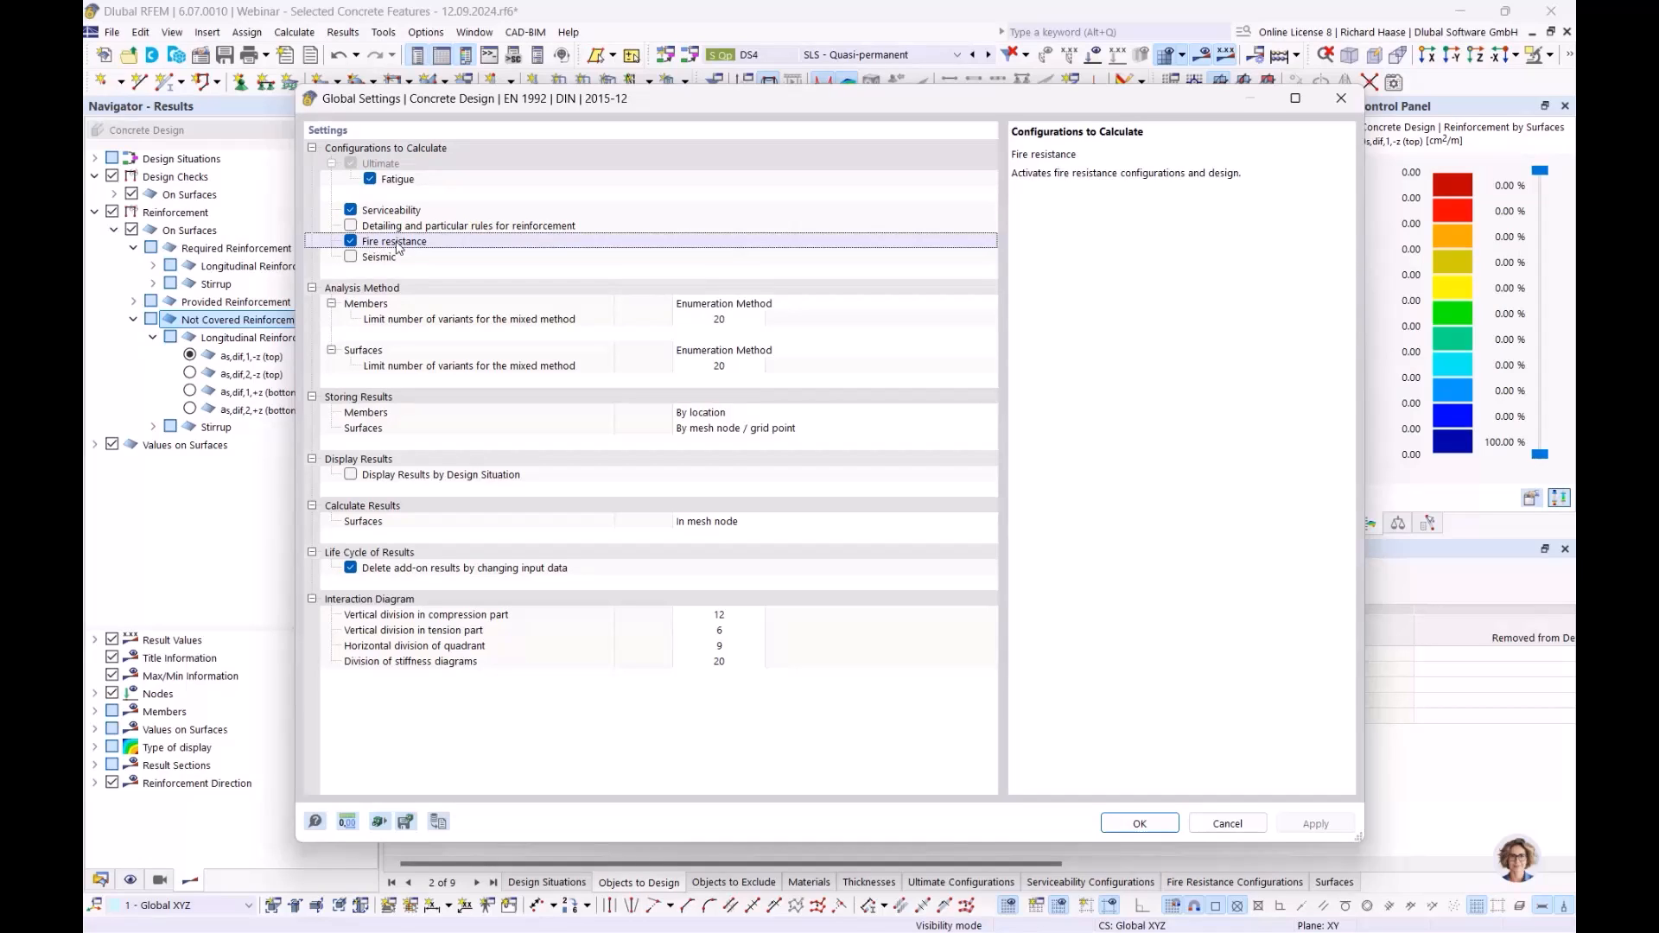
left_click(352, 243)
left_click(352, 242)
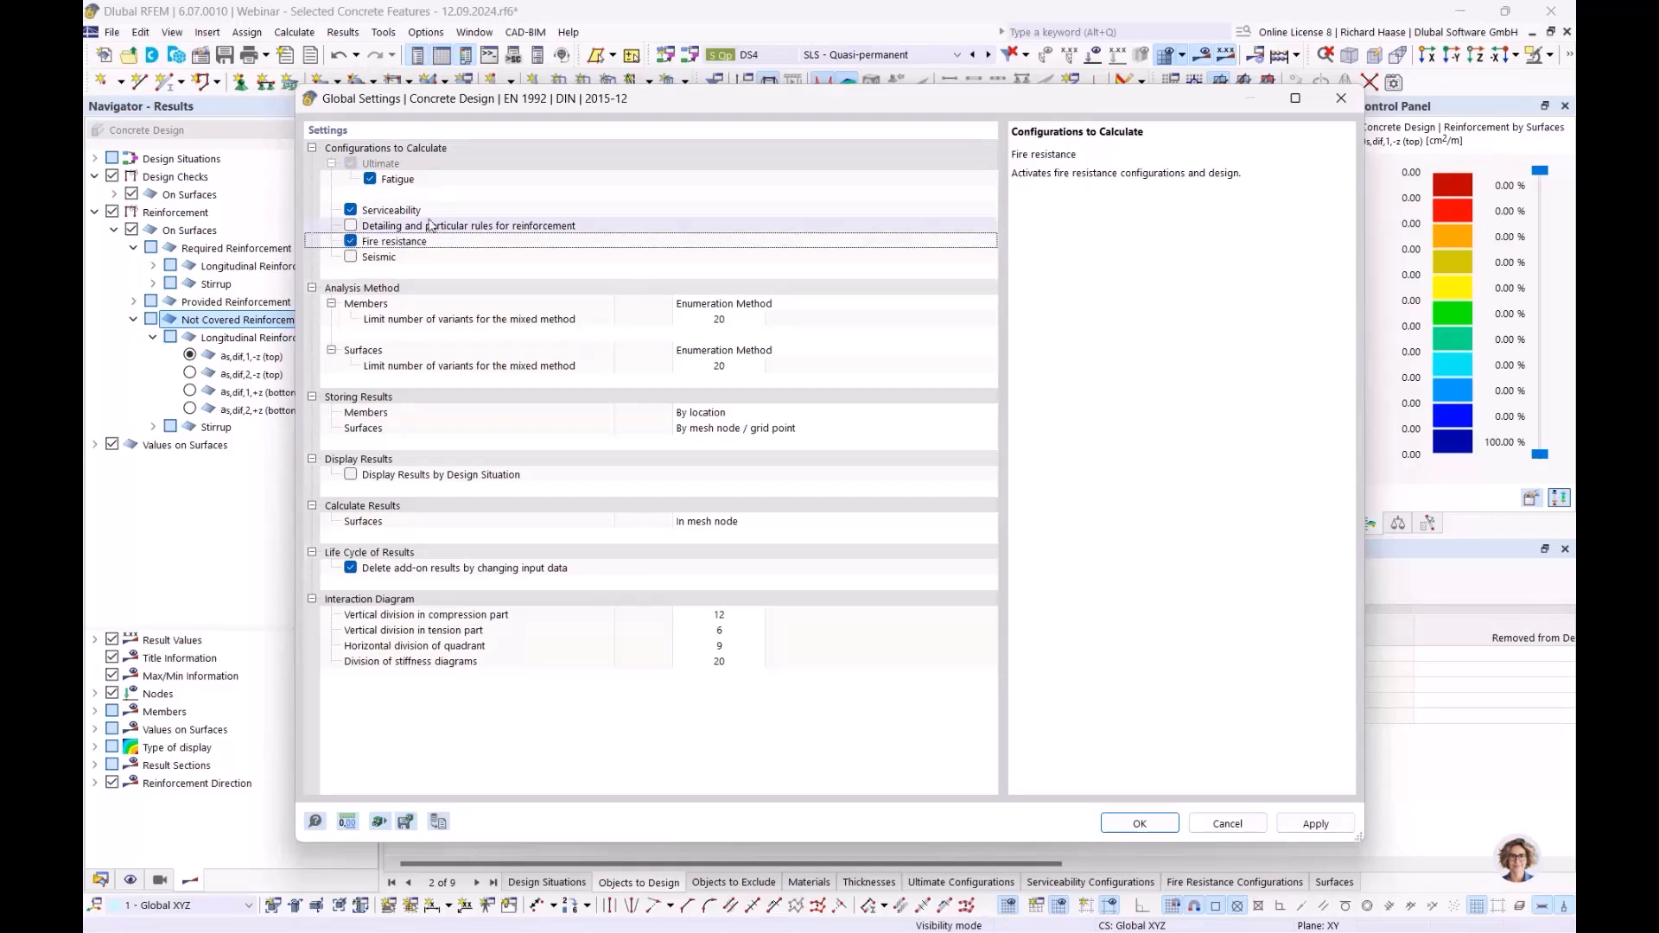
left_click(1141, 823)
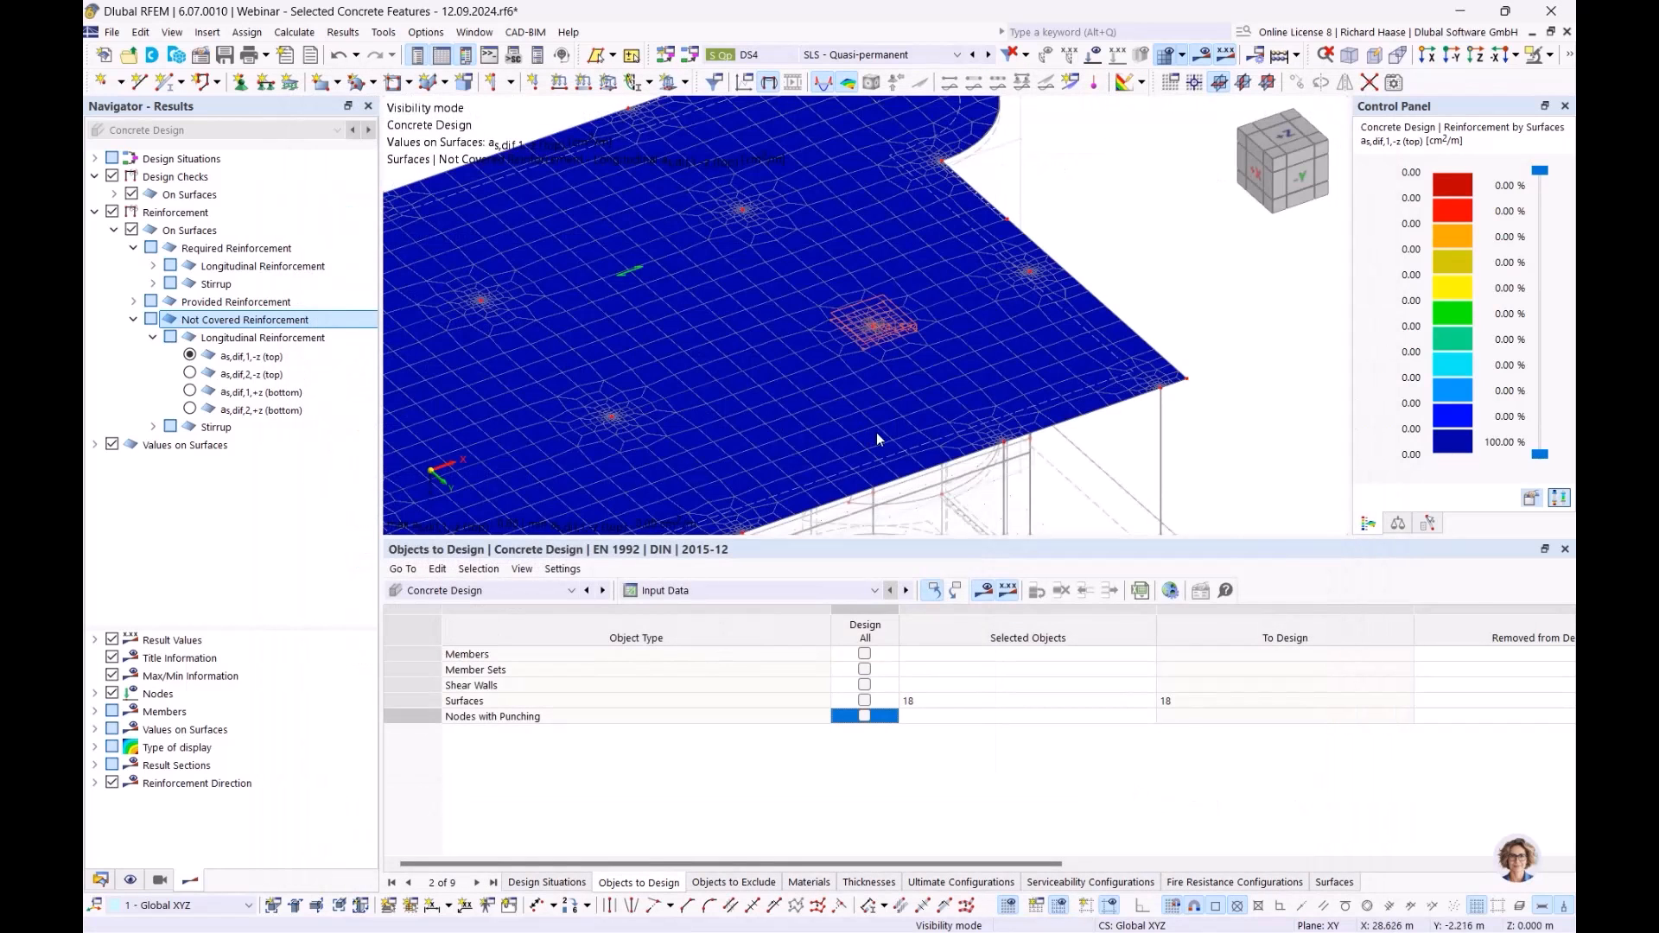
- Remove surface 18 from Objects to Design, accepting deletion of the design results
left_click(982, 696)
key("Delete")
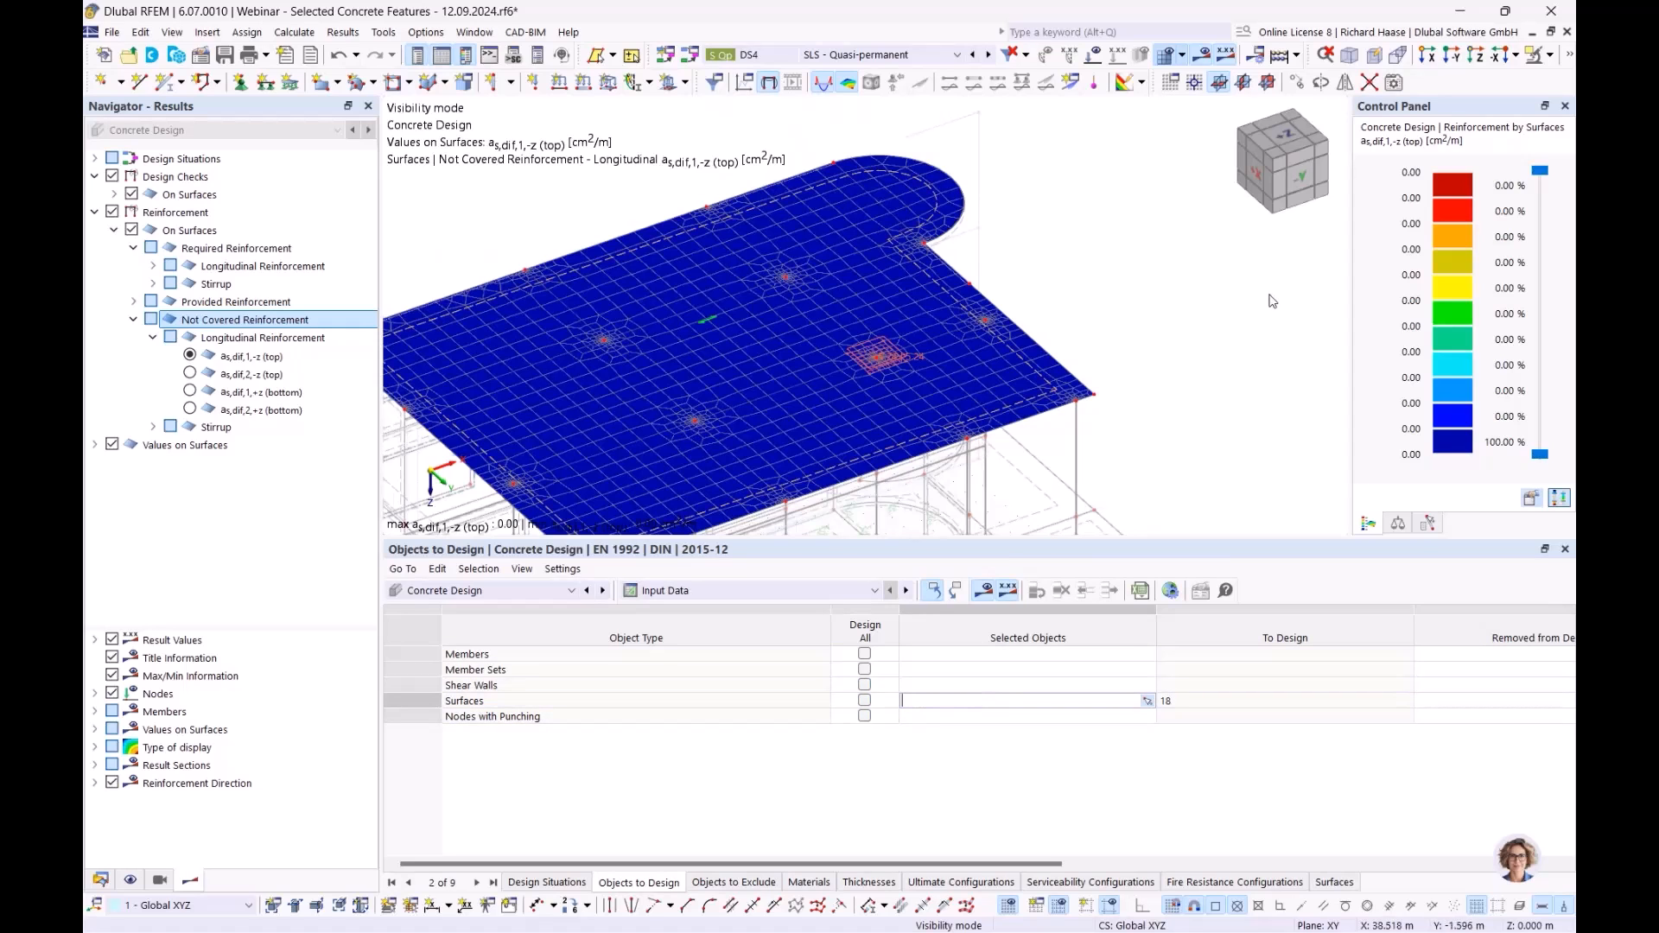
left_click(1200, 365)
left_click(910, 573)
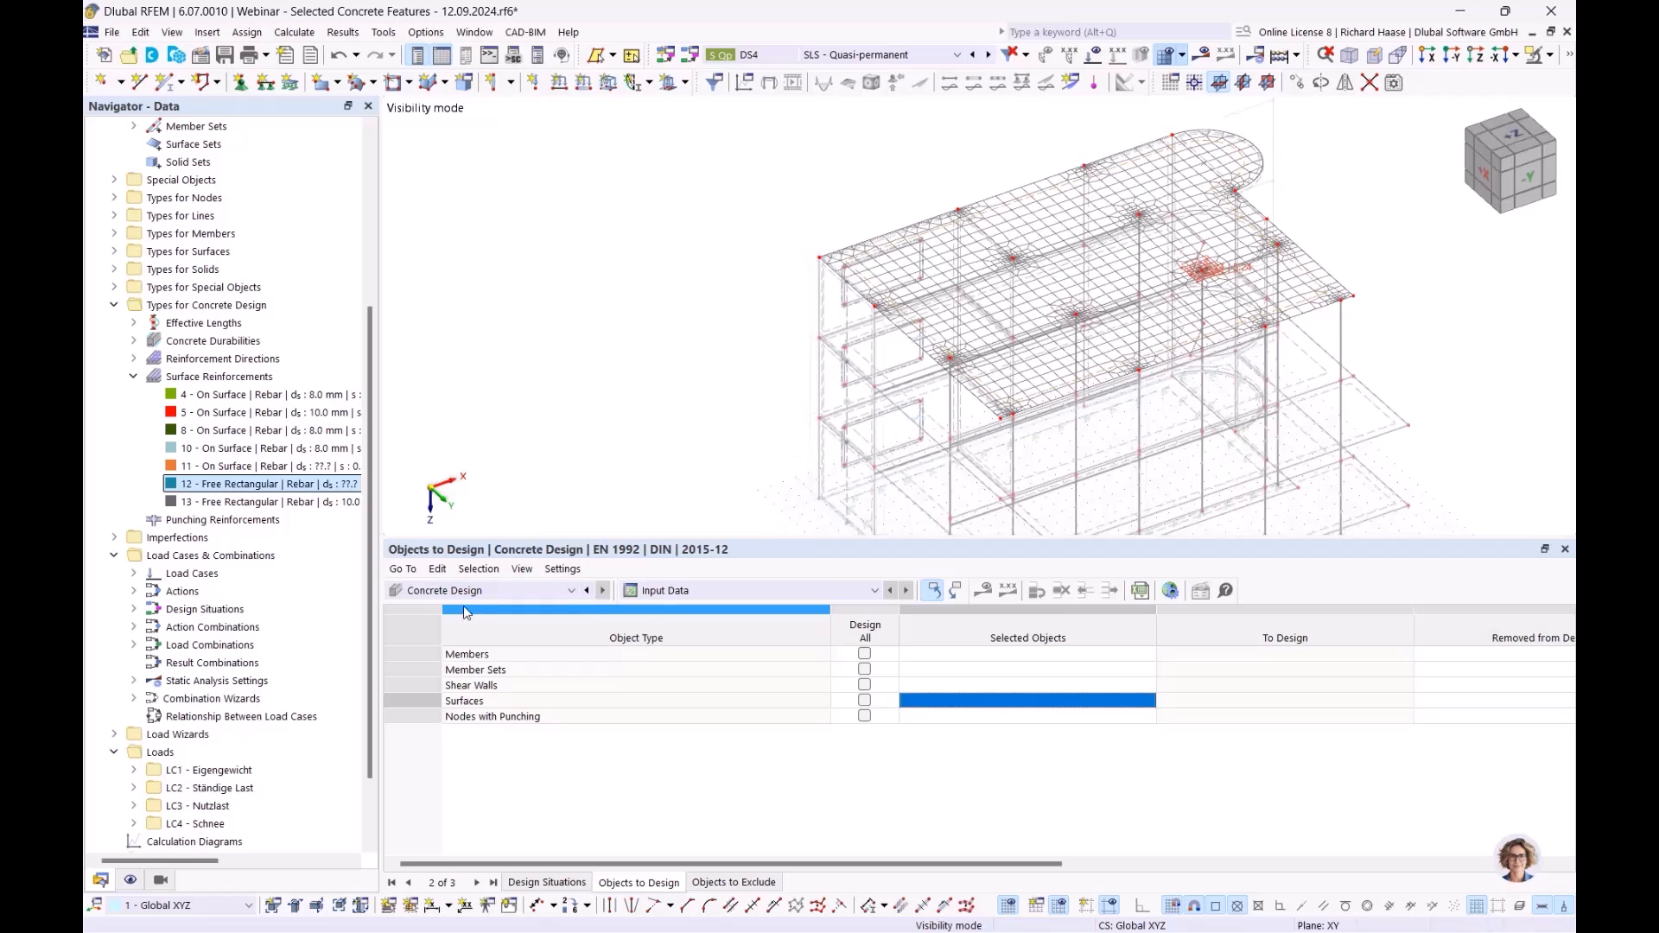
- In PowerPoint, start the slideshow from the current slide and advance to slide 6, 'Fire resistance design'
key("alt+Tab")
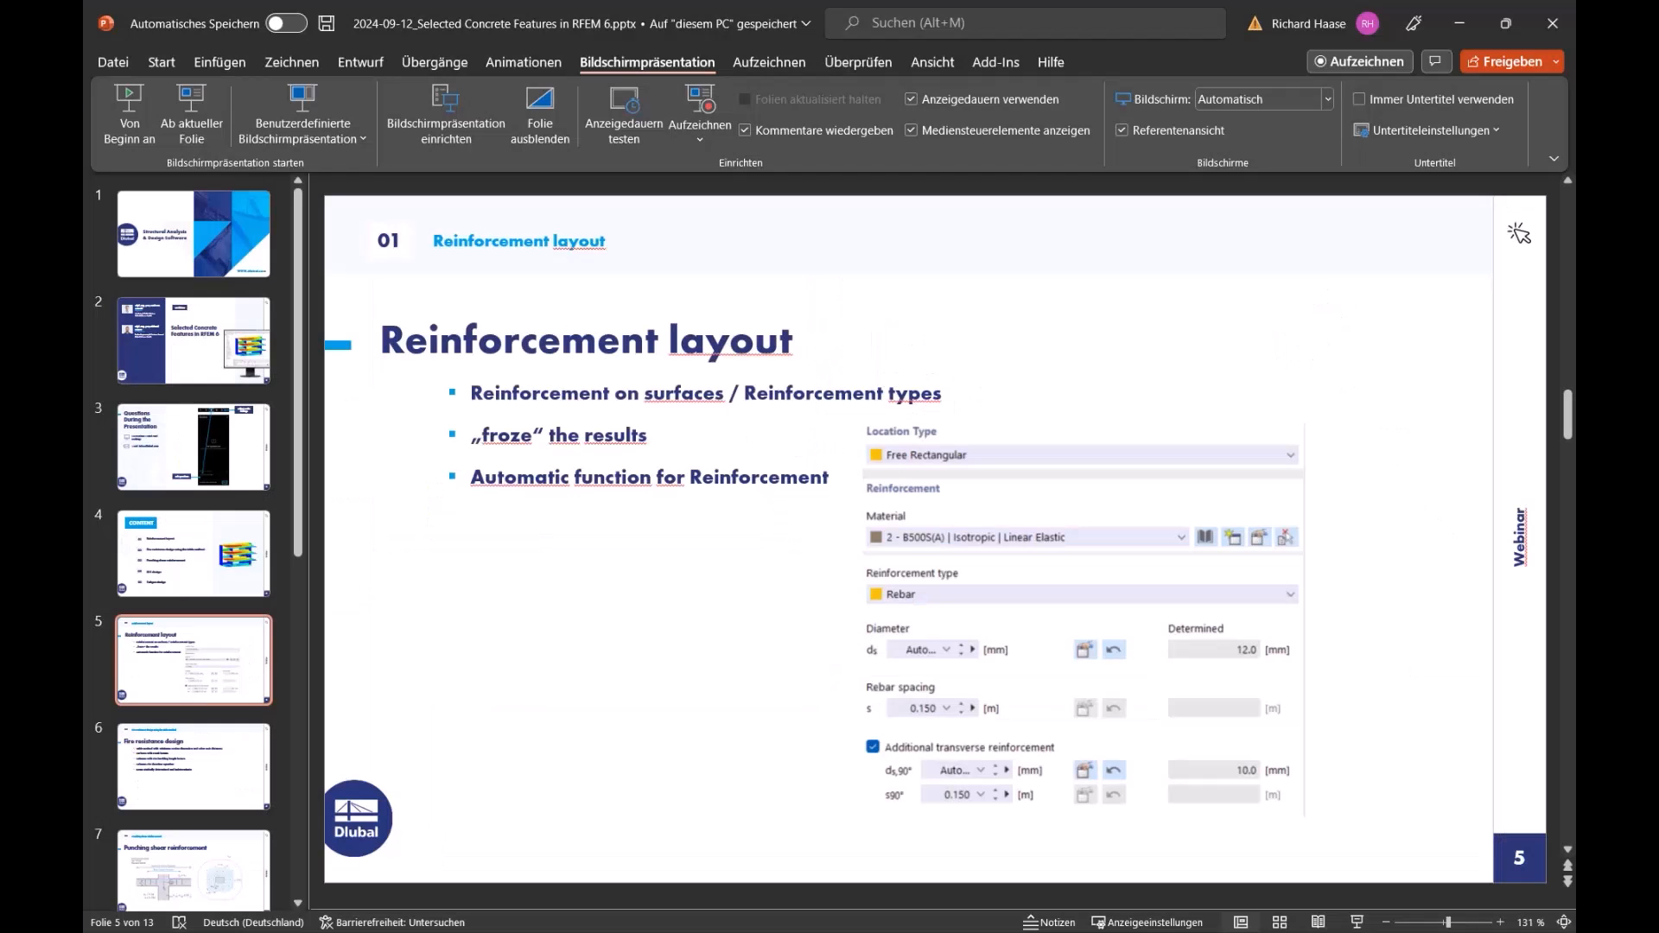
left_click(192, 117)
left_click(834, 435)
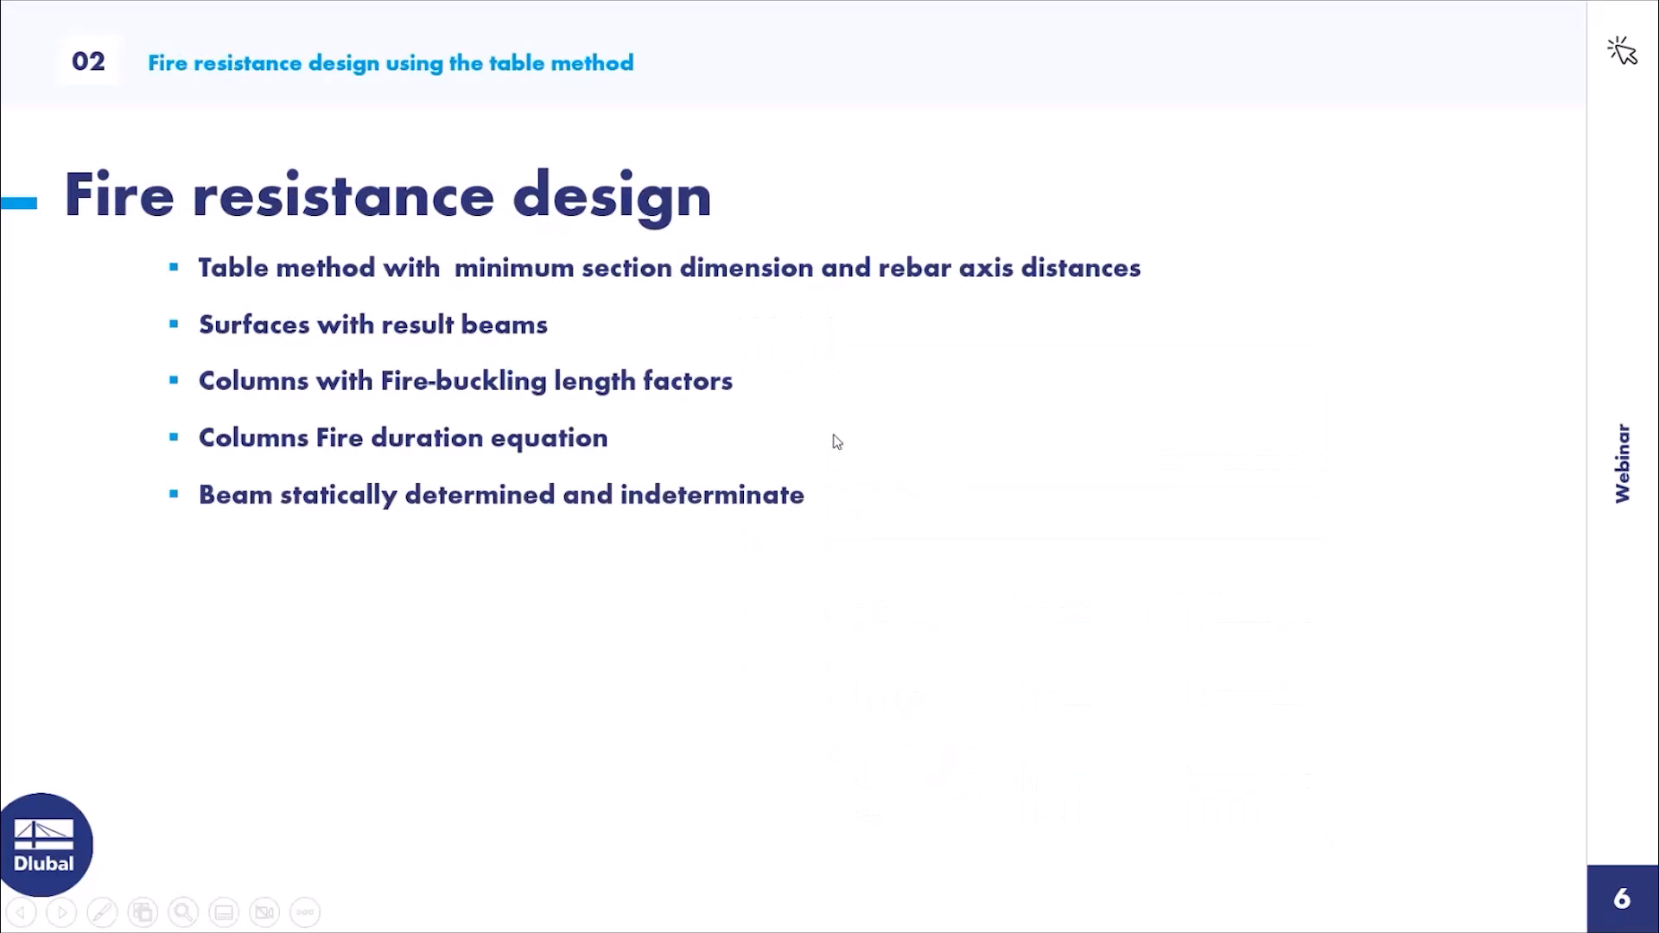
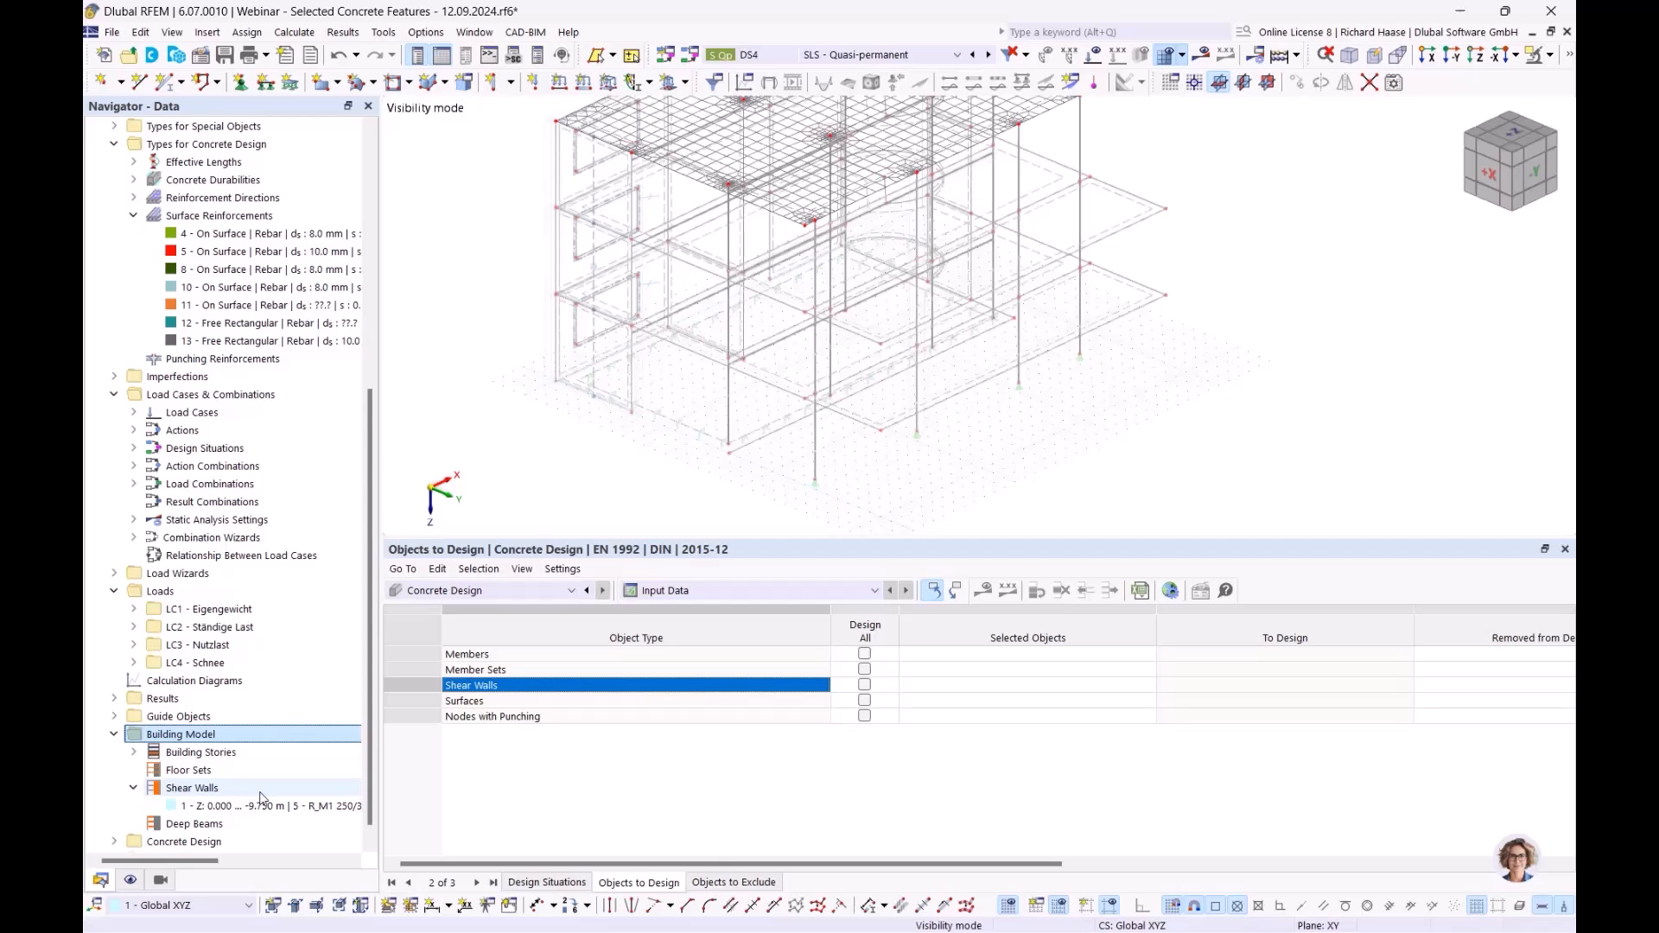
left_click(244, 805)
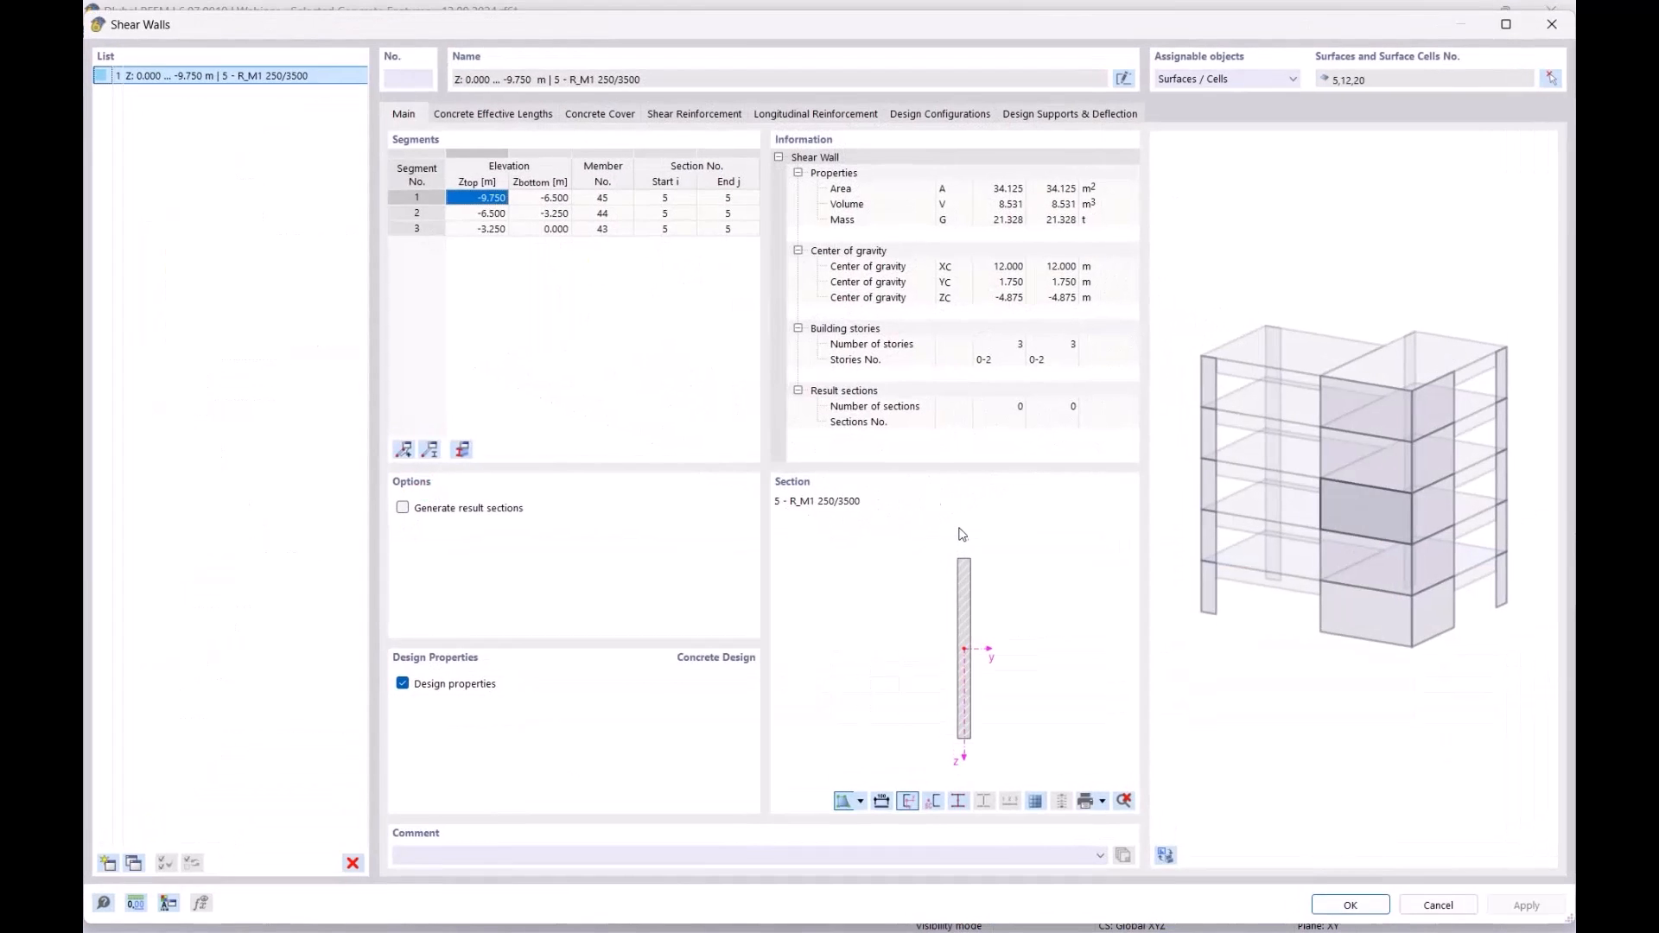
left_click_drag(754, 28, 648, 482)
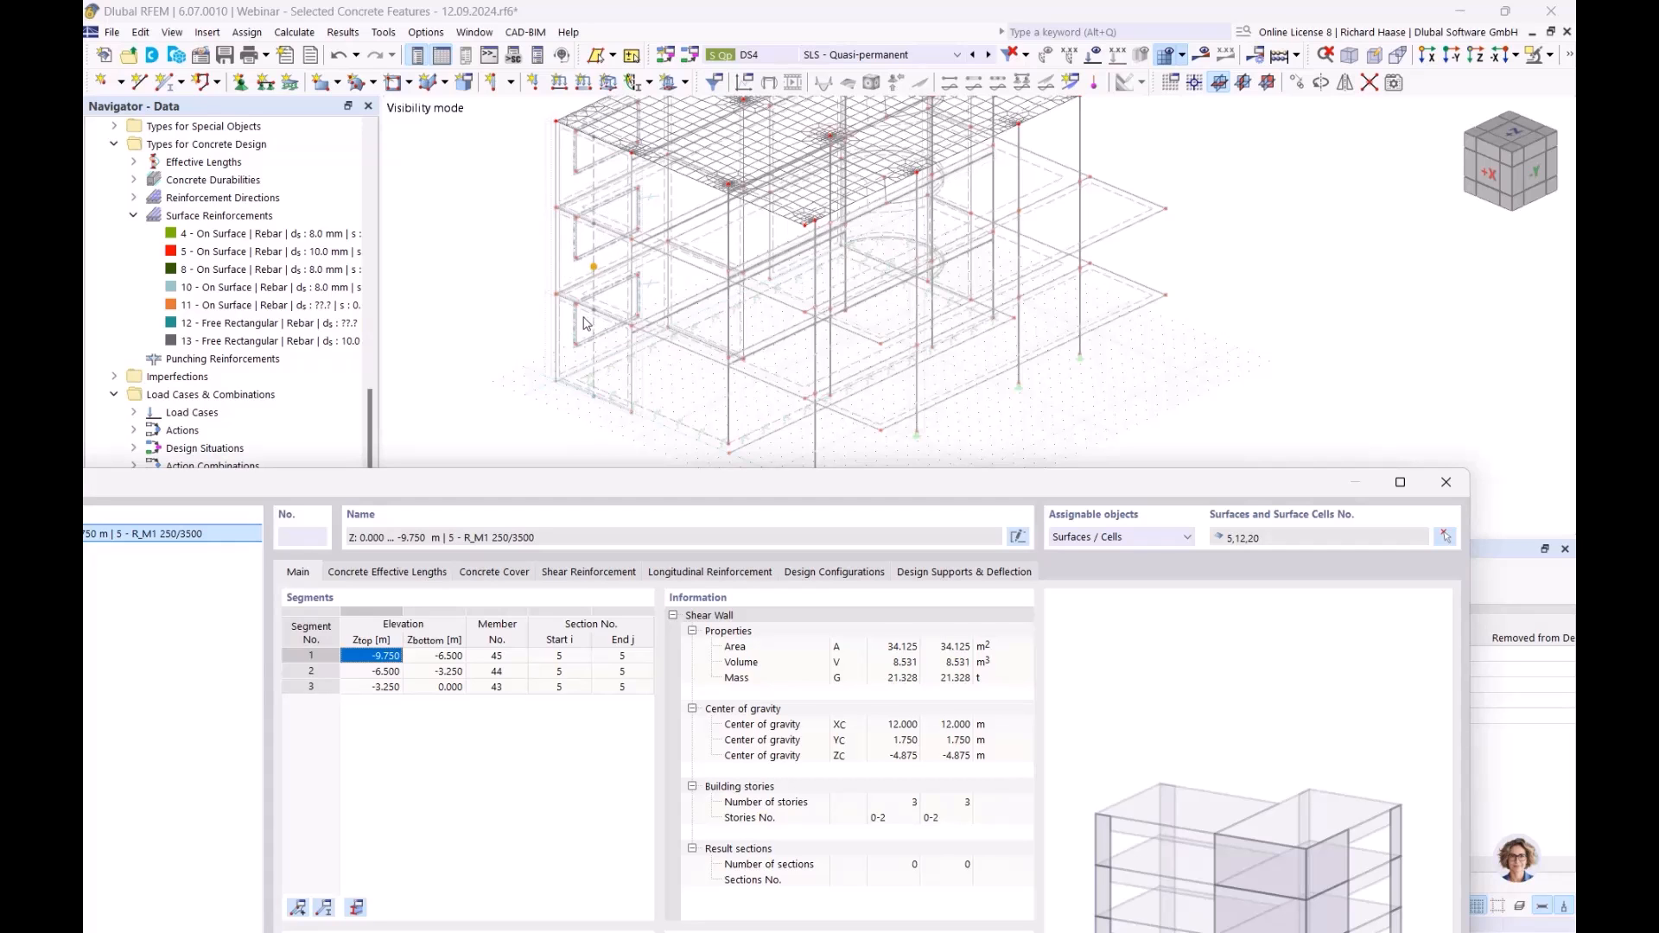
left_click_drag(623, 486, 722, 174)
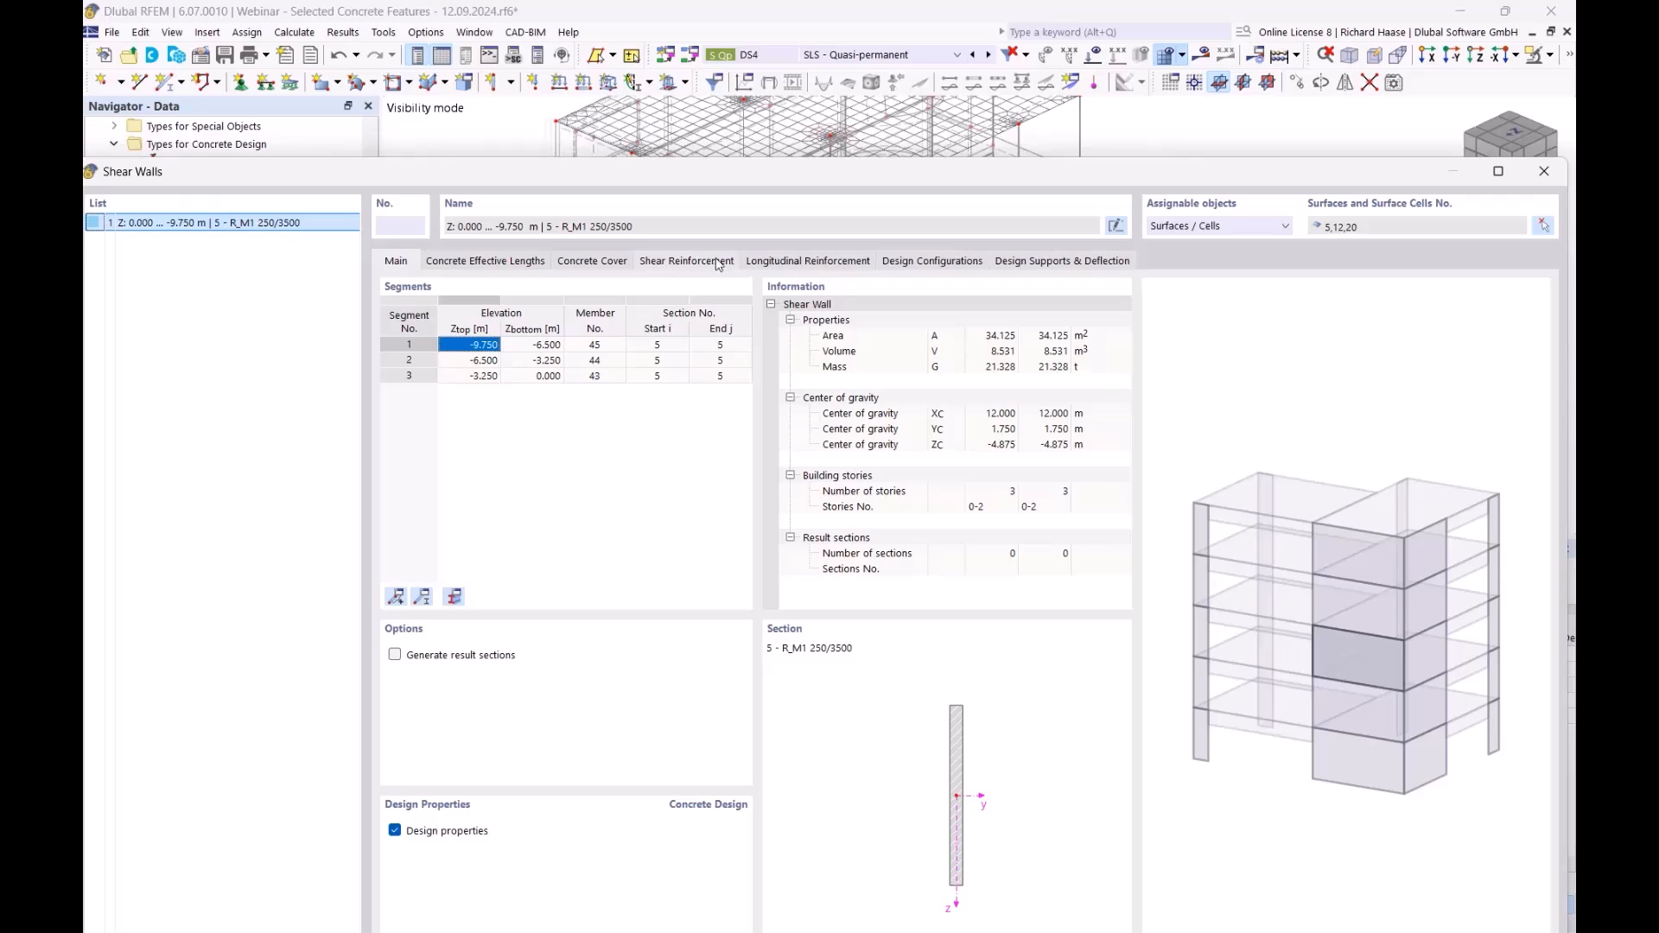
left_click(1544, 172)
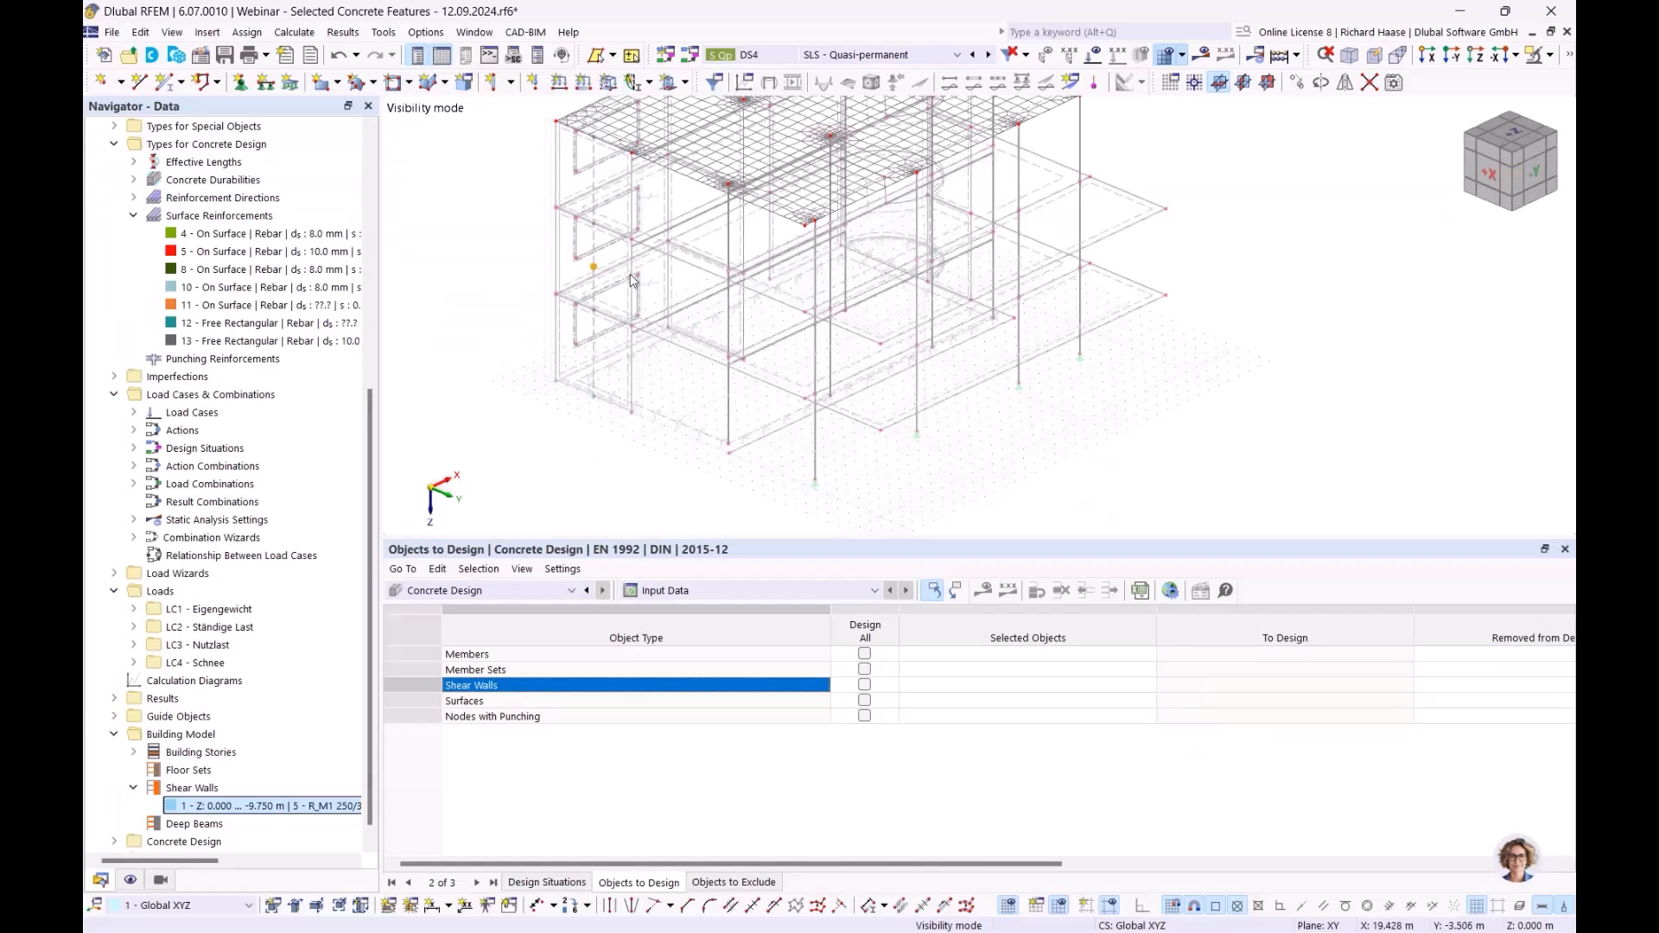
- Pick shear wall 1 in the model as a shear wall to design
left_click(926, 687)
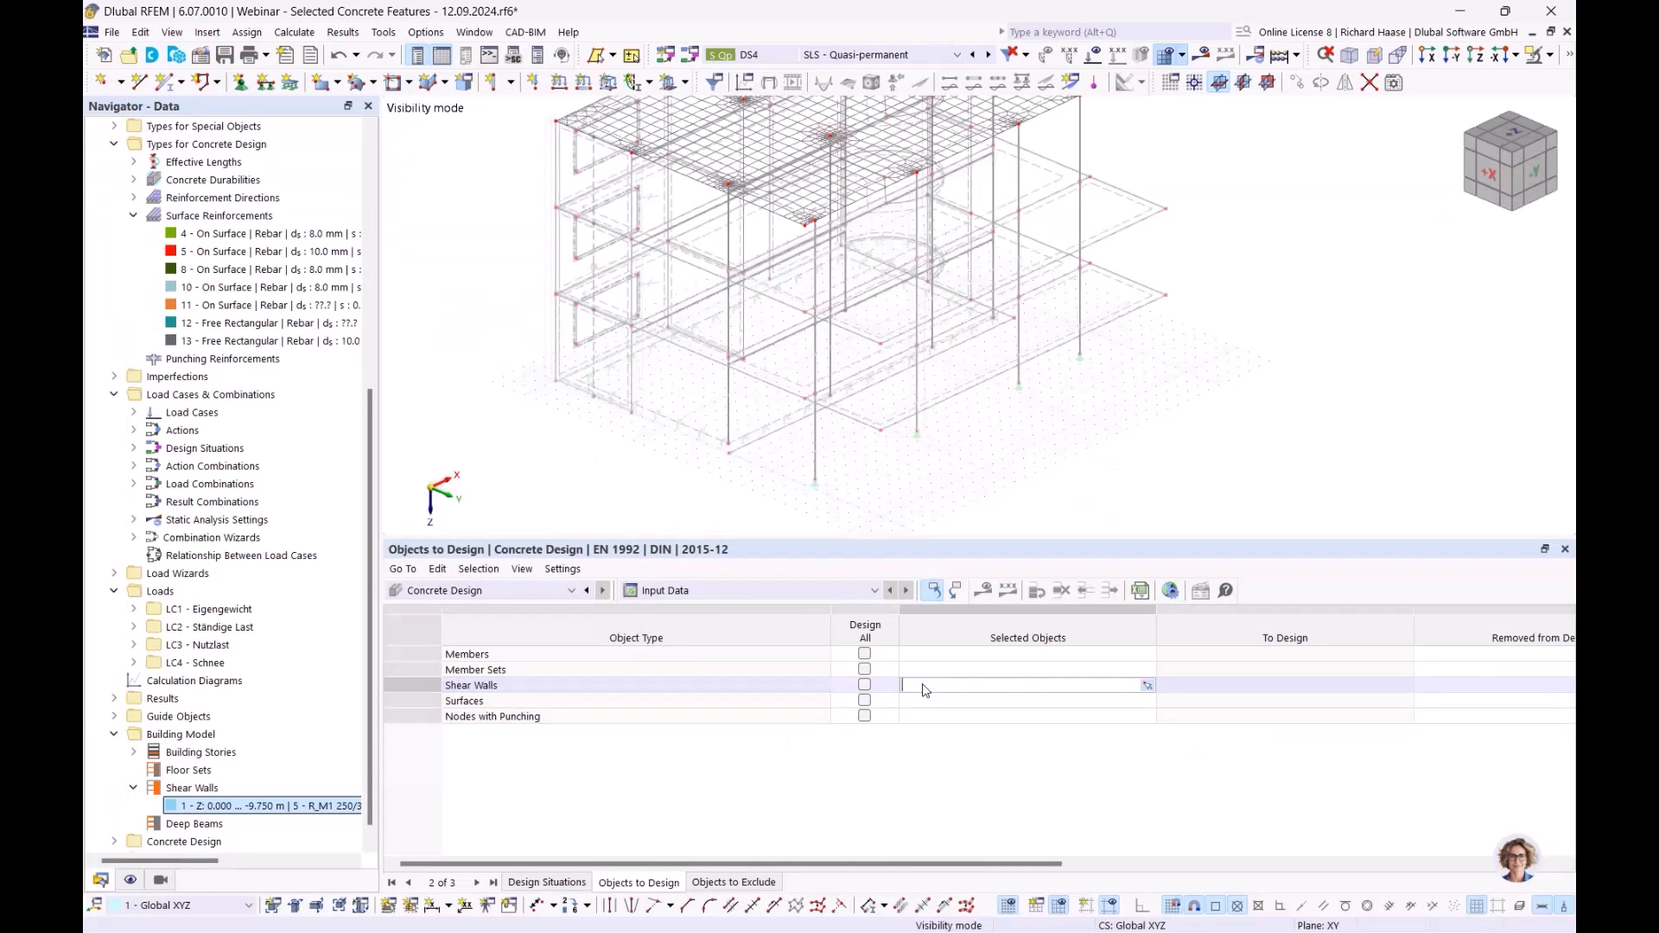
left_click(1147, 685)
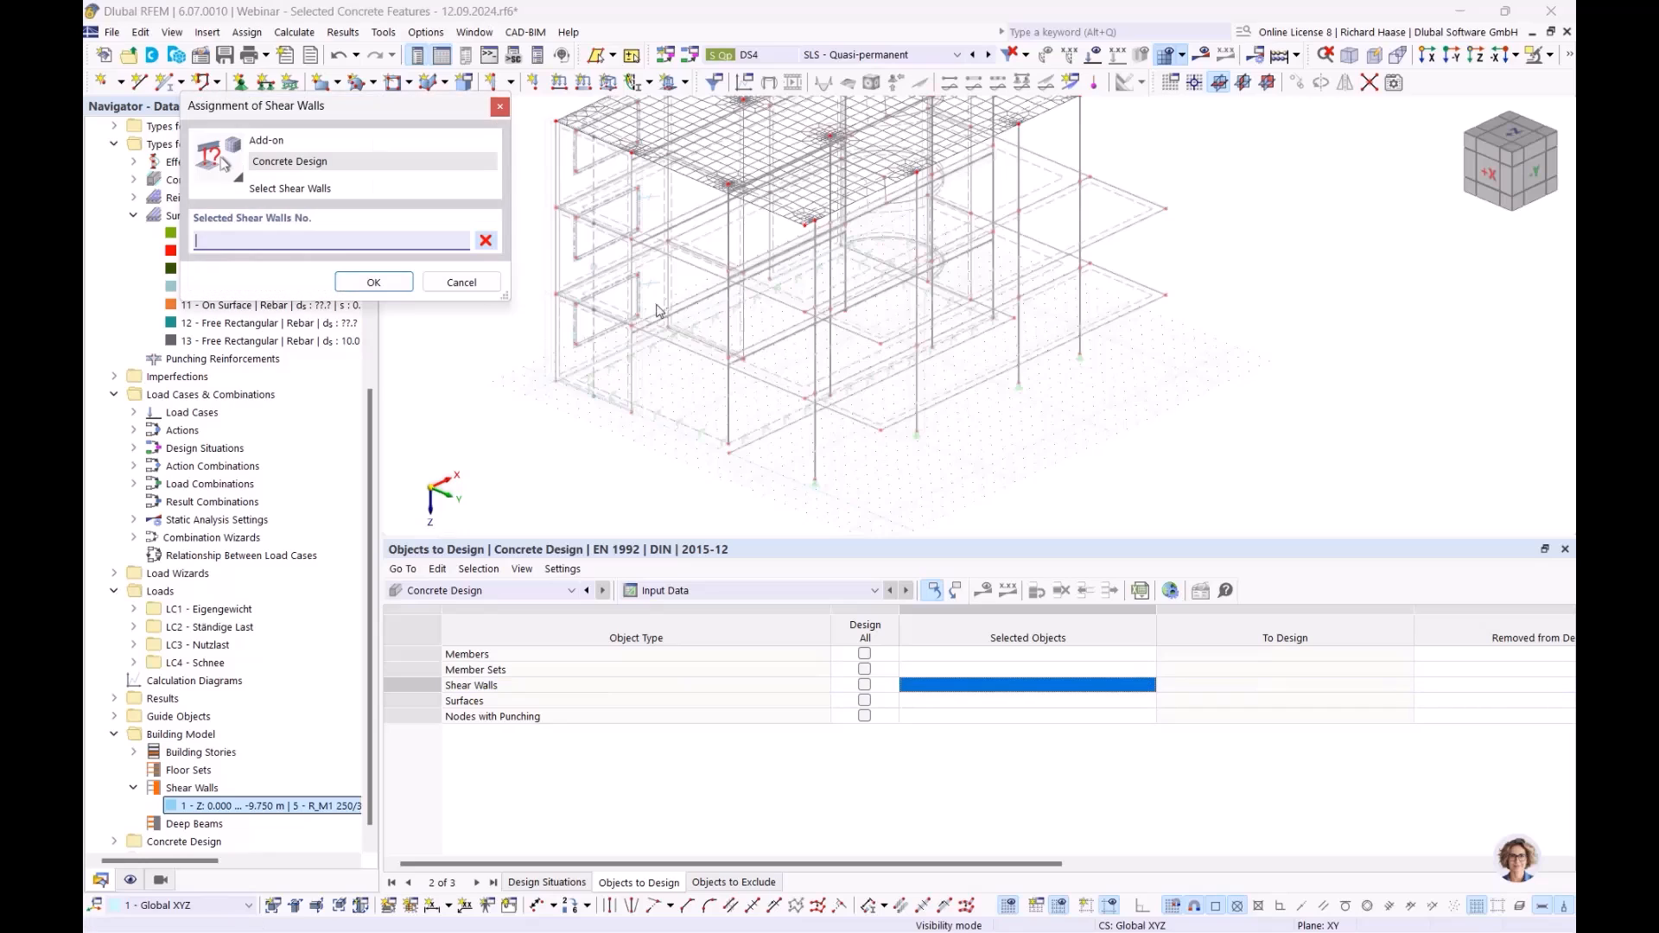
left_click(595, 271)
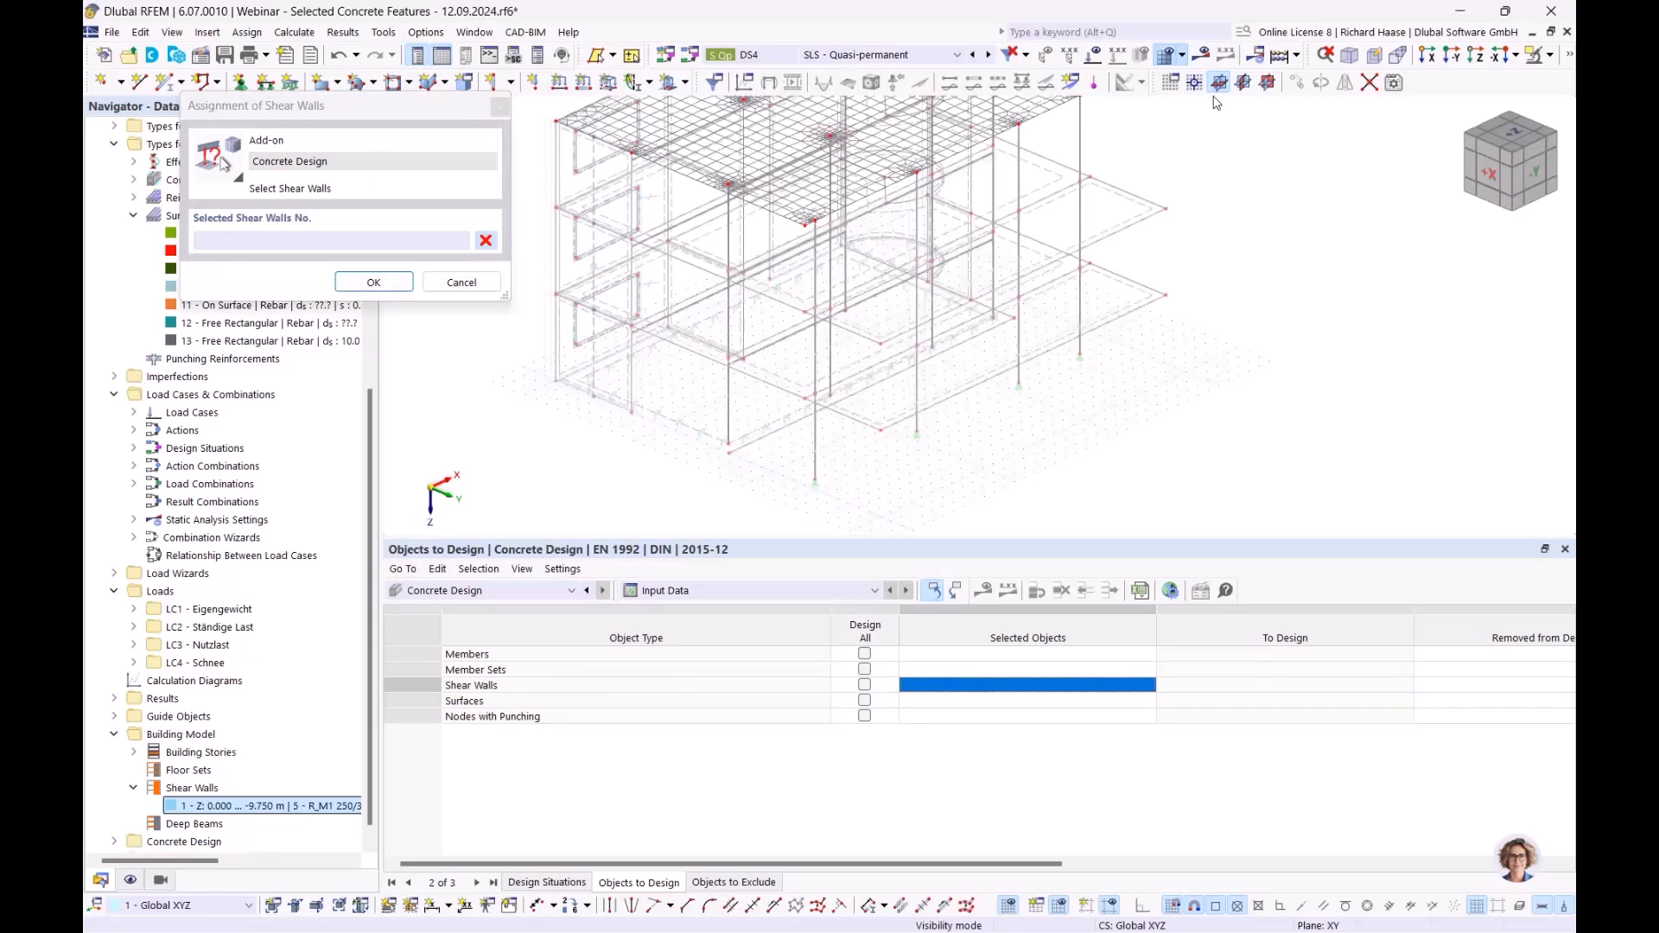
left_click(1552, 57)
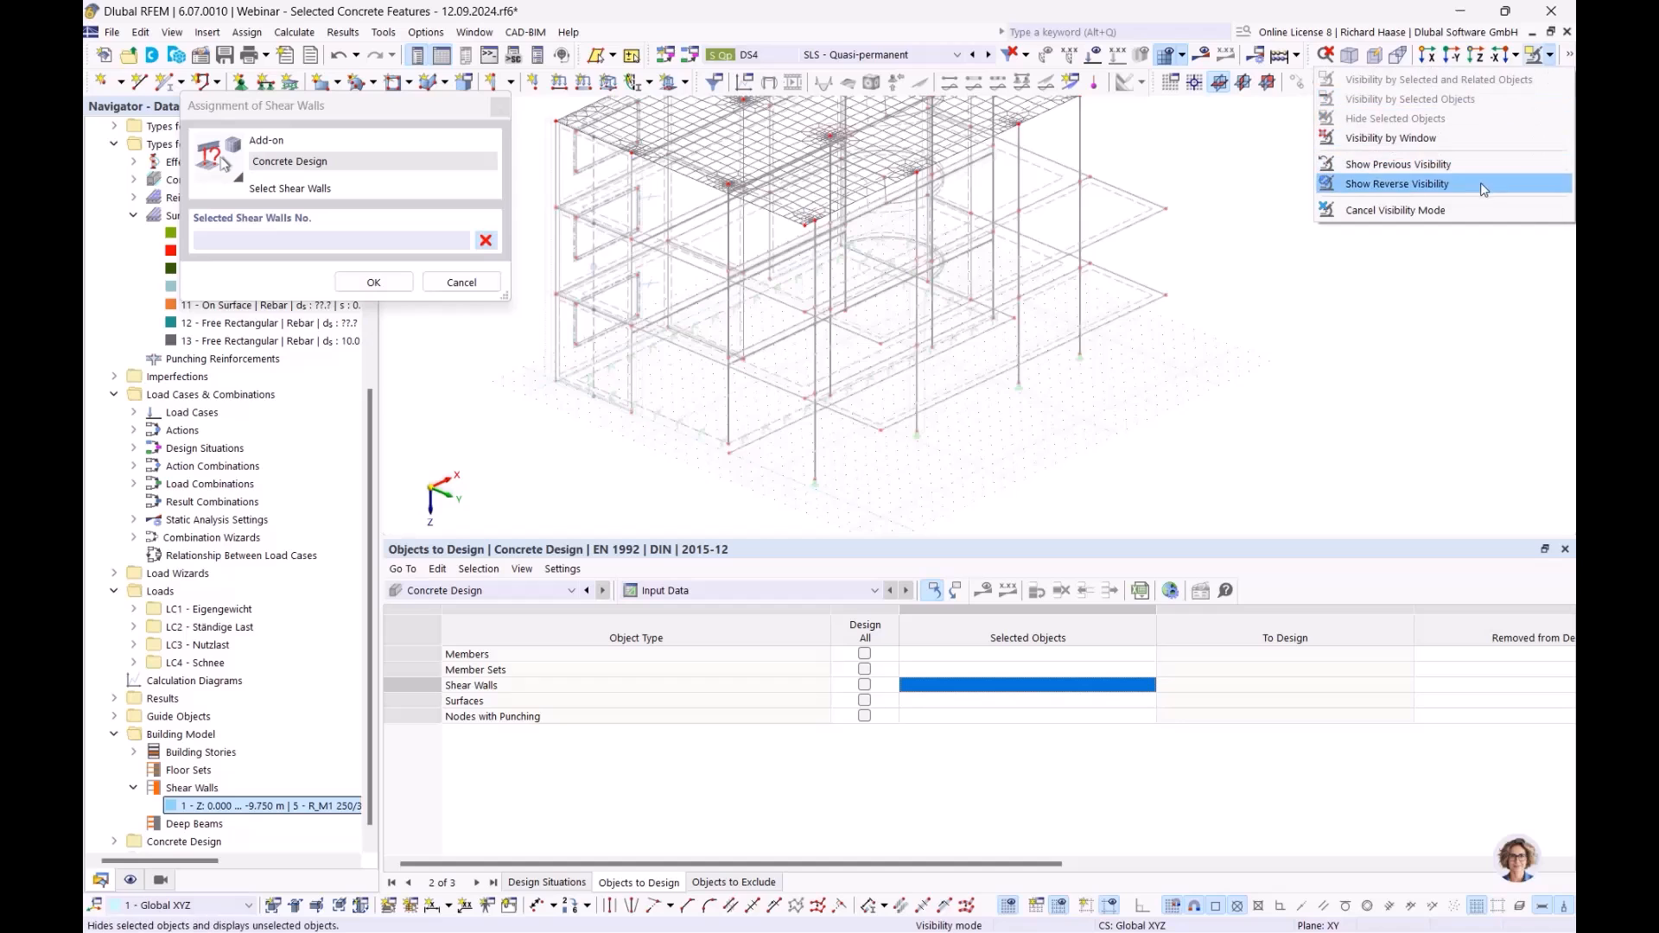
left_click(1469, 211)
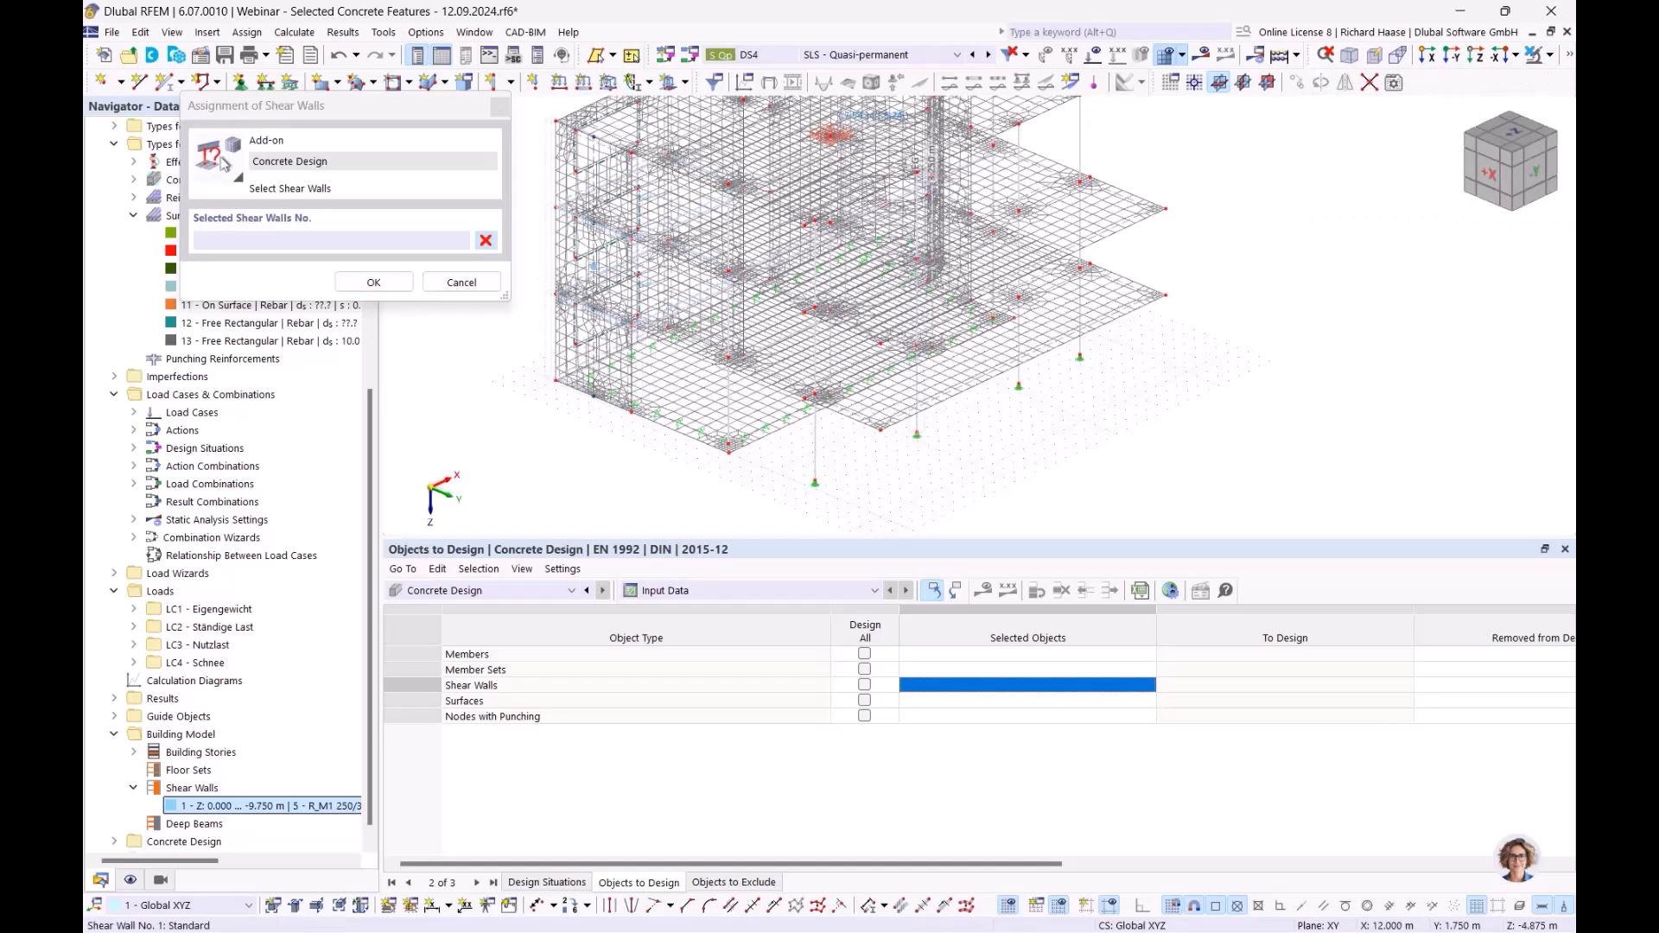
left_click(373, 282)
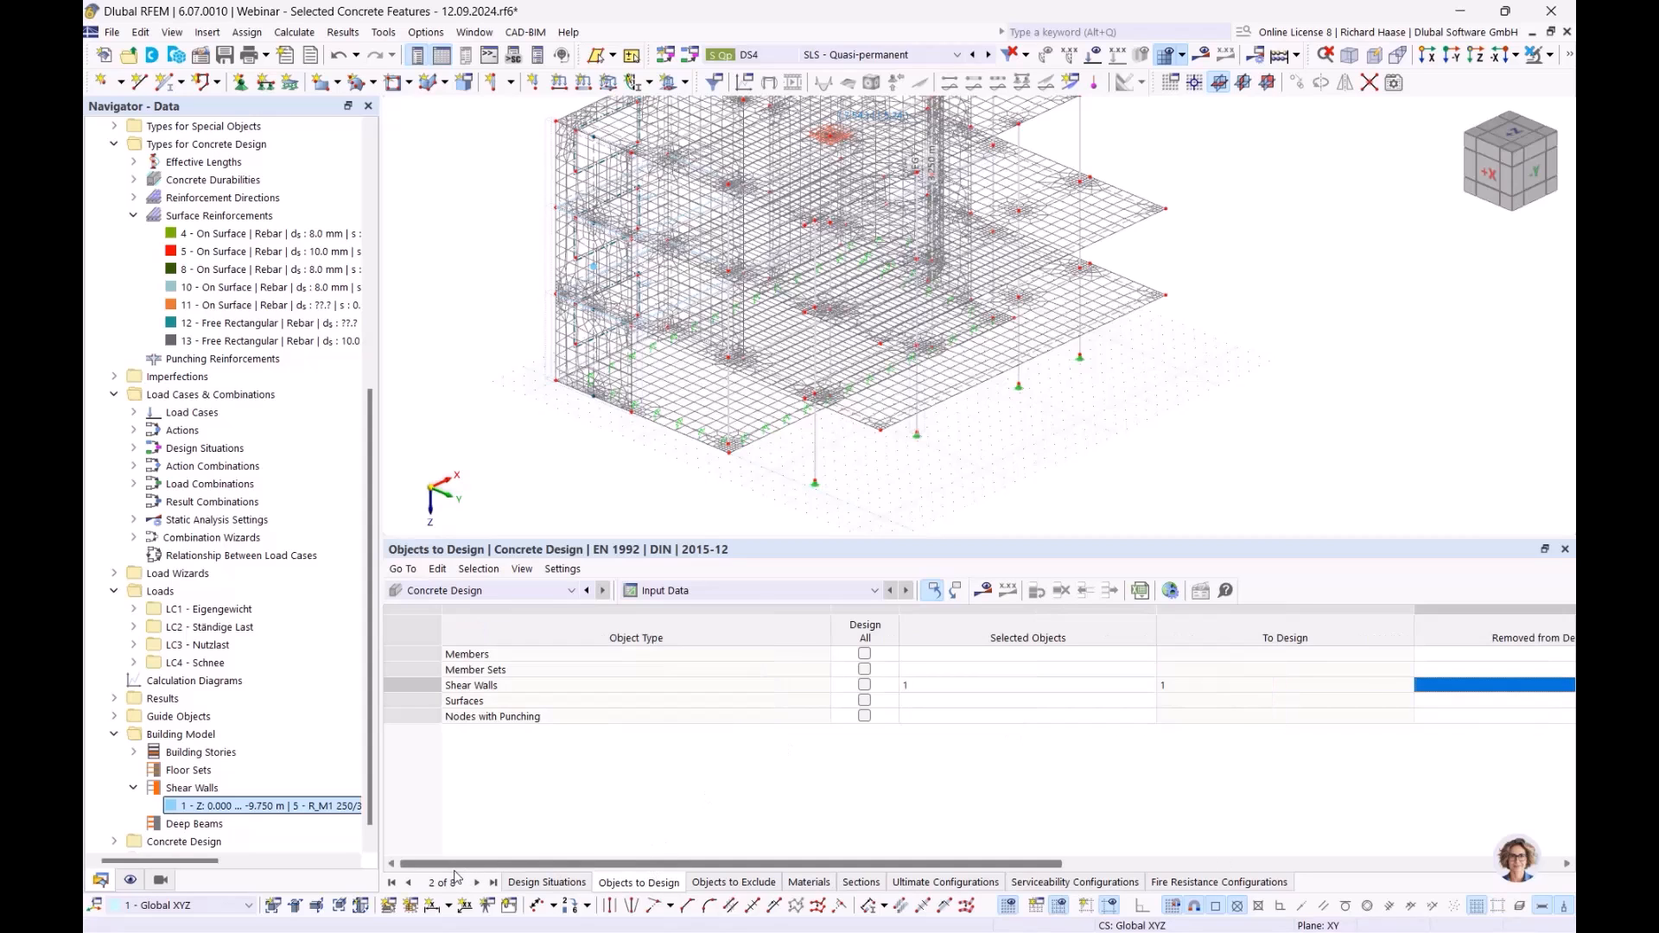
- Set the member sets to design to 1,2
left_click(953, 673)
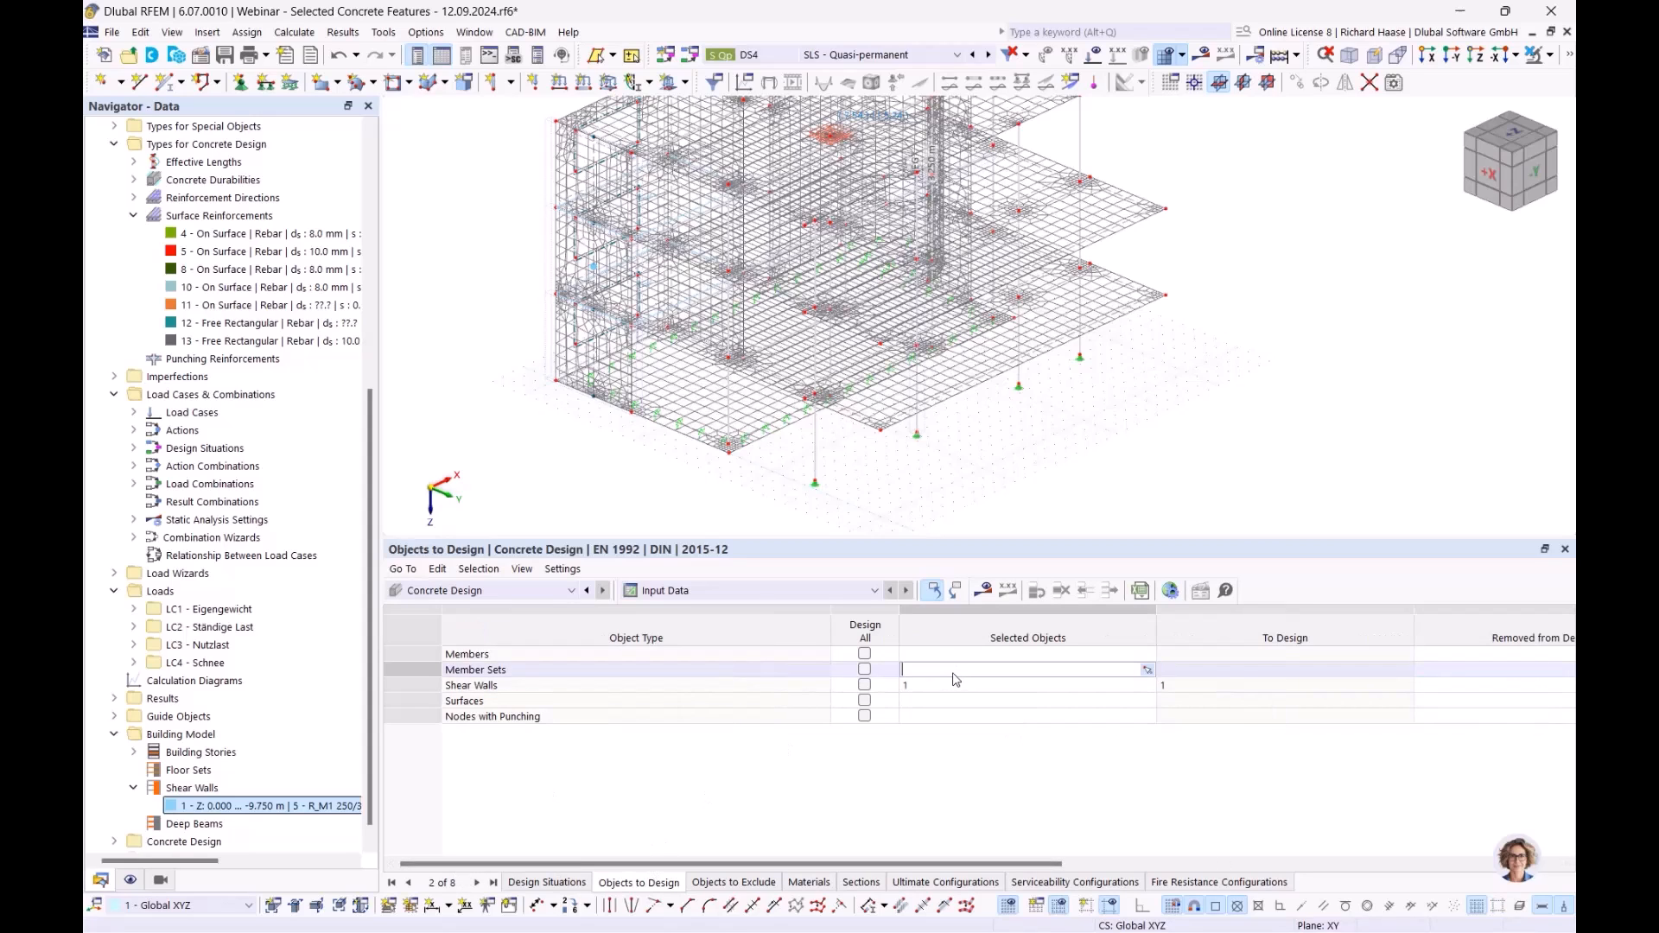
left_click(1148, 671)
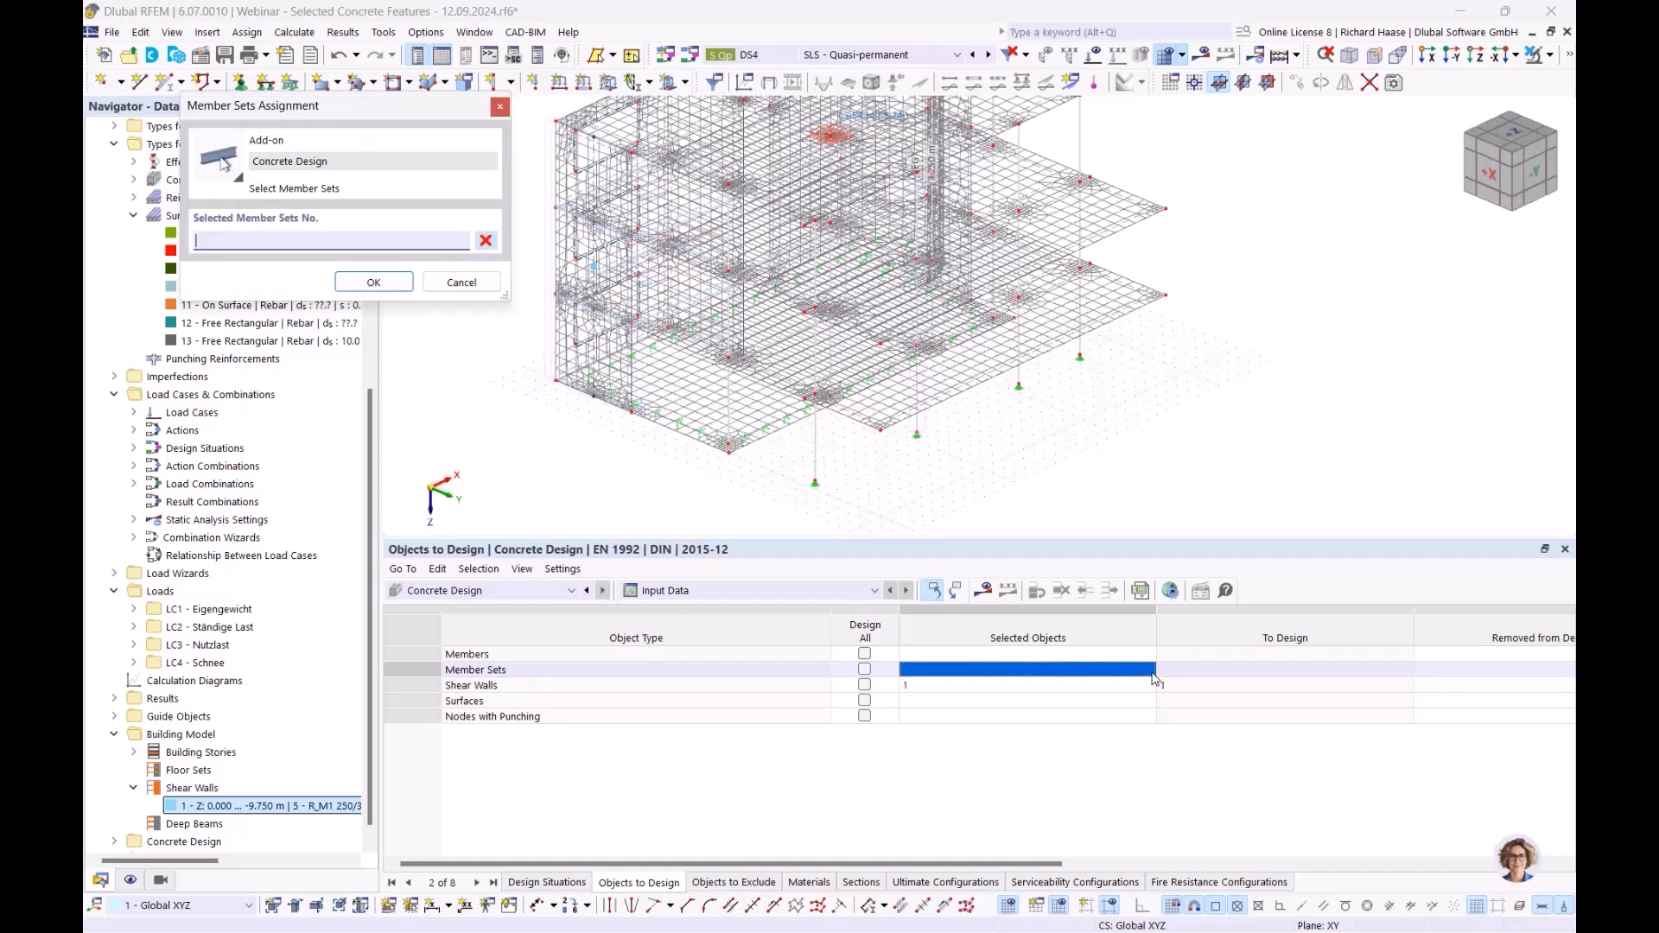
left_click(920, 432)
left_click(373, 281)
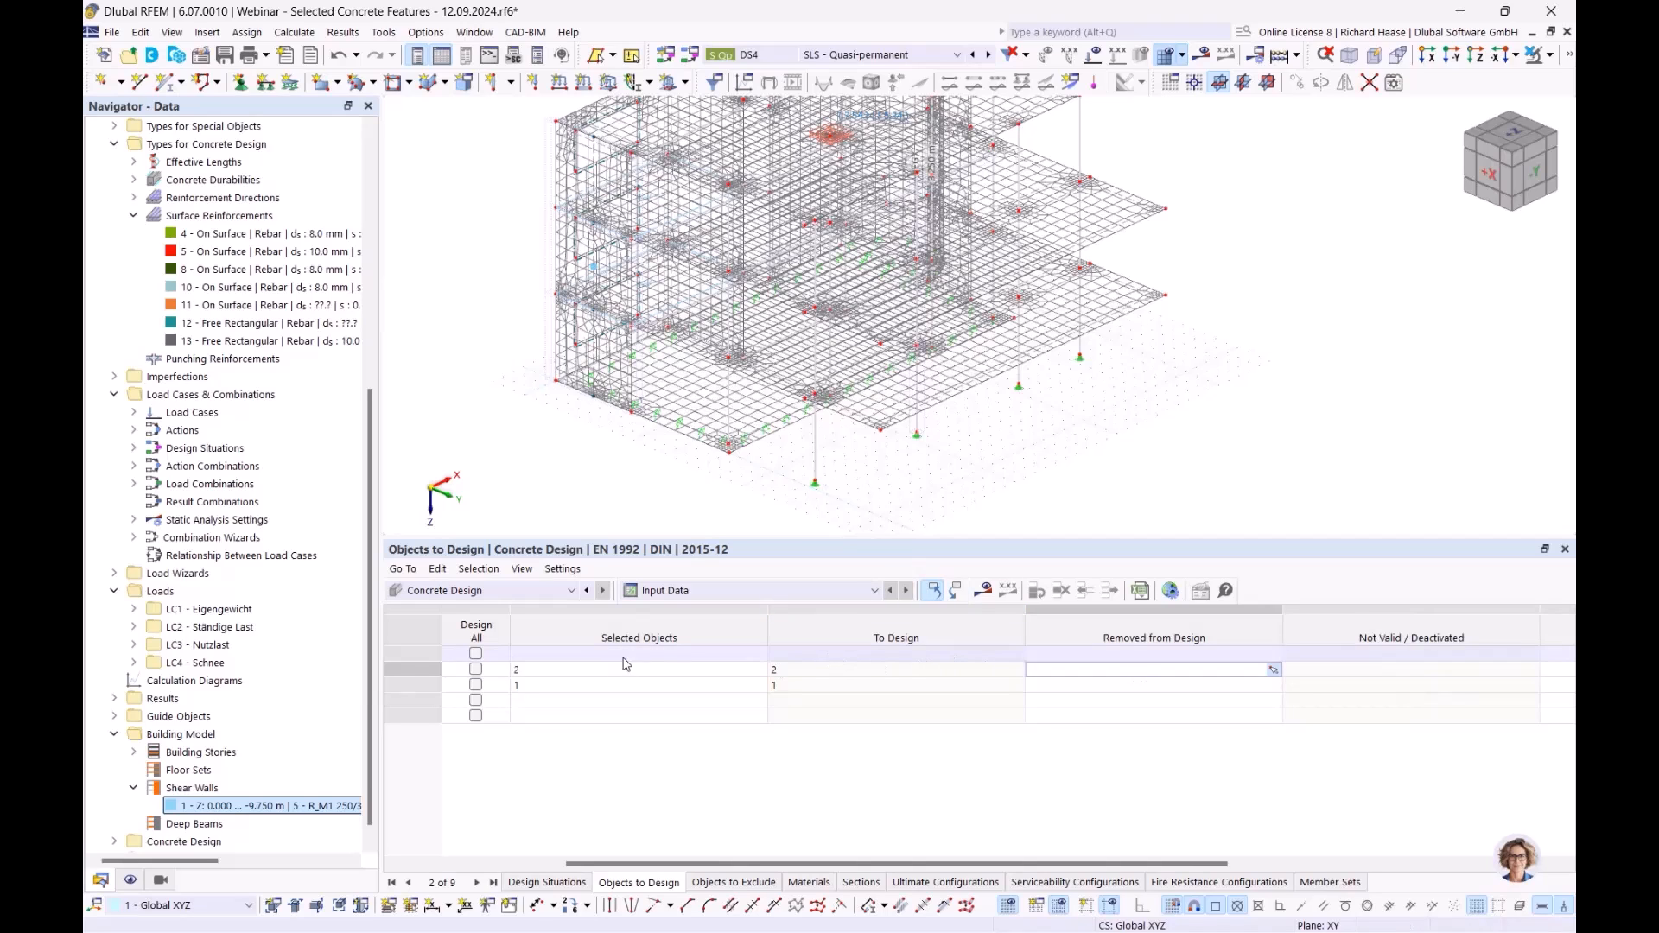
left_click(705, 676)
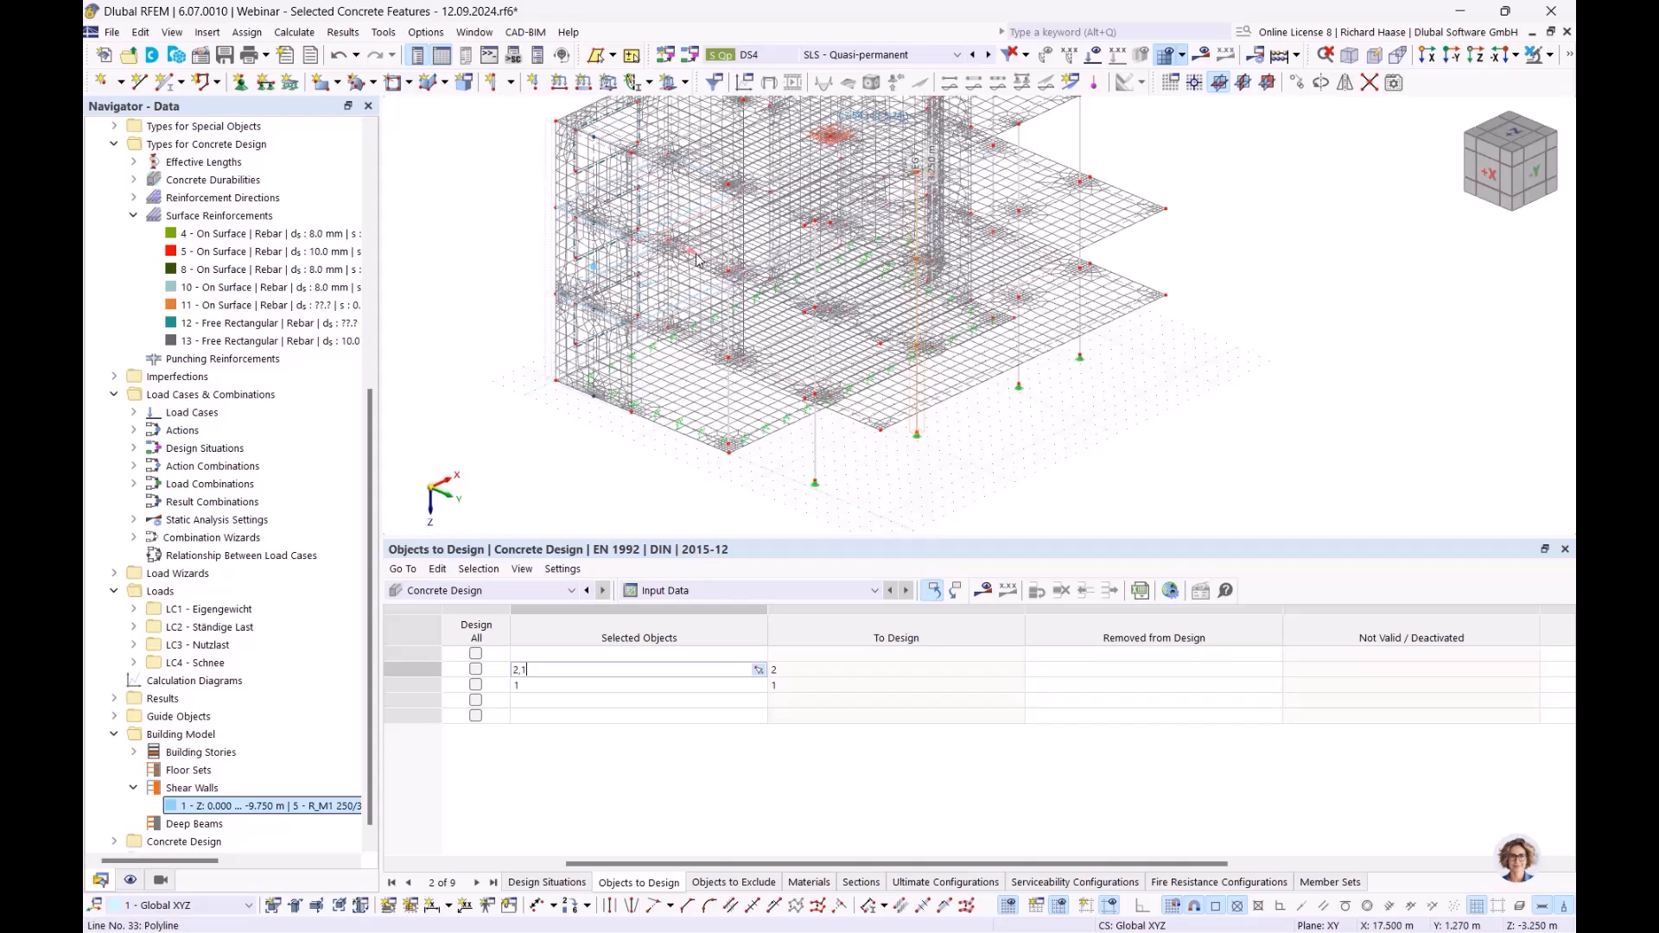
key("Return")
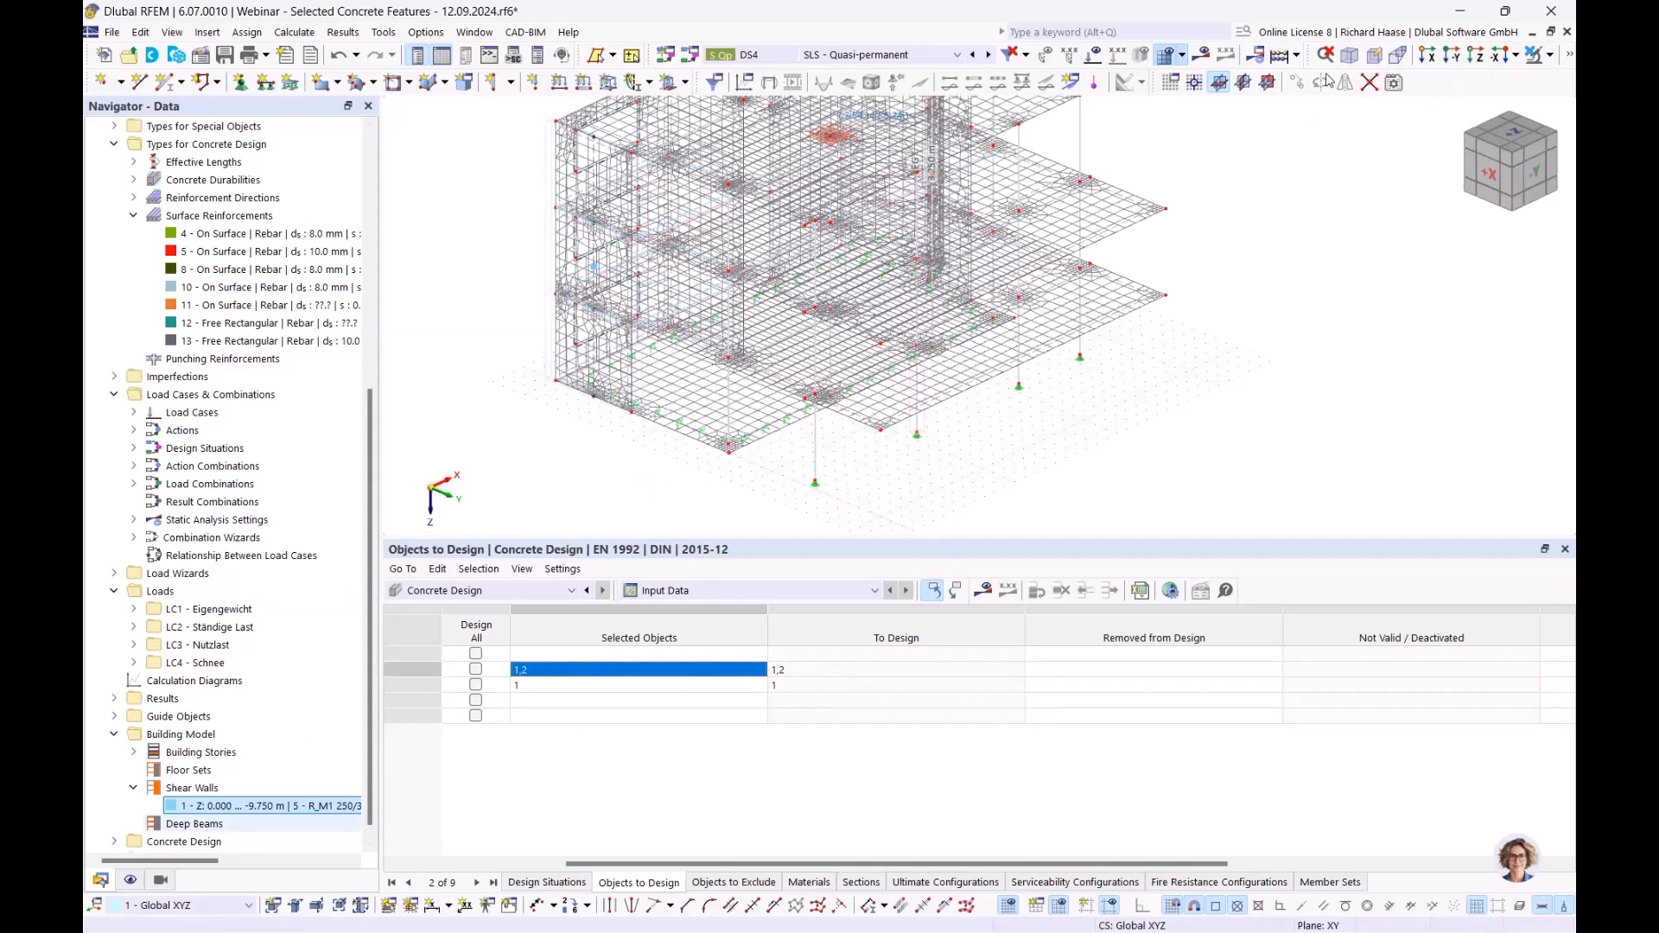
- Switch the model display to Transparent and orbit and zoom the building
left_click(1571, 57)
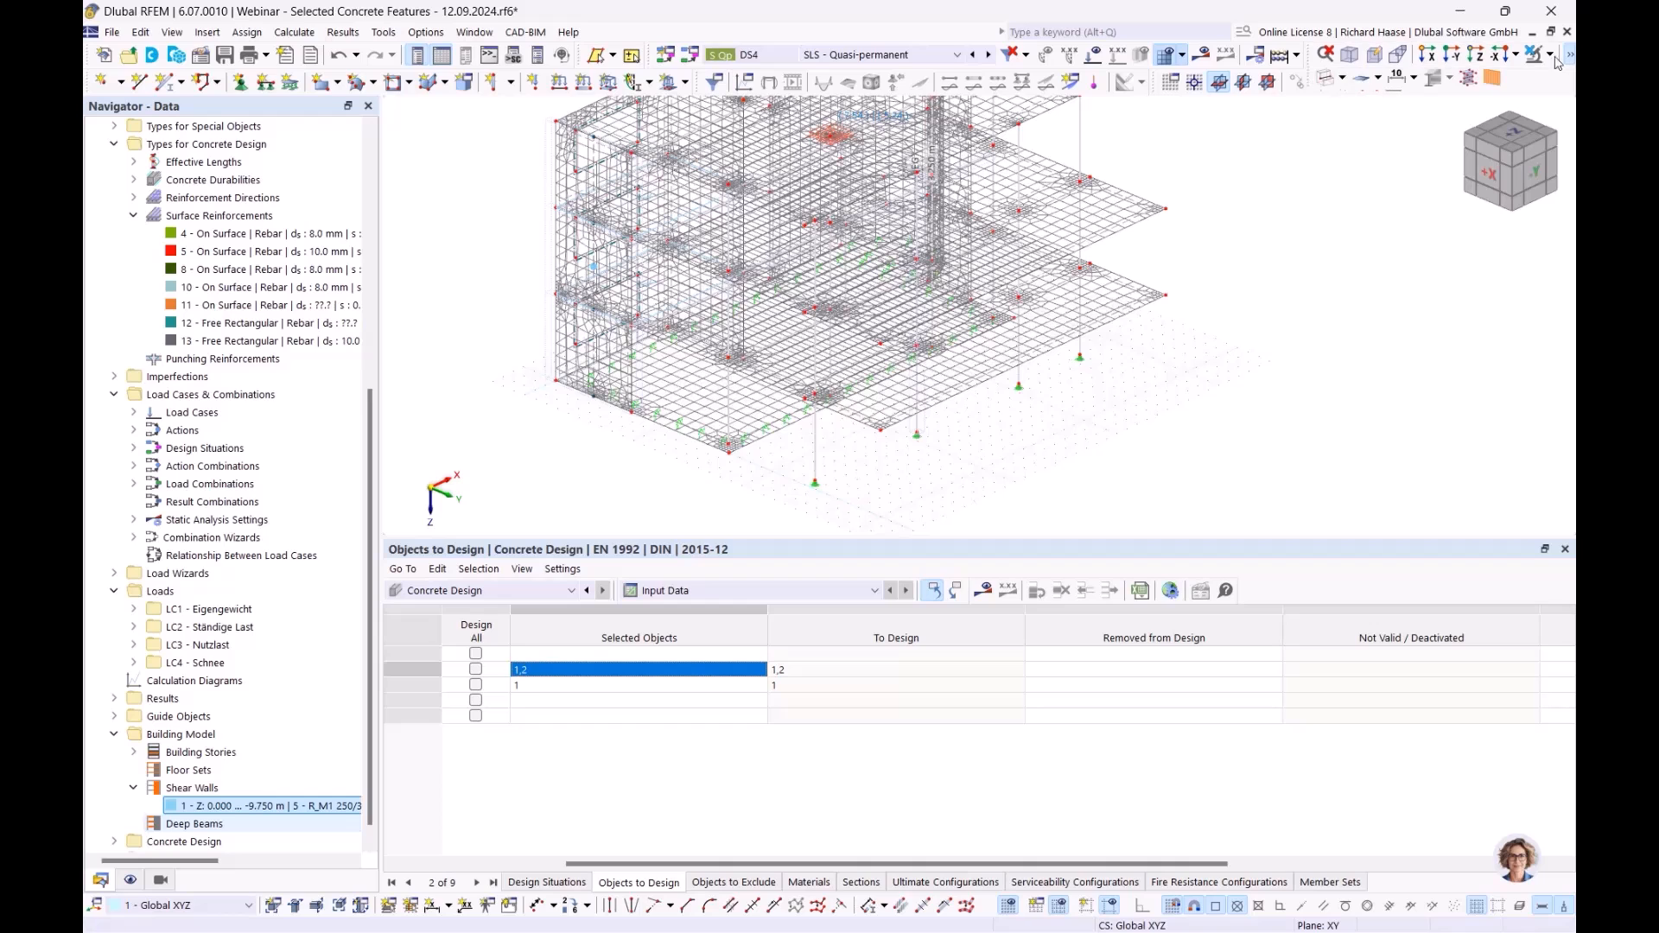
left_click(1342, 78)
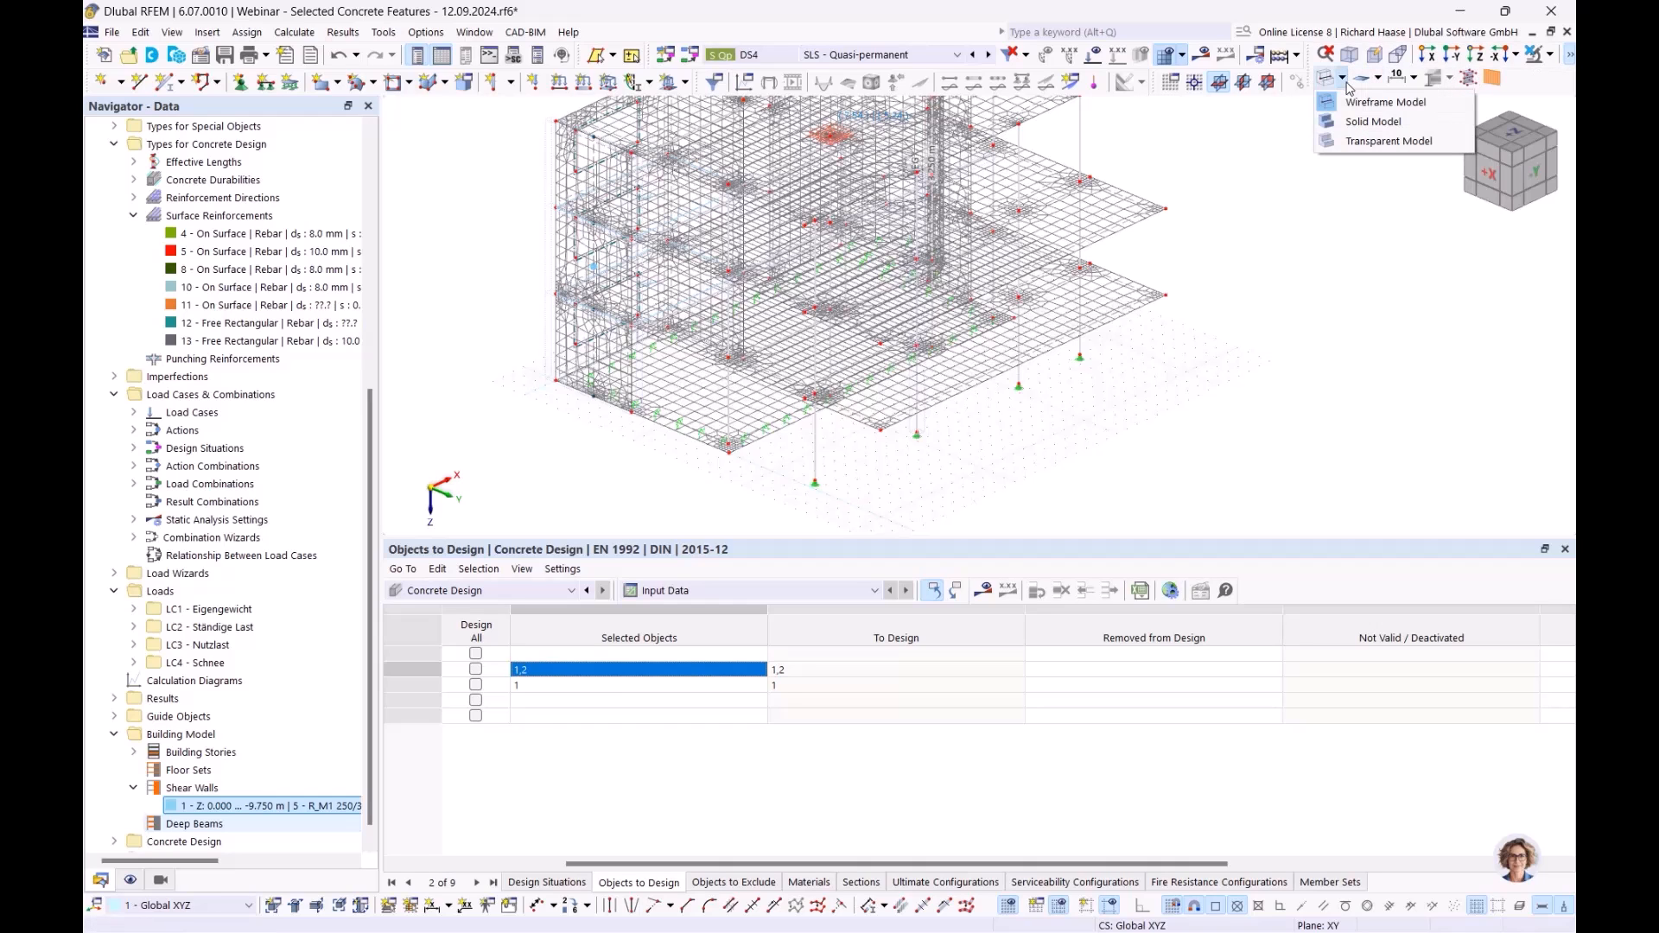
left_click(1365, 142)
middle_click_drag(928, 424, 901, 320, "ctrl")
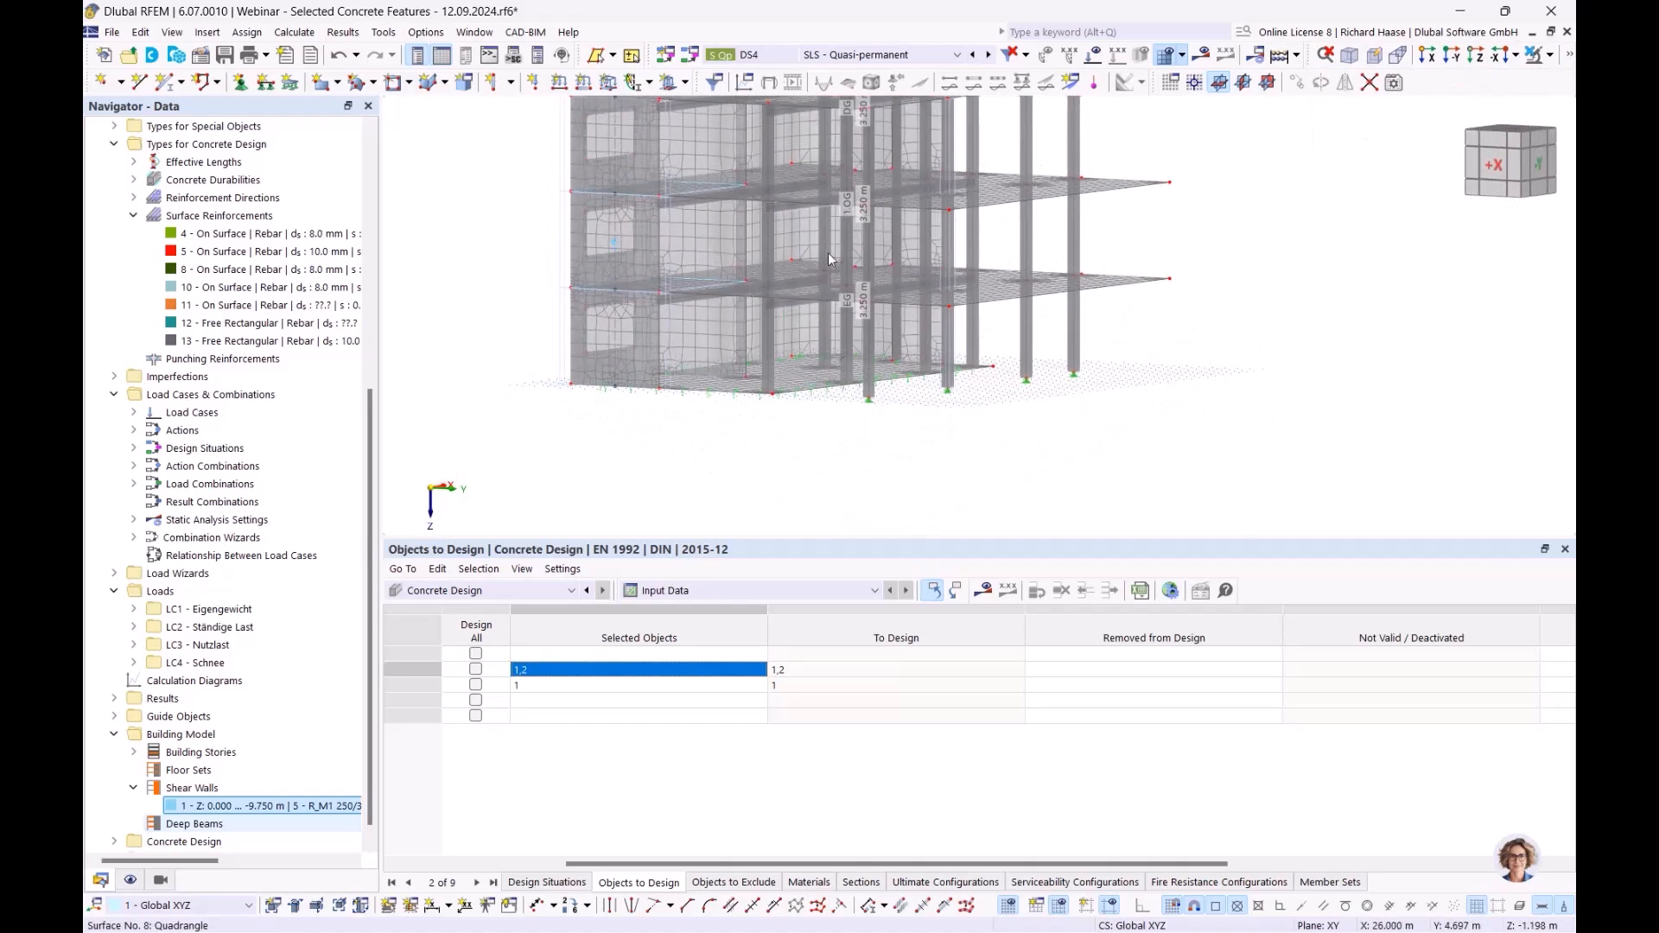
scroll(820, 232, "up", 4)
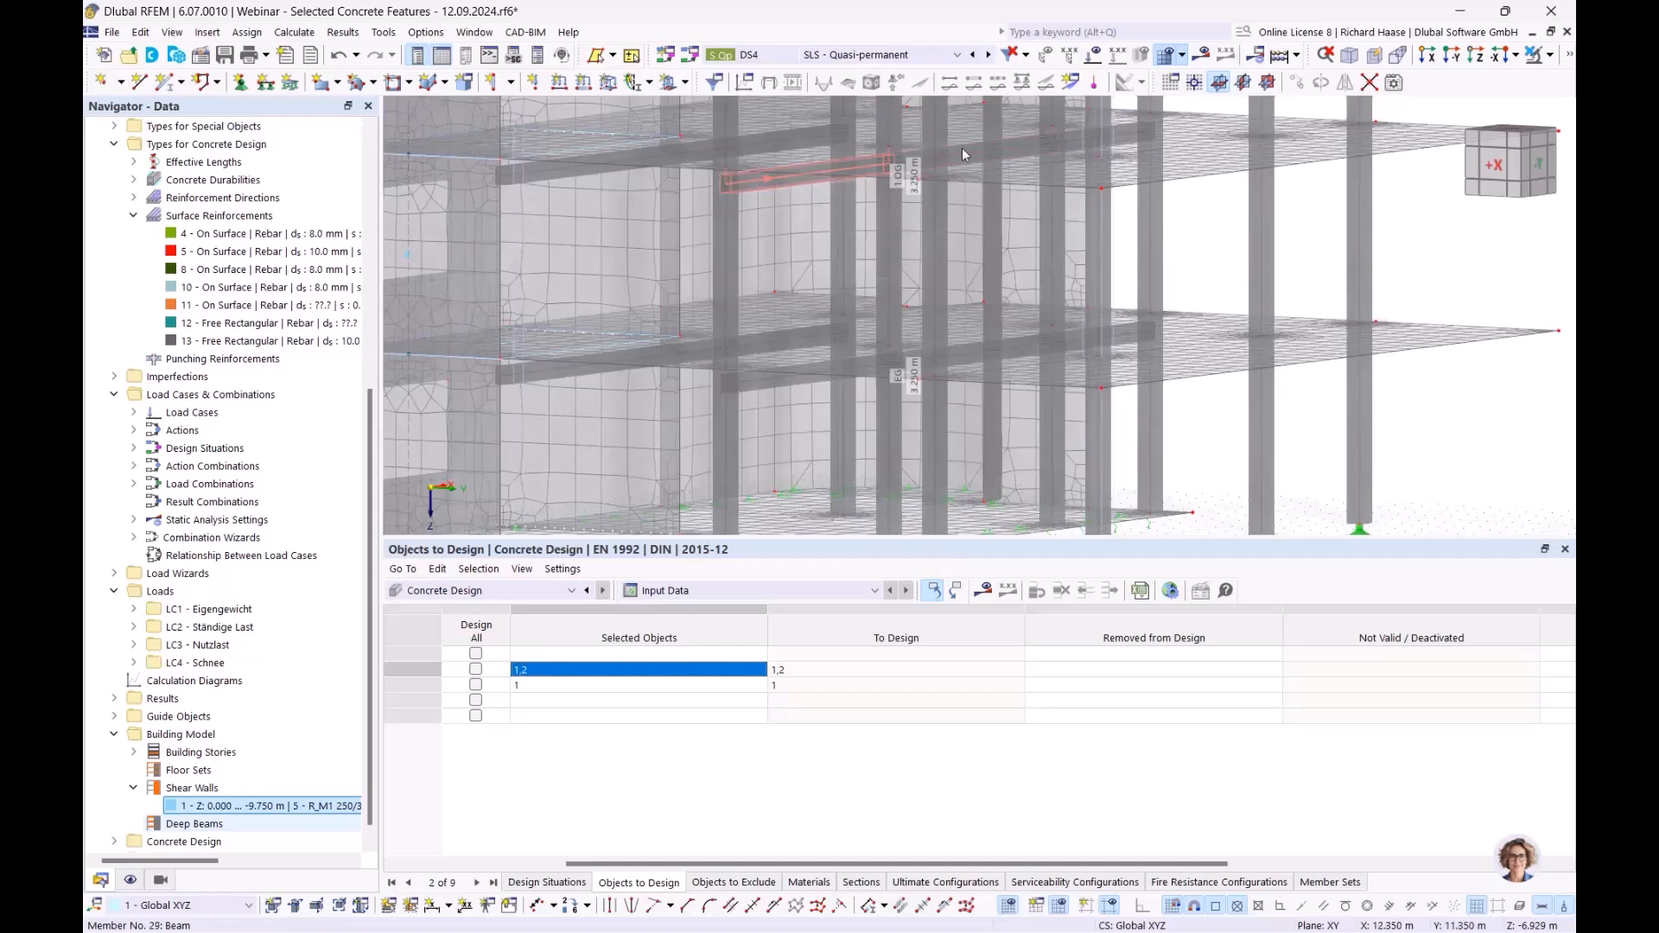
left_click_drag(683, 865, 527, 866)
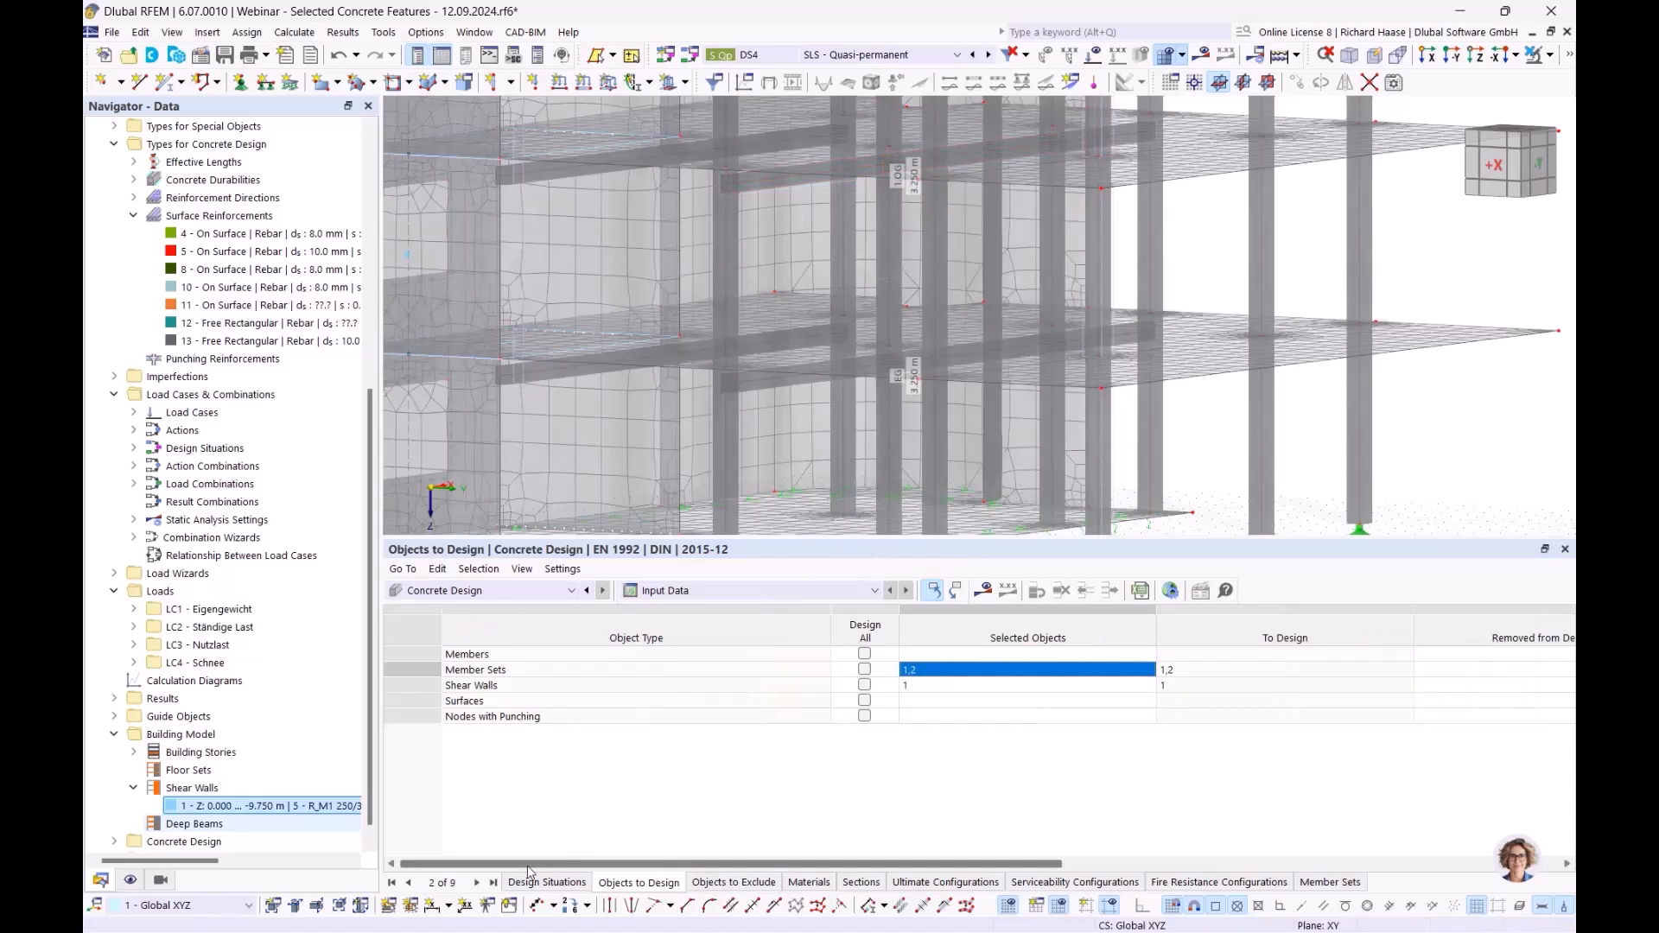
scroll(138, 825, "down", 1)
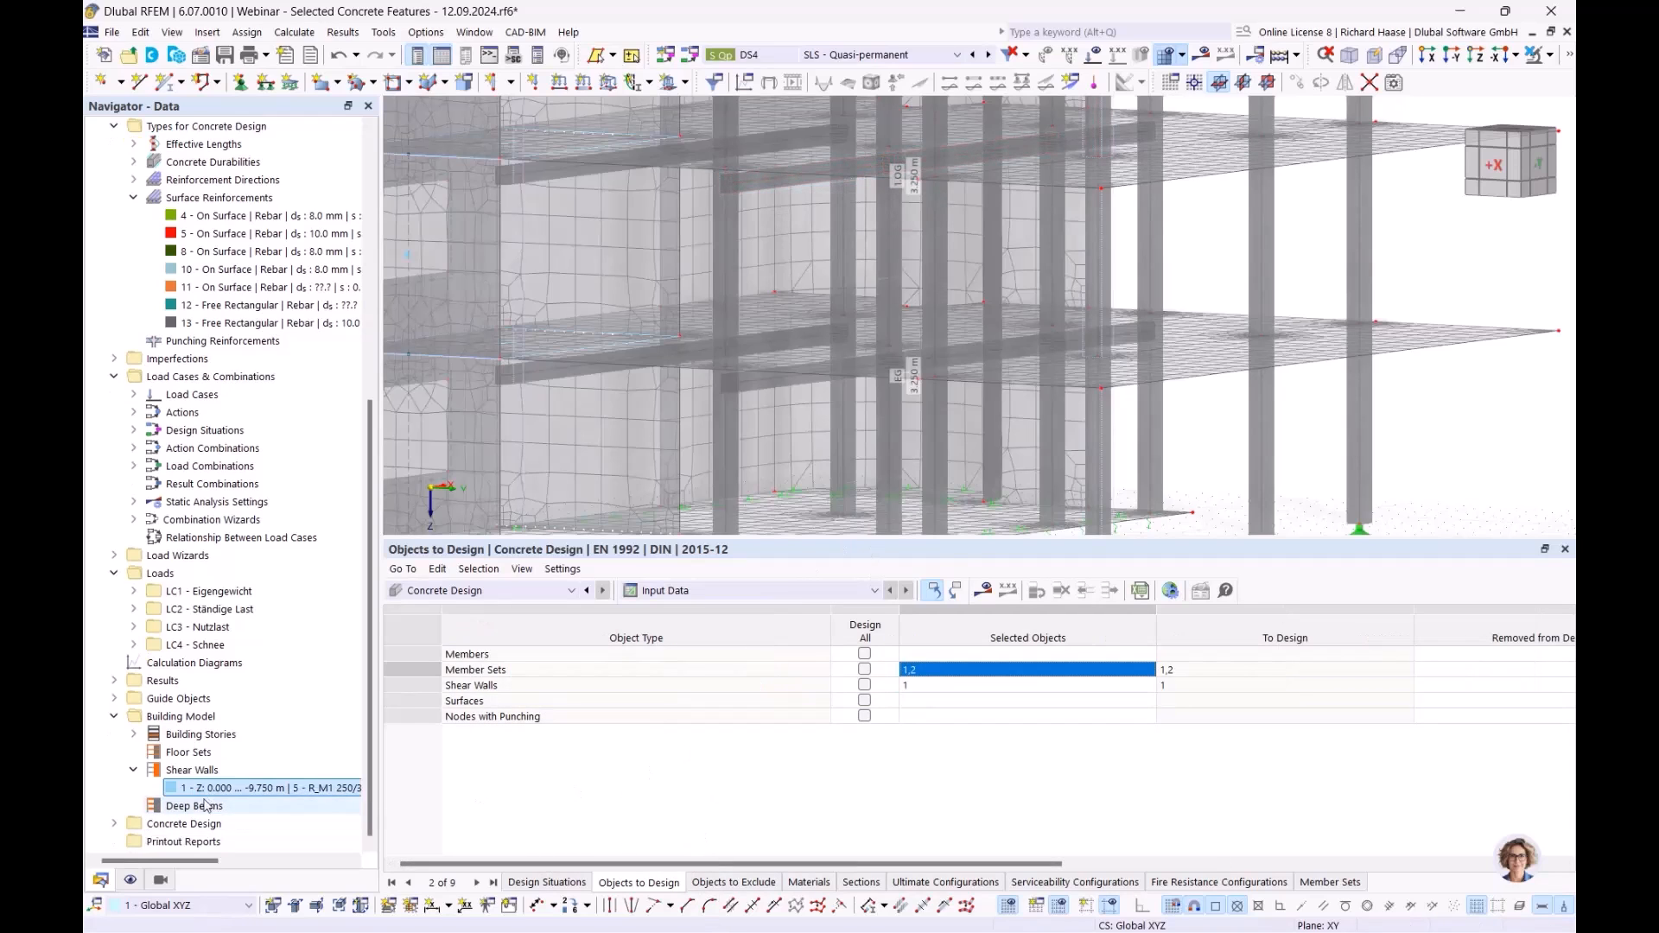
- Expand Concrete Design > Fire Resistance Configurations to list the three configurations
left_click(114, 825)
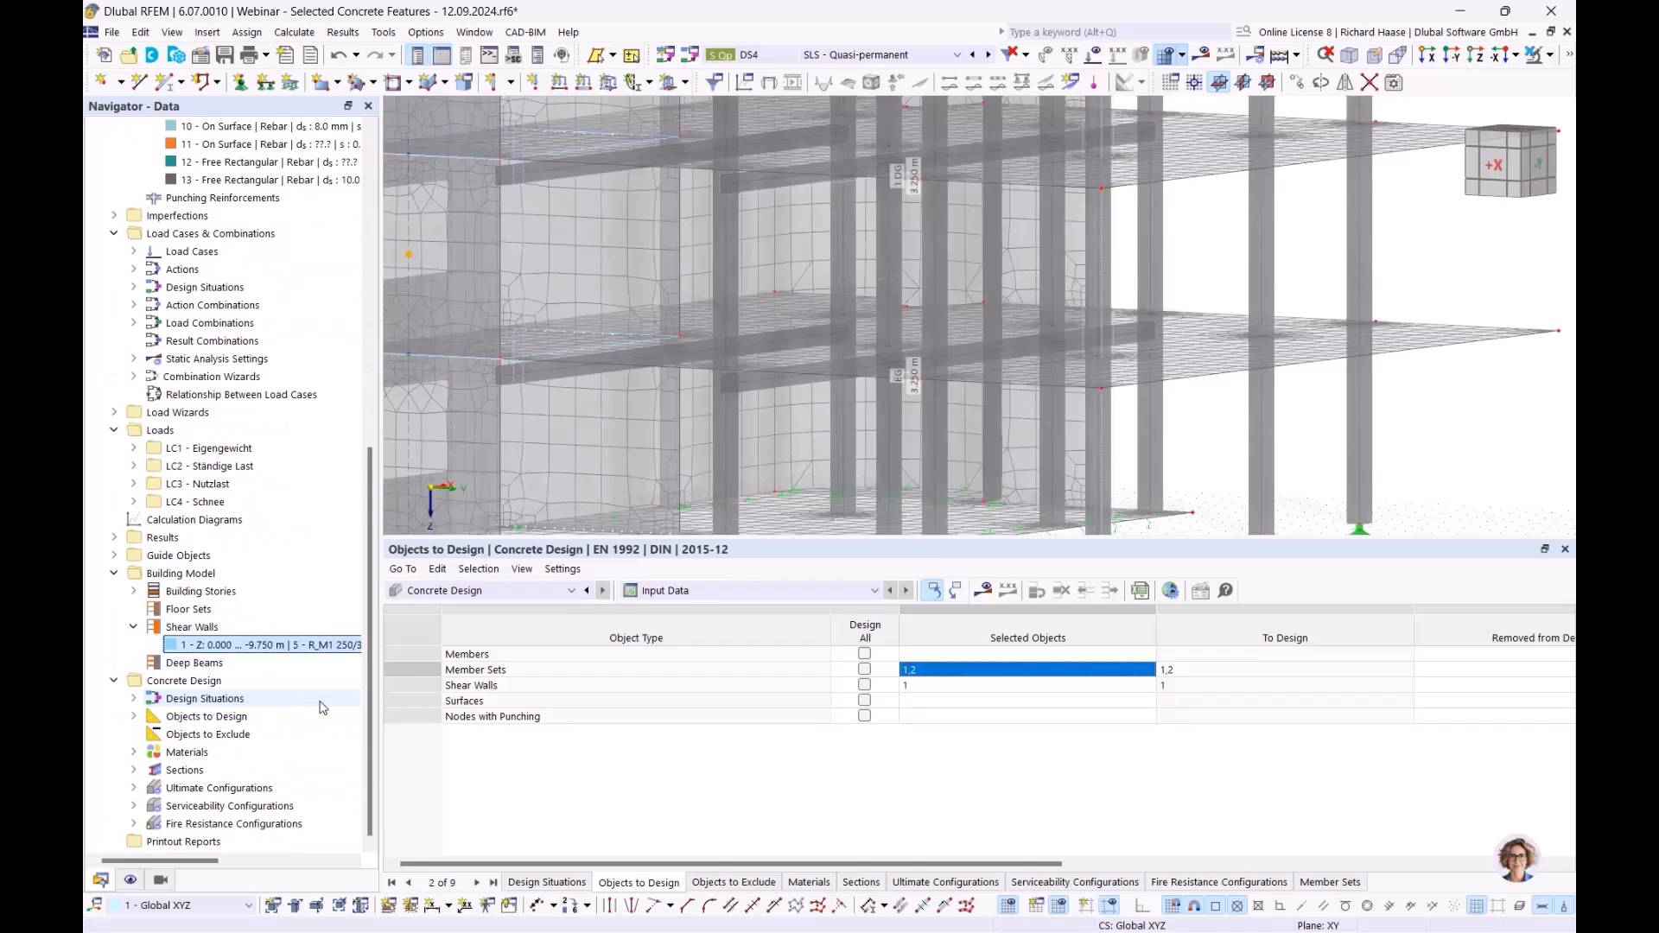
left_click(217, 825)
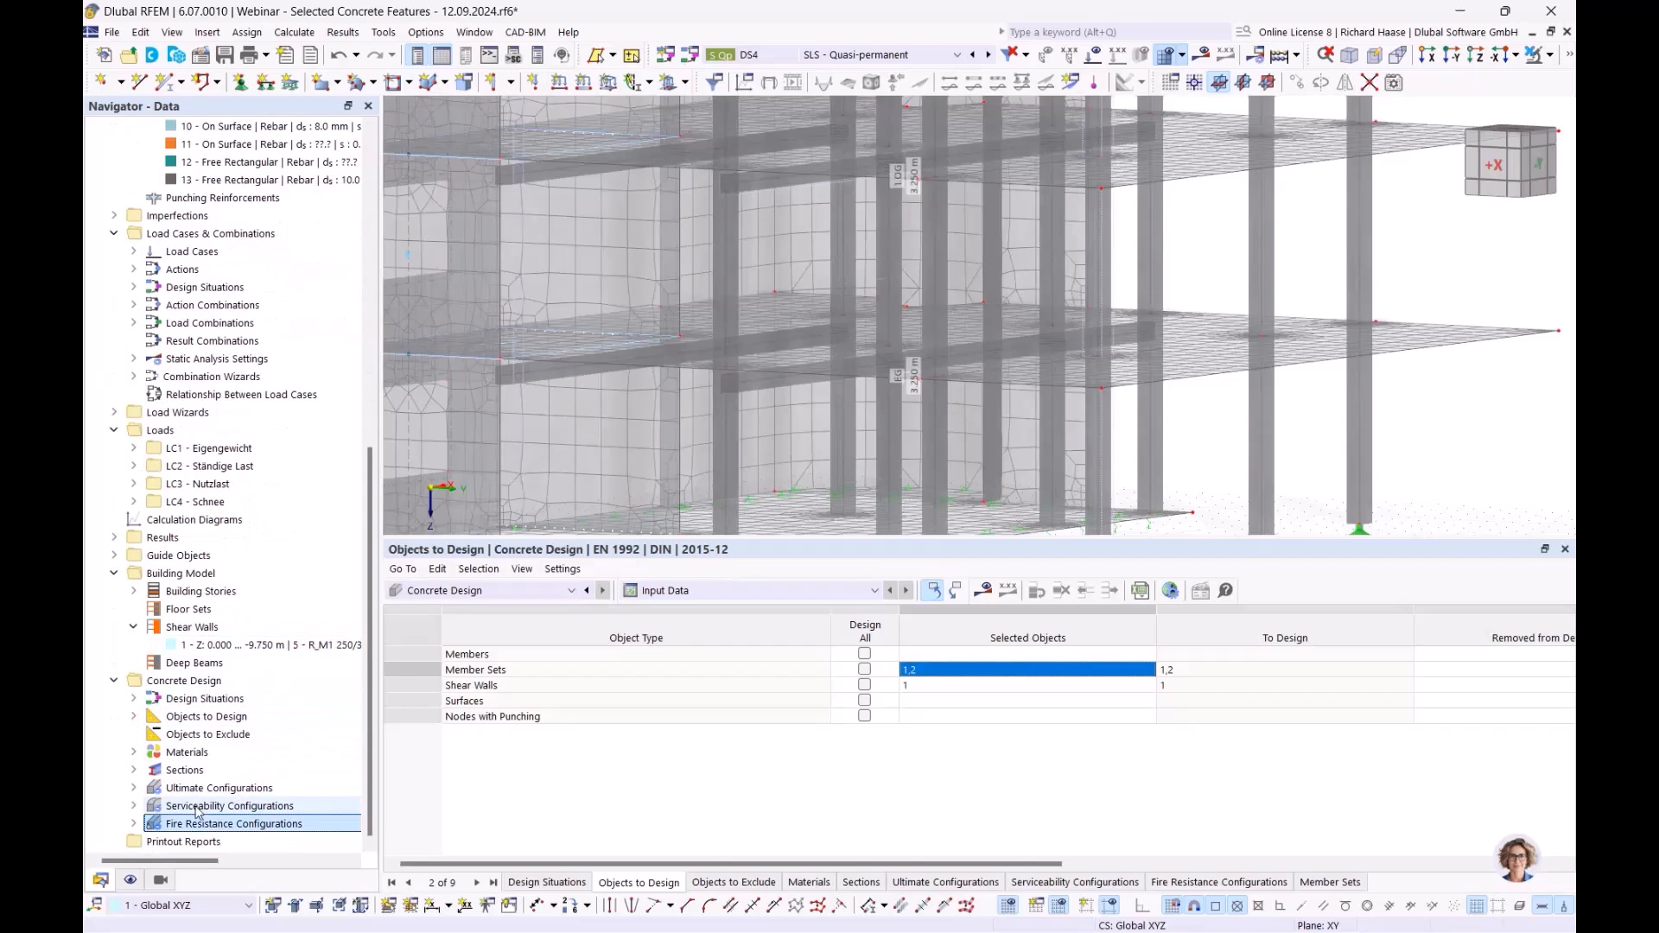
left_click(133, 824)
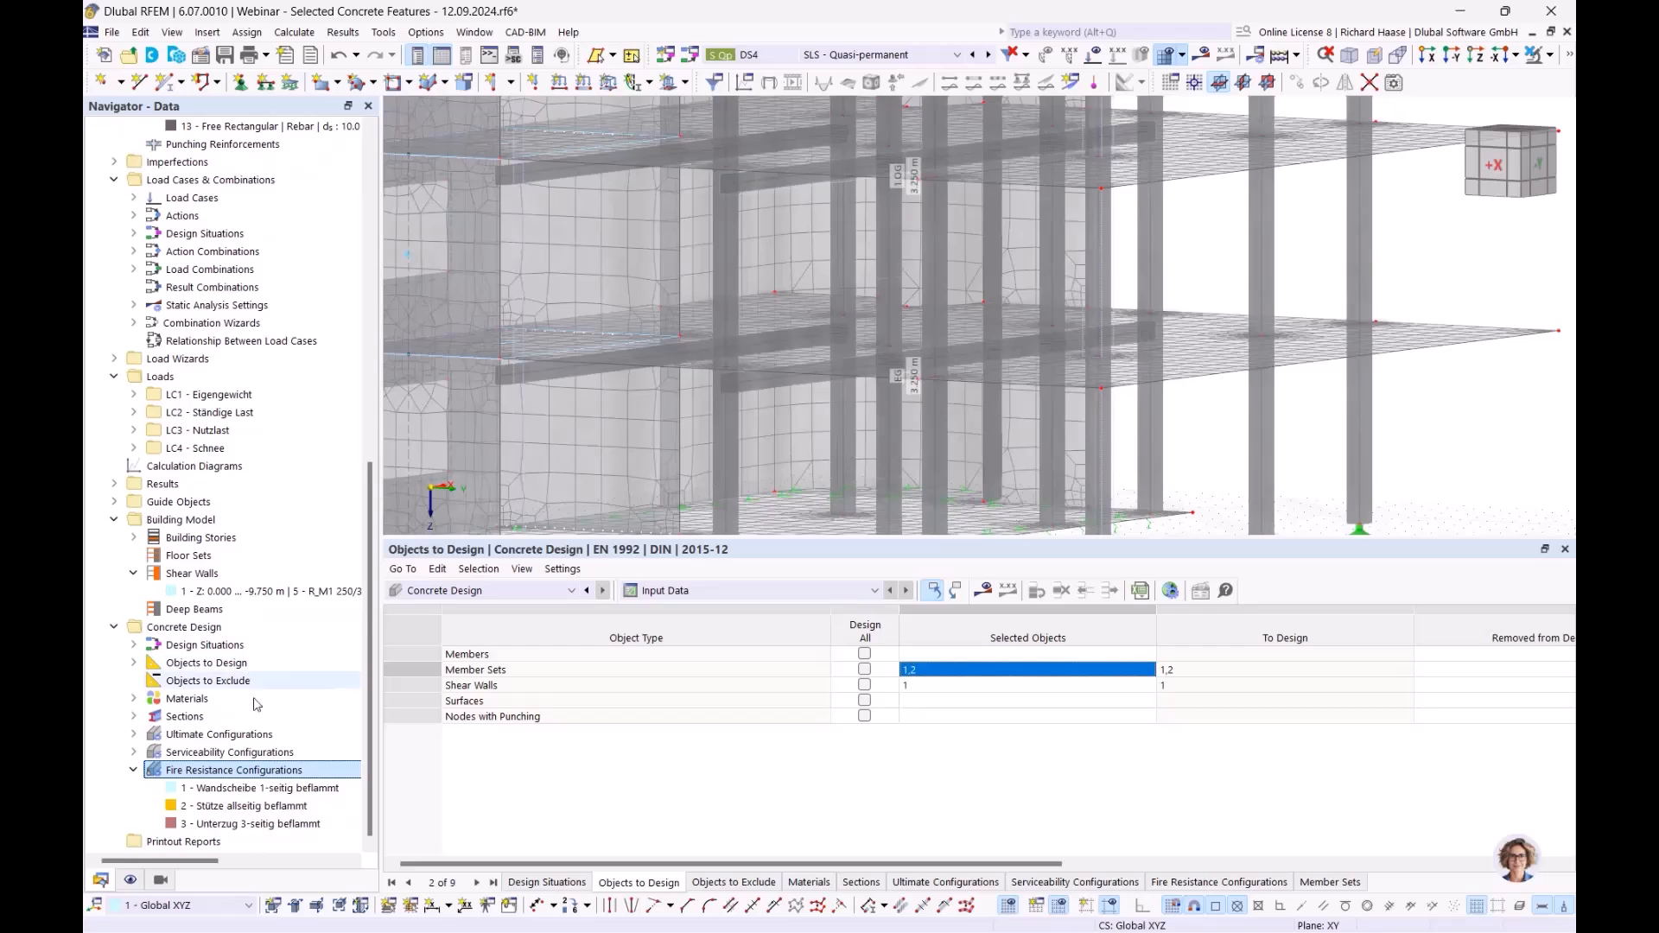
- Check configuration 'Wandscheibe 1-seitig beflammt' member exposure settings, close it, and orbit the building
double_click(299, 790)
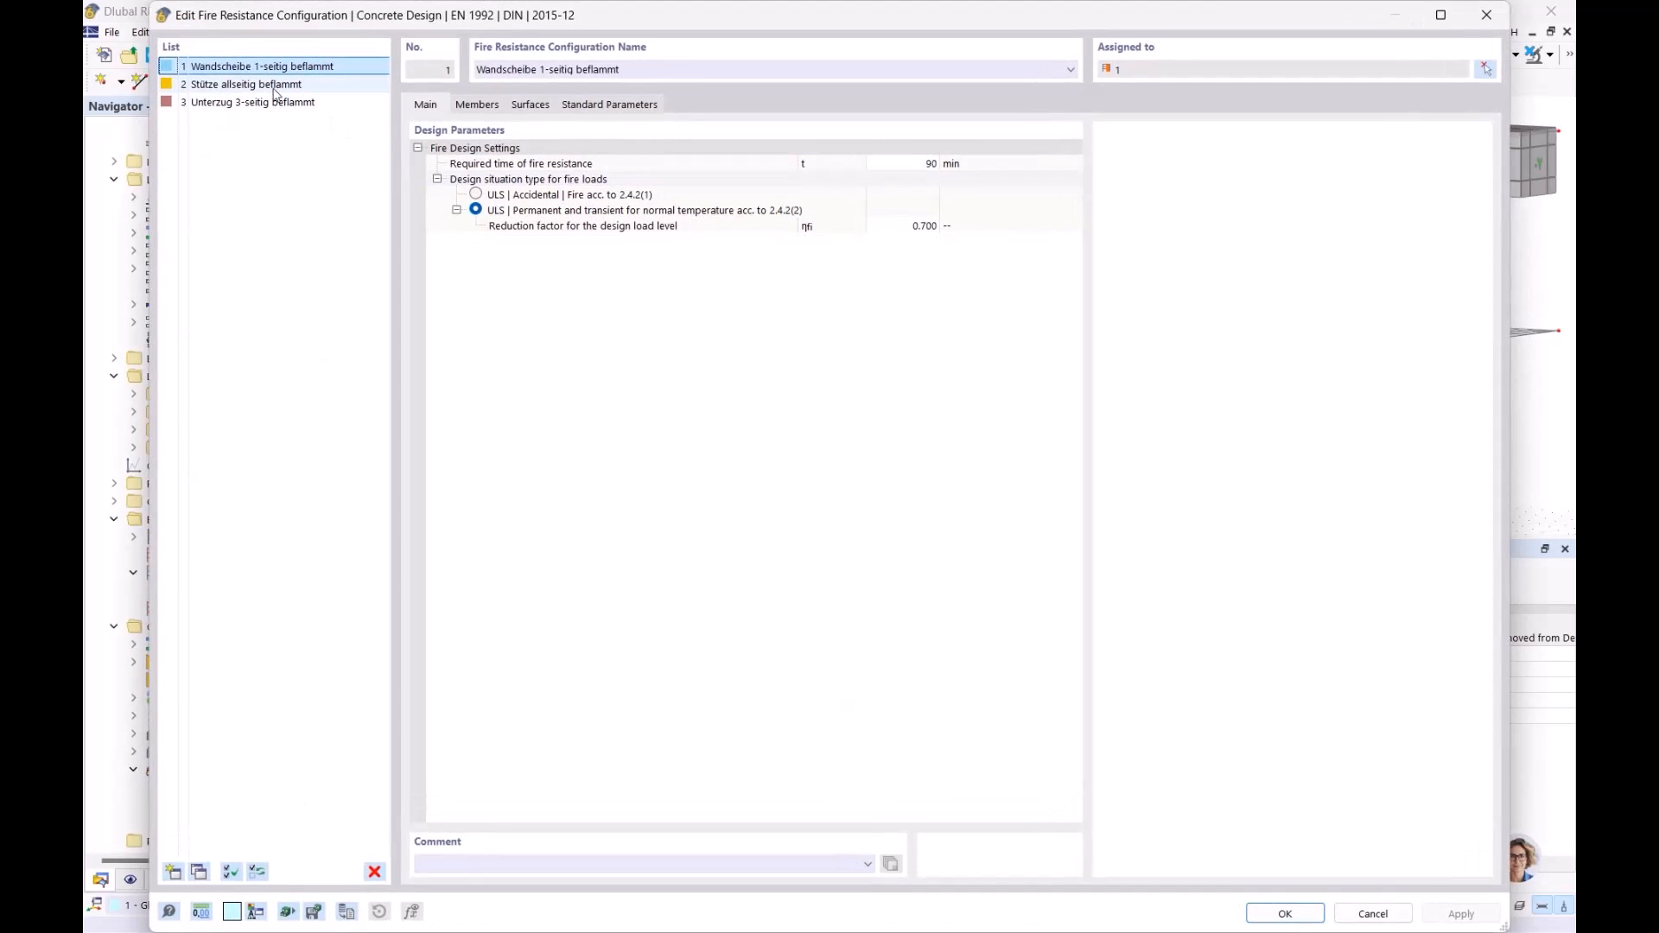
left_click_drag(584, 19, 646, 712)
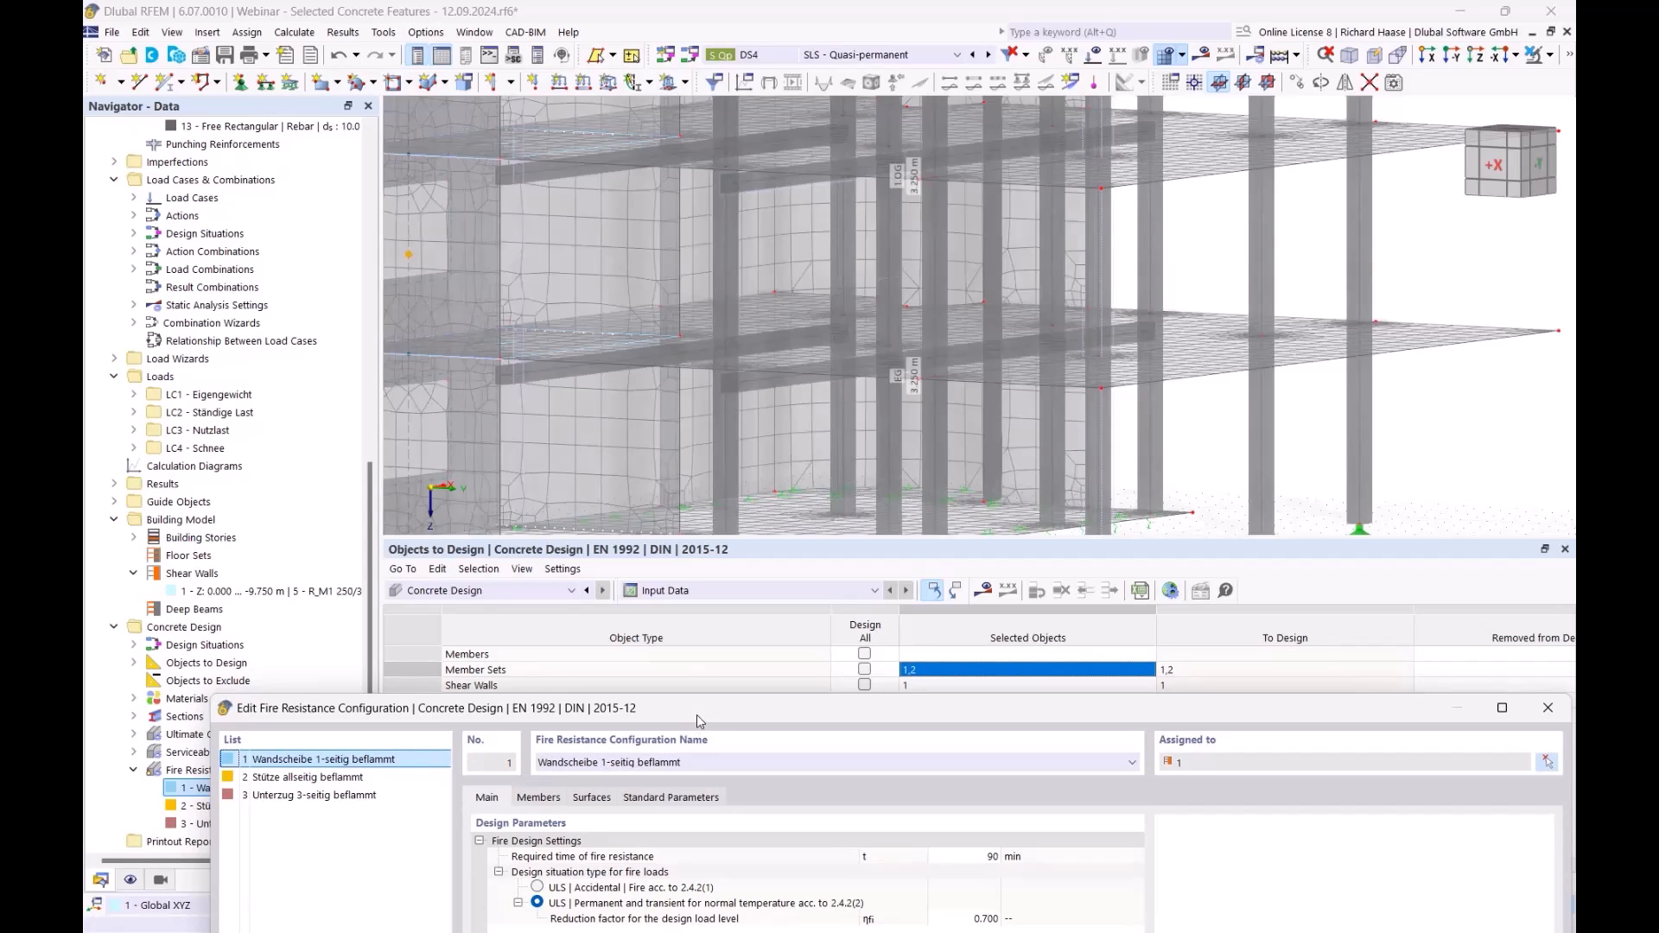
left_click_drag(697, 714, 638, 627)
left_click(528, 715)
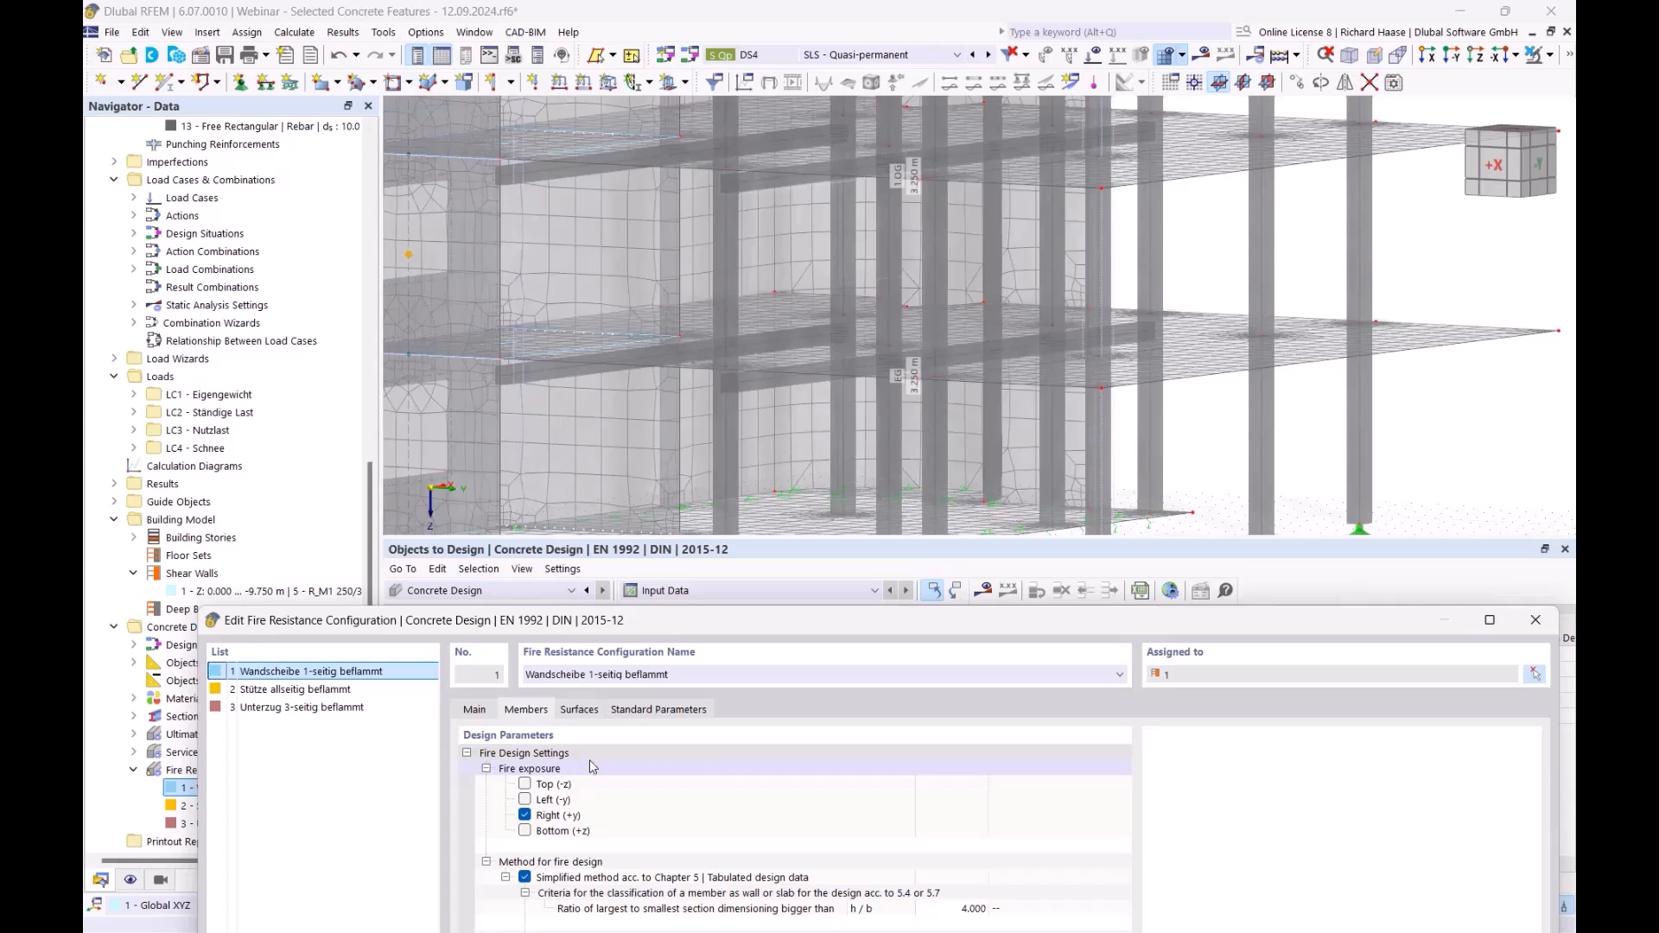
left_click_drag(657, 623, 610, 626)
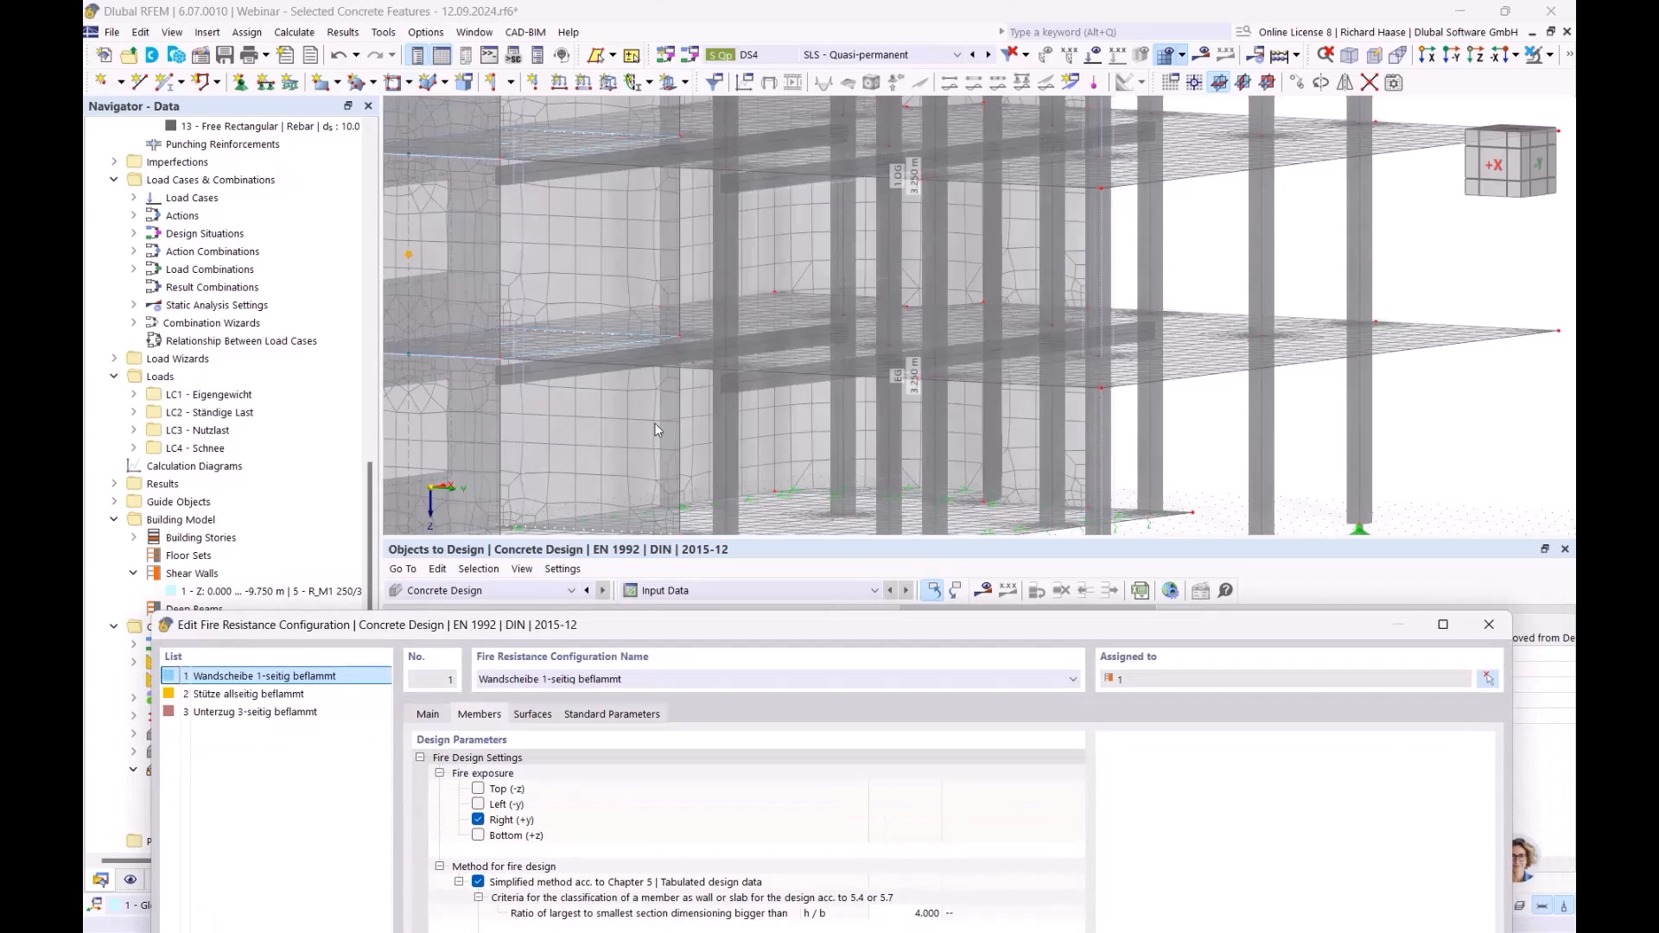
left_click(1488, 623)
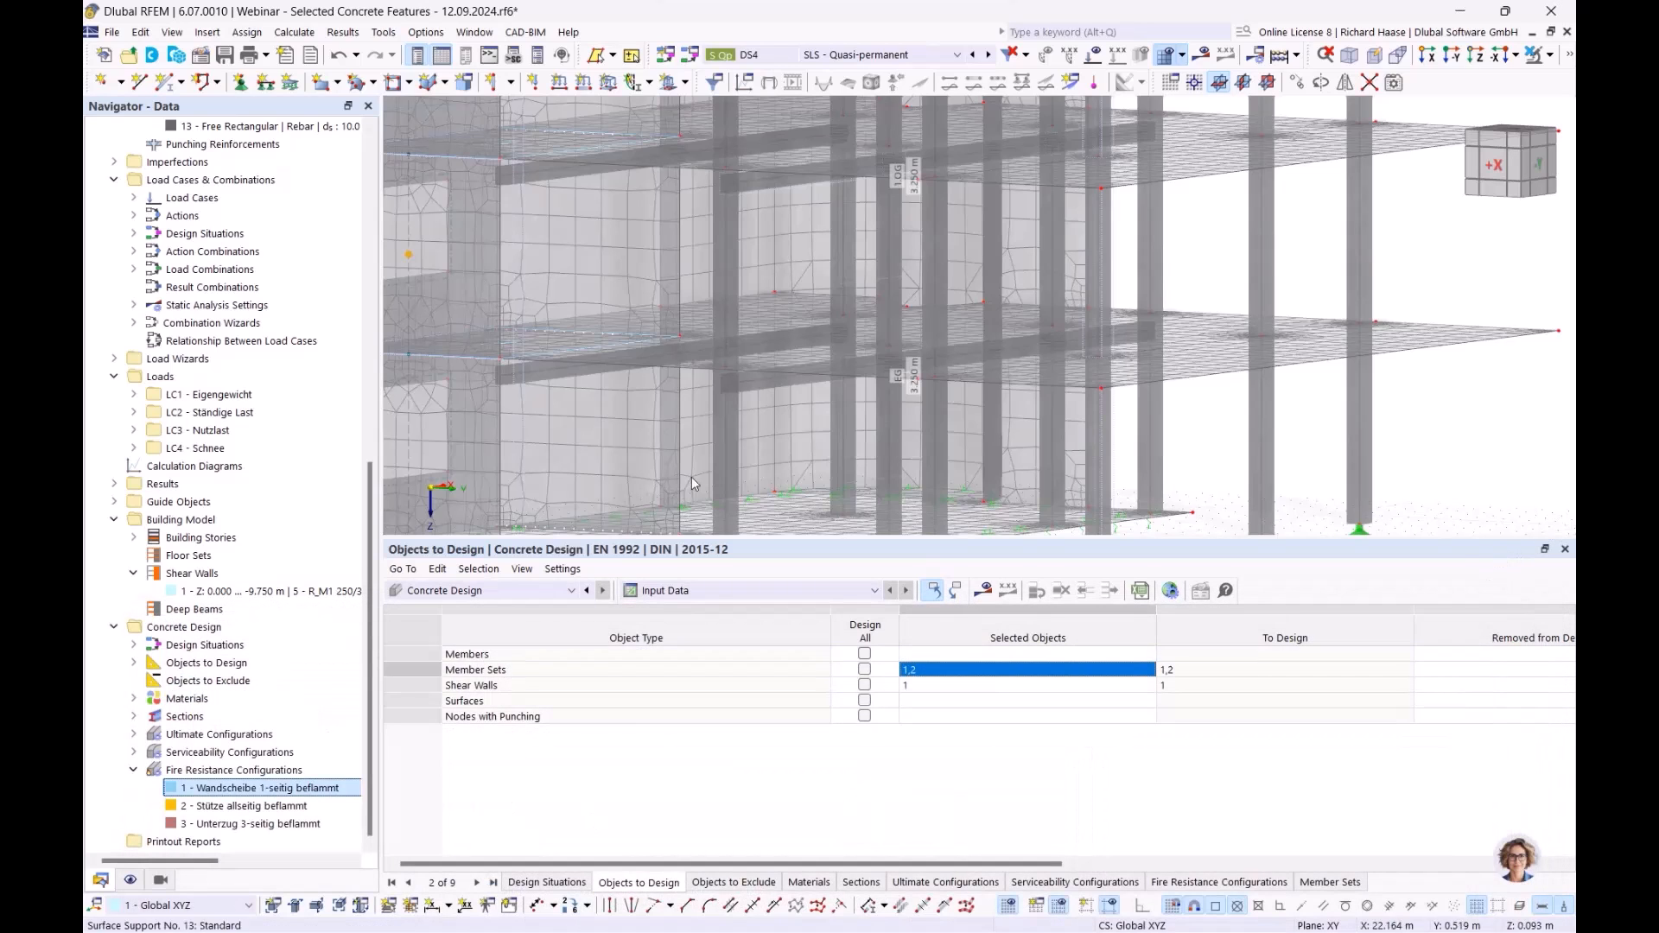
scroll(691, 487, "down", 3)
middle_click_drag(669, 476, 742, 489)
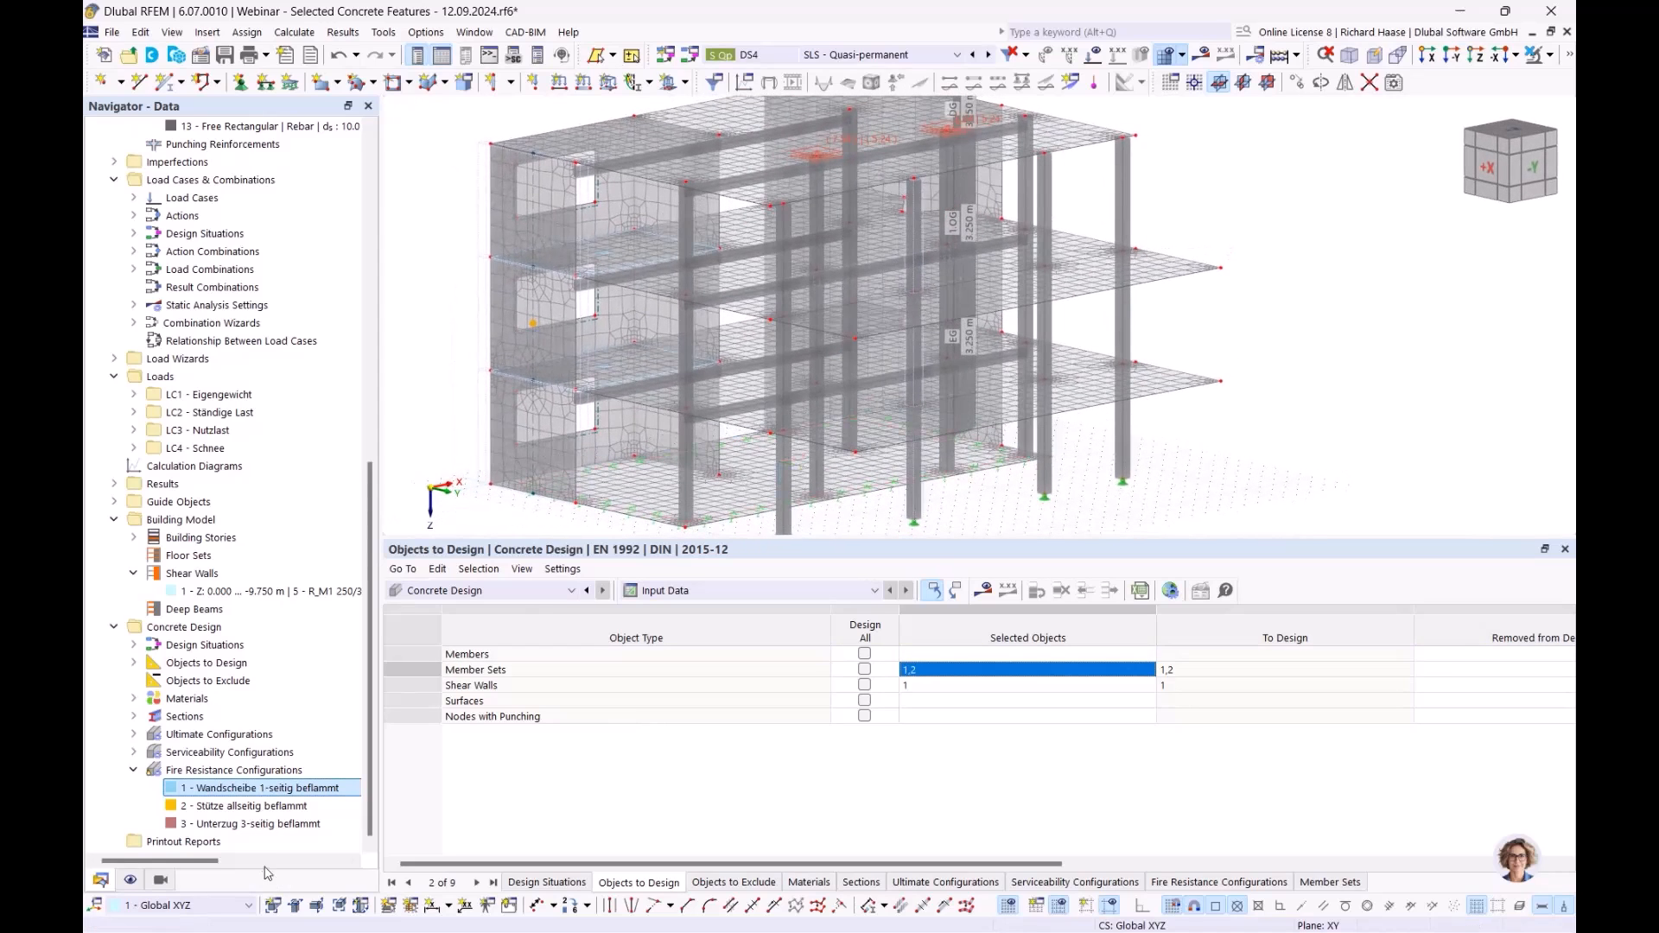
- Reopen fire configuration 1 and compare member fire parameters of configurations 1, 2 and 3
double_click(271, 789)
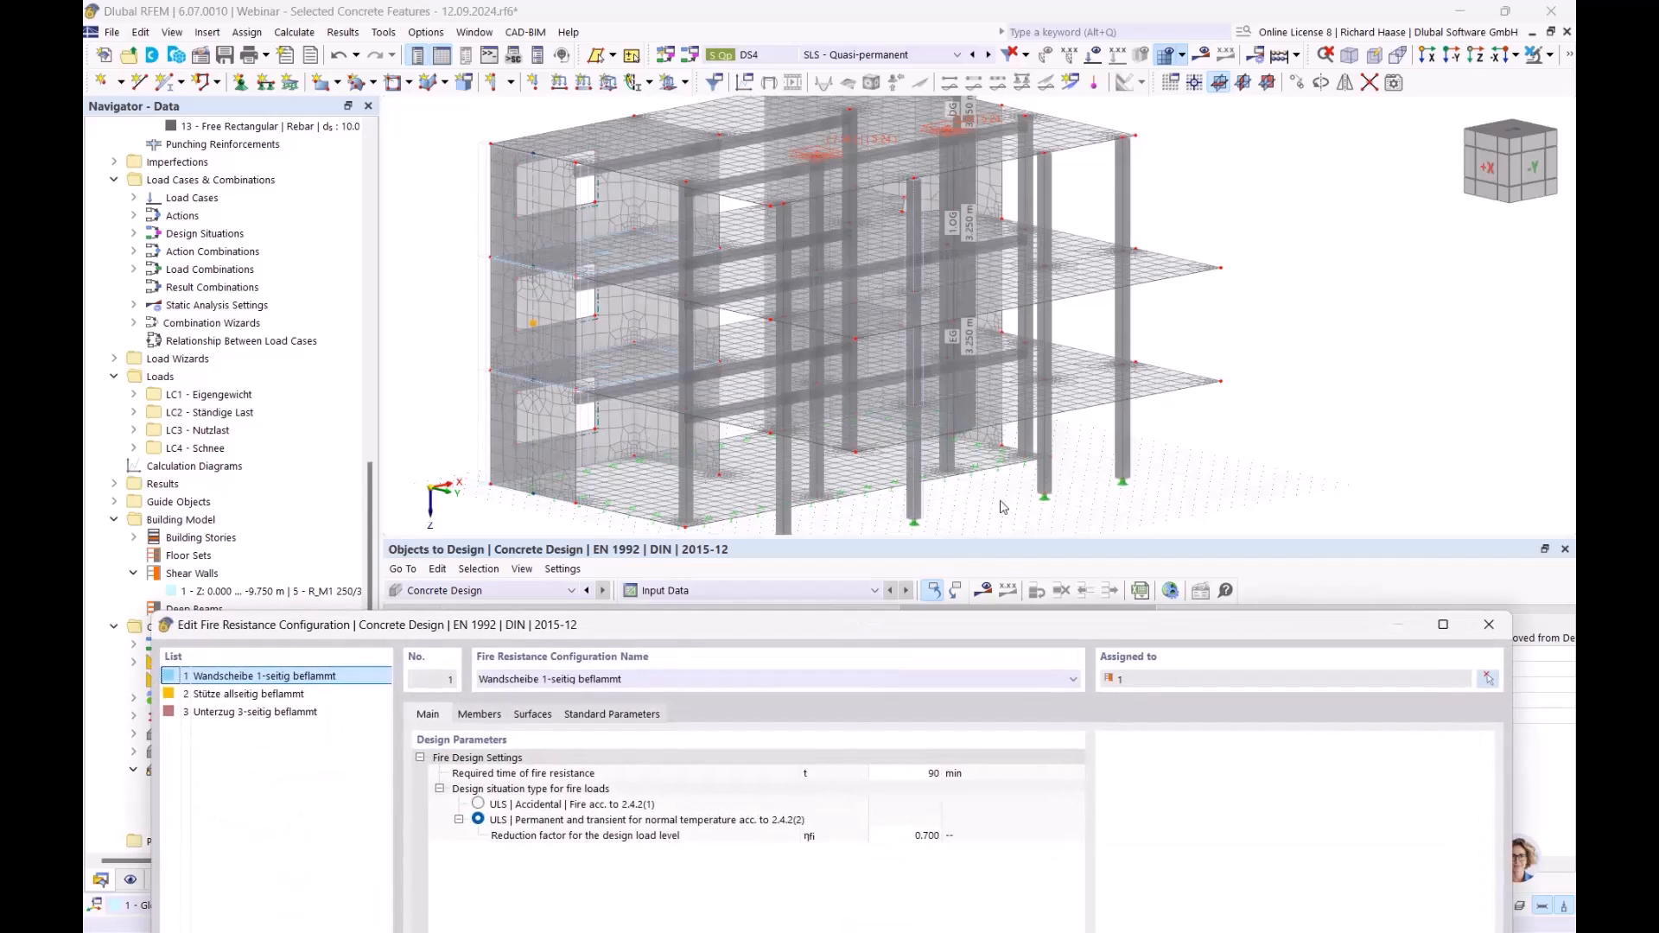
left_click_drag(643, 626, 698, 557)
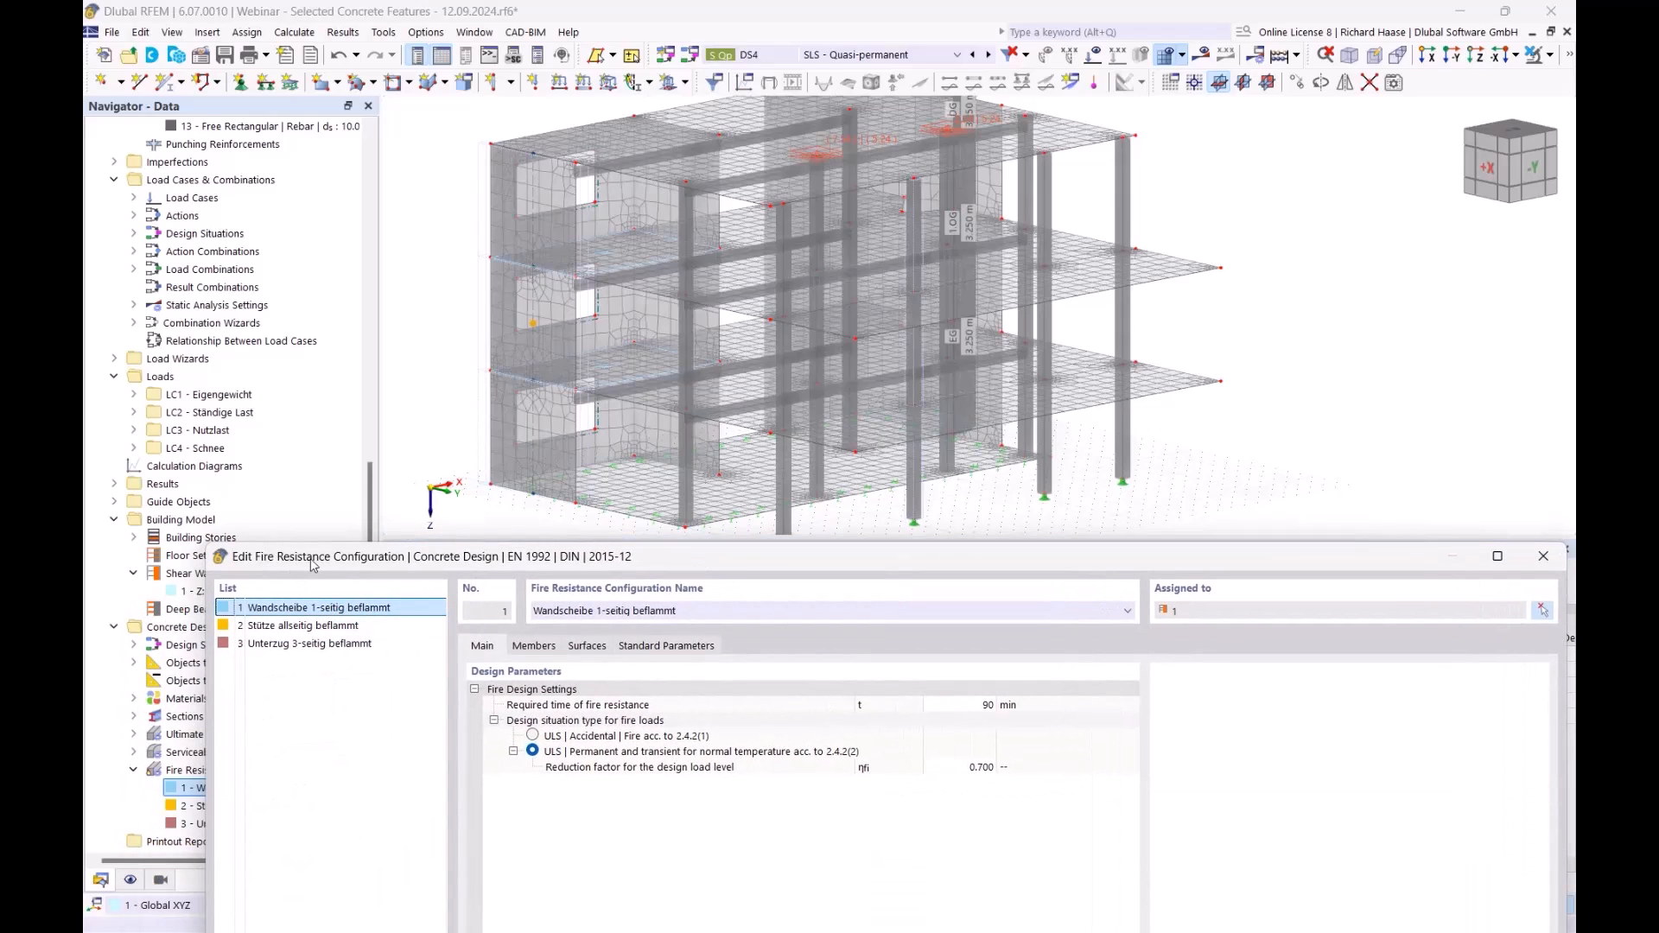
left_click(534, 646)
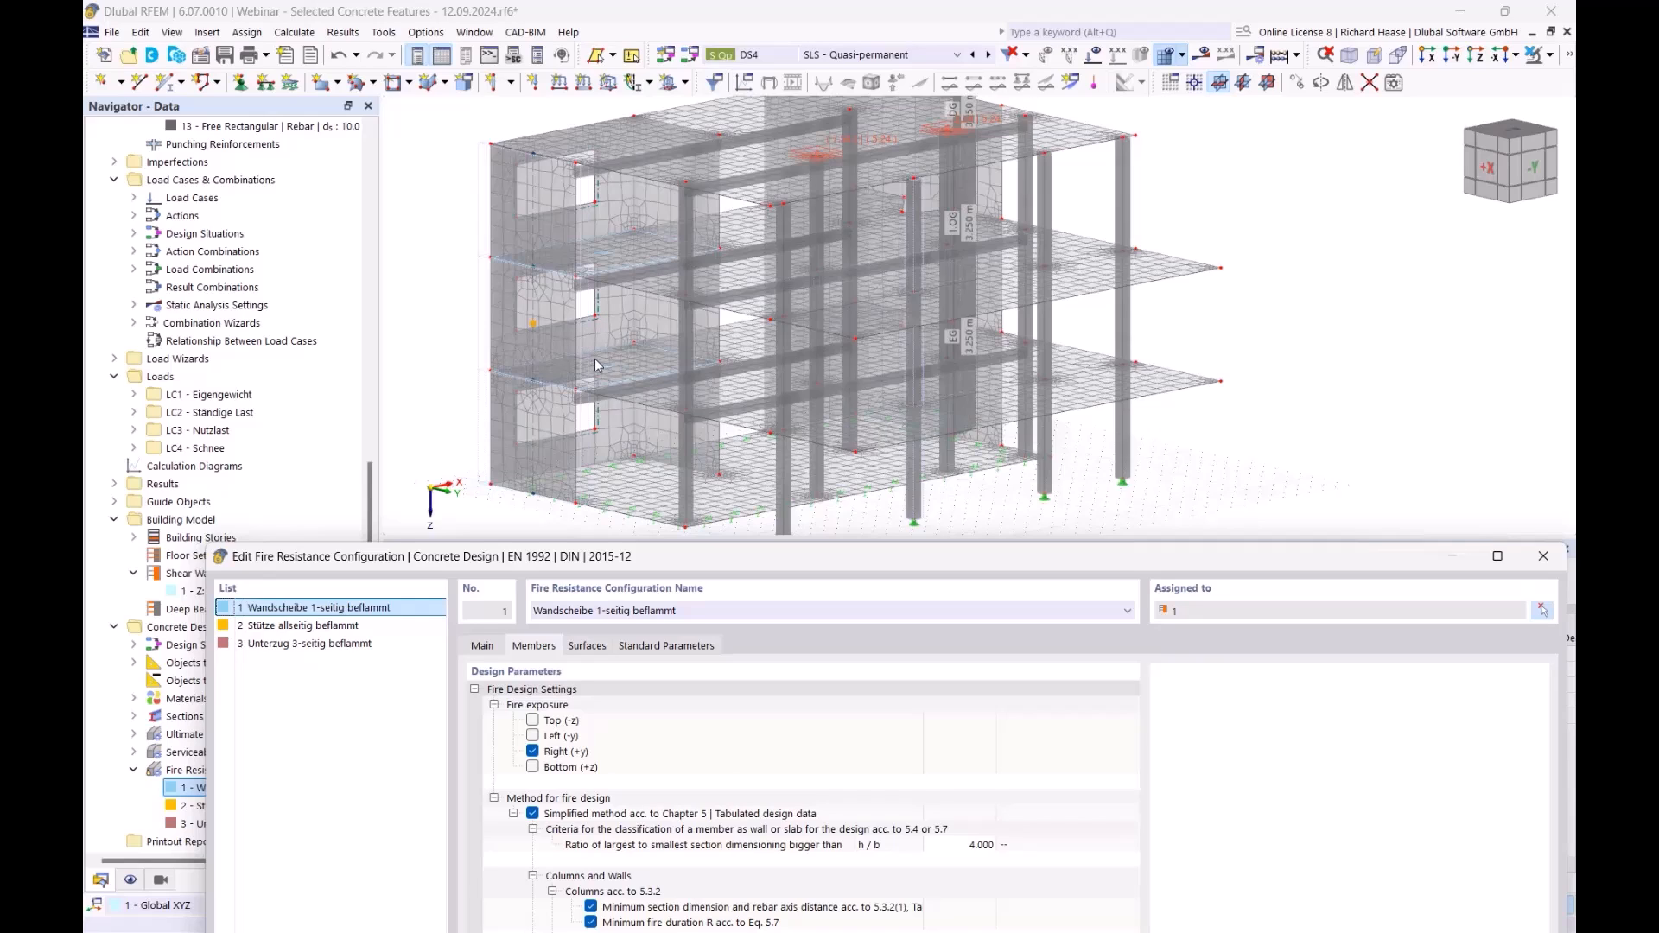
left_click(330, 628)
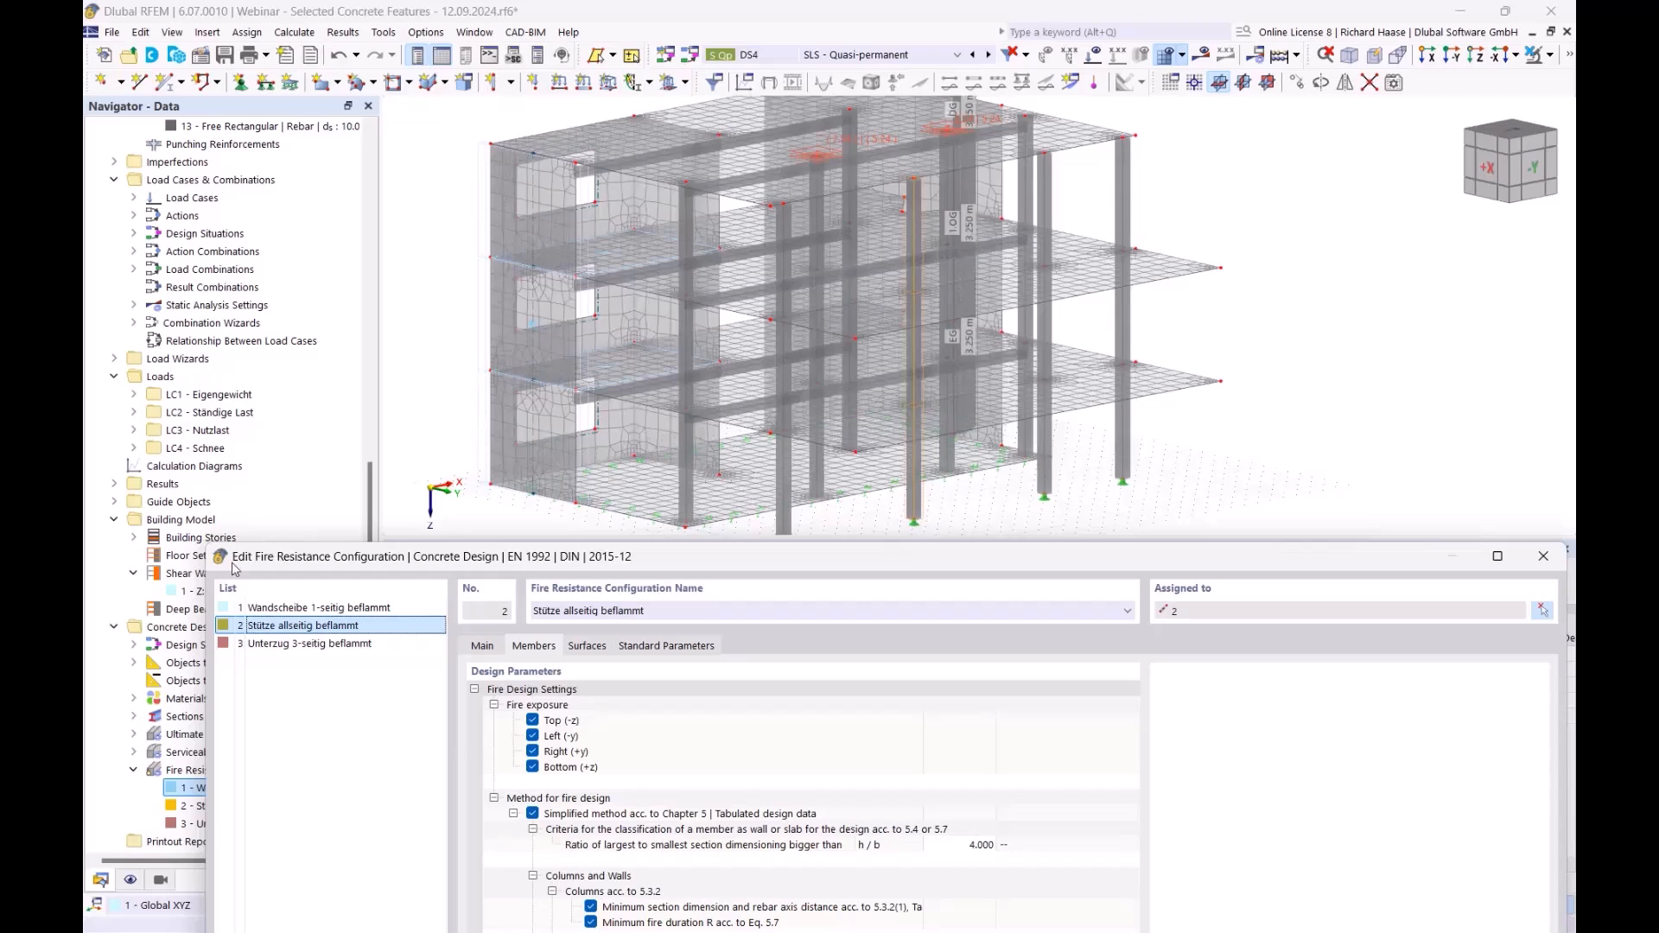
left_click(327, 644)
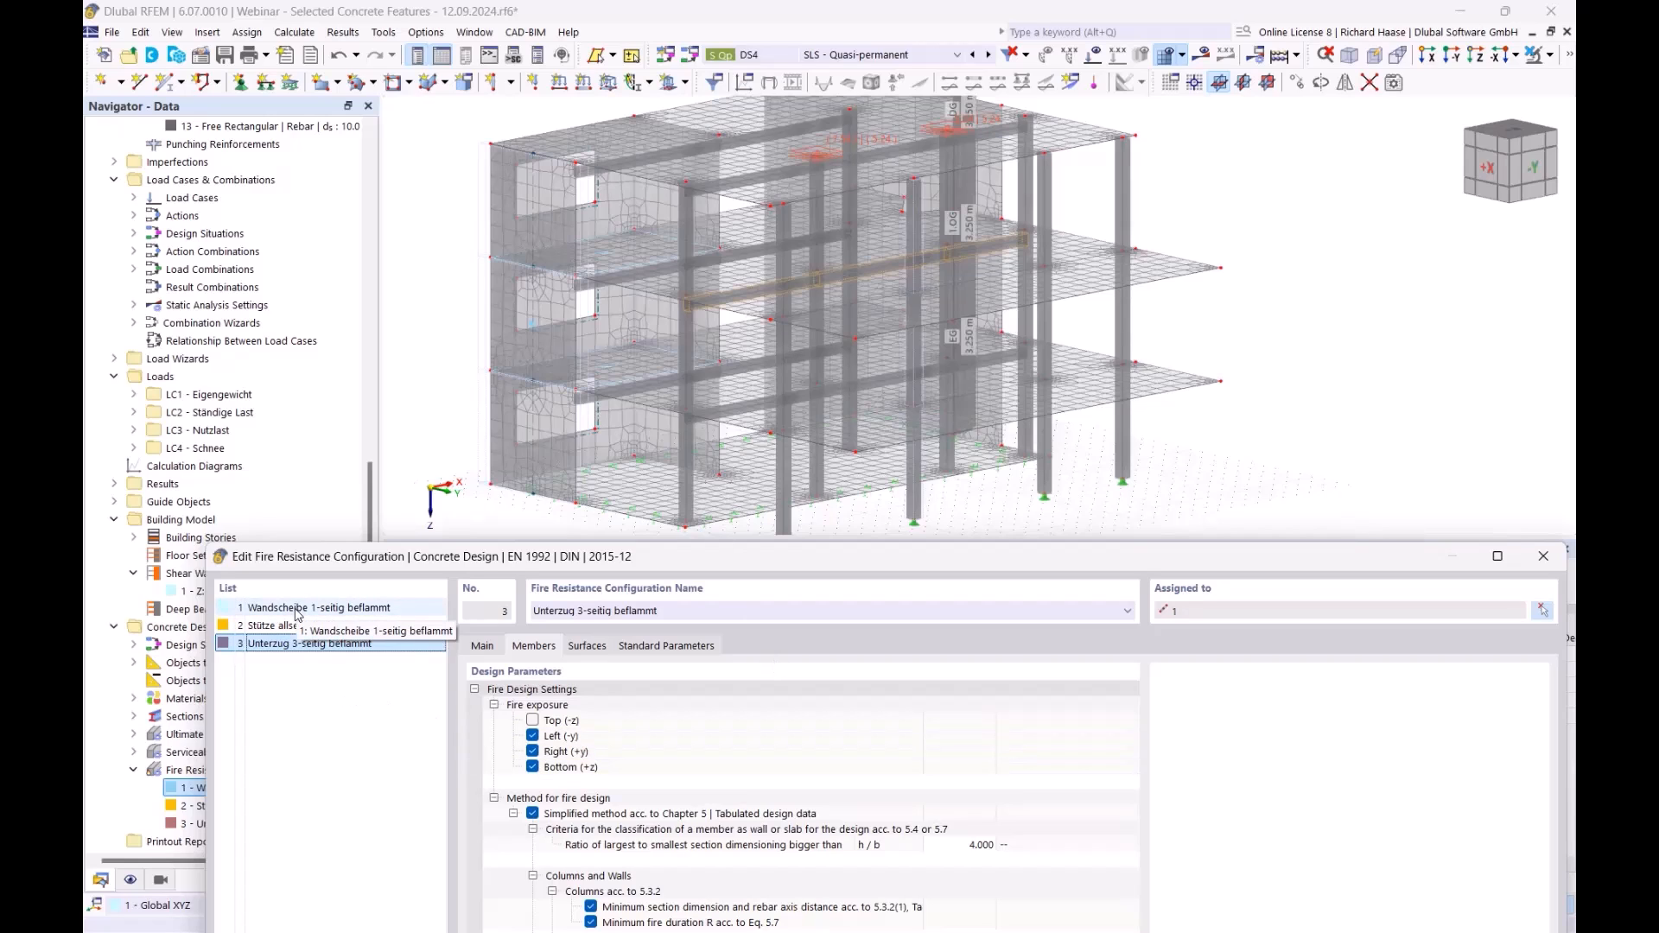
- Review the fire criteria rows: section ratio, wall/slab criteria and the h/b limit 4.000
left_click_drag(524, 566, 524, 405)
left_click_drag(641, 406, 689, 546)
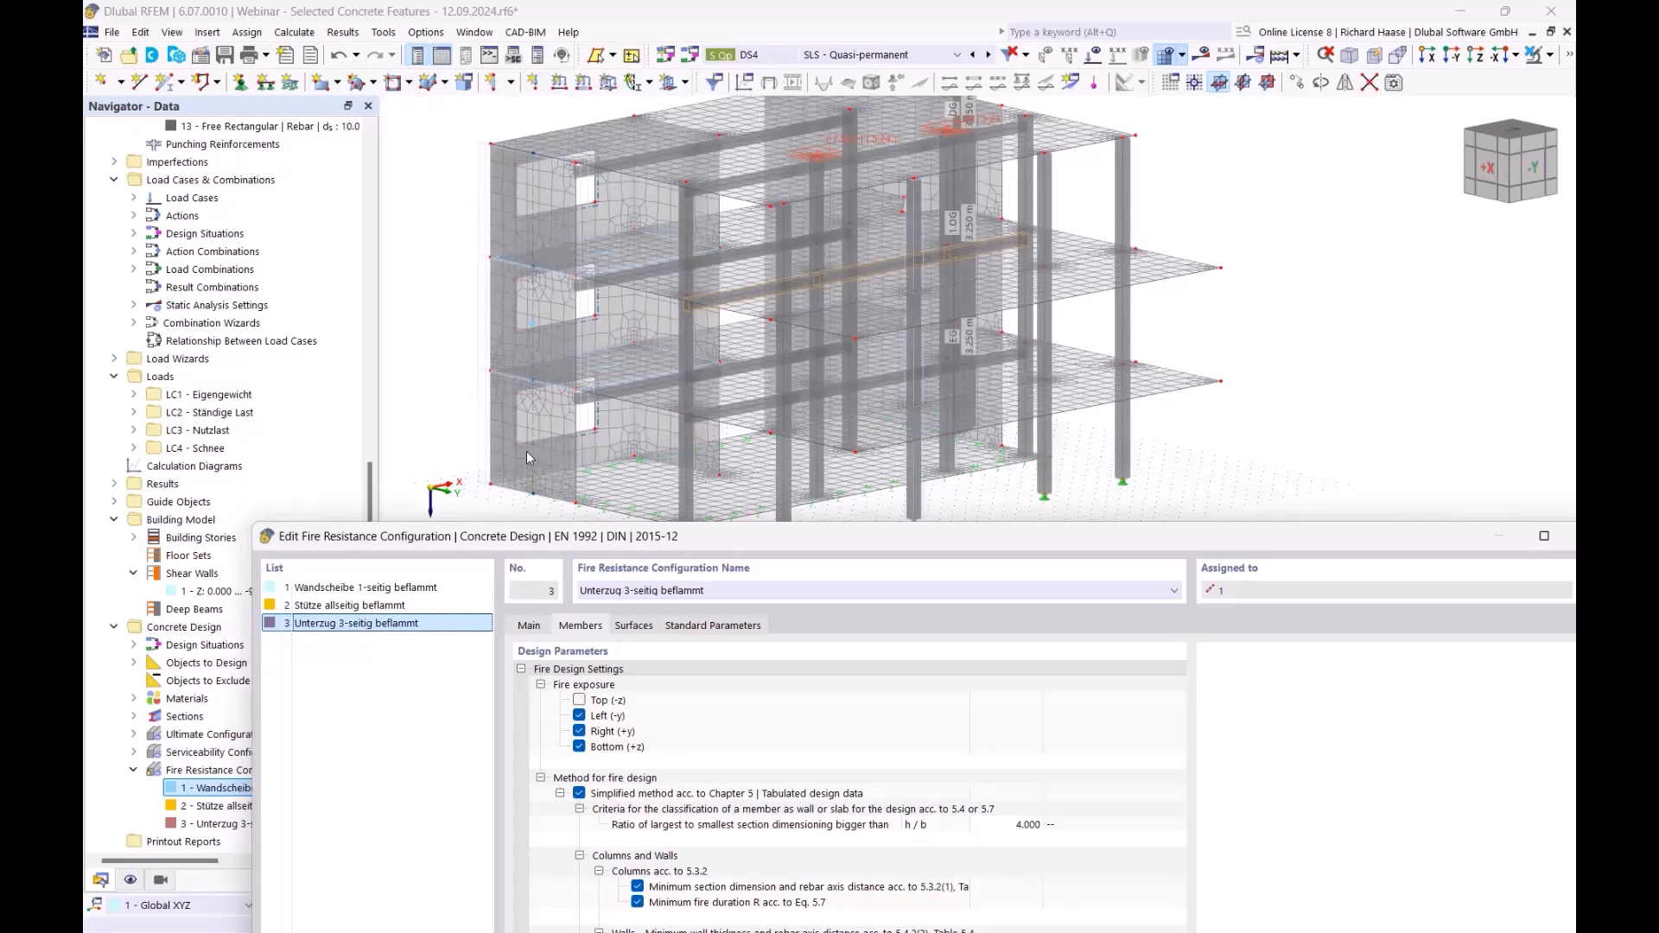
left_click_drag(783, 551, 777, 331)
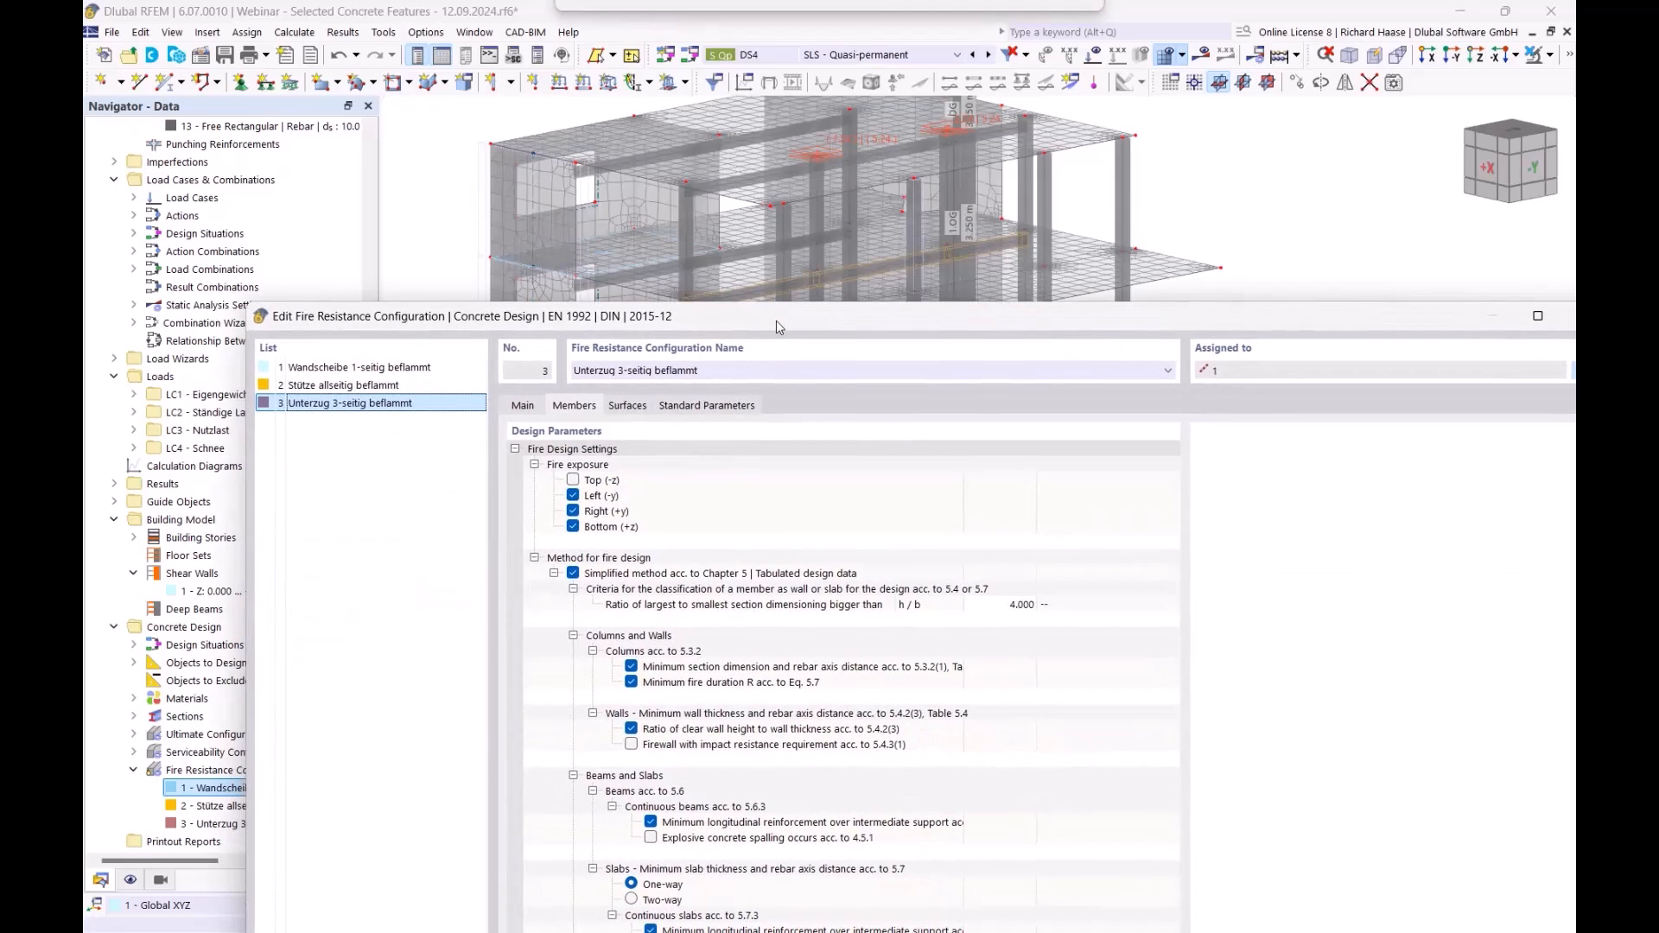
left_click(851, 605)
left_click(693, 591)
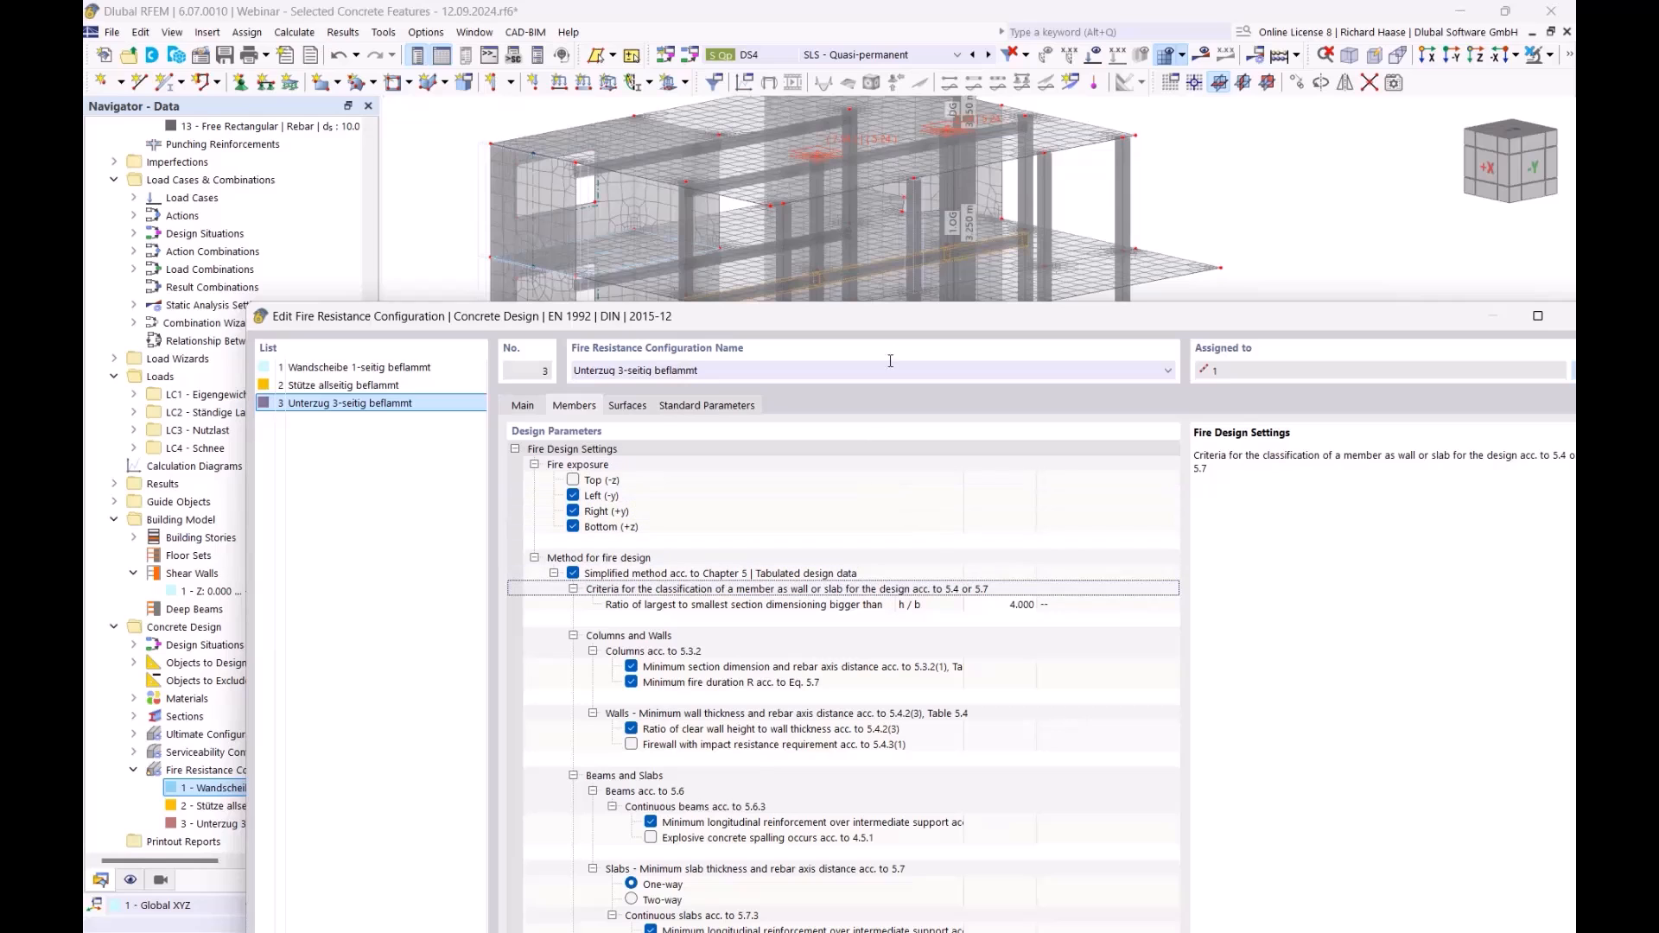
left_click_drag(911, 321, 842, 369)
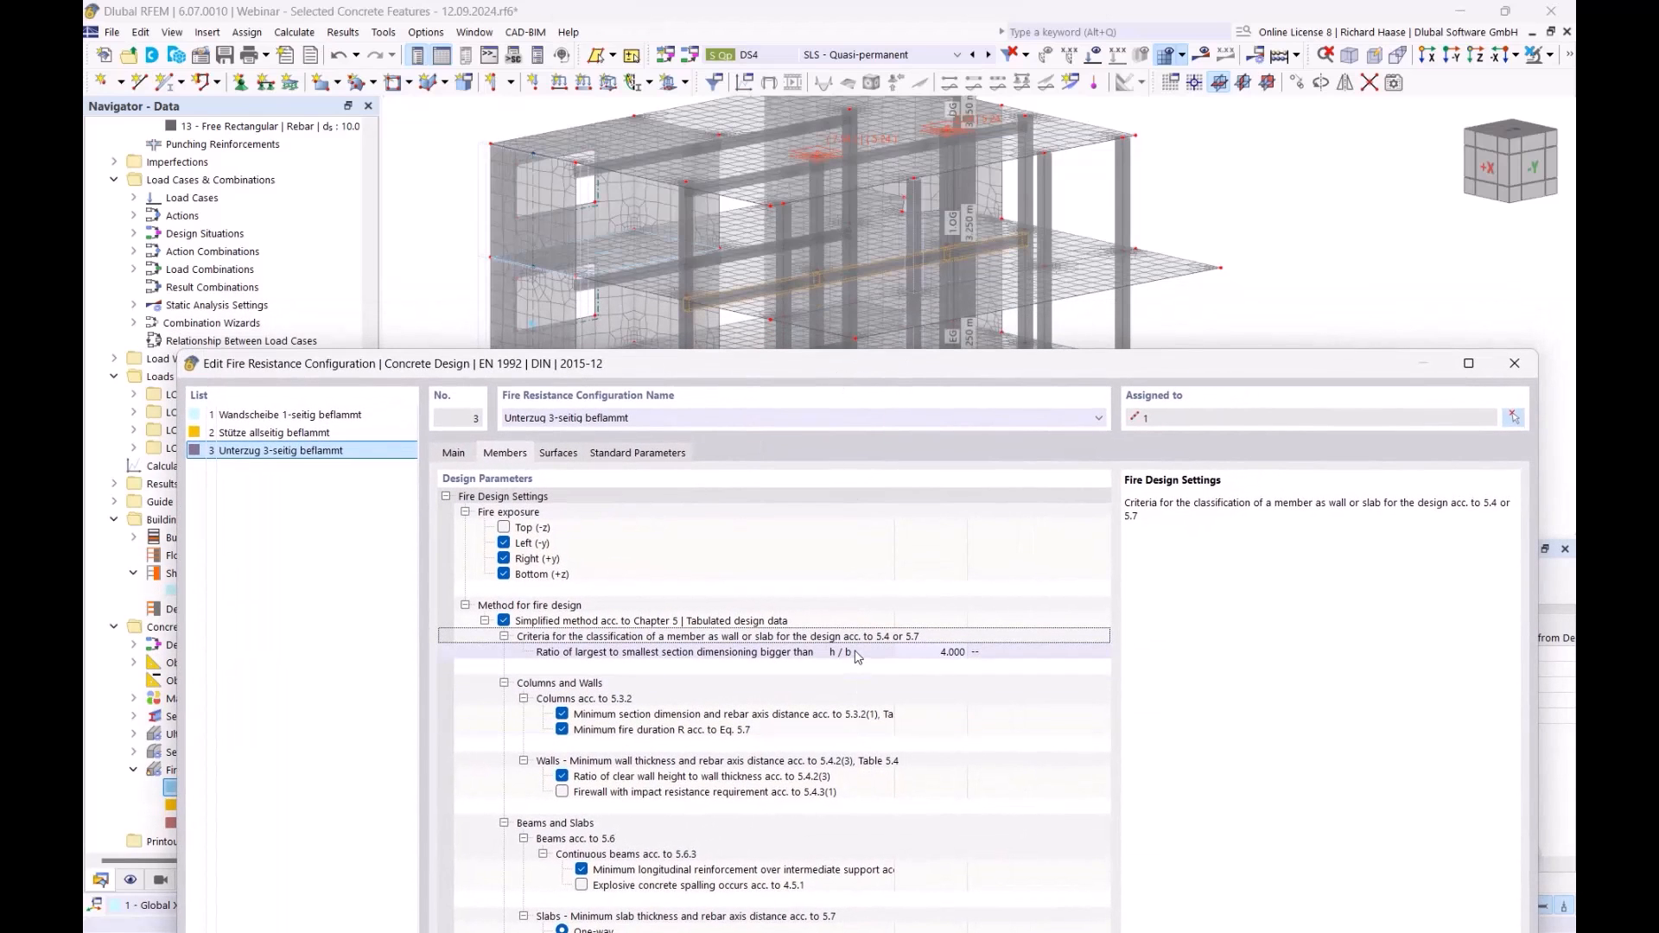
left_click(851, 655)
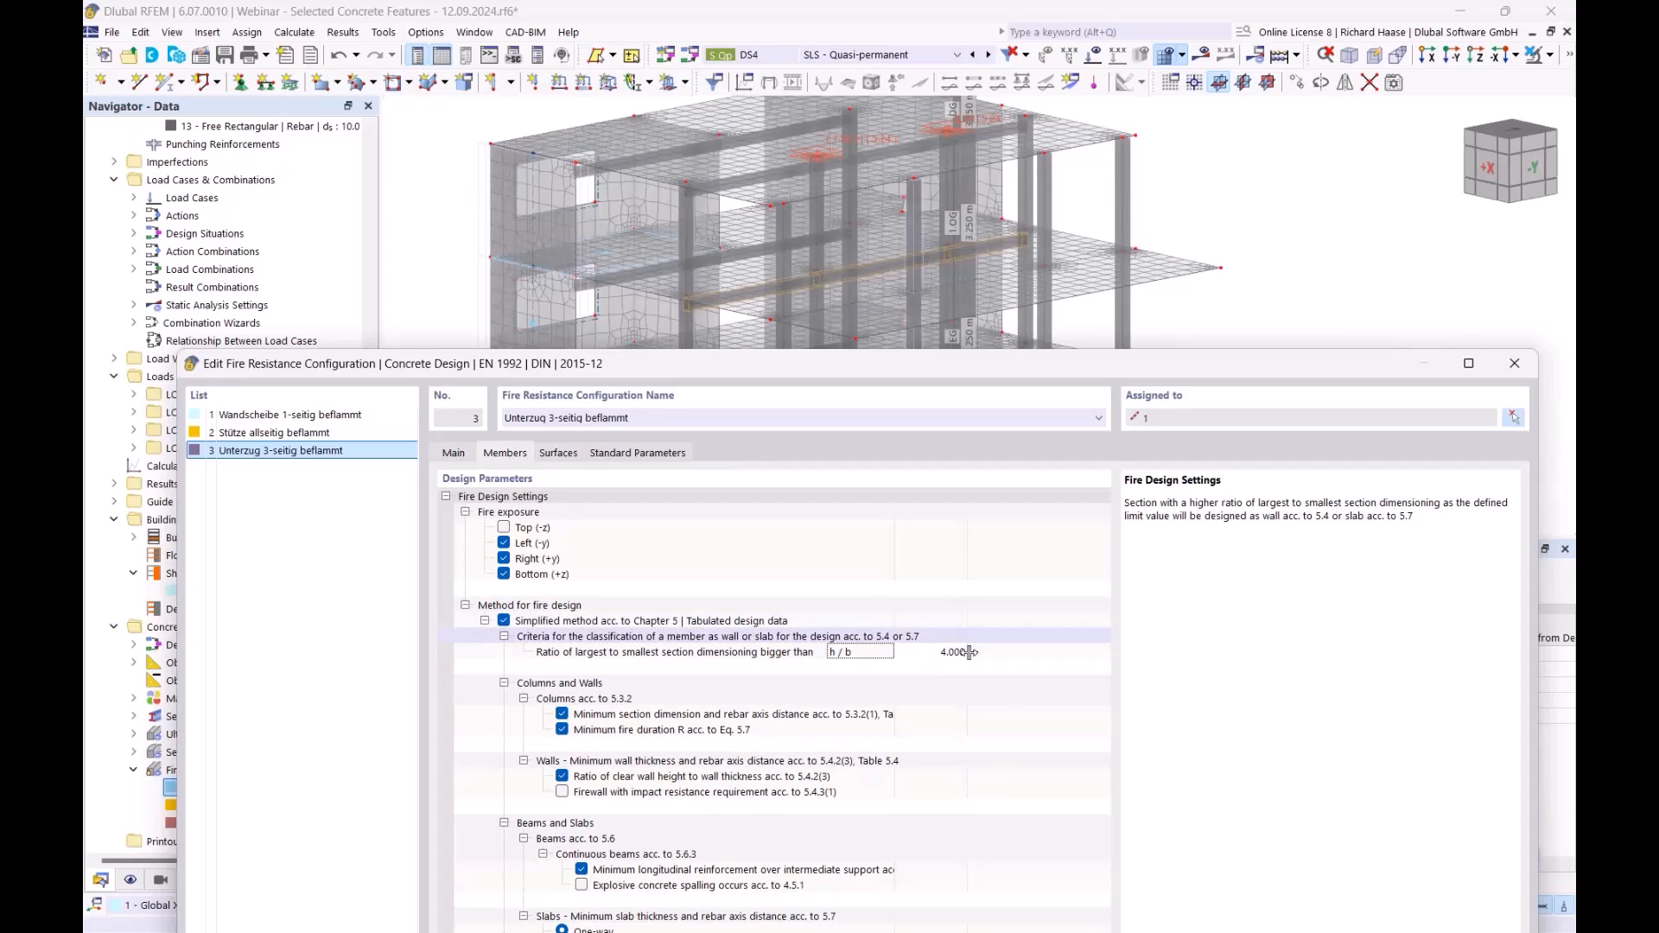
- Read the minimum section dimension check, widen the parameter names column, and close the editor
left_click_drag(912, 378, 919, 600)
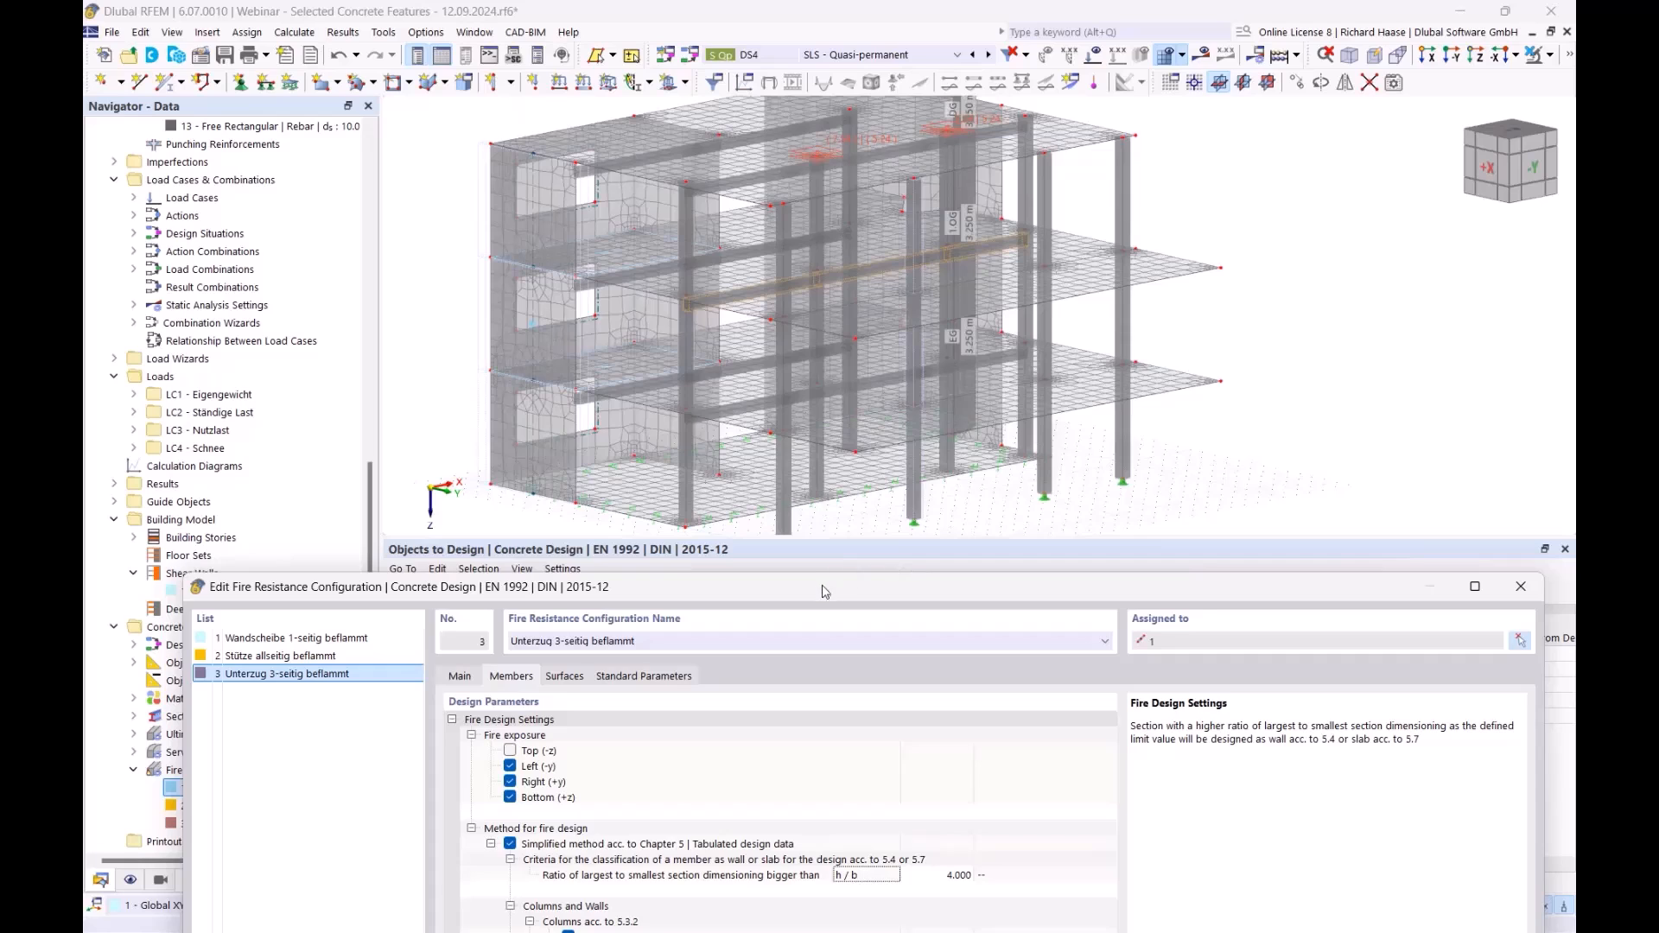
left_click_drag(825, 587, 868, 379)
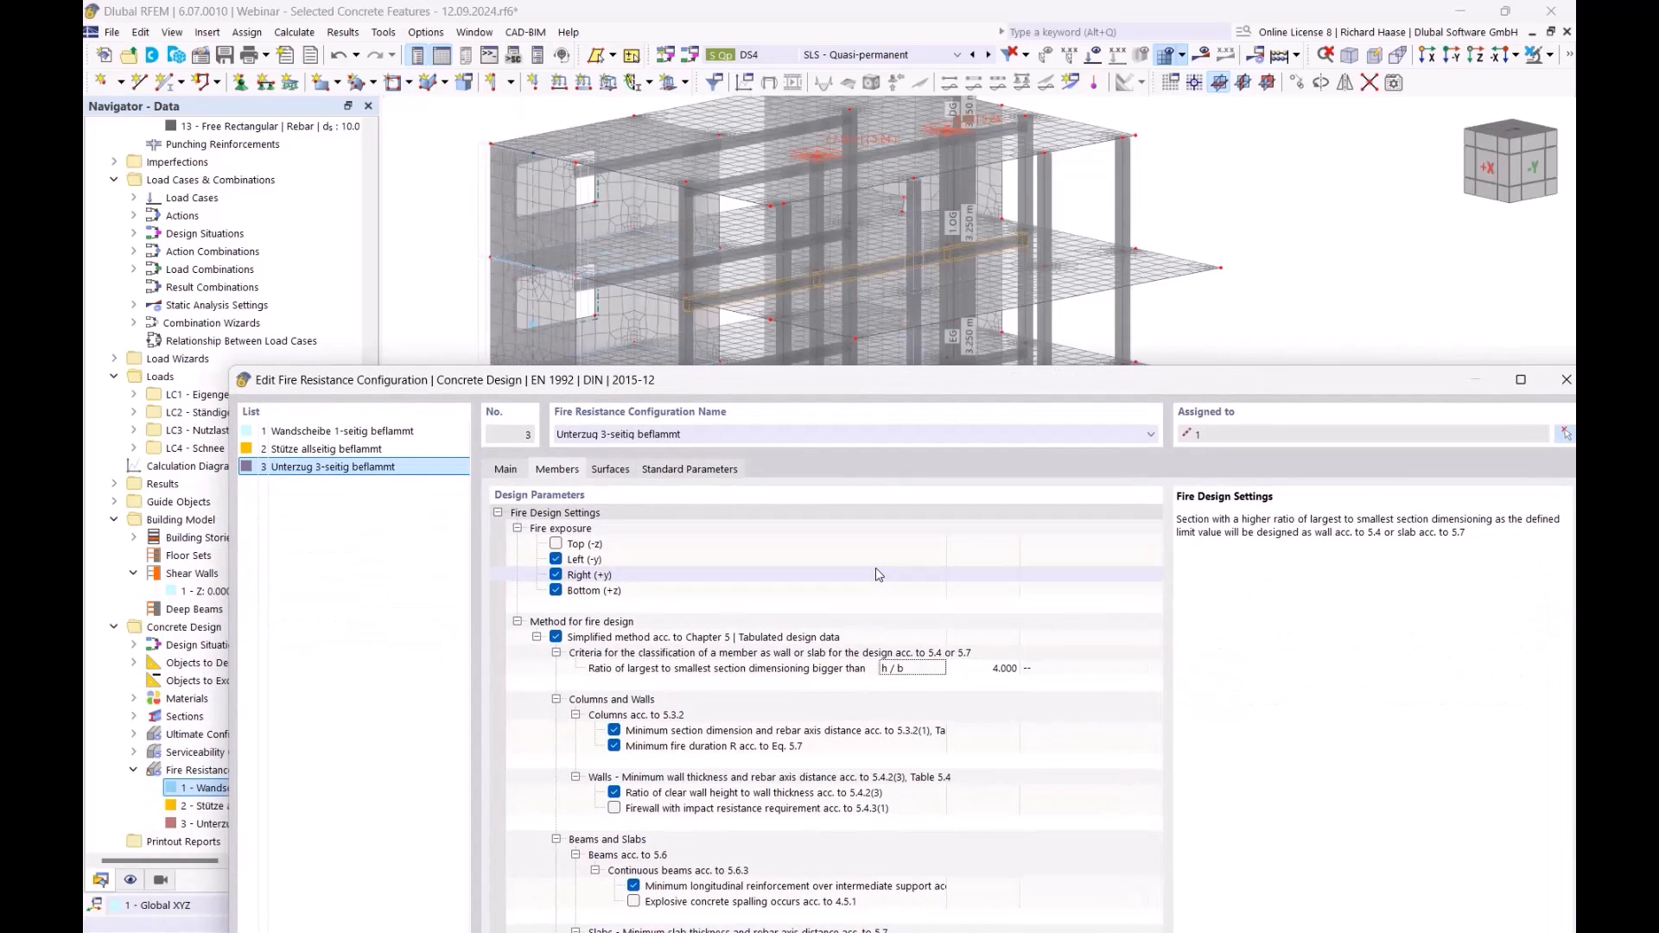
left_click_drag(853, 384, 845, 204)
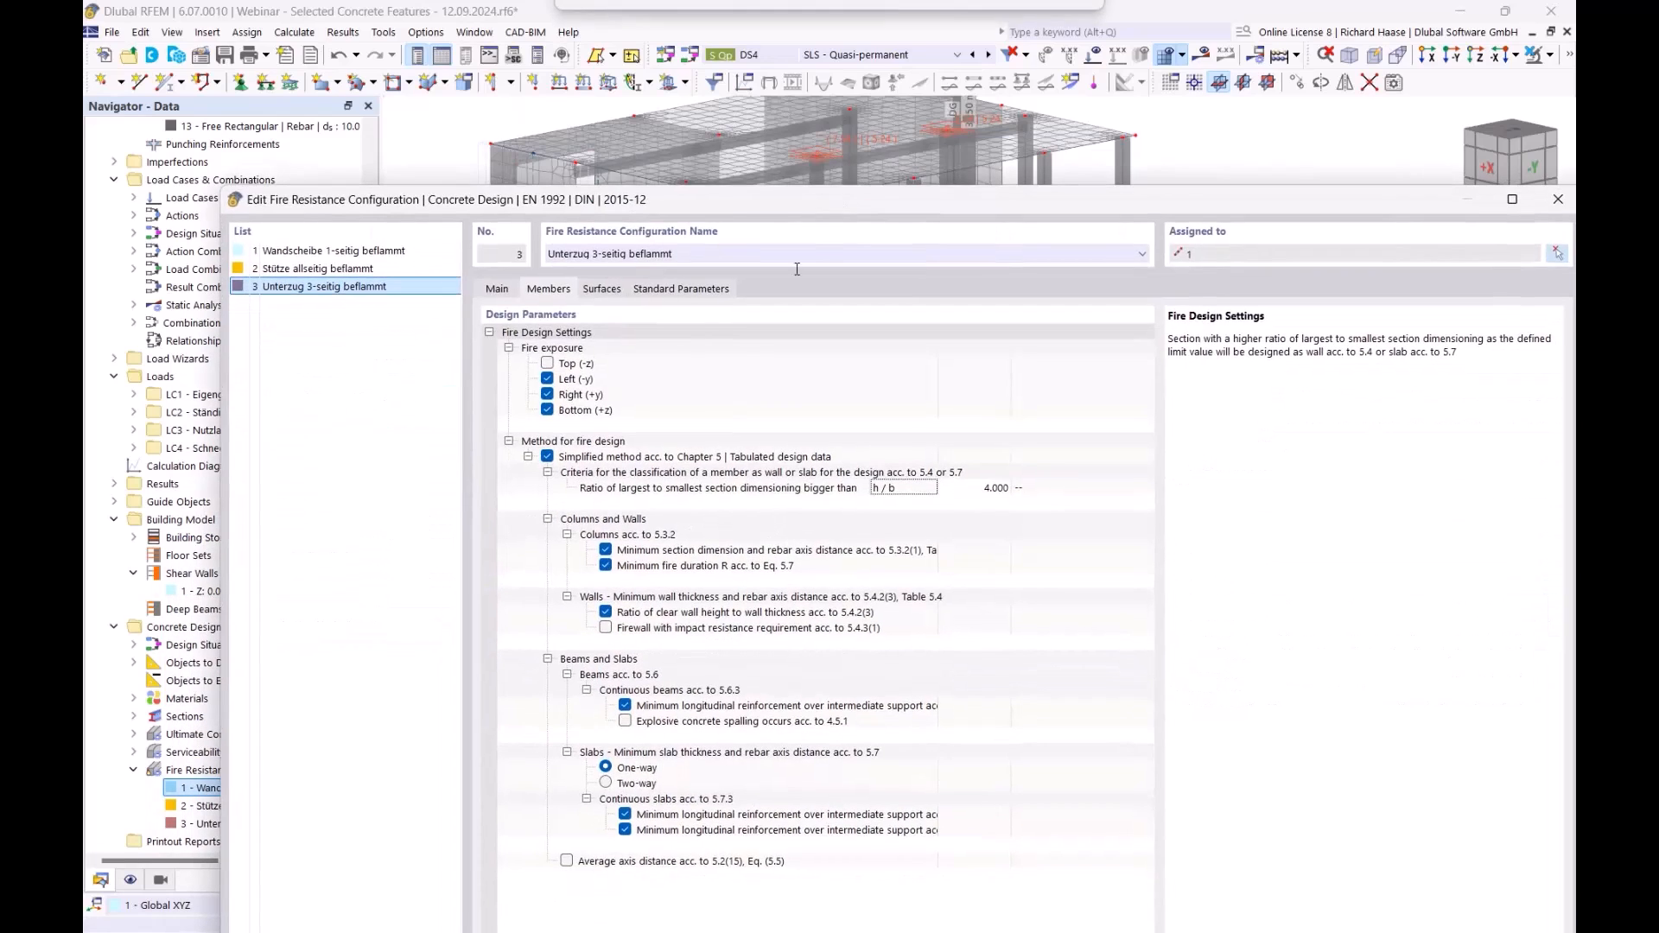
left_click(780, 554)
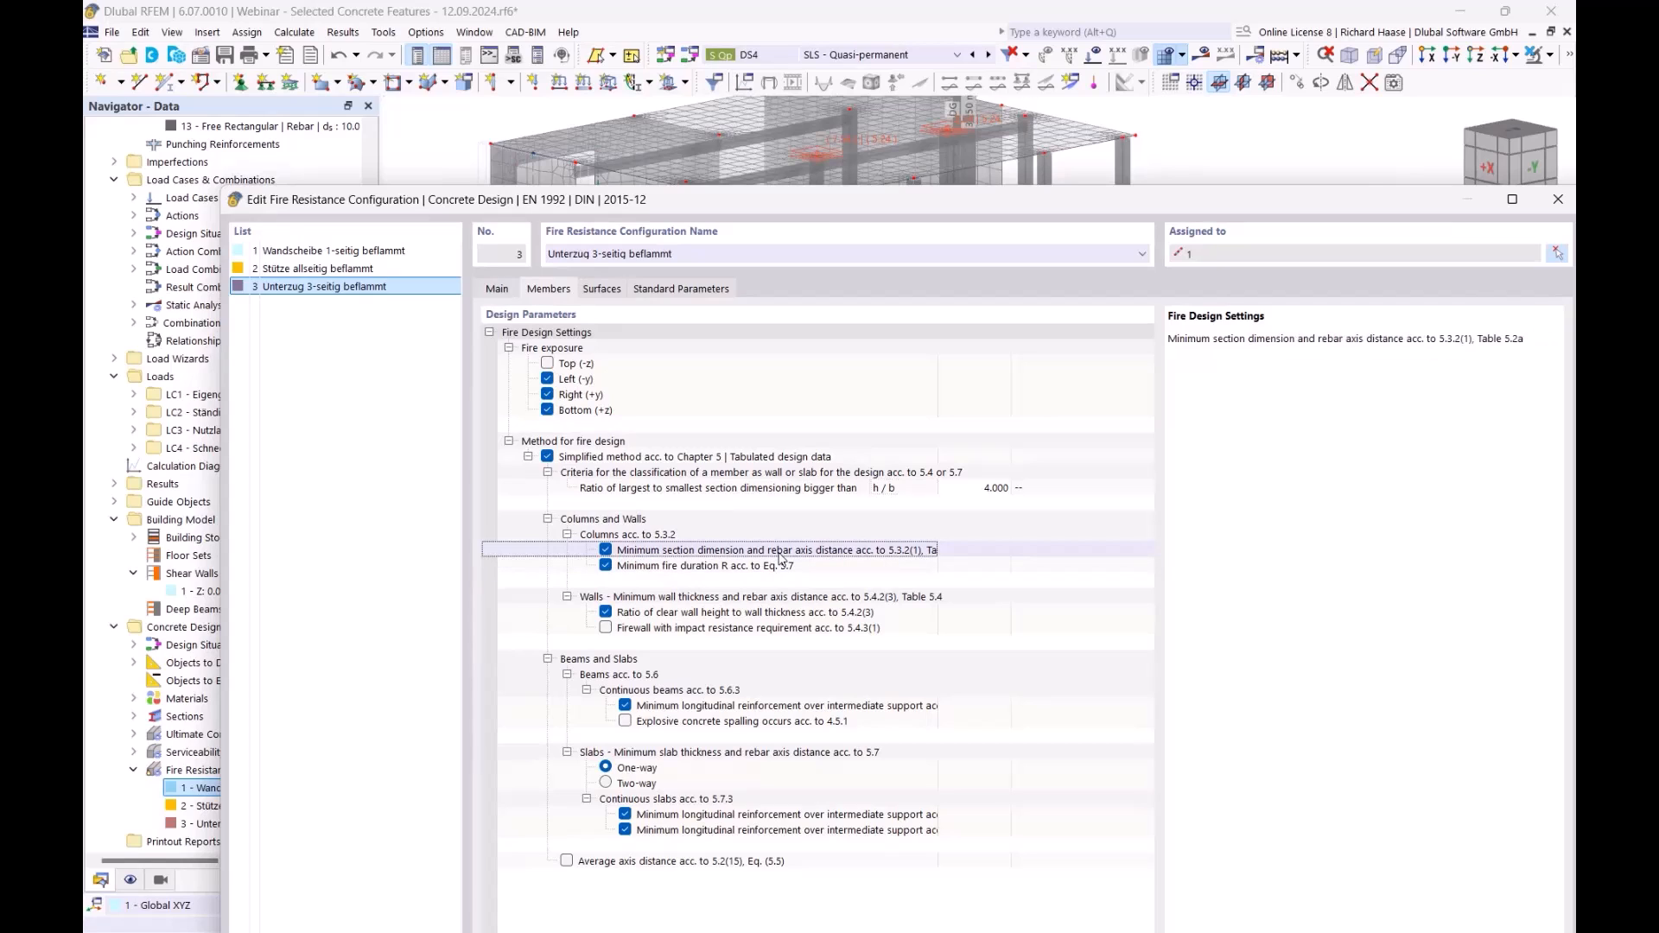
left_click_drag(938, 549, 1004, 550)
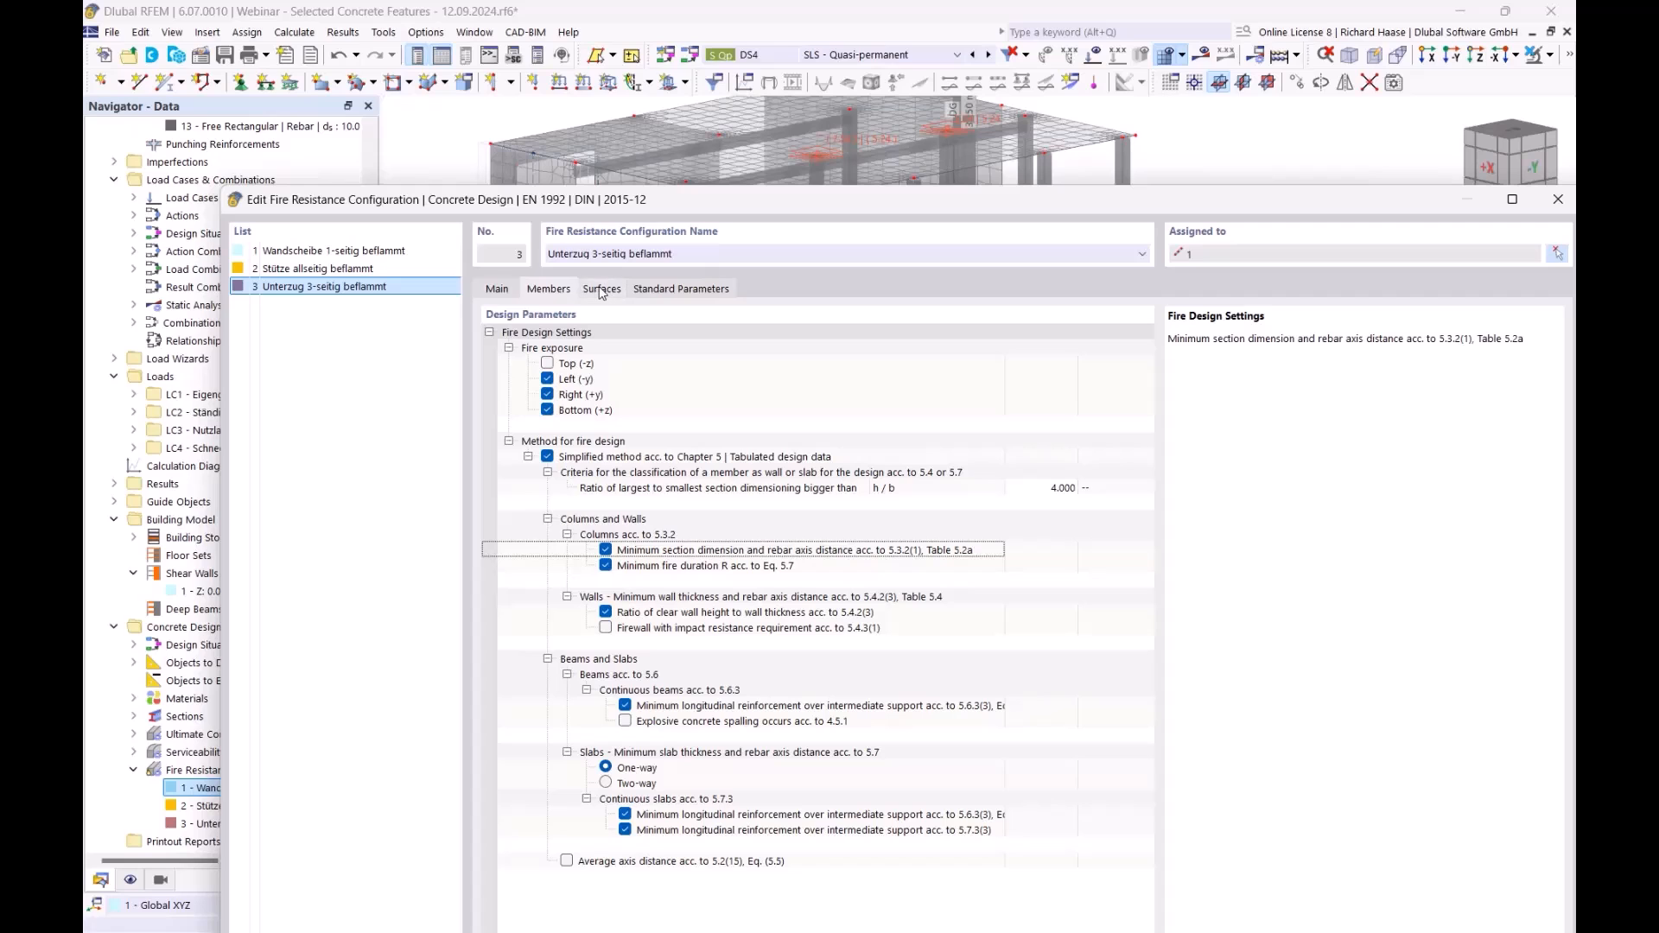
left_click_drag(716, 208, 603, 187)
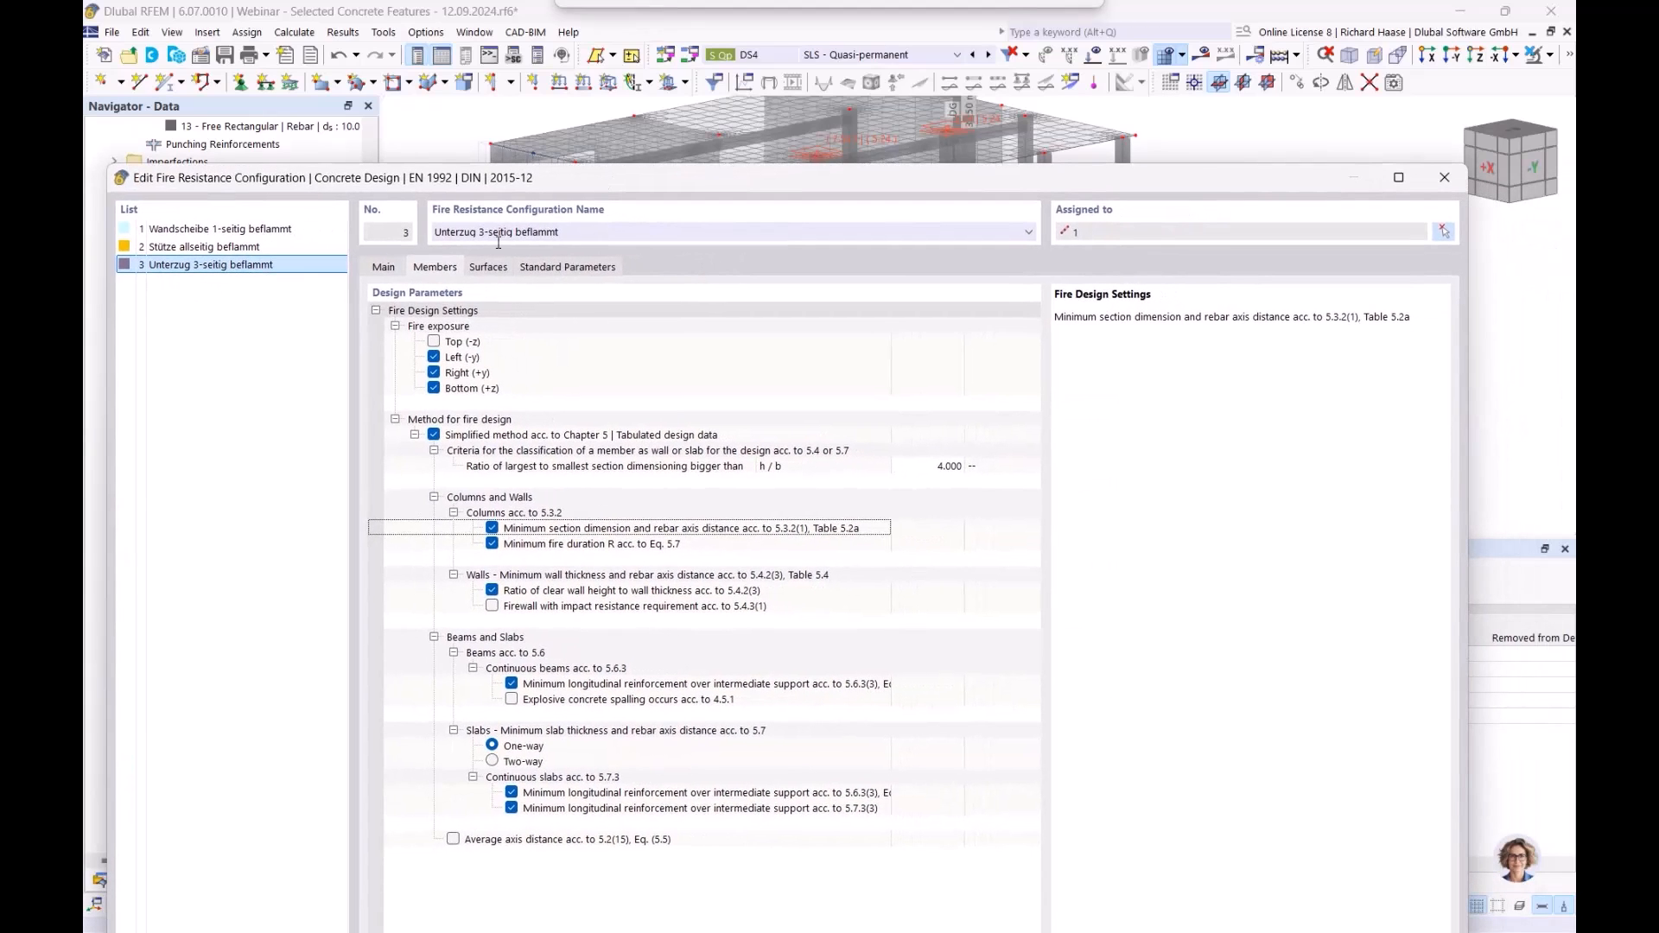
left_click(1455, 184)
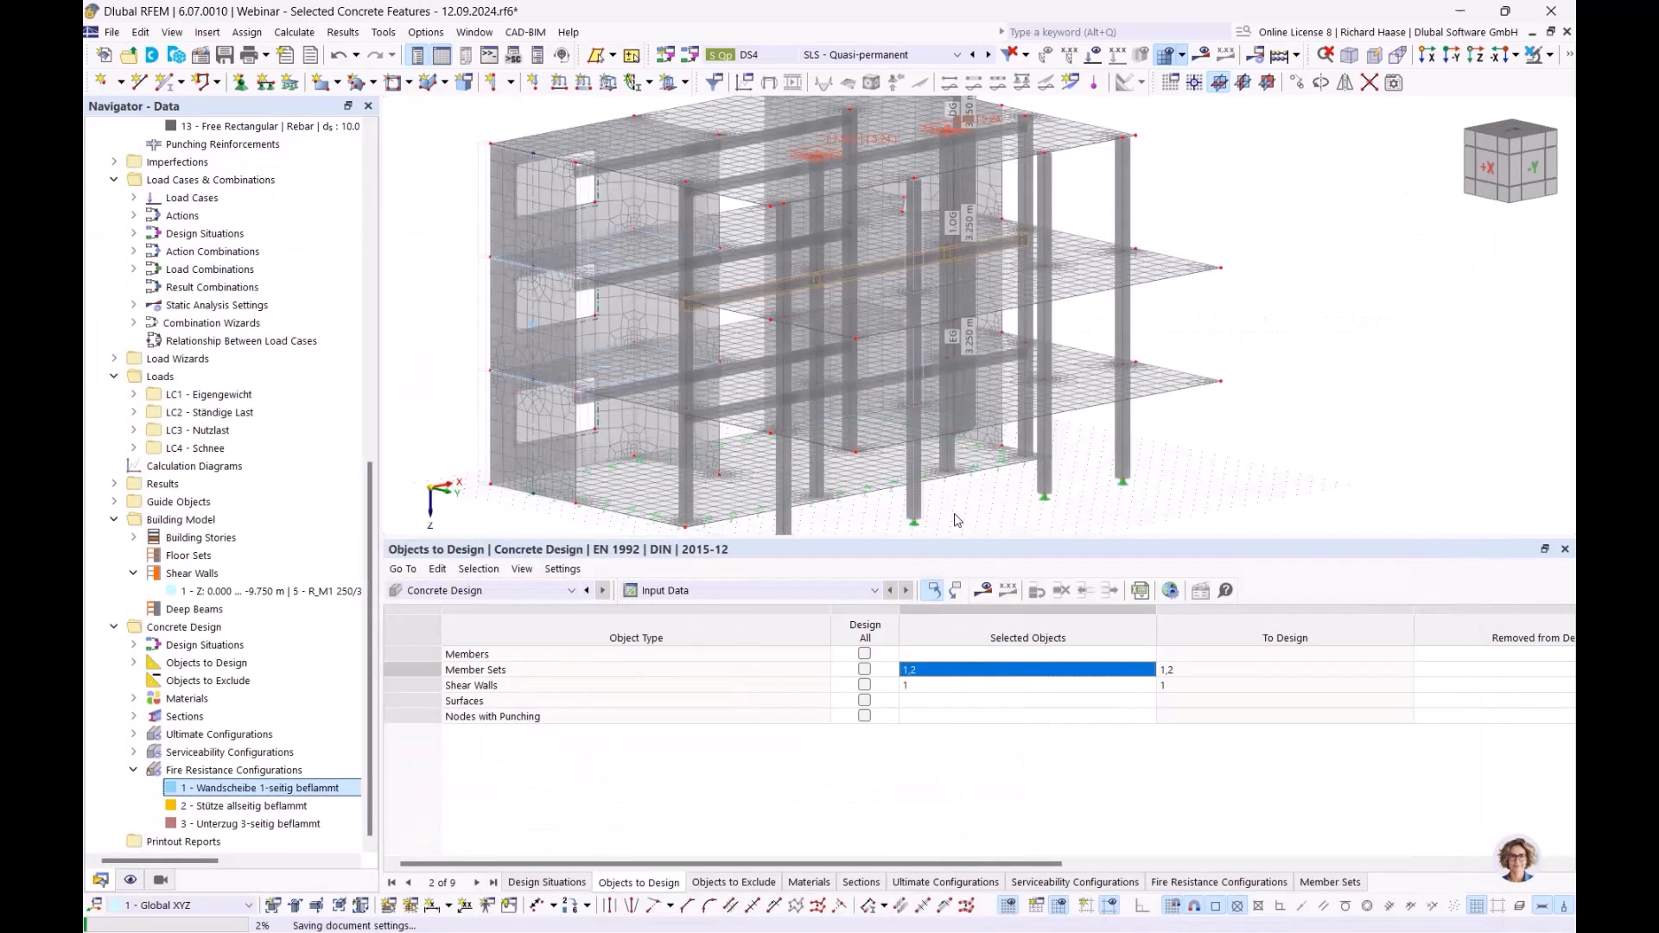
- Calculate the design and select shear wall 1's fire resistance check (0.500) in Design Ratios on Shear Walls
left_click(984, 592)
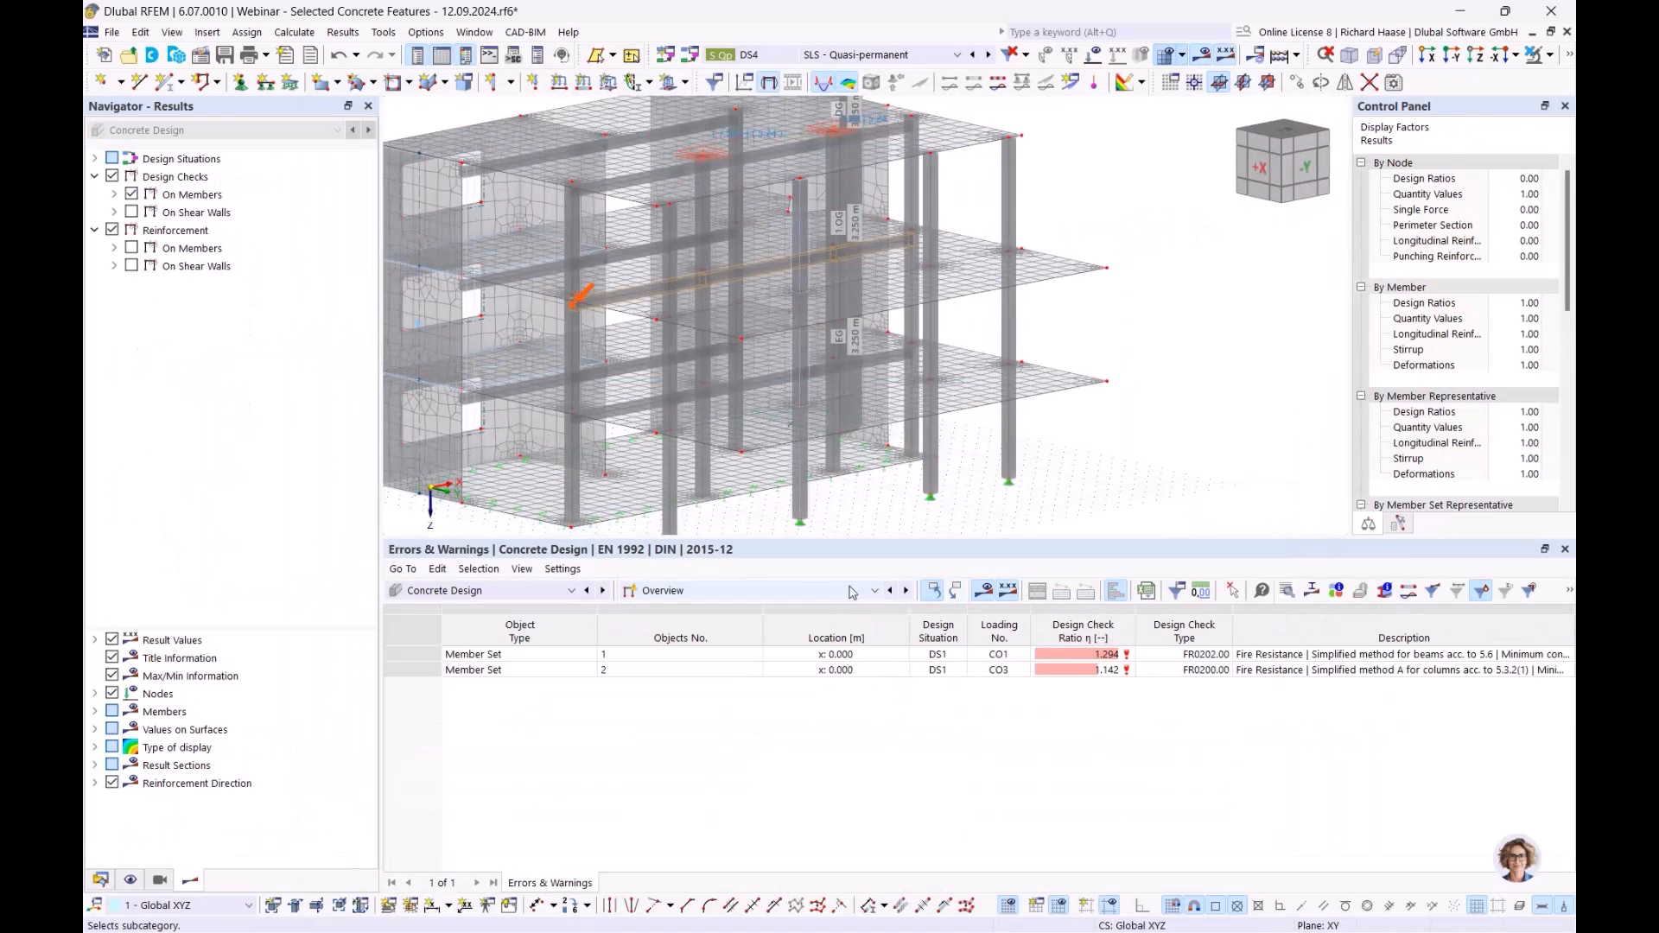
left_click(663, 591)
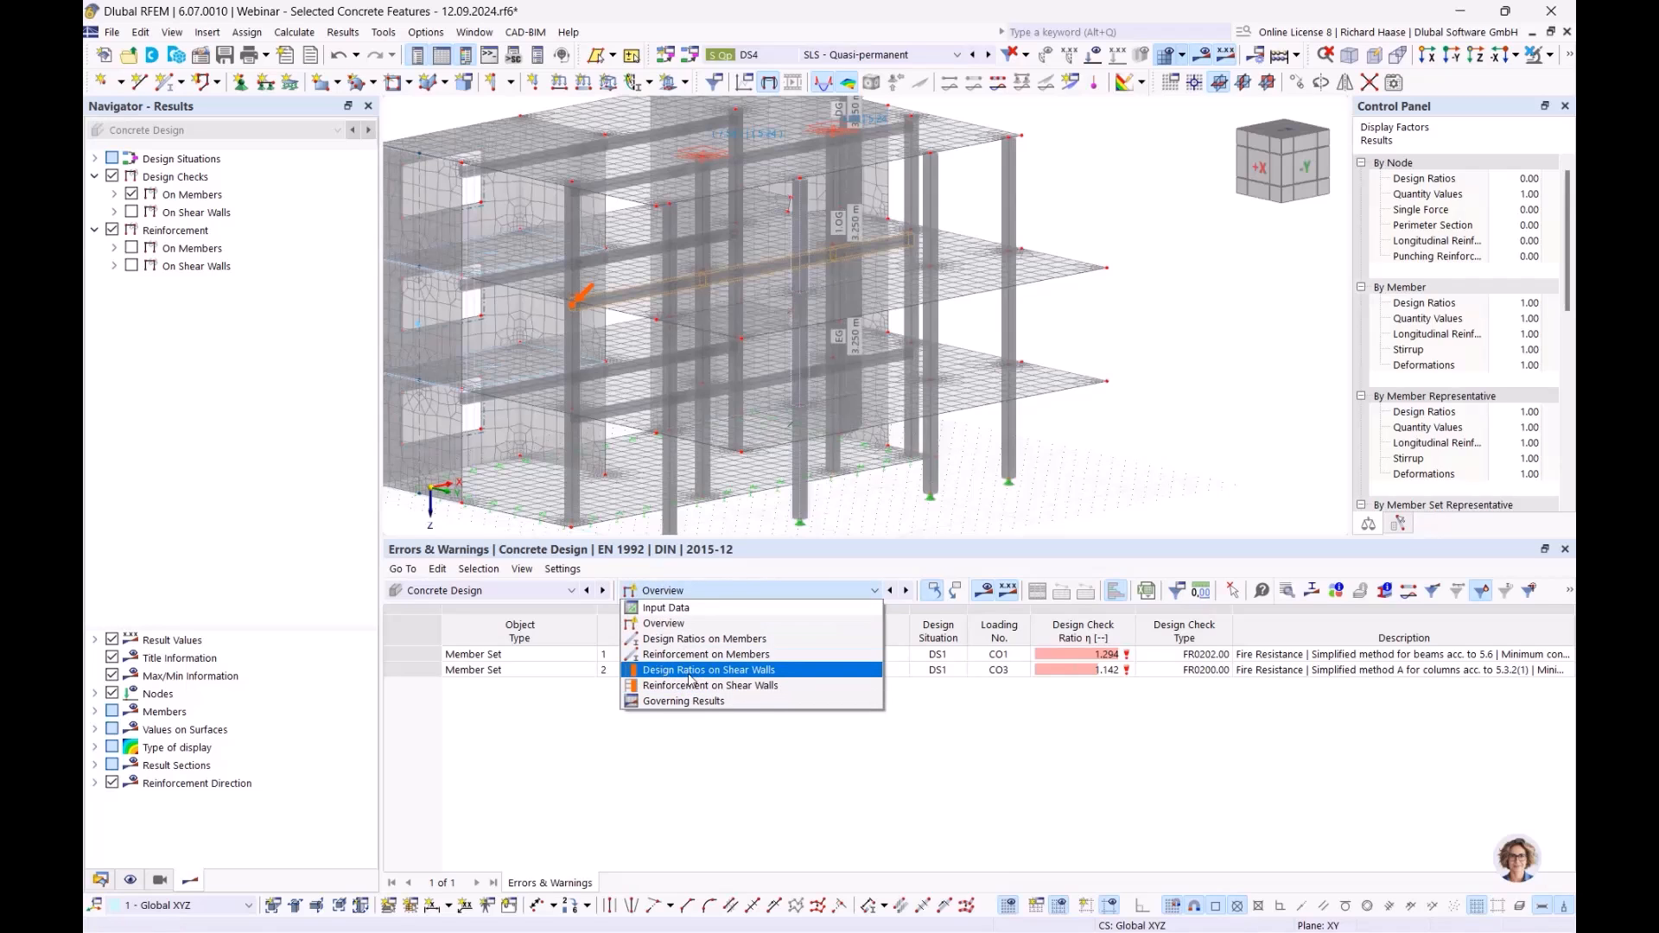
left_click(737, 676)
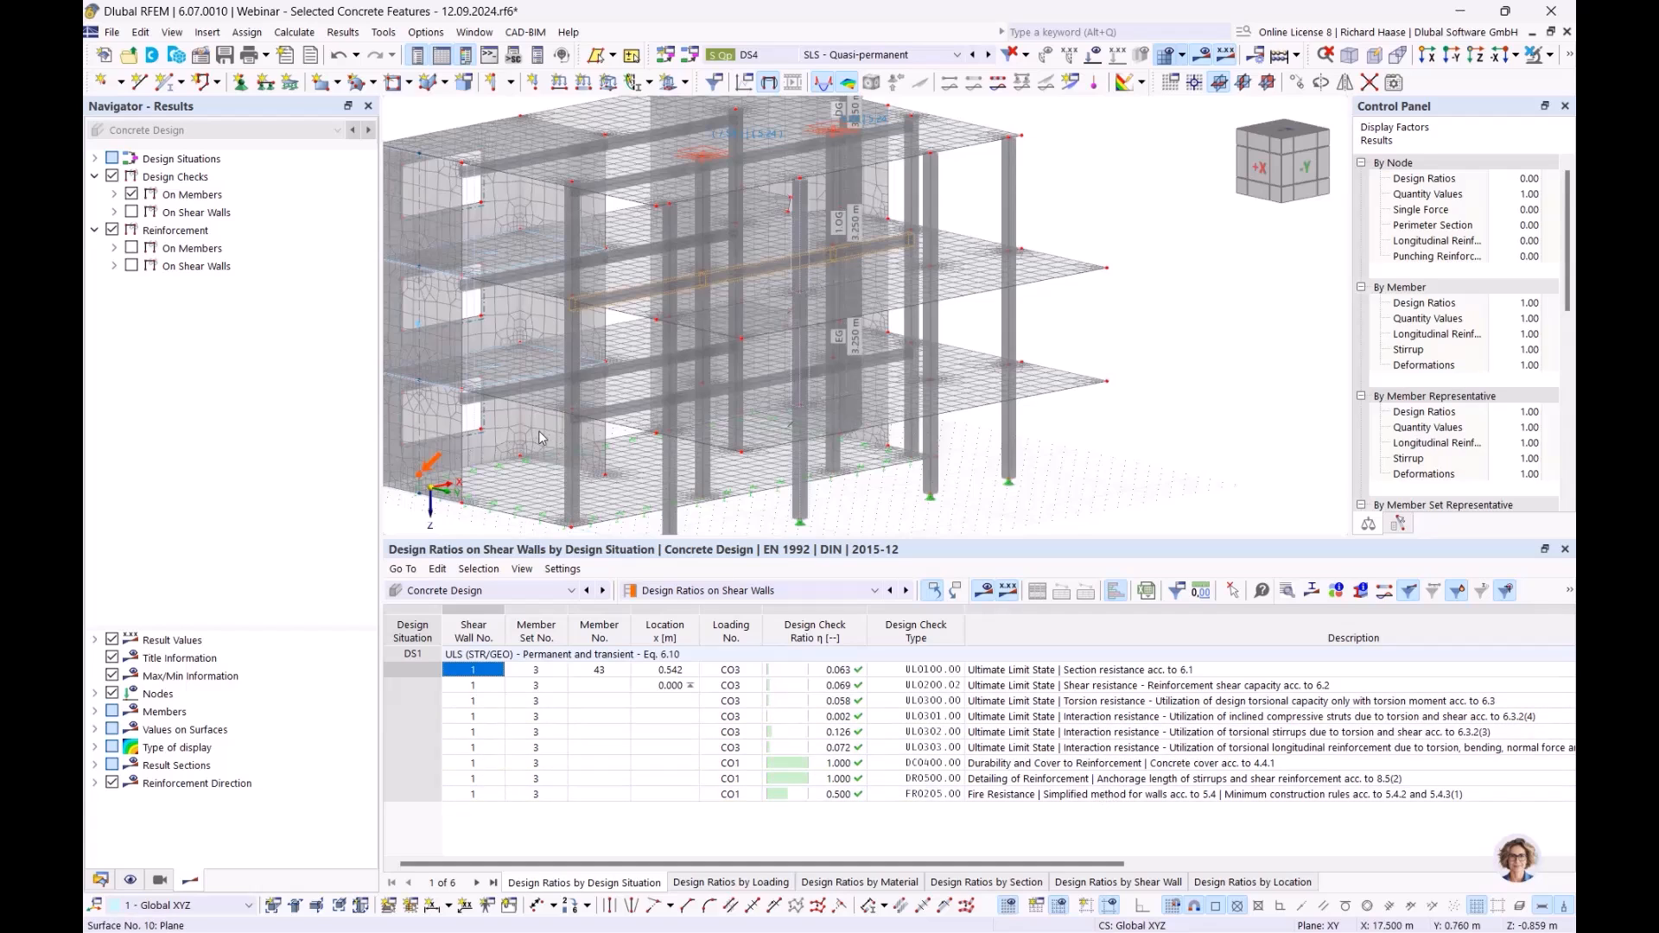
middle_click_drag(538, 438, 675, 411)
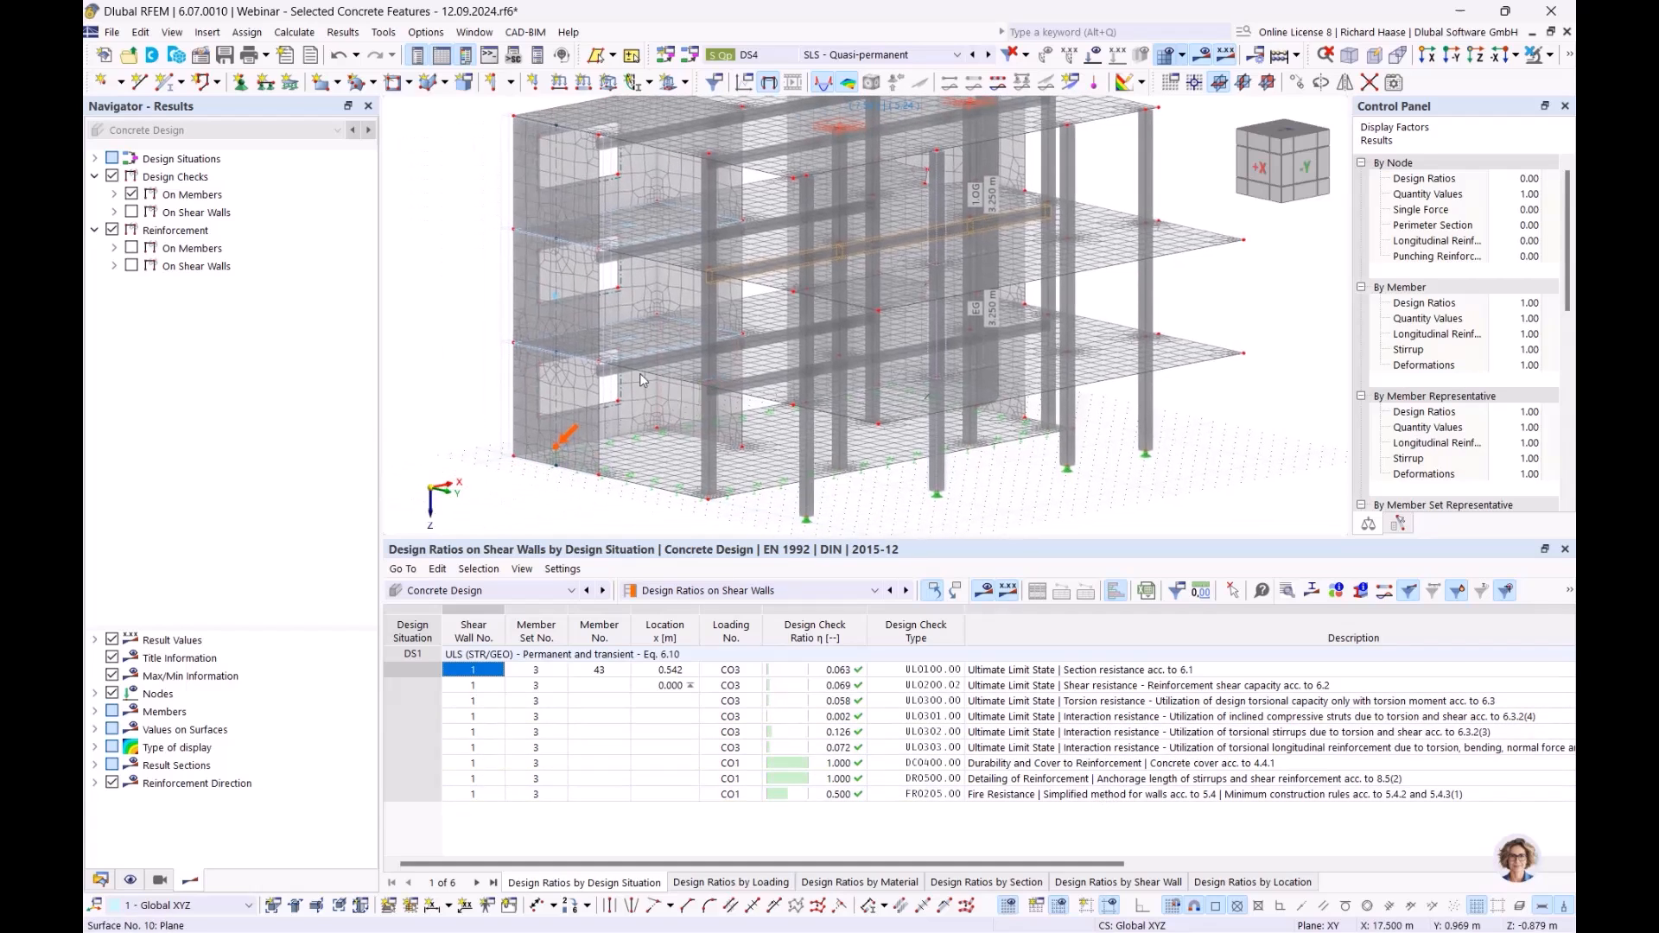
left_click(1070, 796)
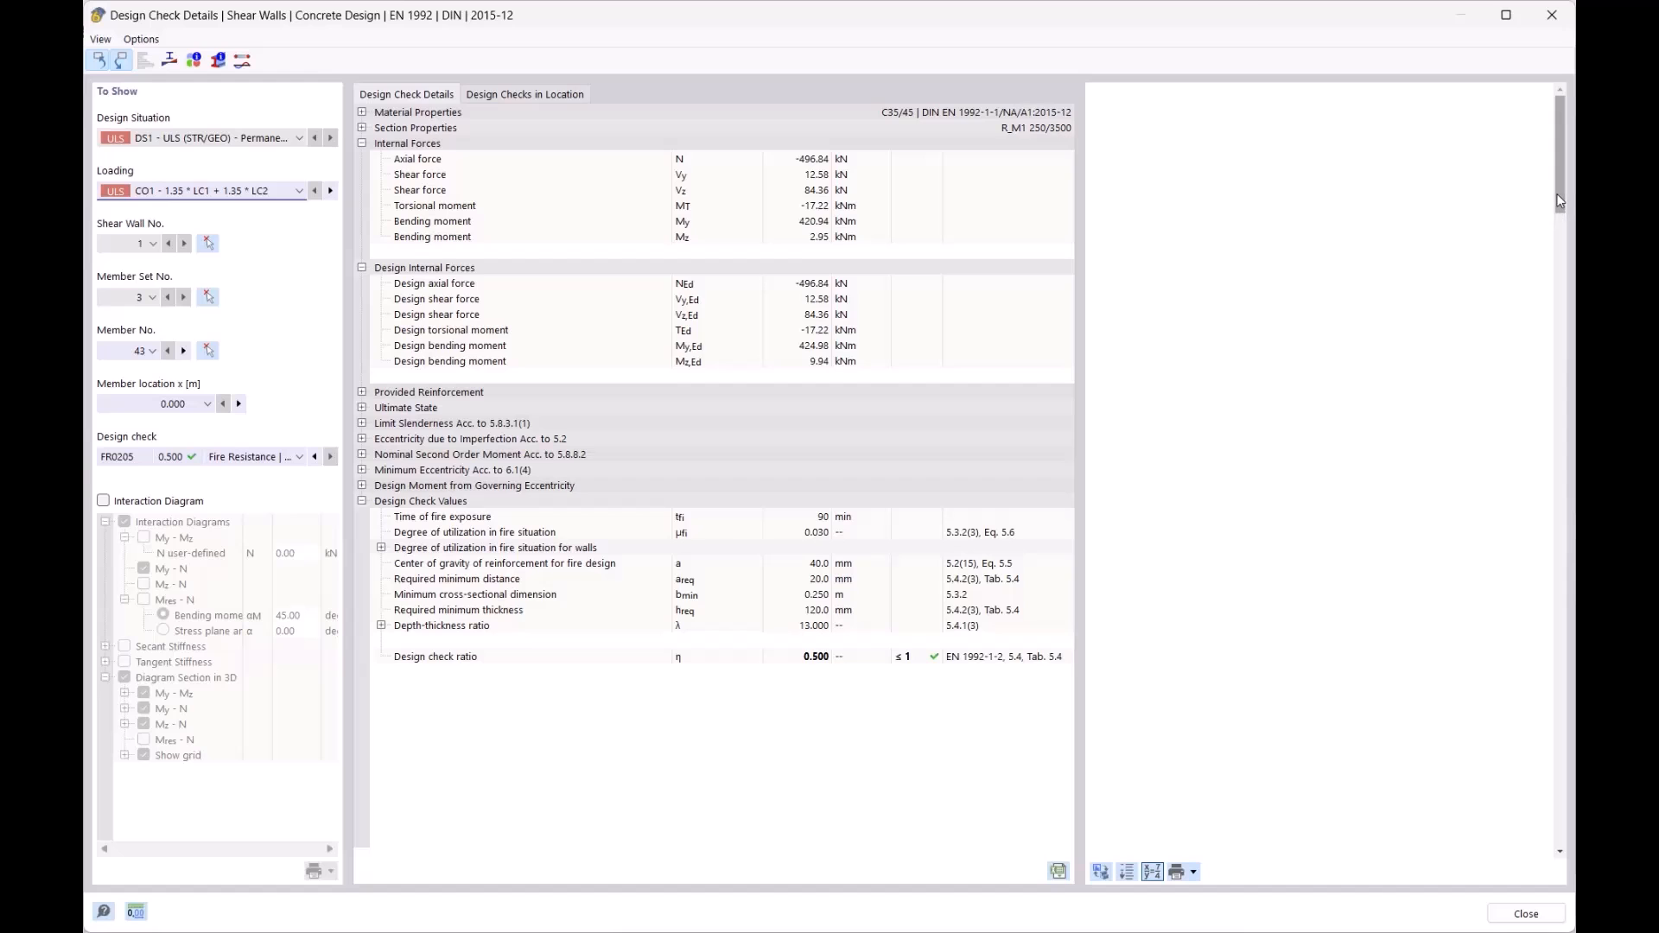
- Scroll through the fire check report, close it, and pan toward the columns
left_click_drag(1552, 277, 1573, 657)
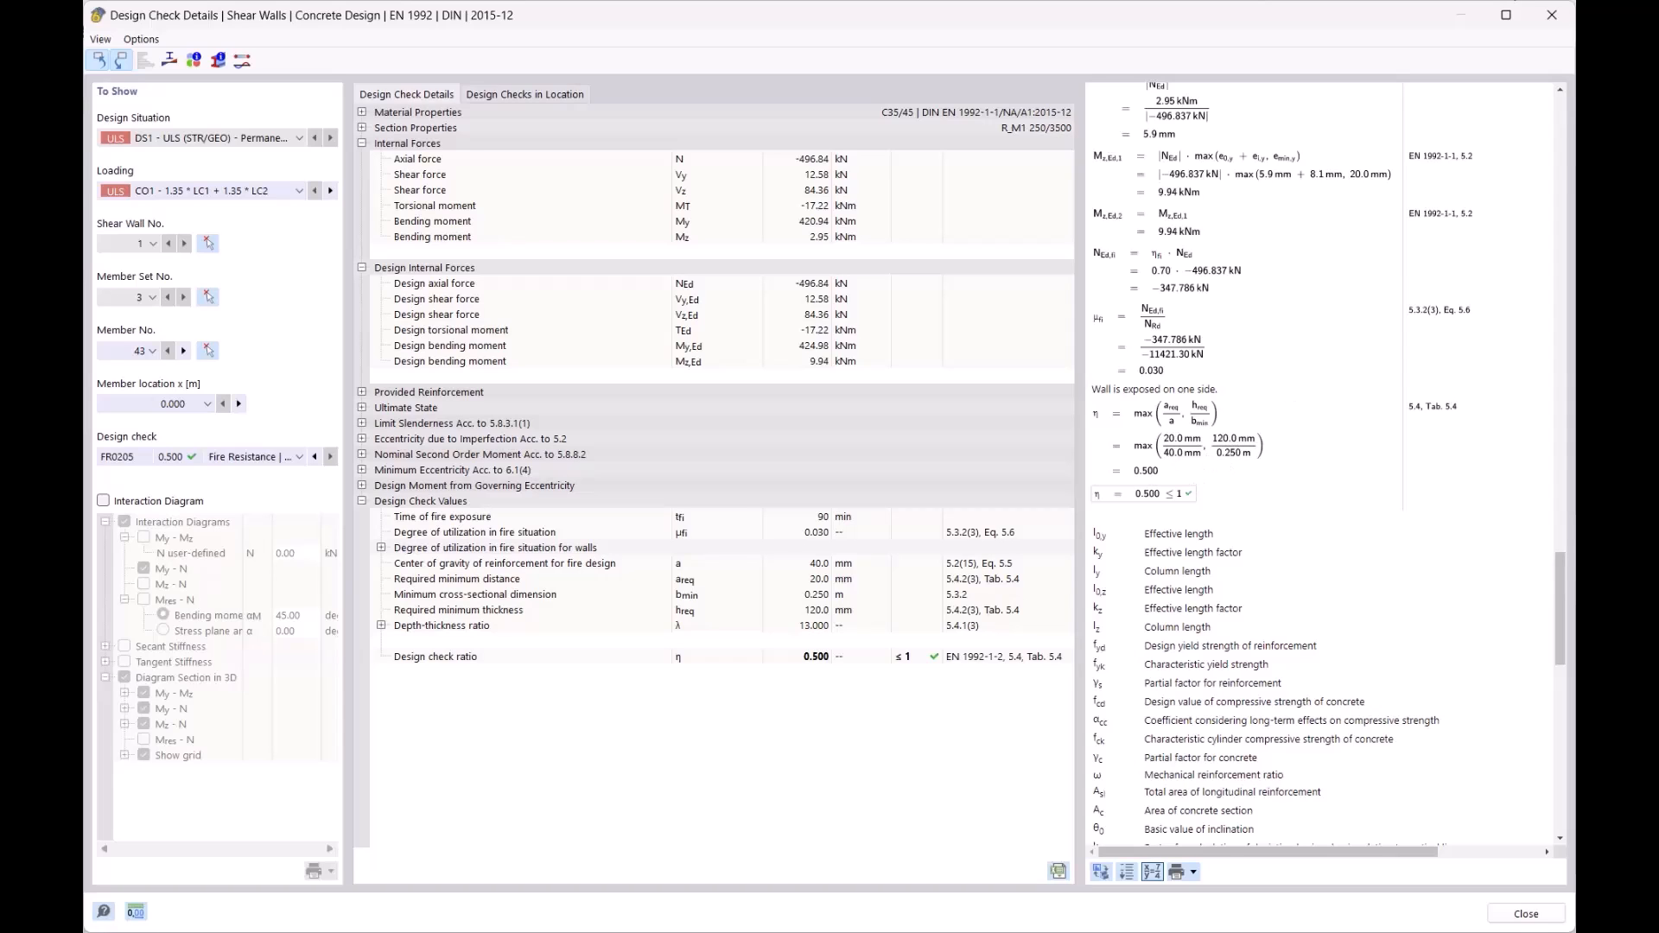
left_click(1551, 18)
middle_click_drag(1062, 490, 994, 499)
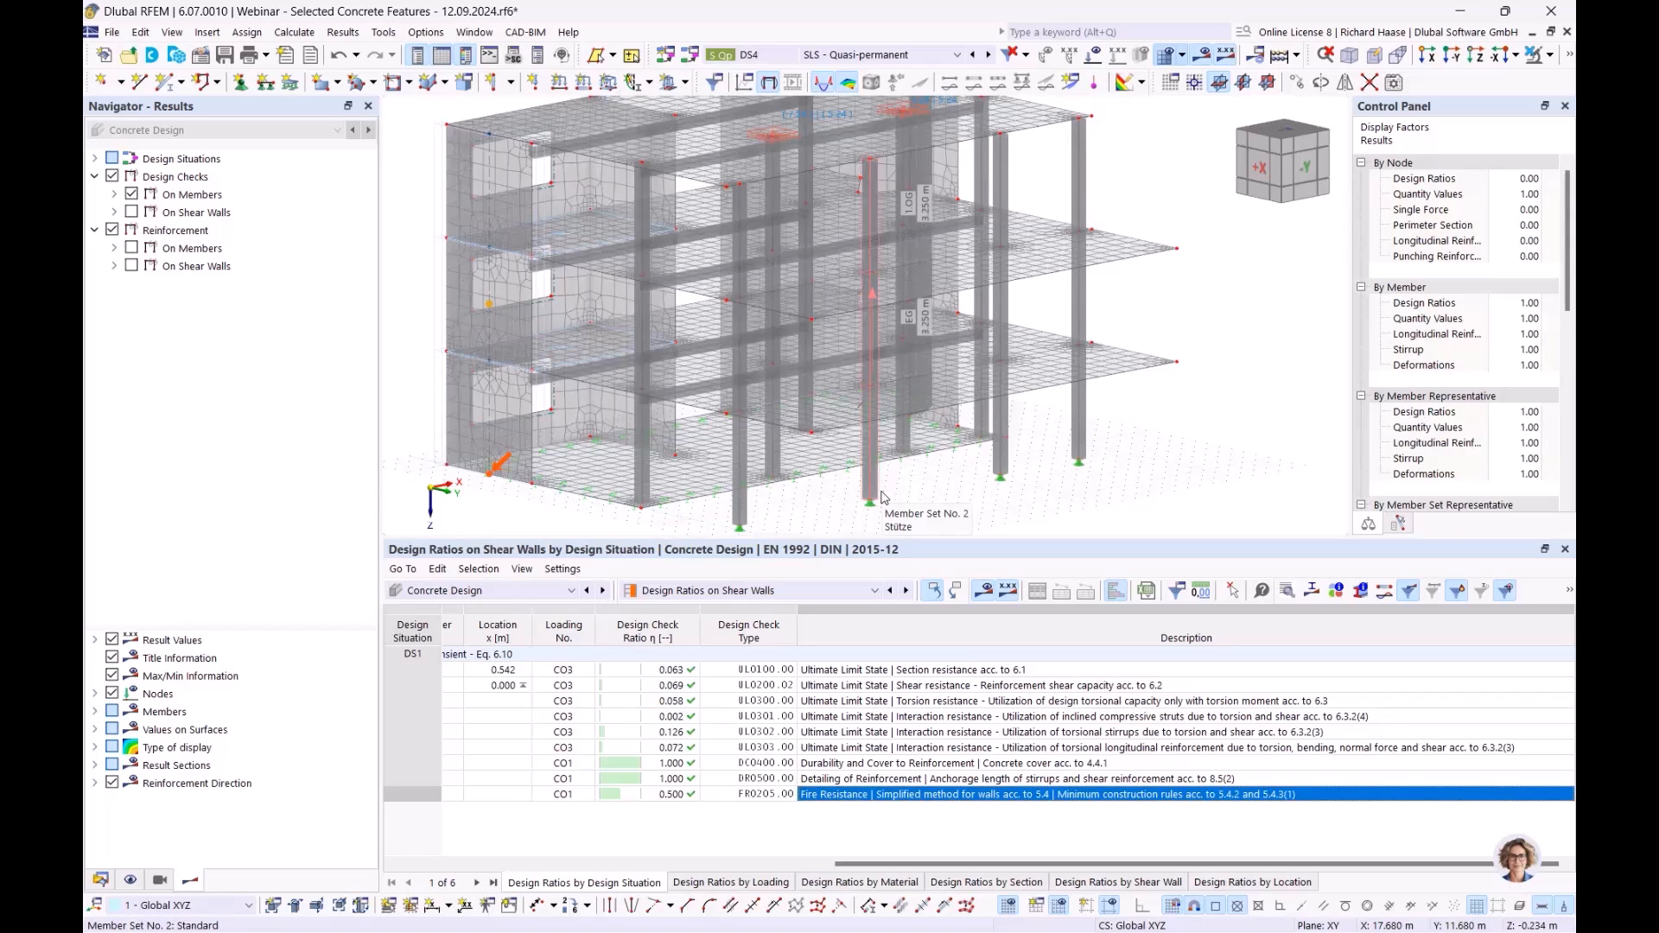
- Check member set 2 Stütze's fire-design effective length factors 0.50, 0.50, 0.70, then close
double_click(881, 497)
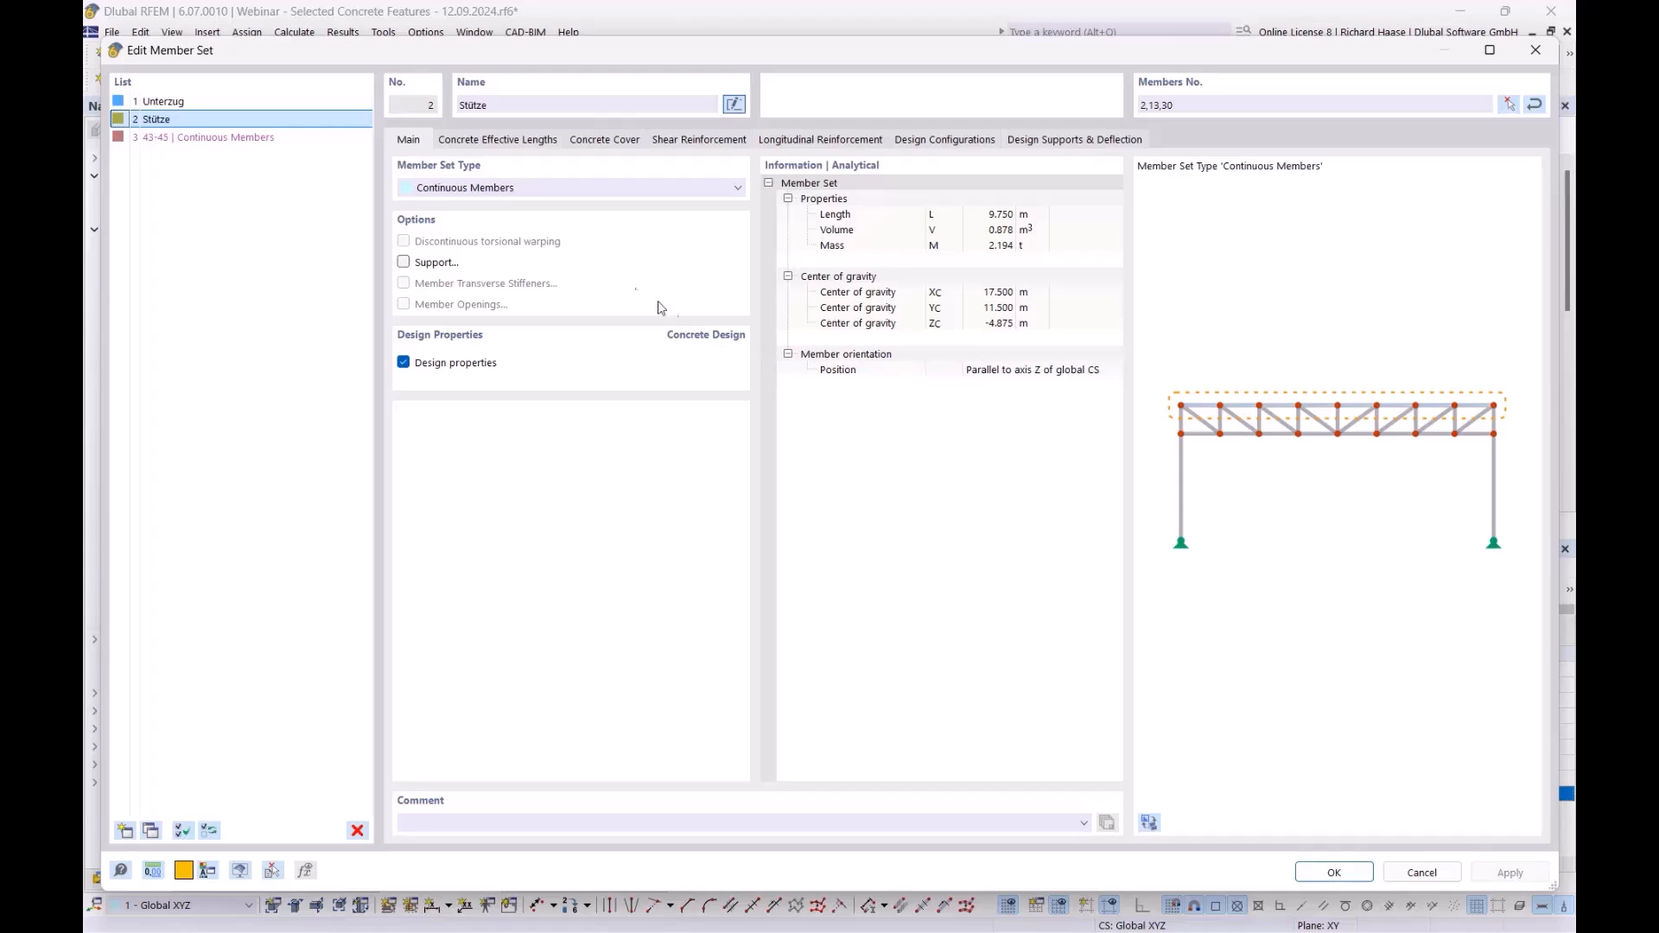
left_click(497, 140)
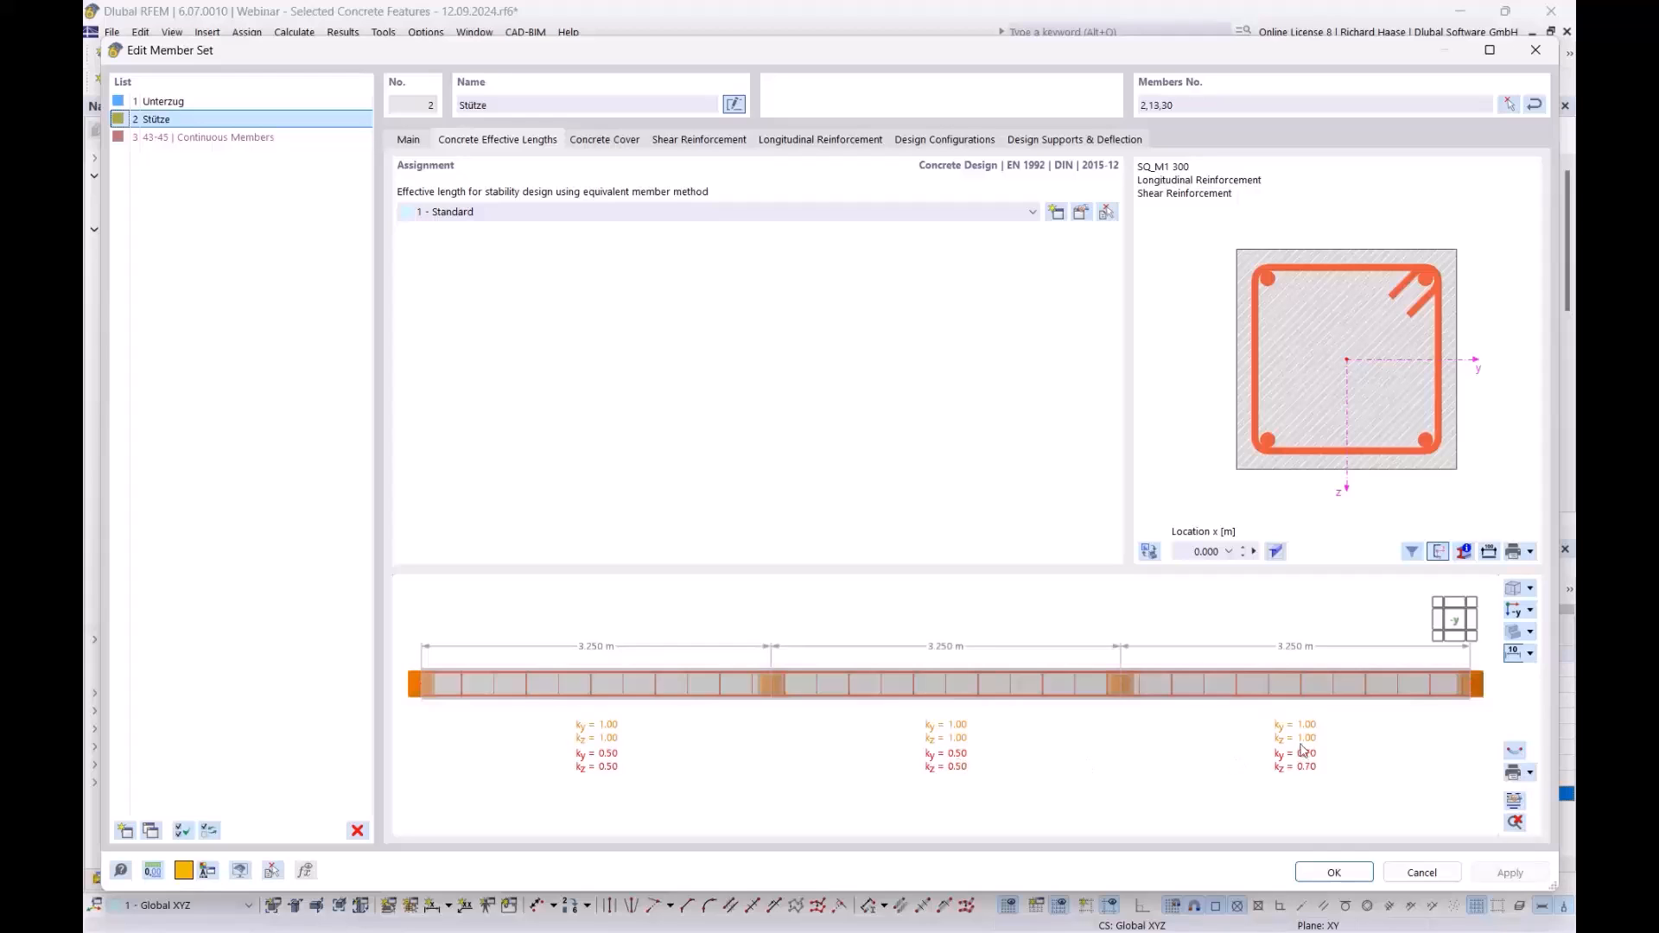
left_click(1081, 213)
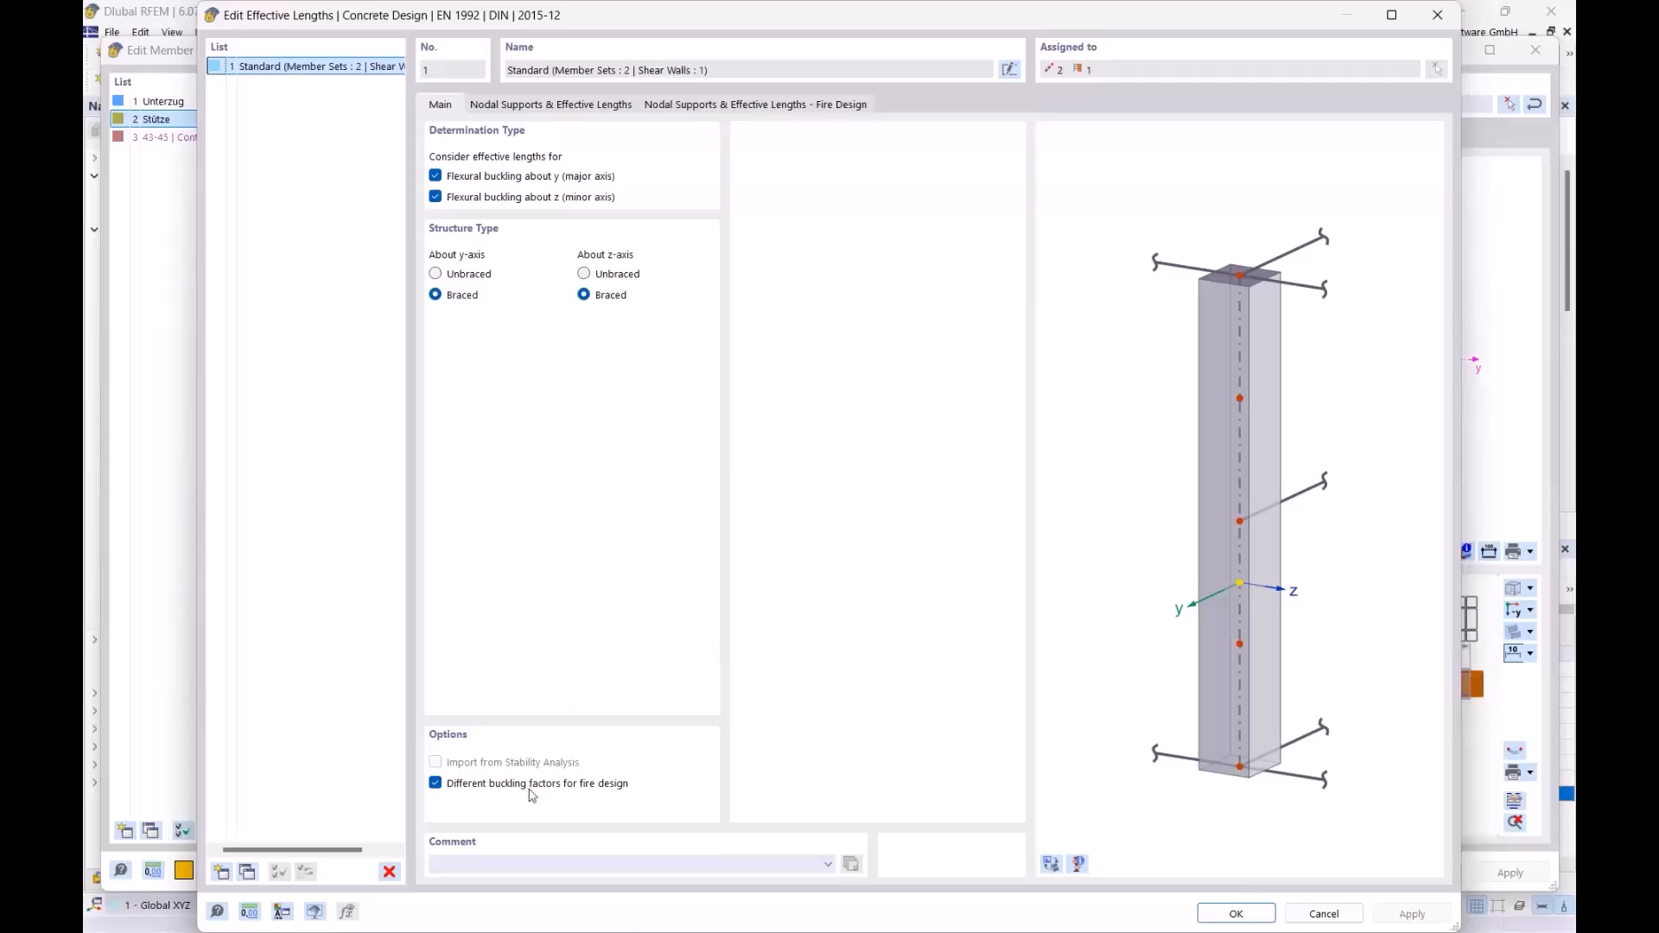
left_click(569, 105)
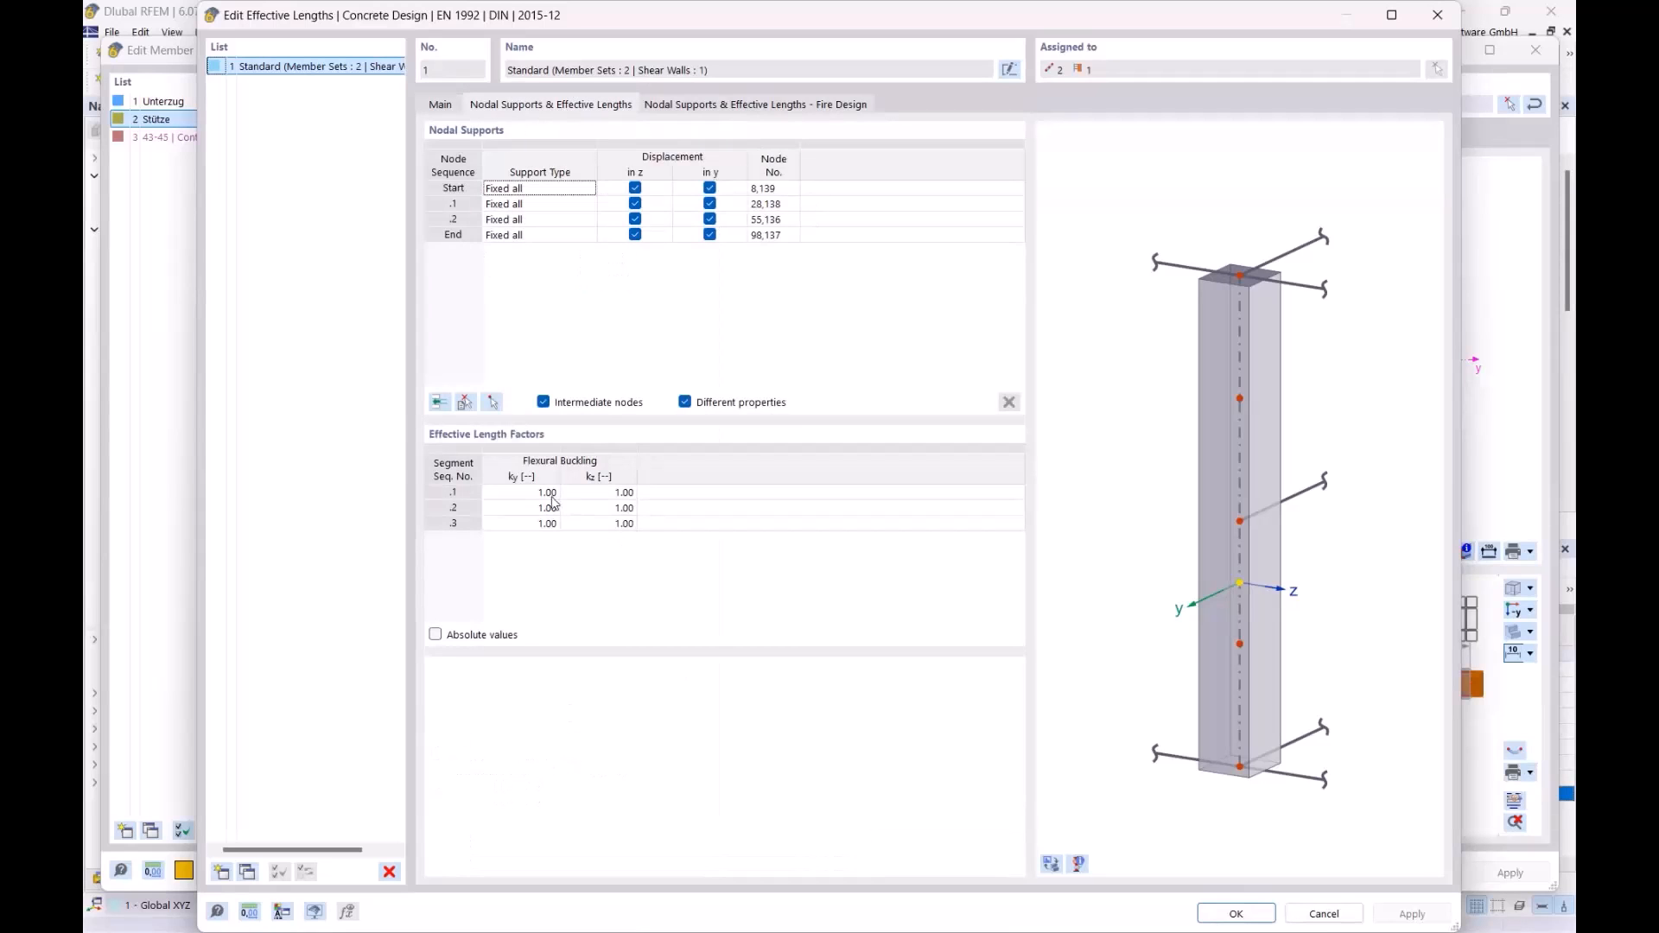
left_click(742, 105)
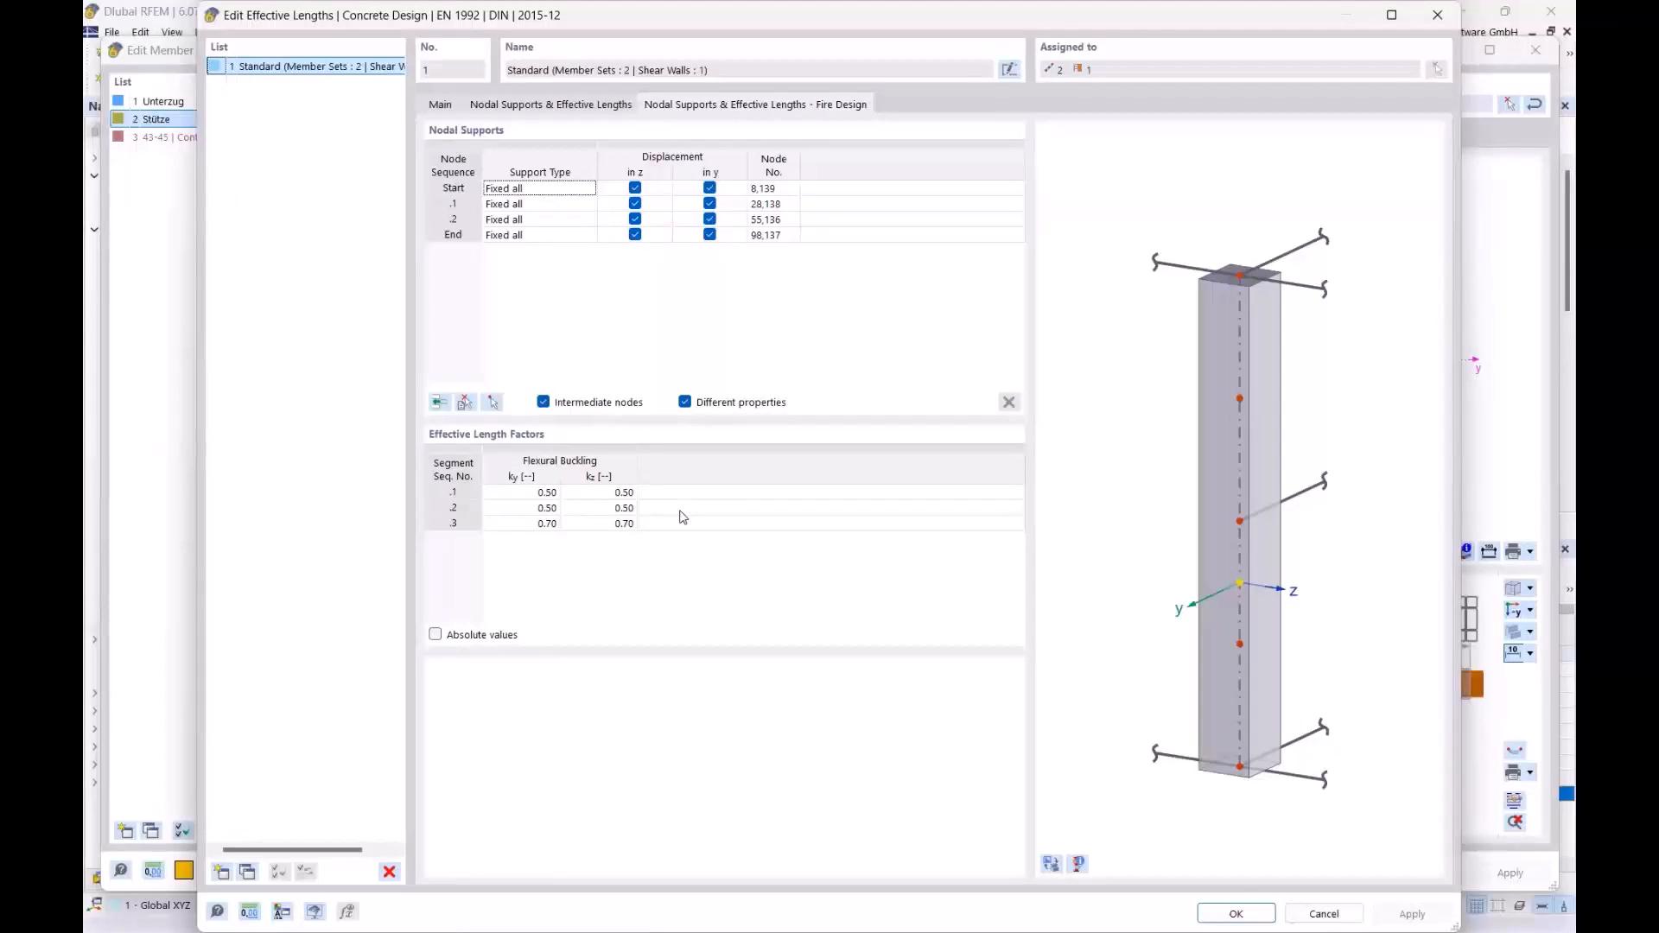
left_click(1440, 19)
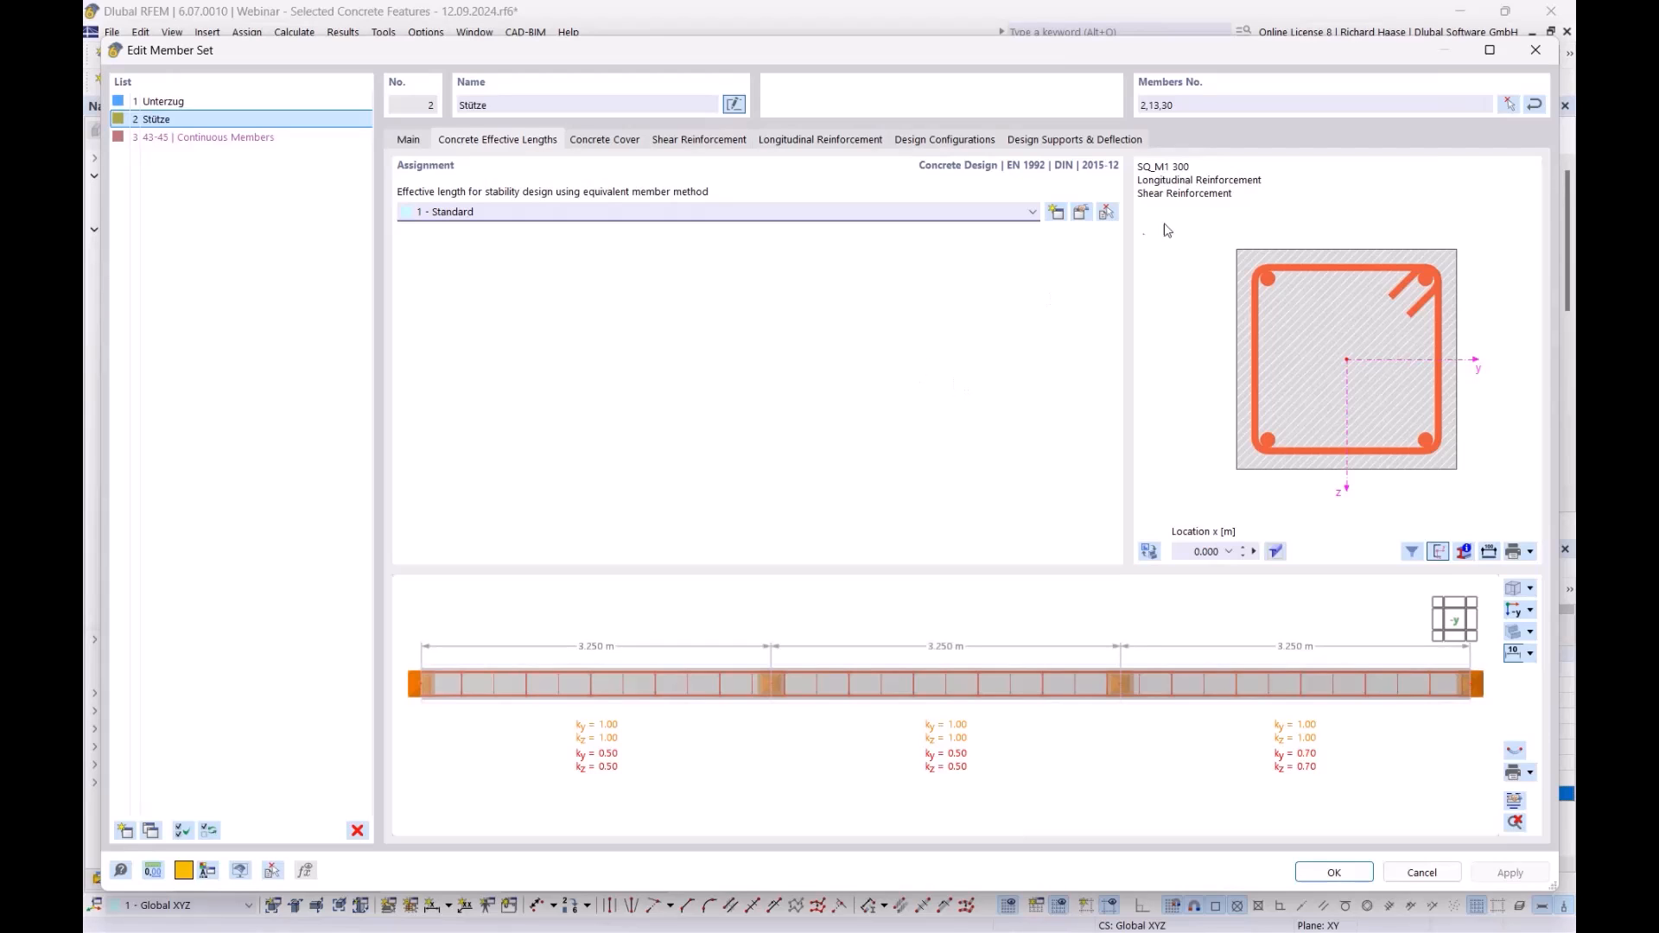
left_click(1539, 57)
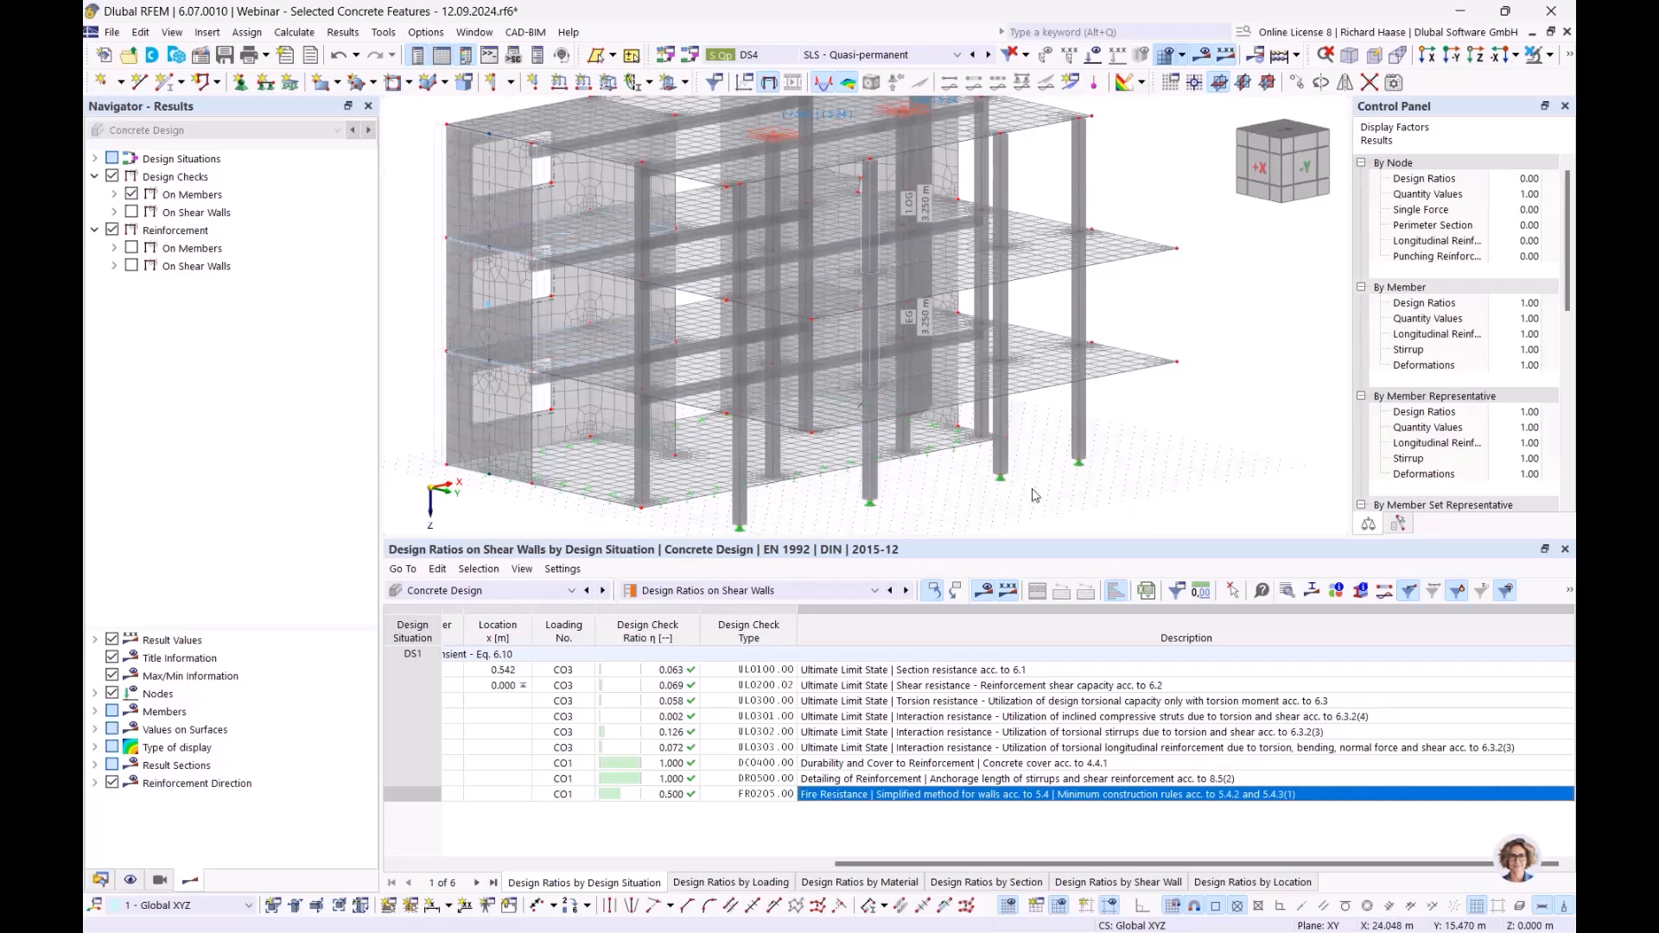
- Show Design Ratios on Members and inspect the column fire checks FR0200 and FR0201
left_click(711, 593)
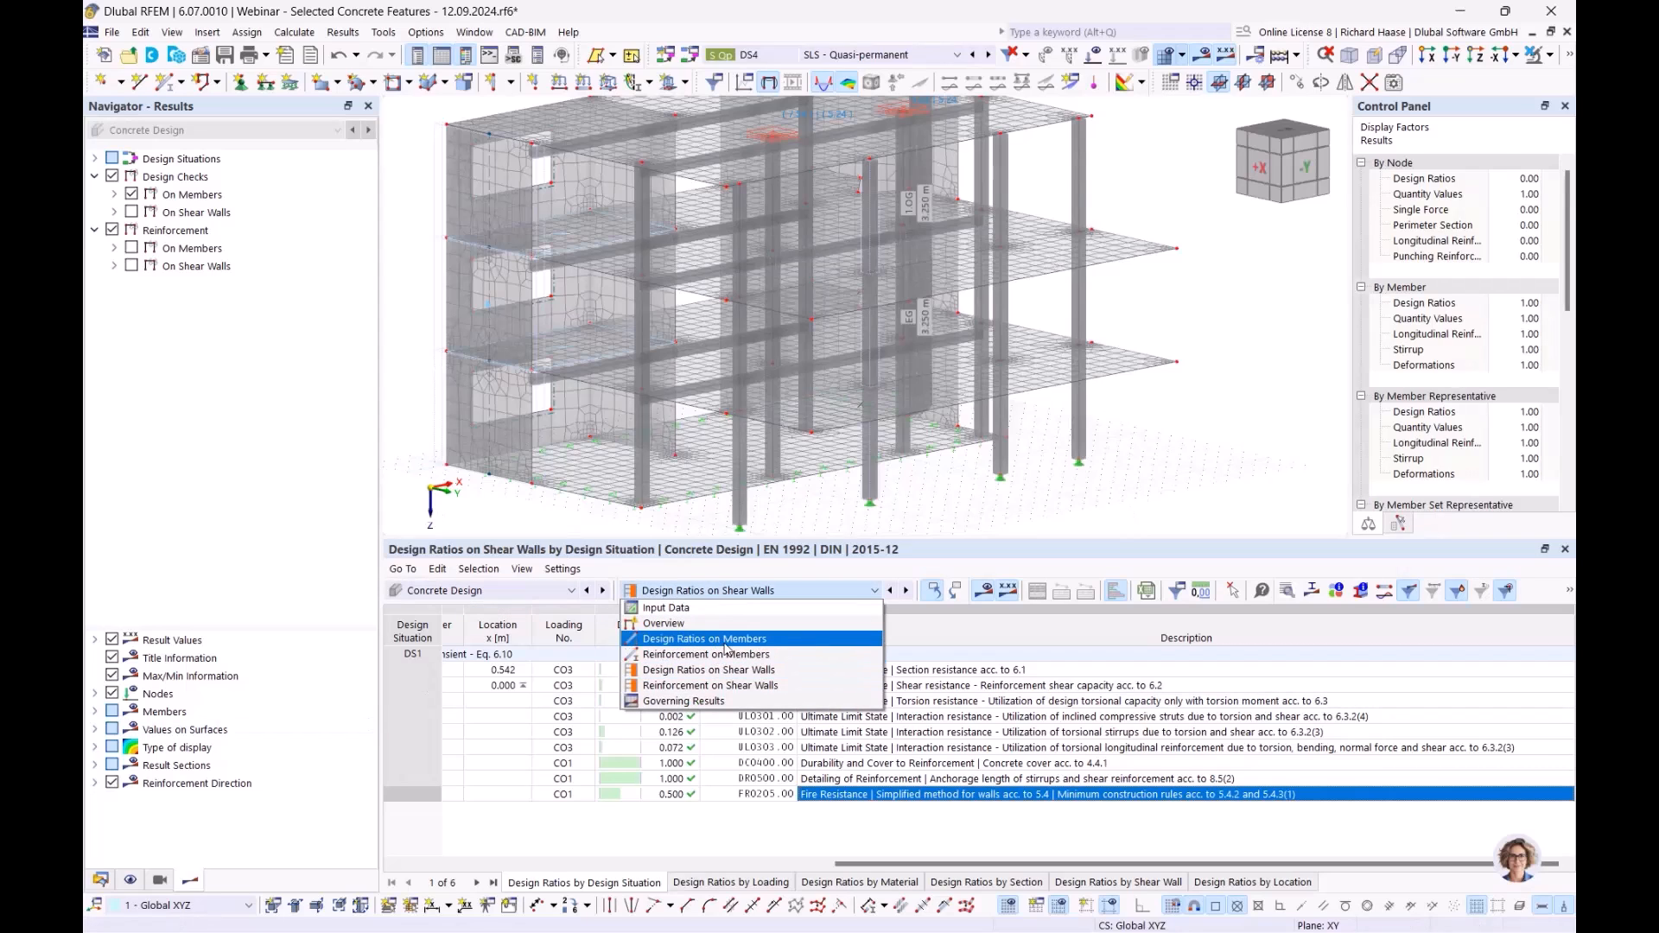
left_click(717, 639)
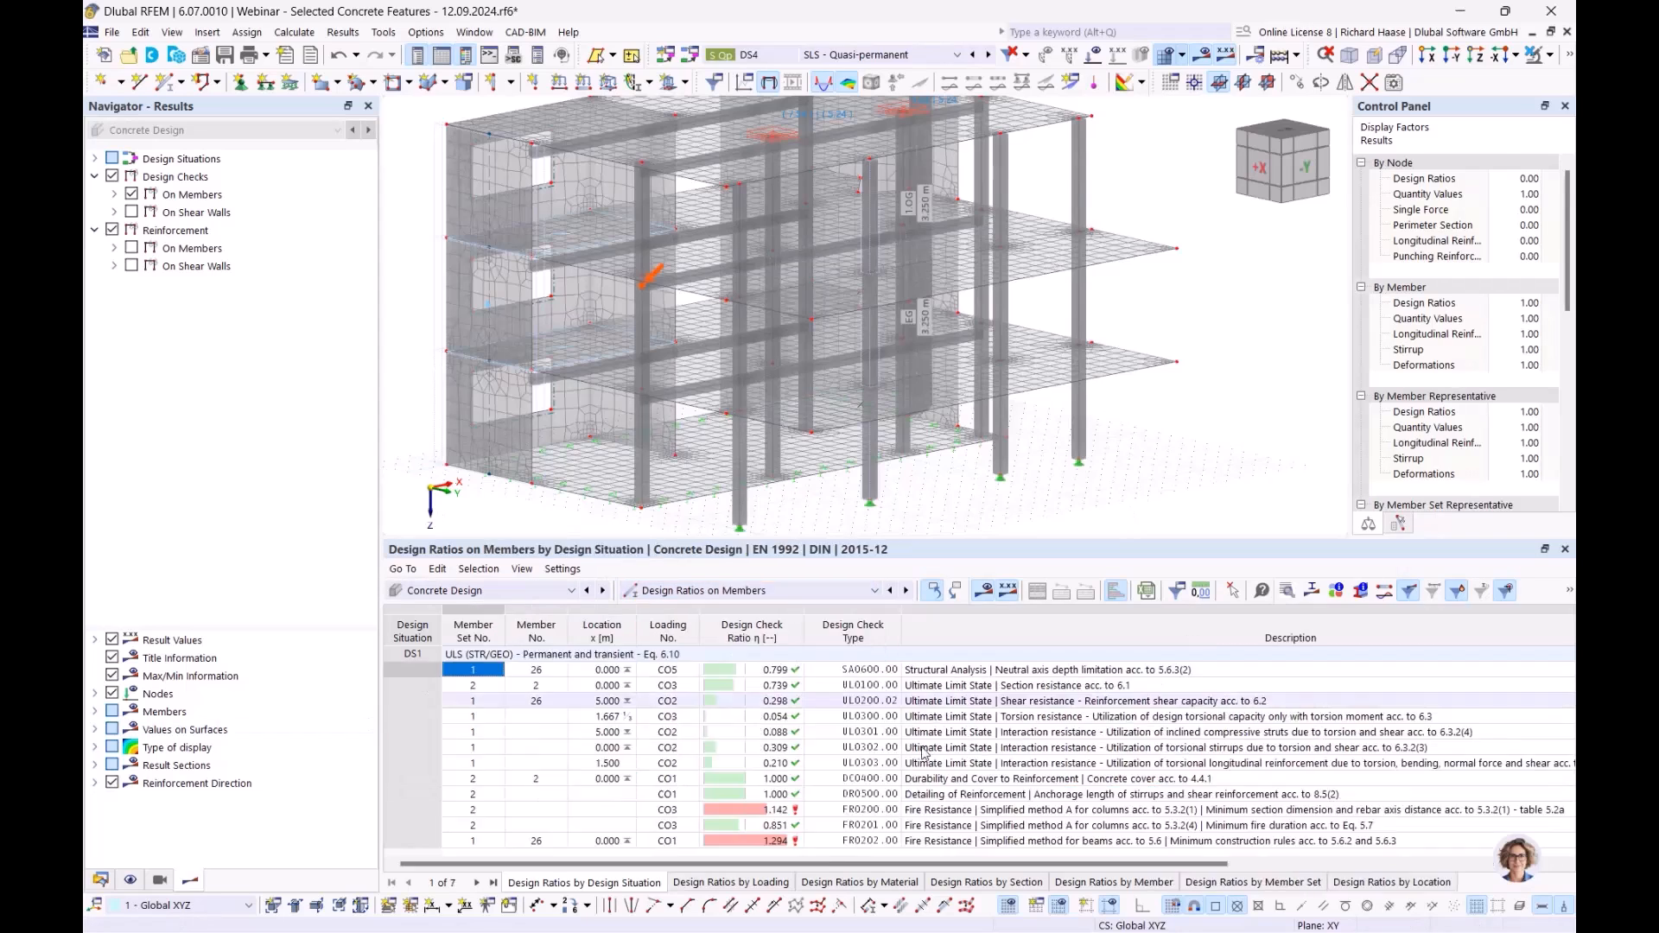
left_click(1033, 811)
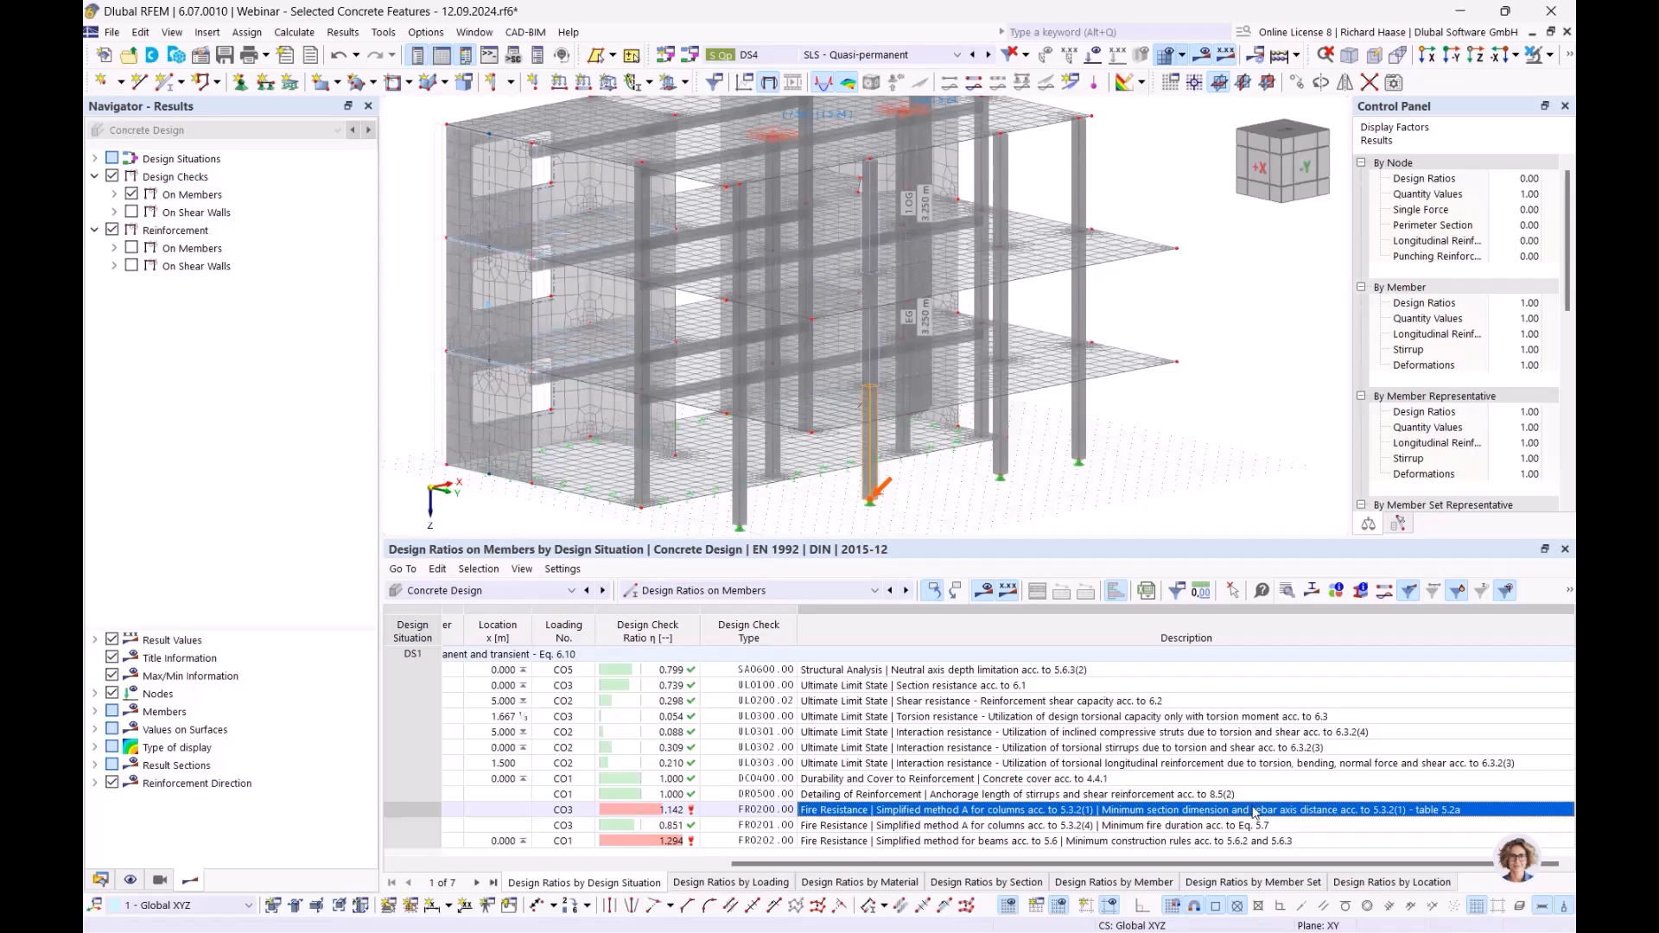
left_click(1123, 825)
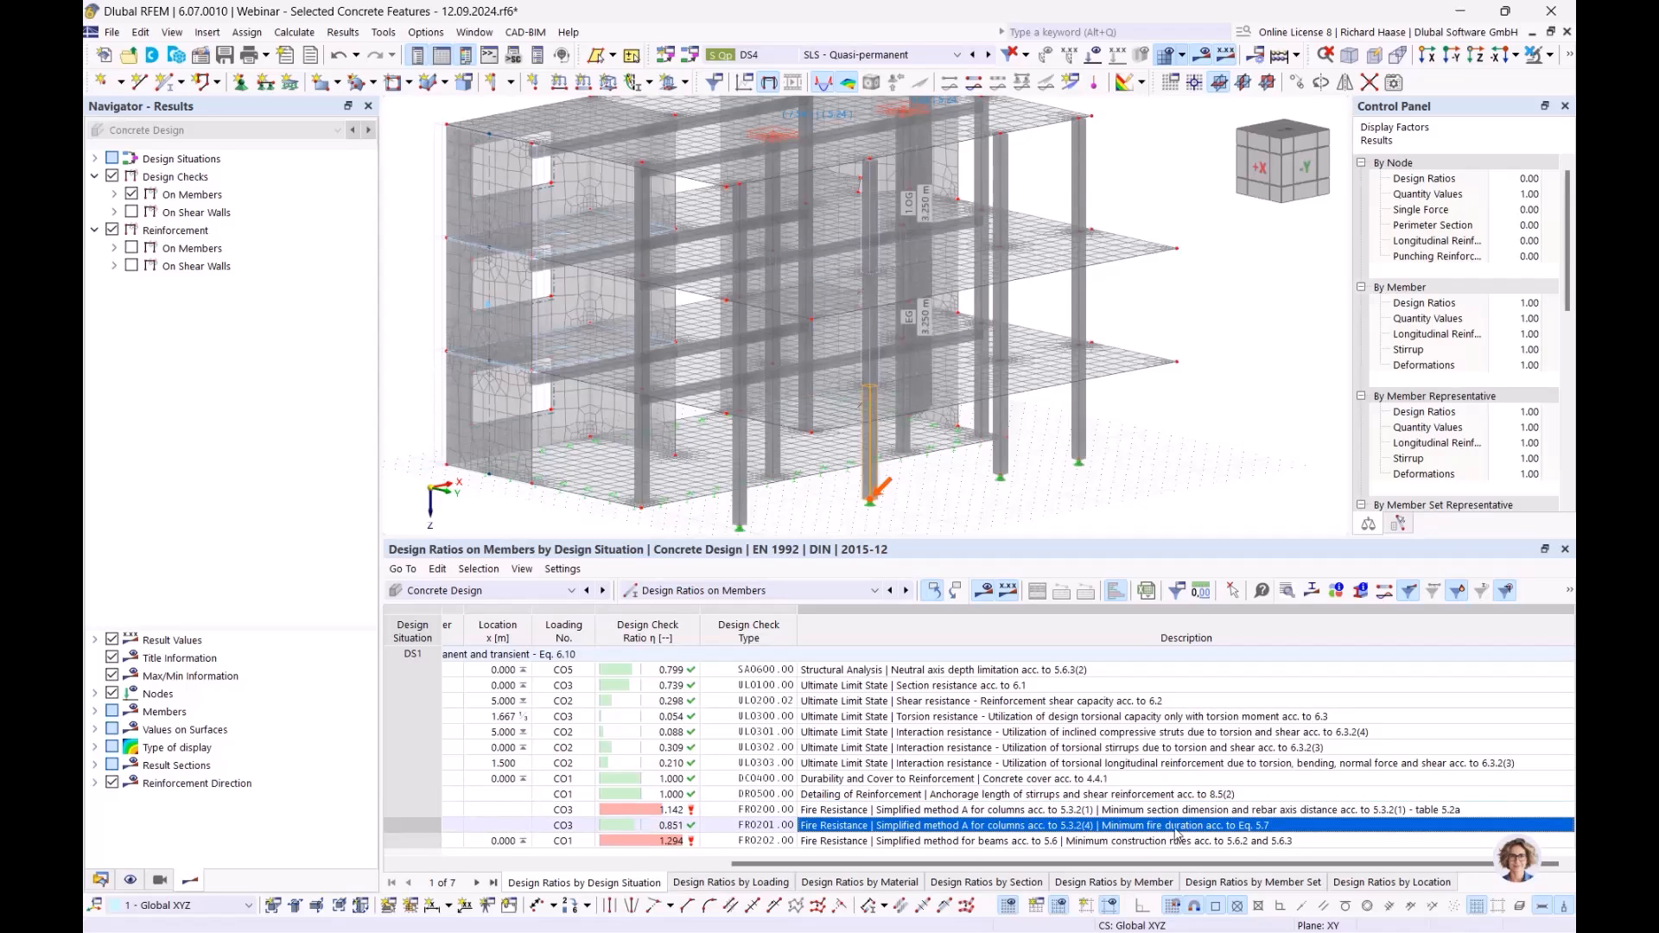
left_click(706, 824)
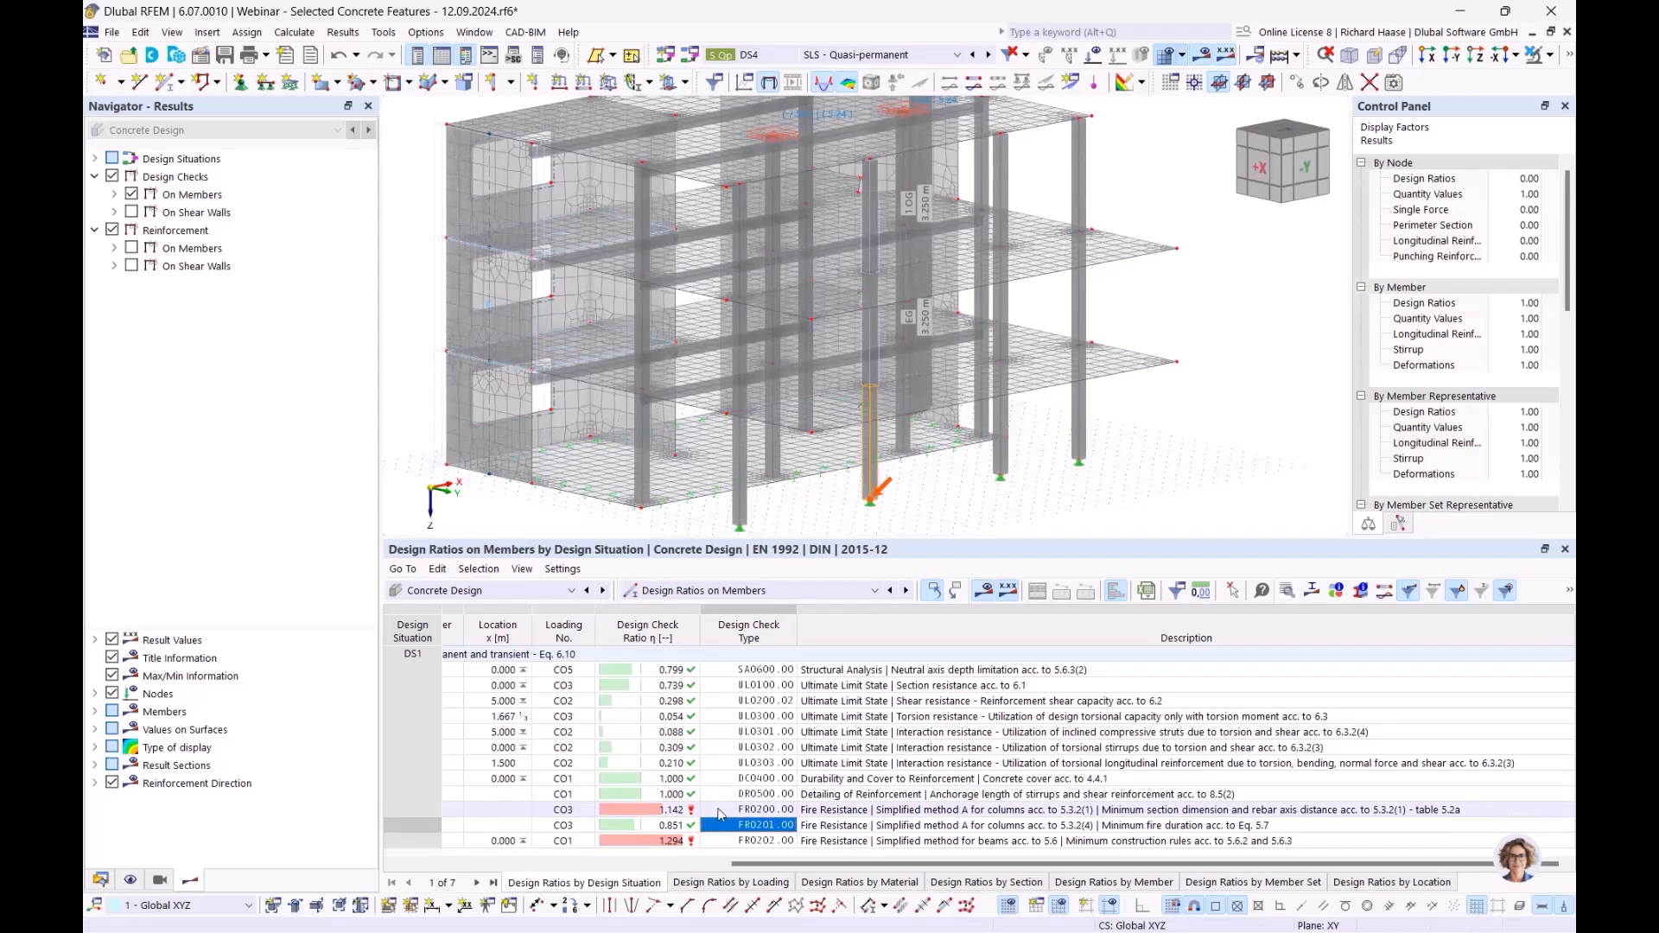
left_click(717, 812)
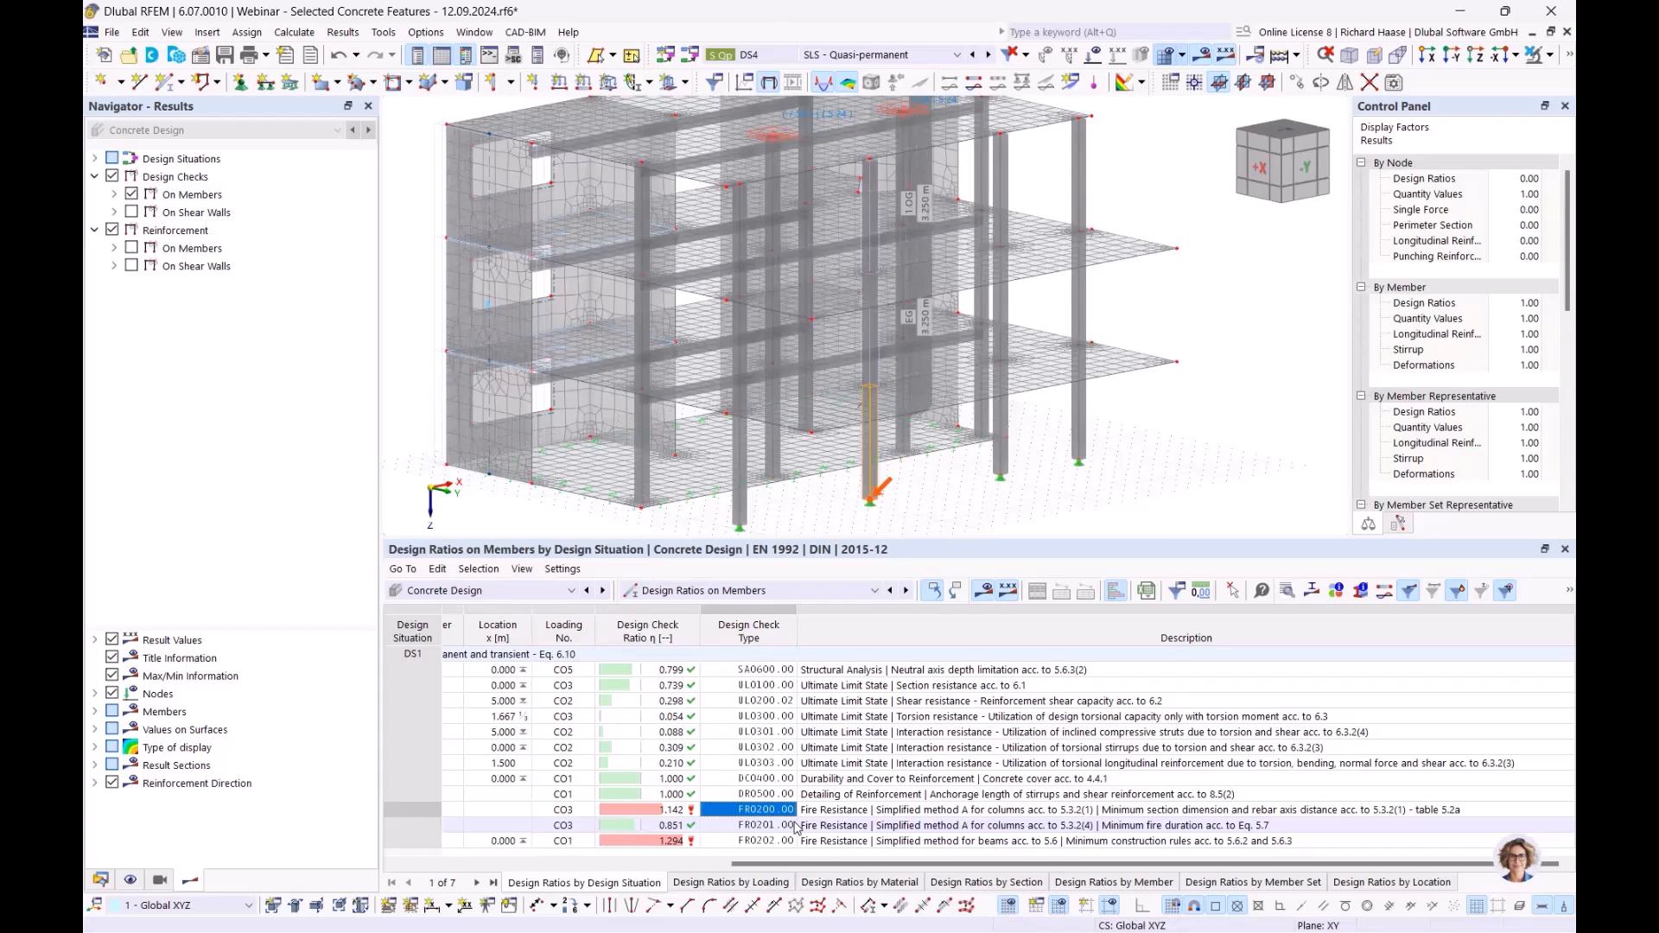
key("Right")
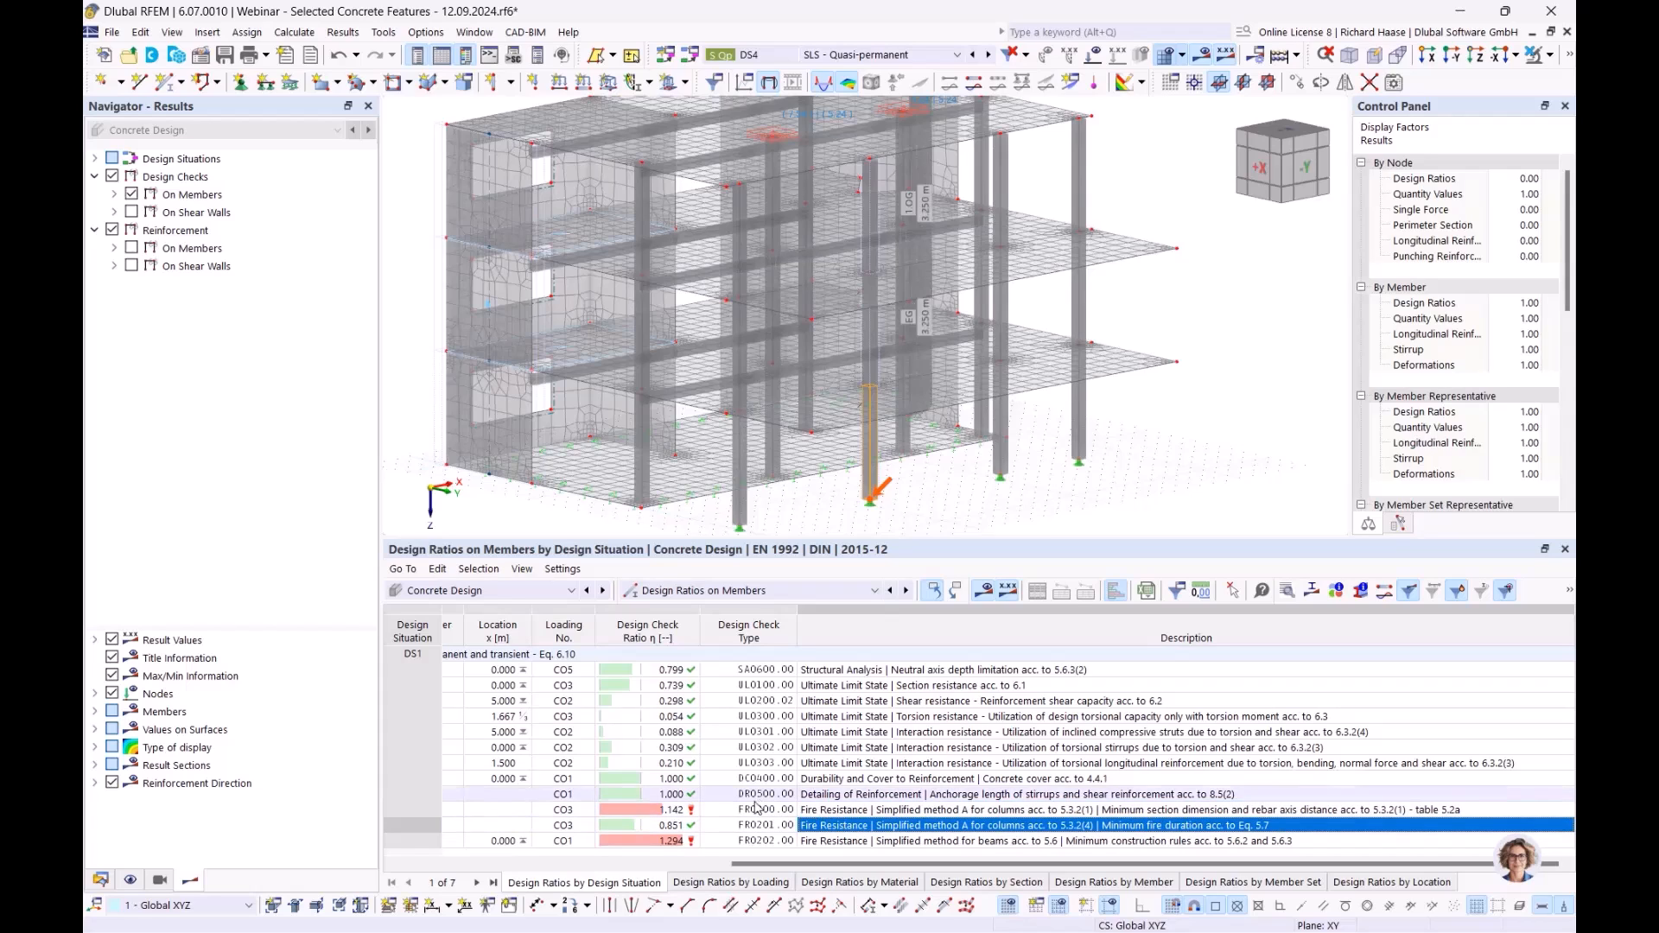
left_click(768, 814)
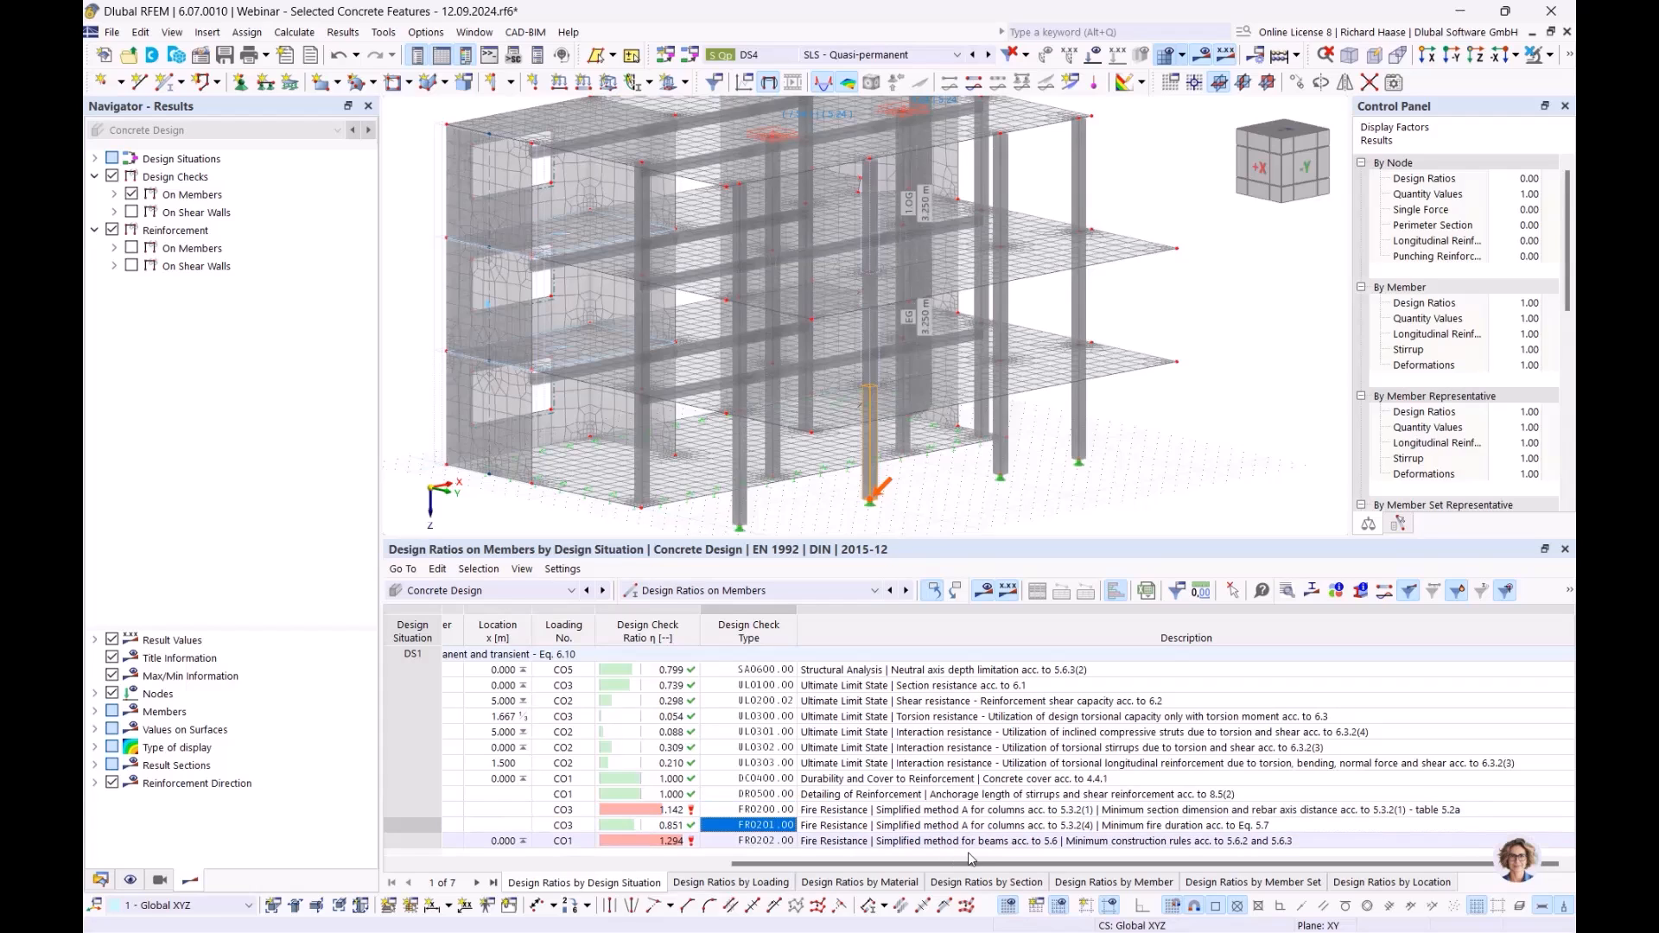
- Compare FR0200 with FR0201, then select the failing beam check FR0202 at 1.294
left_click(993, 827)
left_click(1002, 811)
left_click(1009, 825)
left_click(1015, 811)
left_click(1018, 825)
left_click(1023, 811)
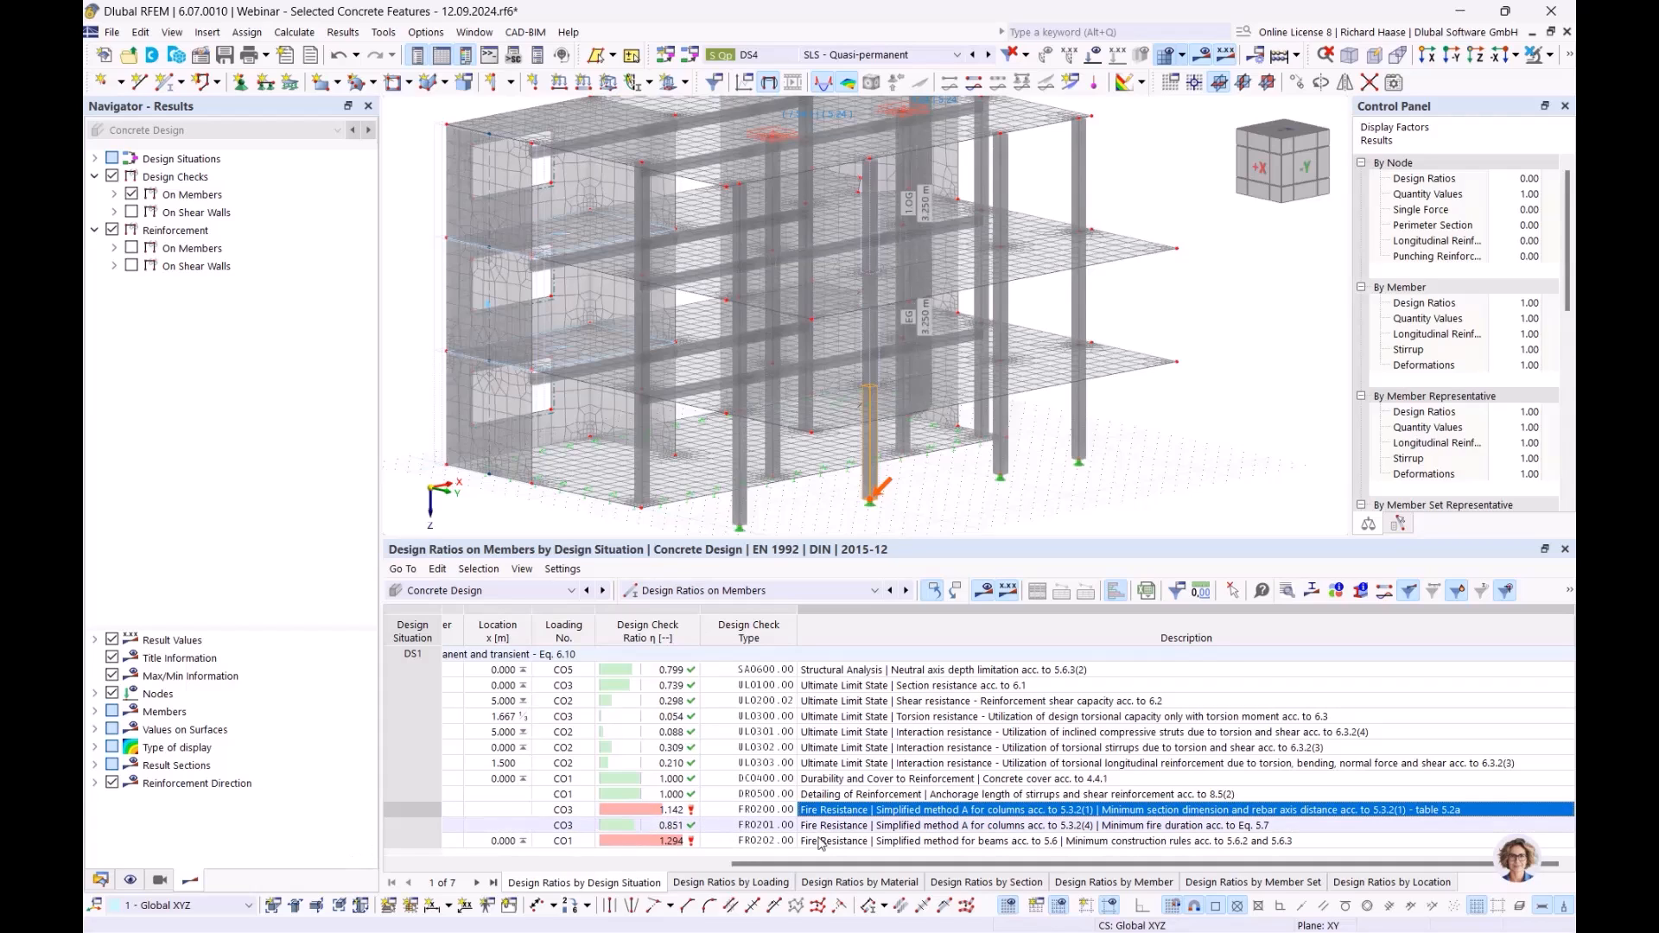
left_click(911, 842)
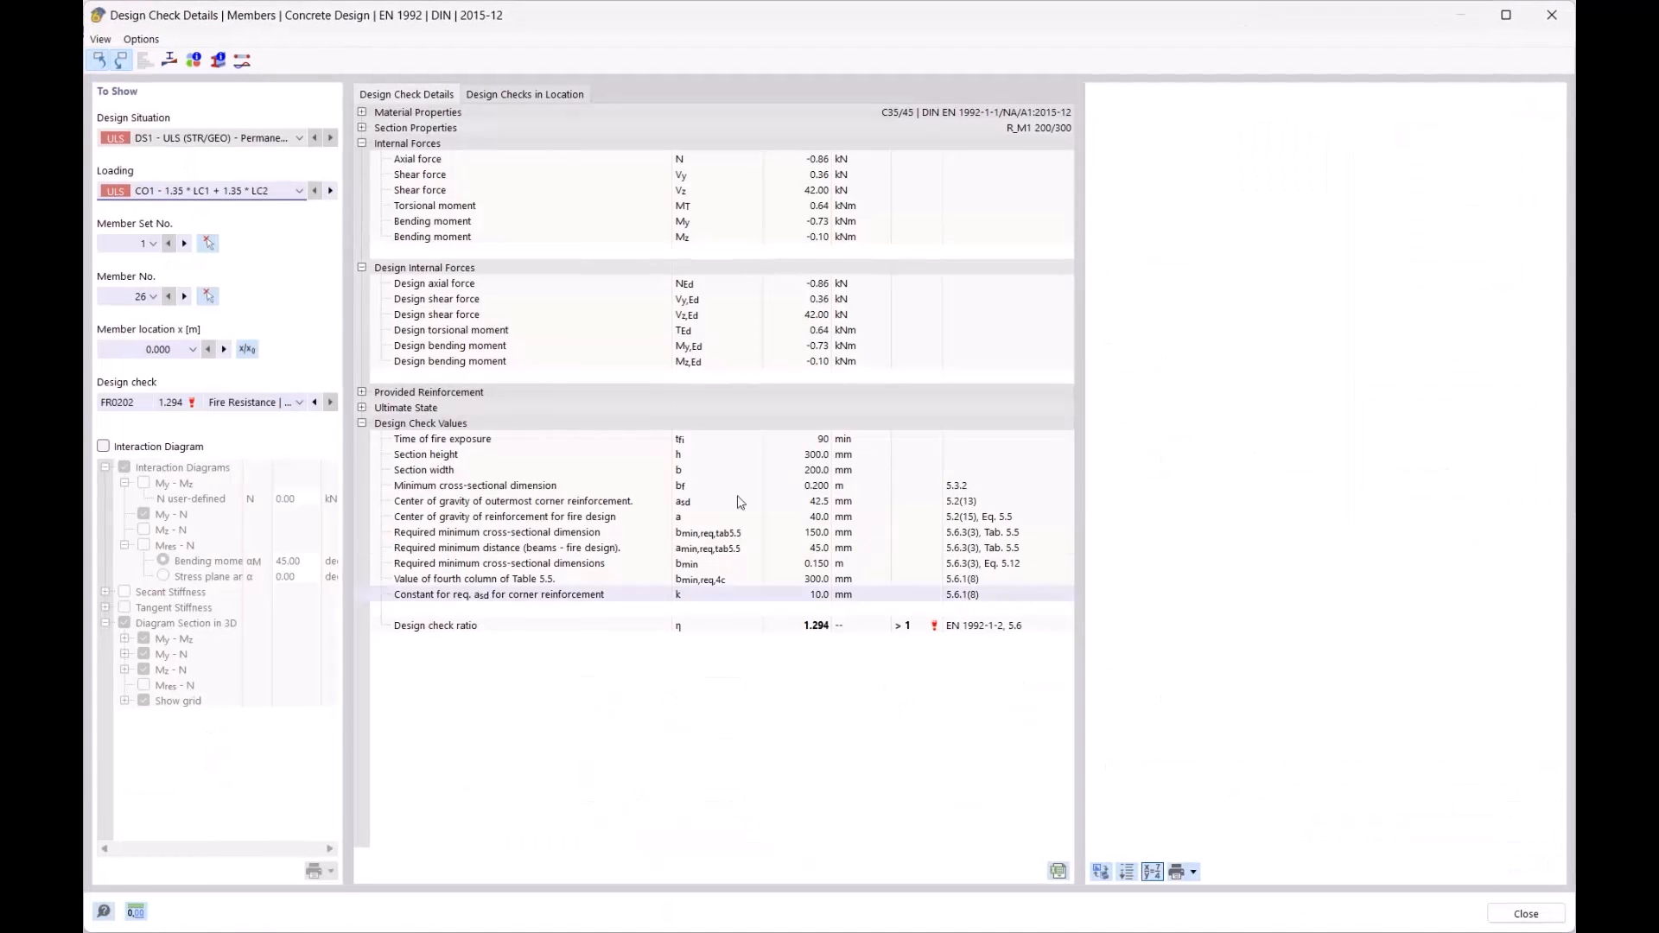
- Review FR0202's required minimum cross-section dimension and axis distance, then close the details
left_click(723, 535)
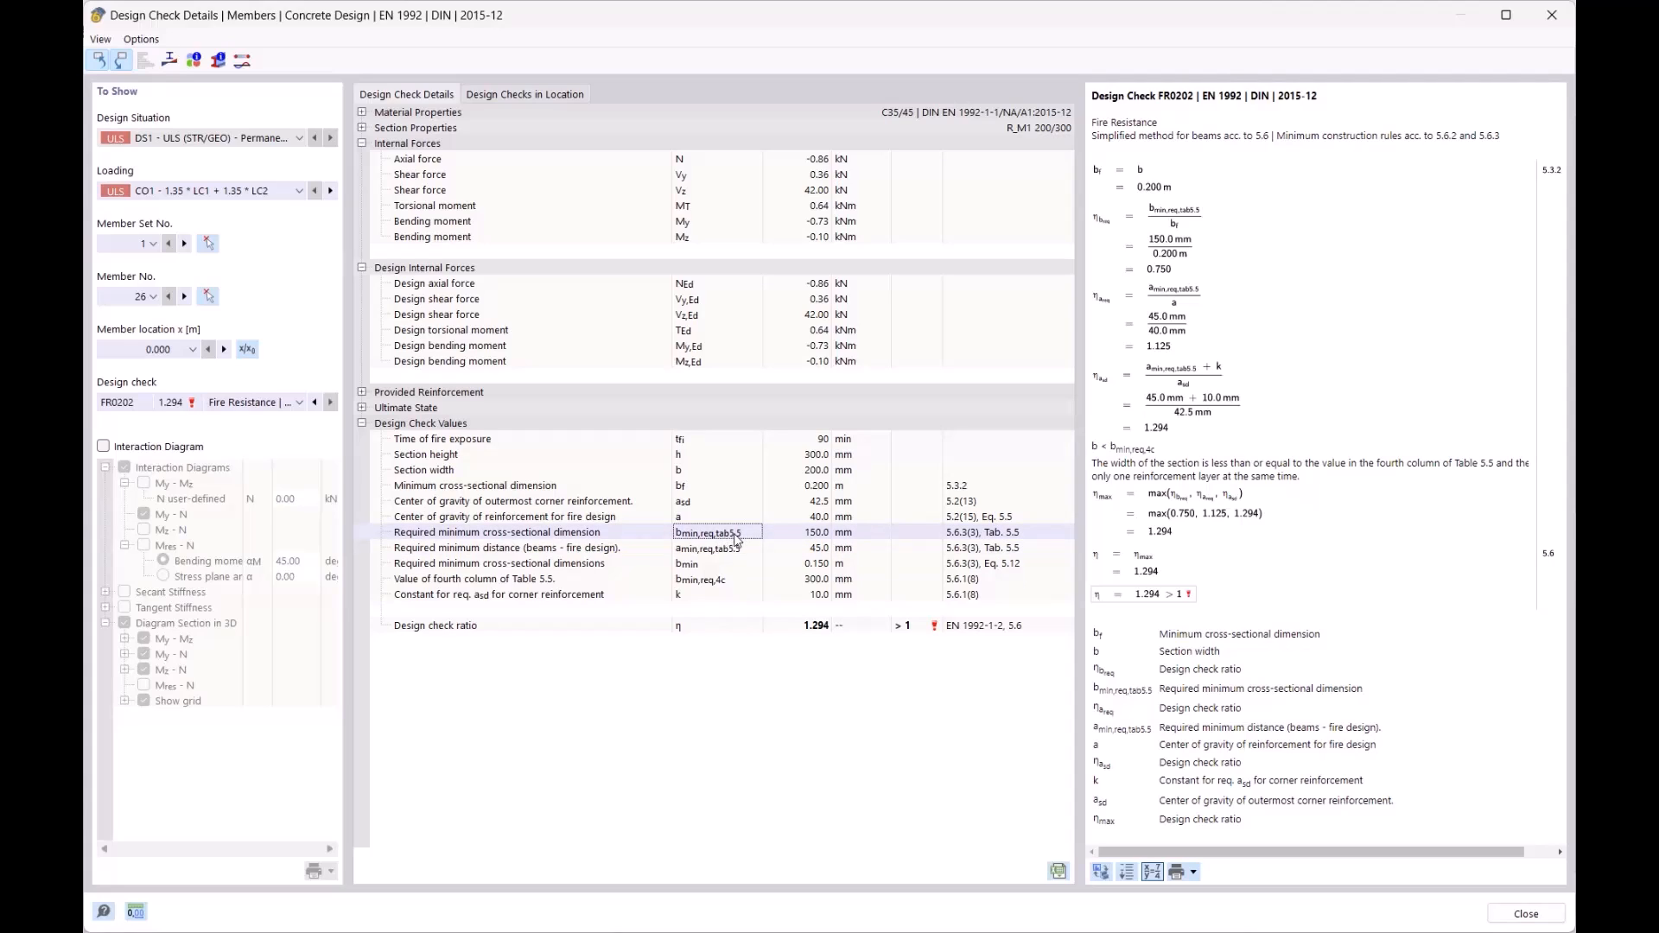
left_click(745, 555)
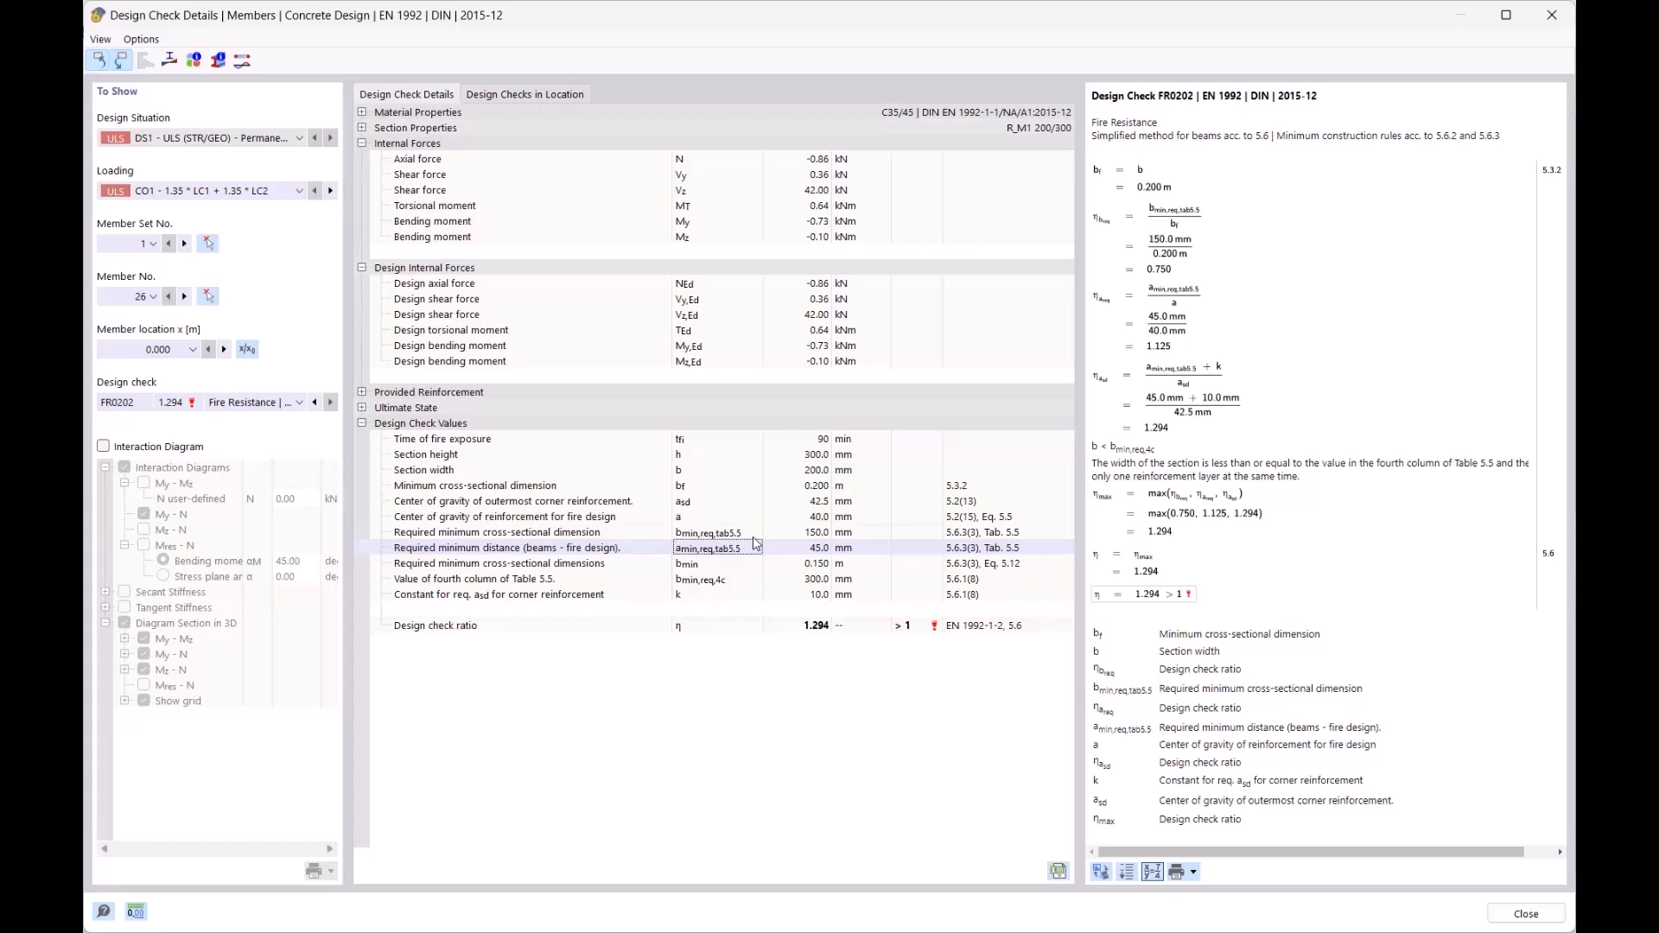
left_click(752, 535)
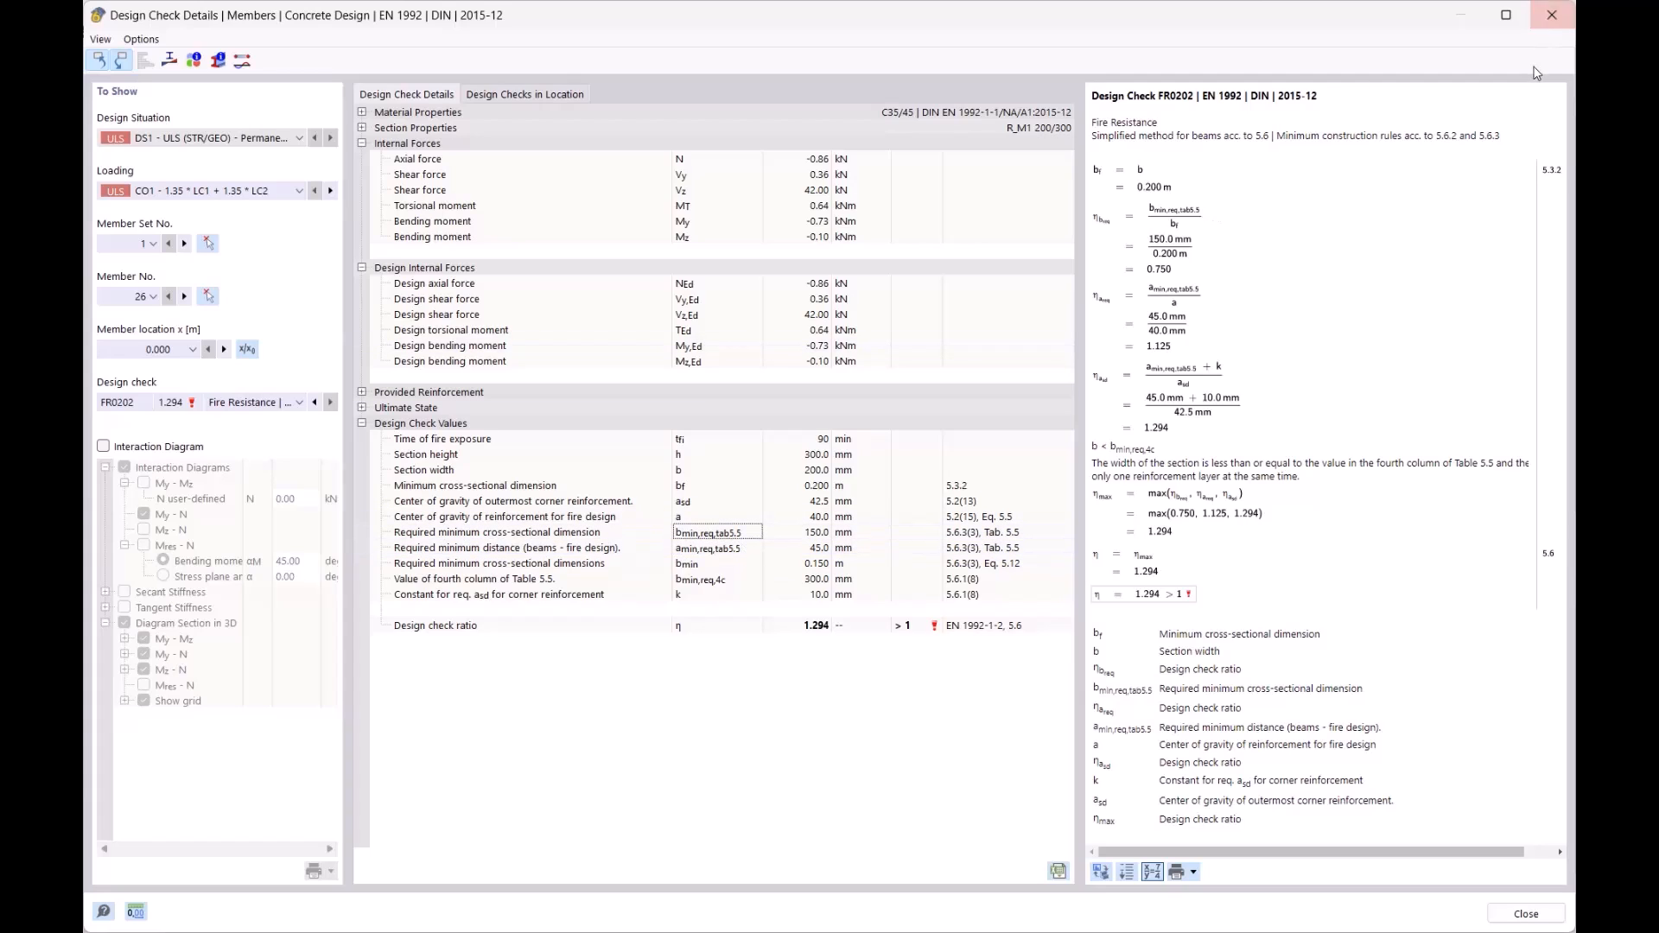
left_click(1551, 15)
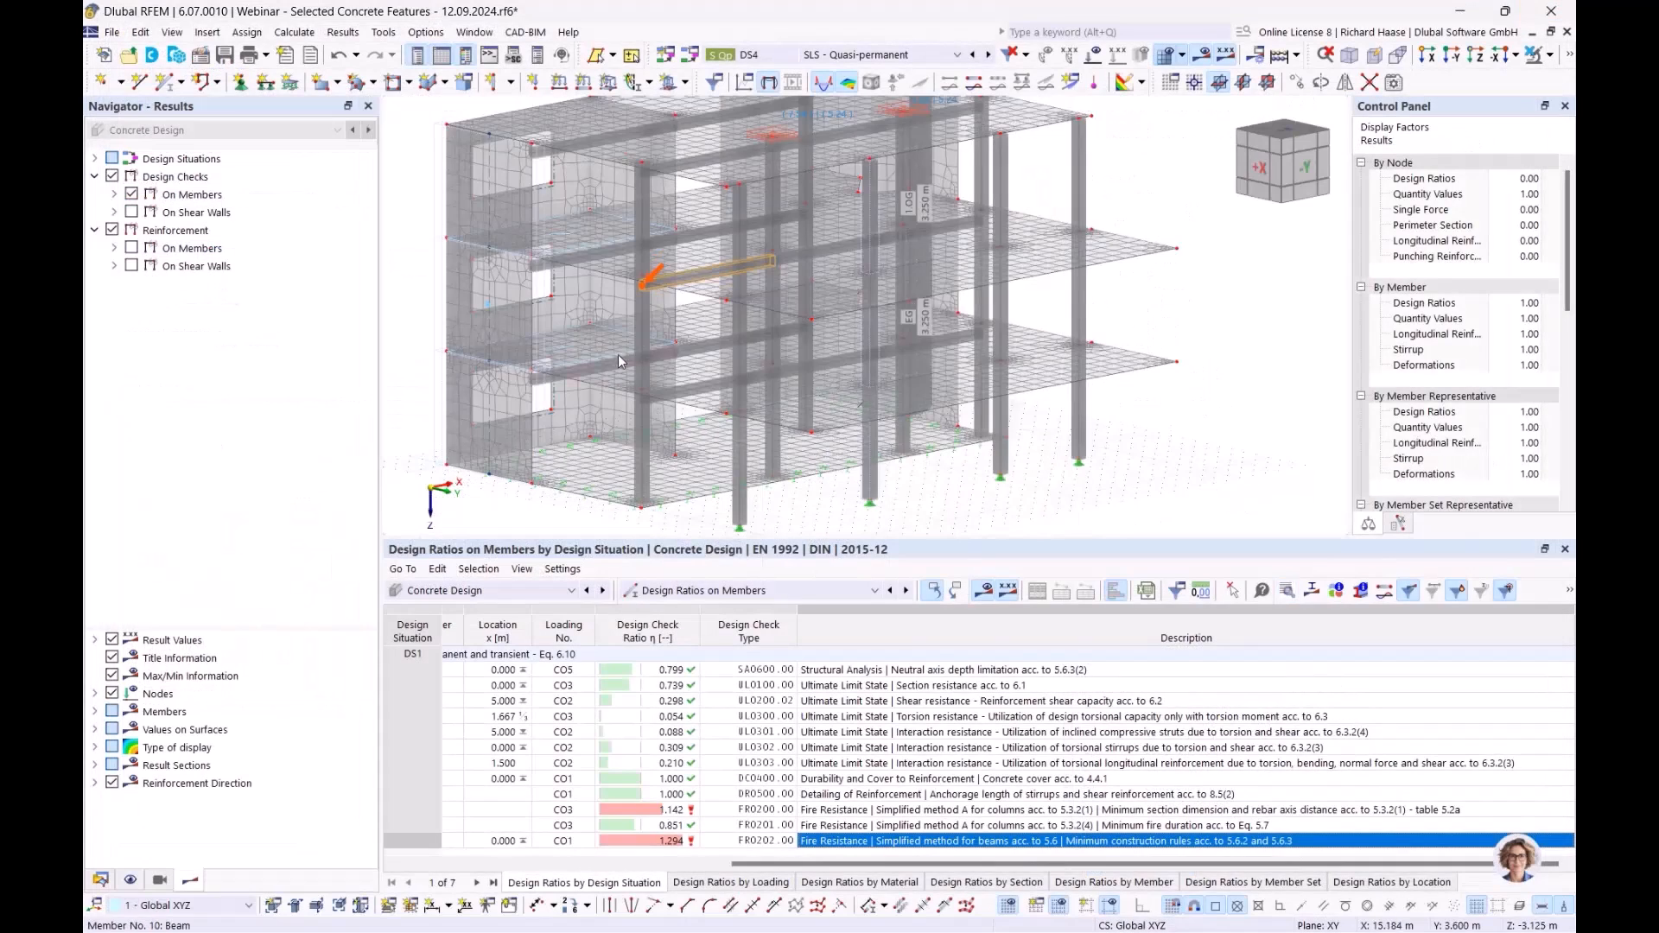
- Open the beam's Unterzug member set at its Design Supports & Deflection settings
mouse_move(832, 341)
middle_mouse_down("ctrl")
mouse_move(878, 334)
mouse_move(812, 359)
middle_mouse_up("ctrl")
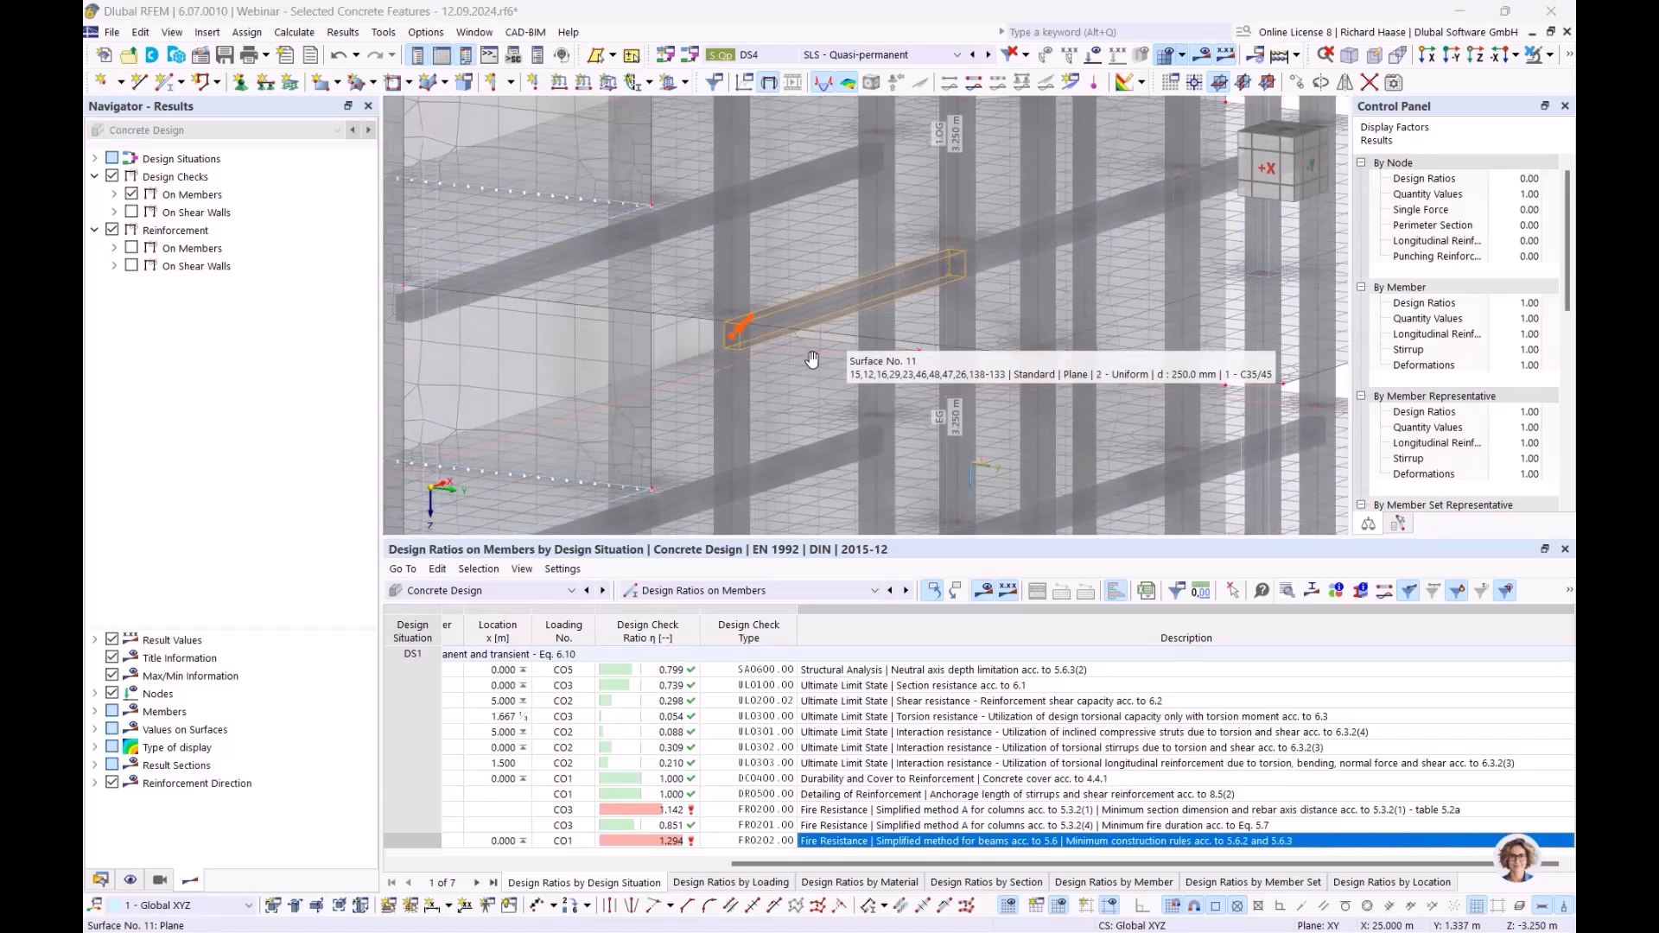
scroll(754, 346, "up", 3)
double_click(753, 351)
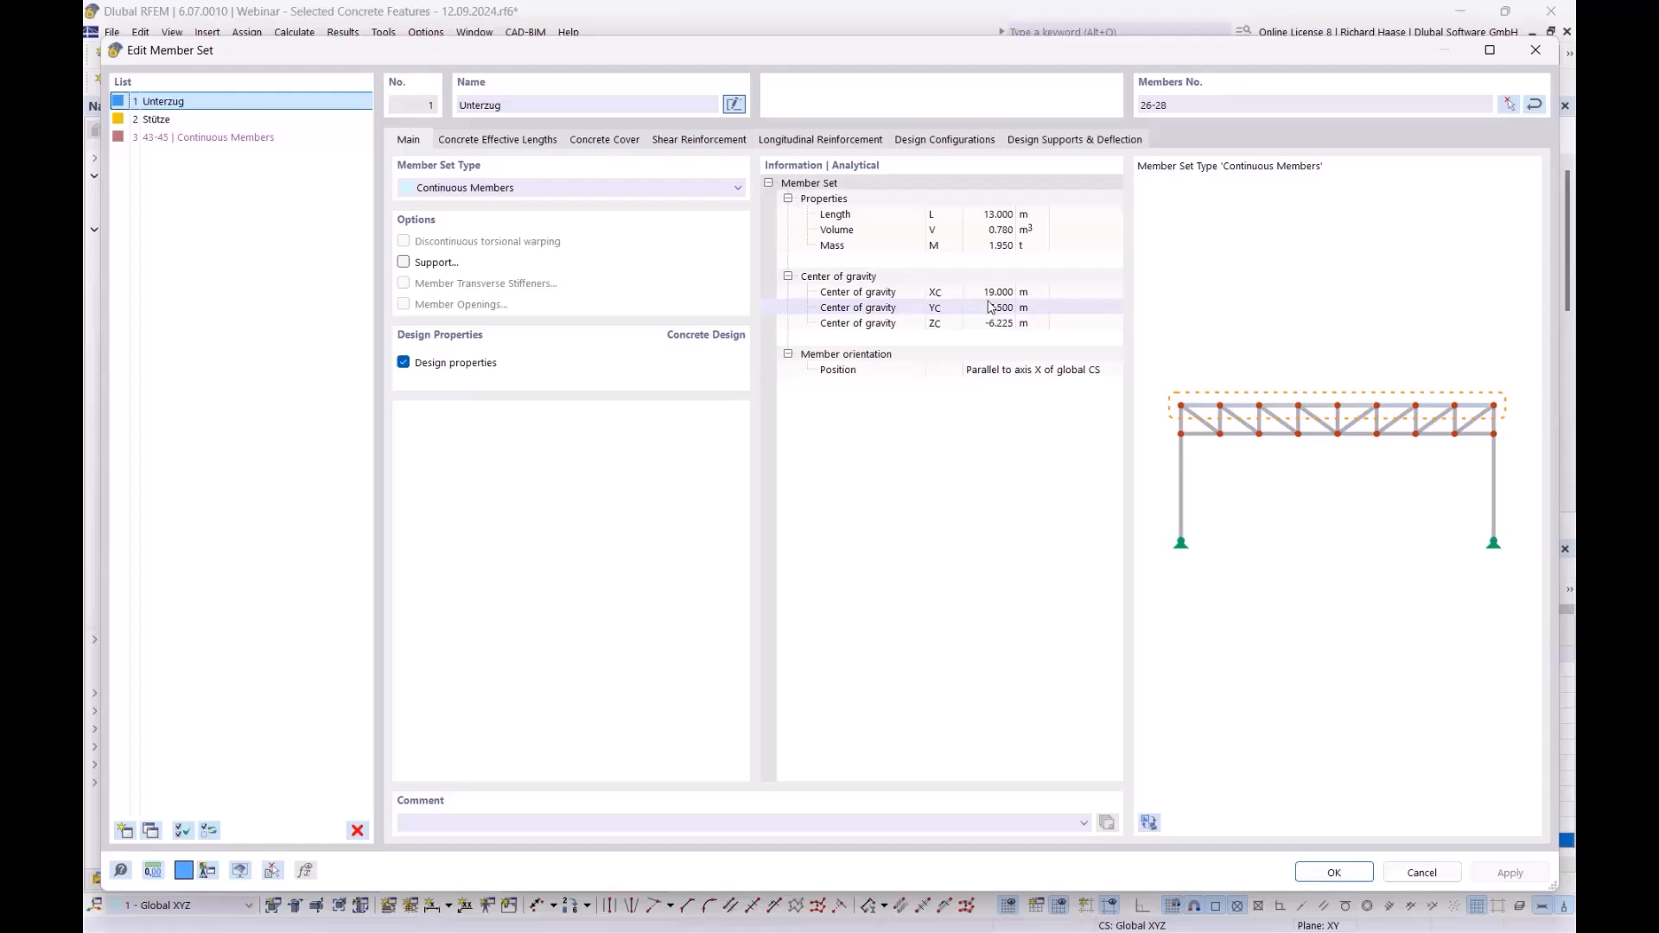
left_click(1080, 146)
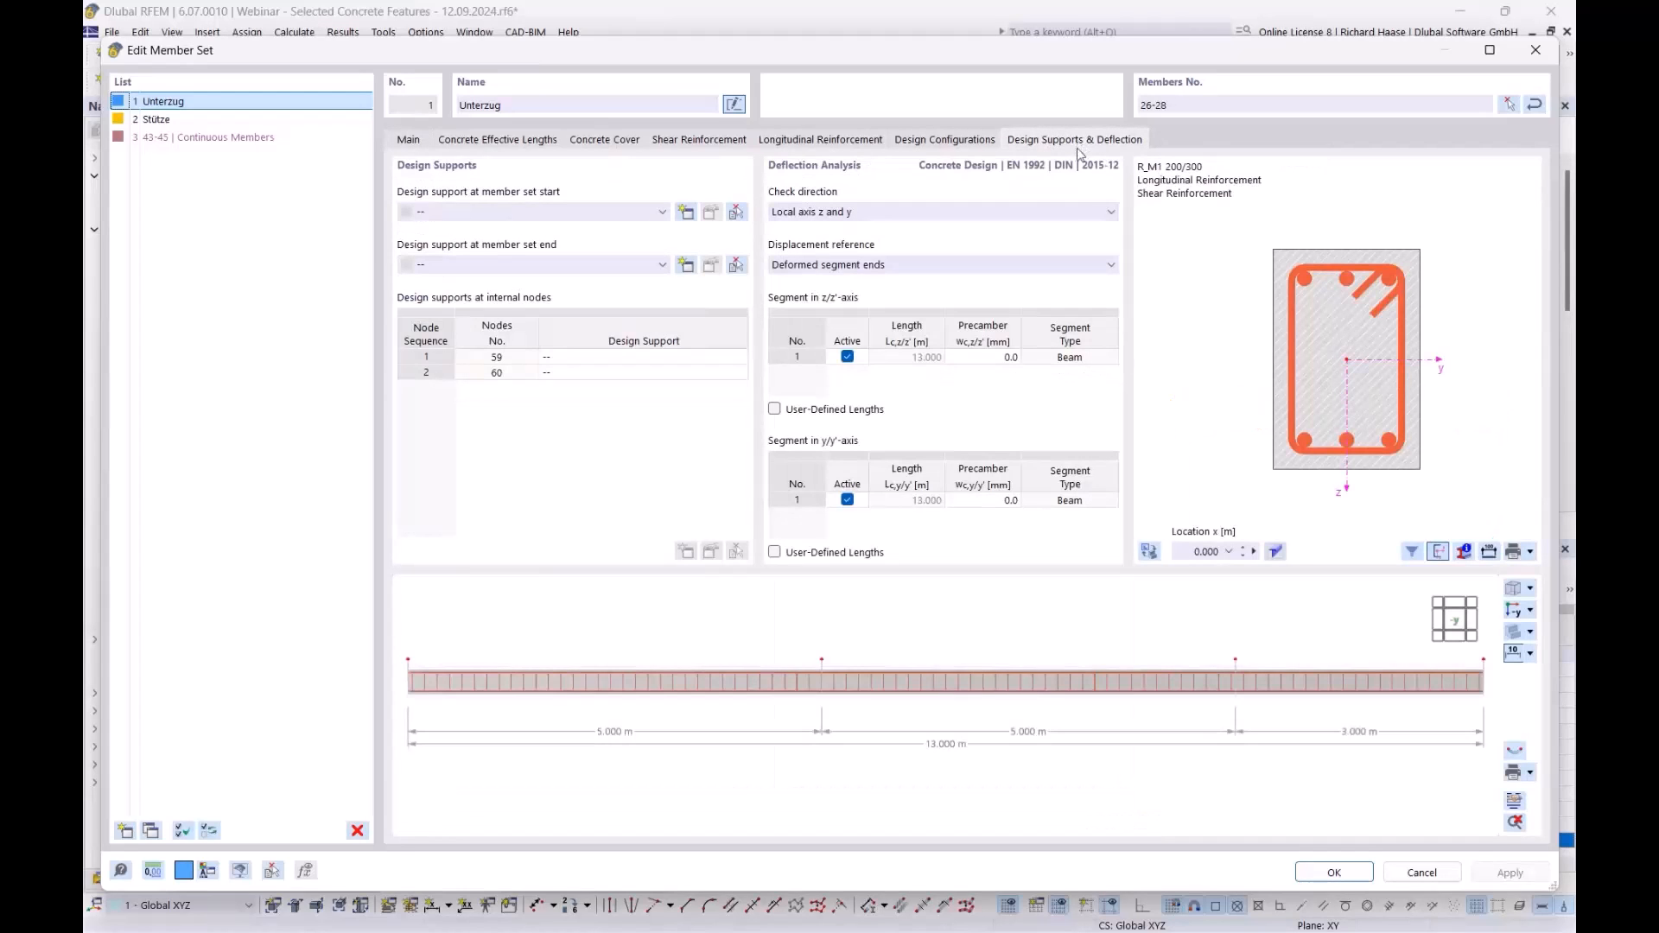
scroll(766, 679, "down", 2)
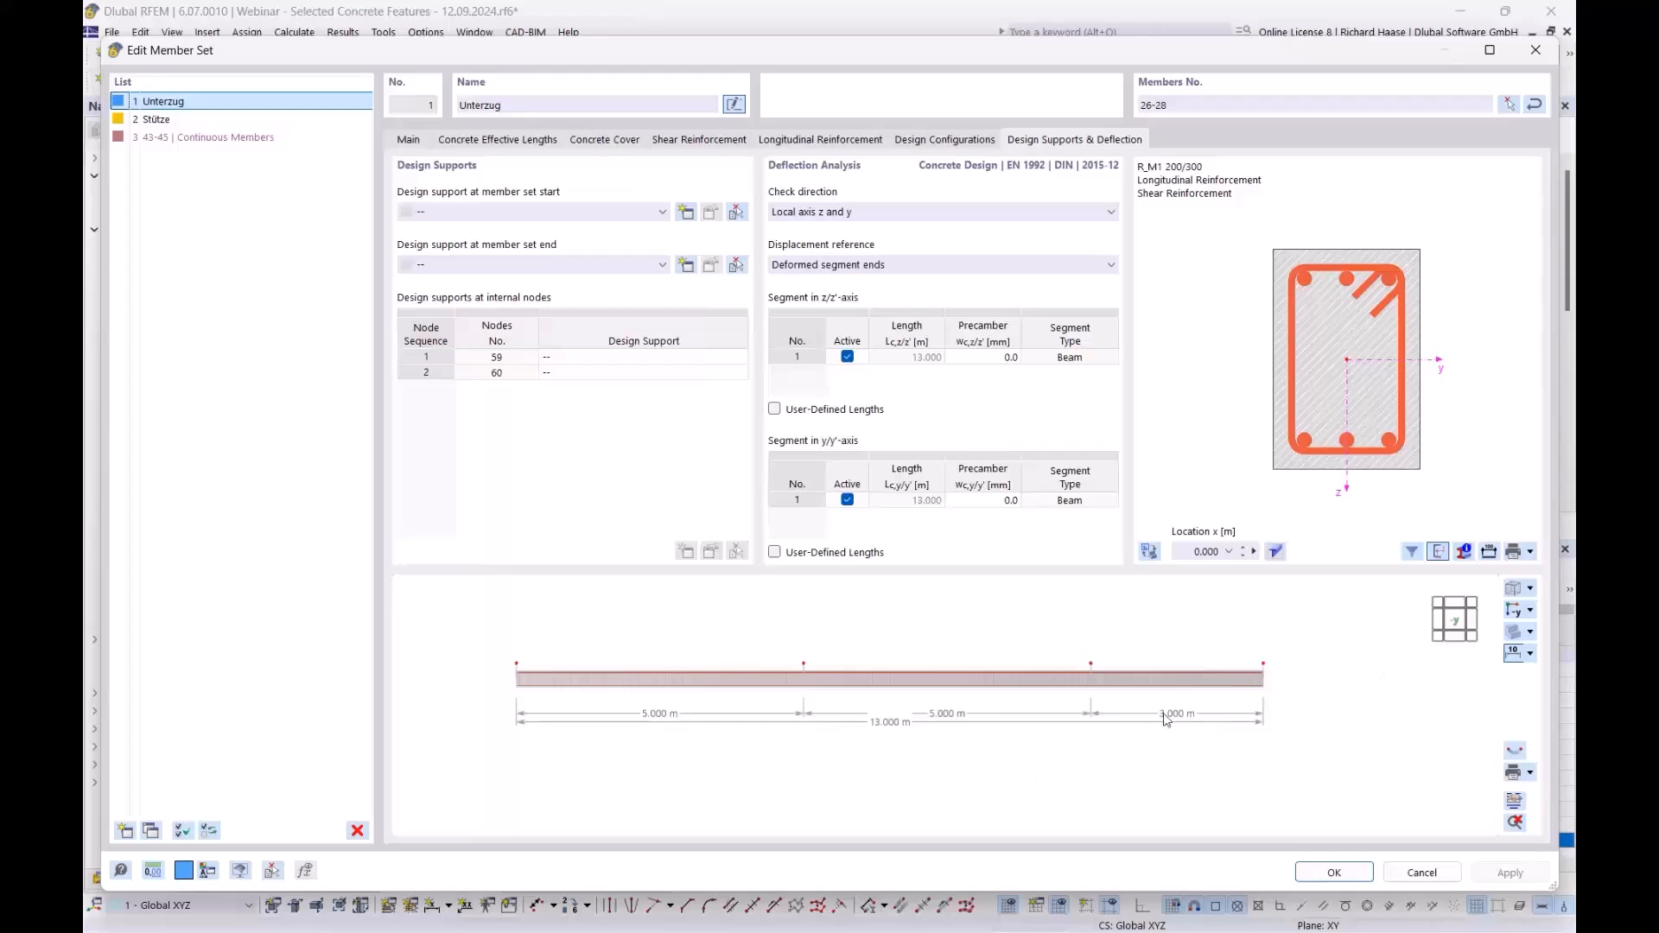
- Set Endlager as both the start and end design supports
left_click(507, 213)
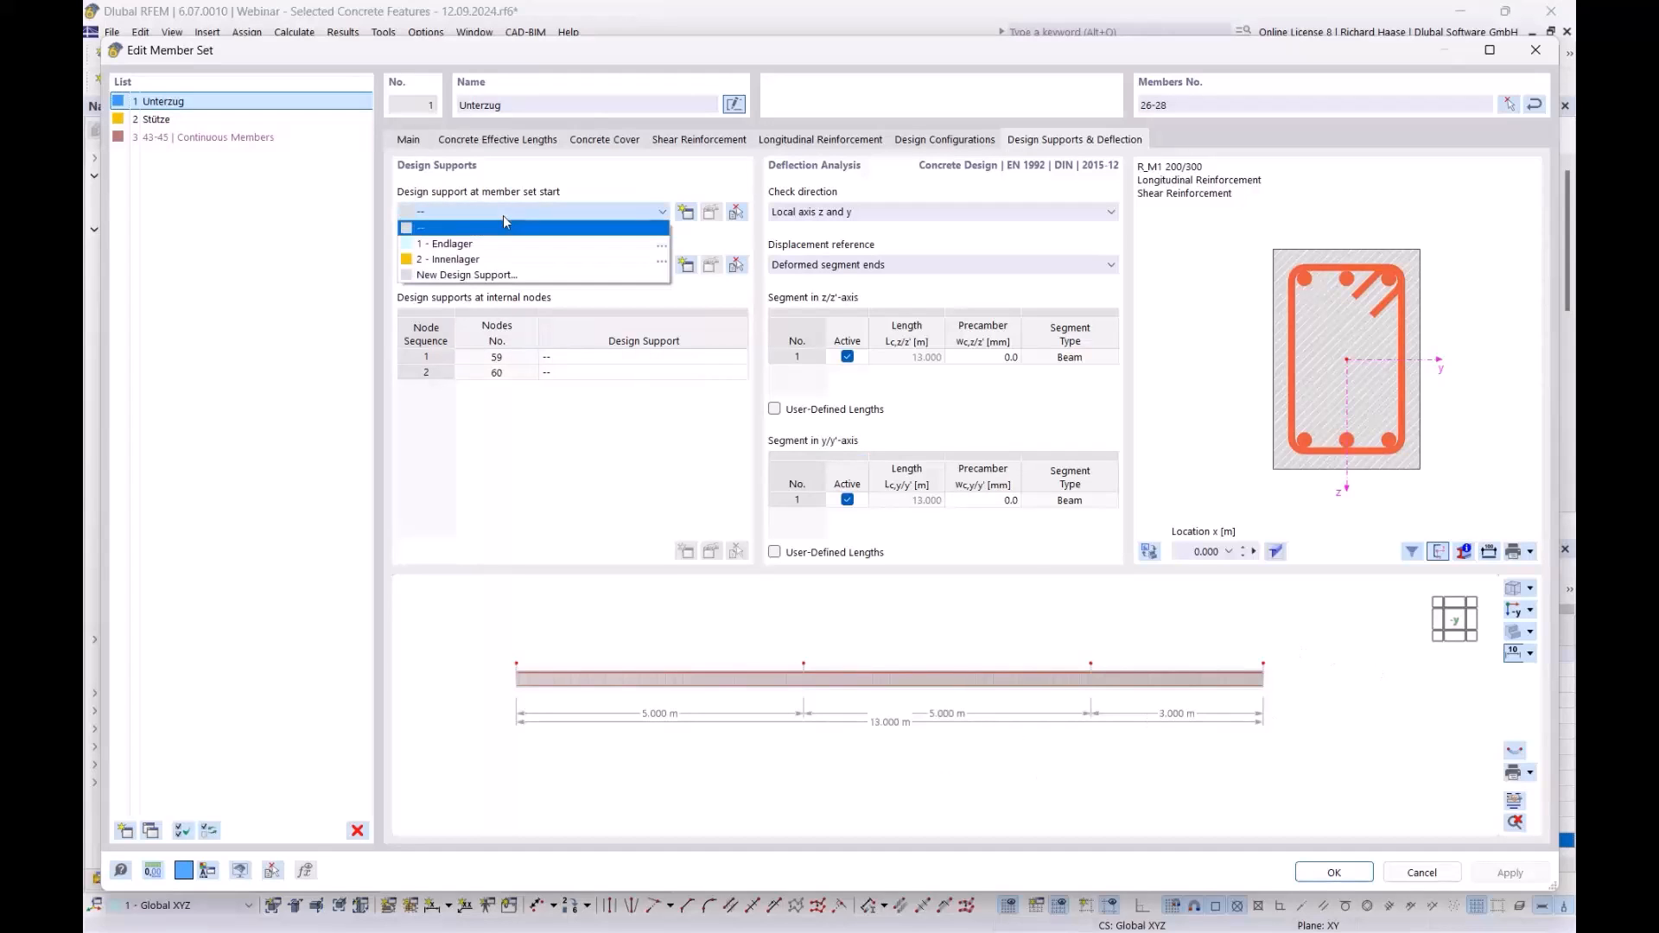
left_click(462, 246)
left_click(540, 266)
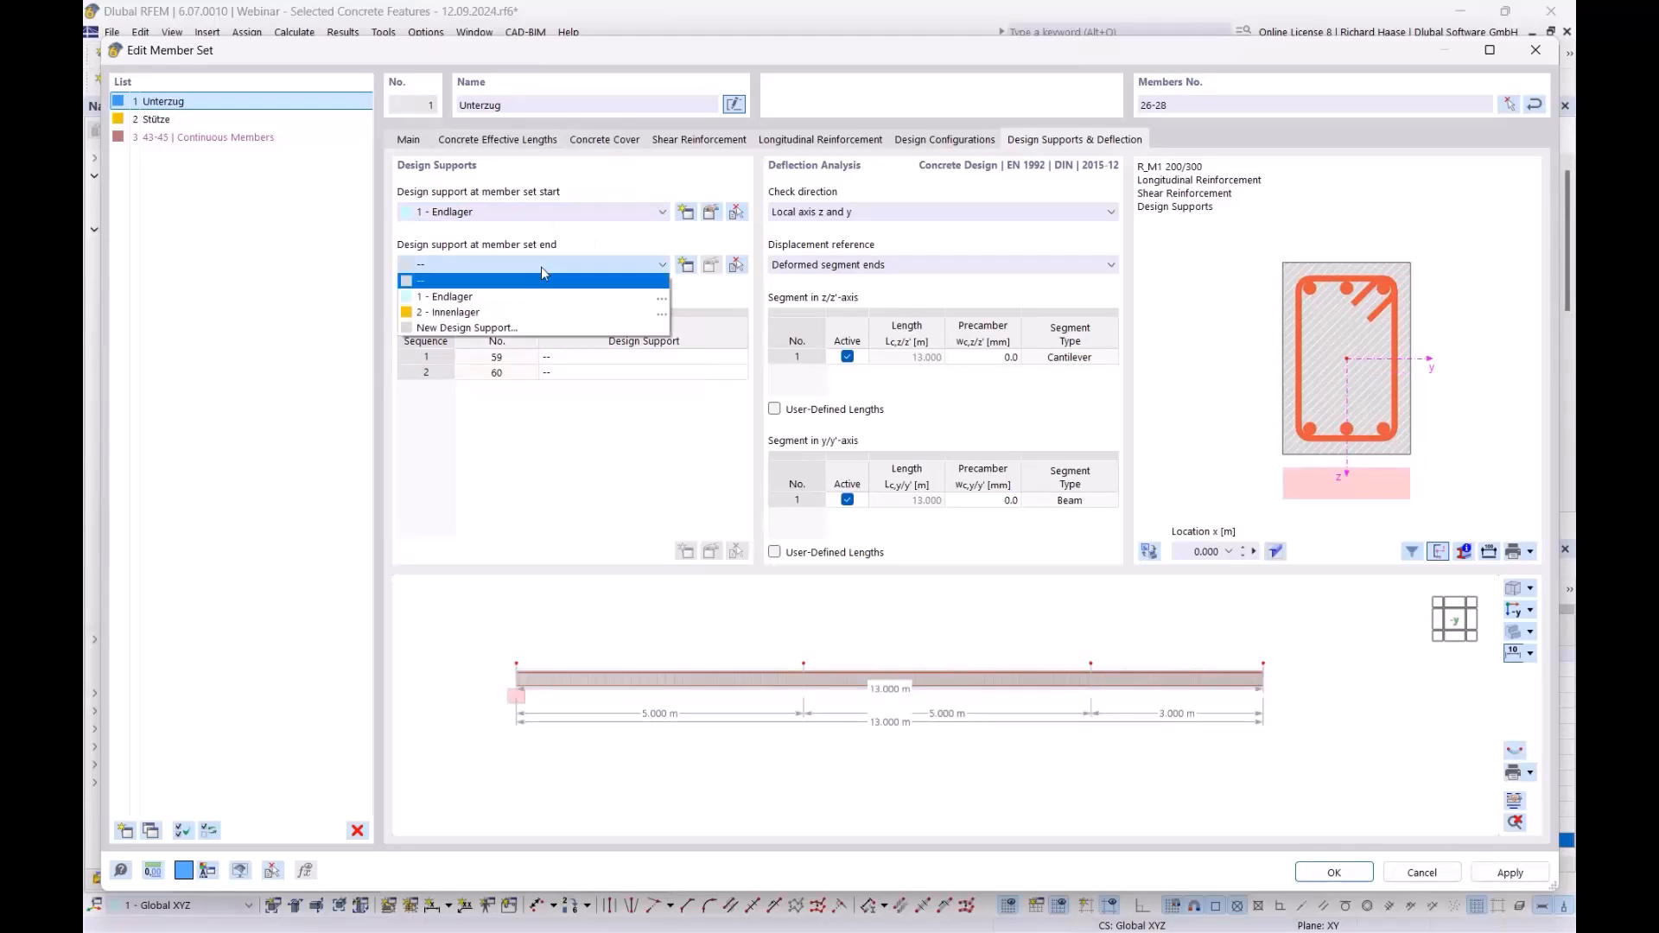
left_click(533, 297)
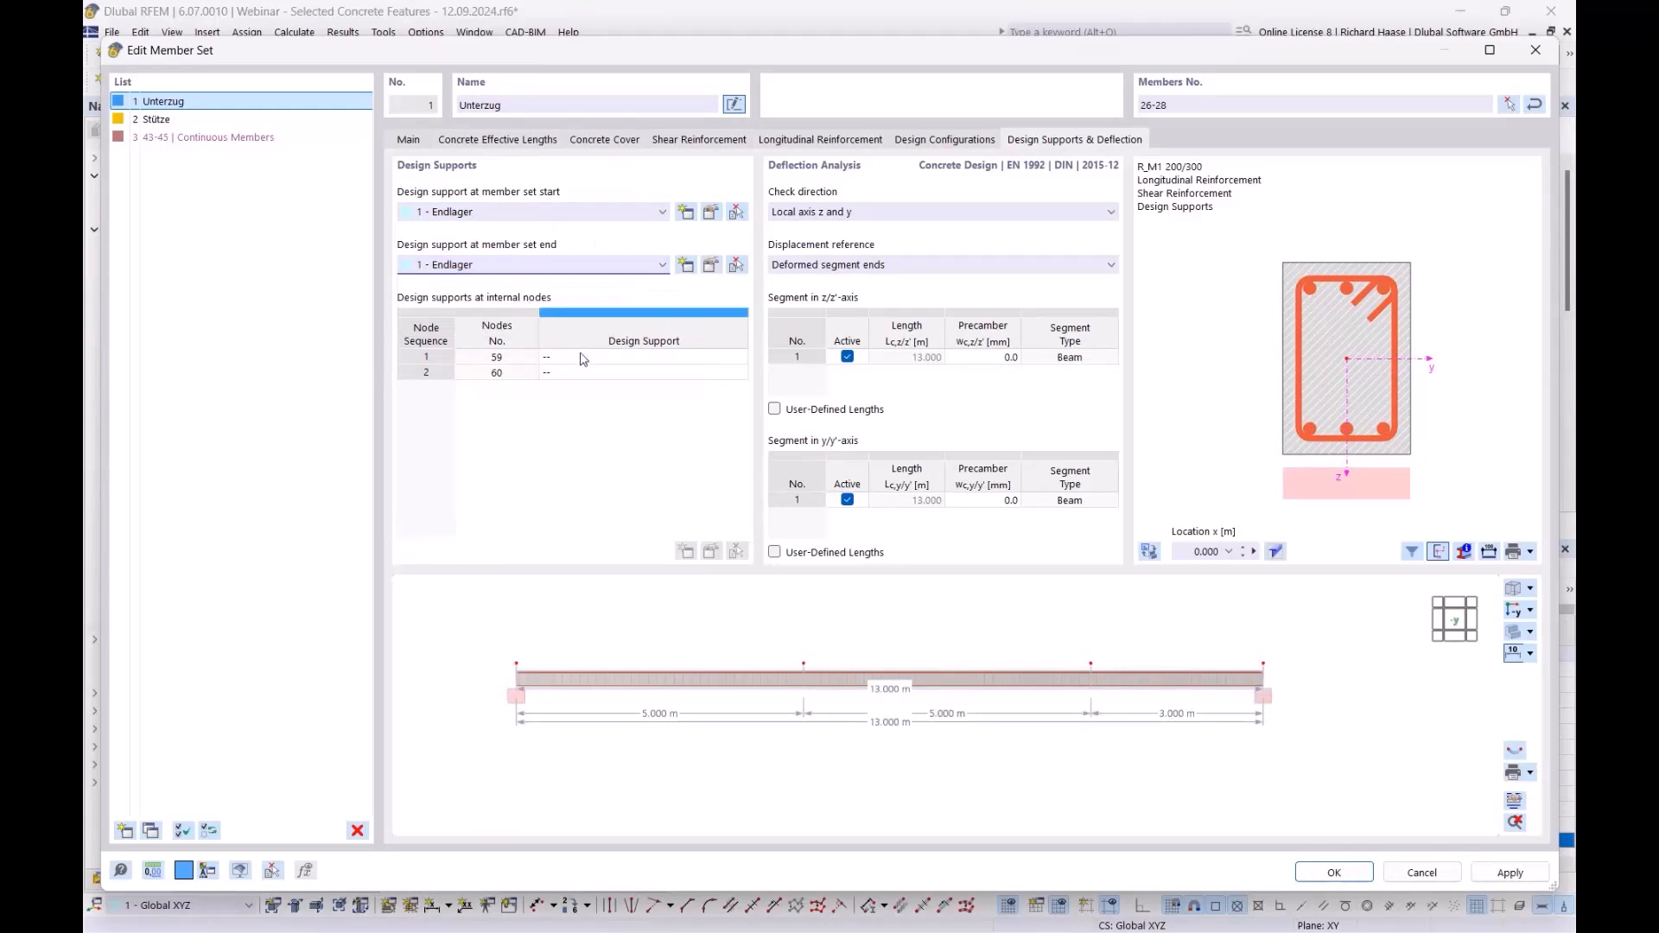
- Assign '2 - Innenlager' as the design support at internal nodes 59 and 60
left_click(587, 358)
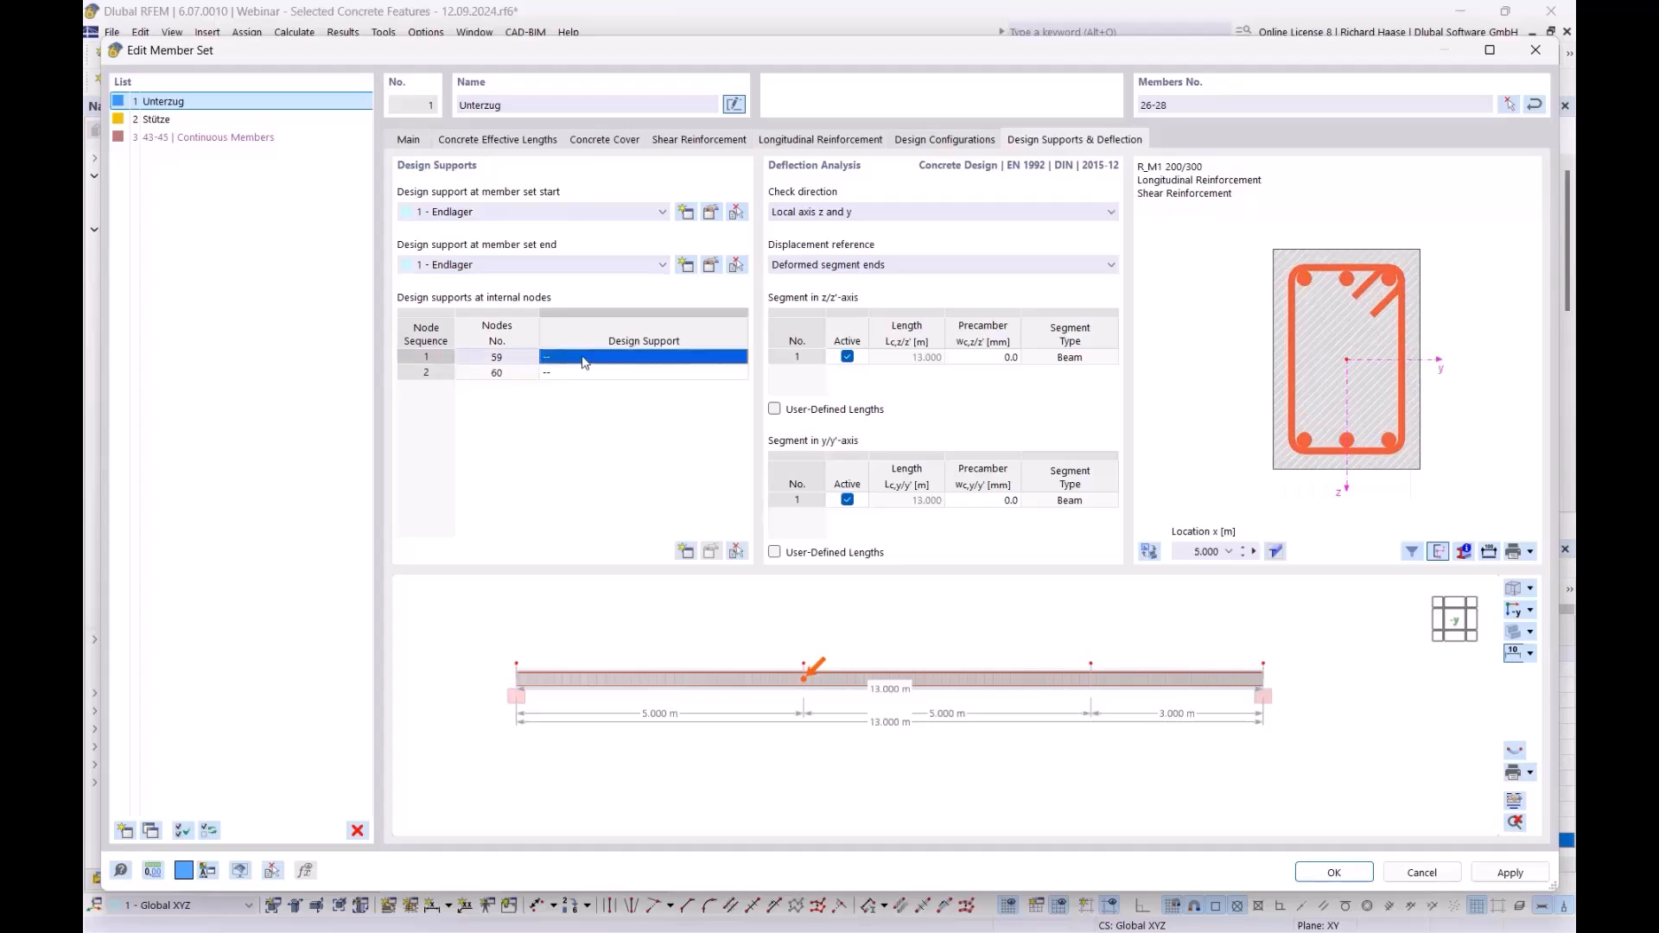
left_click(586, 364)
left_click(595, 403)
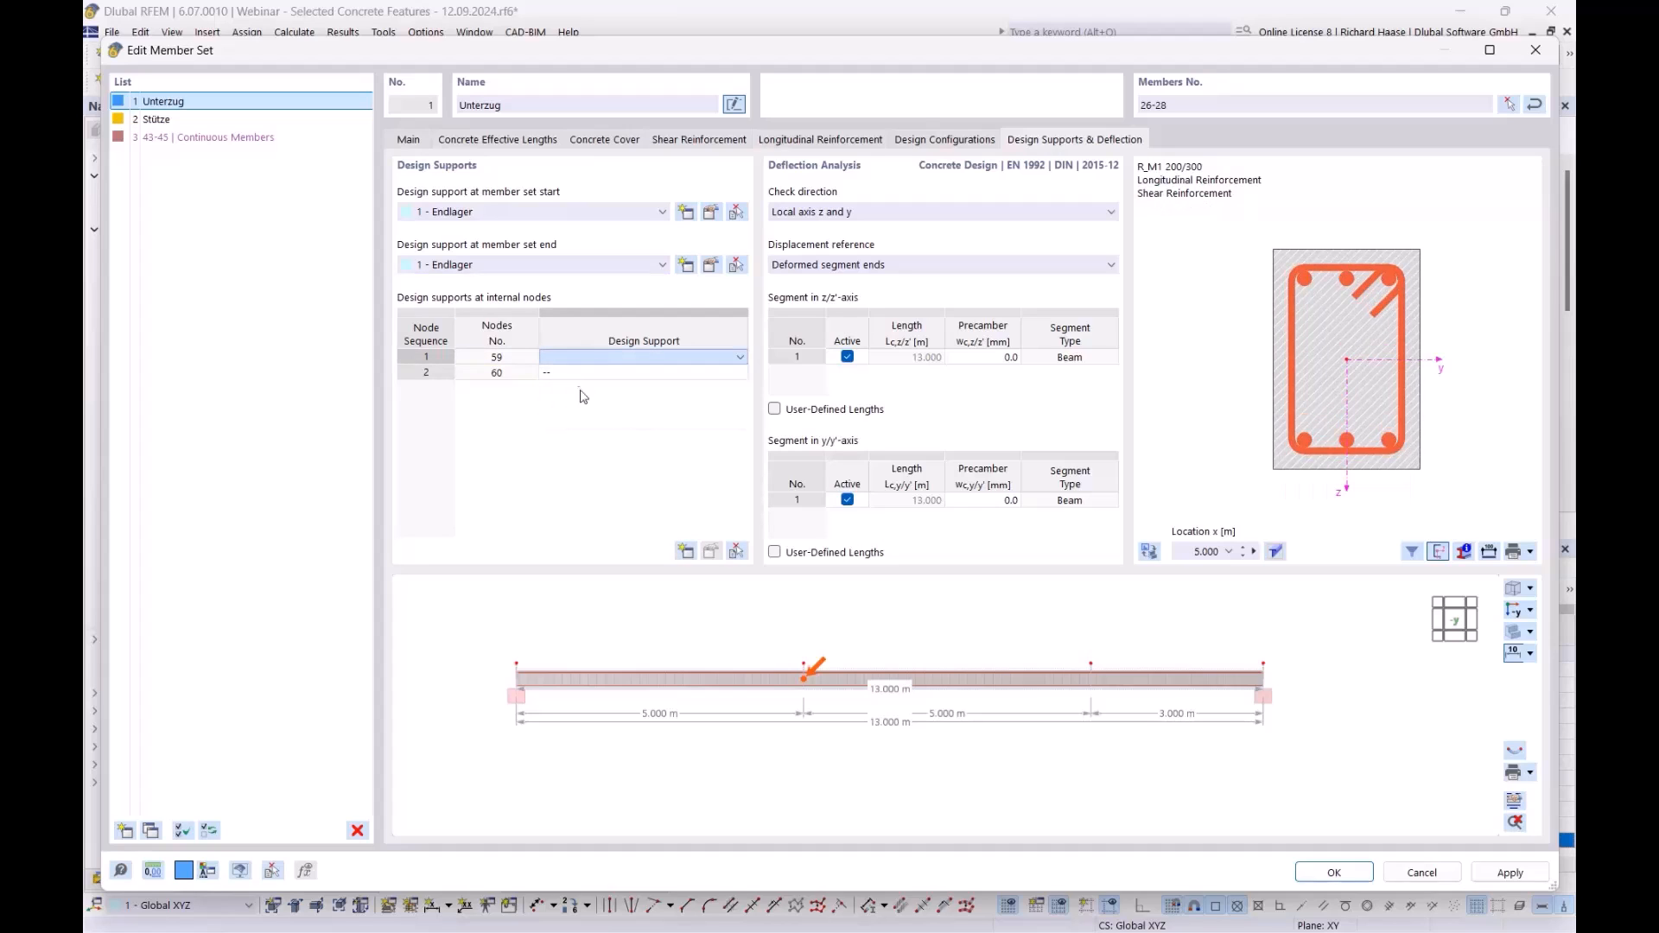
left_click(601, 373)
left_click(599, 377)
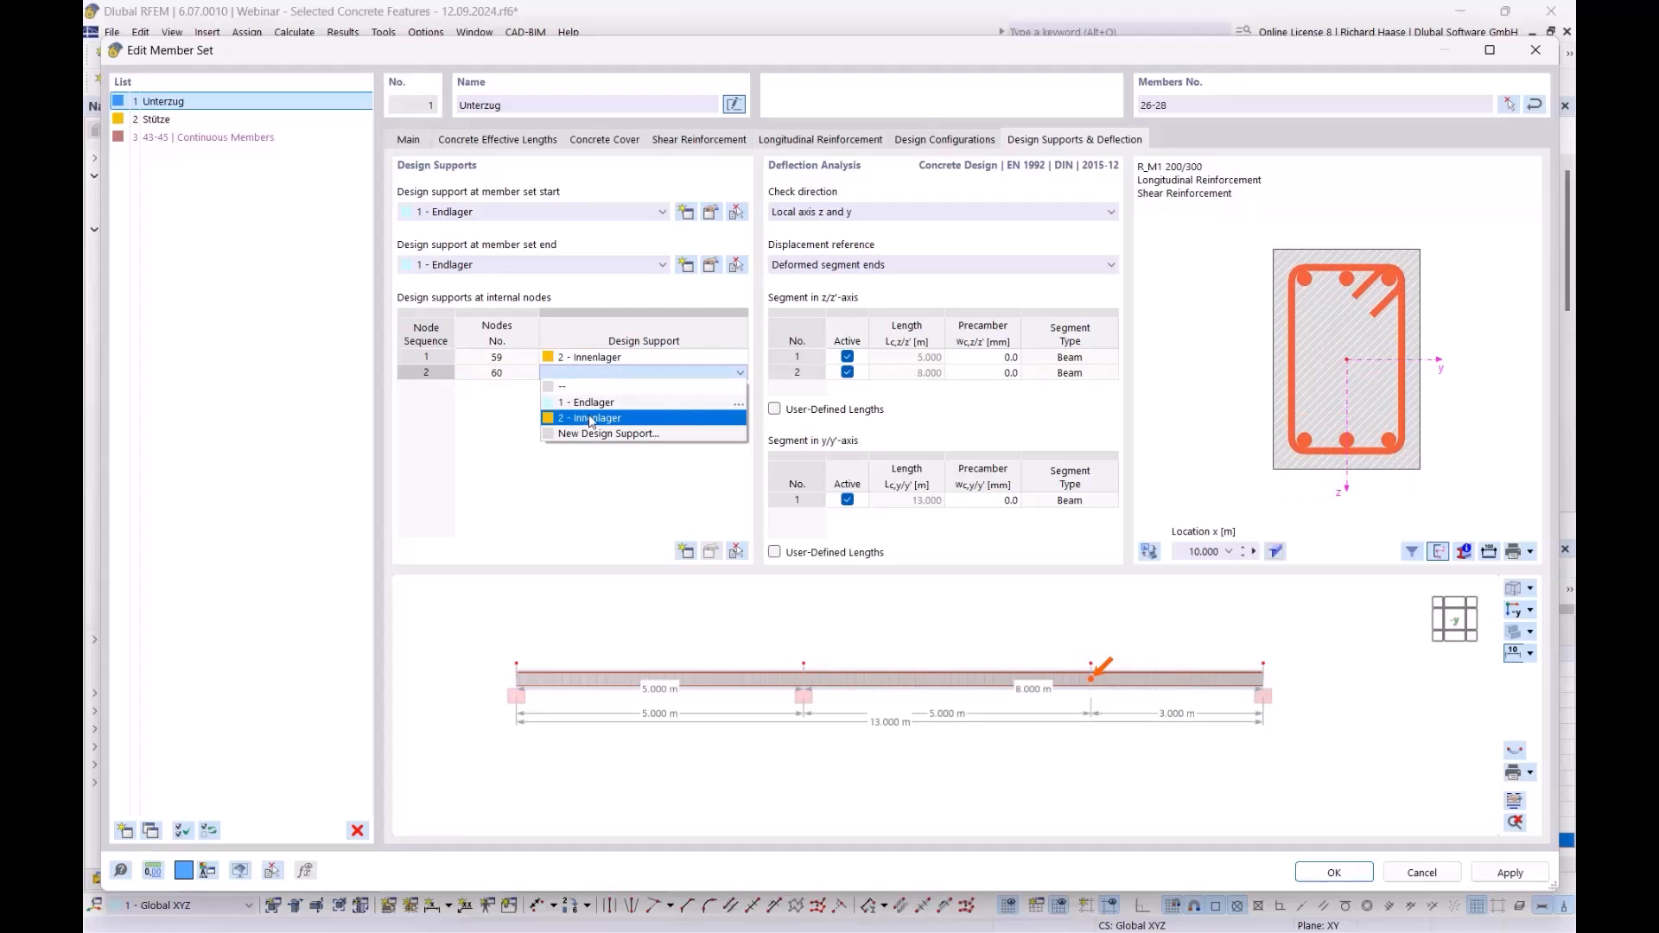
left_click(591, 419)
left_click(711, 265)
left_click_drag(683, 19, 910, 746)
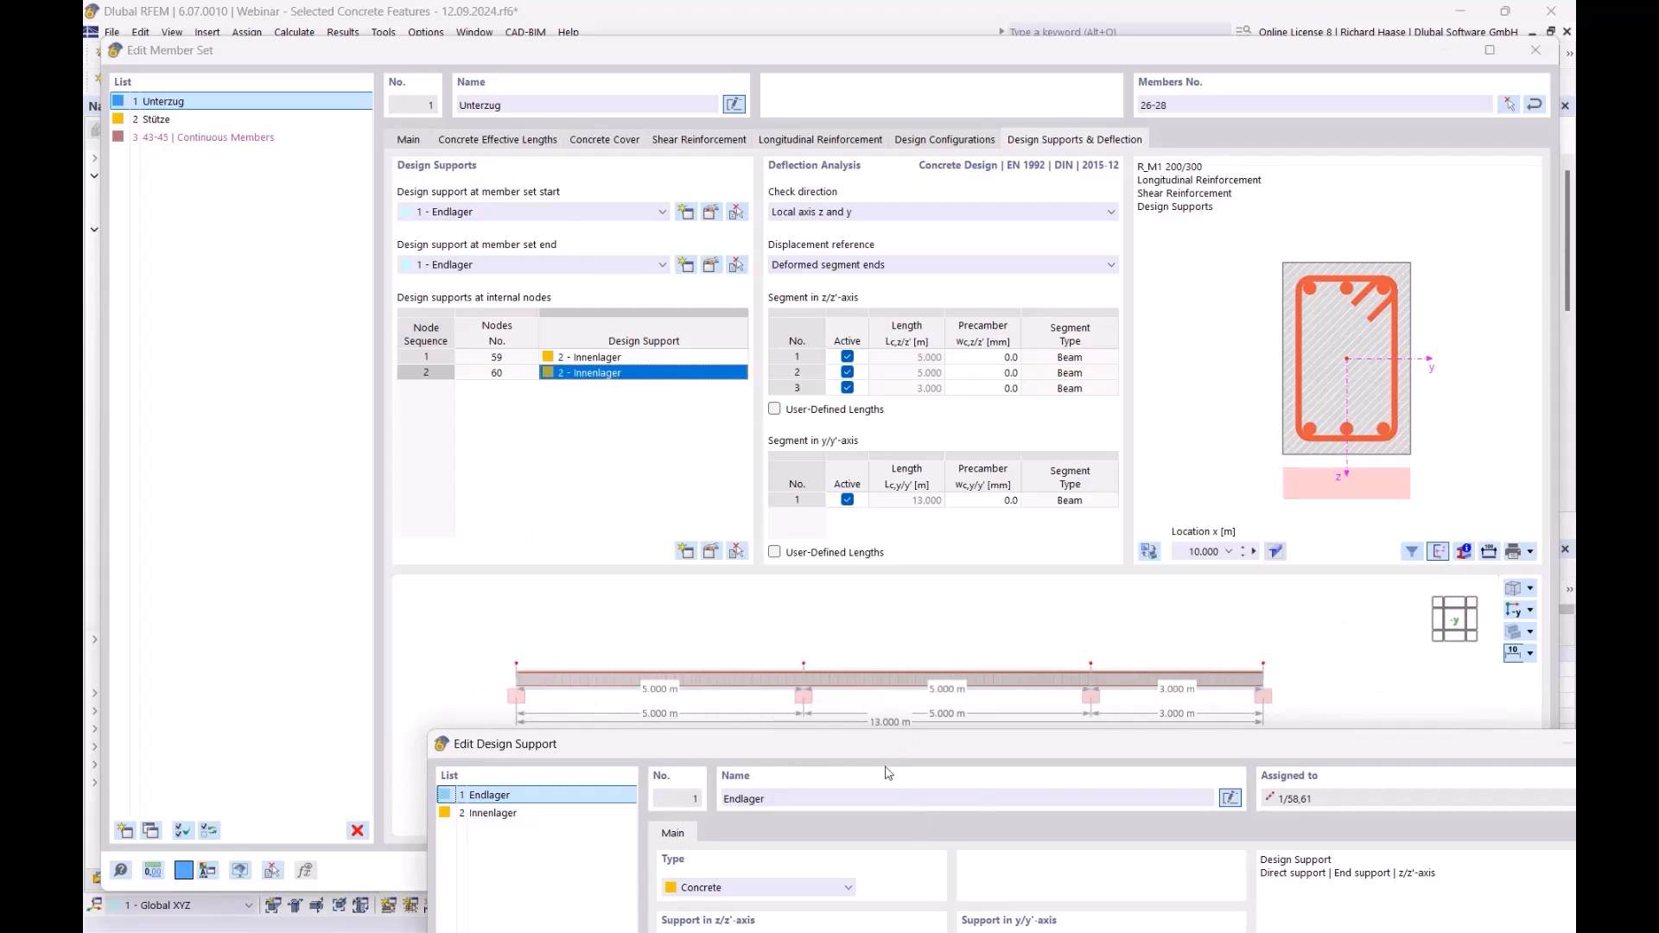
left_click_drag(916, 750, 883, 350)
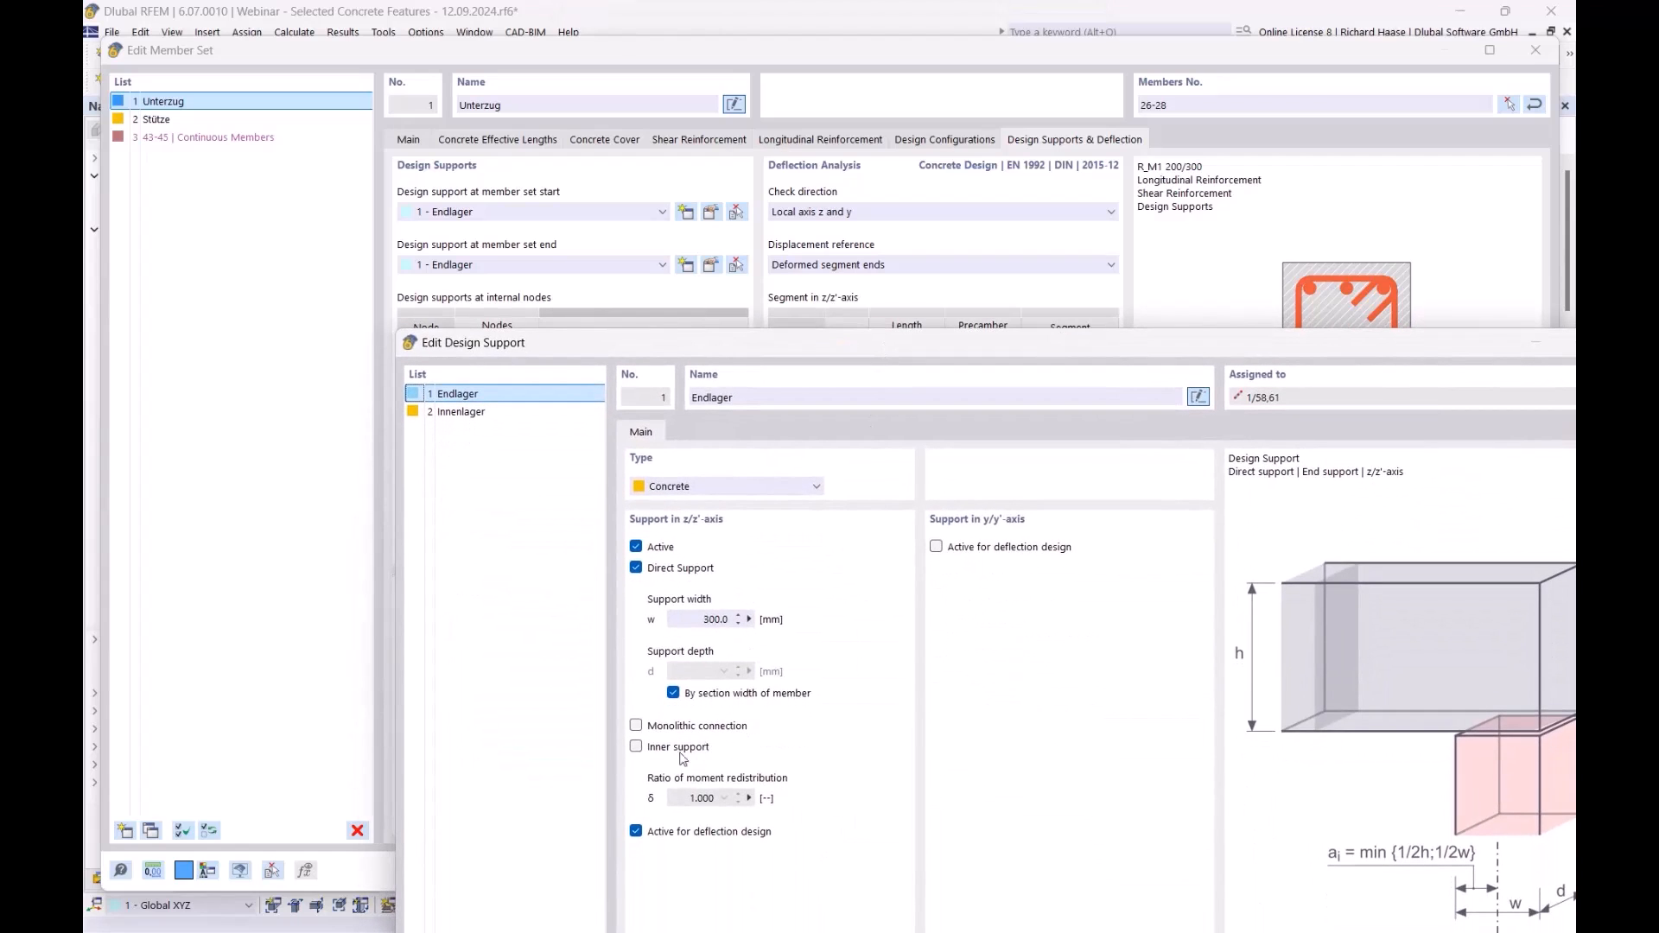
left_click(506, 413)
left_click_drag(798, 350, 804, 687)
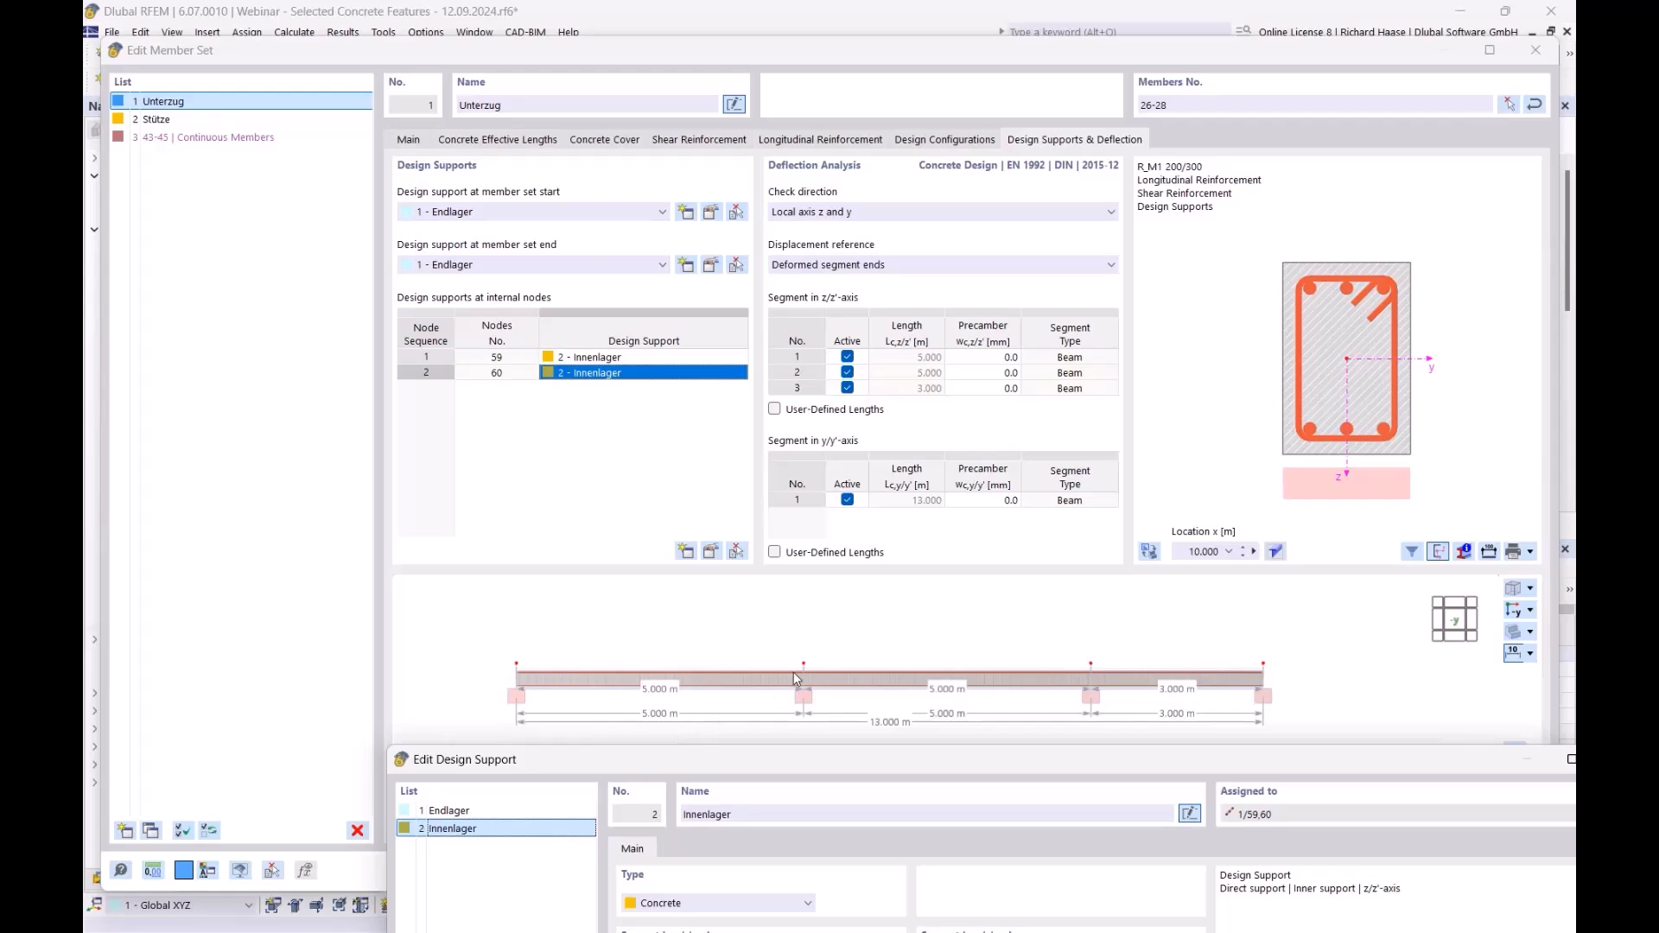
left_click_drag(1311, 759, 1139, 96)
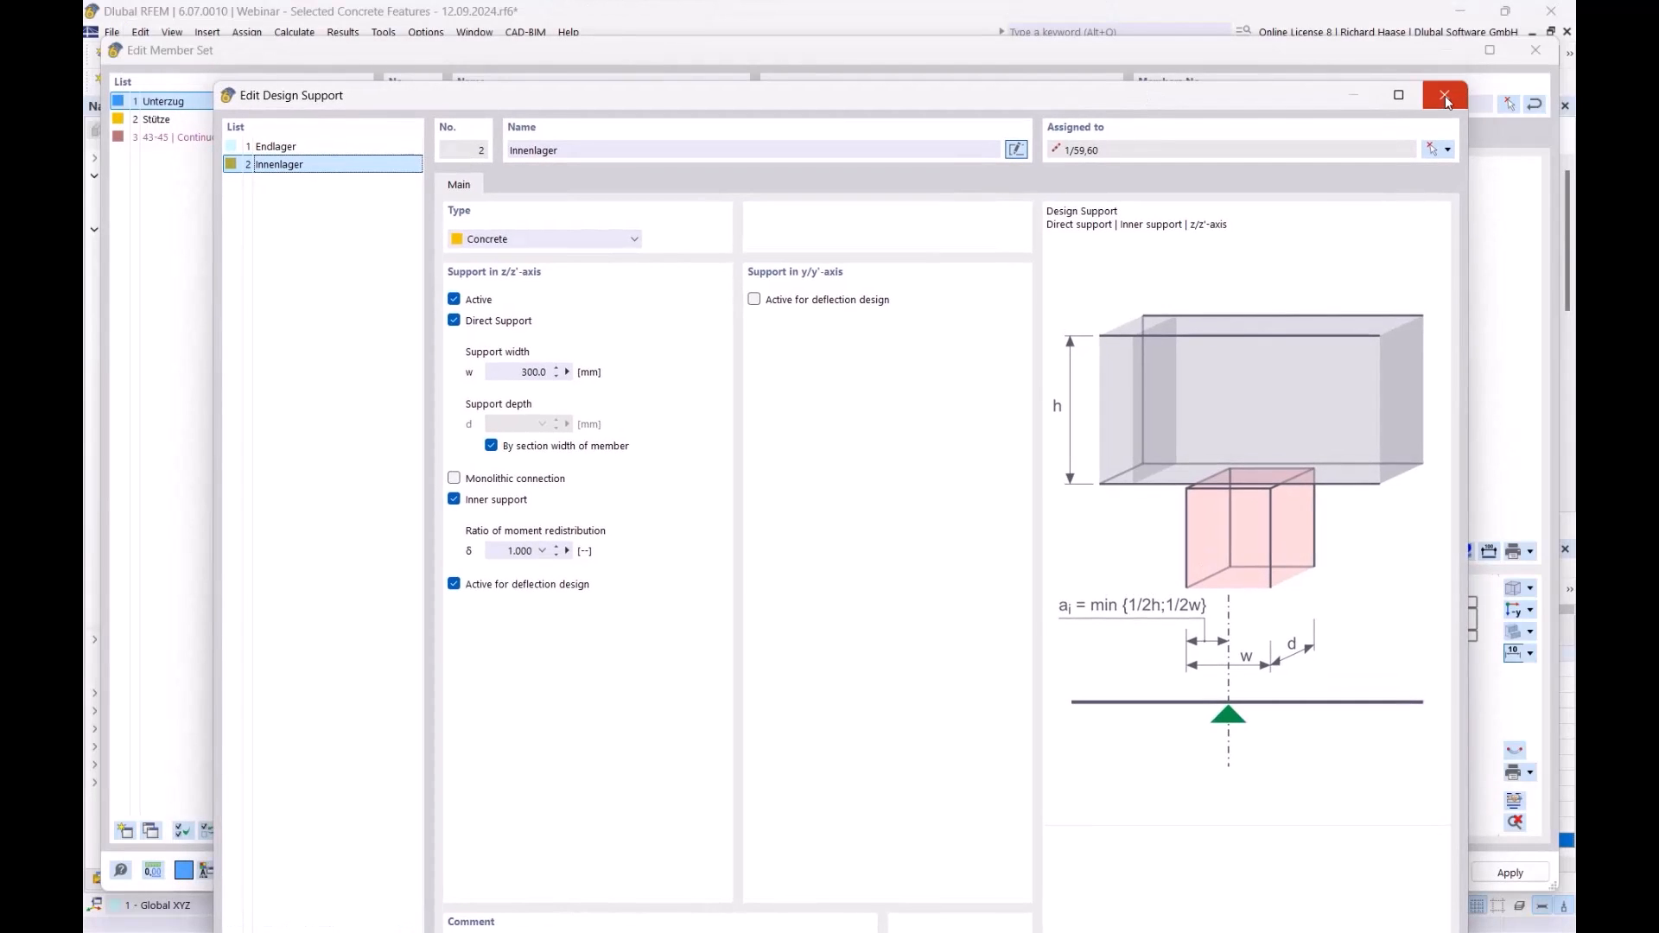
left_click(1446, 97)
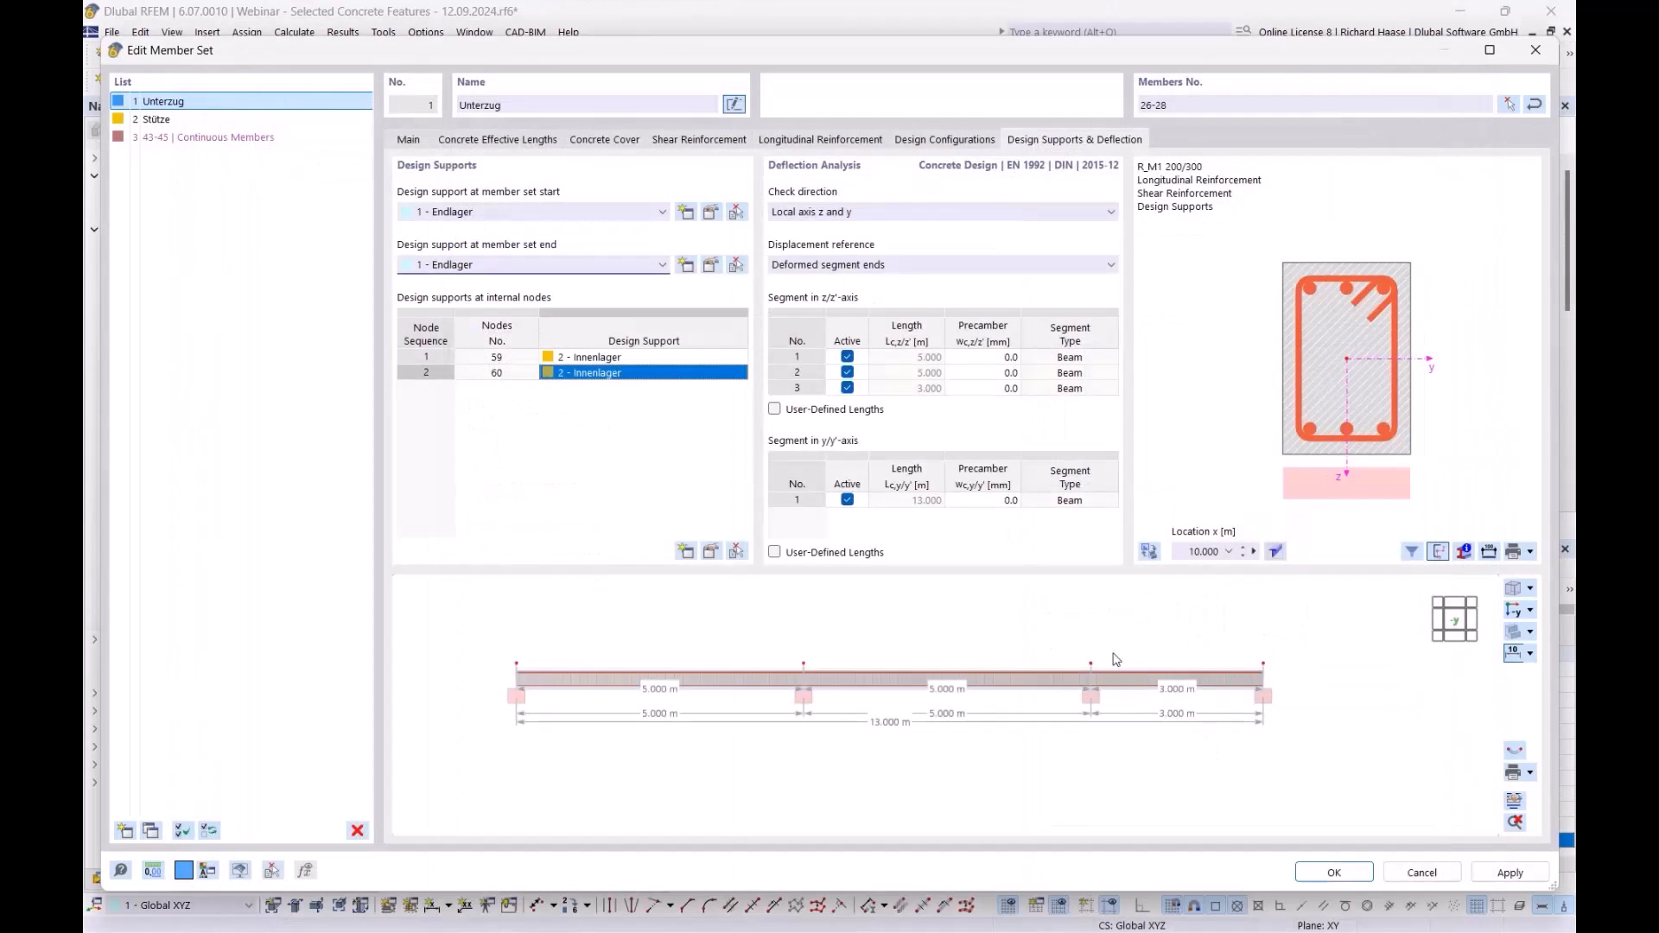
left_click(1334, 872)
- Apply the member set changes, run the concrete design, and list design ratios on members
left_click(904, 567)
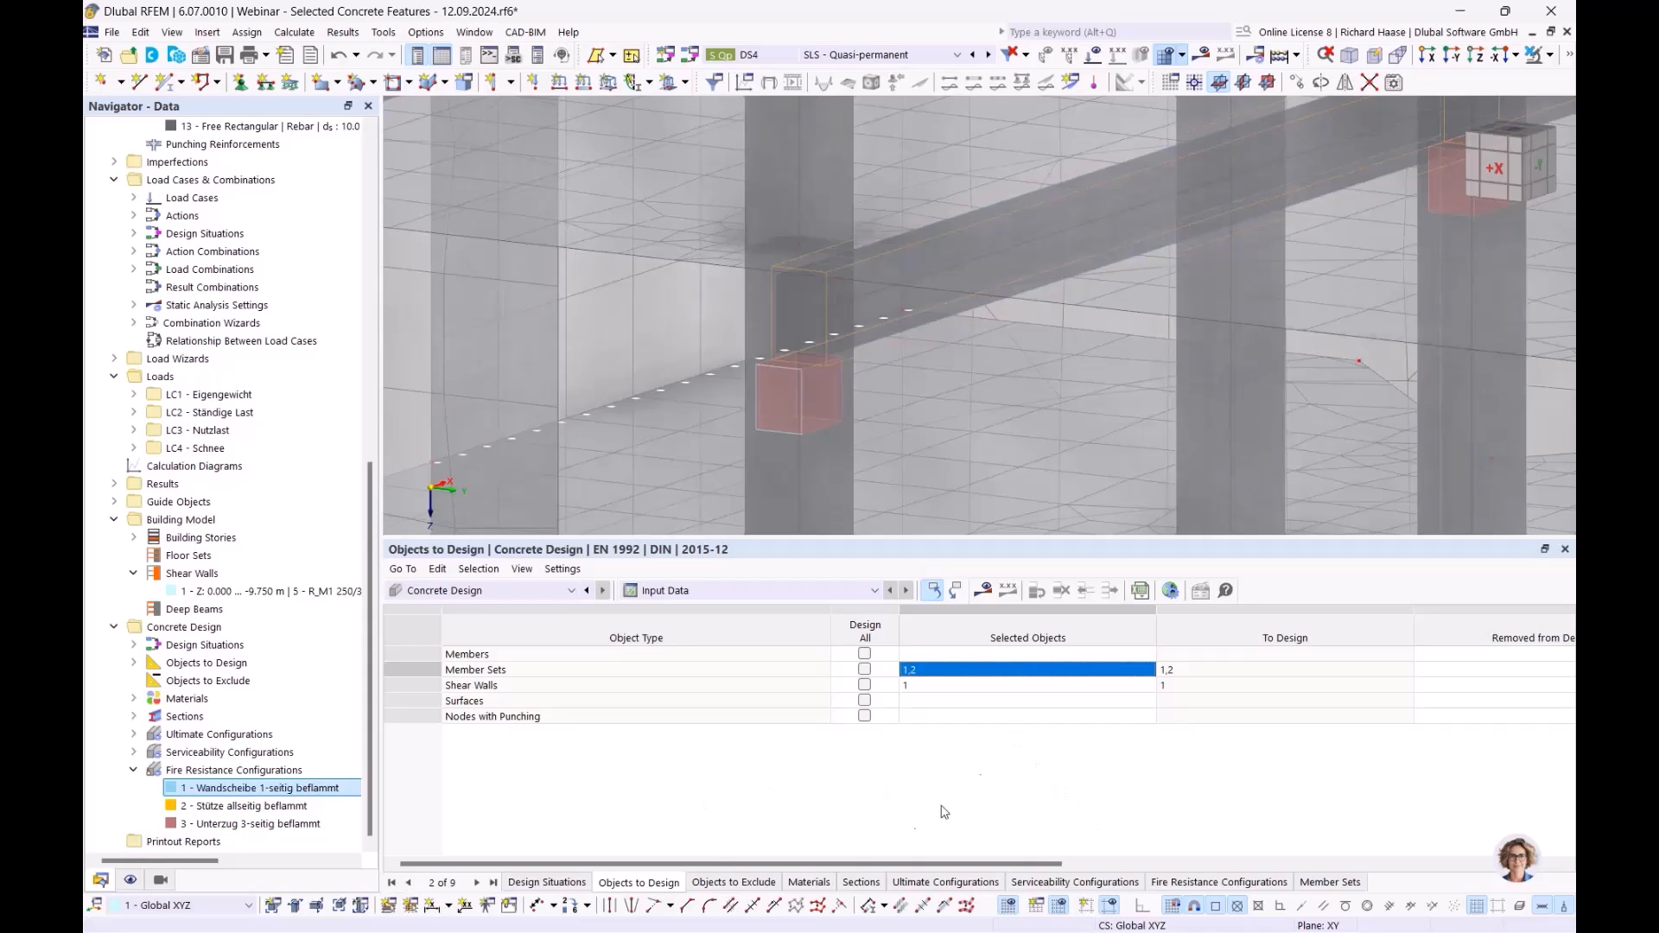
left_click(983, 592)
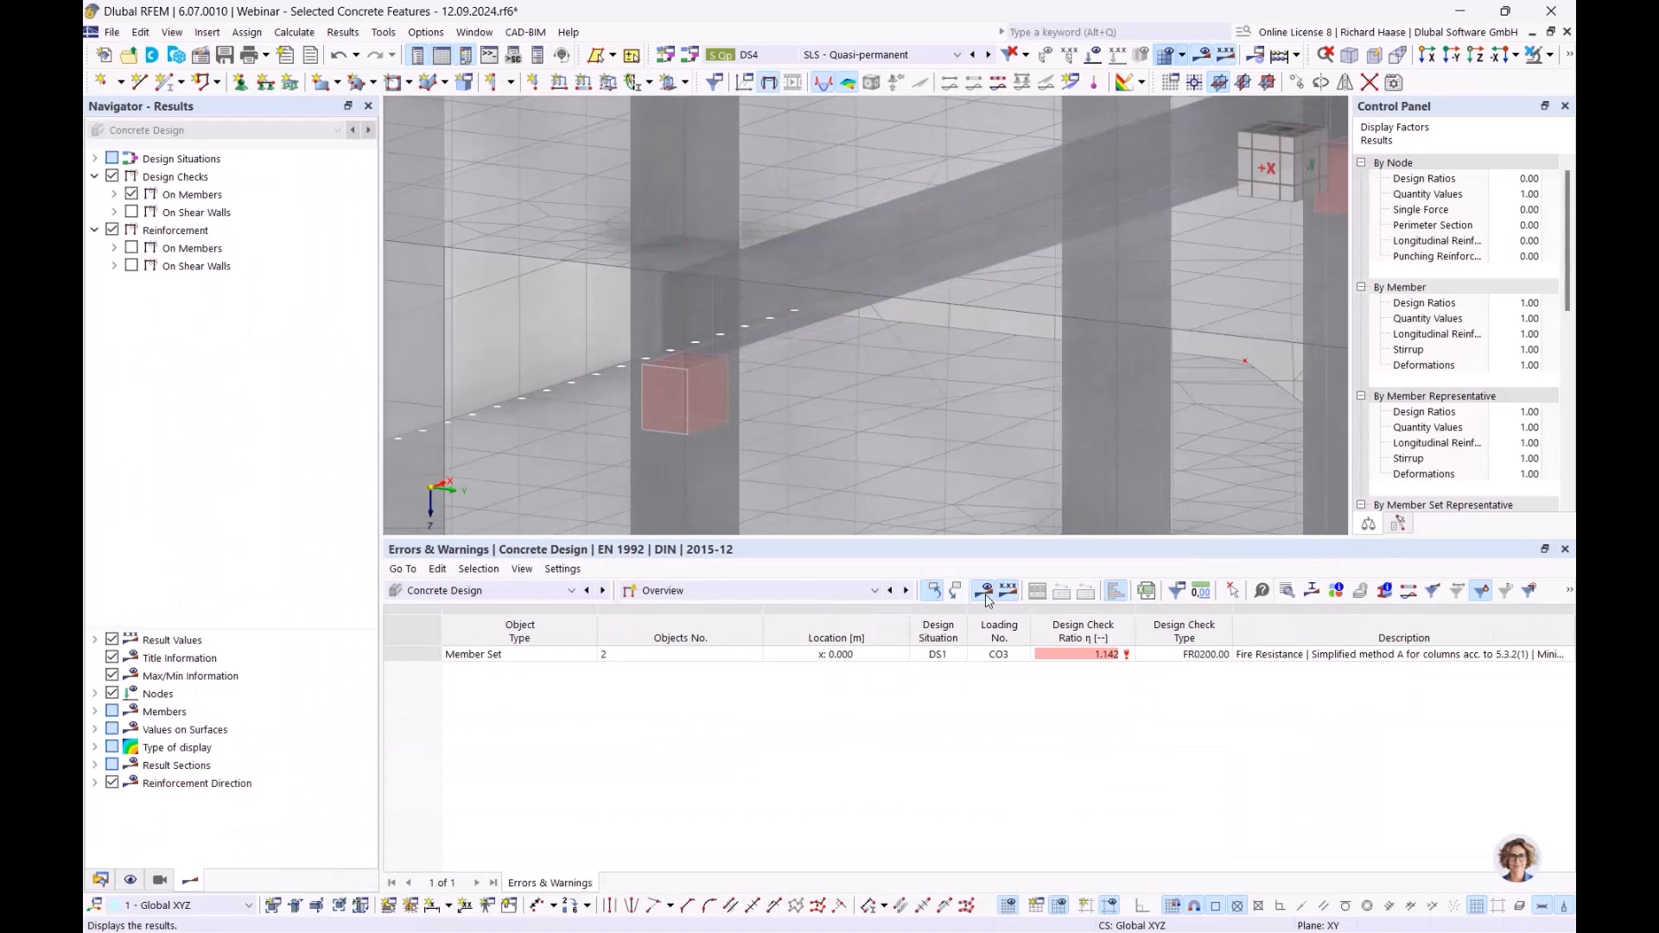
left_click(659, 591)
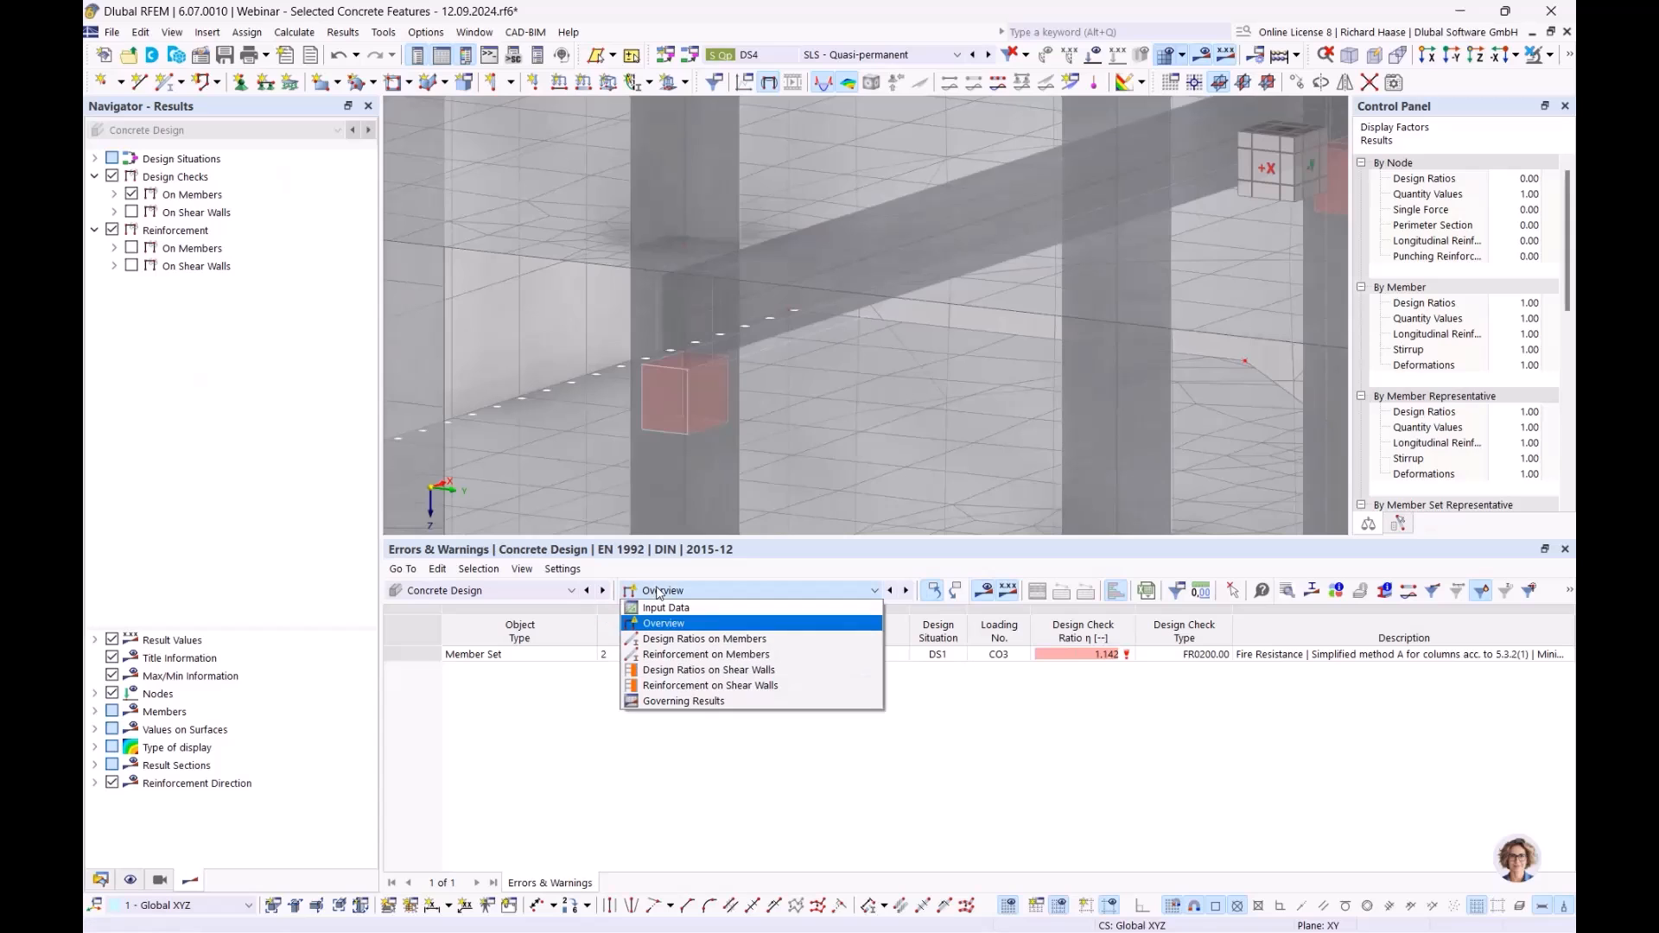
left_click(683, 639)
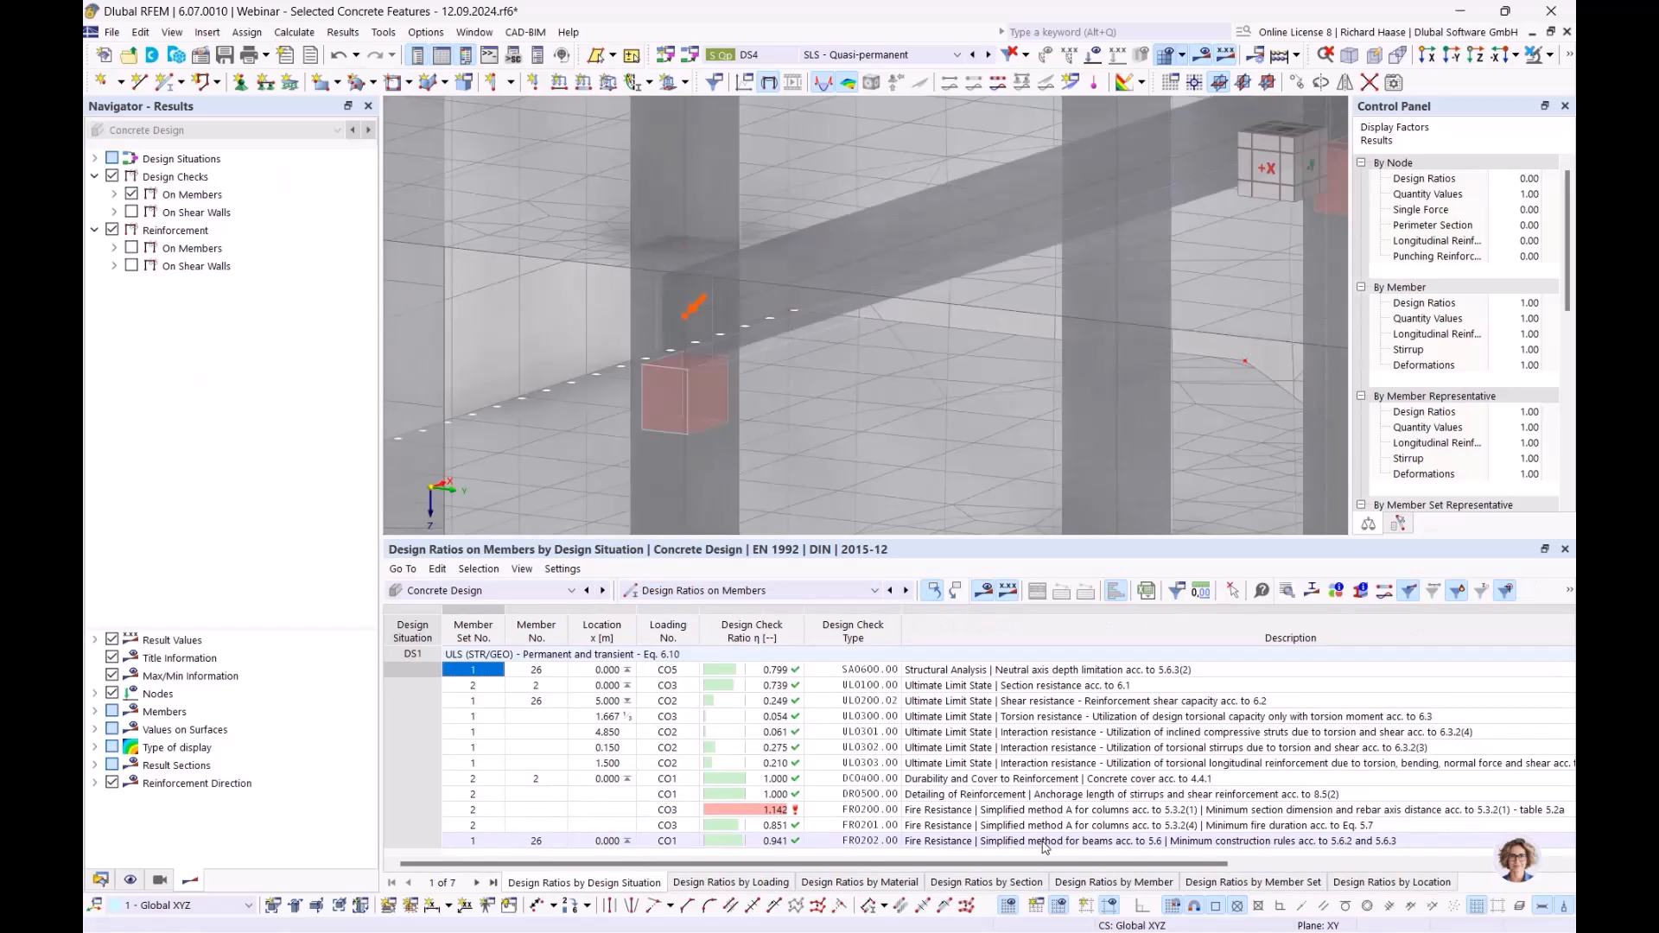
- Inspect member 26's FR0202 beam fire resistance check details, now at ratio 0.941
left_click(1044, 845)
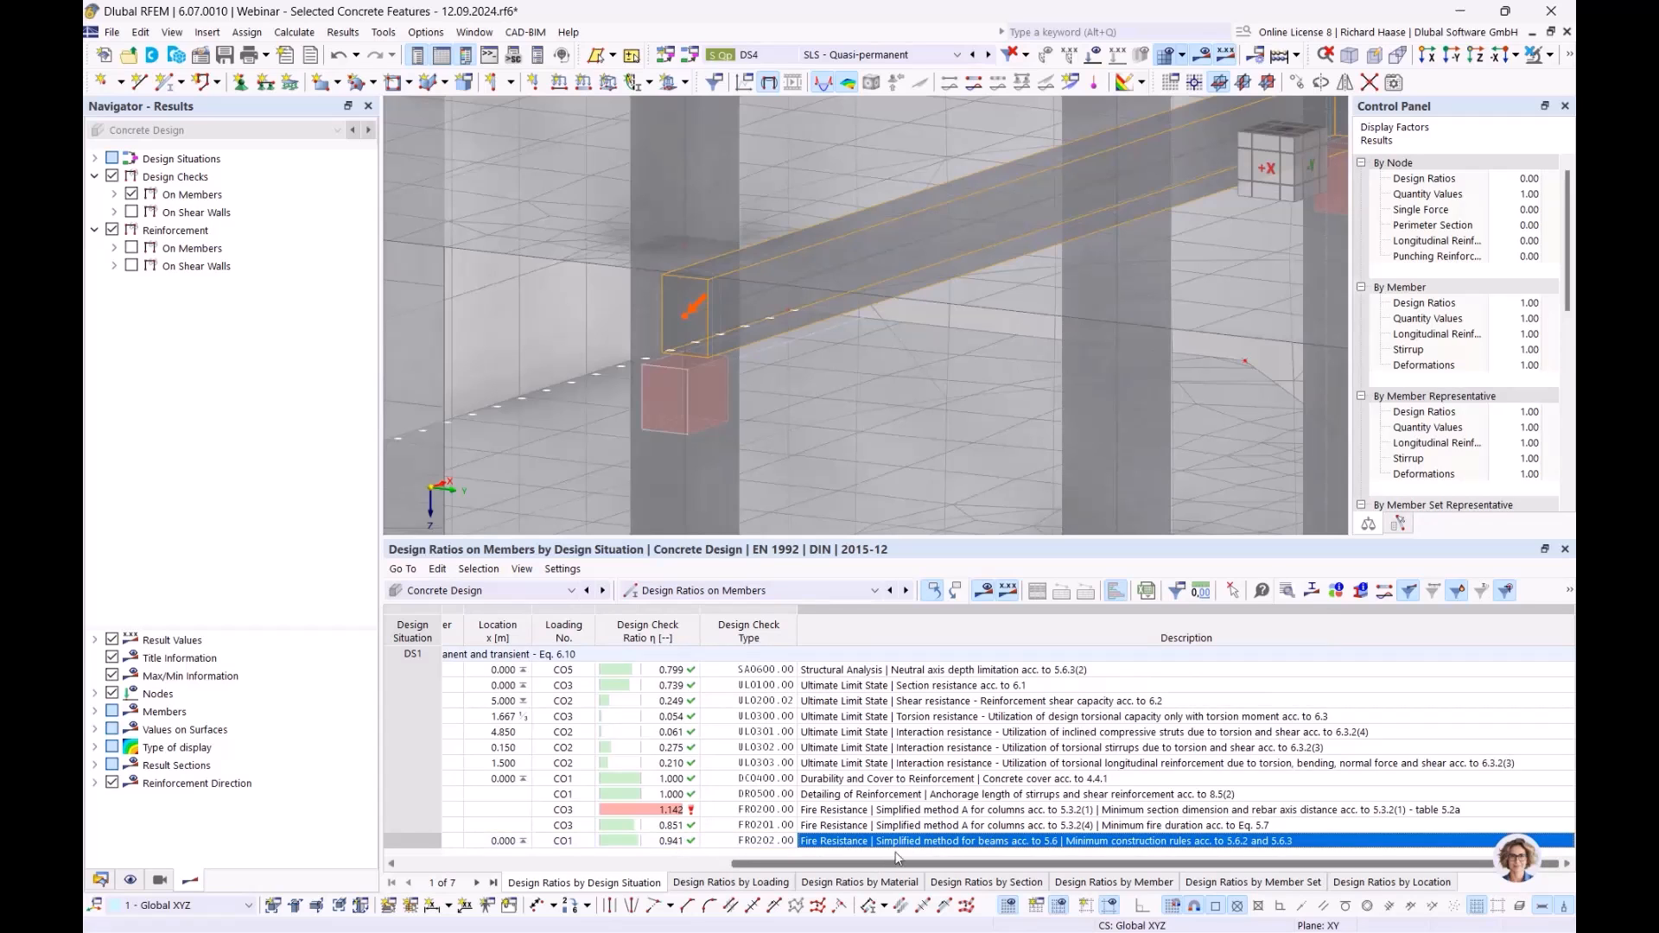
double_click(1058, 841)
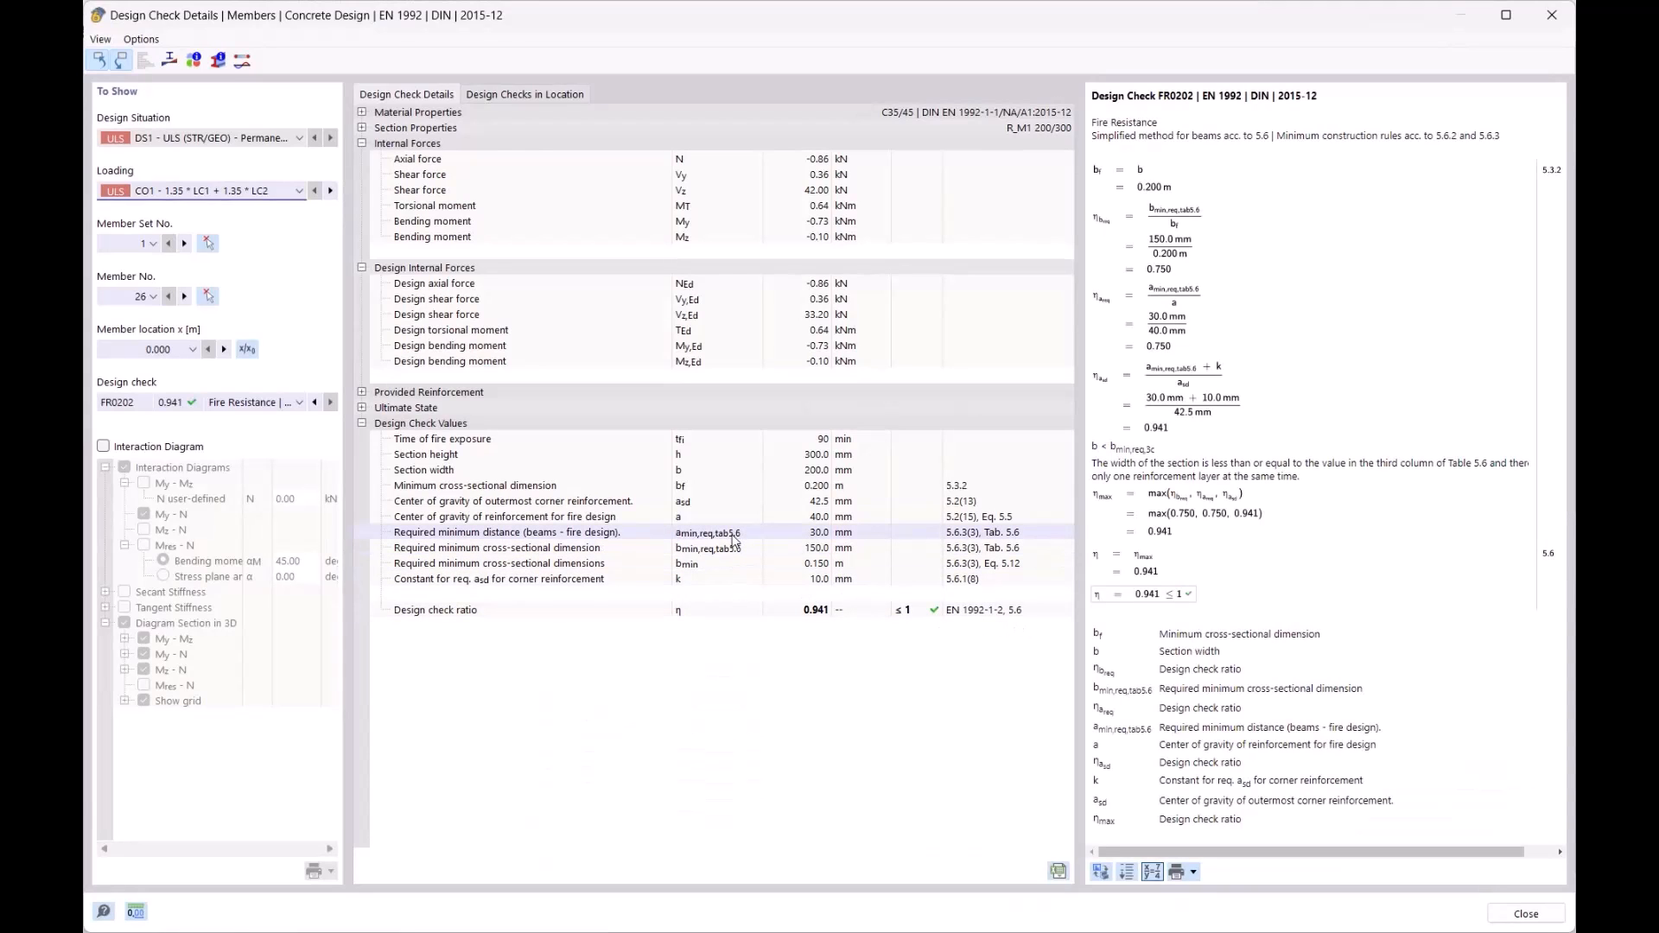
left_click(742, 537)
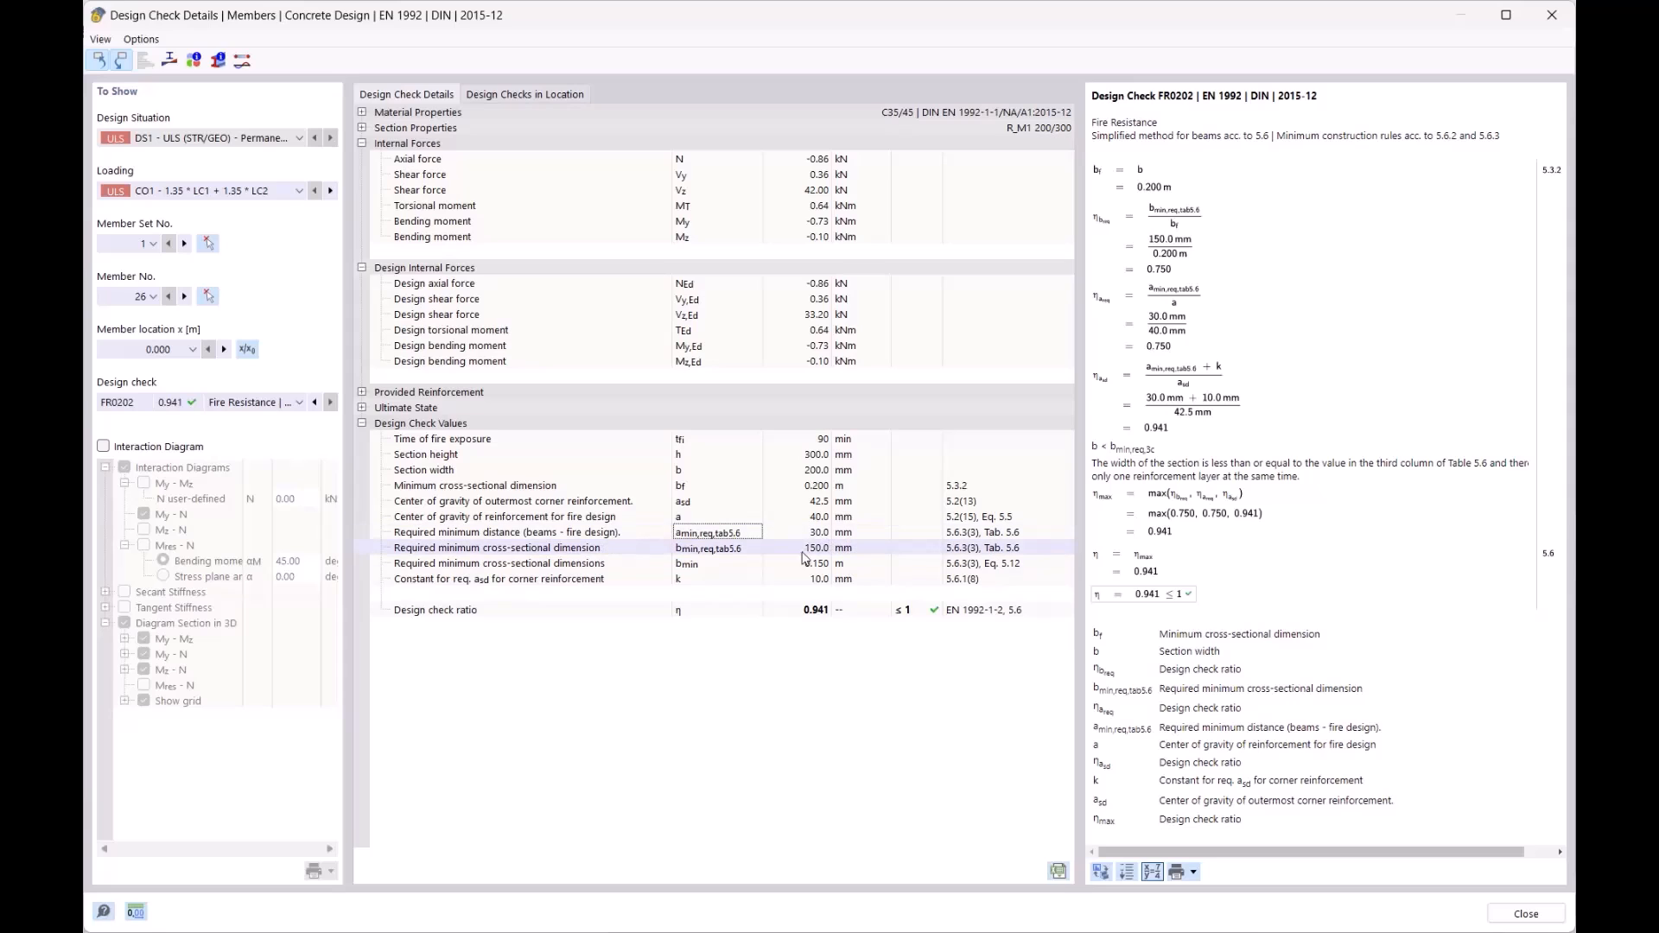
left_click(1552, 15)
- Centre the view on the beams and switch the table to the design input data
scroll(791, 304, "down", 5)
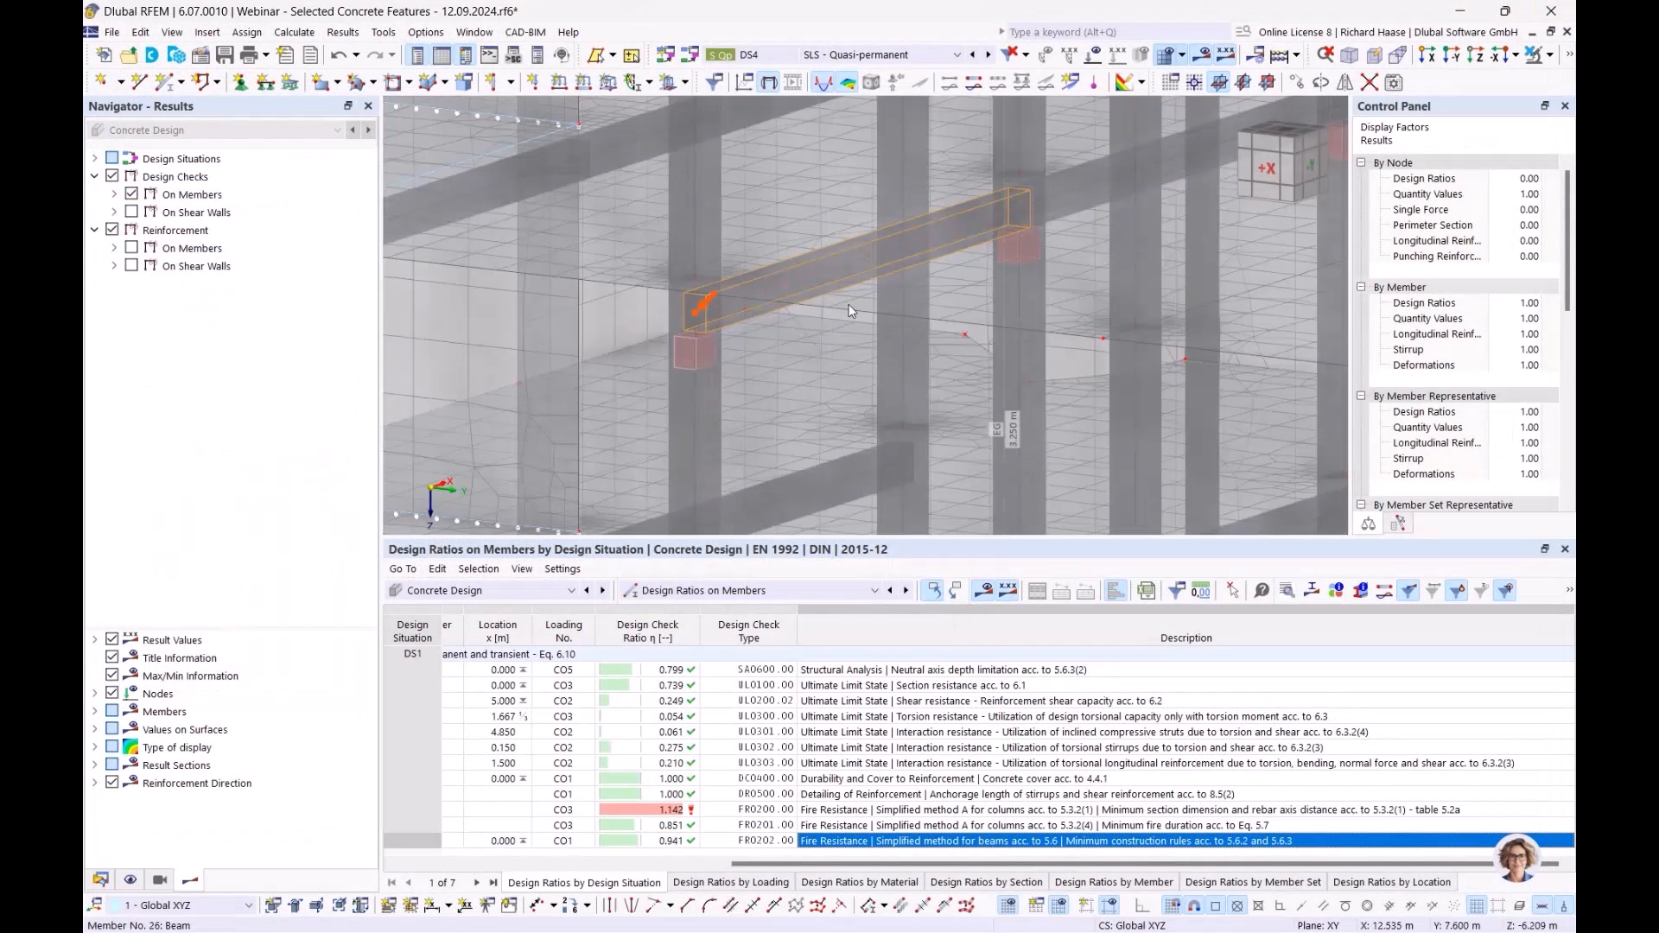
middle_click_drag(895, 293, 850, 311)
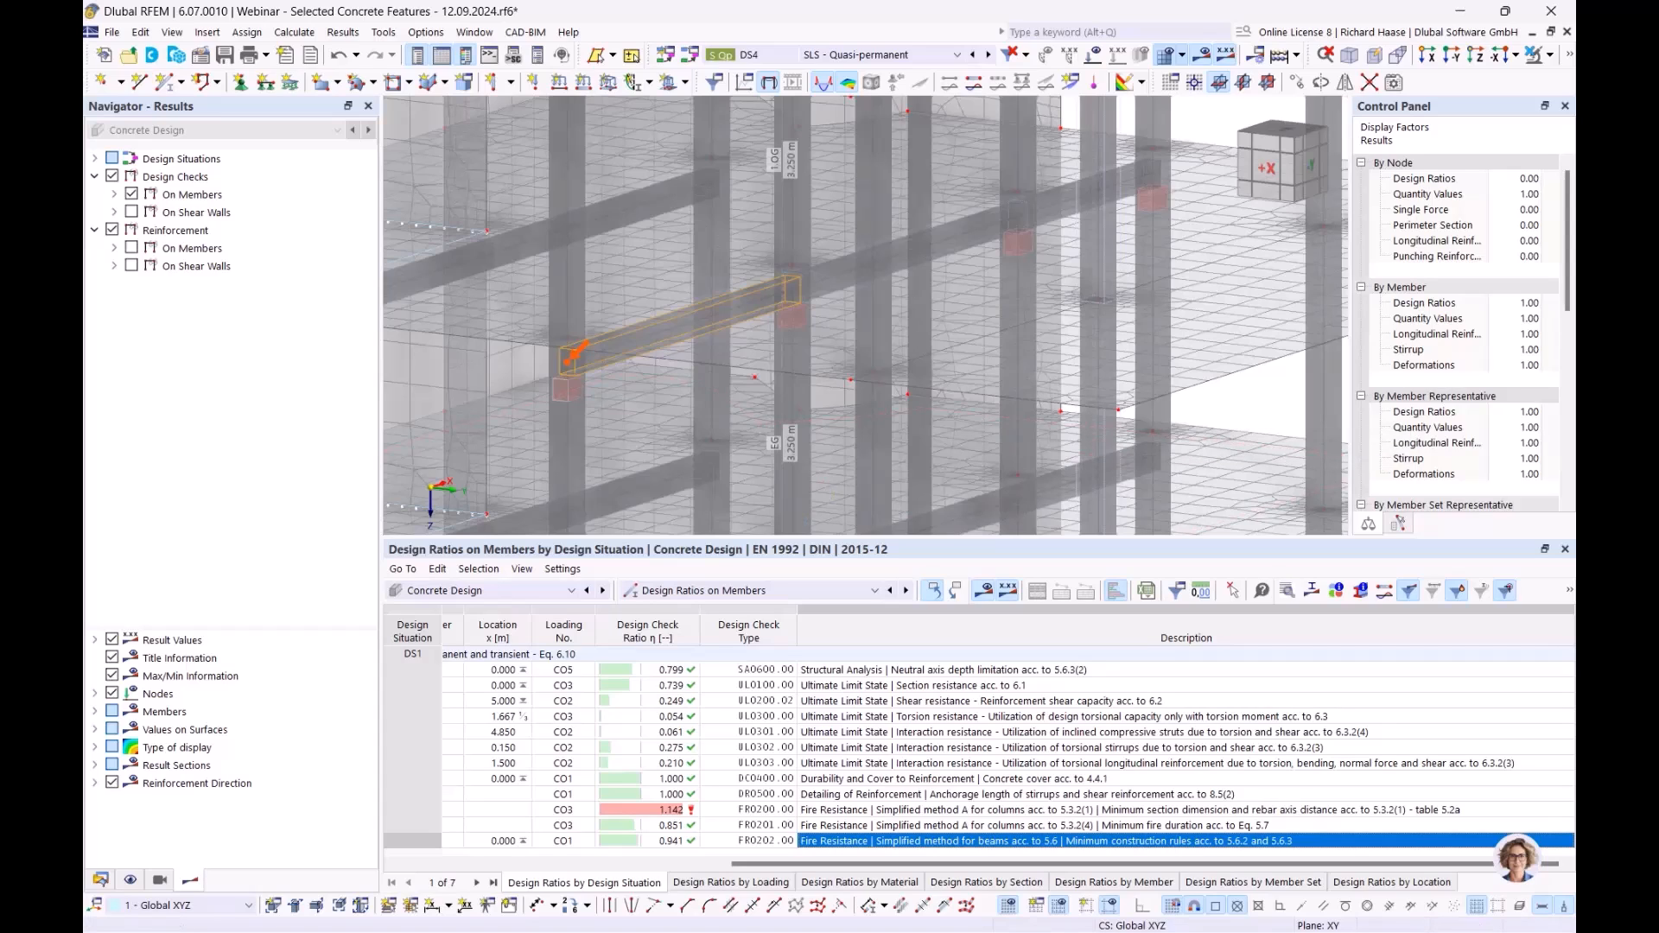
left_click(679, 595)
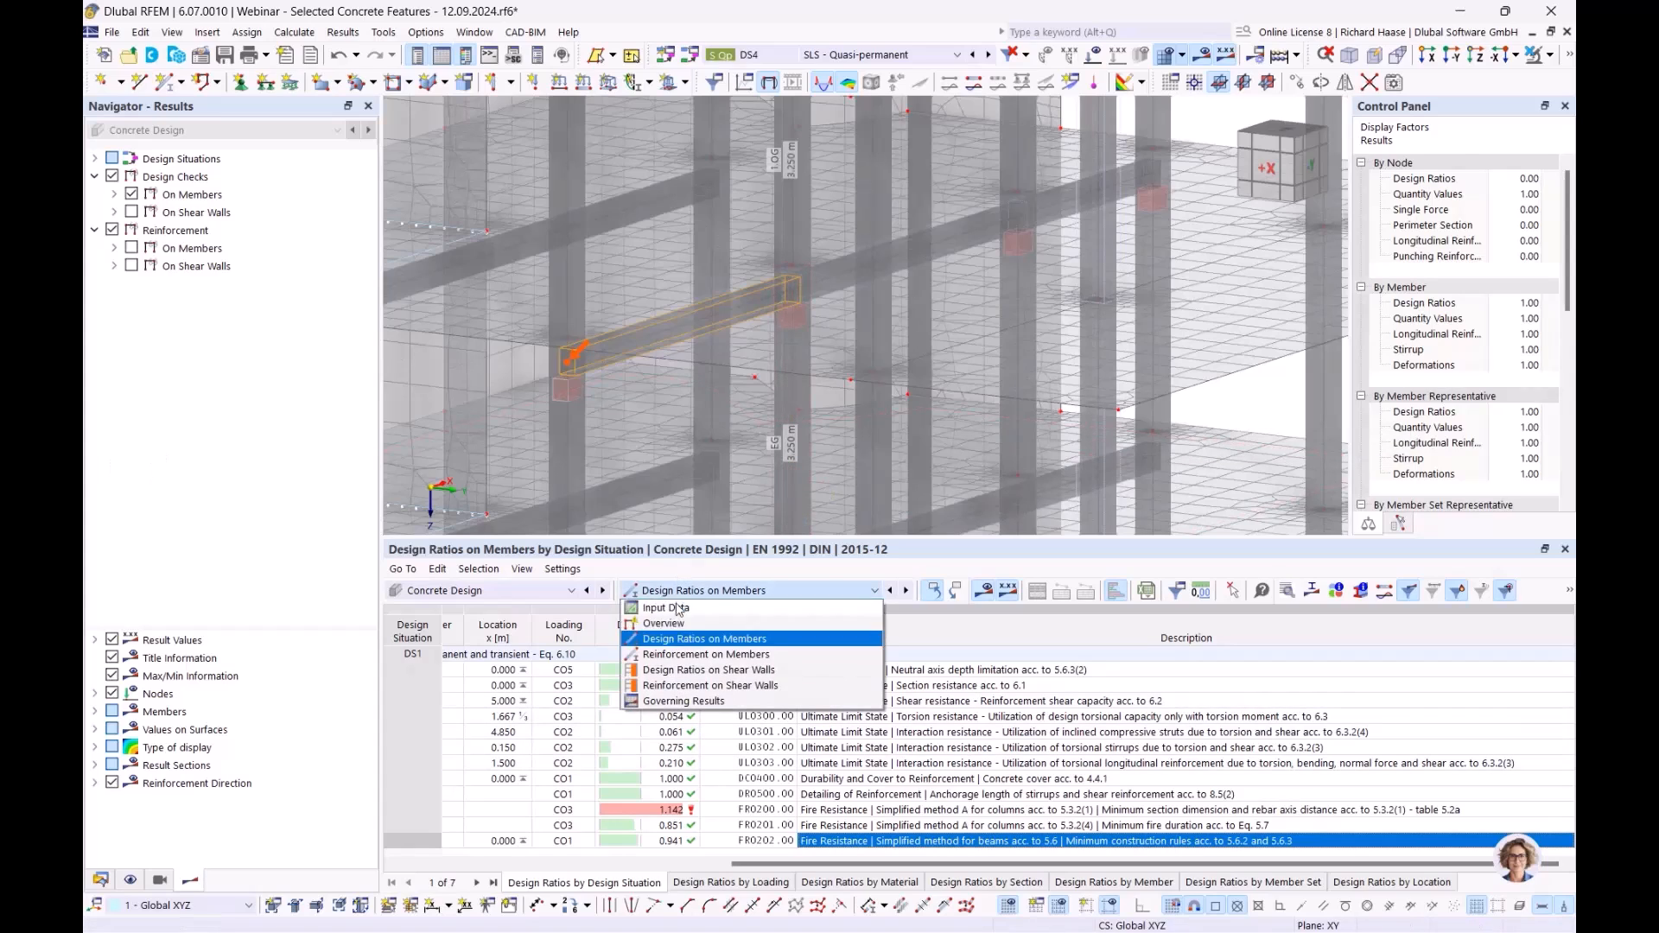
left_click(679, 608)
- Remove member sets 1,2 from the objects to design, accepting deletion of results
left_click(943, 673)
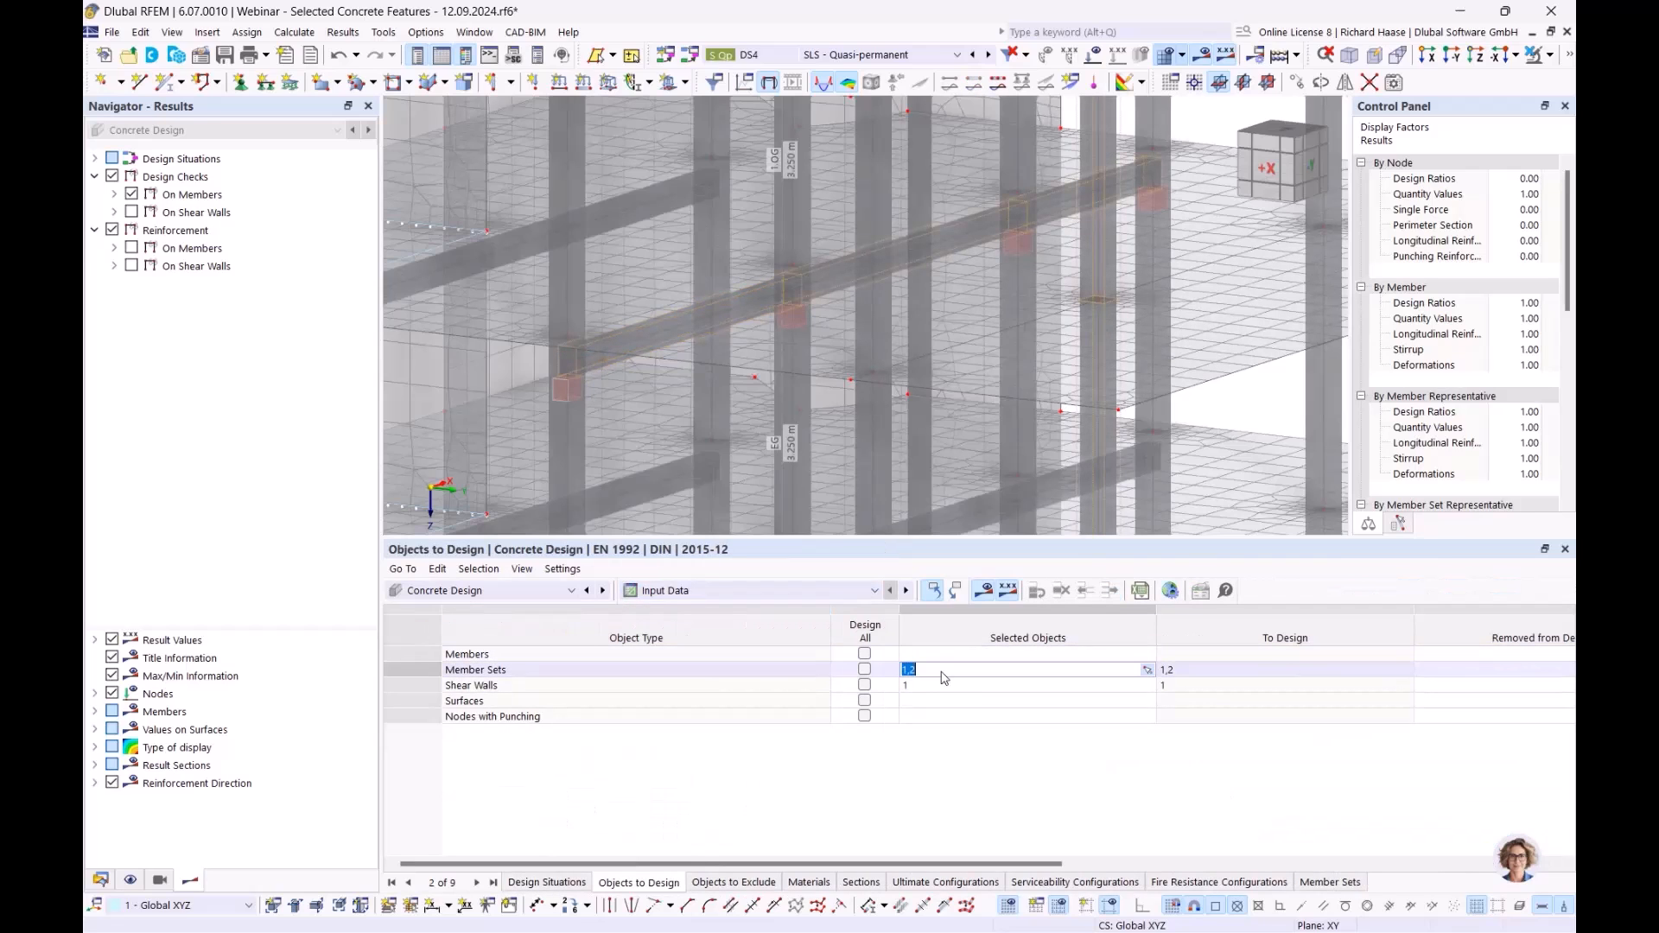
key("Delete")
key("Return")
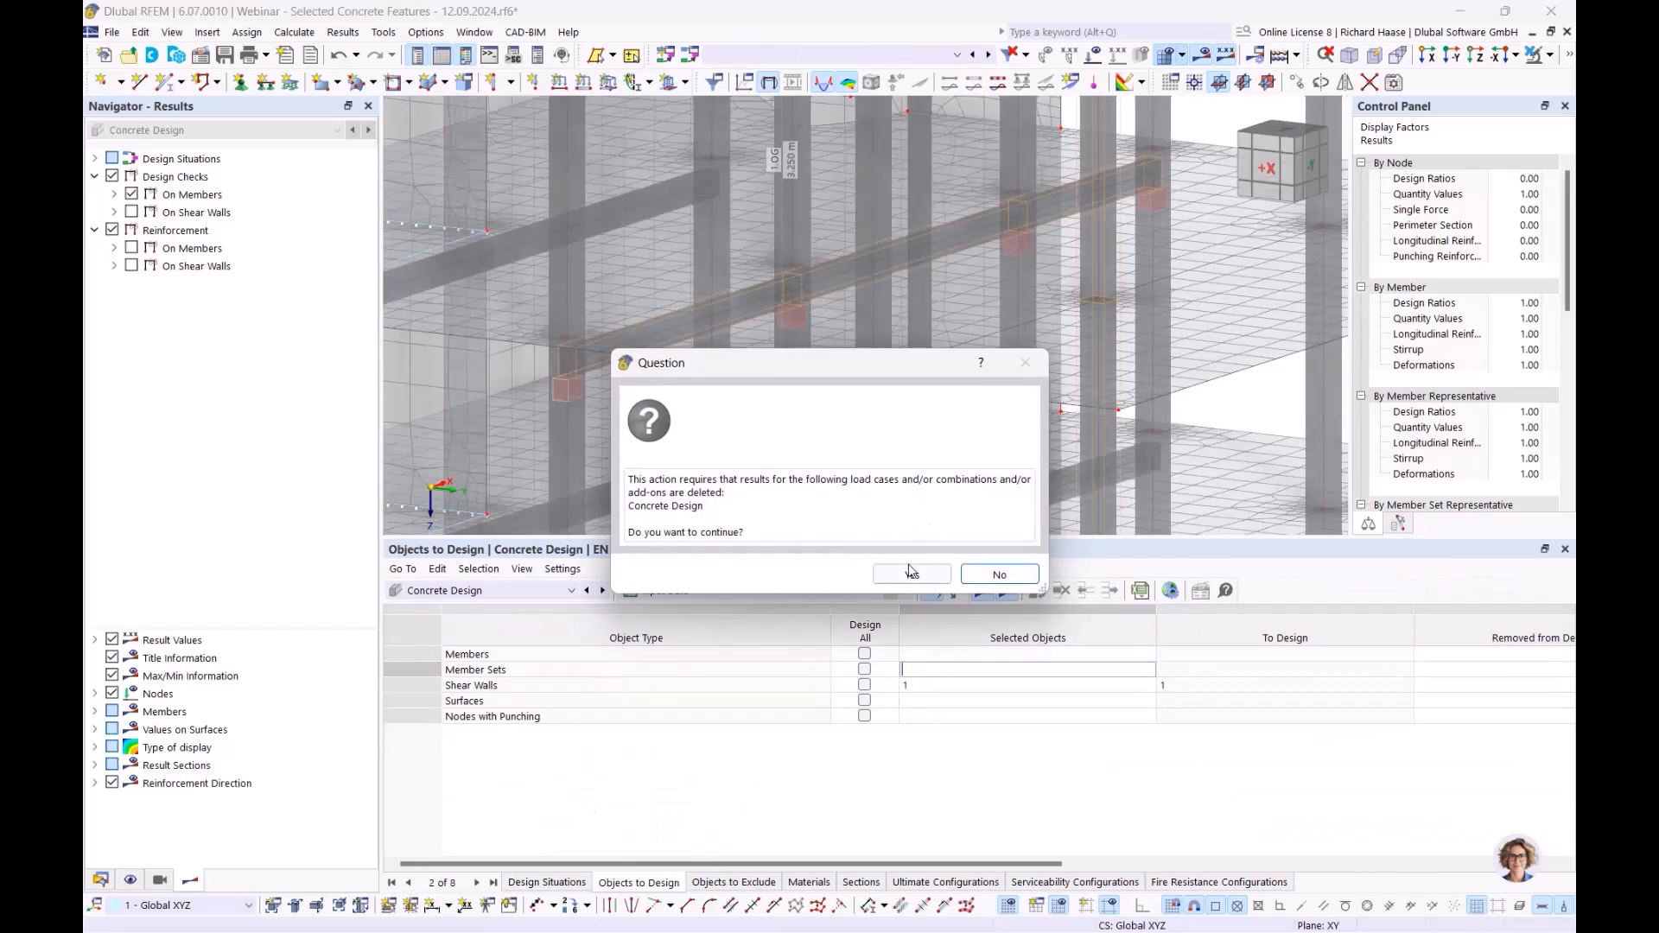
left_click(909, 574)
- Clear shear wall 1 from the design selection and go to the 'Fire resistance design' slide
left_click(927, 692)
key("Delete")
left_click(926, 780)
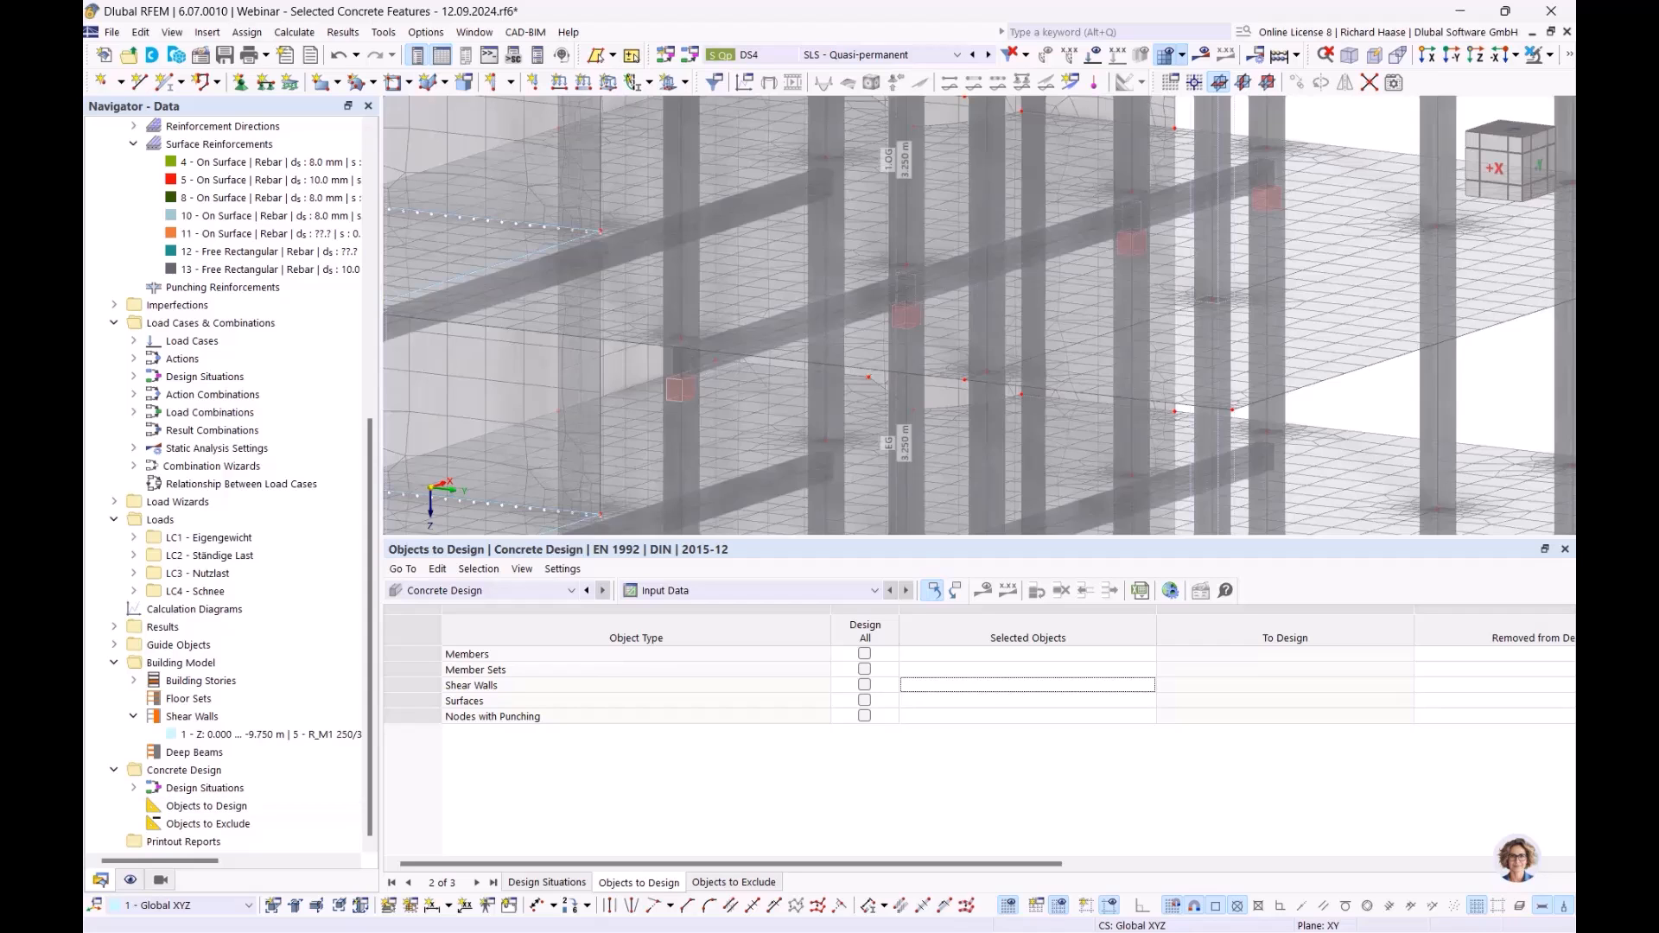
key("alt+Tab")
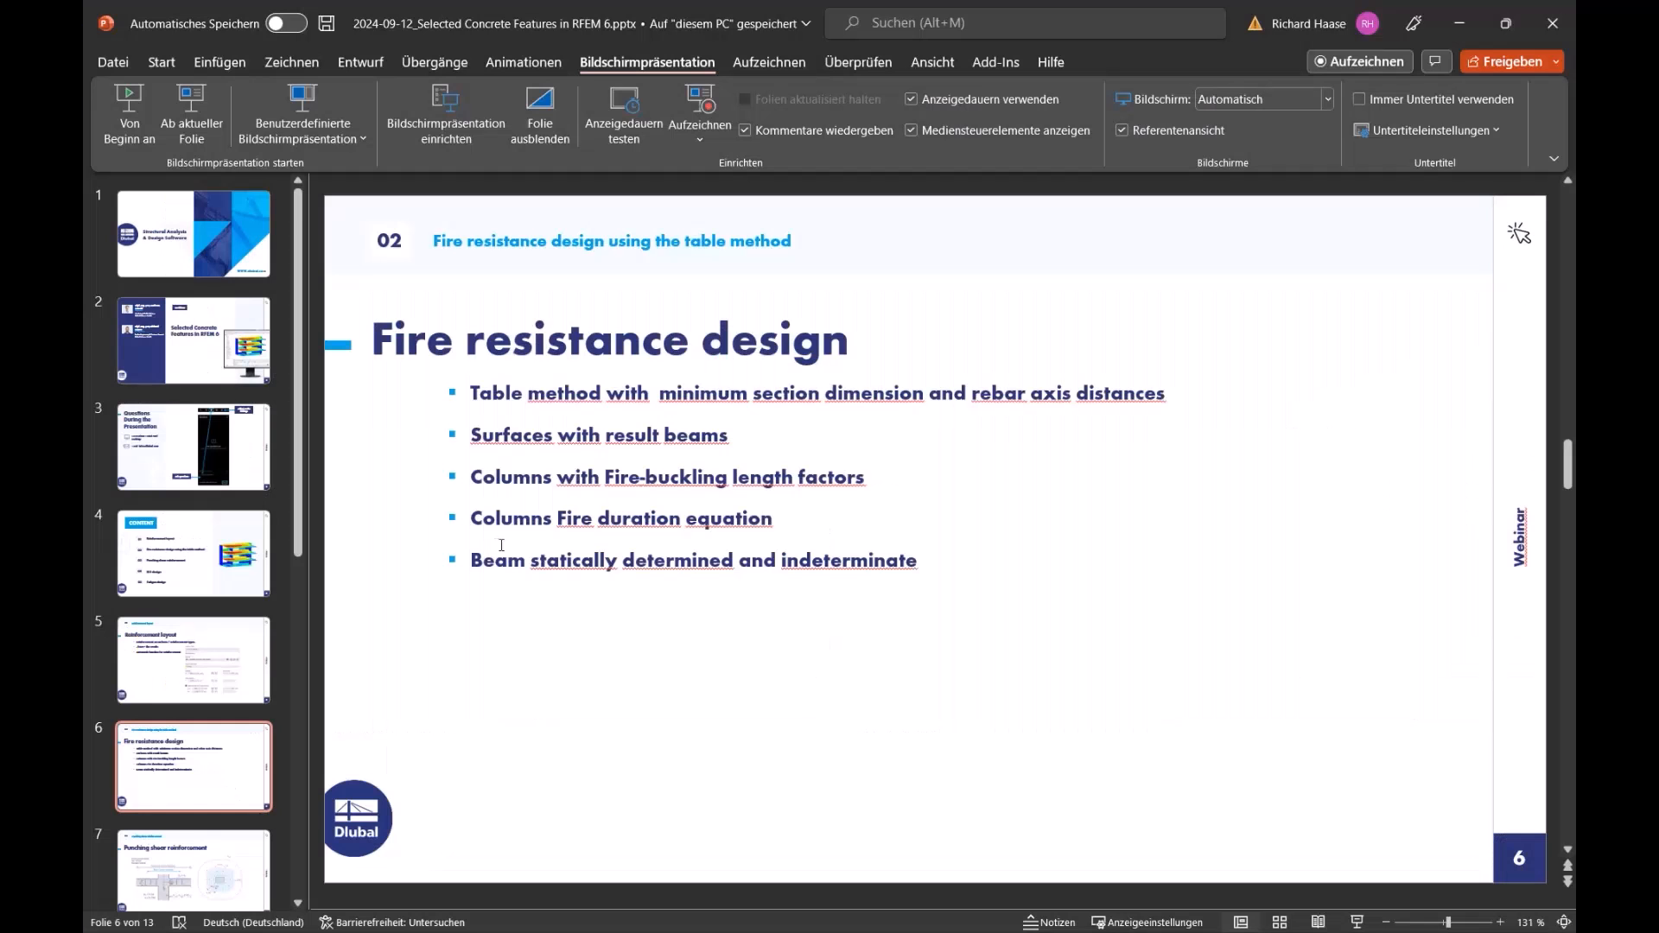
- Present slide 6 and slide 7 'Punching shear reinforcement', then exit the show back to RFEM
left_click(198, 106)
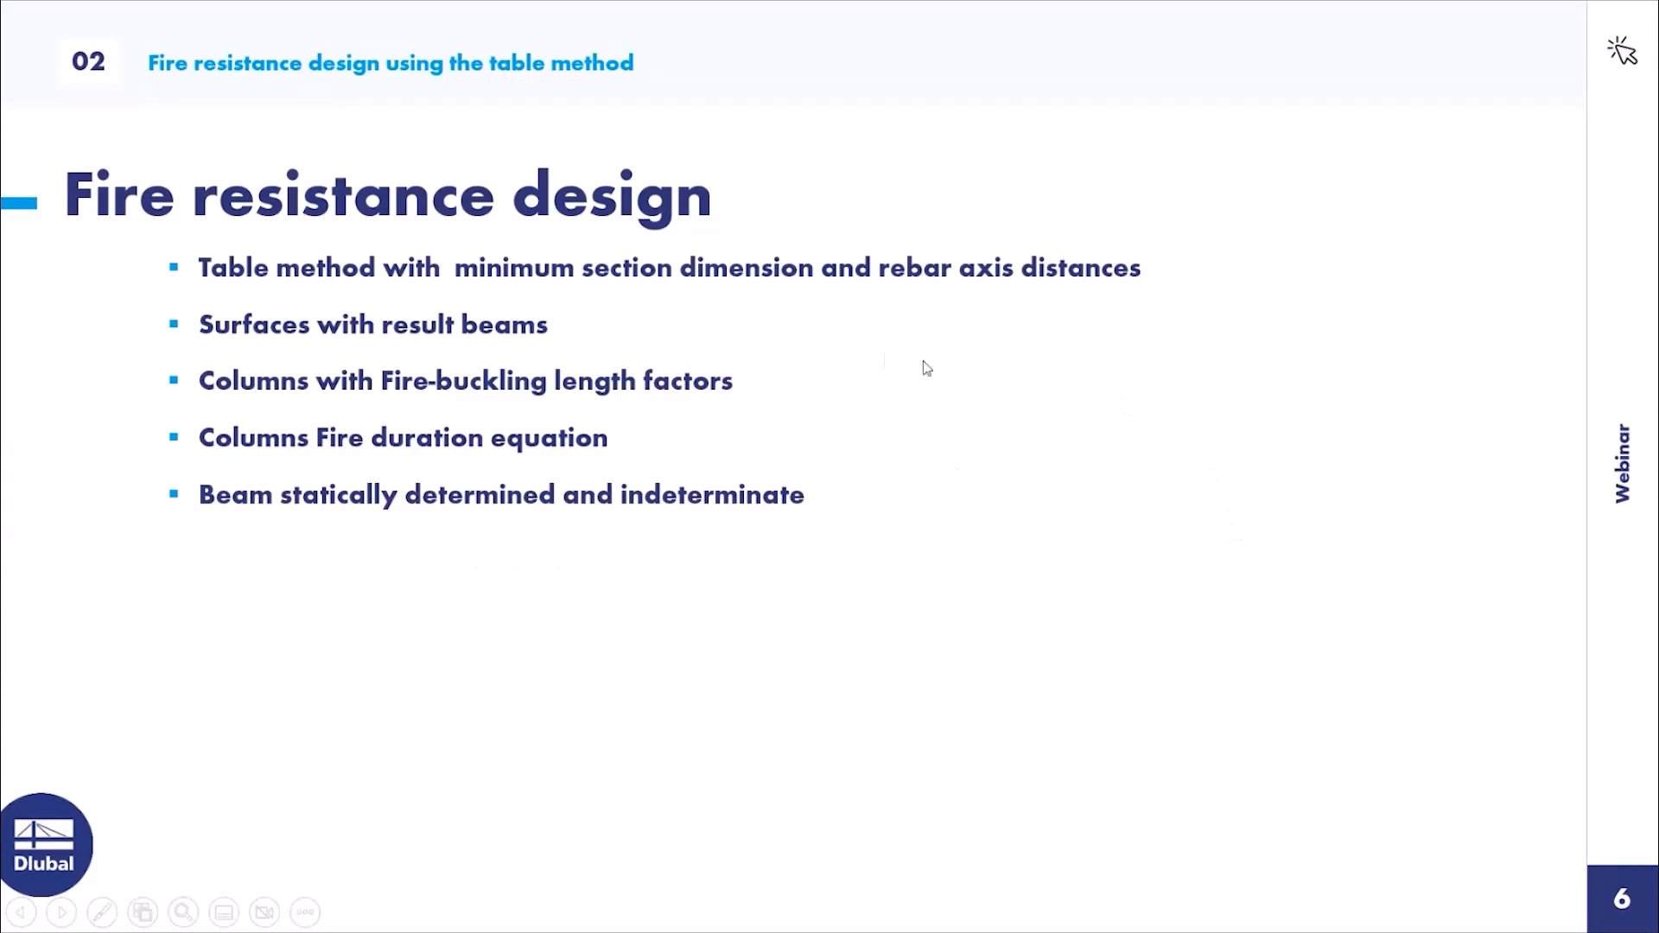
left_click(865, 356)
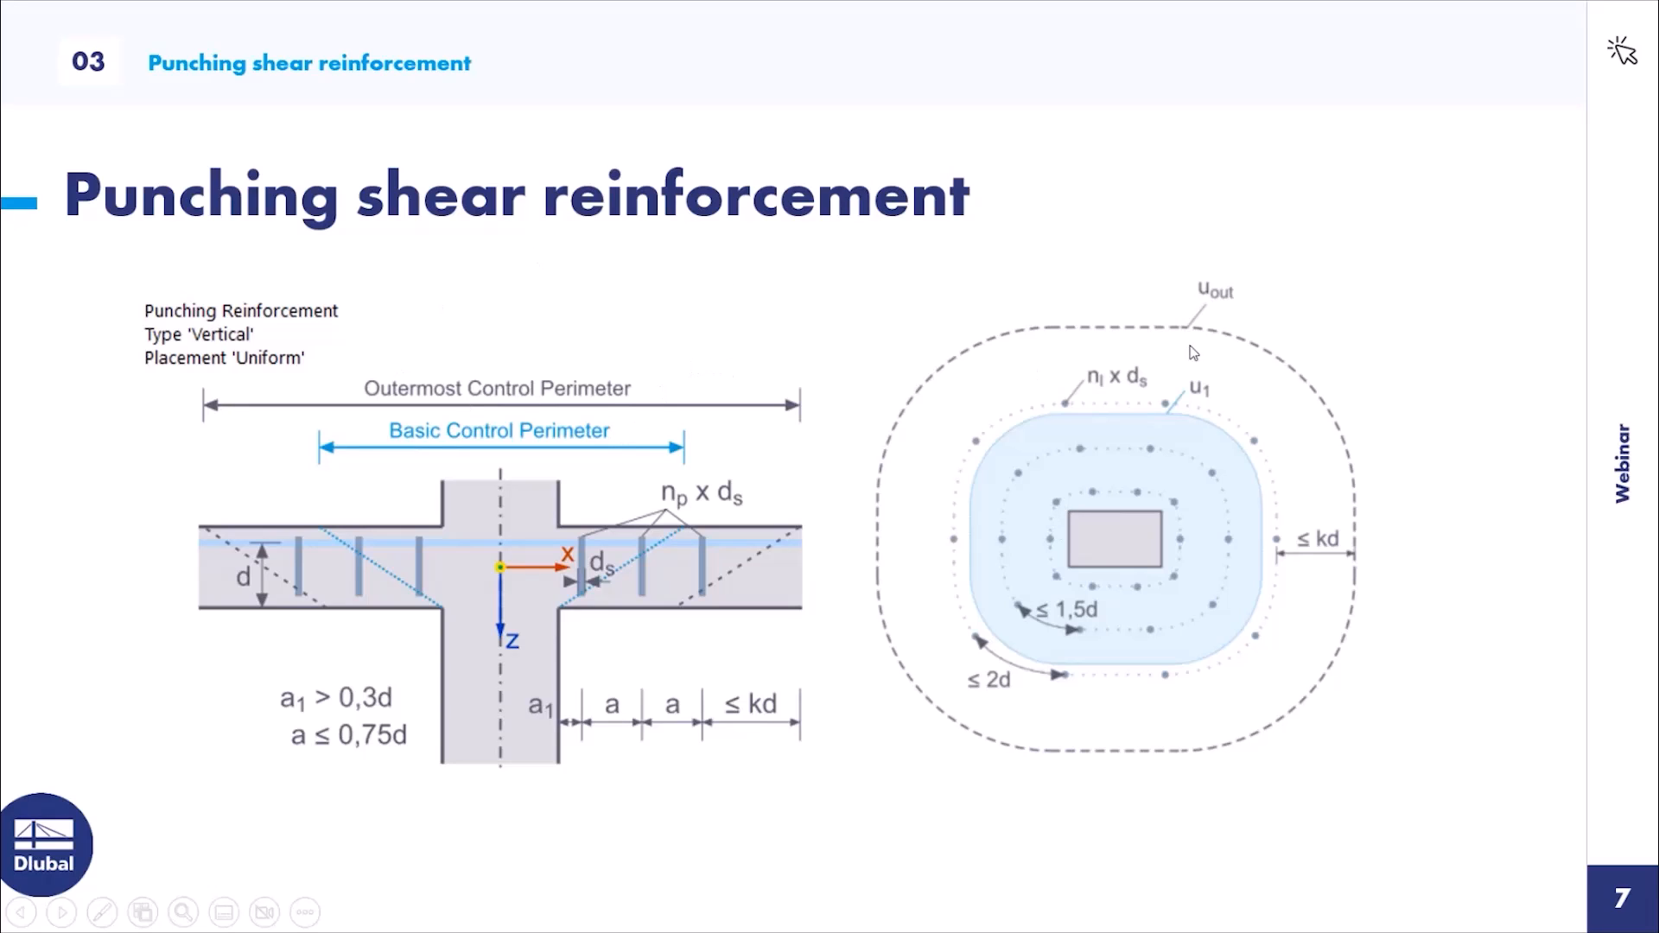
key("Escape")
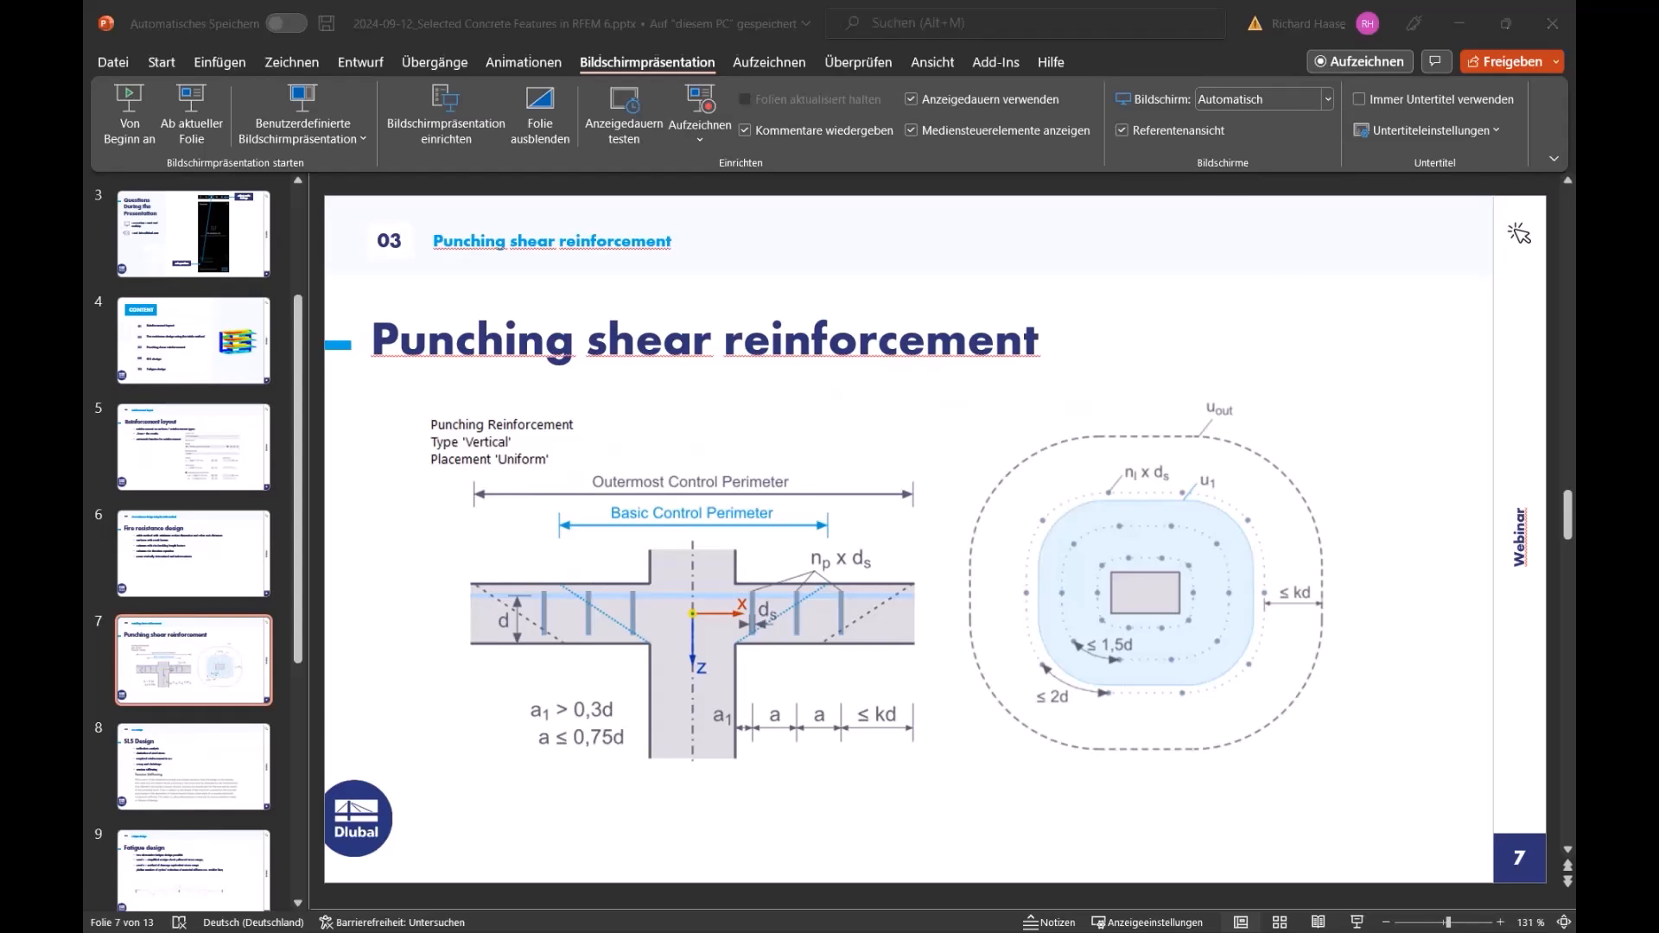
key("alt+Tab")
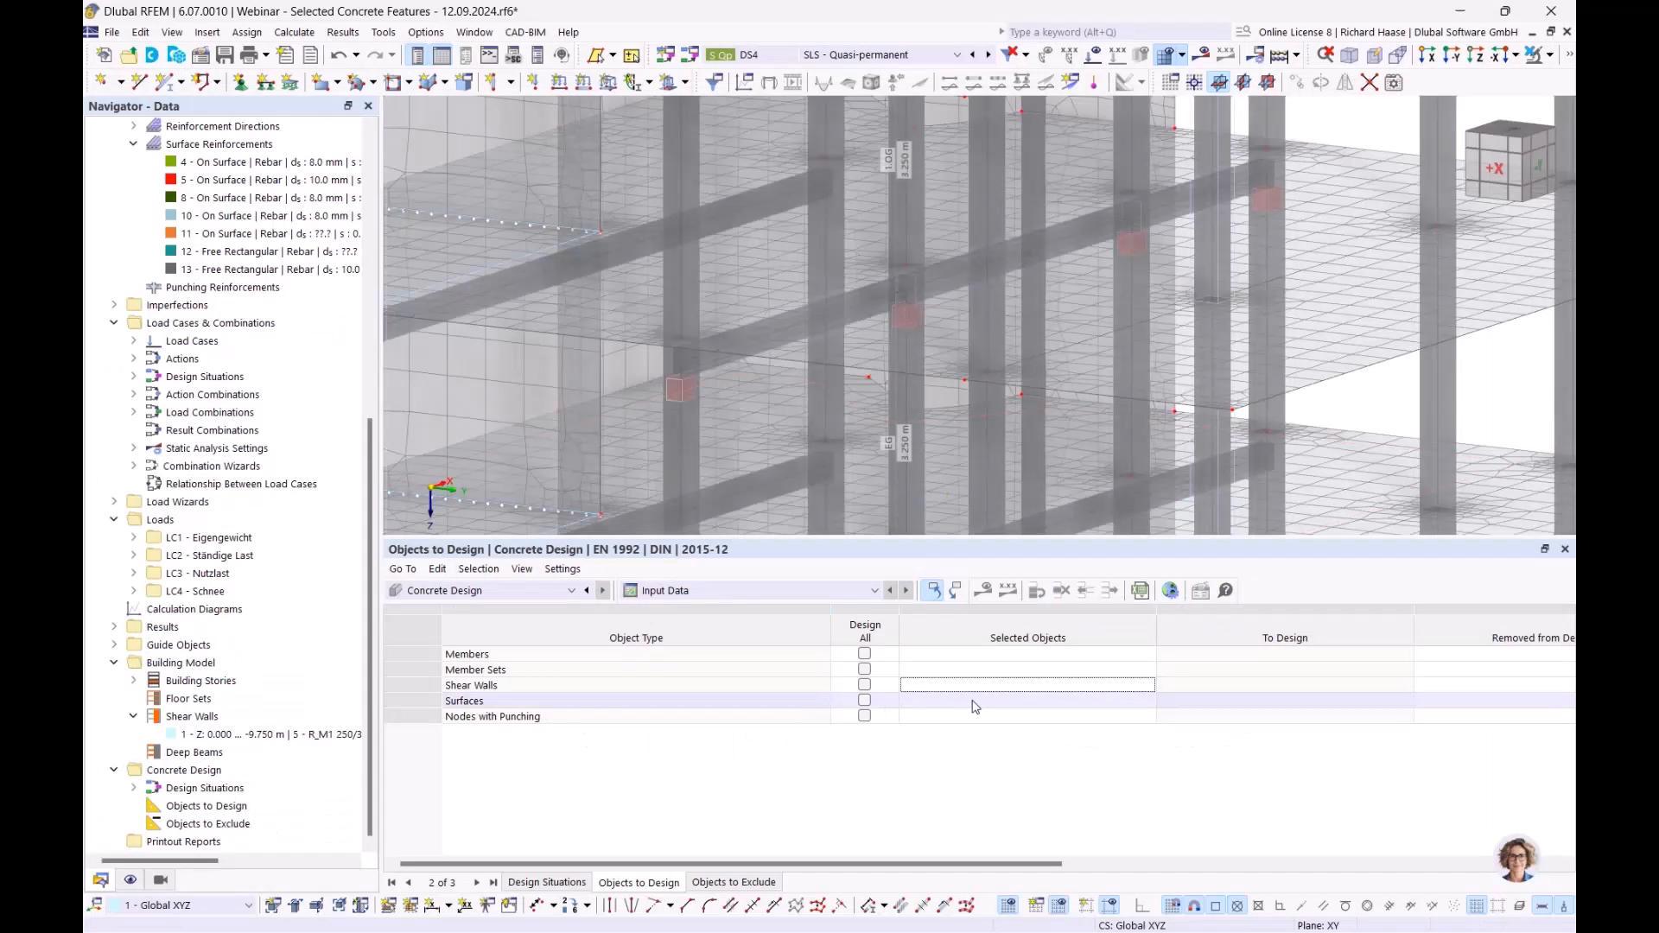
- Add node 28 to the nodes with punching for design and run the concrete design
scroll(869, 328, "down", 5)
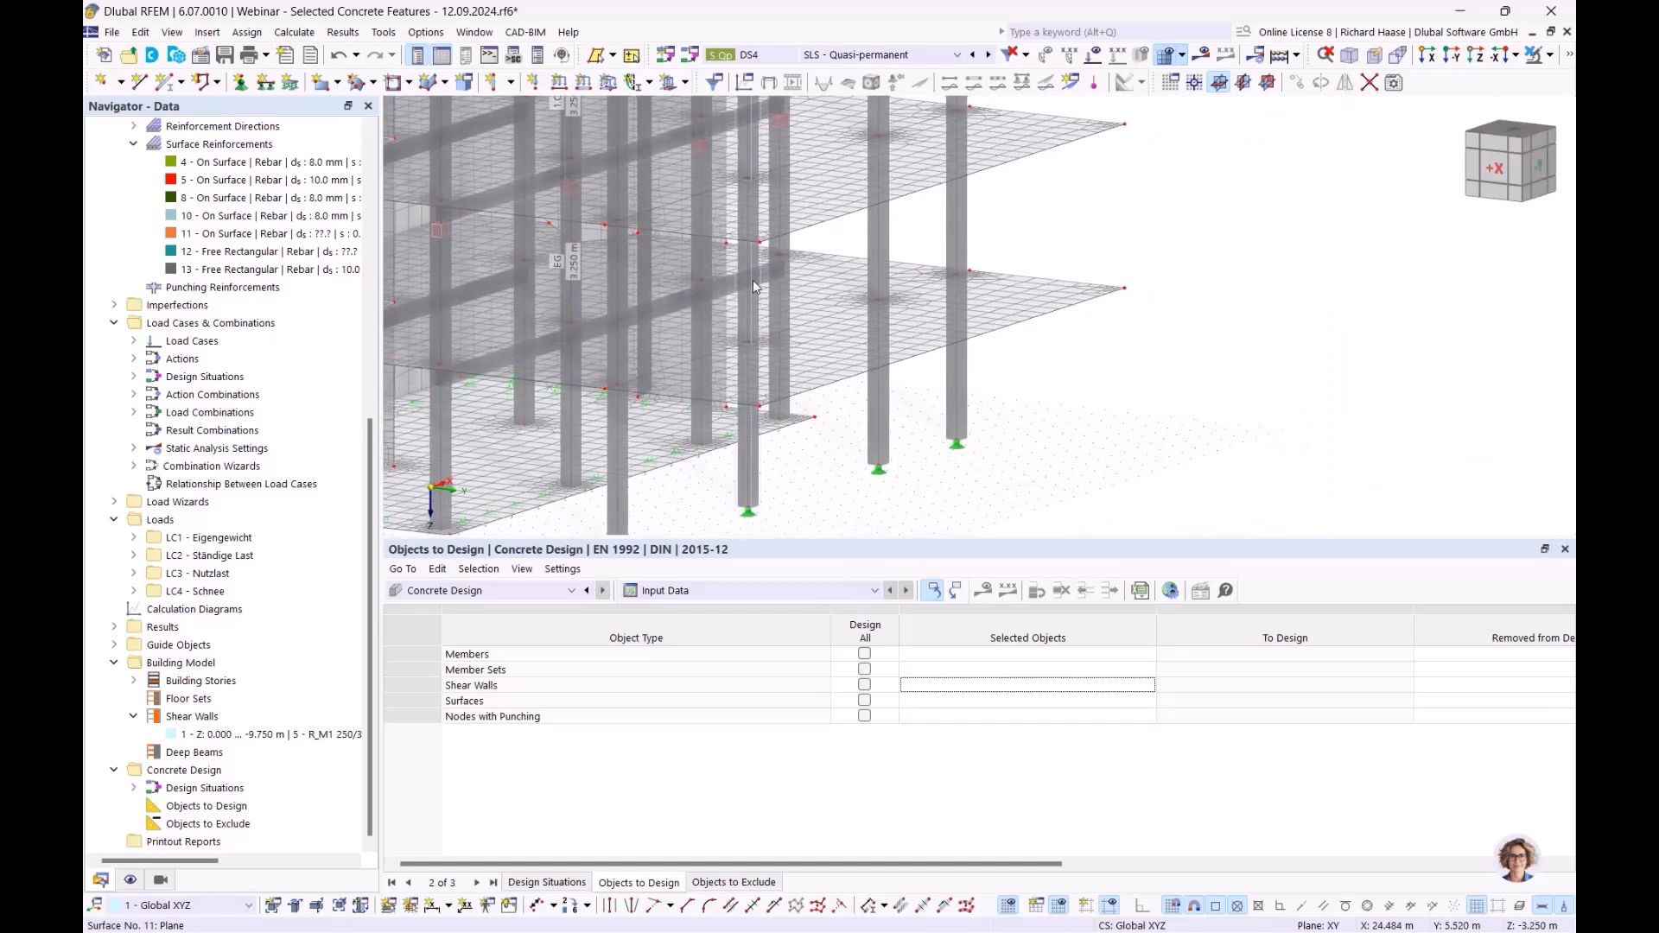
middle_click_drag(869, 325, 881, 346, "ctrl")
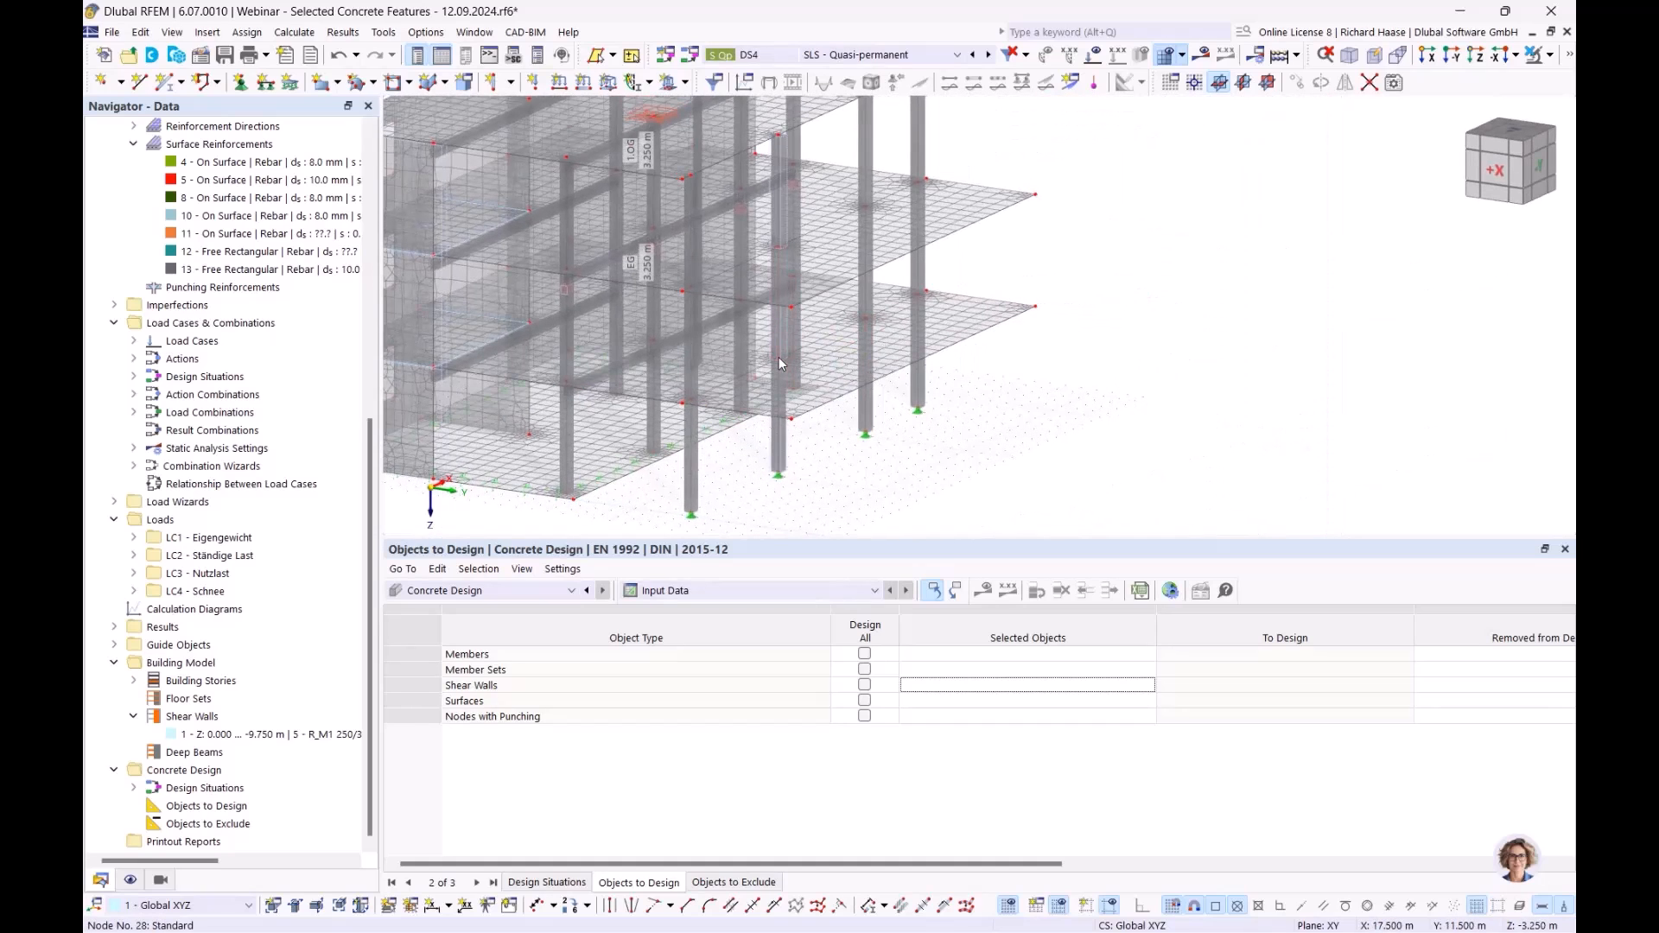
left_click(966, 716)
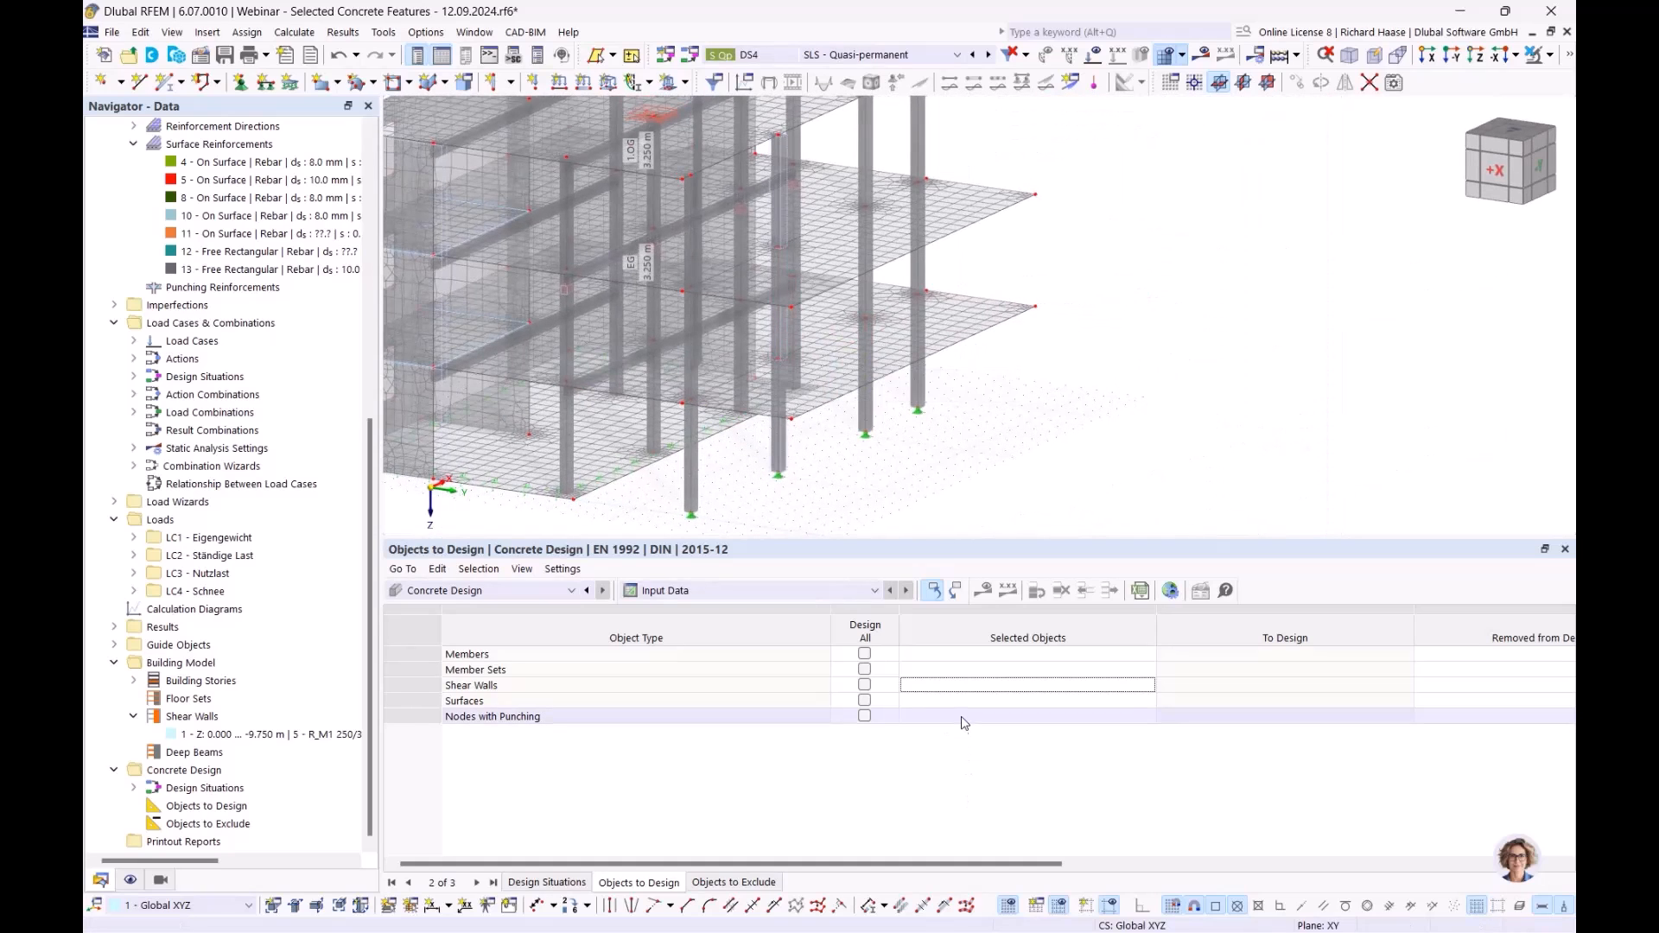
left_click(966, 723)
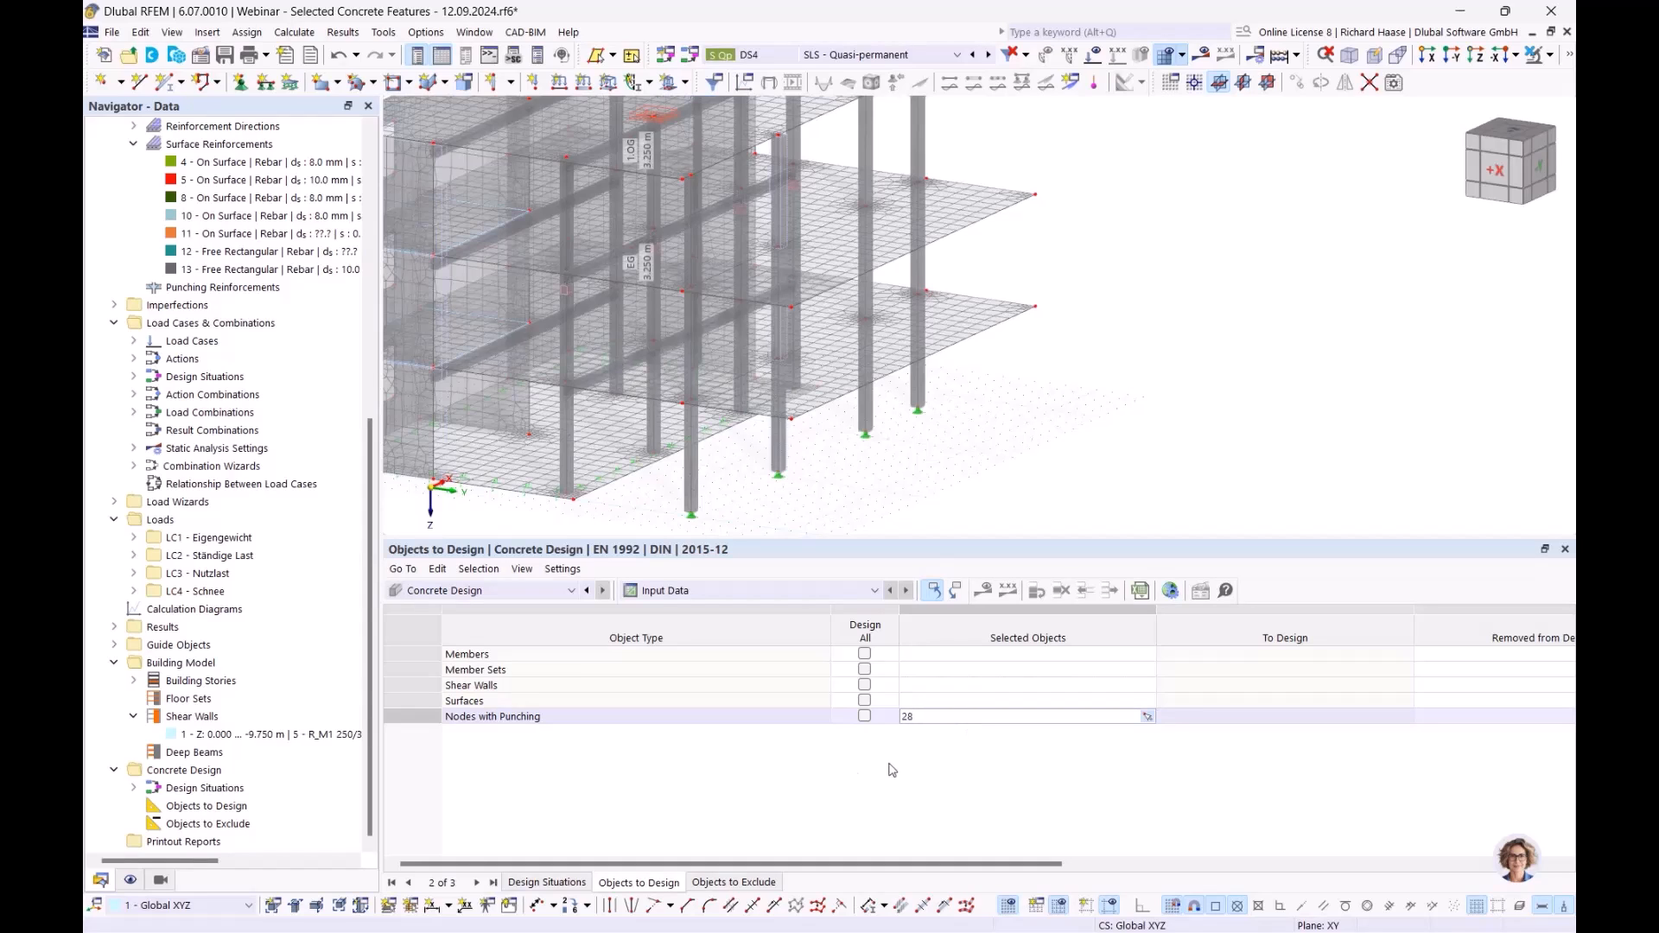
left_click(837, 780)
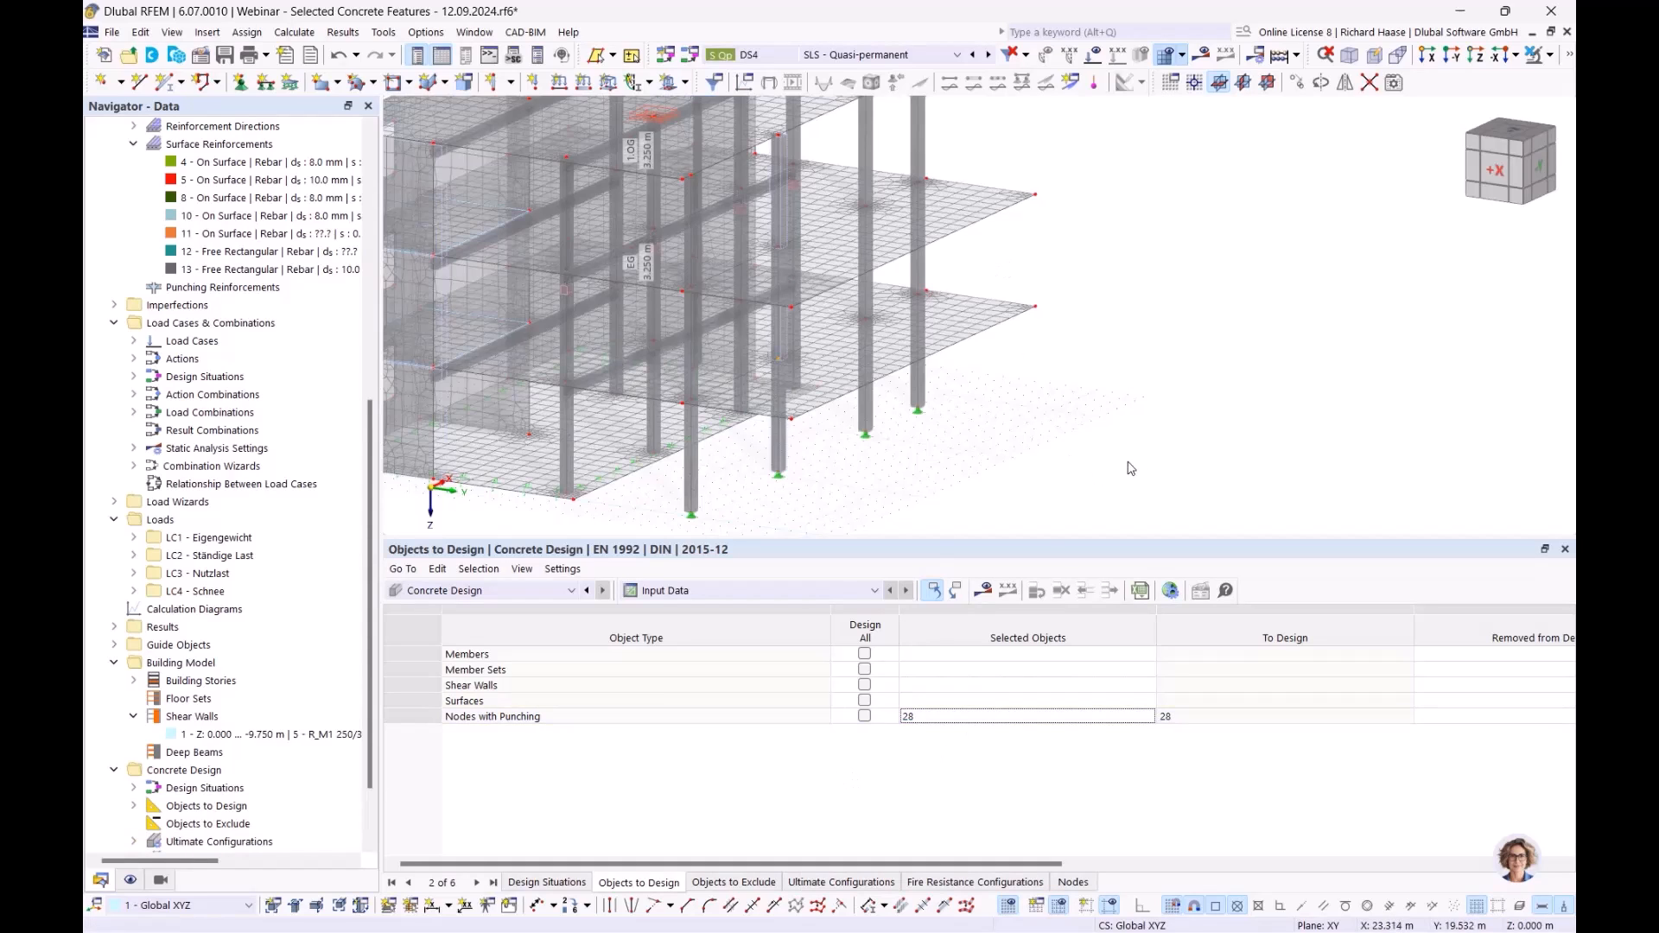
middle_click_drag(1130, 464, 1075, 471)
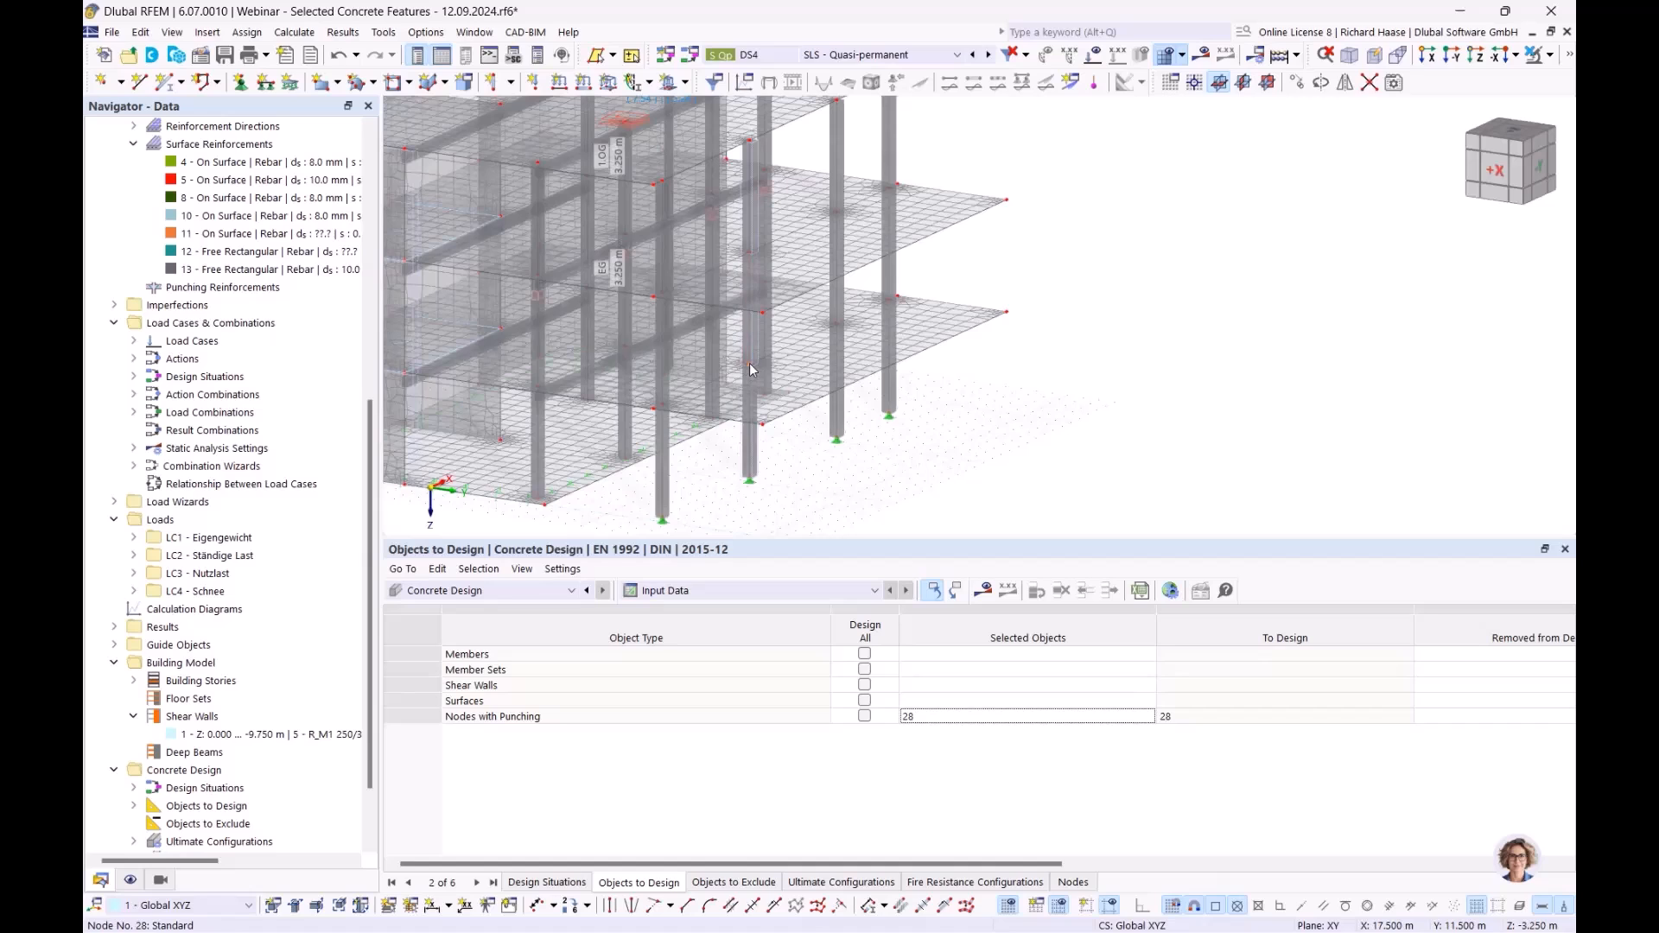
left_click(985, 591)
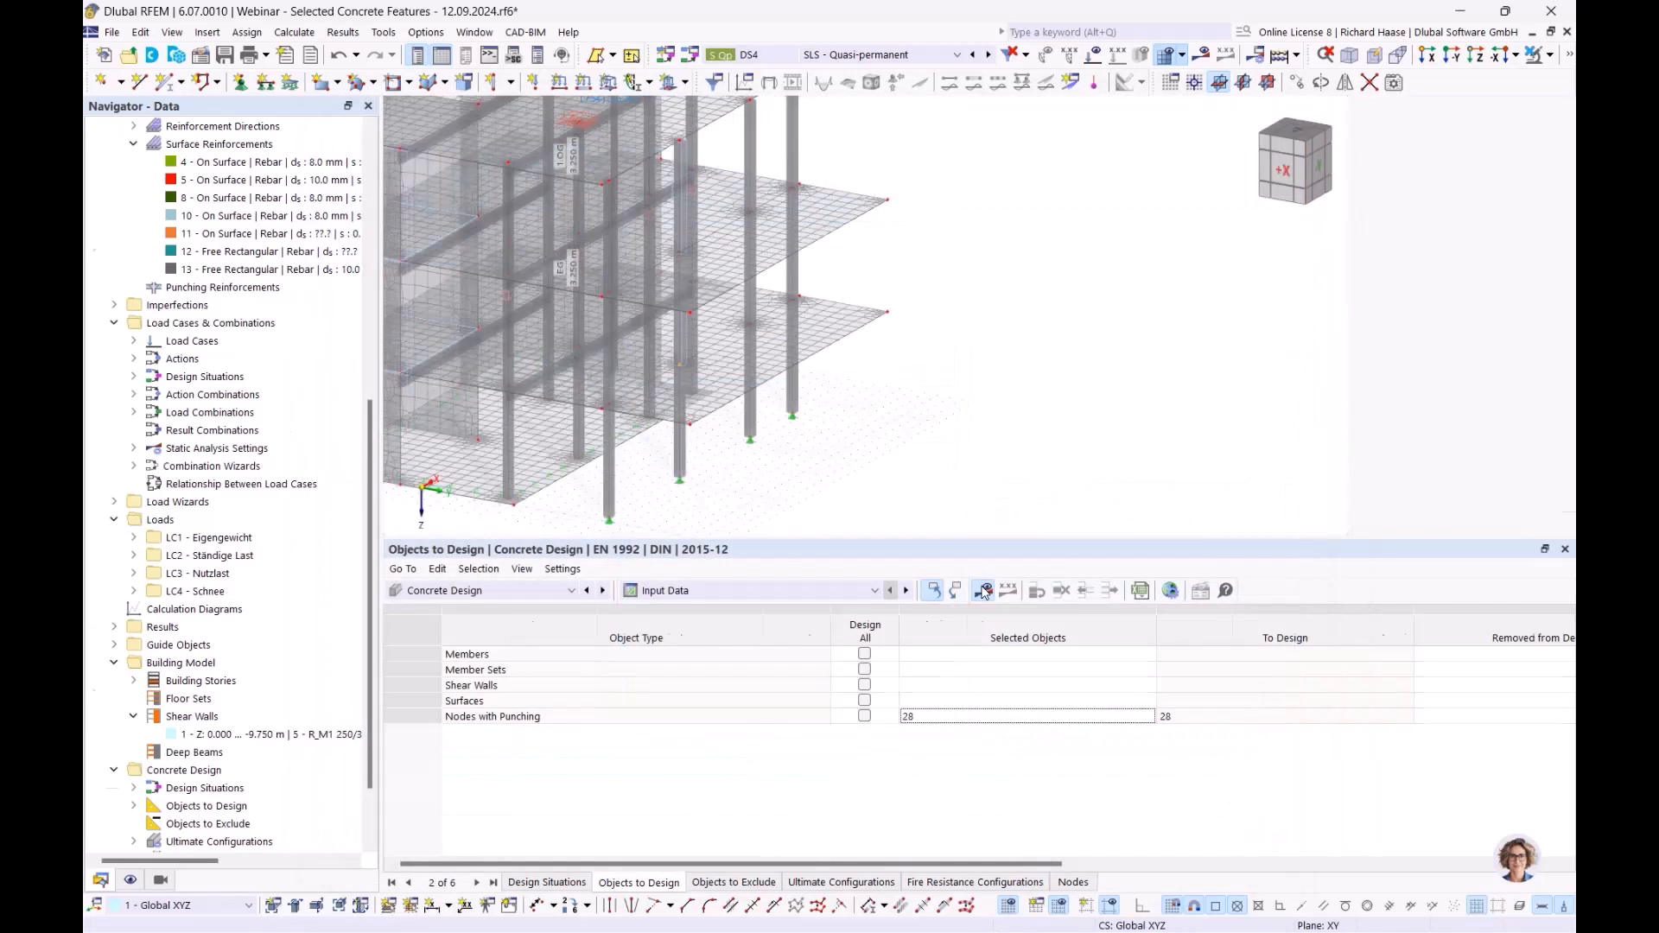
- List design ratios on nodes, showing node 28 failing at 1.531 and 1.094
left_click(696, 590)
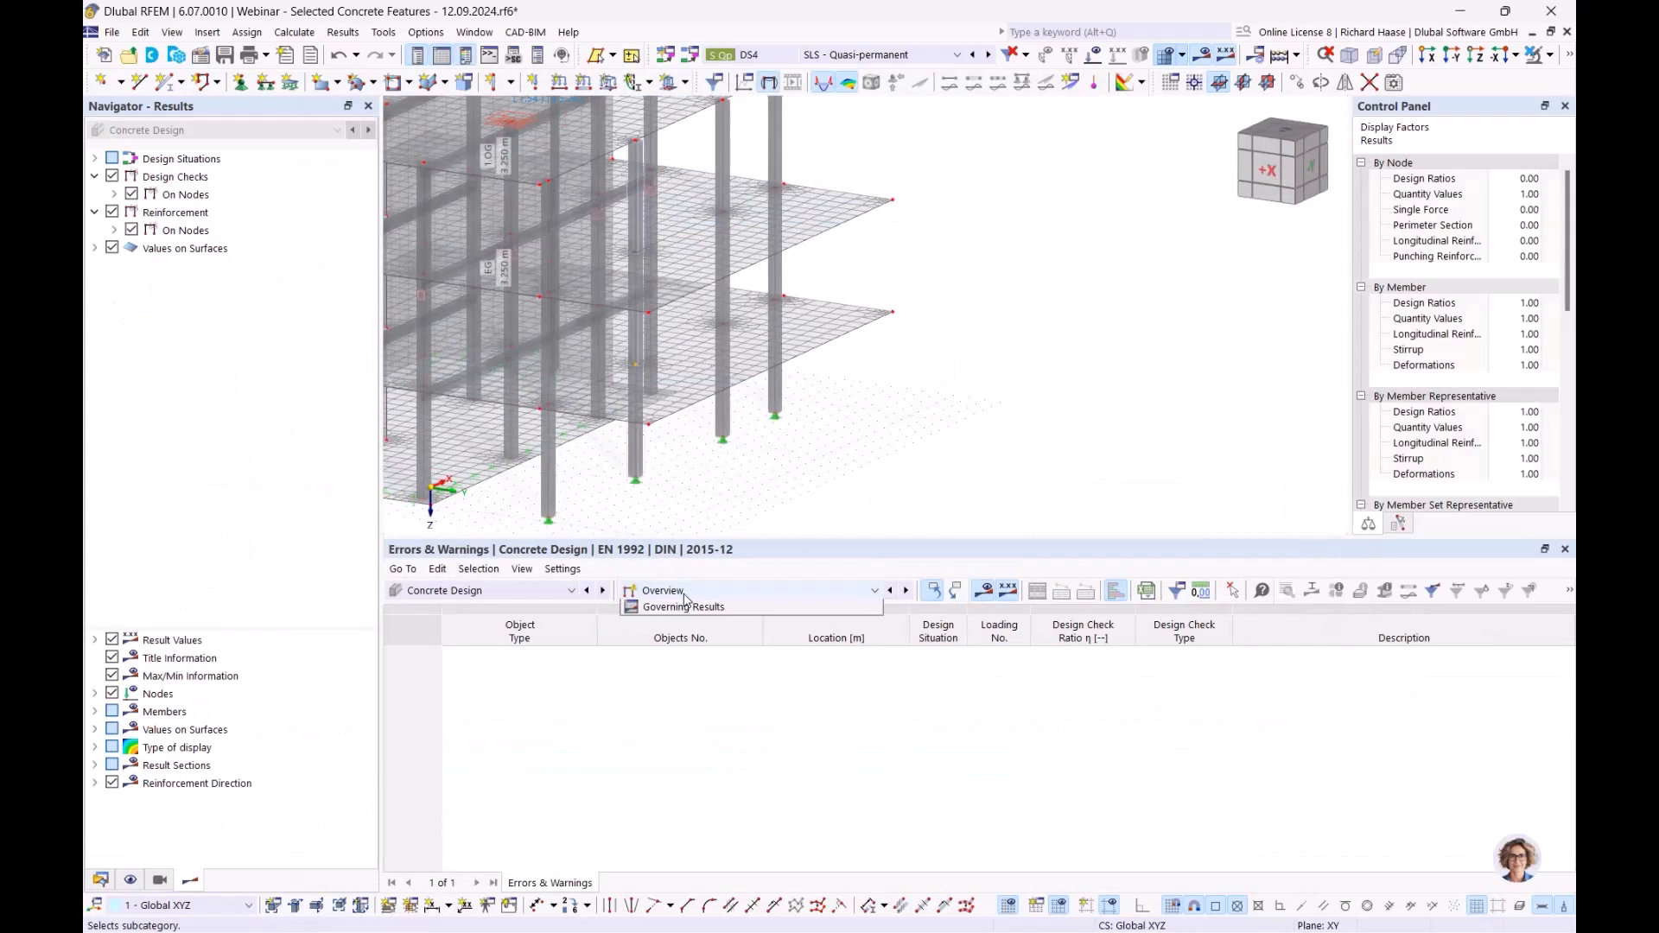
left_click(696, 639)
middle_click_drag(767, 445, 1016, 513)
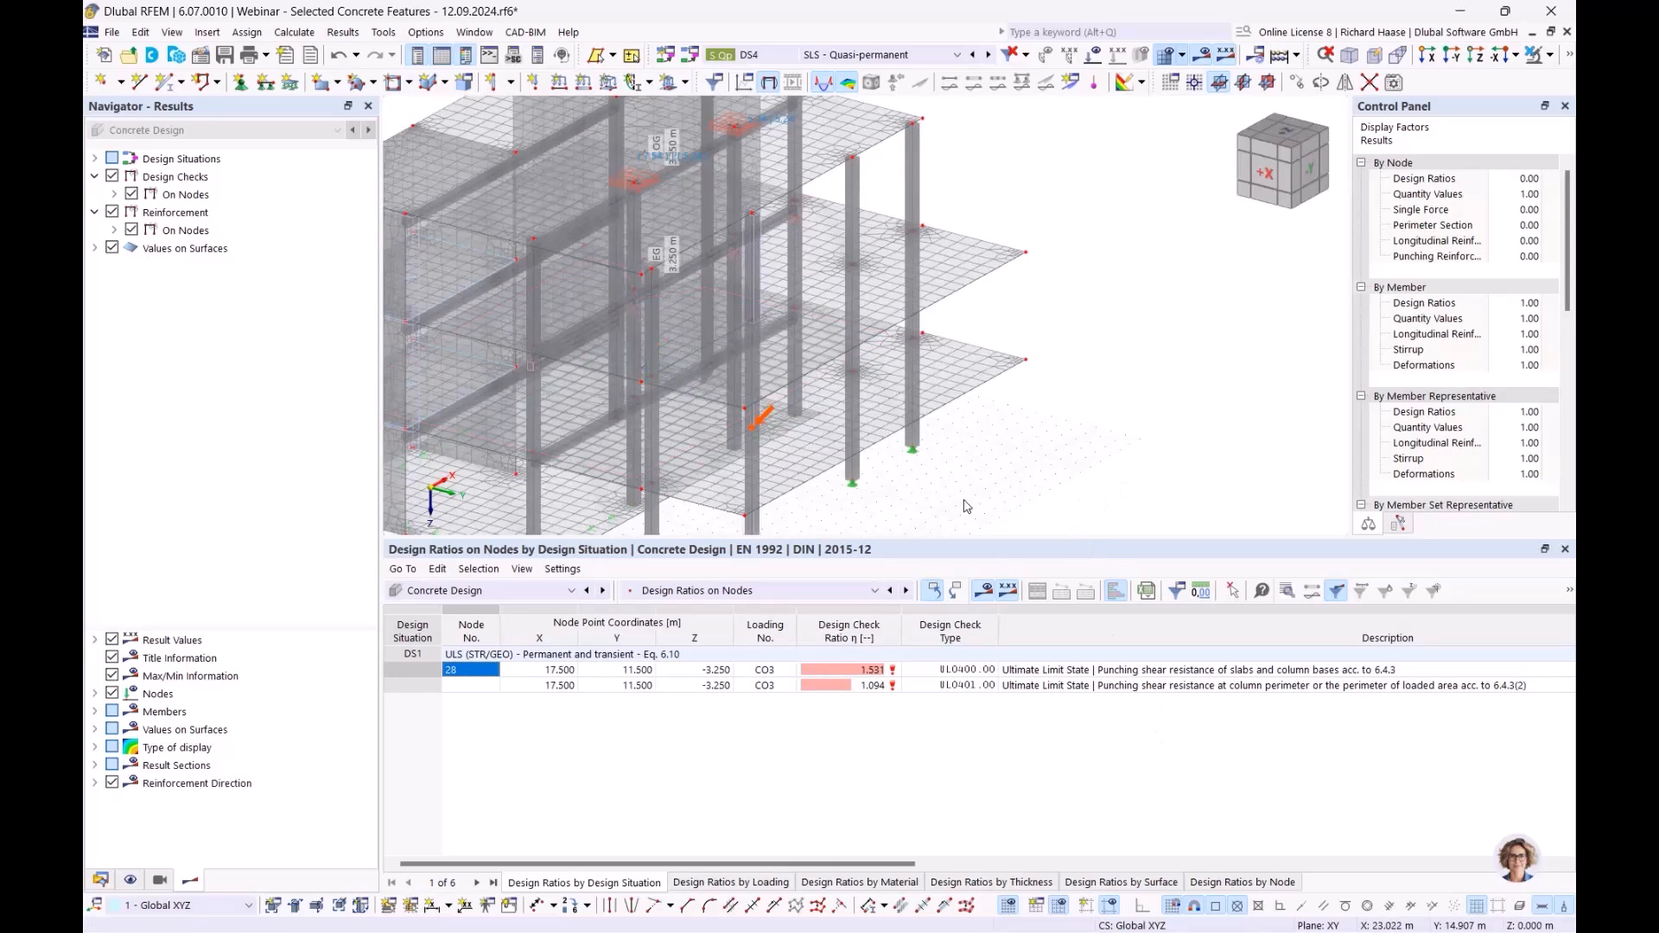
middle_click_drag(965, 501, 1023, 515, "ctrl")
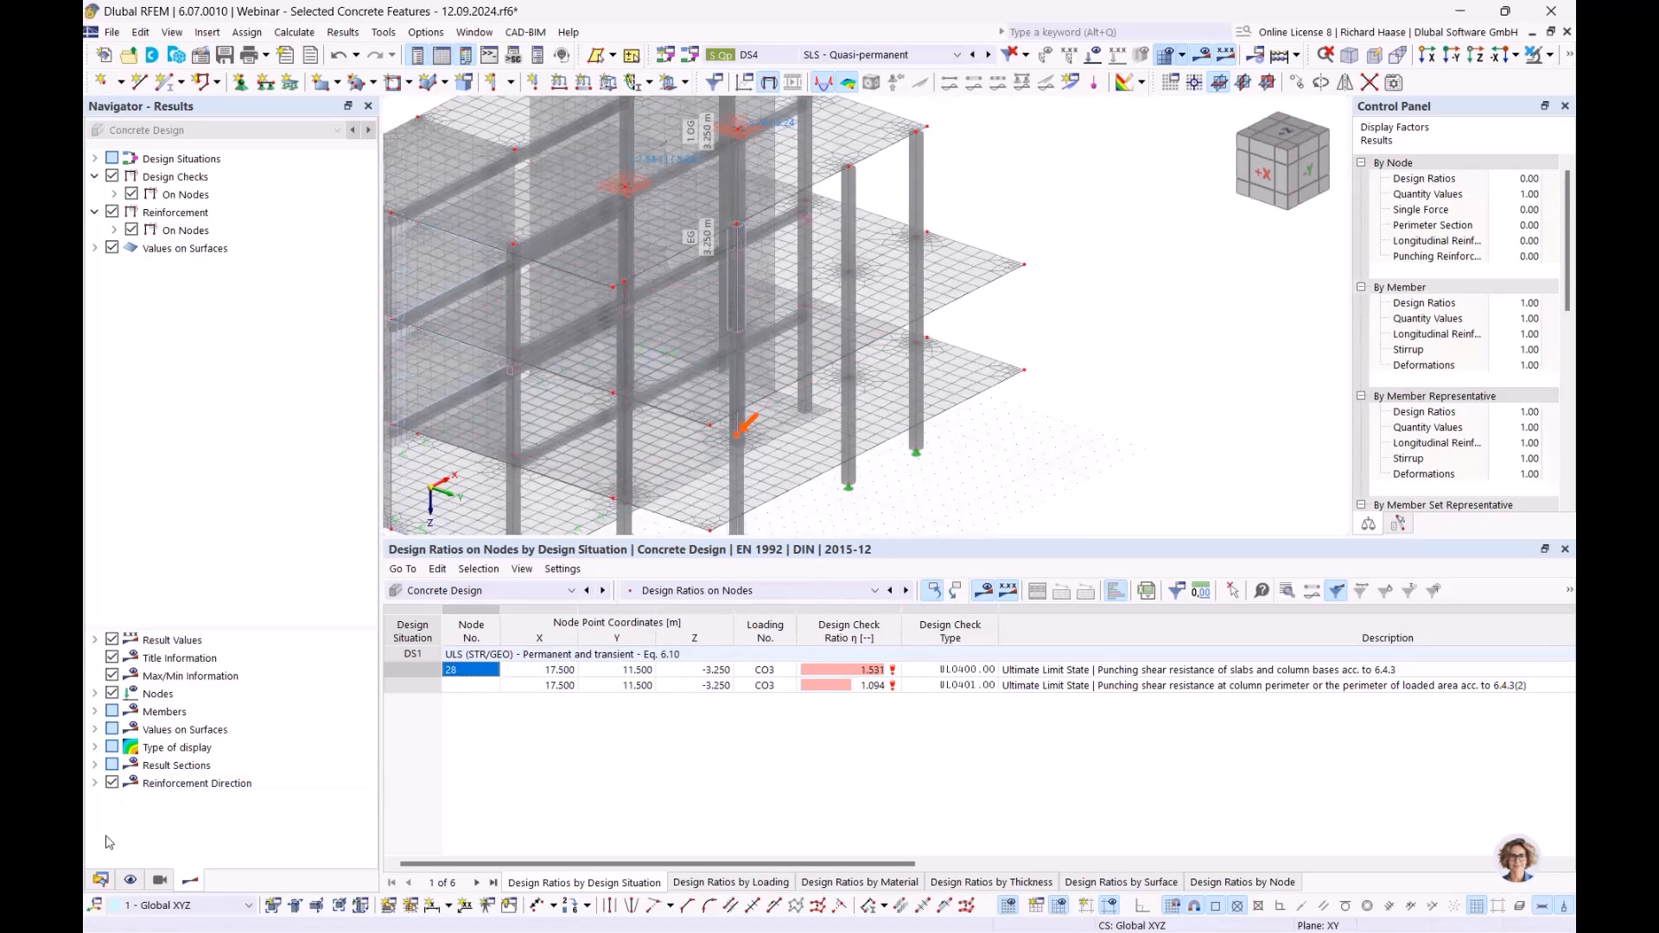
- Start a new surface reinforcement from the model data tree, then cancel it
left_click(101, 879)
scroll(147, 432, "up", 1)
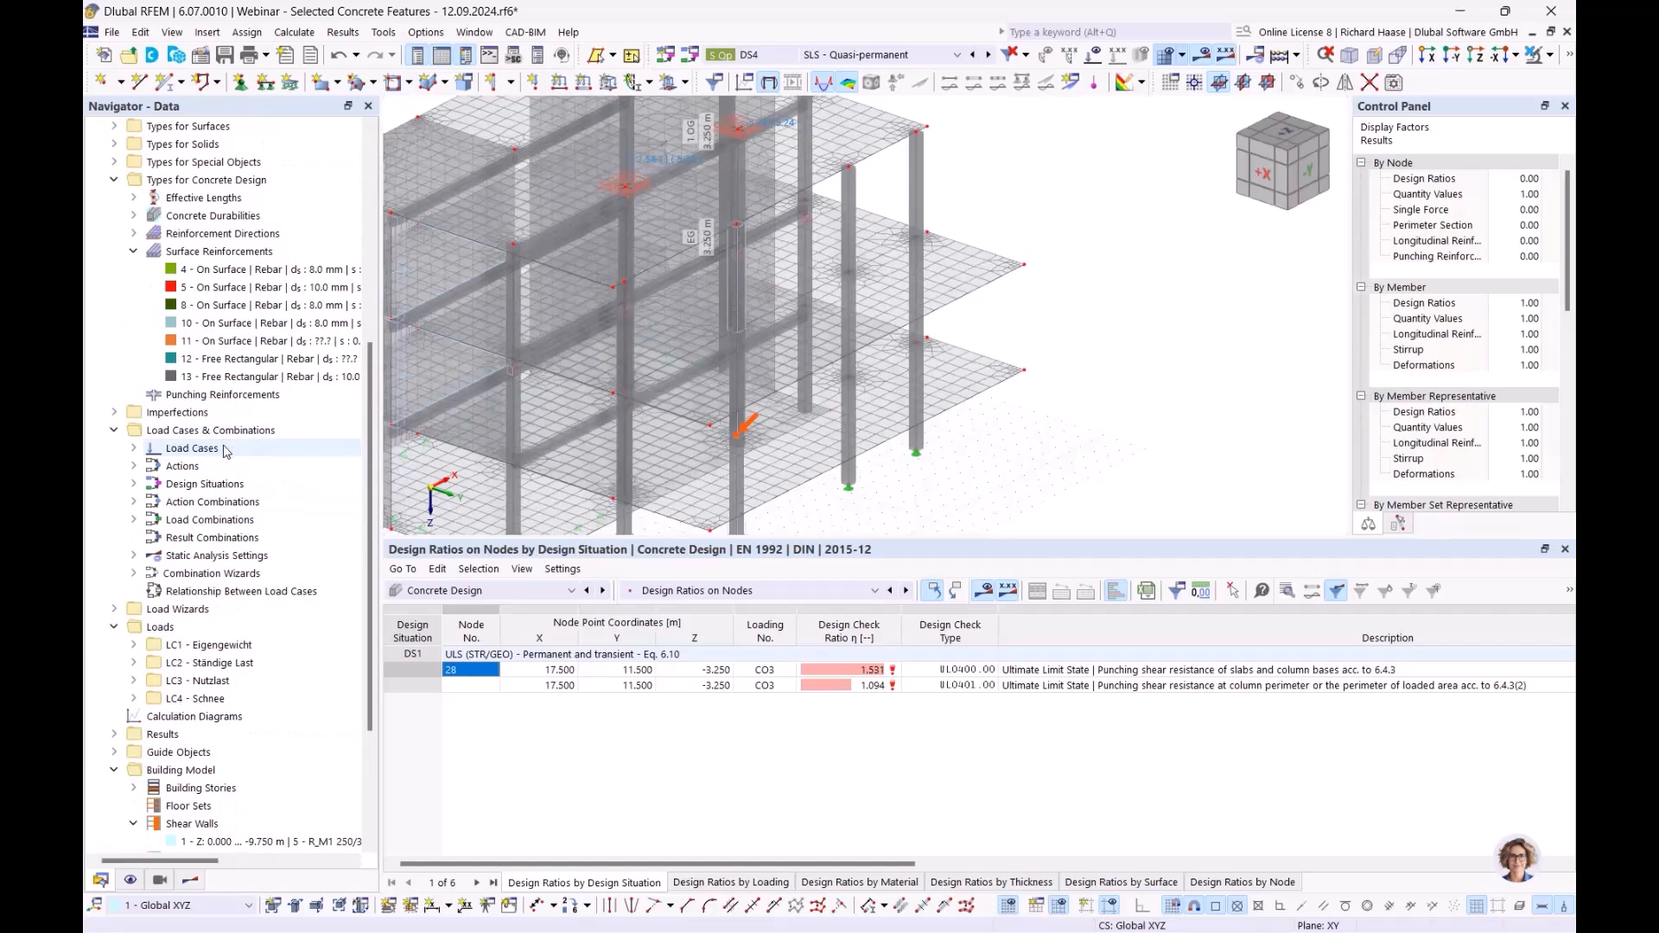
right_click(218, 252)
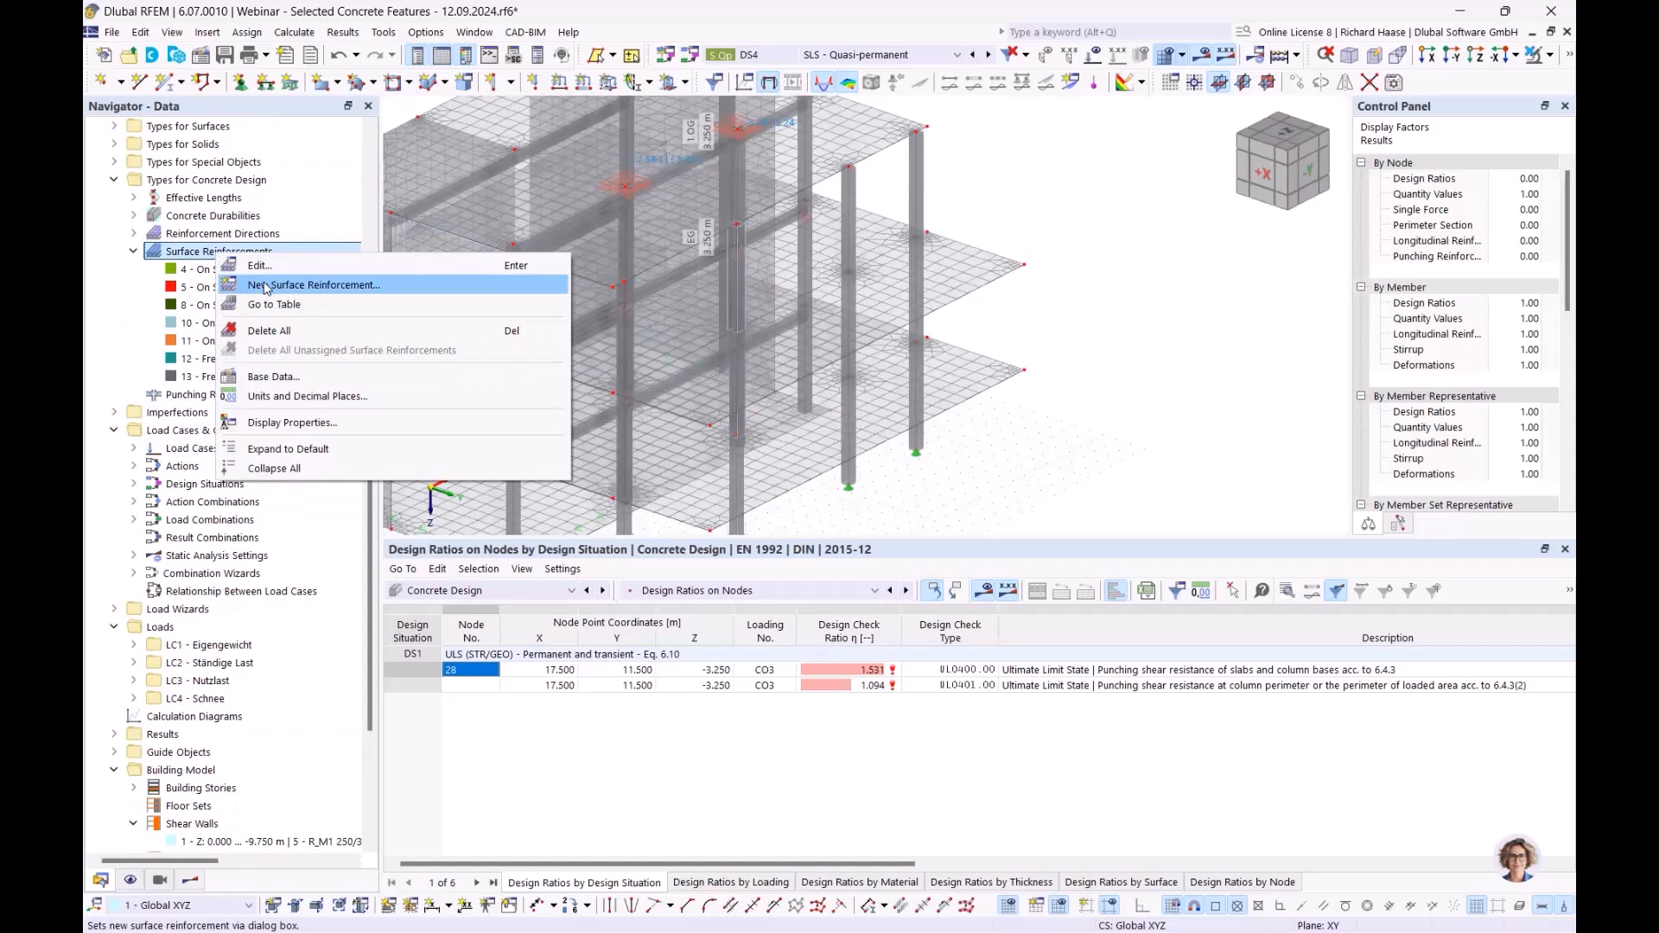
left_click(267, 286)
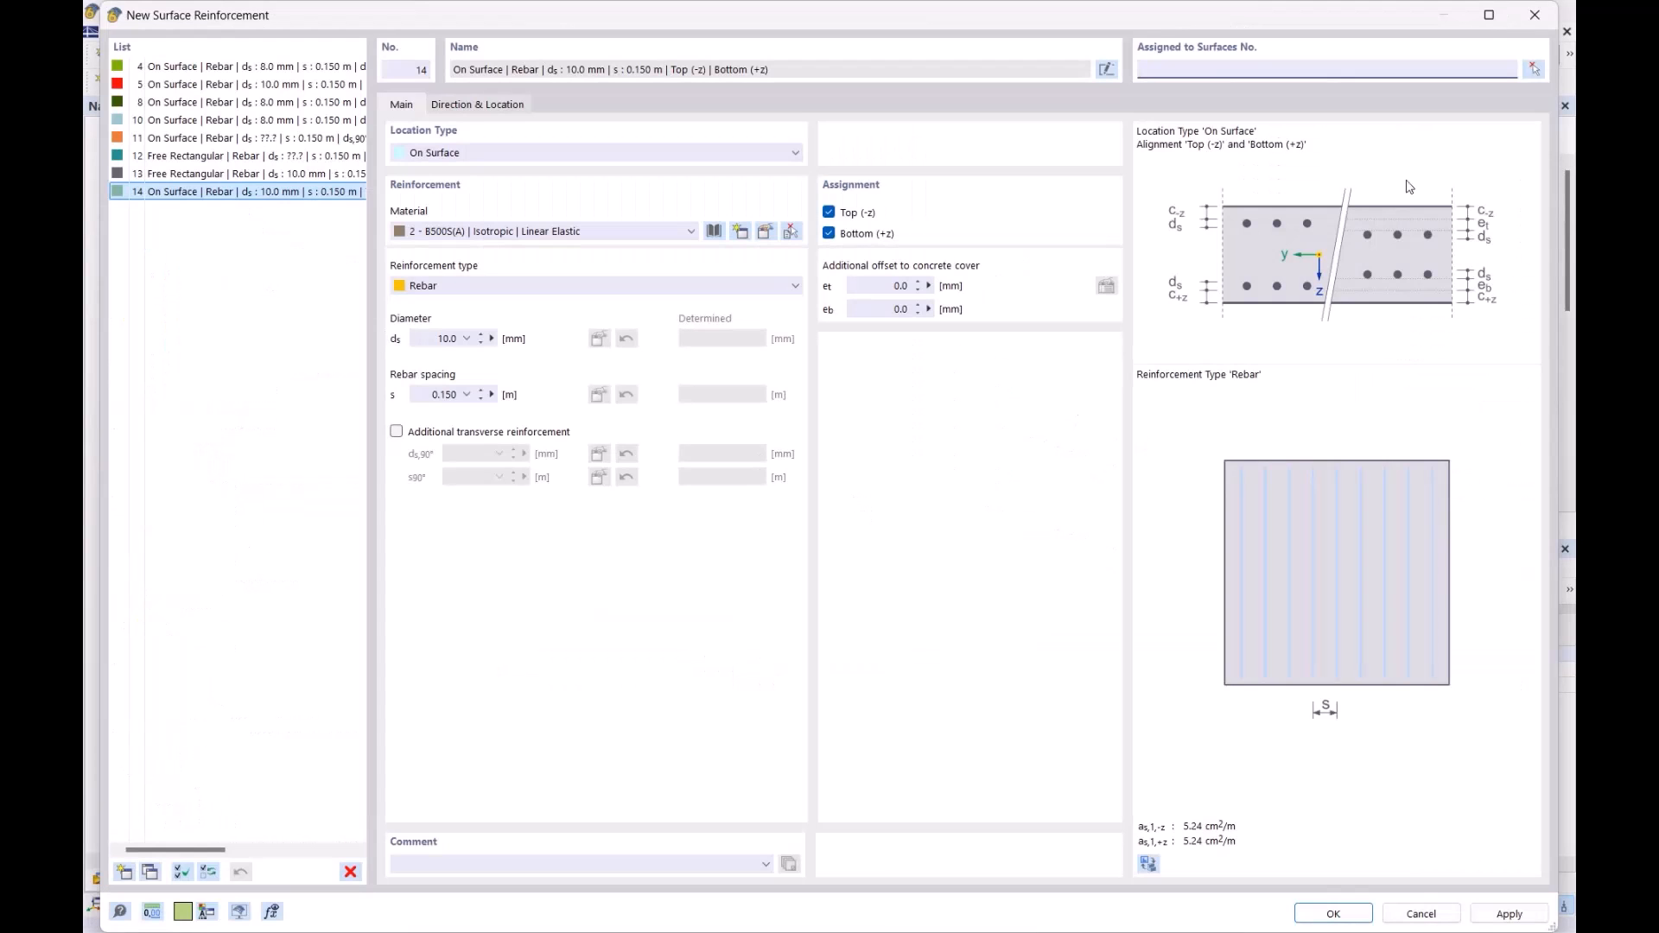
left_click(1535, 15)
left_click(201, 878)
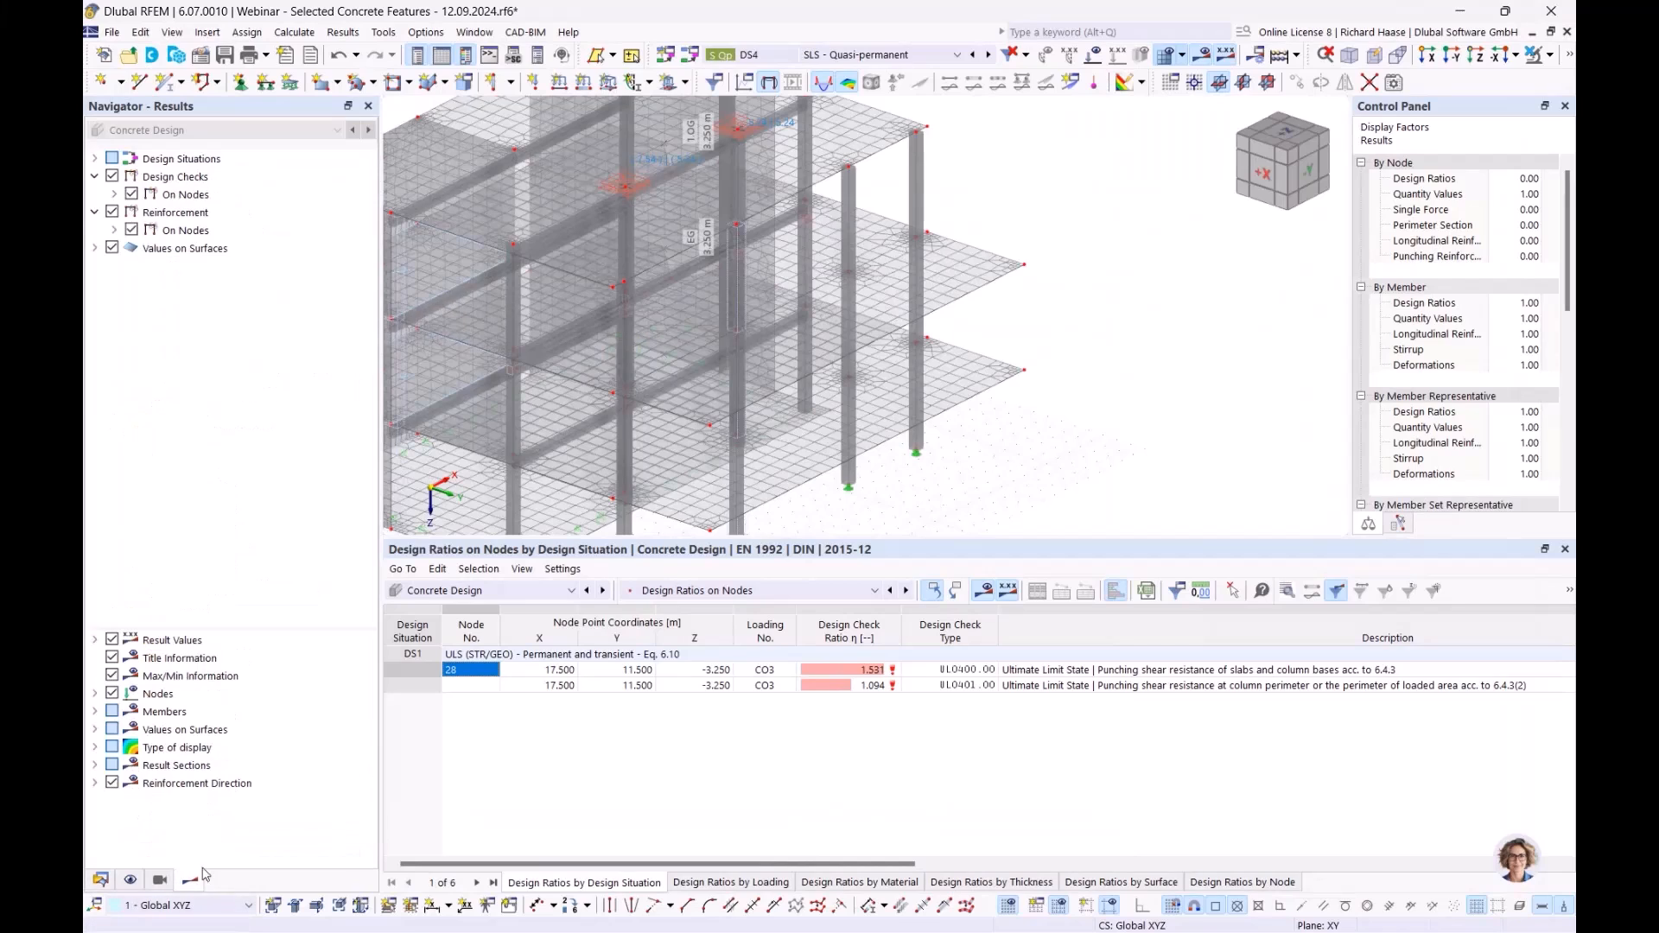
- Display required top reinforcement as,req,2,-z on nodes, peaking at 30.49 cm²/m
left_click(116, 229)
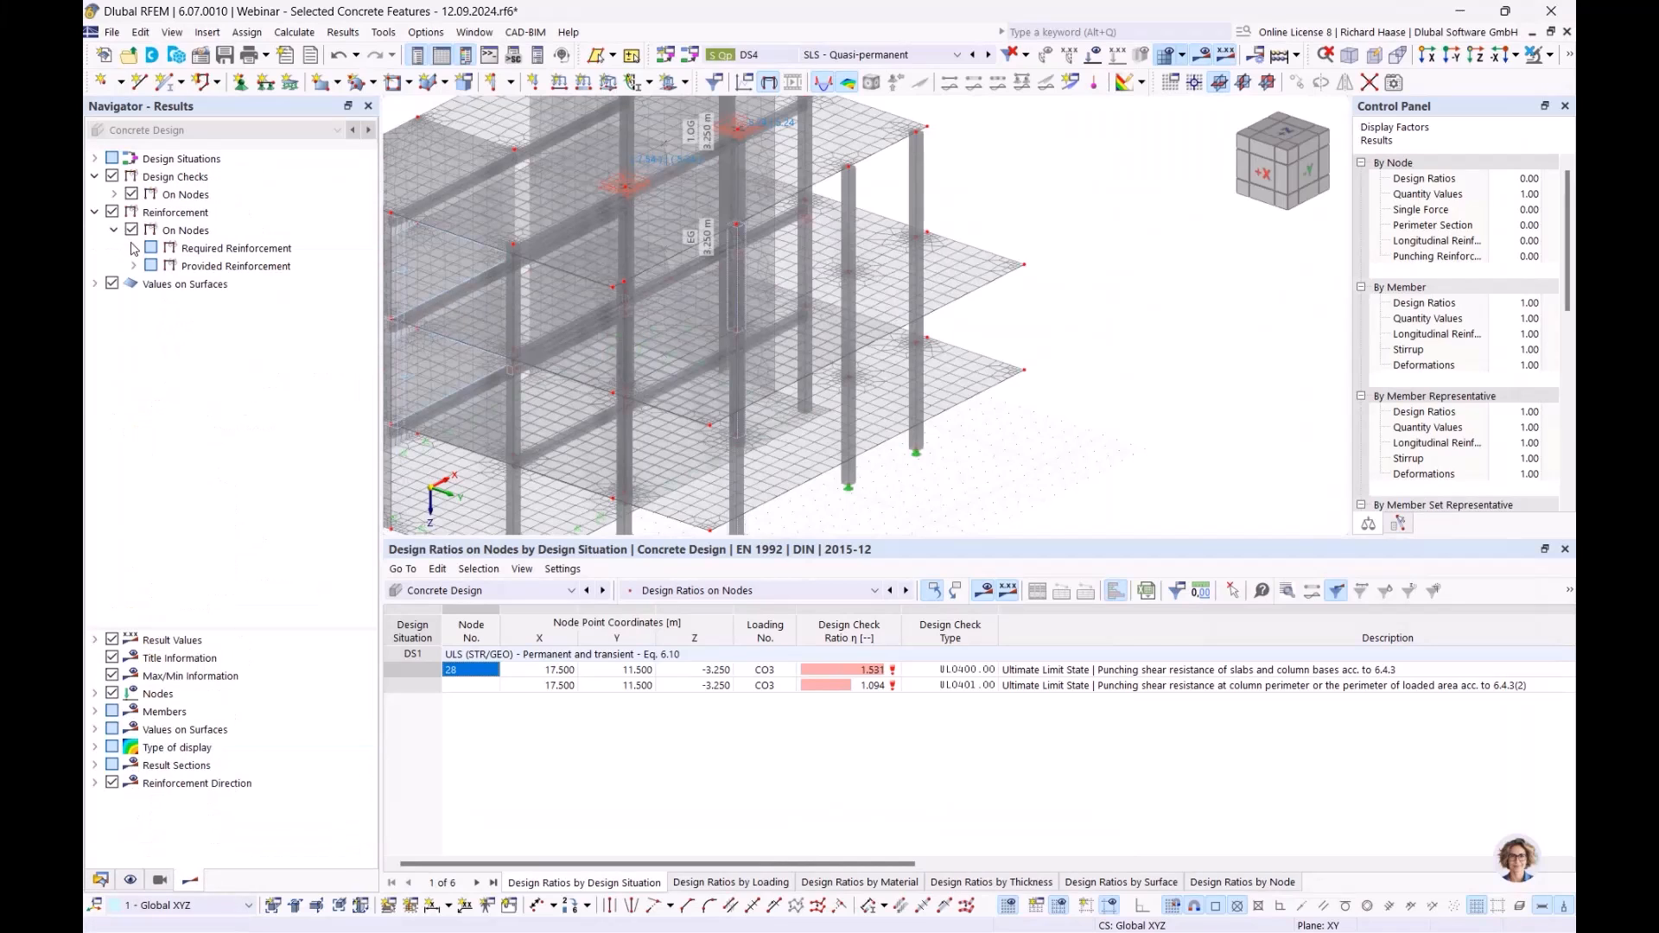
left_click(133, 249)
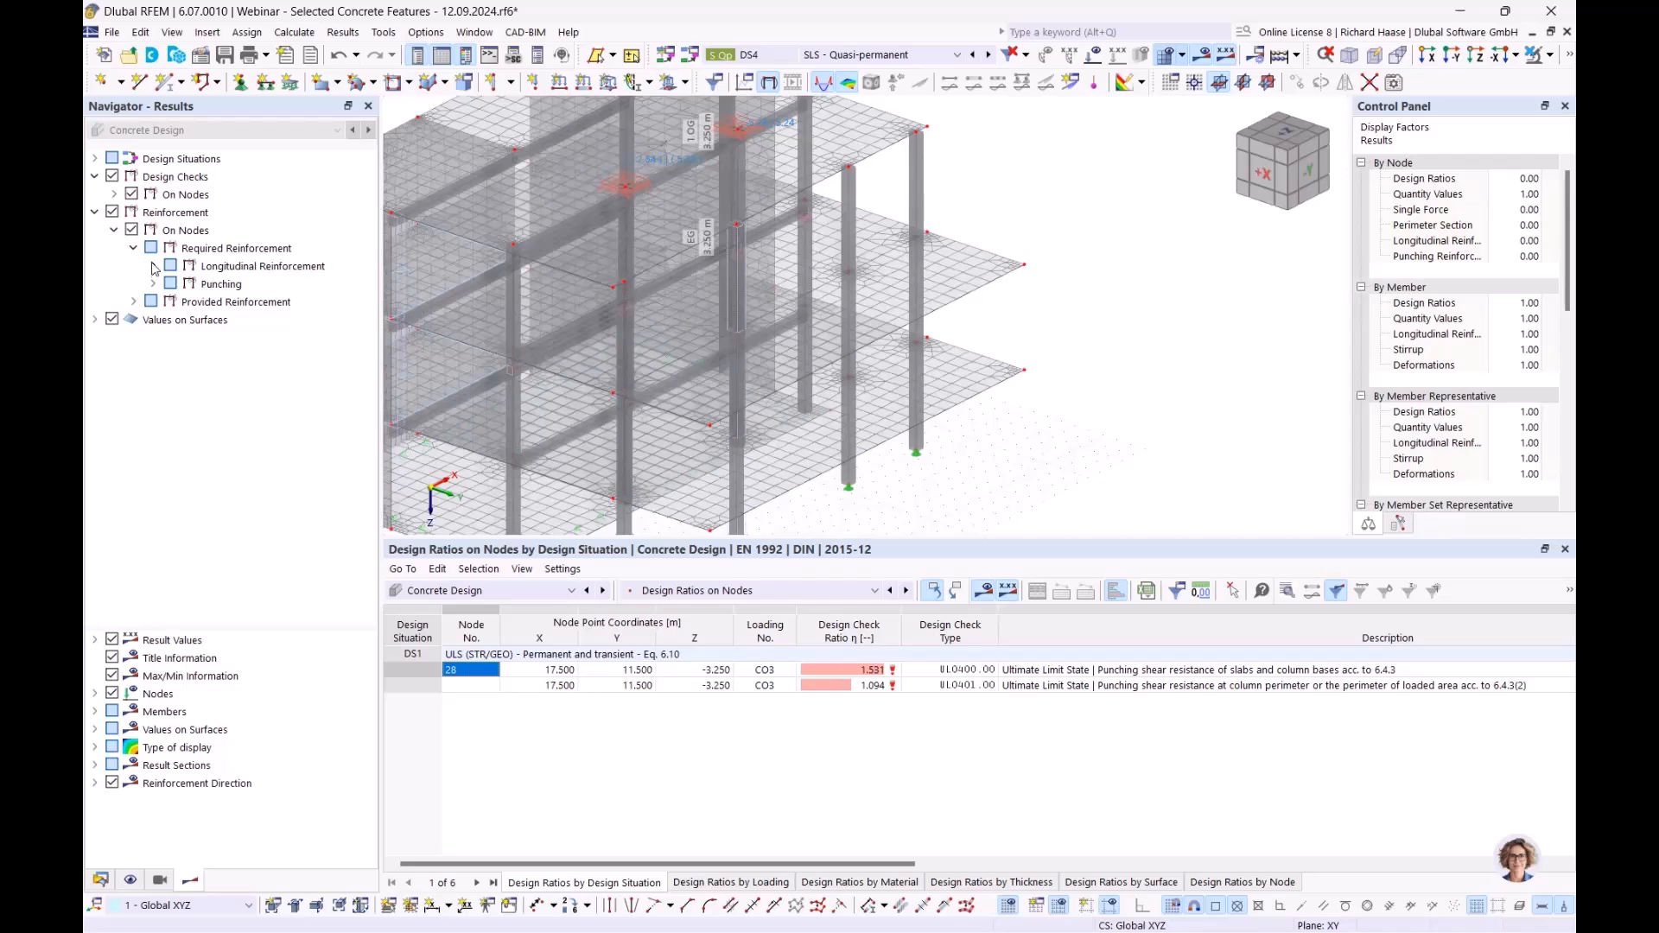
left_click(153, 266)
left_click(190, 284)
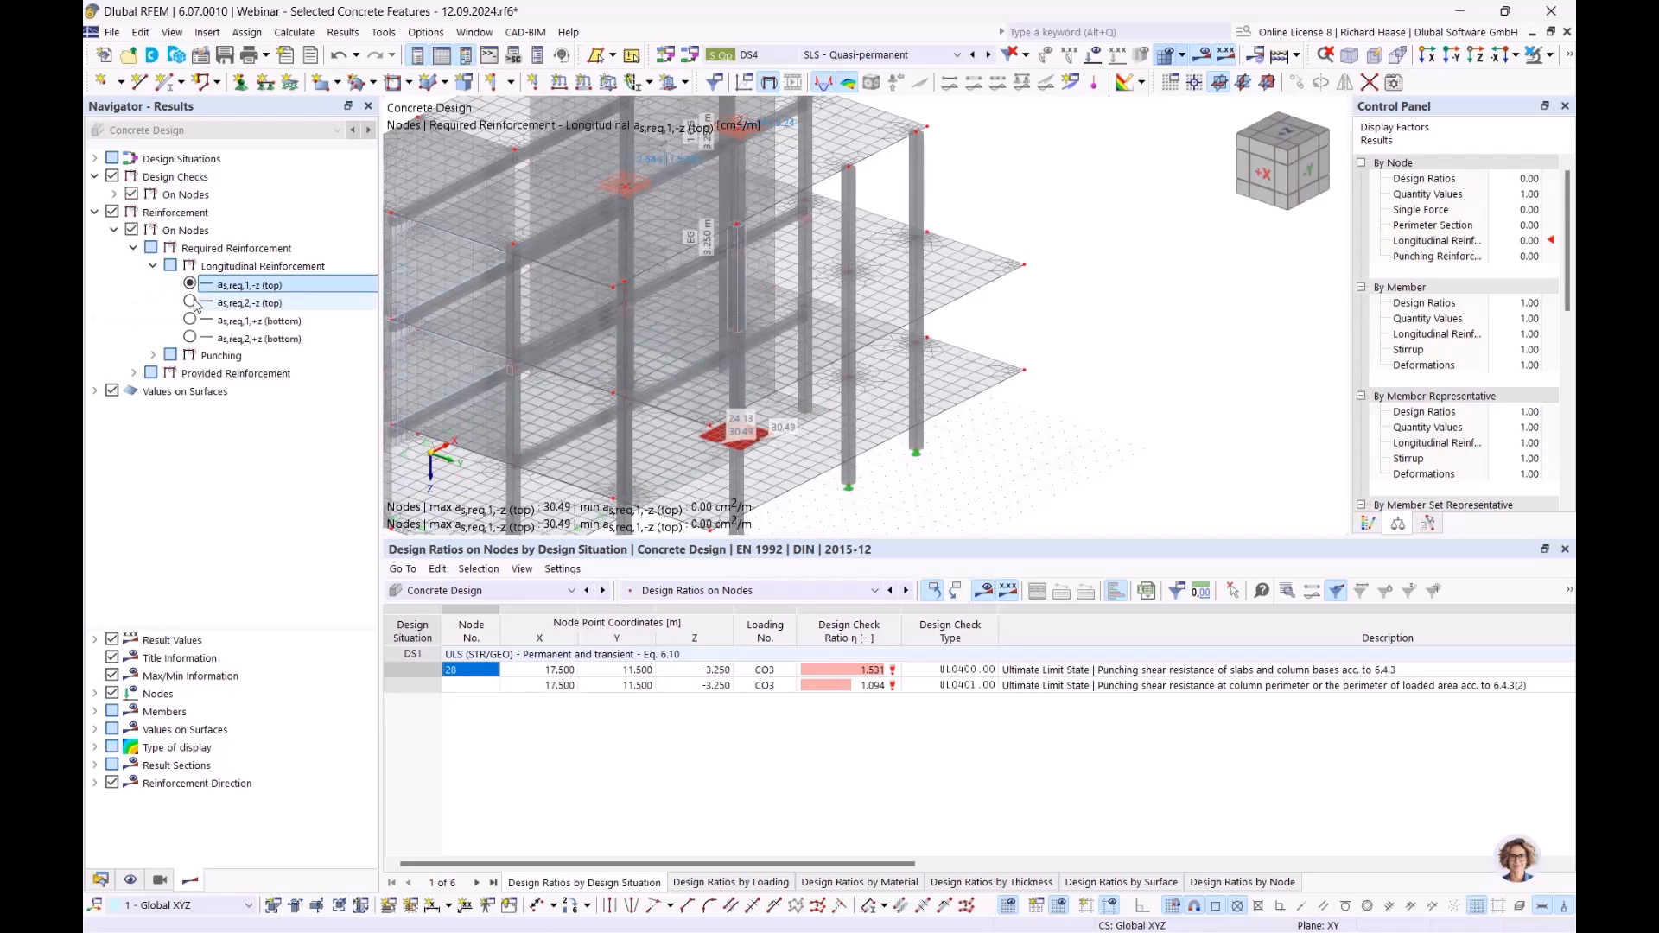
left_click(190, 302)
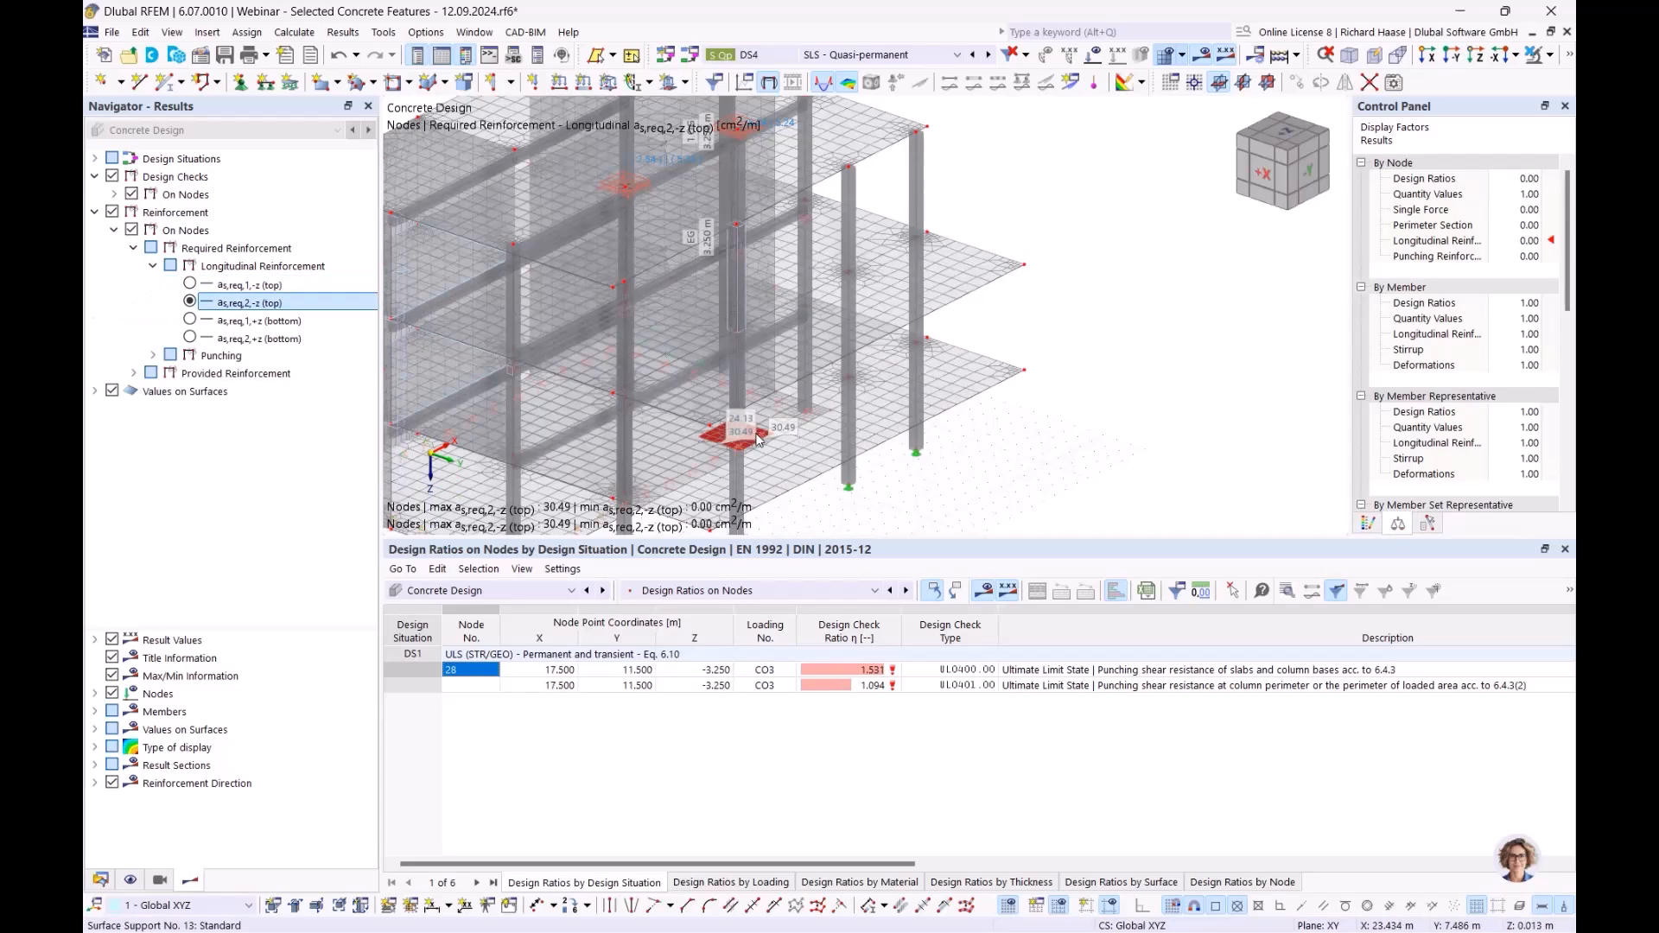
scroll(733, 451, "up", 4)
scroll(733, 450, "up", 2)
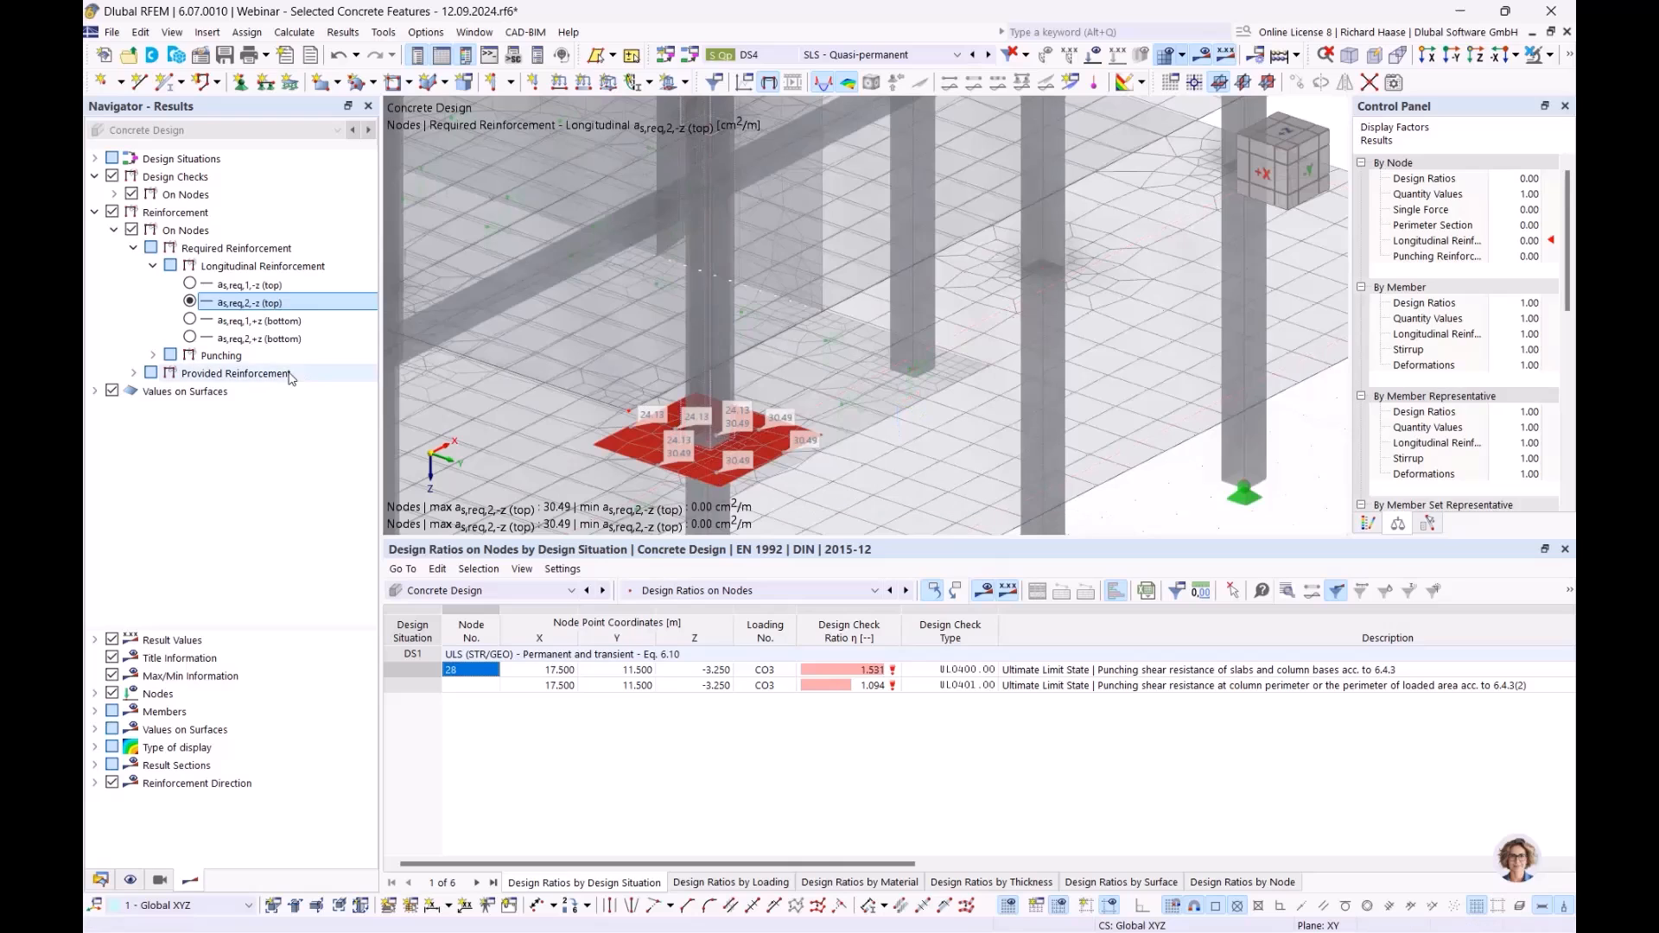
scroll(728, 470, "down", 5)
- Create surface reinforcement 14 with 20 mm bars at 0.150 m plus 20 mm transverse bars
left_click(100, 880)
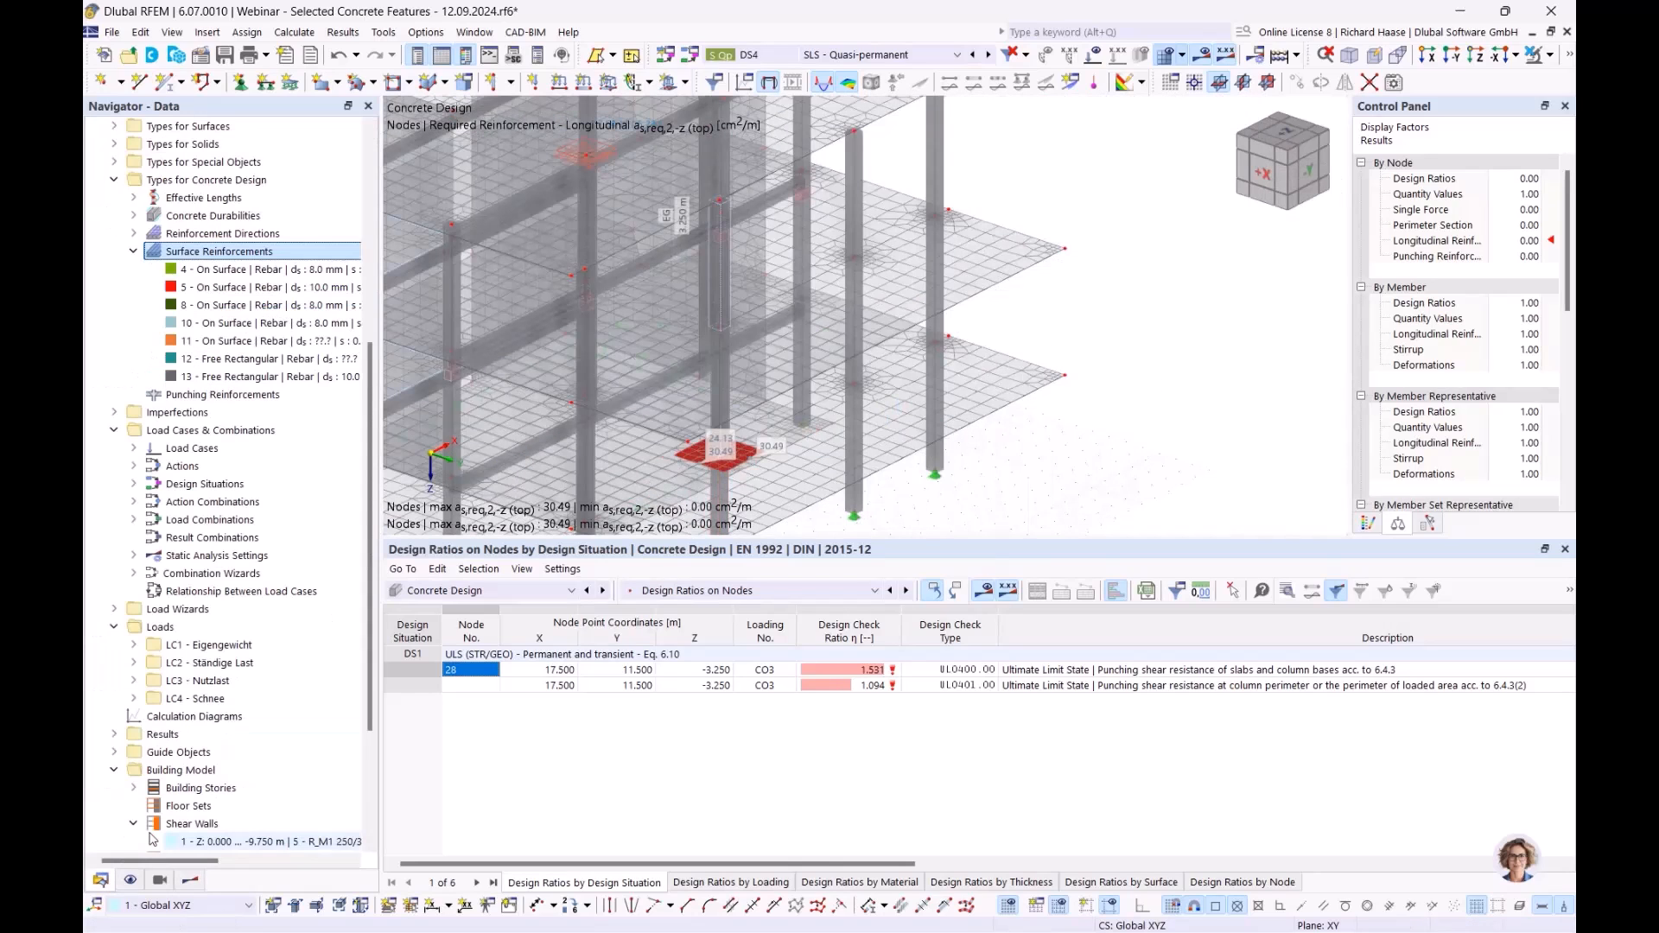
right_click(252, 255)
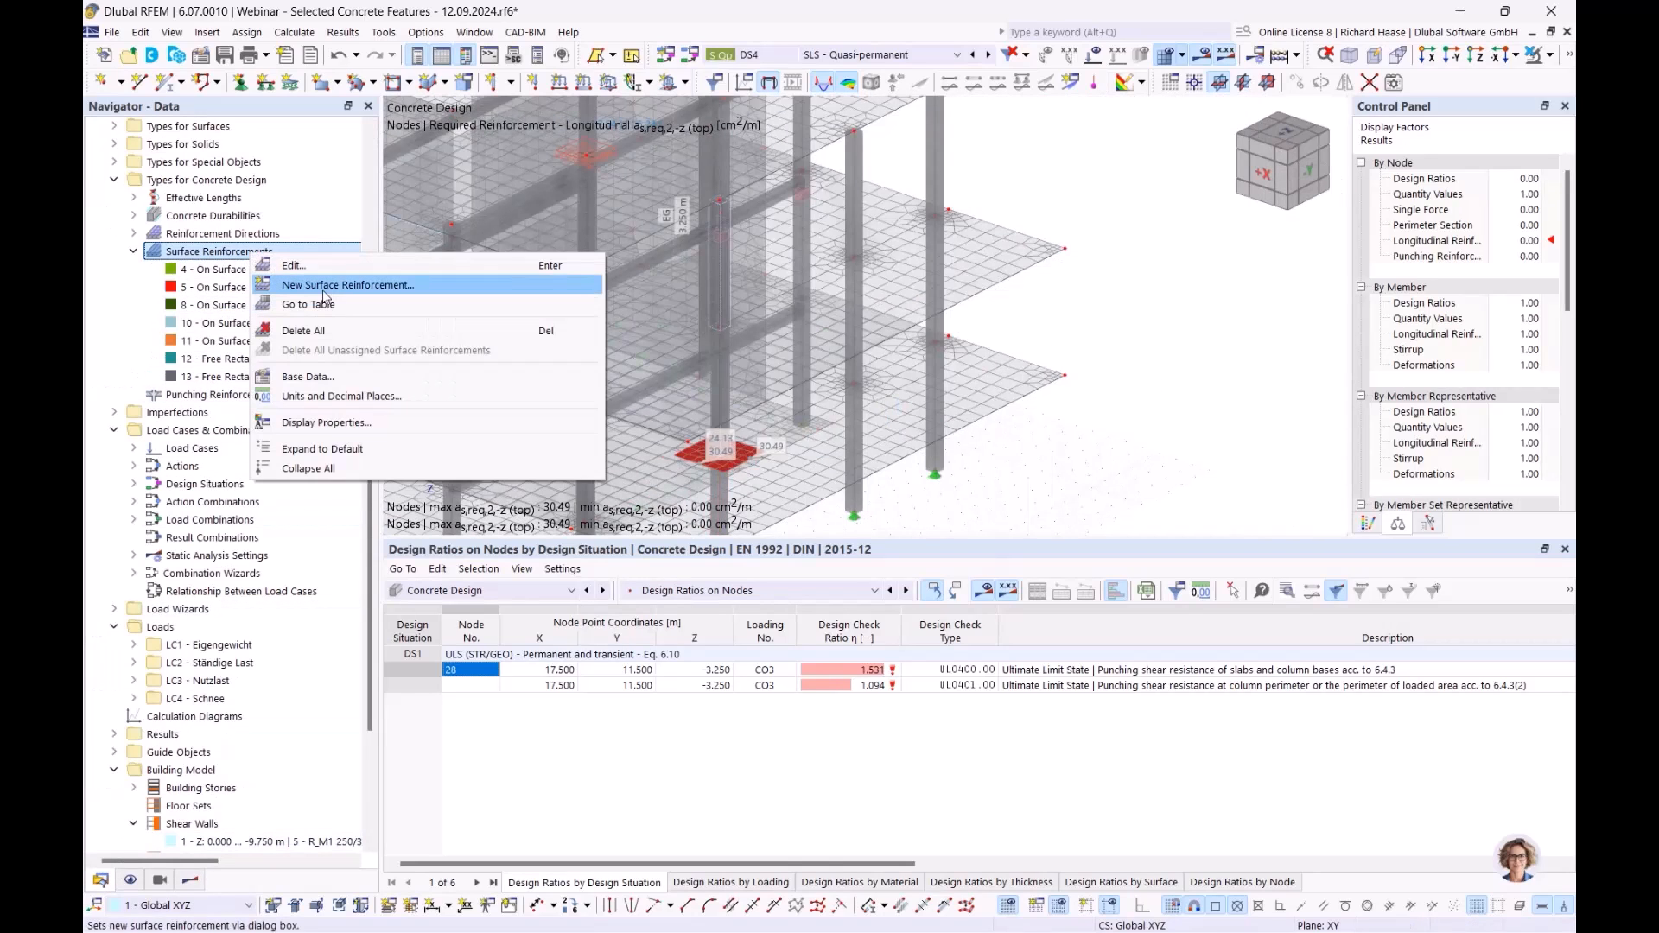
left_click(327, 288)
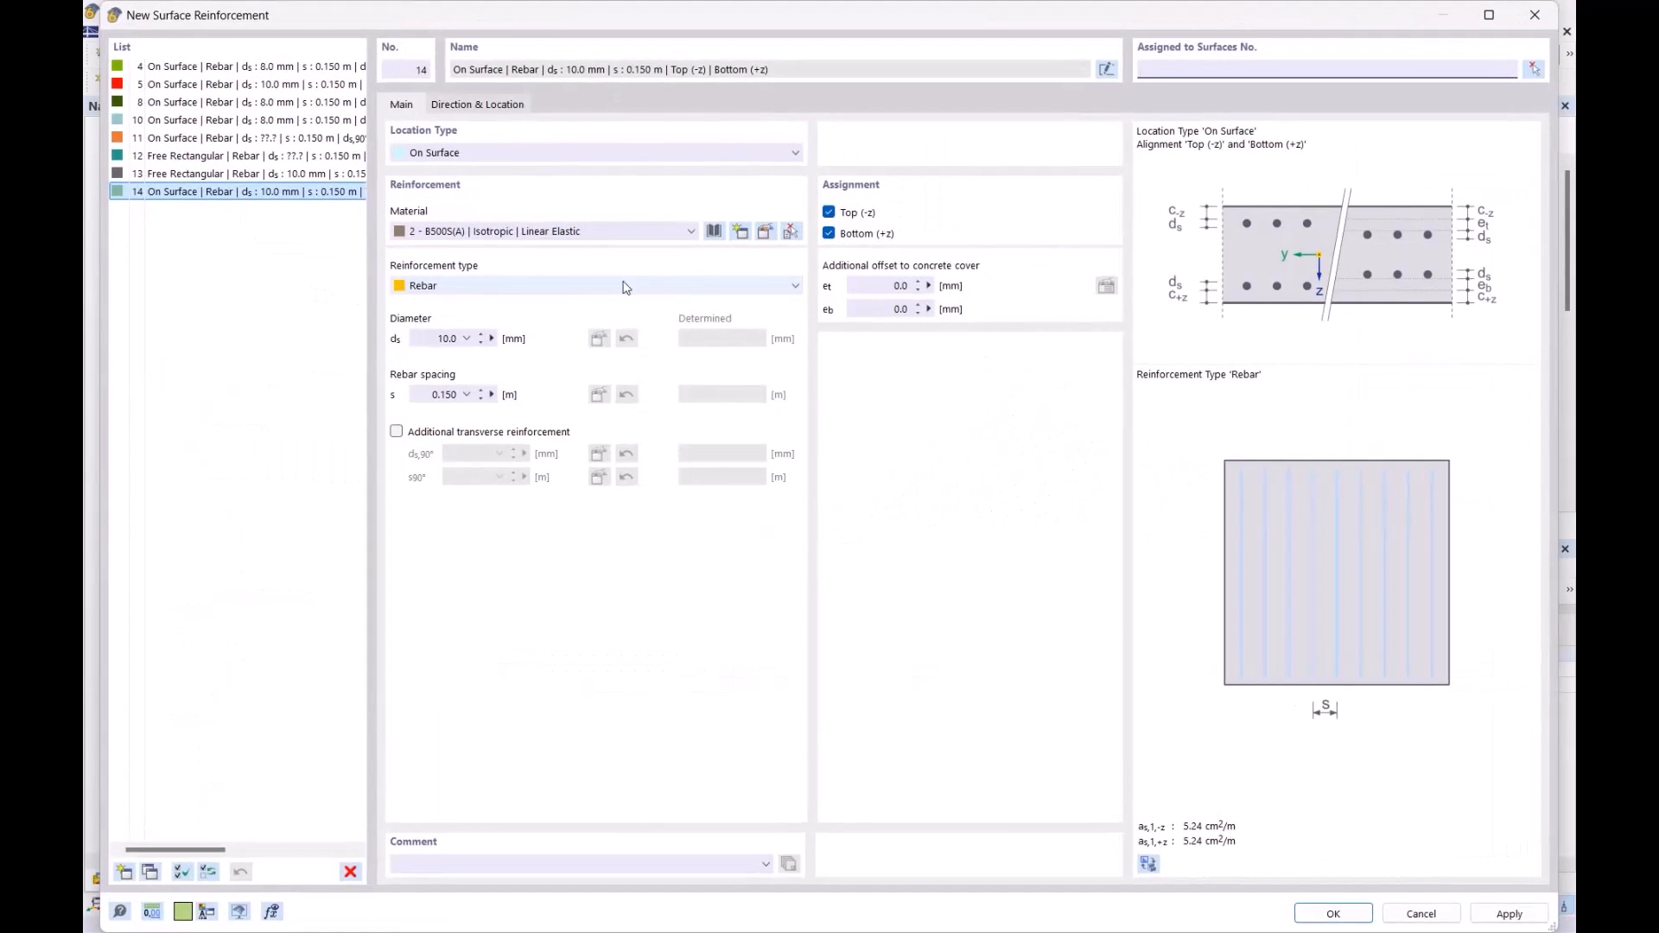
left_click(433, 339)
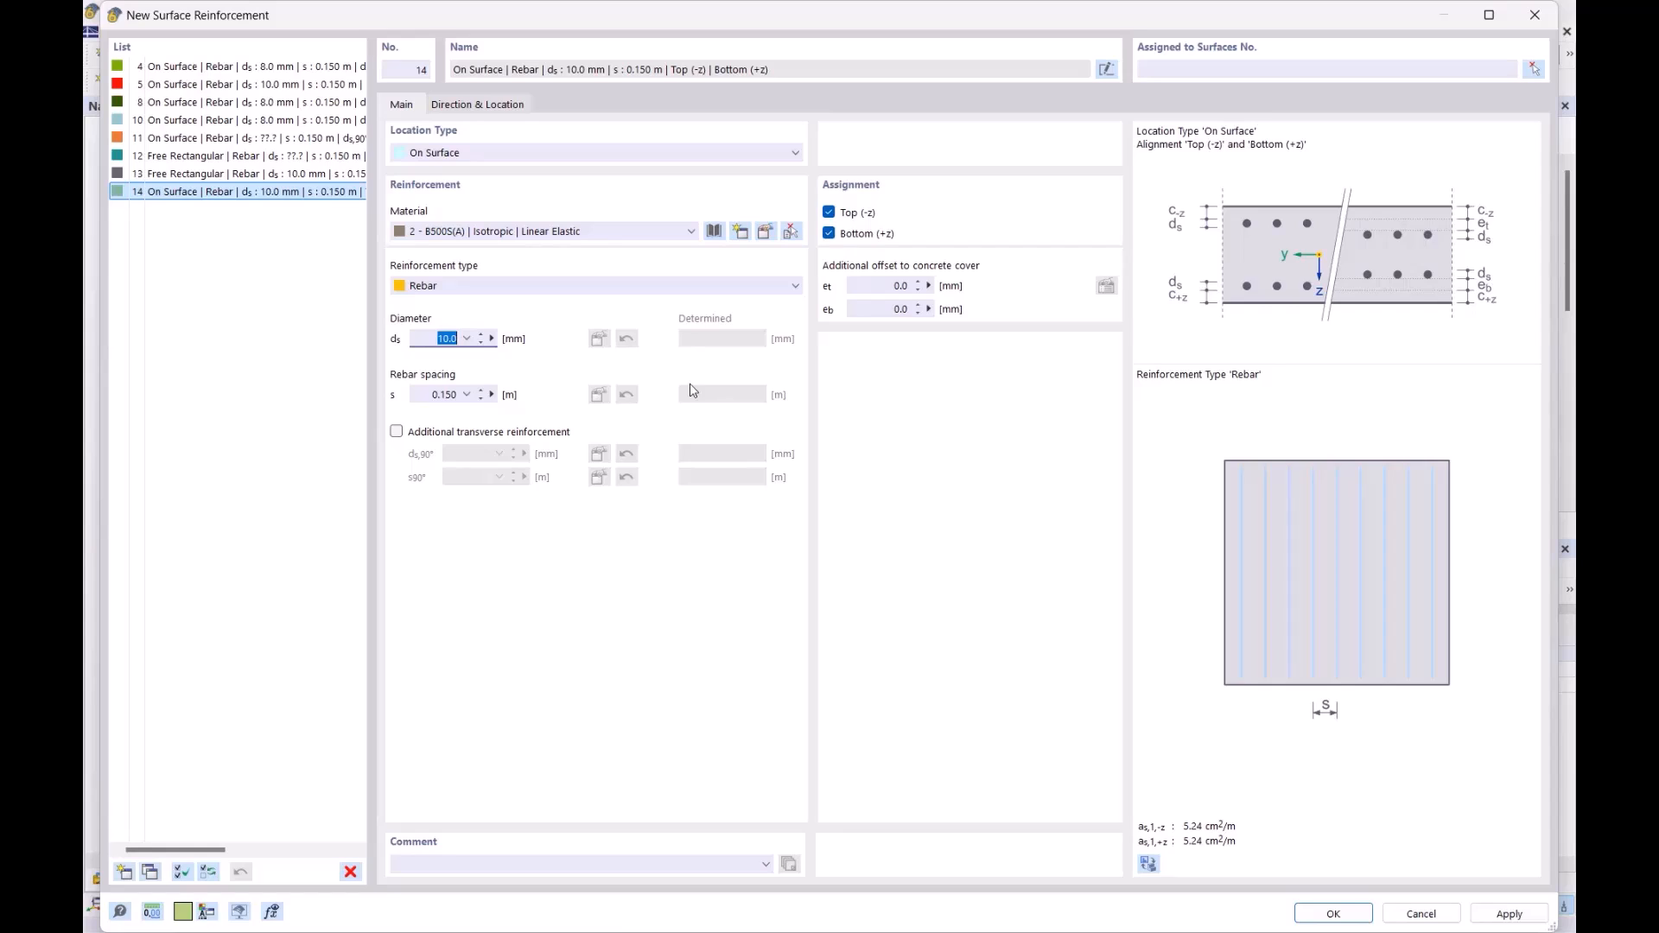
type("20")
key("Tab")
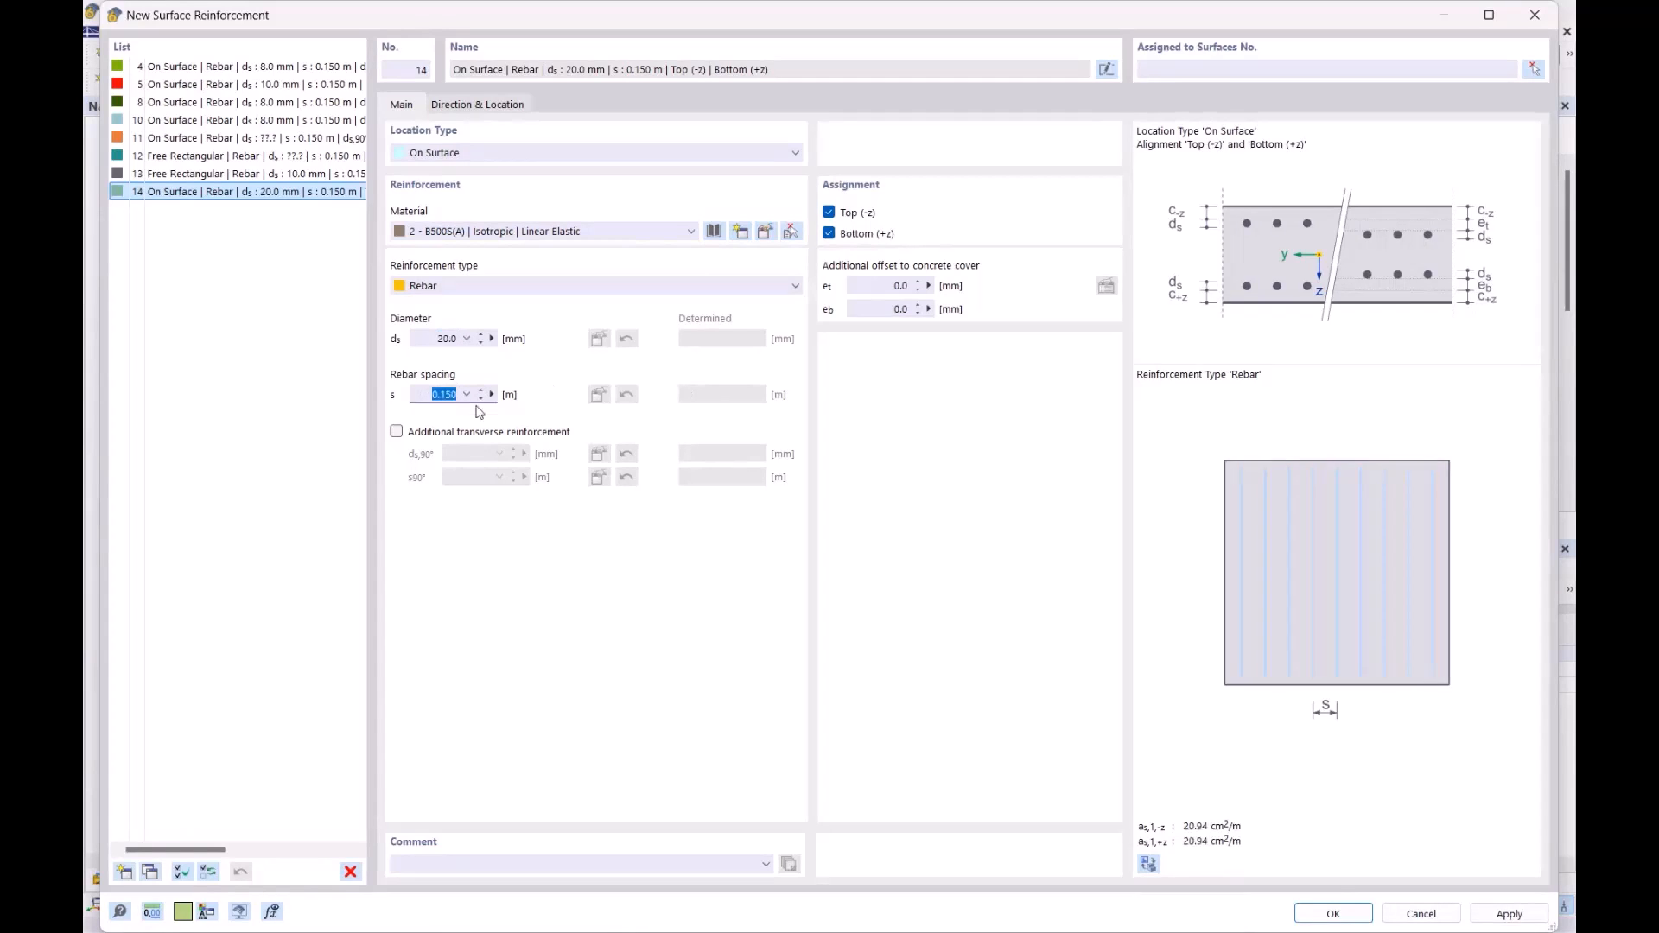
left_click(464, 432)
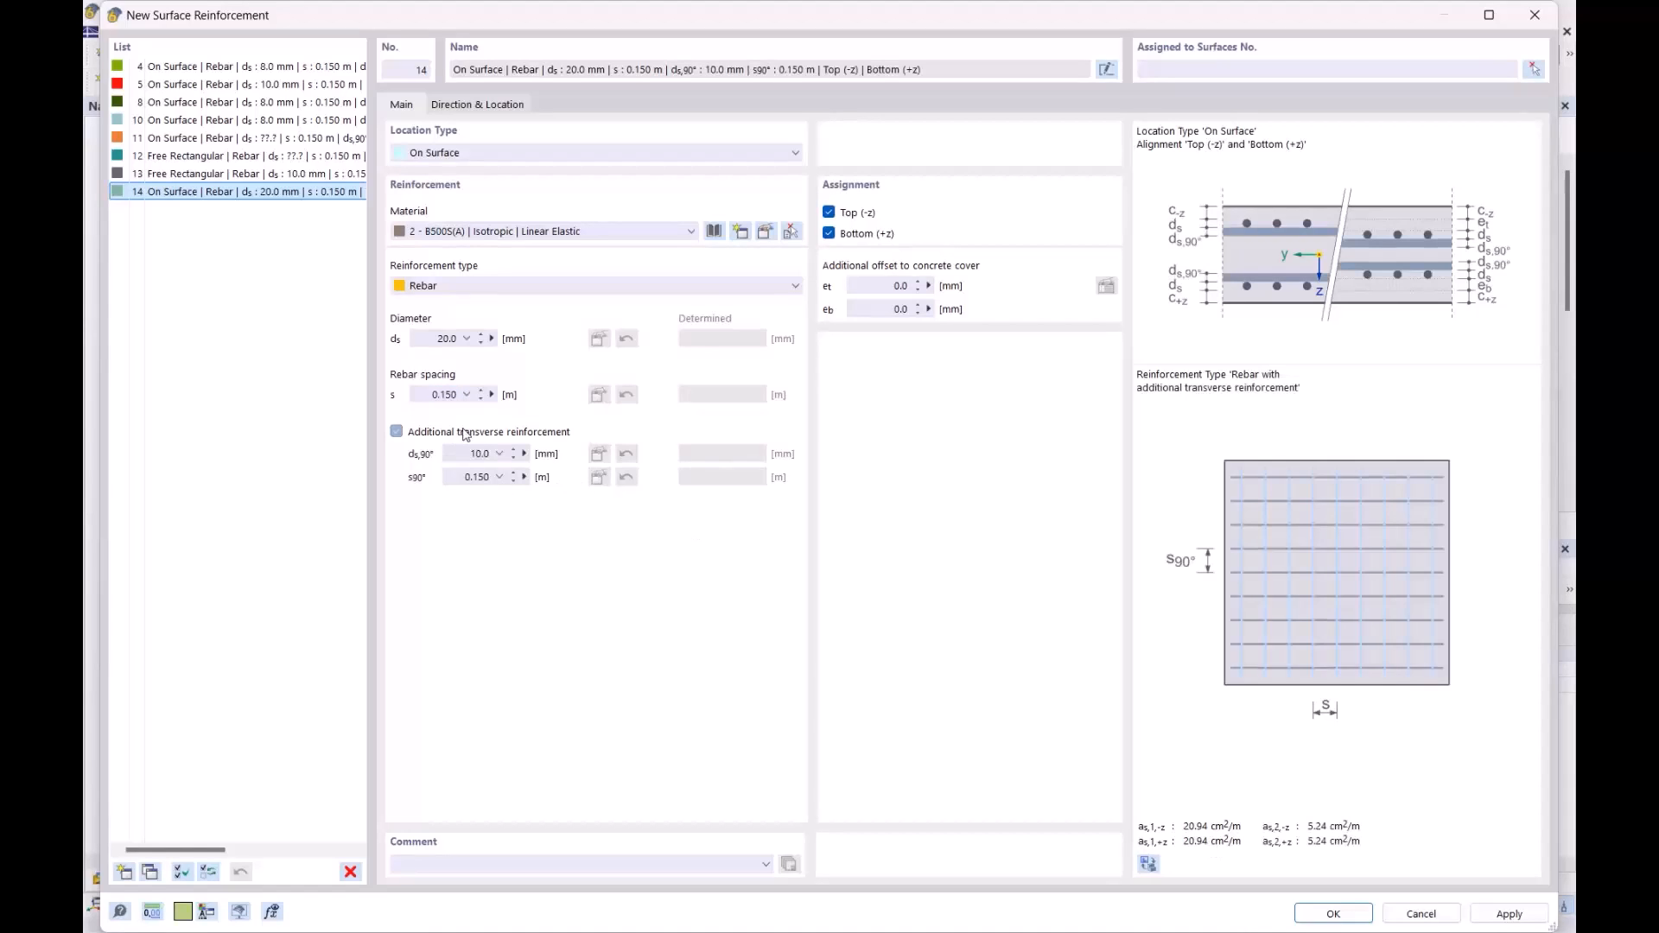
type("20")
left_click(474, 476)
left_click(445, 152)
- Make reinforcement 14 a free 2.5 × 2.5 m rectangle centred on node 28, and save it
left_click(446, 186)
left_click(491, 105)
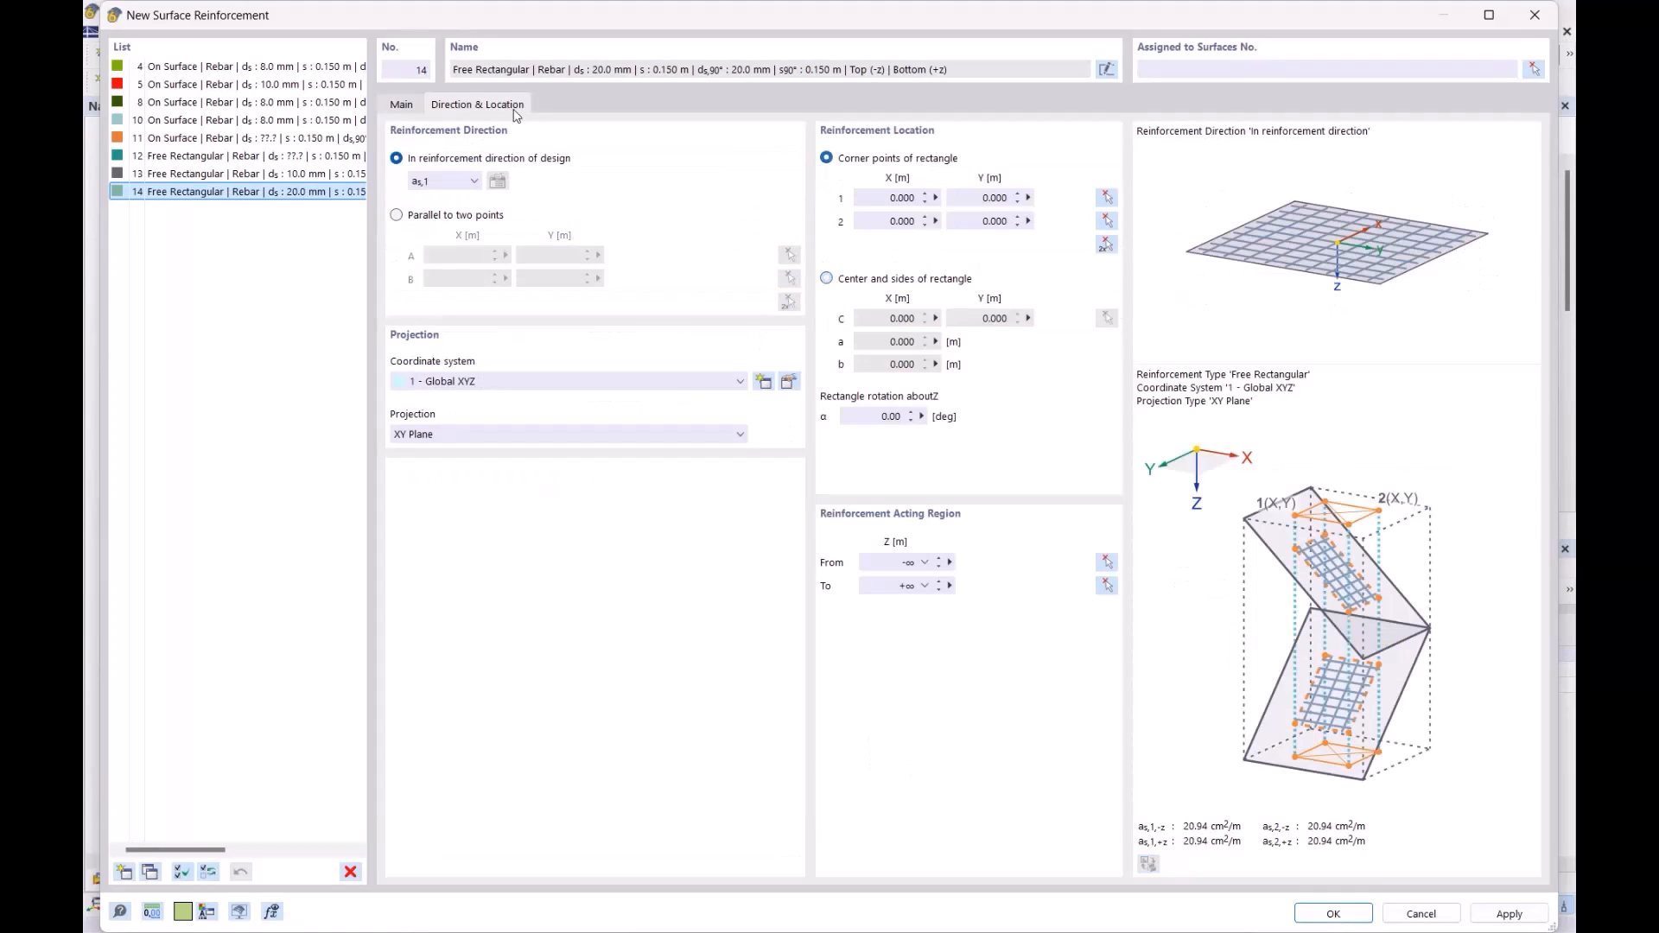
left_click(885, 280)
left_click(899, 341)
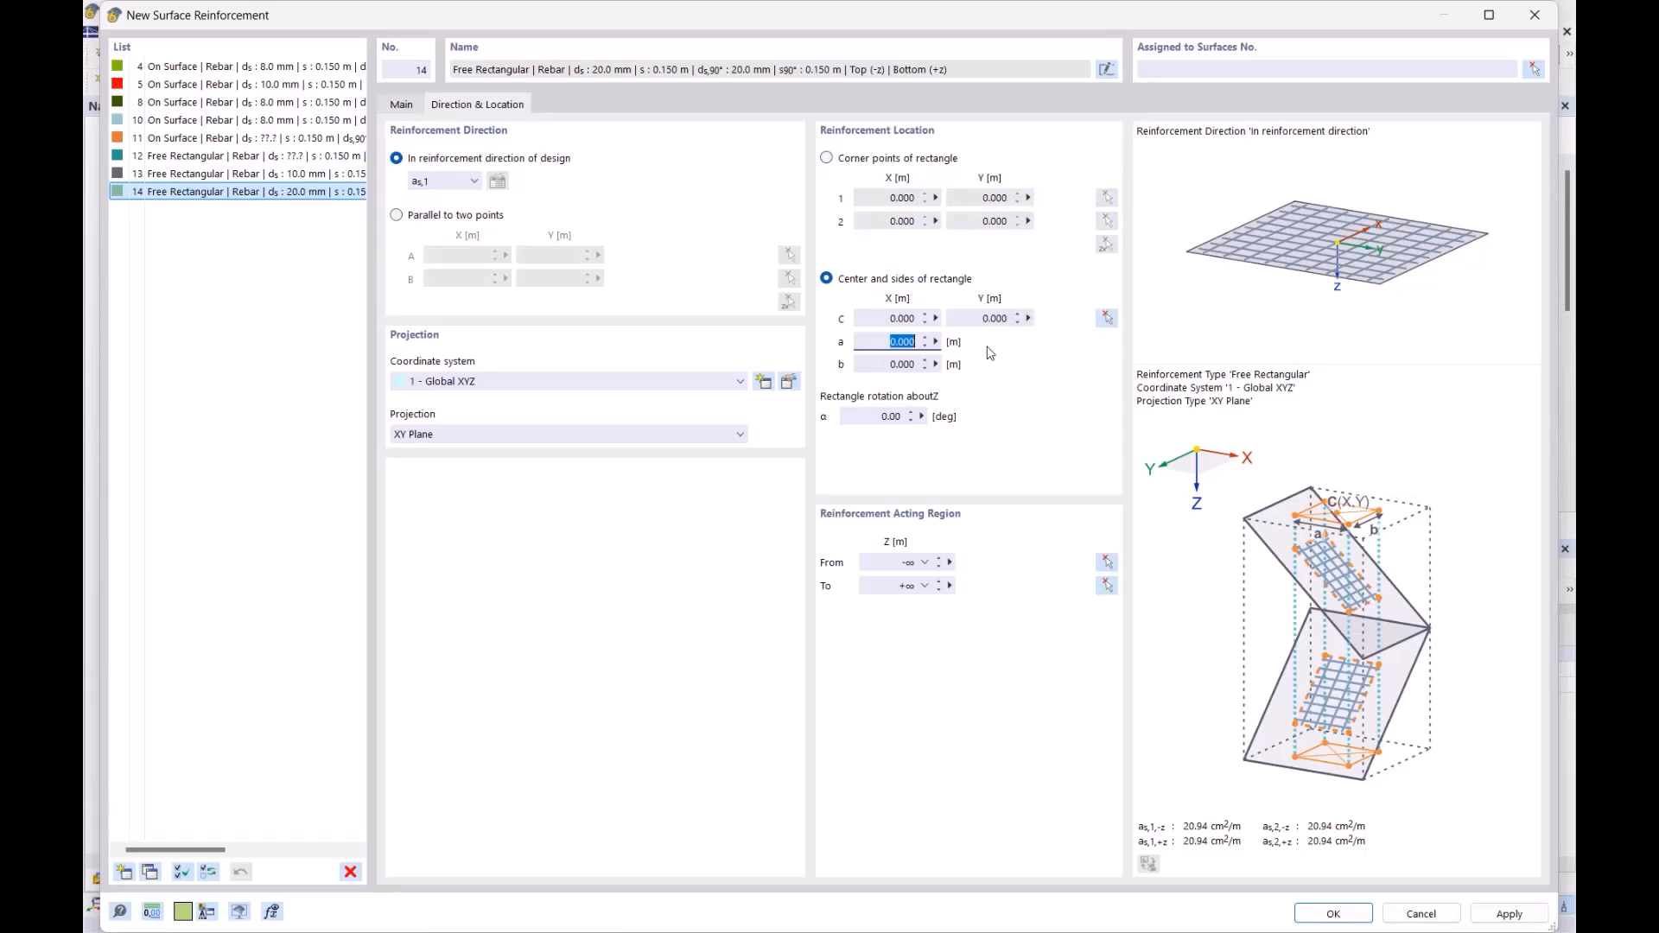
type("2,5")
key("Tab")
type("2,5")
left_click(880, 325)
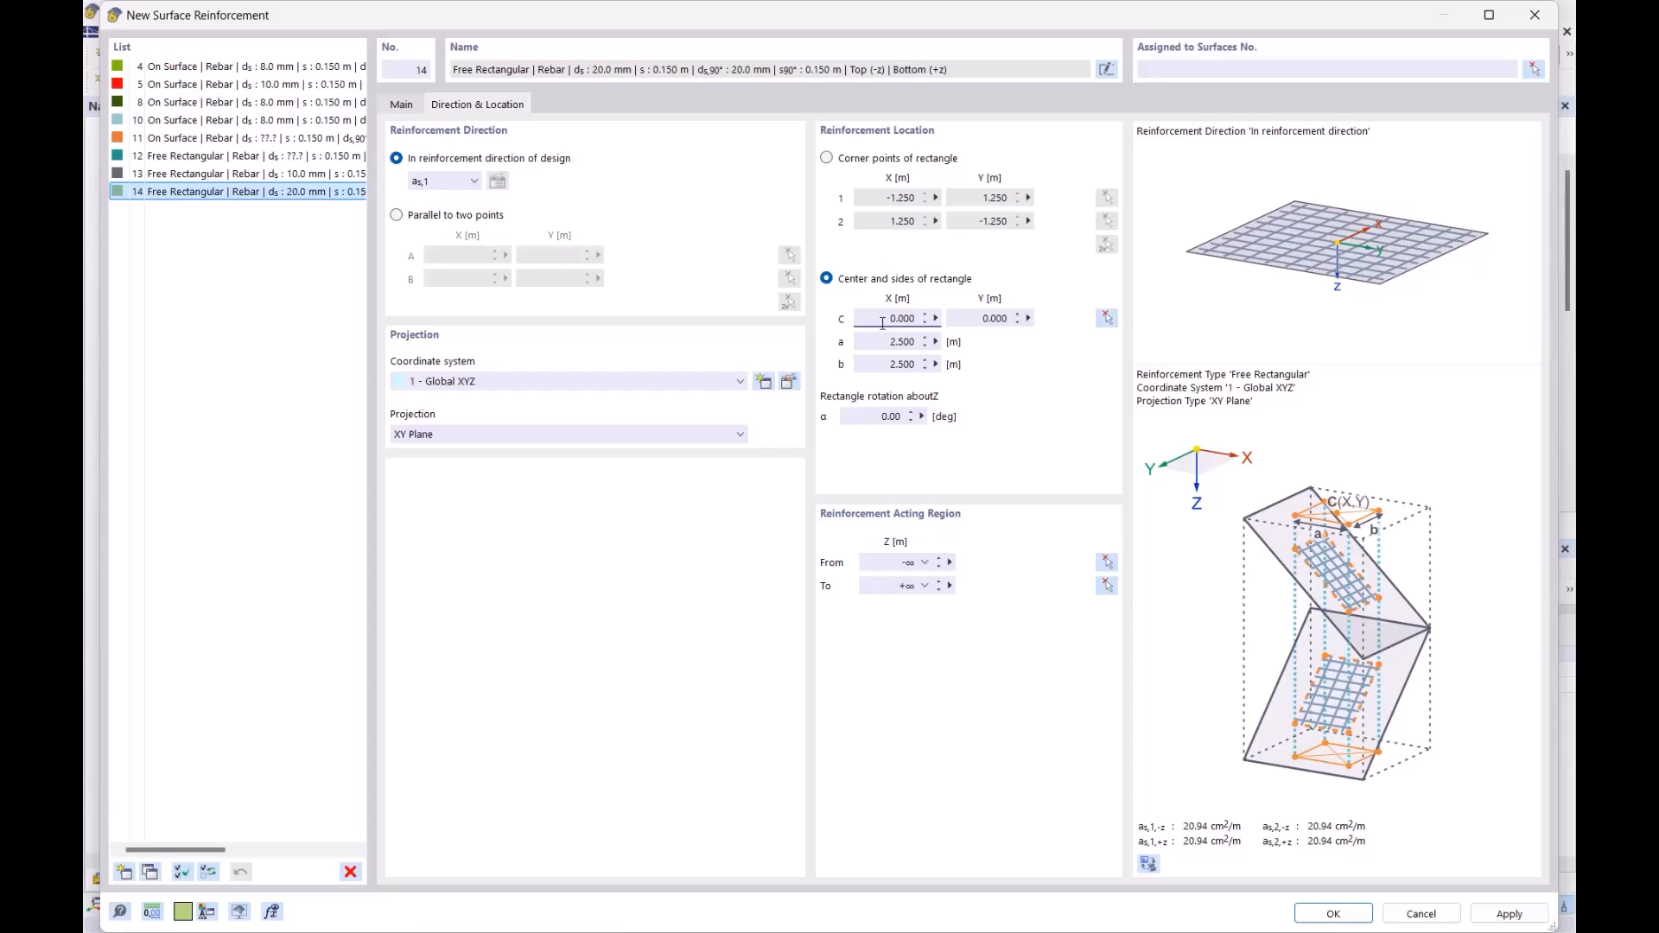
left_click(1107, 318)
scroll(702, 439, "up", 3)
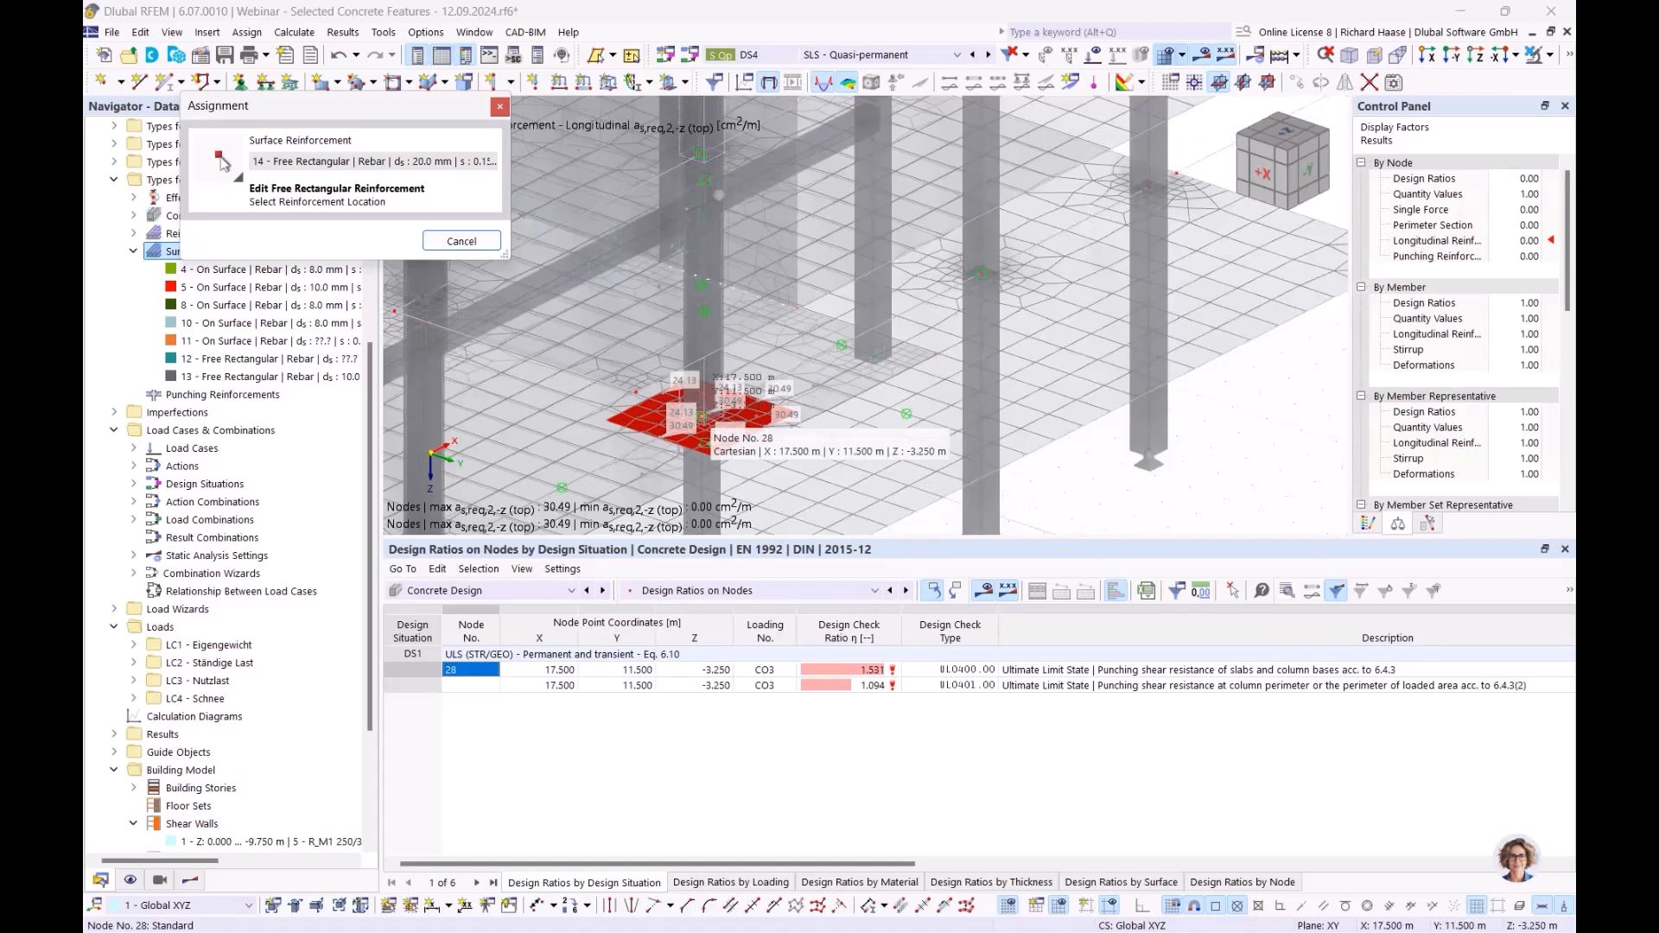
left_click(703, 441)
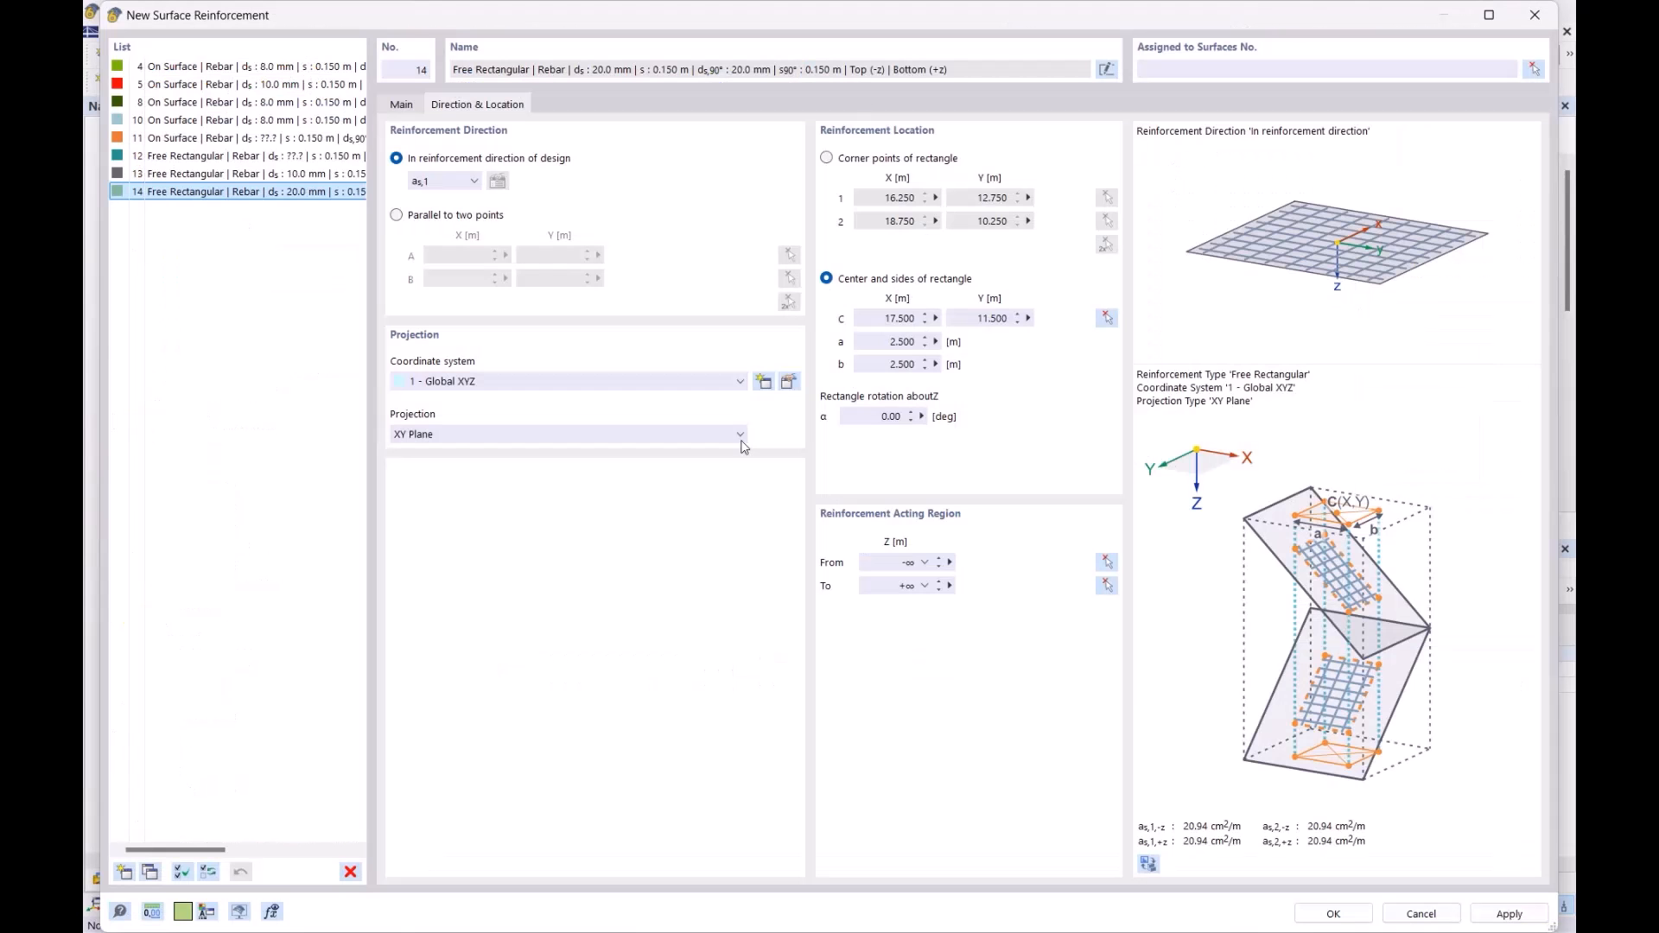
left_click(1329, 914)
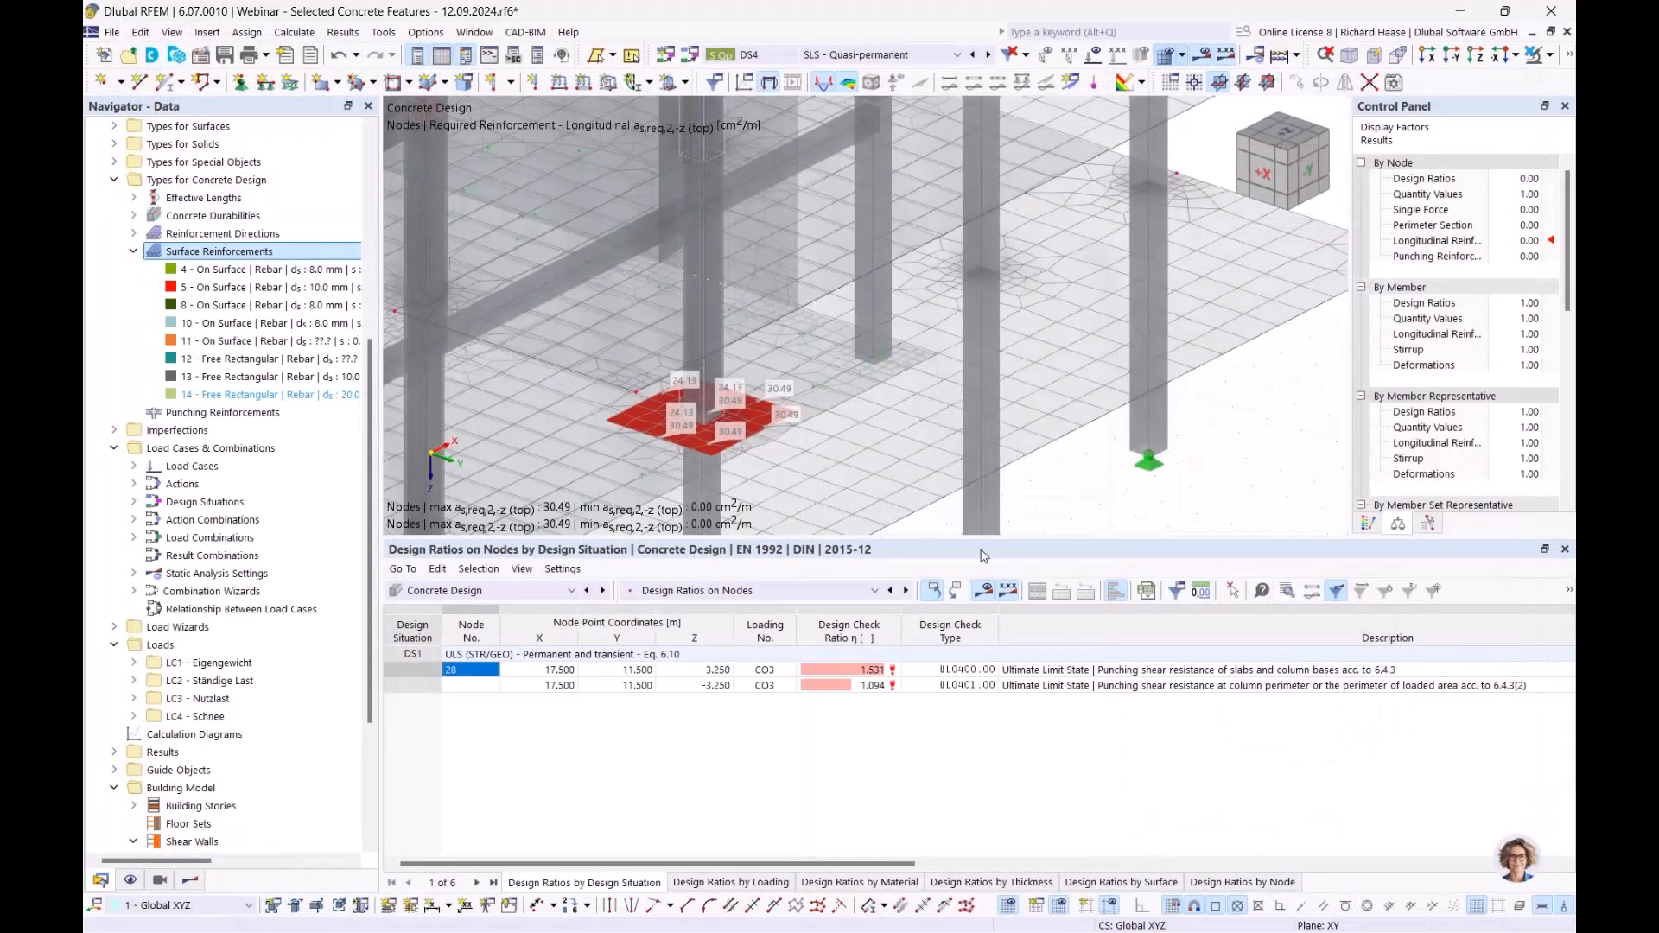
- Assign reinforcement 14 to surface 26 as well as surface 11, discarding old results
double_click(321, 396)
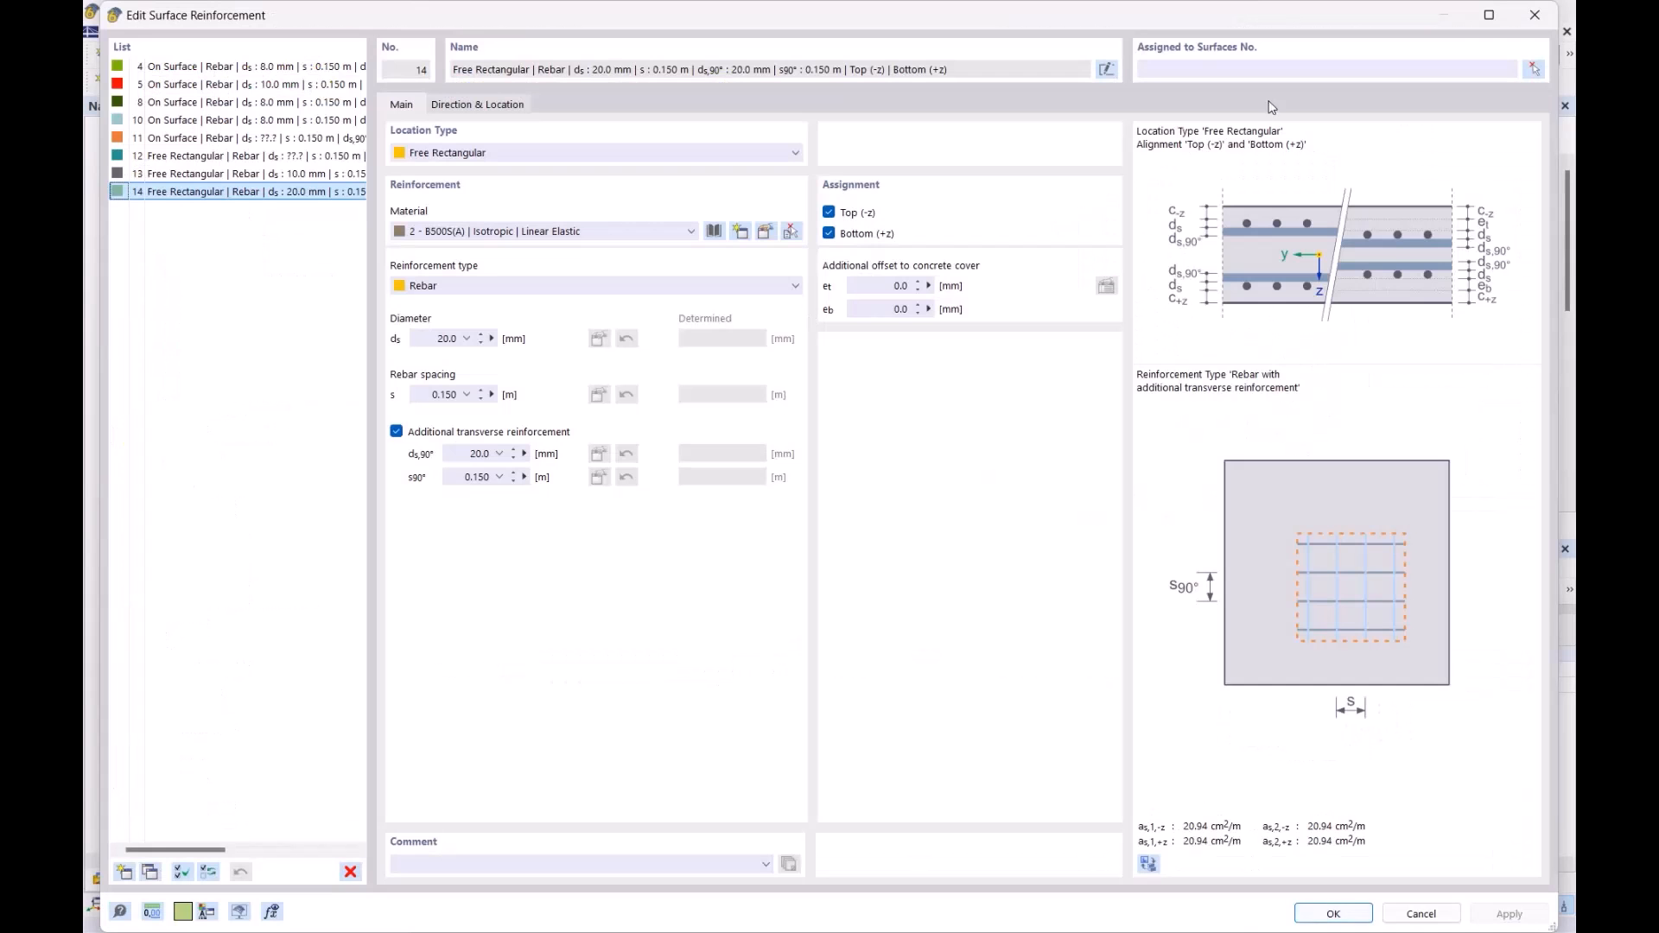
left_click(1534, 68)
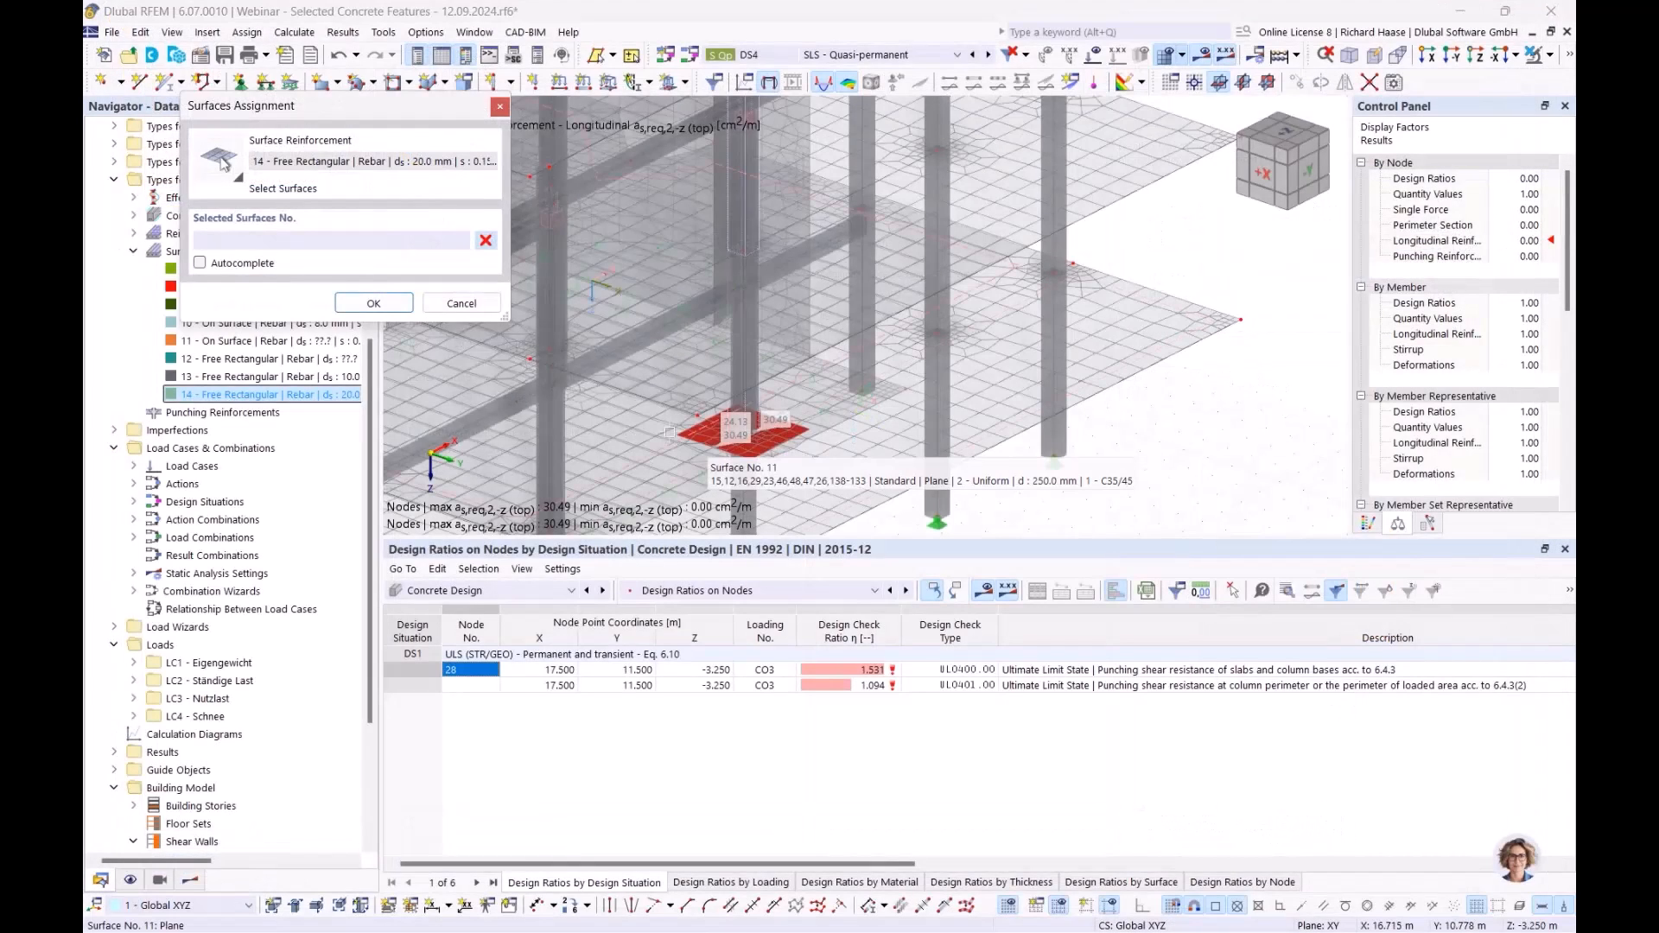
middle_click_drag(900, 463, 838, 385, "ctrl")
left_click(827, 378)
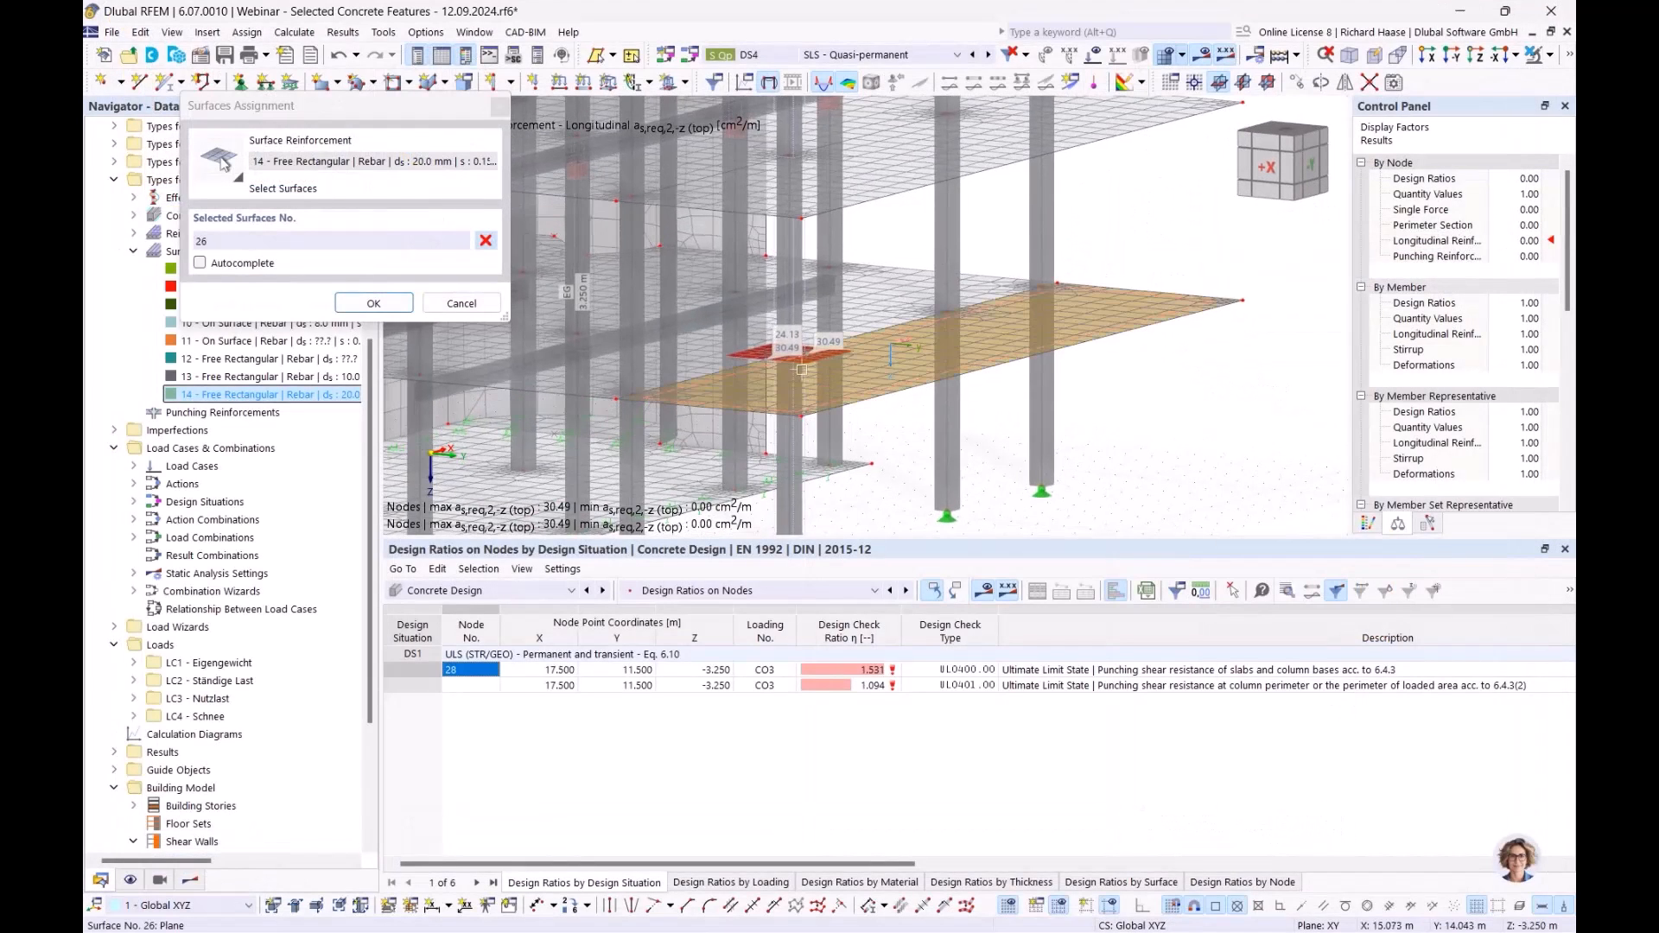
left_click(403, 306)
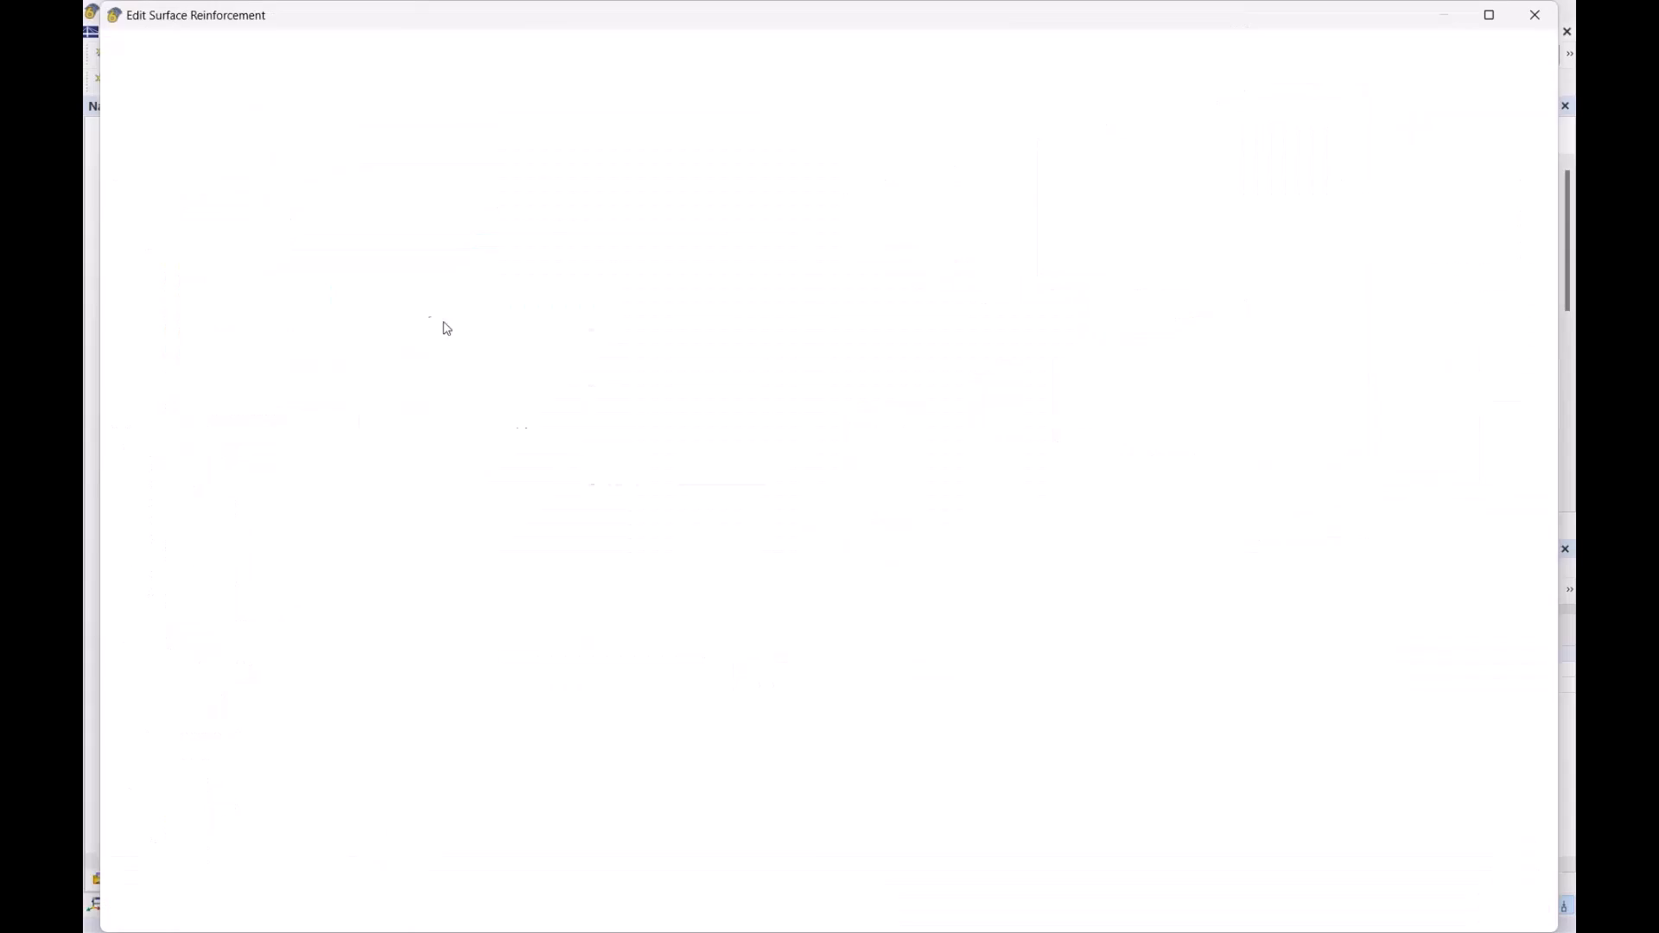
left_click(1333, 914)
left_click(912, 574)
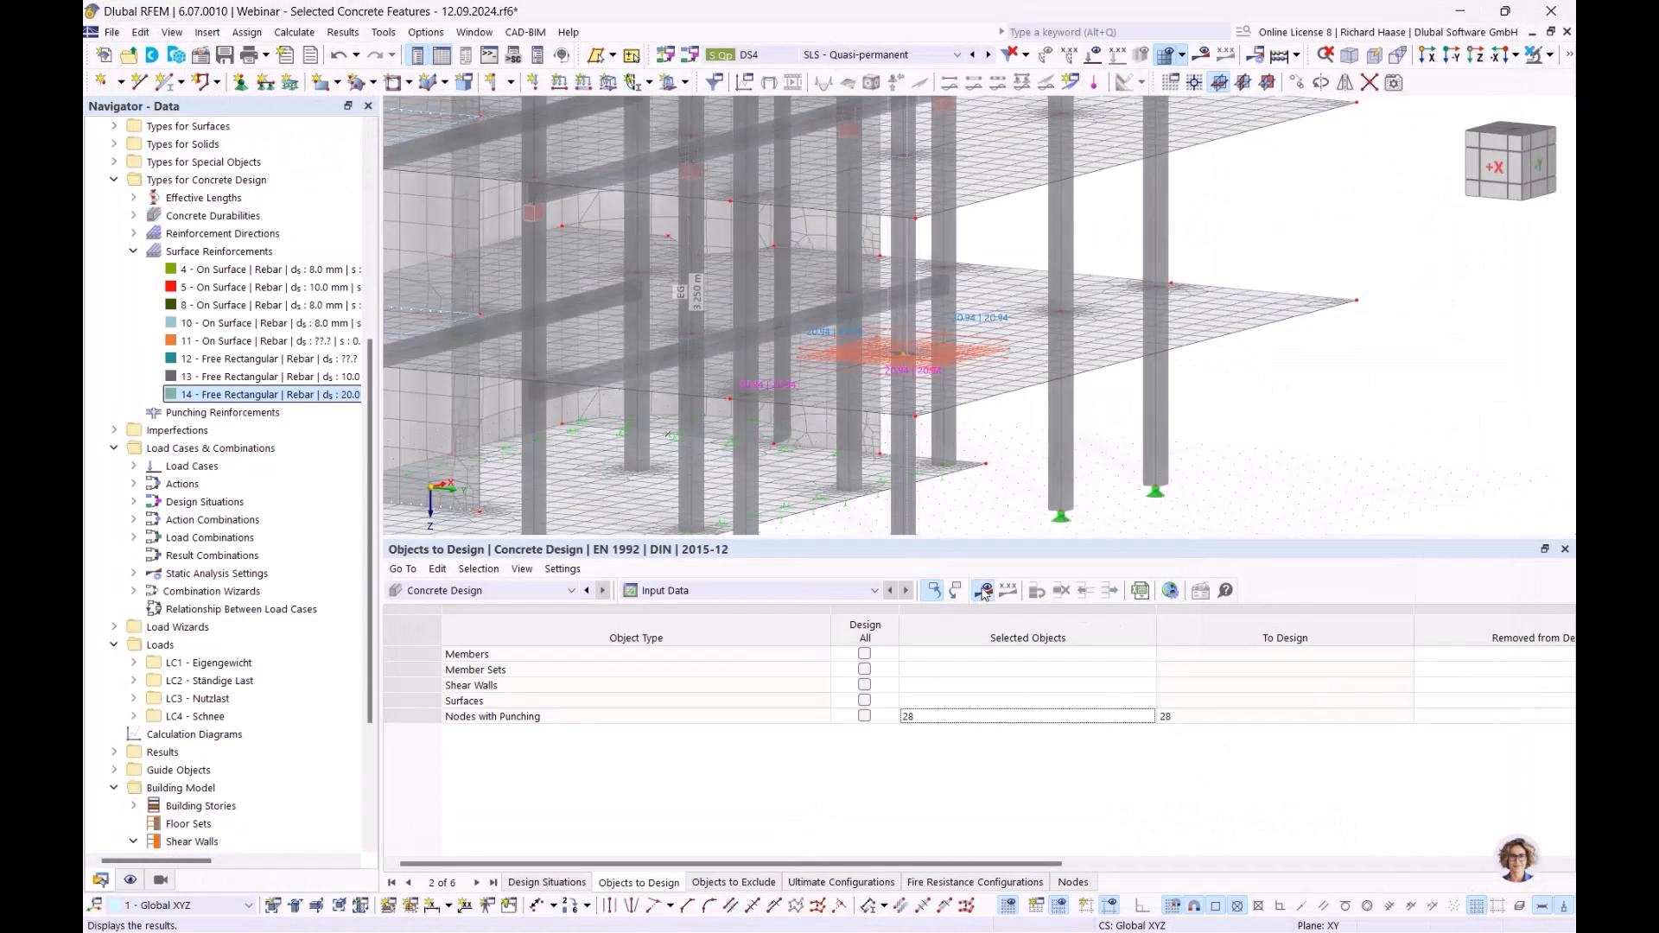
- Recalculate the design and show required top reinforcement as,req,1,-z near the column node
left_click(982, 590)
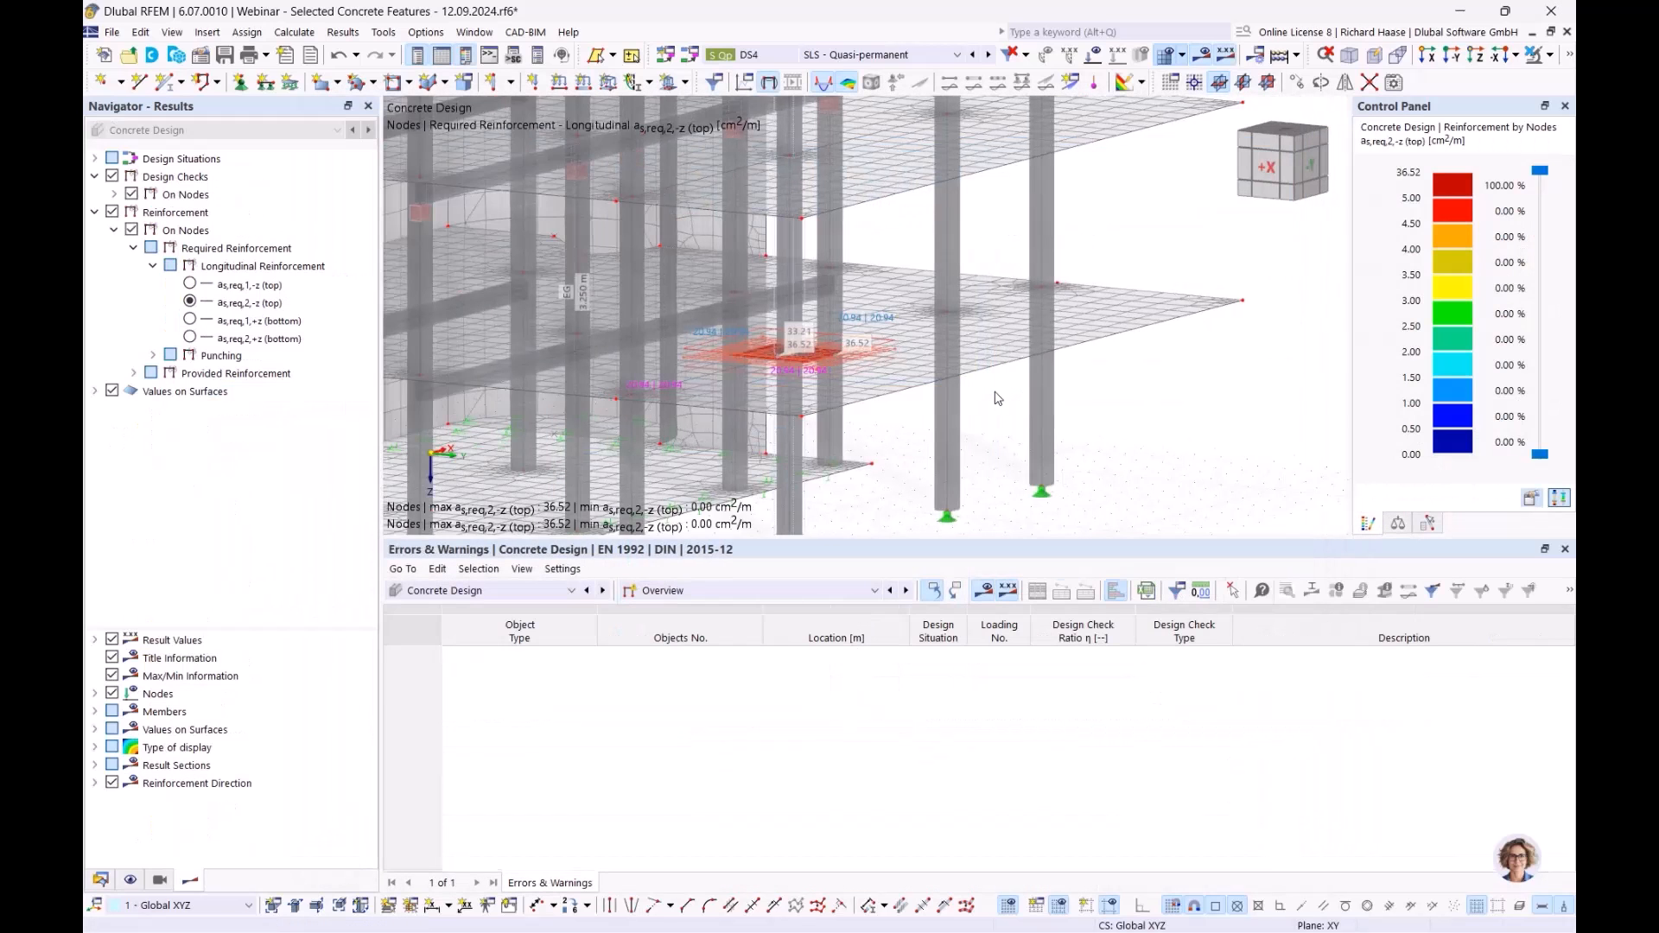
middle_click_drag(978, 411, 930, 480, "ctrl")
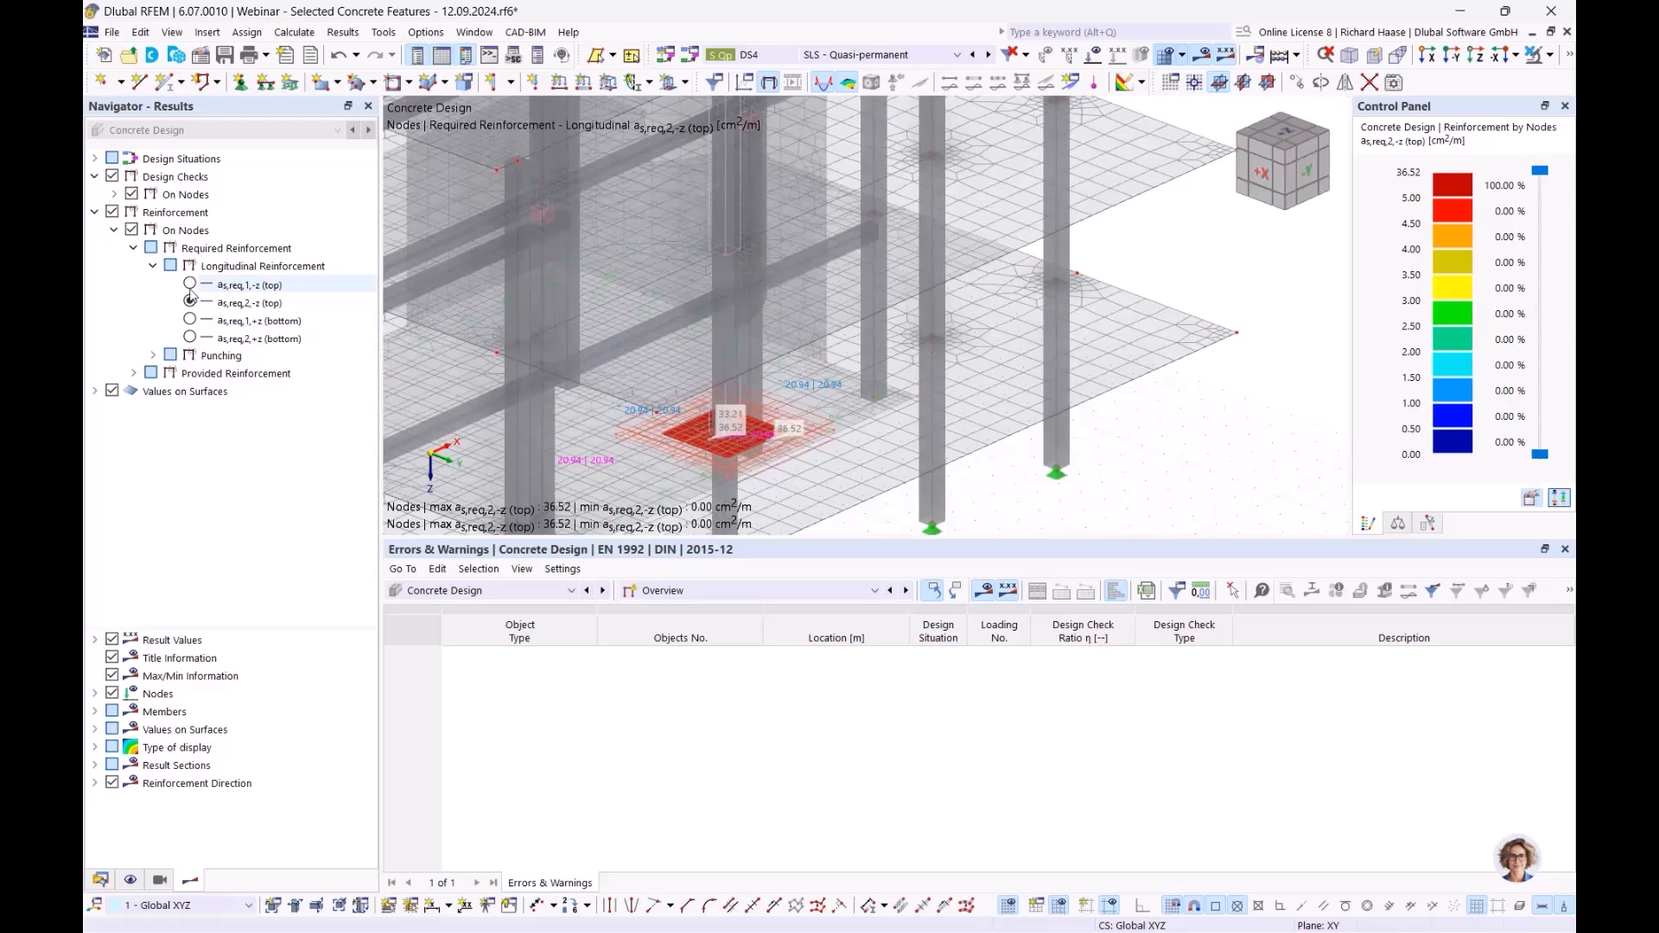
scroll(783, 475, "up", 3)
middle_click_drag(782, 472, 805, 420)
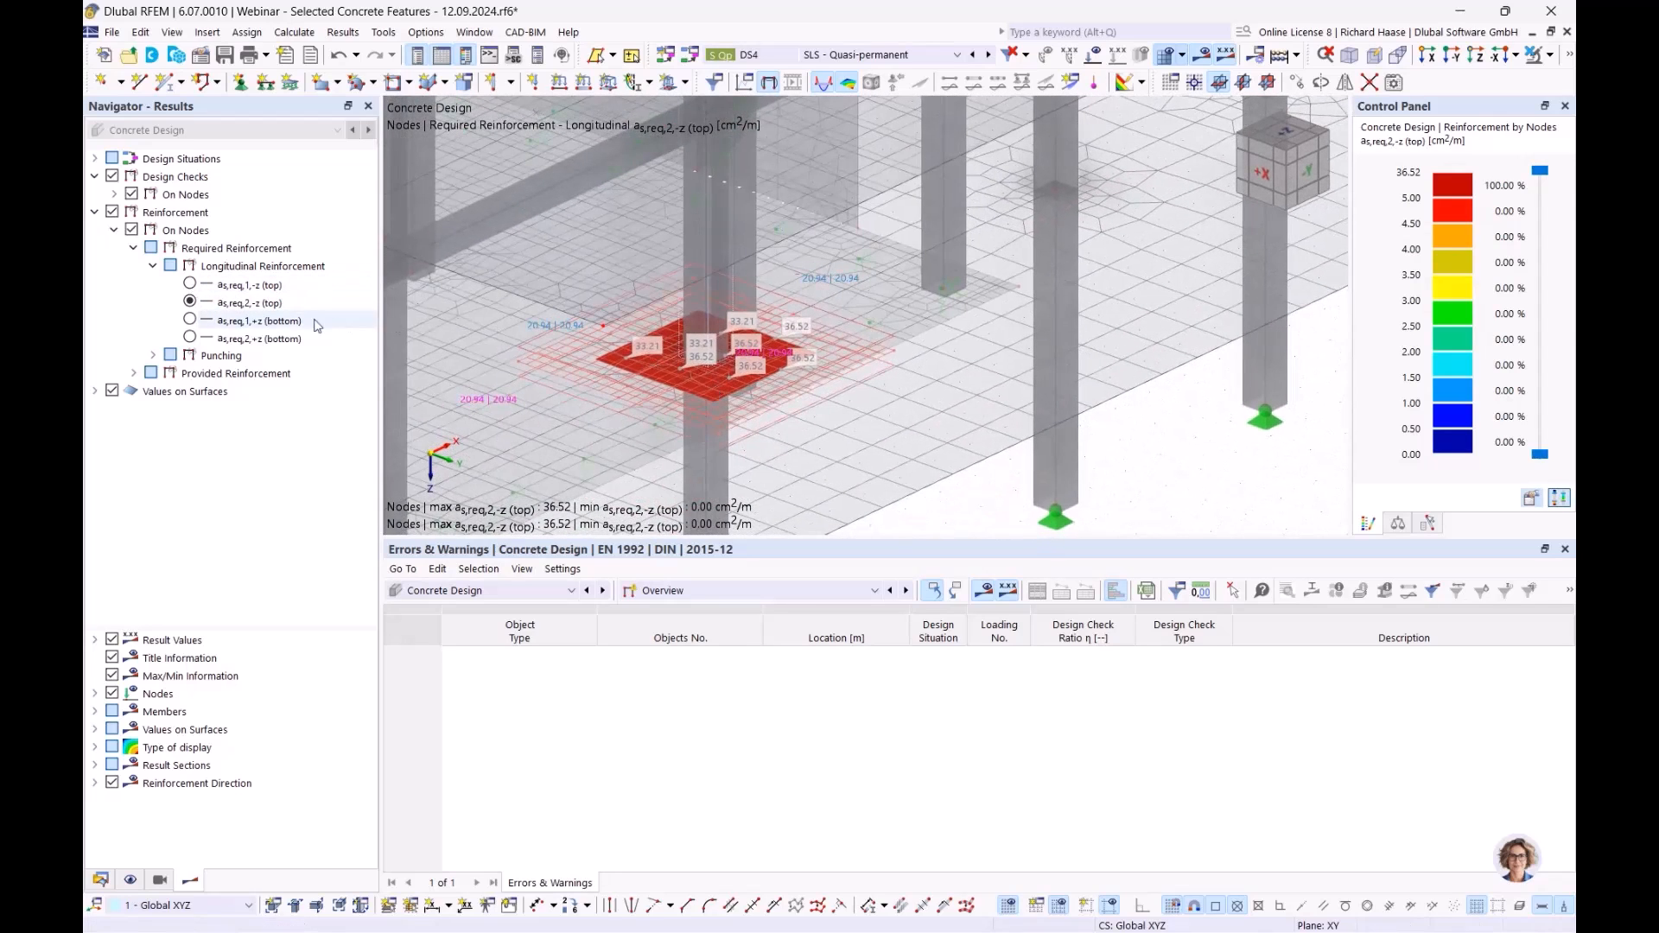
left_click(191, 285)
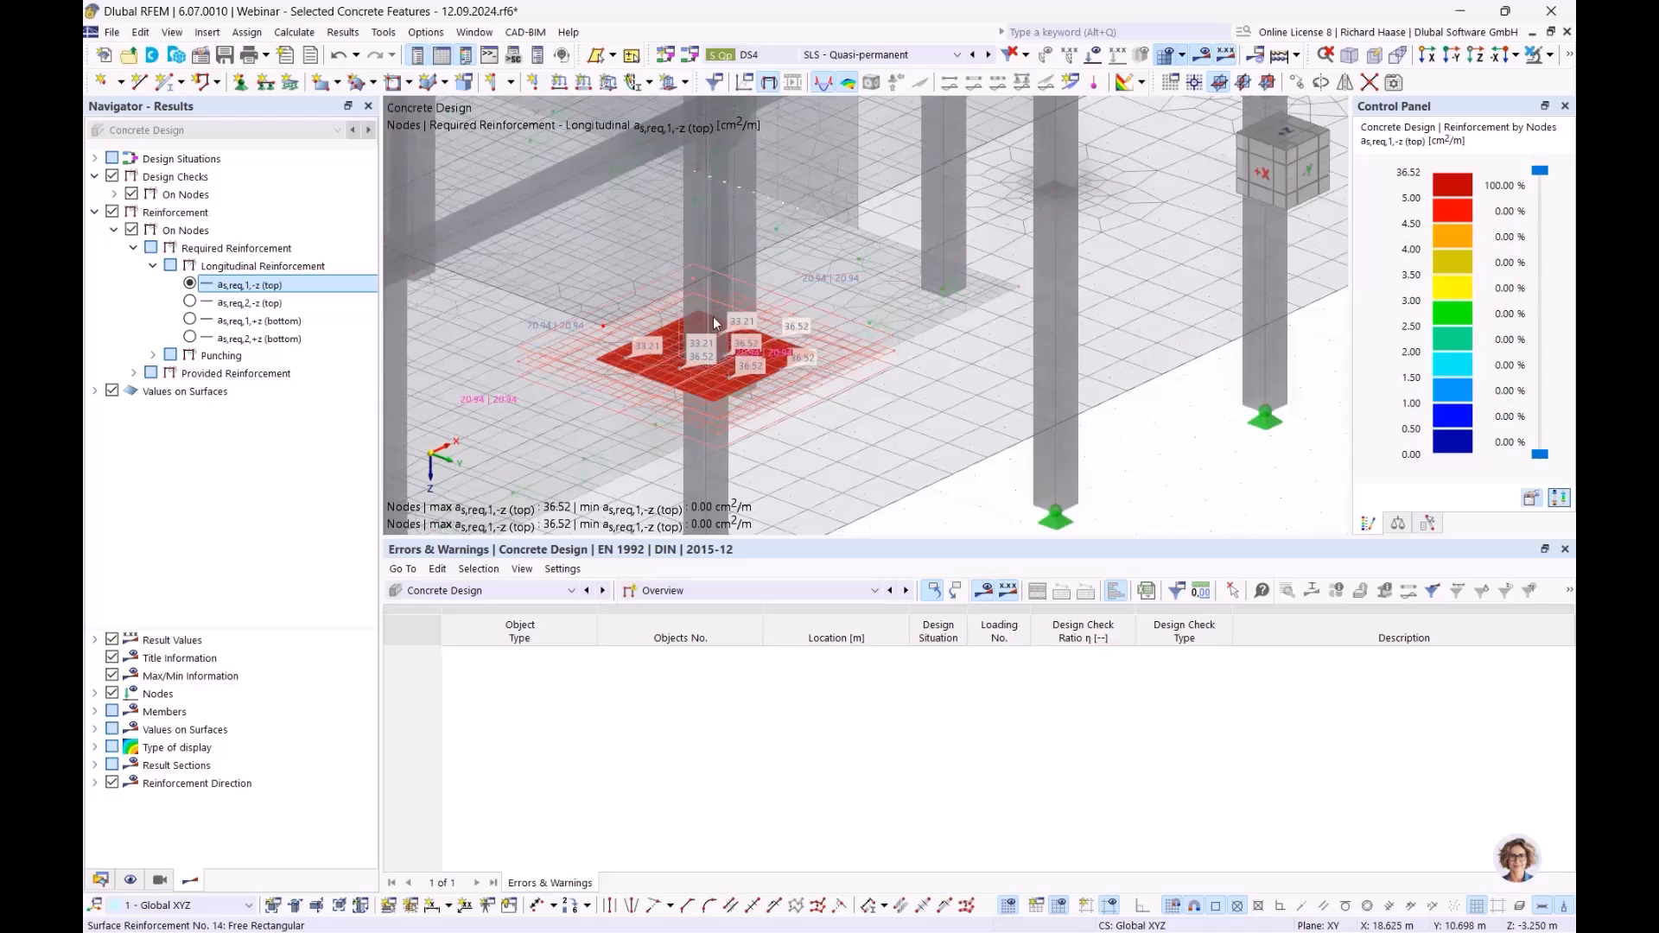
- Display the required punching shear reinforcement Asw,req, now 0.00 cm²
mouse_move(746, 295)
mouse_move(821, 346)
left_click(153, 355)
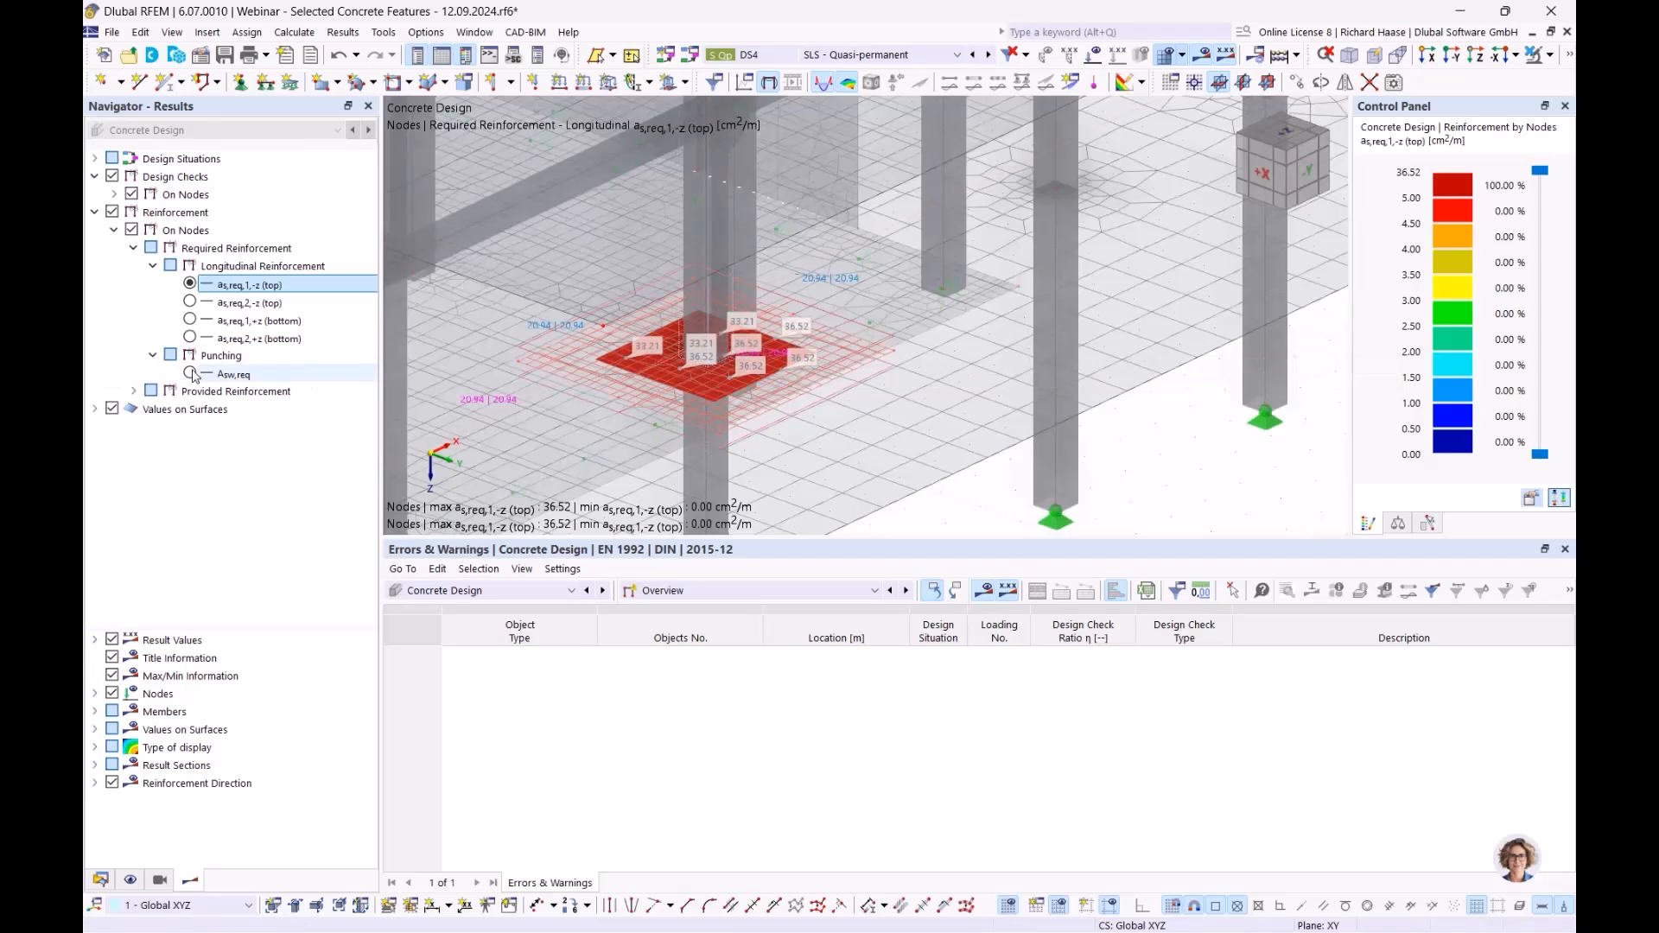
left_click(189, 374)
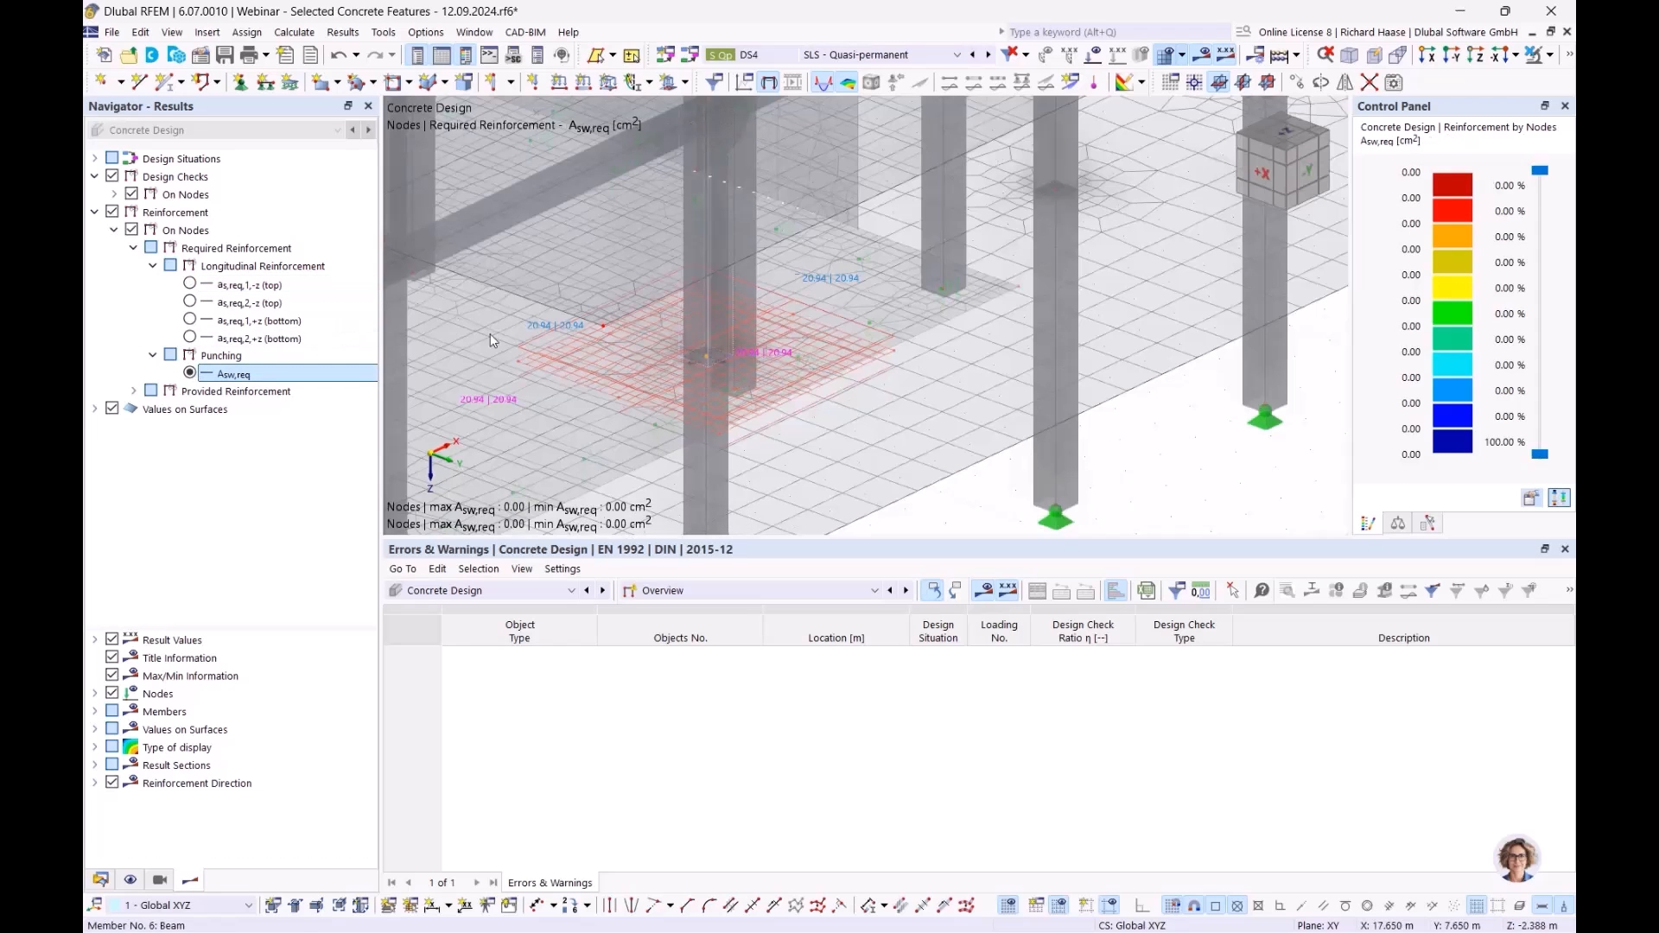
scroll(546, 351, "down", 5)
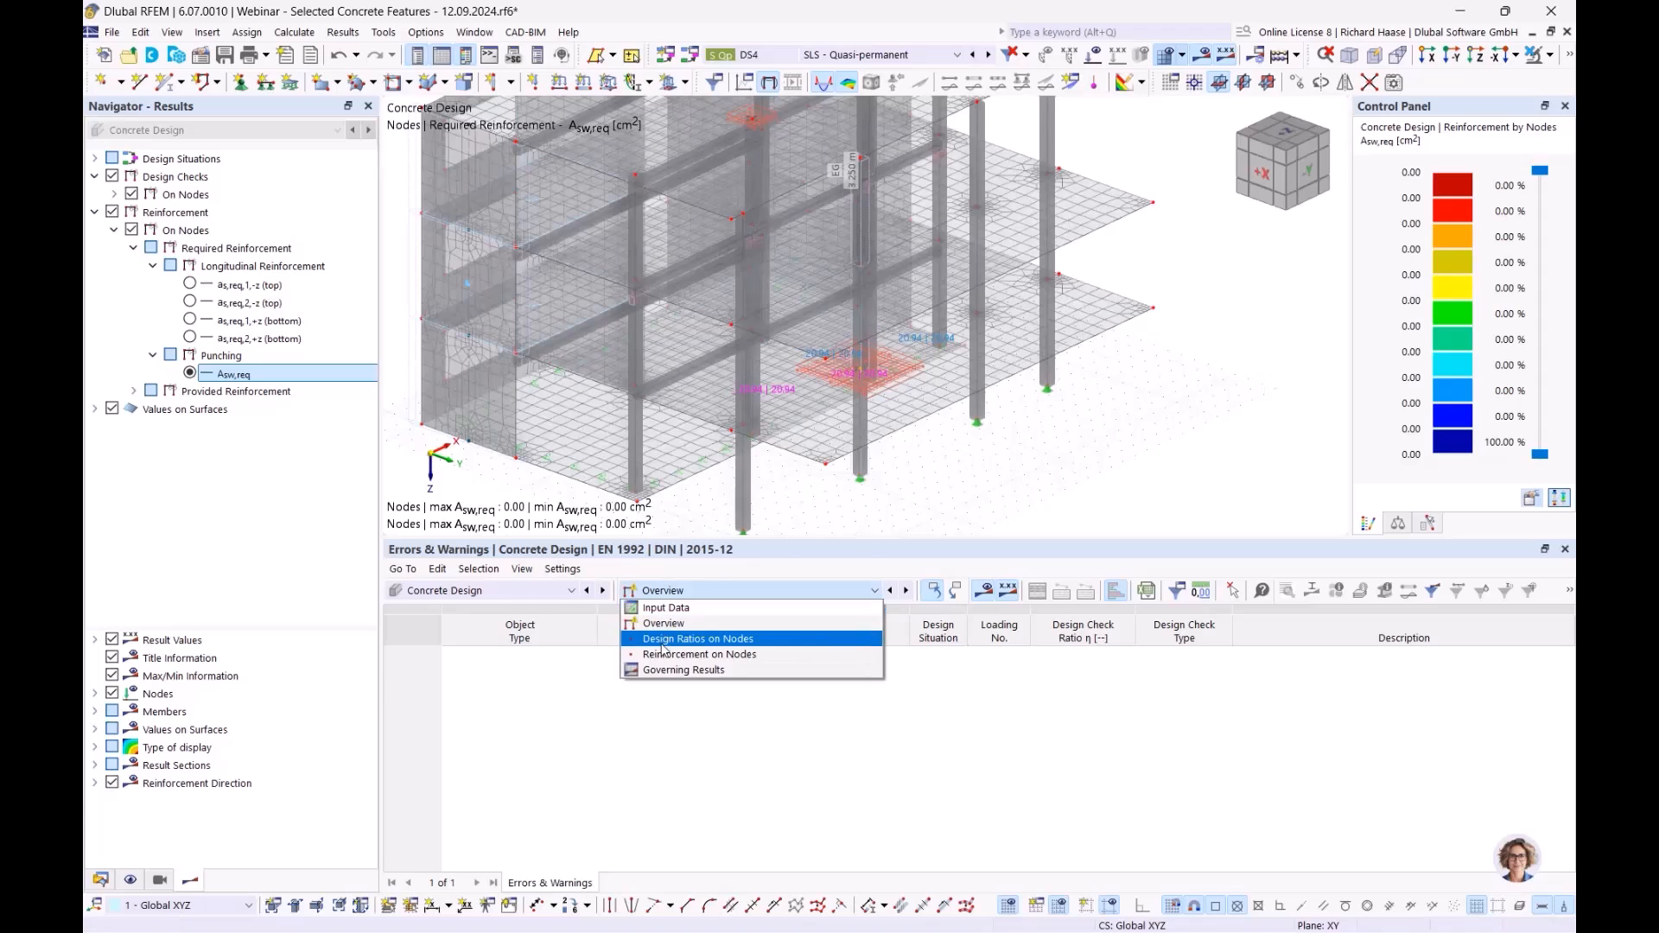
- Review nodal punching ratios 1.145 and 0.818 and required bottom reinforcement as,req,2,+z
left_click(664, 639)
left_click(1189, 672)
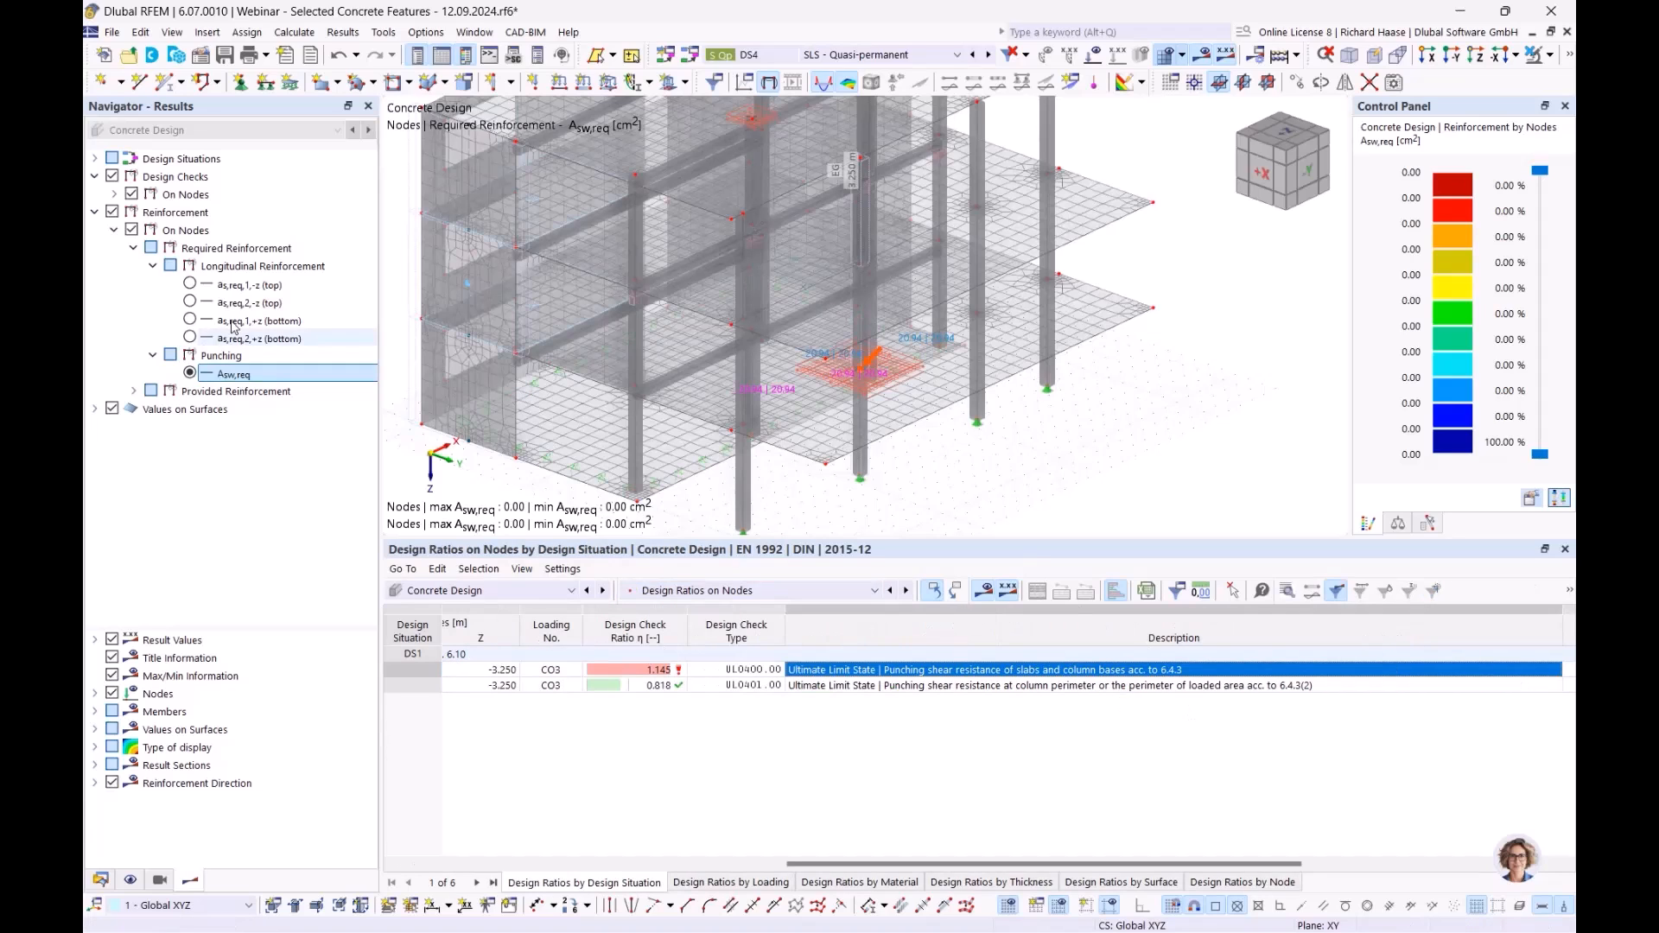
left_click(190, 287)
left_click(189, 302)
left_click(189, 320)
left_click(190, 338)
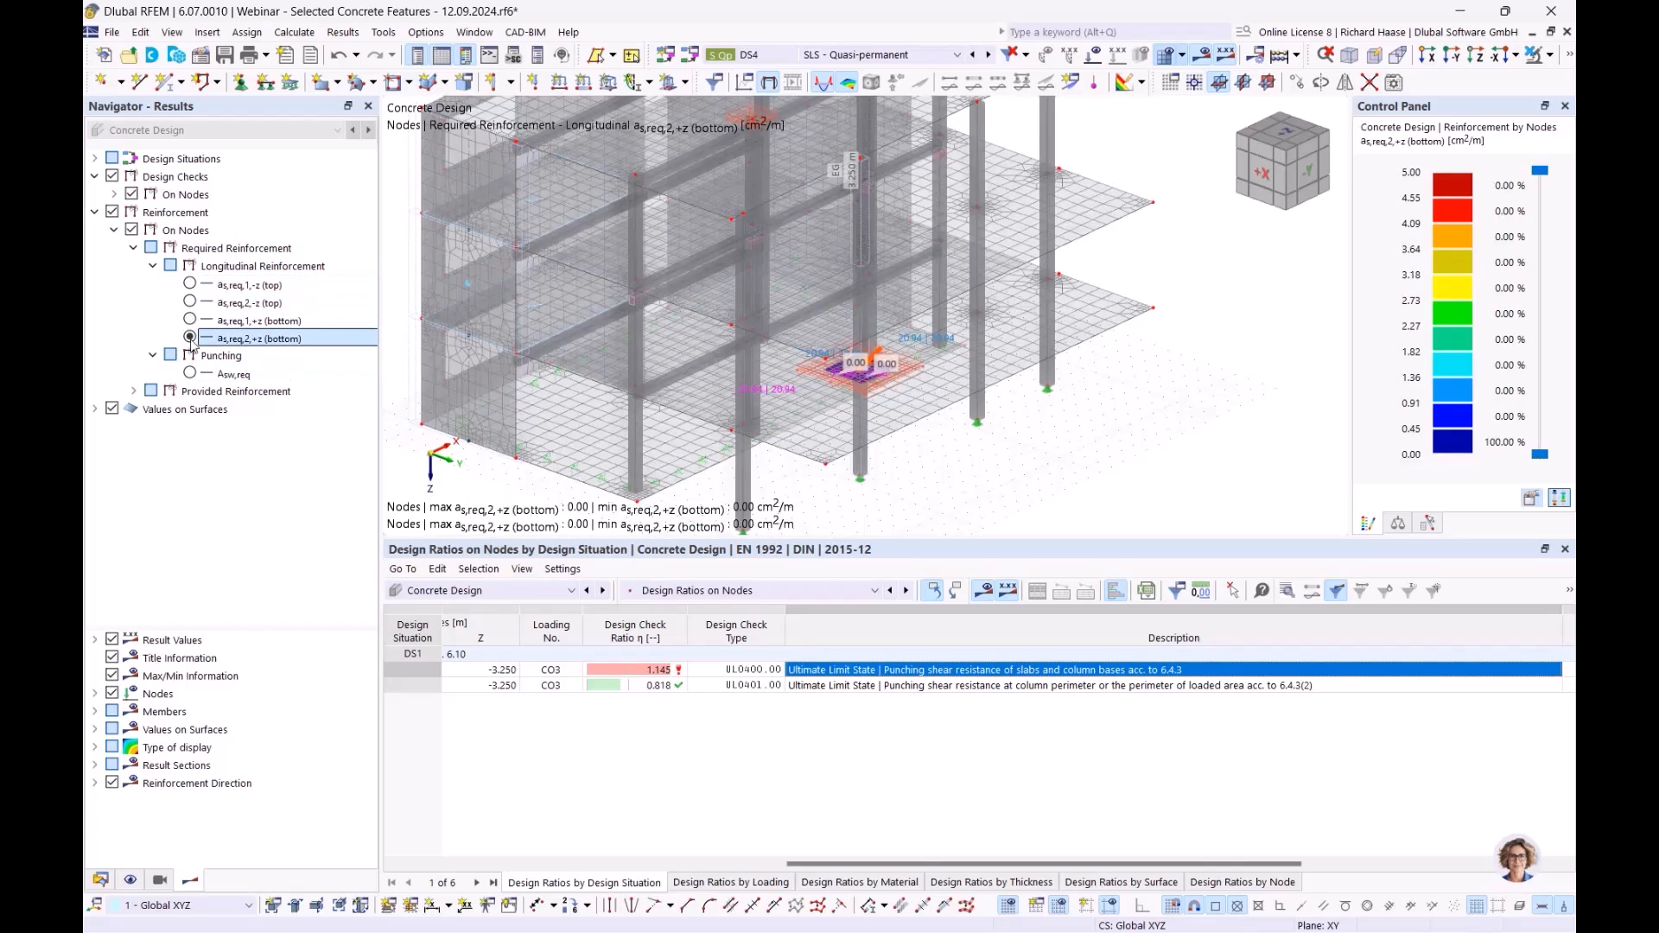
- Open the properties of concrete C35/45, showing an elastic modulus of 34000.0 N/mm²
left_click(101, 881)
scroll(192, 199, "up", 5)
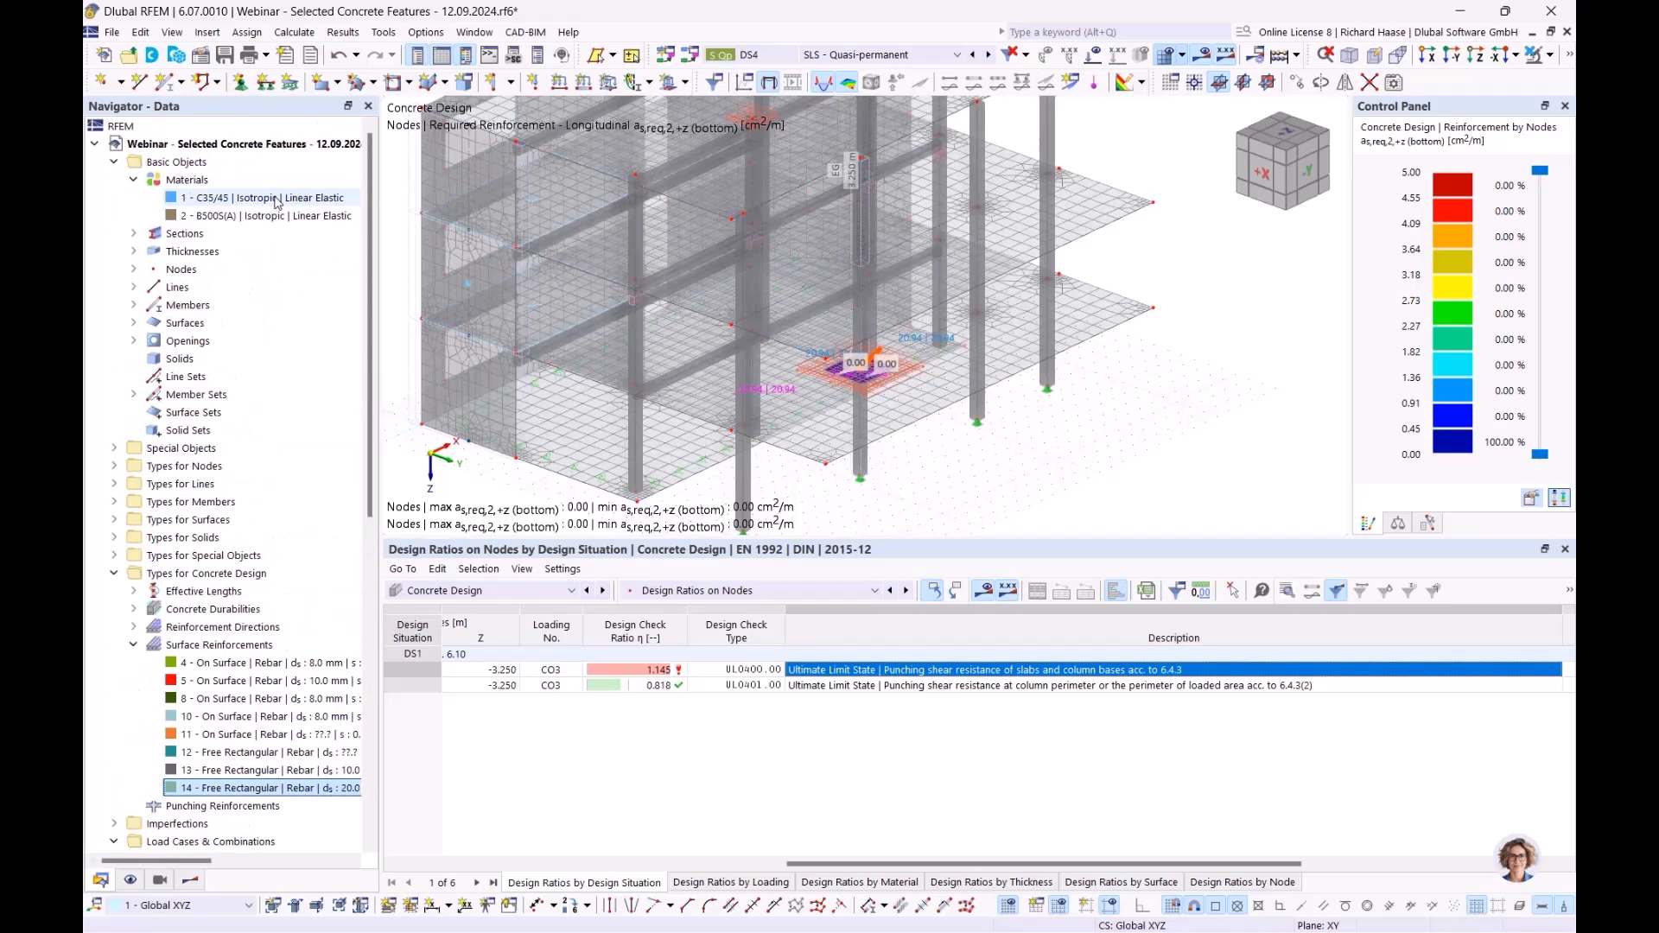
left_click(268, 199)
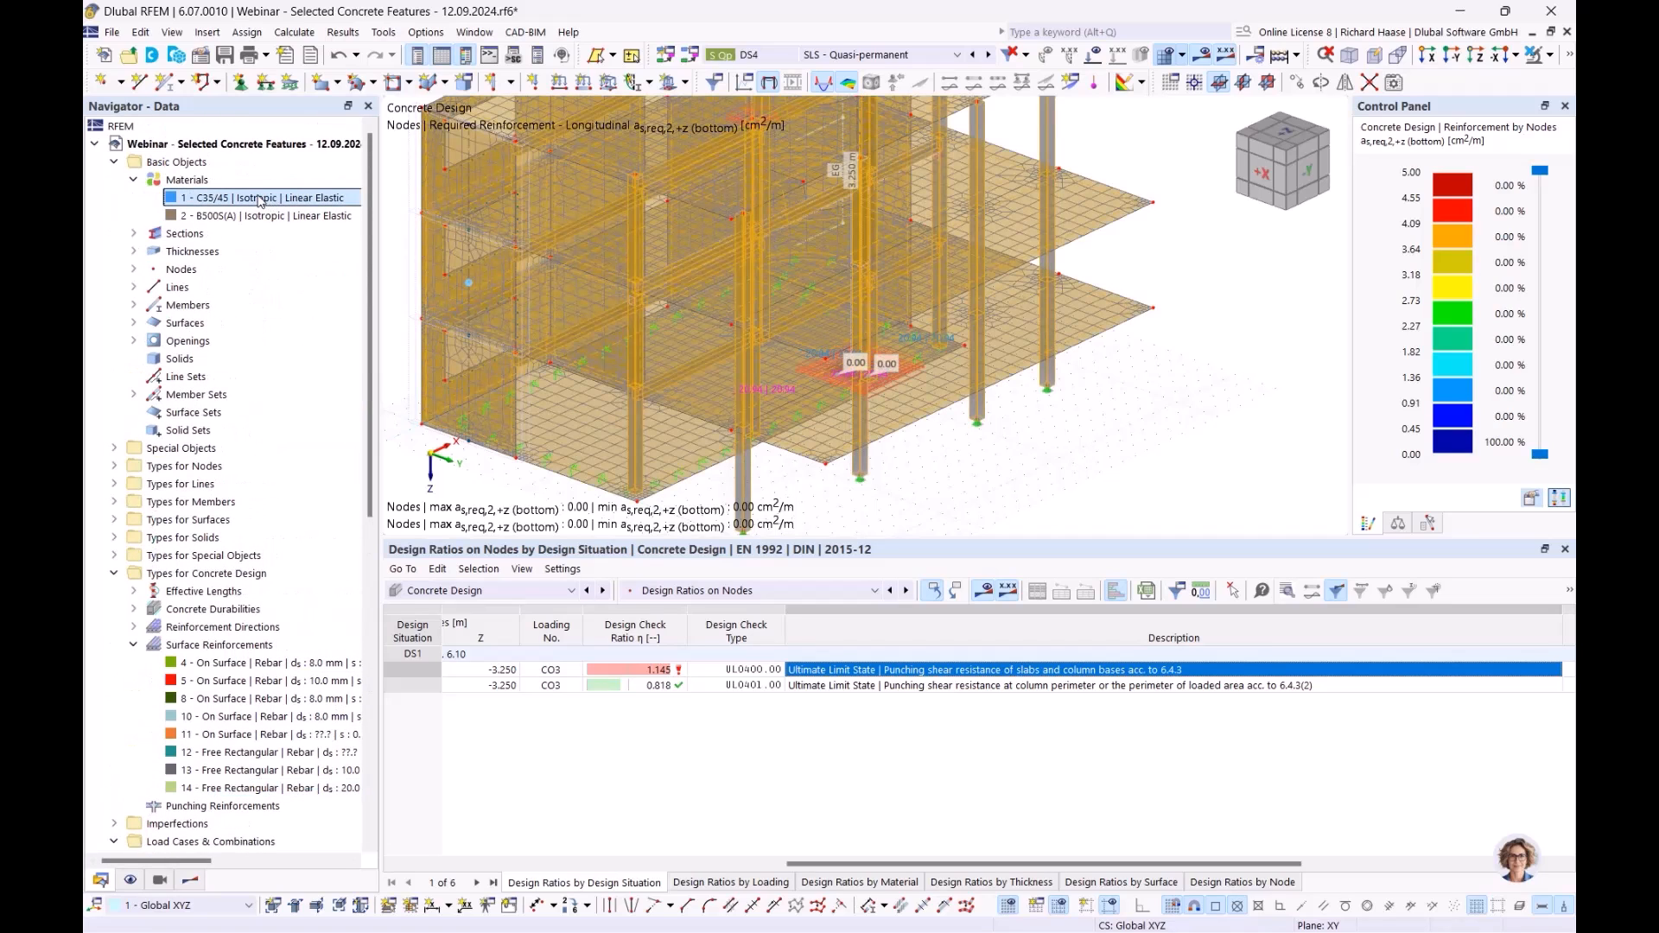
left_click(389, 293)
double_click(273, 199)
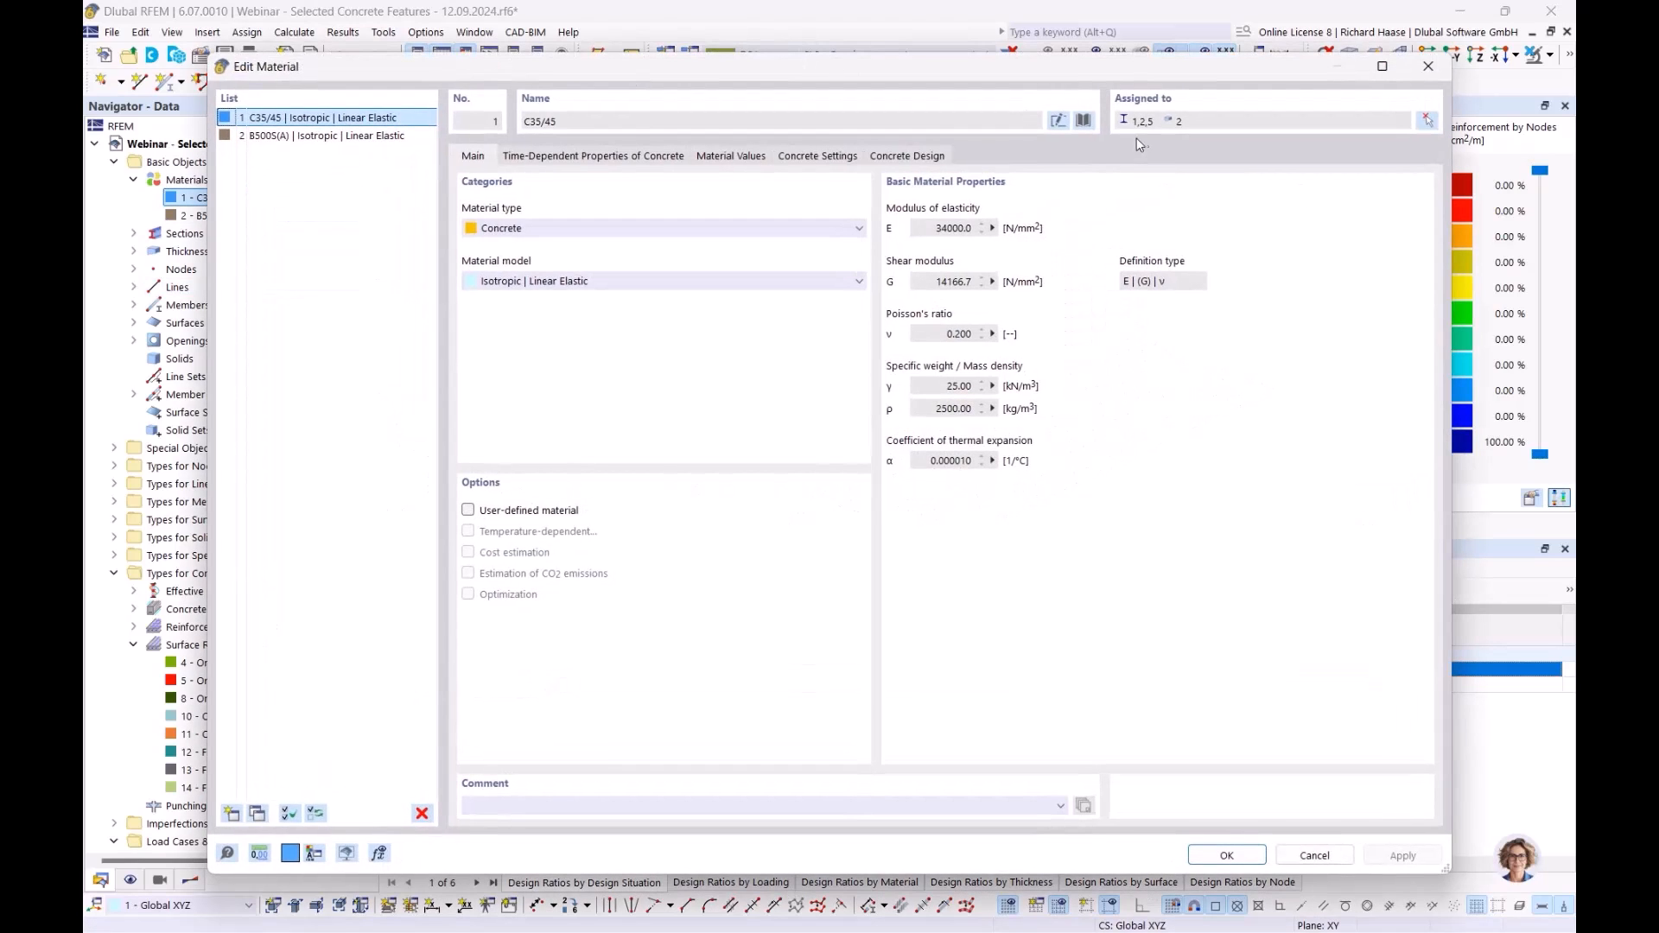
- Replace material 1's C35/45 concrete with library grade C30/37, accepting deletion of the concrete design results
left_click(1083, 120)
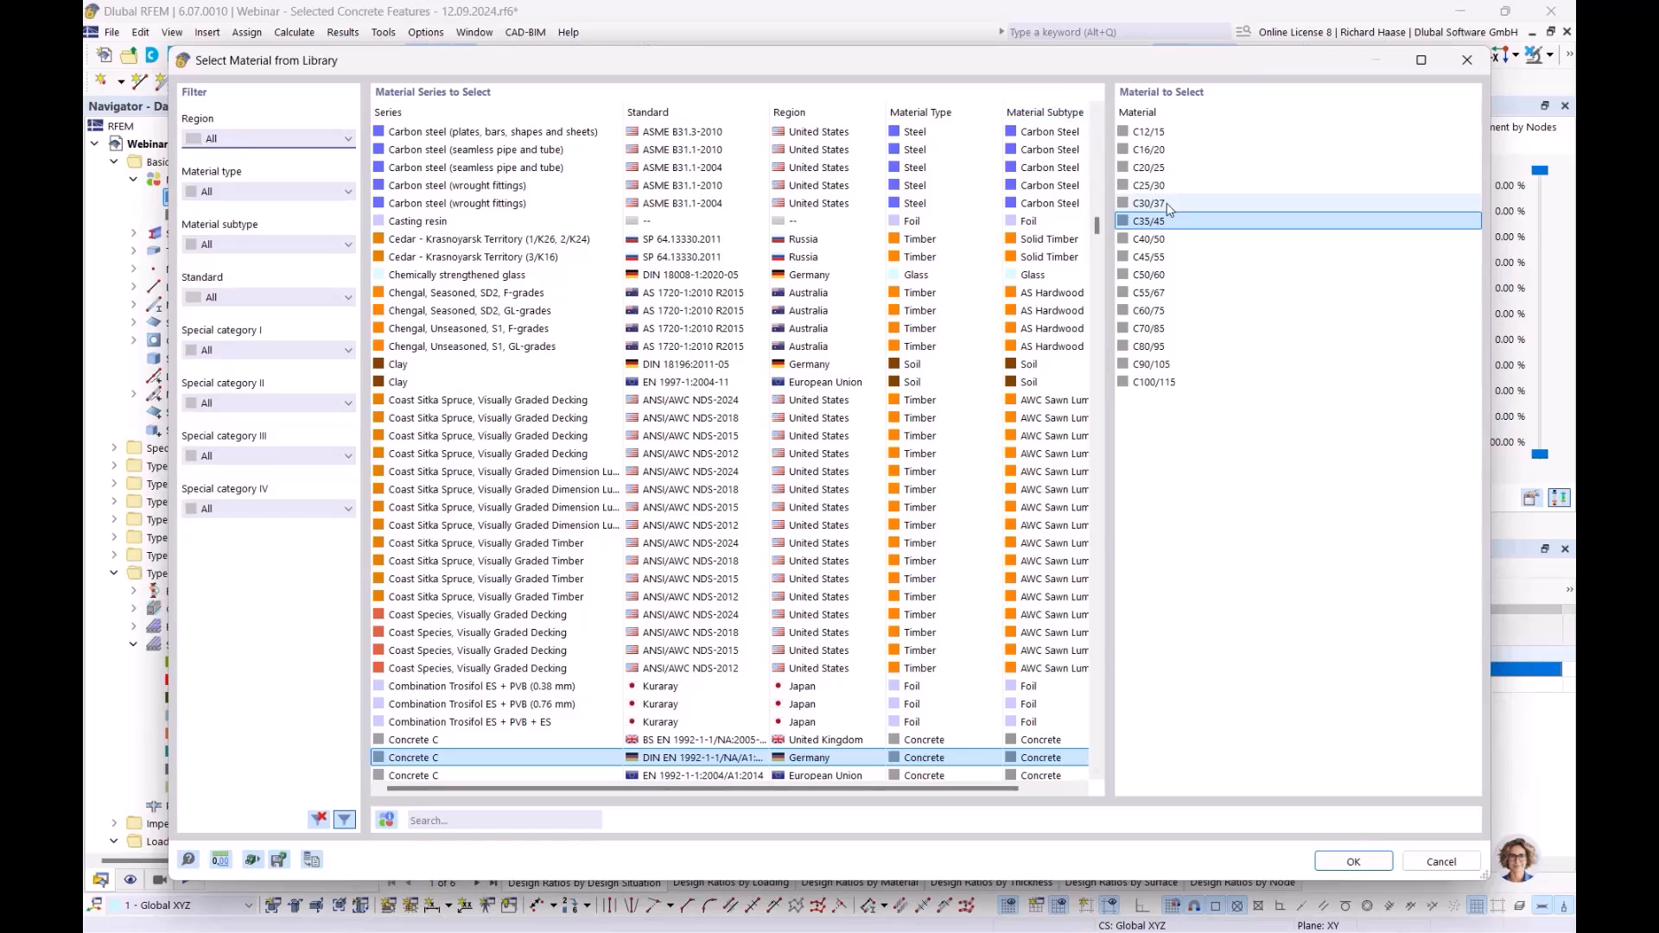
left_click(1169, 205)
left_click(1343, 860)
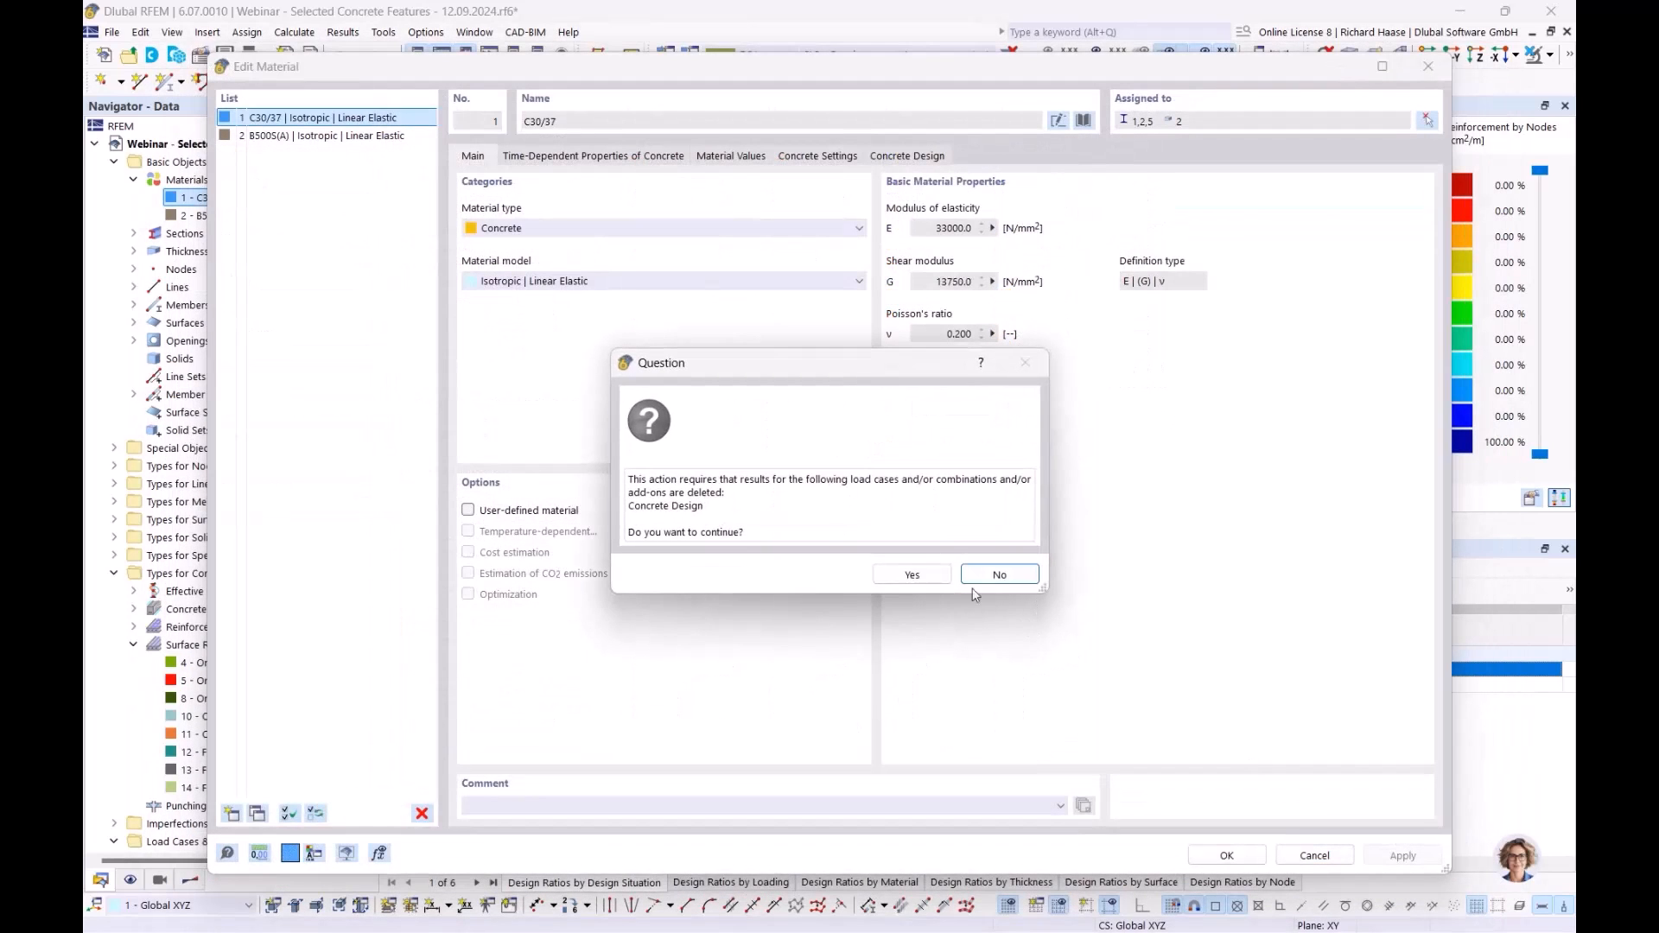
left_click(903, 572)
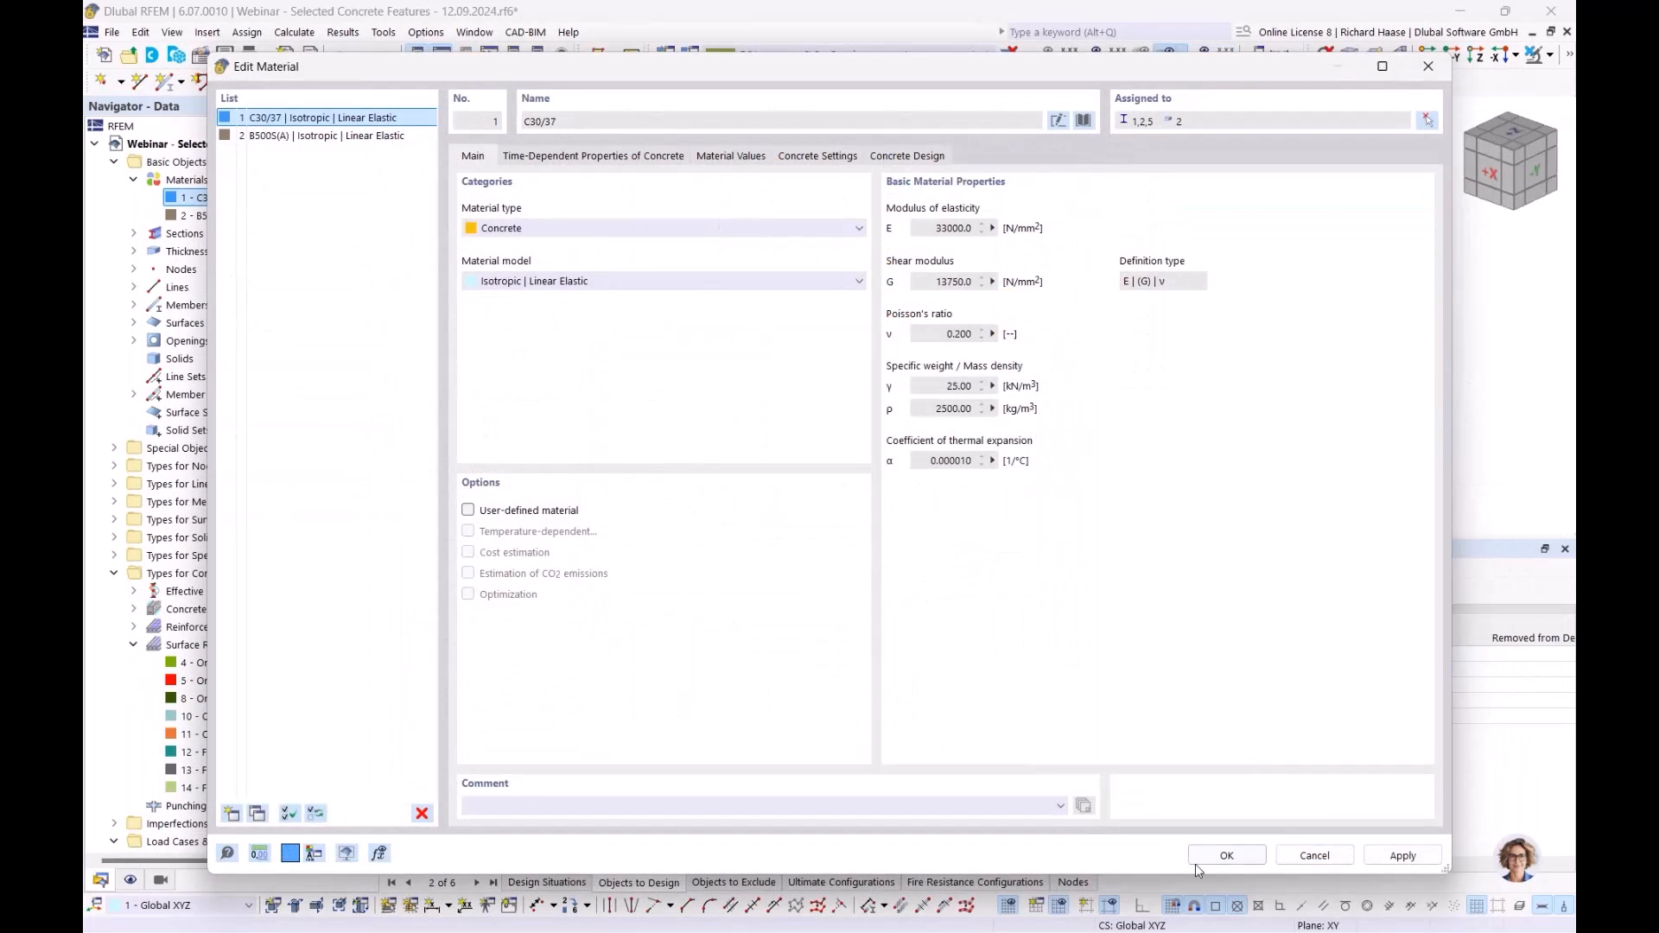
left_click(1226, 856)
left_click(899, 559)
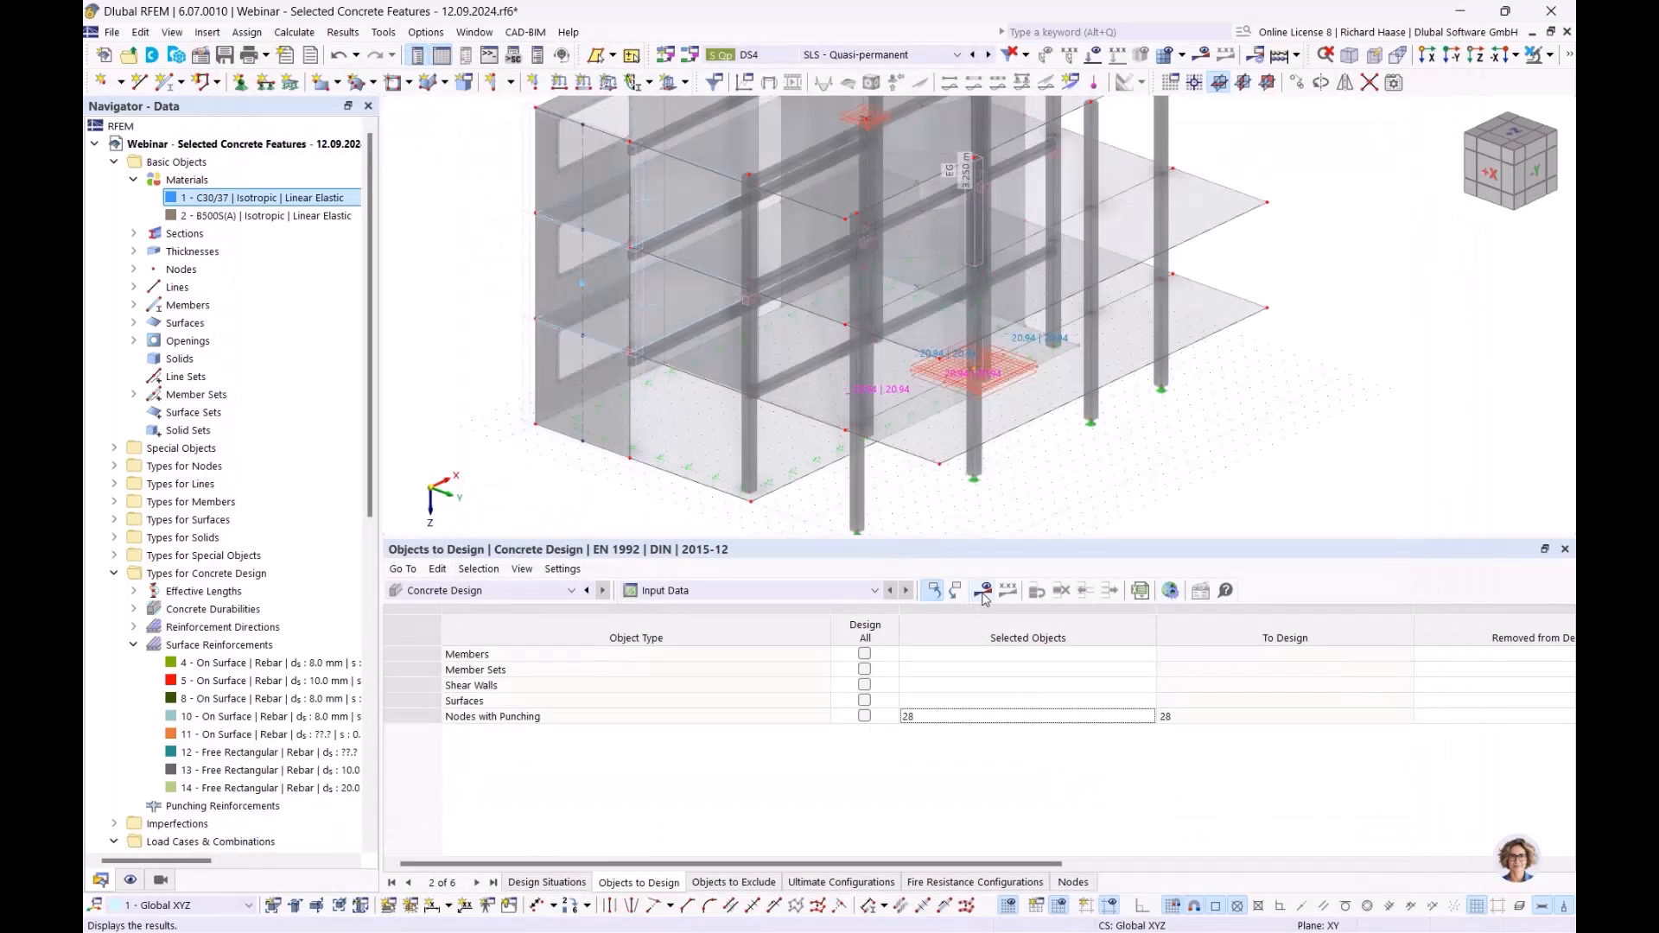
- Recalculate and display the required punching reinforcement Asw,req, zooming in on column node 28
left_click(983, 594)
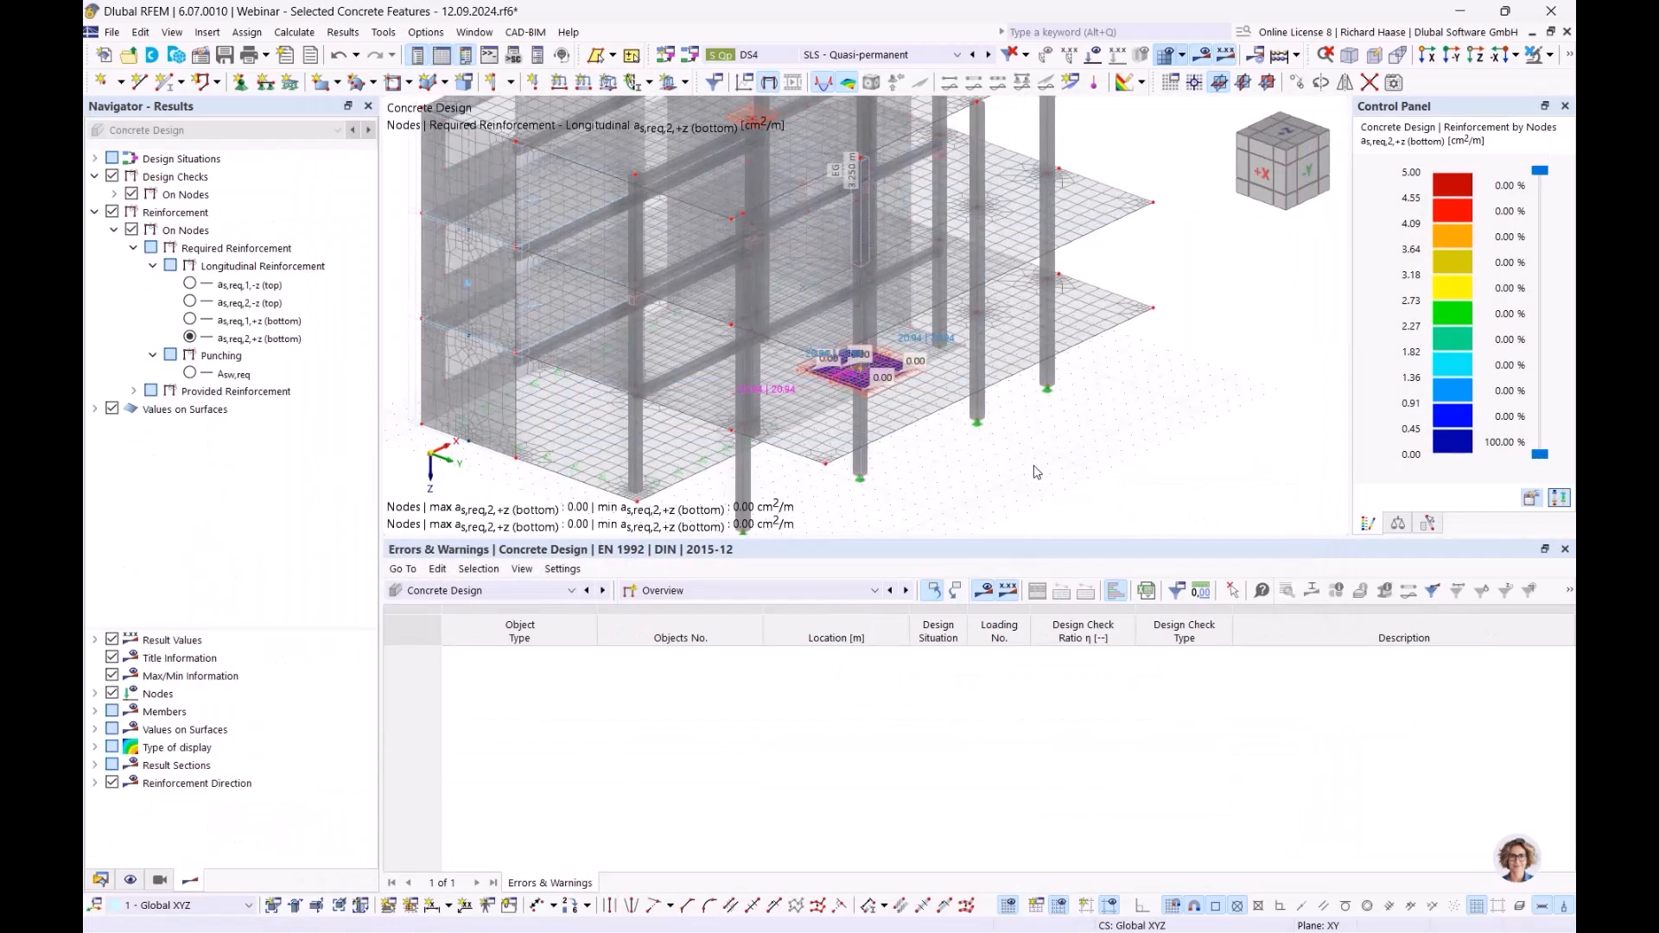
left_click(190, 373)
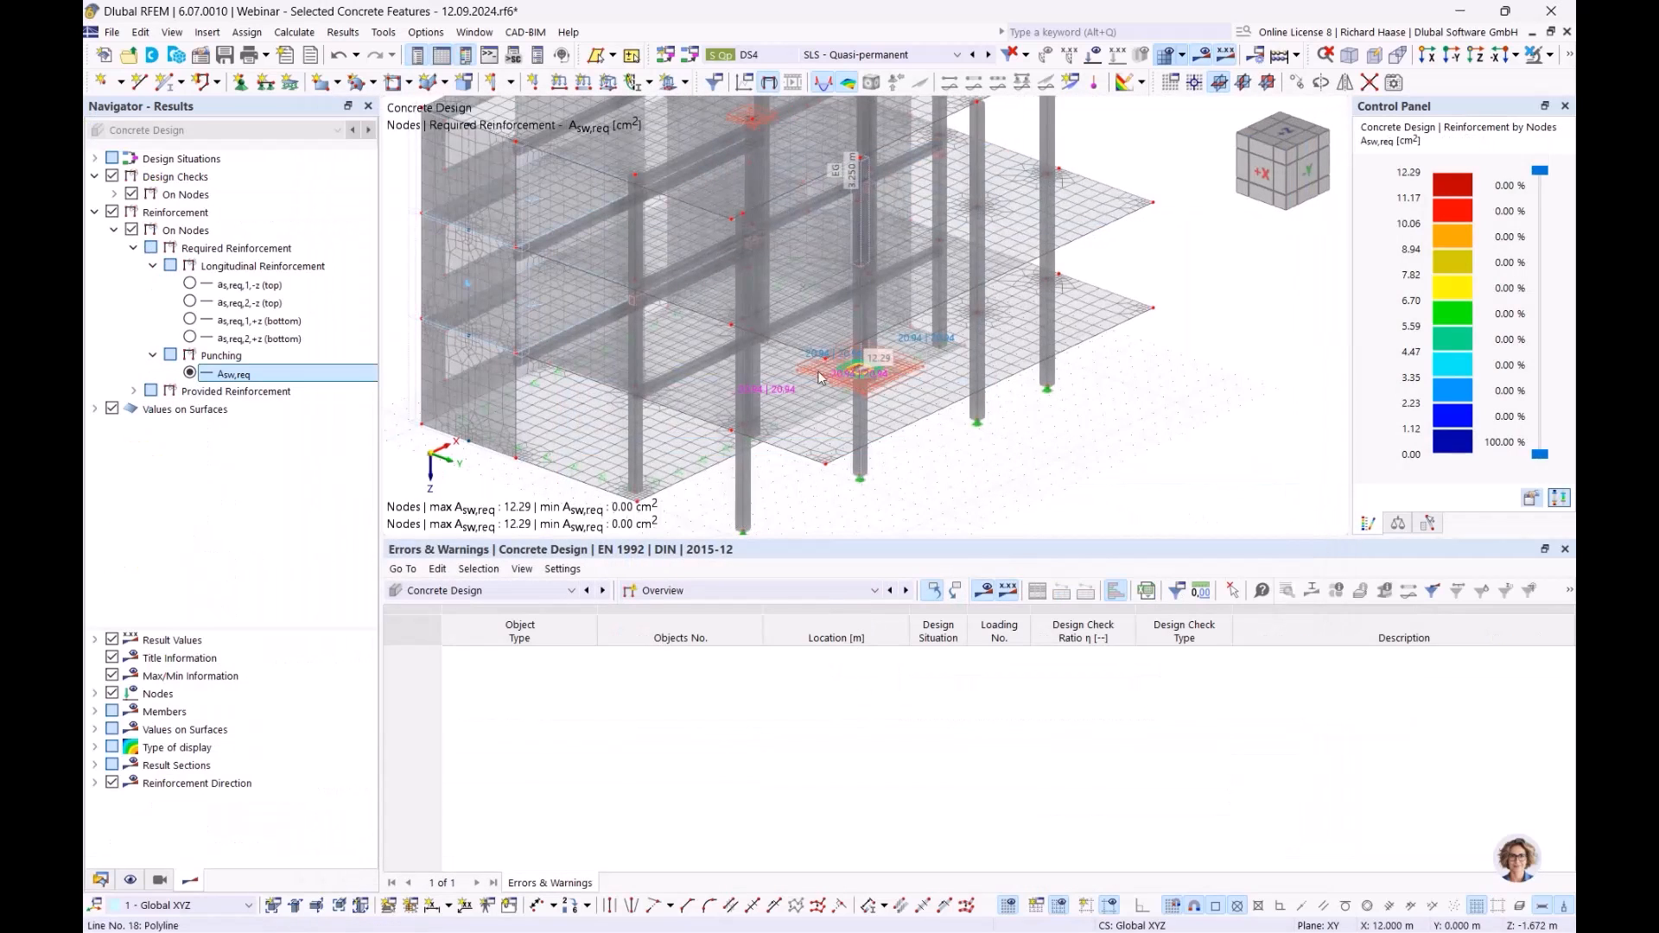
left_click(101, 880)
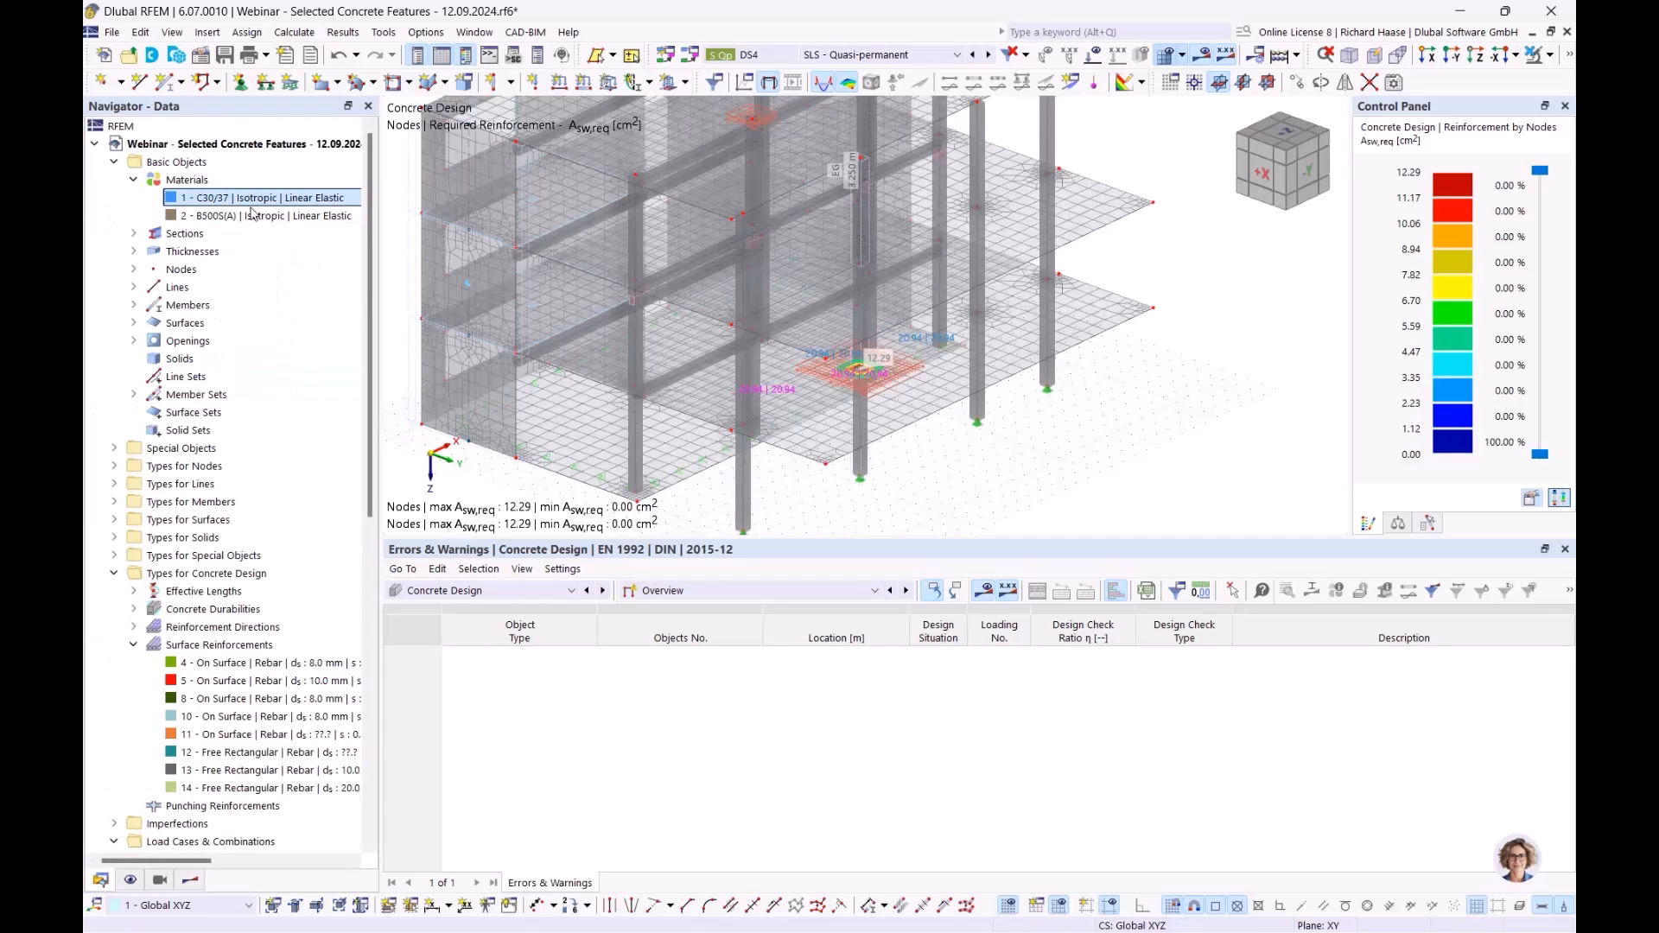
scroll(1080, 437, "up", 5)
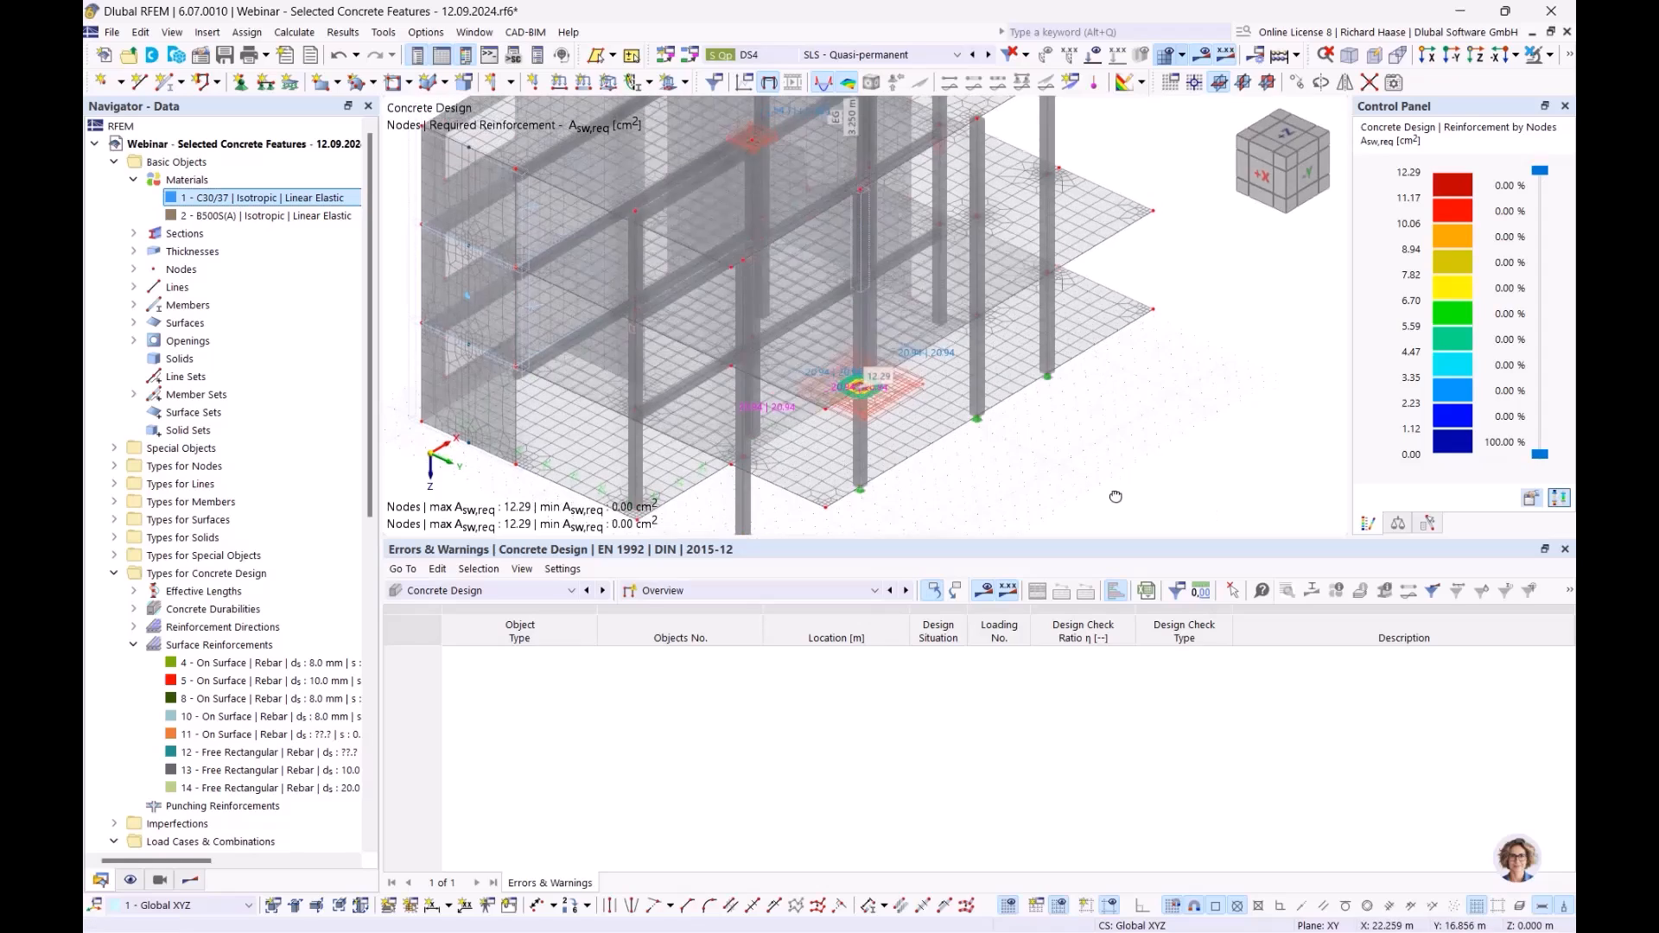
scroll(1080, 437, "up", 5)
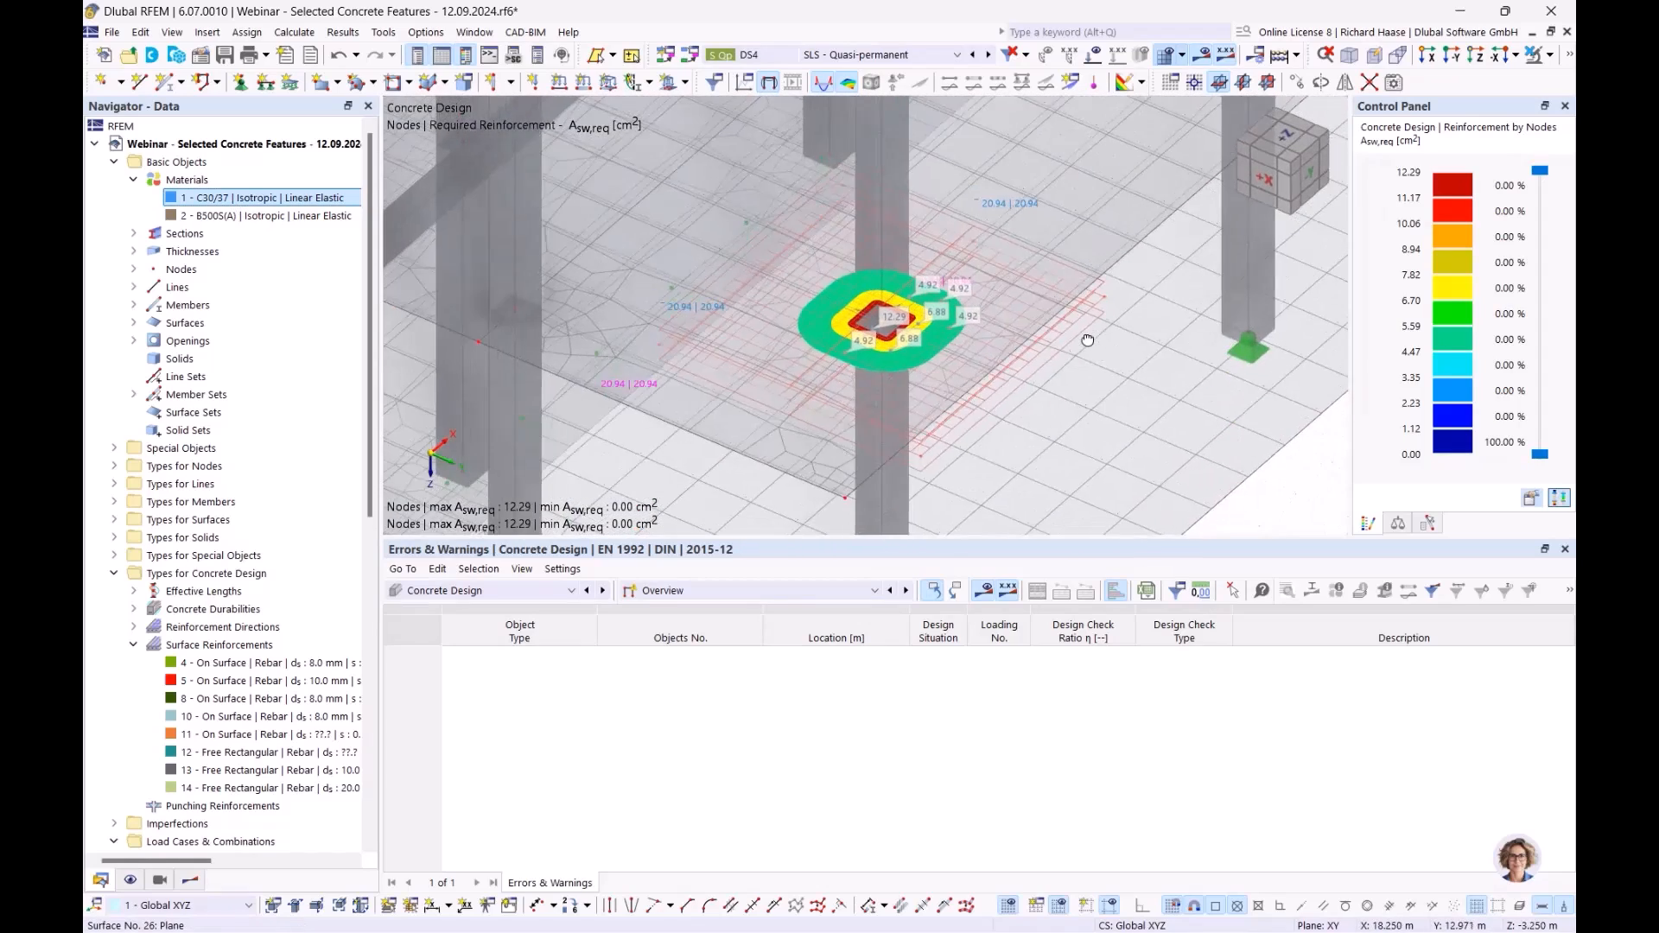
middle_click_drag(972, 338, 975, 323, "ctrl")
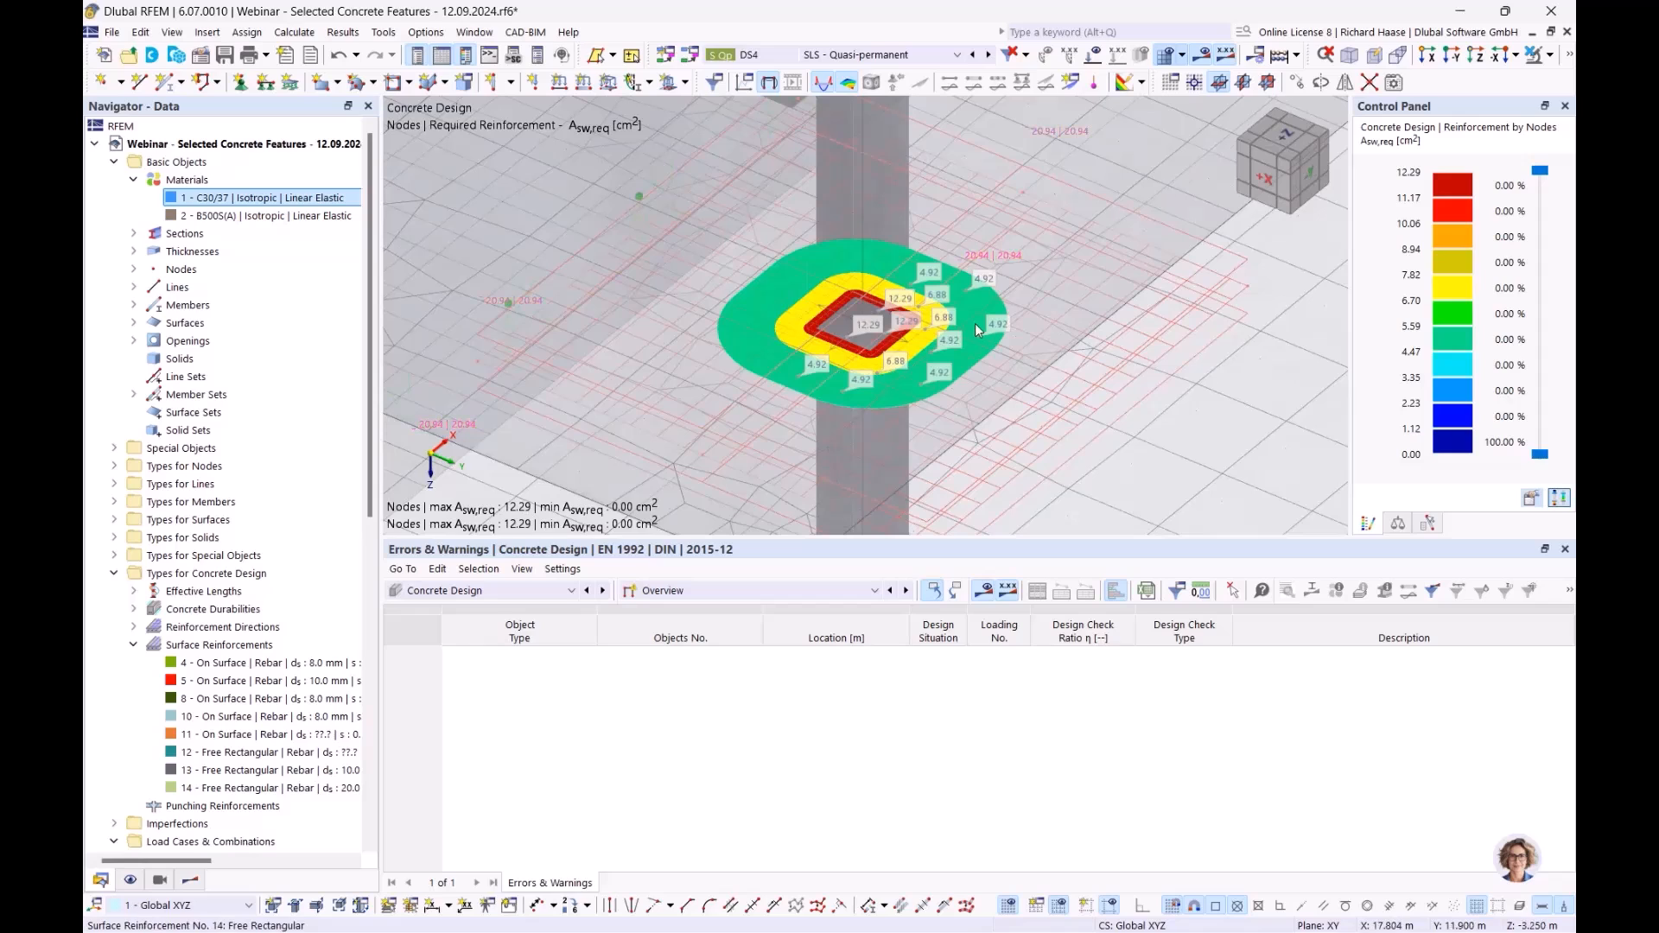
left_click(188, 879)
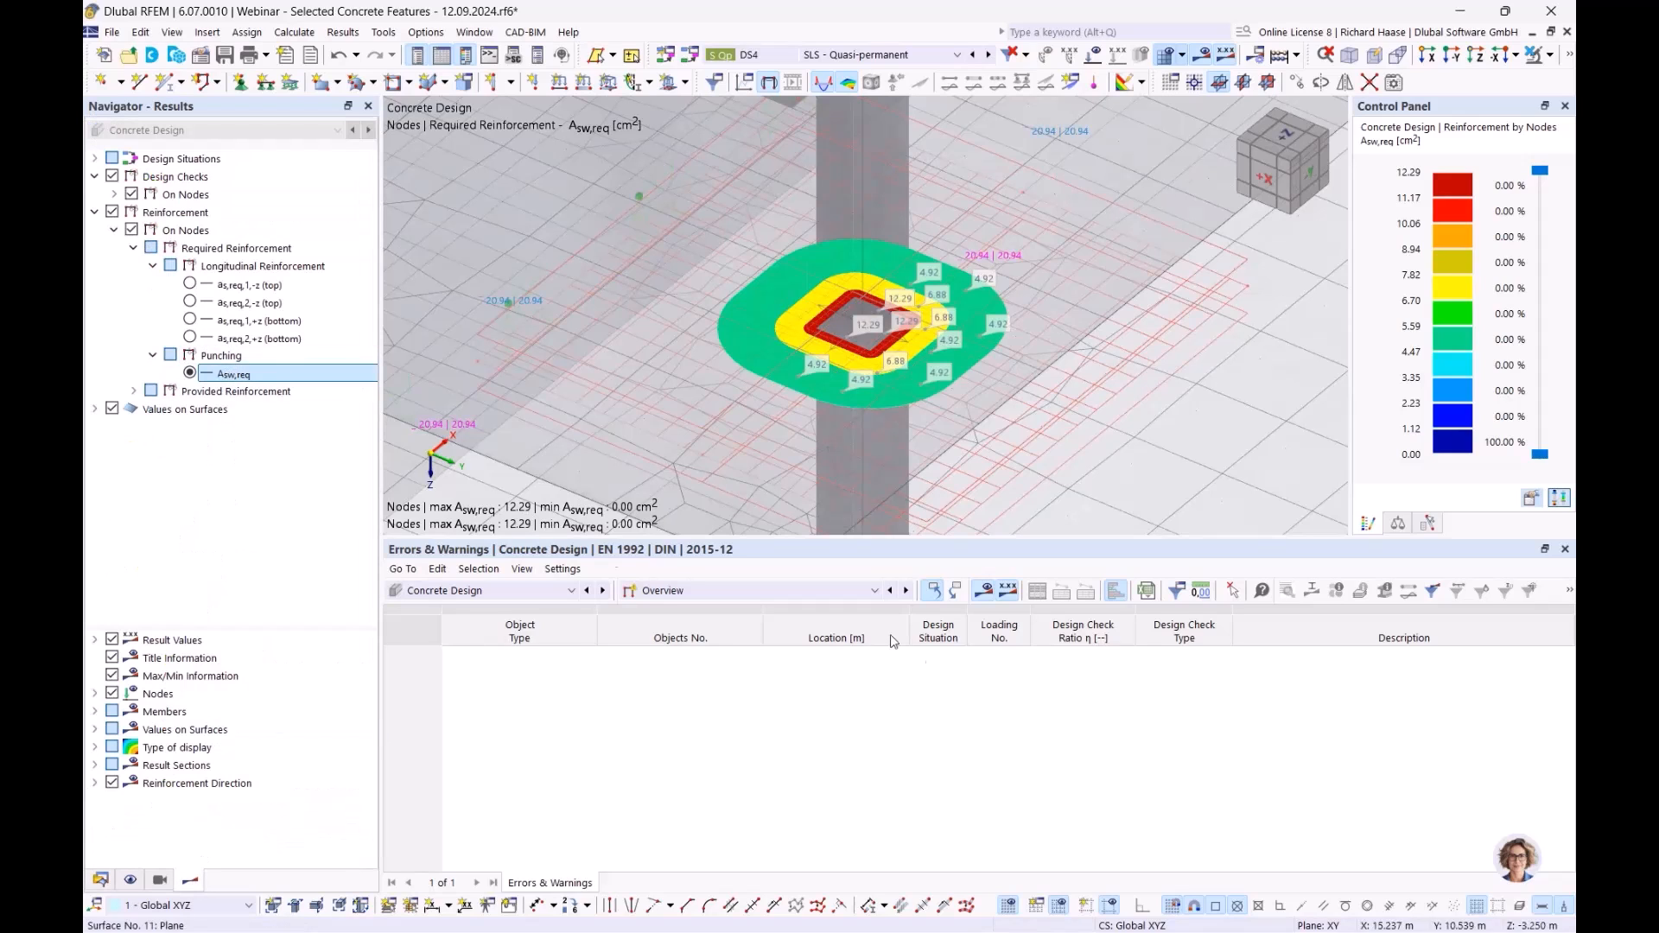
- Show the design ratios table for nodes, with punching checks of 1.248 and 0.891
left_click(722, 590)
left_click(700, 623)
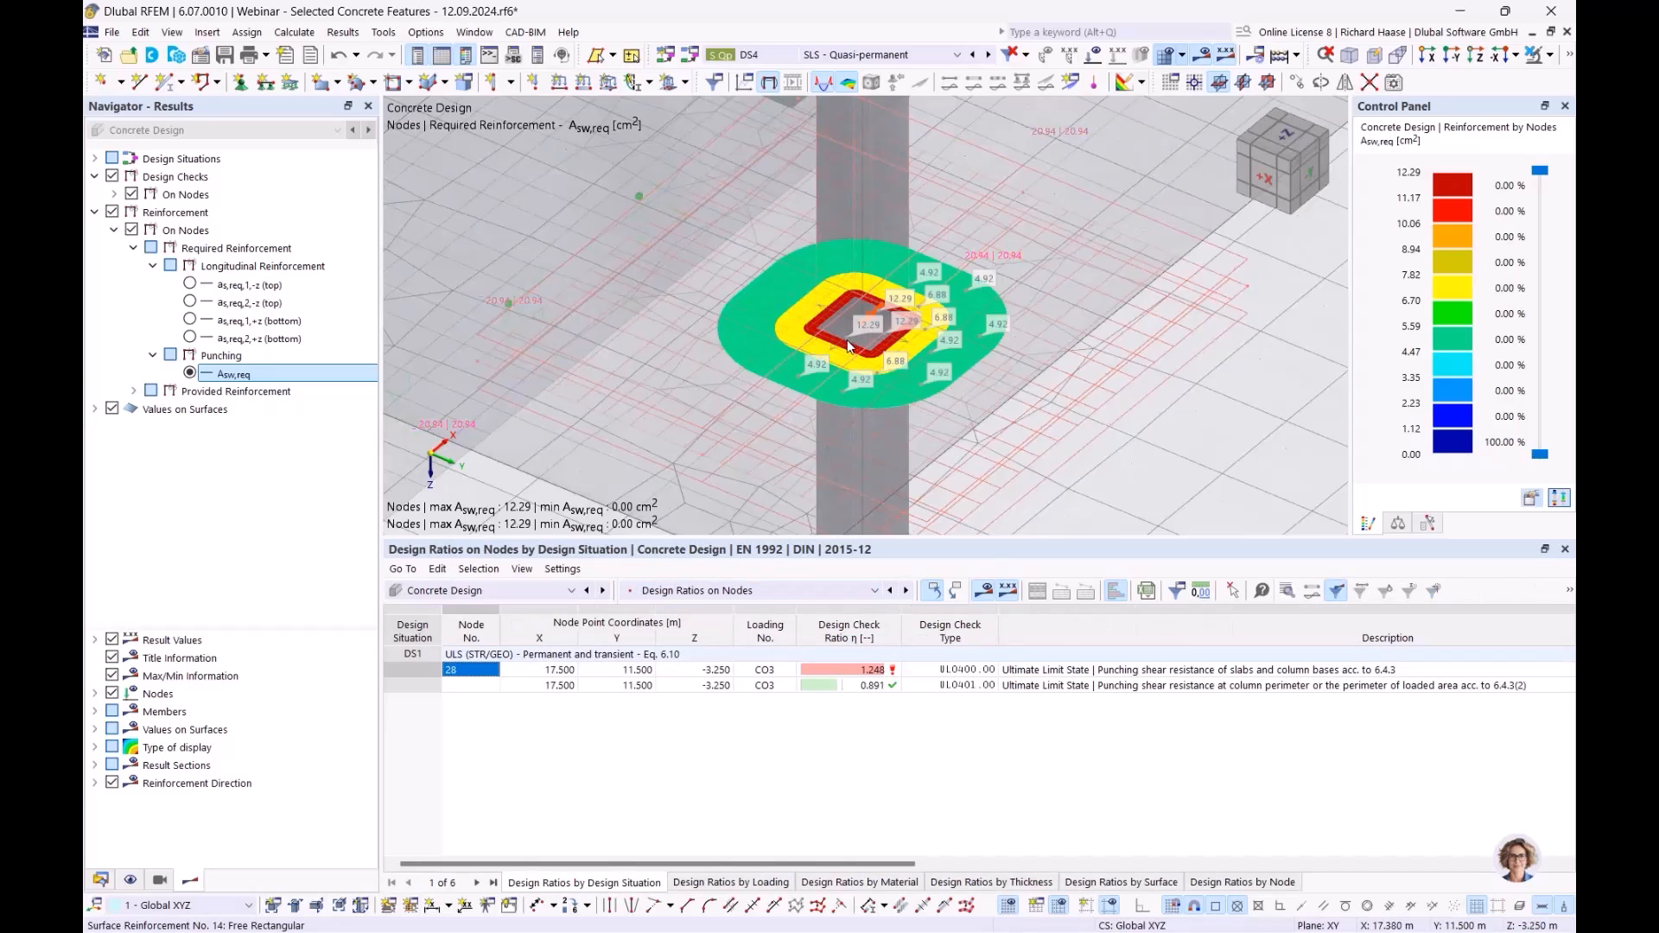
scroll(843, 347, "up", 2)
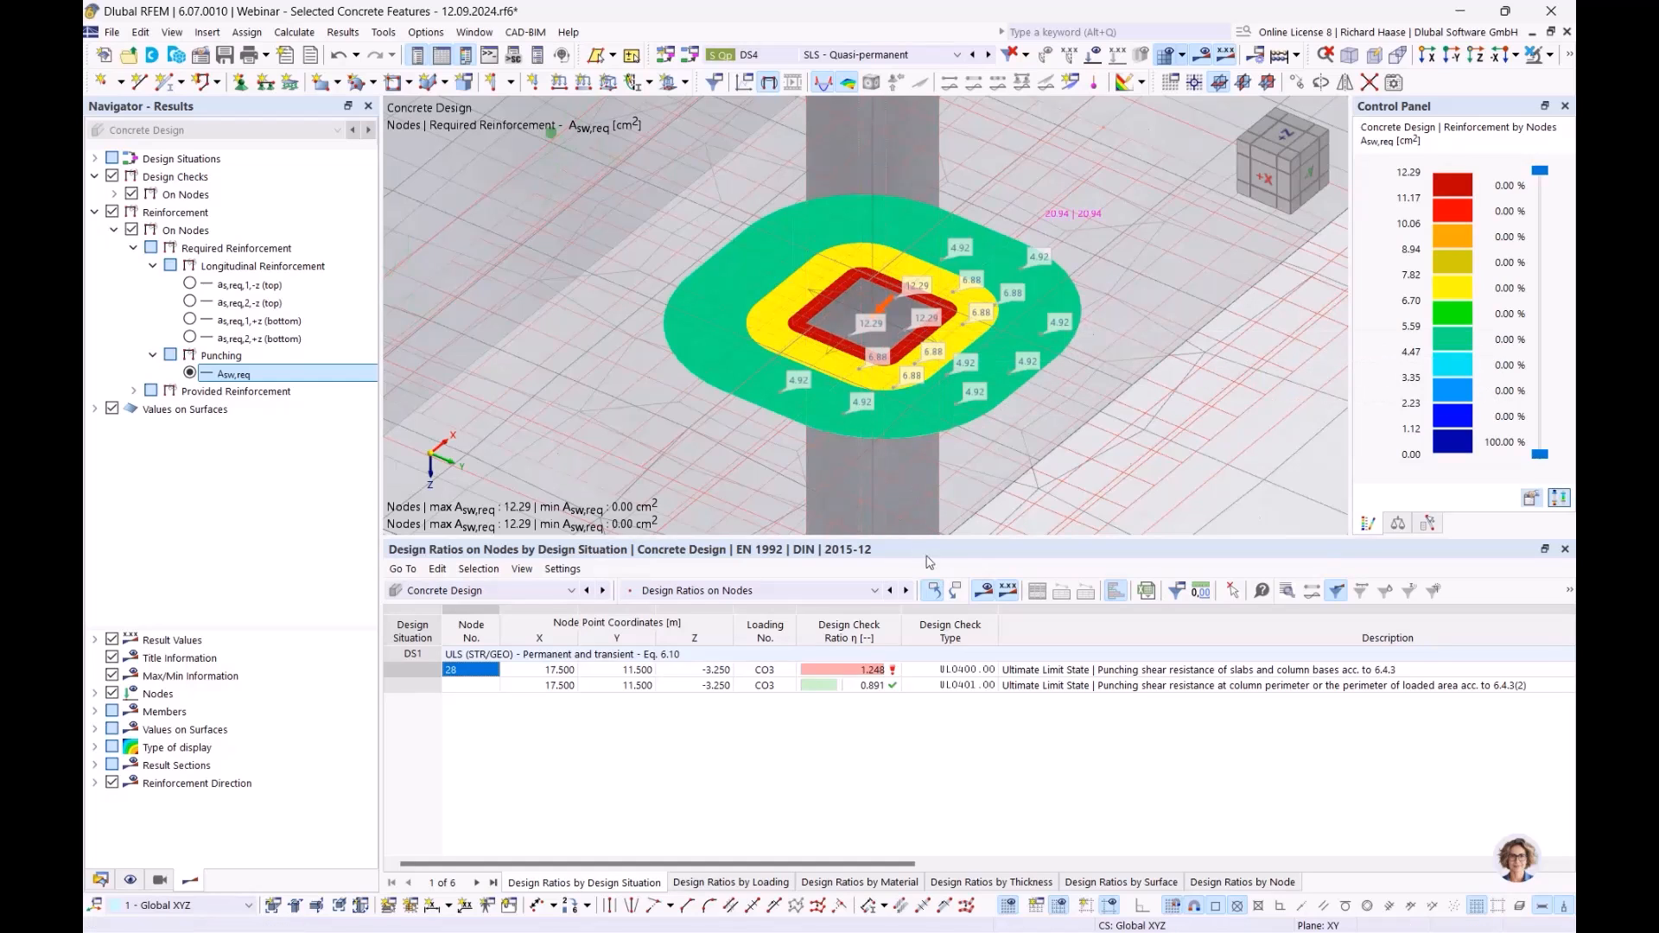
- Create a new vertical punching reinforcement with Uniform placement in node 28's properties
double_click(875, 323)
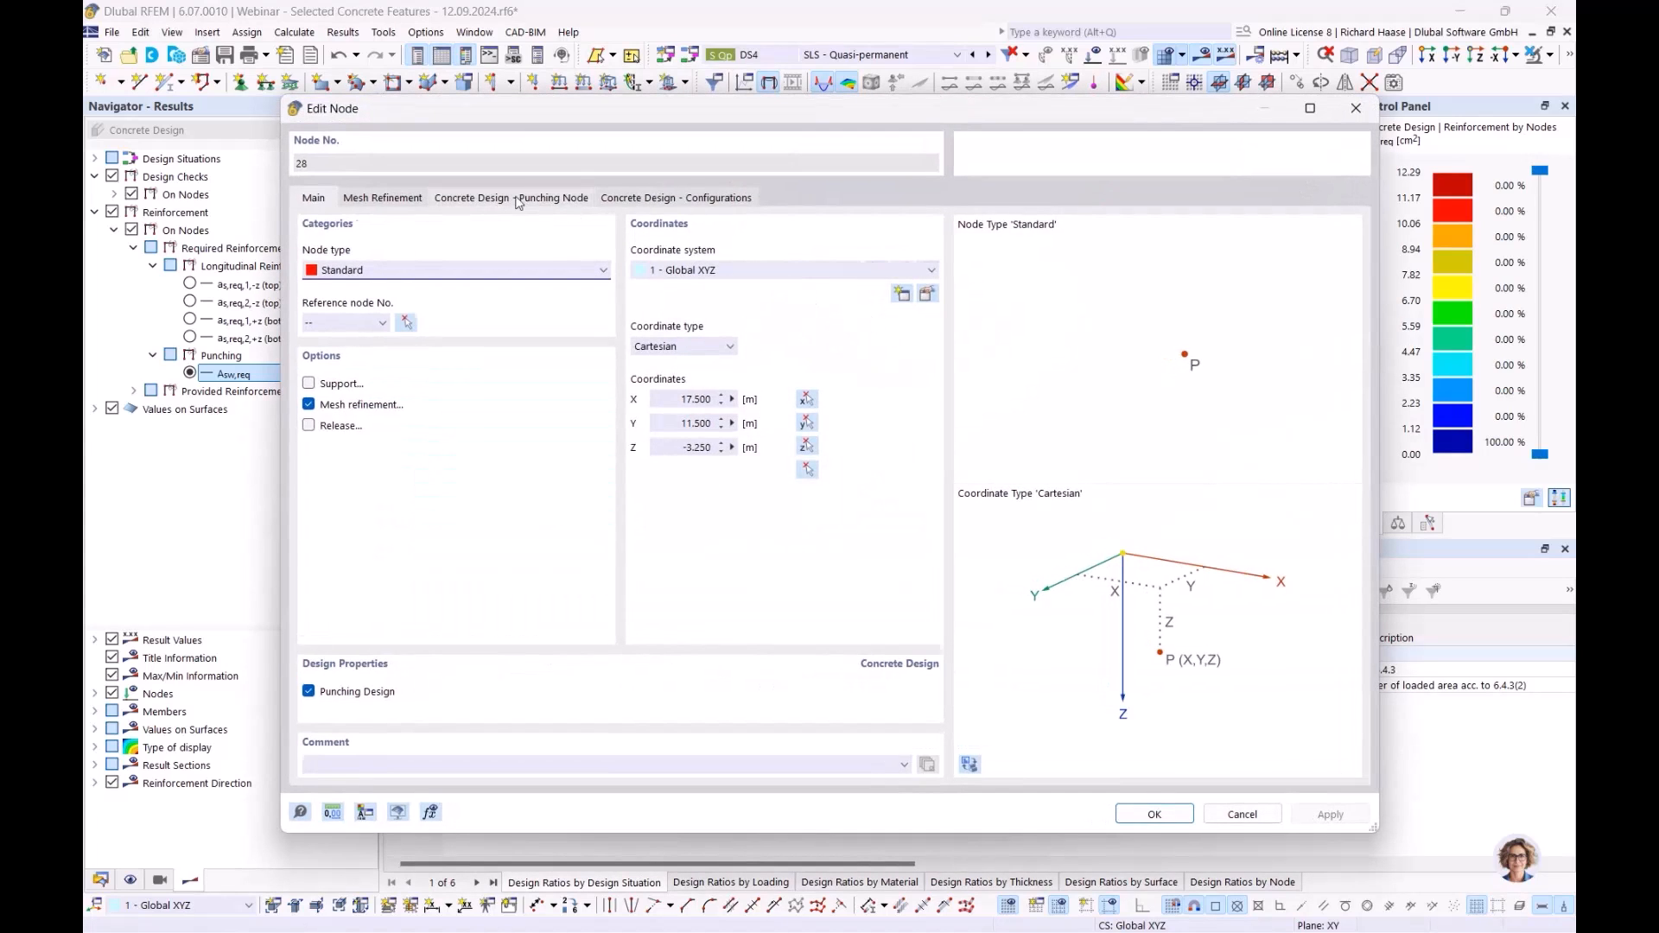
left_click(556, 202)
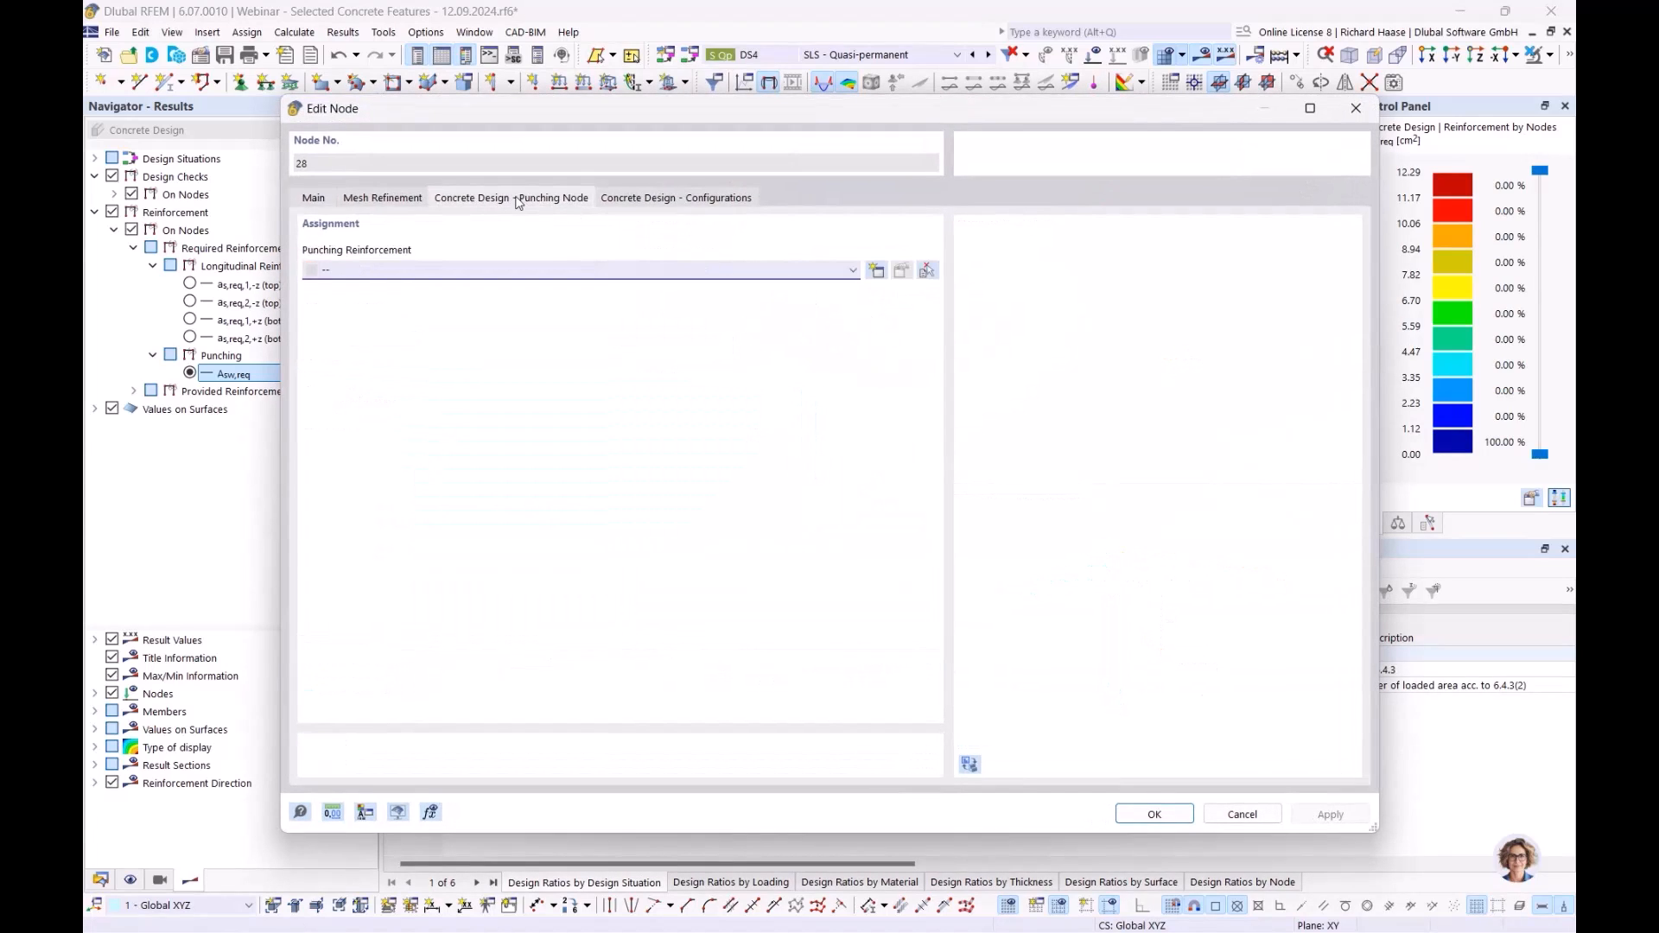
left_click(875, 272)
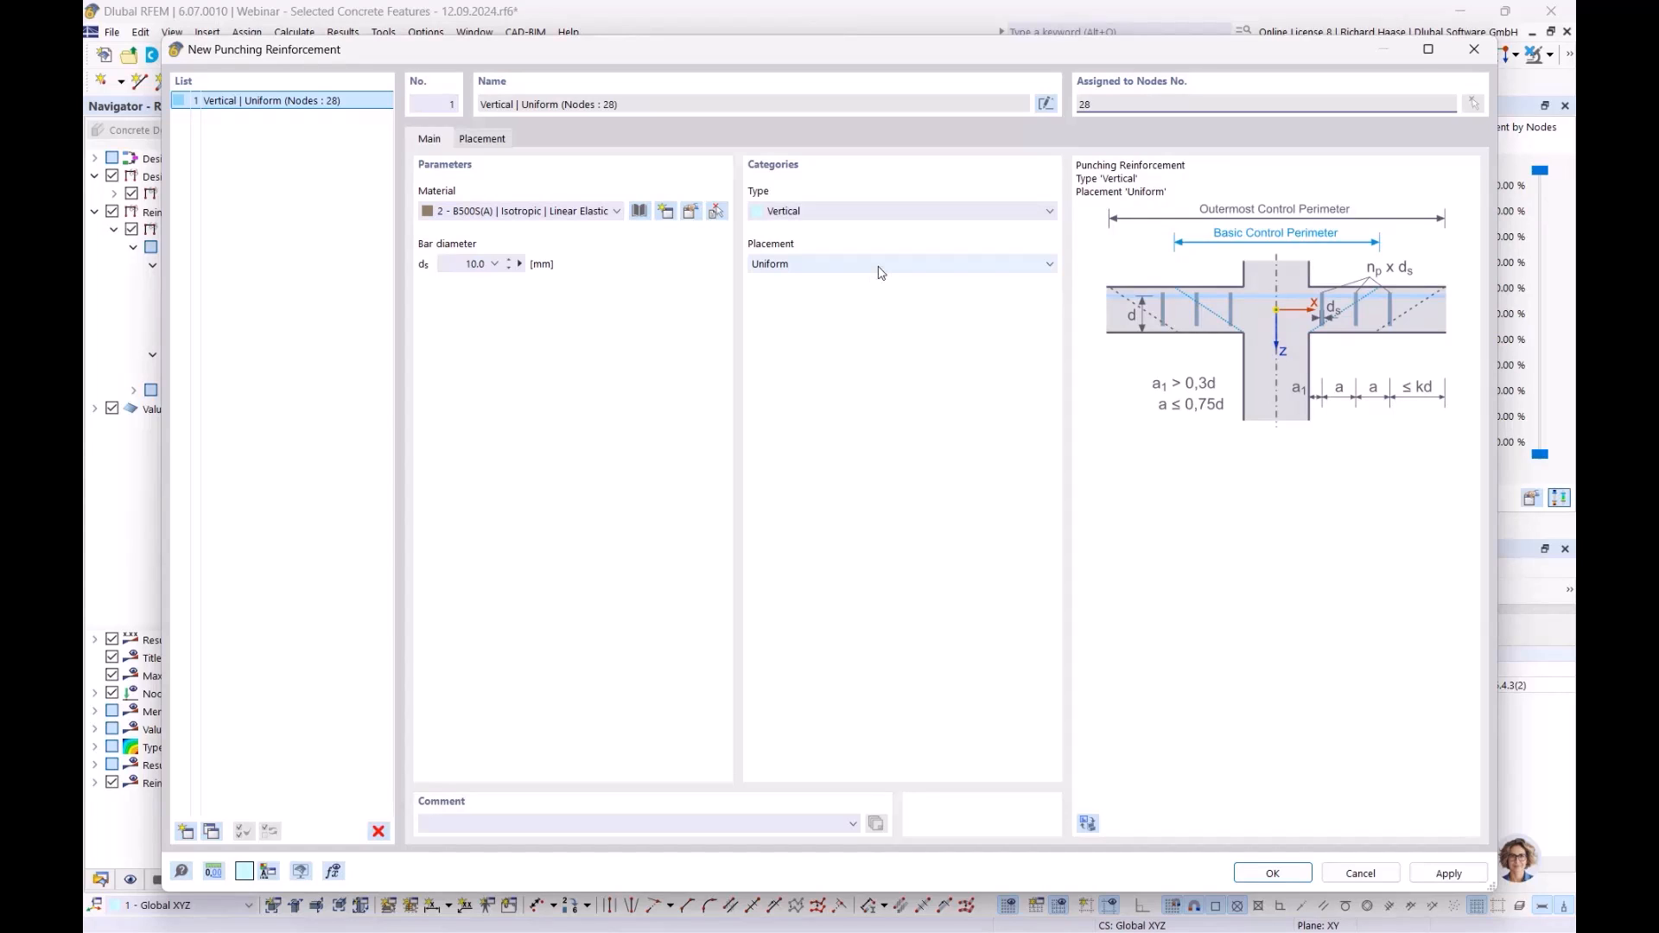
left_click(881, 272)
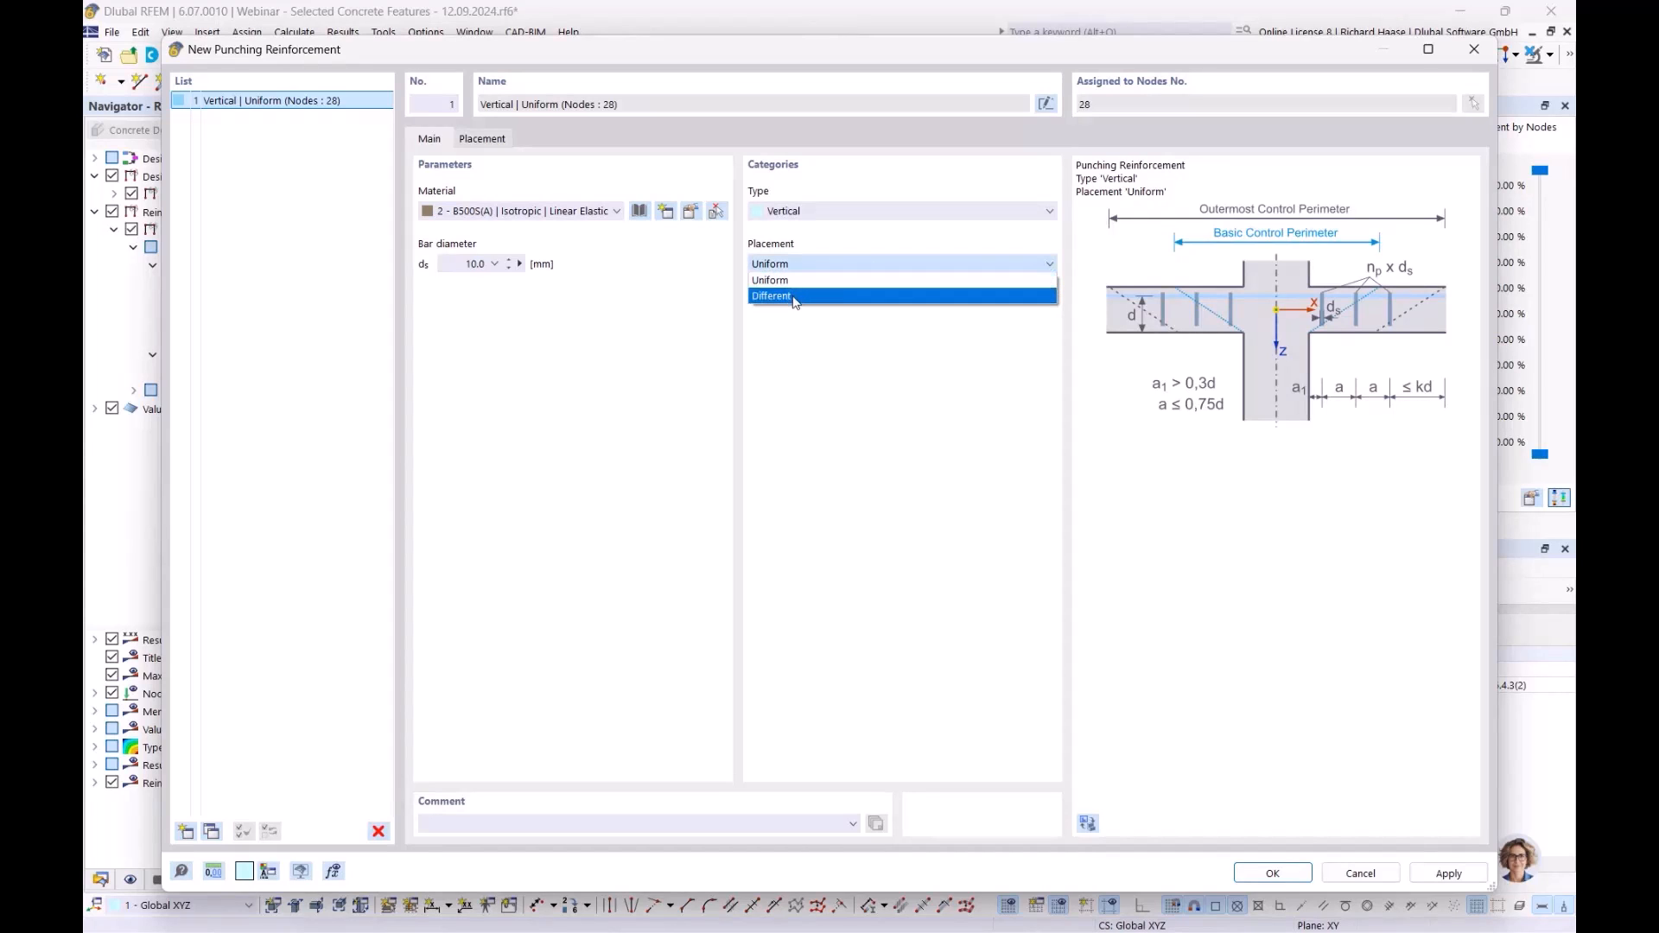
left_click(834, 281)
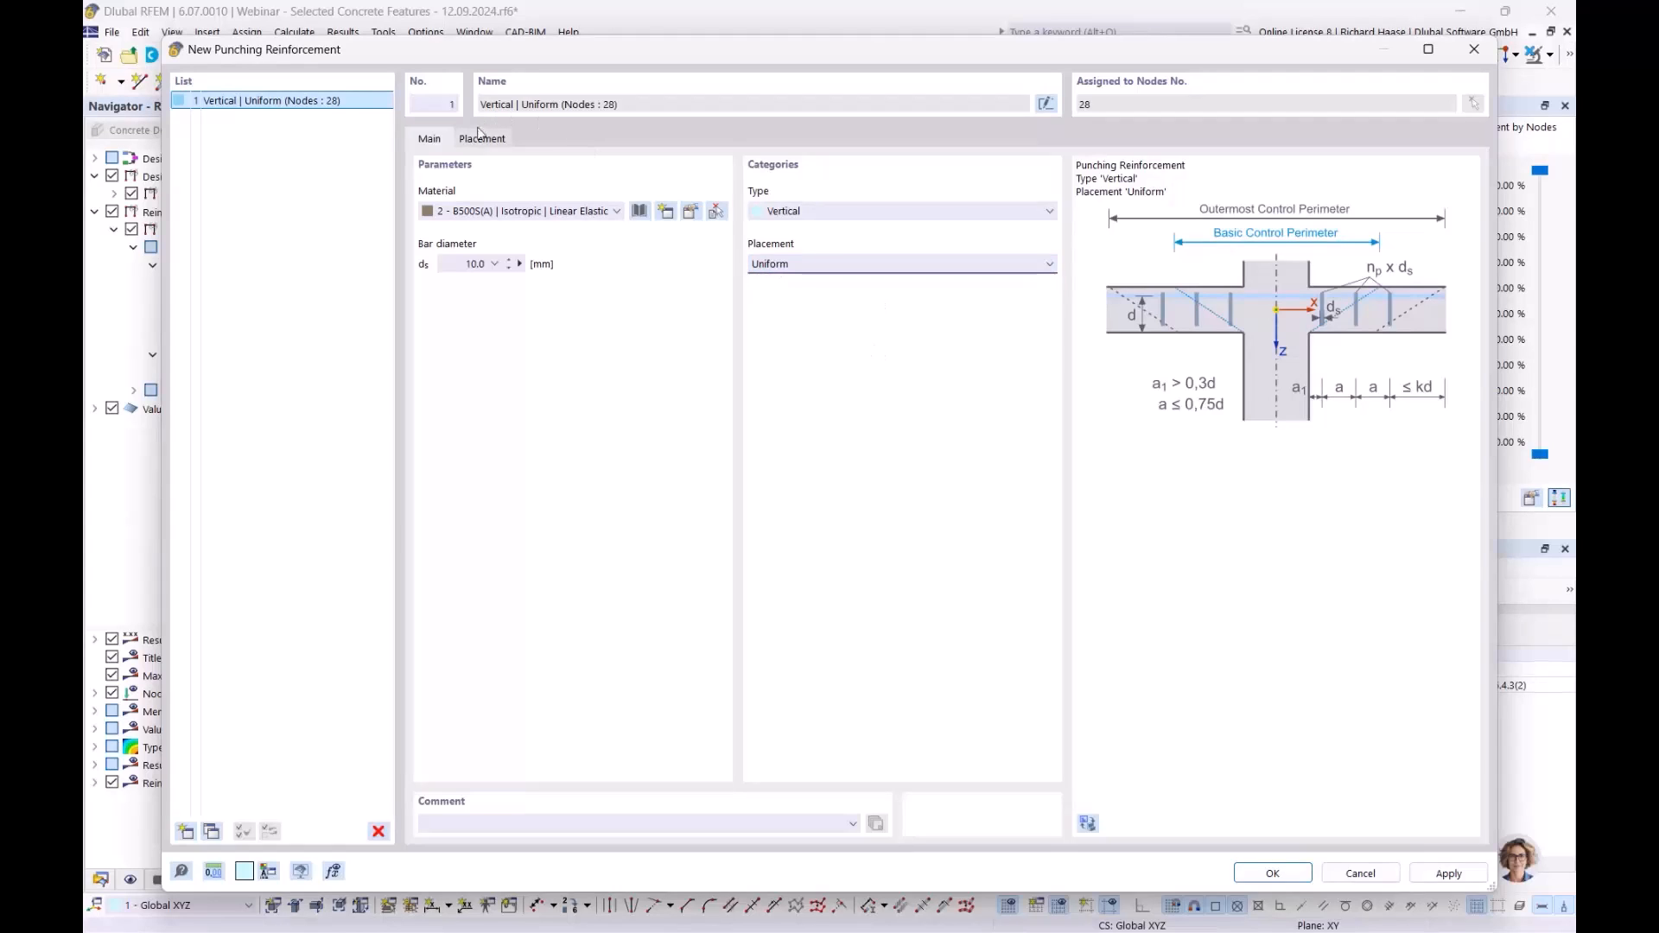
- Compare the perimeter settings for Uniform and Different placement, settling back on Uniform
left_click(481, 141)
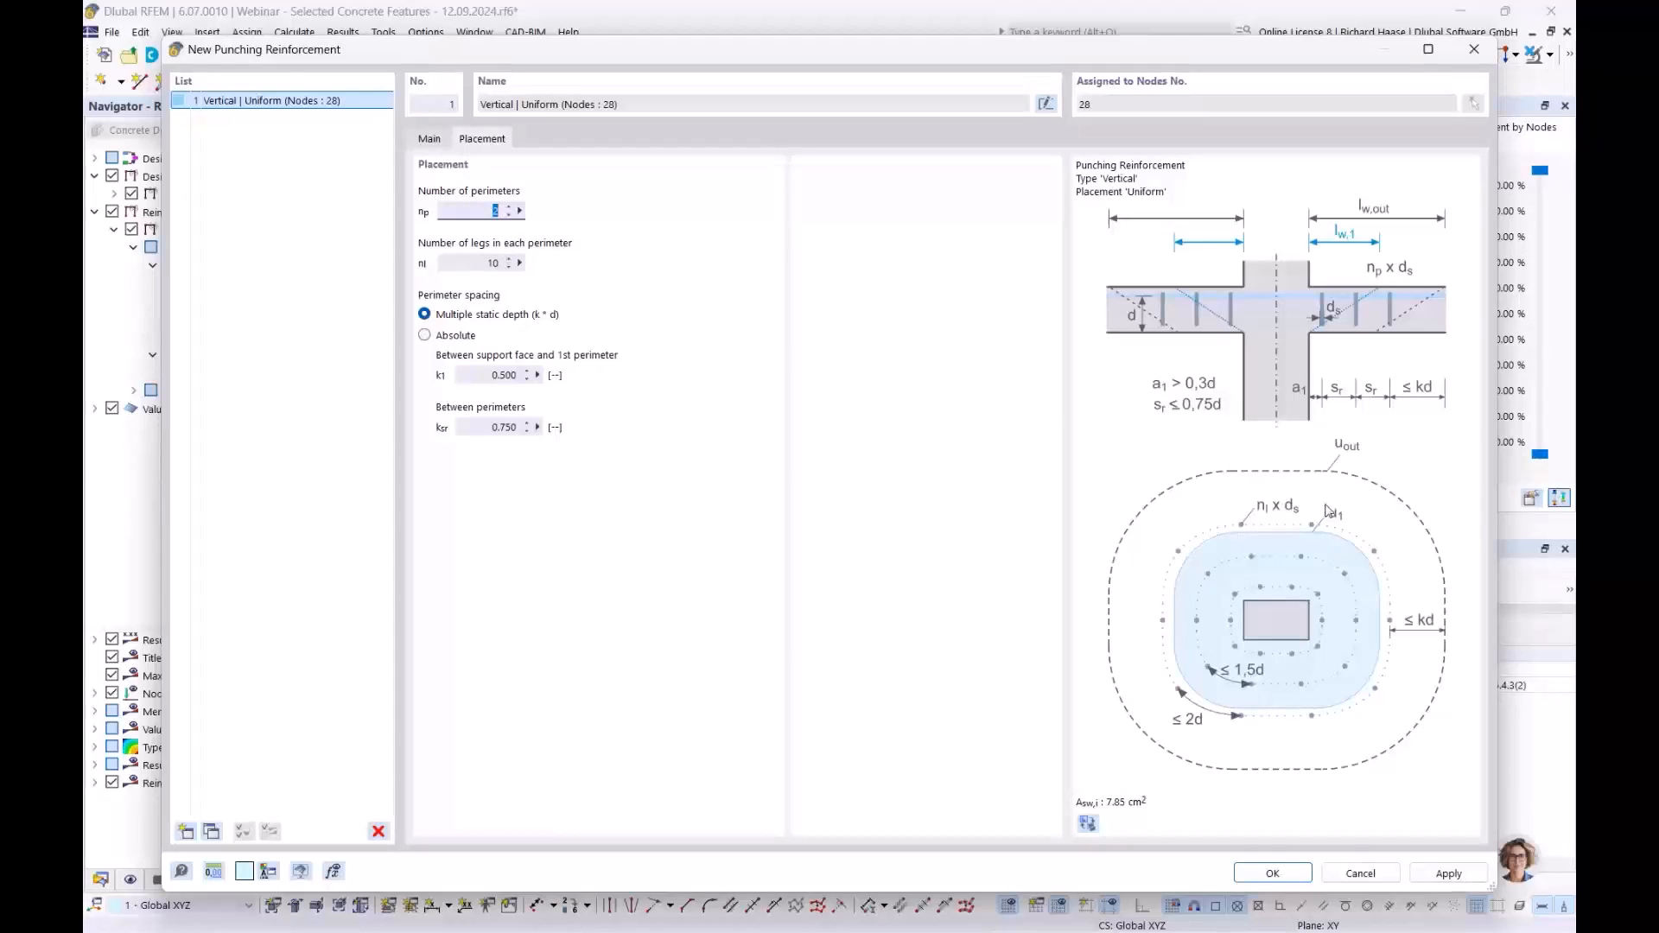
left_click(429, 139)
left_click(830, 266)
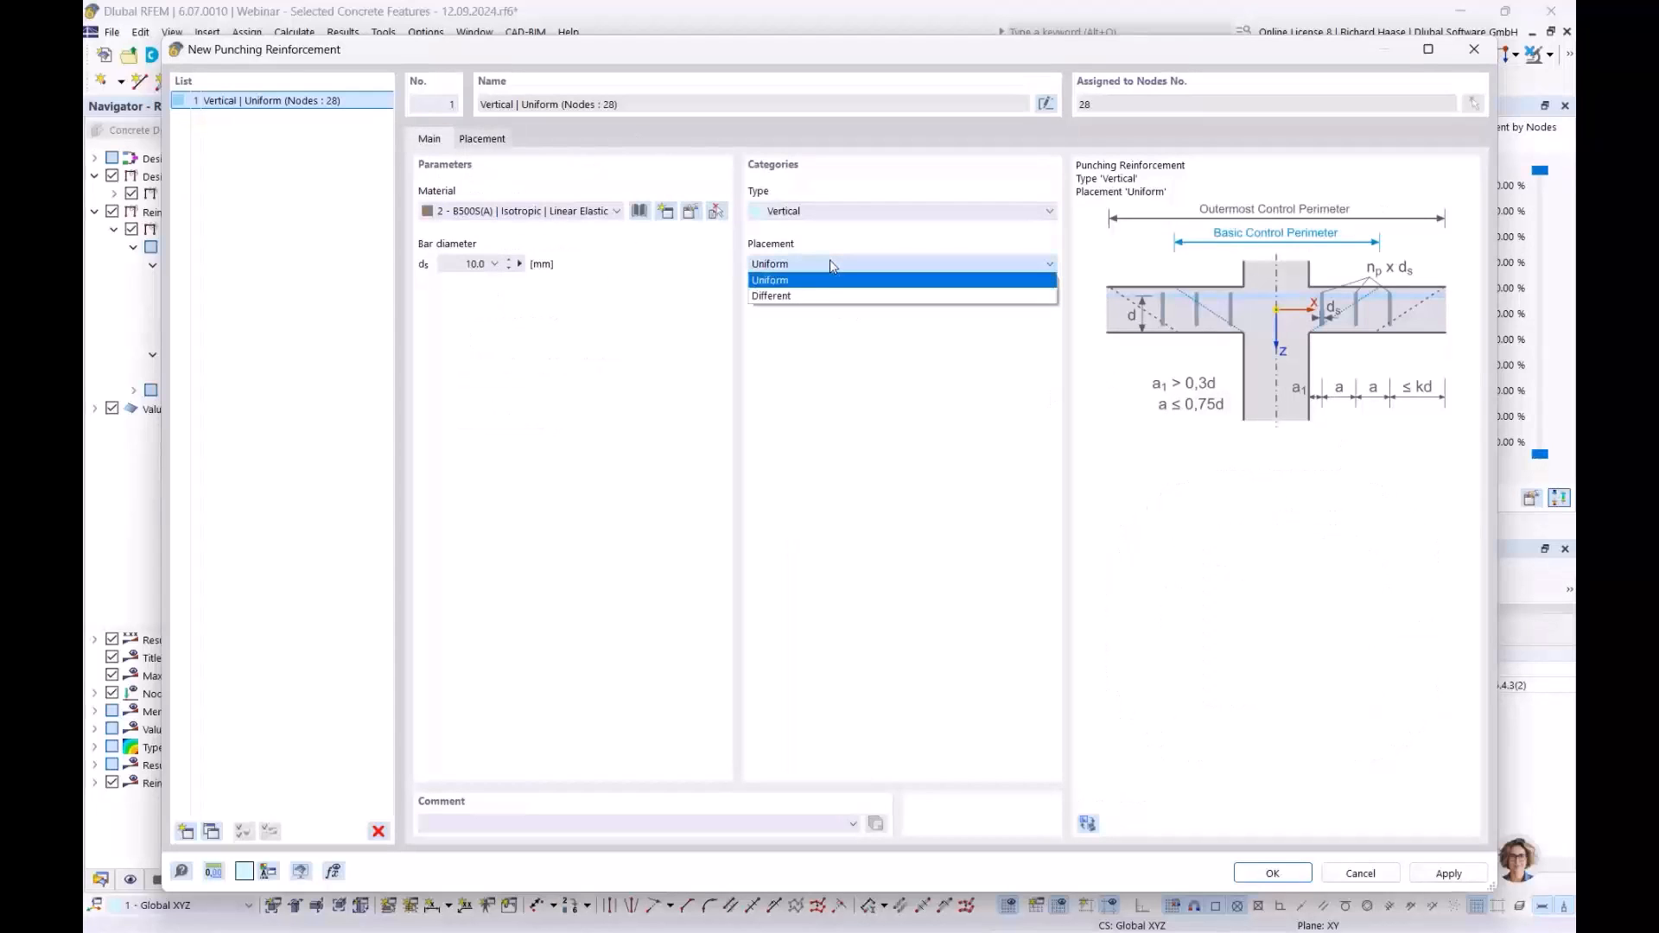
left_click(830, 264)
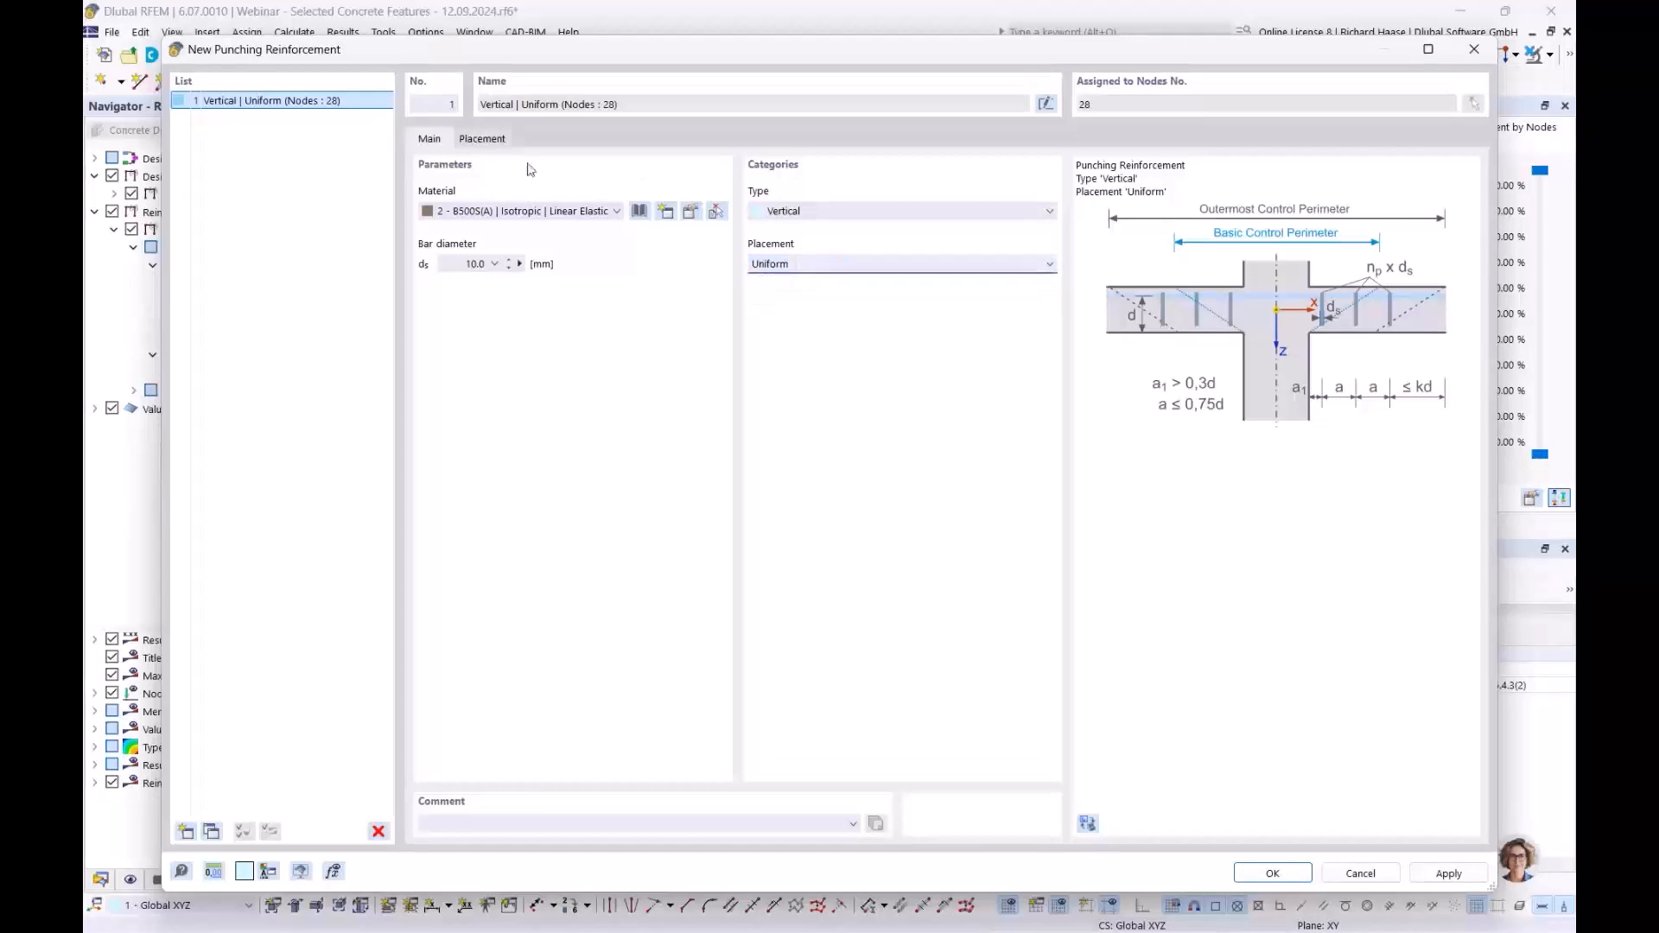
left_click(503, 146)
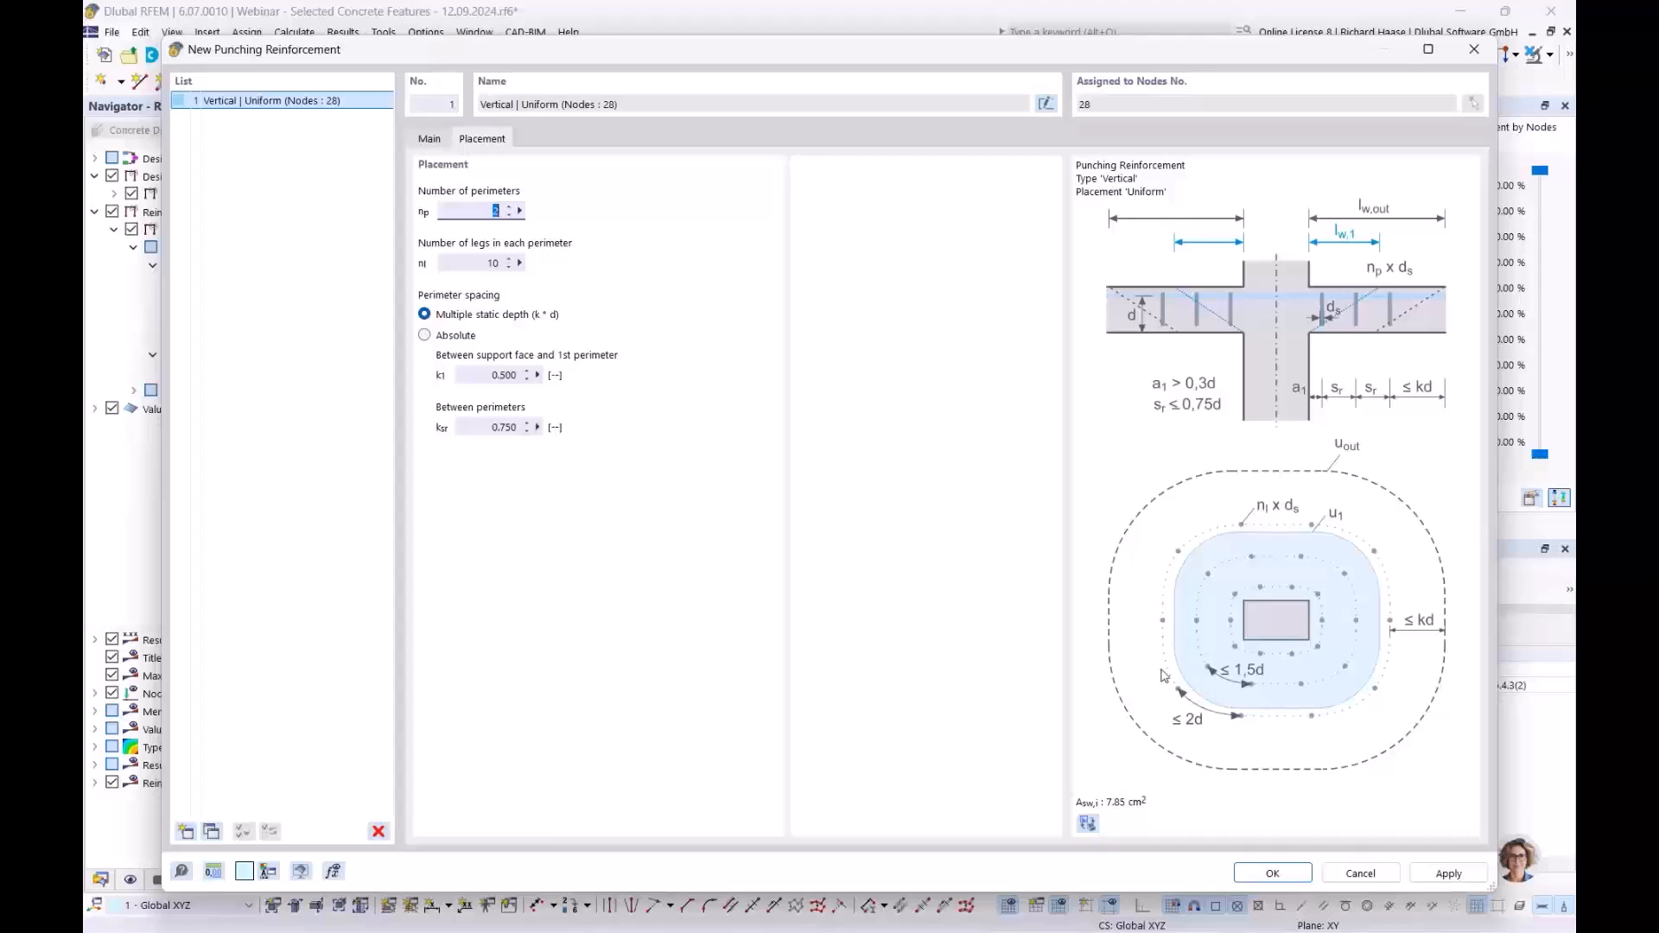
left_click(425, 137)
left_click(769, 264)
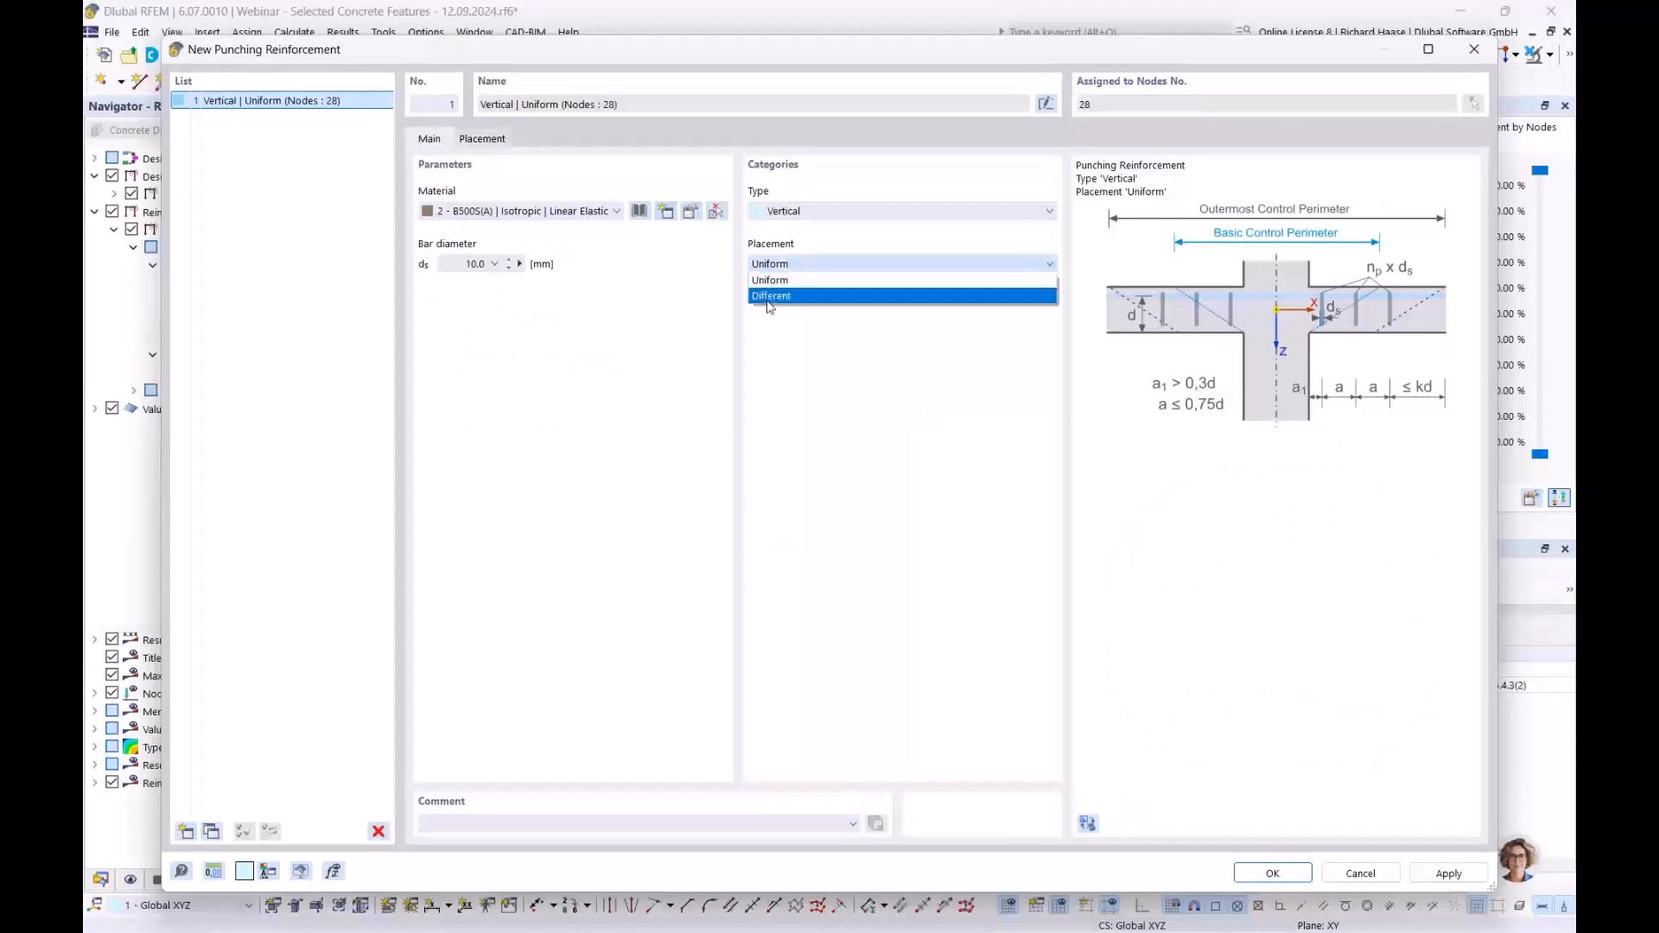
left_click(825, 296)
left_click(483, 139)
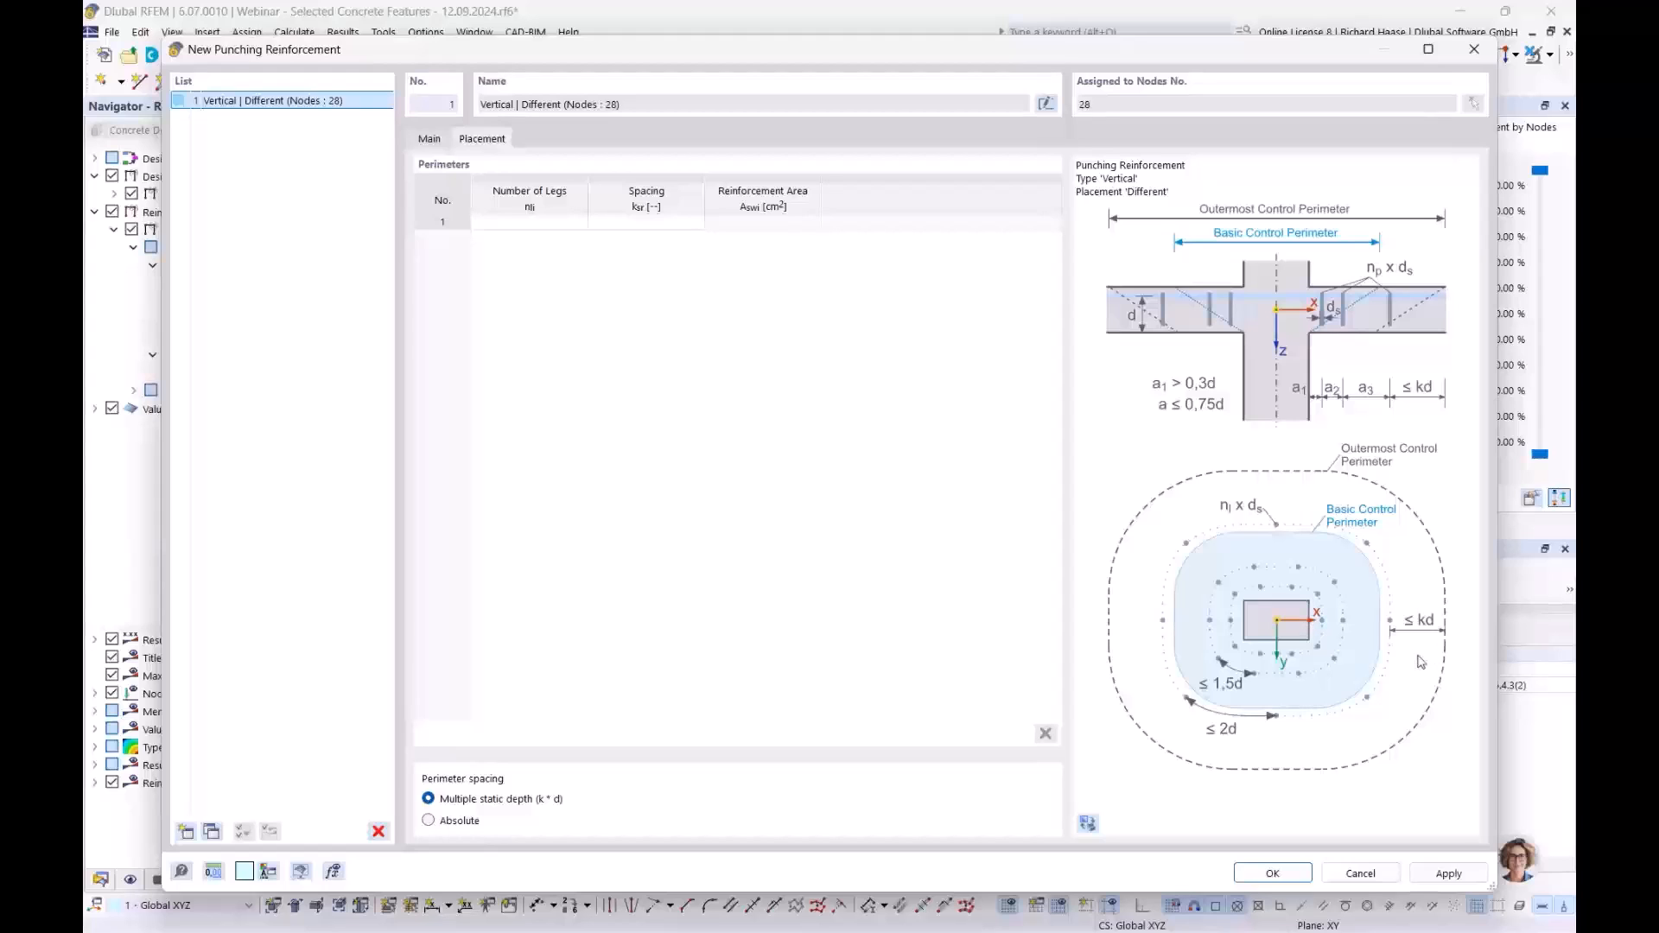
left_click(429, 140)
left_click(785, 264)
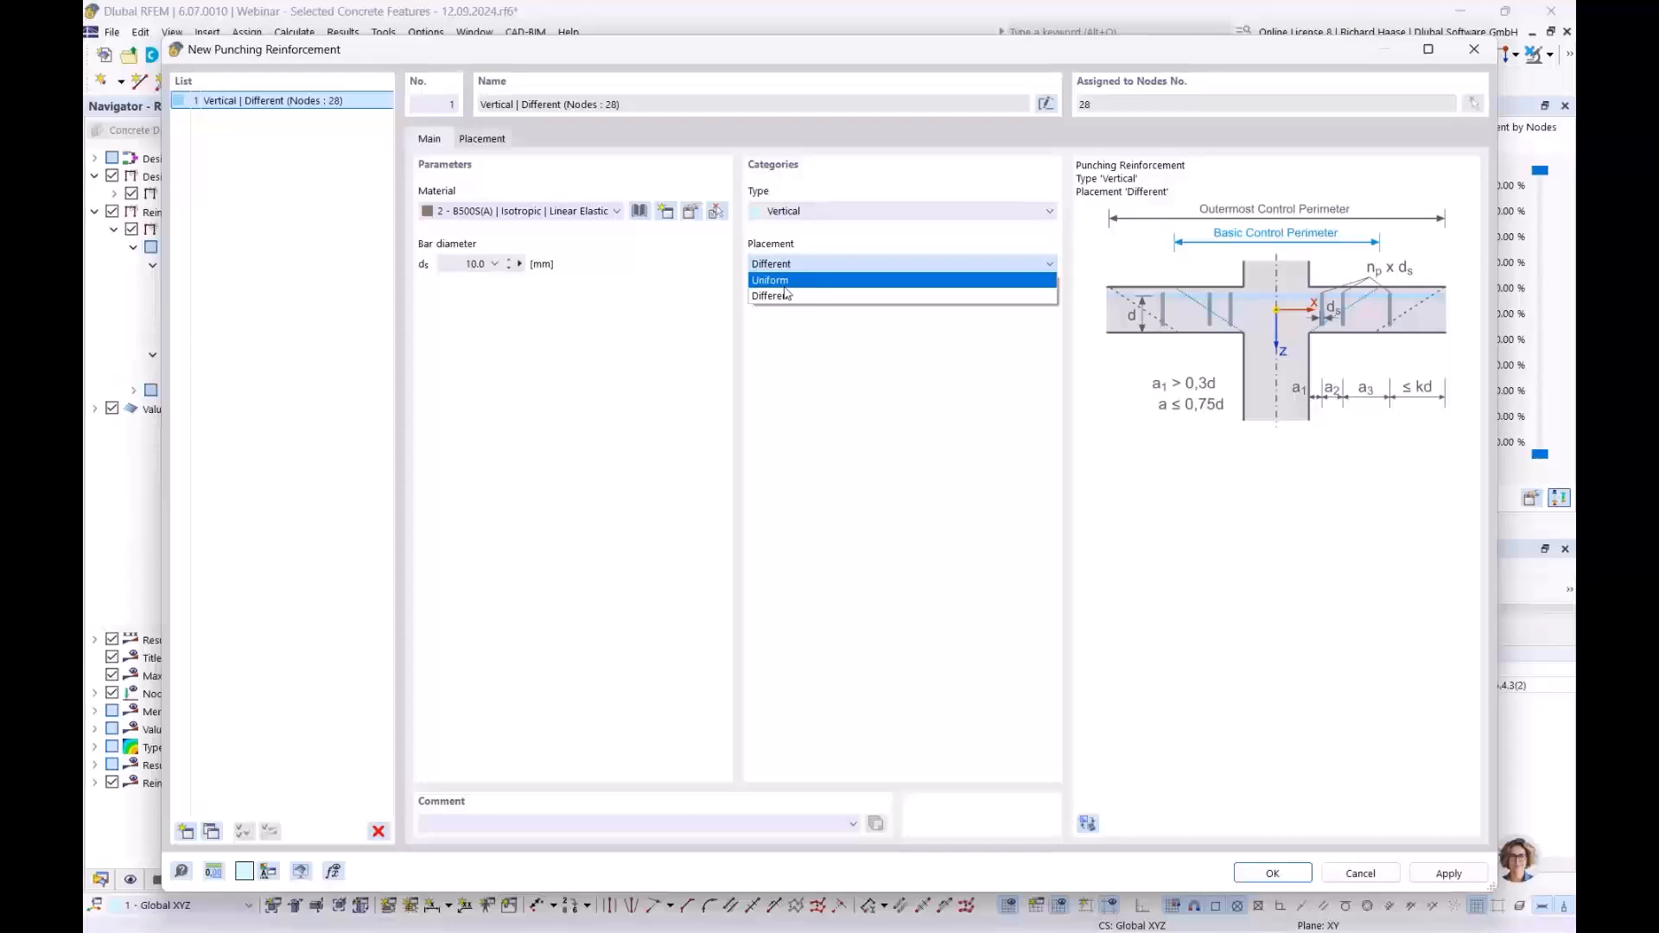
left_click(792, 282)
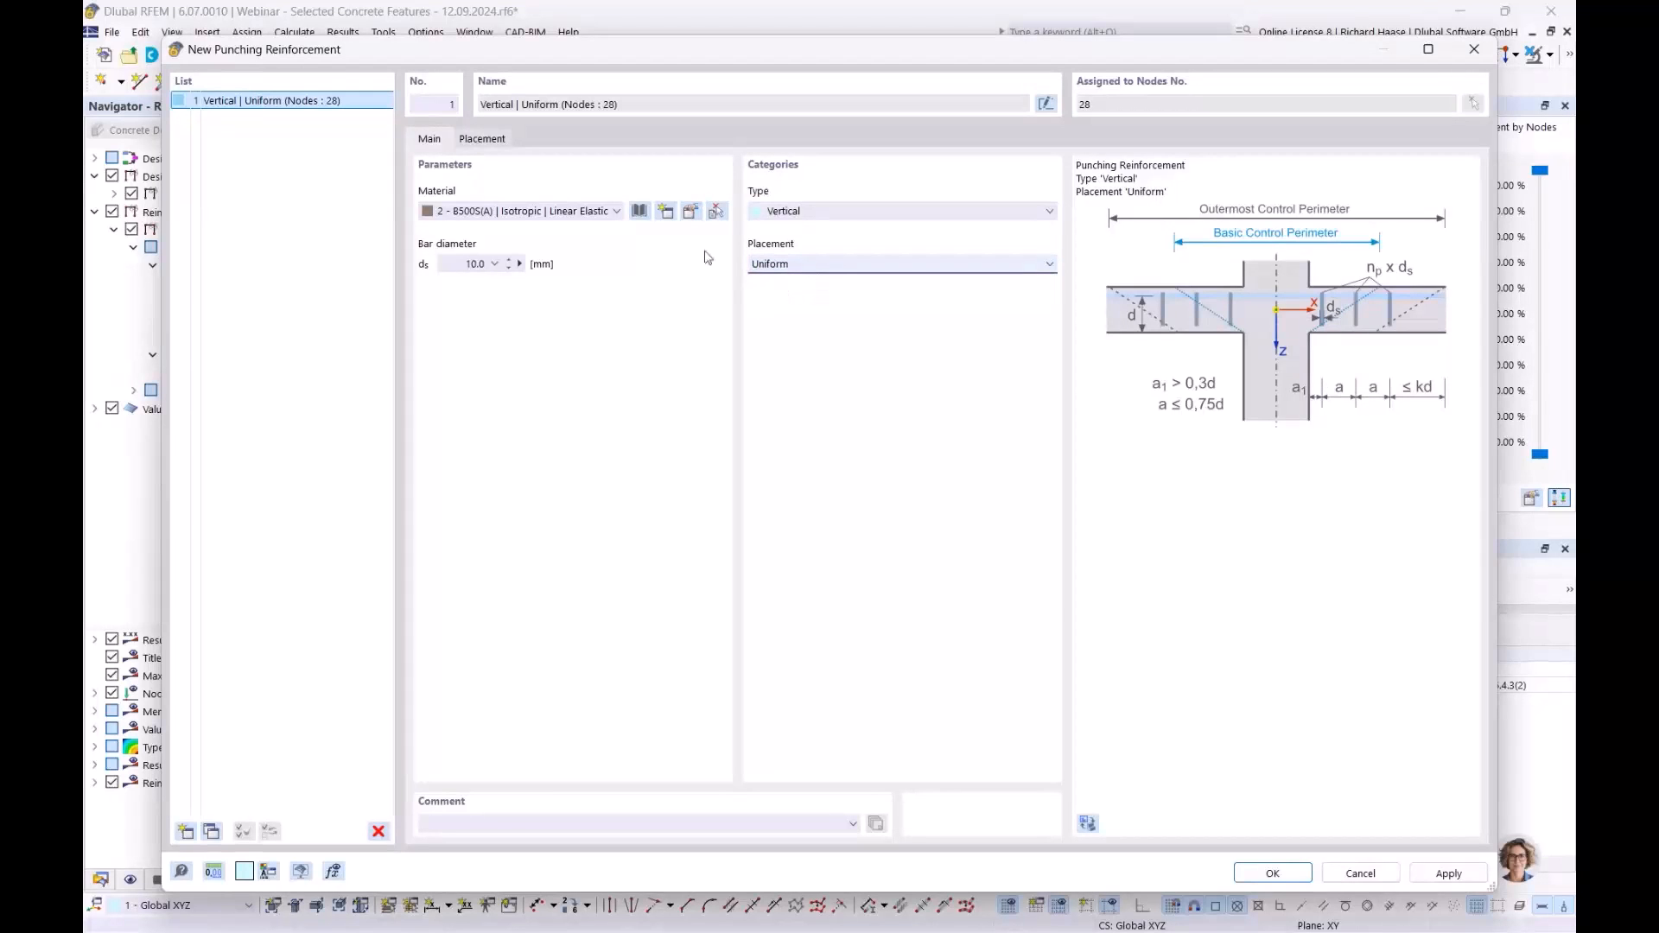
- Set 4 perimeters with 16 legs each and apply the reinforcement to node 28
left_click(489, 142)
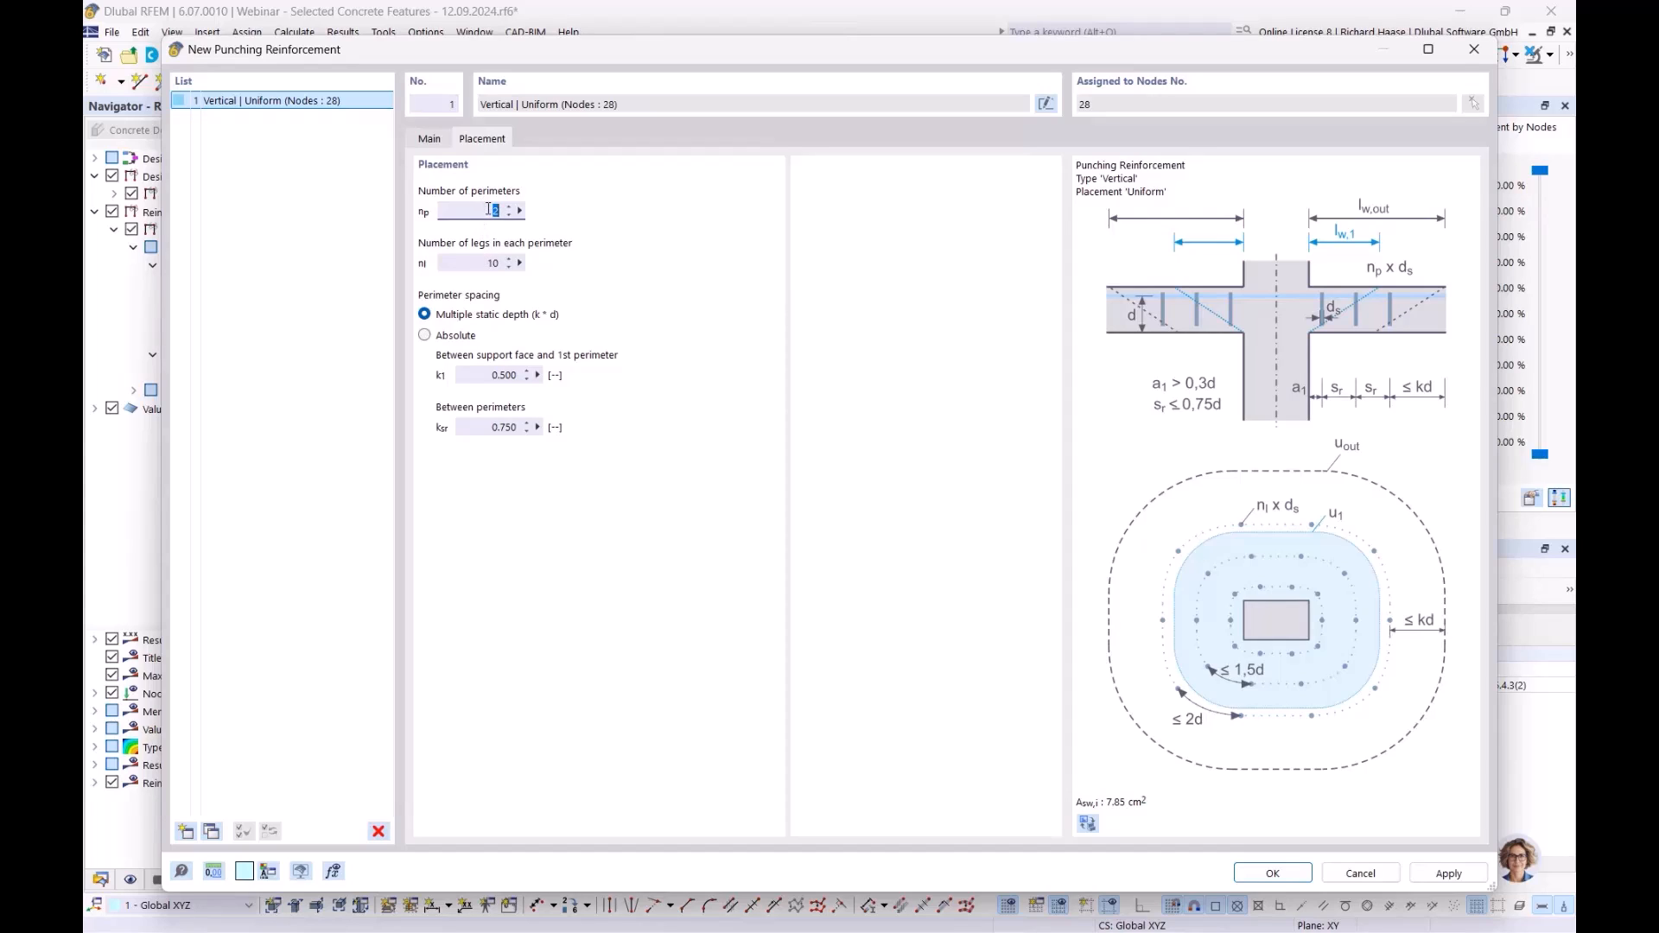
key("Tab")
left_click(727, 321)
left_click(1273, 872)
left_click(918, 574)
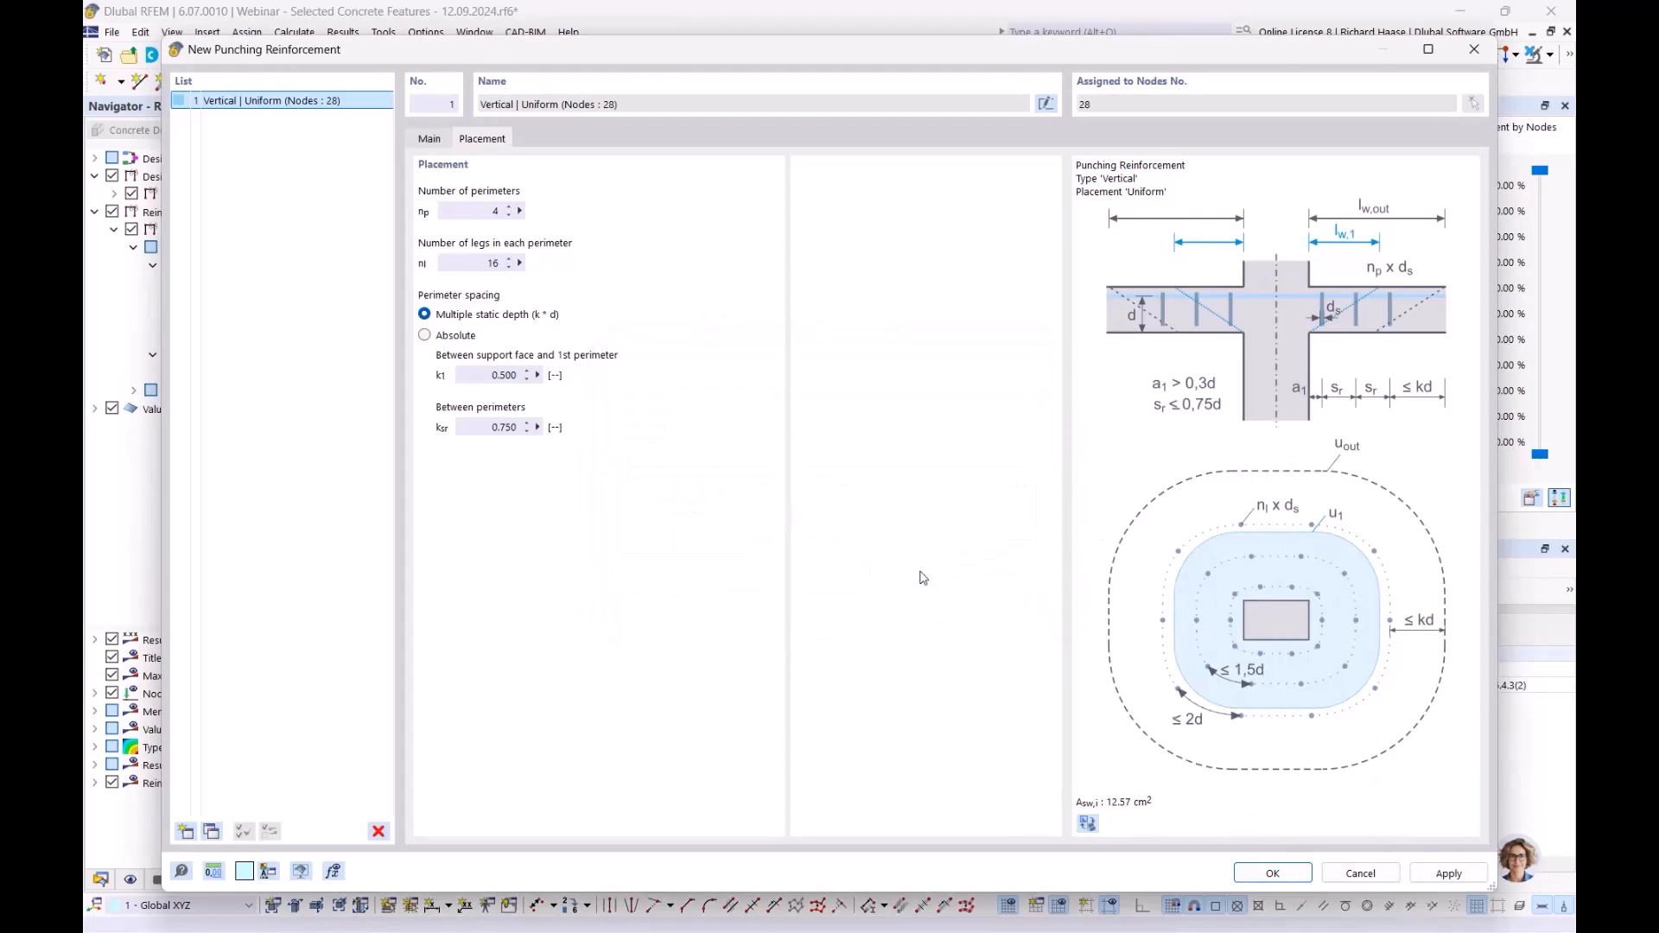
left_click(1153, 813)
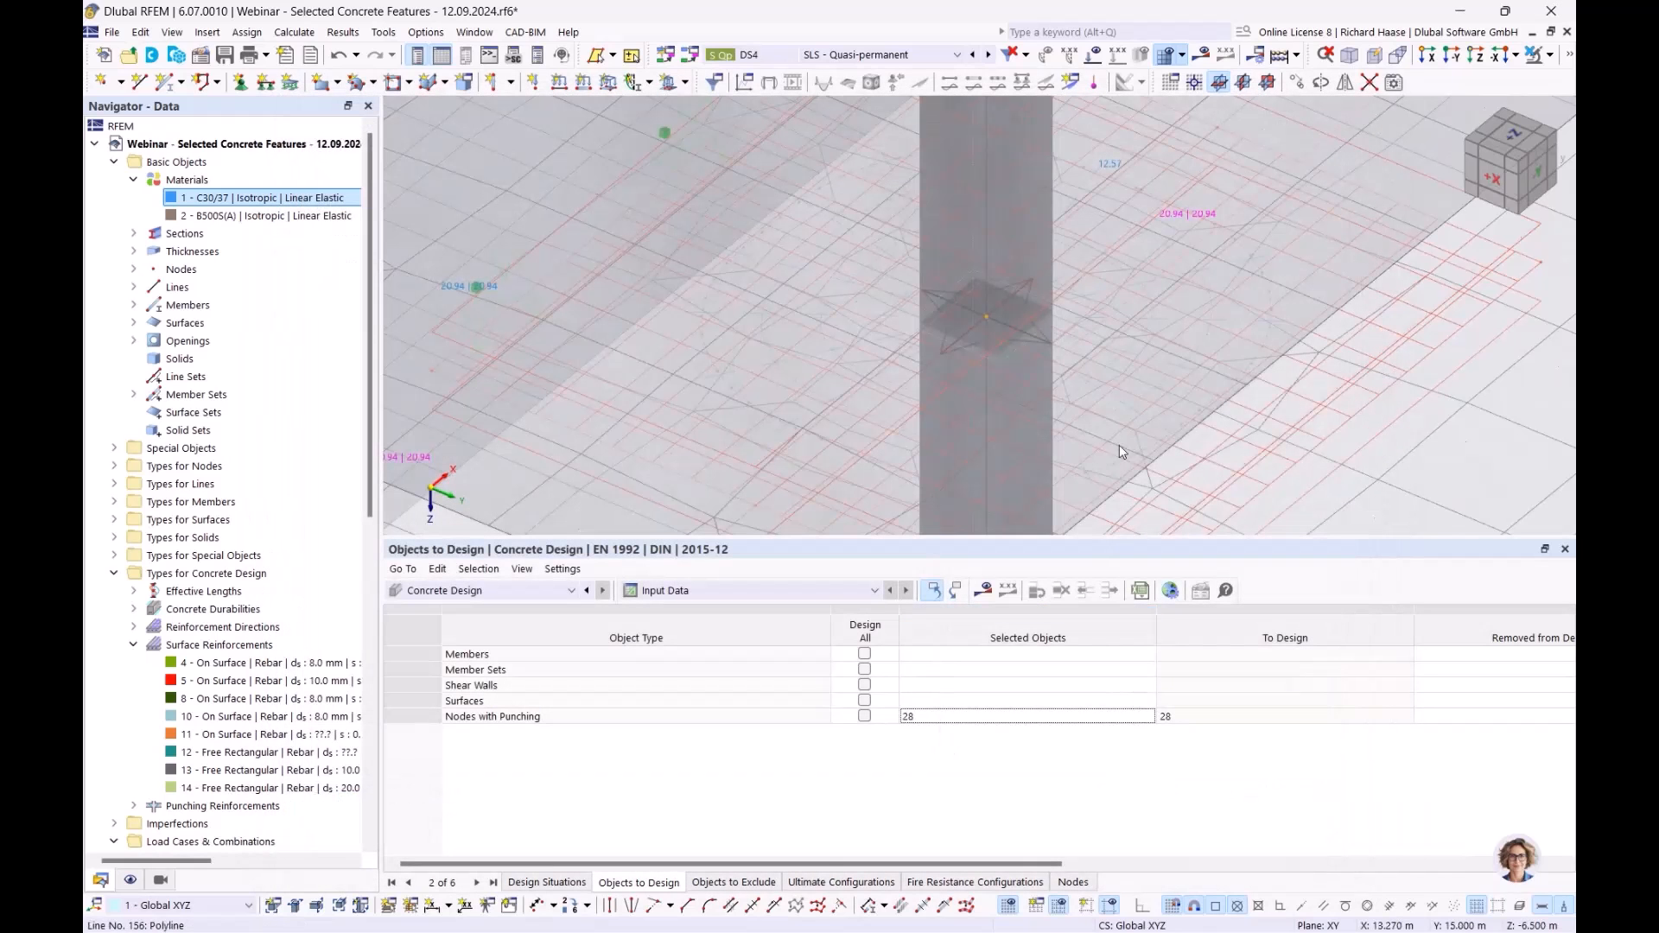
- Rerun the design so all node 28 punching checks pass, punching resistance at 0.970
middle_click_drag(941, 415, 860, 402)
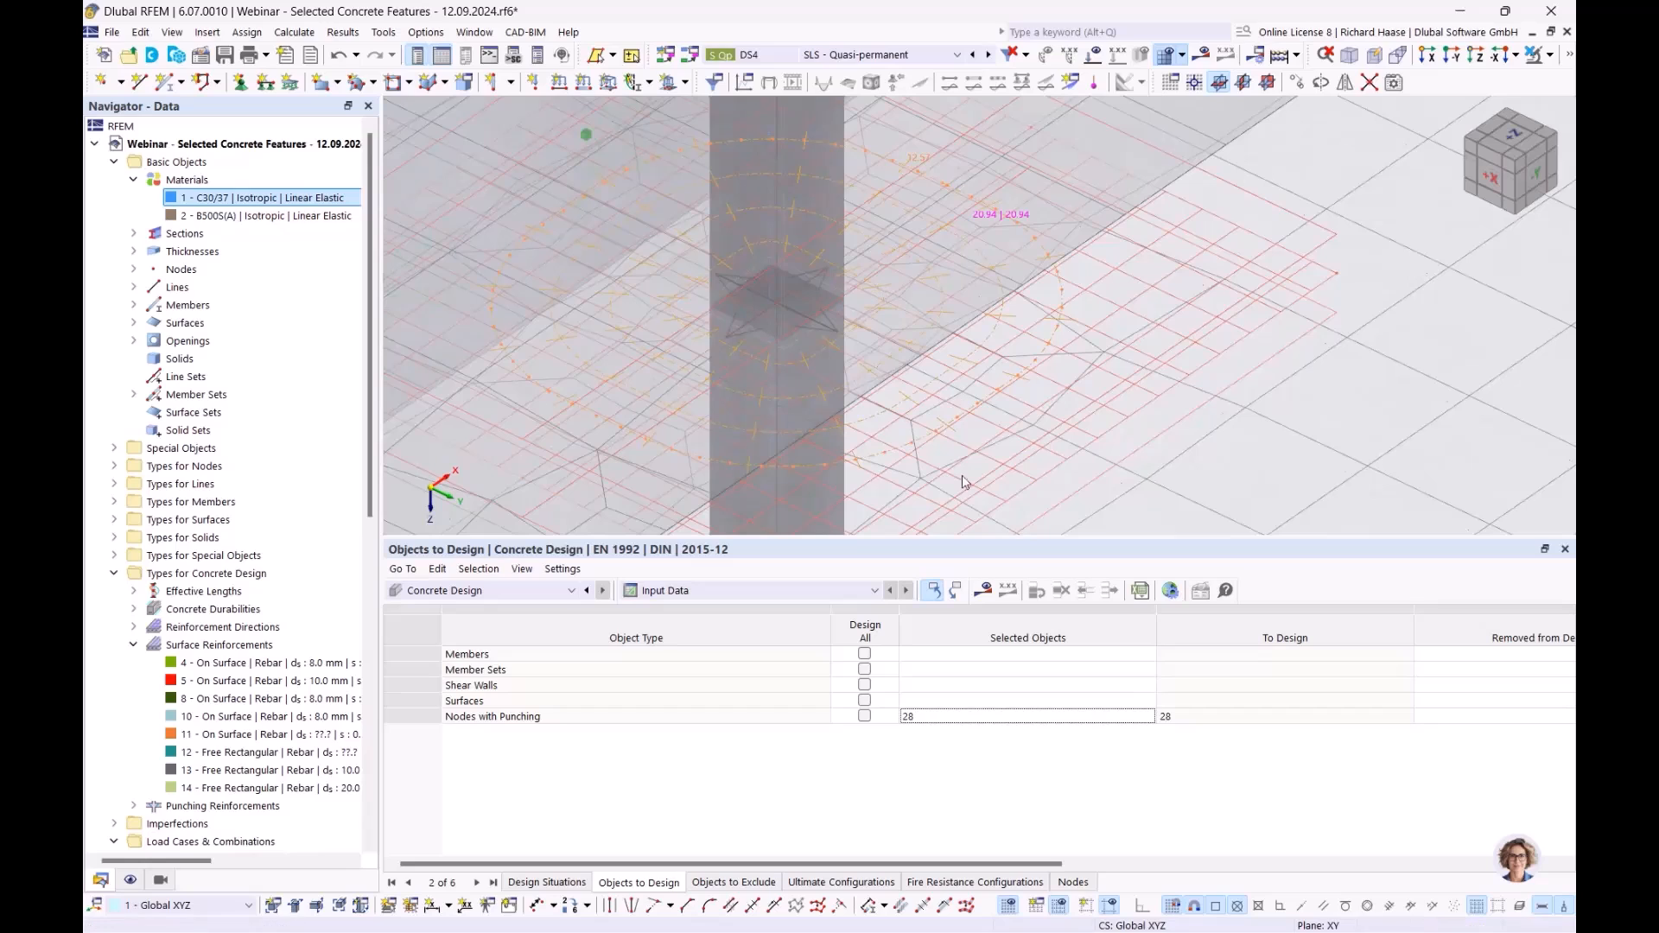
scroll(905, 269, "down", 2)
middle_click_drag(915, 281, 912, 236, "ctrl")
scroll(914, 239, "up", 6)
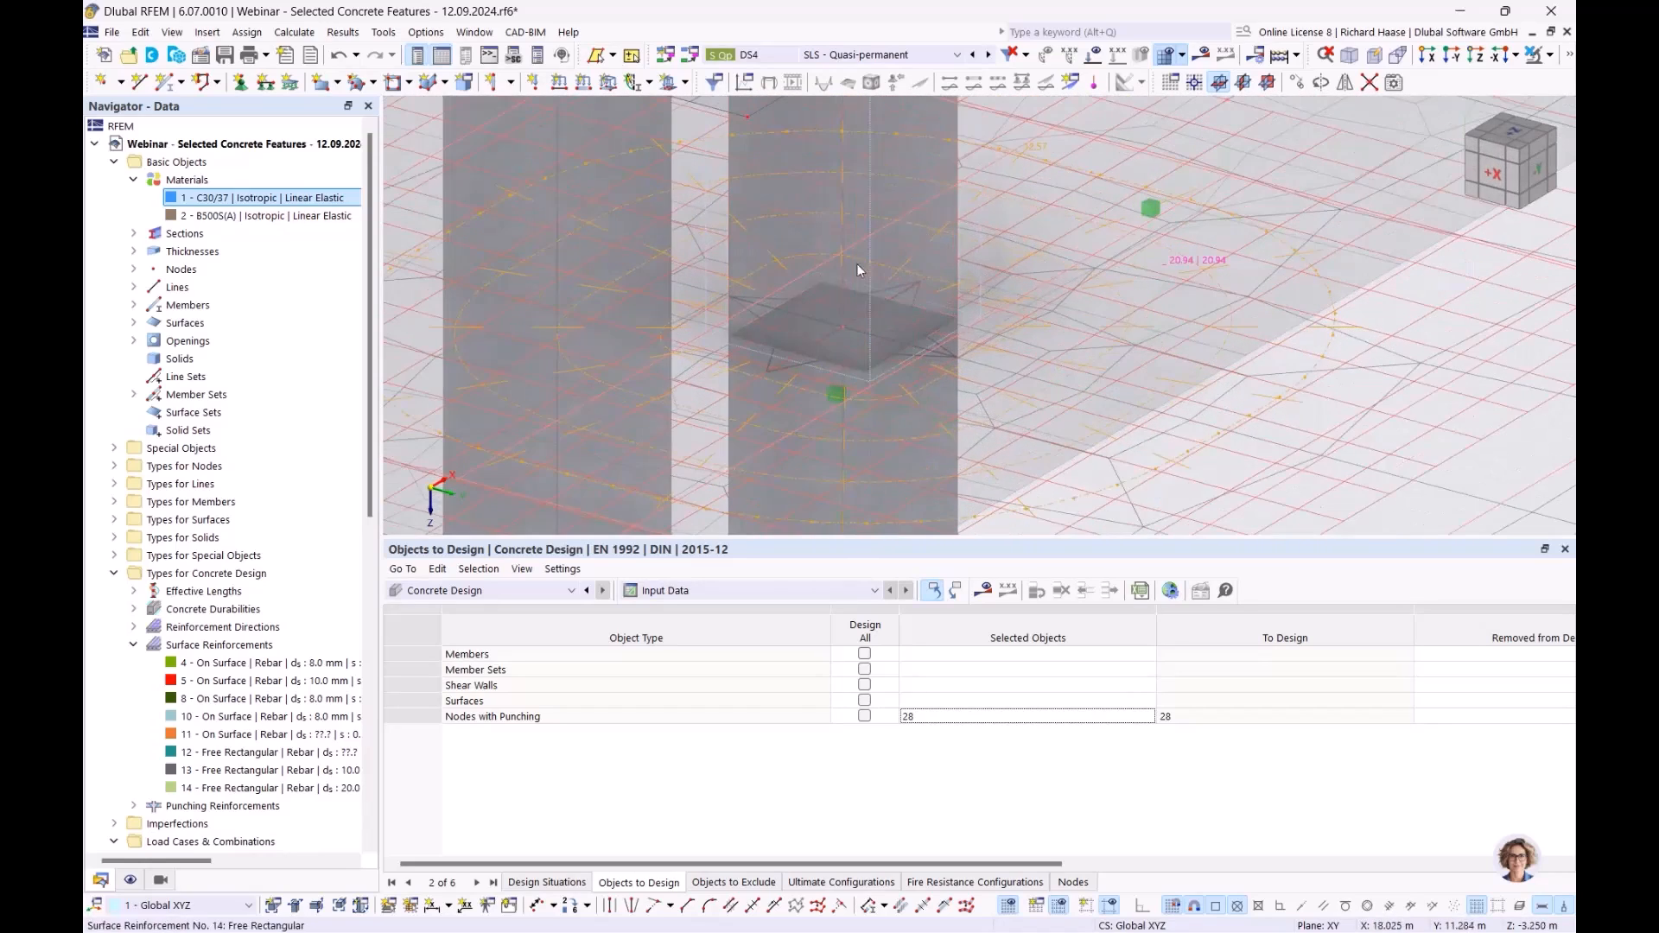
scroll(1051, 395, "down", 1)
scroll(1051, 399, "down", 2)
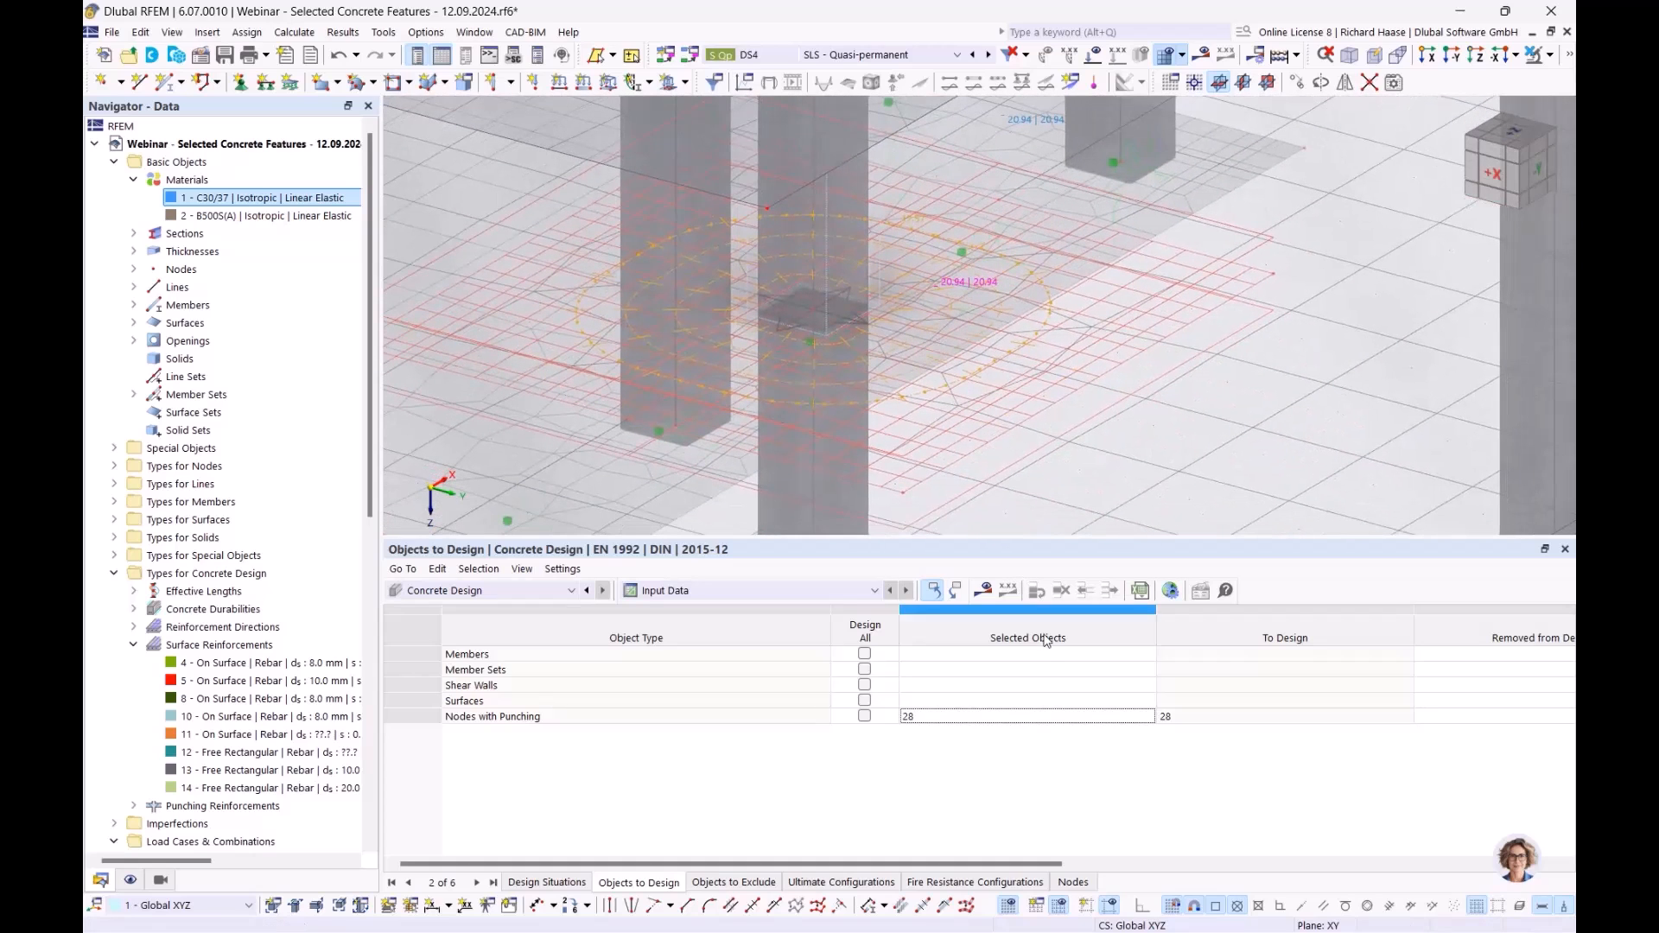
left_click(988, 595)
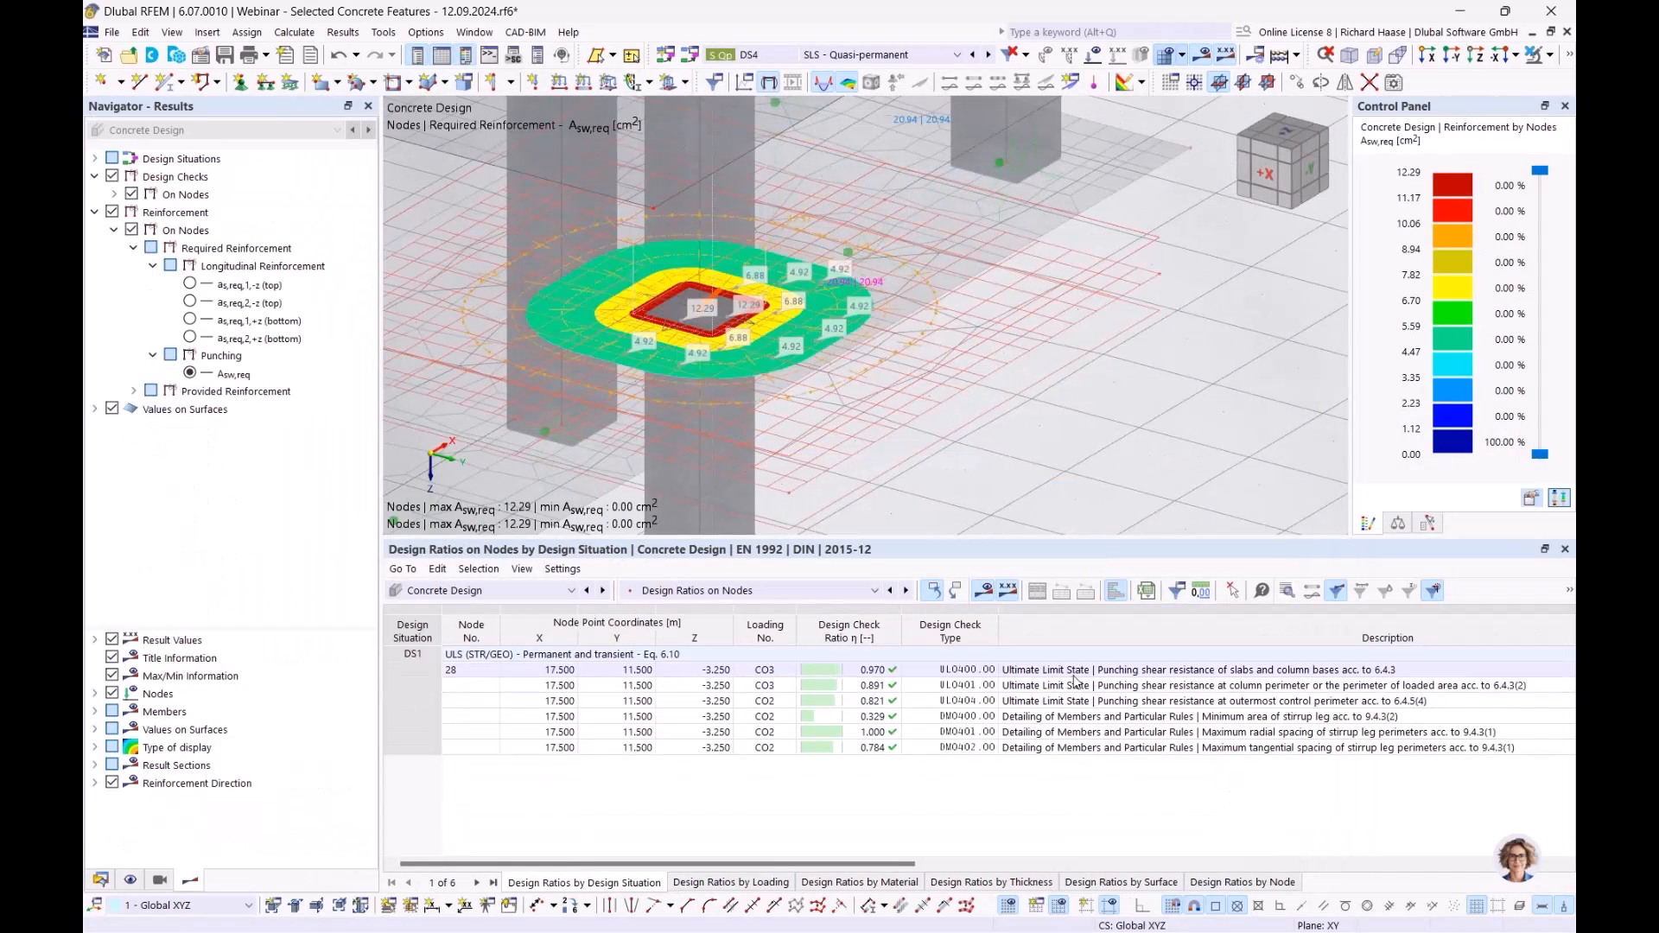
- Review the punching shear and minimum stirrup leg area checks, then present PowerPoint slide 8, 'SLS Design'
left_click(1076, 673)
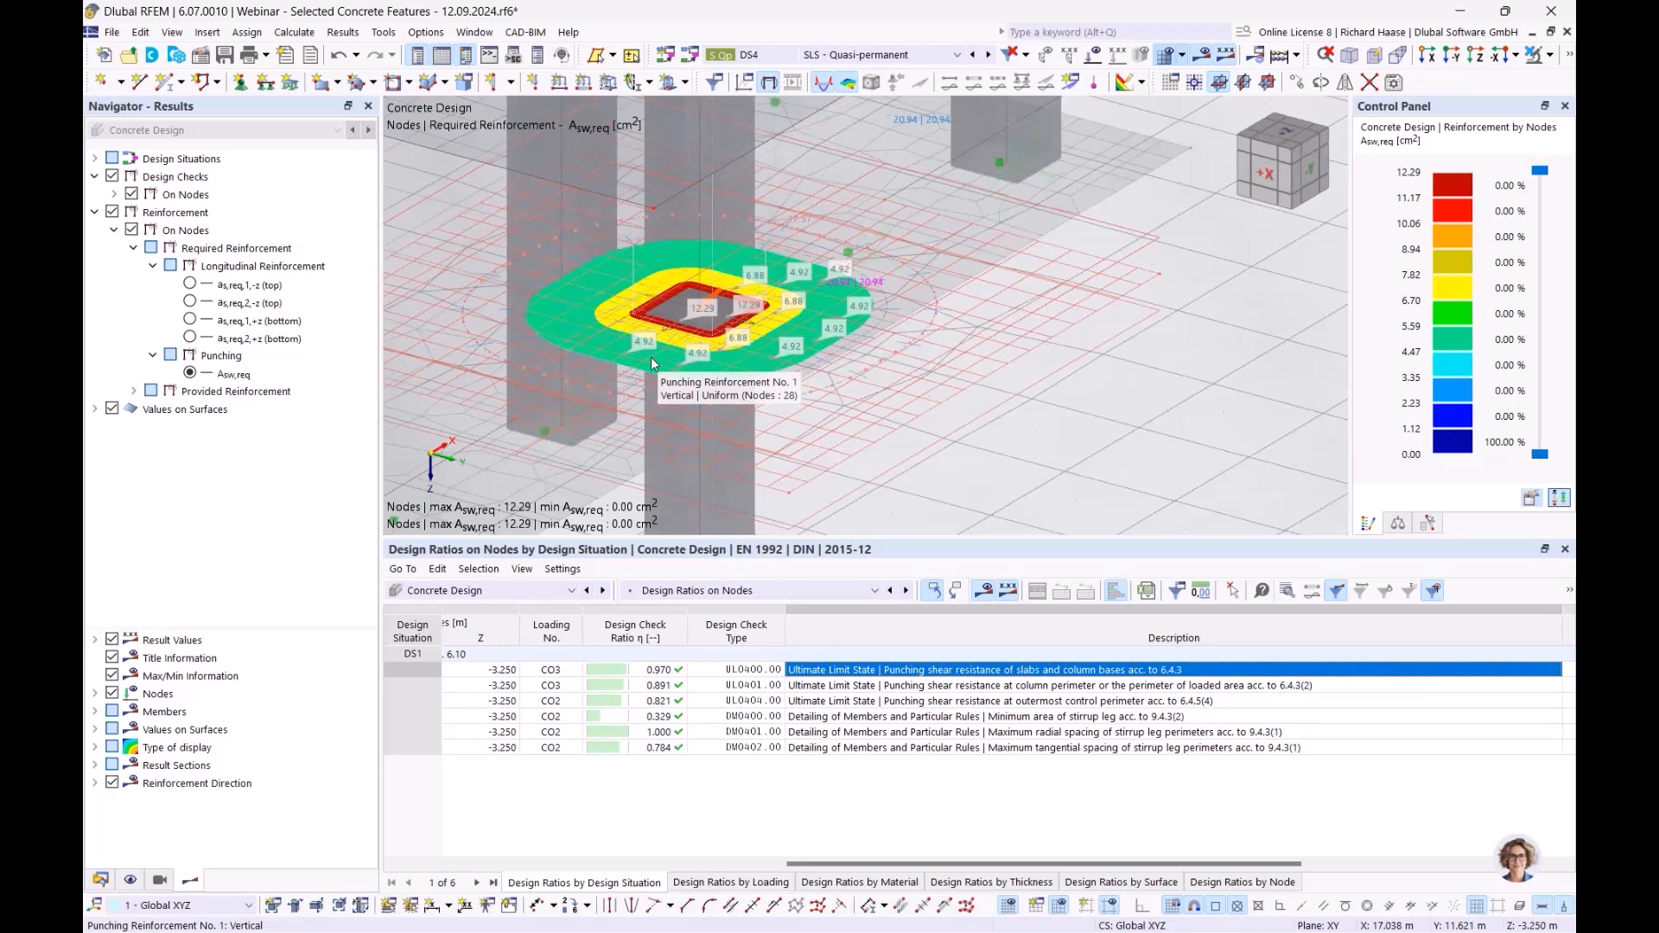
left_click(935, 717)
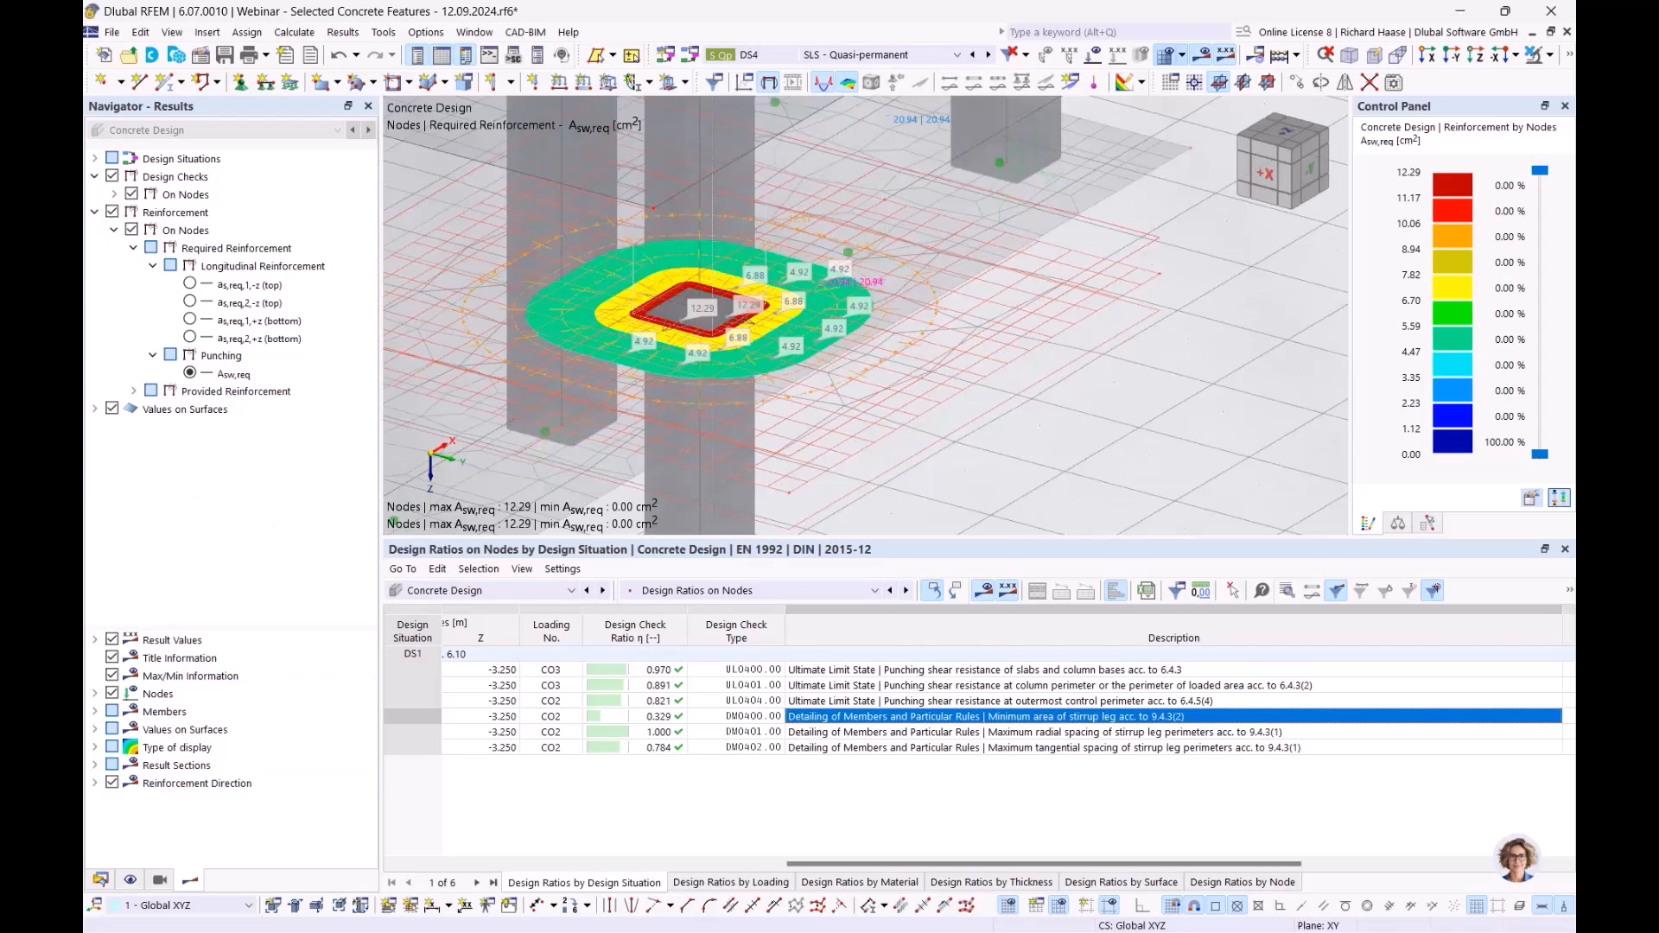
key("alt+Tab")
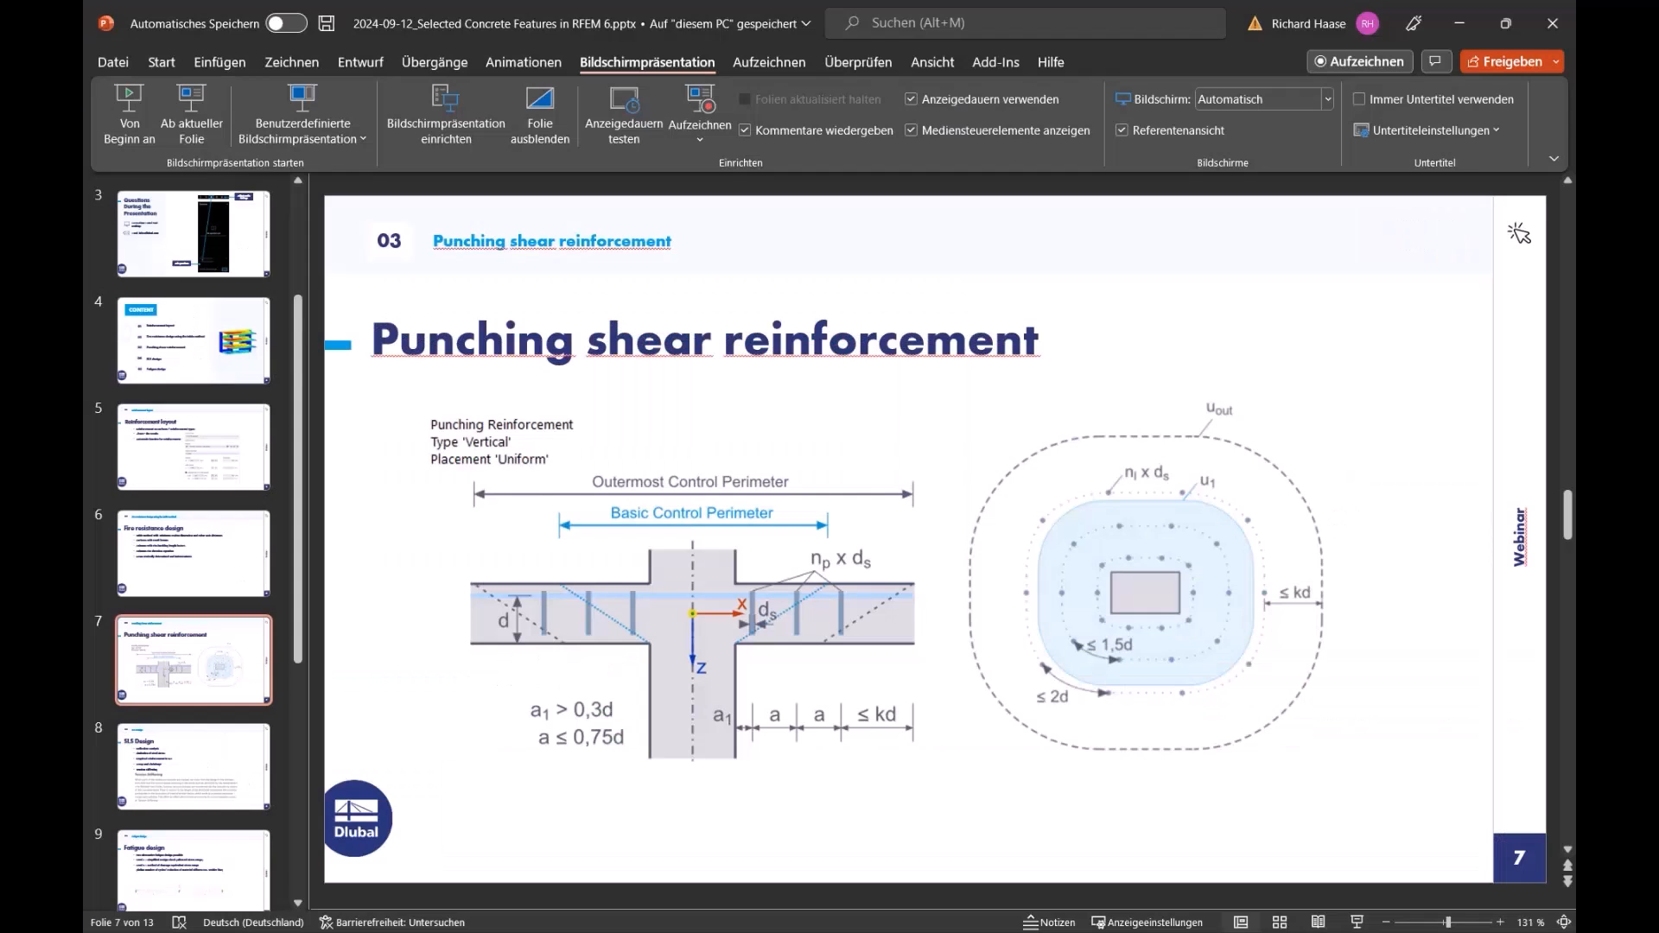
scroll(722, 513, "down", 1)
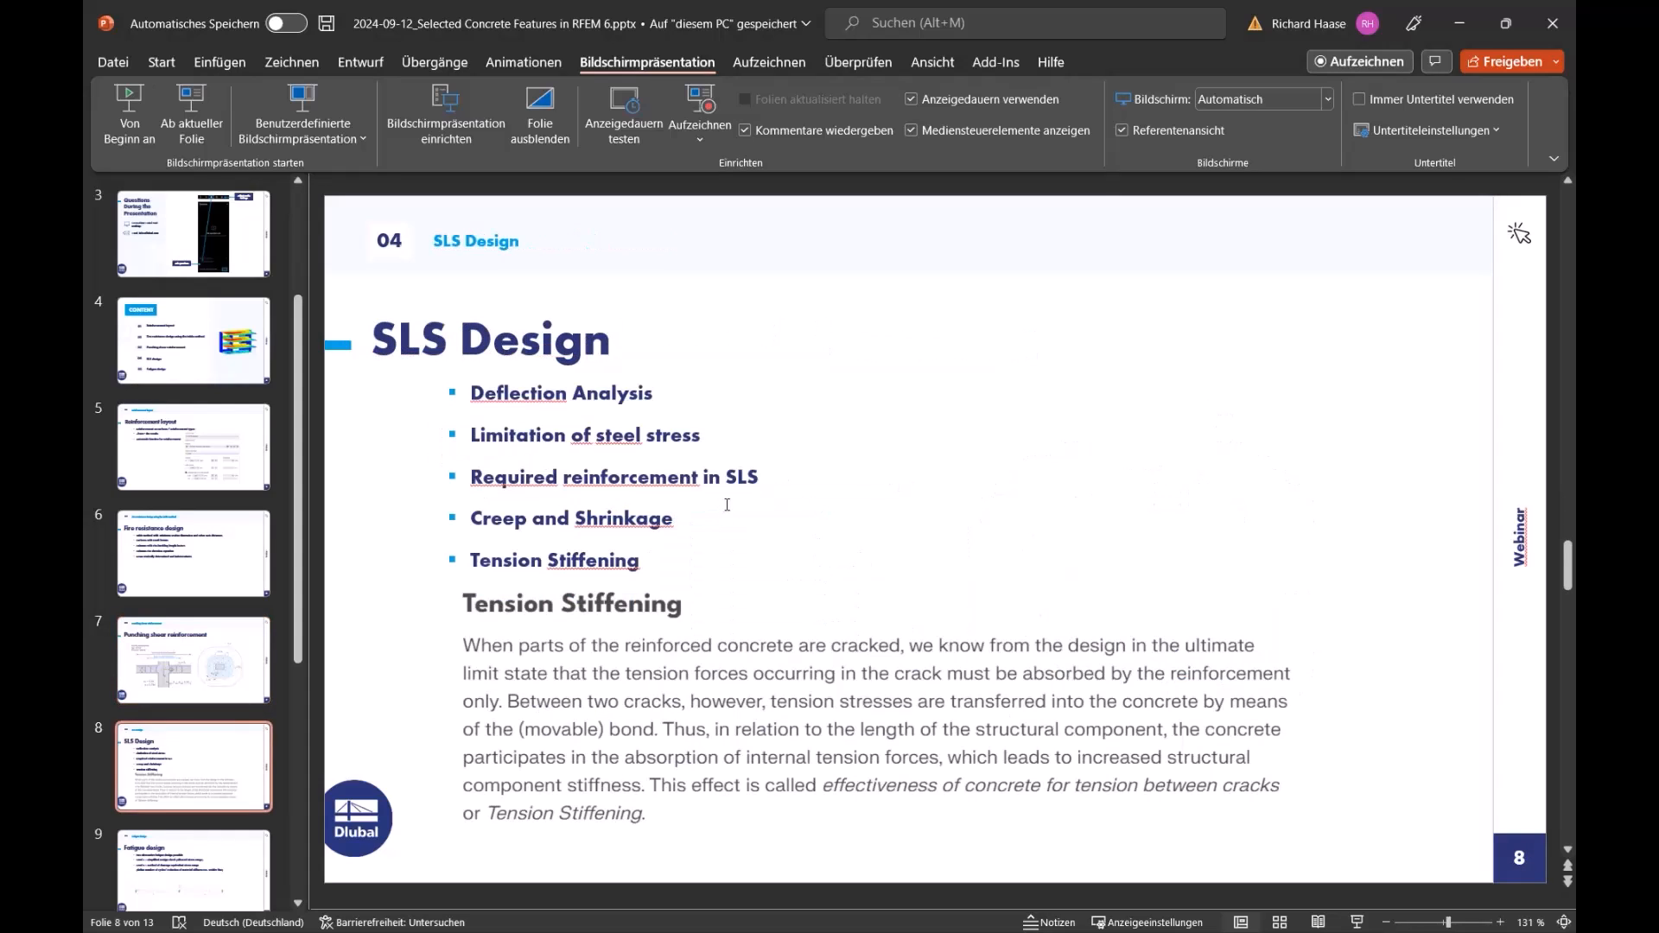
left_click(204, 126)
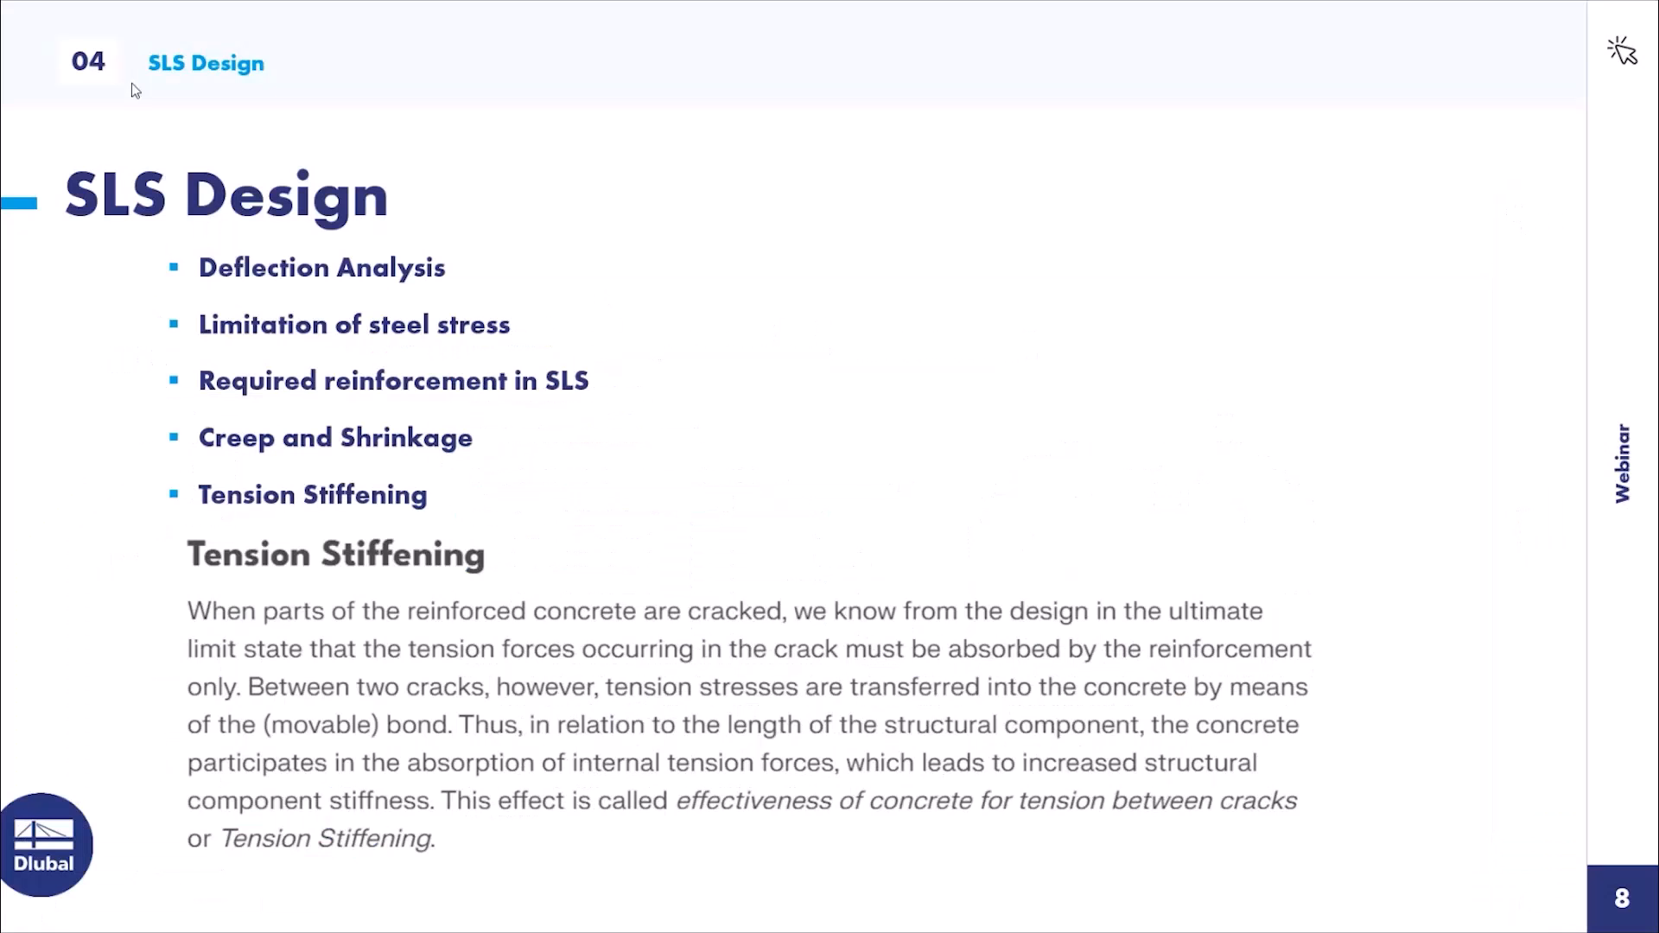
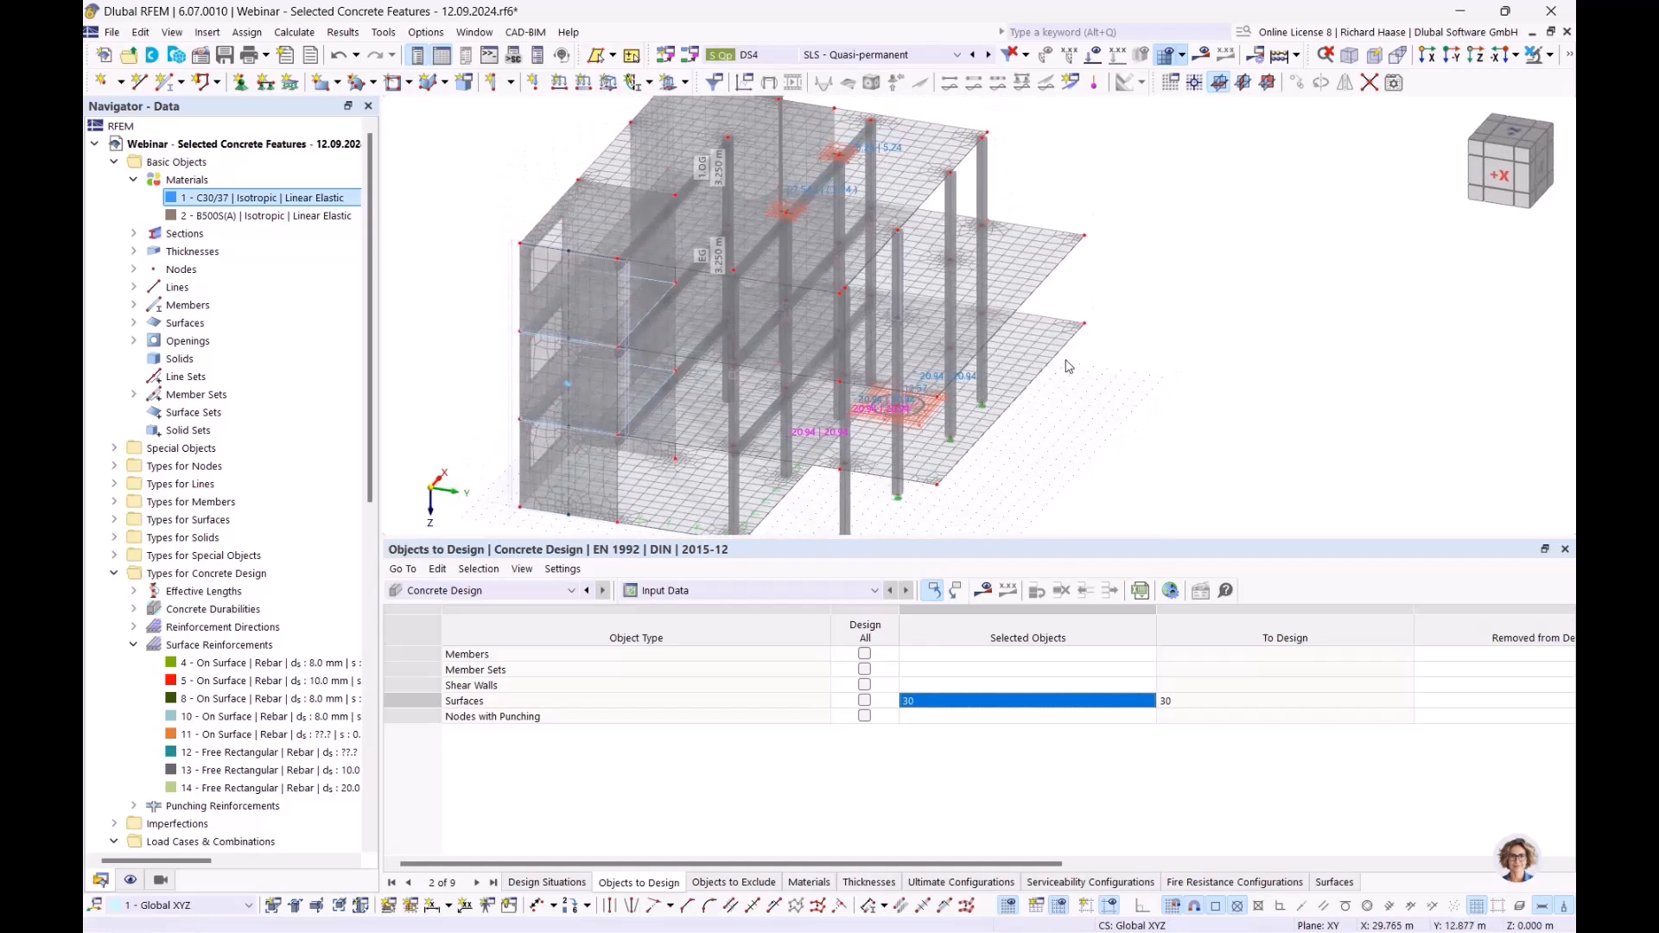
- Set surface 30's deflection analysis surface type to Cantilever
double_click(933, 356)
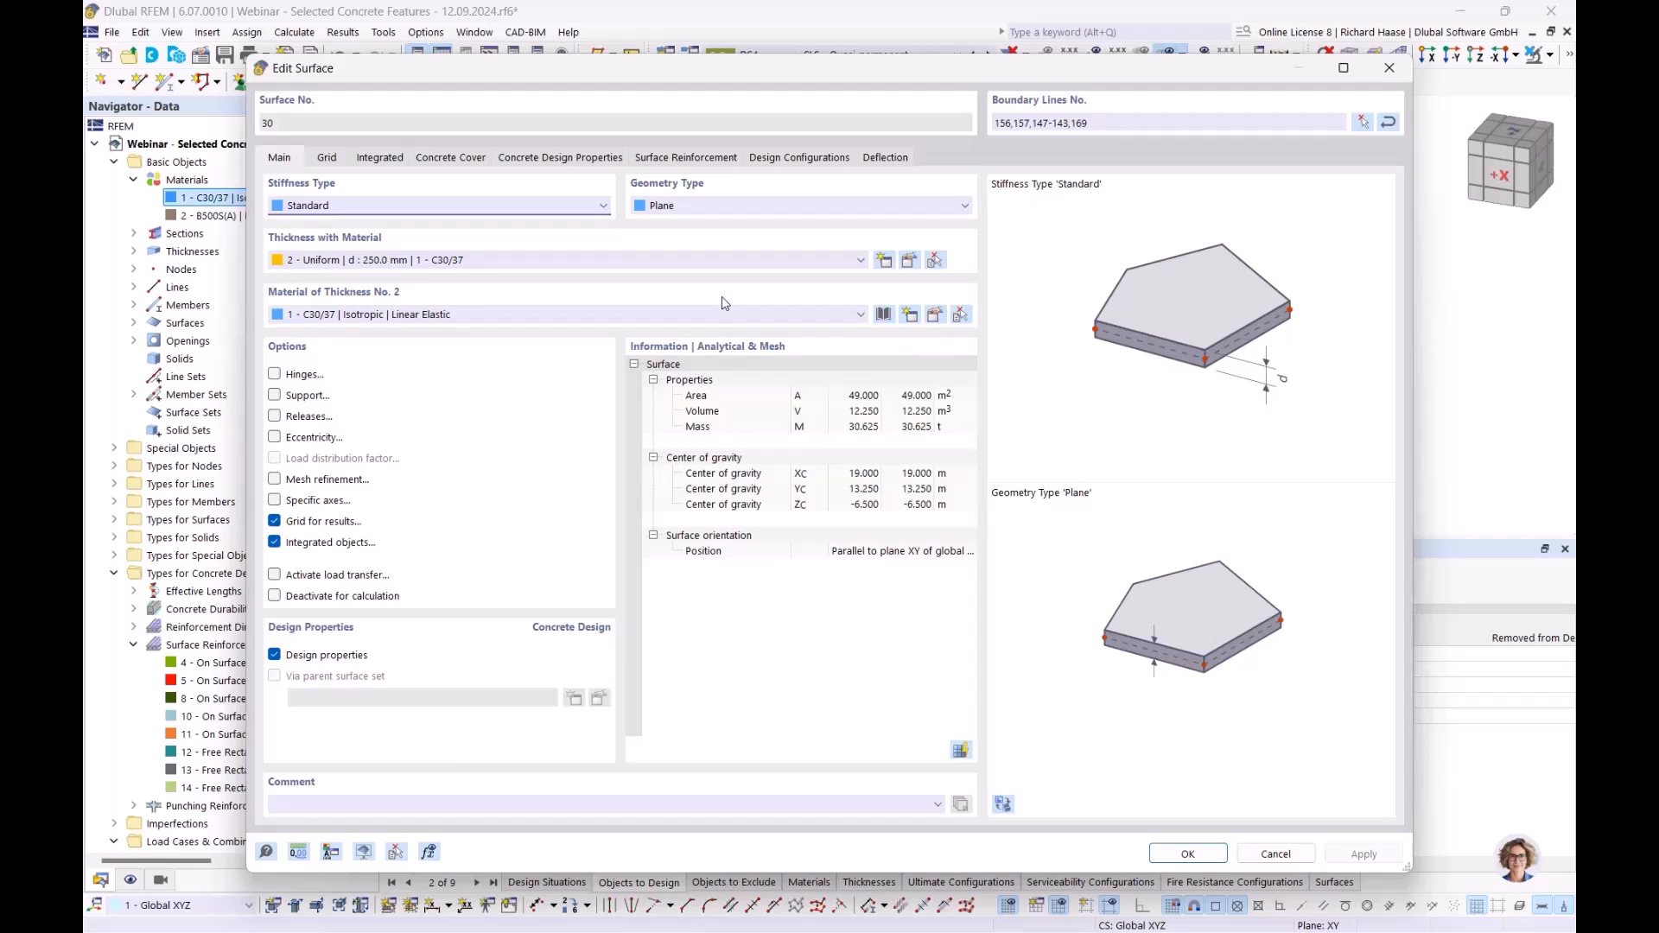
left_click(890, 159)
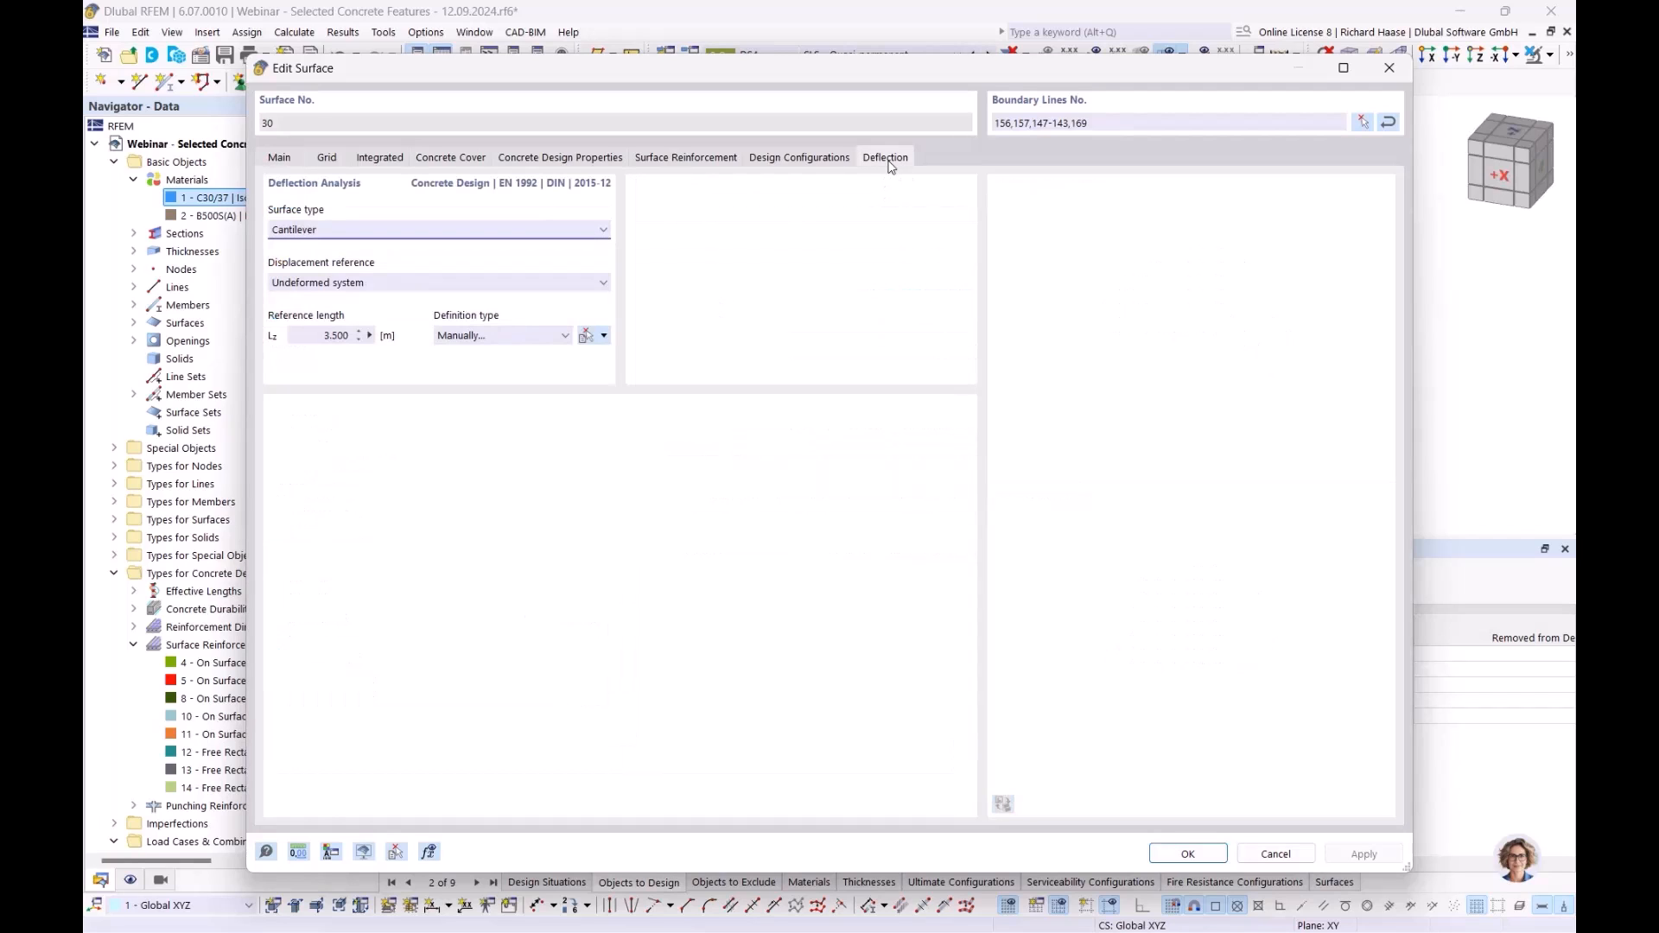
left_click_drag(821, 66, 1024, 429)
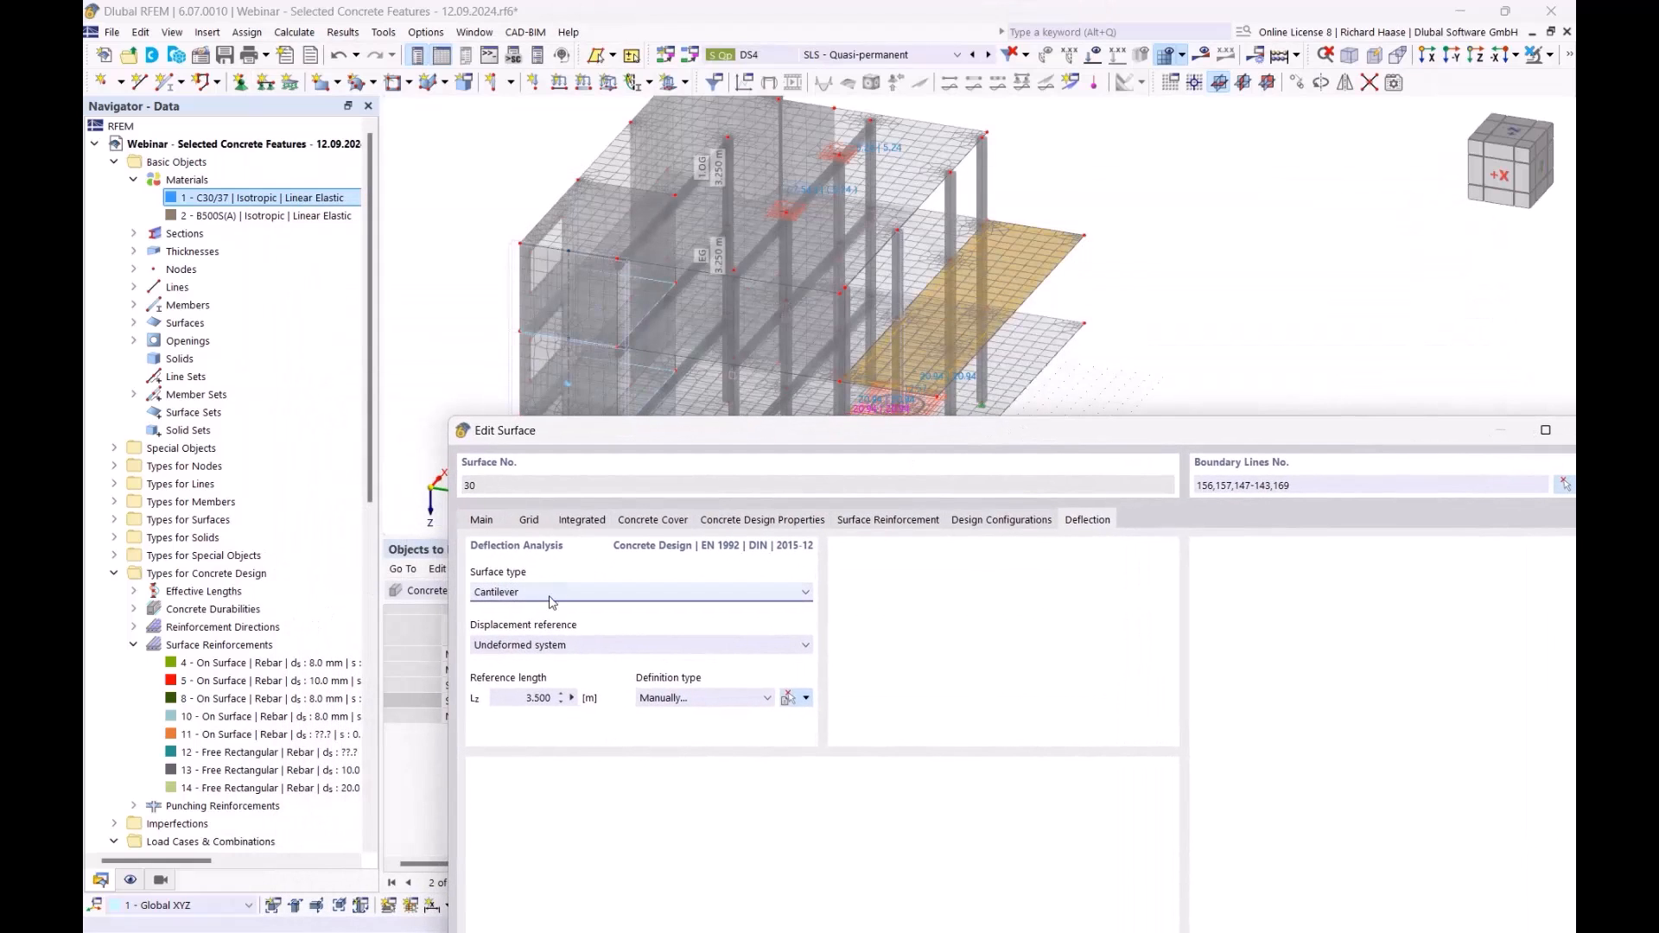
left_click(546, 597)
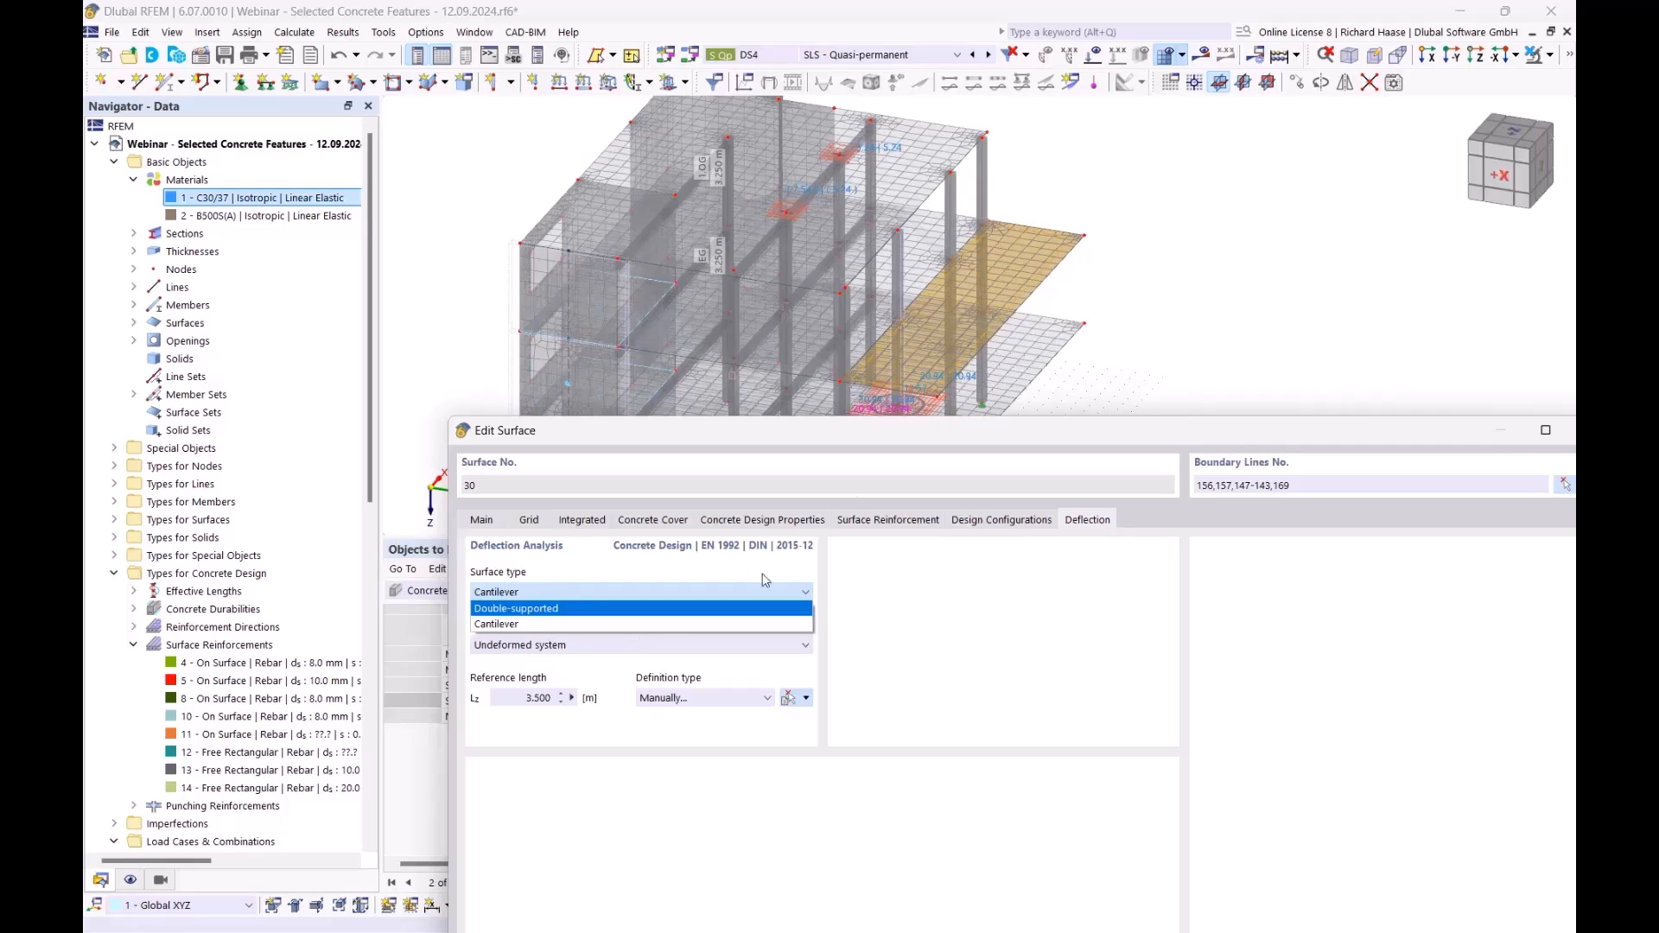
left_click(533, 626)
left_click_drag(1049, 430, 977, 449)
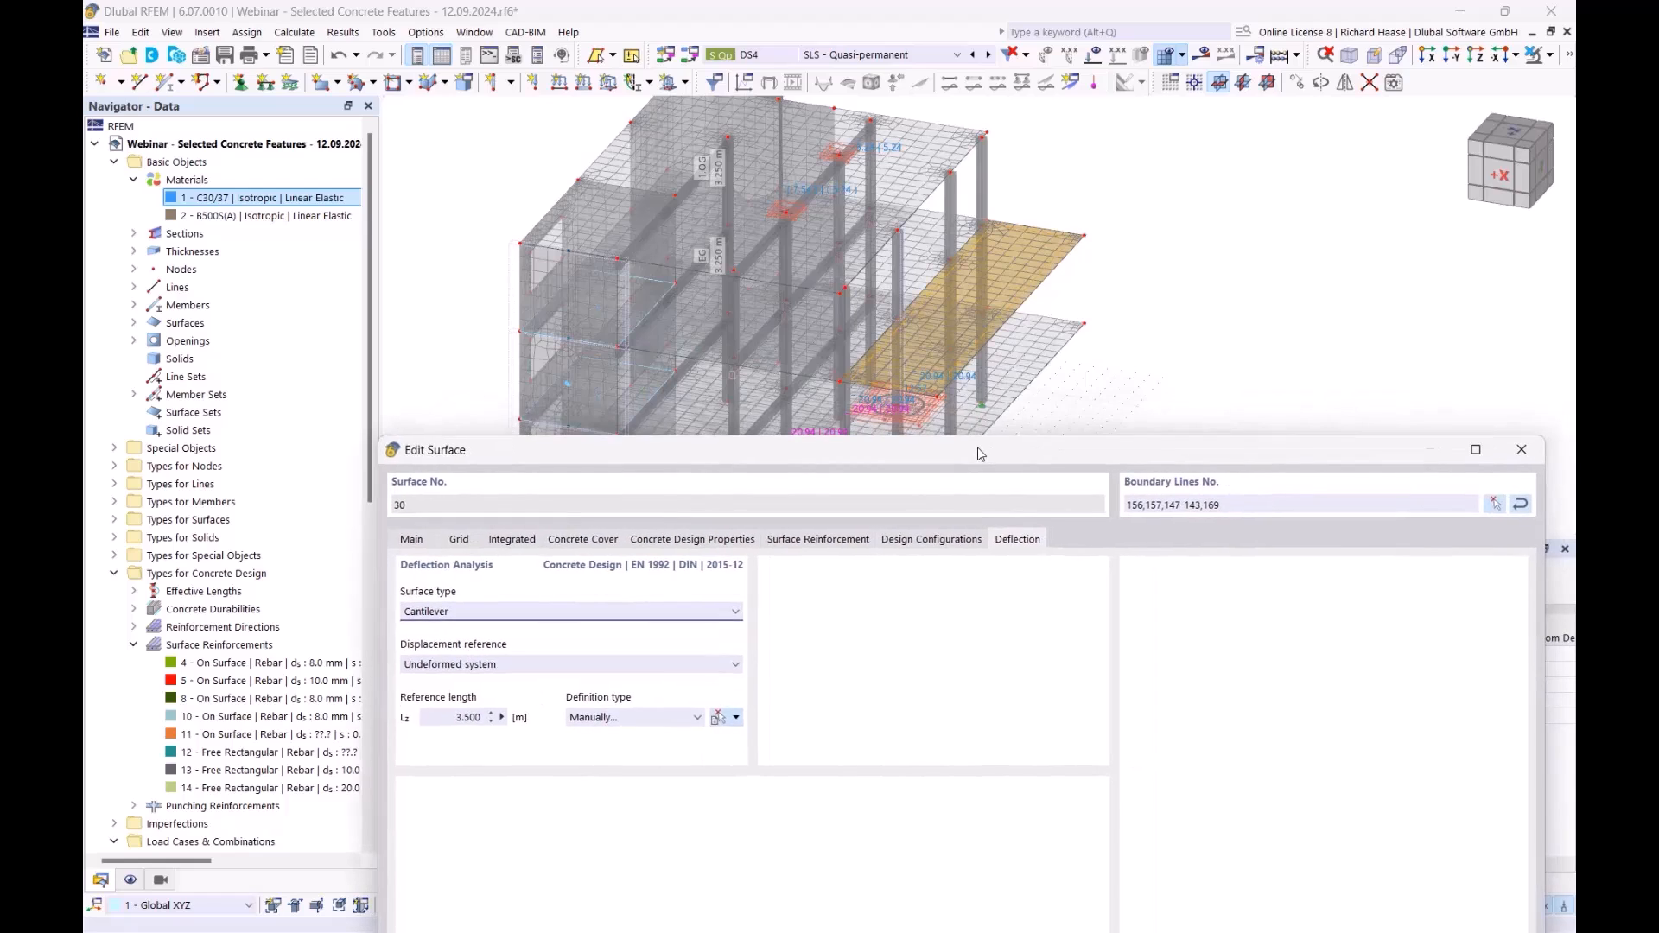
- Take the cantilever reference length from the minimum boundary line, giving 0.500 m
left_click(627, 719)
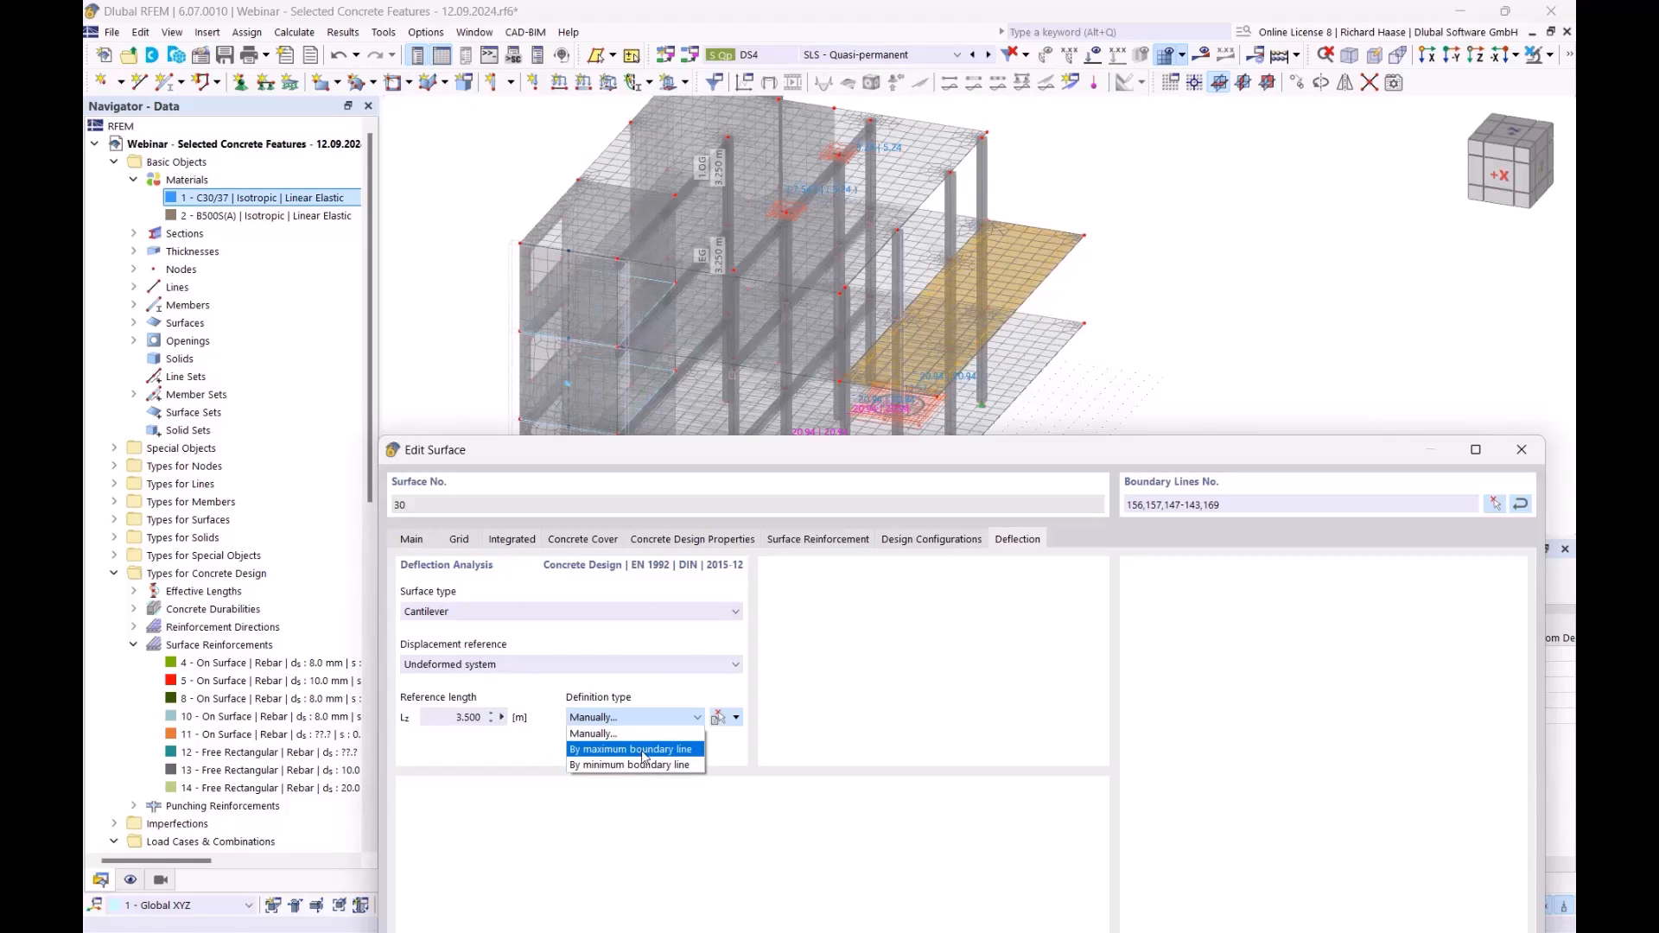
left_click(643, 750)
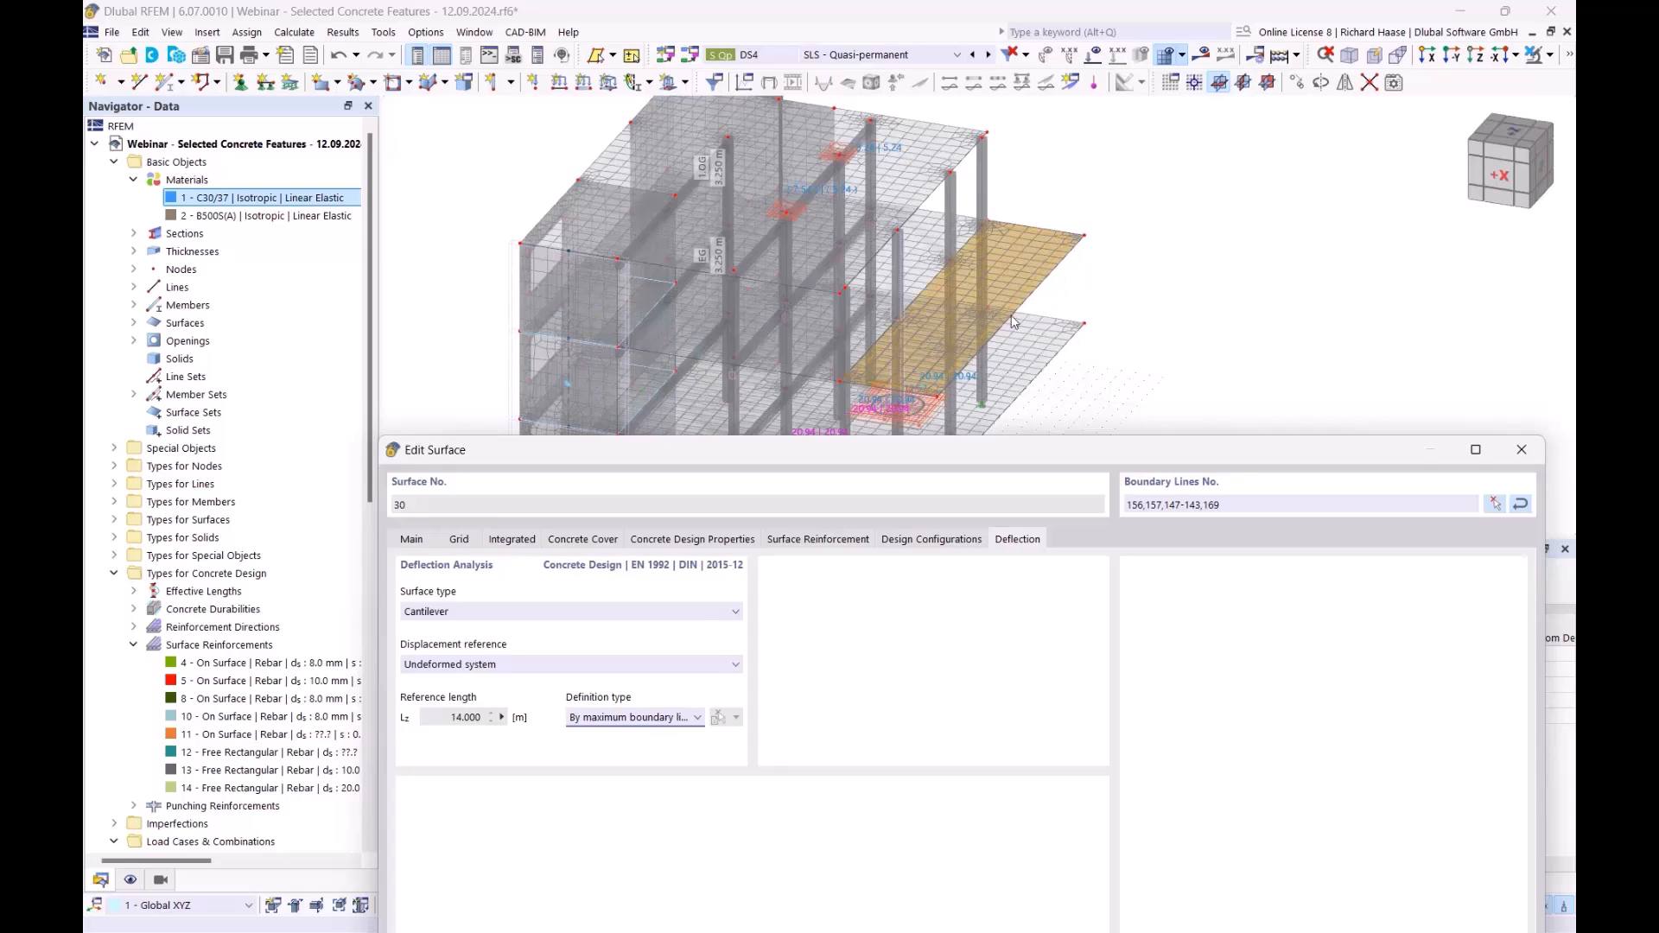
left_click(661, 717)
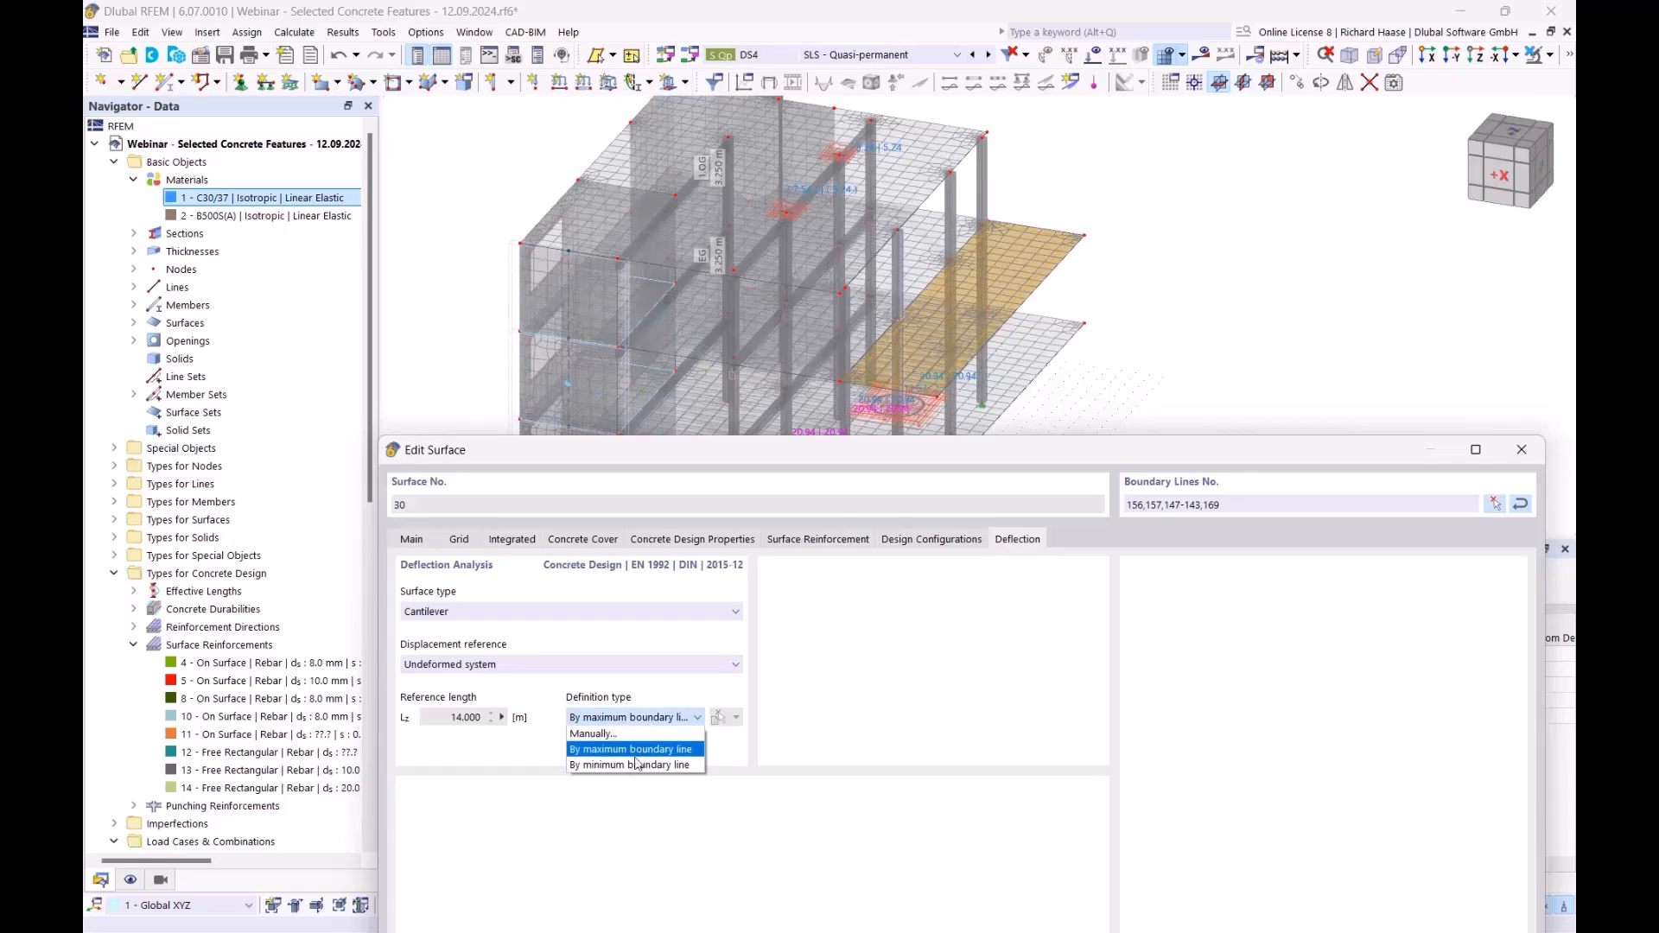
left_click(627, 766)
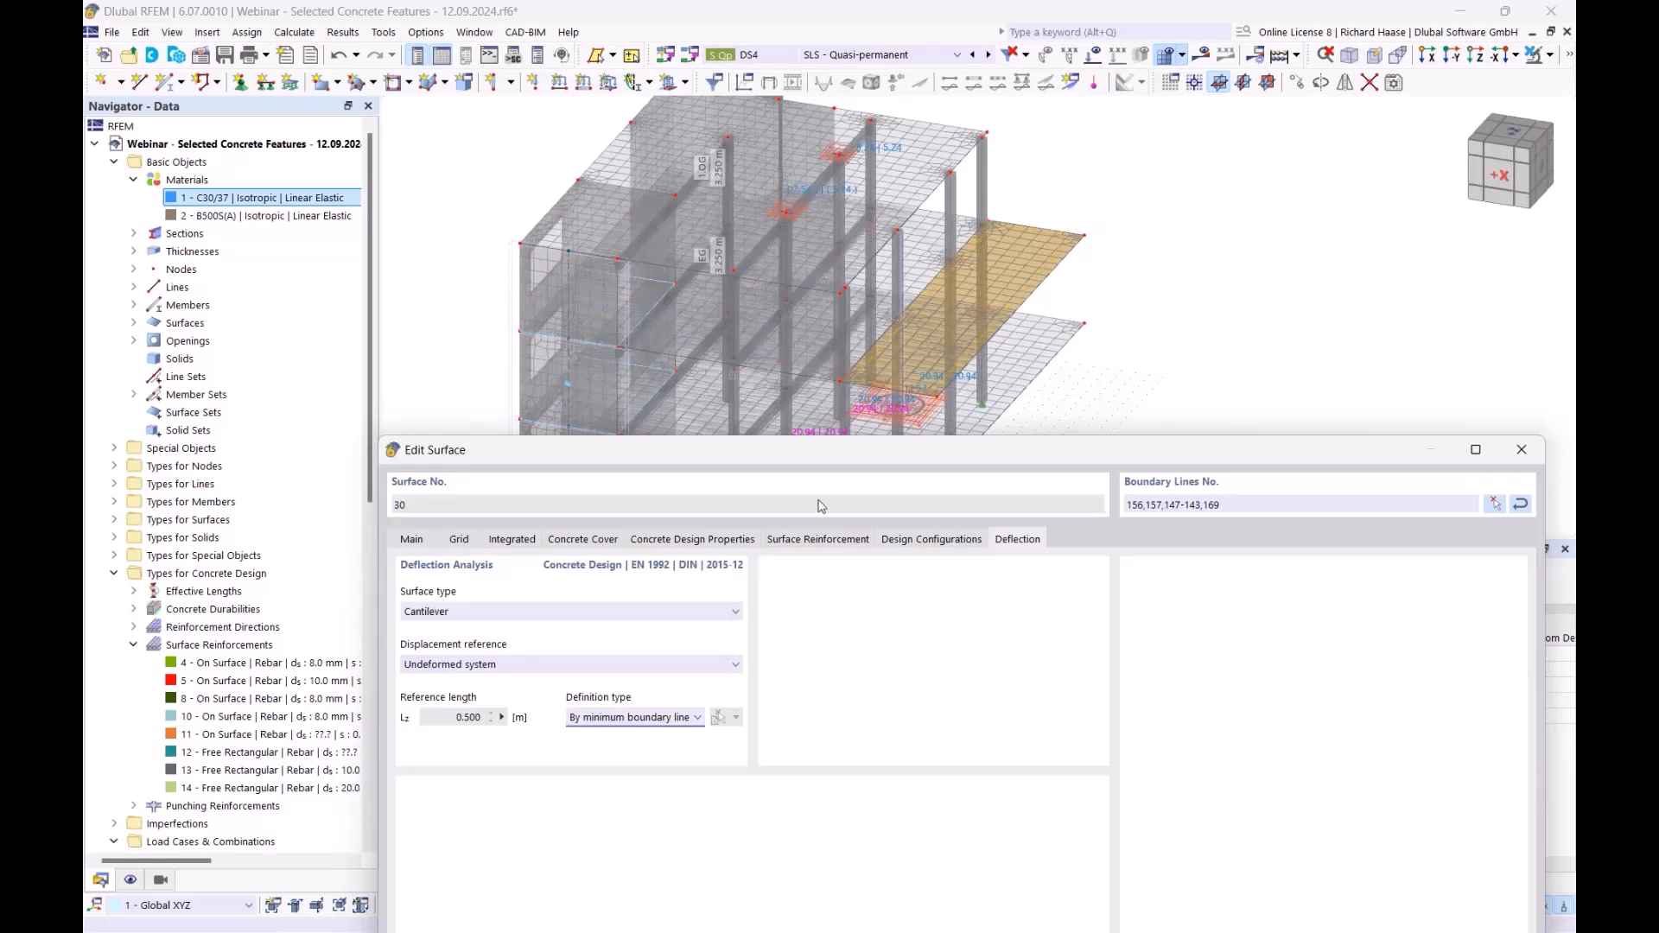
left_click(696, 718)
- Define the reference length manually from line 169 (3.500 m) and confirm the surface settings
left_click(668, 735)
left_click(719, 718)
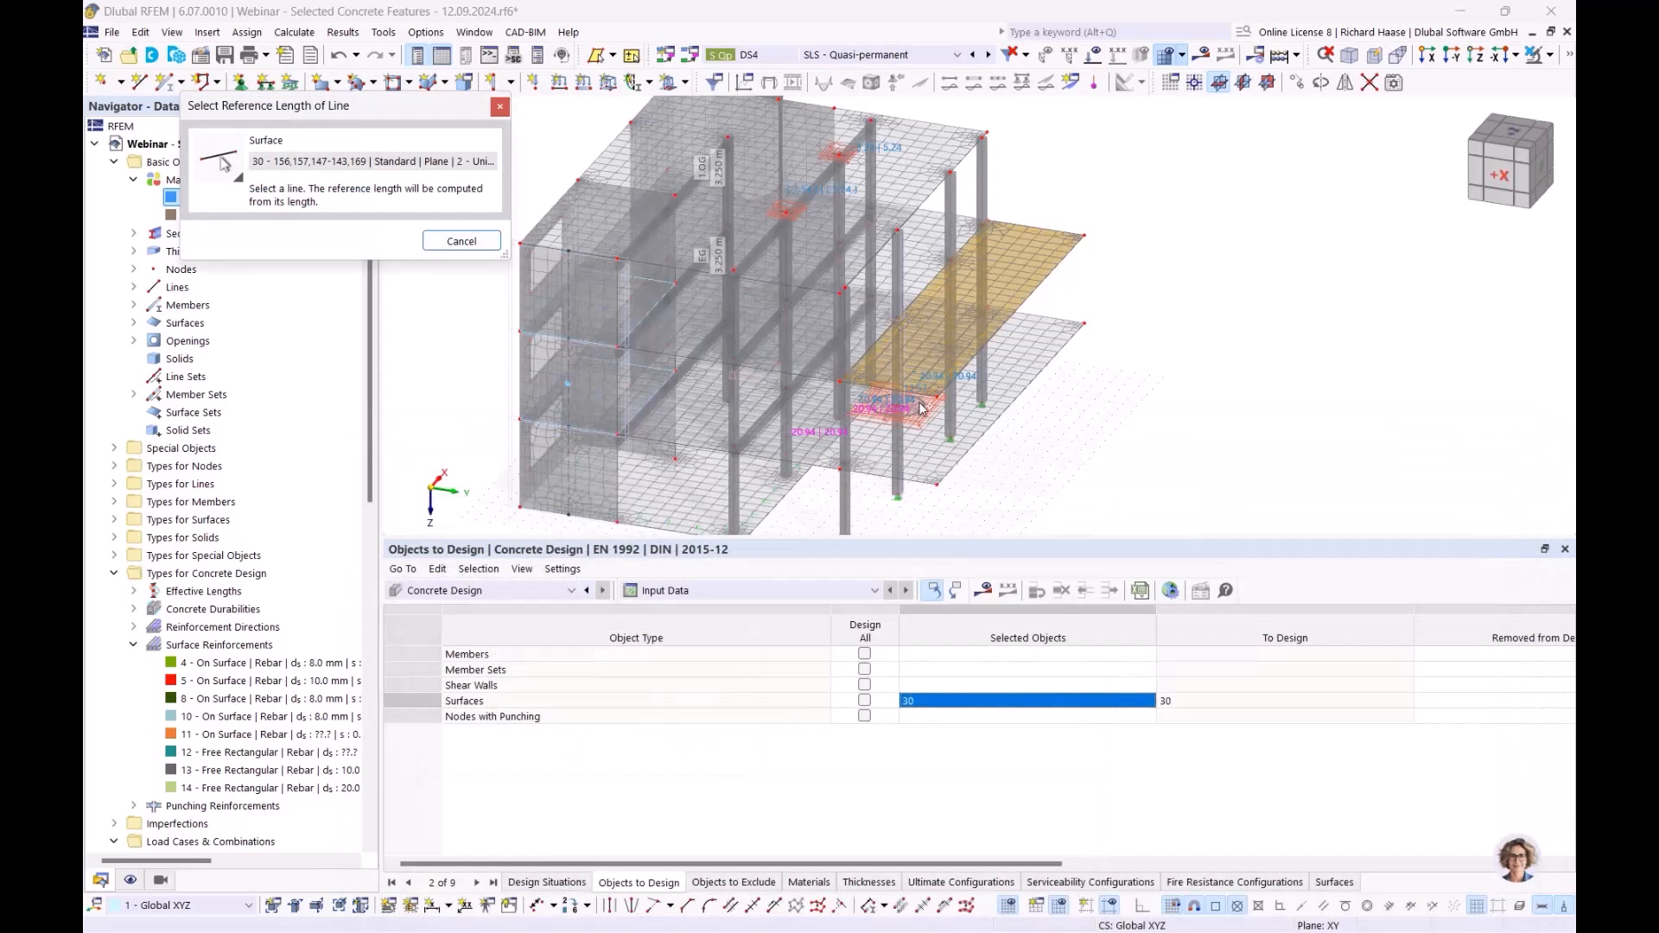
scroll(837, 367, "up", 3)
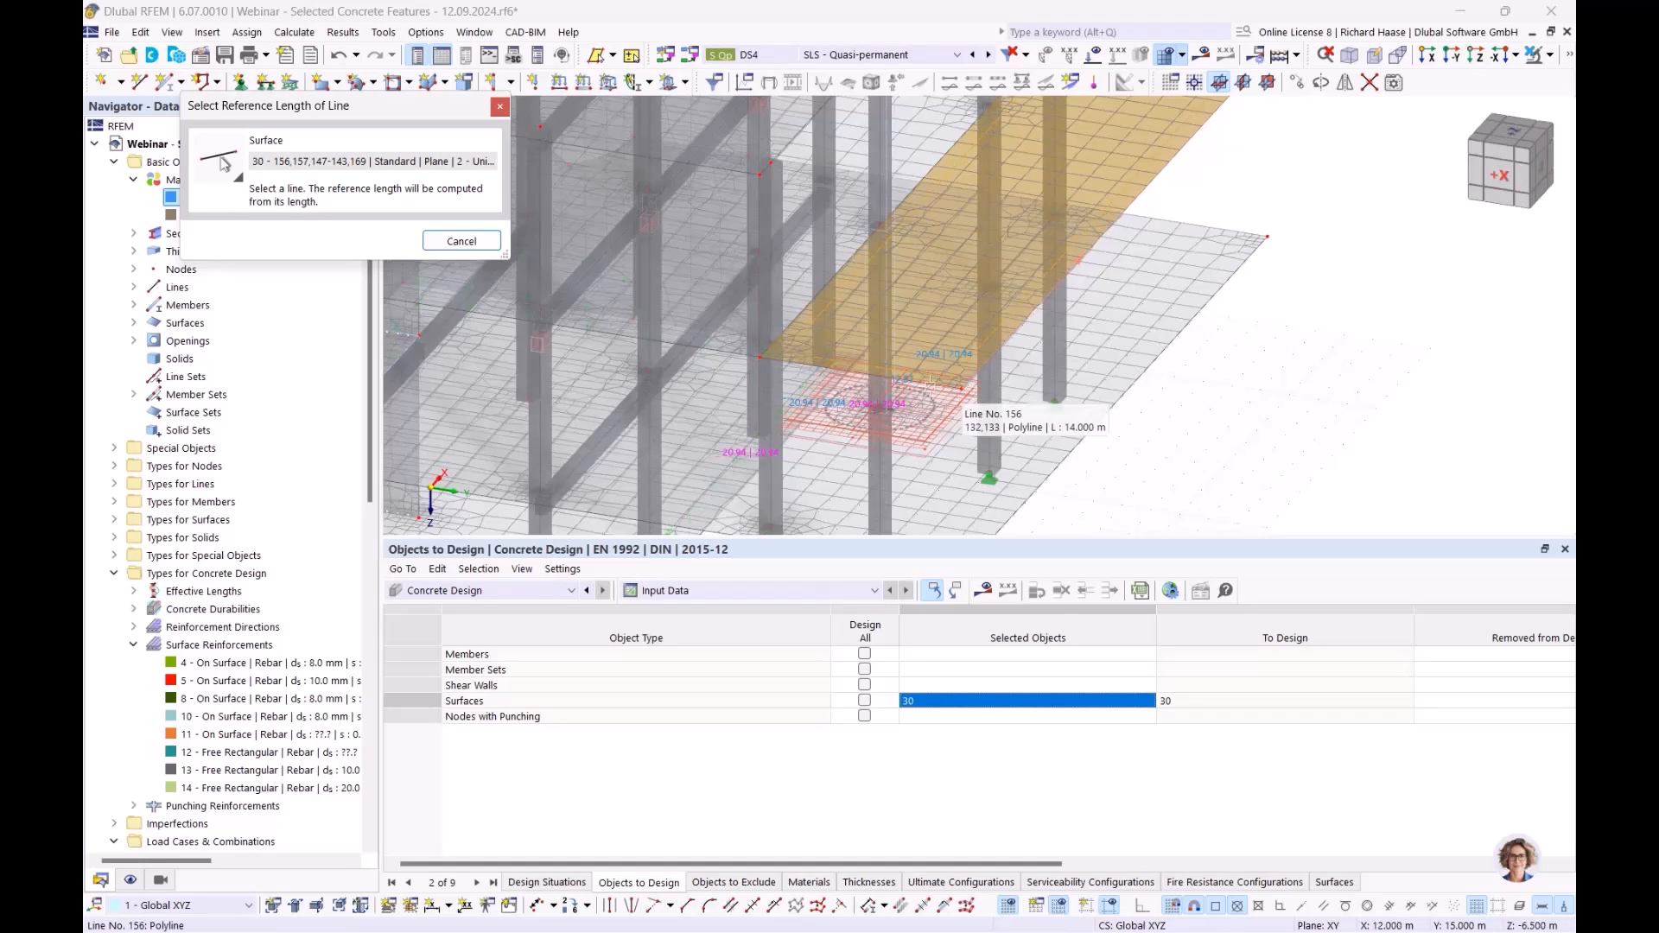
left_click(855, 370)
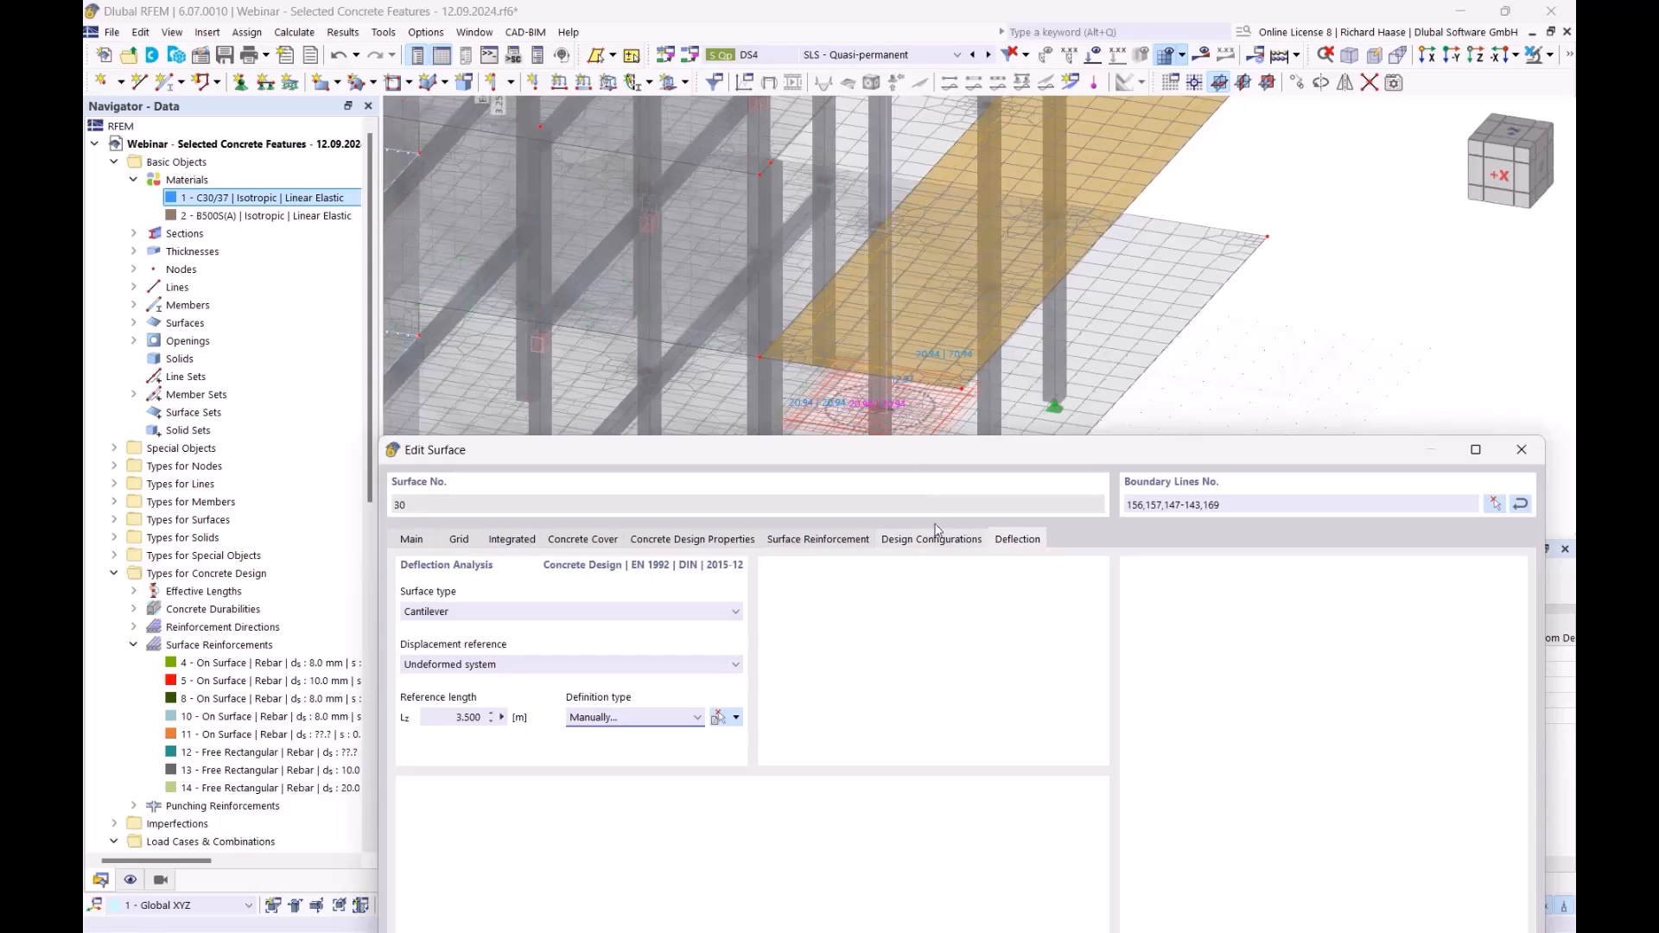
left_click_drag(1119, 453, 1095, 105)
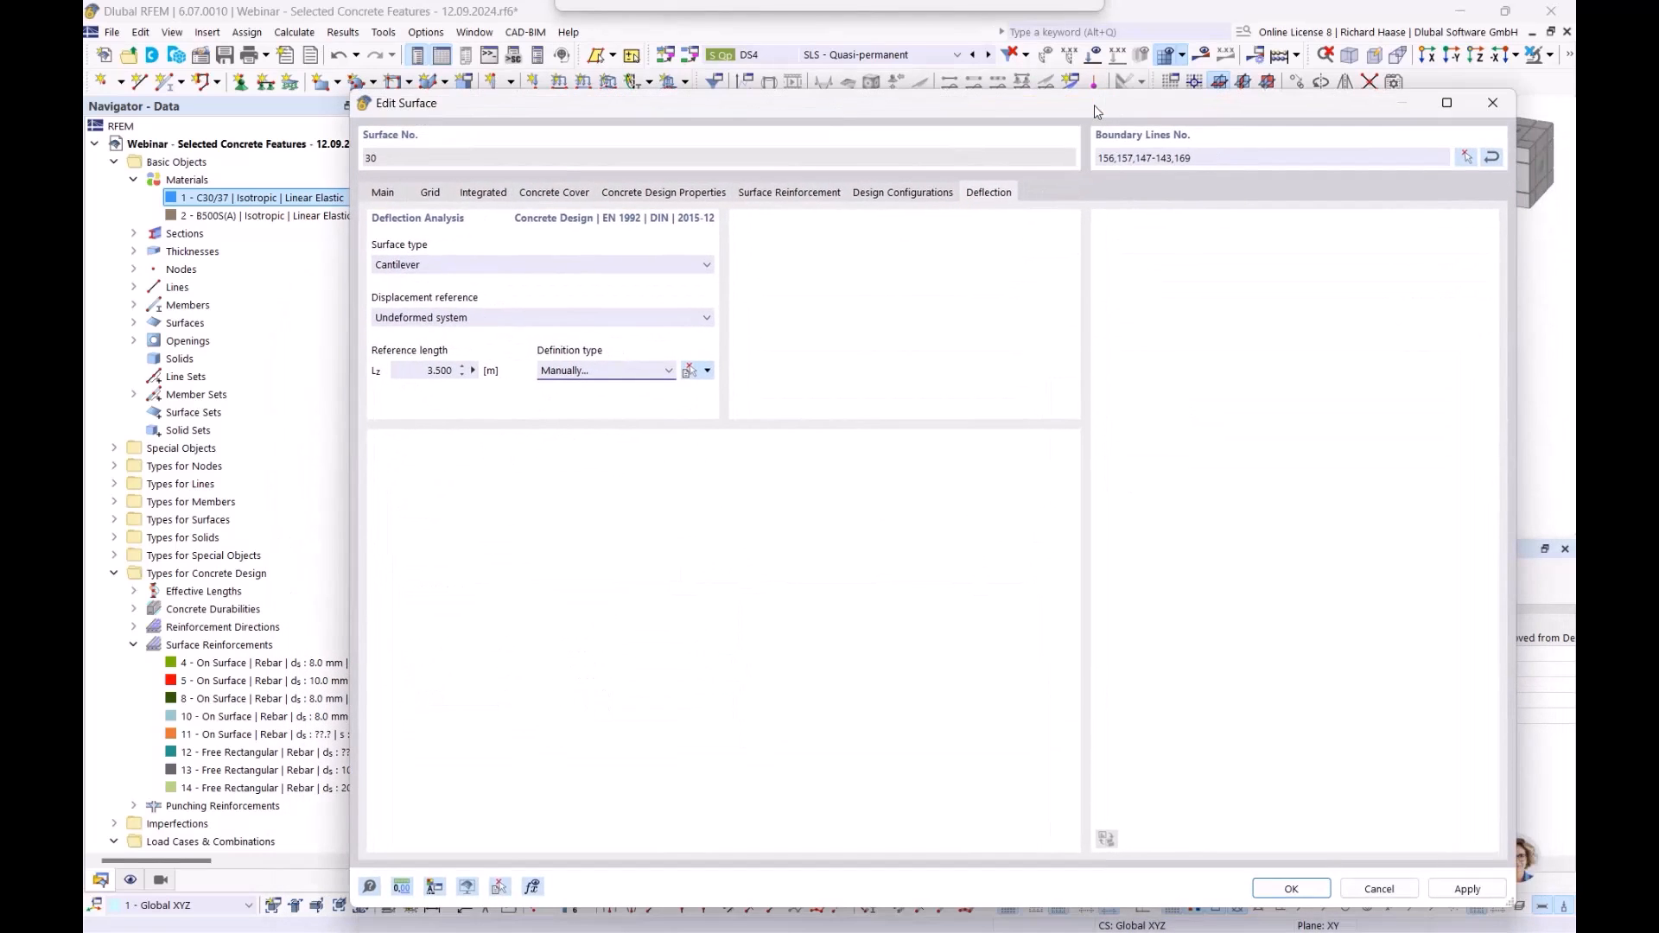
left_click(1291, 889)
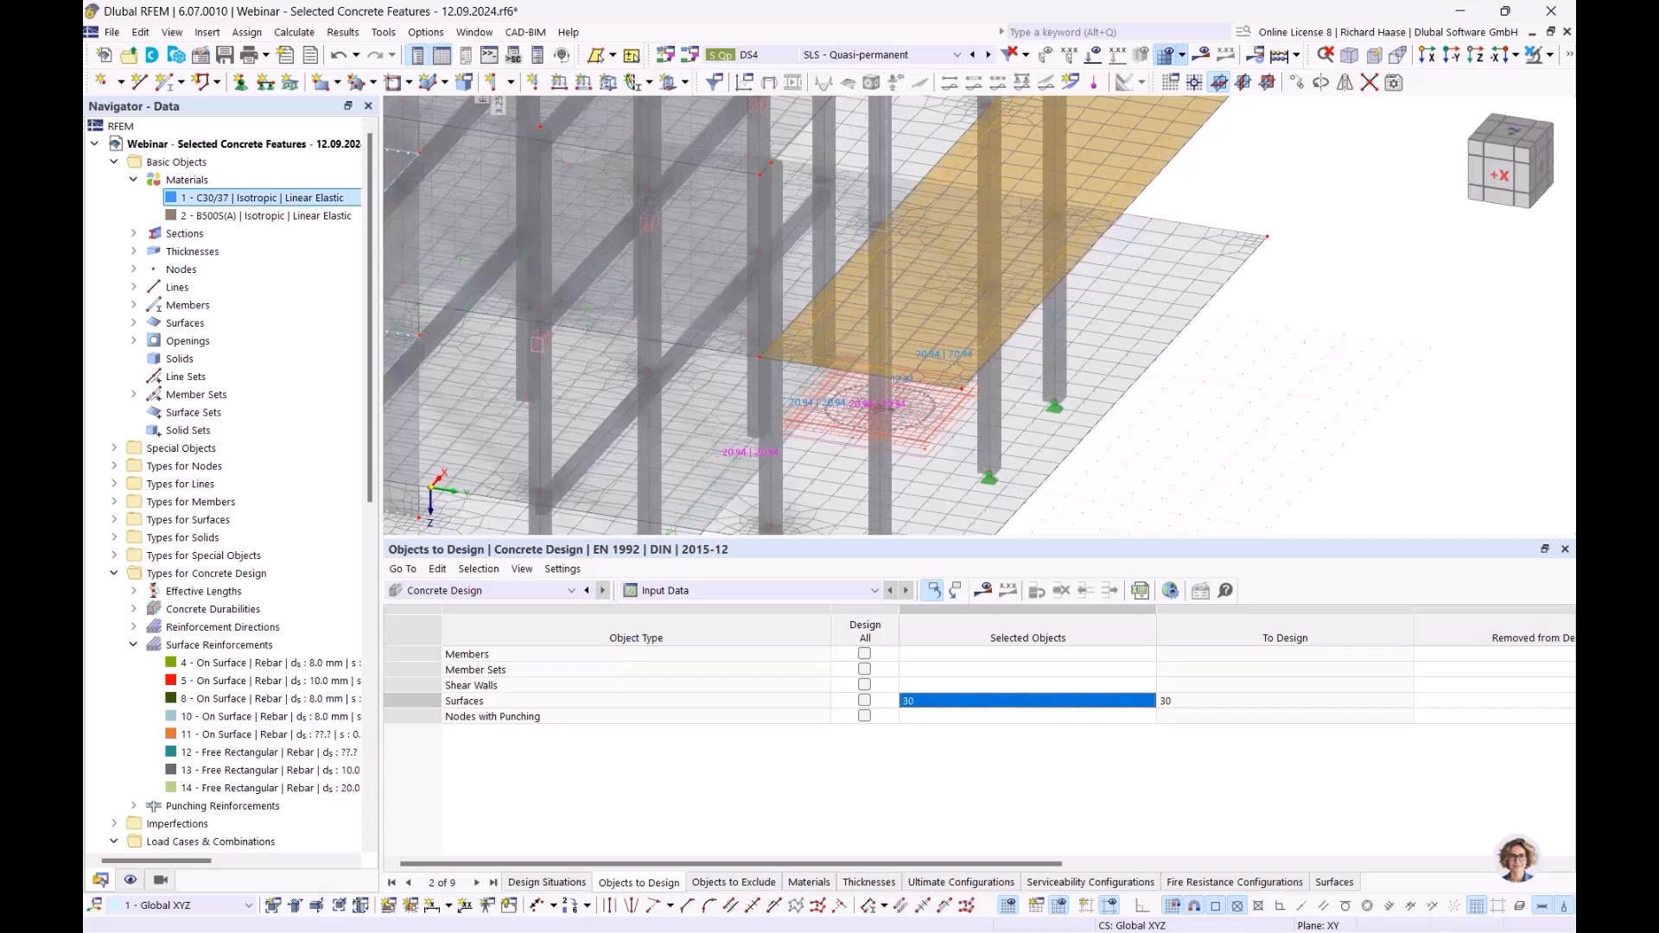
- Give surface reinforcement 11 longitudinal bars of 8.0 mm at 0.200 m spacing
double_click(802, 329)
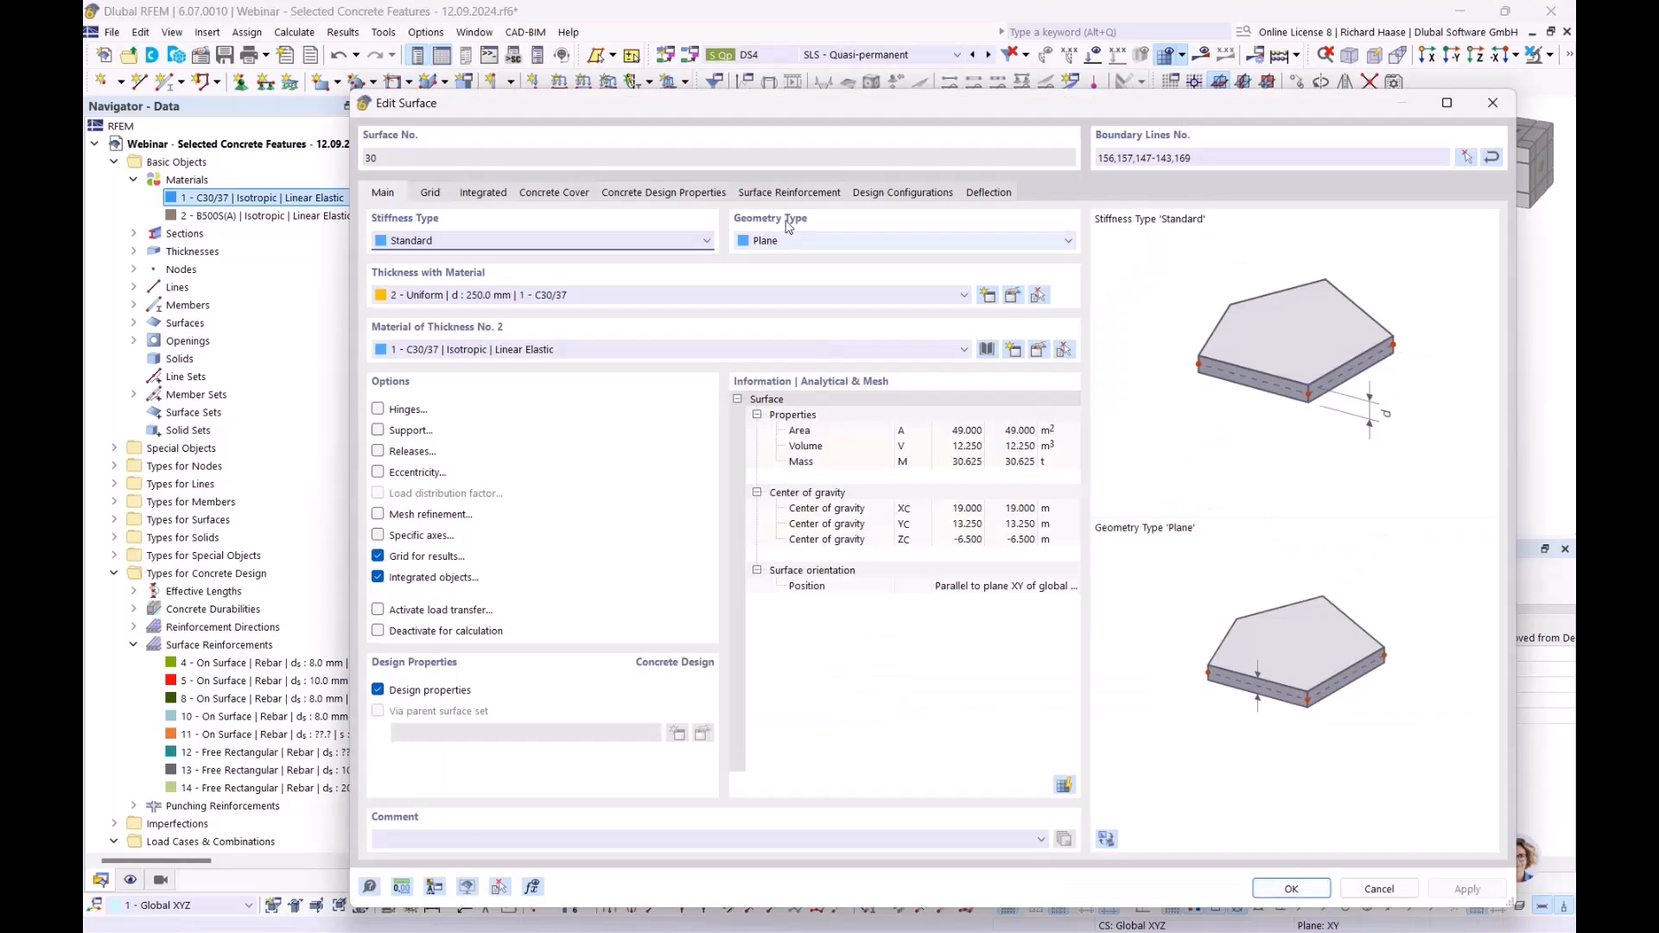
left_click(790, 191)
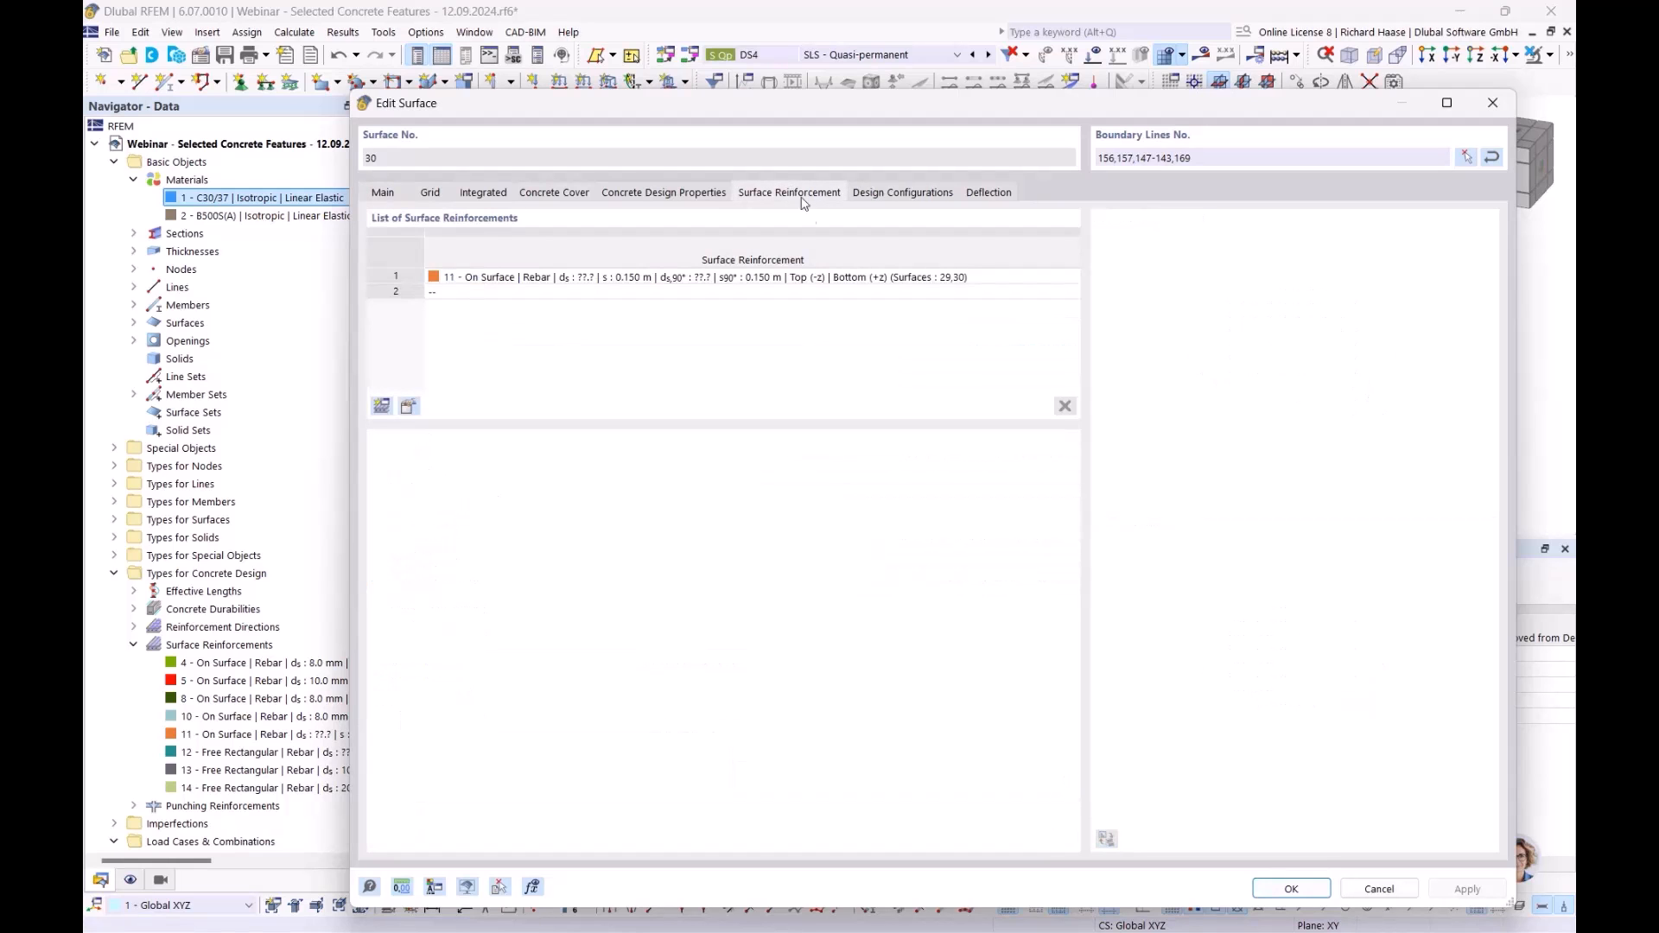
left_click(409, 406)
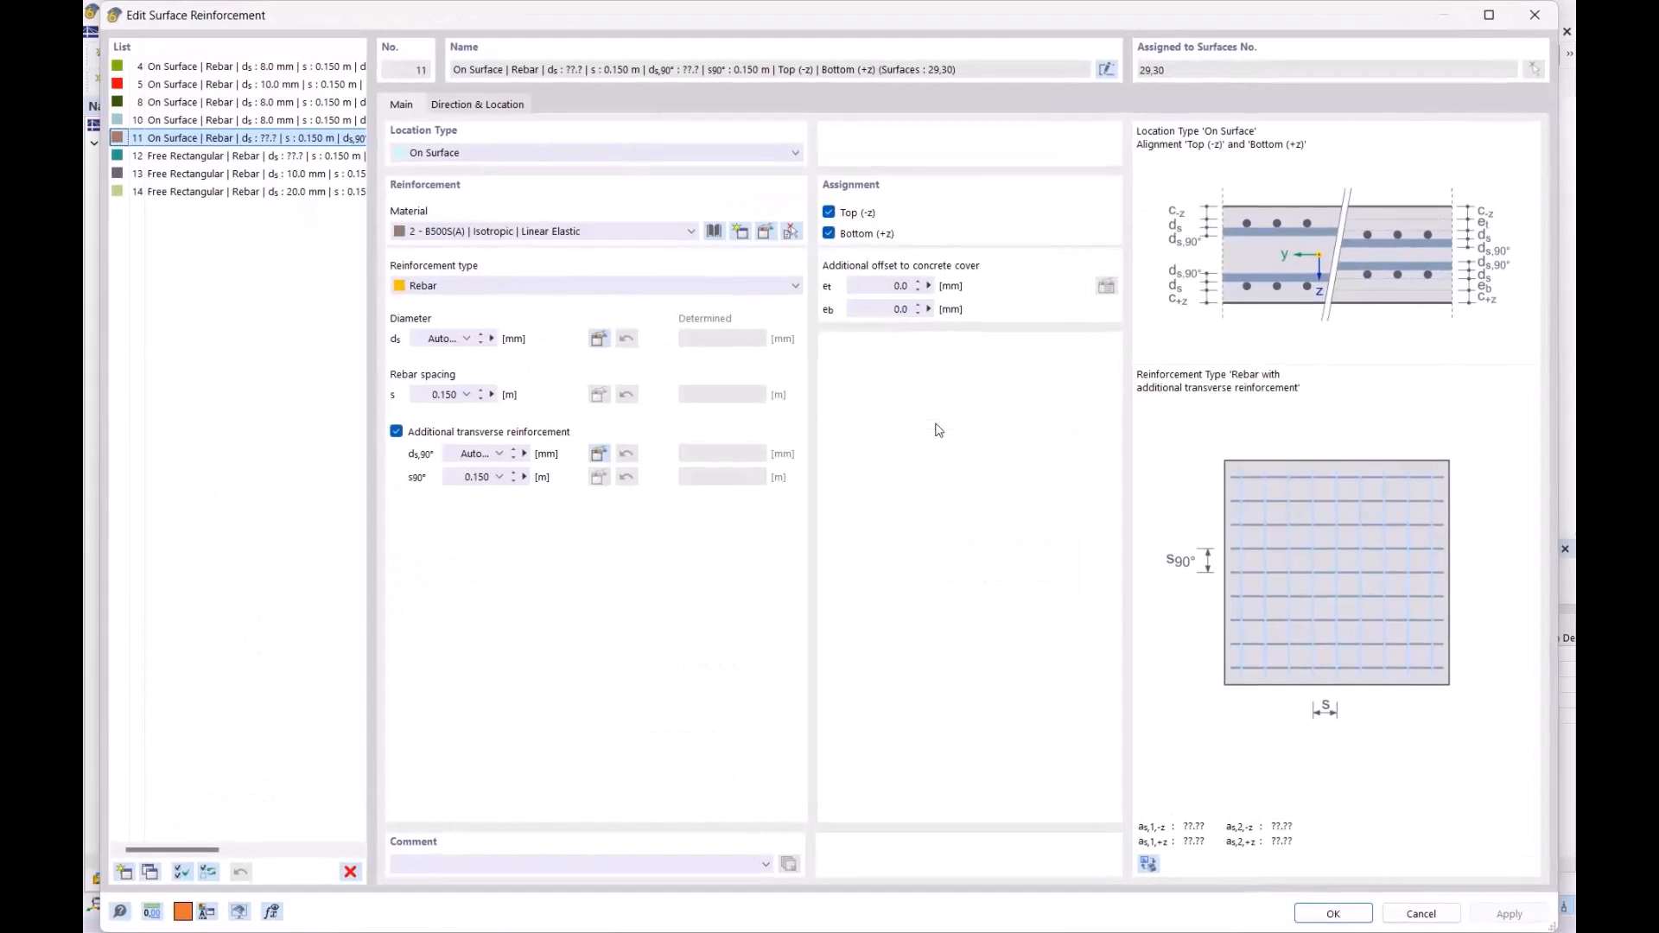
left_click(442, 337)
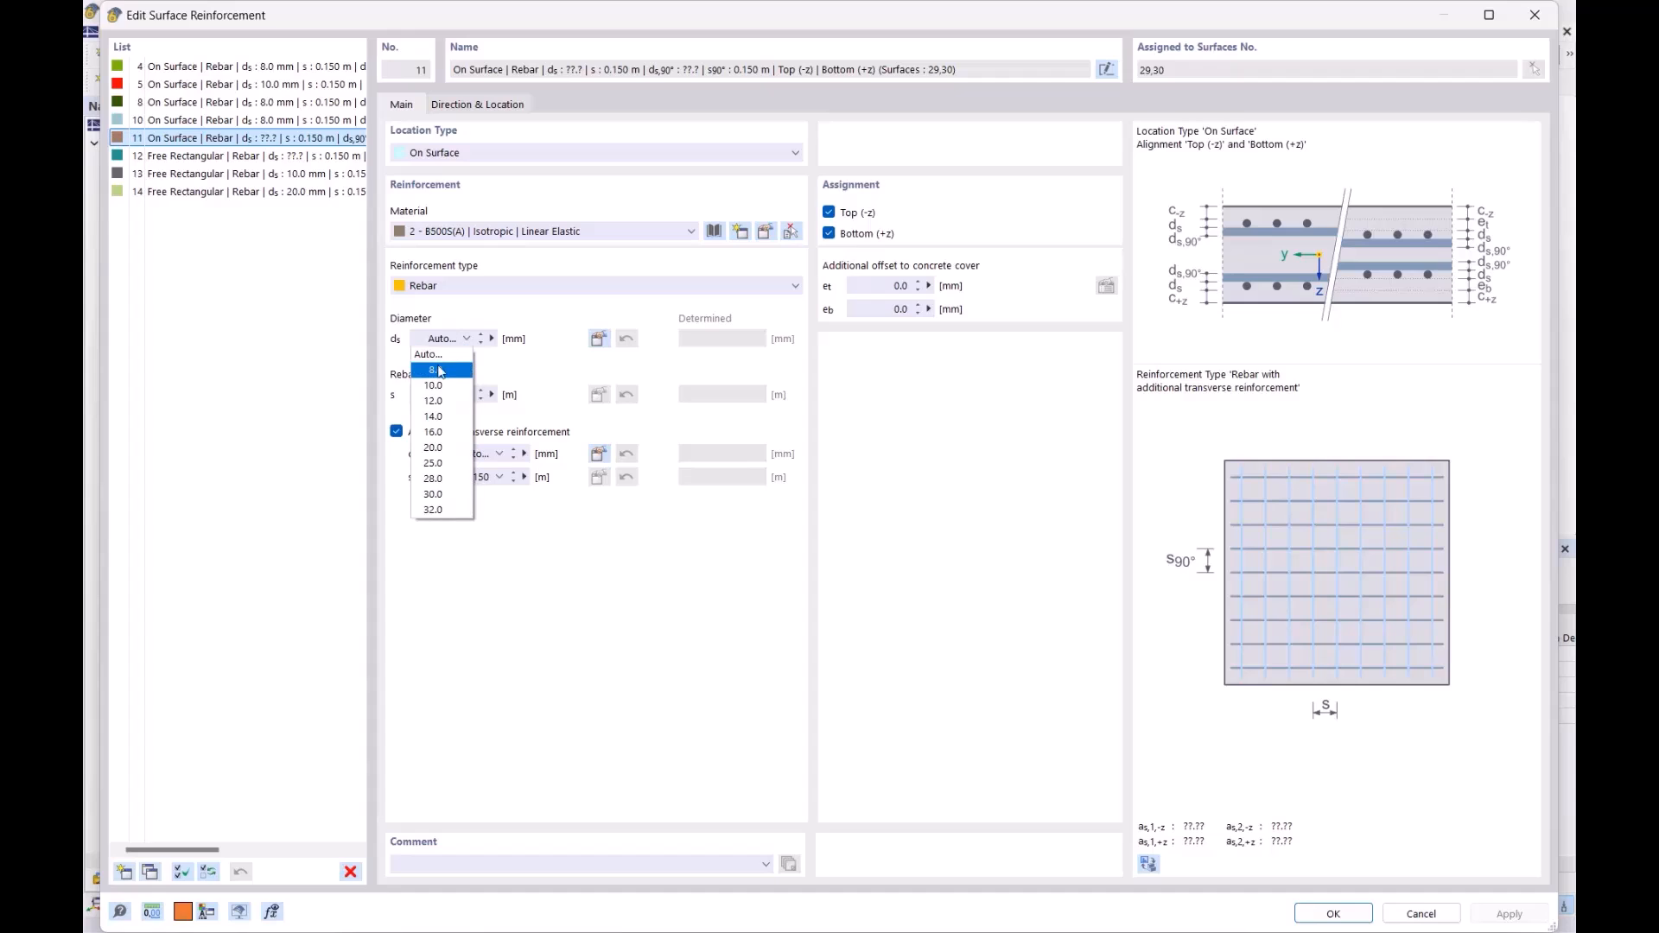
left_click(438, 370)
key("Tab")
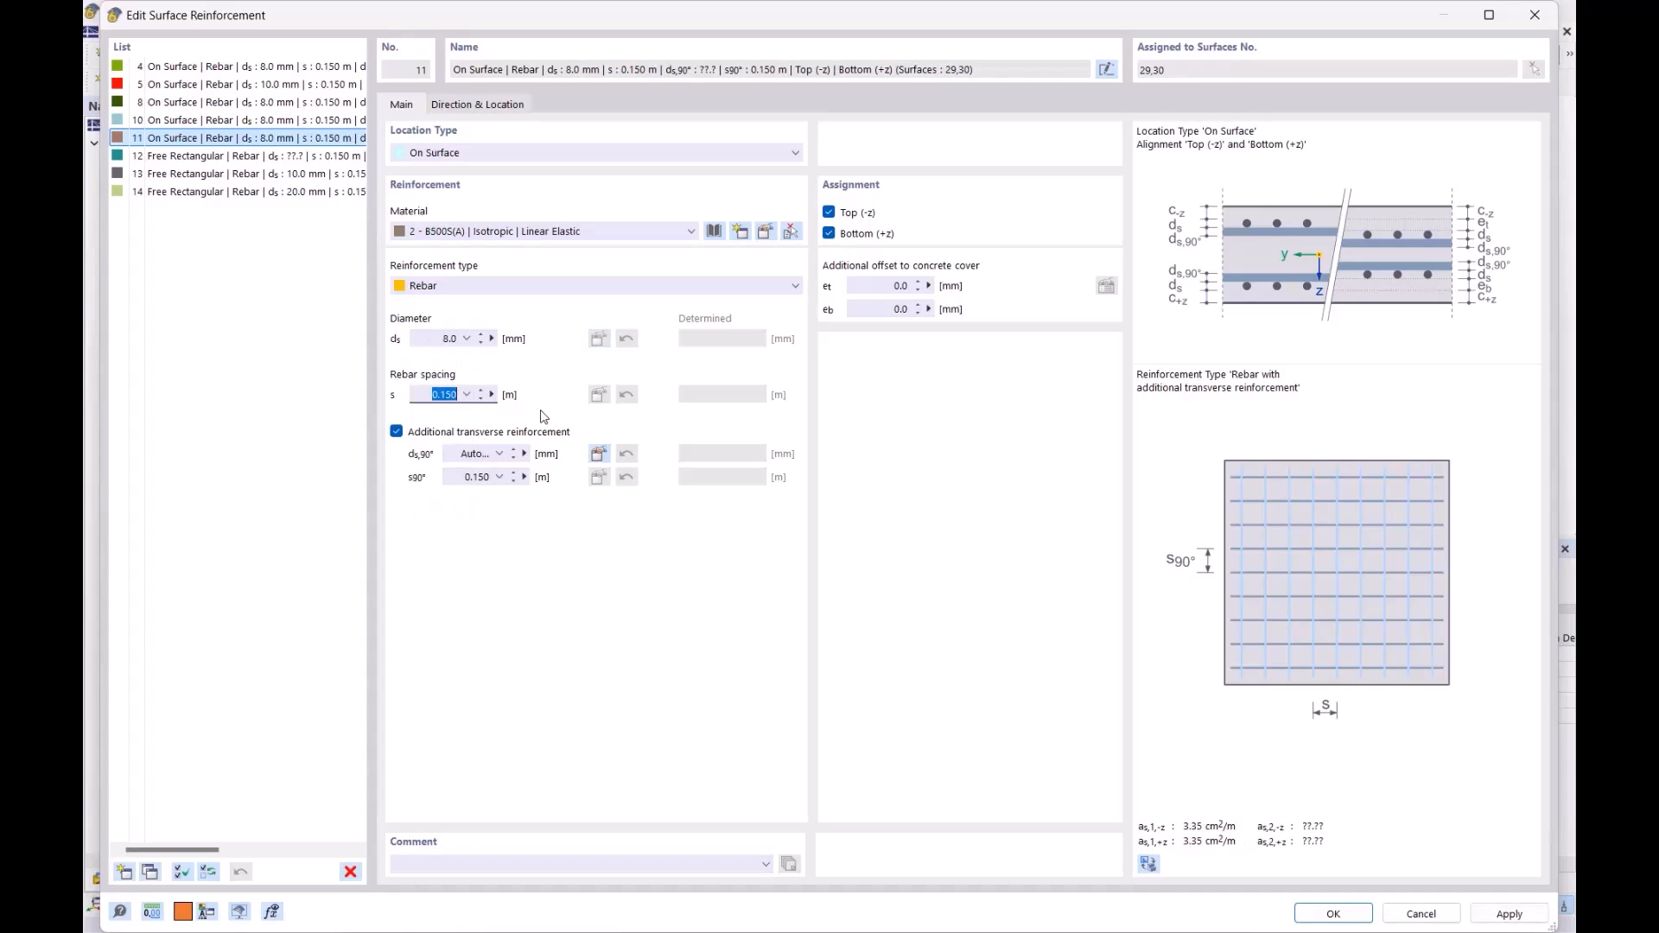
type(",2")
left_click(491, 460)
- Set the transverse bars to 8 mm at 0.200 m, fix the input error and confirm
type(",8")
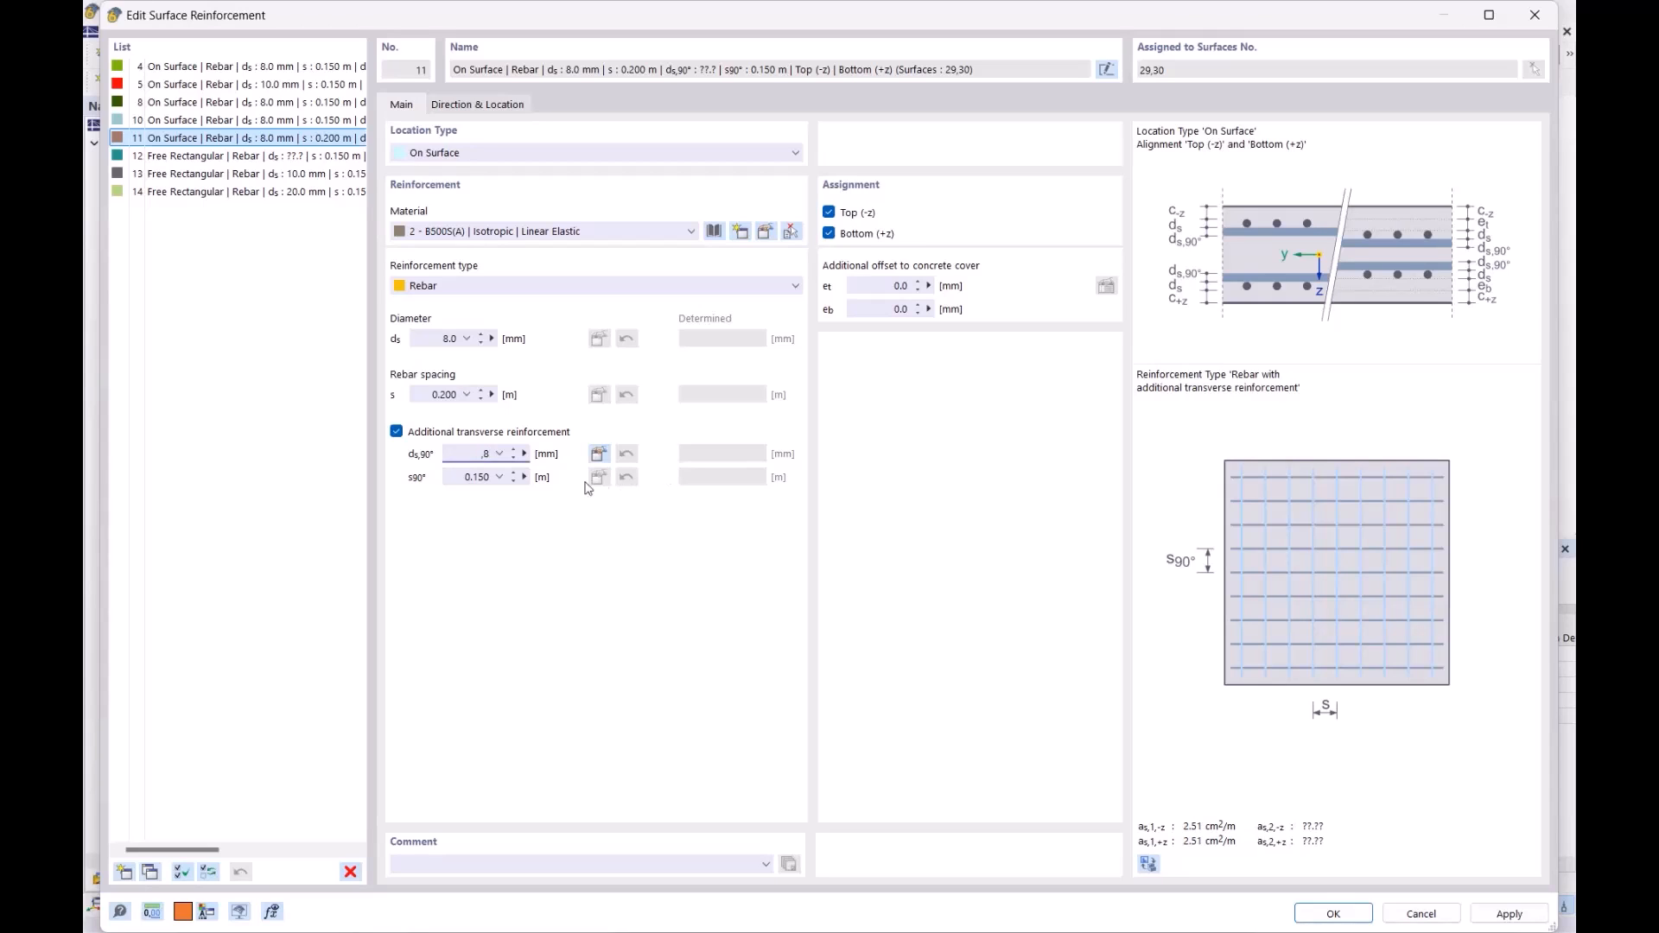
left_click(457, 477)
type(",2")
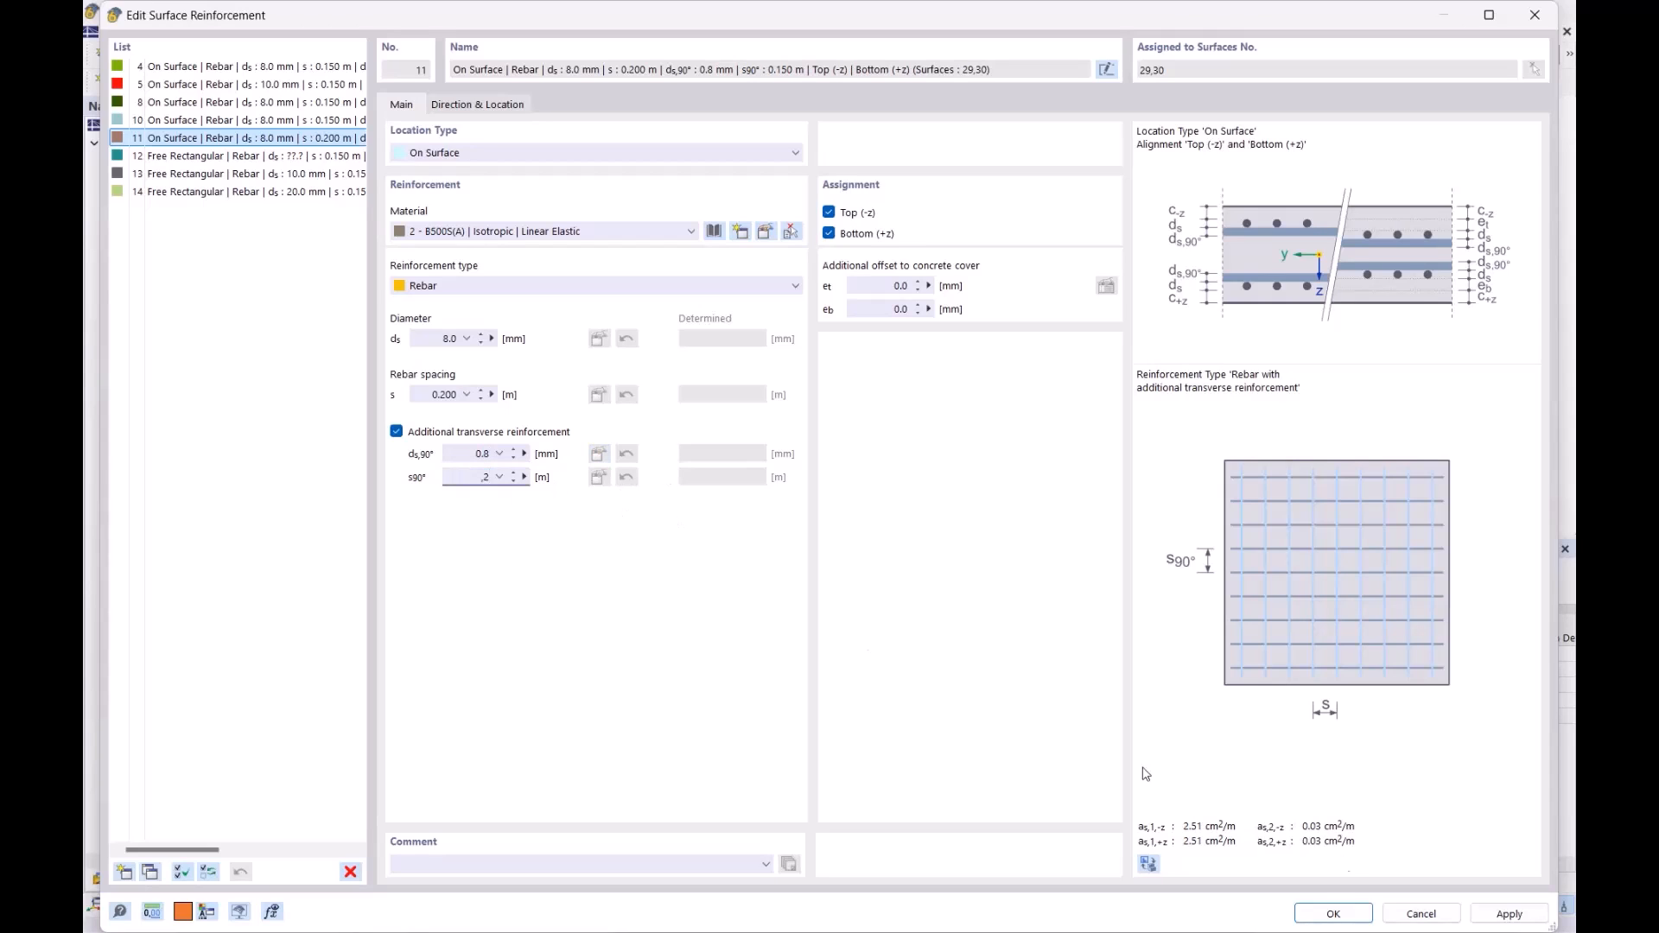
left_click(1343, 916)
left_click(989, 603)
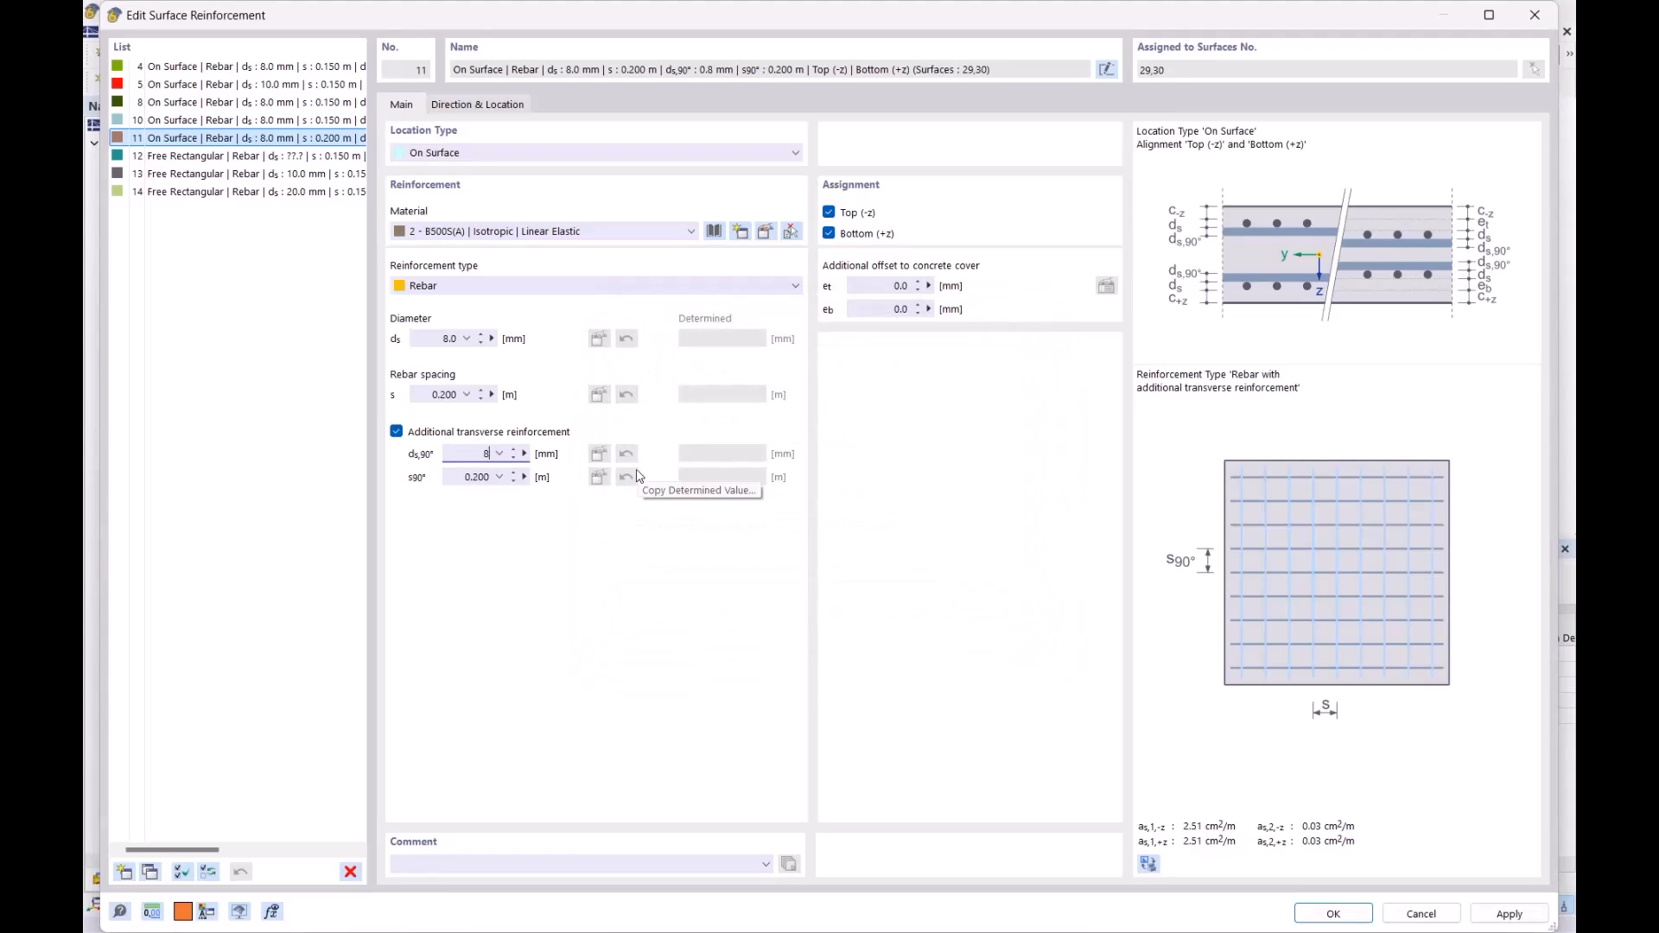
left_click(1334, 914)
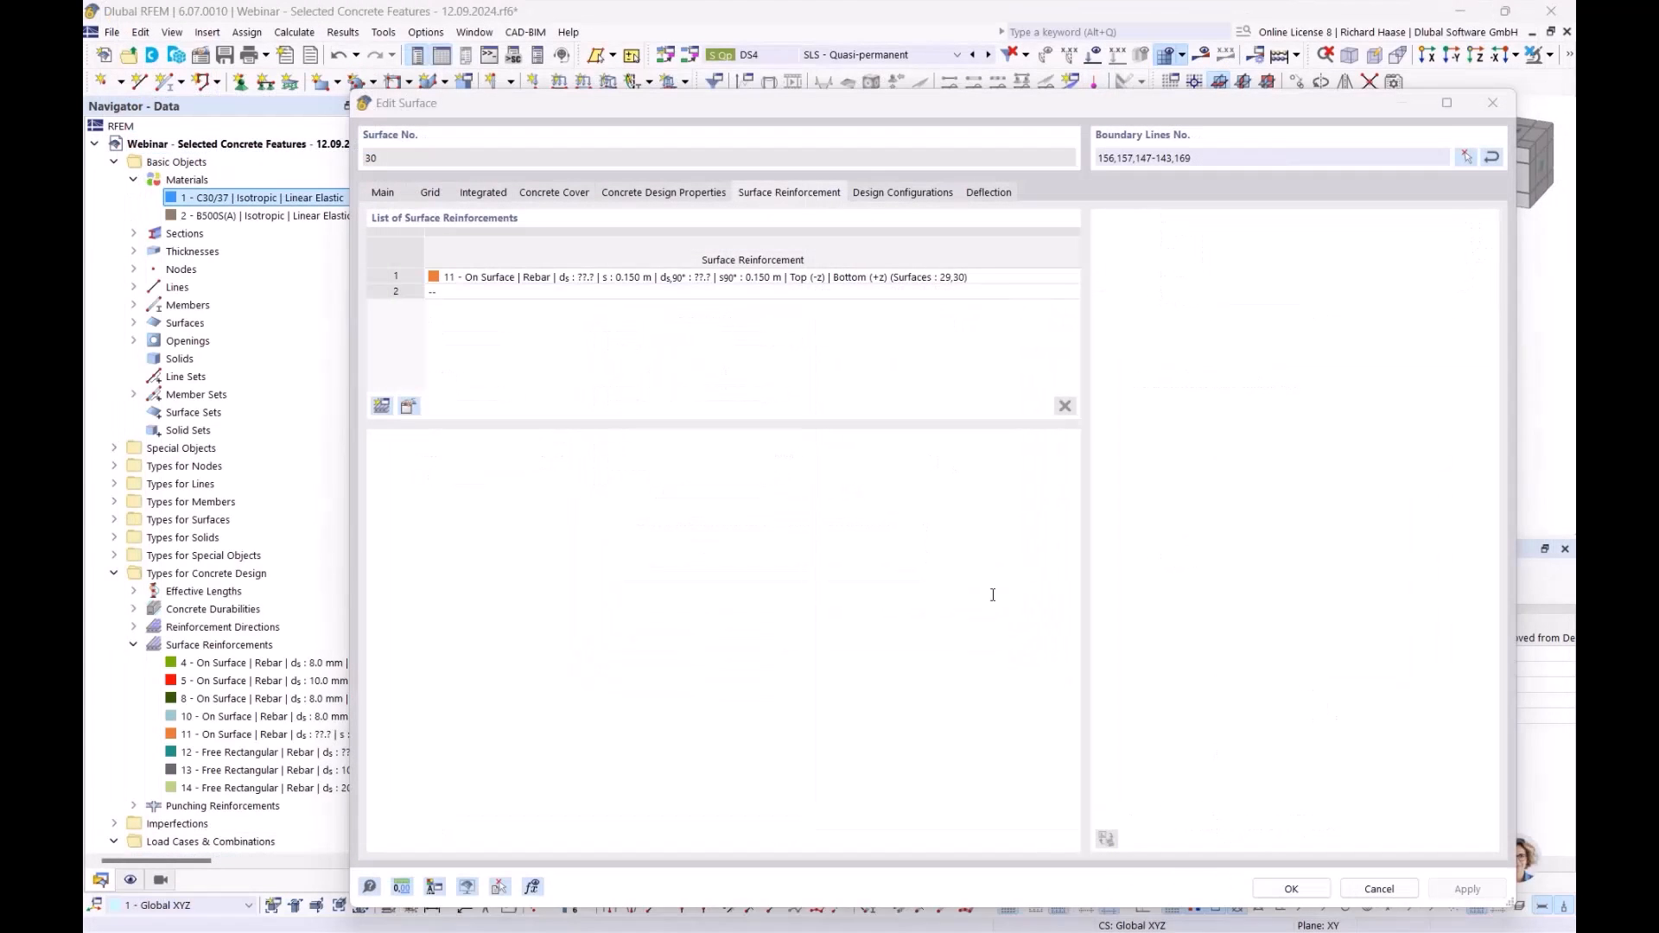
- Close surface 30's properties and open the Standard serviceability configuration
left_click(1301, 890)
middle_click_drag(1281, 433, 1111, 416)
scroll(312, 760, "down", 12)
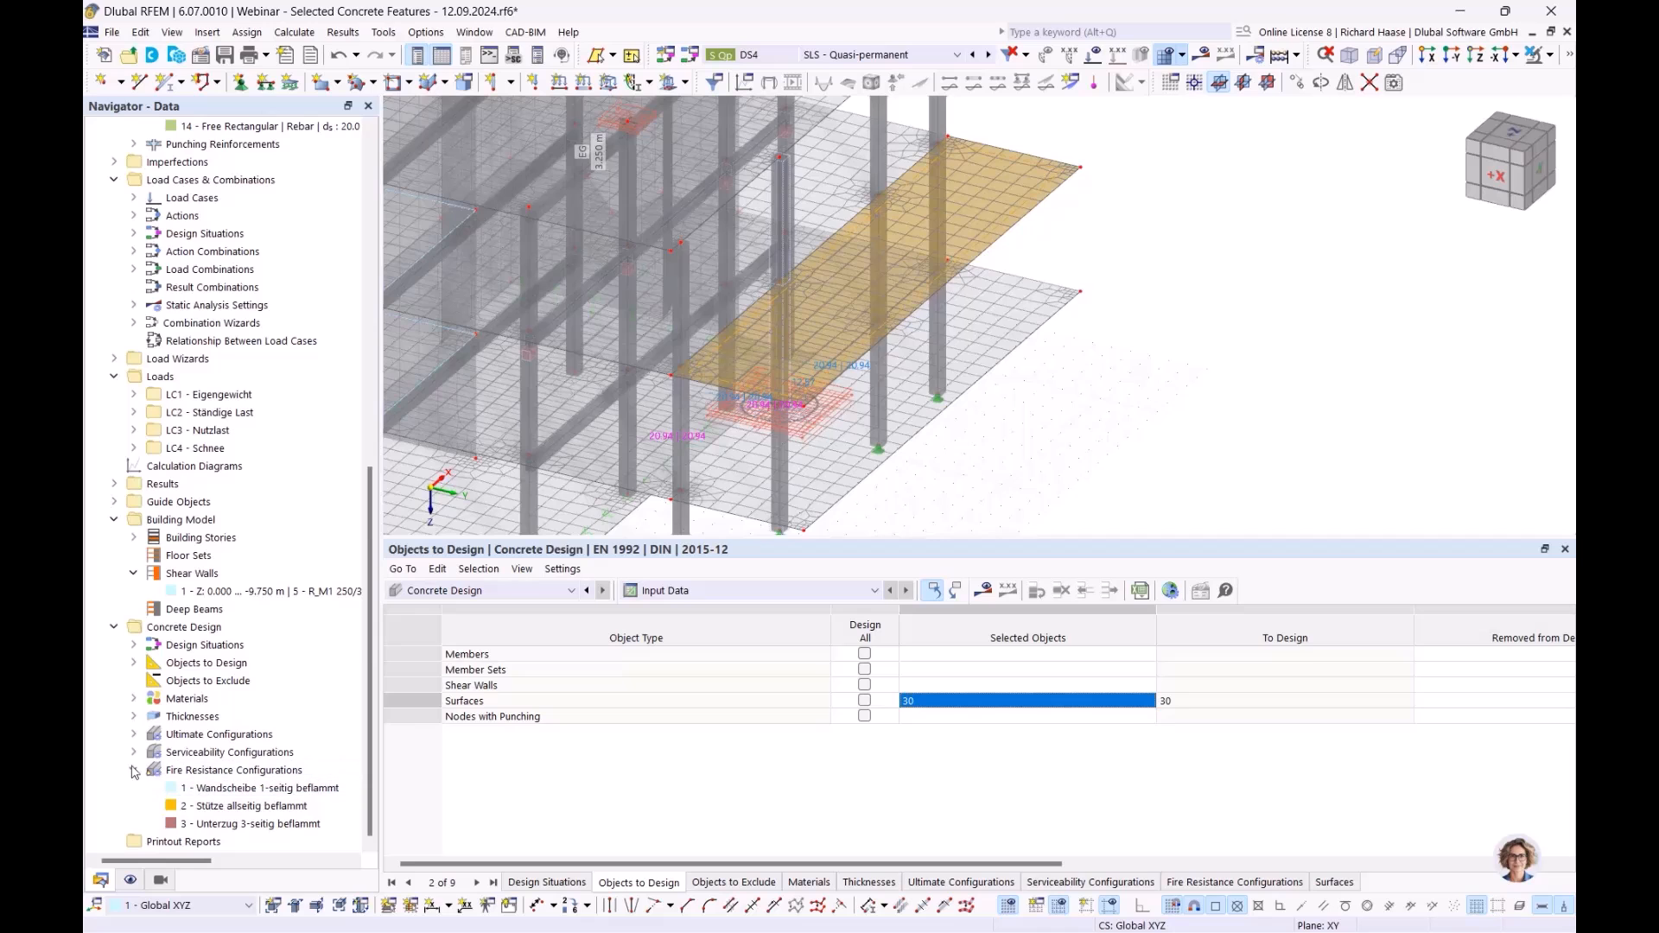
left_click(133, 770)
left_click(134, 806)
double_click(207, 824)
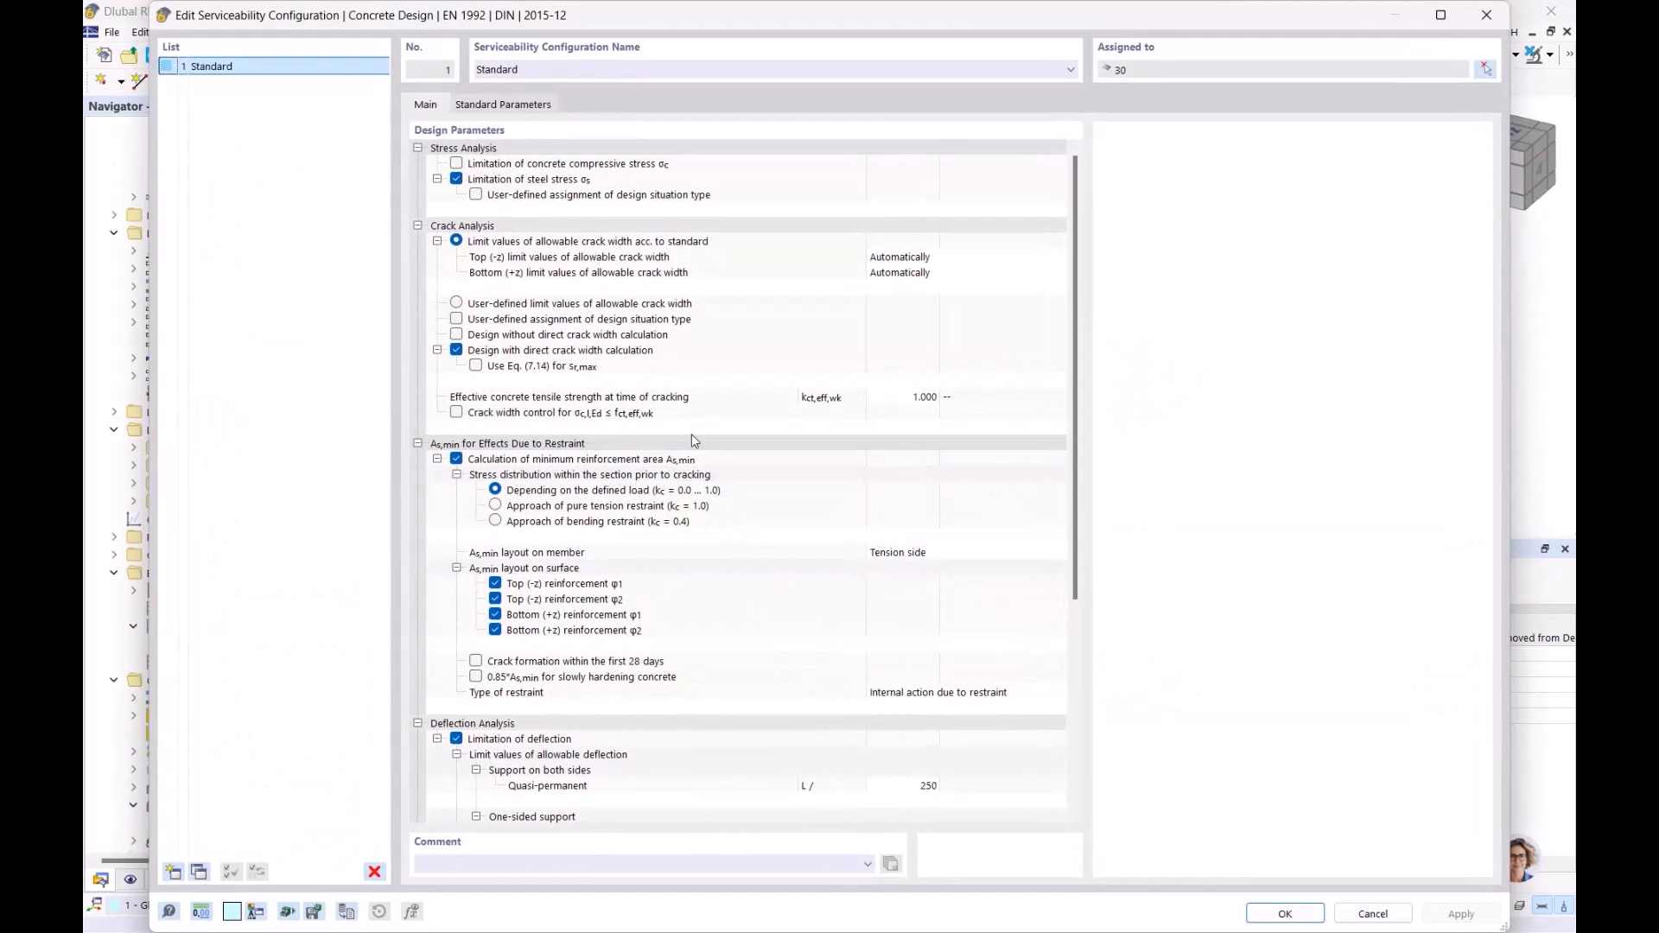
- Try user-defined design situations for steel stress and crack analysis, reverting crack analysis to automatic
left_click(553, 180)
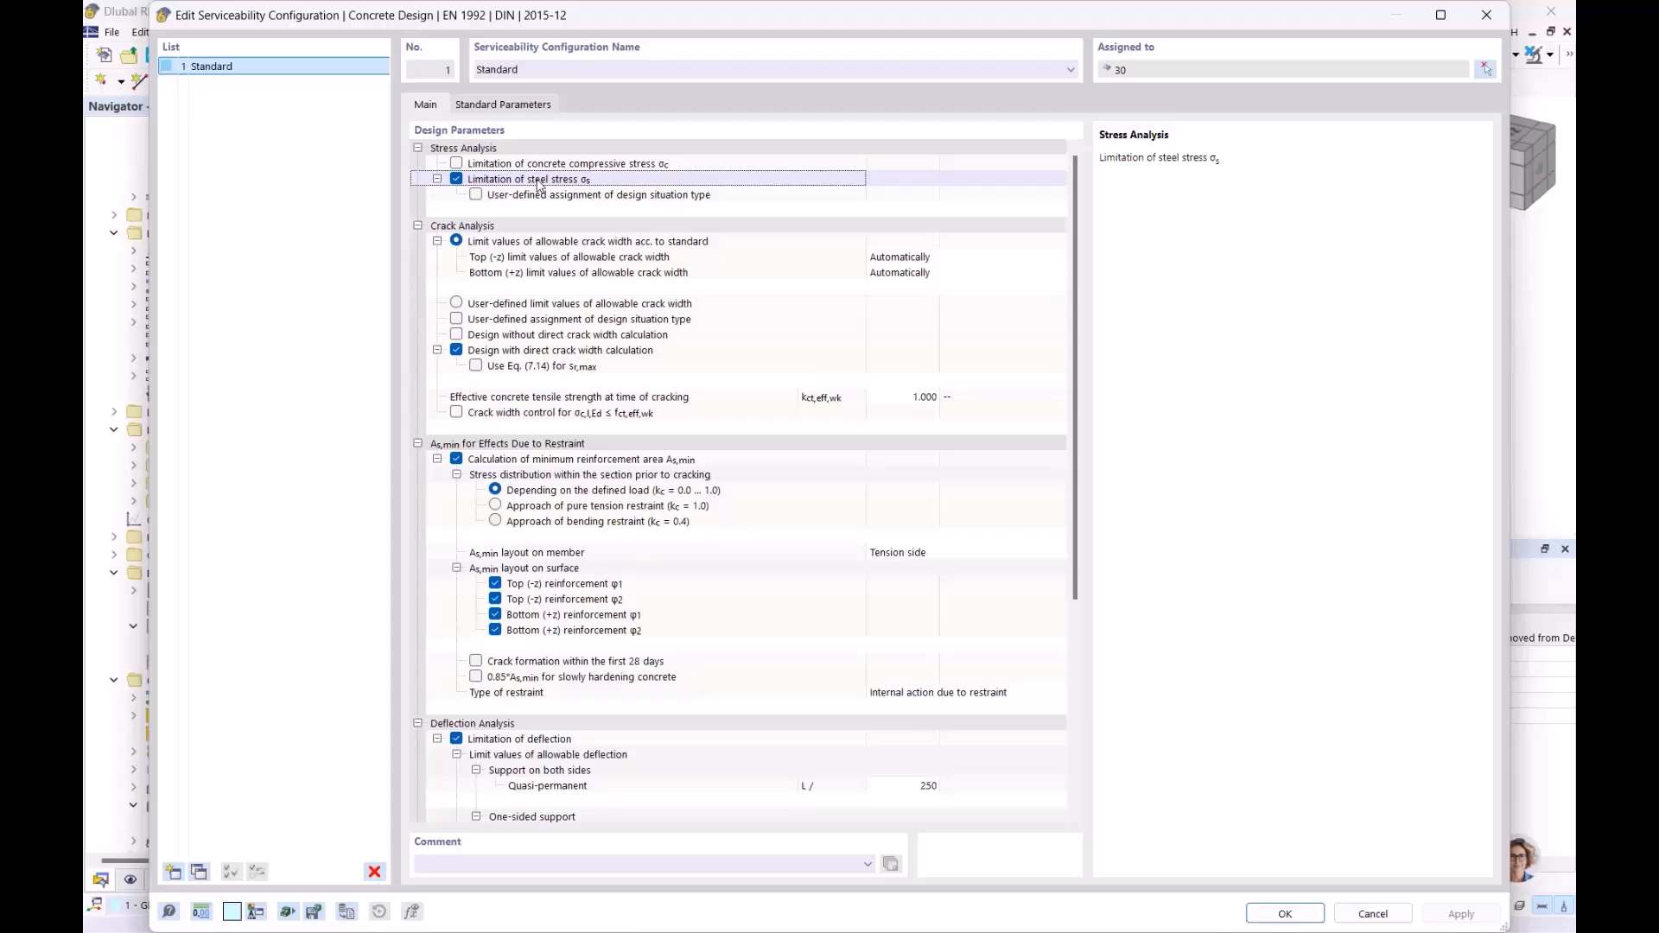
left_click(476, 196)
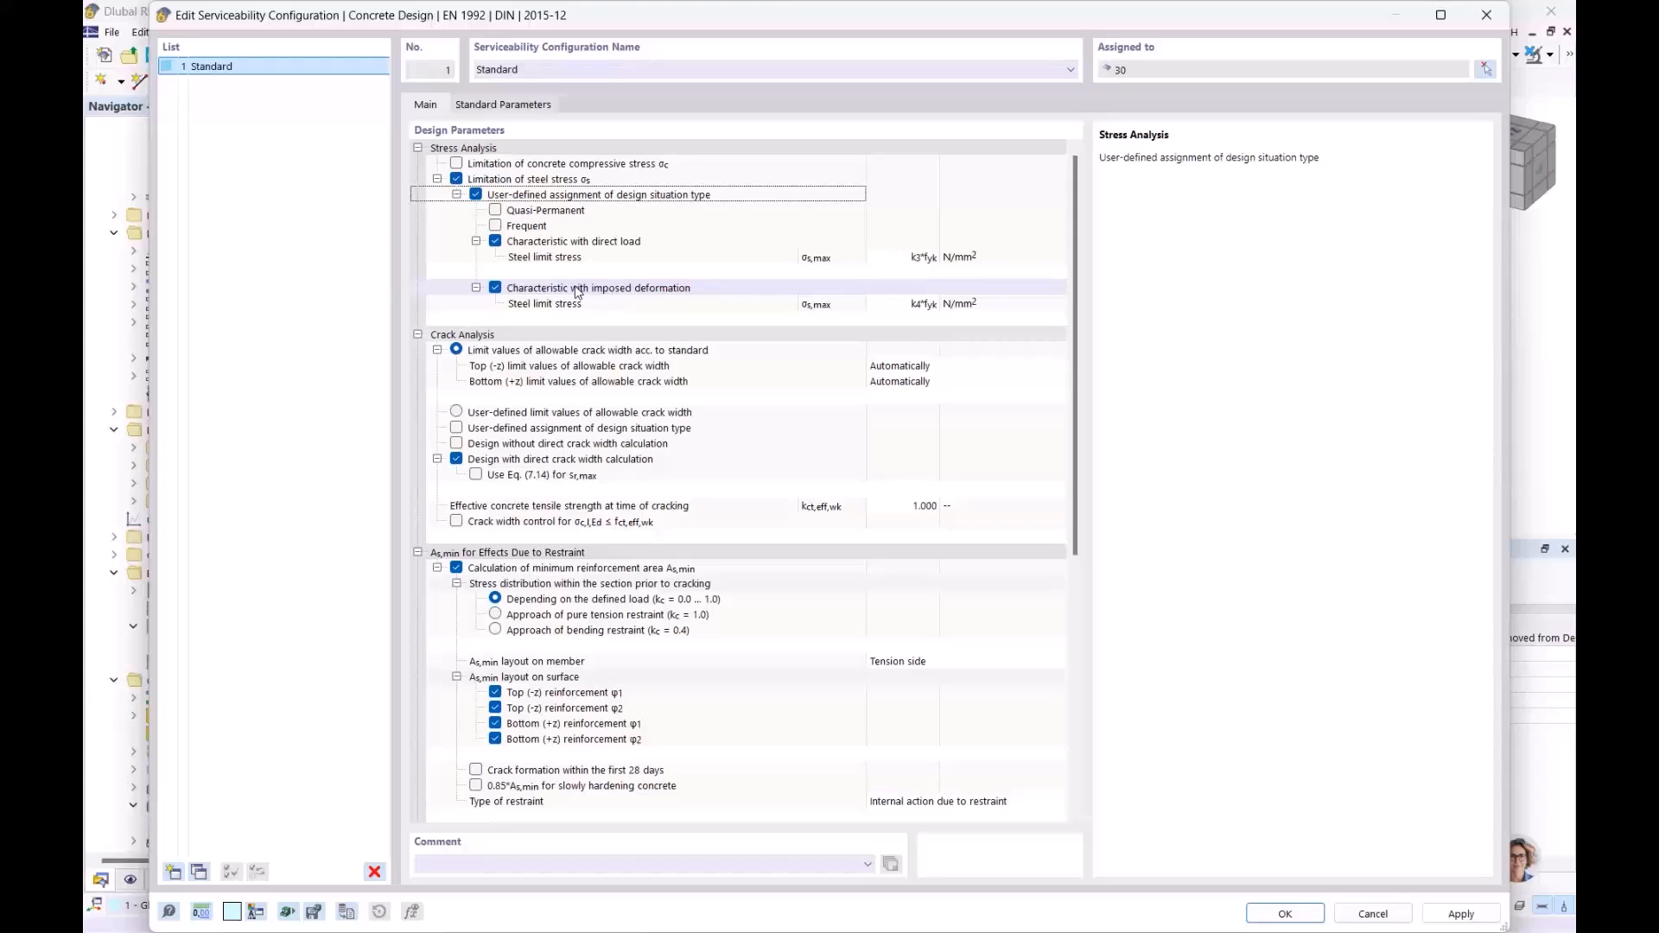
left_click(560, 212)
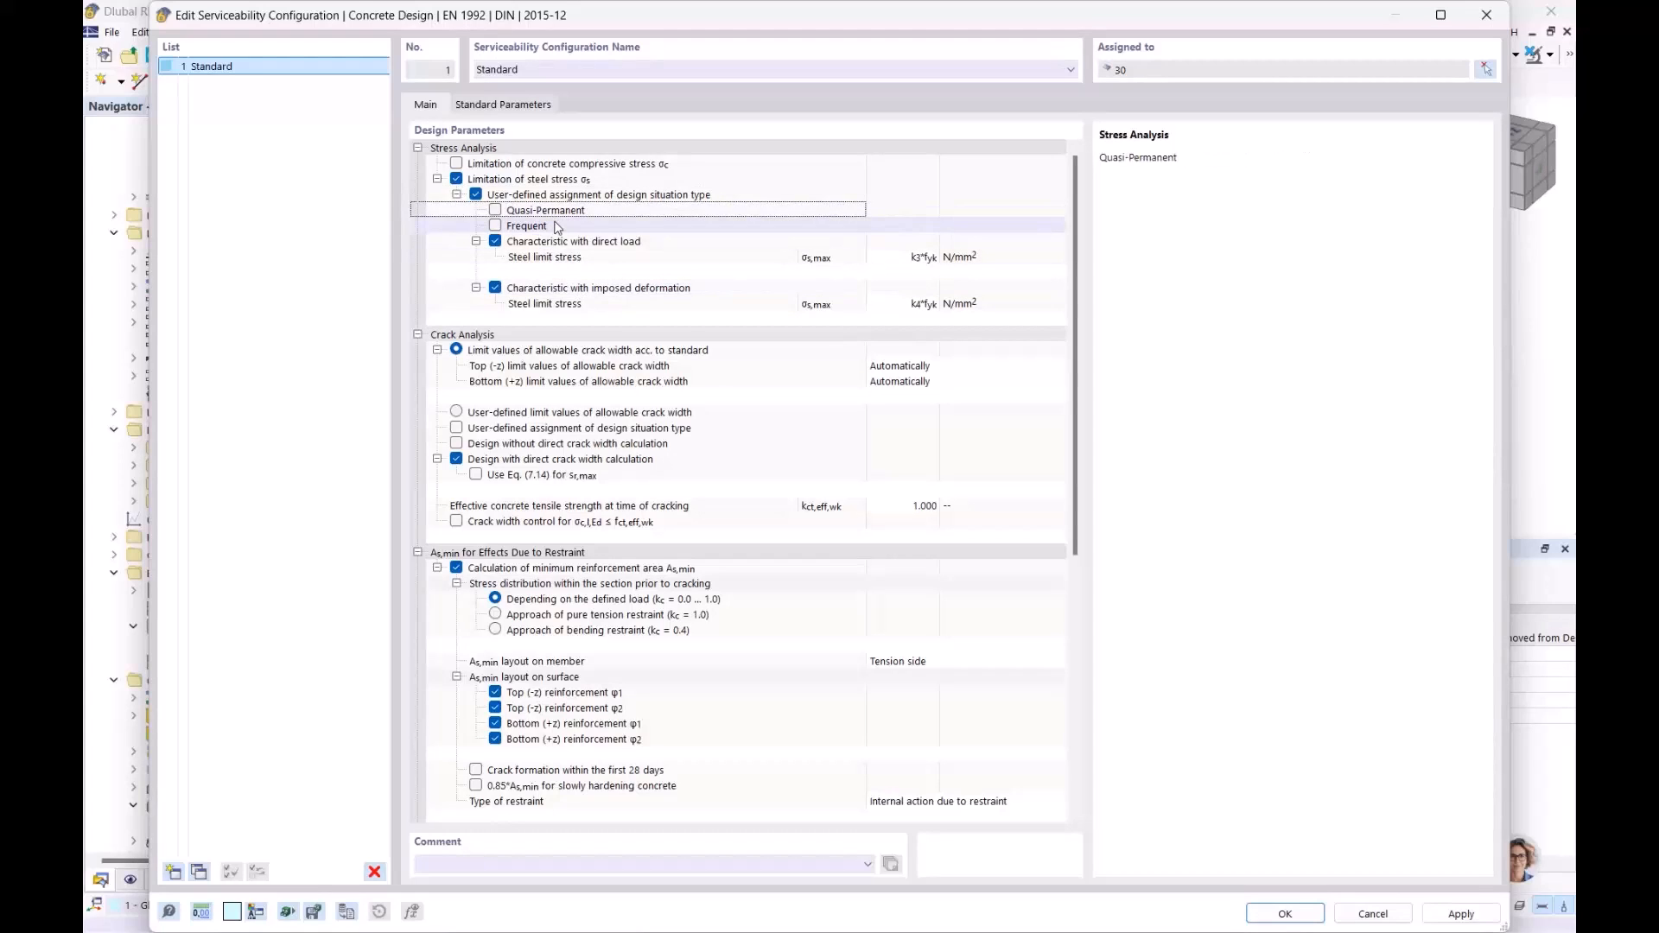
left_click(557, 226)
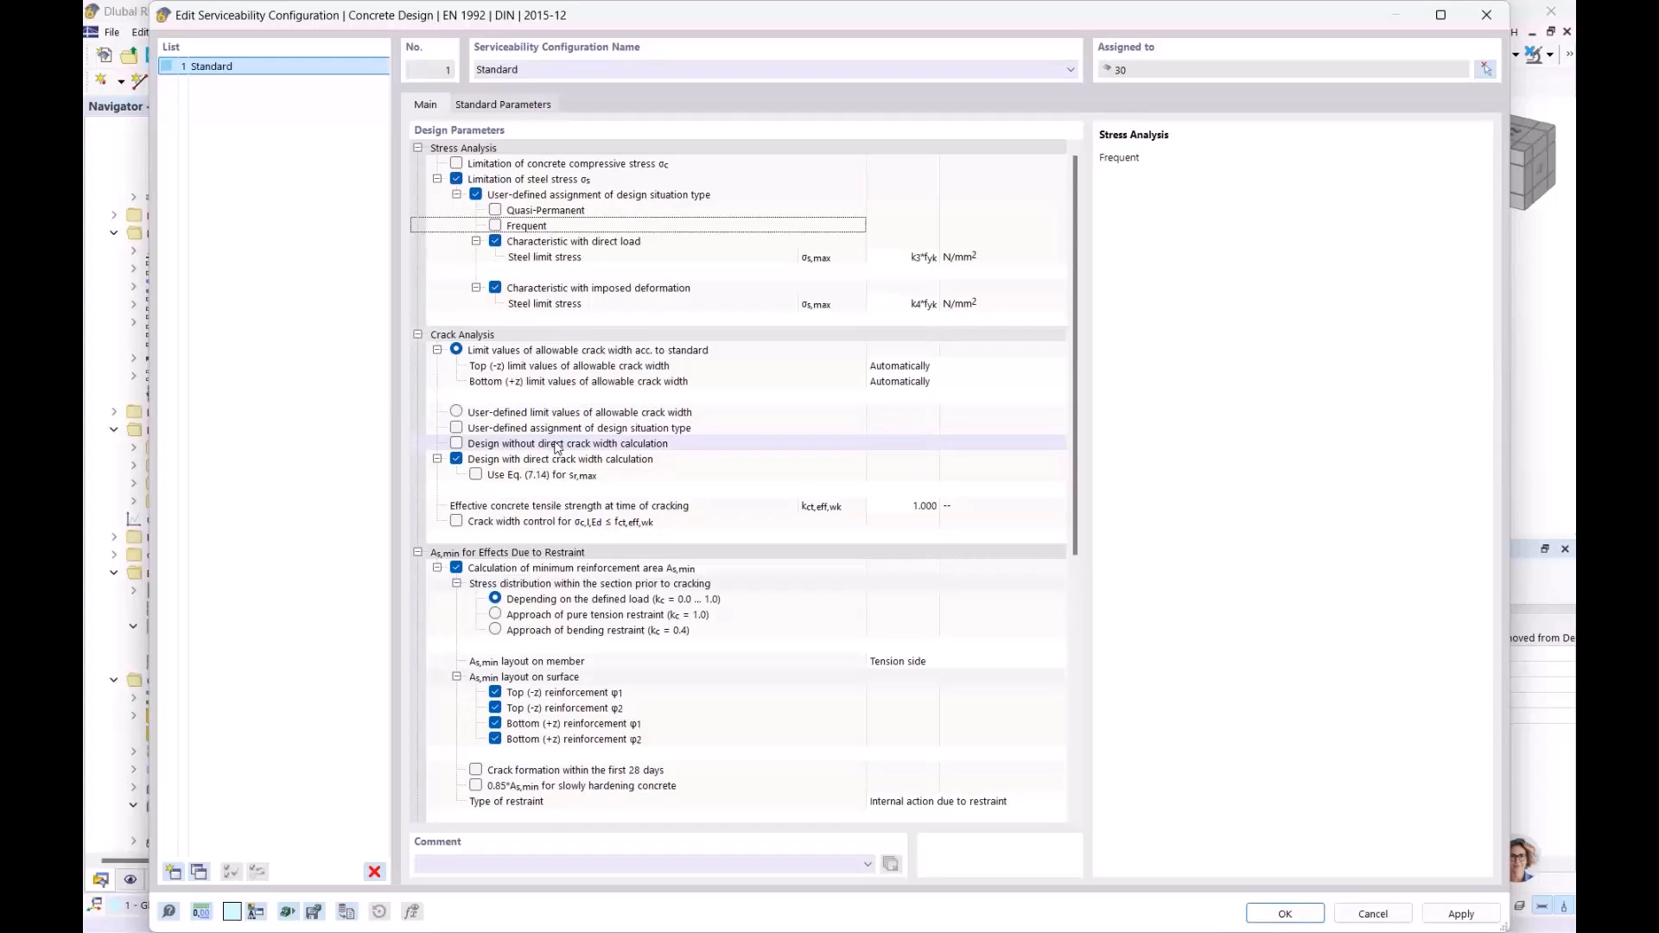
left_click(458, 431)
left_click(456, 429)
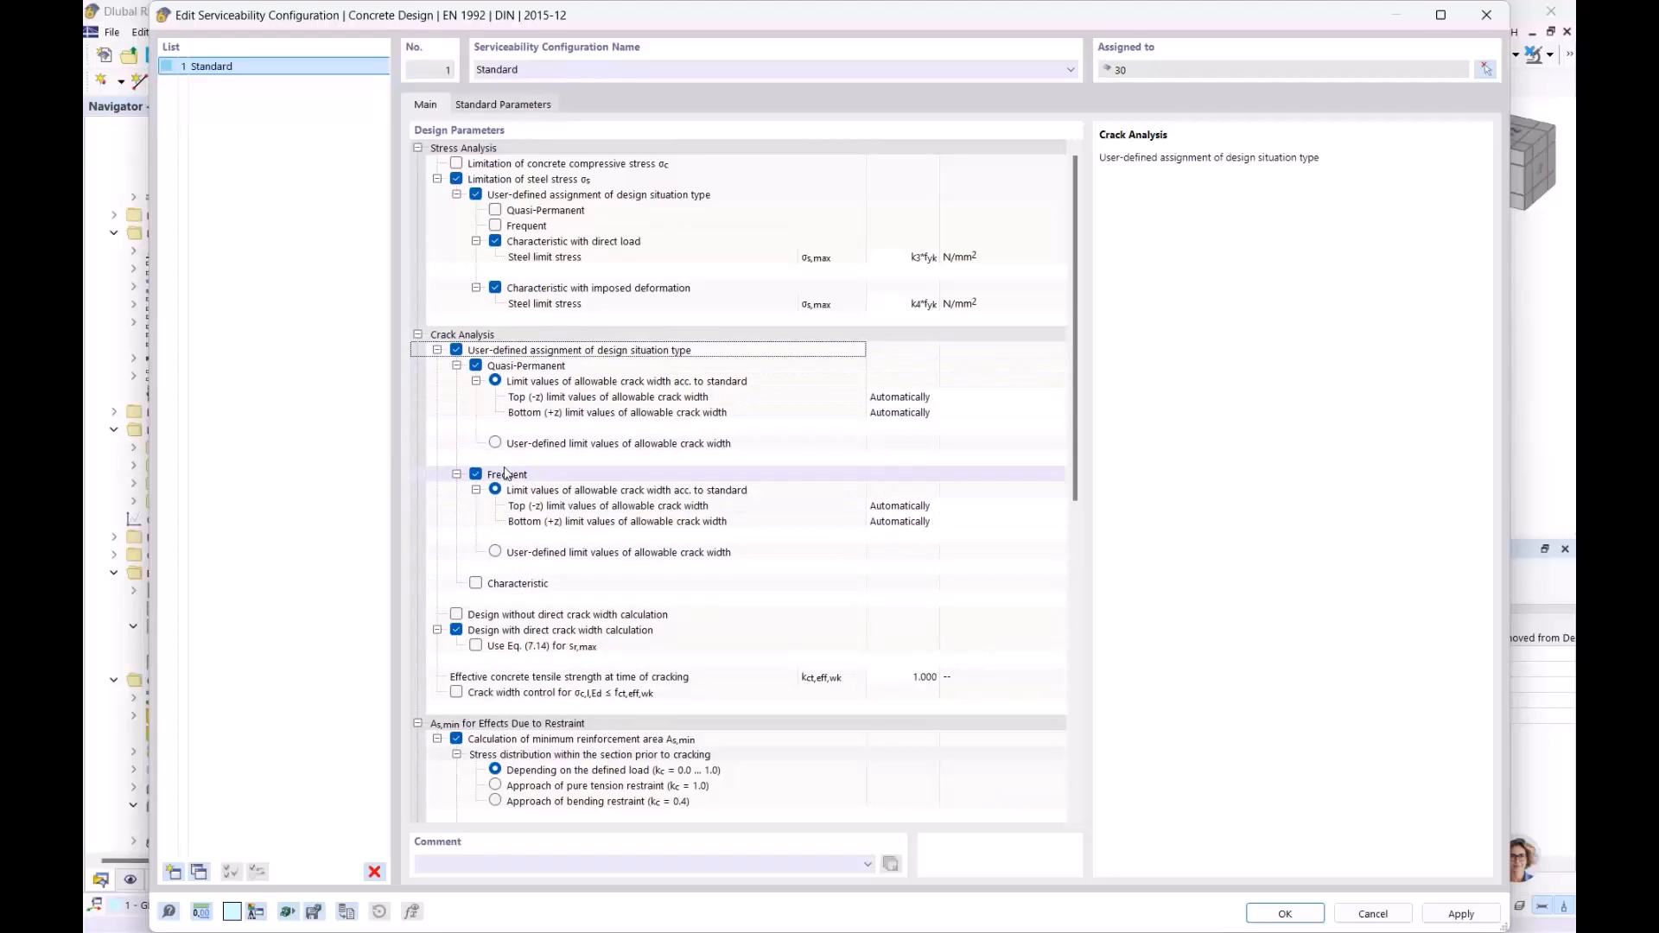
left_click(457, 351)
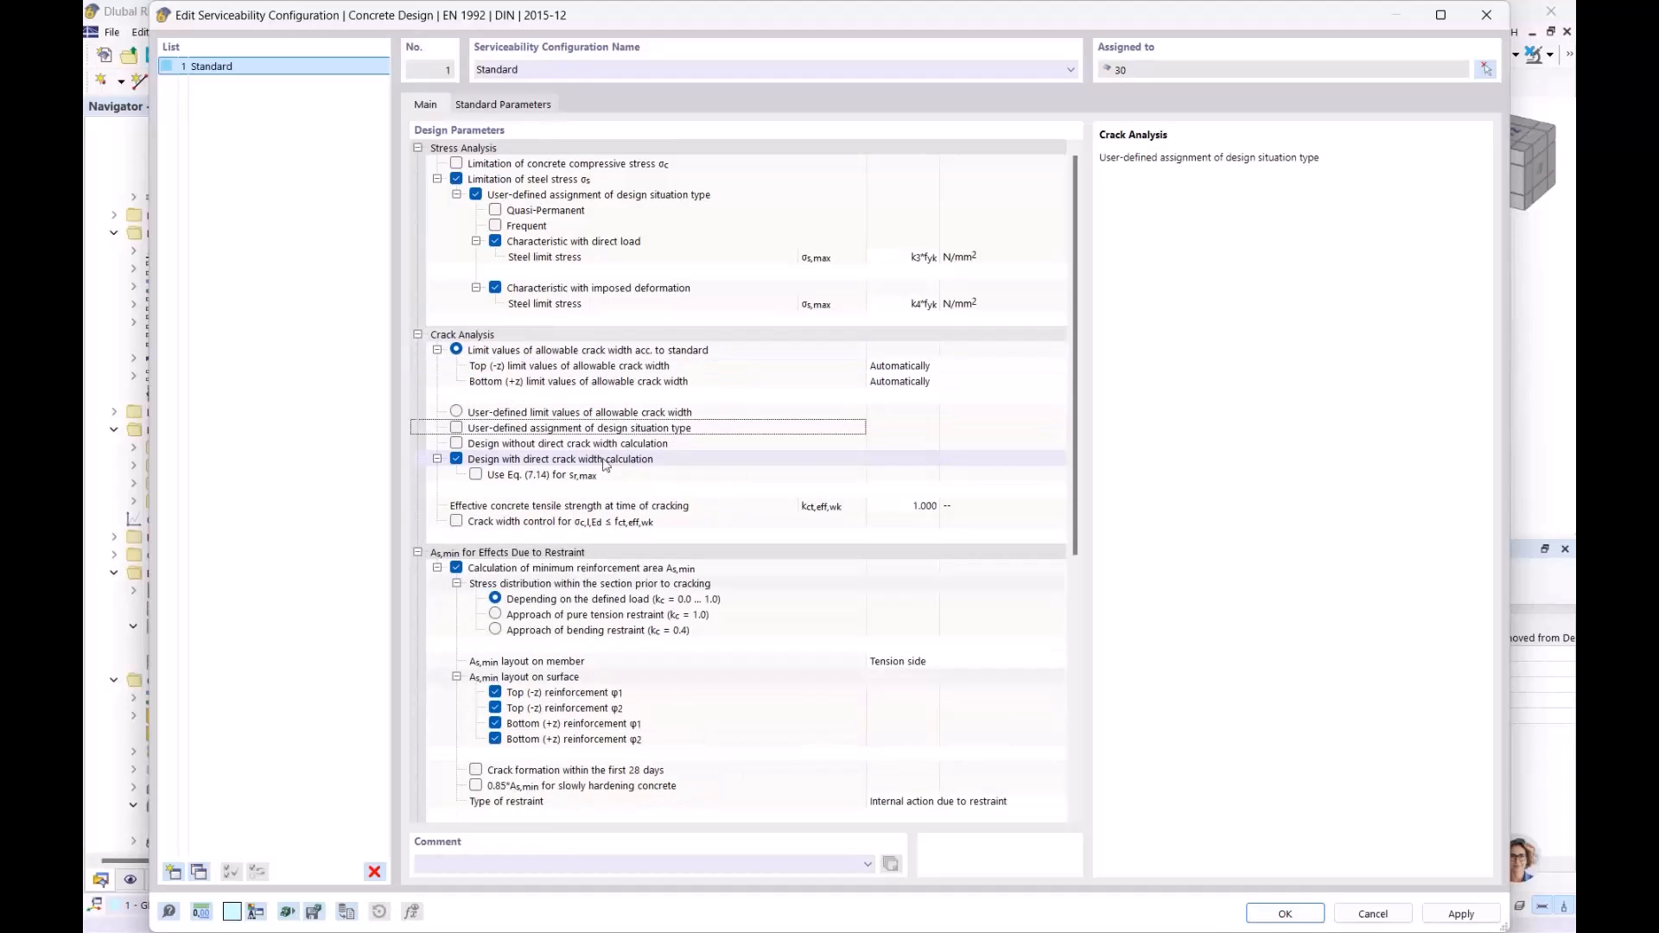
- Inspect user-defined Frequent and Characteristic situations for deflection, then revert deflection to automatic
scroll(637, 421, "down", 3)
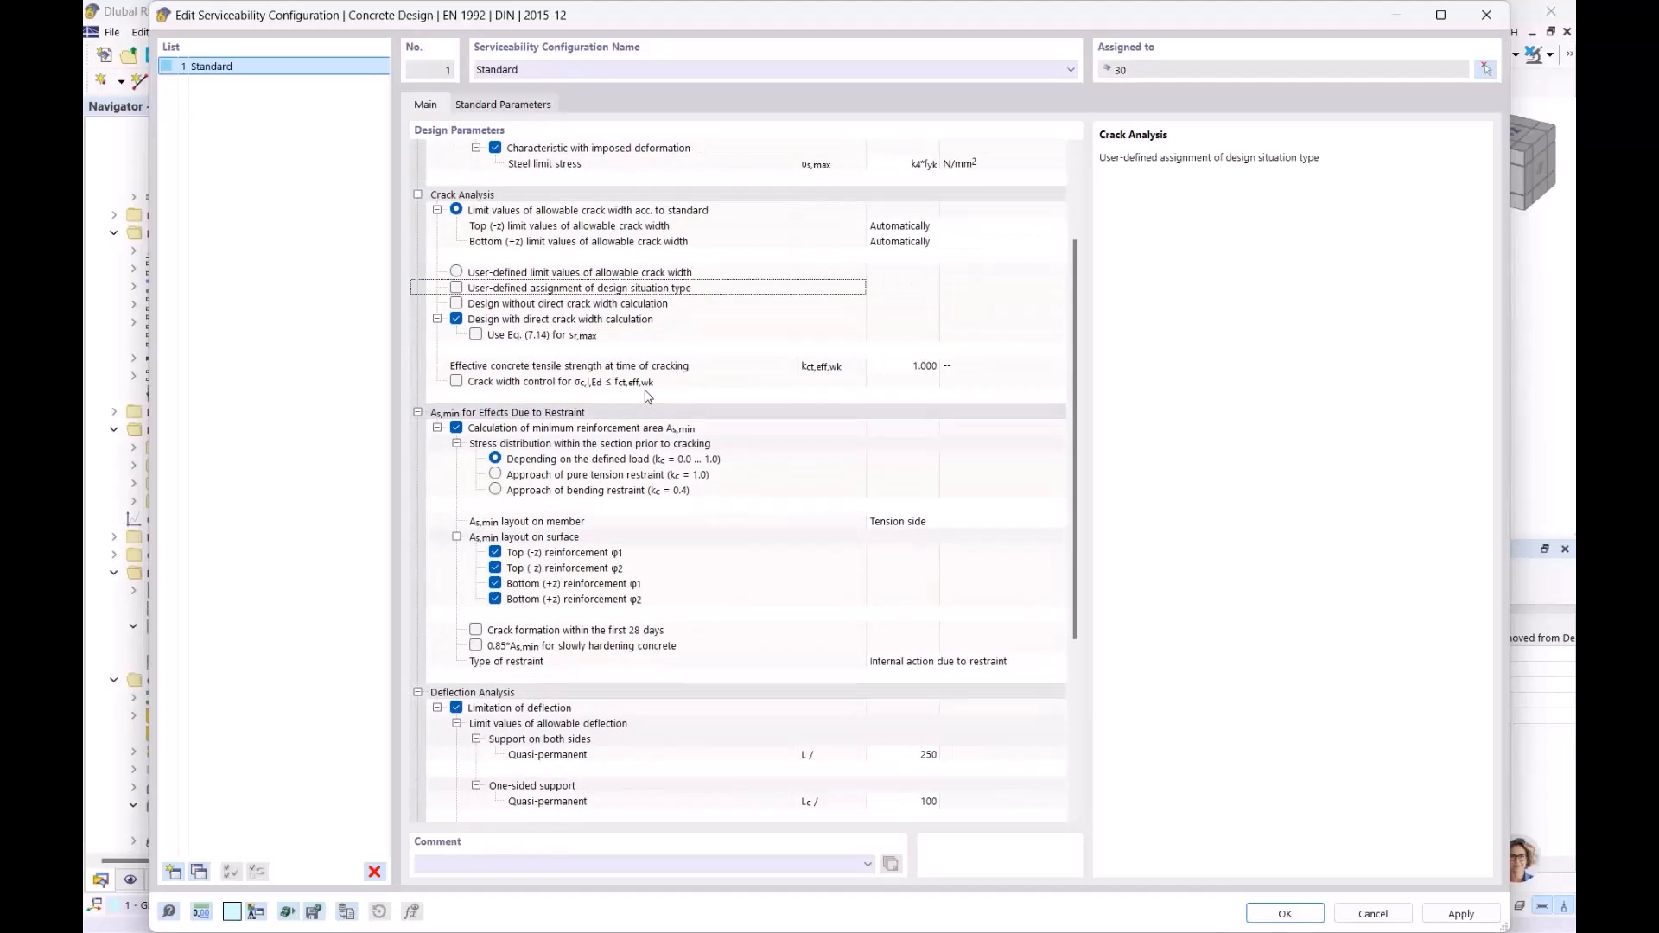
scroll(649, 397, "down", 4)
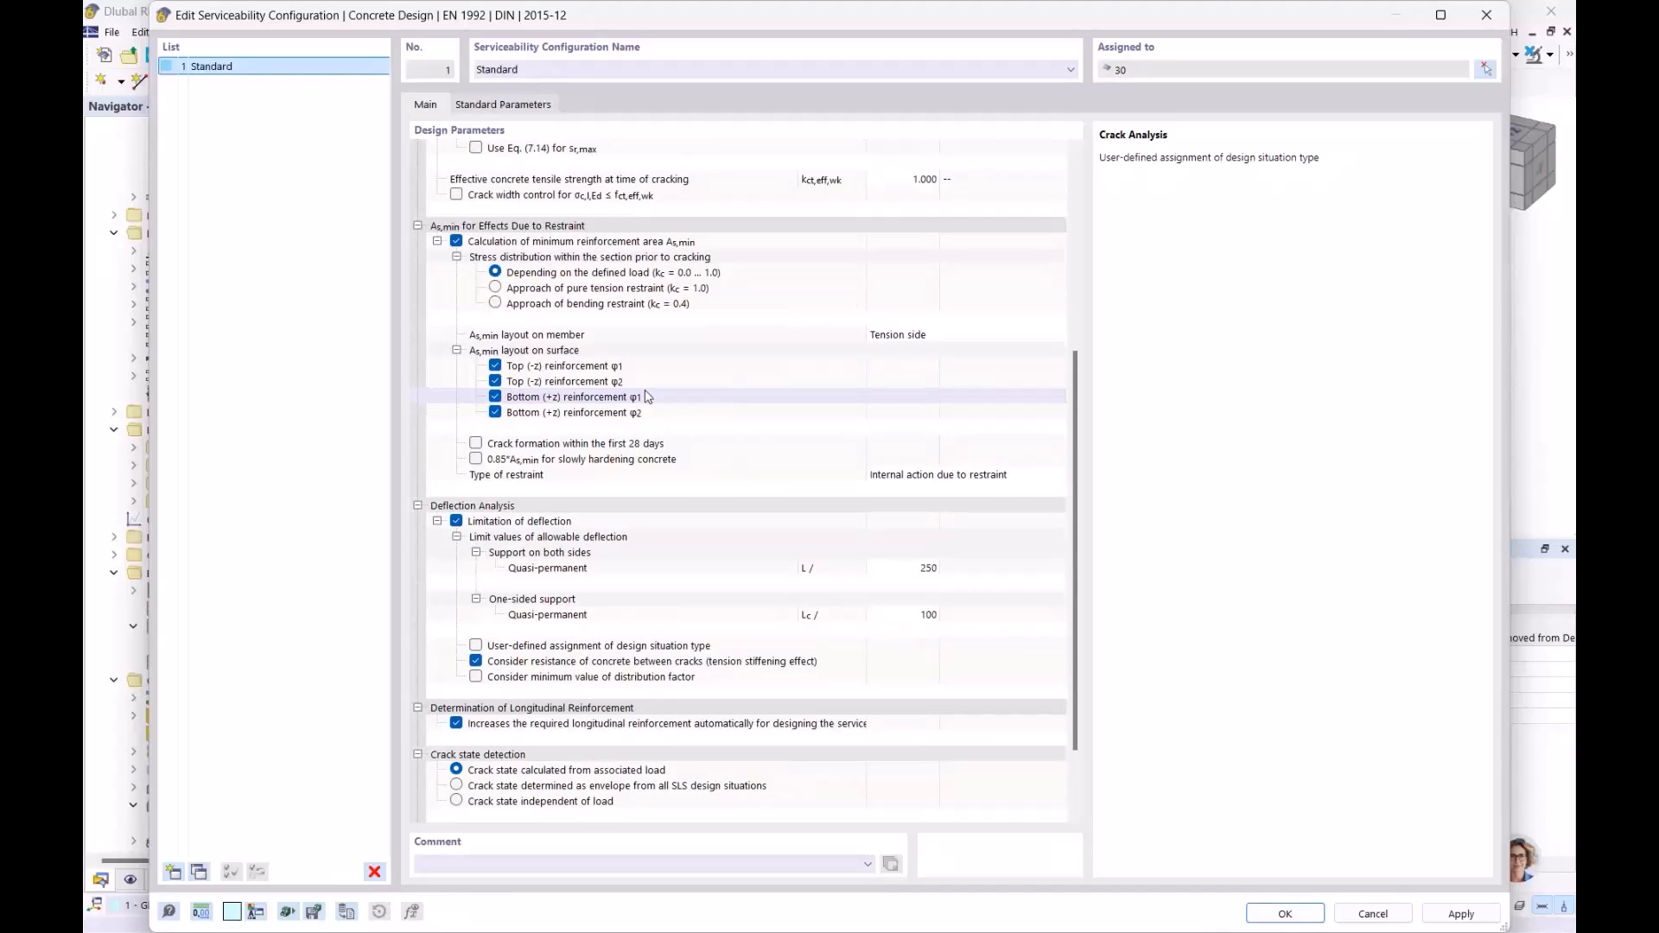
scroll(648, 396, "down", 1)
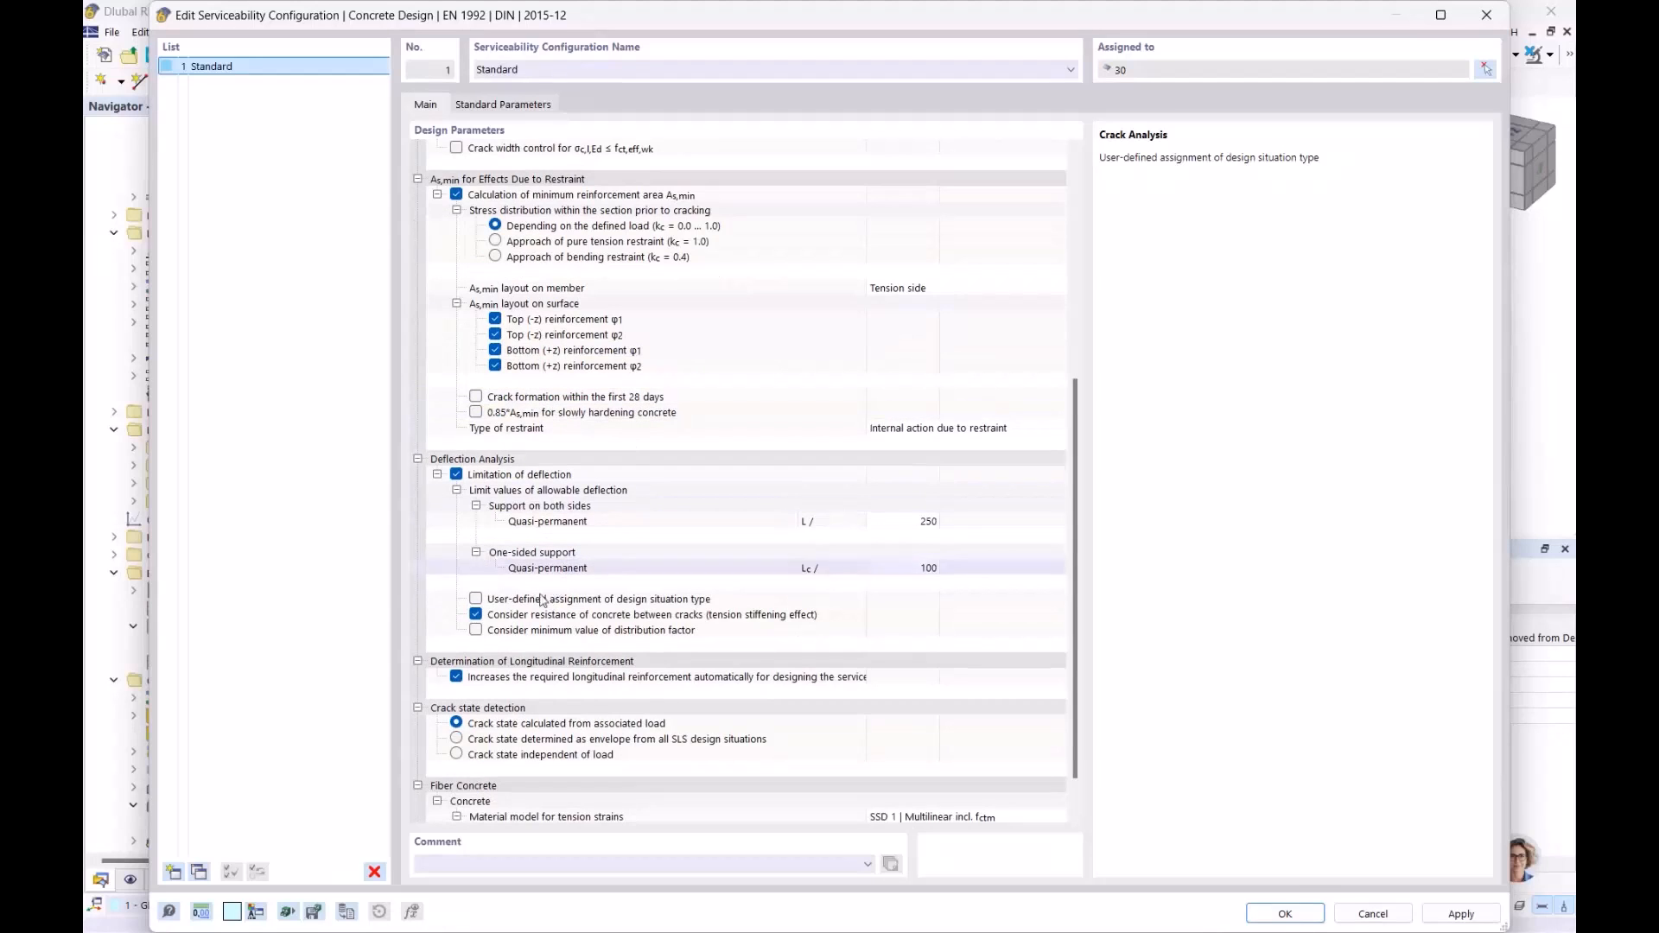
left_click(475, 599)
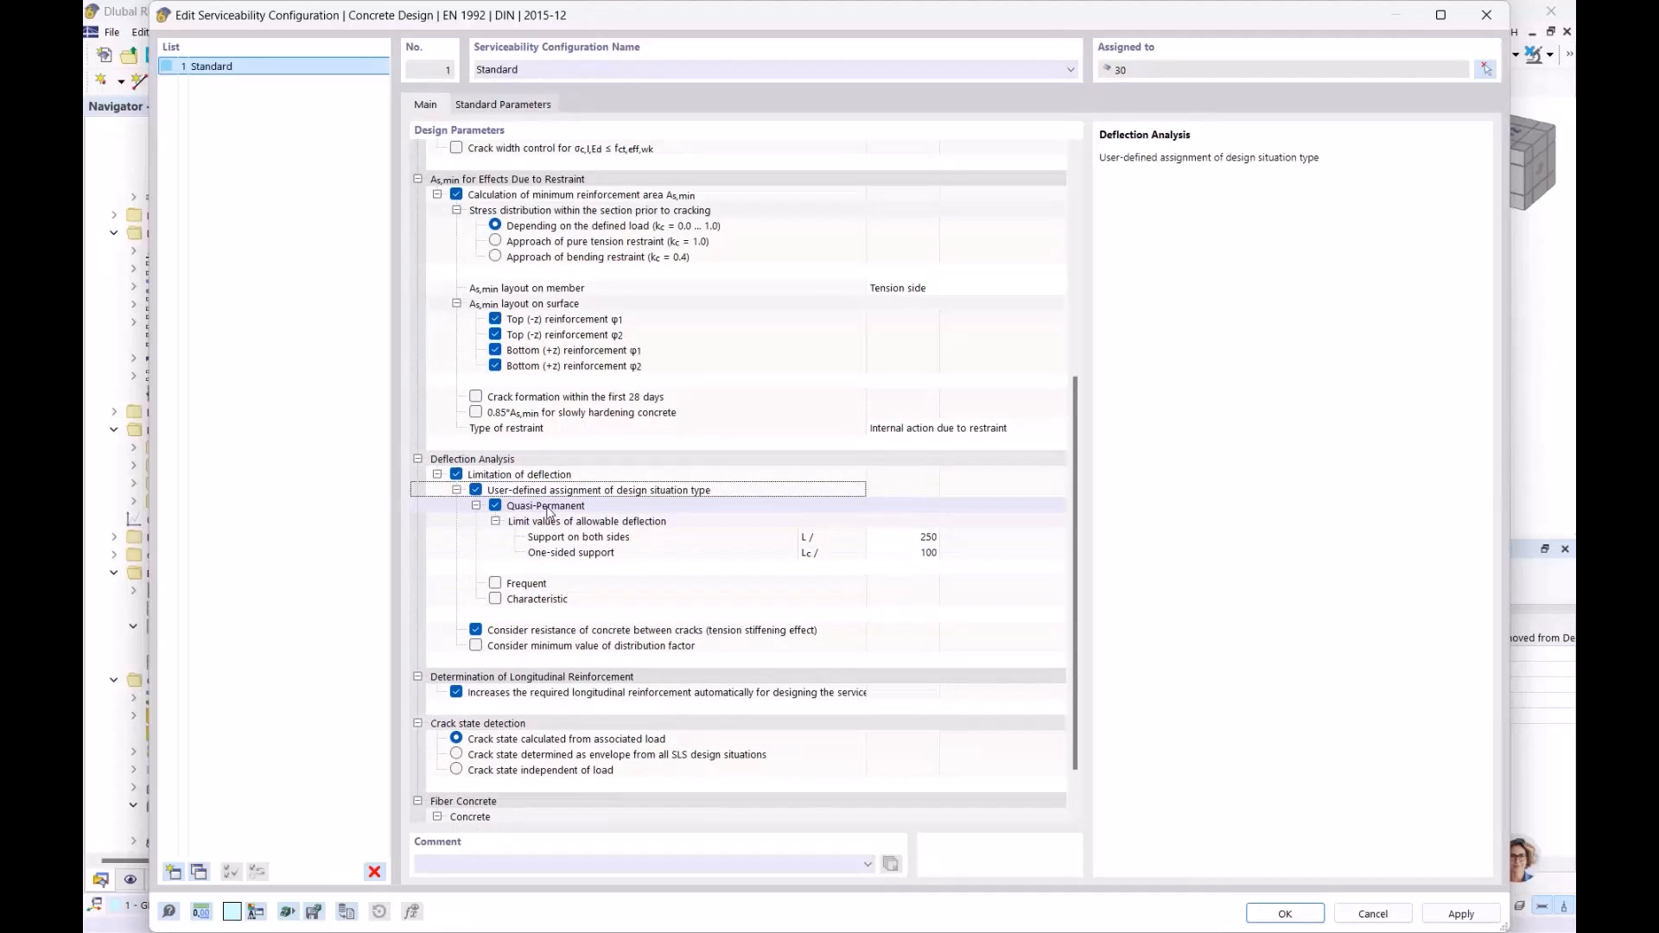
left_click(527, 587)
left_click(531, 600)
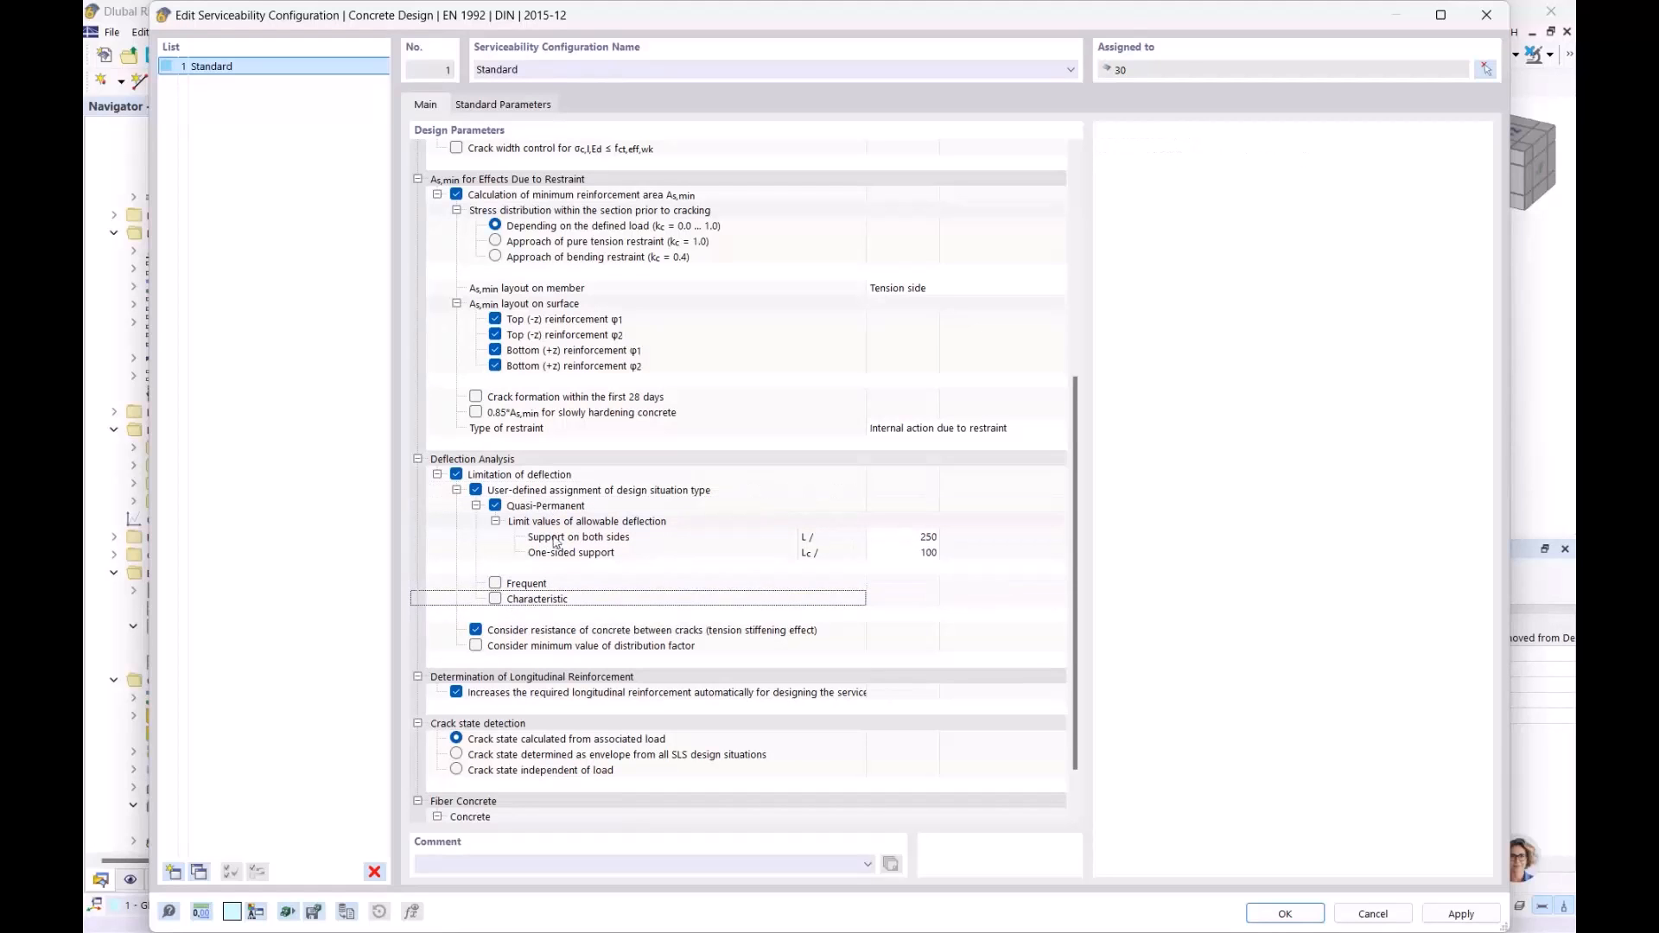
left_click(476, 491)
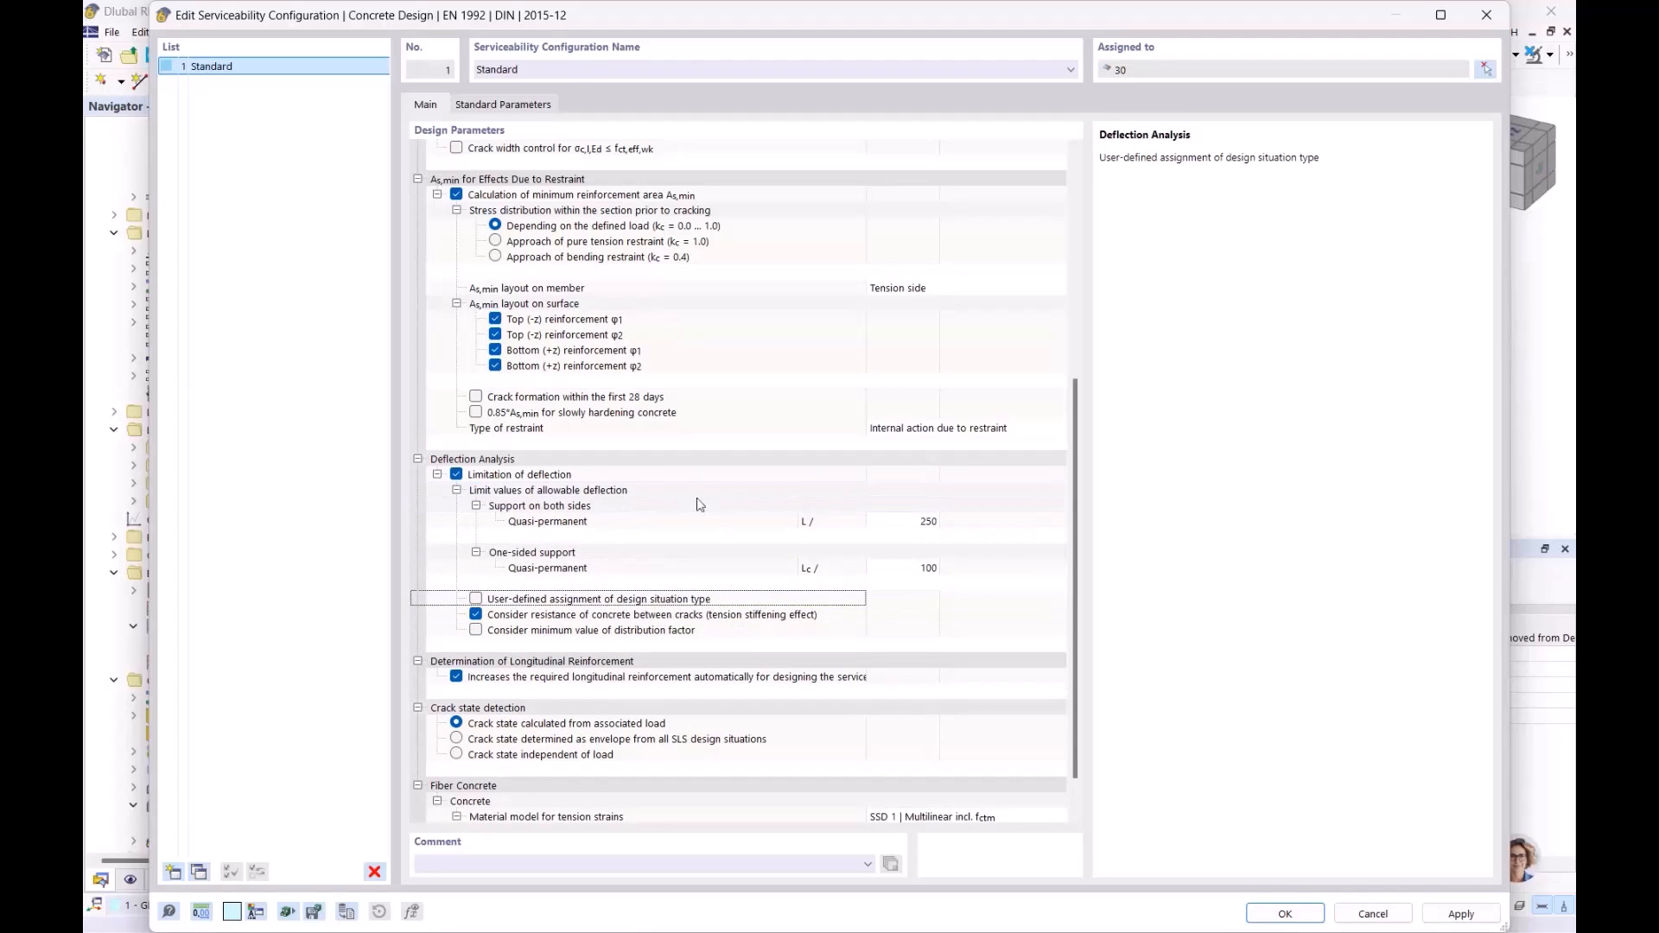
- Turn off user-defined design situation assignment for steel stress limitation and save the configuration
scroll(692, 501, "down", 1)
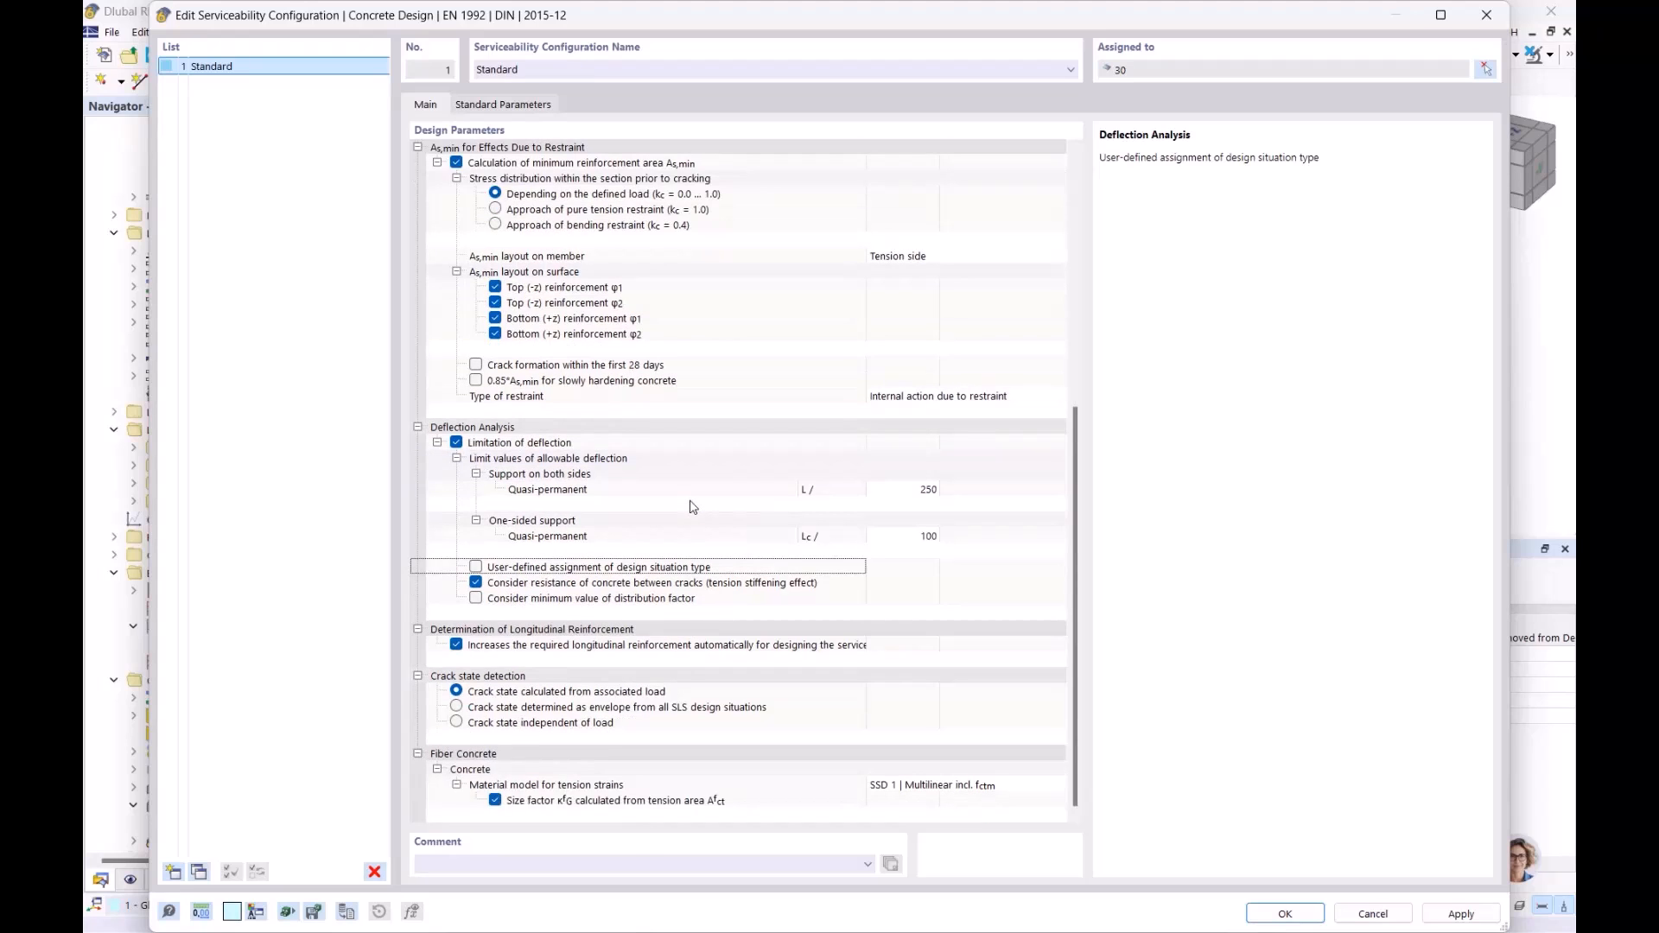
left_click(457, 646)
scroll(668, 612, "up", 5)
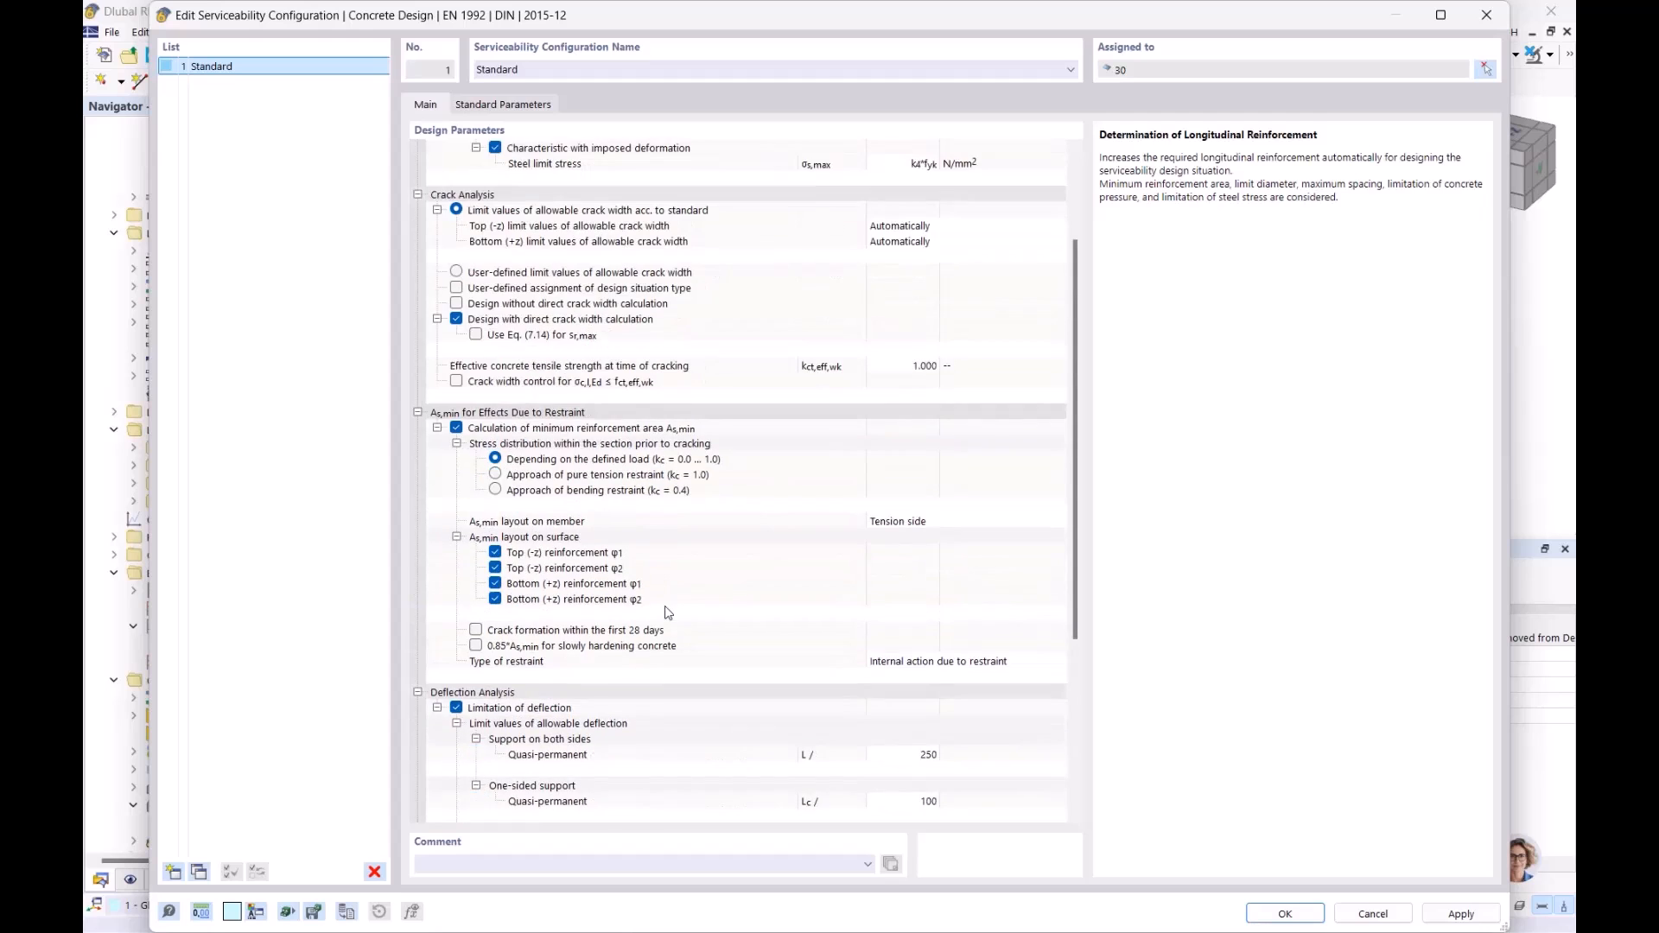
scroll(668, 611, "up", 4)
left_click(512, 181)
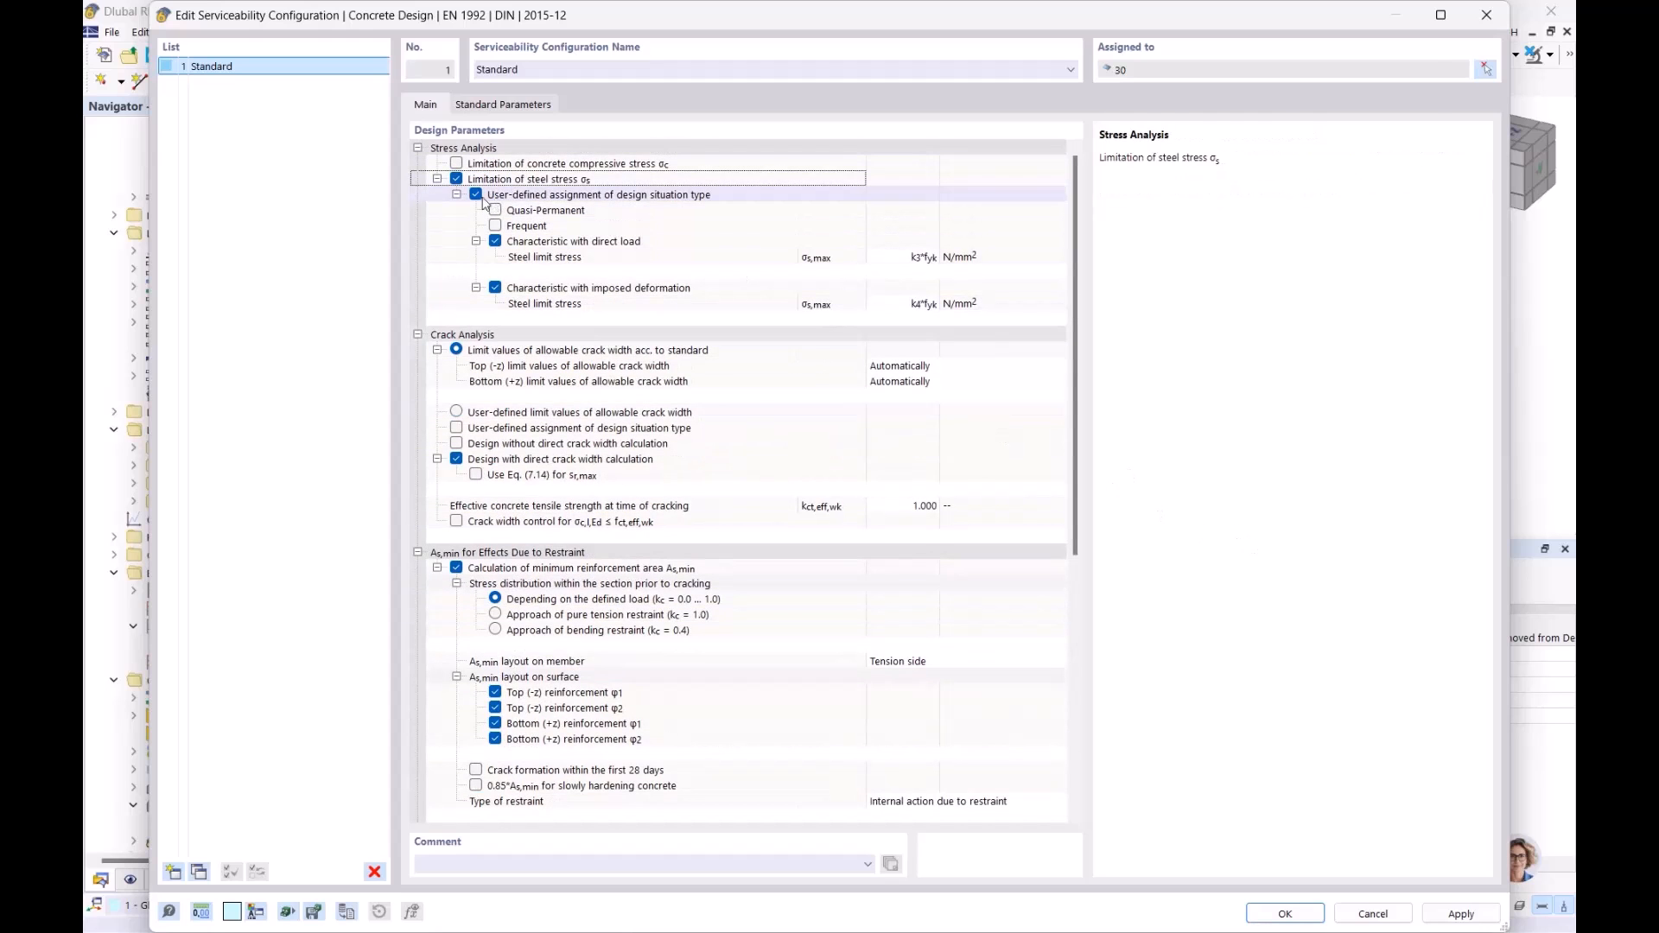
left_click(477, 195)
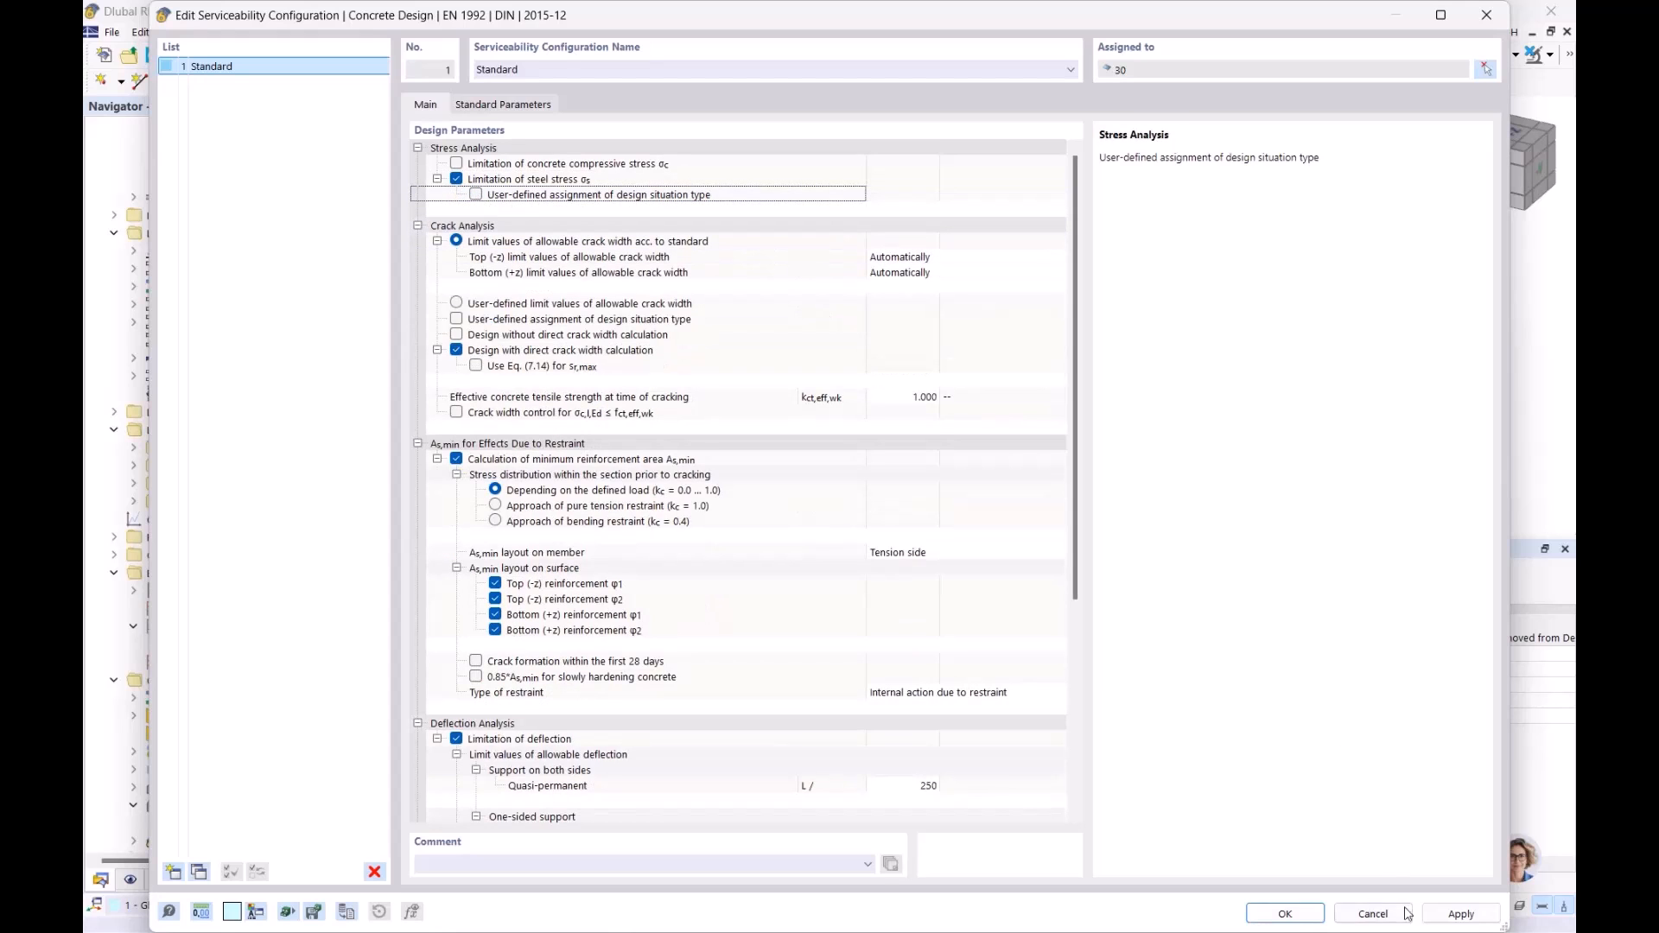
left_click(1286, 914)
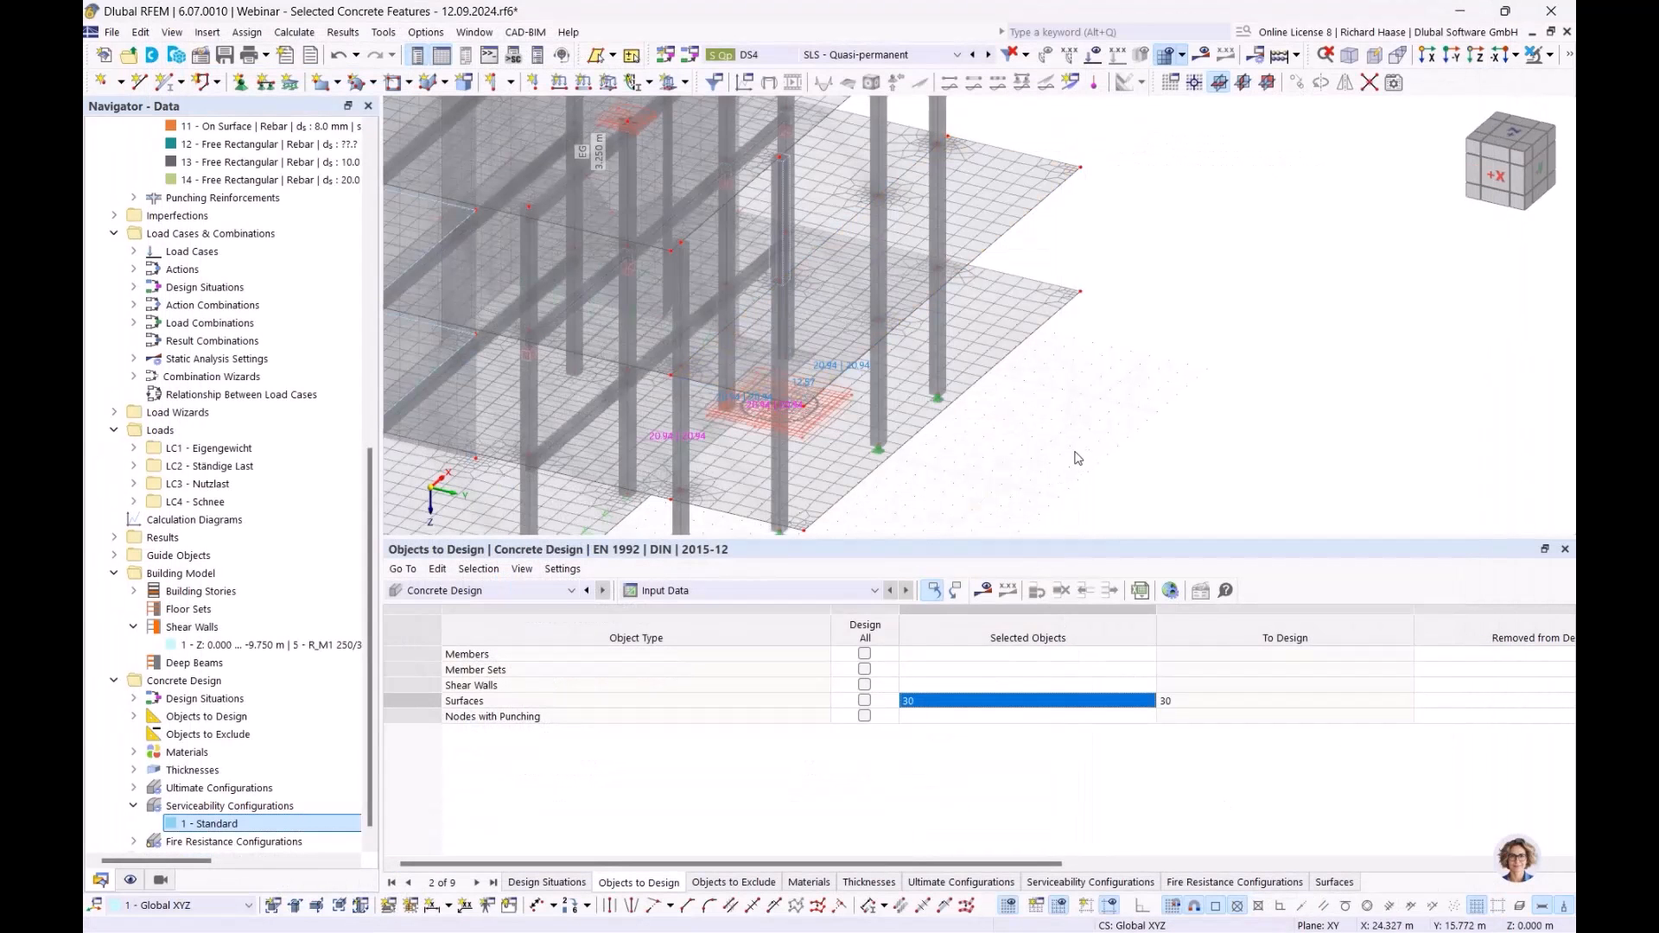
- Run the calculation, then delete the existing finite element mesh
left_click(984, 590)
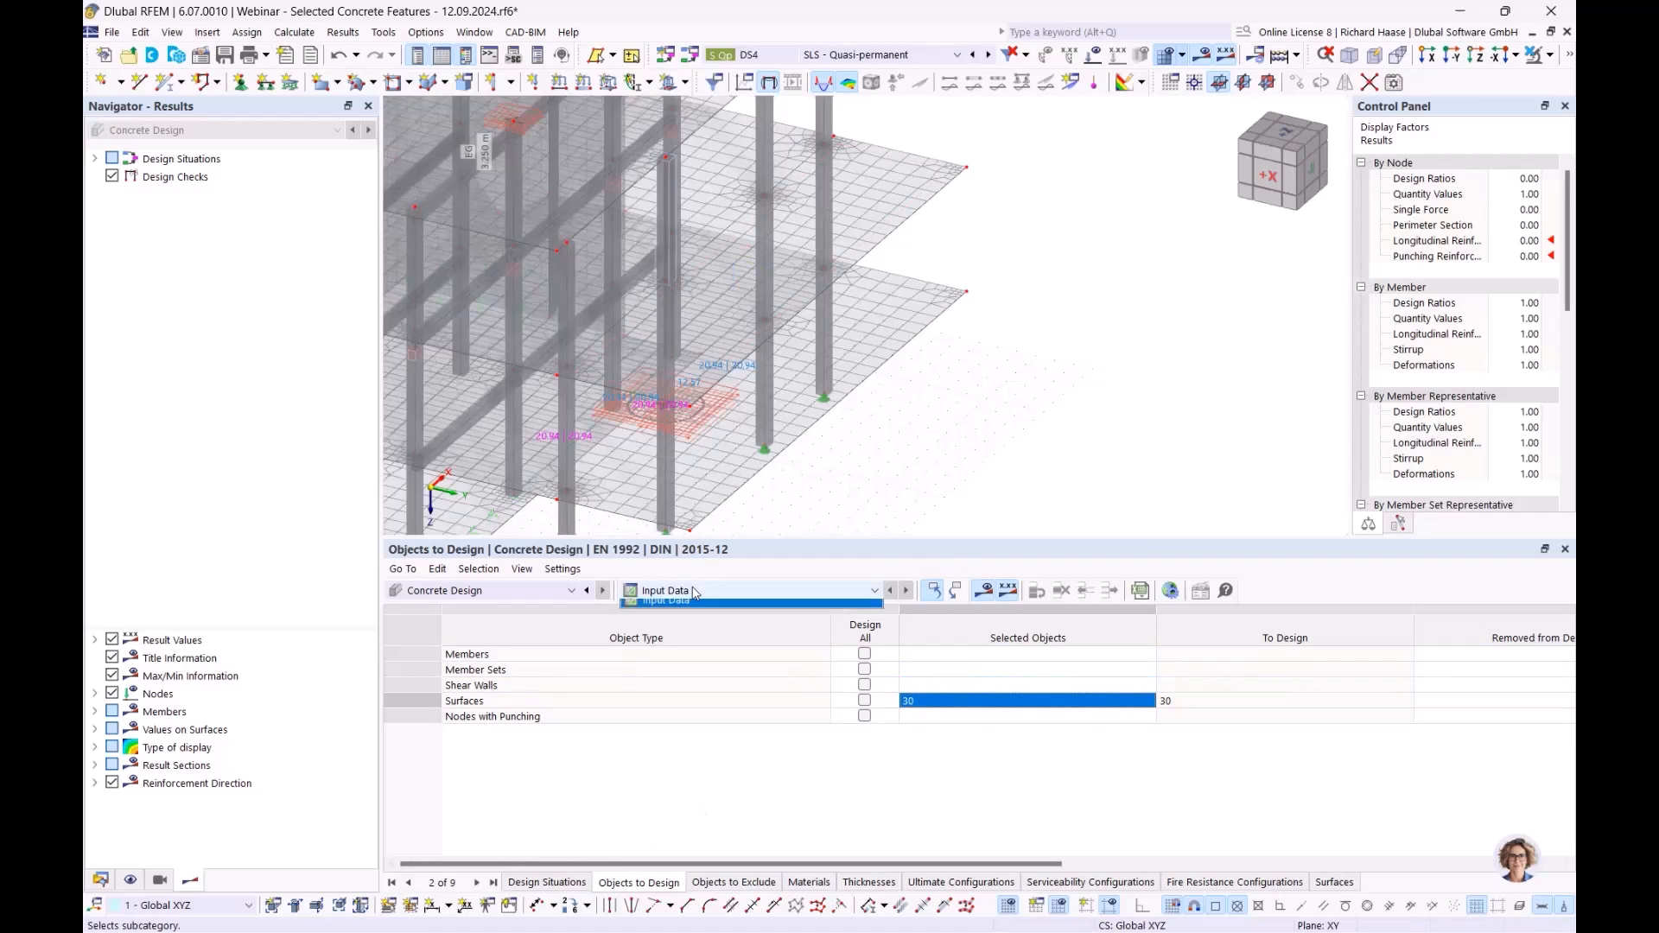
scroll(1056, 446, "down", 1)
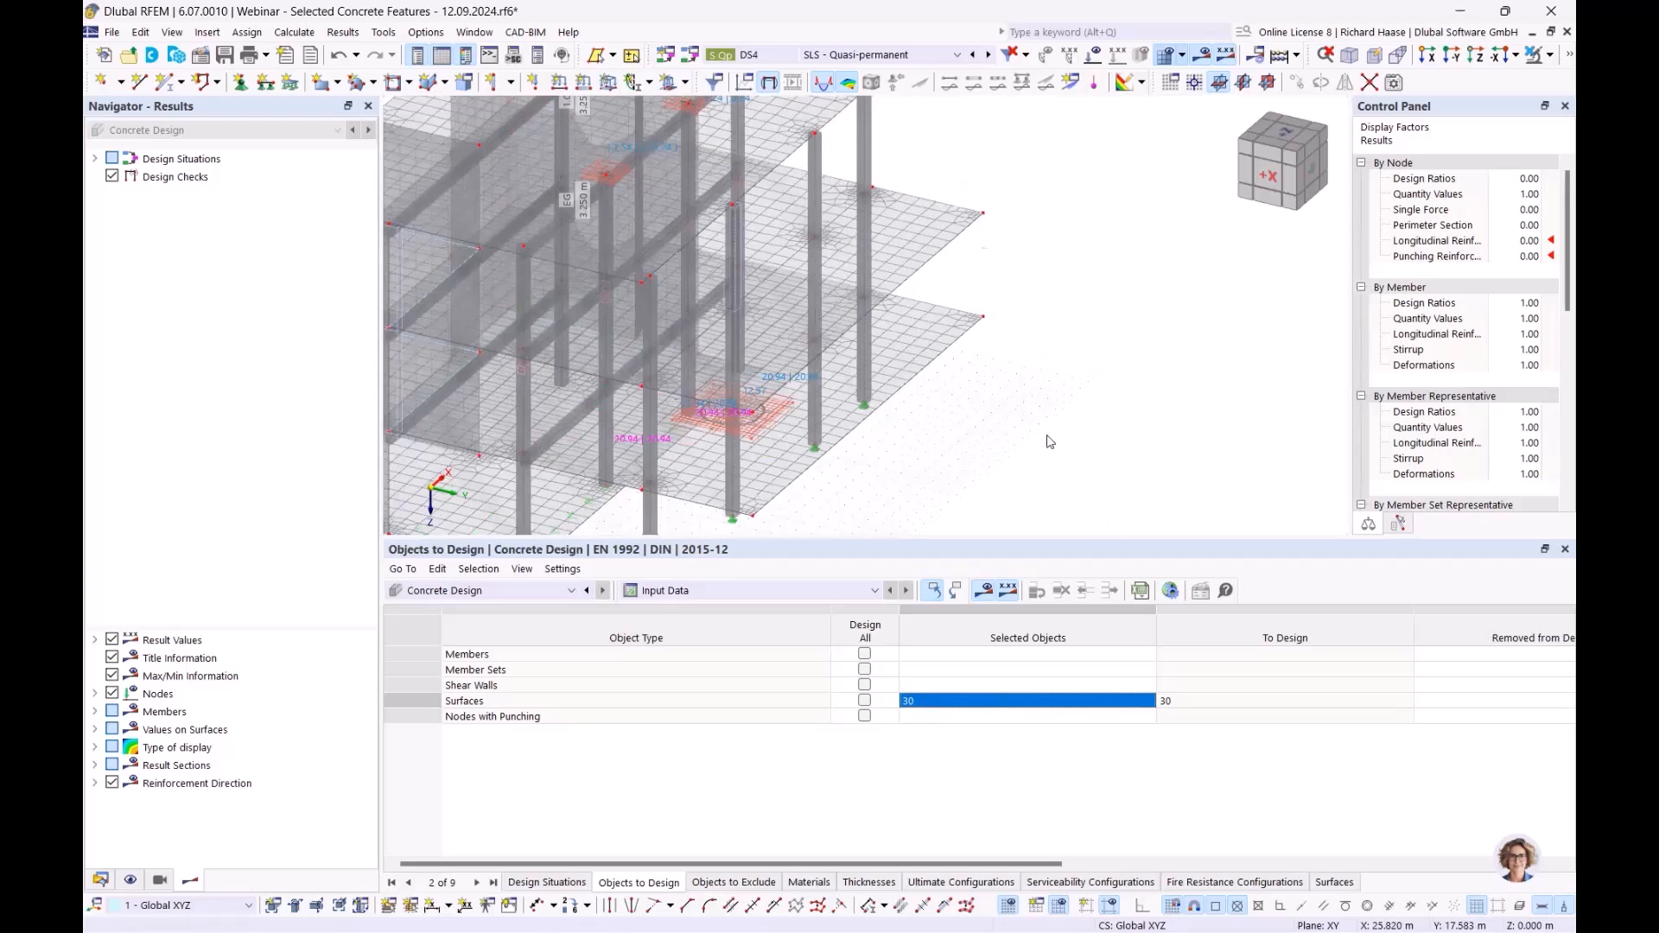
scroll(1056, 446, "down", 1)
middle_click_drag(1096, 435, 1184, 446)
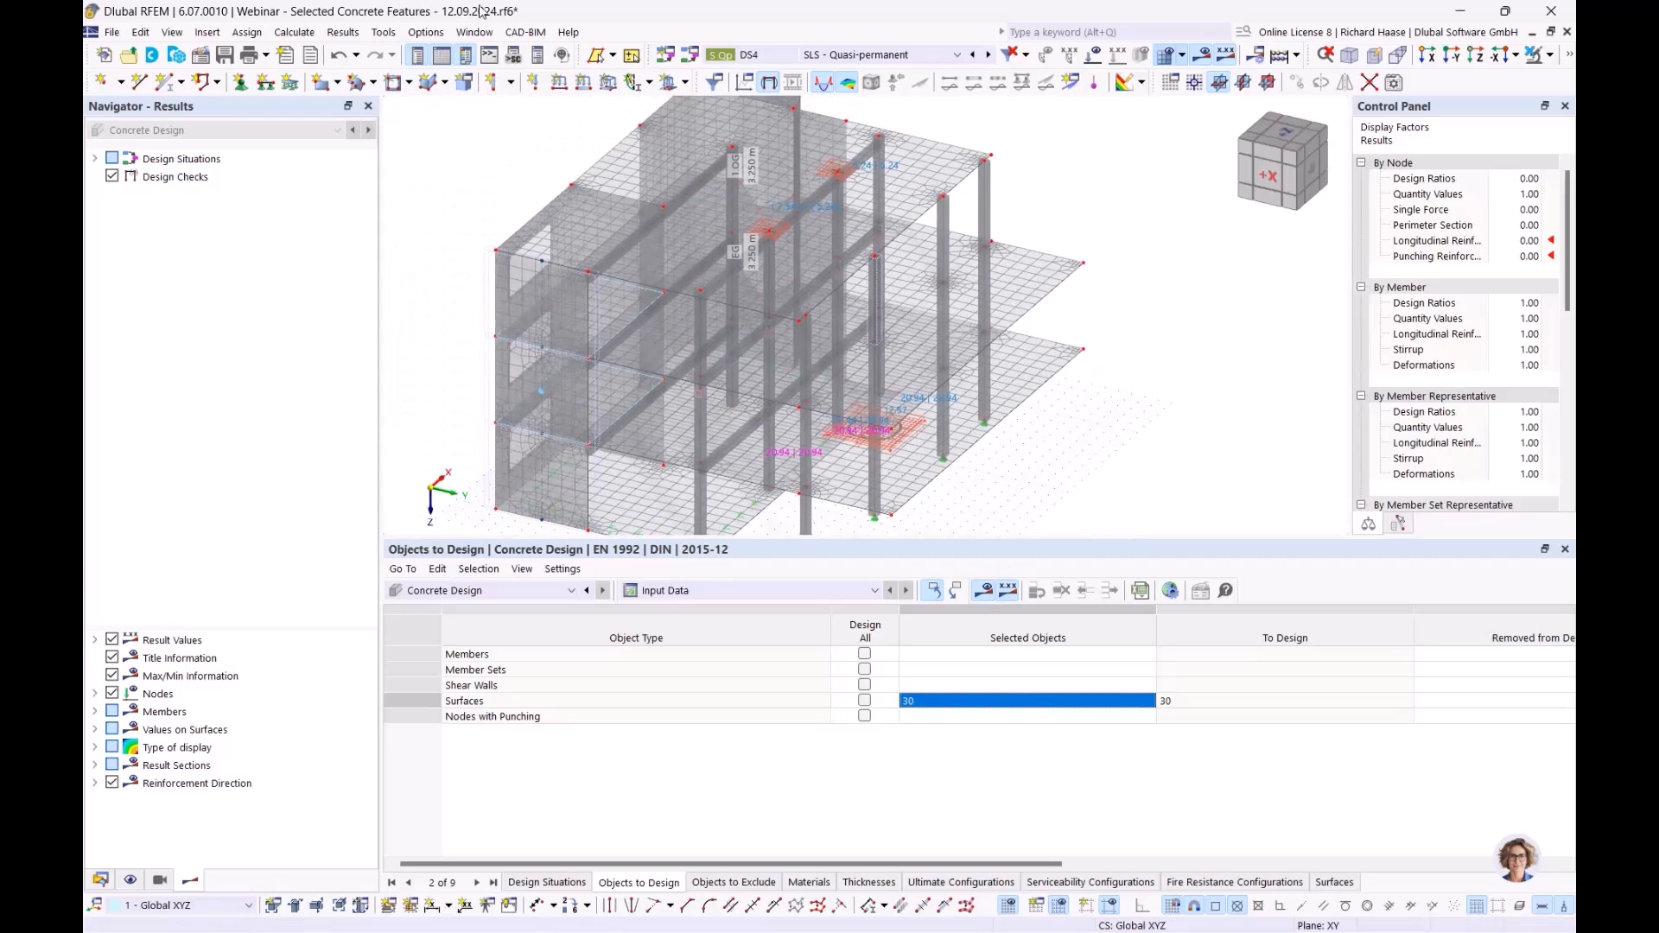
left_click(293, 32)
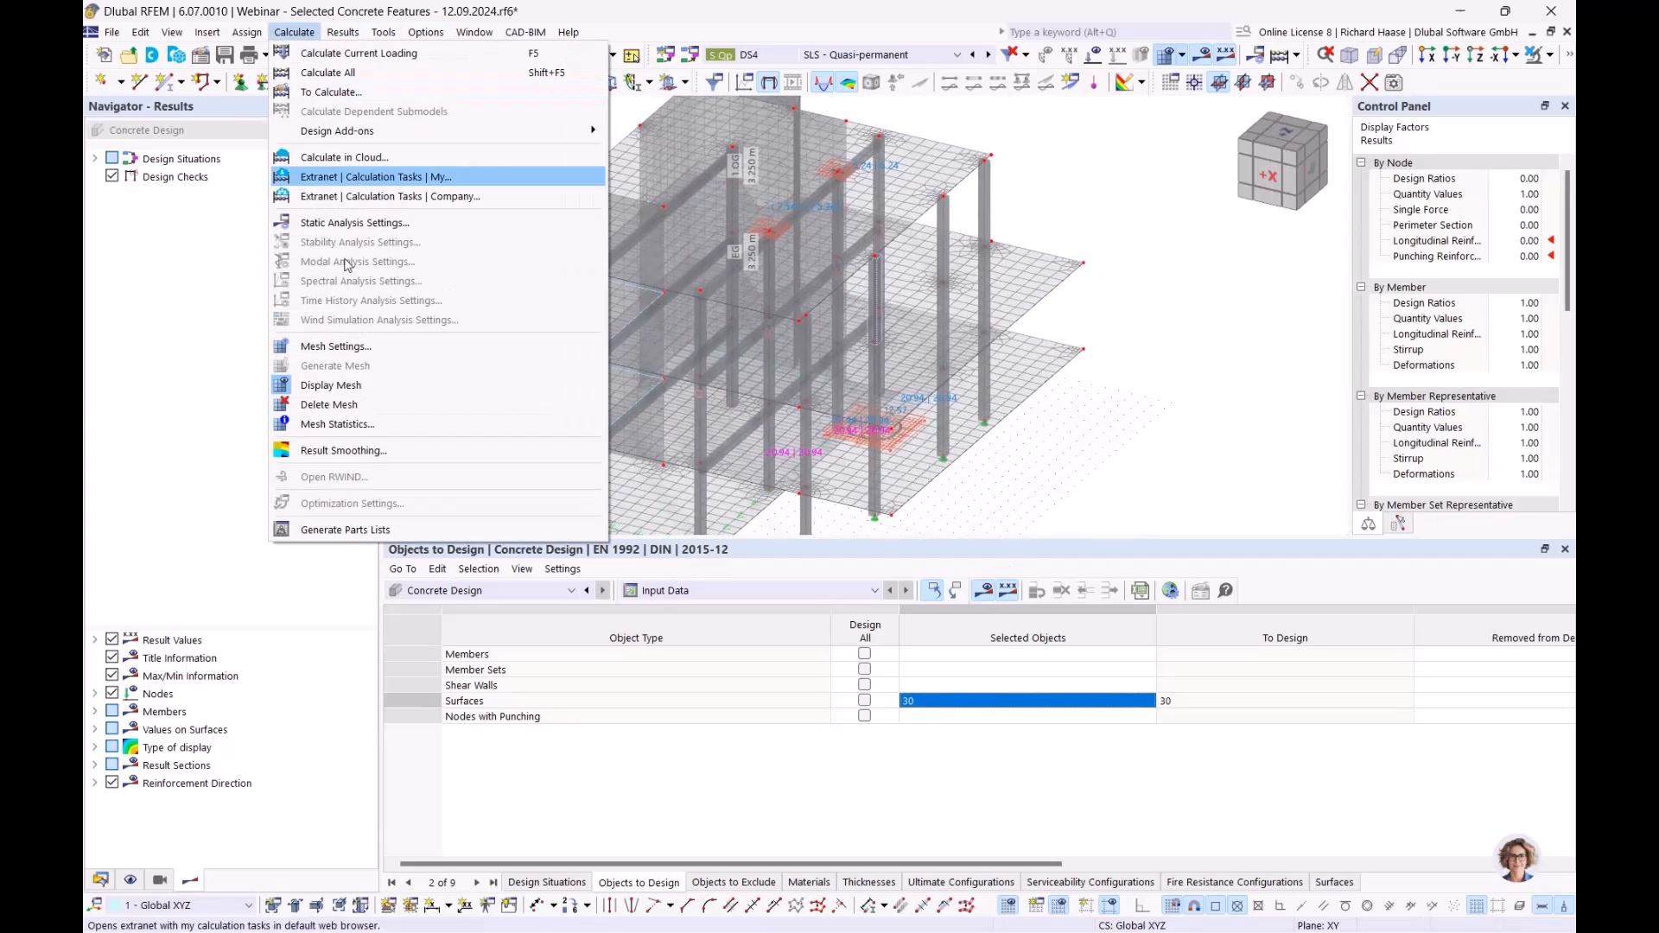
left_click(354, 406)
left_click(919, 557)
- Restart the calculation and cancel it before results are produced
left_click(984, 593)
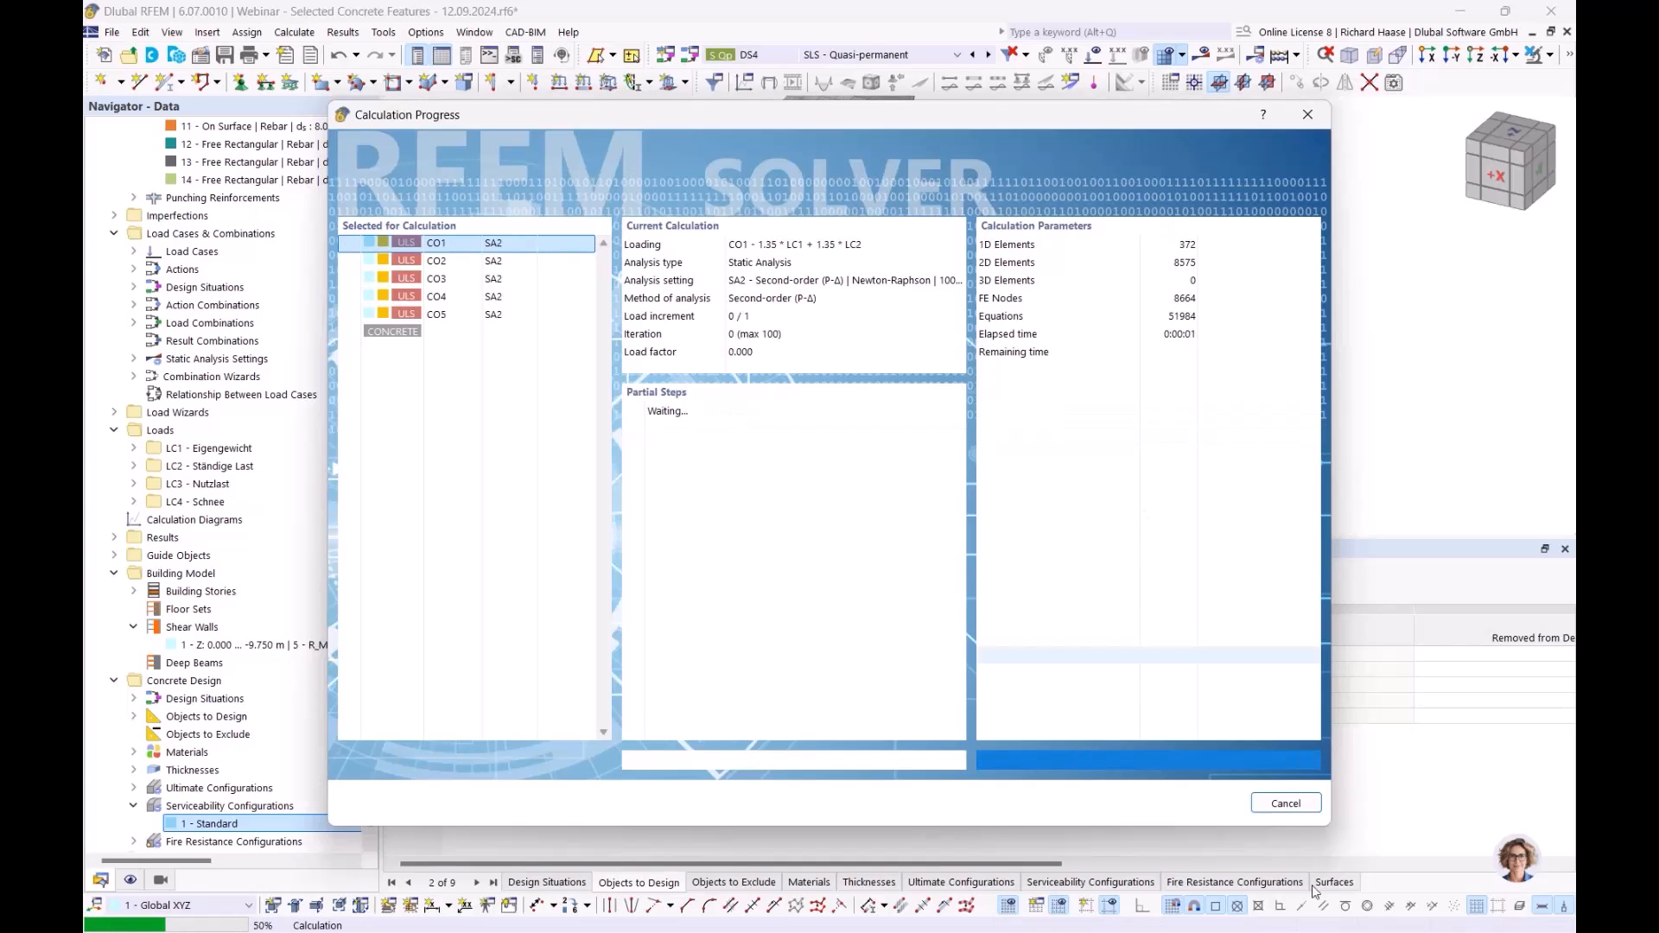
left_click(1276, 804)
left_click(824, 559)
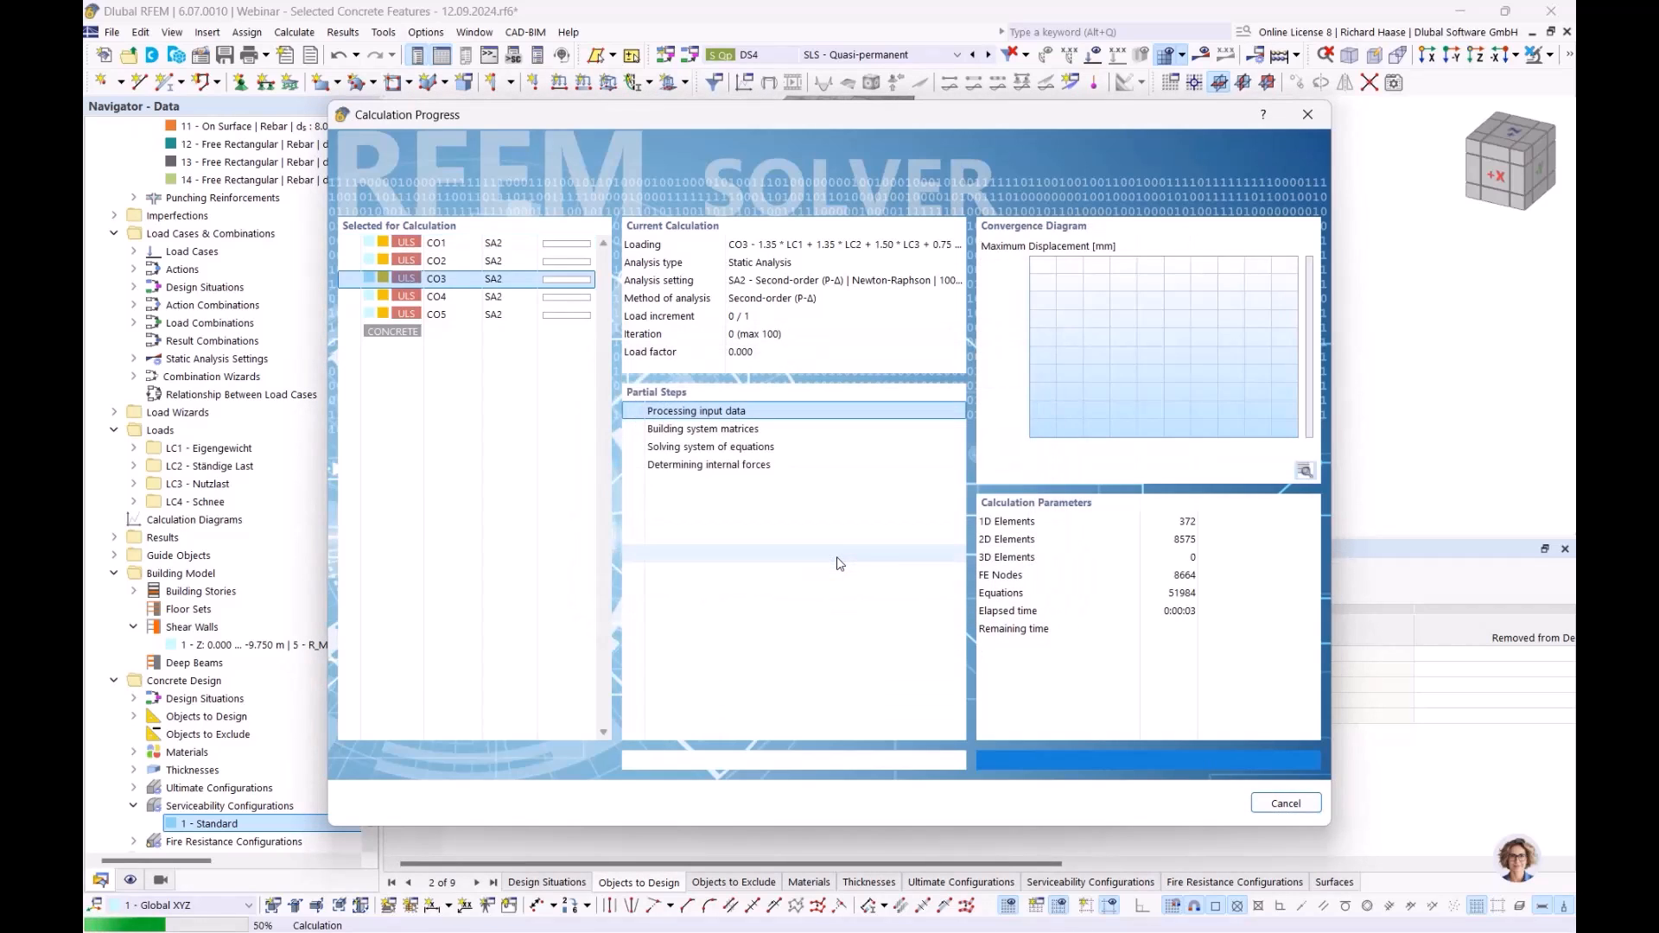
left_click(999, 559)
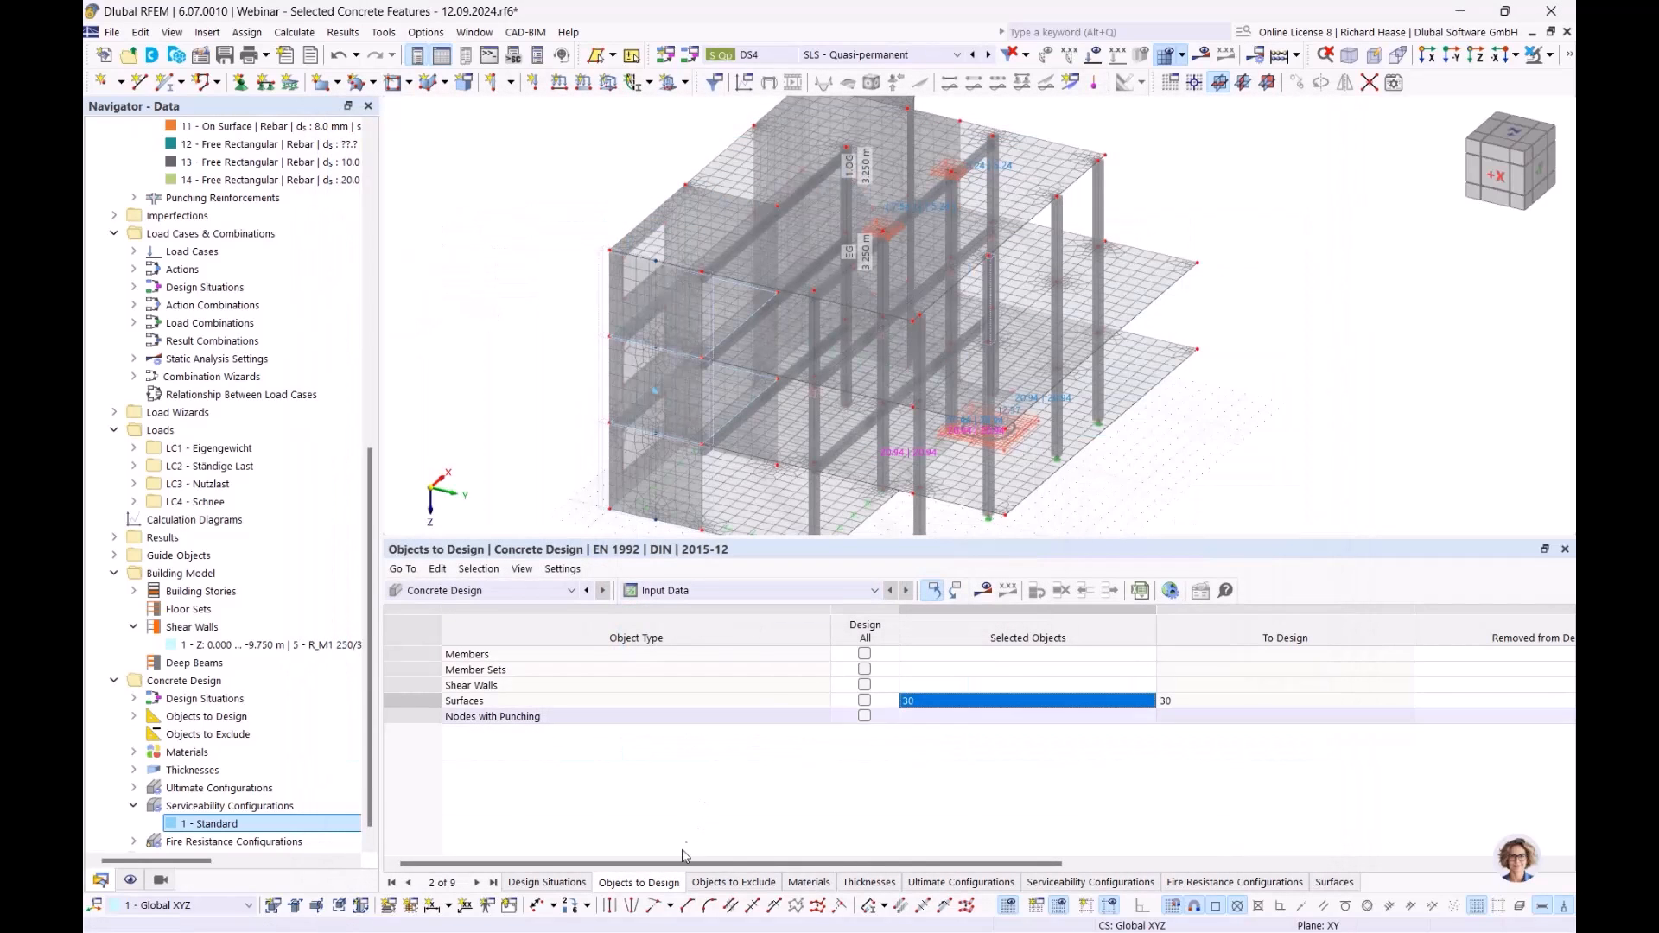
- Design SLS situations DS2, DS3 and DS4 instead of ULS DS1, then calculate
left_click(548, 883)
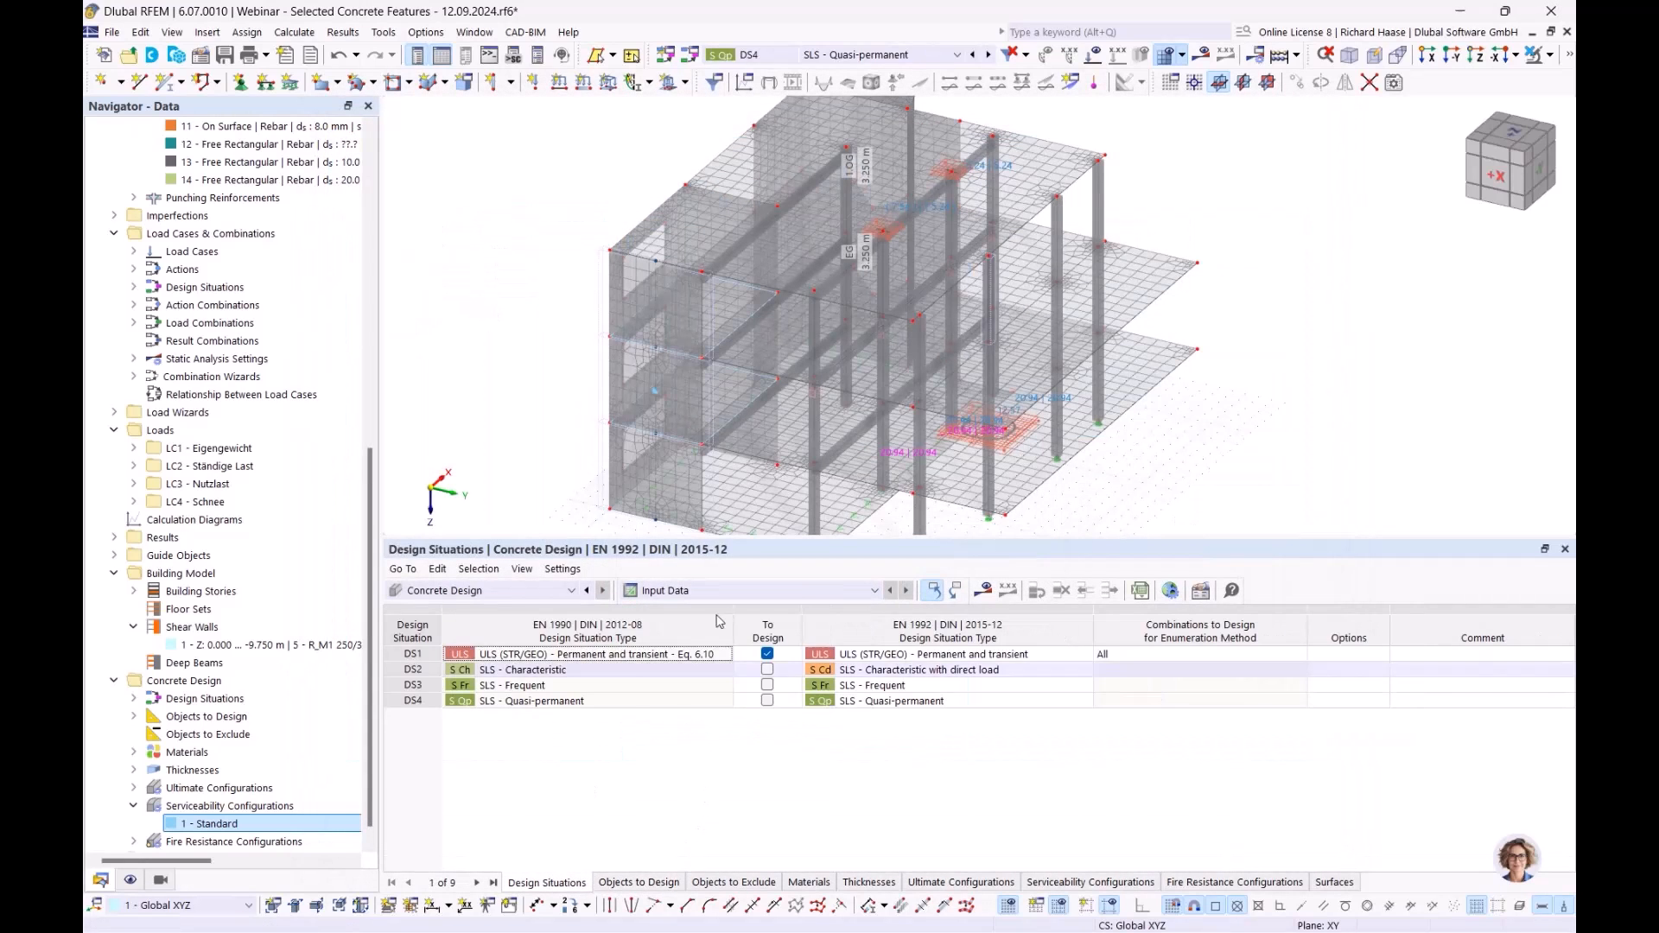
left_click(768, 655)
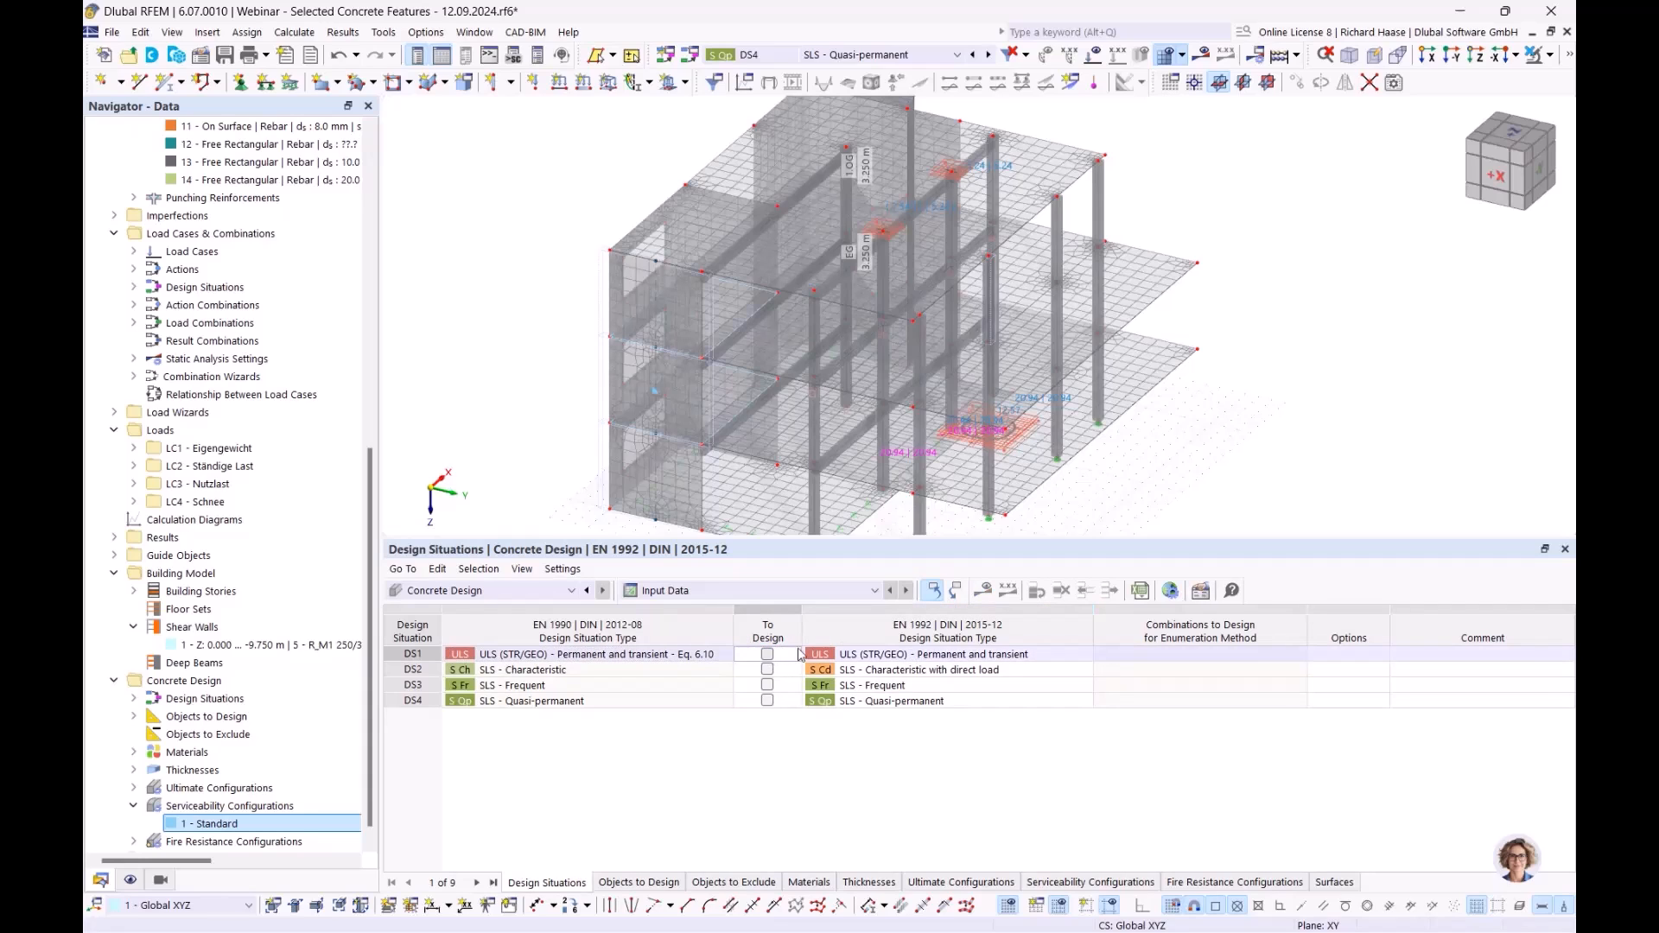
left_click(767, 670)
left_click(767, 685)
left_click(768, 701)
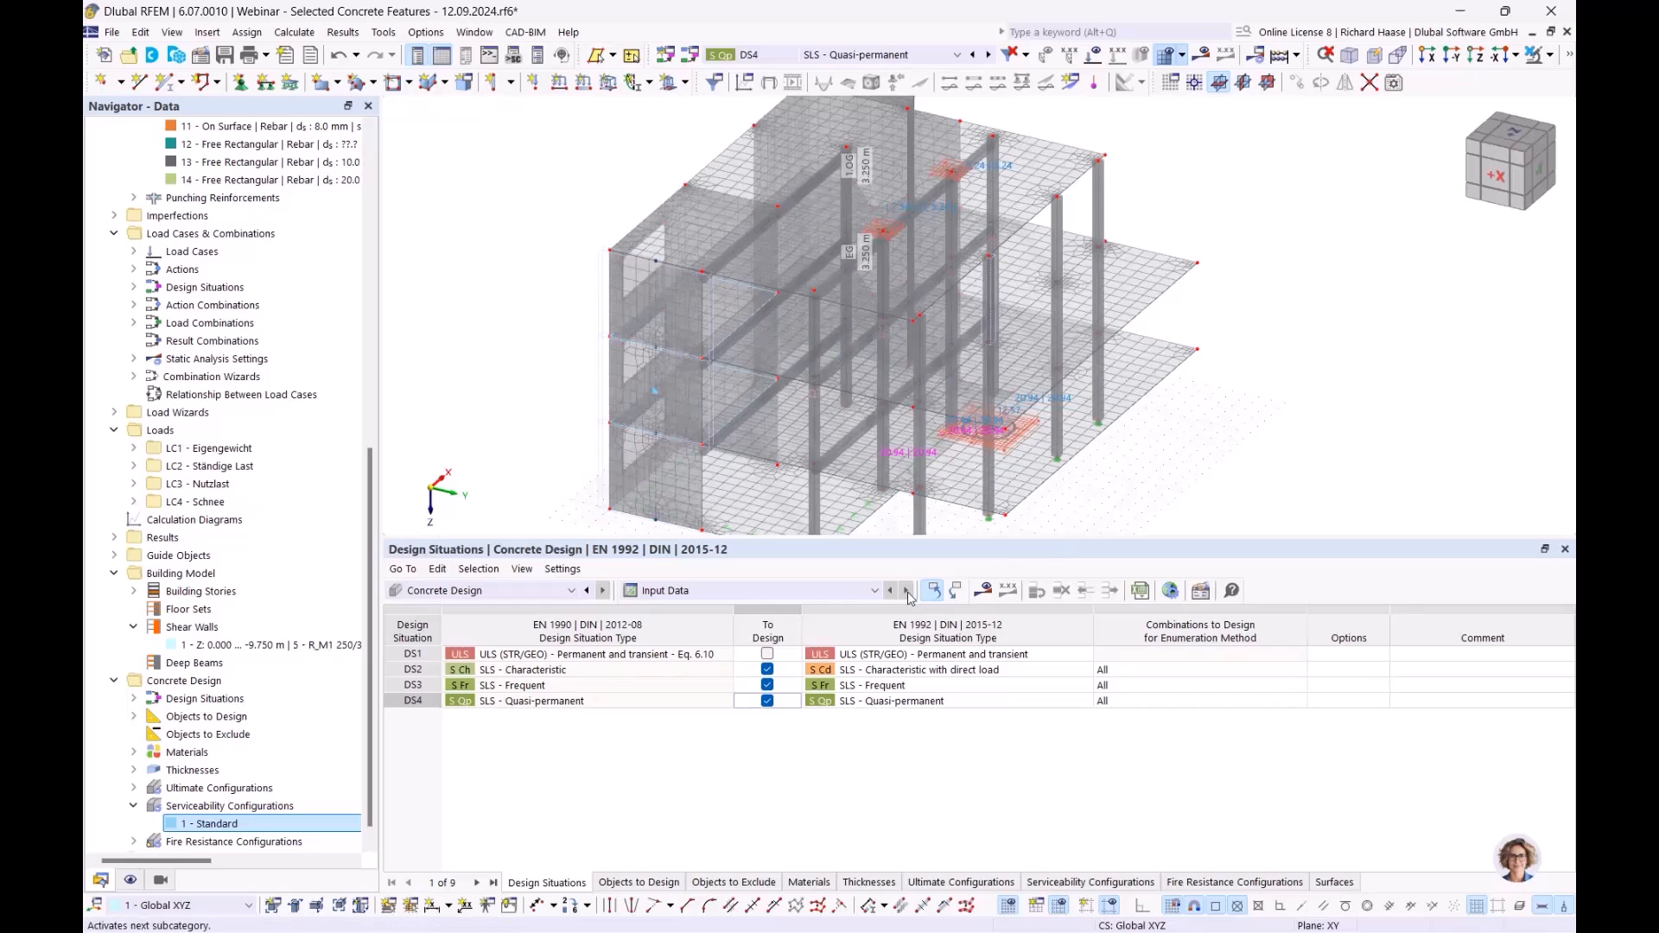
left_click(990, 599)
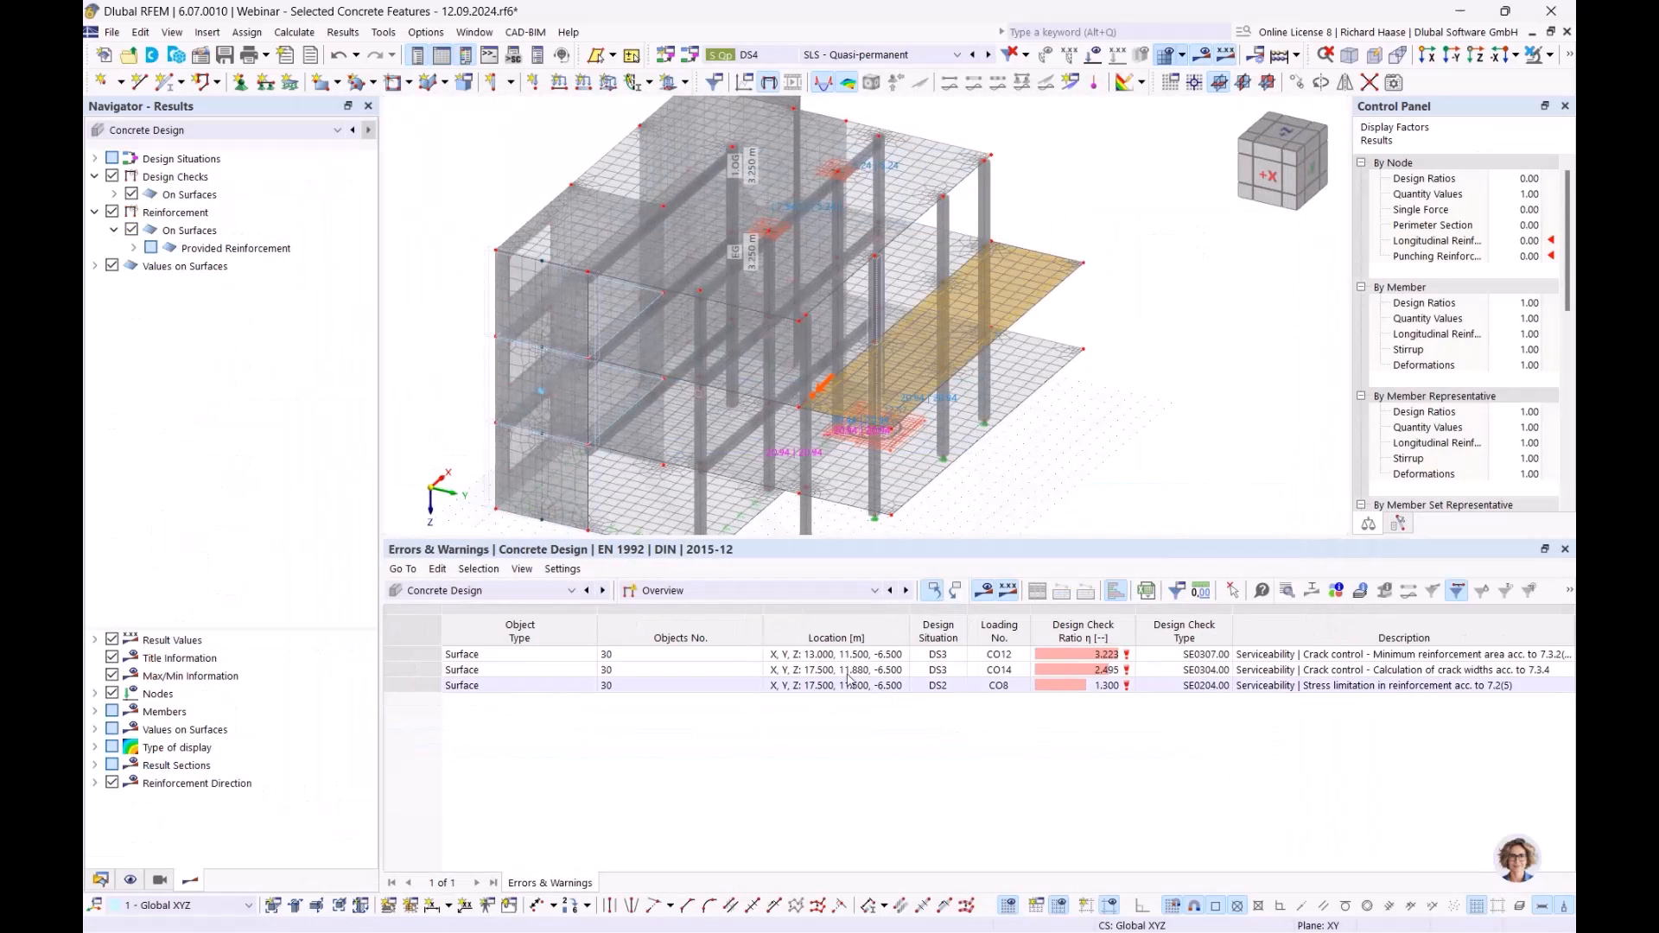
- Show the Design Ratios on Surfaces table and read the DS2 stress limitation description
left_click(730, 590)
left_click(728, 637)
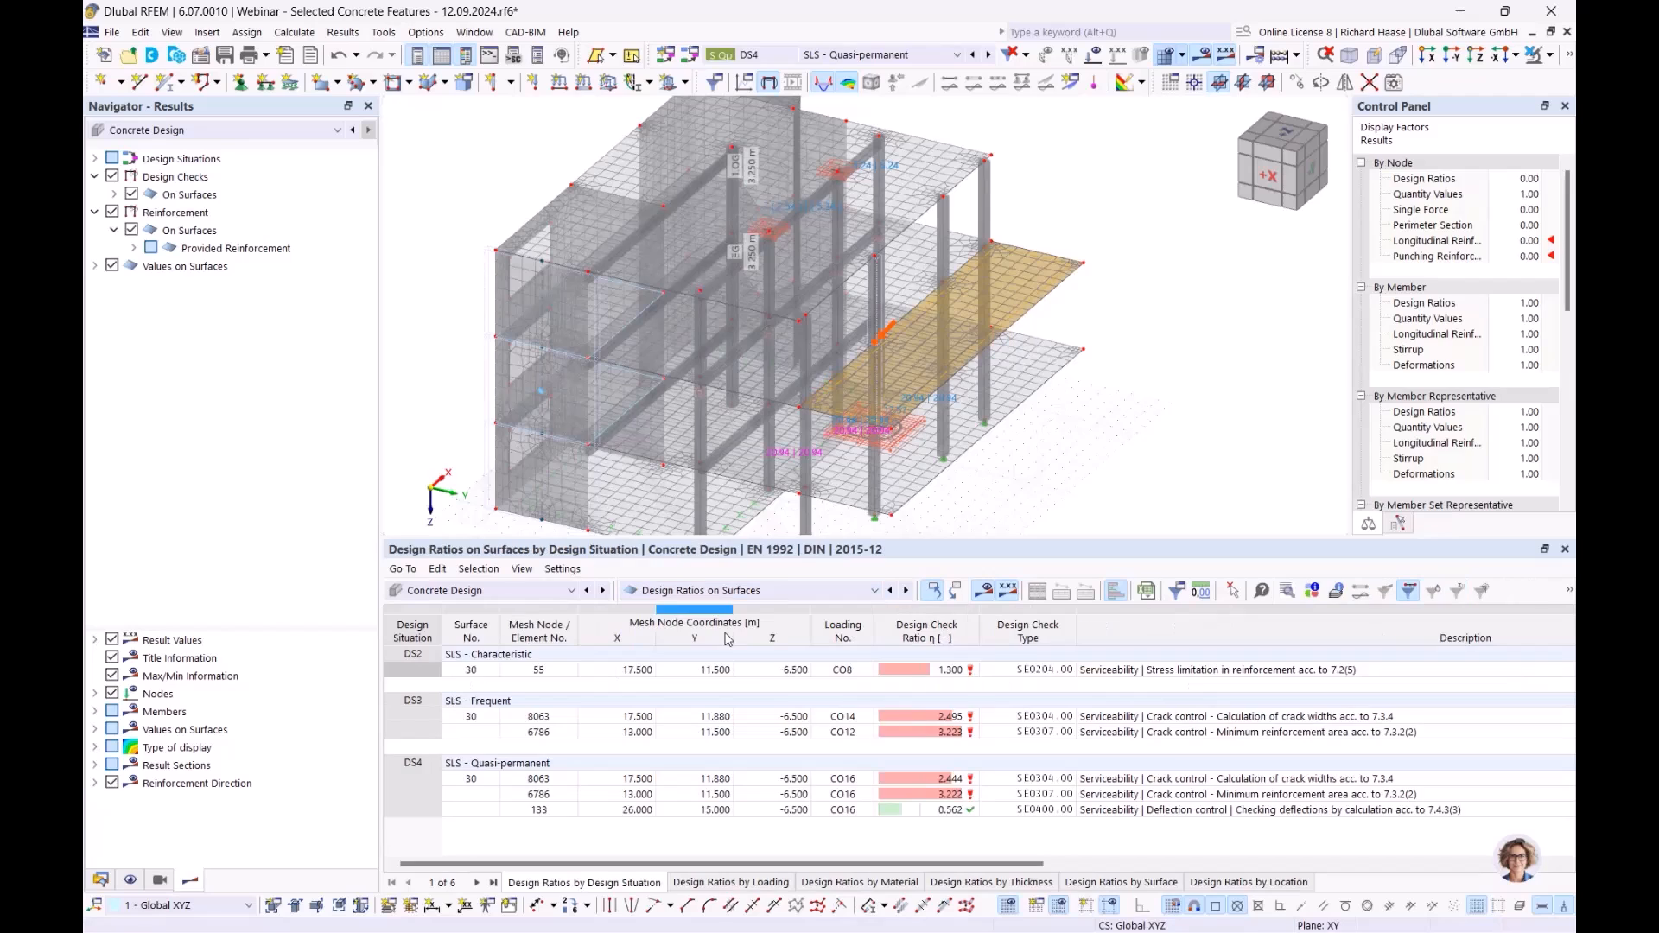
left_click(1165, 672)
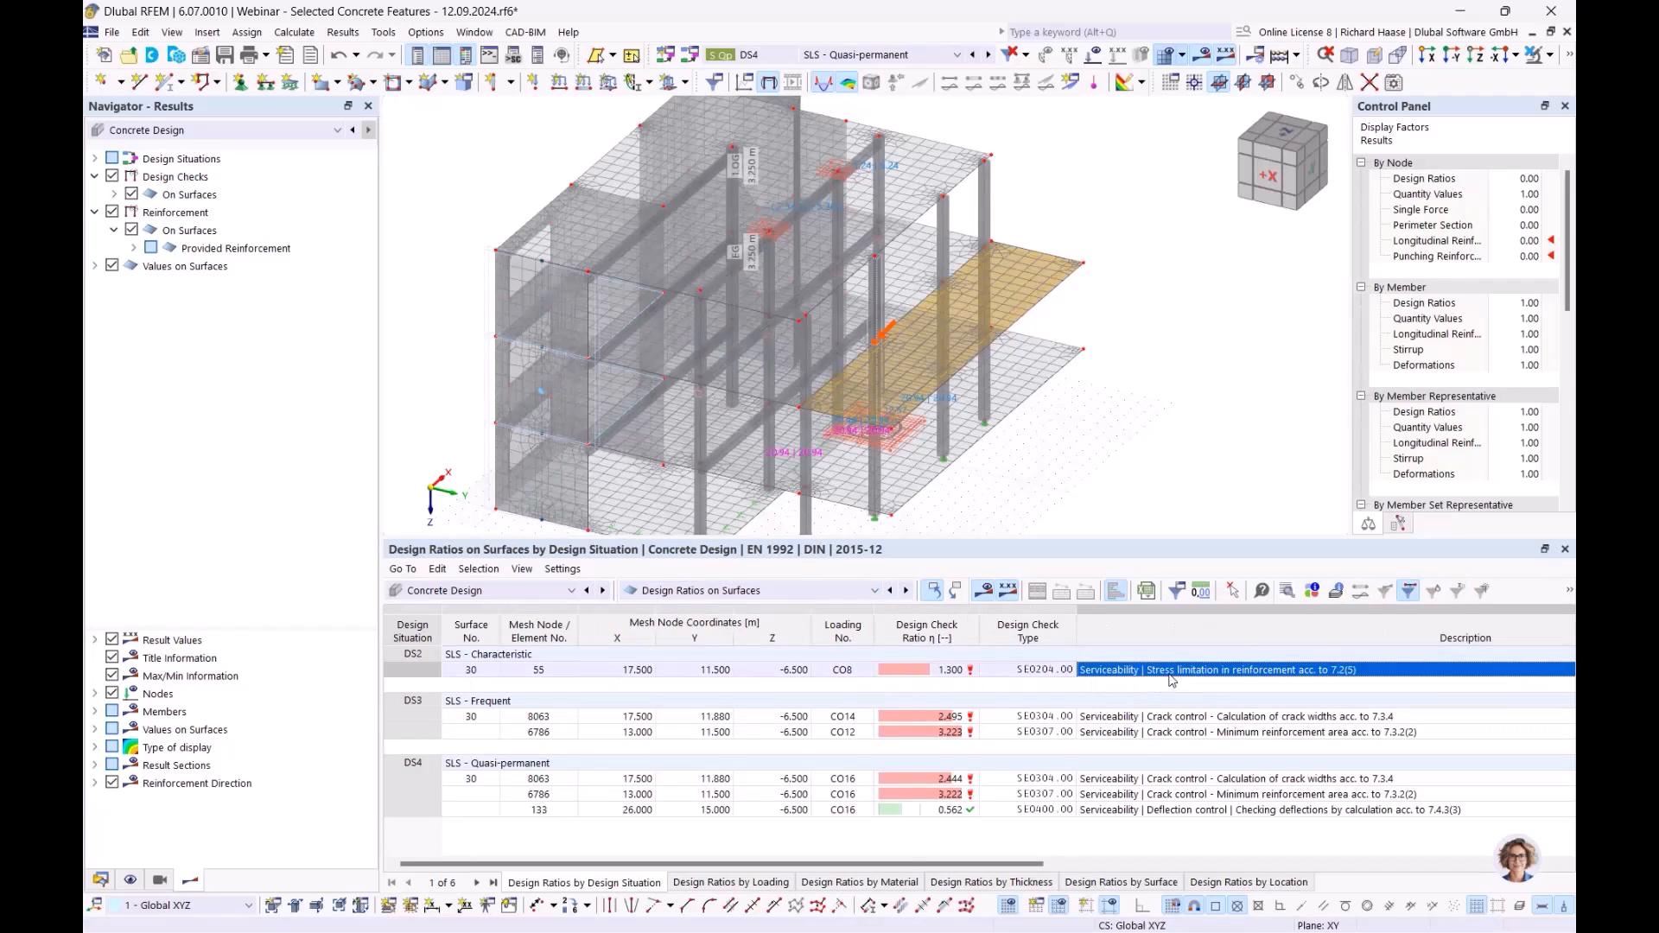
scroll(950, 398, "up", 4)
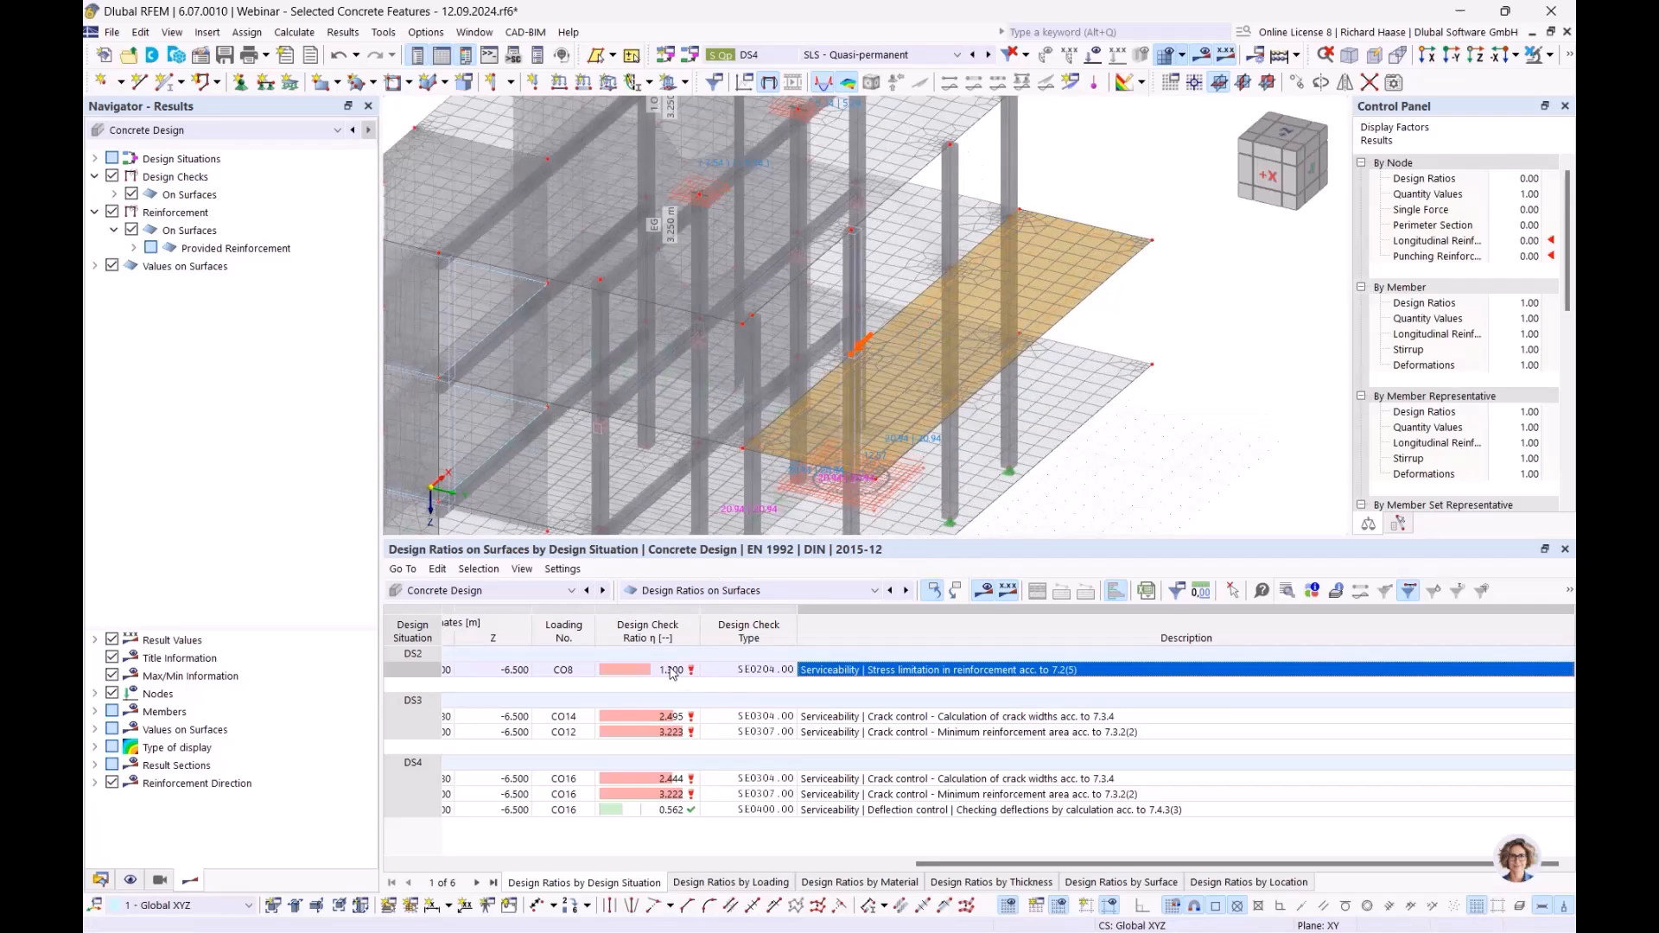
- Plot the provided top longitudinal reinforcement as,prov,1,-z, a uniform 2.51 cm²/m
left_click(218, 251)
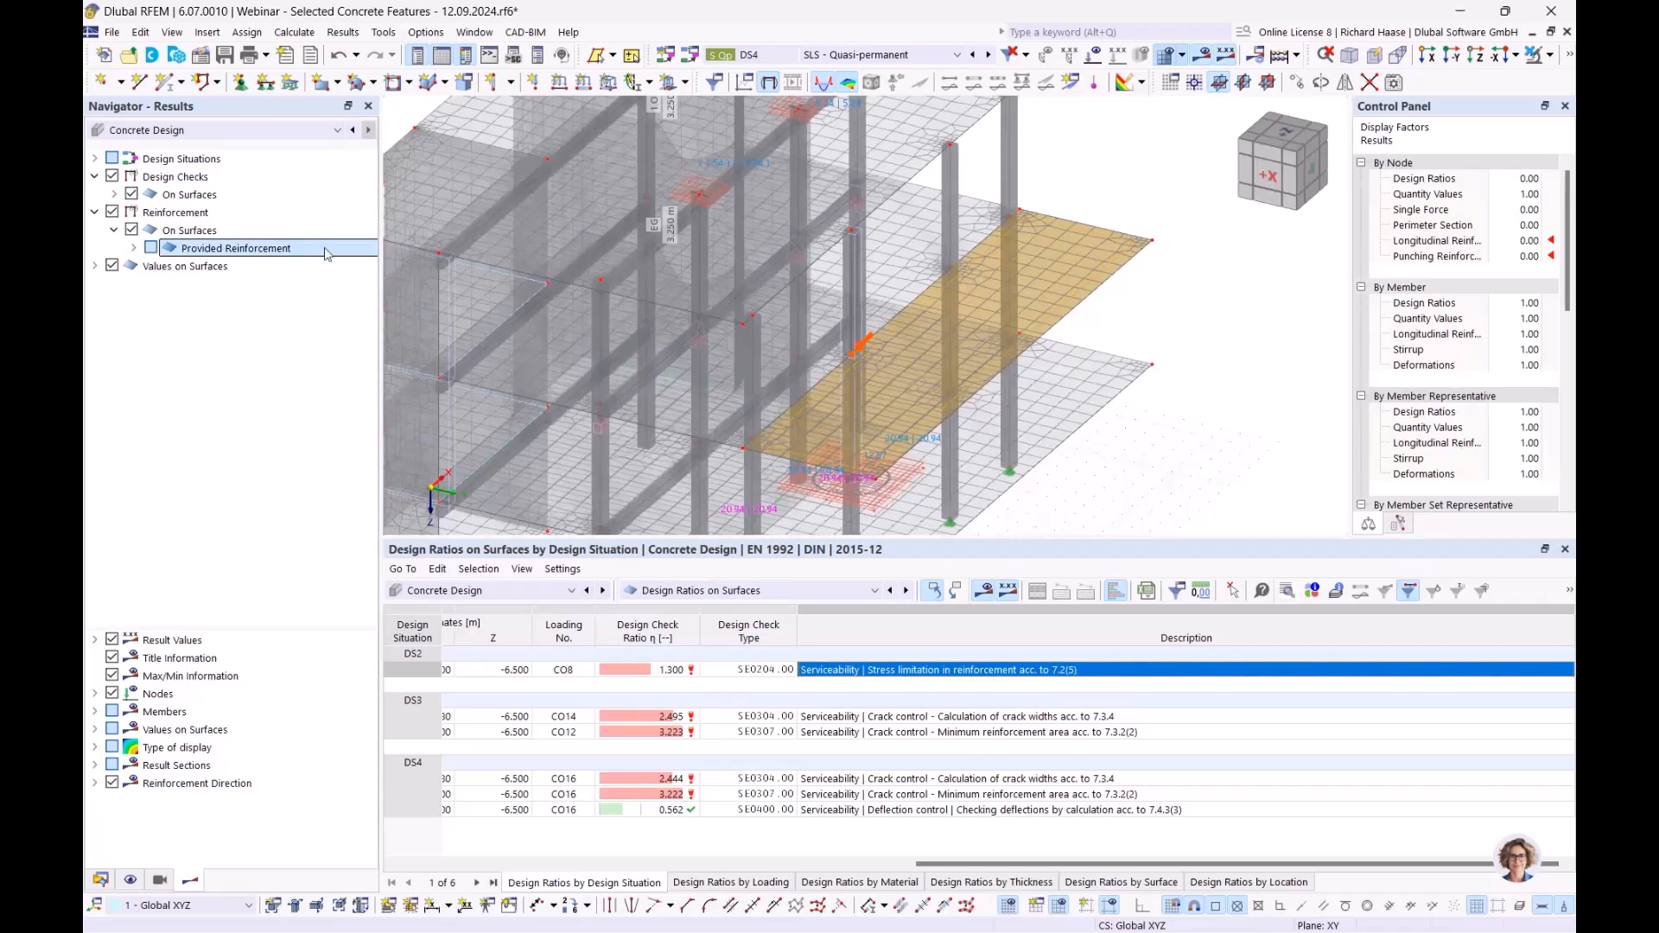
left_click(134, 249)
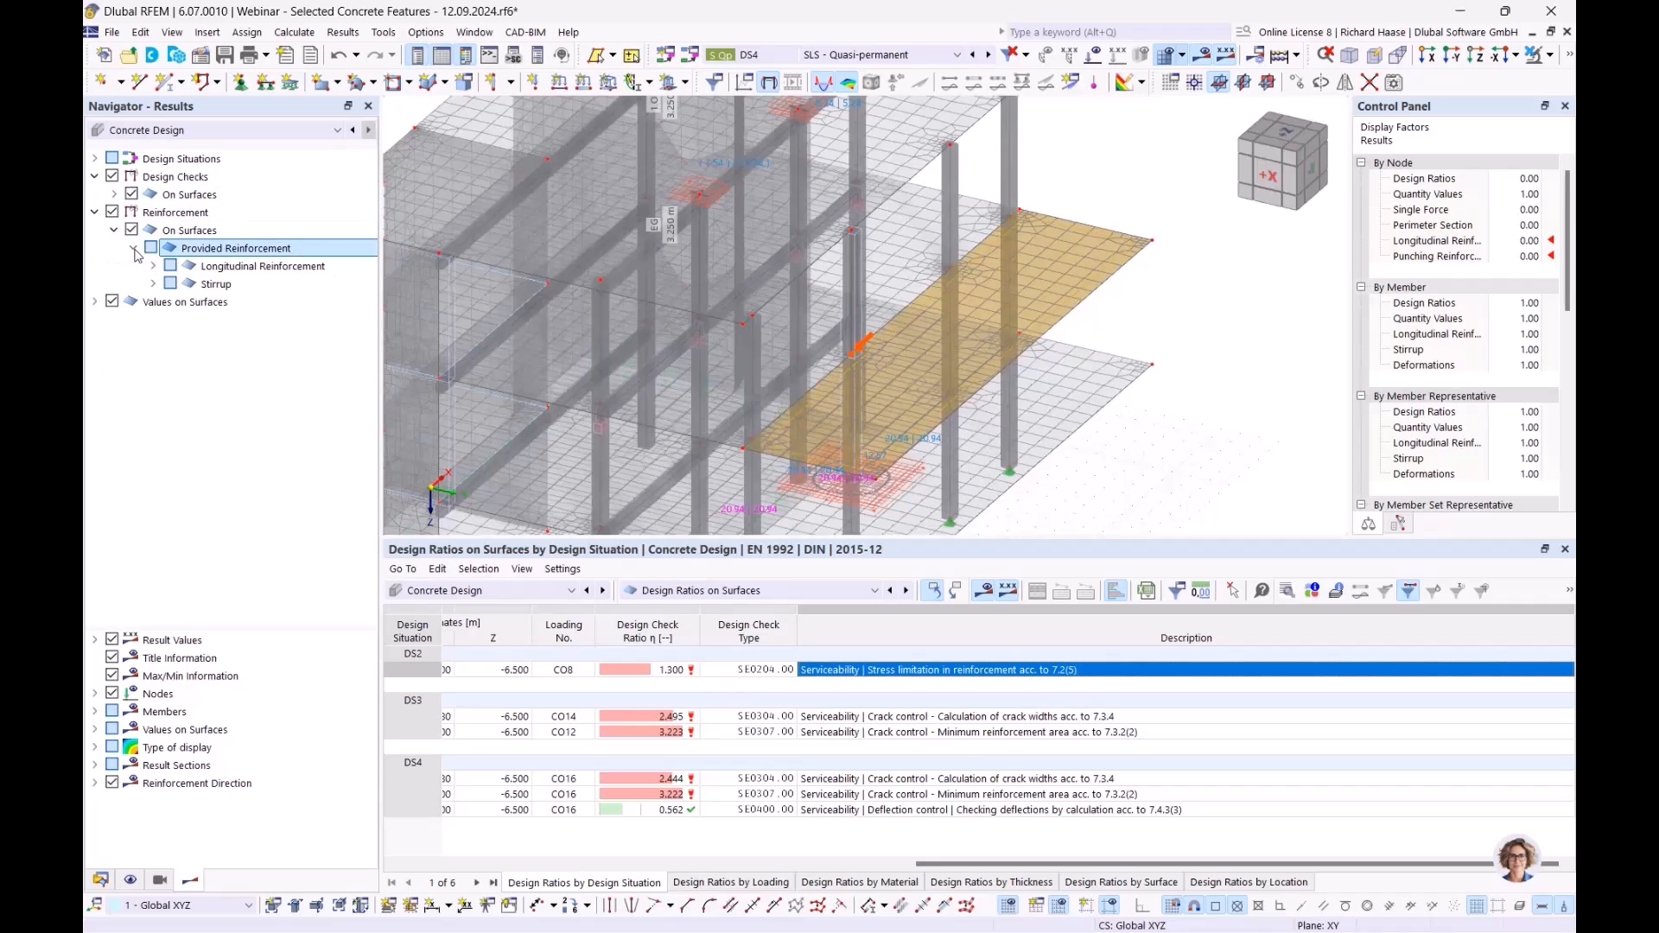
left_click(152, 267)
left_click(192, 284)
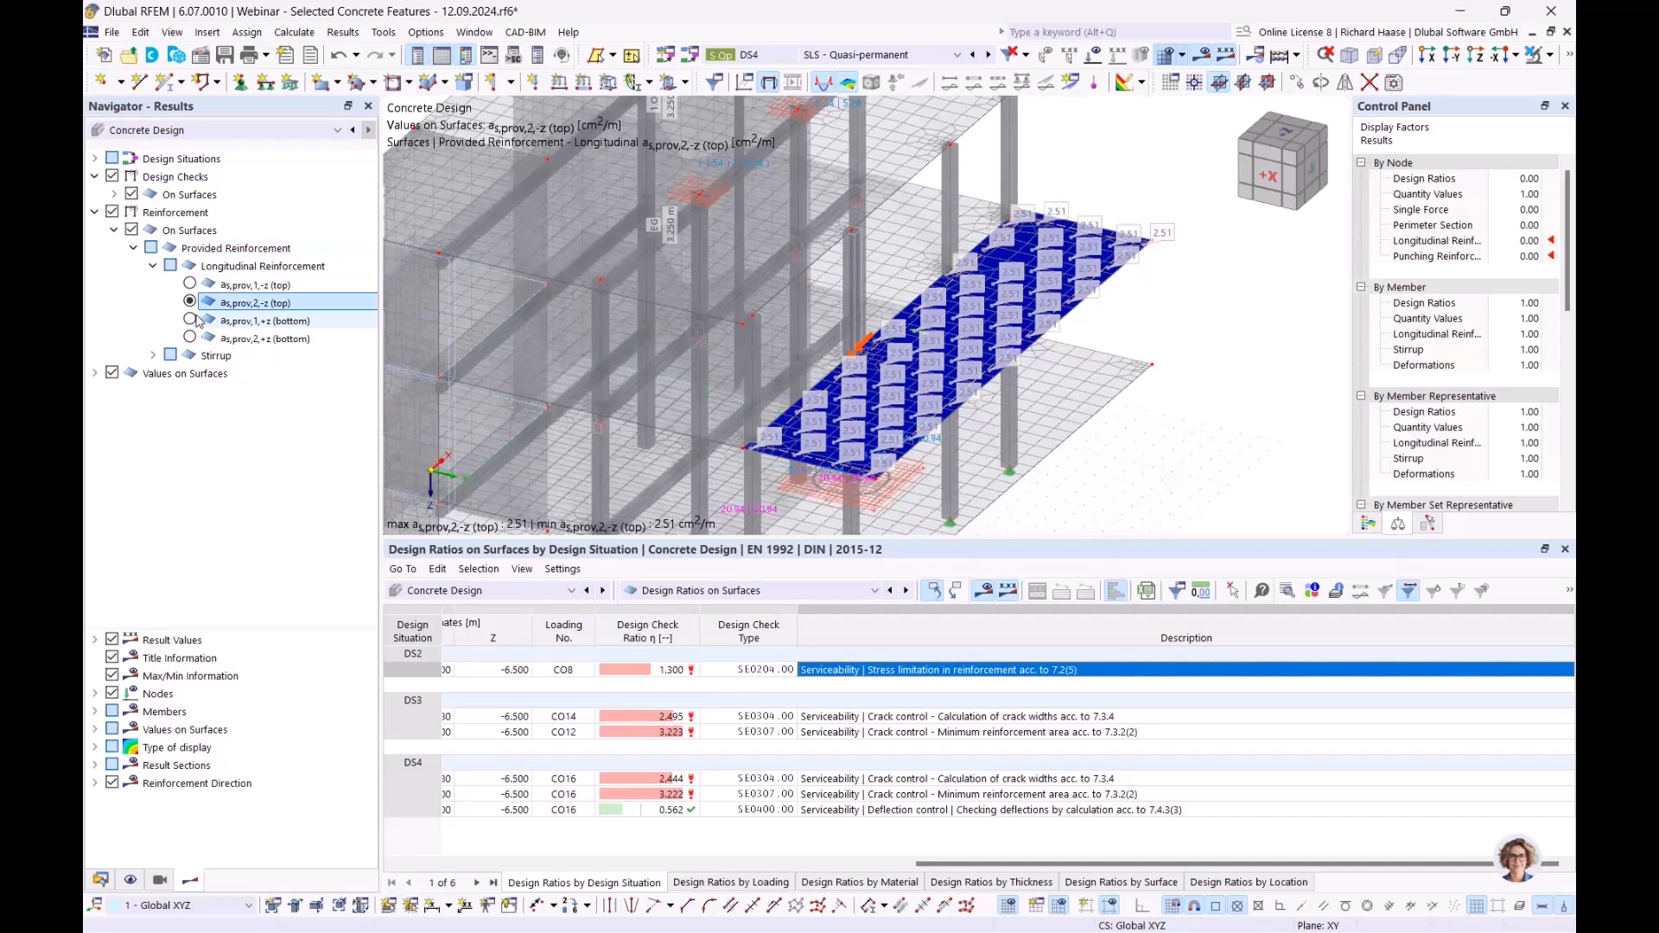
left_click(153, 266)
left_click(134, 248)
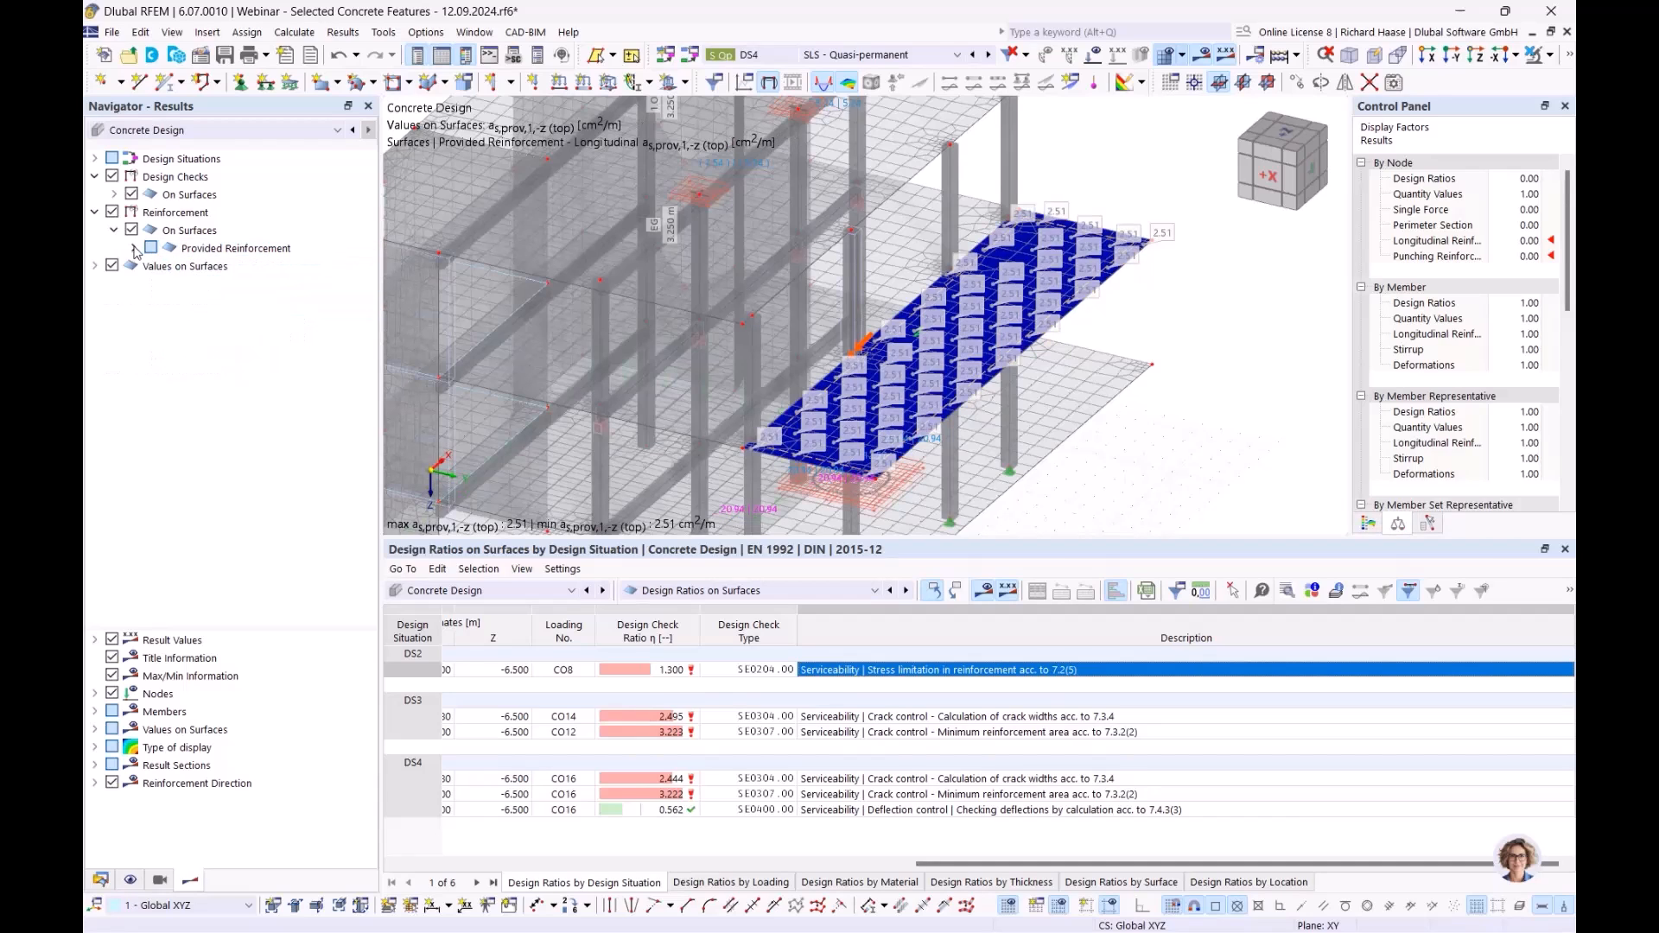
left_click(100, 880)
- Tick 'Increases the required longitudinal reinforcement automatically' in the Standard configuration and accept deleting results
scroll(247, 808, "down", 1)
double_click(233, 805)
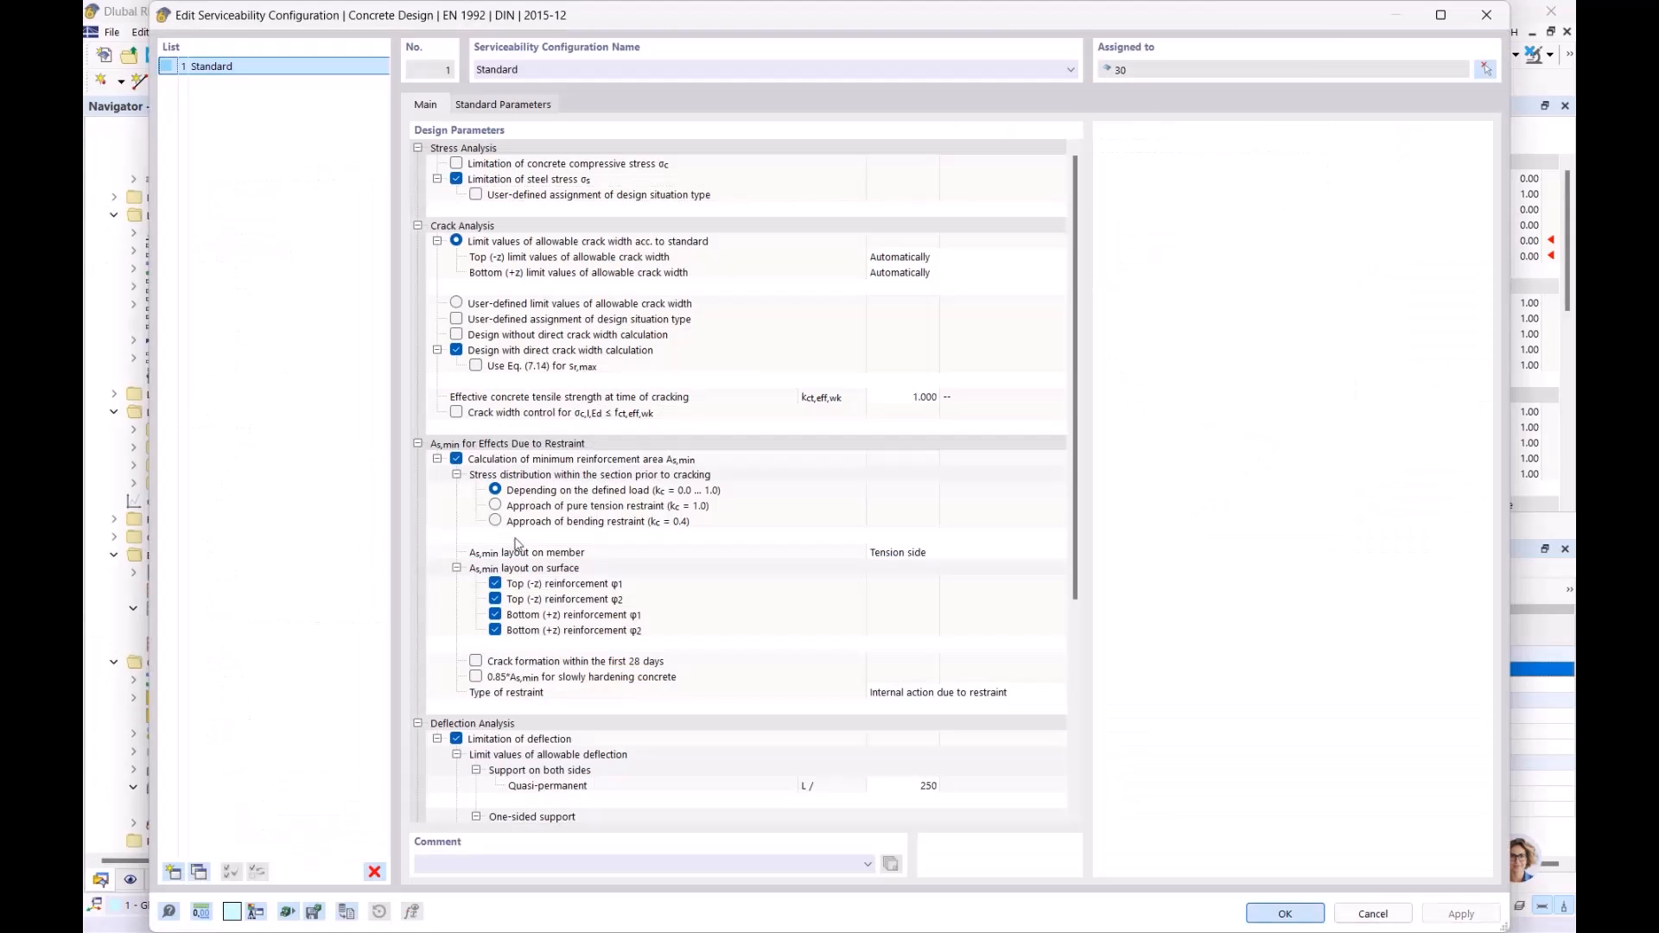
scroll(752, 452, "down", 5)
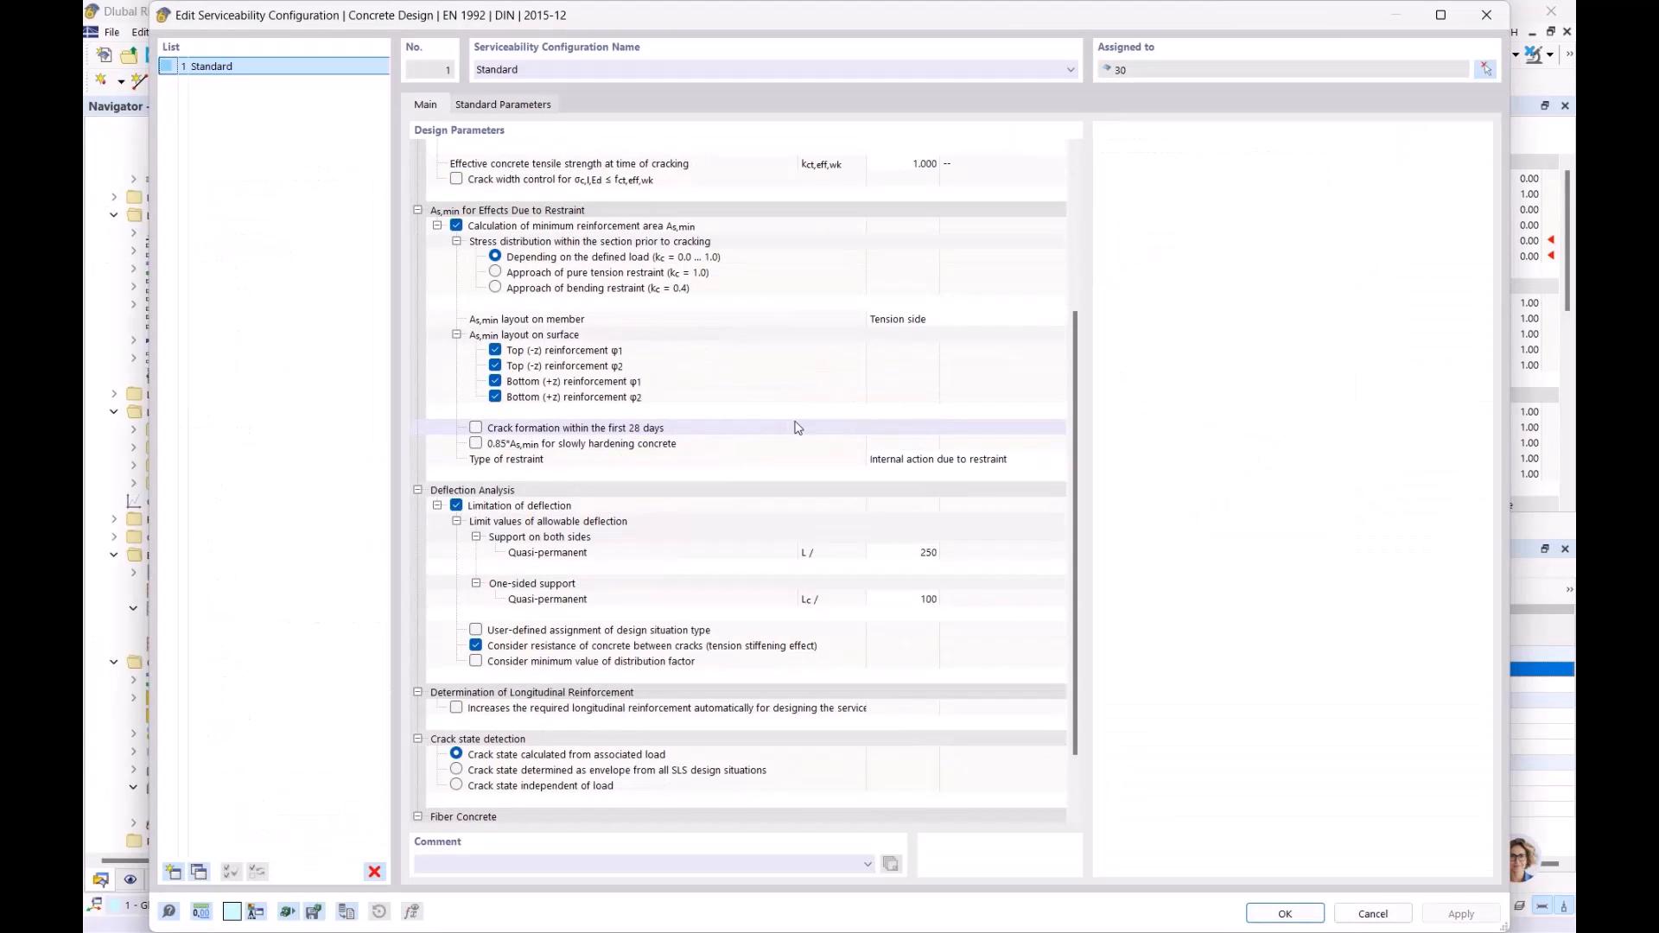
left_click(776, 708)
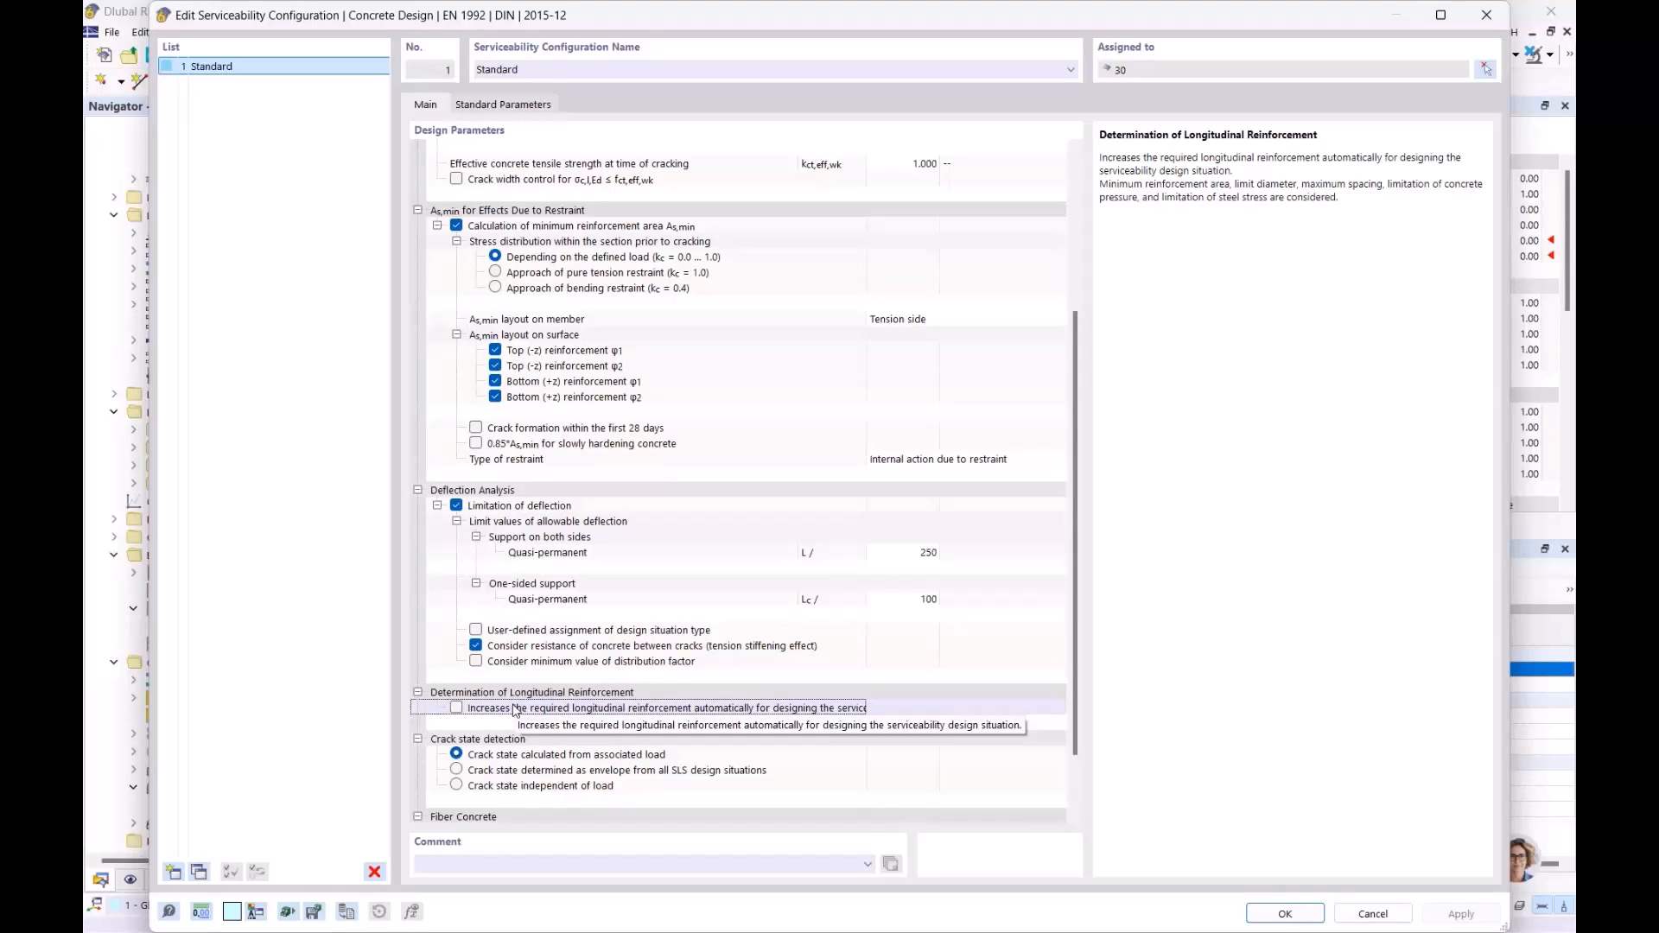
left_click(456, 708)
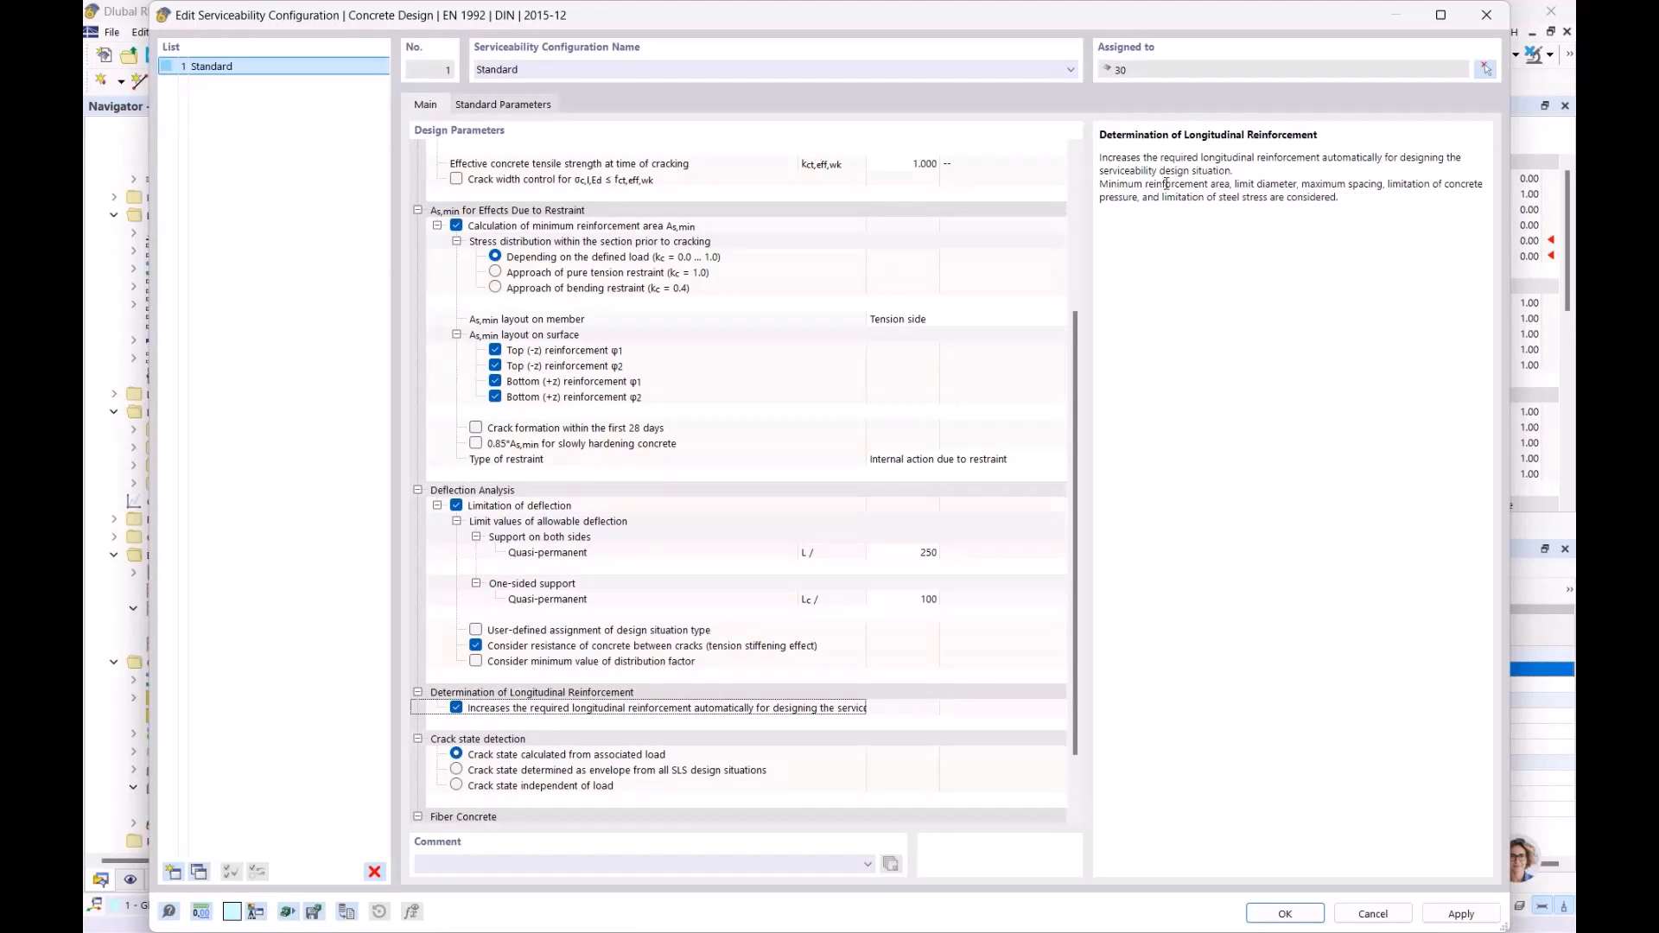
left_click_drag(1129, 185, 1262, 193)
left_click(1420, 183)
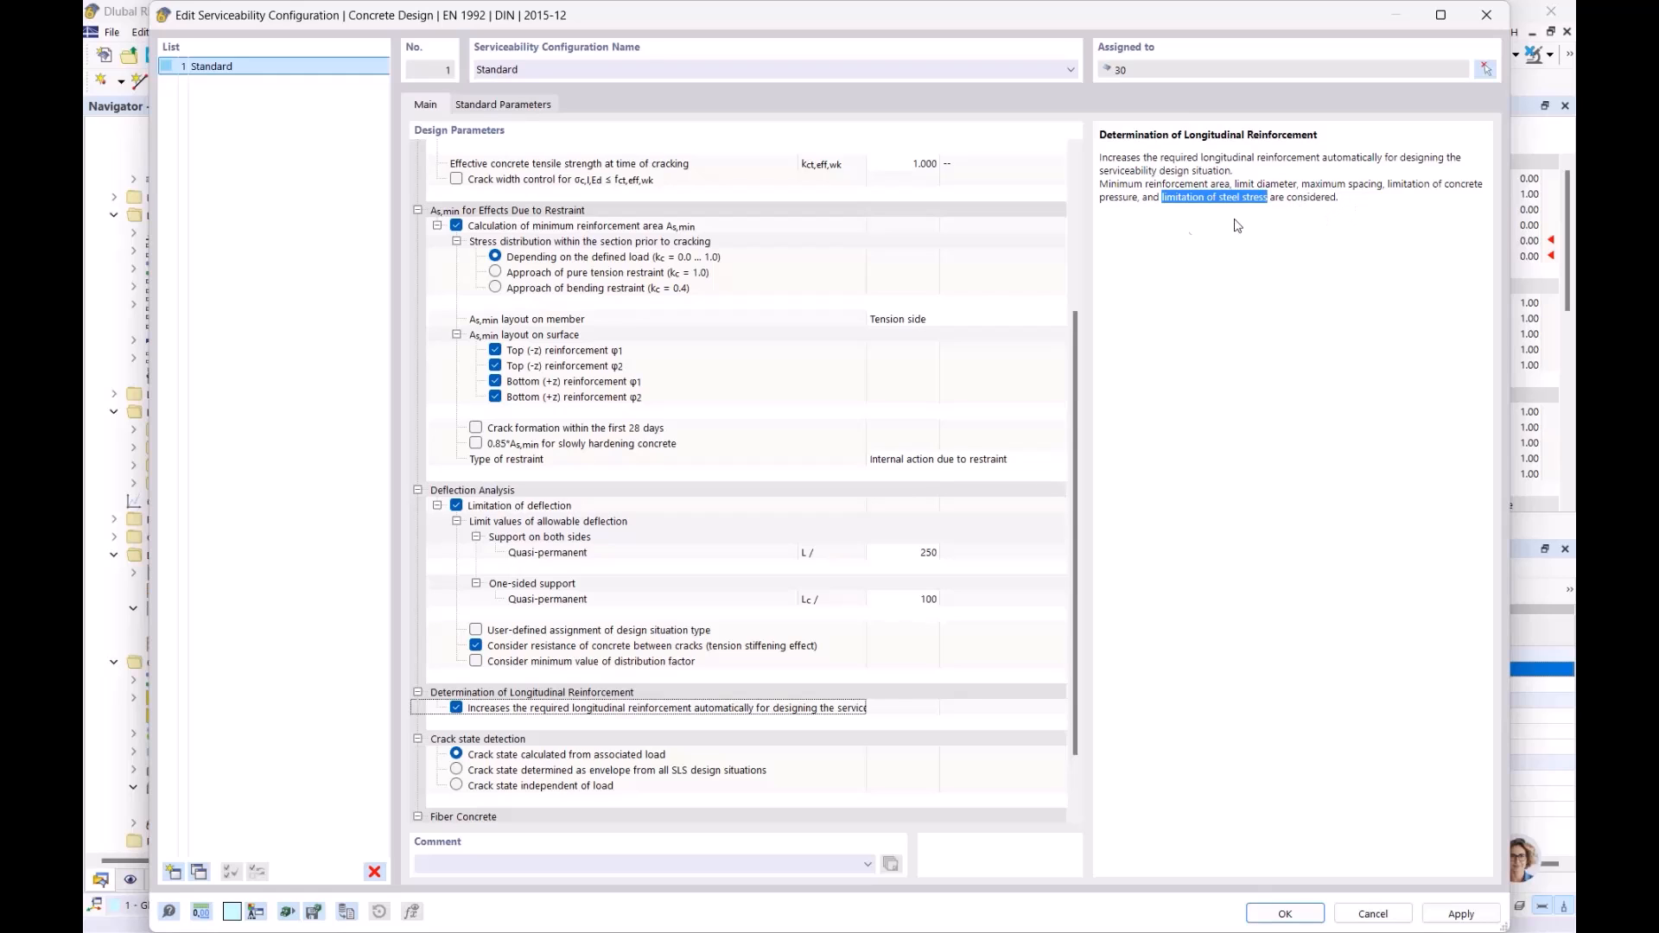
mouse_move(847, 19)
left_mouse_down()
mouse_move(881, 207)
mouse_move(899, 108)
mouse_move(817, 58)
mouse_move(818, 17)
mouse_move(834, 43)
left_mouse_up()
left_click_drag(1219, 54, 1222, 38)
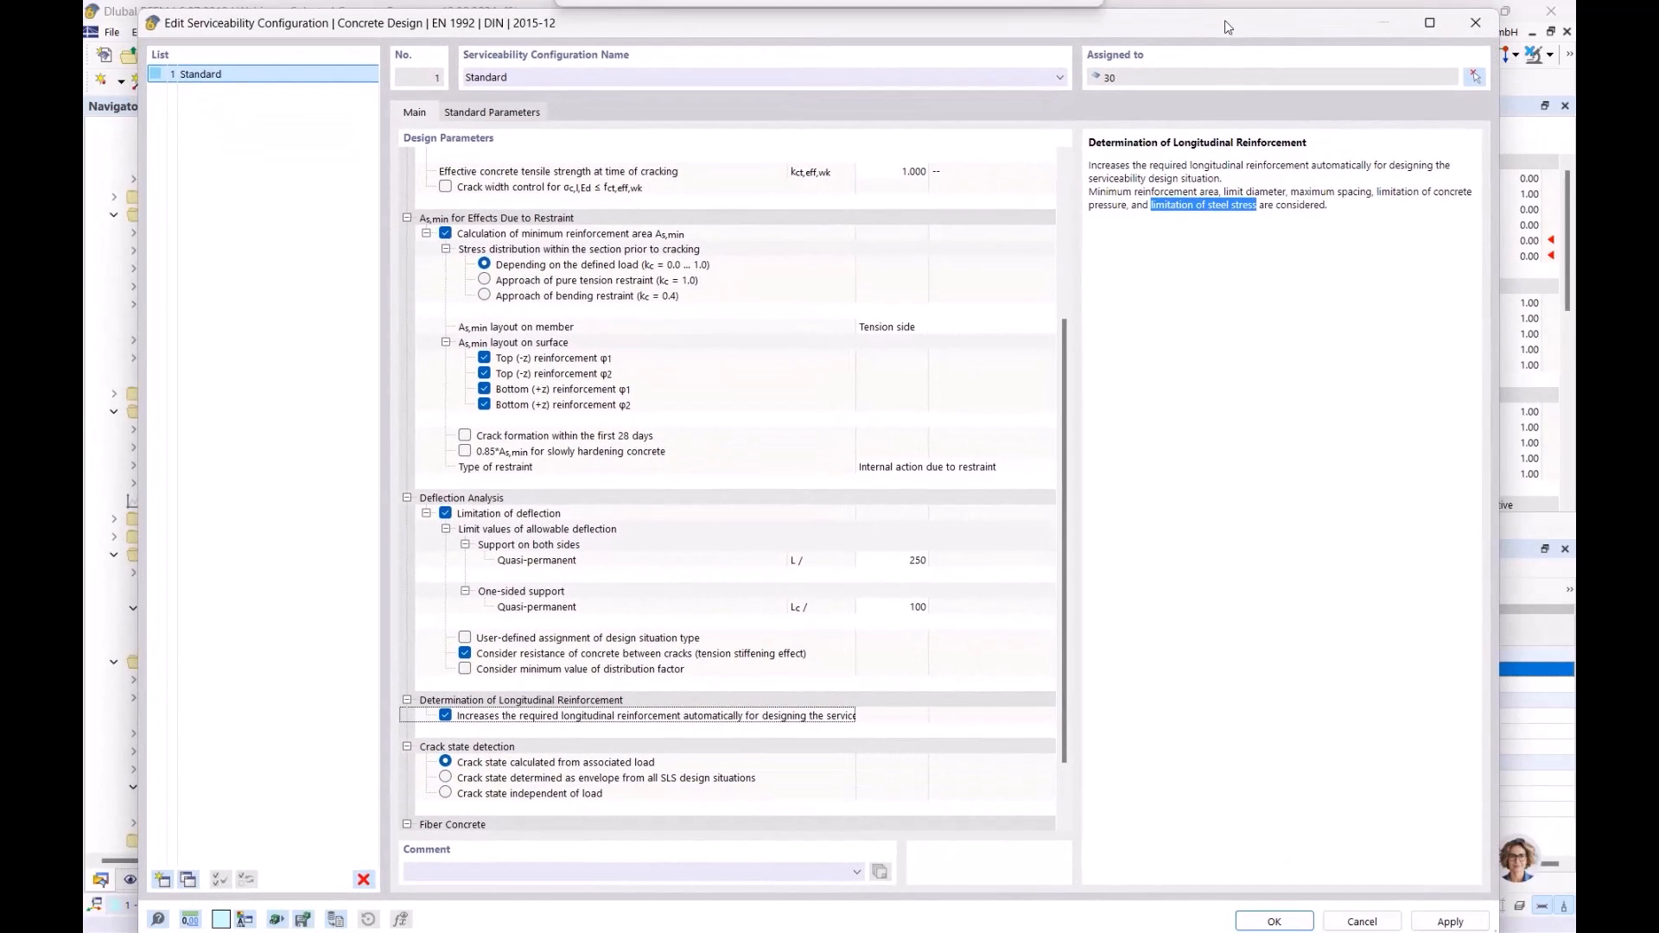
left_click(1278, 916)
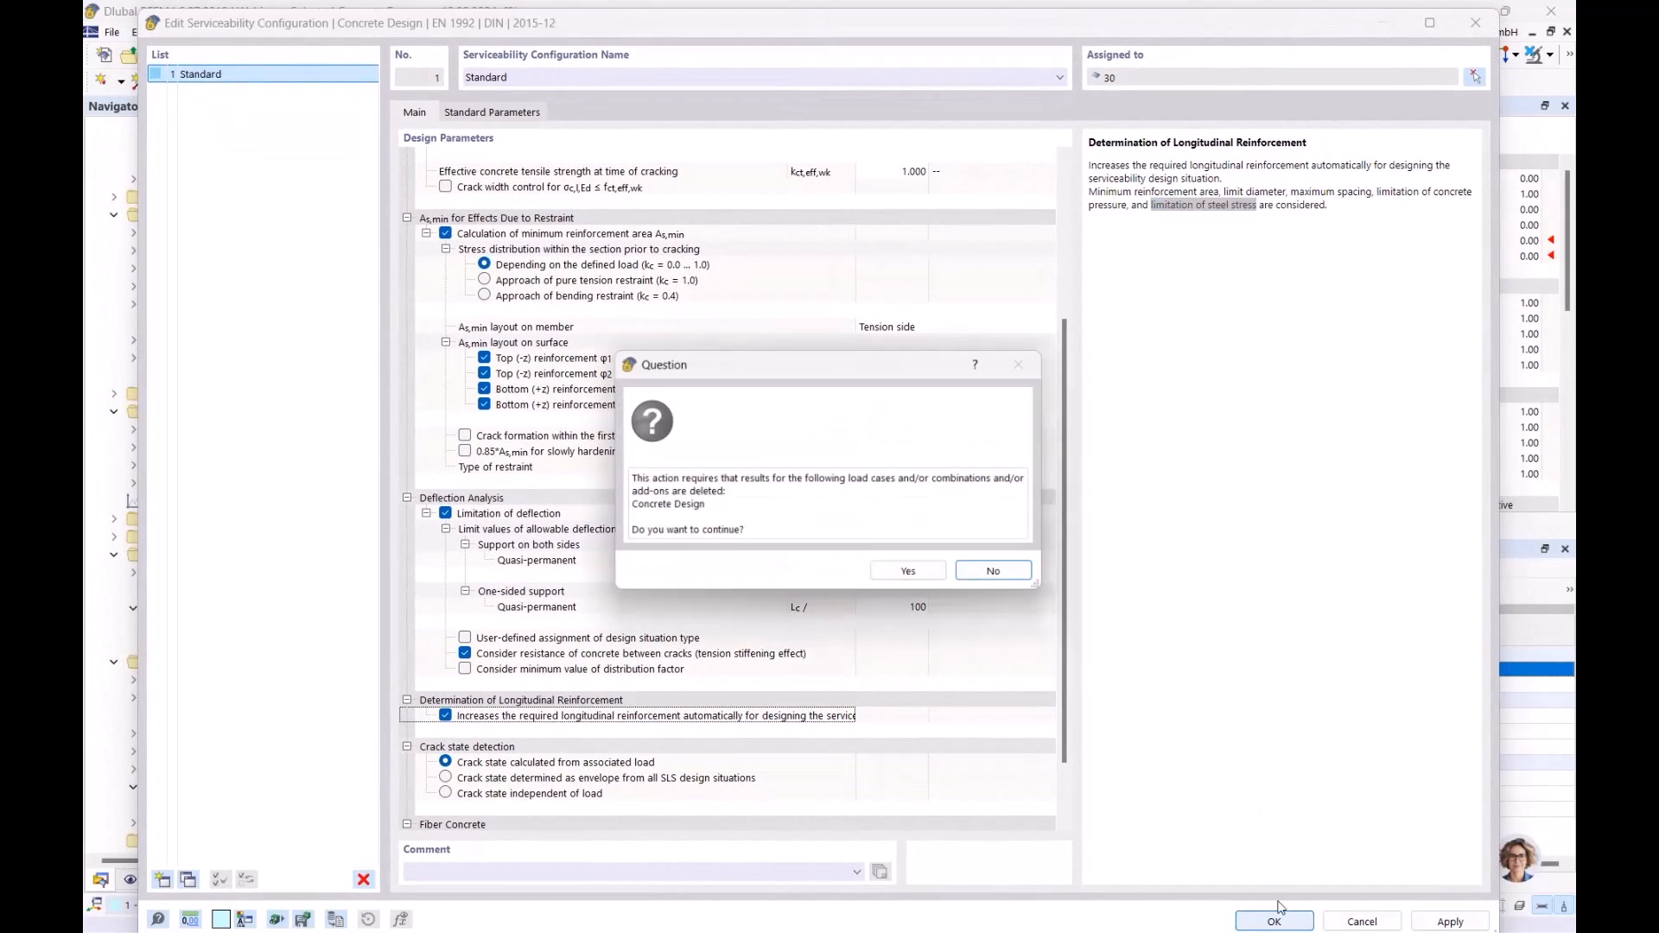
left_click(908, 571)
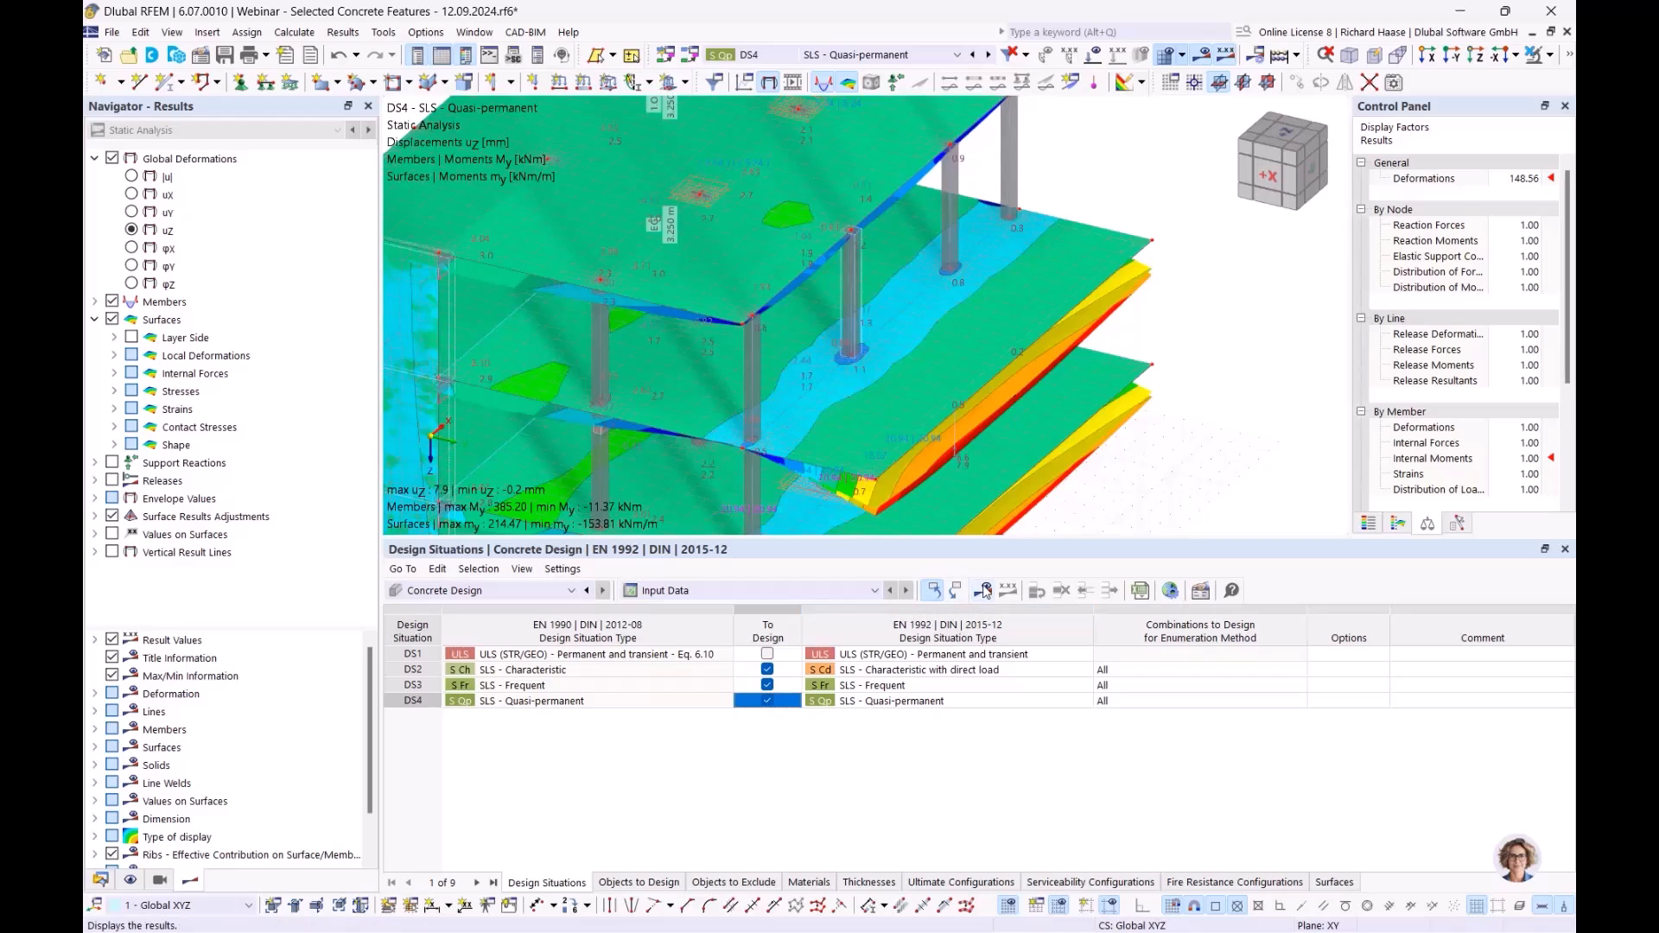
- Recalculate and list Design Ratios on Surfaces, with DS2 stress limitation at 0.990
left_click(985, 590)
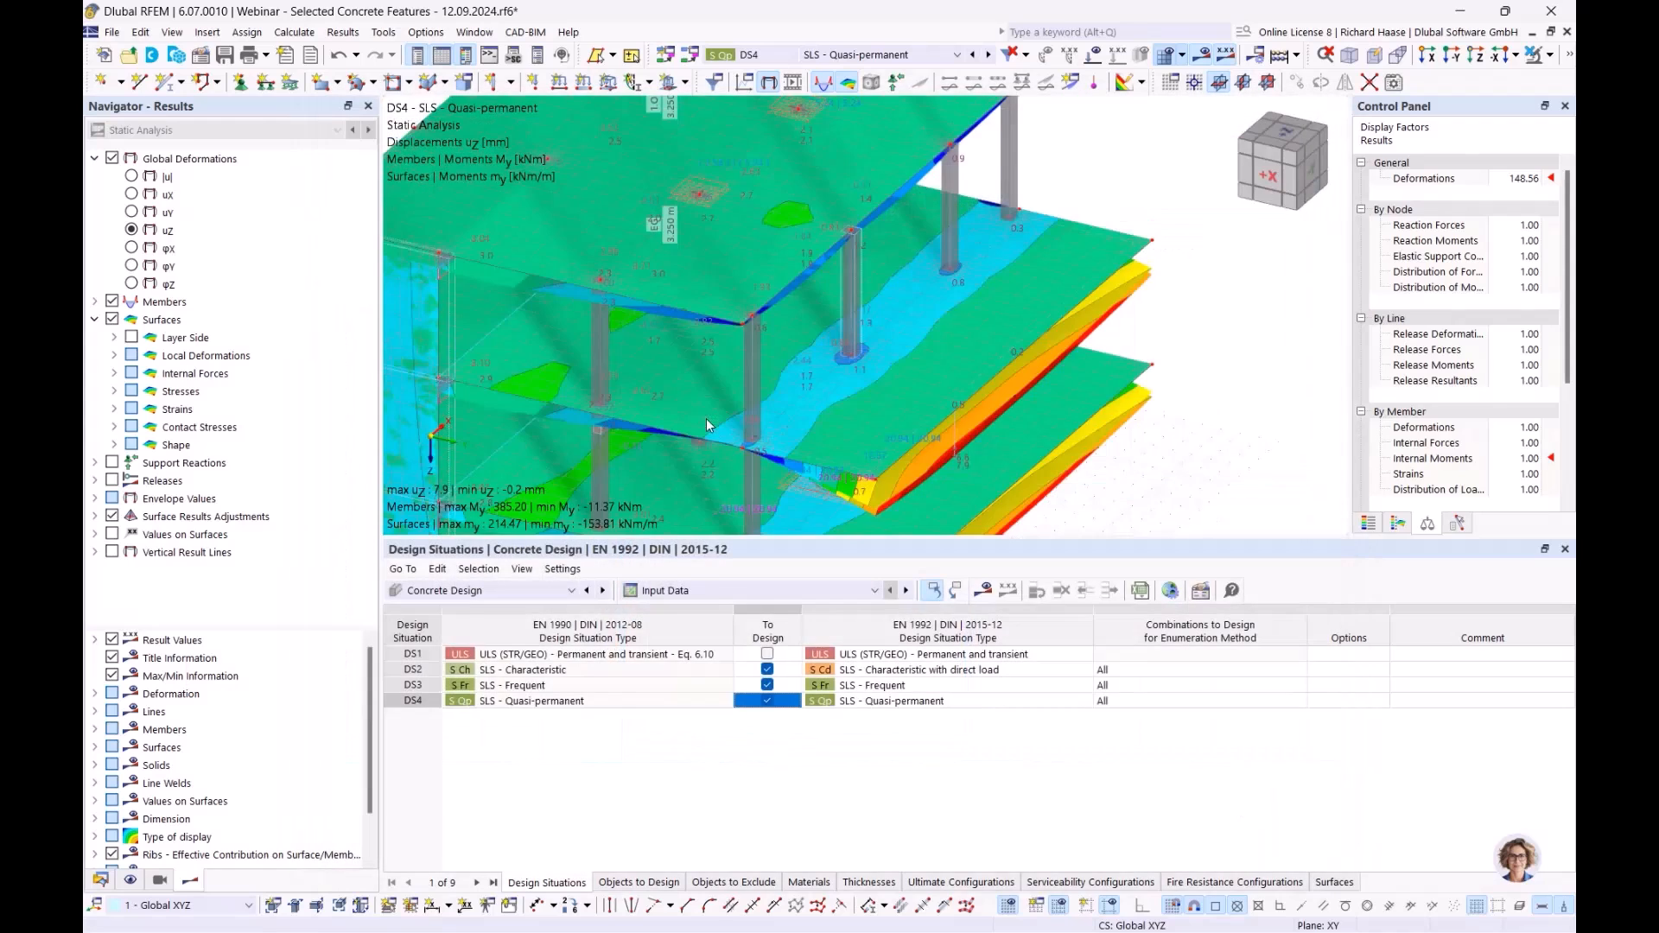
left_click(710, 591)
left_click(711, 639)
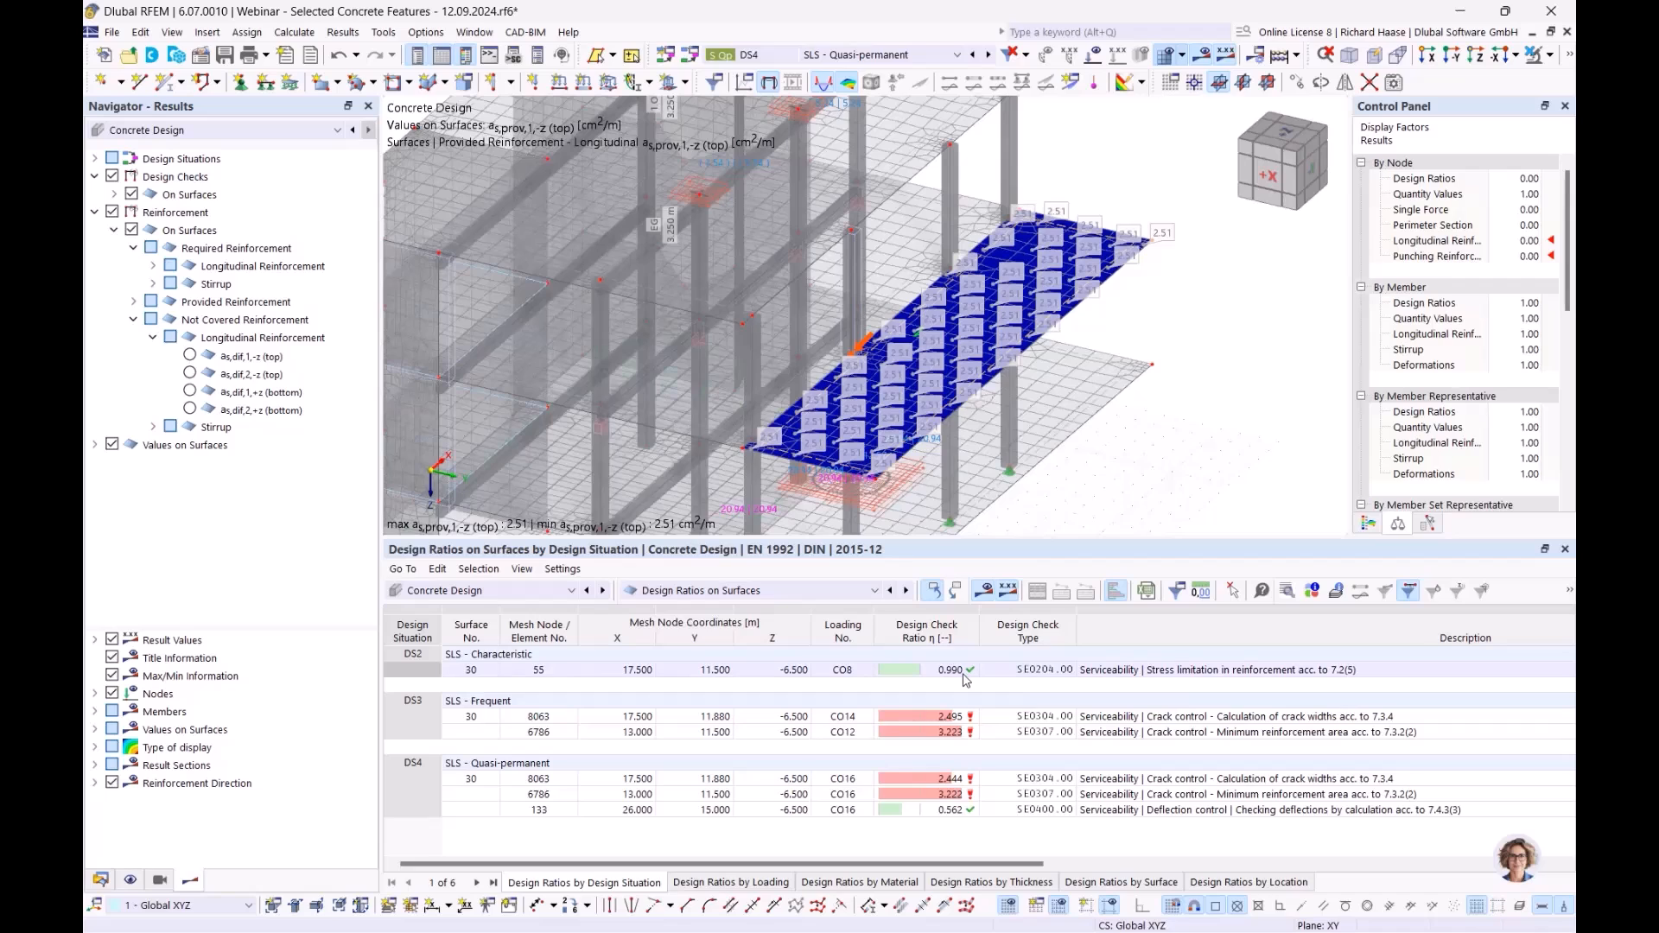
- Review the DS2 stress limitation ratio of 0.990 and collapse the reinforcement result branches
left_click(1097, 670)
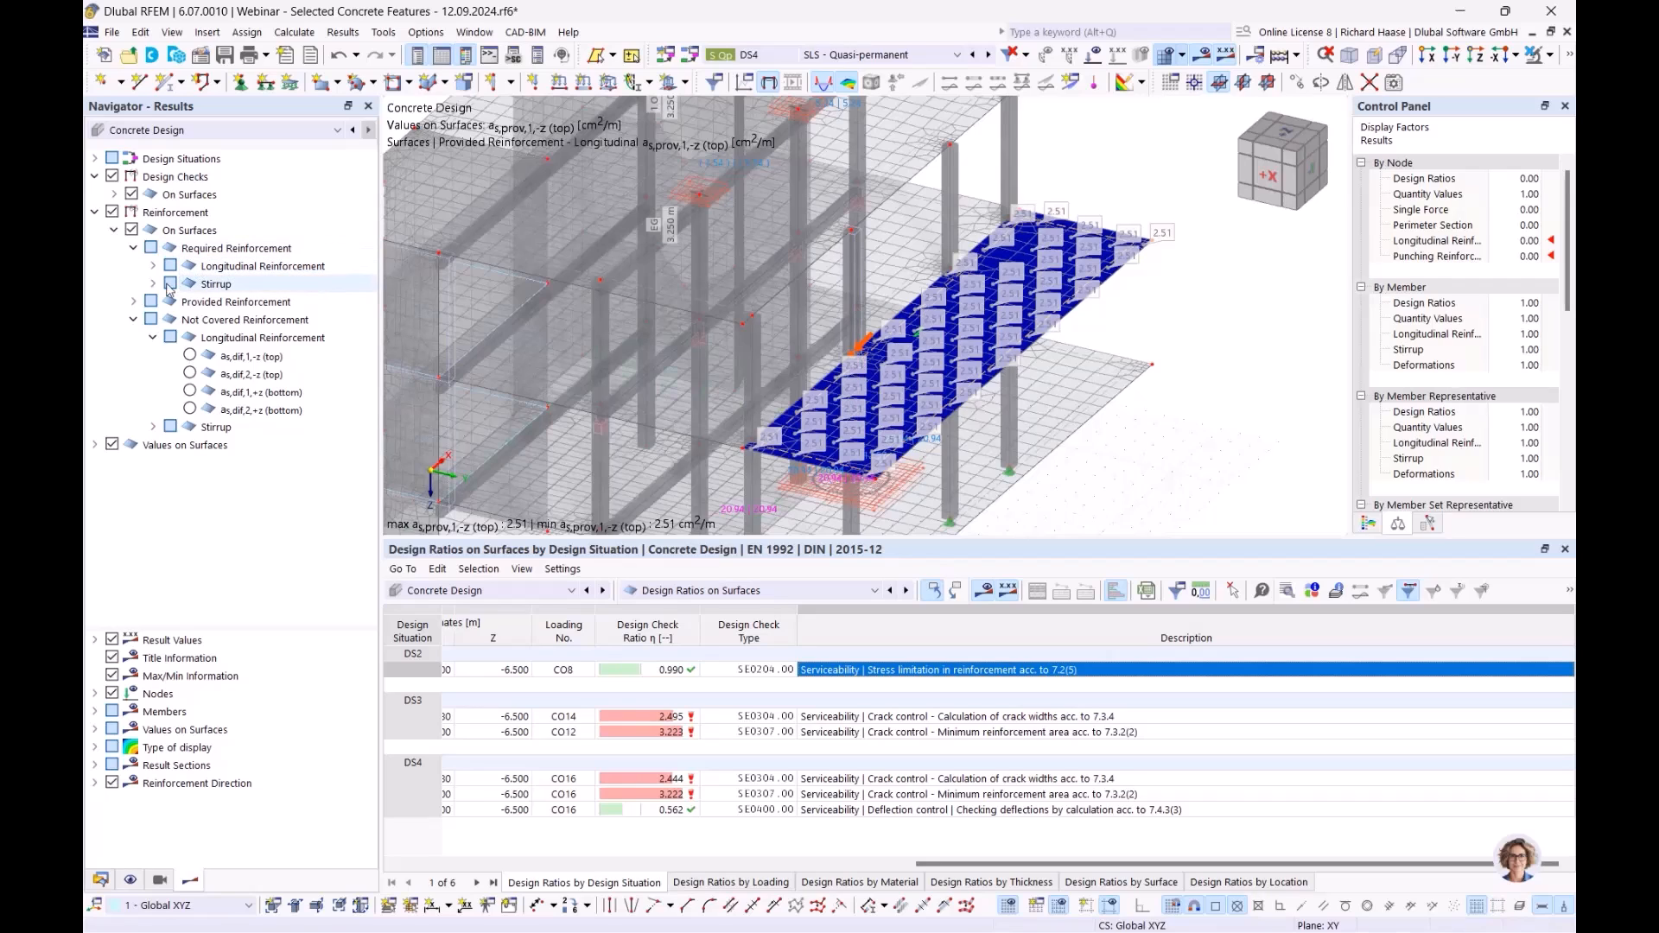
left_click(134, 319)
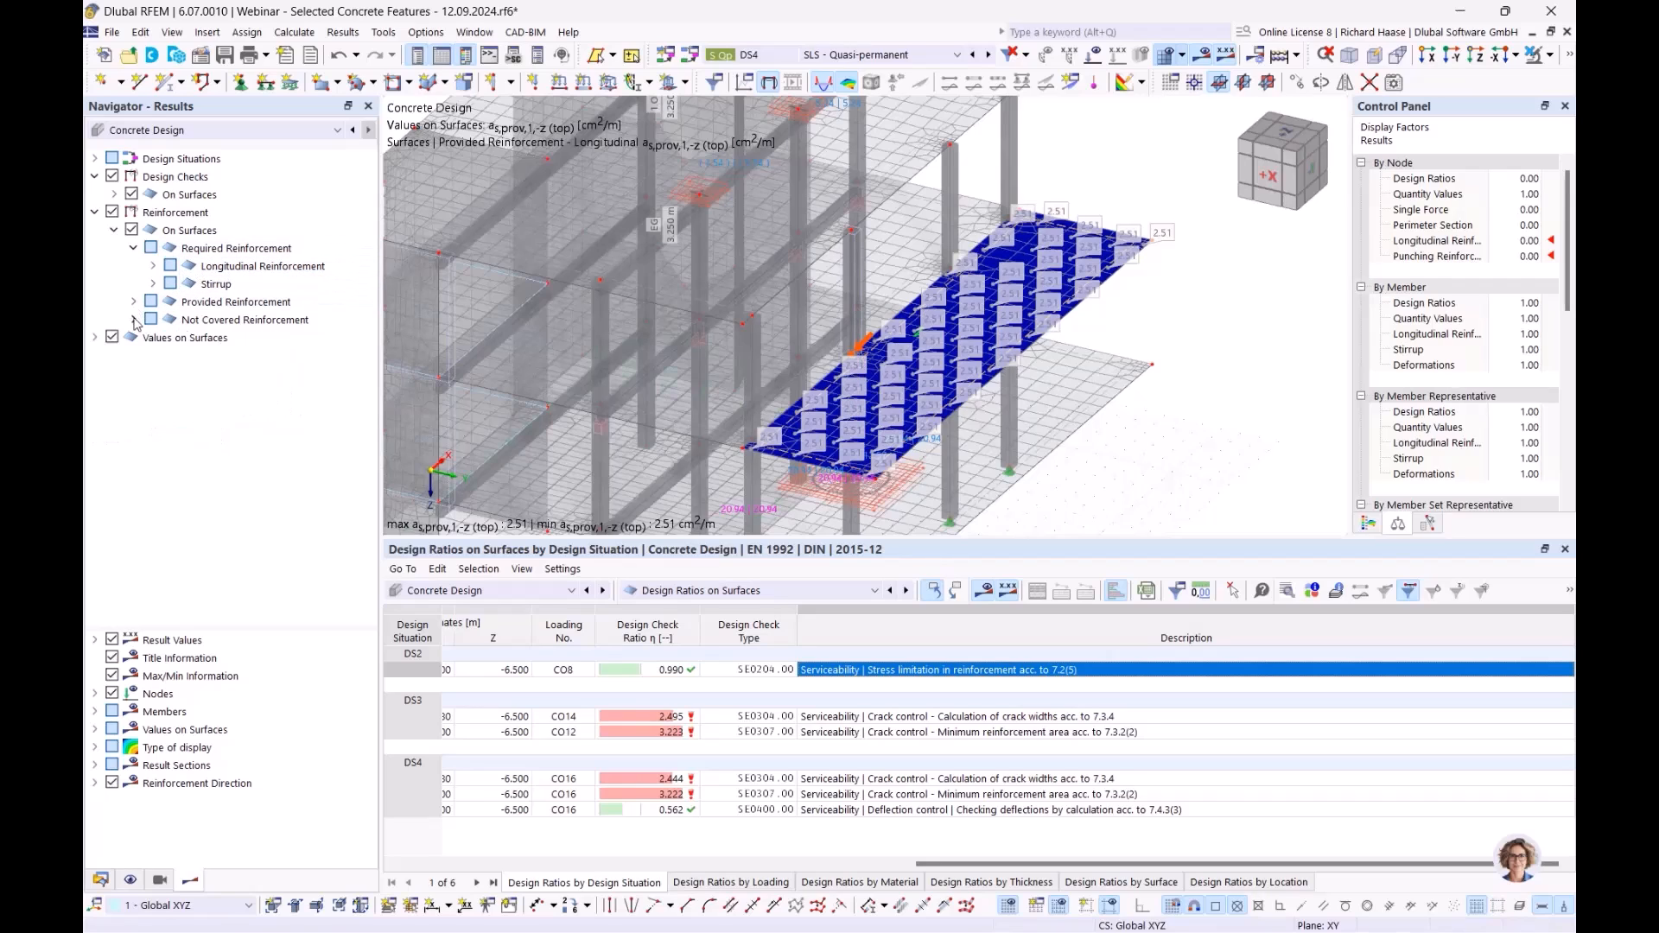
left_click(247, 304)
left_click(133, 248)
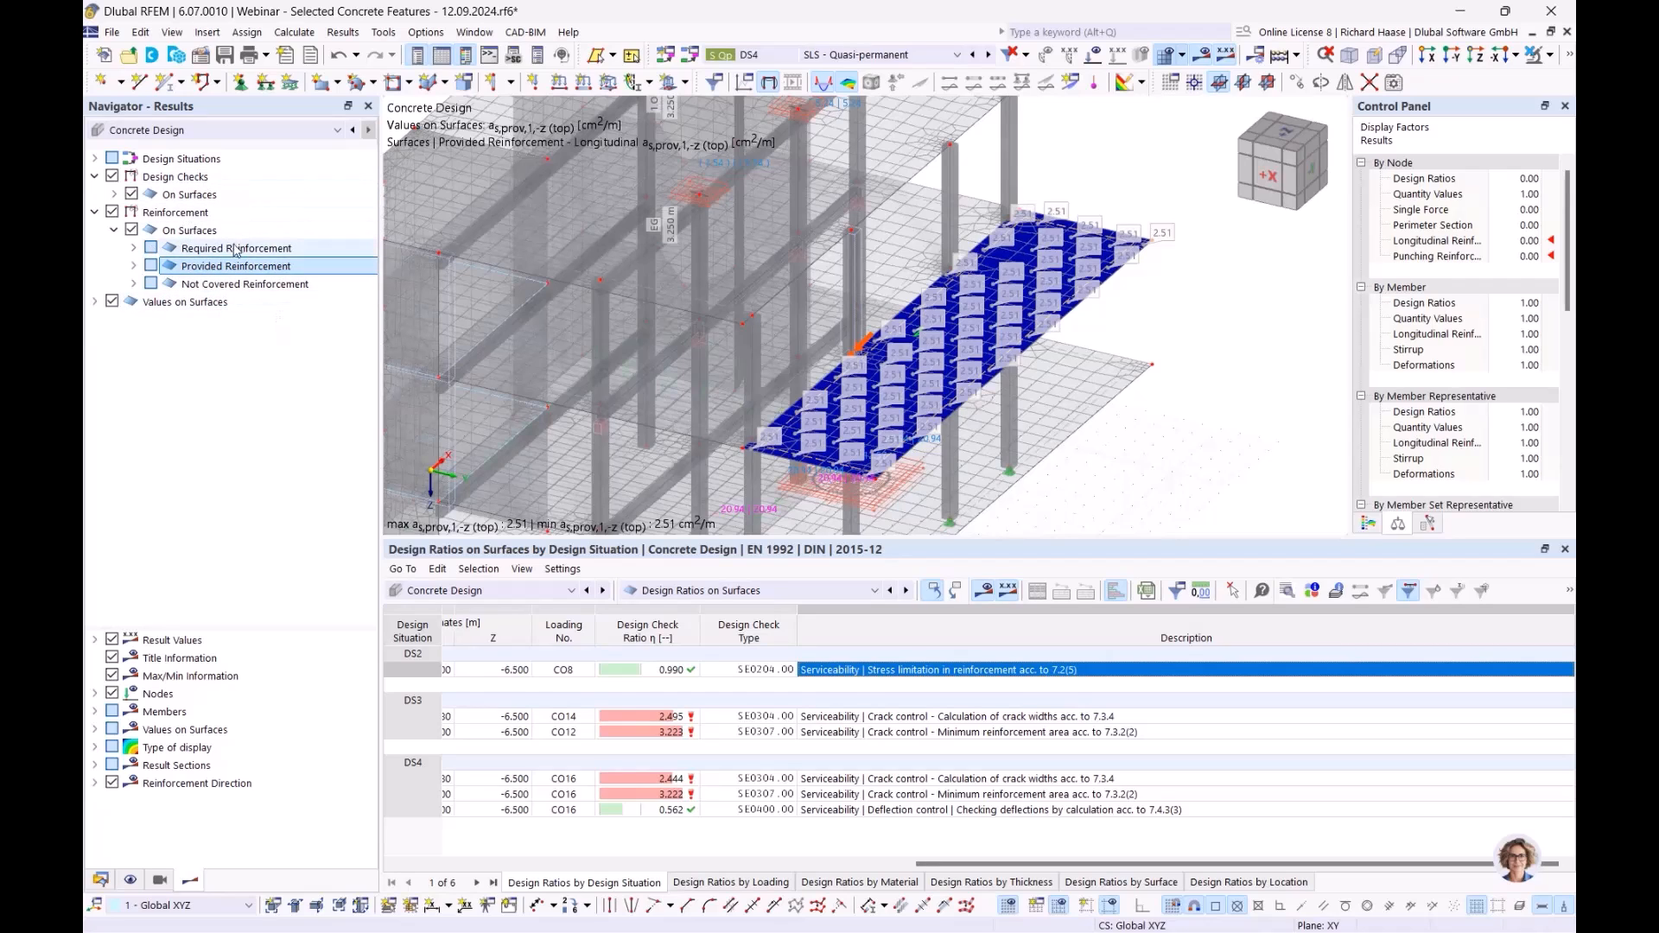
left_click(229, 285)
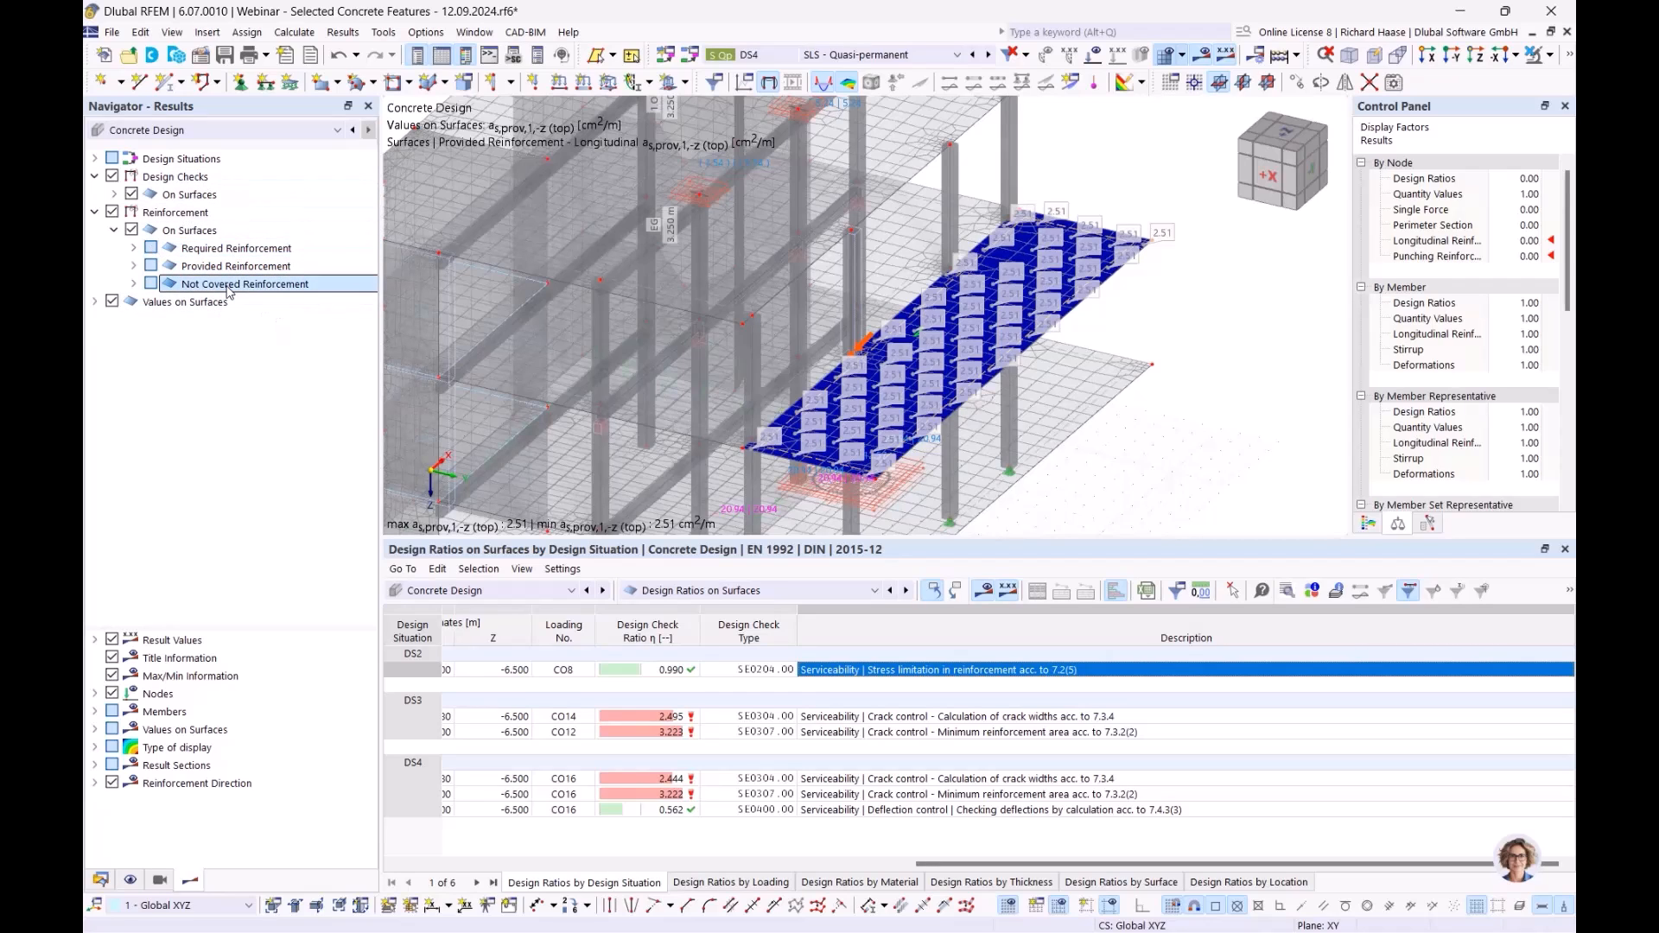
left_click(667, 672)
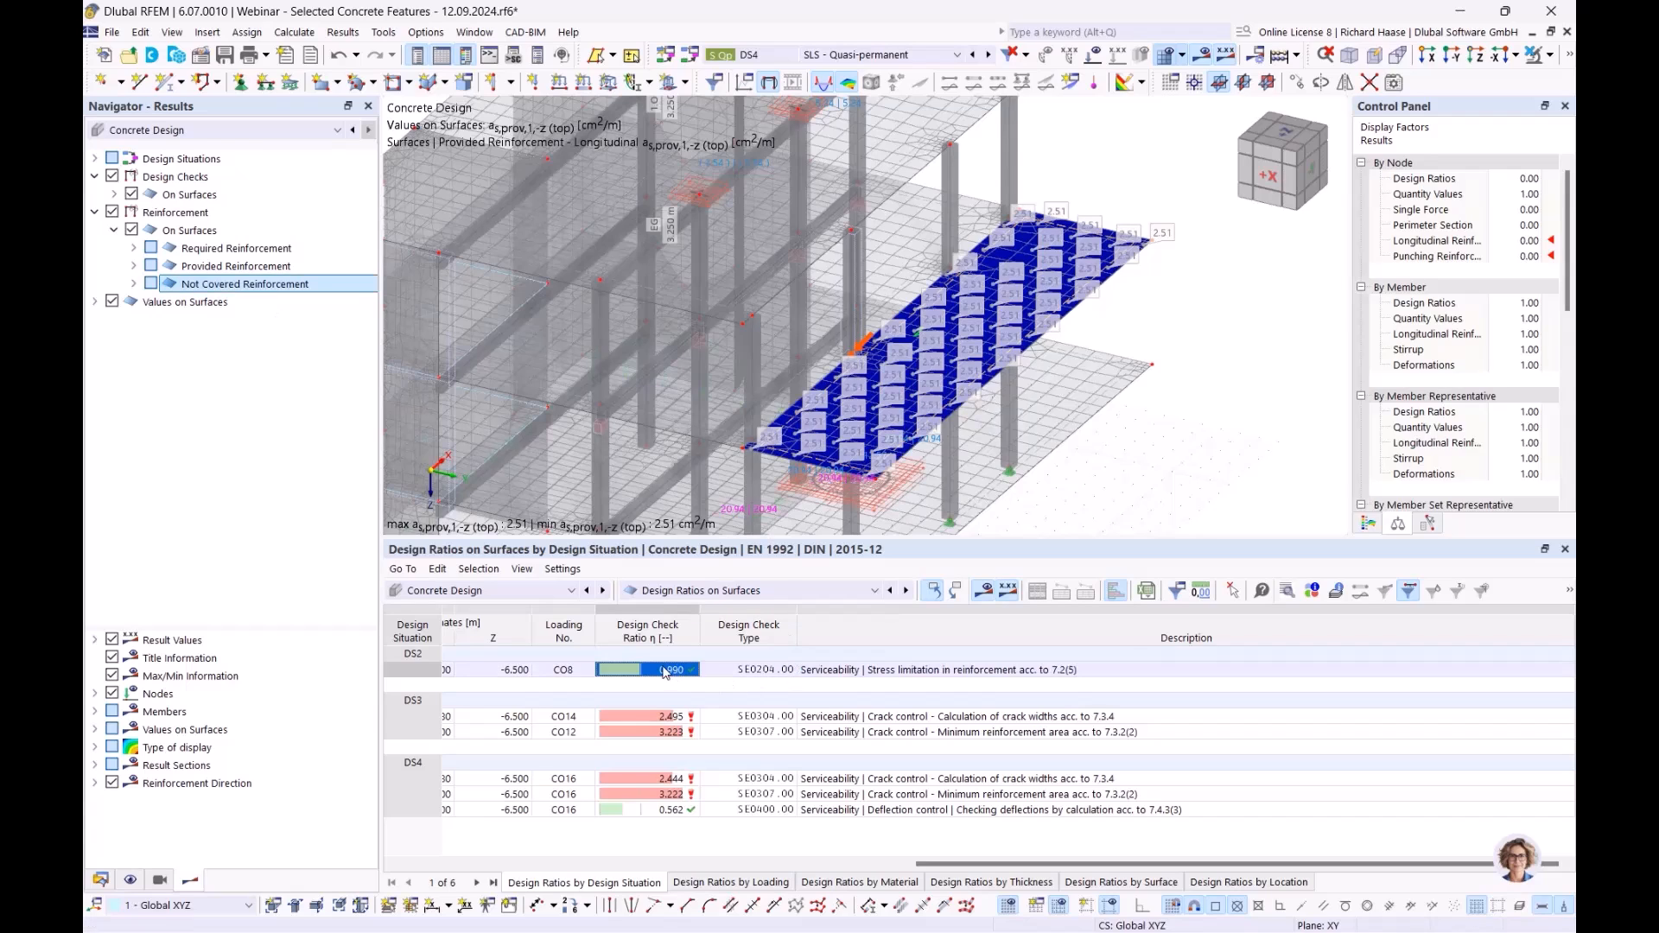
left_click(896, 672)
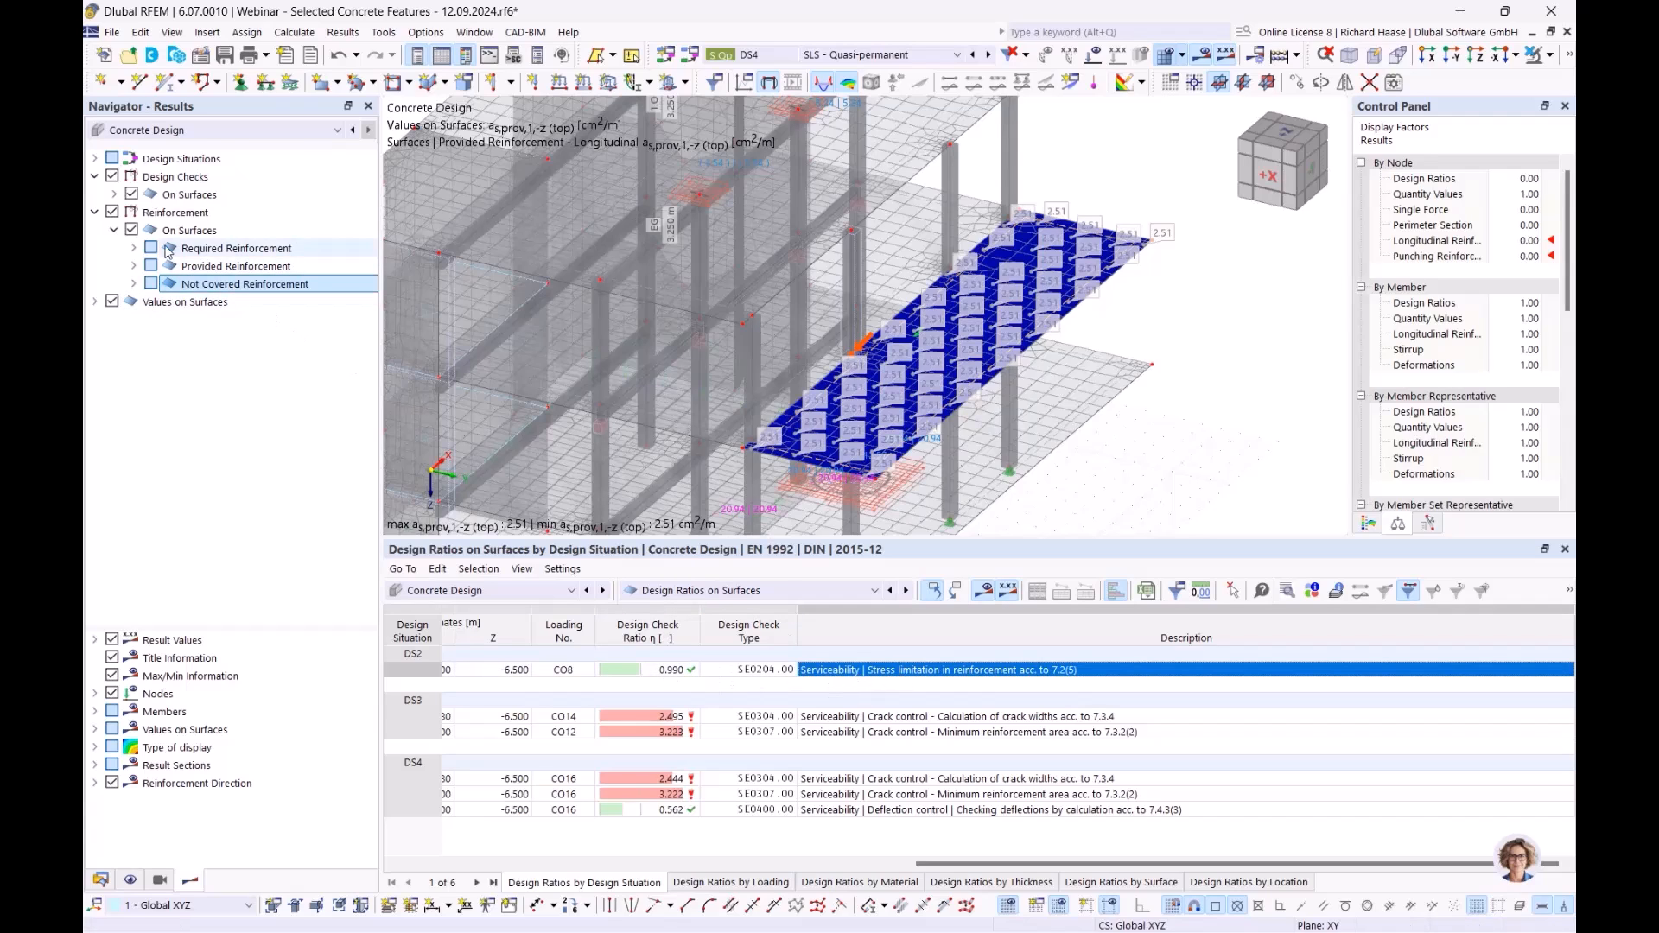
- Plot not-covered top reinforcement as,dif,1,-z (0.52–5.59 cm²/m) and switch the table to input data
left_click(133, 248)
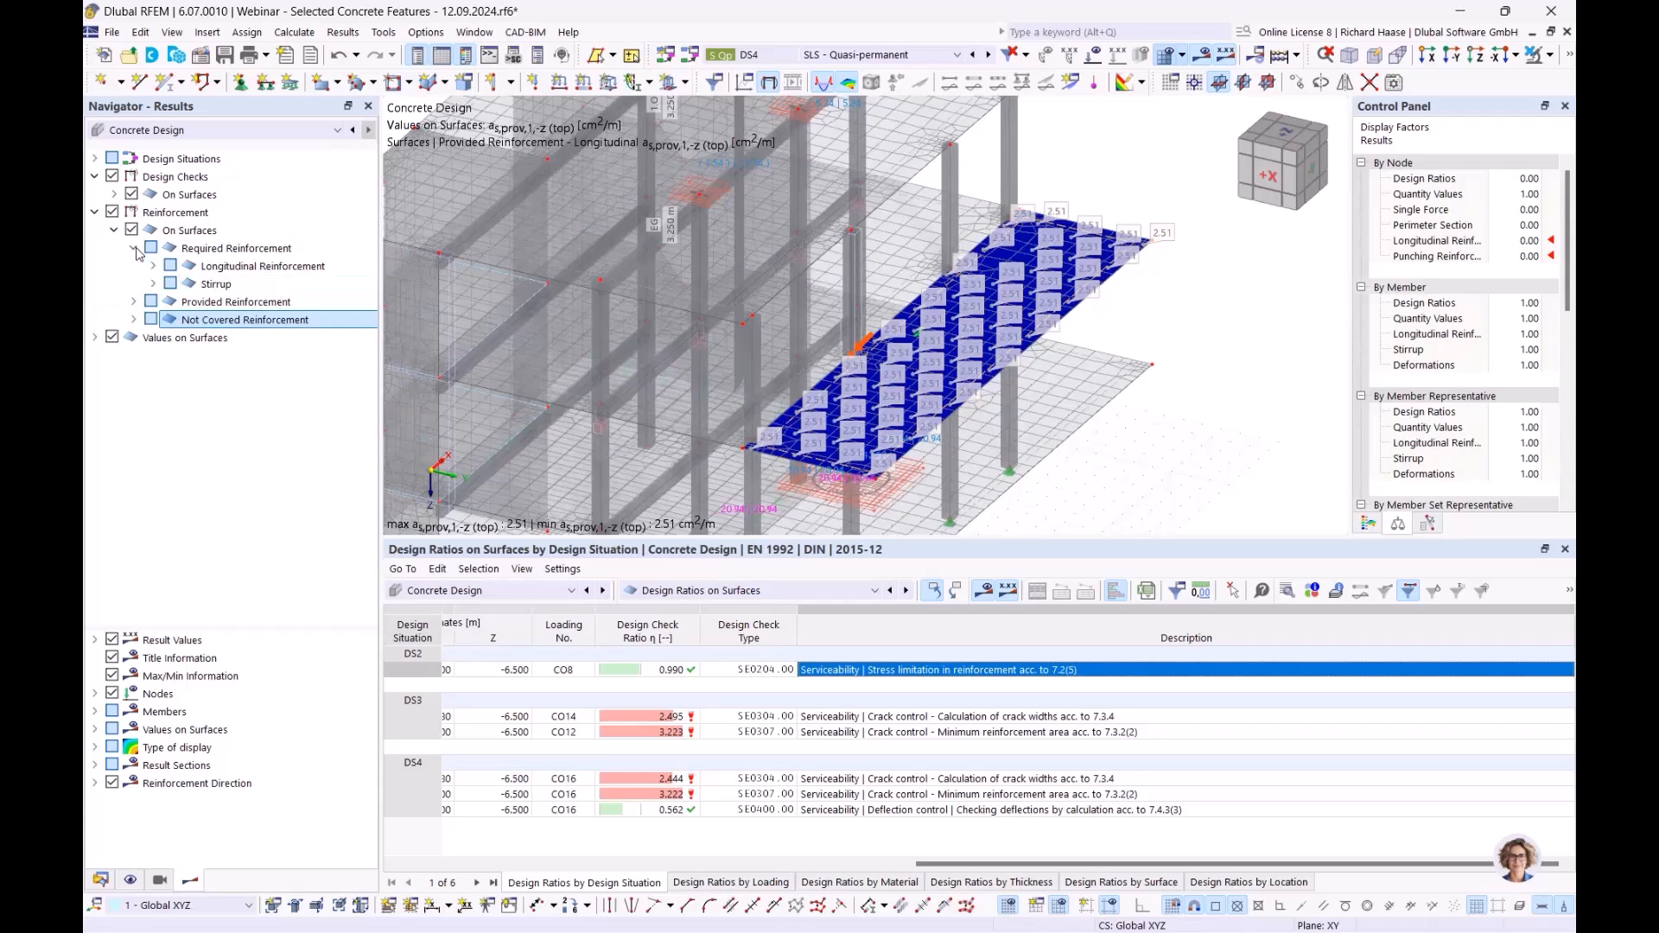
left_click(152, 267)
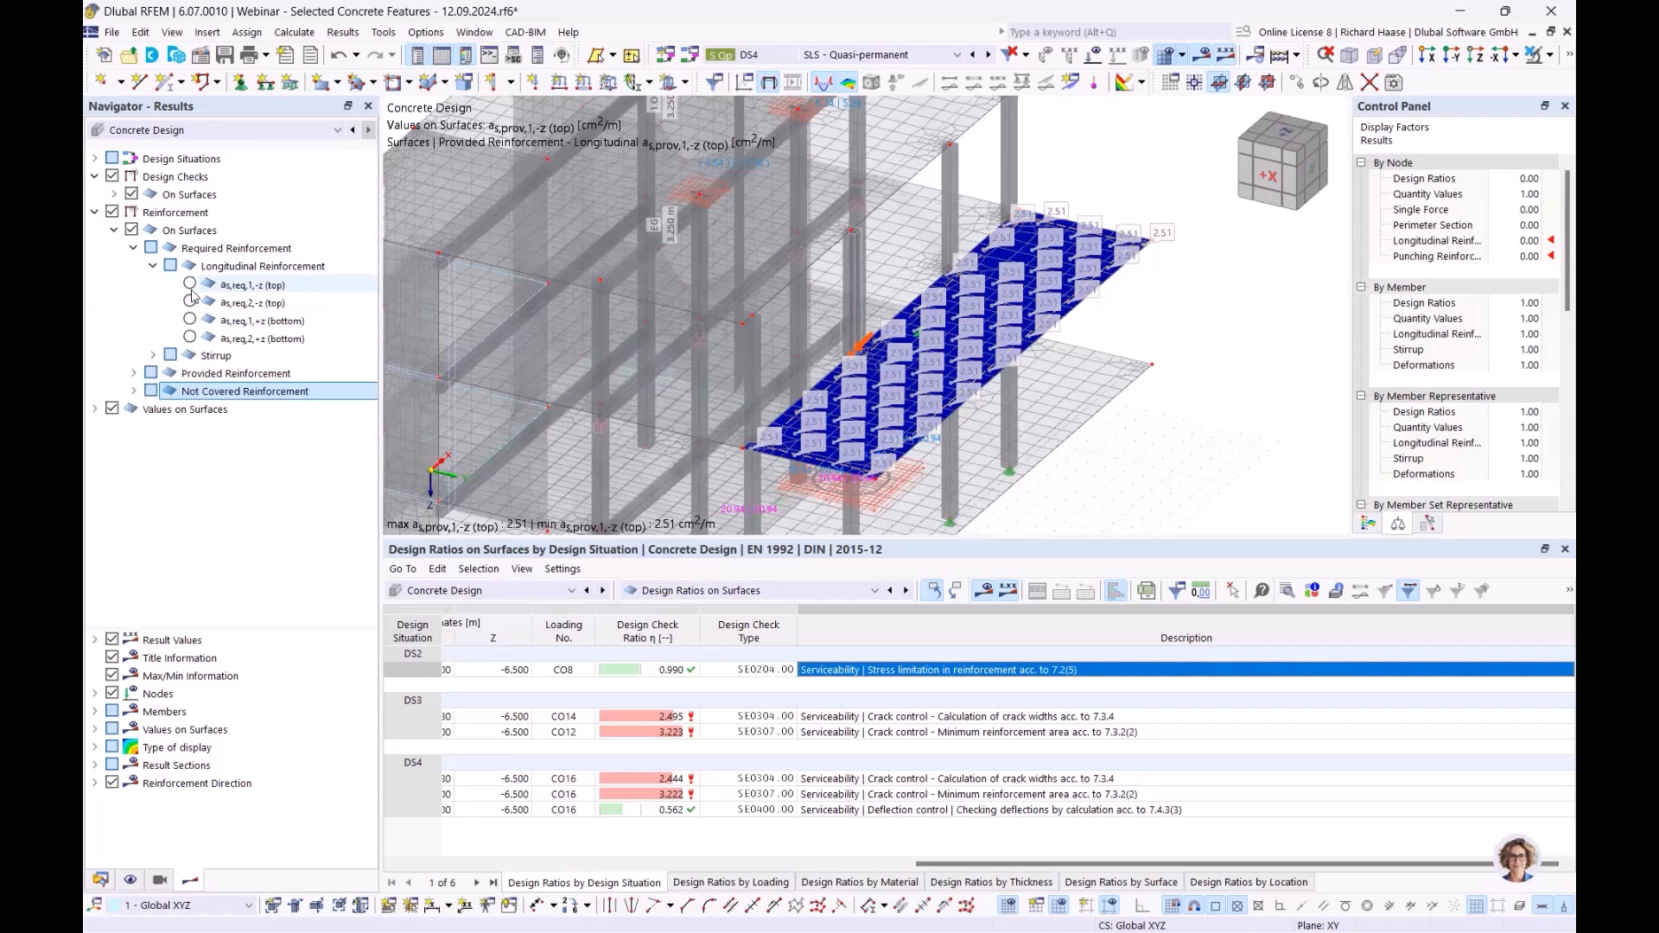
left_click(134, 248)
left_click(134, 284)
double_click(259, 301)
left_click(189, 321)
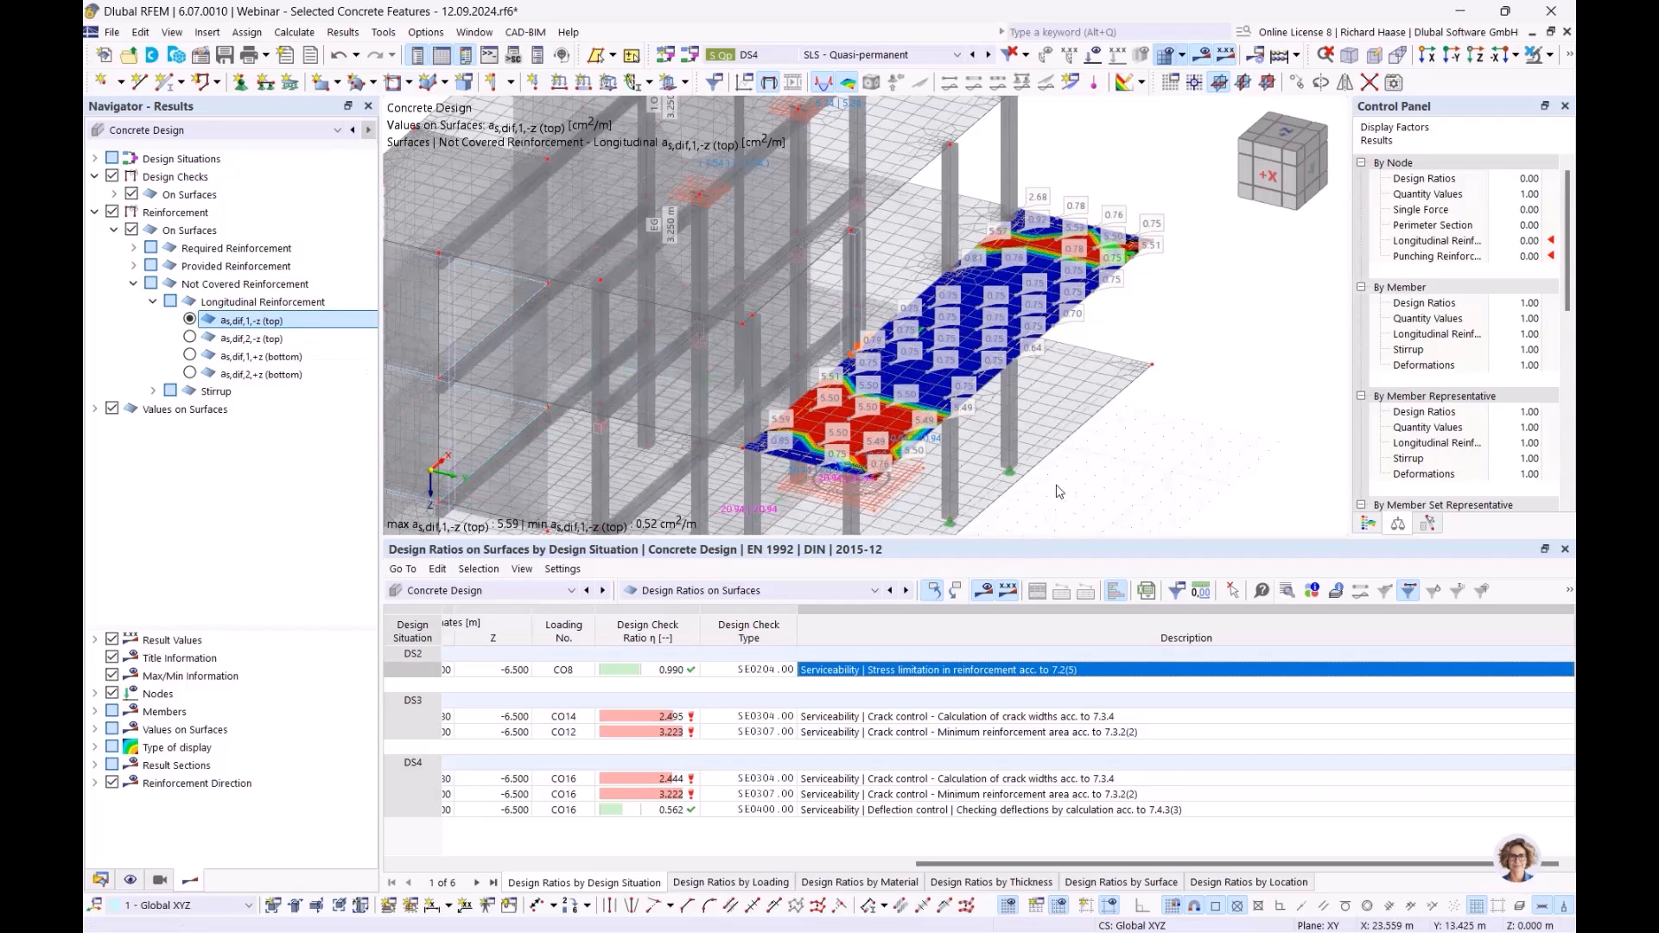
middle_click_drag(1146, 402, 1100, 417, "ctrl")
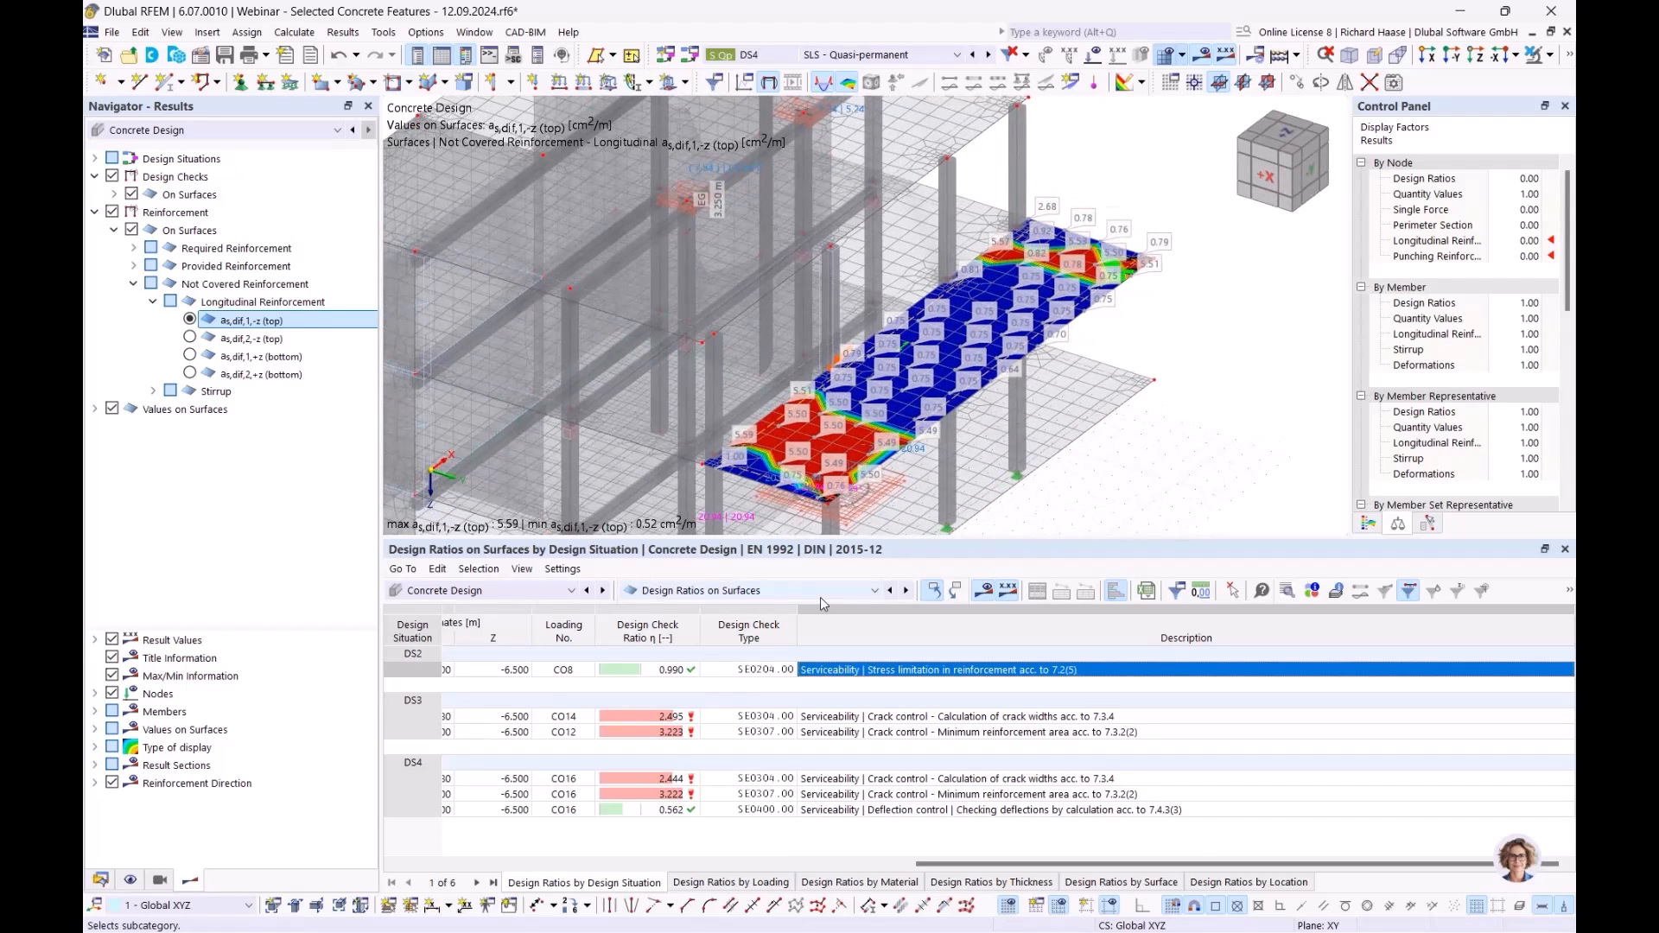
left_click(819, 598)
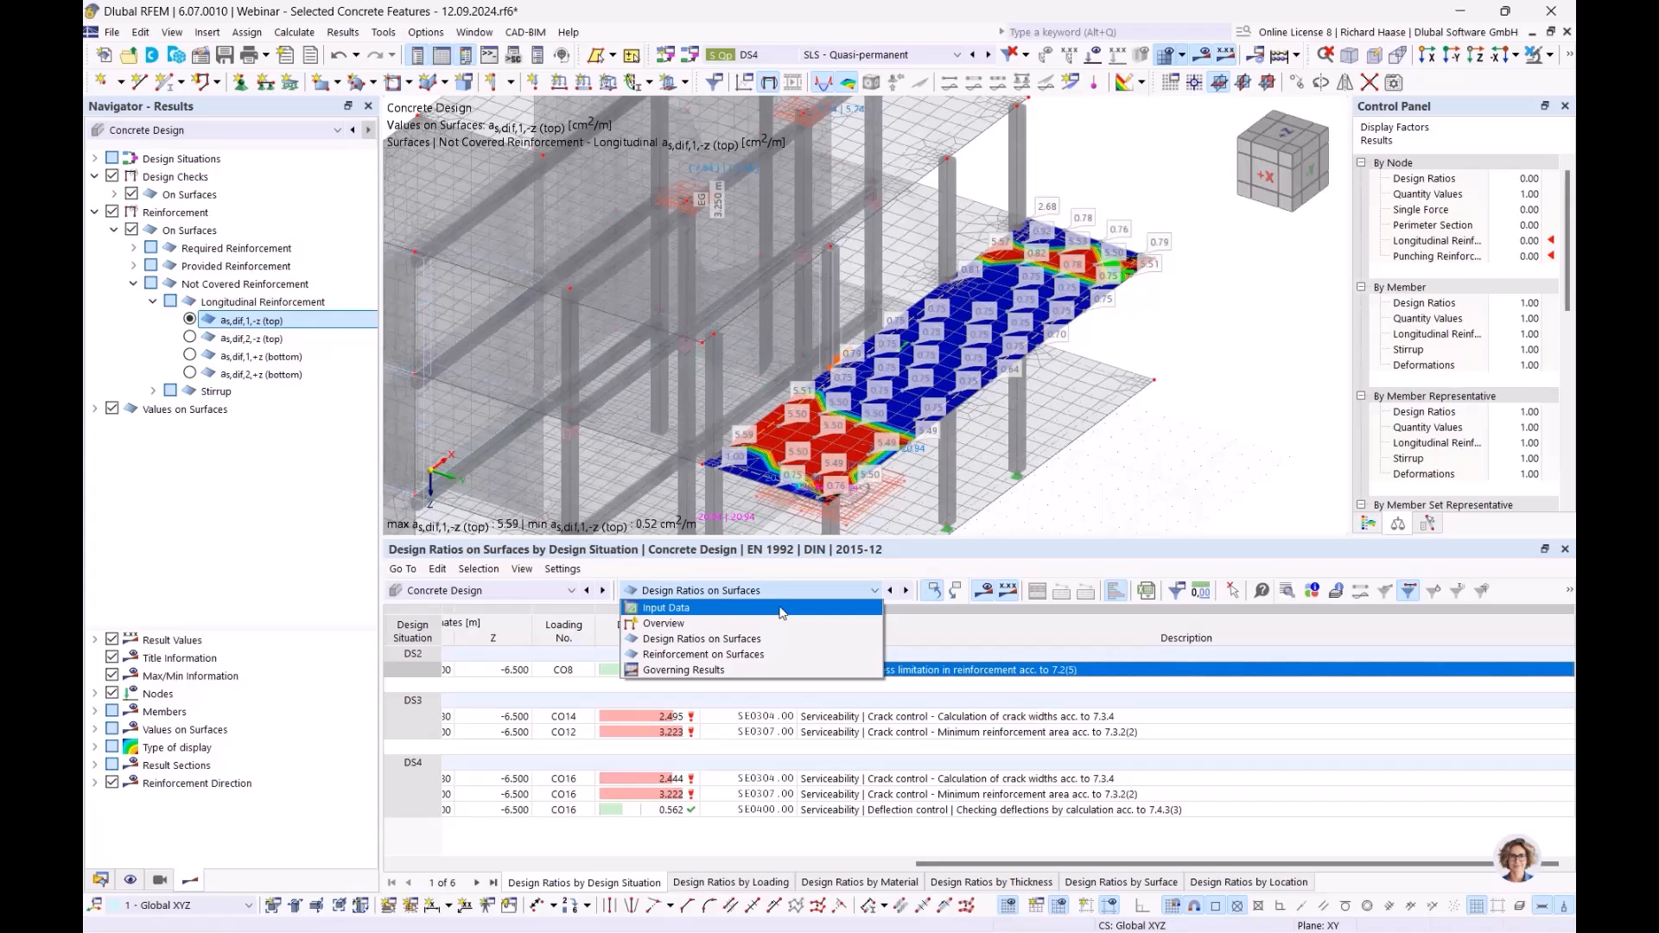
left_click(782, 610)
- Open the Global Settings for Concrete Design from the input data table, then close them unchanged
left_click(1103, 591)
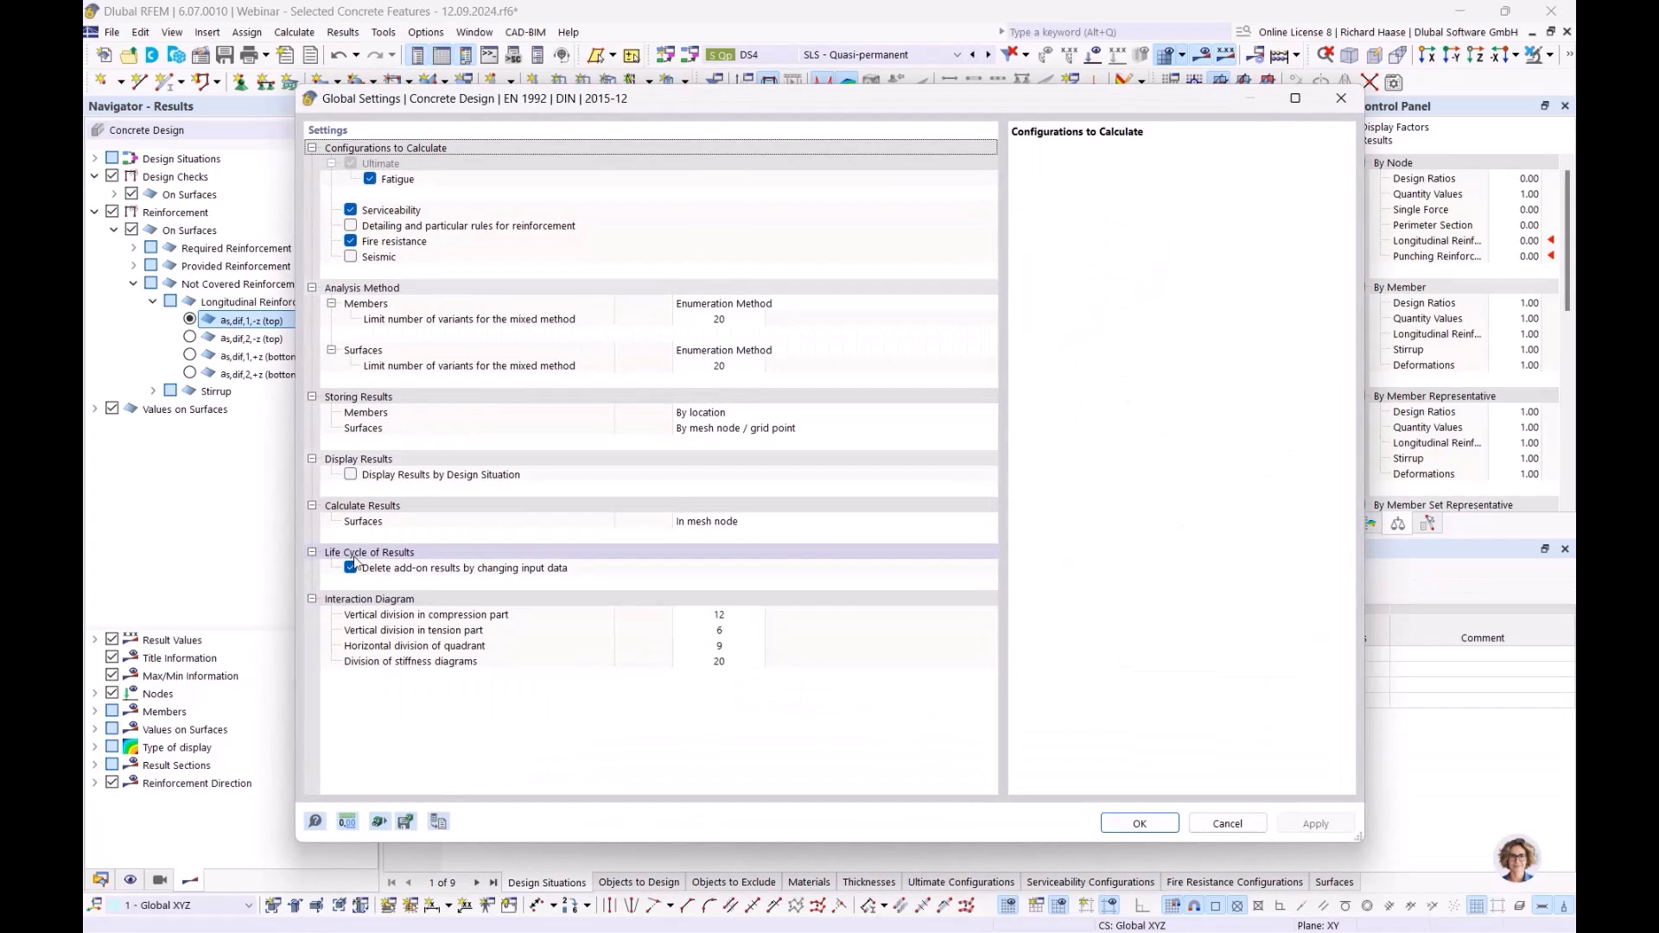
left_click(1341, 98)
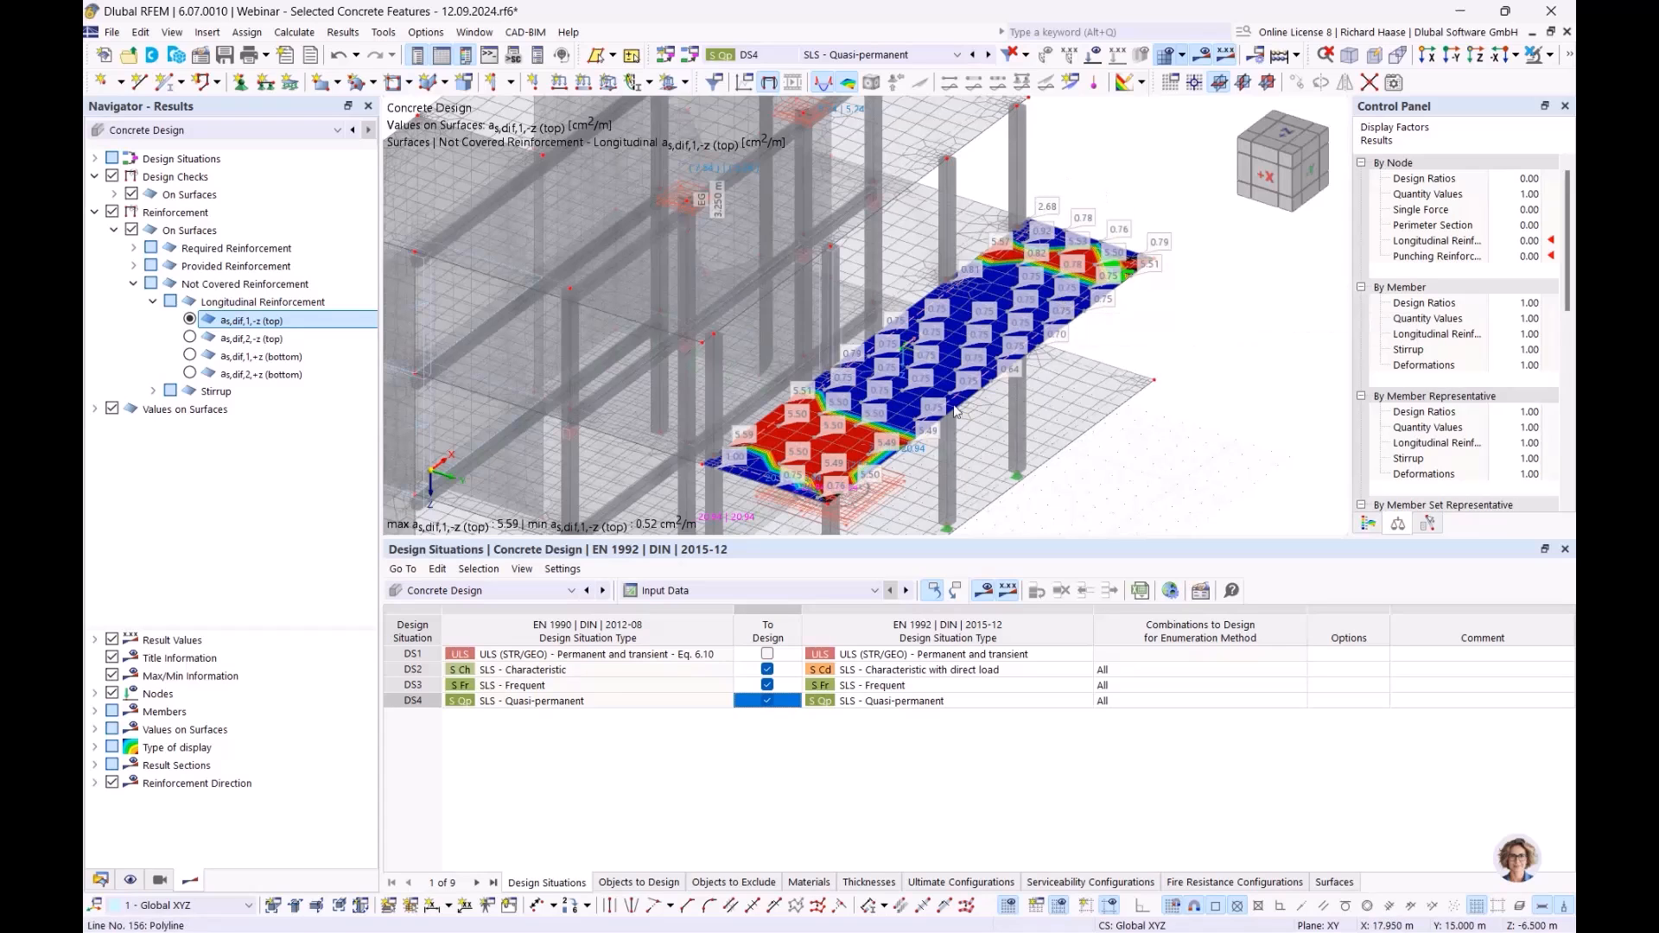
- Set reinforcement 11 on surface 30 to automatic bar diameters ds and ds,90°
double_click(761, 478)
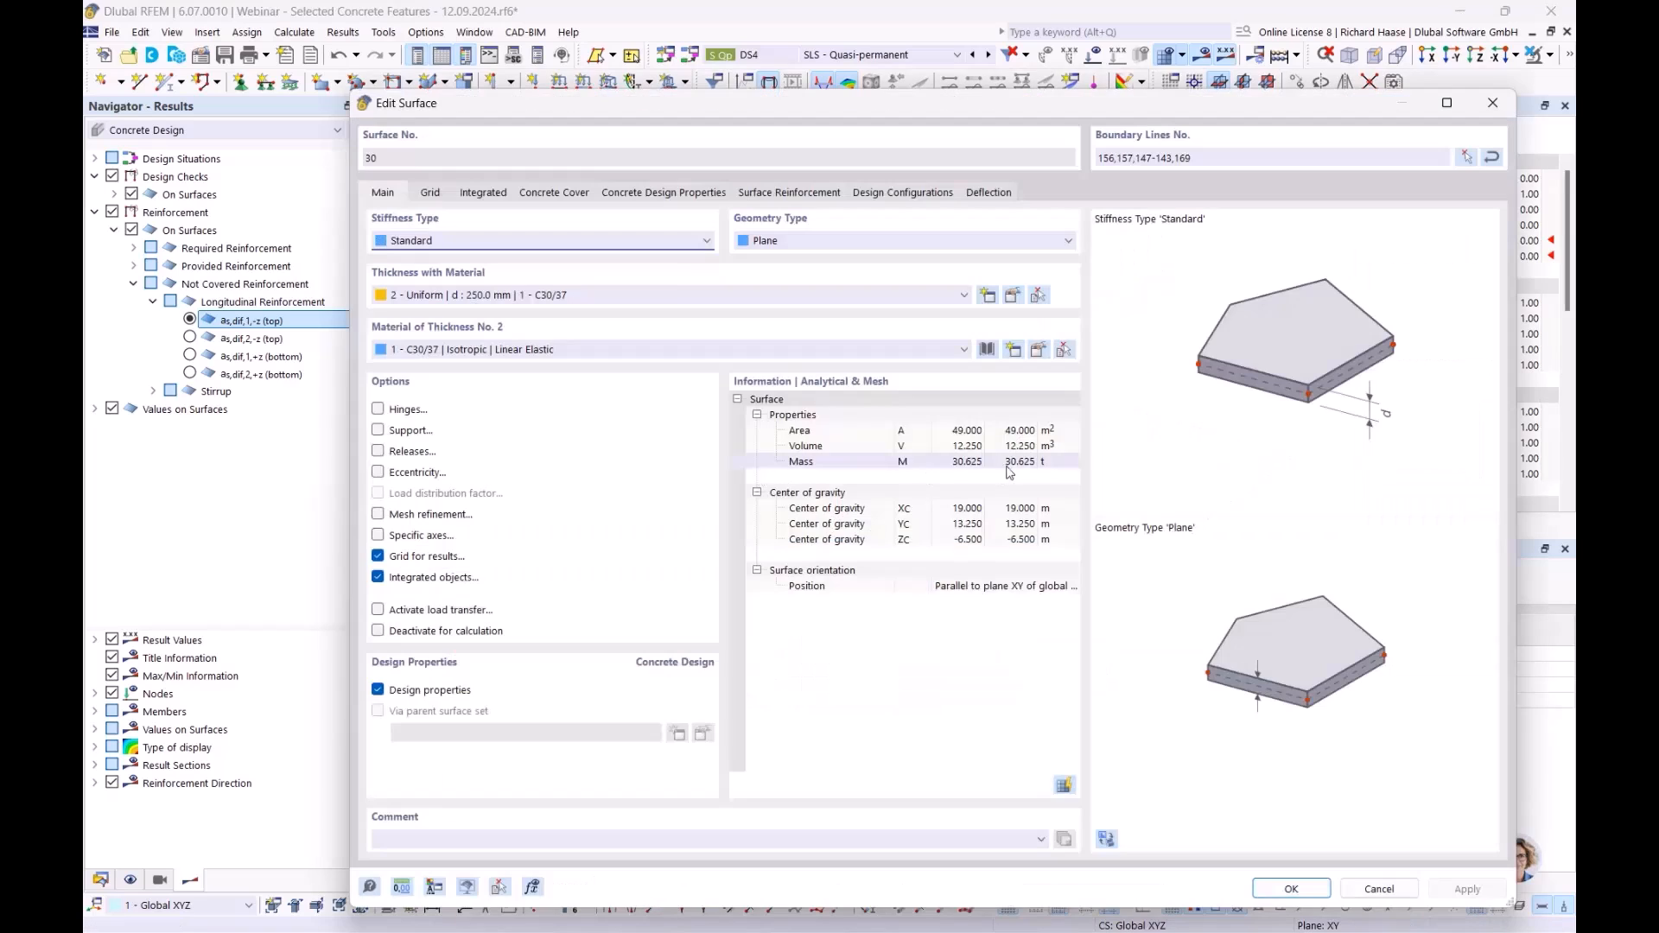
left_click(766, 195)
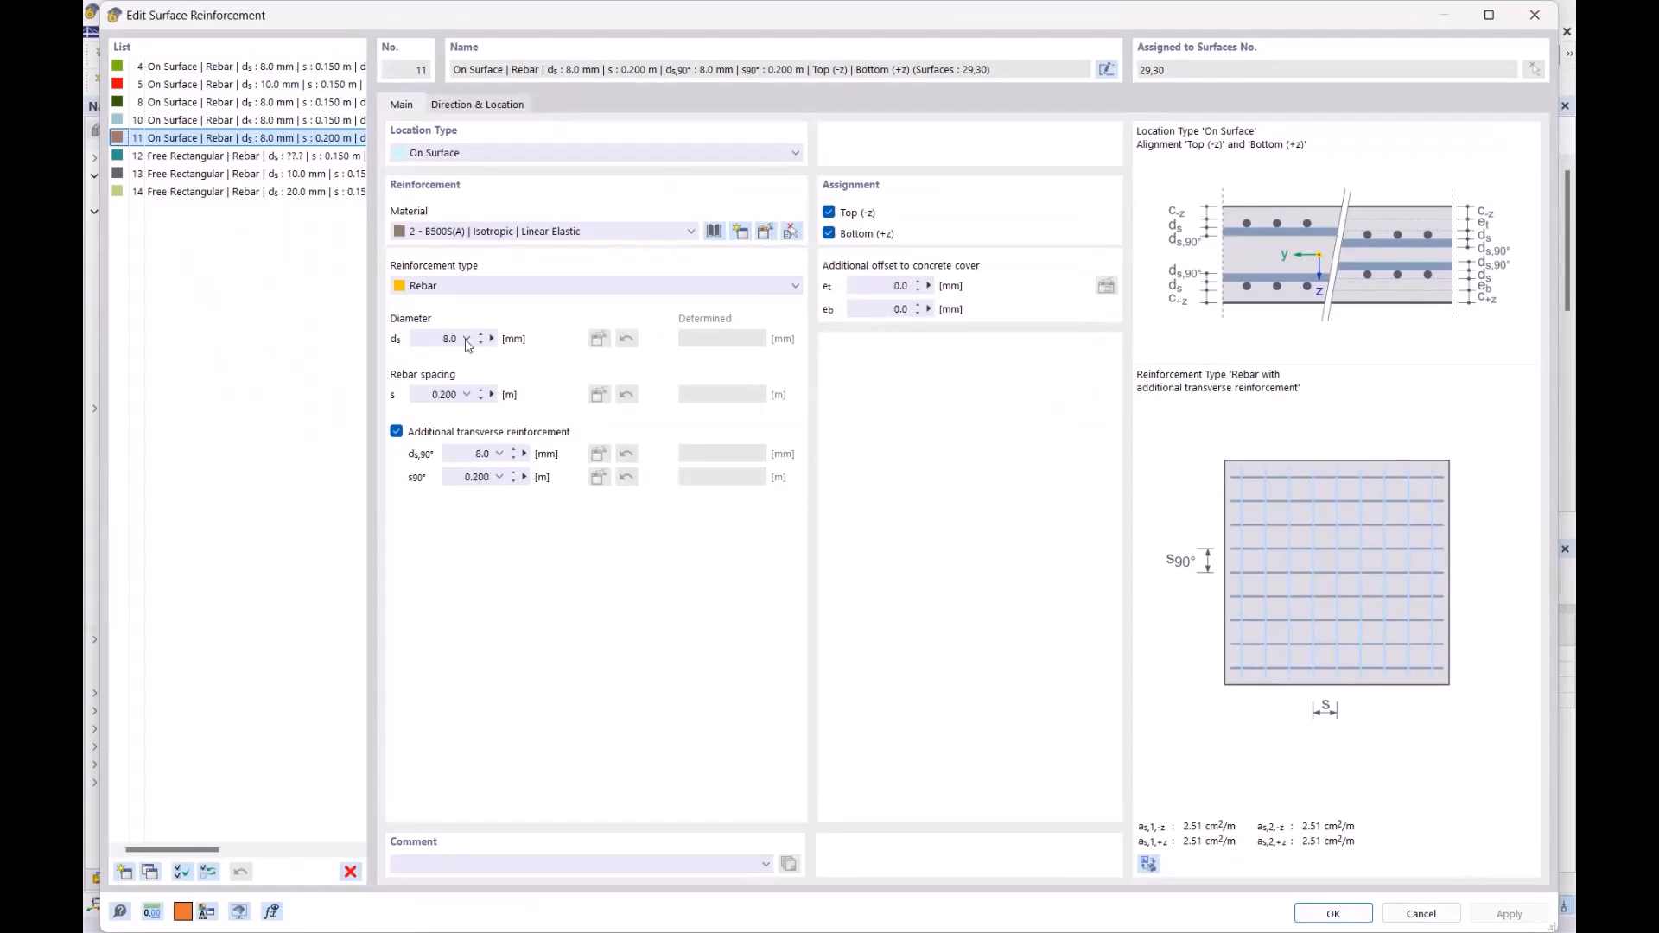
left_click(465, 341)
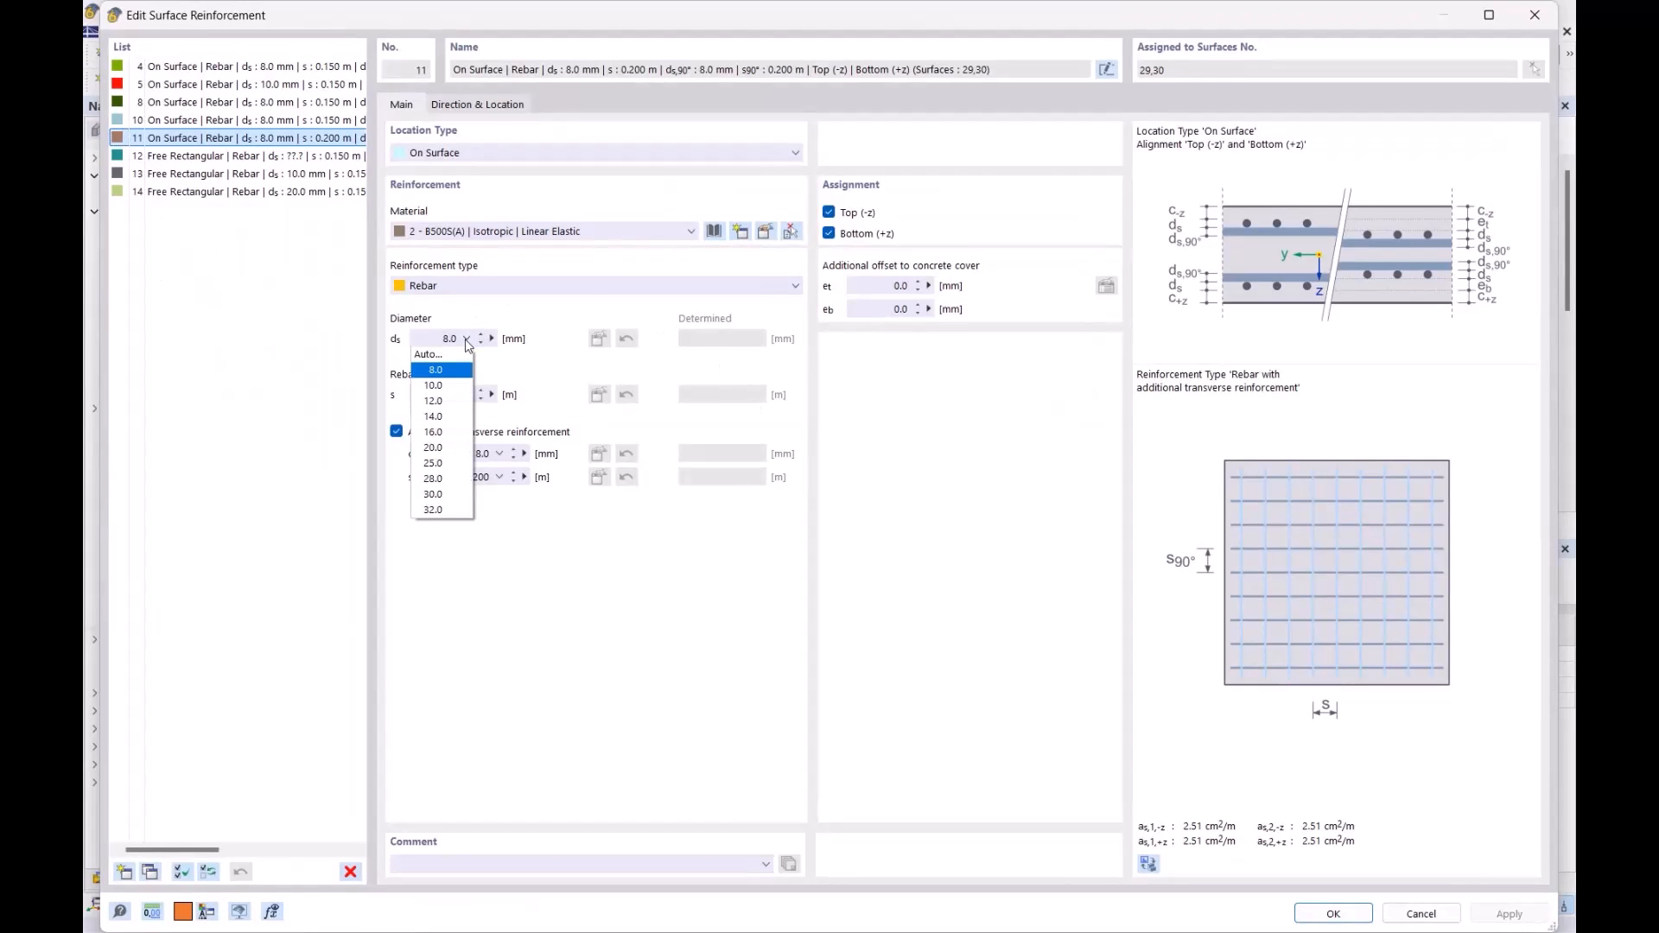
left_click(486, 369)
left_click(492, 338)
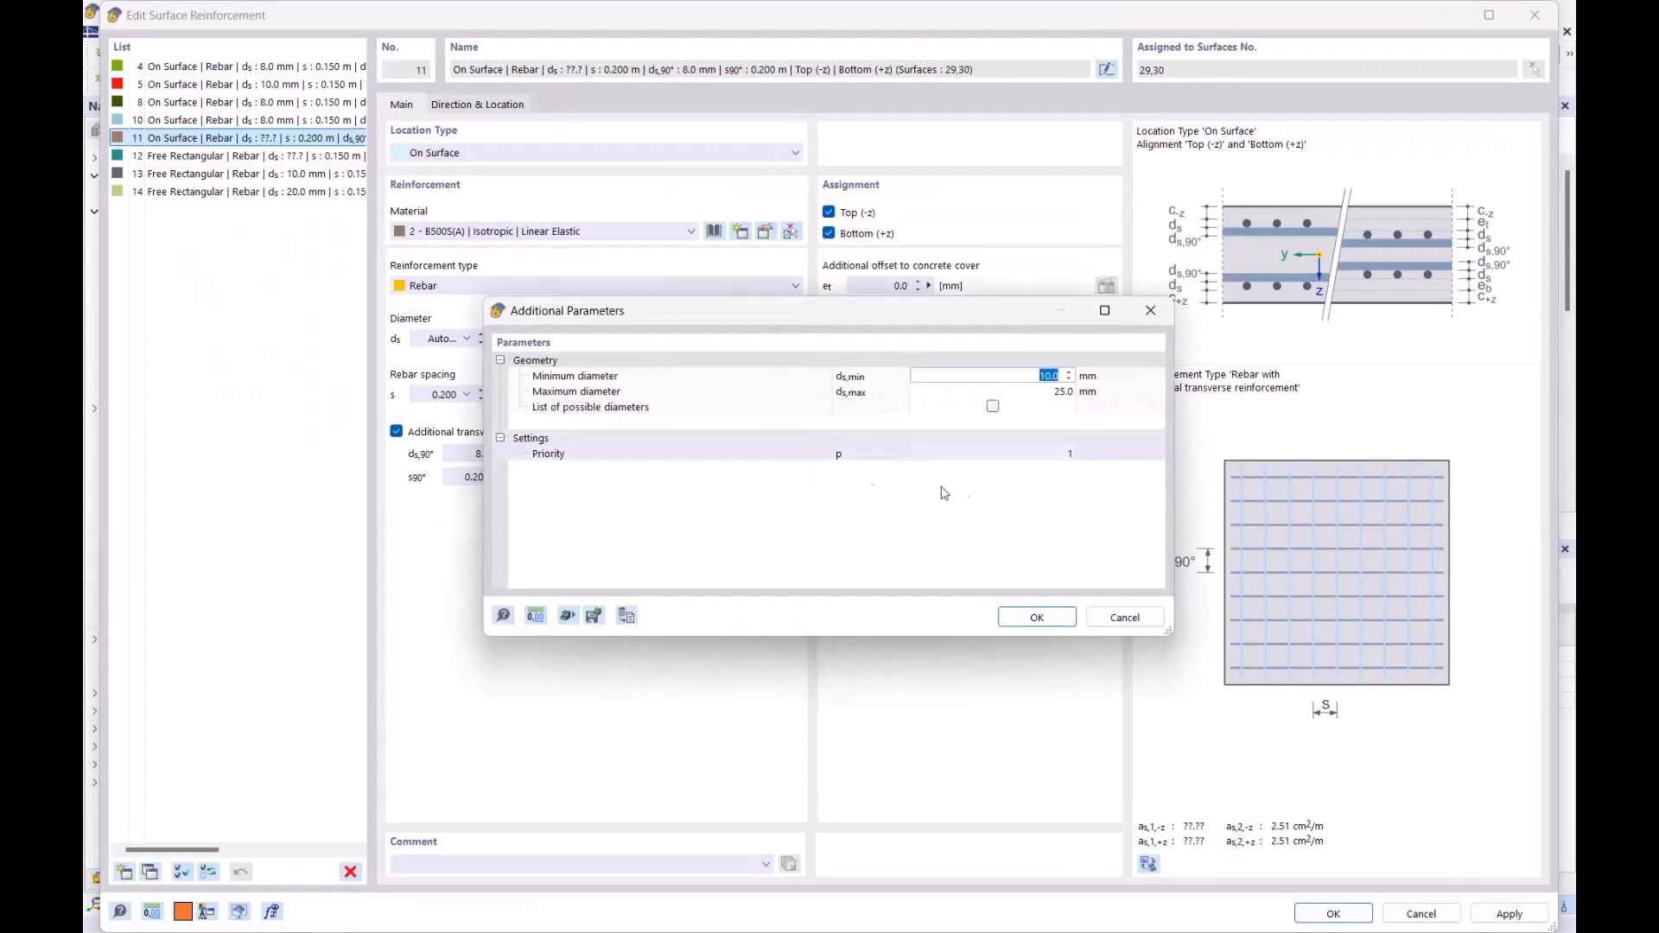
left_click(1037, 615)
left_click(500, 455)
left_click(484, 480)
left_click(1020, 613)
- Change the rebar spacings s and s90° and apply the reinforcement changes
double_click(435, 393)
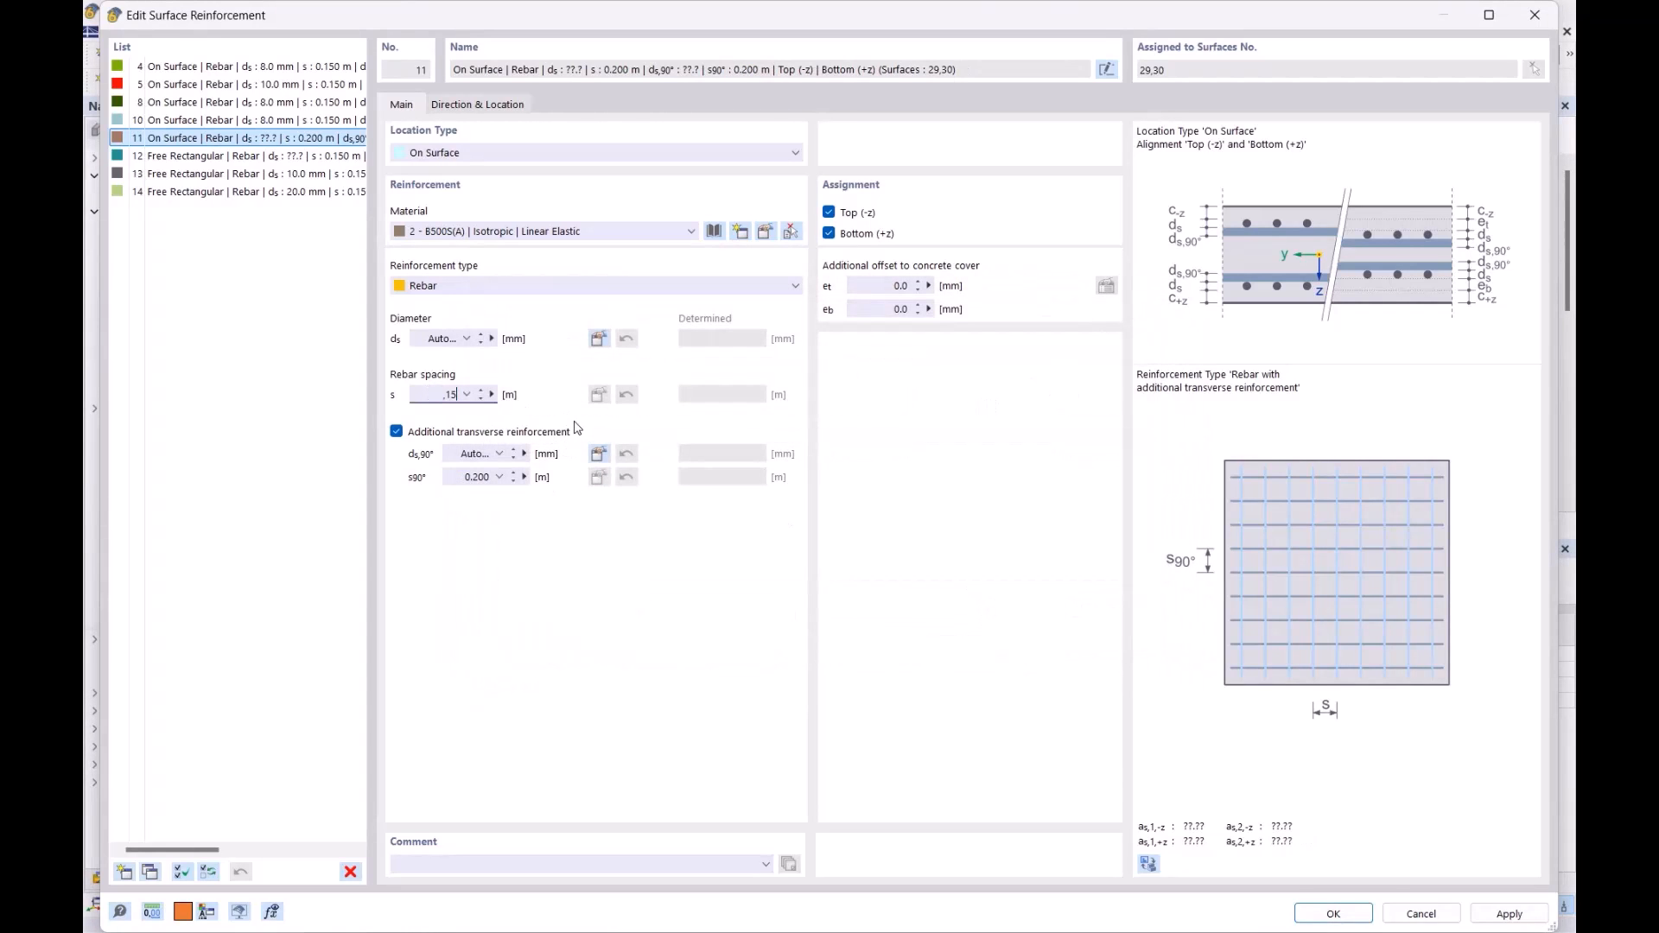
double_click(464, 479)
left_click(1333, 915)
left_click(912, 571)
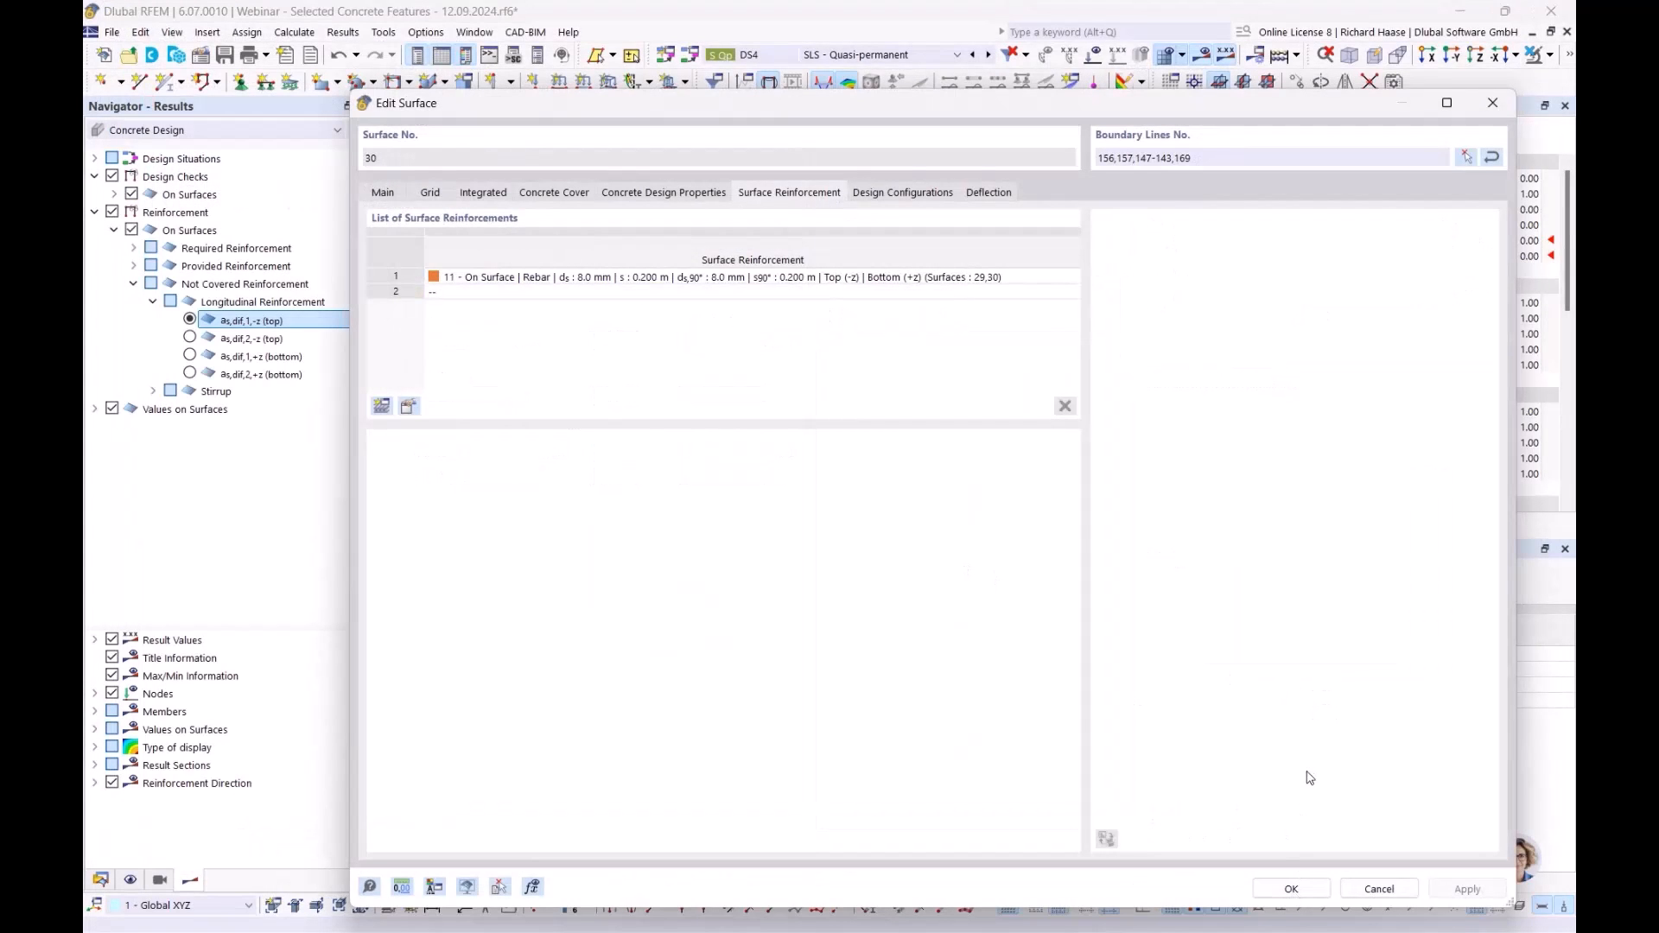
- Accept surface 30's settings and let the model recalculate
left_click(1291, 888)
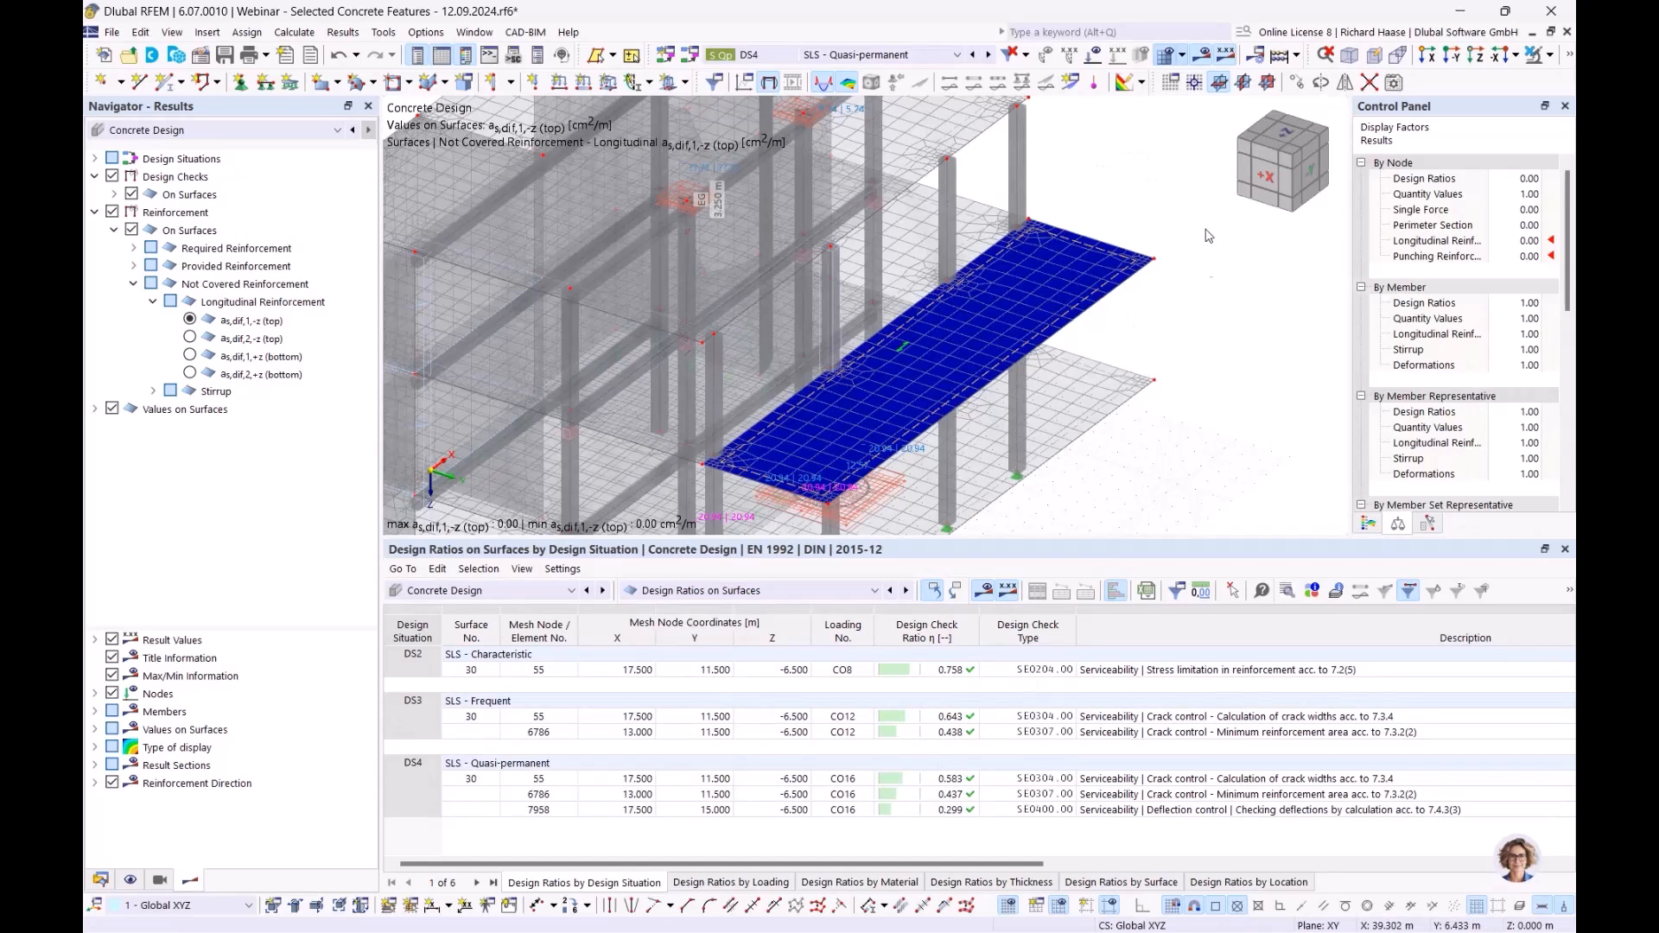
scroll(1263, 301, "down", 1)
middle_click_drag(1264, 301, 1034, 195)
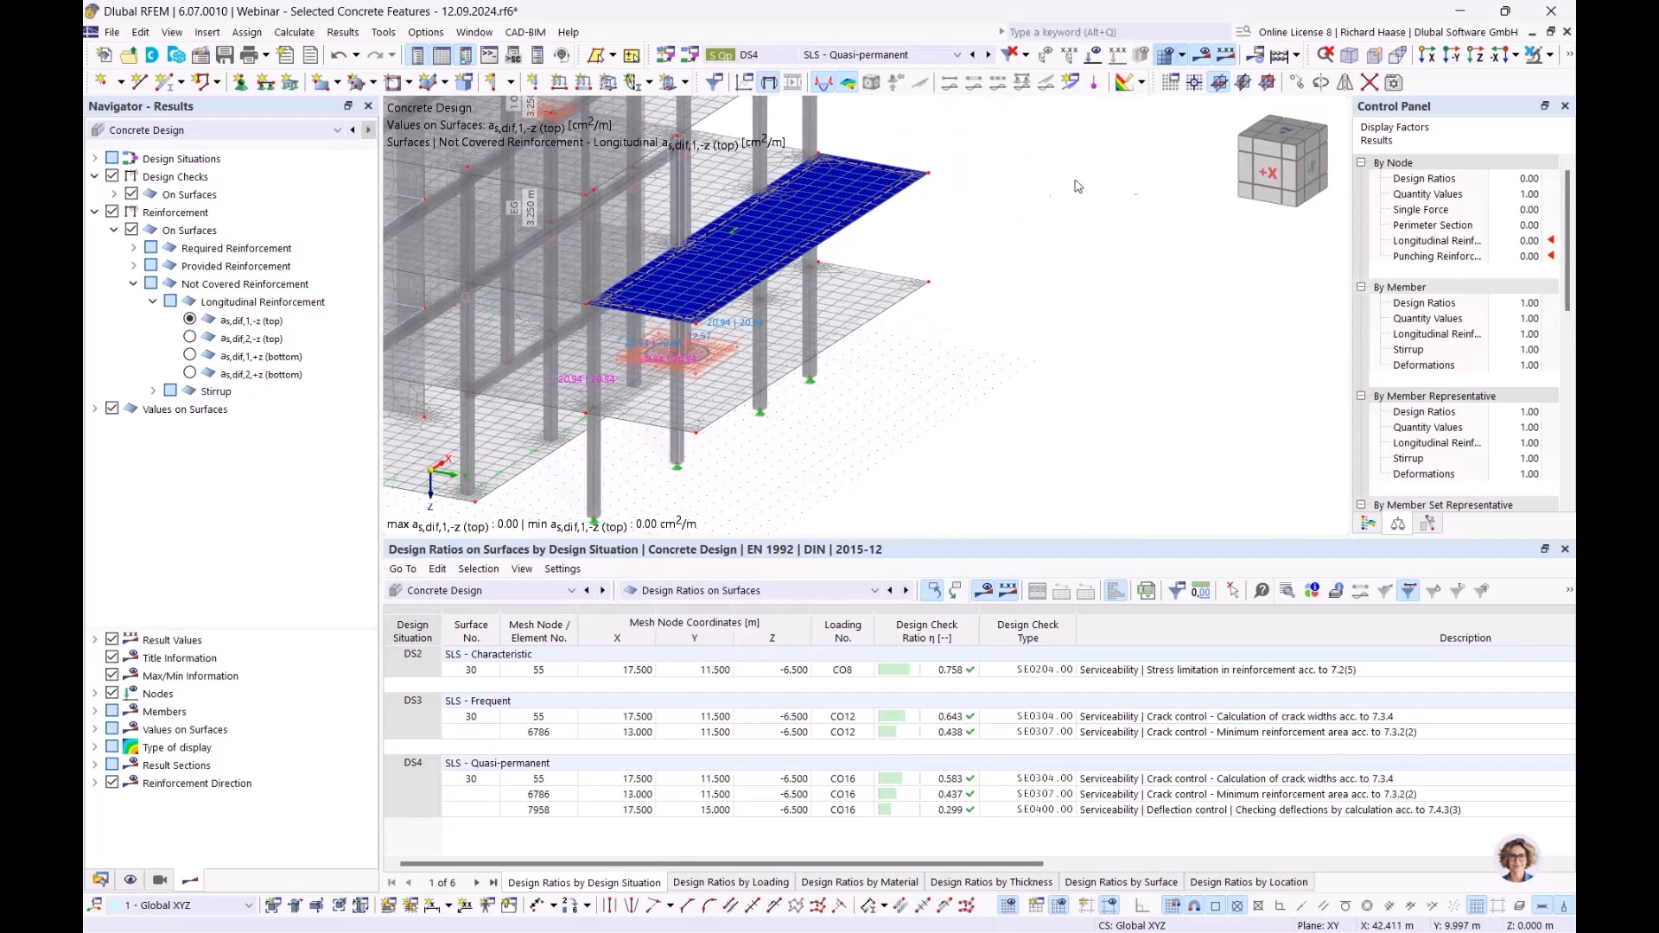
- Show static analysis results for the quasi-permanent design situation
left_click(871, 55)
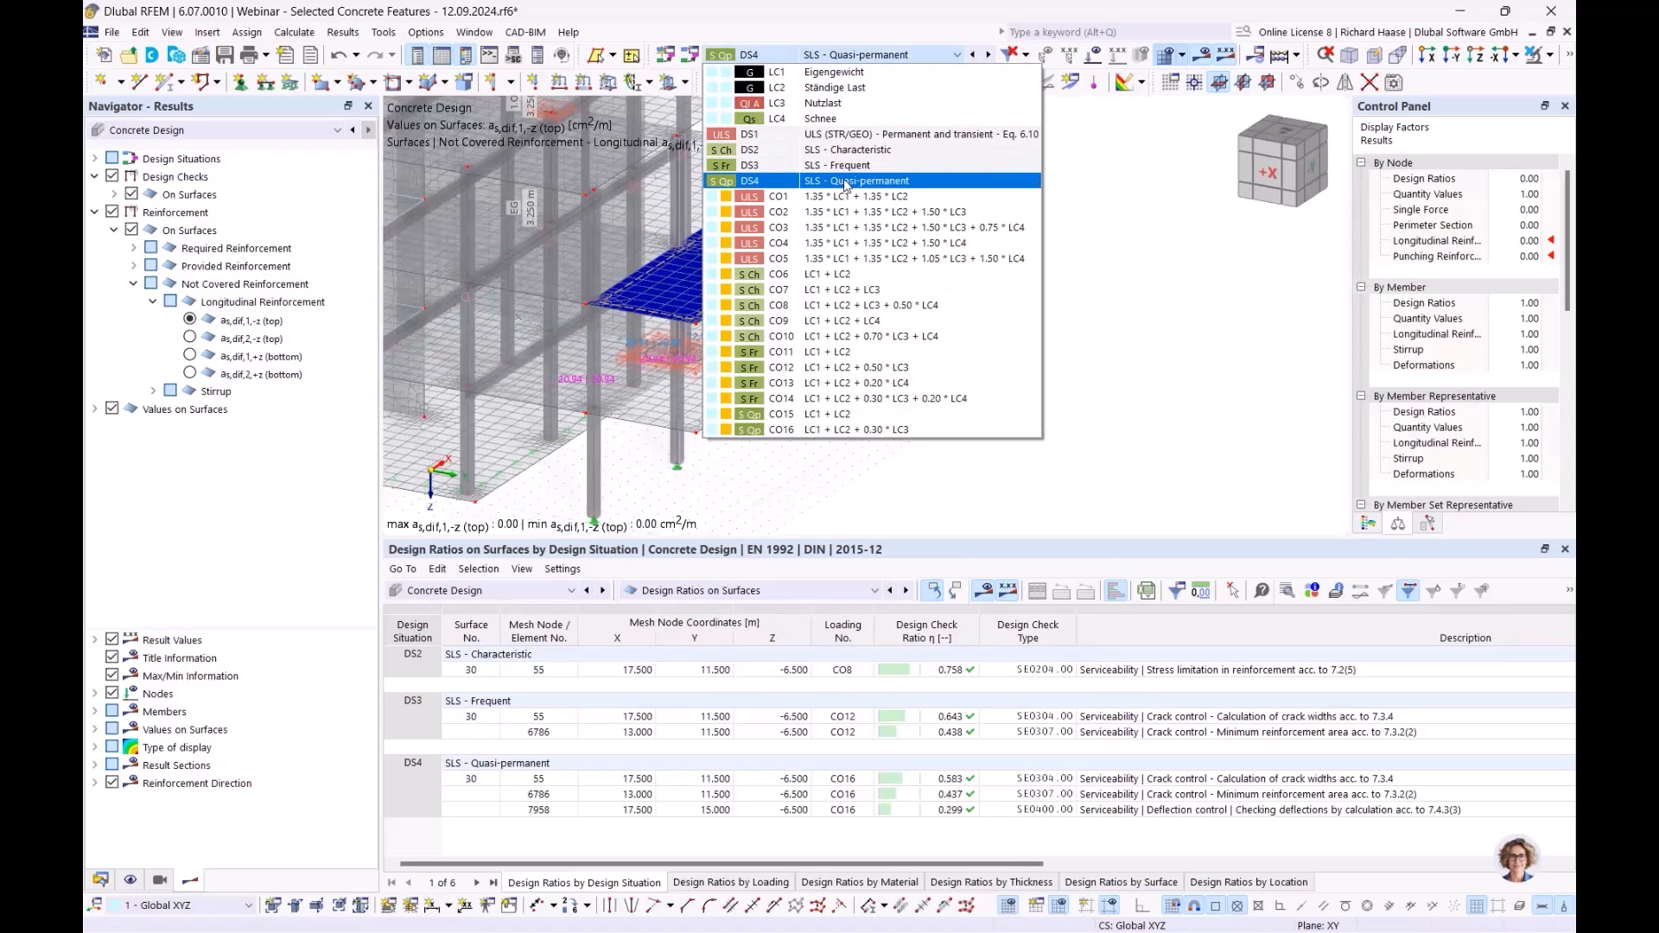
left_click(844, 182)
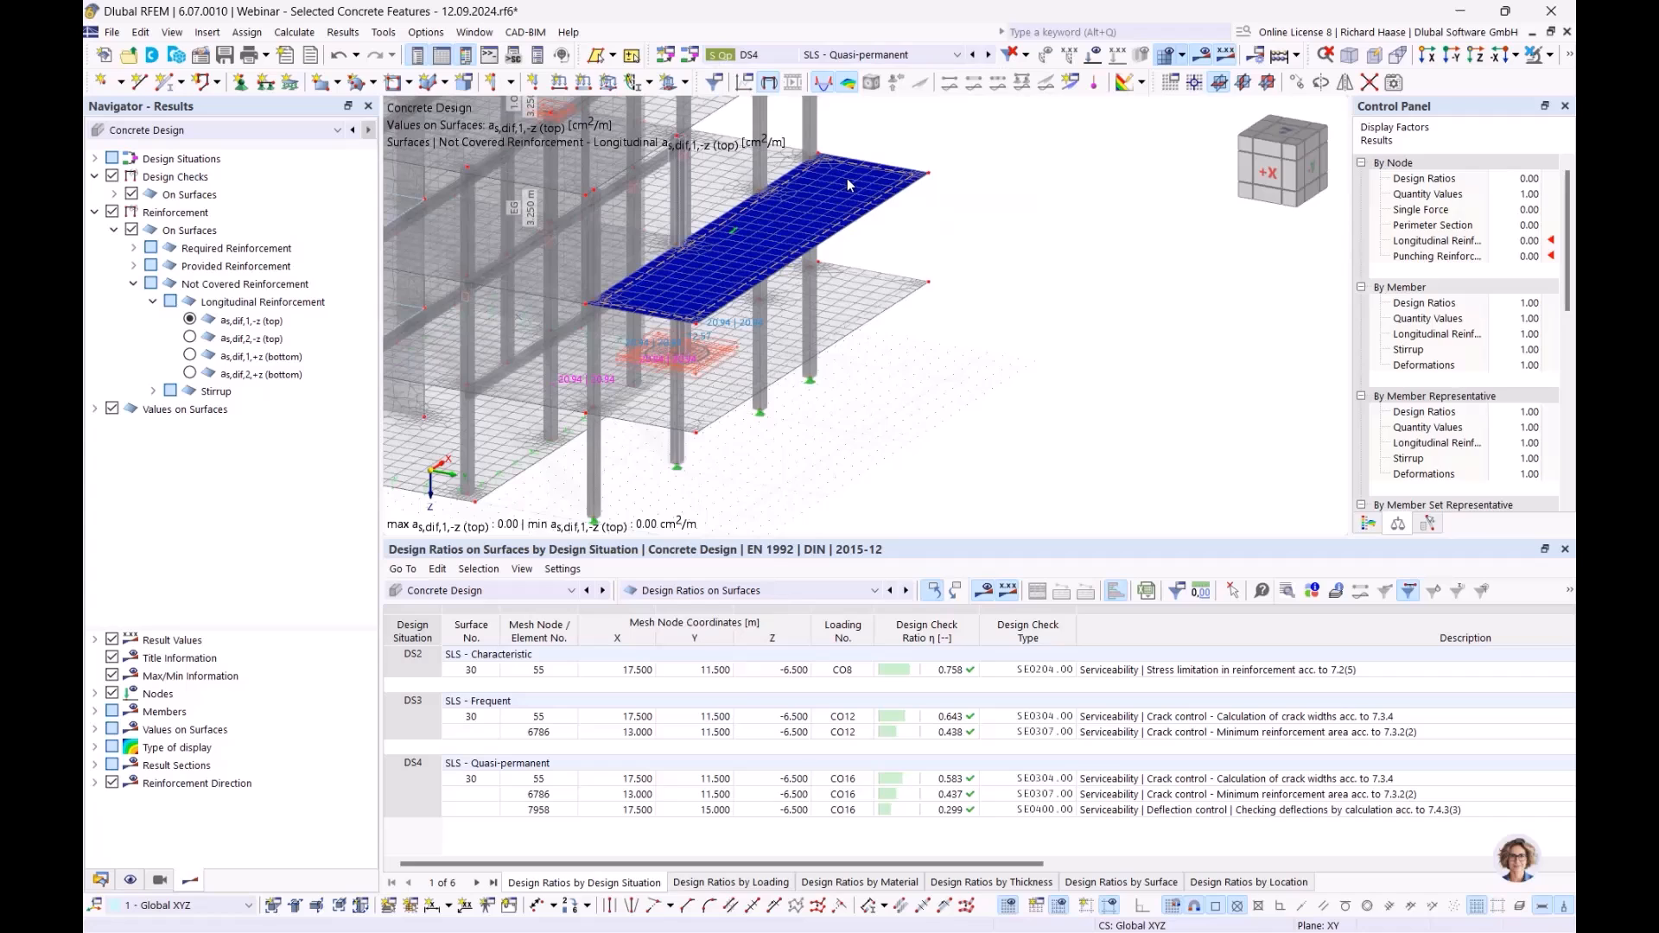
left_click(206, 135)
left_click(189, 148)
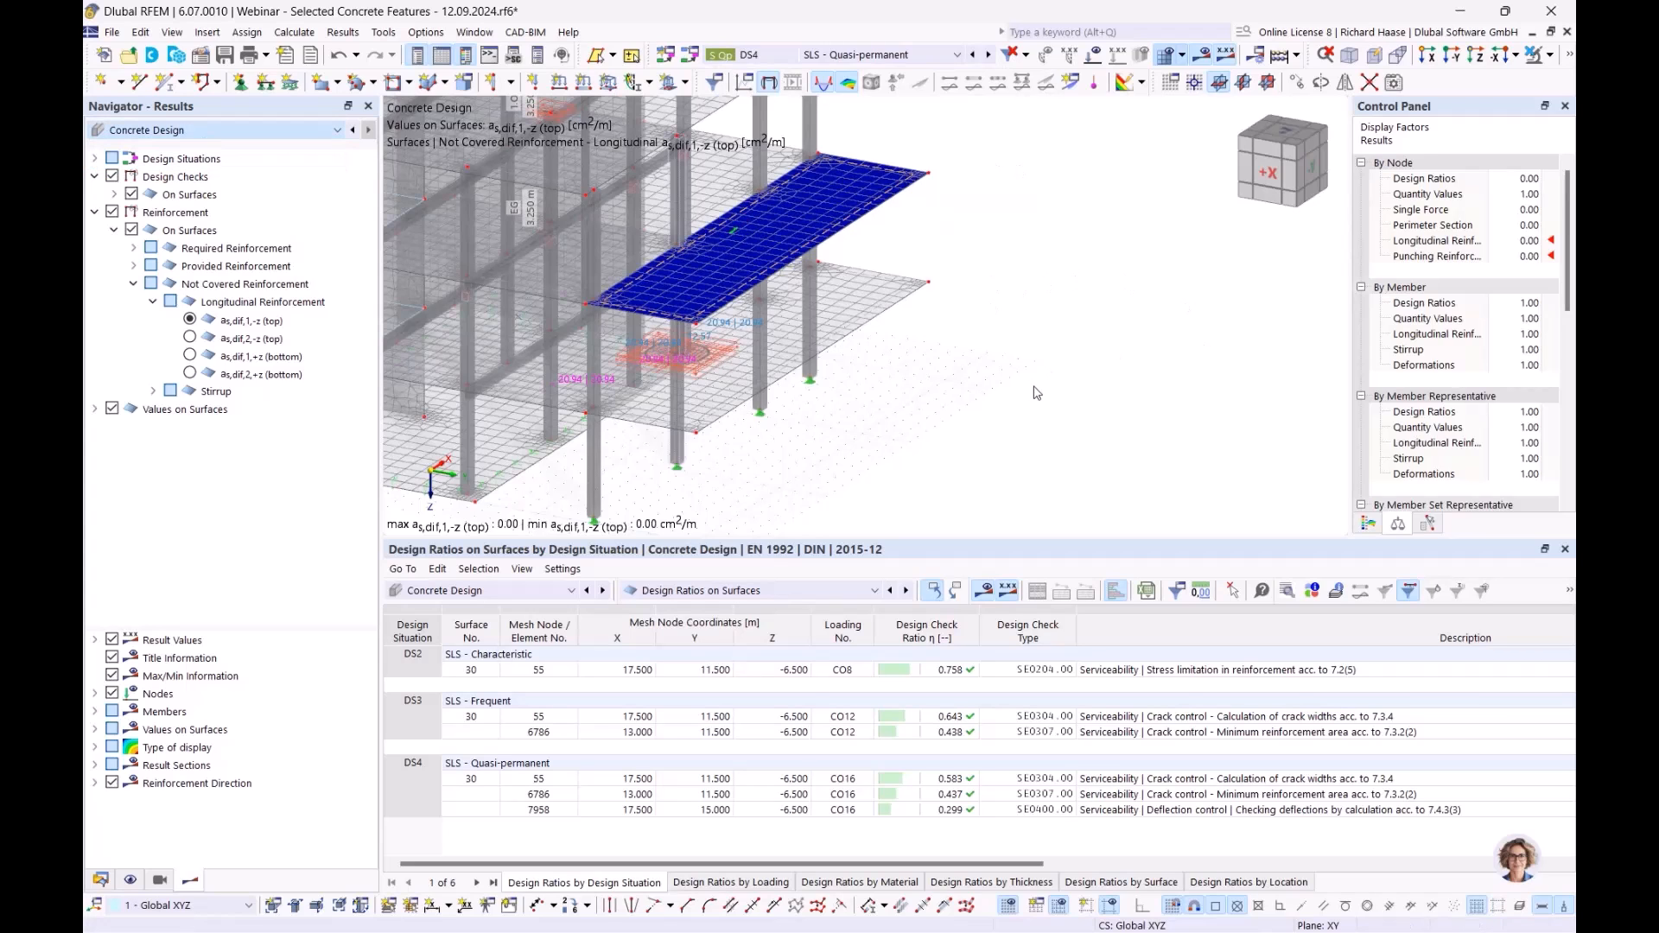
middle_click_drag(974, 367, 1055, 337)
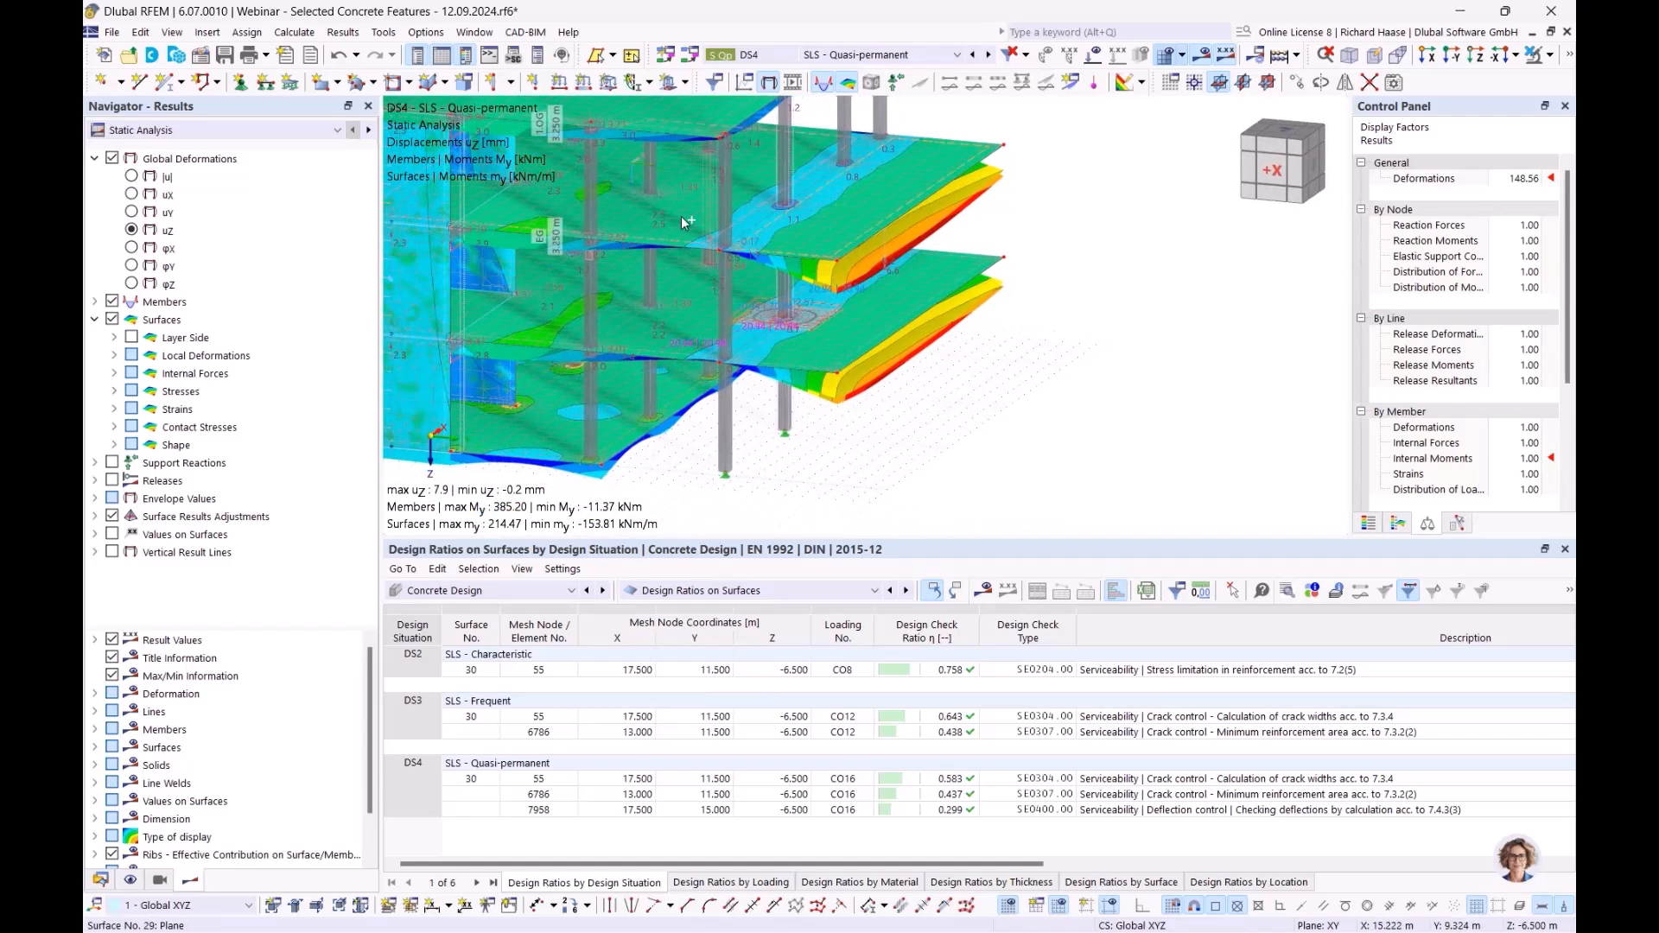
- Limit visibility to the slab and related objects to view its 7.9 mm uz deflections
left_click(1549, 55)
left_click(1545, 79)
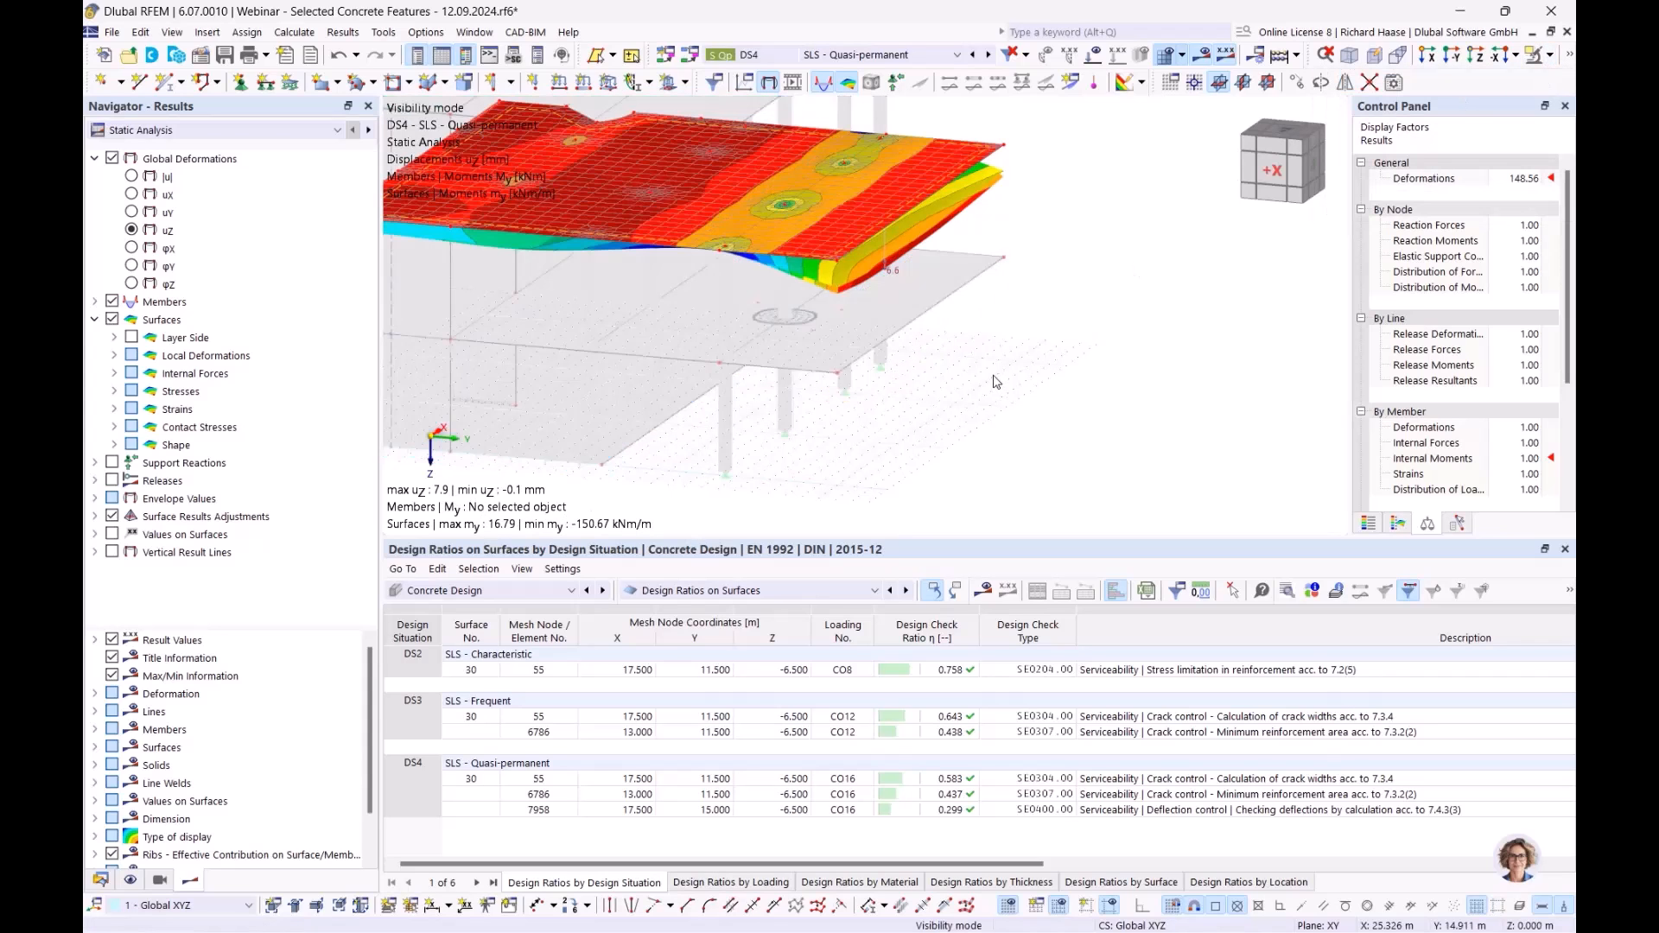
scroll(940, 262, "up", 3)
middle_click_drag(939, 262, 908, 249, "ctrl")
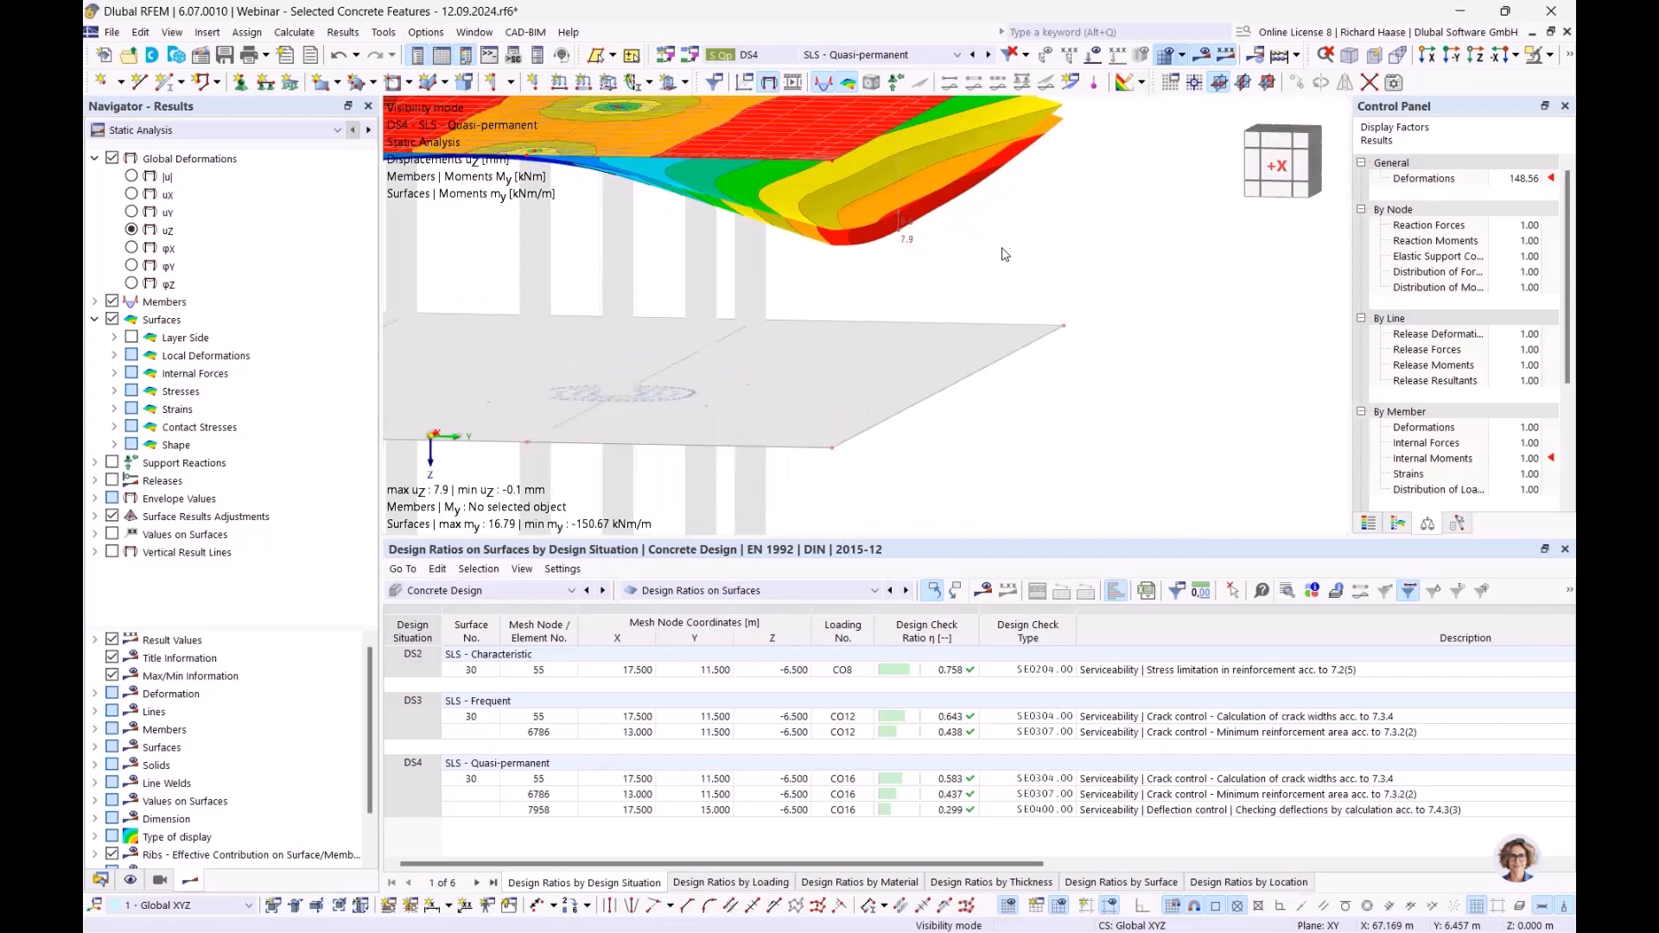
scroll(998, 260, "down", 2)
middle_click_drag(991, 261, 928, 287, "ctrl")
scroll(951, 292, "down", 3)
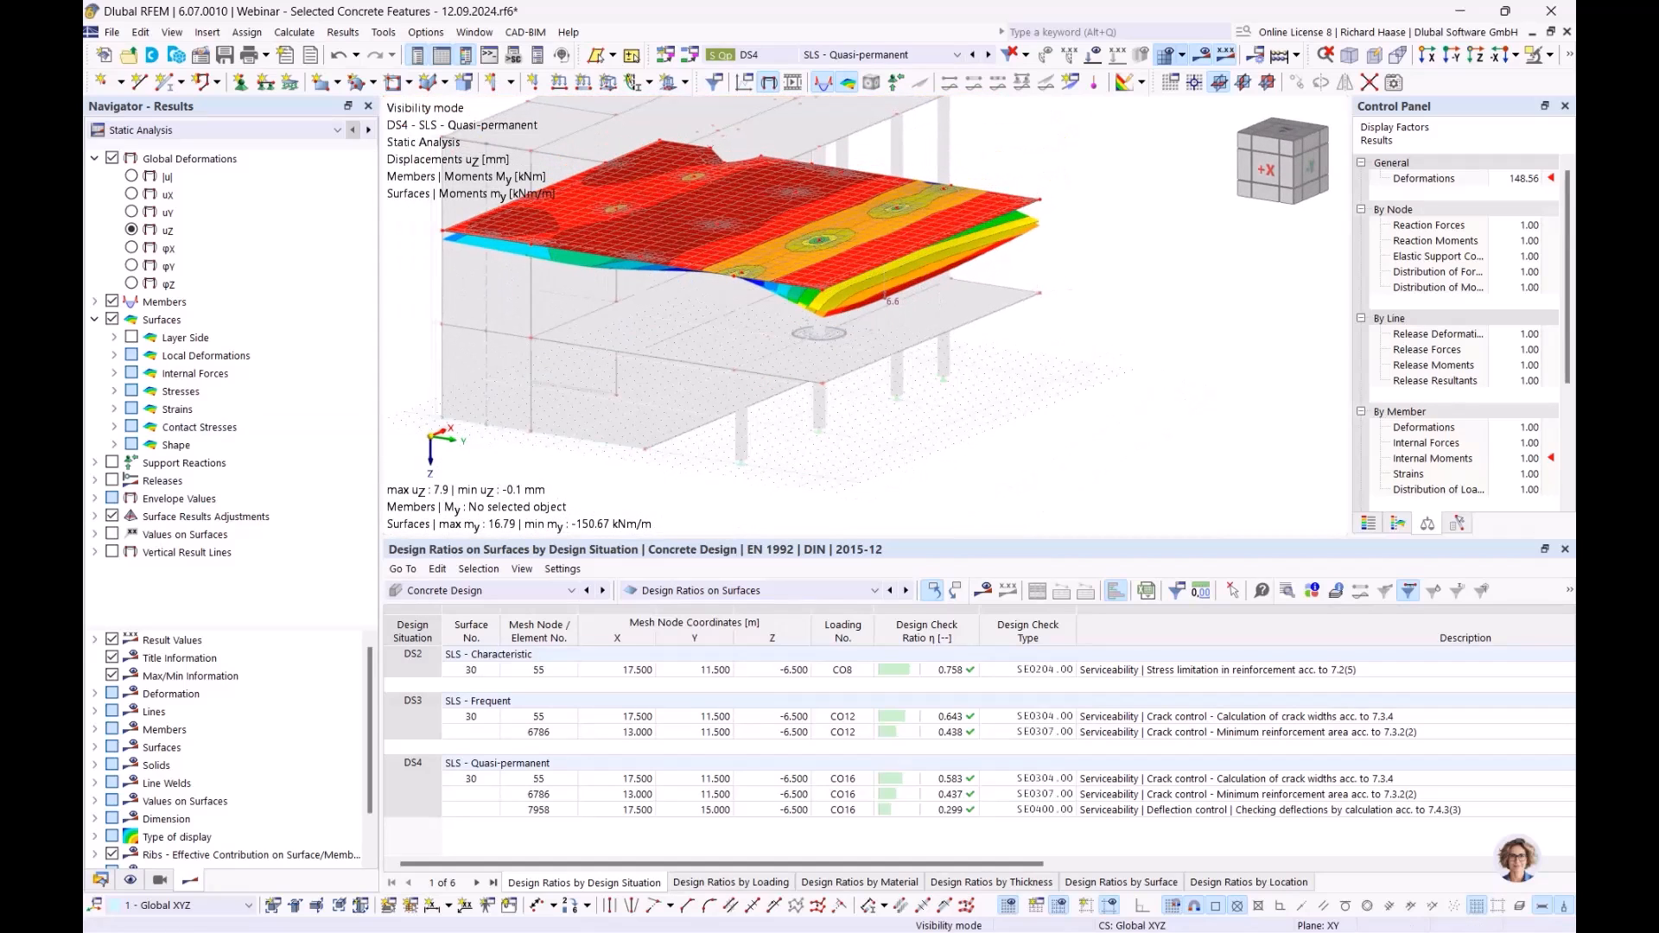
- Untick 'Consider resistance of concrete between cracks' in the 1 - Standard serviceability configuration
left_click(101, 880)
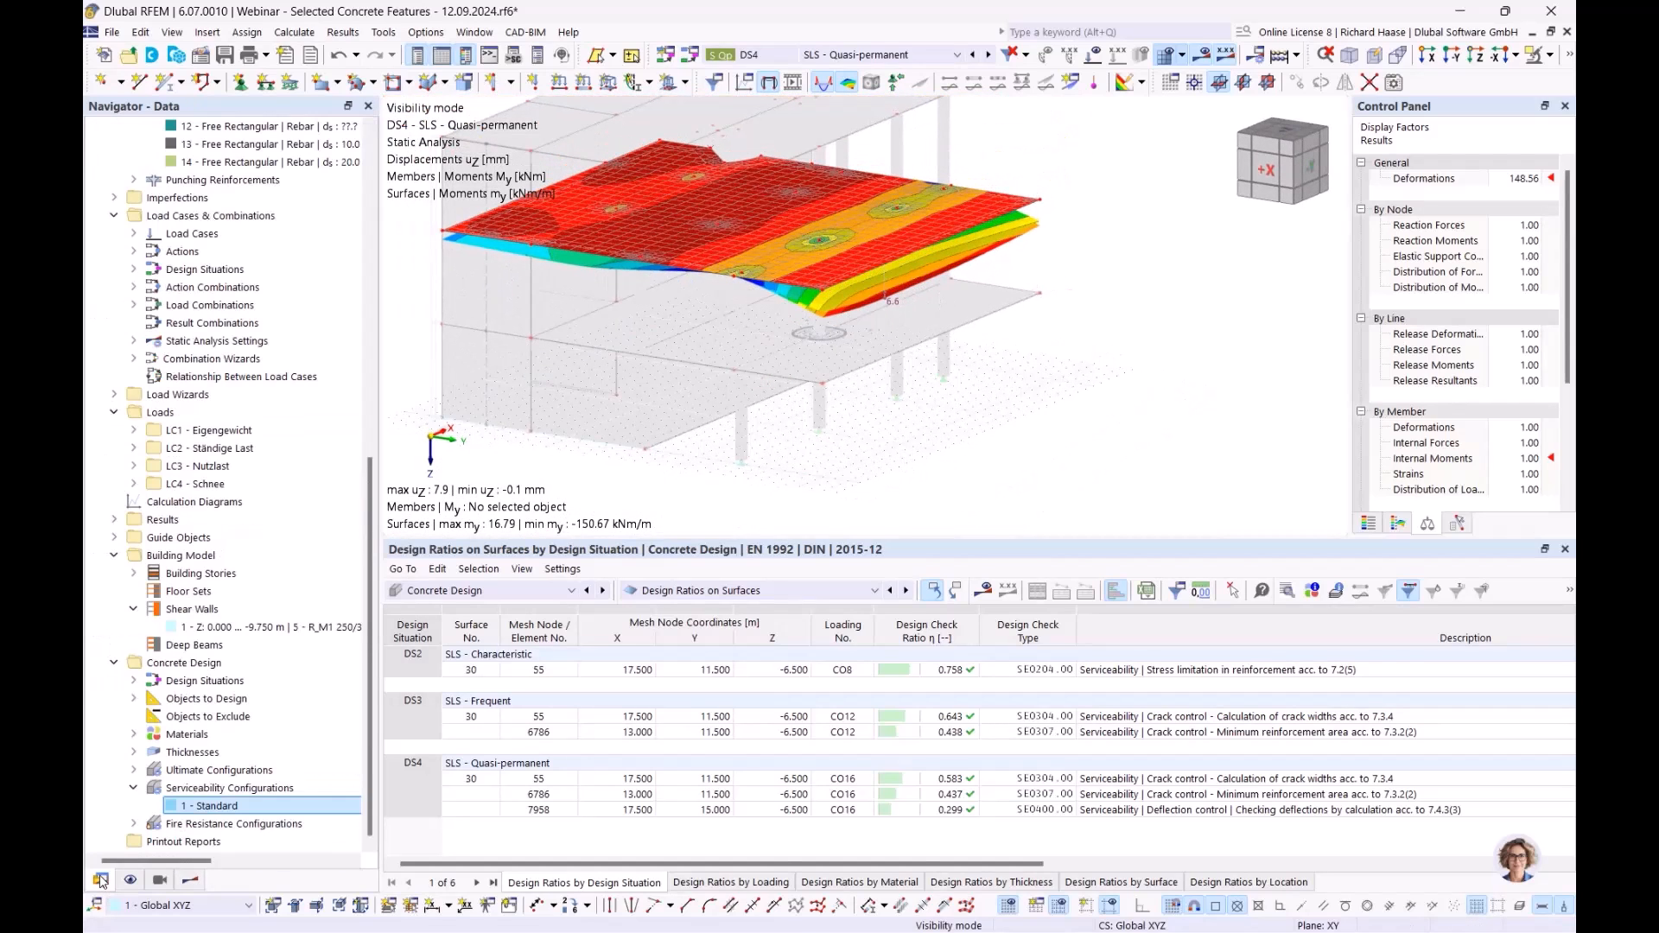
double_click(207, 804)
scroll(634, 490, "down", 6)
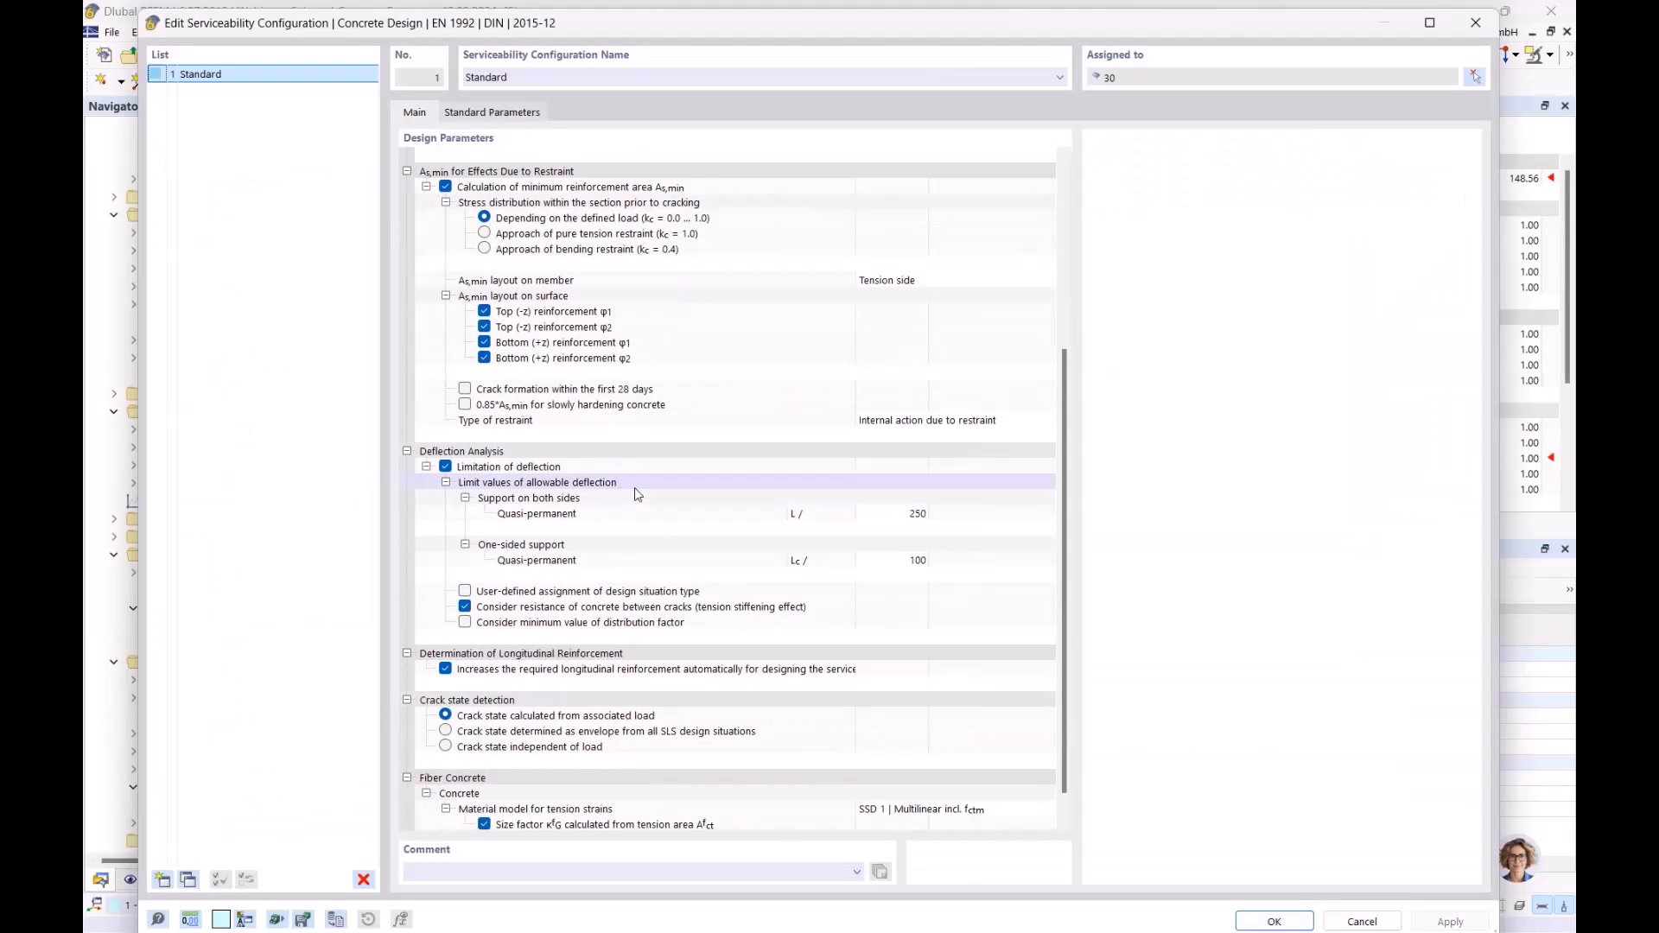
left_click(465, 607)
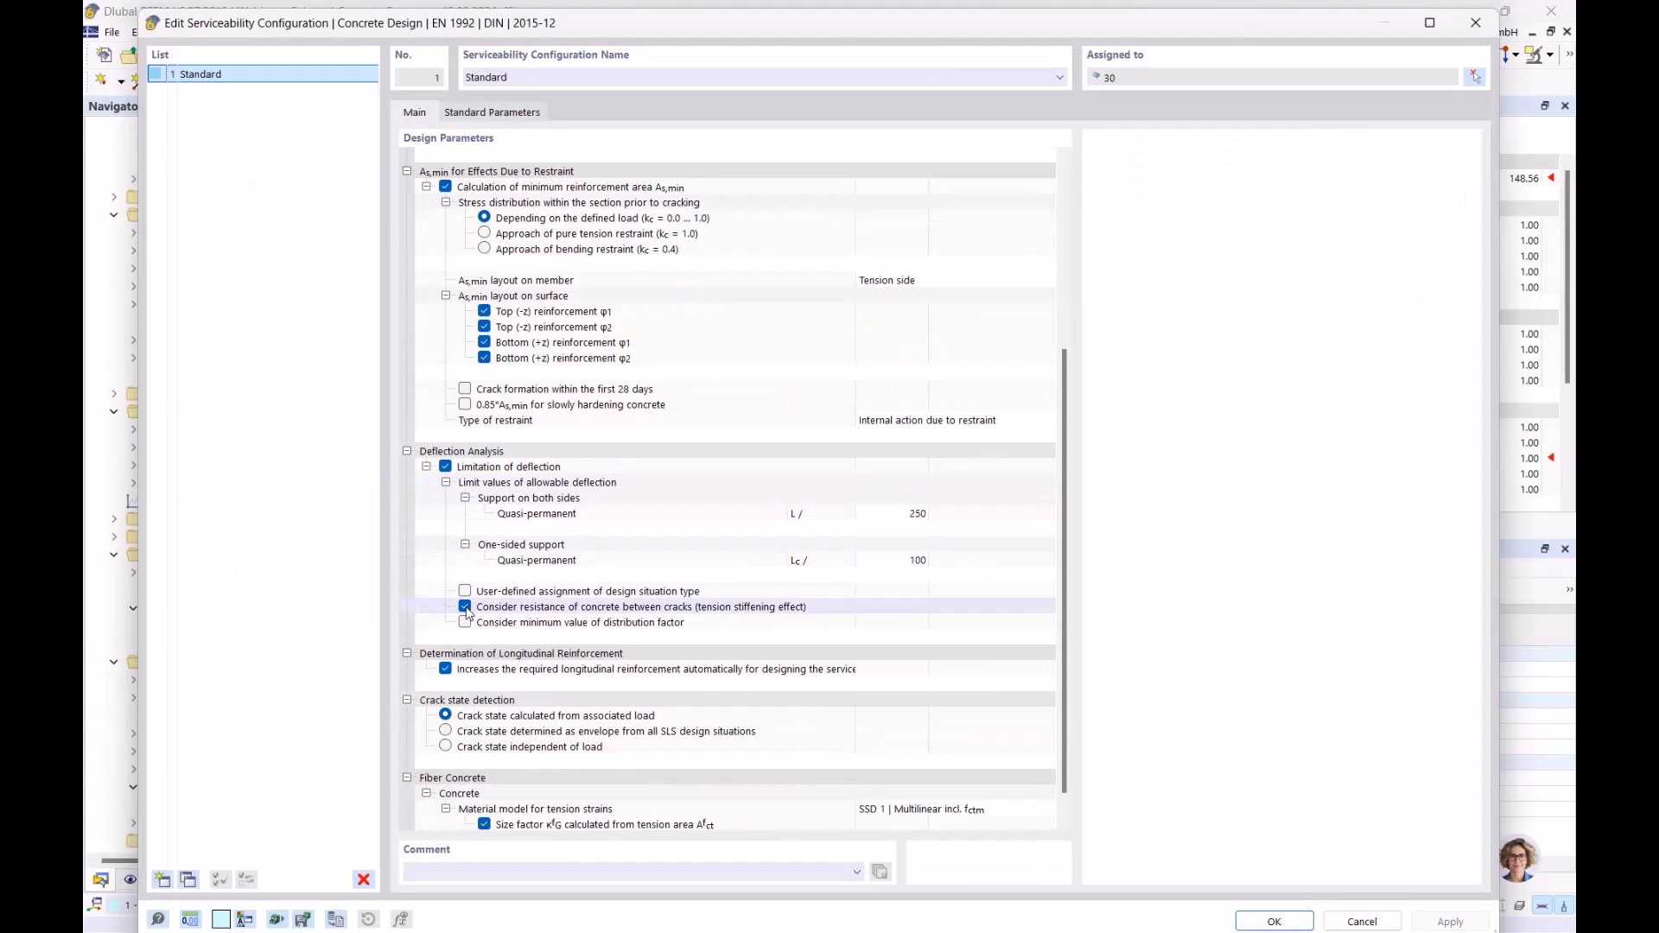
left_click(465, 608)
left_click(1267, 922)
left_click(910, 577)
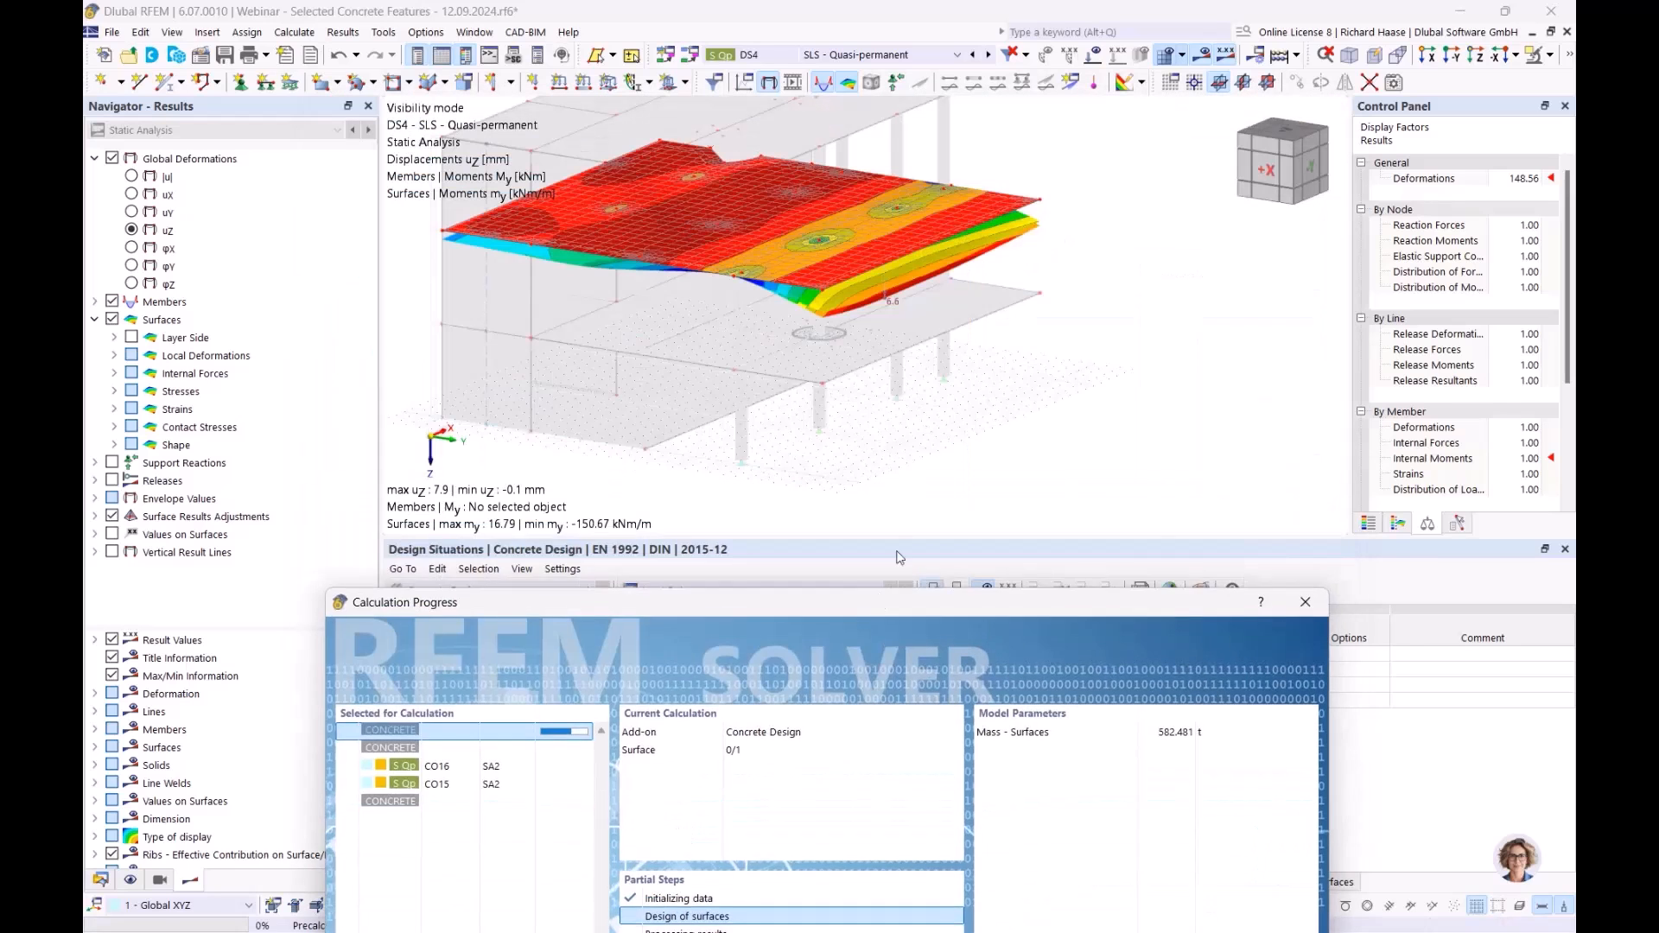
- Recalculate, show the static analysis results, then return the navigator to model data
left_click_drag(899, 557, 893, 242)
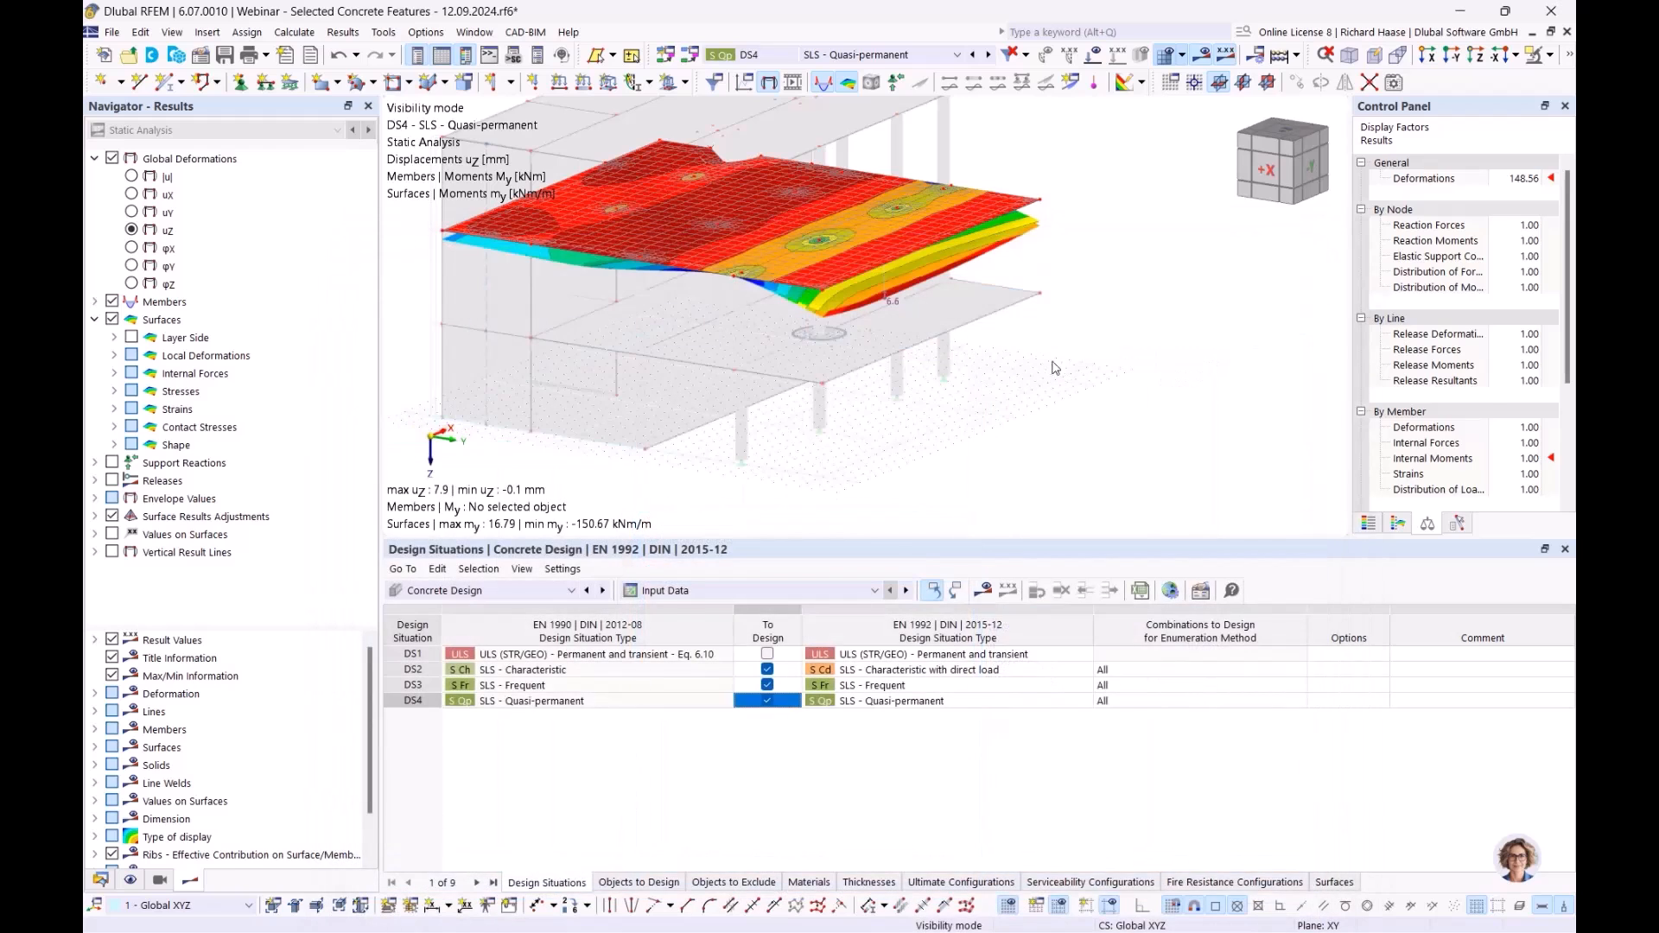
middle_click_drag(1048, 396, 1091, 379, "ctrl")
left_click(207, 134)
left_click(192, 146)
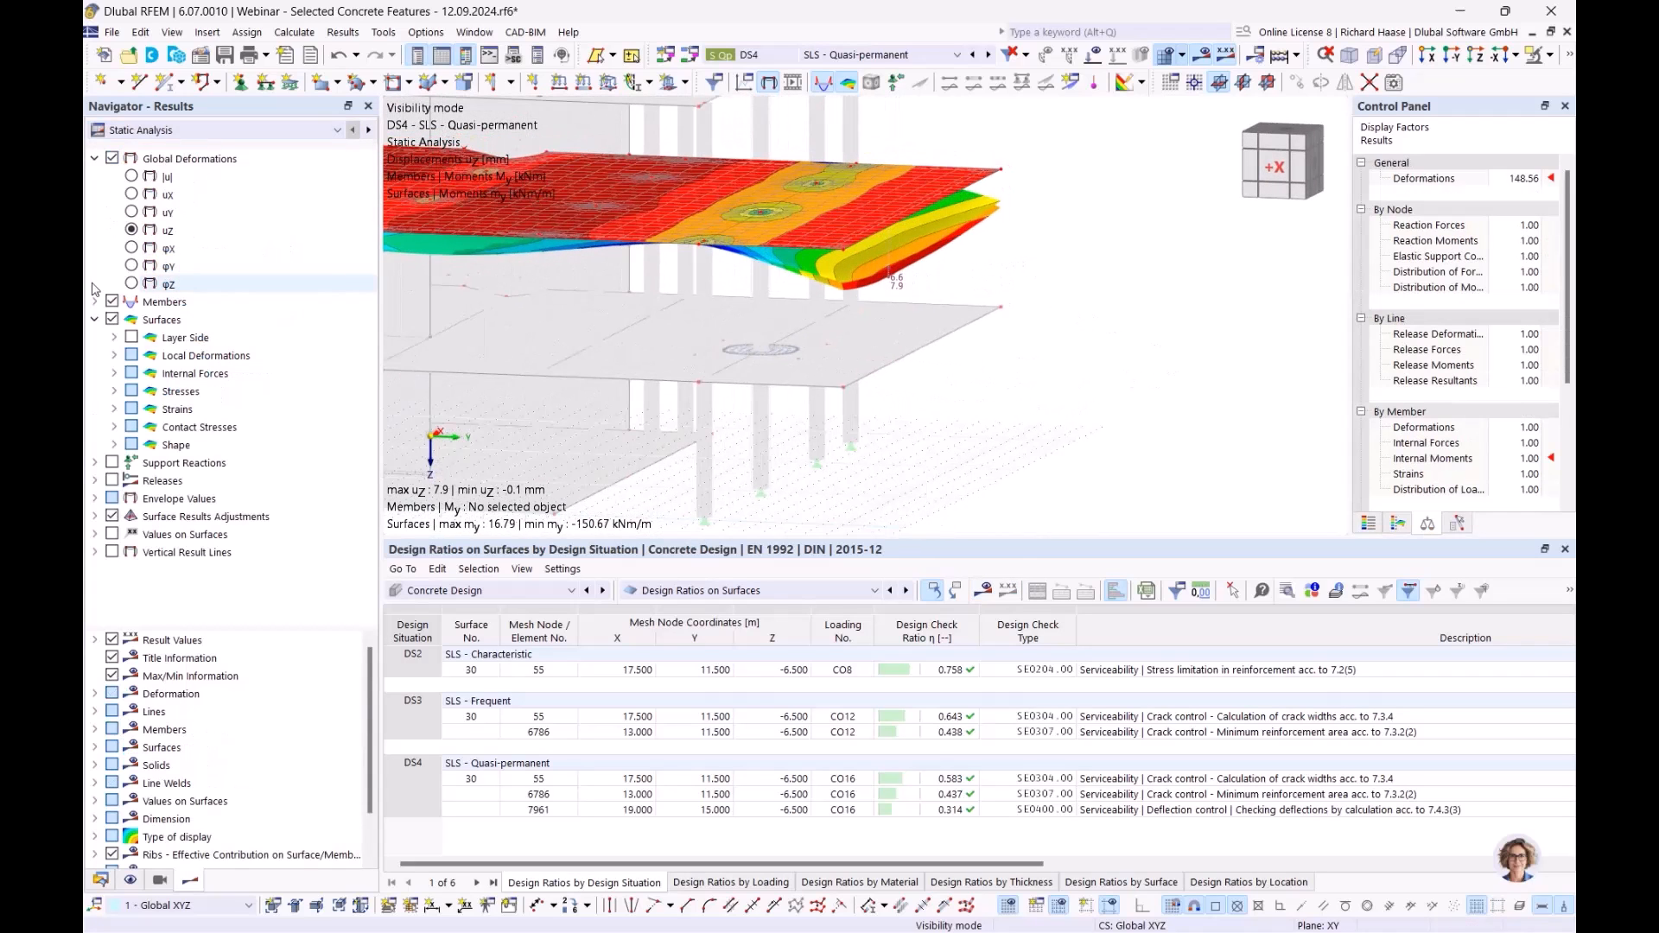
left_click(101, 880)
scroll(234, 260, "up", 15)
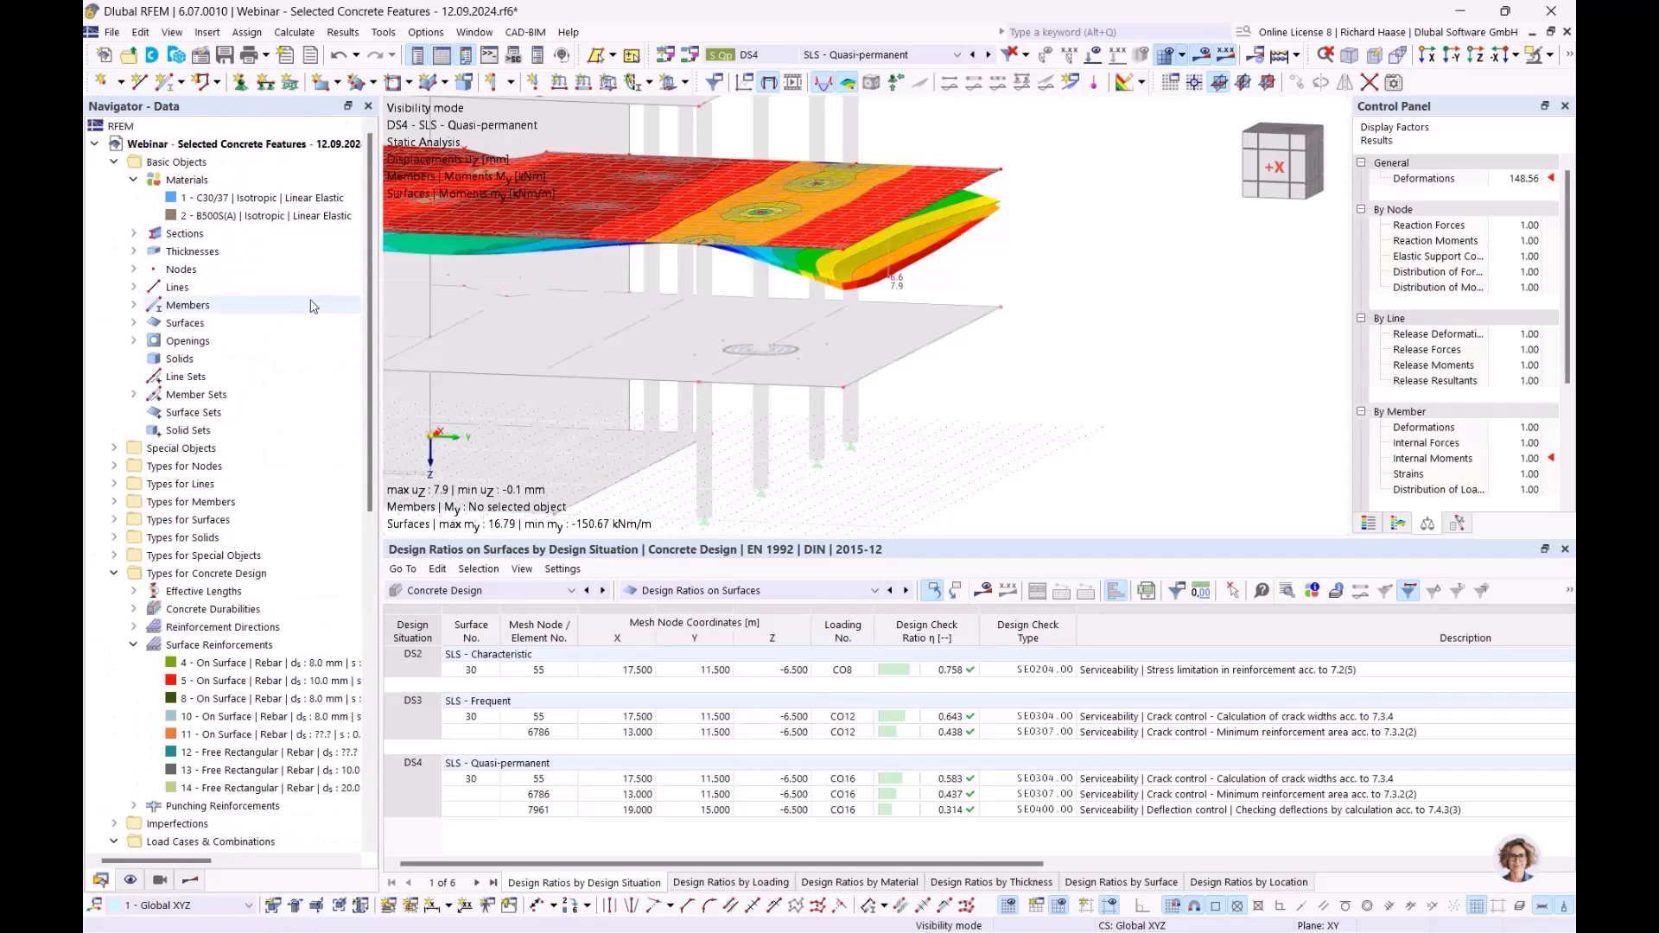
- Enable creep and shrinkage in C30/37's time-dependent properties, then rerun the calculation
double_click(309, 199)
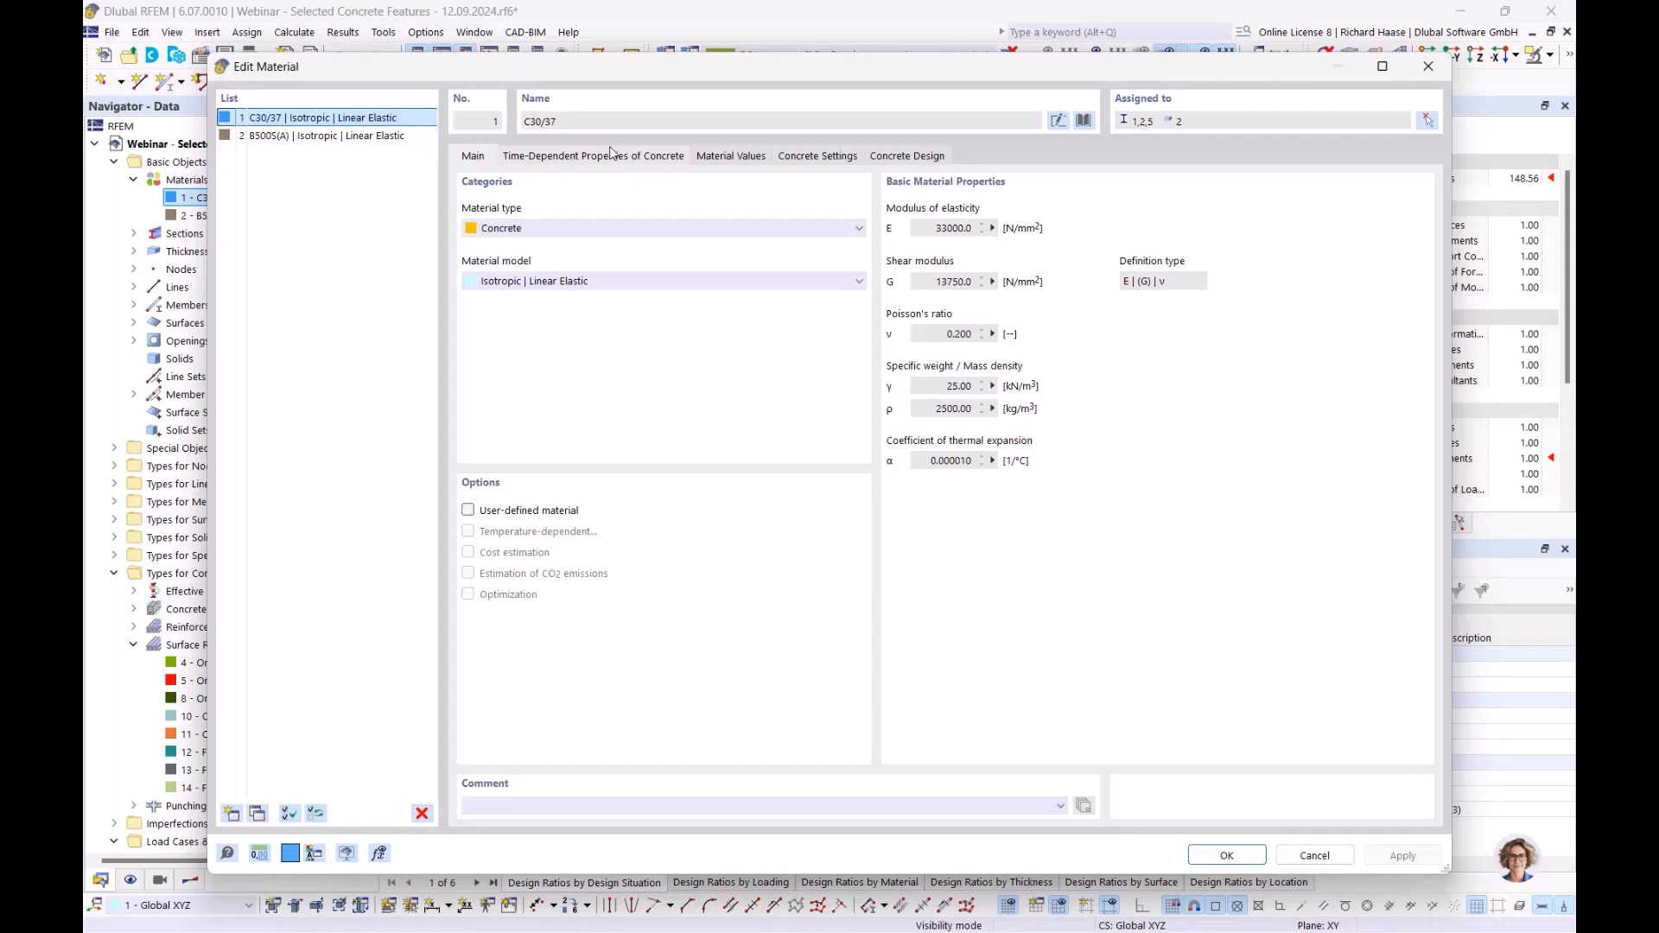
left_click(636, 161)
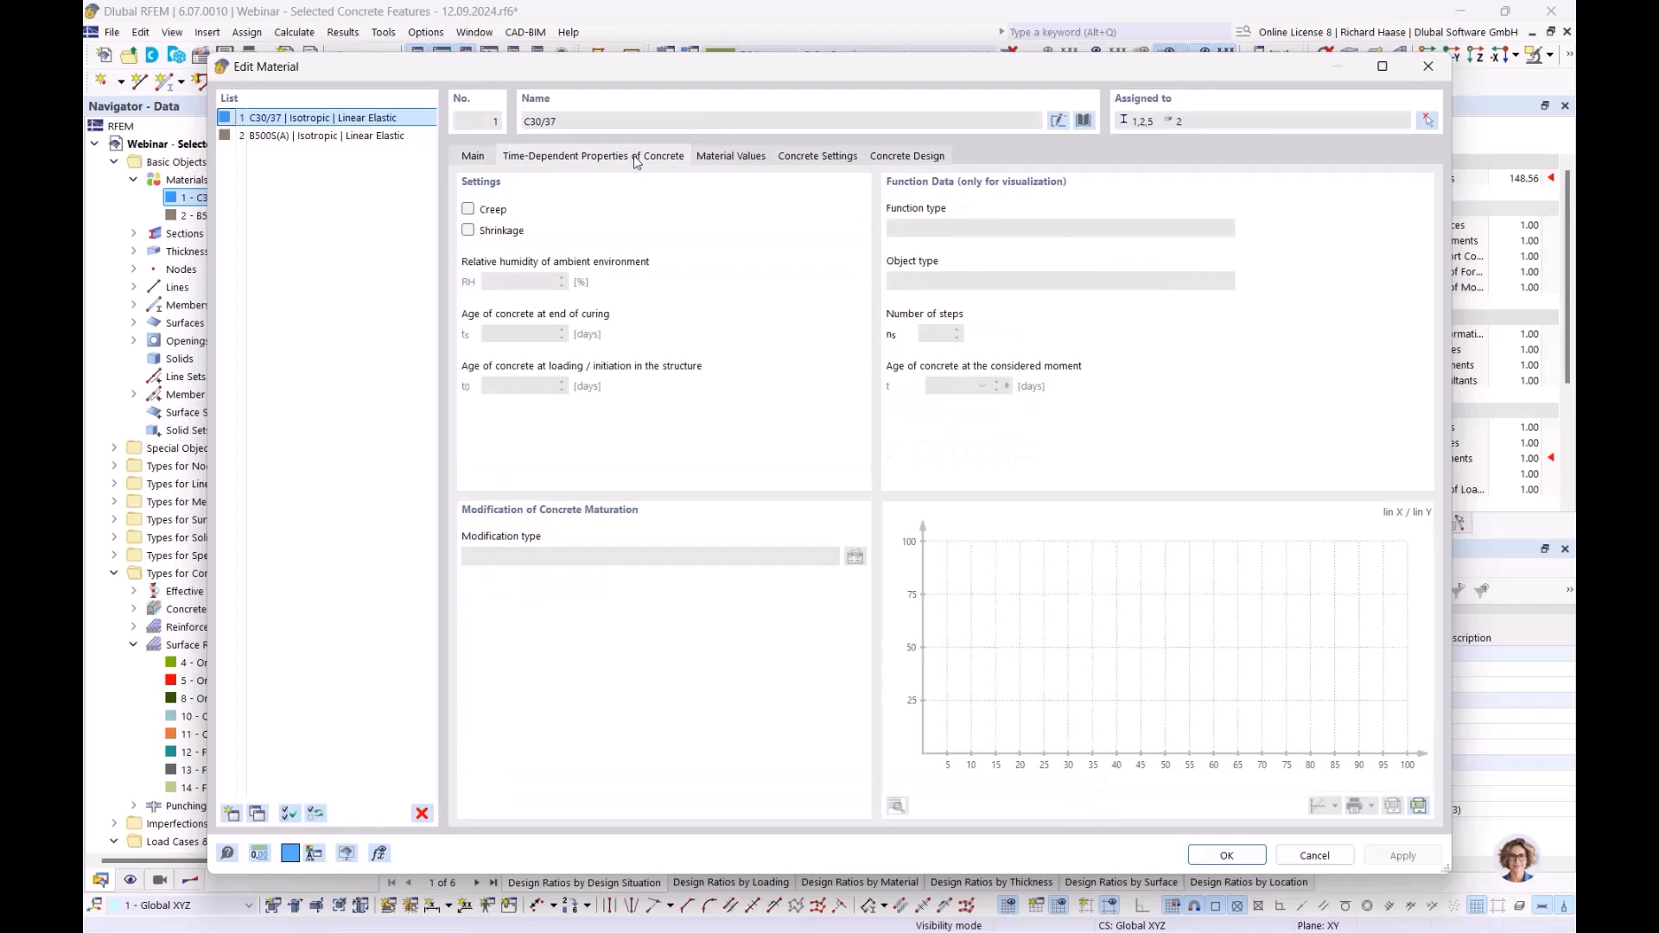
left_click(468, 210)
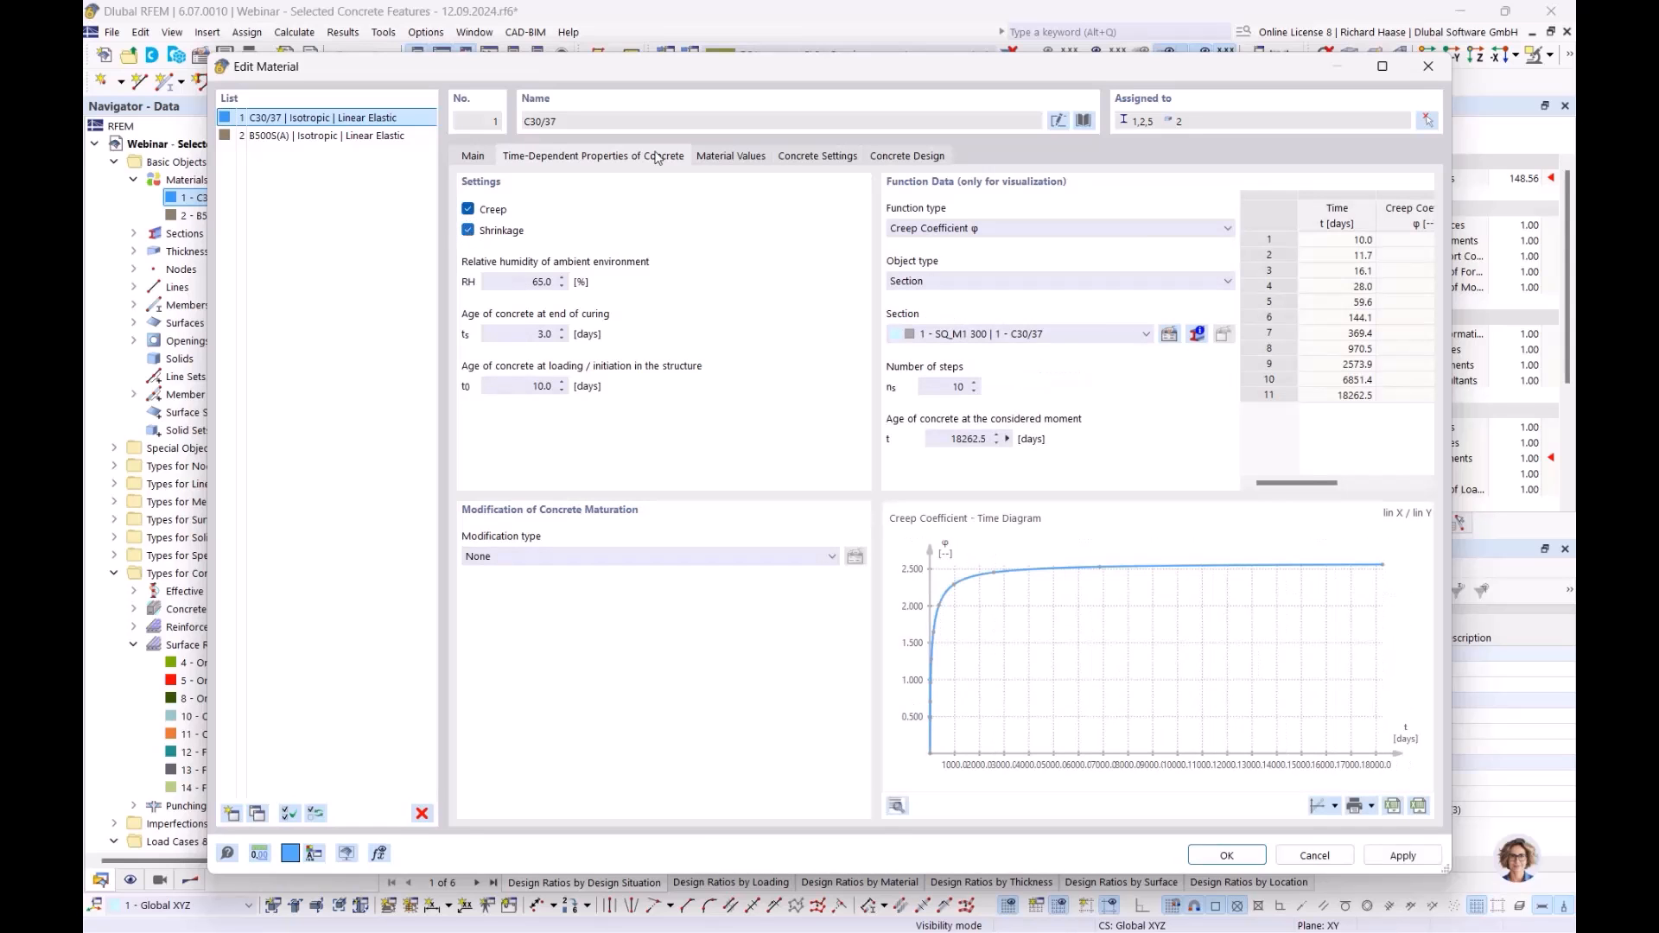
left_click_drag(717, 79, 717, 116)
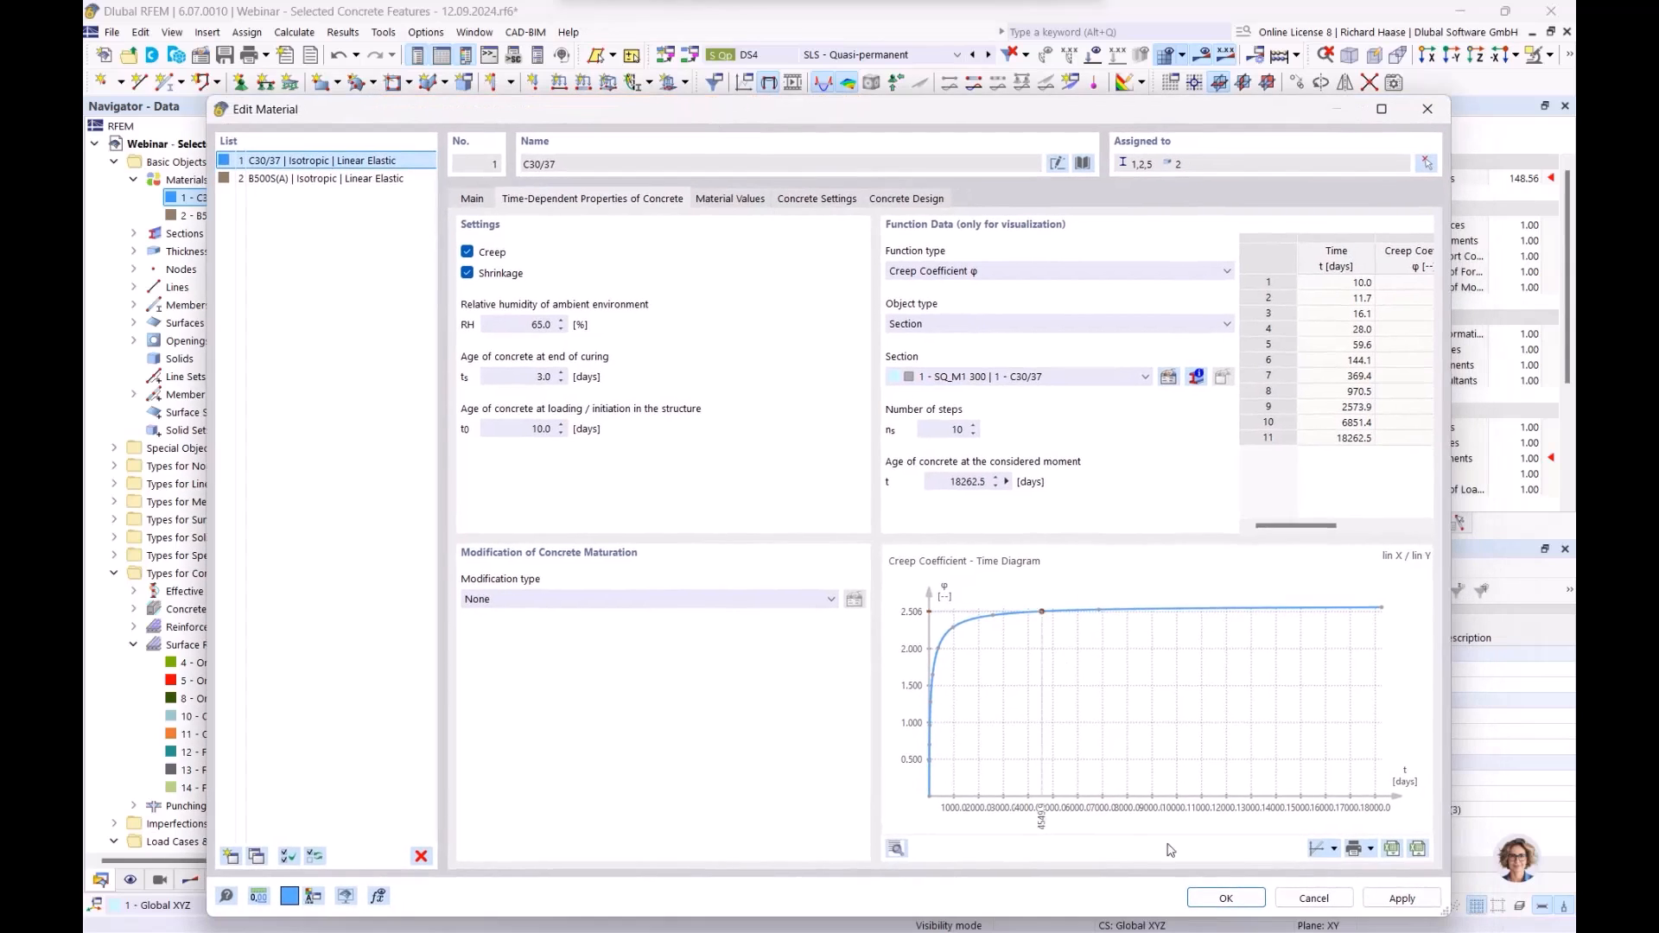
left_click(1225, 898)
left_click(909, 557)
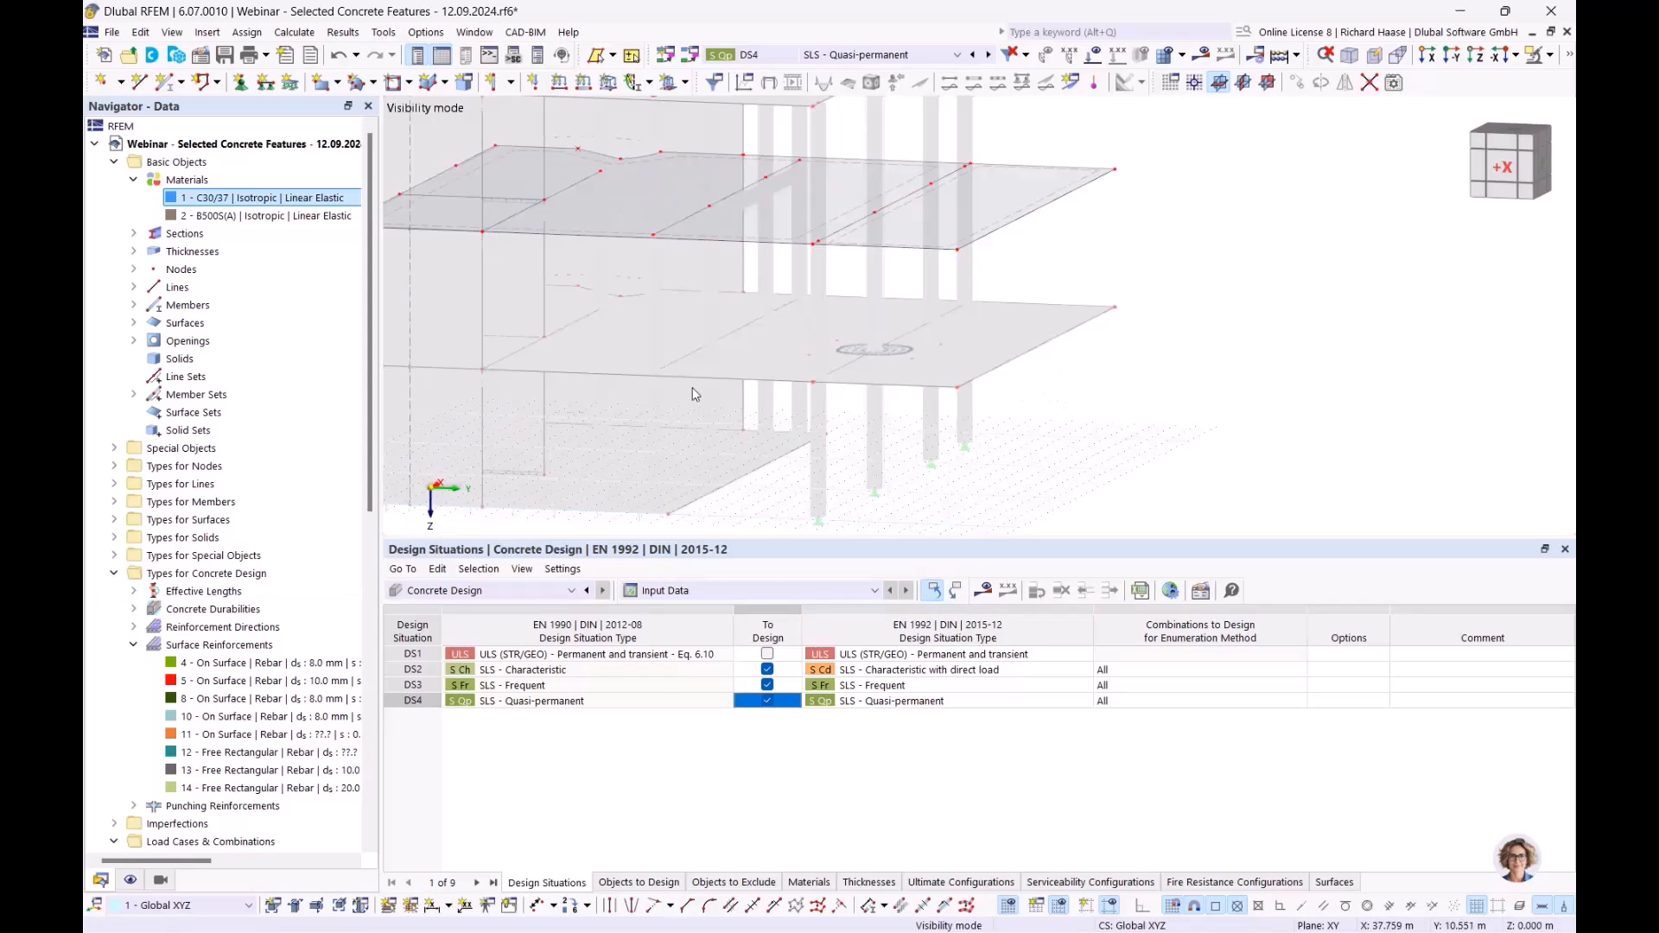
left_click(983, 592)
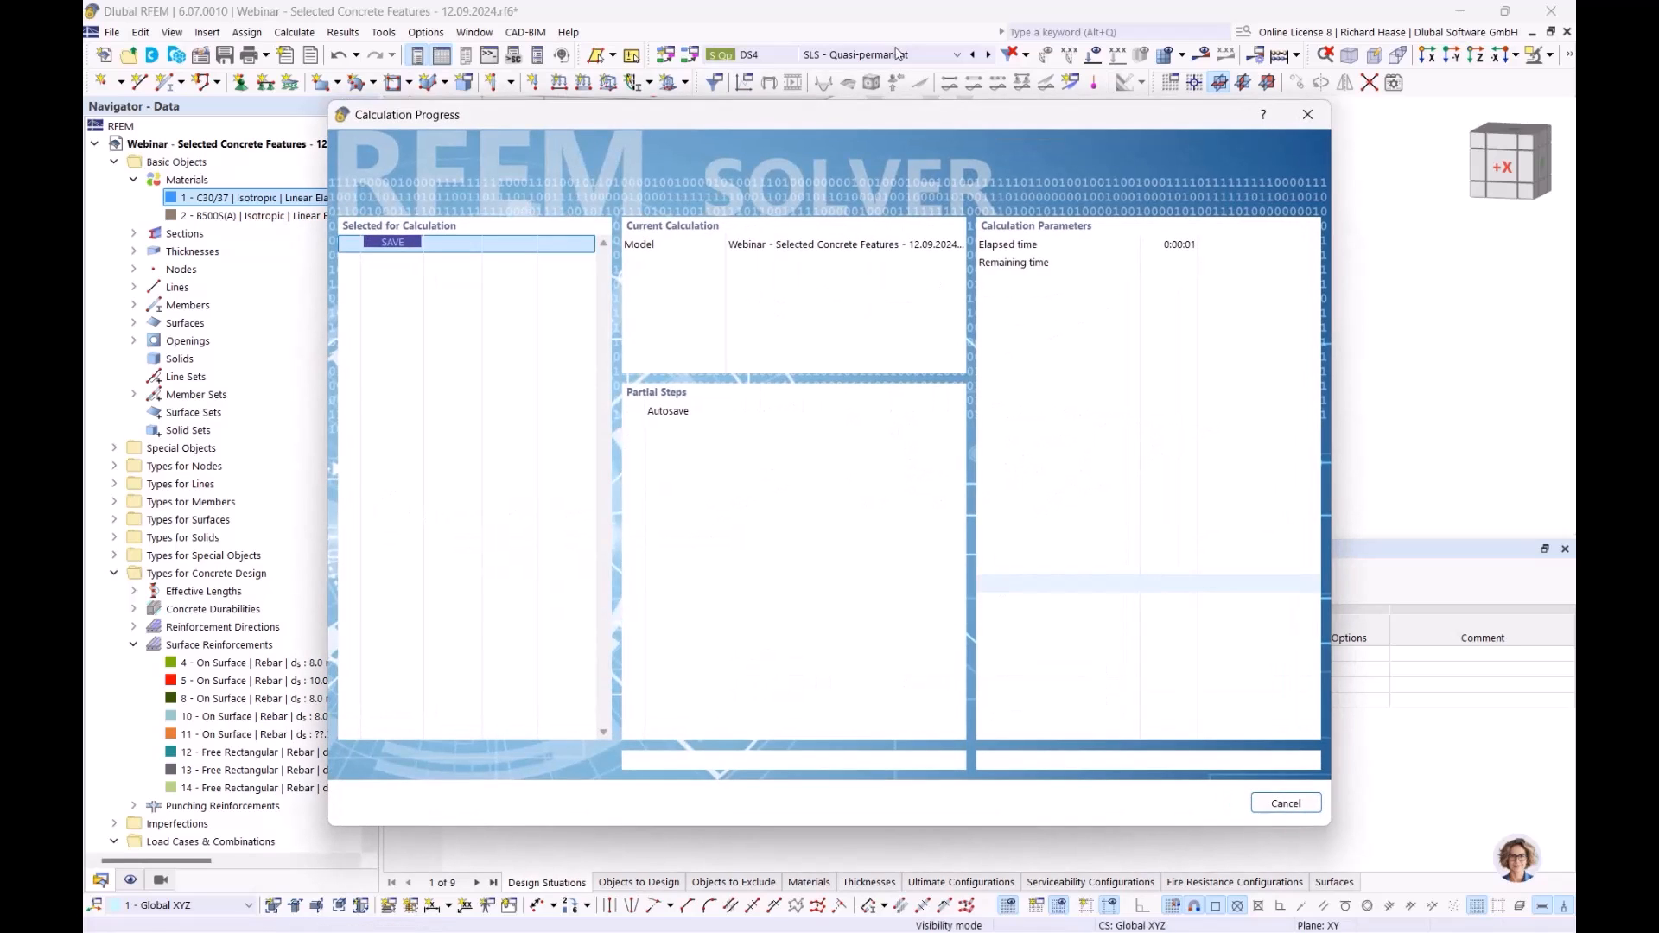
left_click_drag(896, 117, 935, 178)
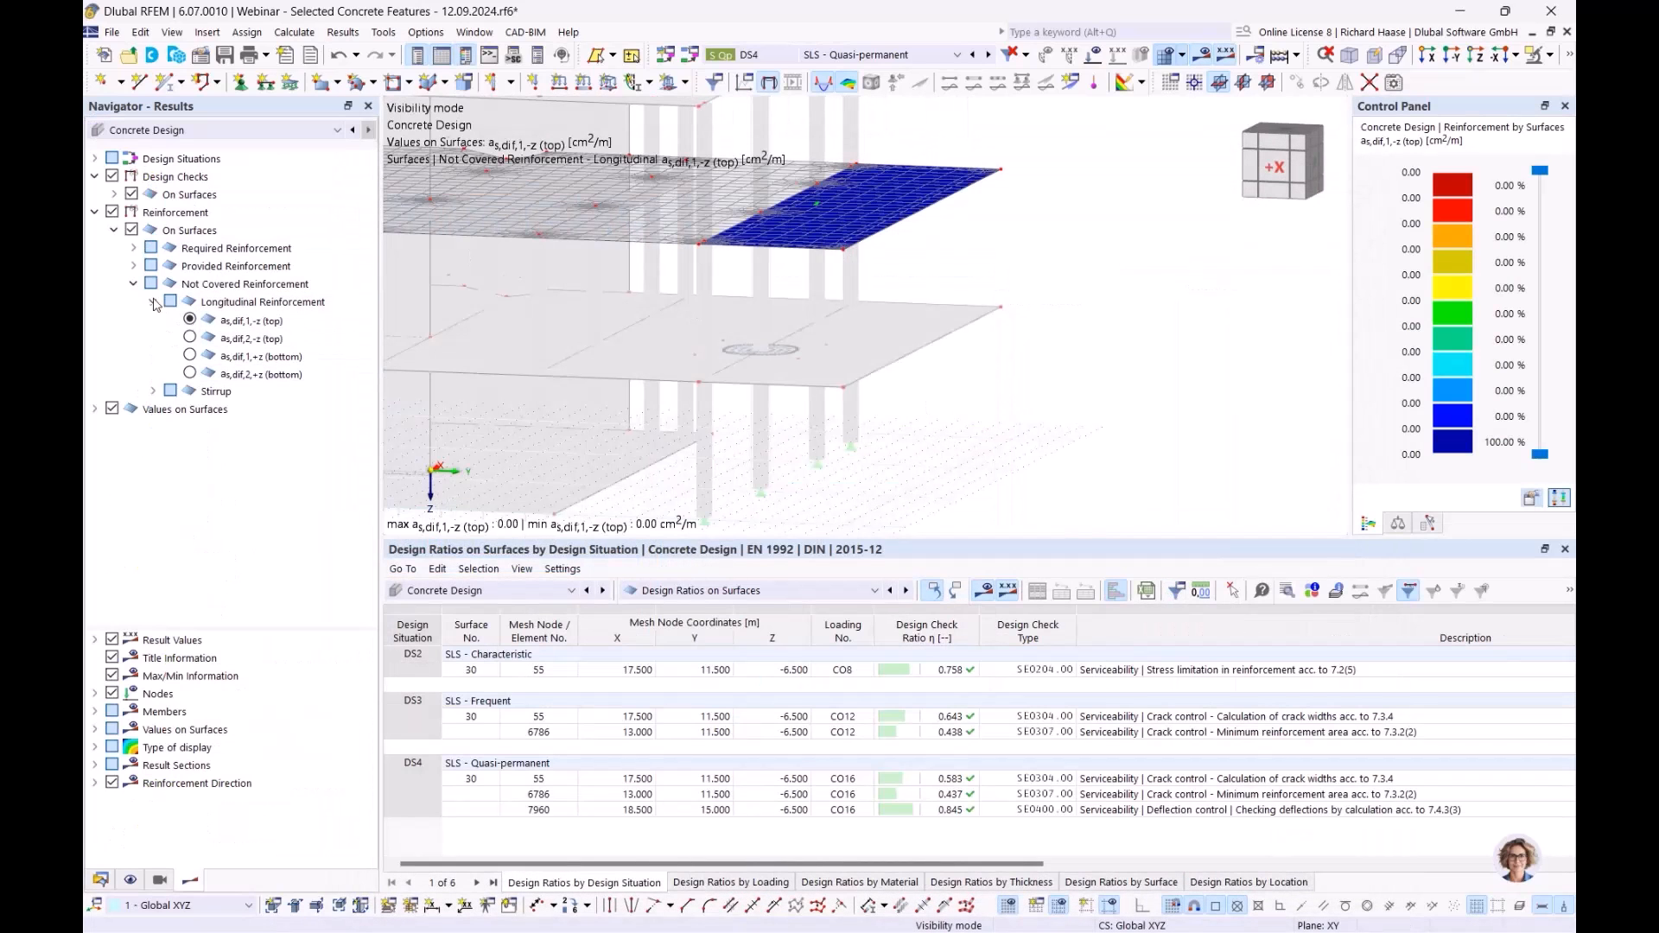
- Expand the SE0400 deflection check and display the allowed deflection uz,lim on the slab
left_click(94, 211)
left_click(112, 211)
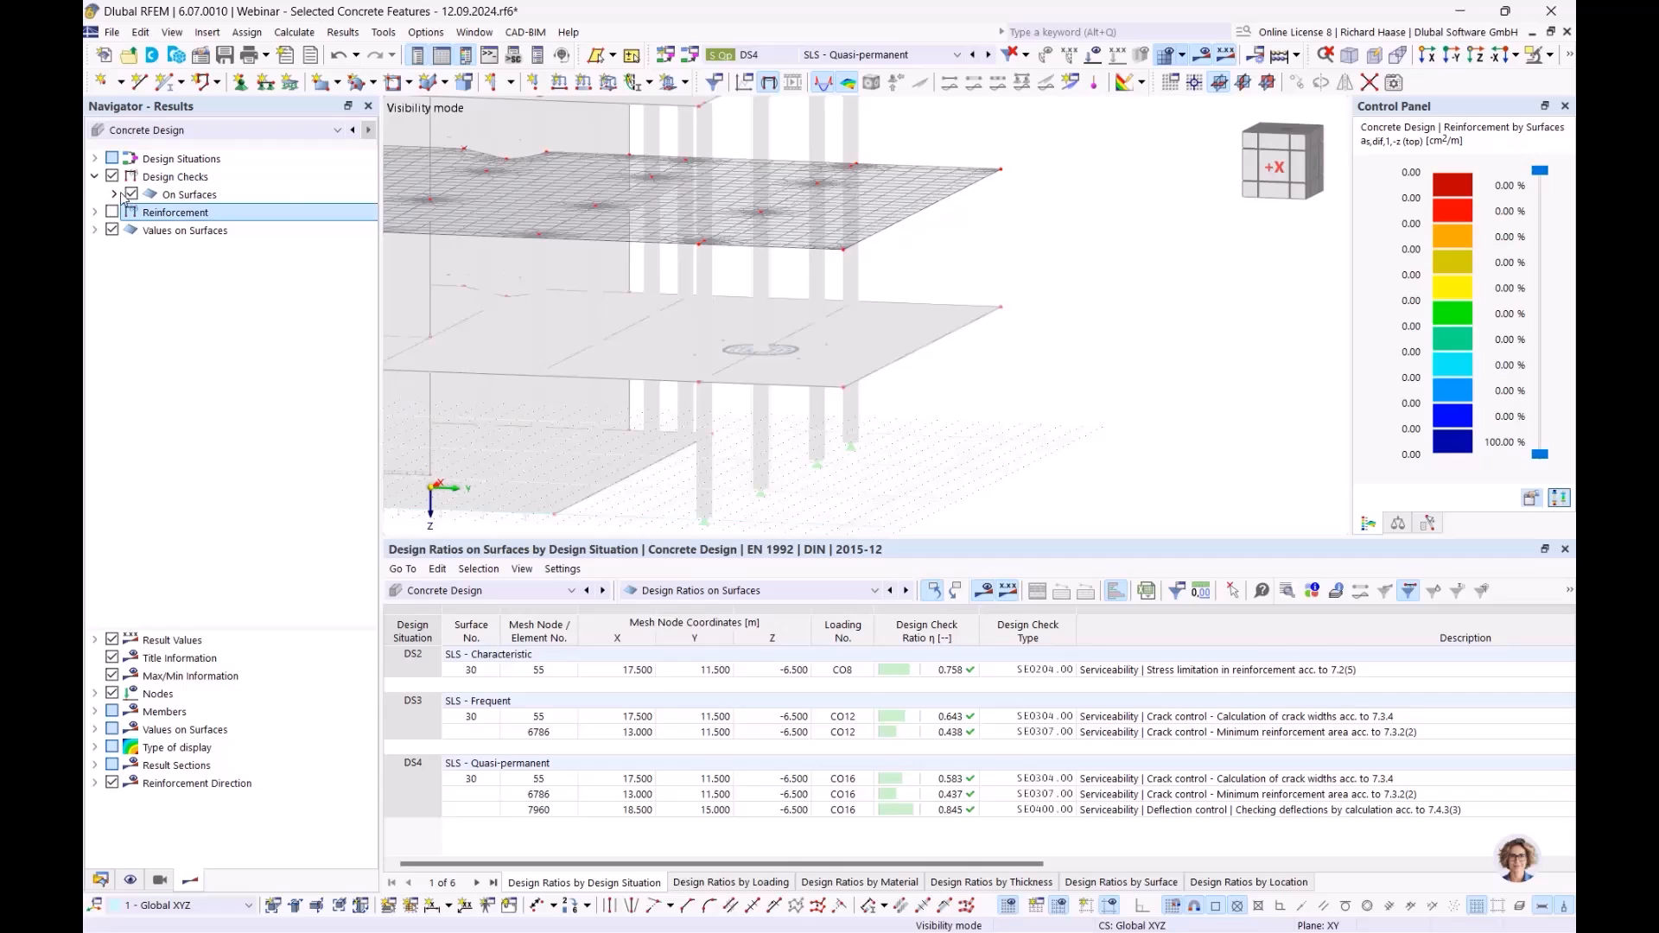
left_click(114, 193)
left_click(134, 212)
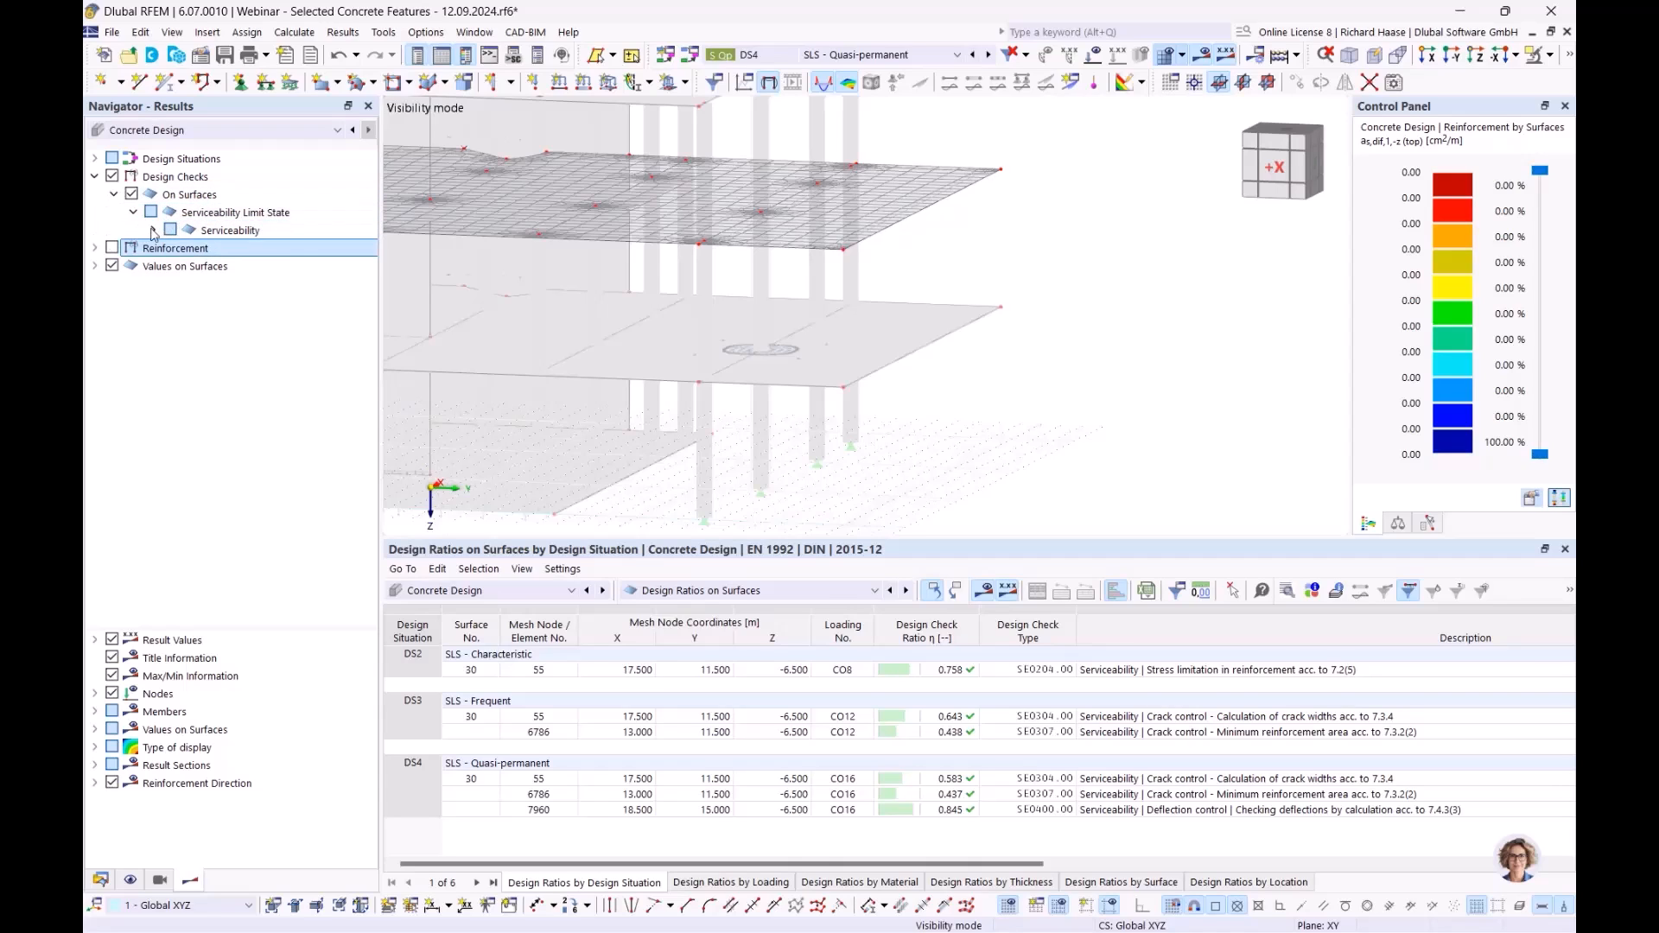
left_click(152, 230)
left_click(255, 288)
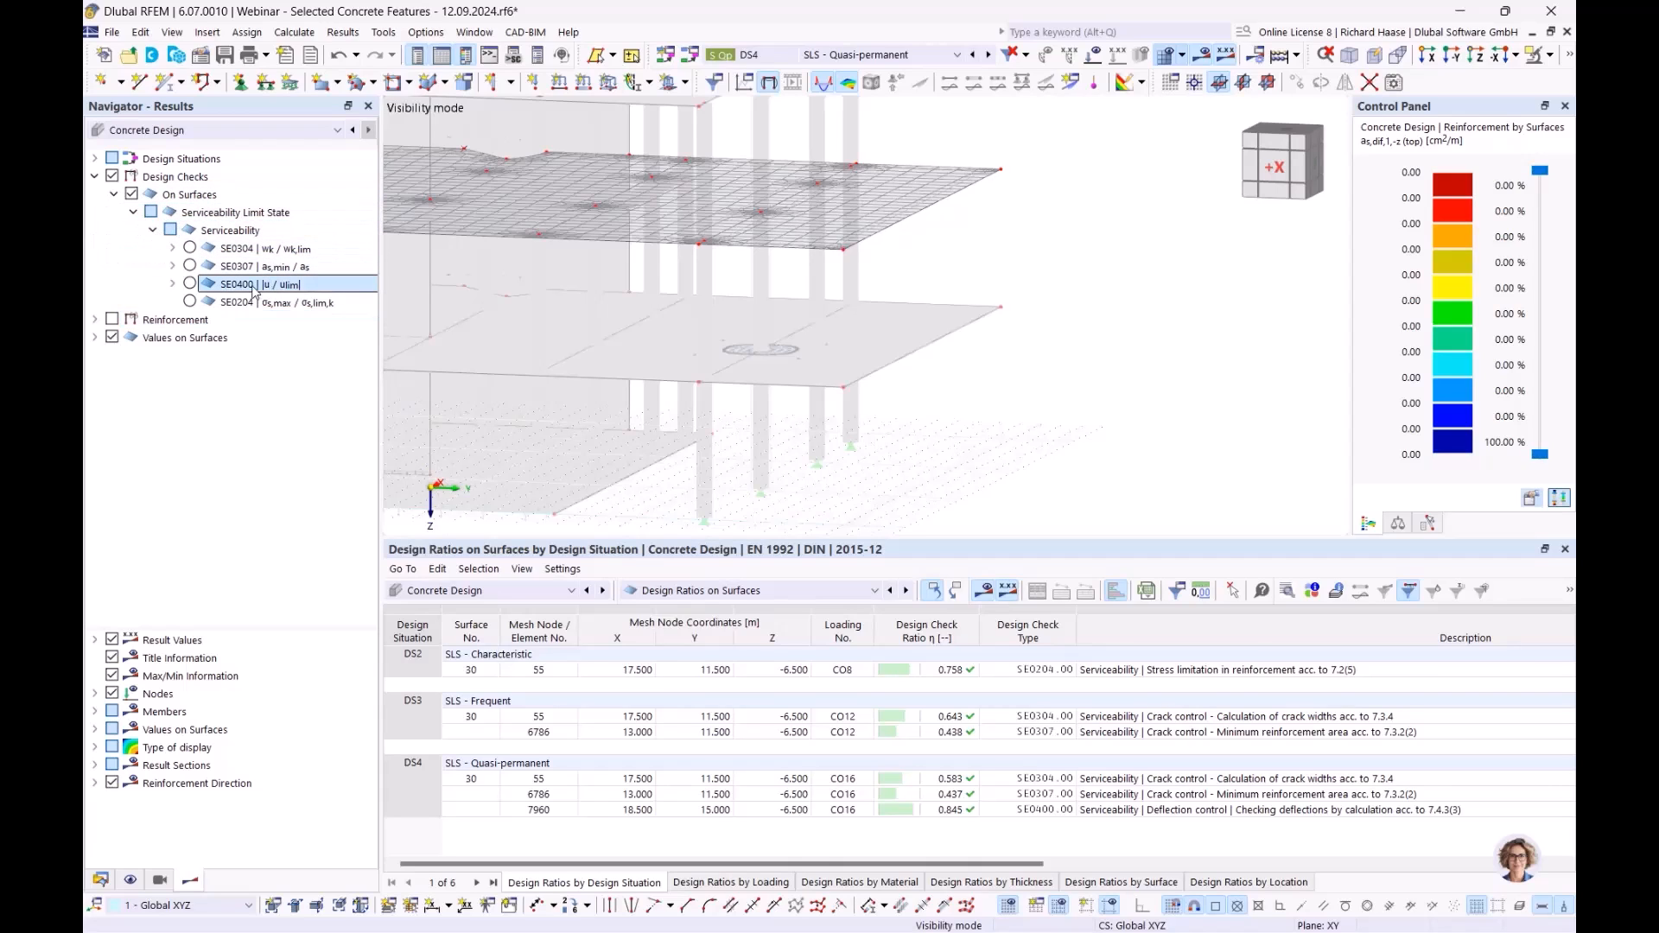
left_click(172, 285)
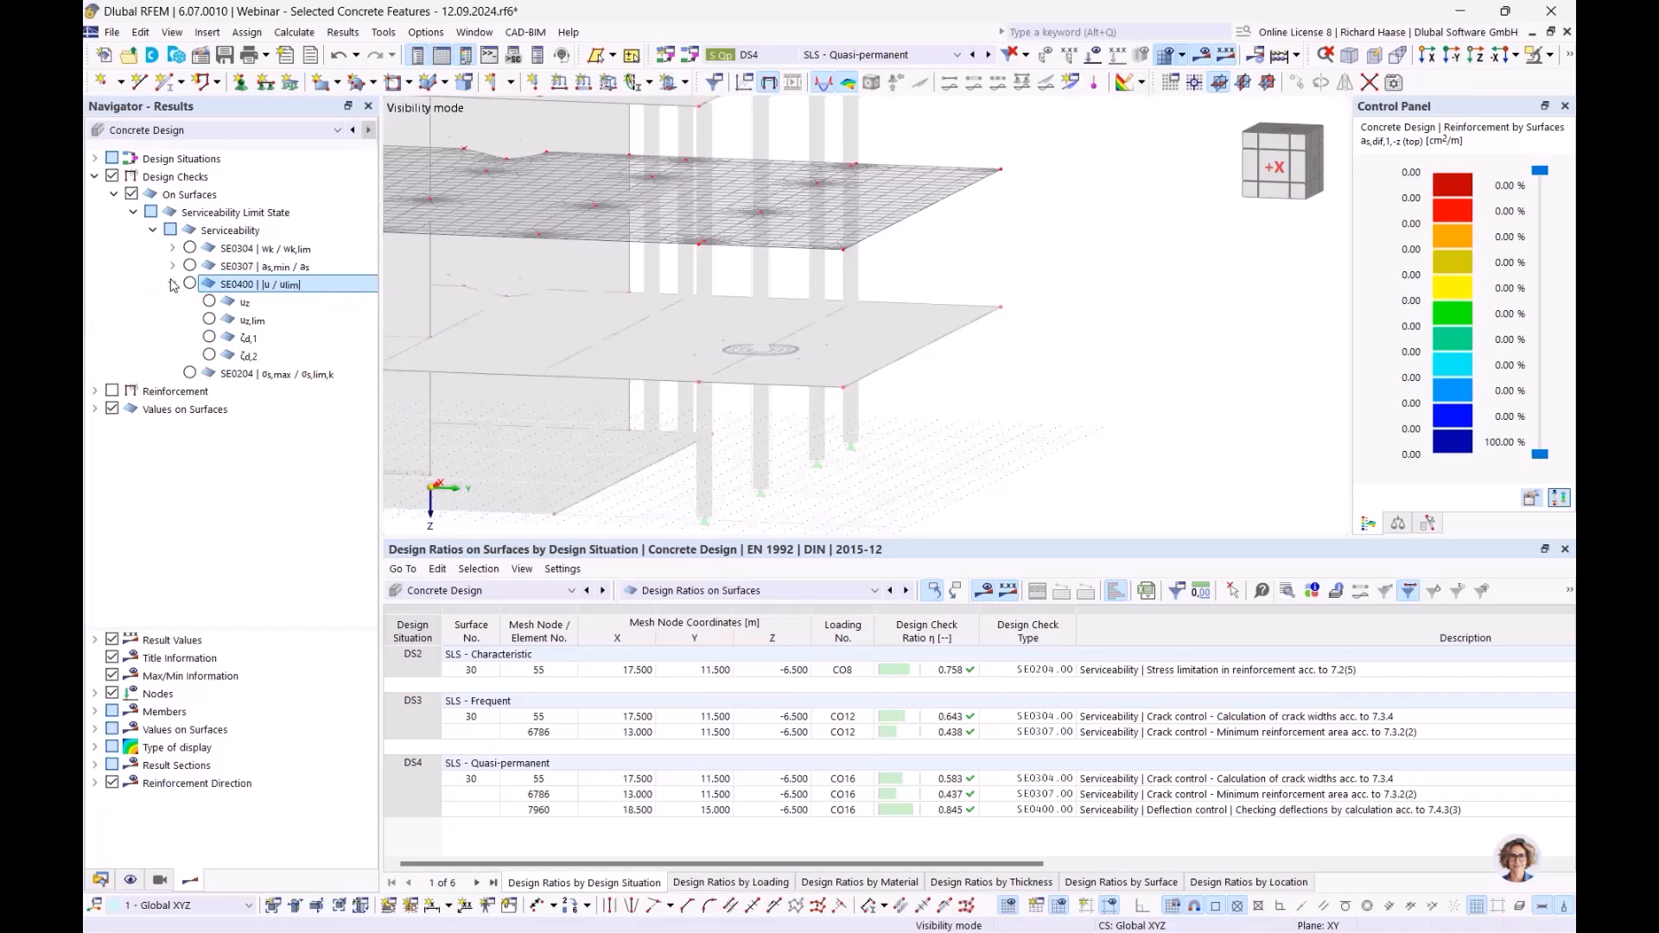
left_click(209, 320)
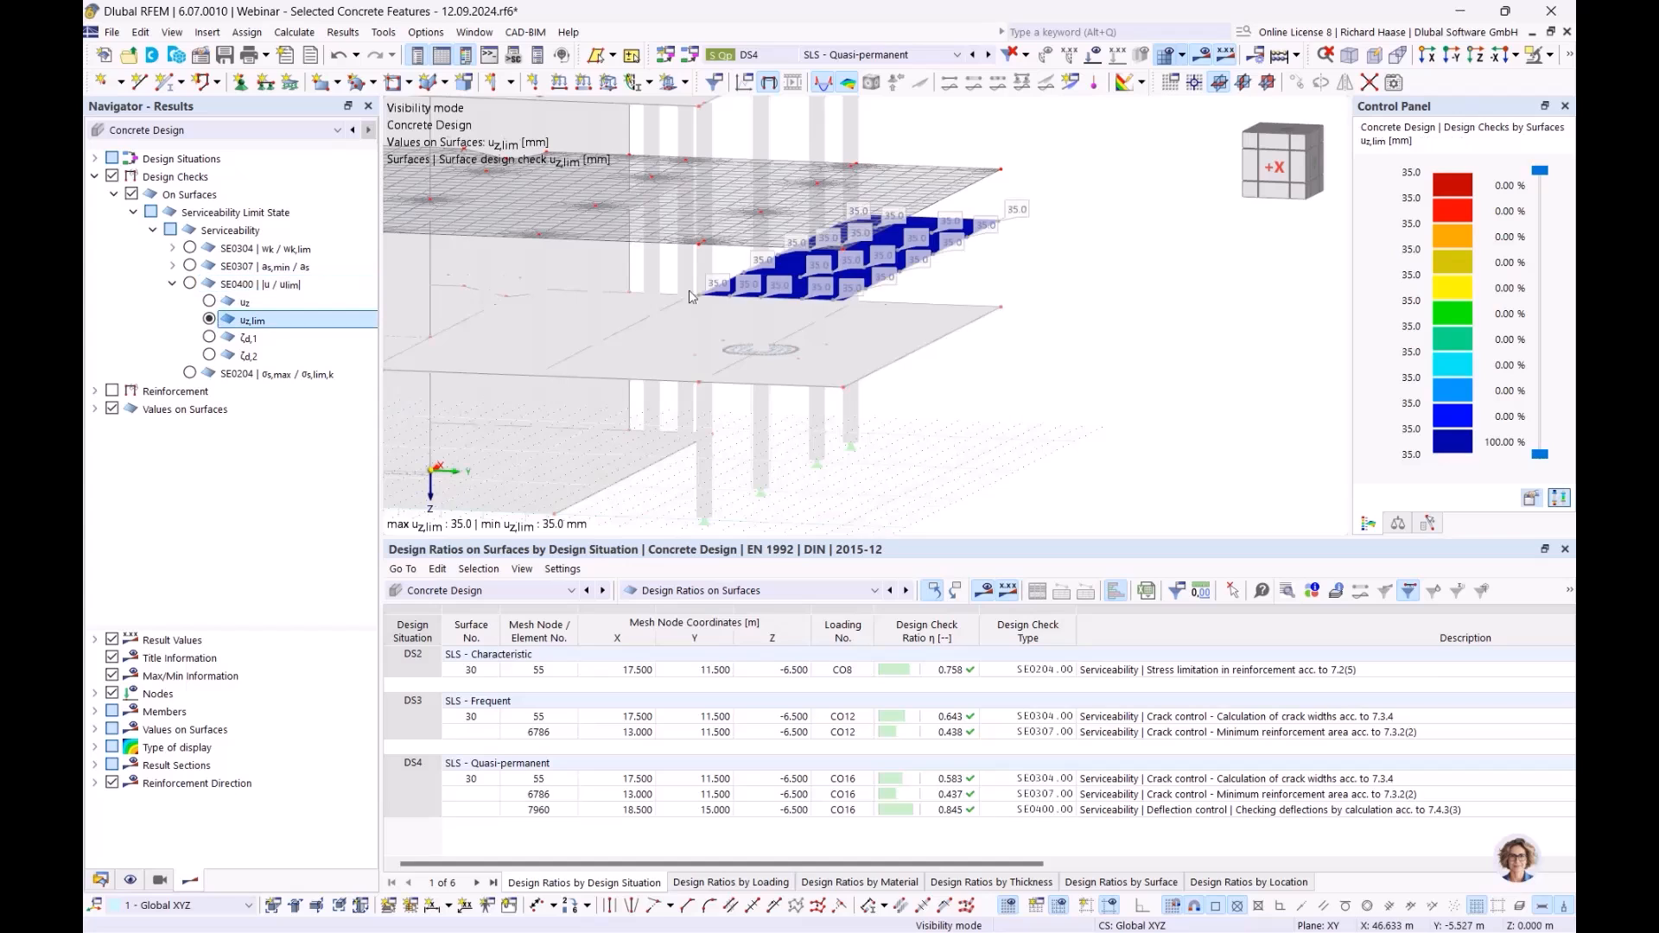
middle_click_drag(1076, 283, 1102, 272, "ctrl")
scroll(961, 285, "up", 4)
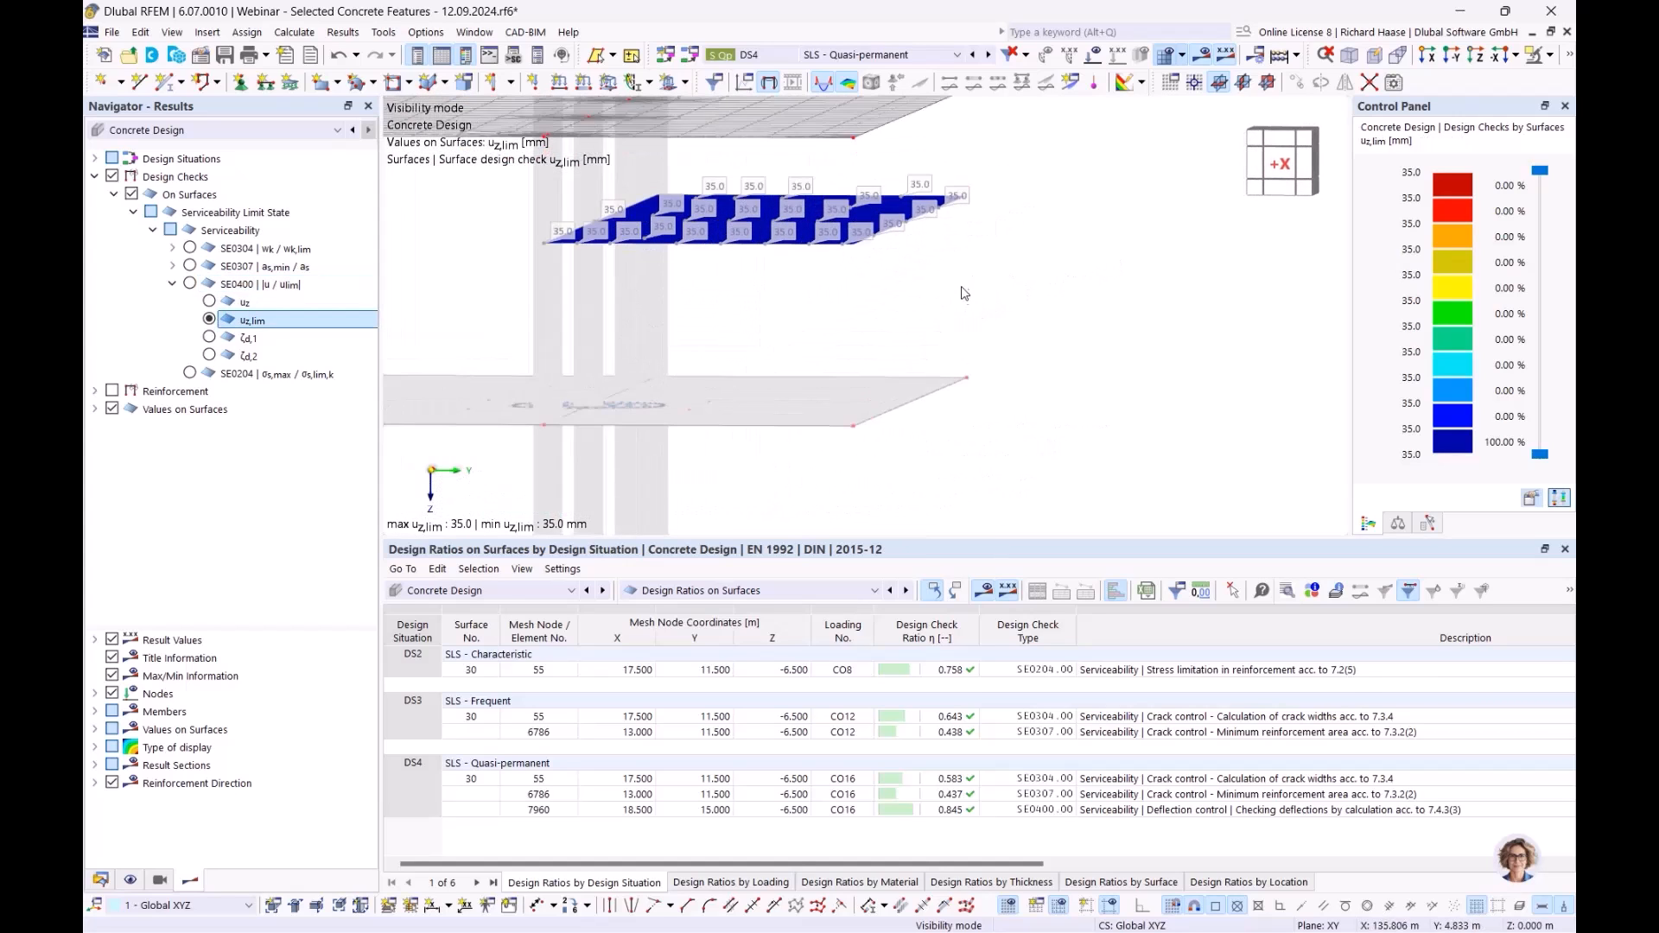
middle_click_drag(961, 284, 869, 301, "ctrl")
- Display the slab's uz deflections, peaking at 29.6 mm against the 35.0 mm limit
left_click(209, 301)
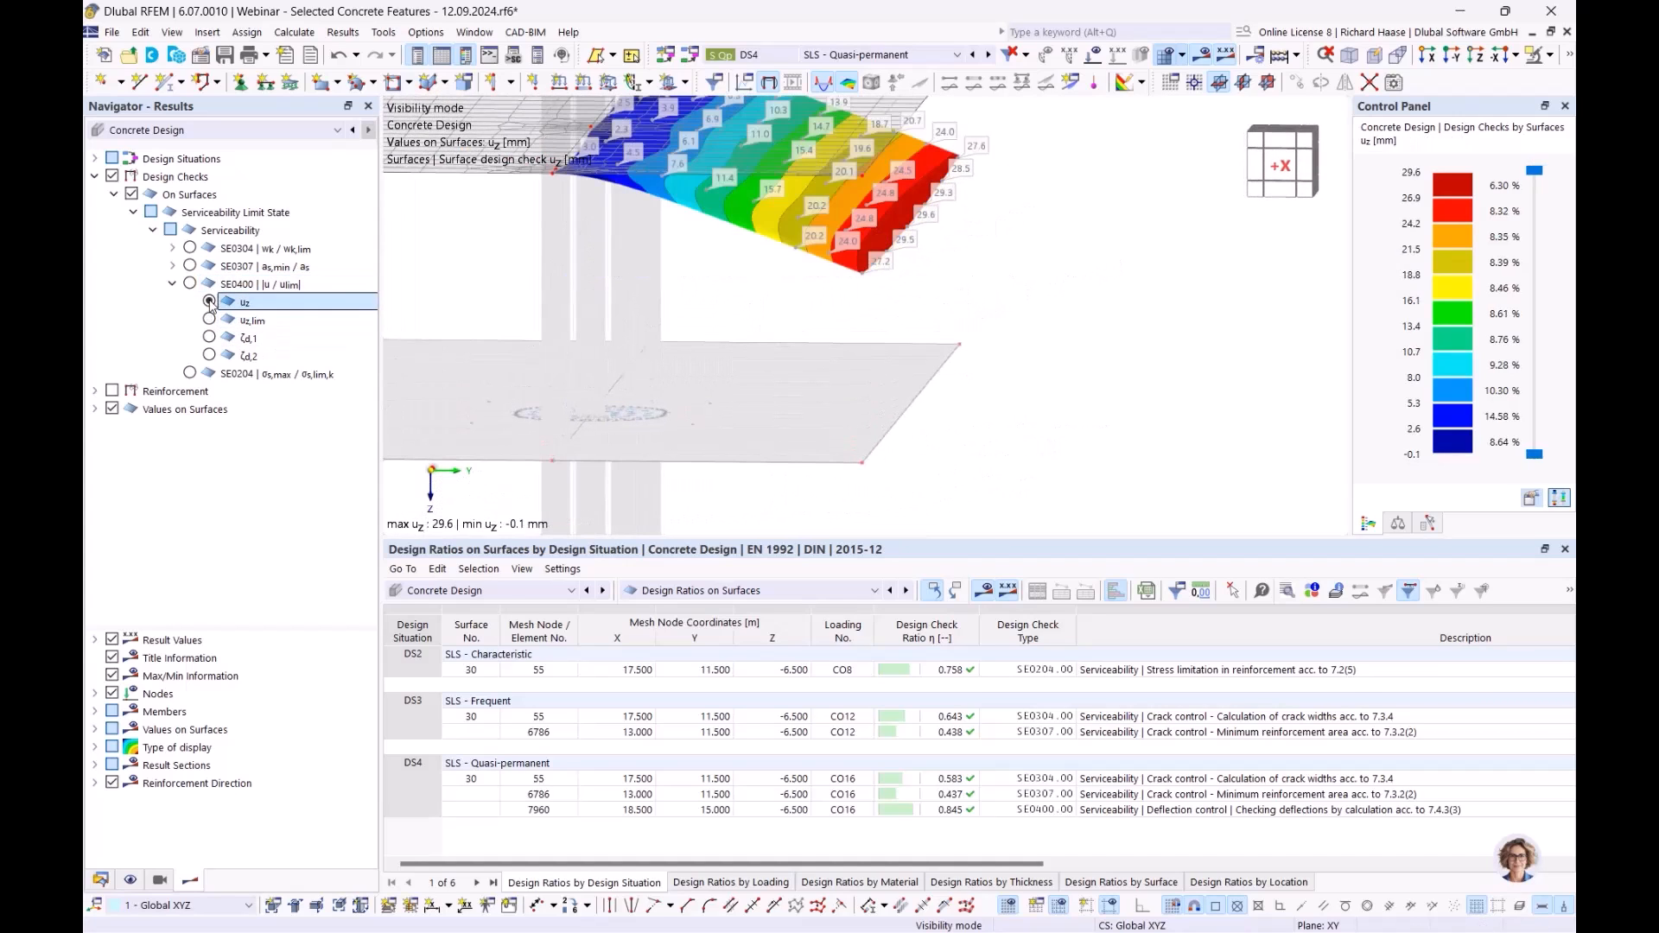
middle_click_drag(1033, 231, 916, 219)
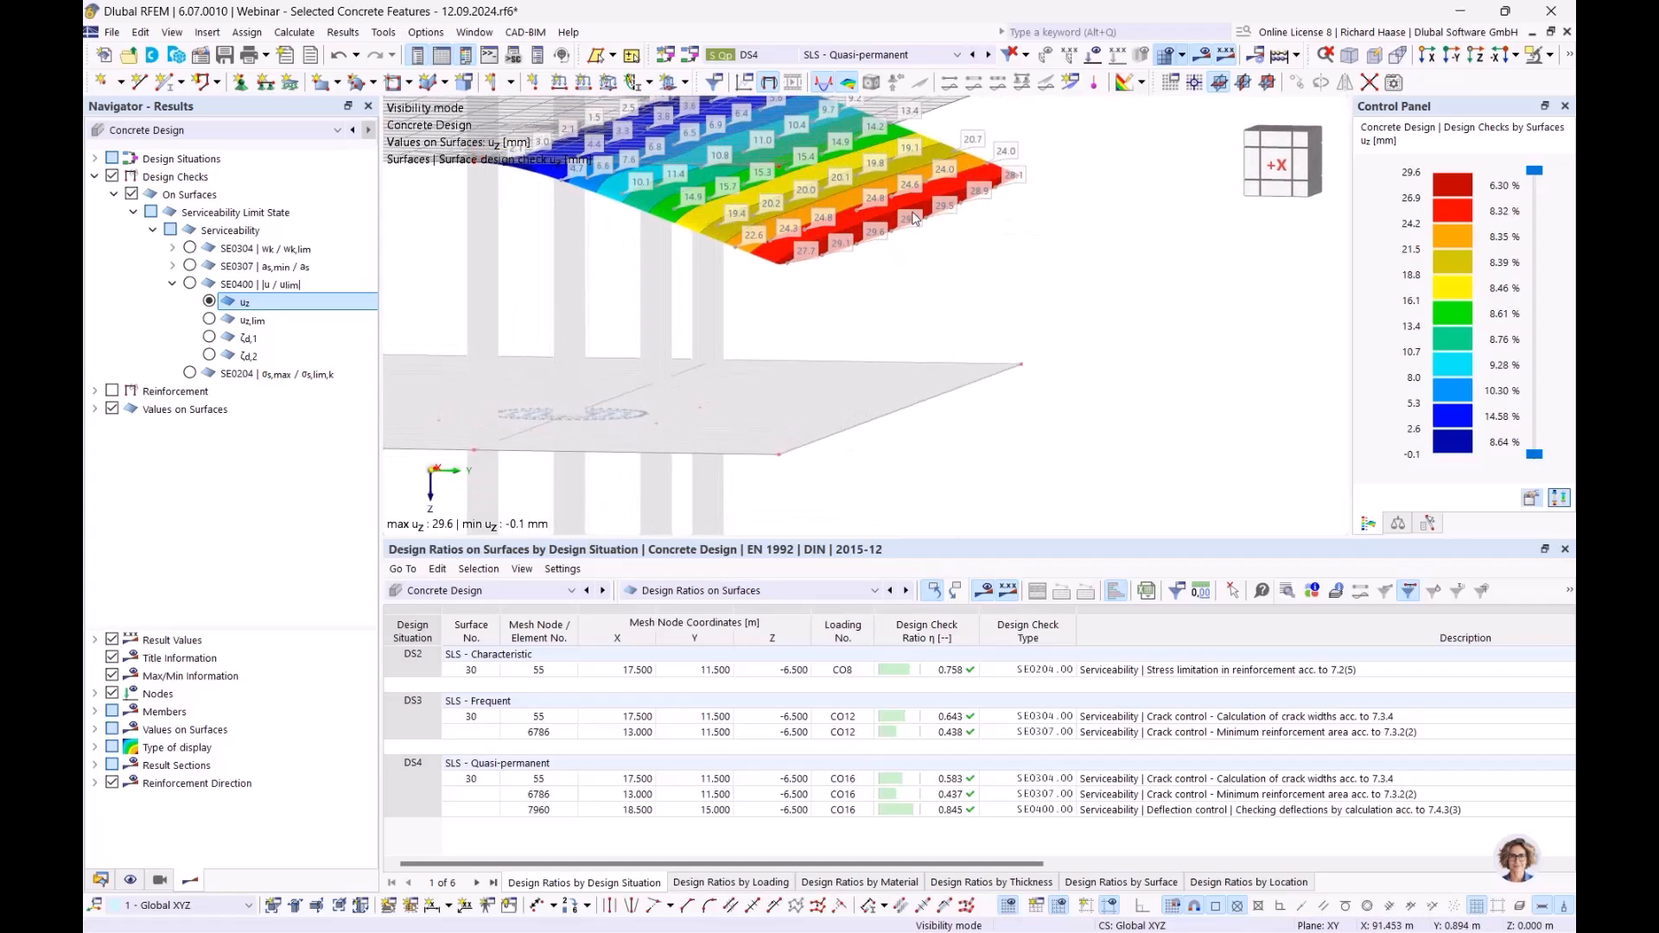
middle_click_drag(1047, 265, 922, 276, "ctrl")
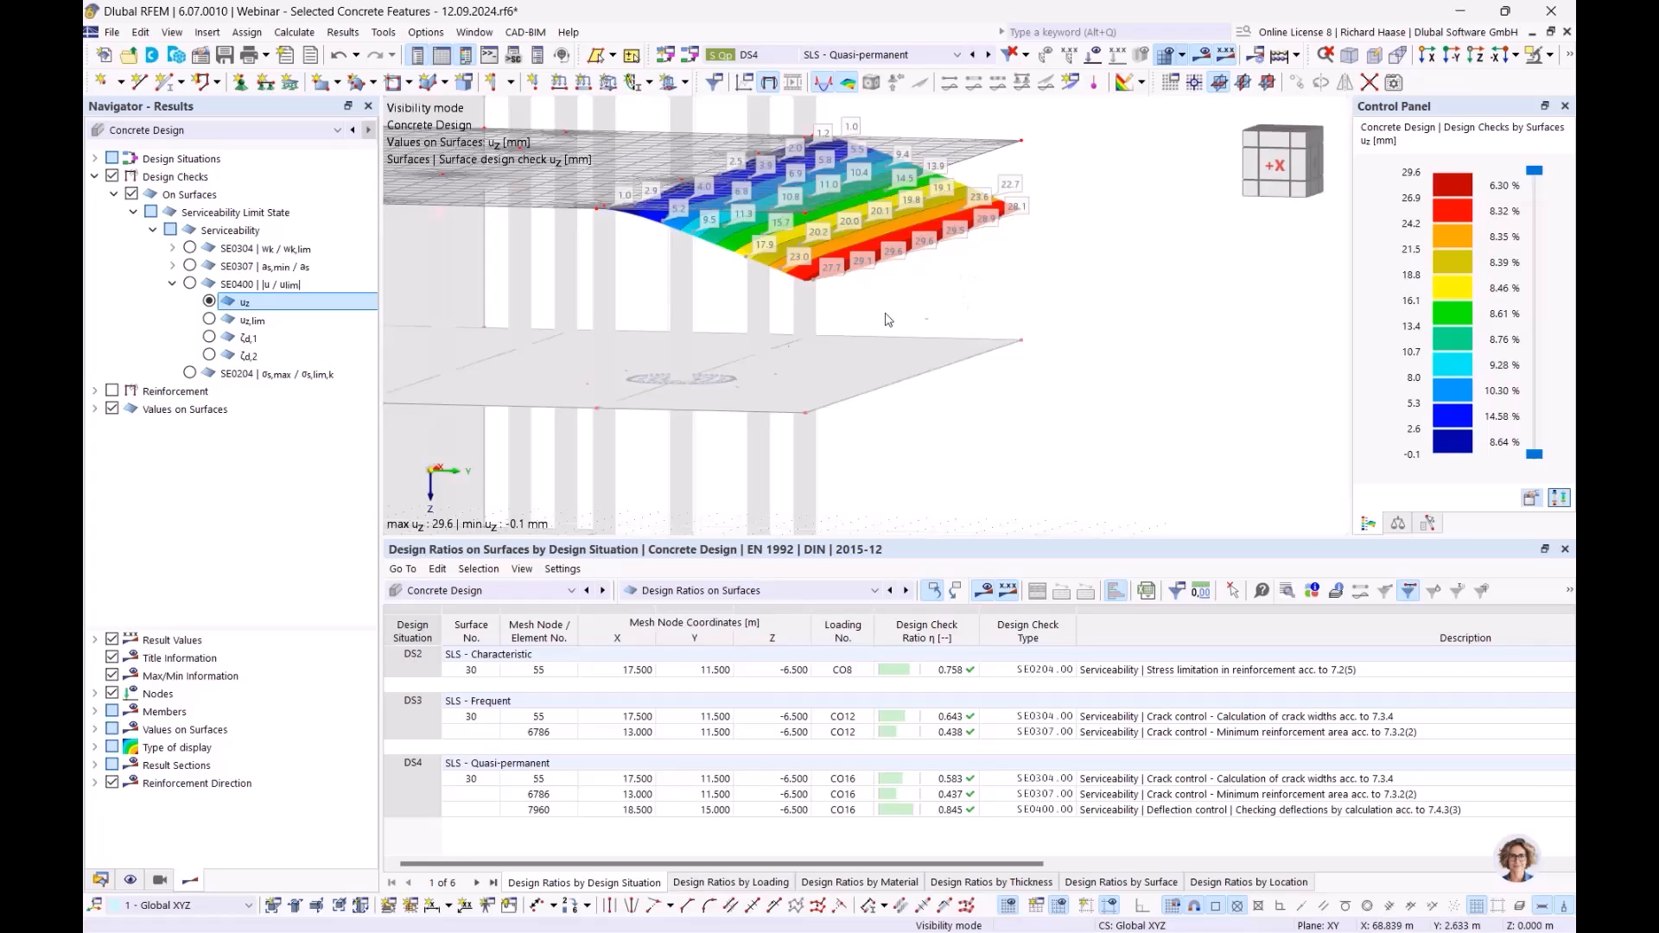
- Inspect the ζd,2 distribution coefficient (up to 1.000), then return to uz deflections
left_click(253, 357)
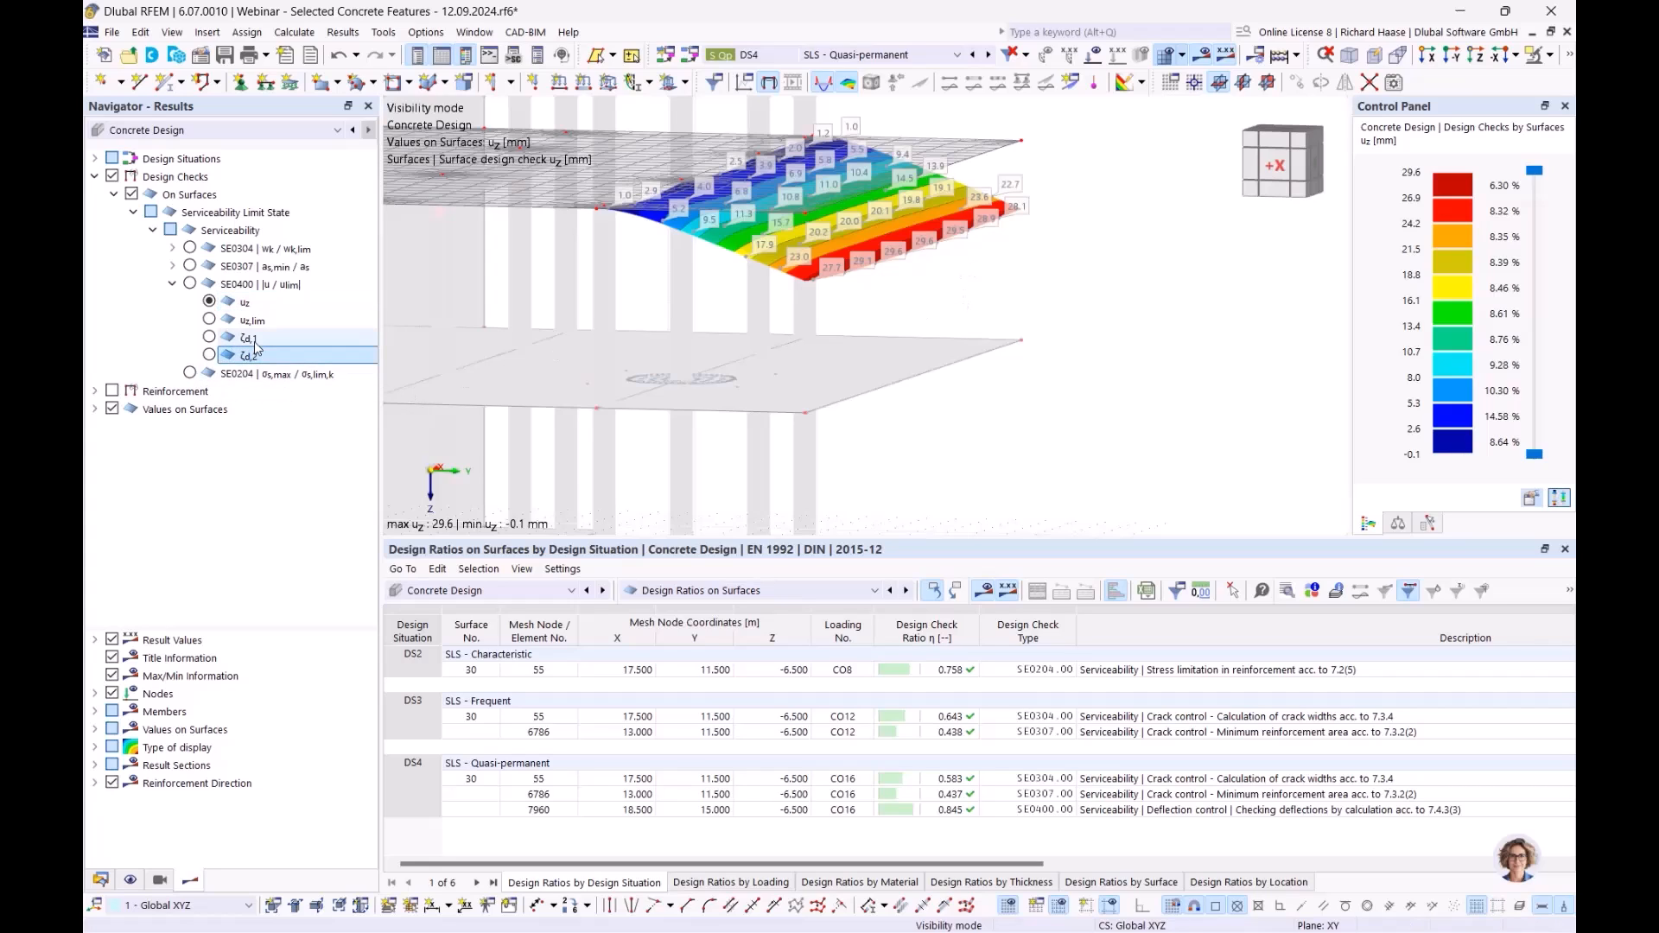
left_click(210, 355)
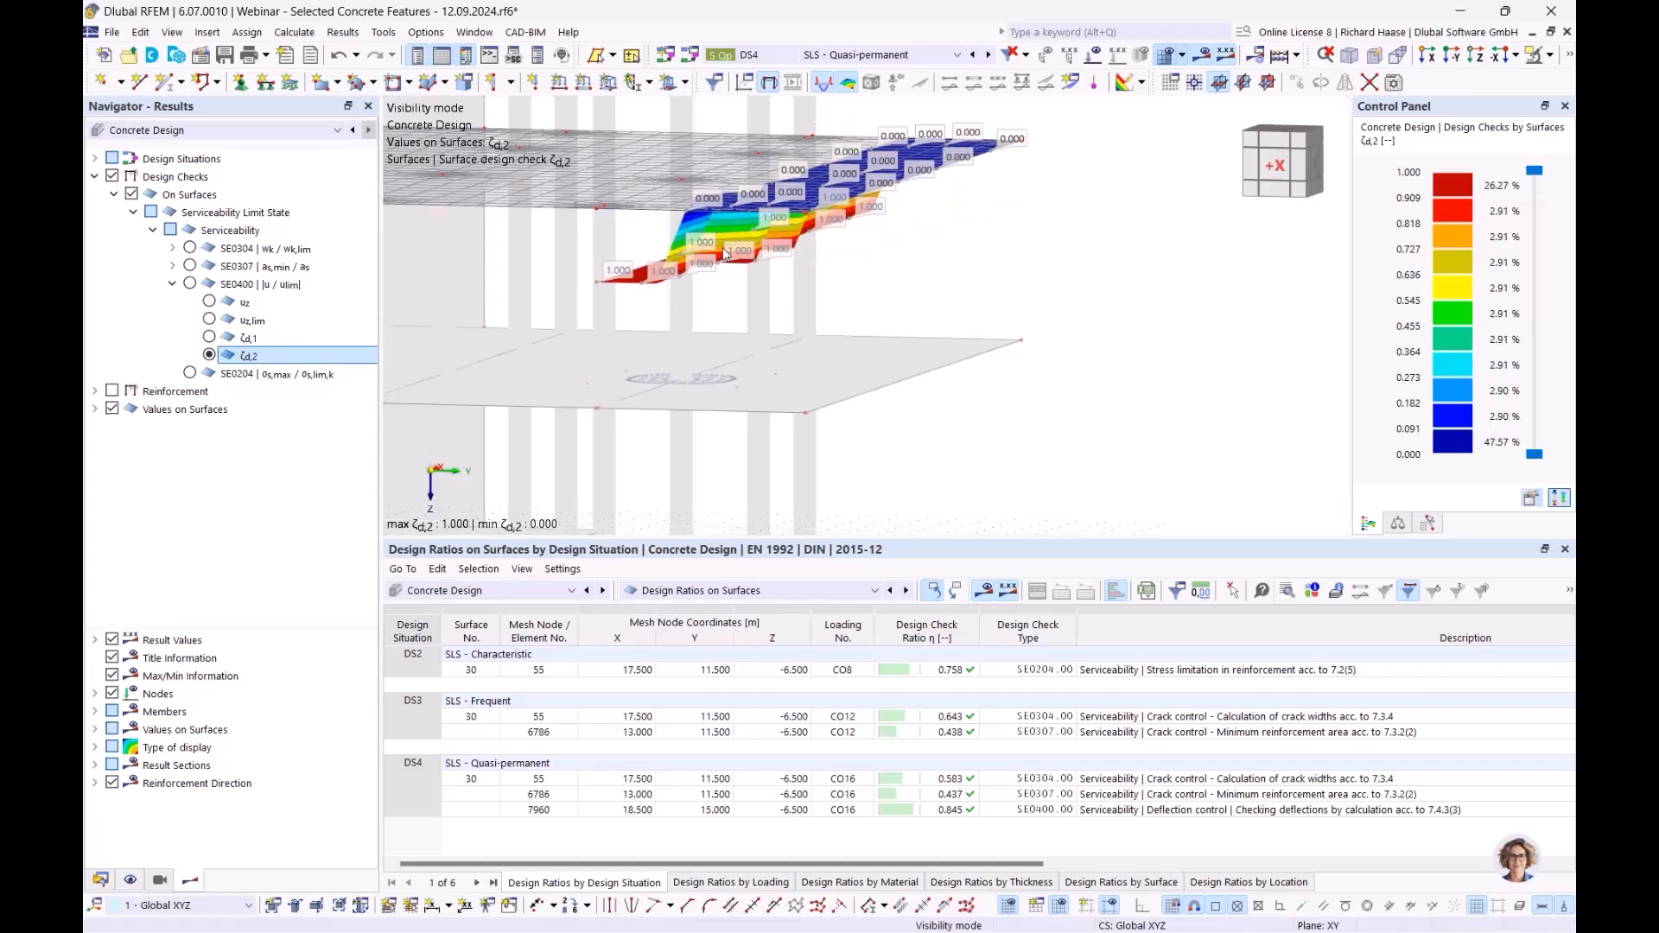
middle_click_drag(909, 264, 863, 264, "ctrl")
scroll(688, 293, "up", 1)
middle_click_drag(689, 293, 641, 290, "ctrl")
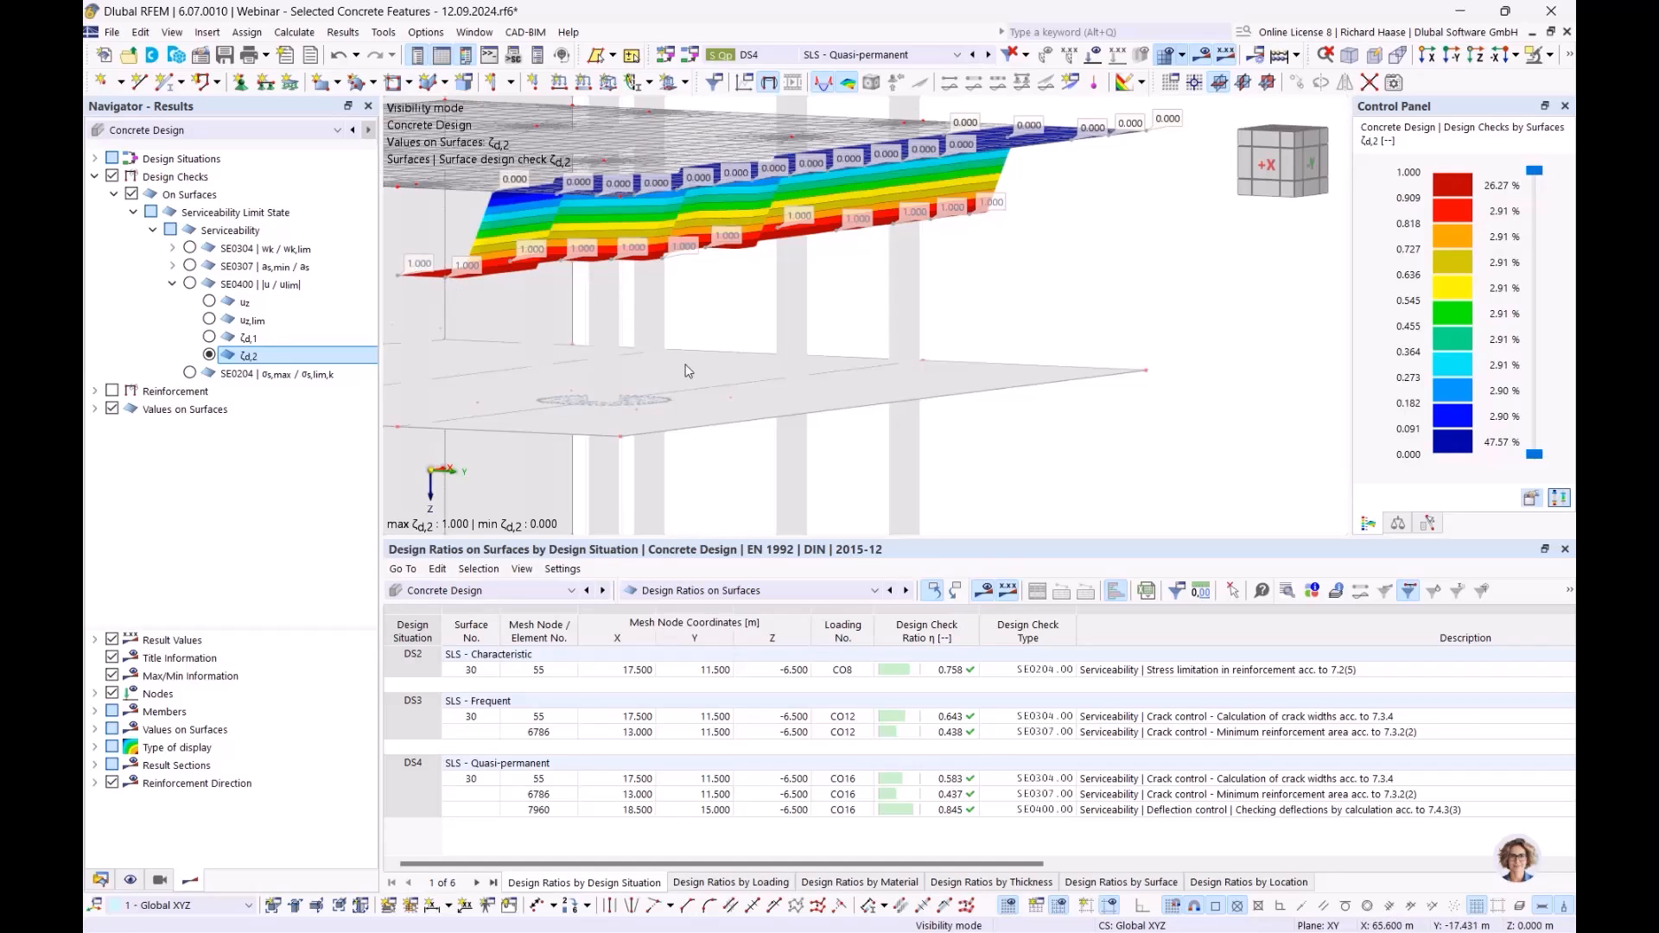
mouse_move(748, 338)
middle_mouse_down("ctrl")
mouse_move(686, 338)
mouse_move(717, 338)
middle_mouse_up("ctrl")
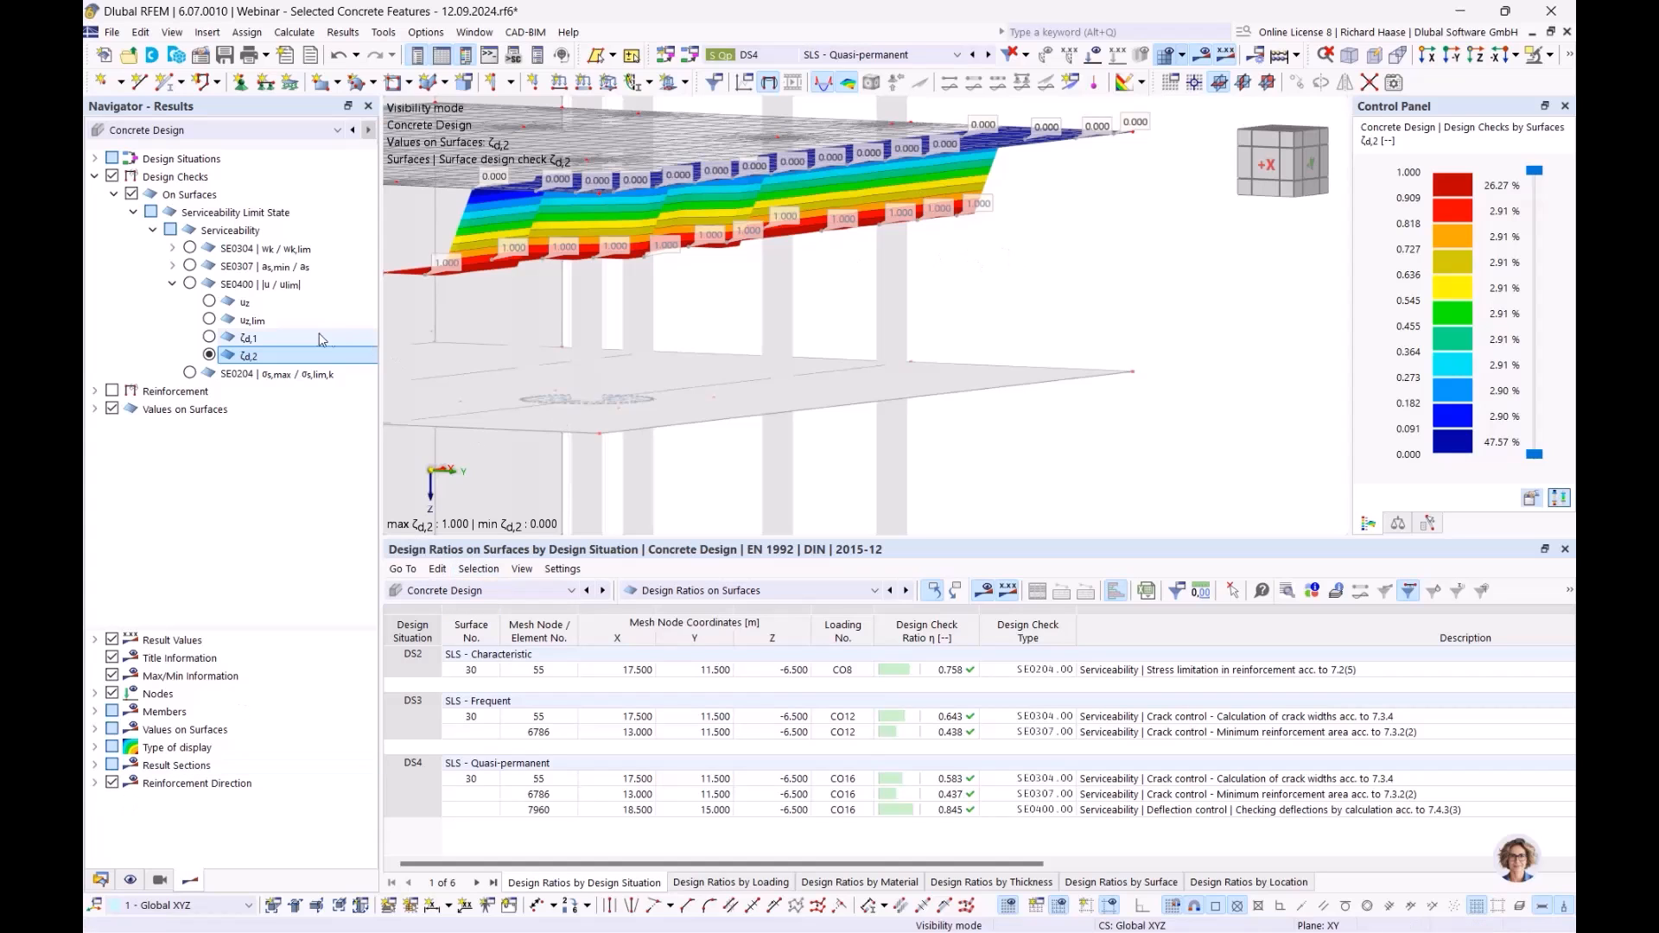
left_click(210, 302)
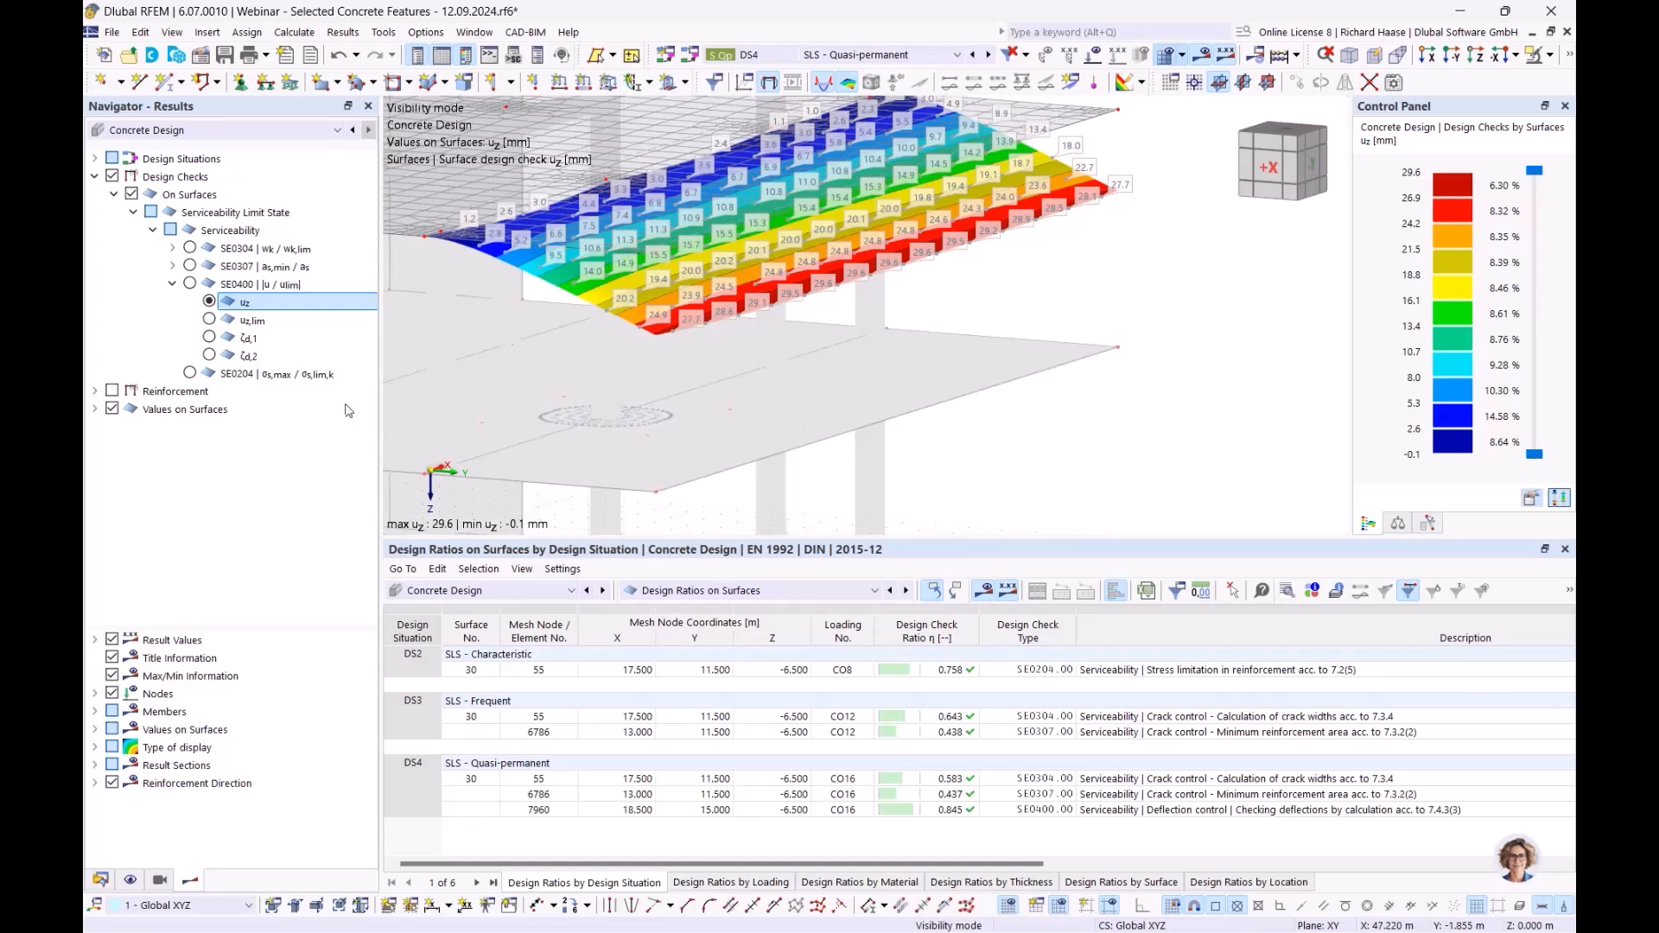
- Tick 'Consider resistance of concrete between cracks' in 1 - Standard and recalculate, reducing deflection to 25.9 mm
left_click(100, 881)
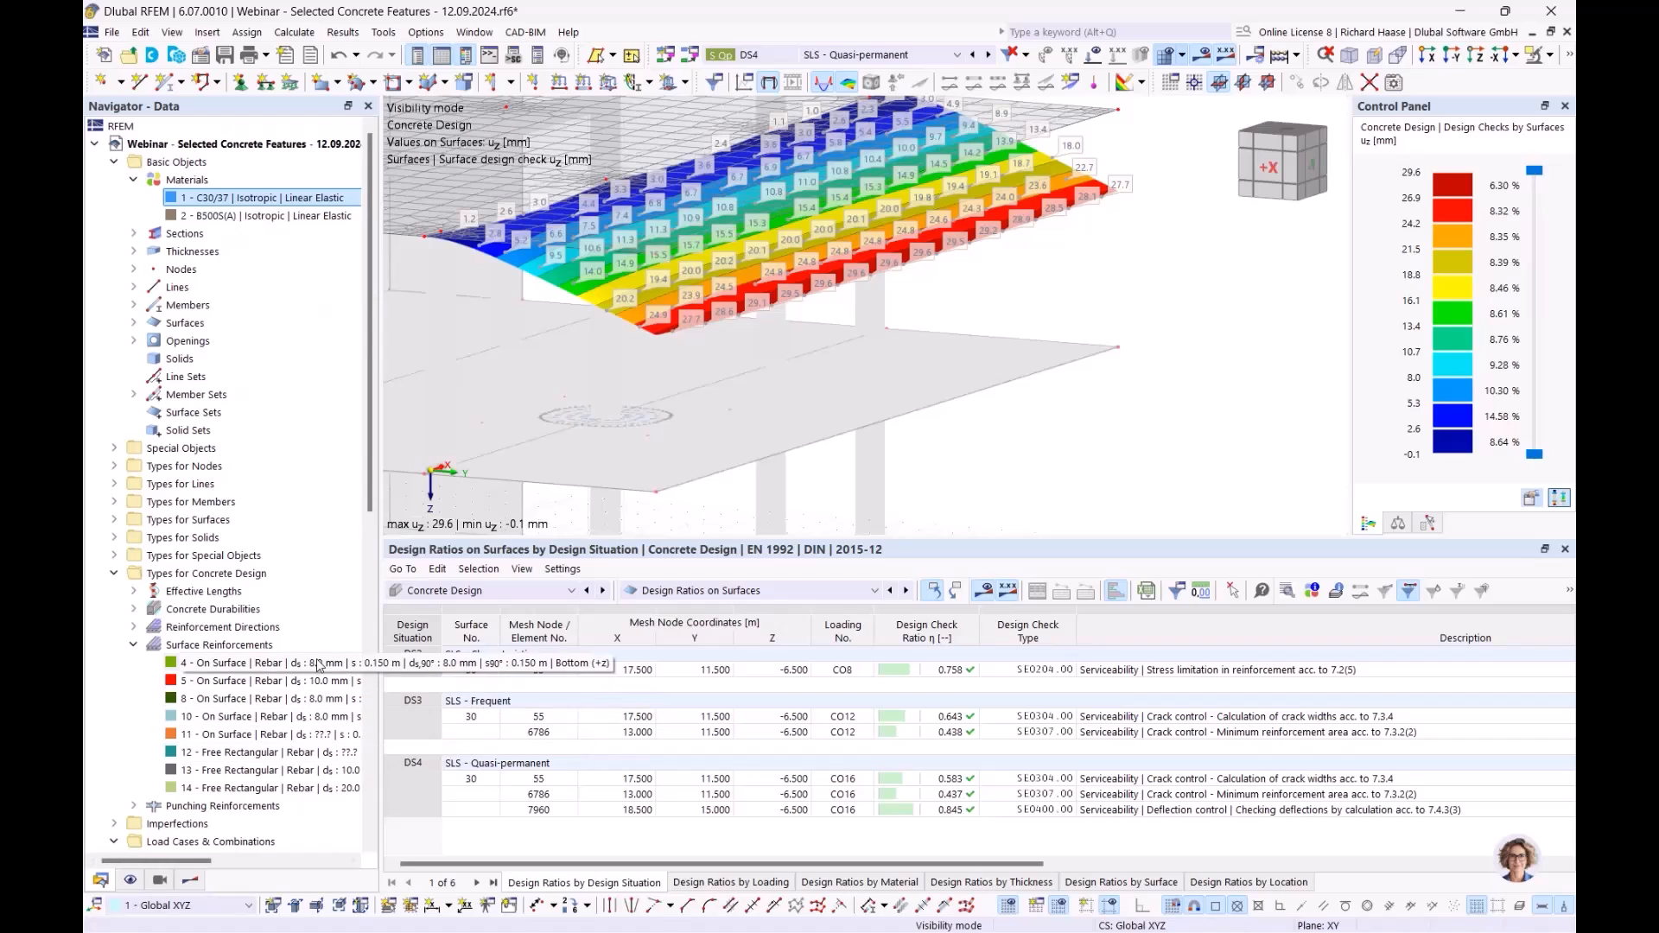
scroll(243, 795, "down", 12)
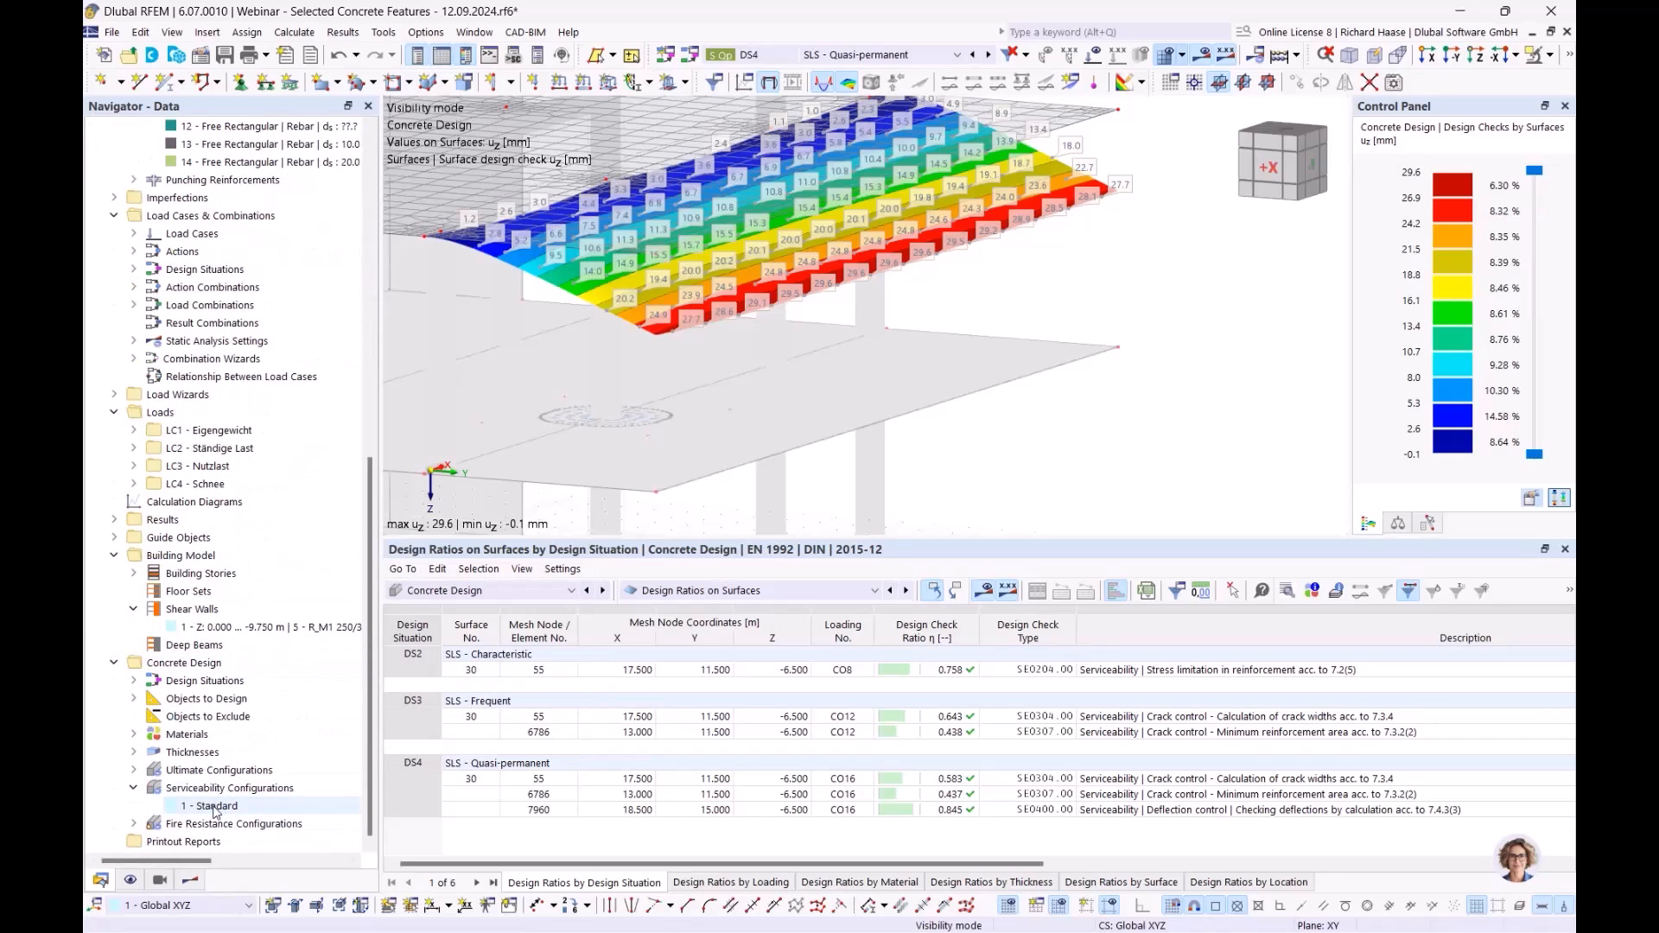
double_click(215, 806)
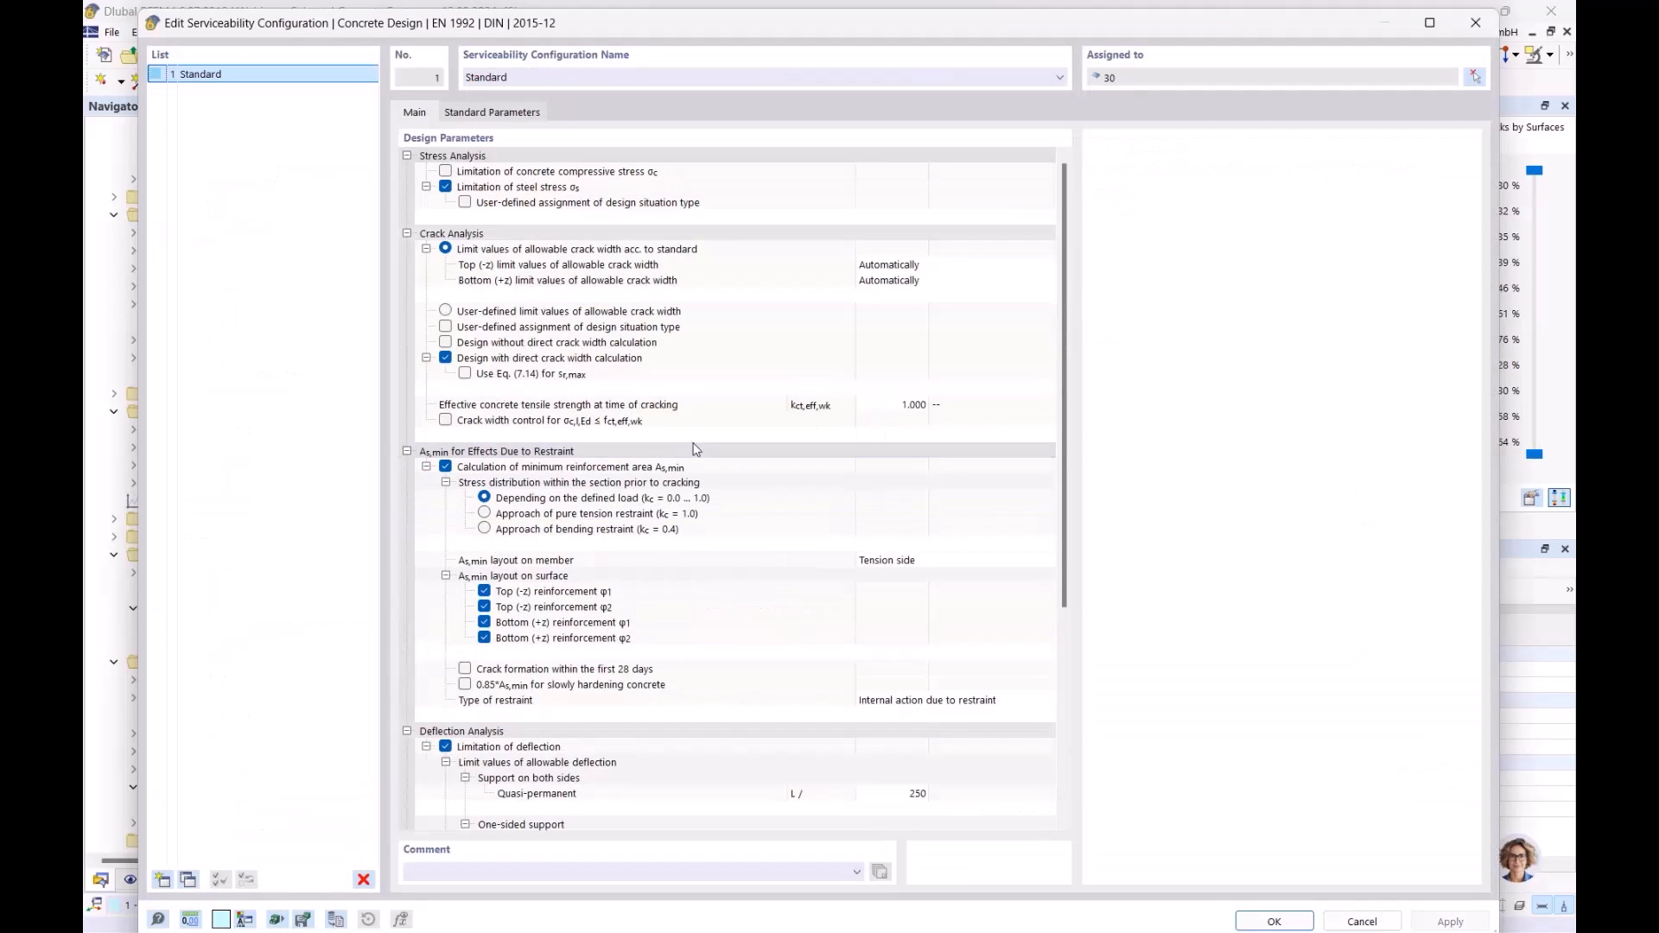
scroll(714, 457, "down", 5)
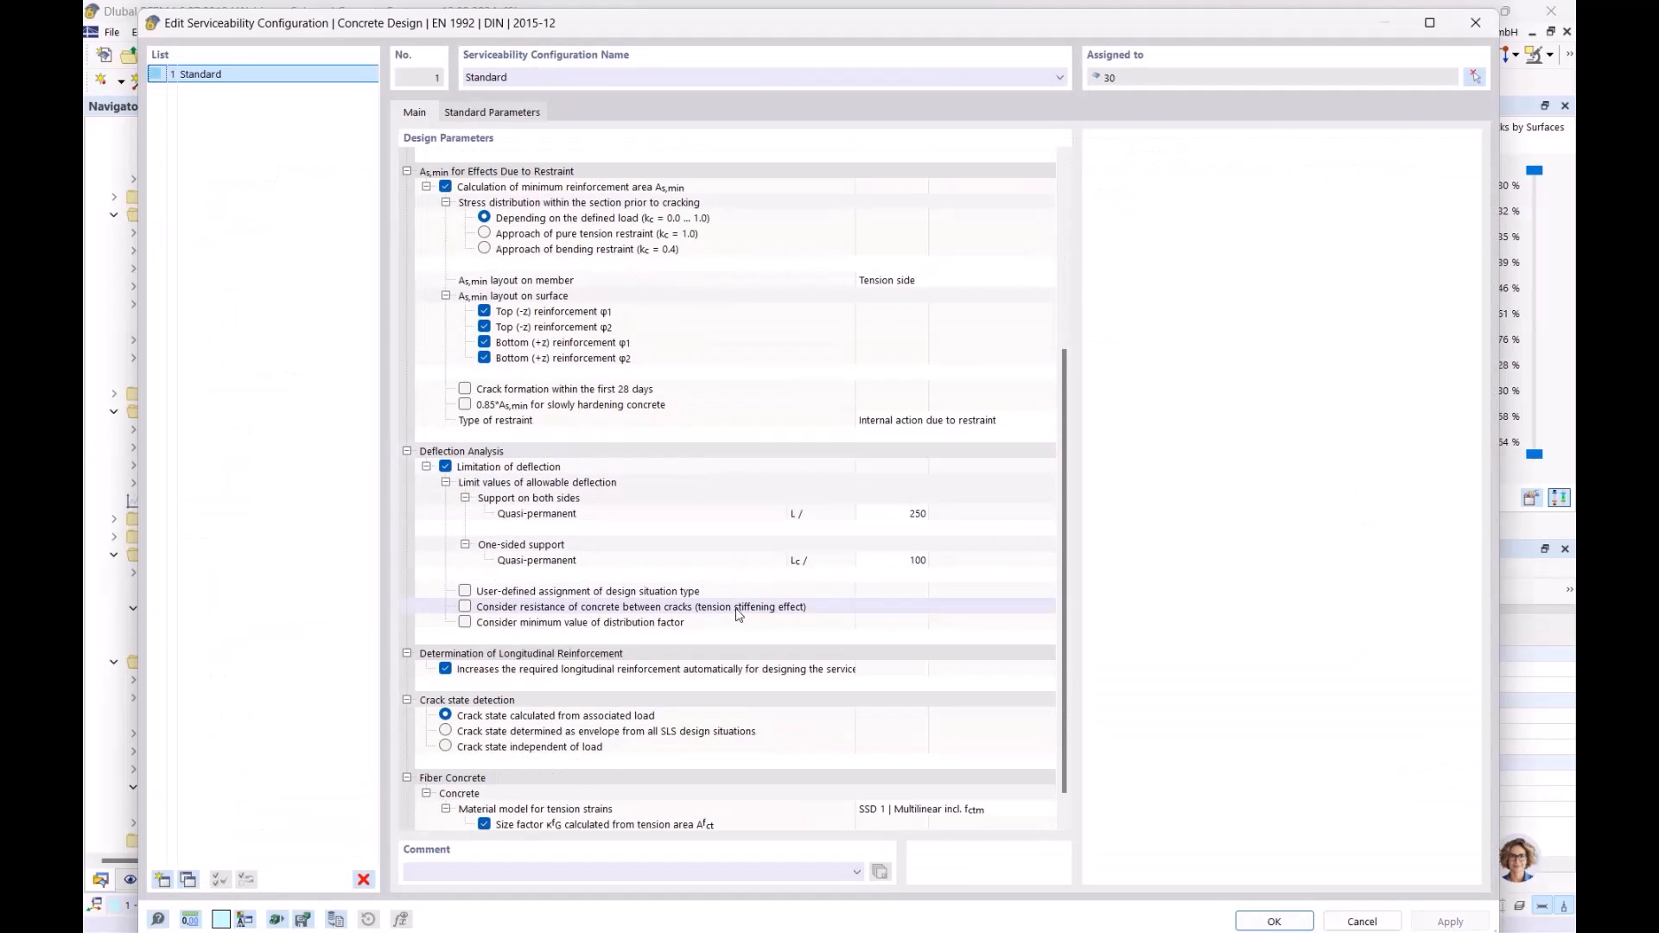
left_click(692, 614)
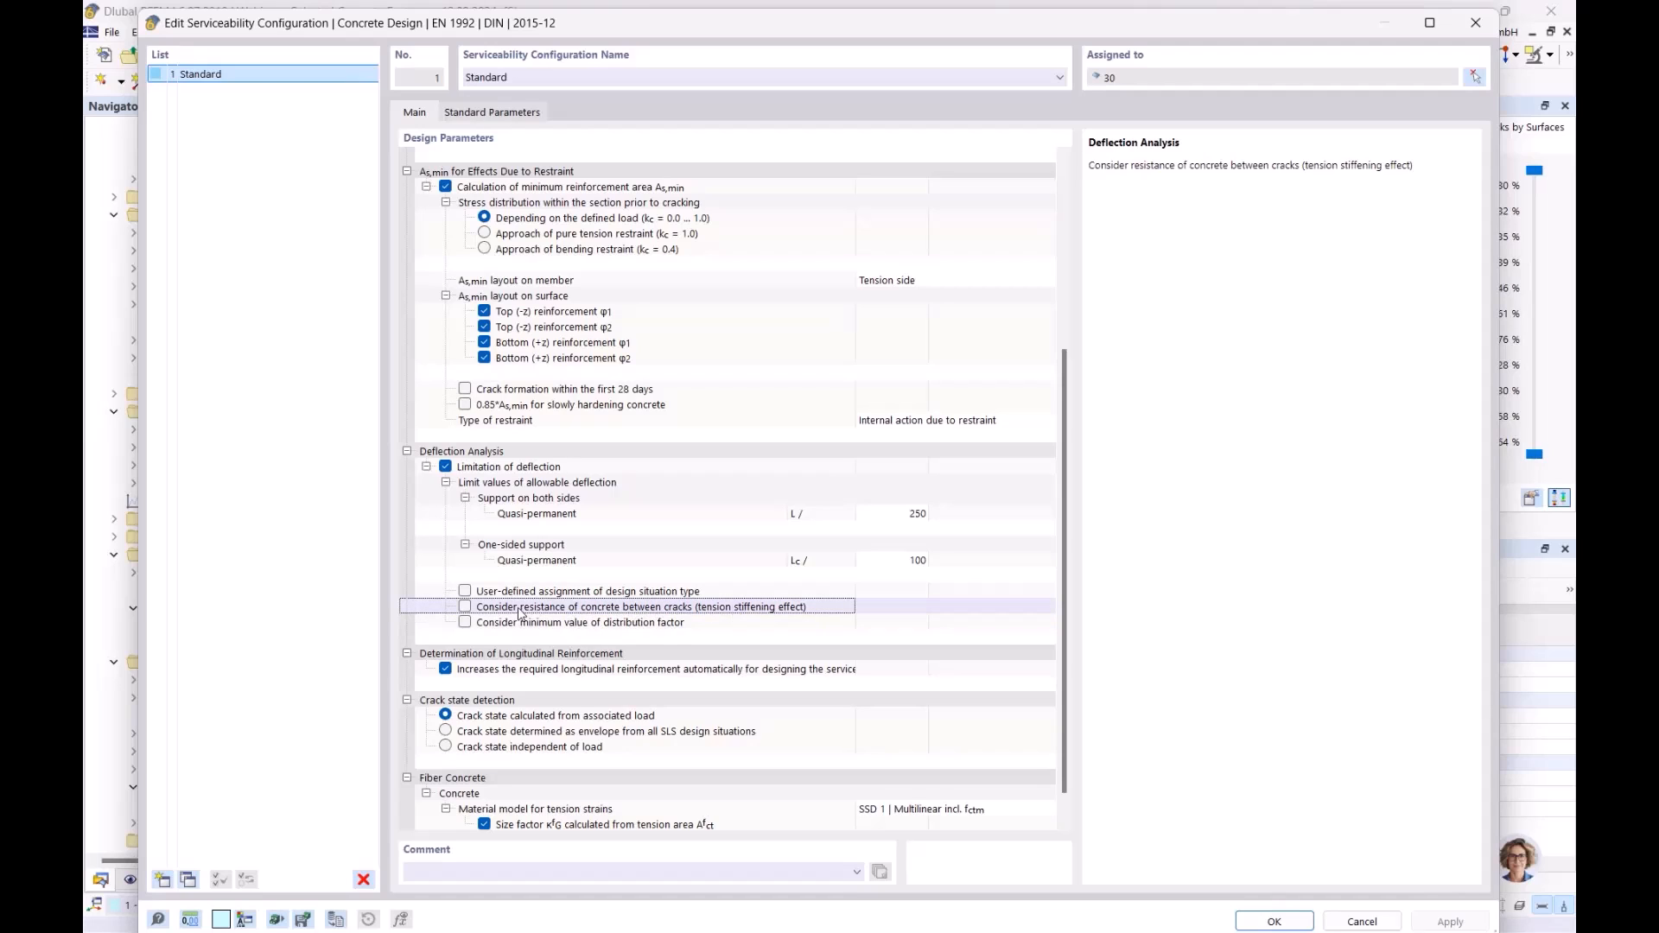
left_click(465, 607)
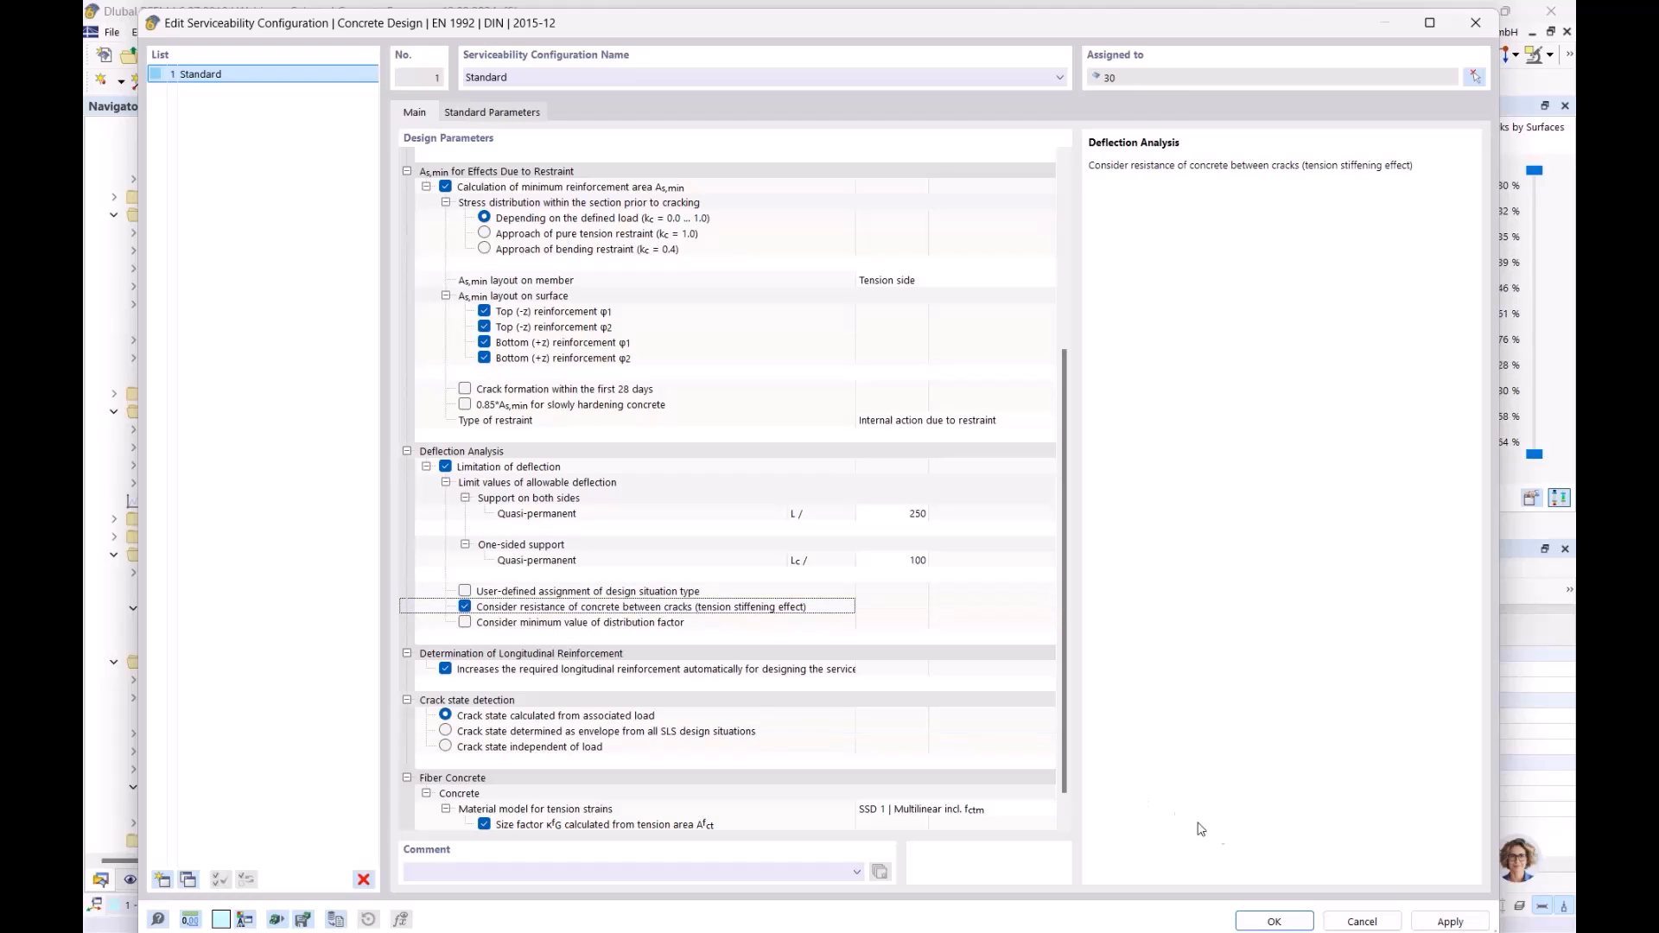
left_click(1275, 922)
left_click(999, 574)
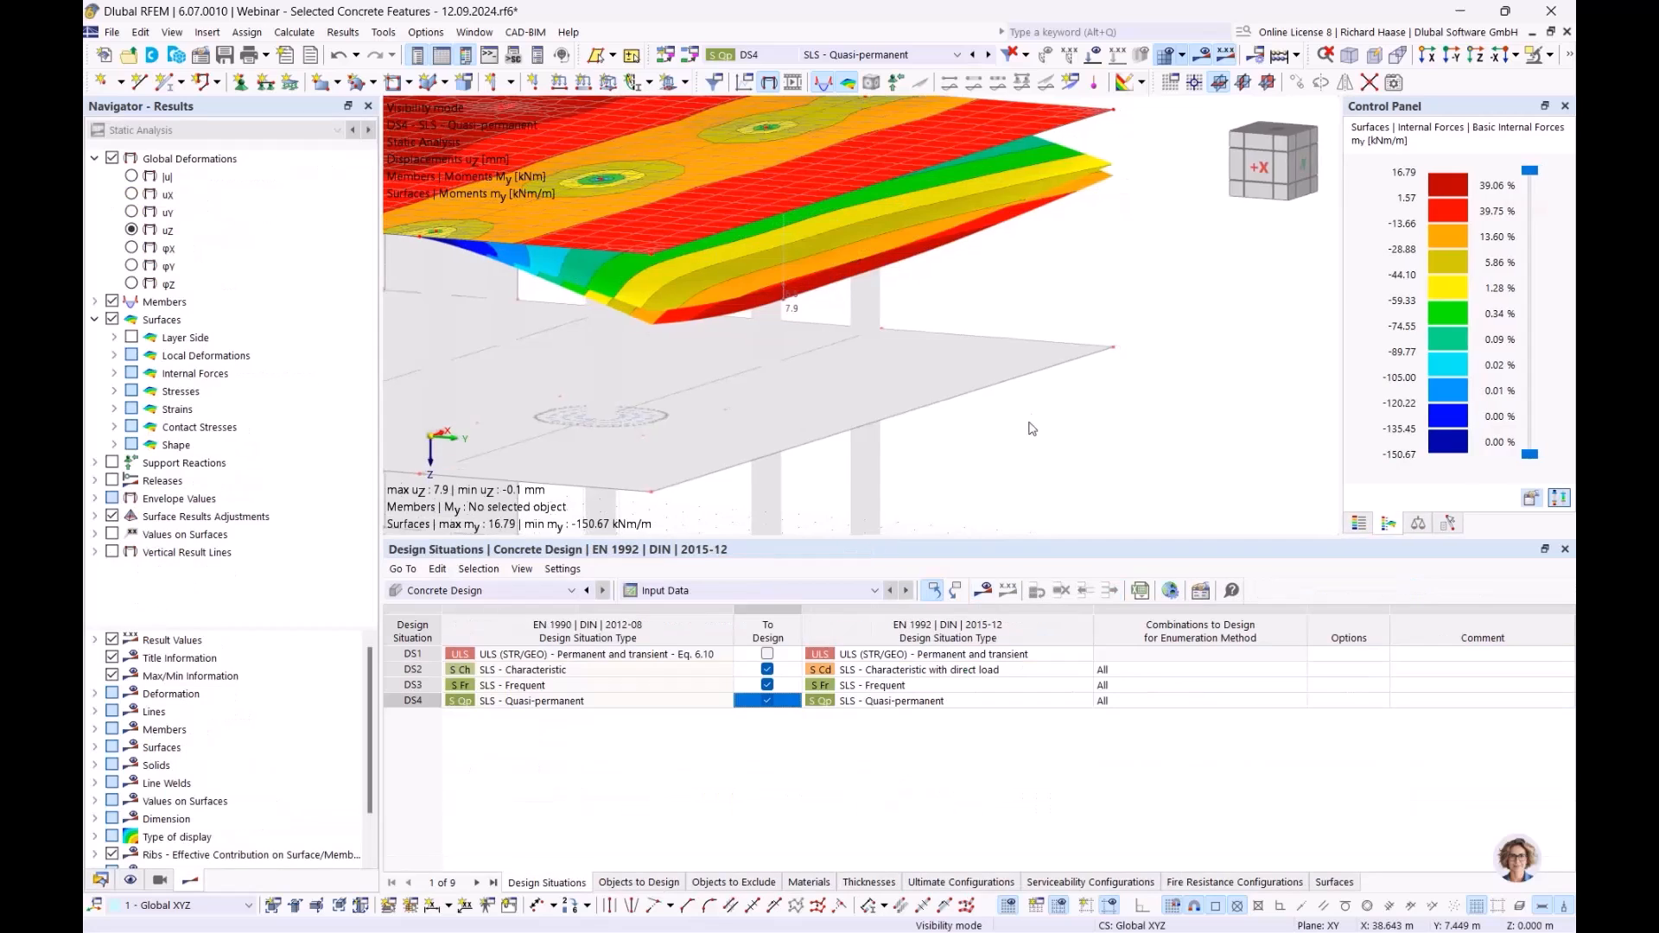
left_click(983, 593)
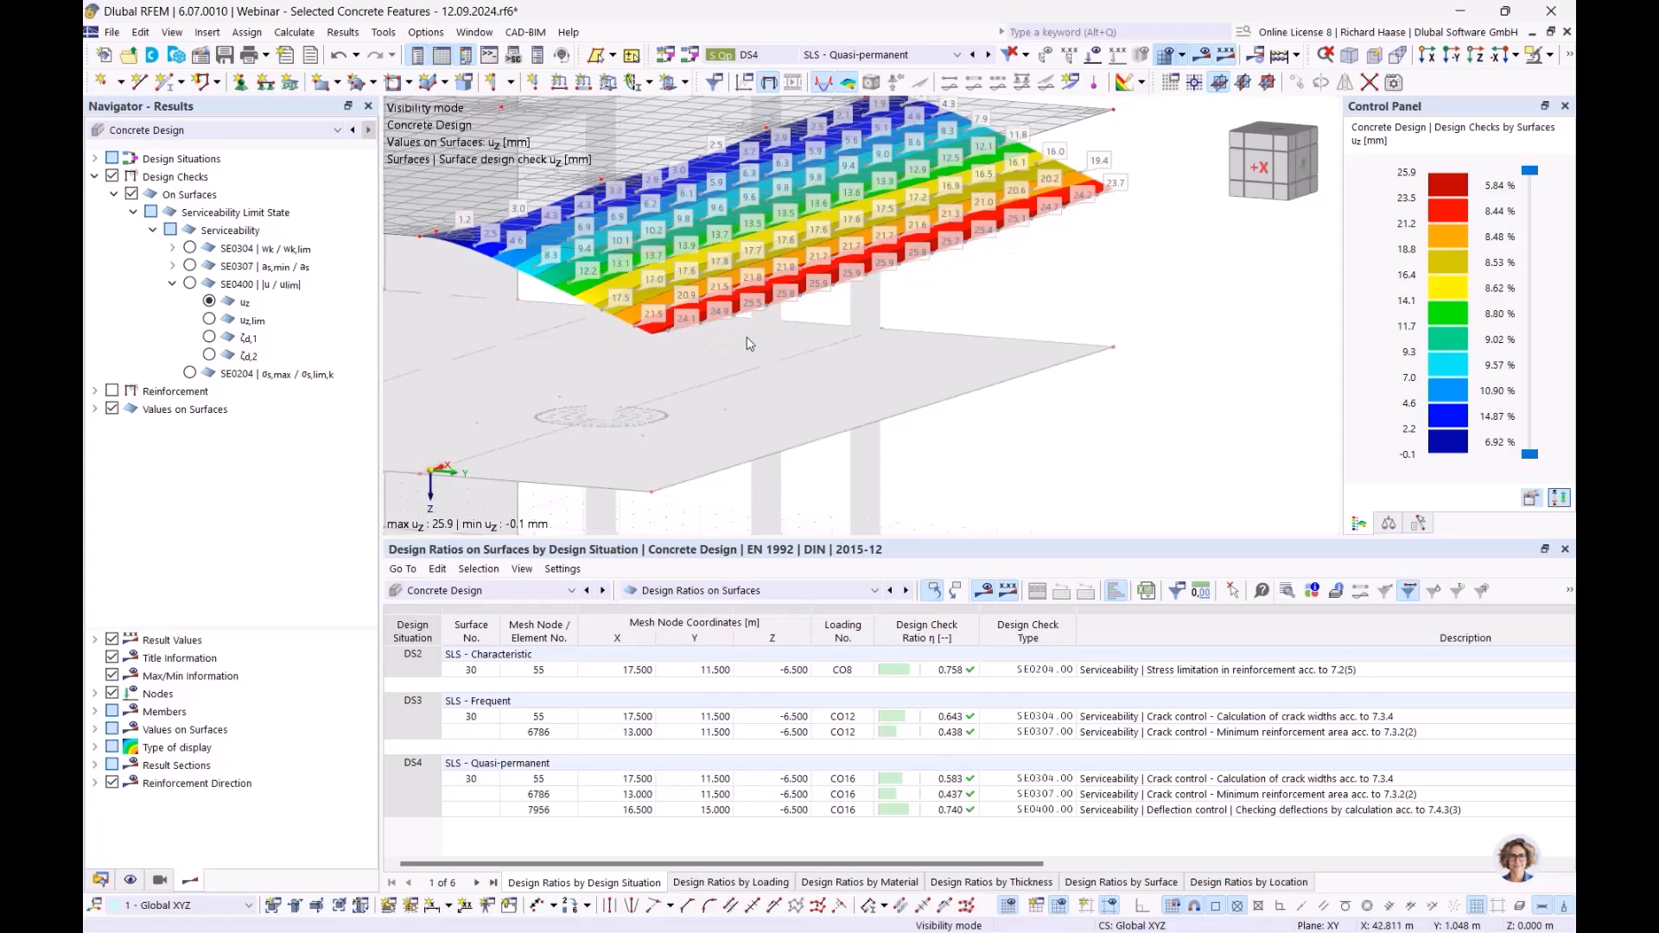
- Display the updated ζd,2 coefficient on the slab and inspect it from several angles
middle_click_drag(811, 376, 683, 423, "ctrl")
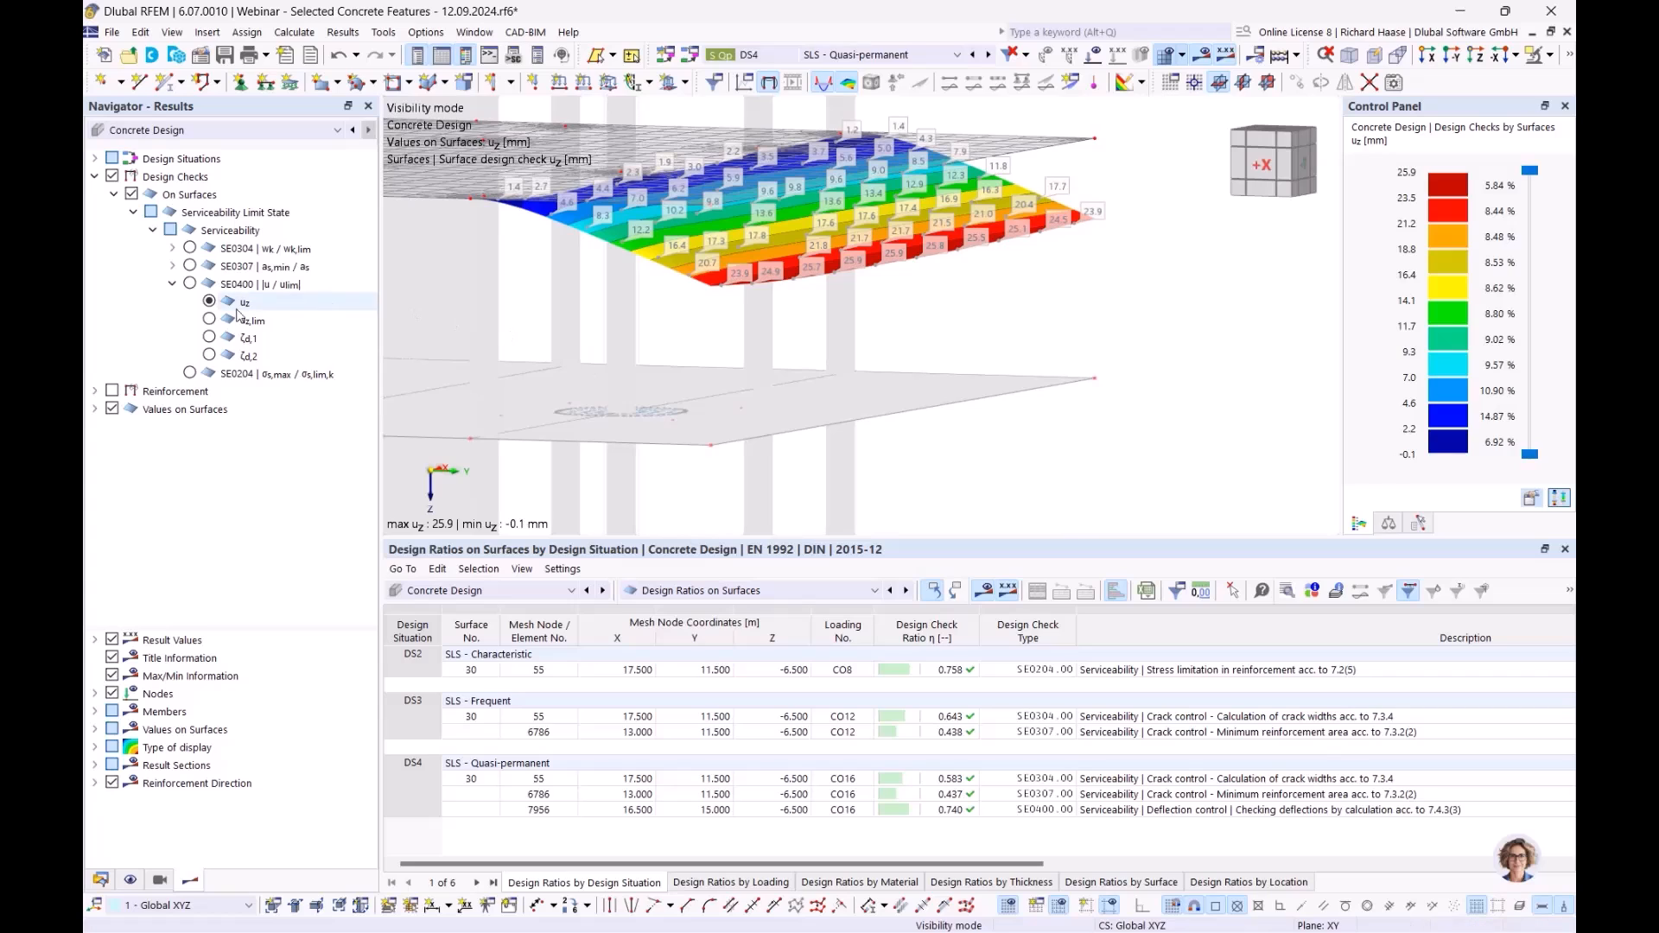
left_click(246, 356)
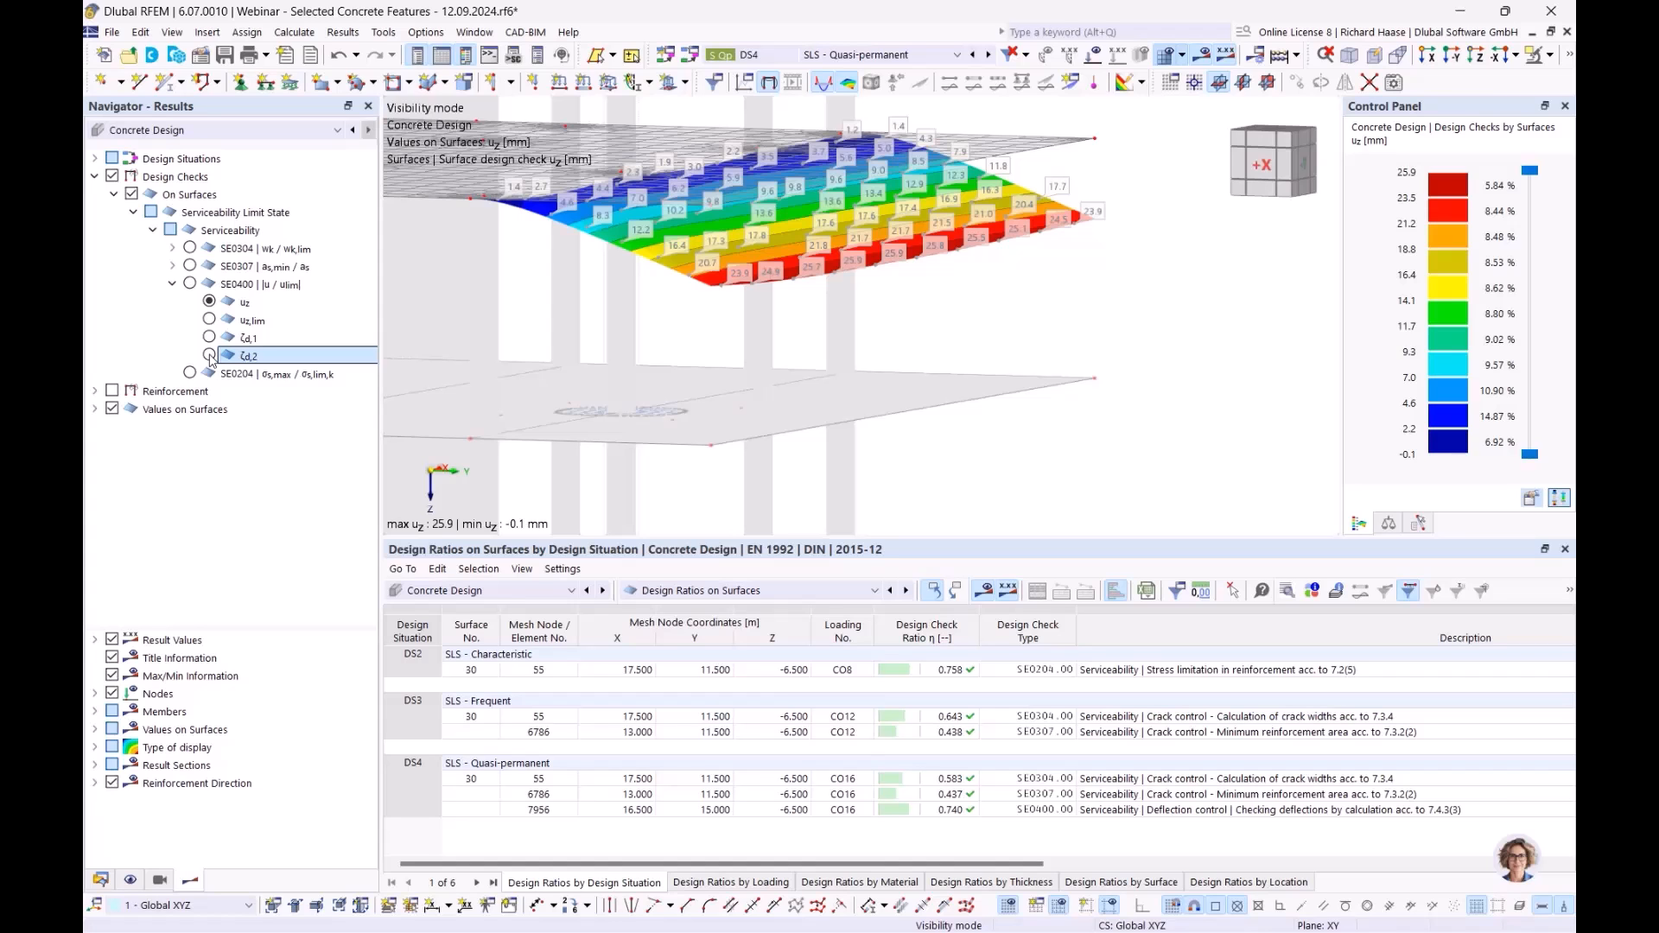
left_click(209, 355)
middle_click_drag(669, 309, 702, 359, "ctrl")
middle_click_drag(905, 333, 859, 331, "ctrl")
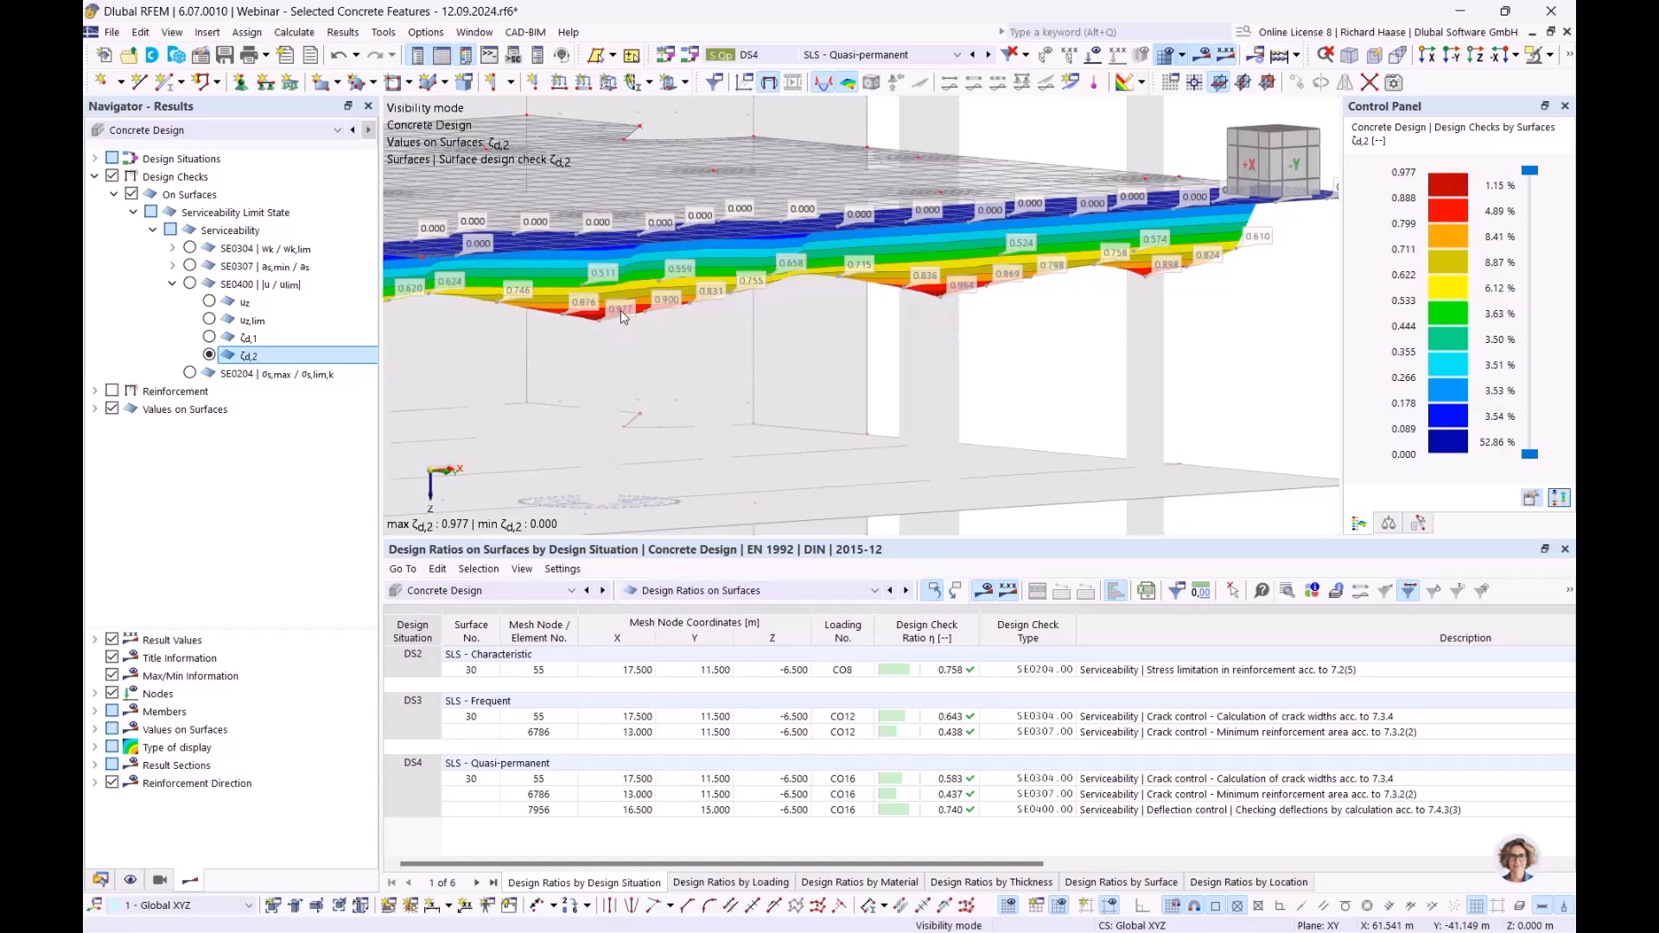
middle_click_drag(680, 313, 597, 328, "ctrl")
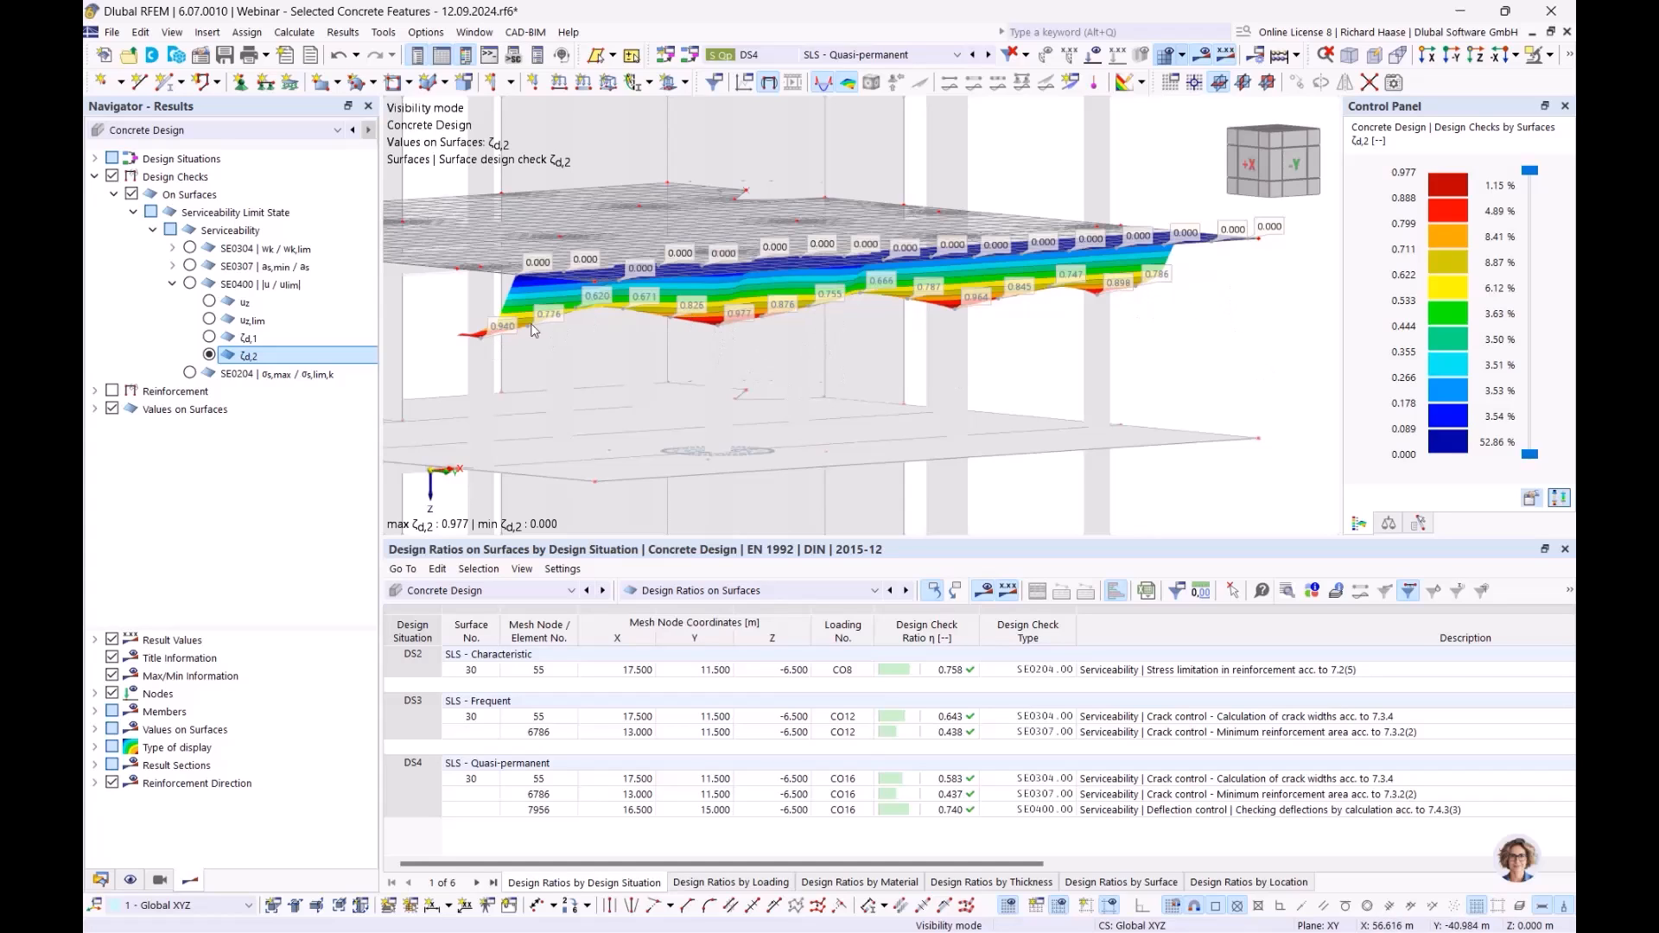
middle_click_drag(819, 335, 842, 339, "ctrl")
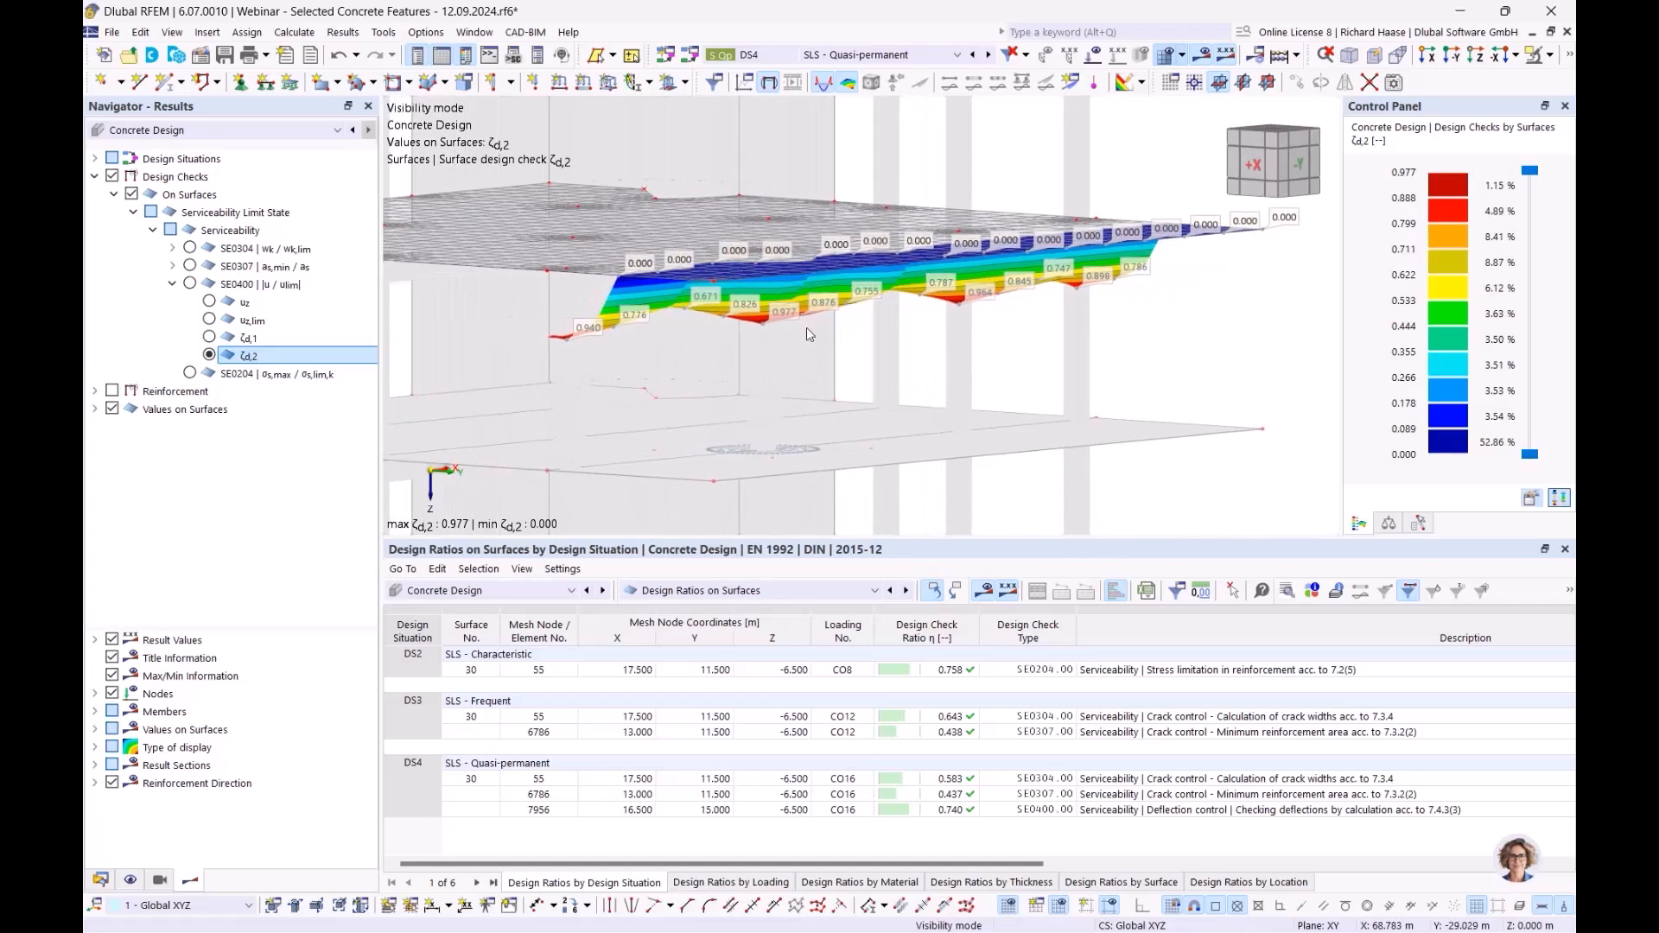
middle_click_drag(1009, 407, 954, 397, "ctrl")
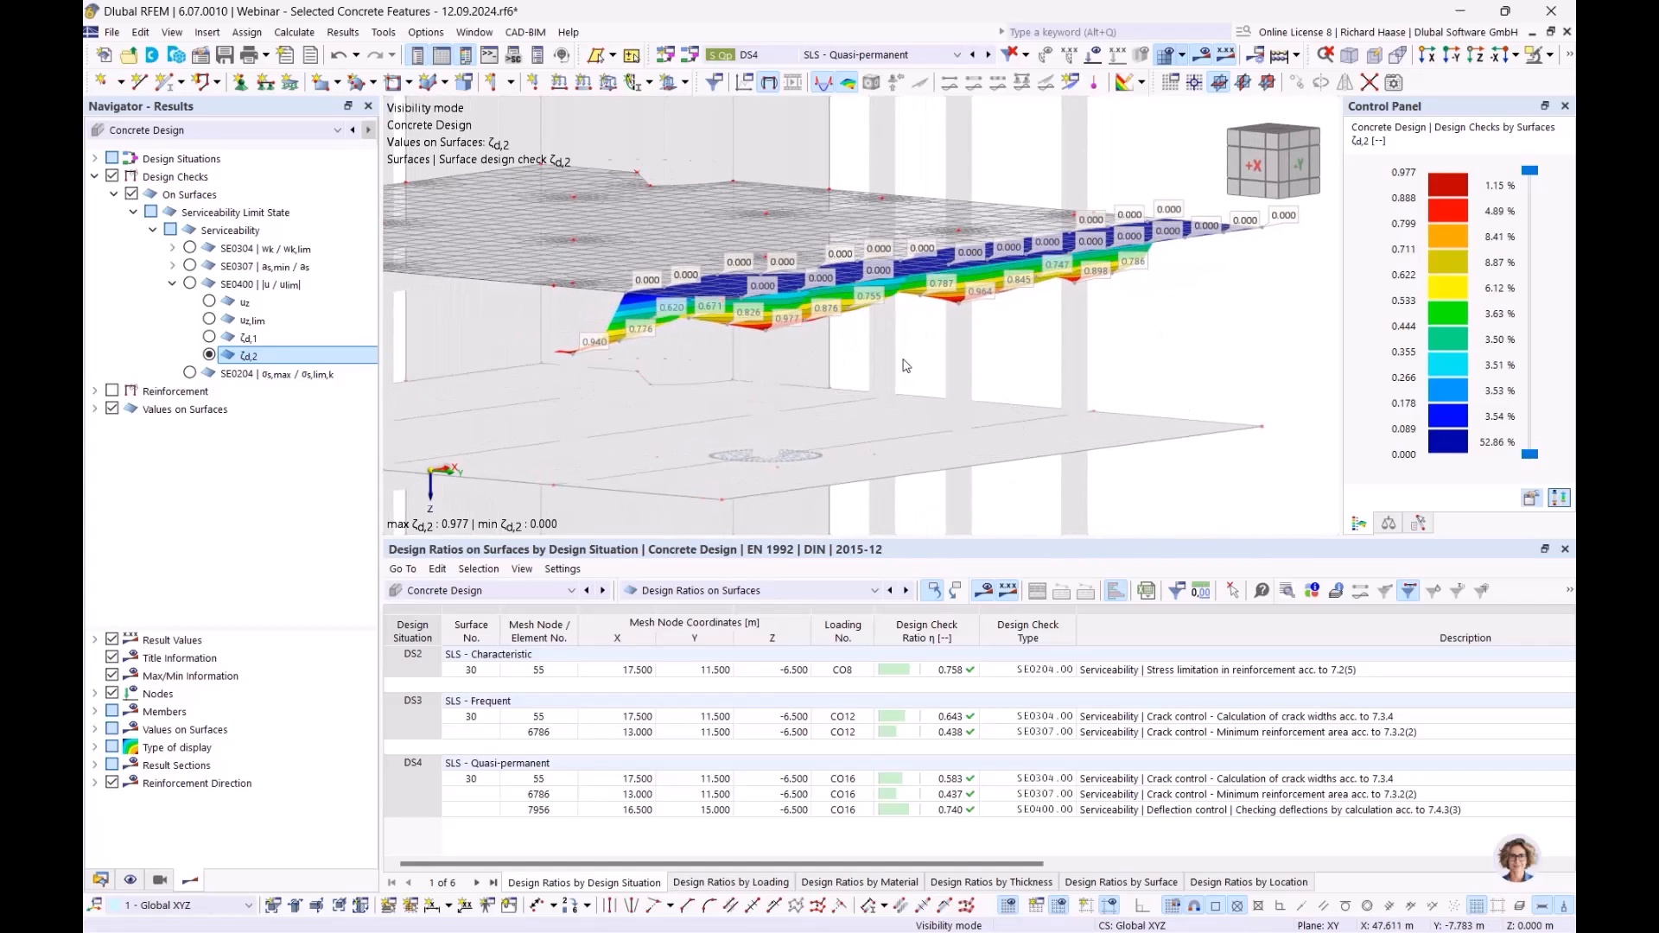
middle_click_drag(1056, 367, 1126, 296, "ctrl")
- Switch back to uz deflections, then move to PowerPoint slide 9, 'Fatigue design'
left_click(209, 302)
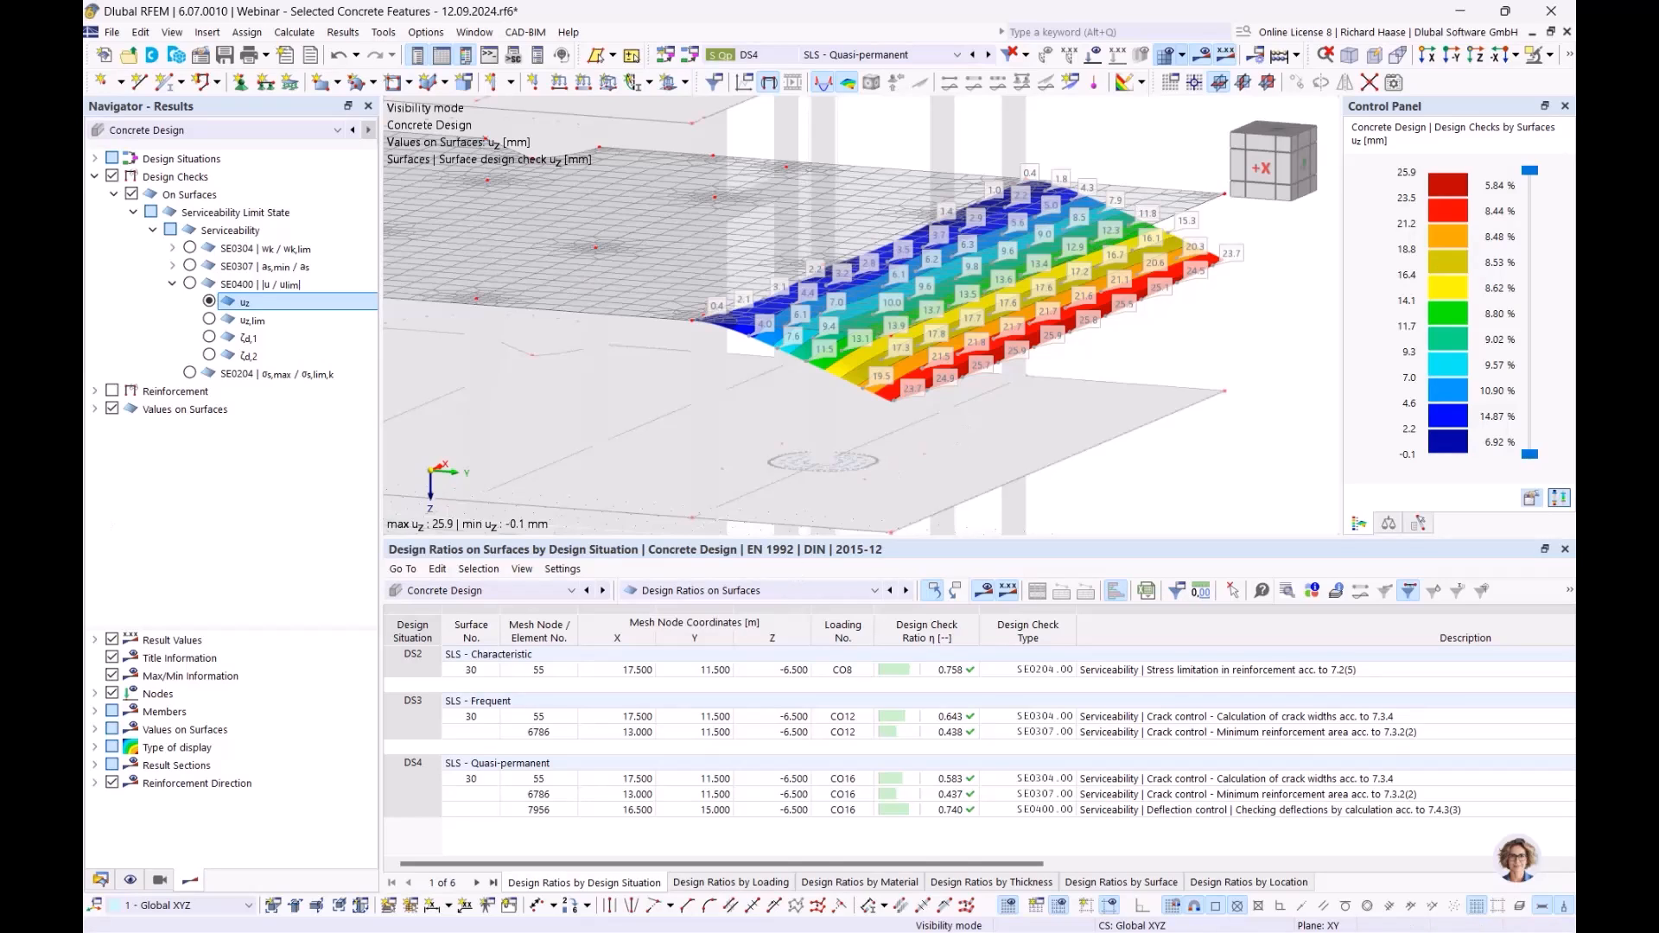
key("alt+Tab")
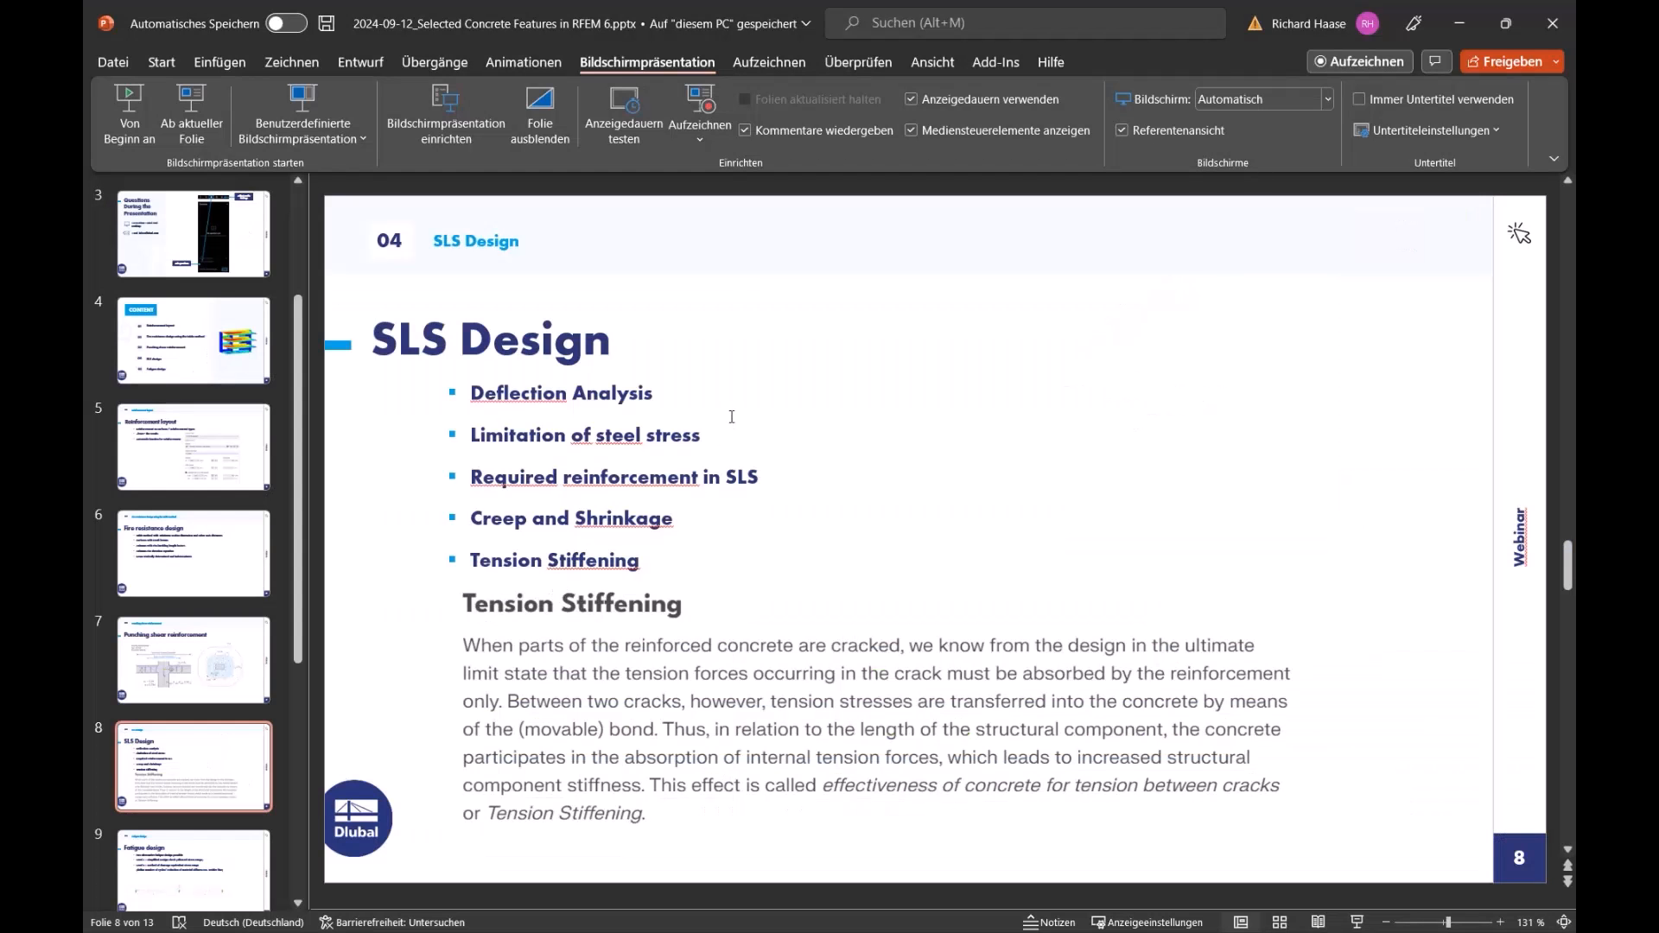
scroll(734, 415, "down", 1)
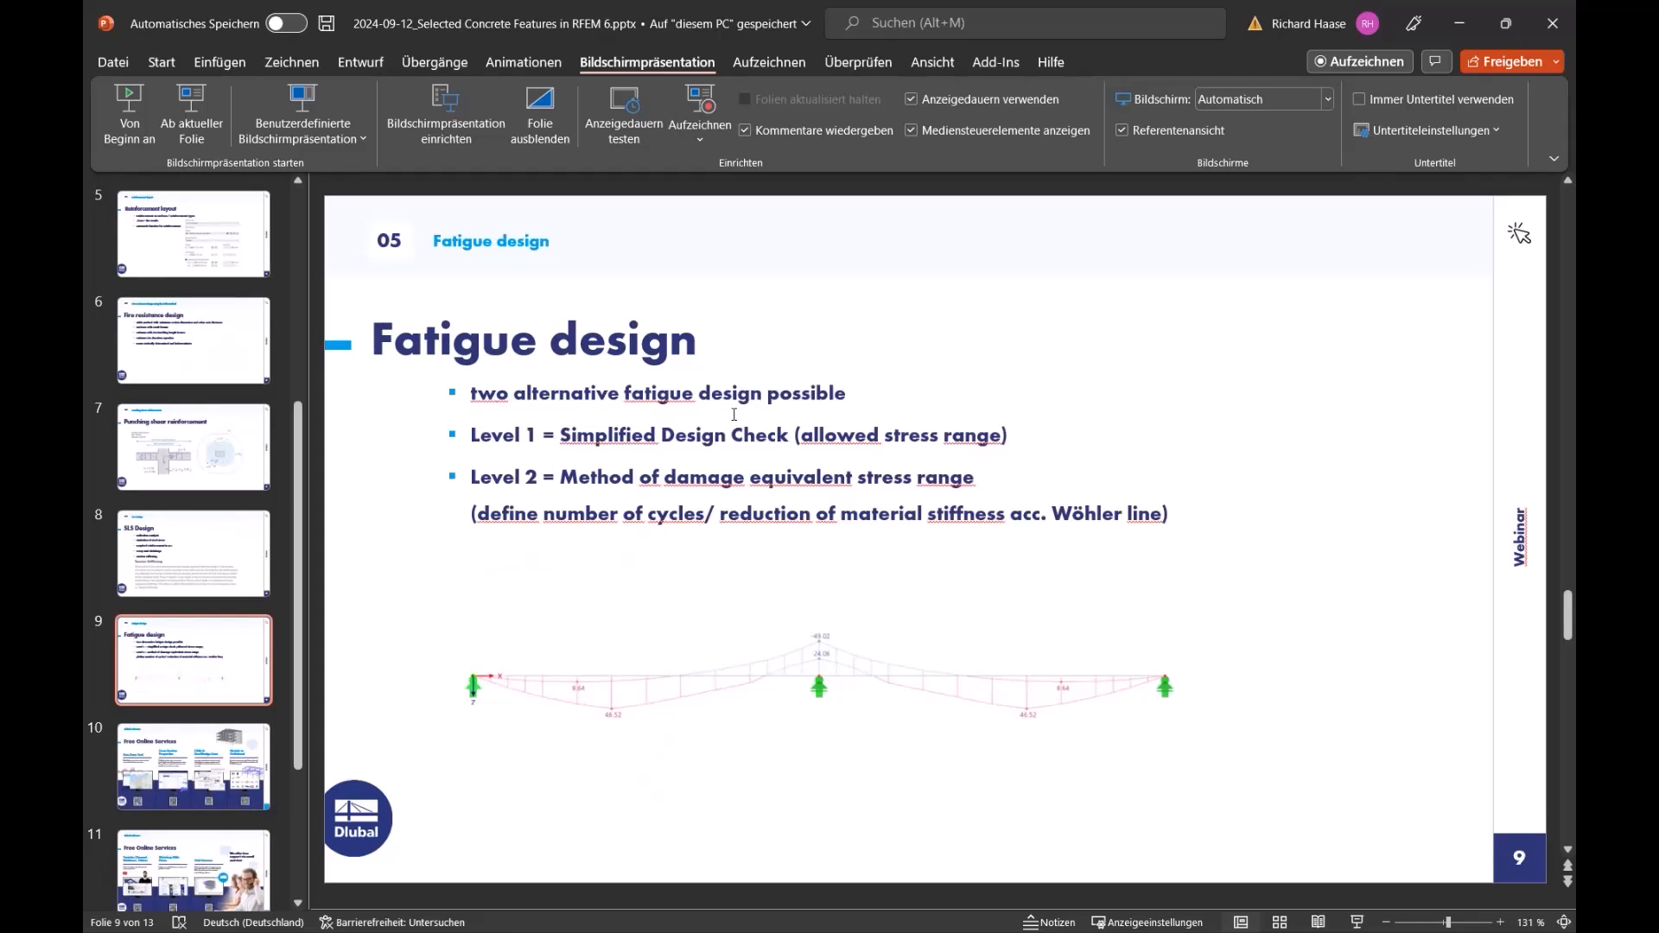
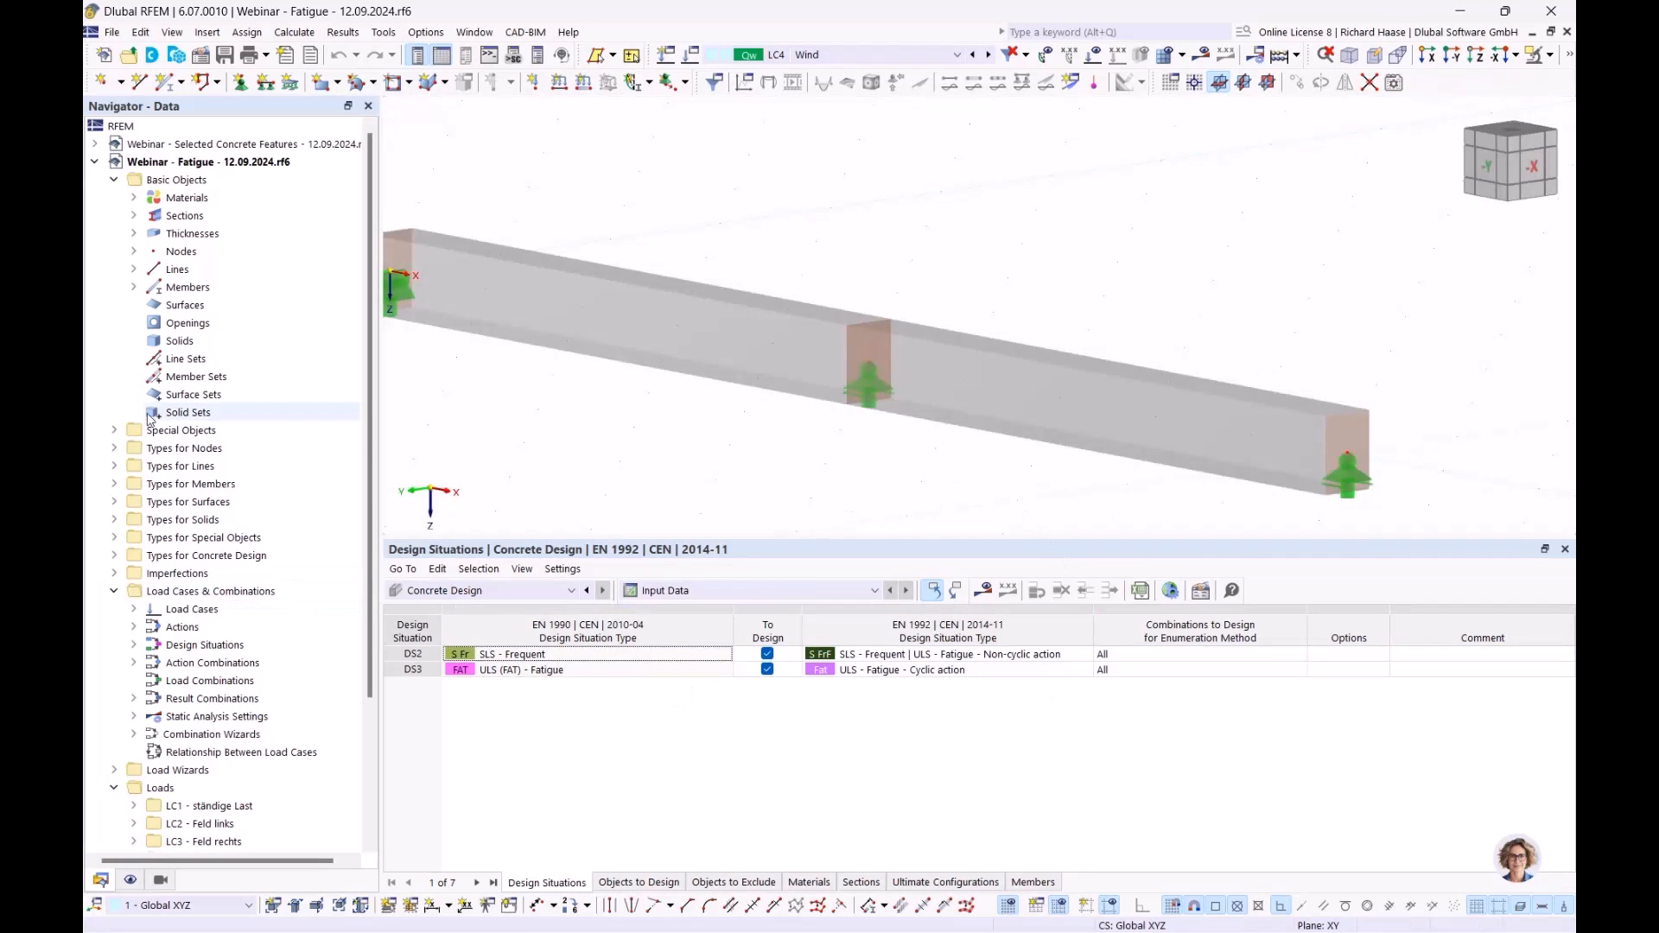
- Open the load case and combination settings and review the DS2 SLS - Frequent combination rule
scroll(198, 637, "down", 1)
right_click(169, 557)
left_click(204, 571)
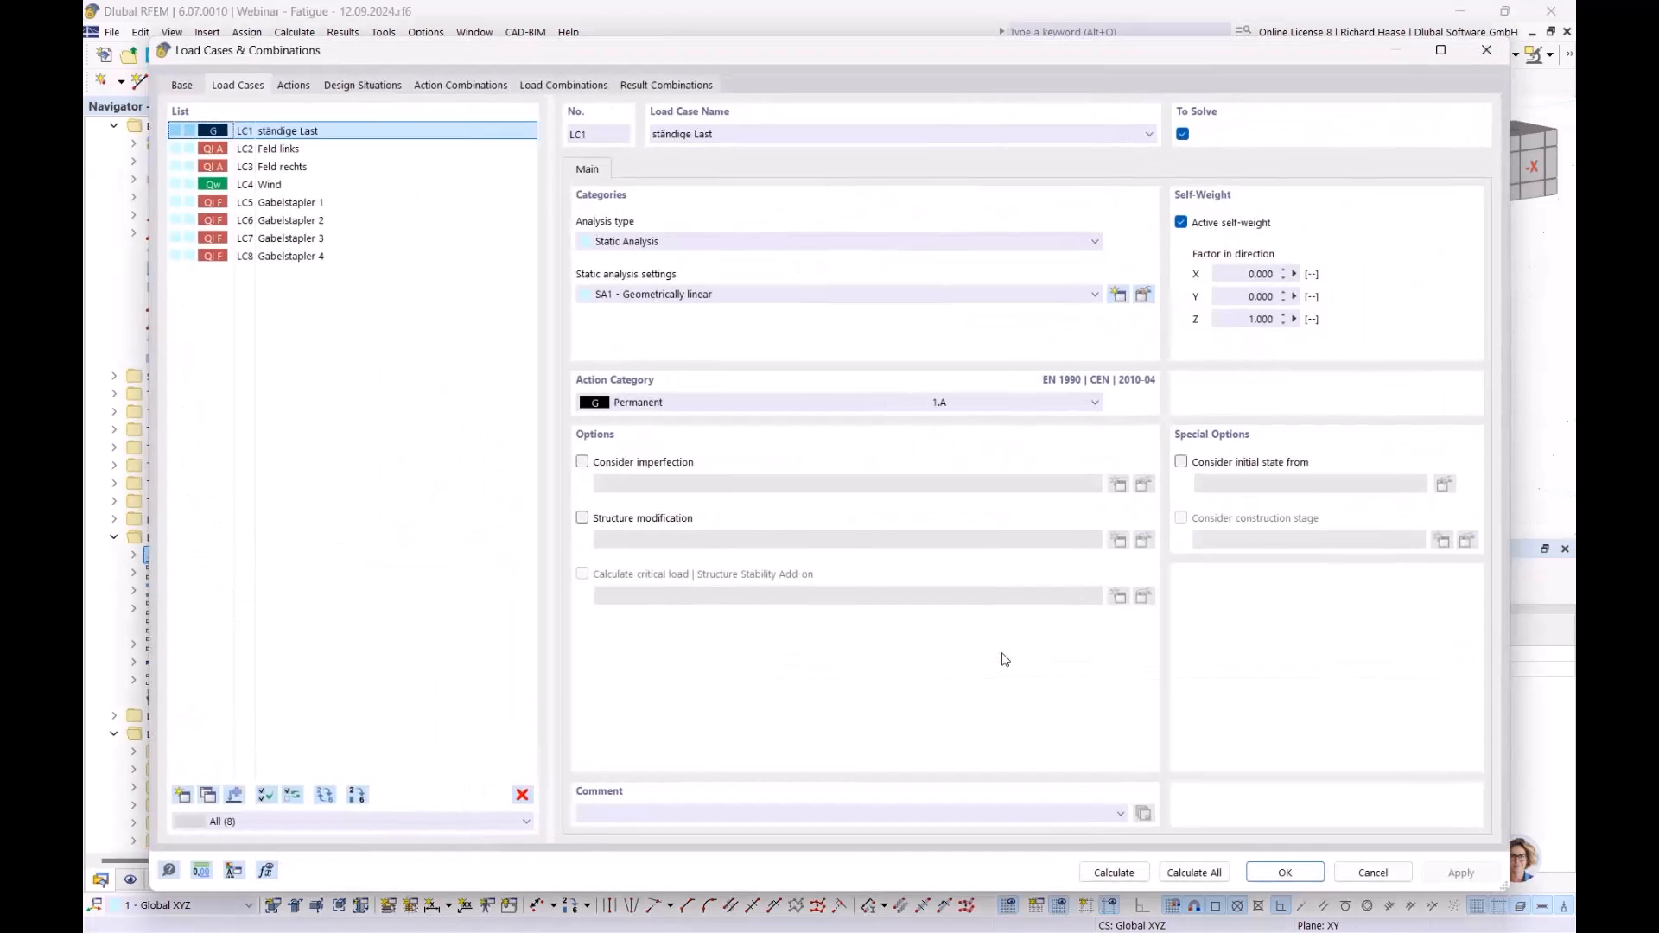
left_click(370, 85)
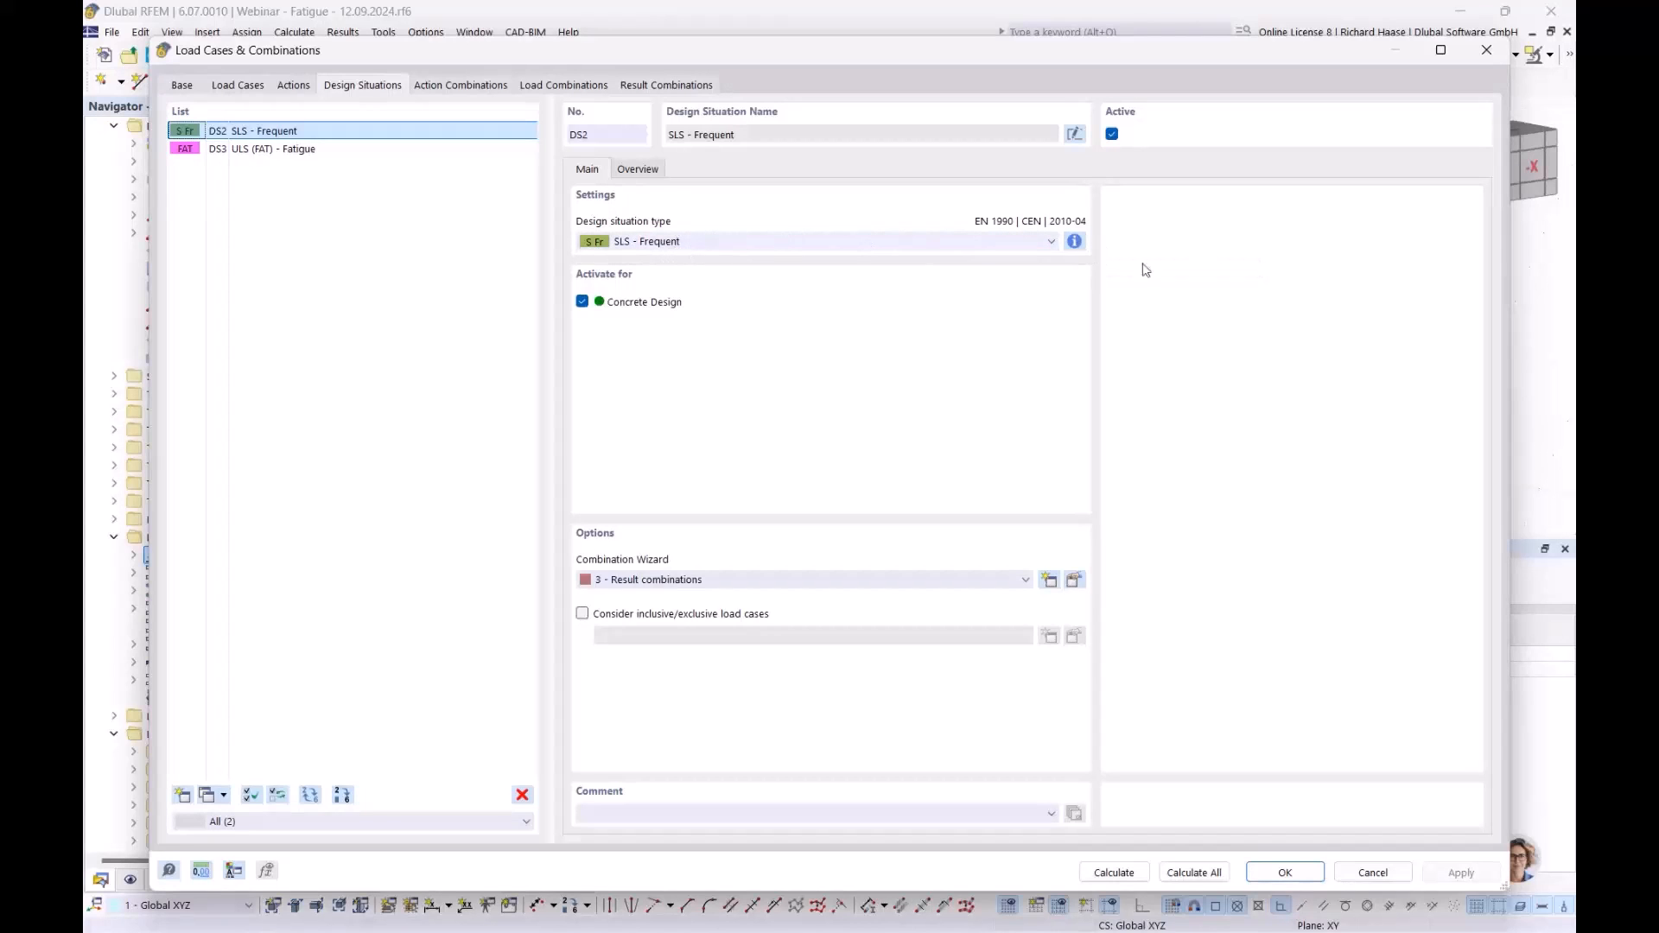
left_click(1075, 243)
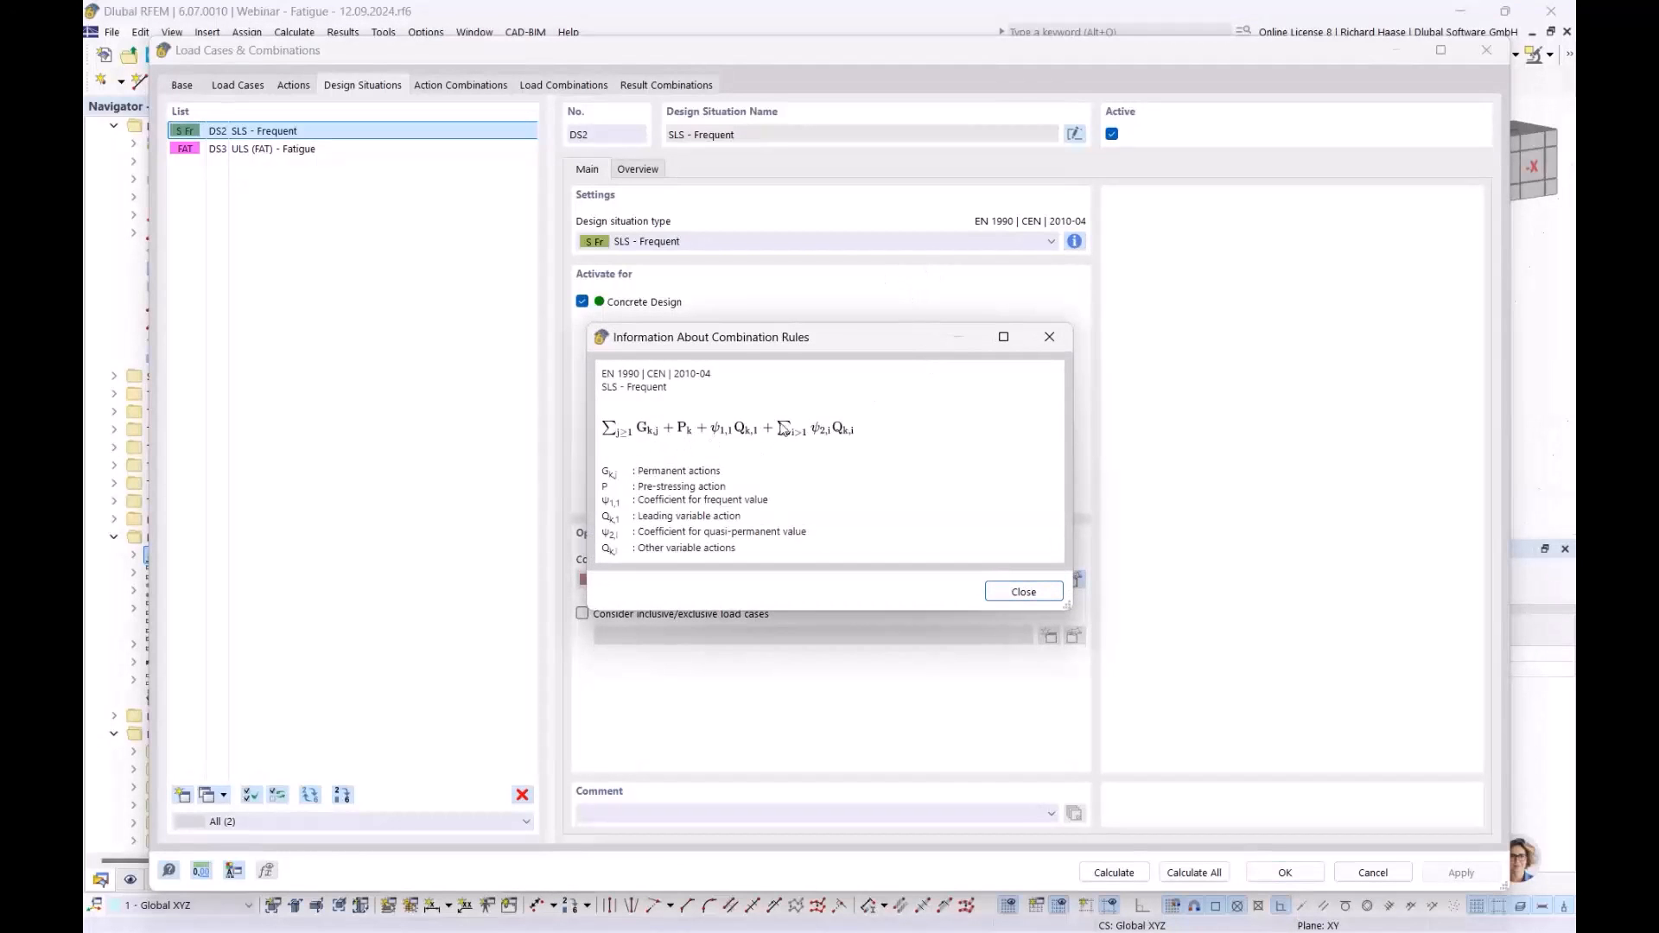
left_click(1017, 596)
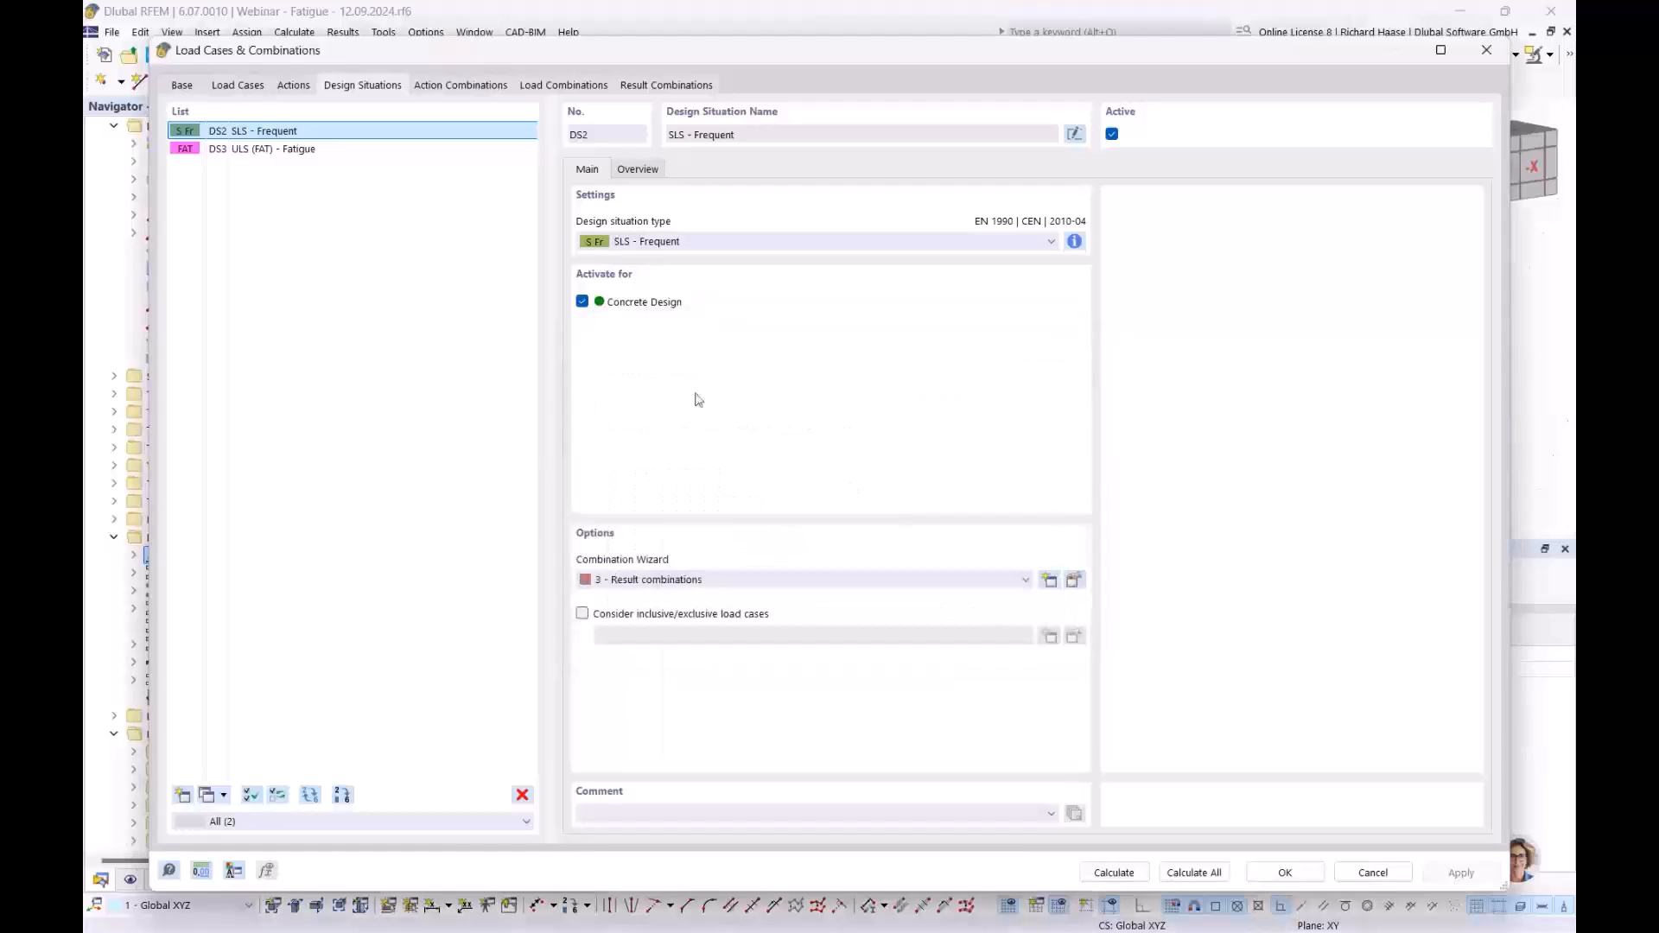
- Review the DS3 ULS (FAT) - Fatigue combination rule, then return to the load cases list
left_click(314, 152)
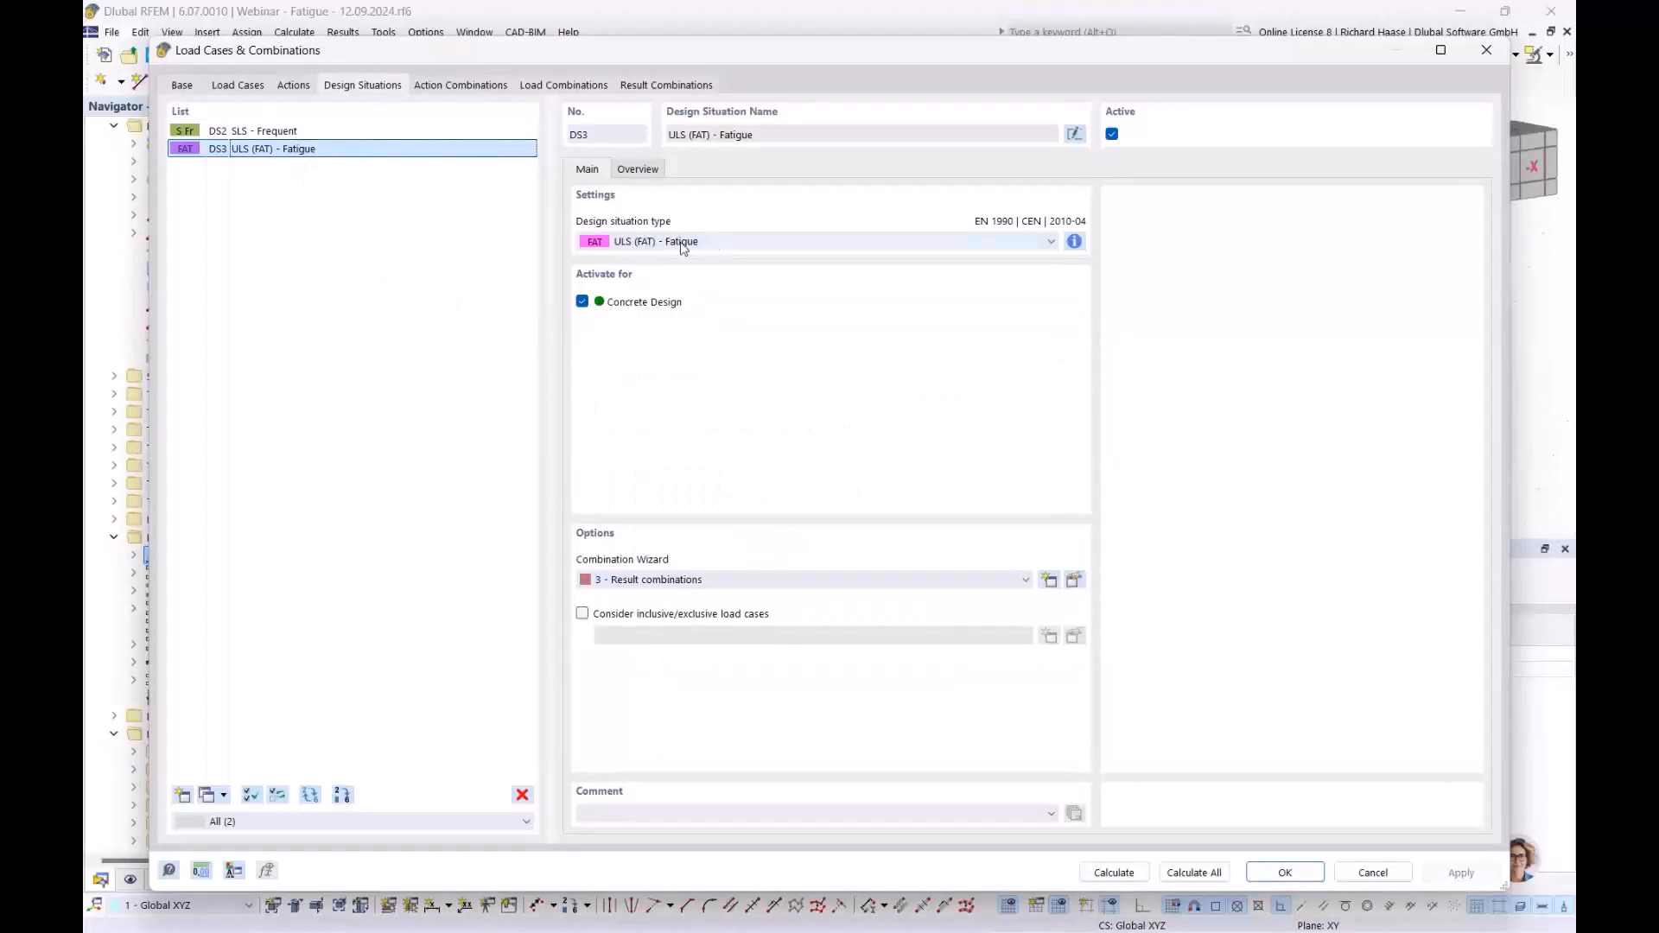
left_click(1075, 242)
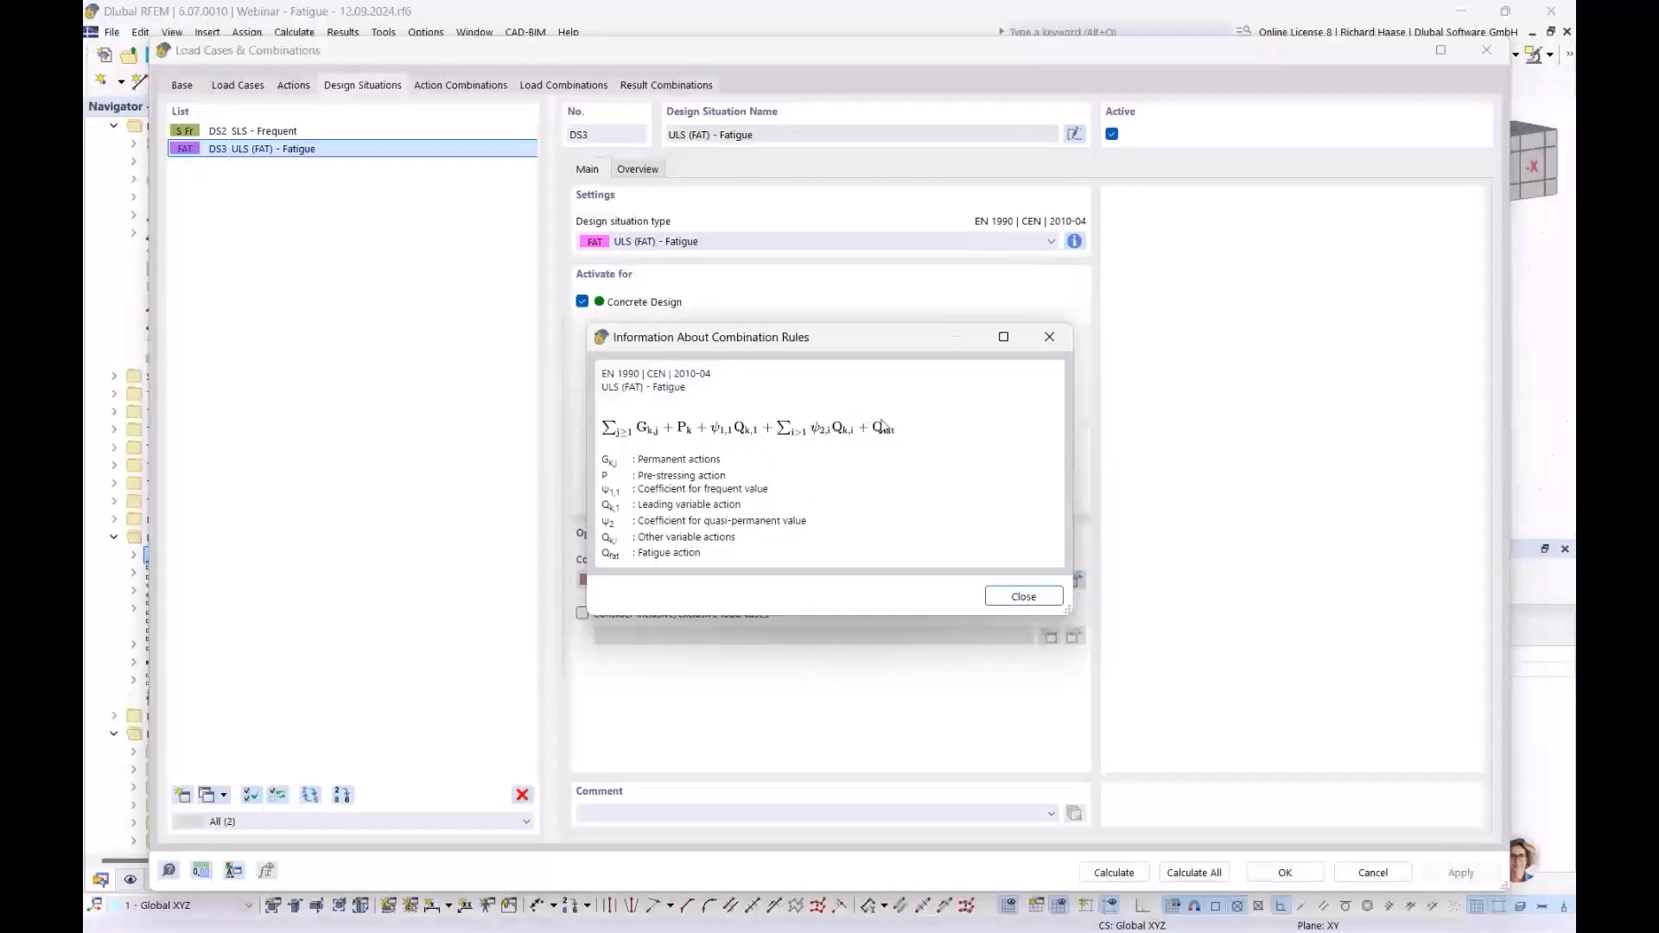
left_click(1009, 598)
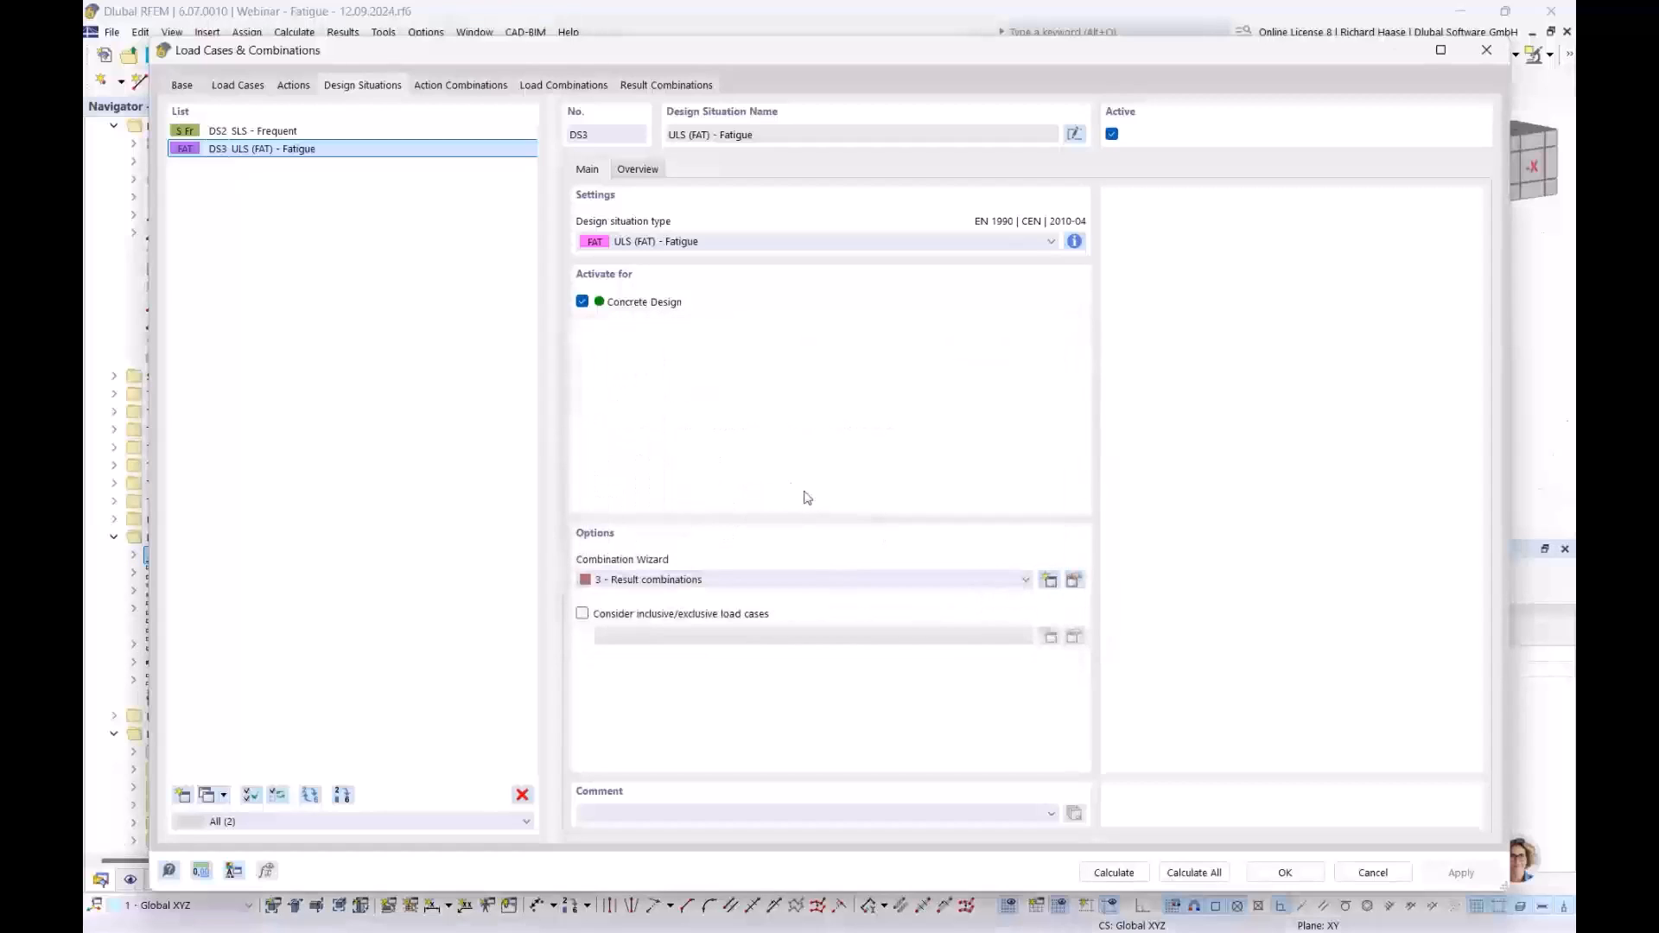
left_click(235, 85)
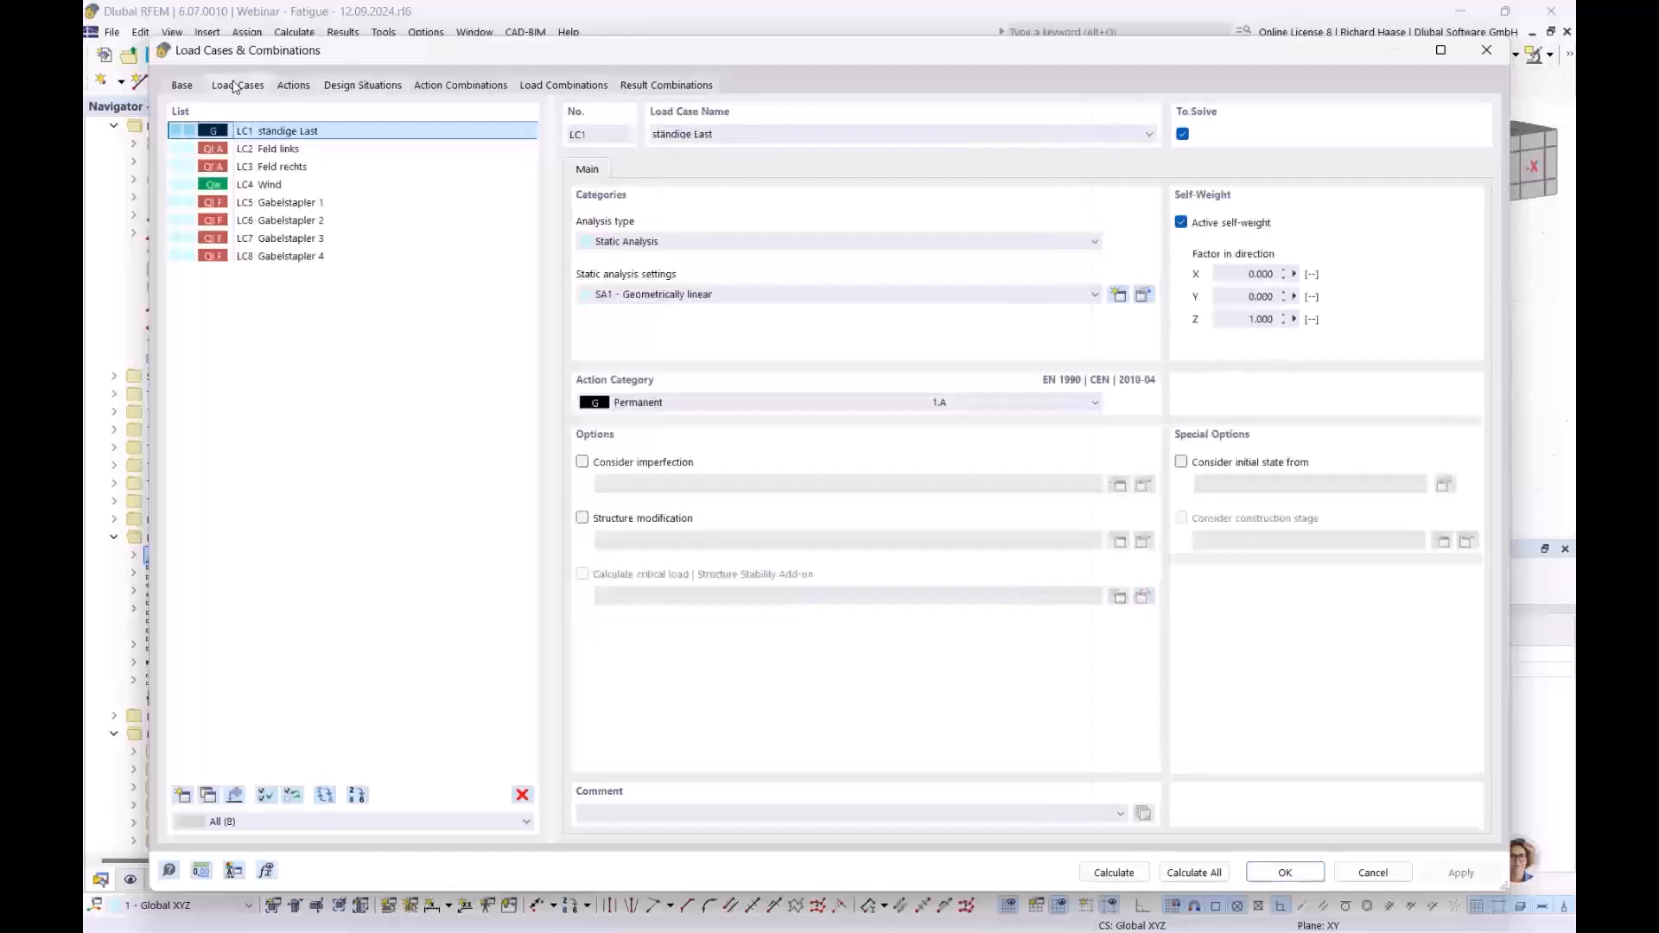
- Inspect load cases LC3 to LC5 and confirm LC5 Gabelstapler 1 counts as a fatigue load
left_click(276, 167)
left_click(279, 183)
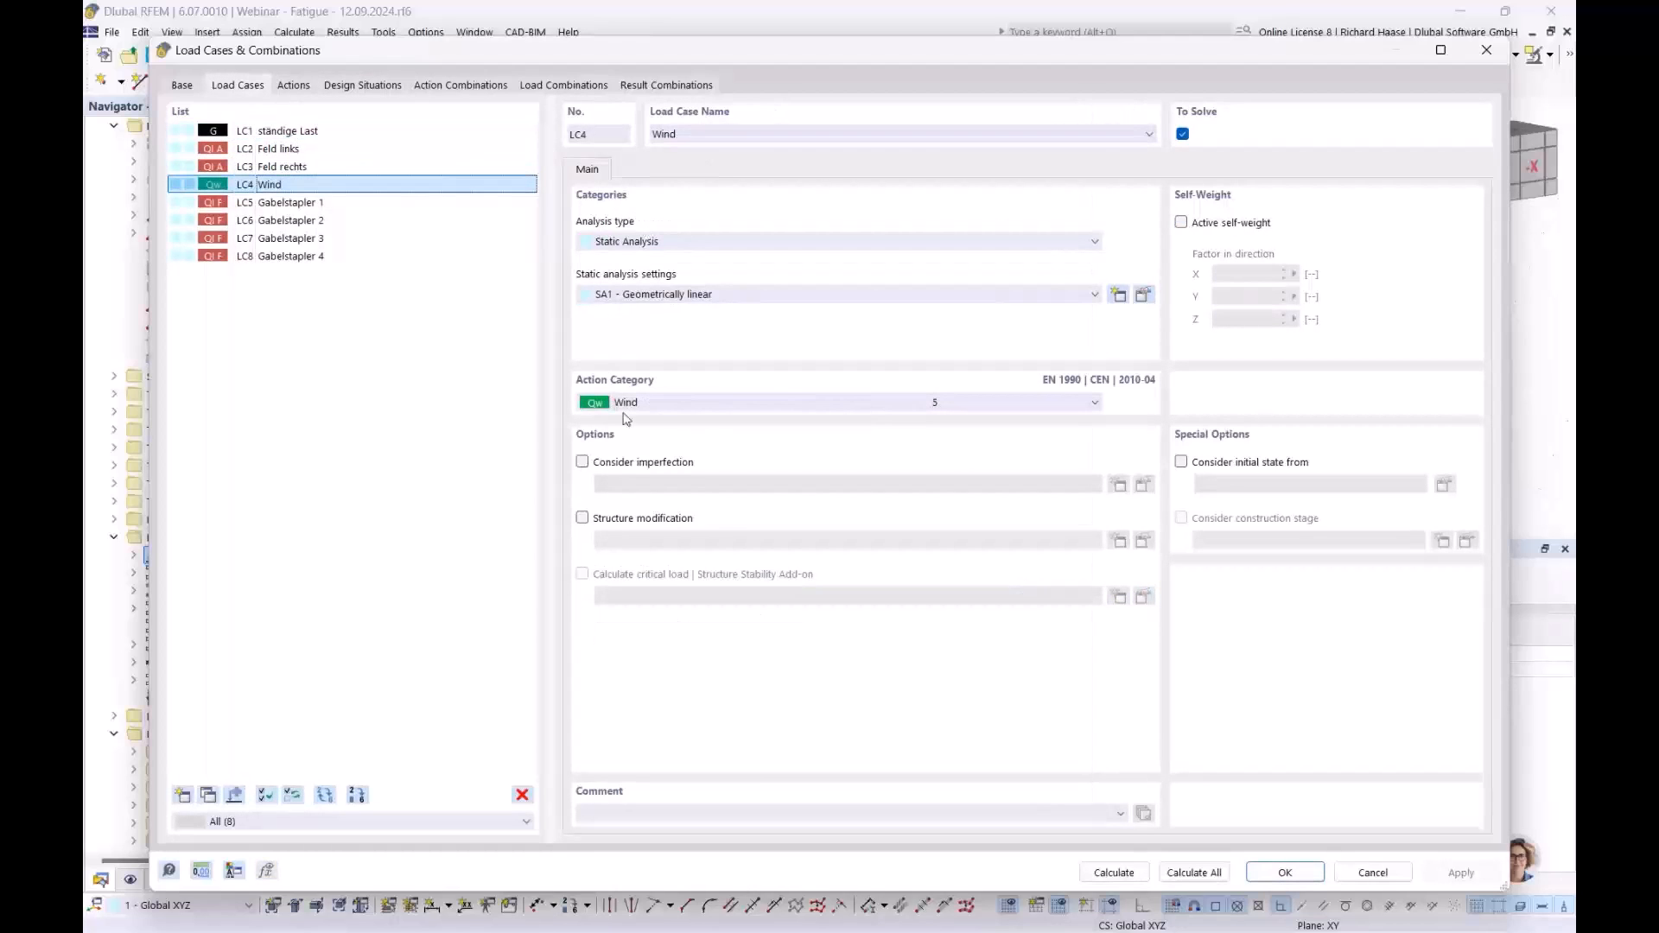
left_click(322, 170)
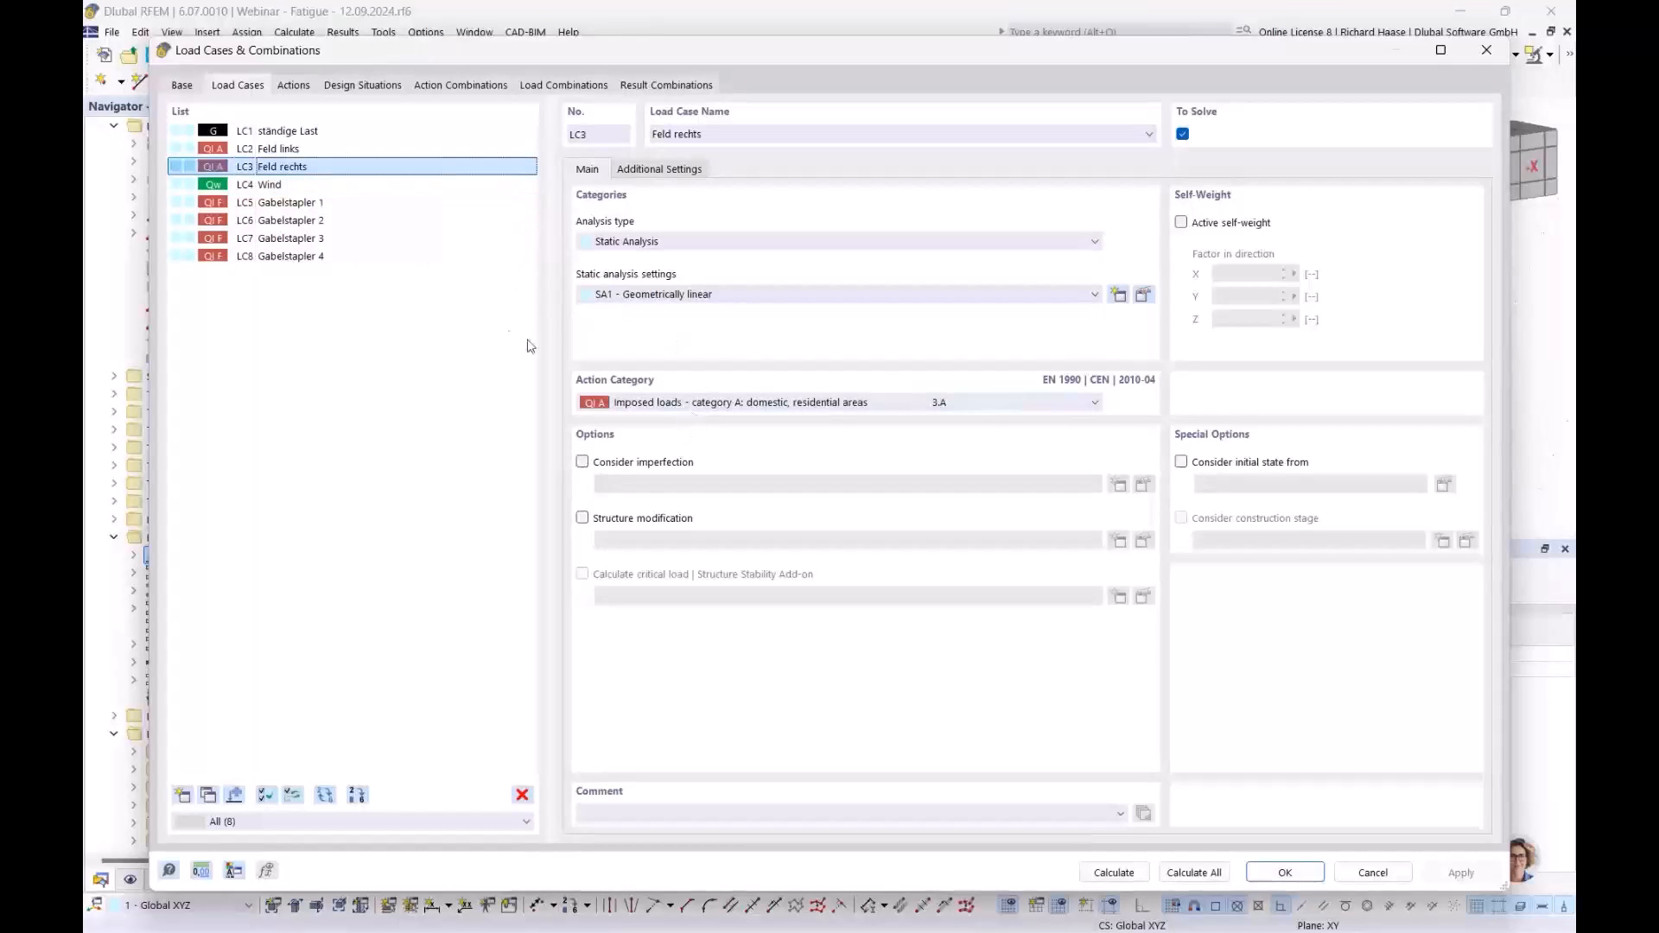
left_click(294, 204)
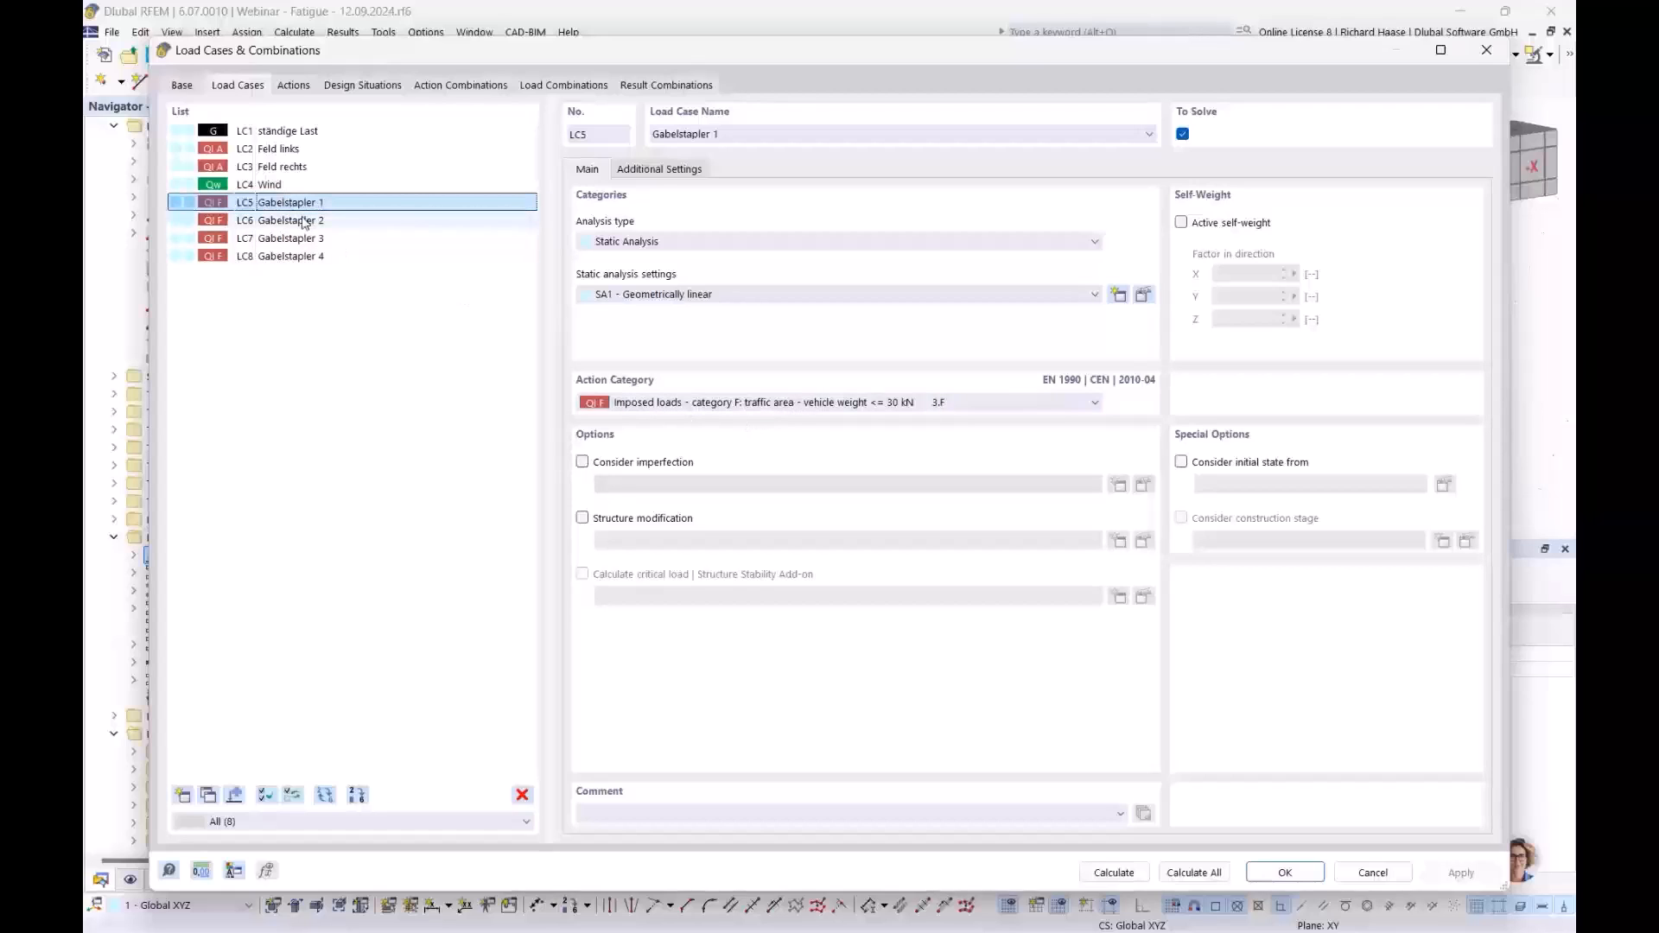
left_click(659, 170)
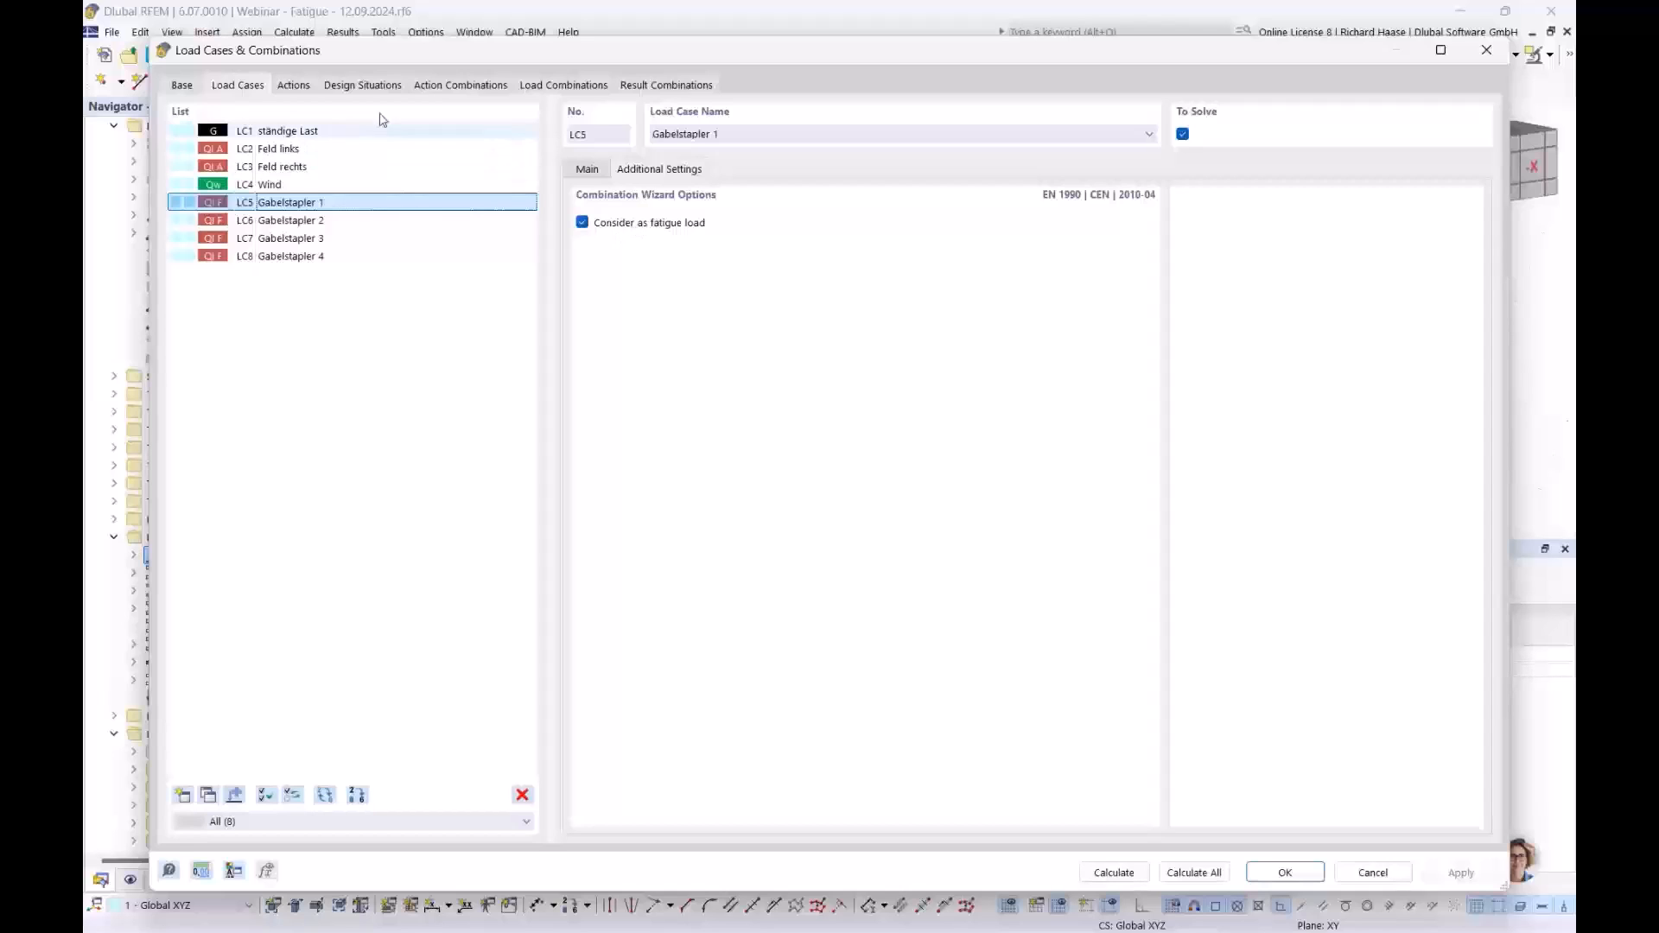
- Check that LC5–LC8 are assigned to the A5 Fatigue action and close the settings
left_click(293, 85)
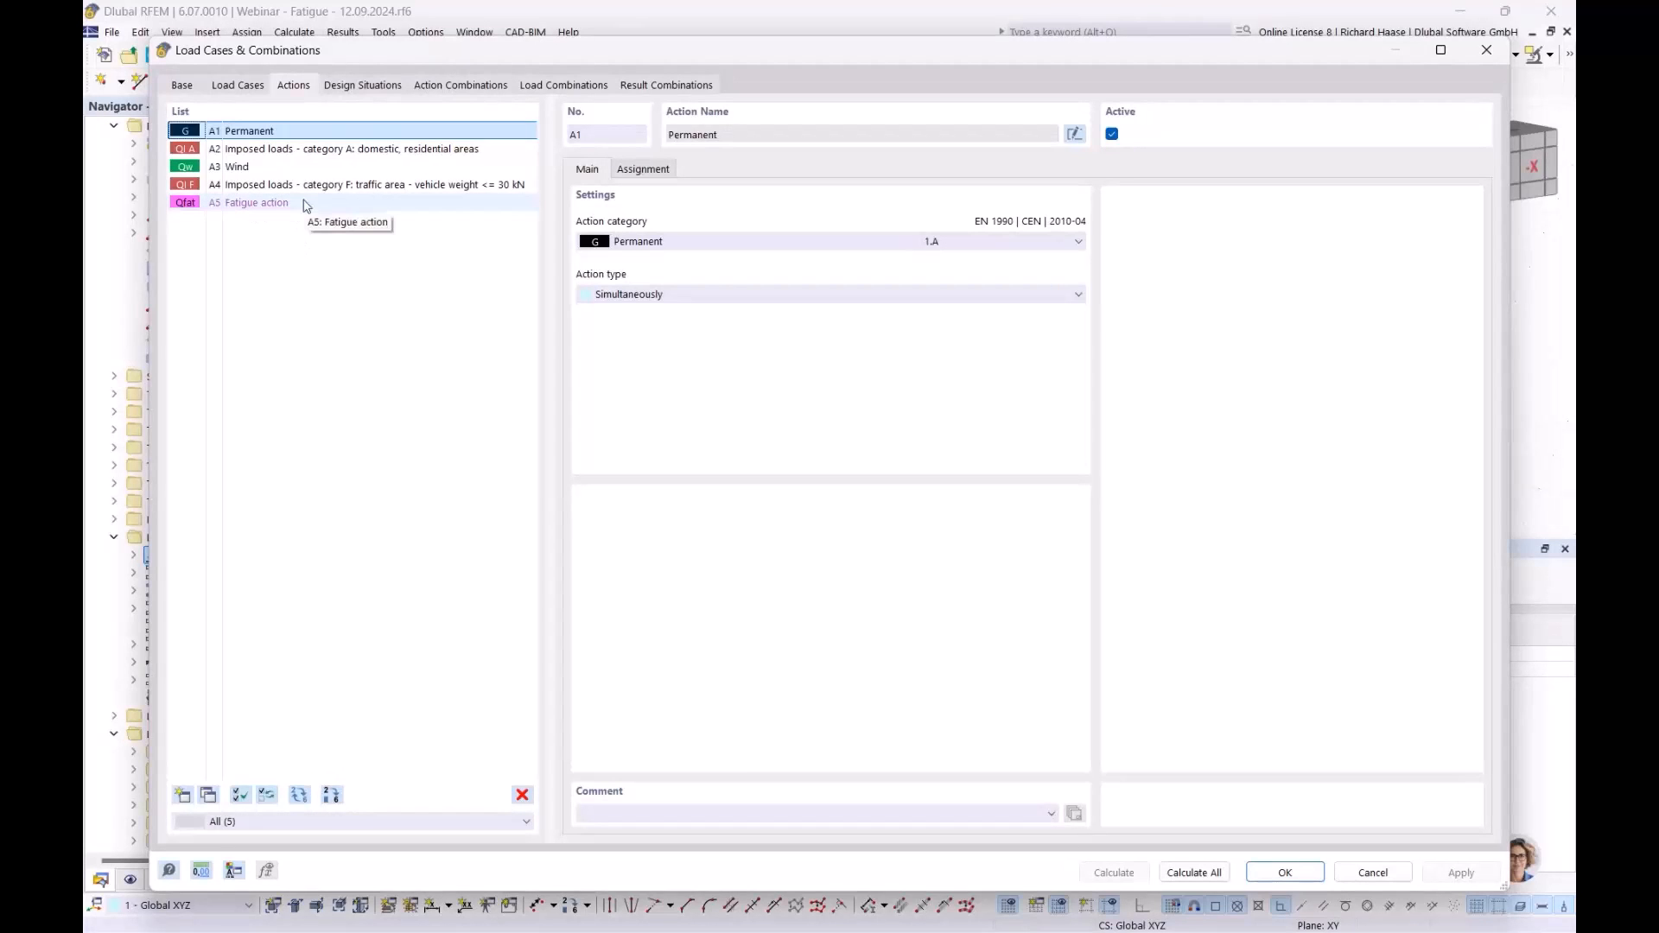
left_click(265, 205)
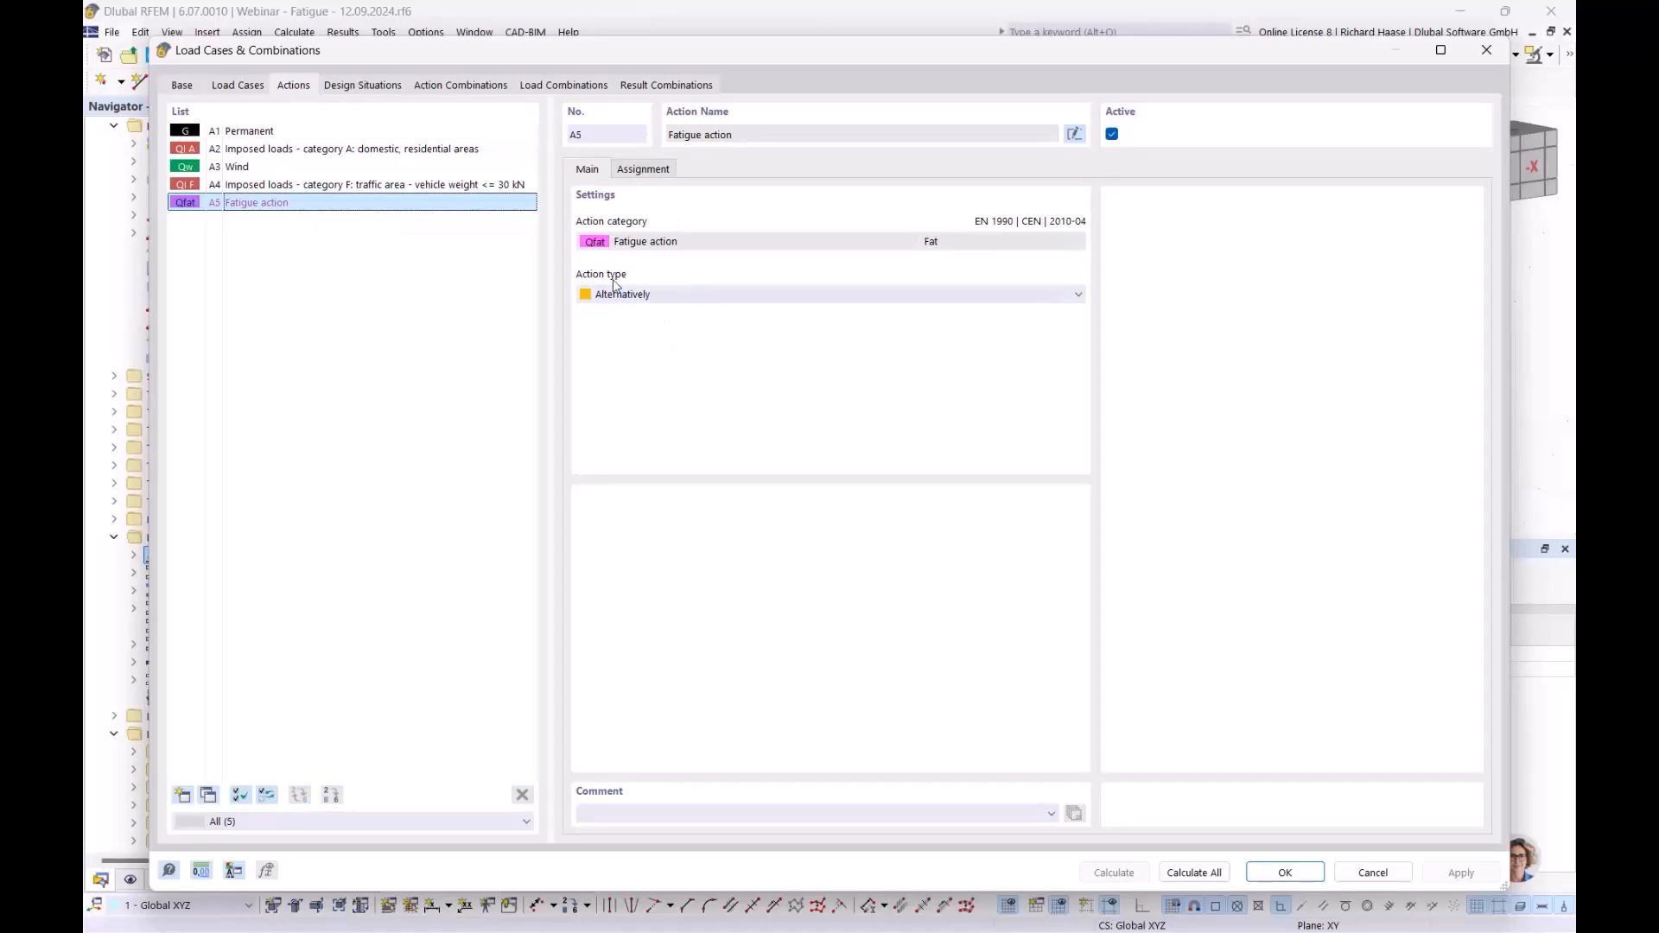
left_click(642, 170)
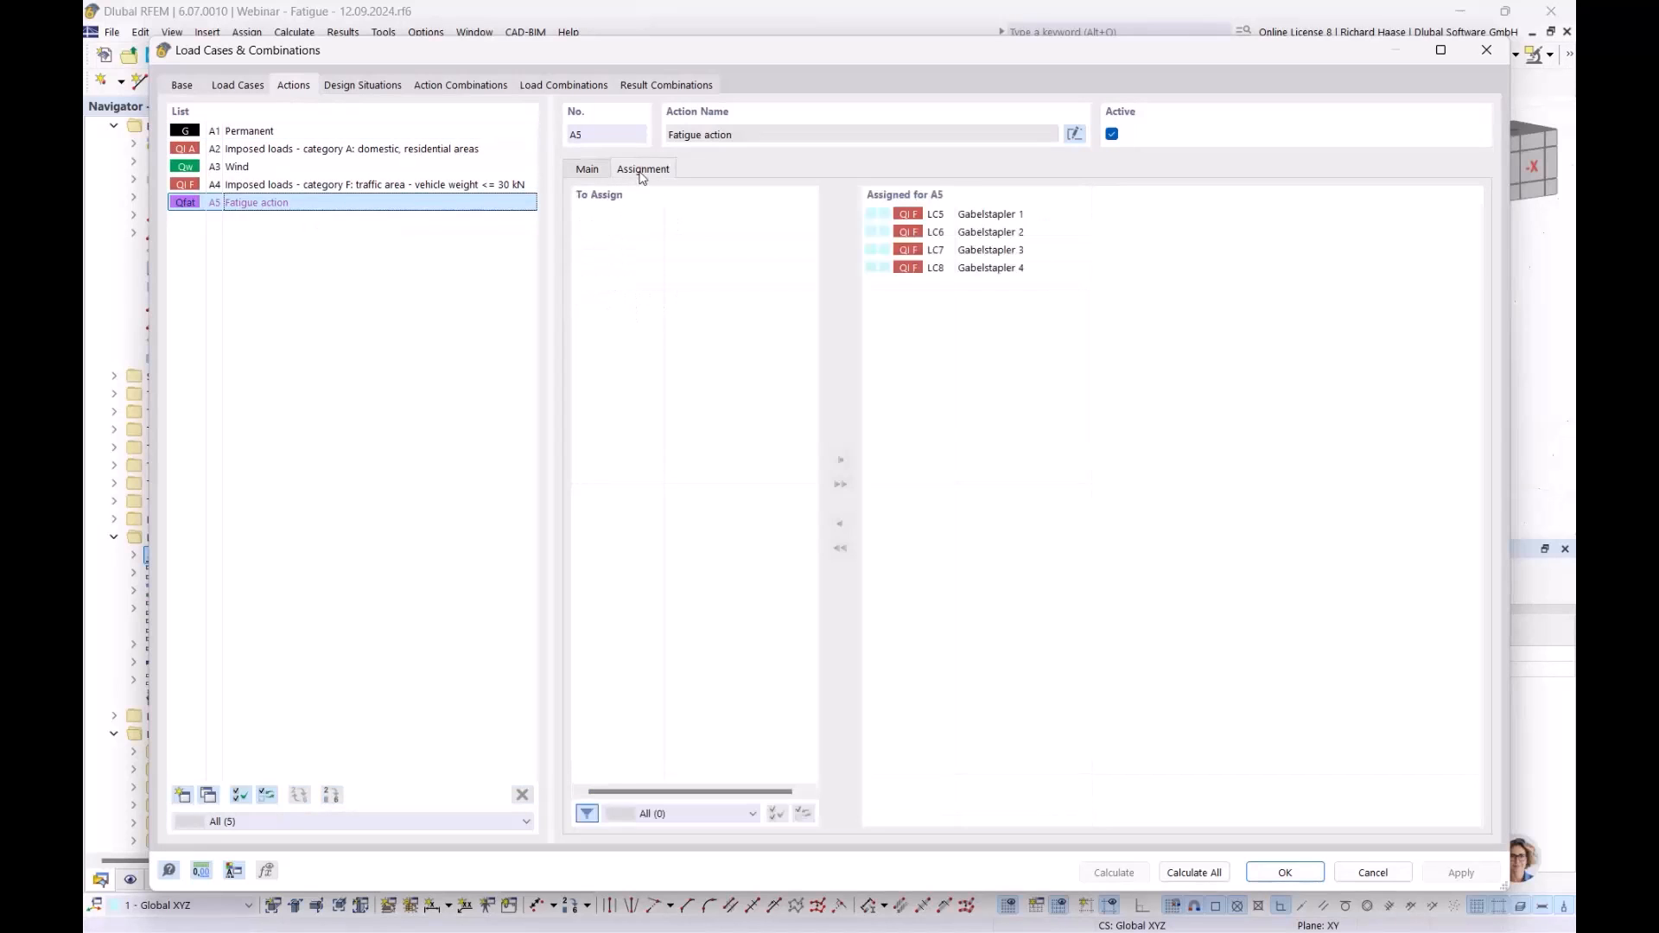
left_click(1298, 879)
- Display load case LC1 ständige Last with its loads shown on the beam
left_click(846, 56)
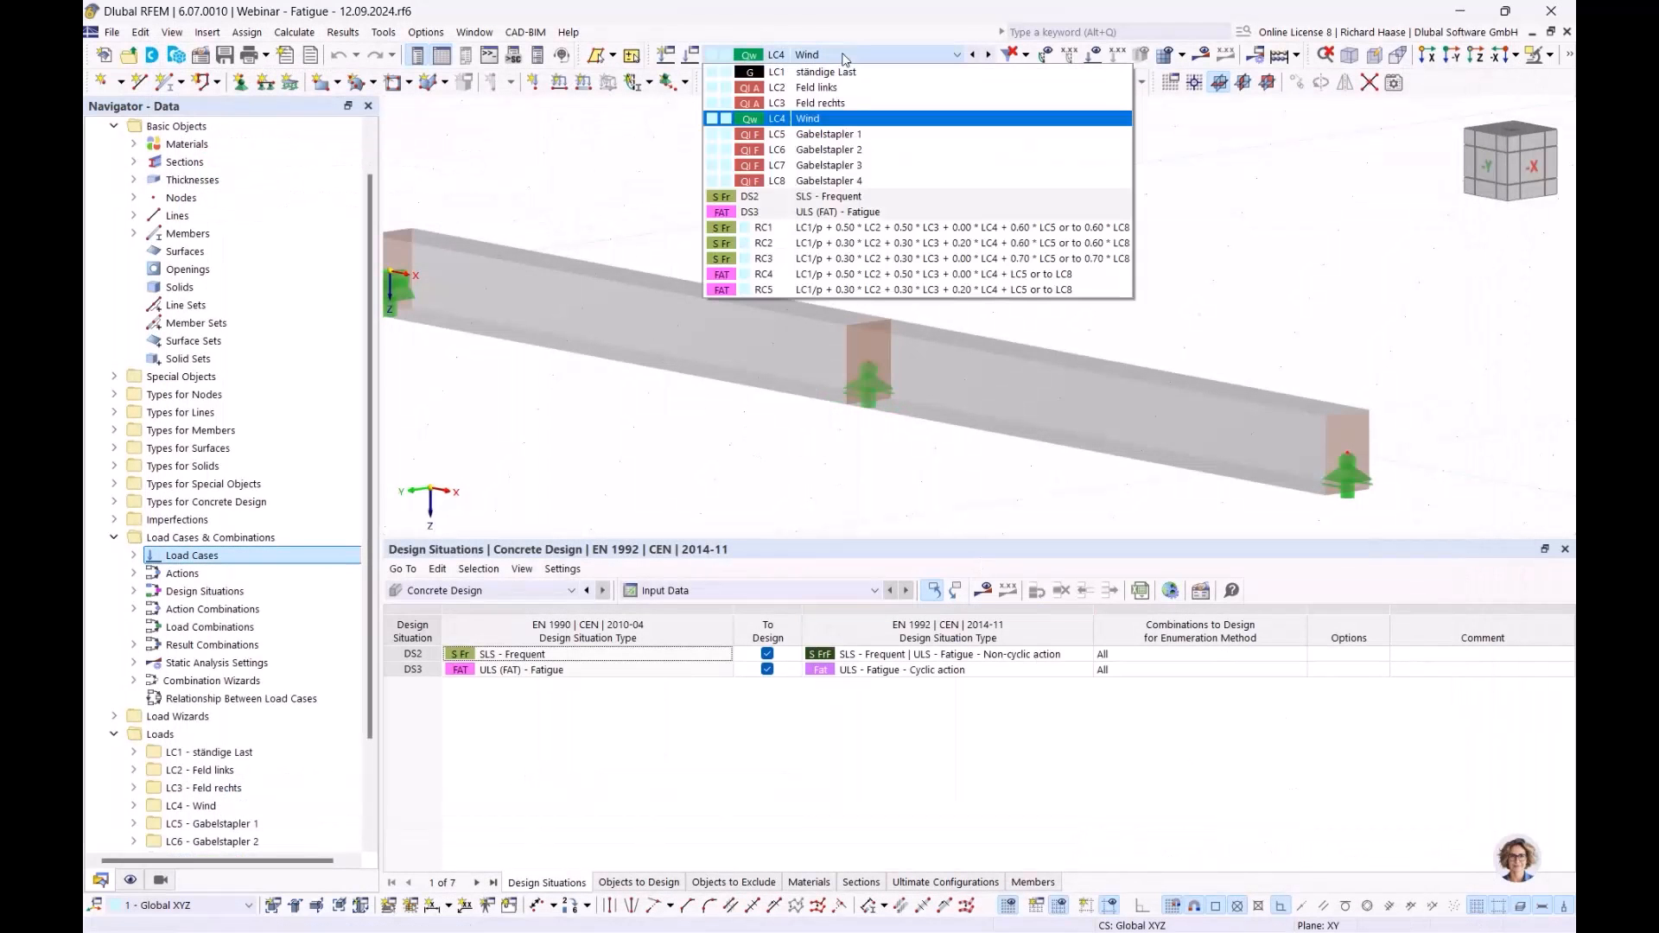
left_click(829, 71)
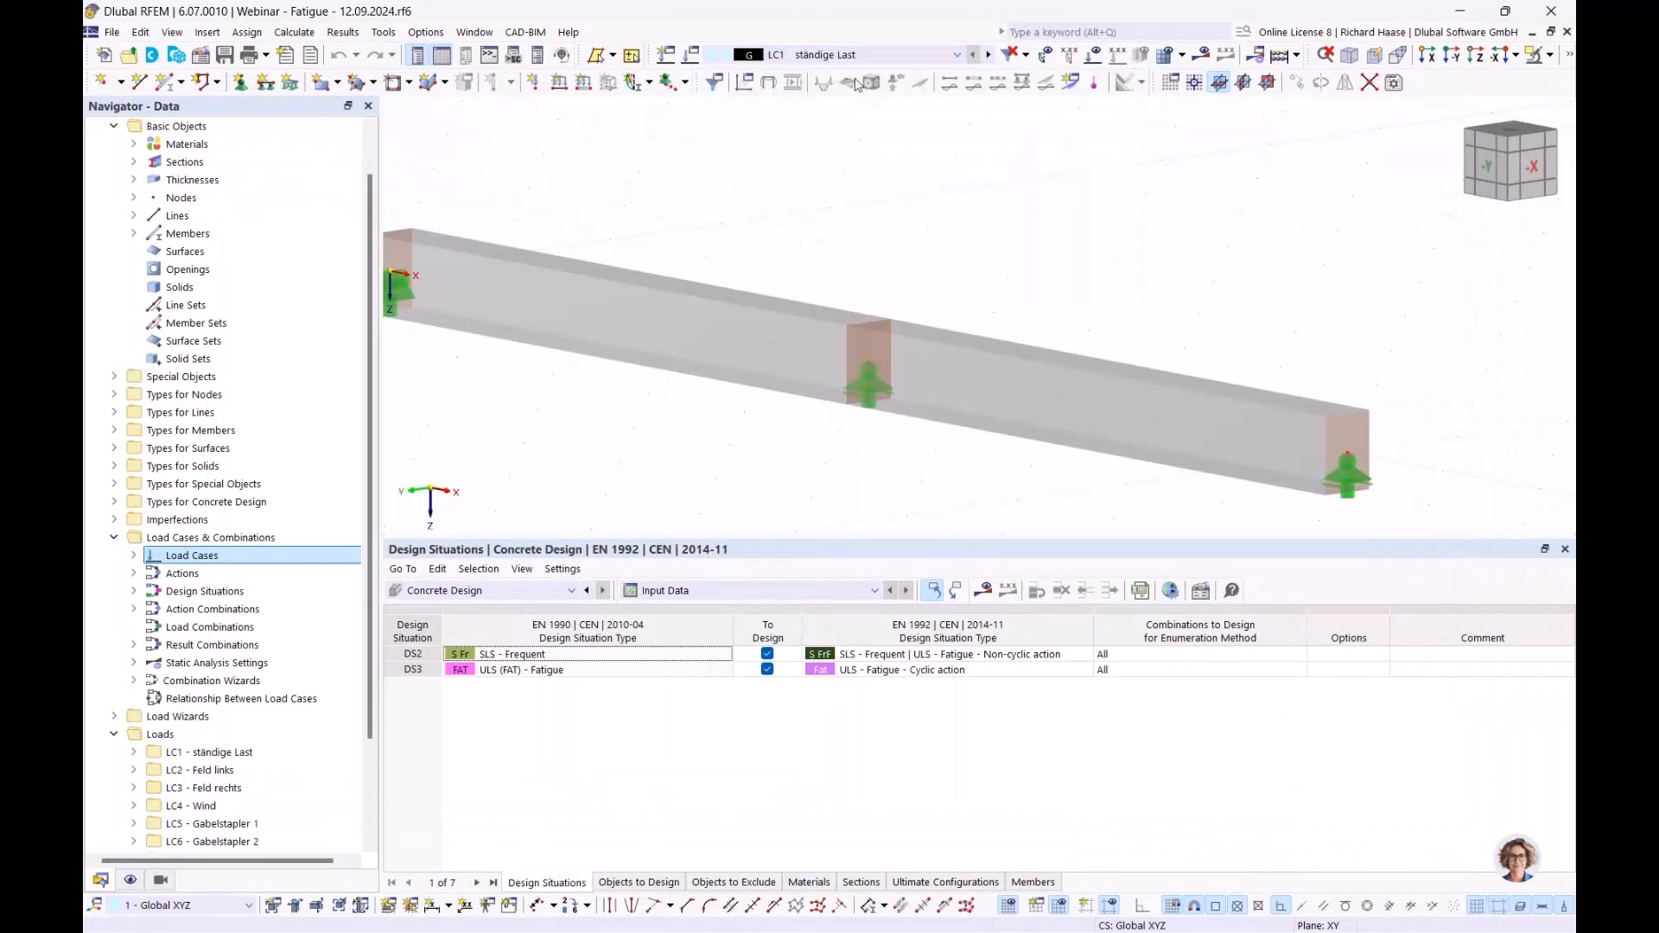
left_click(1094, 59)
scroll(1105, 212, "down", 3)
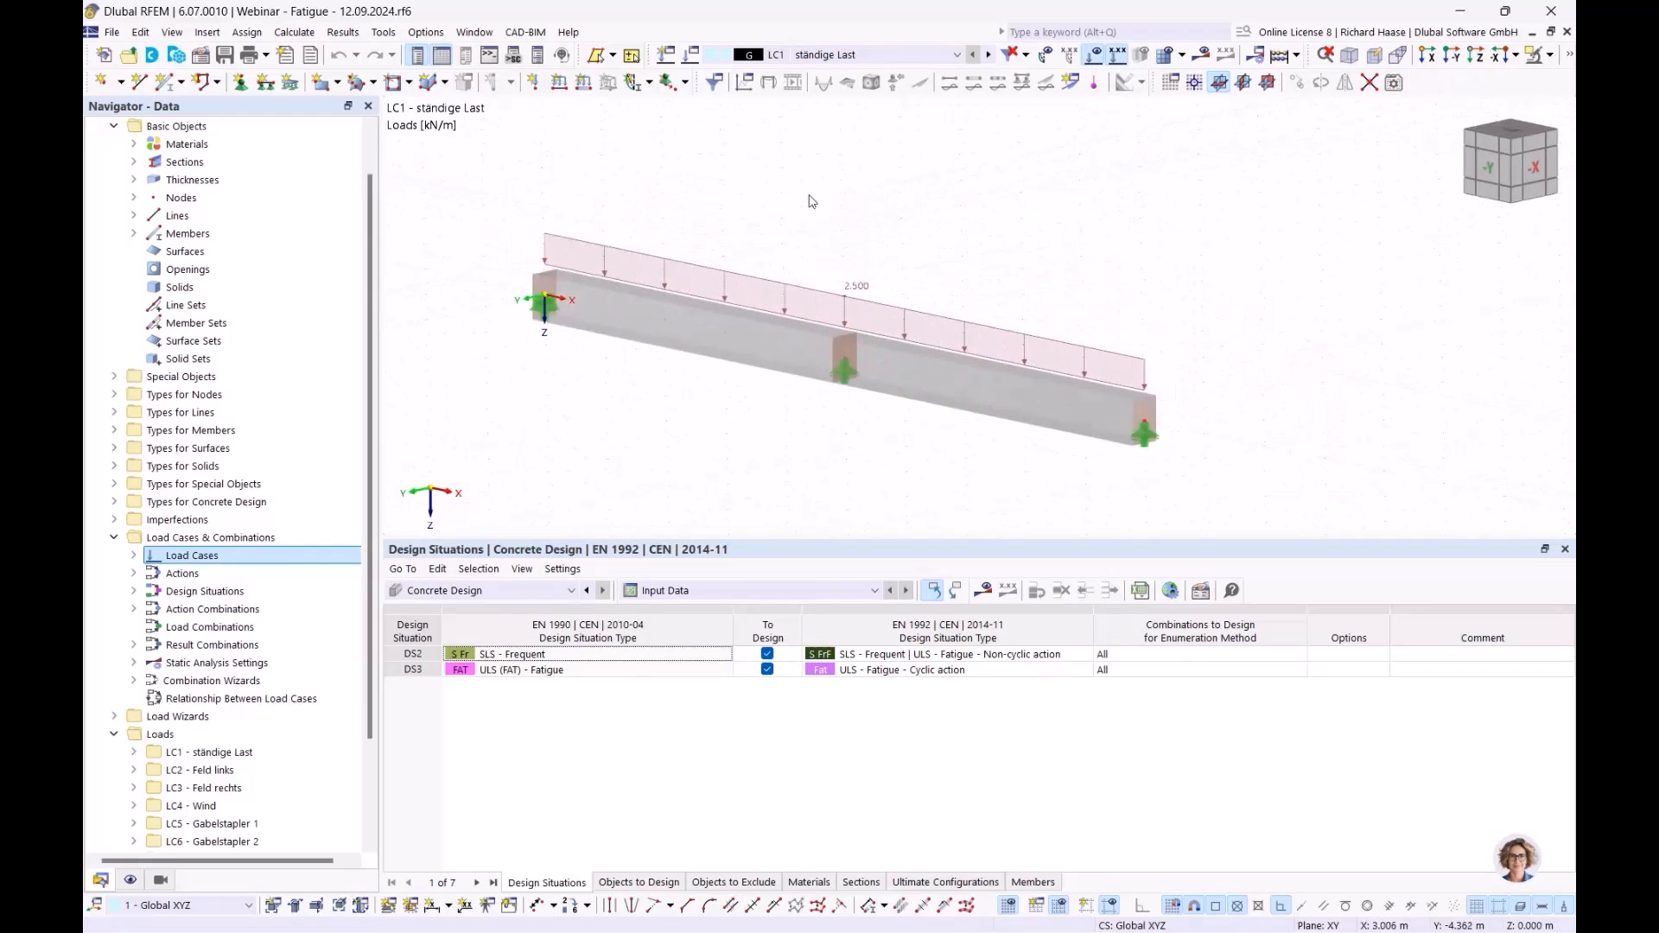
- Step through load cases LC2 to LC8 Gabelstapler 4 and on to DS2 SLS - Frequent
left_click(990, 55)
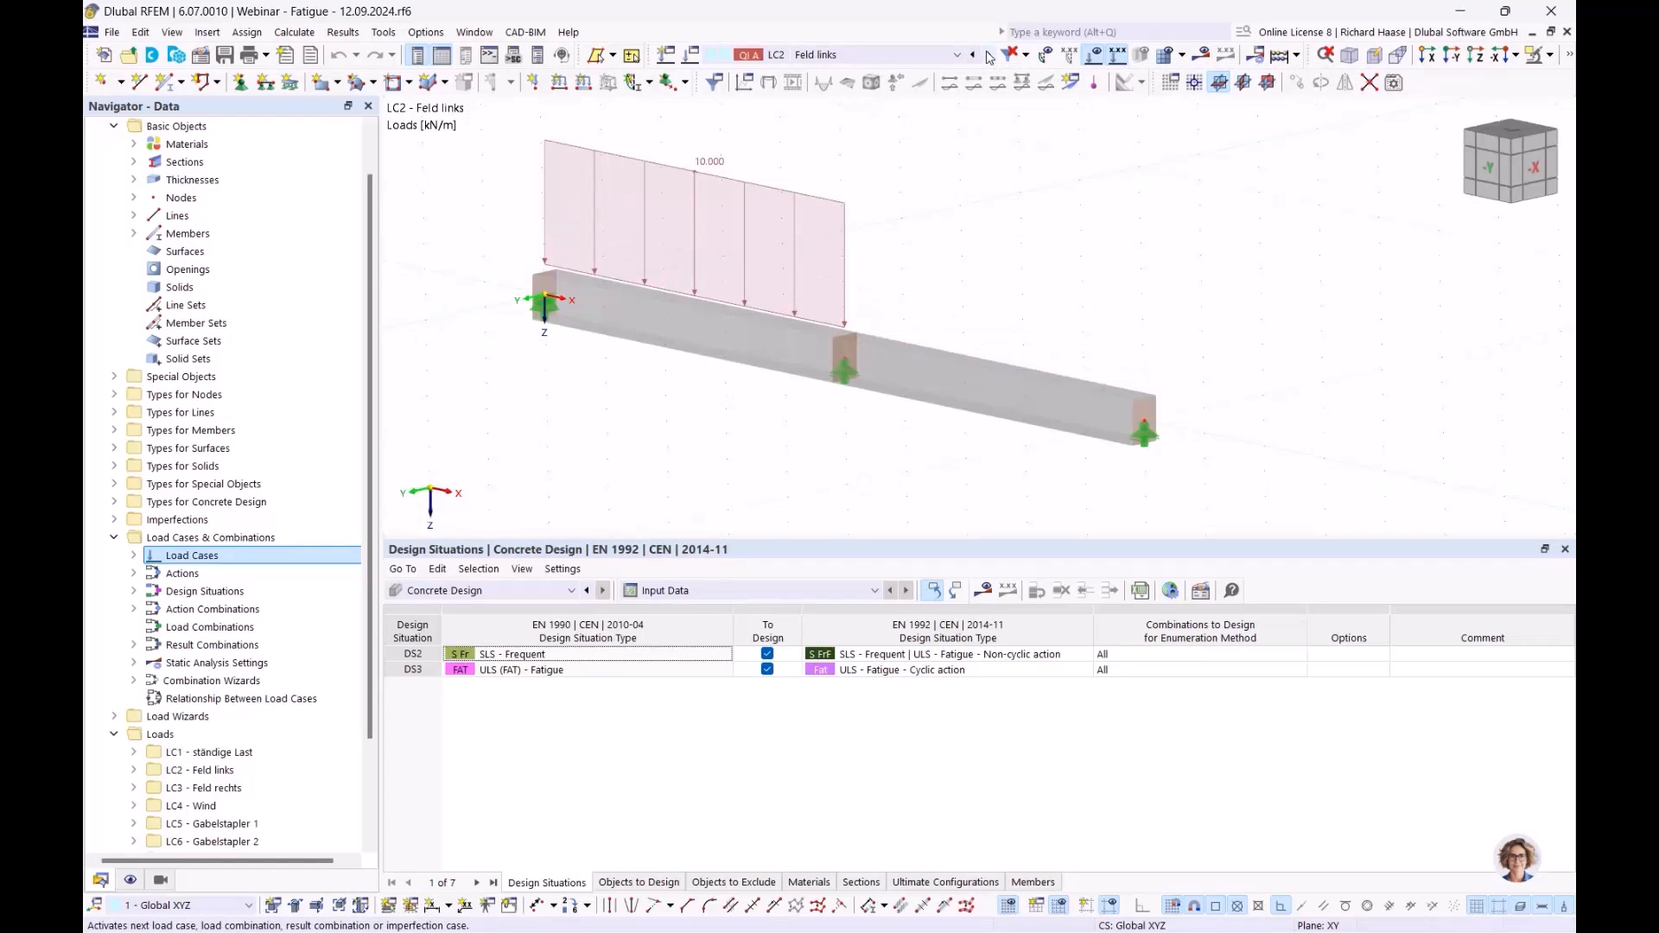
left_click(989, 56)
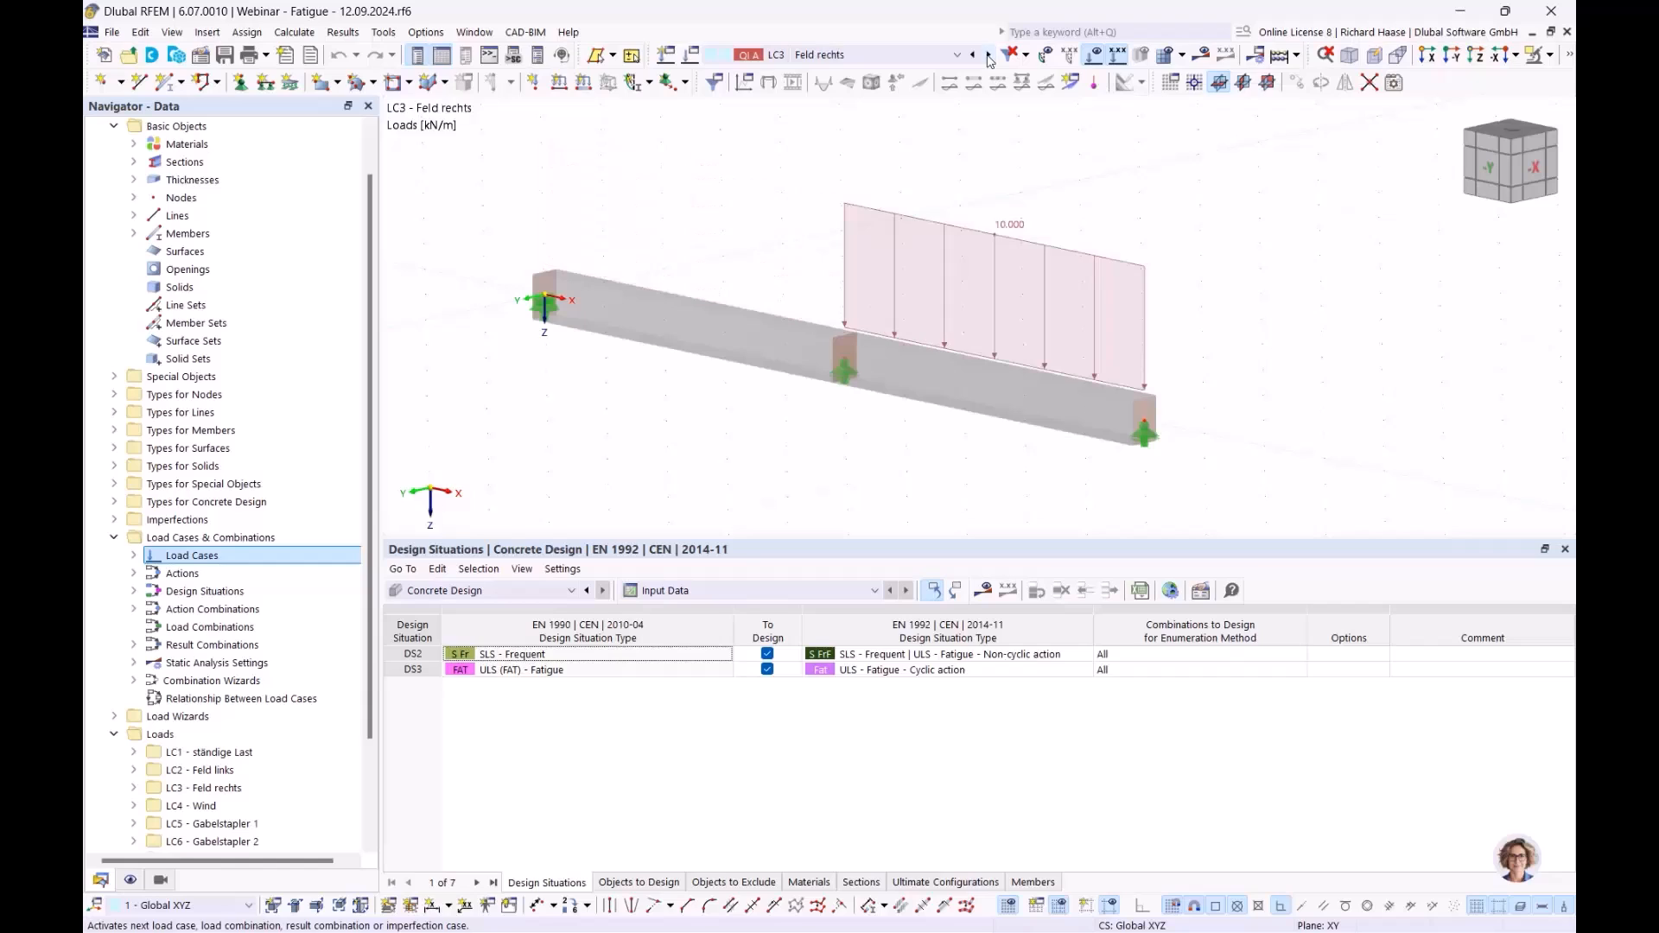
left_click(990, 55)
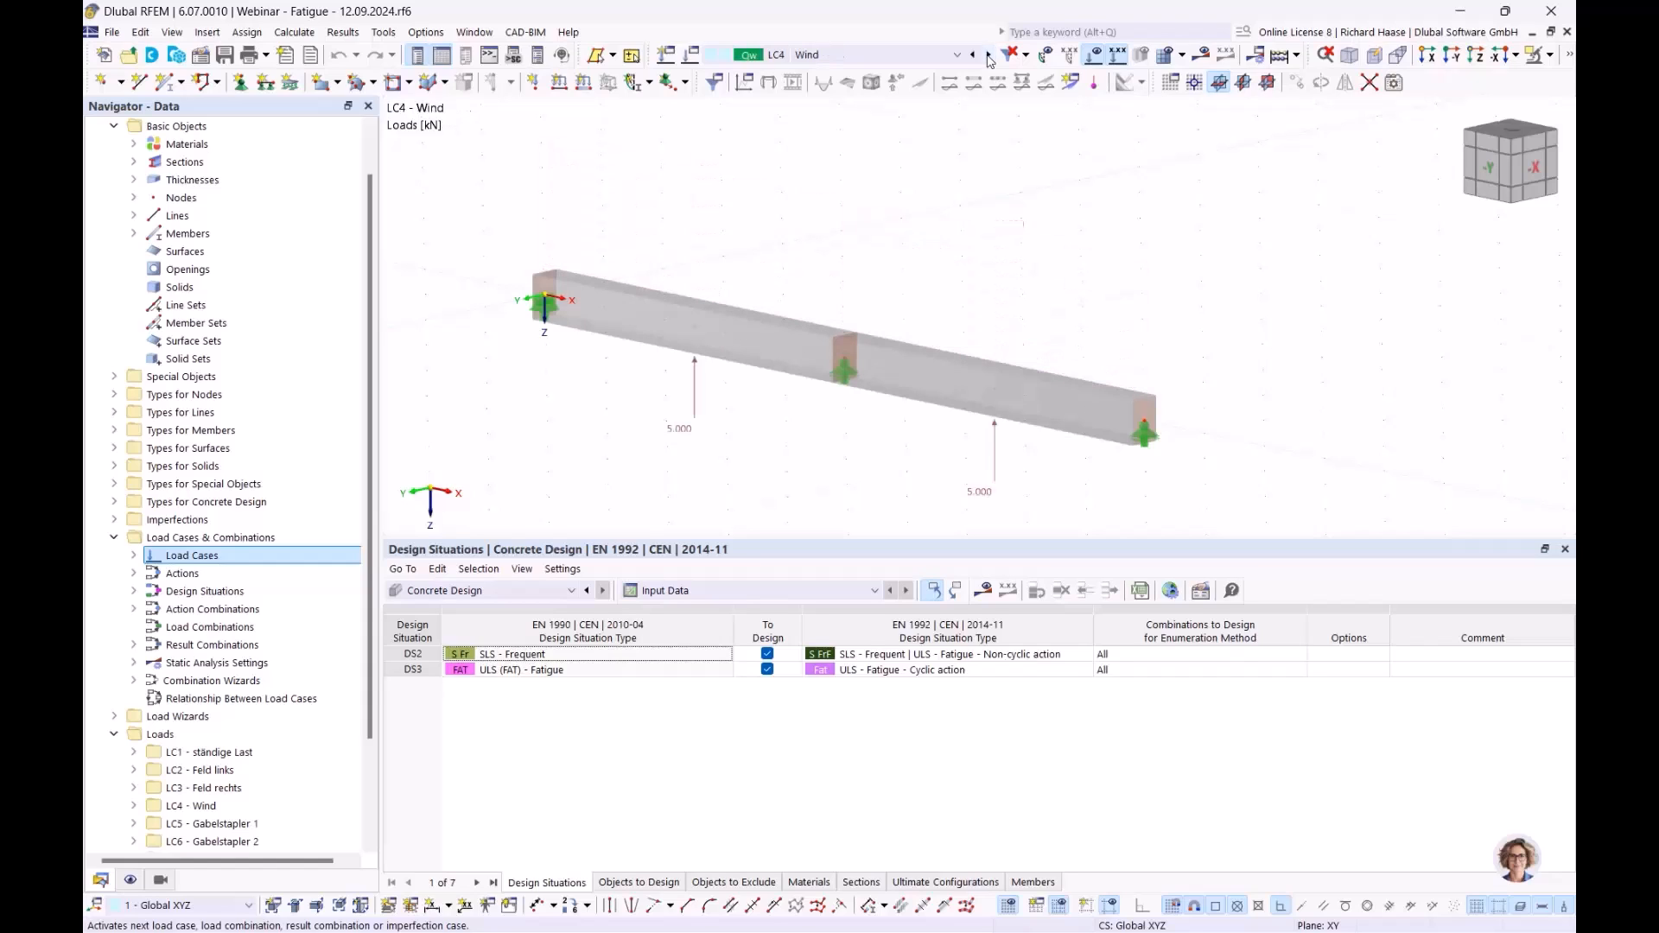
left_click(989, 55)
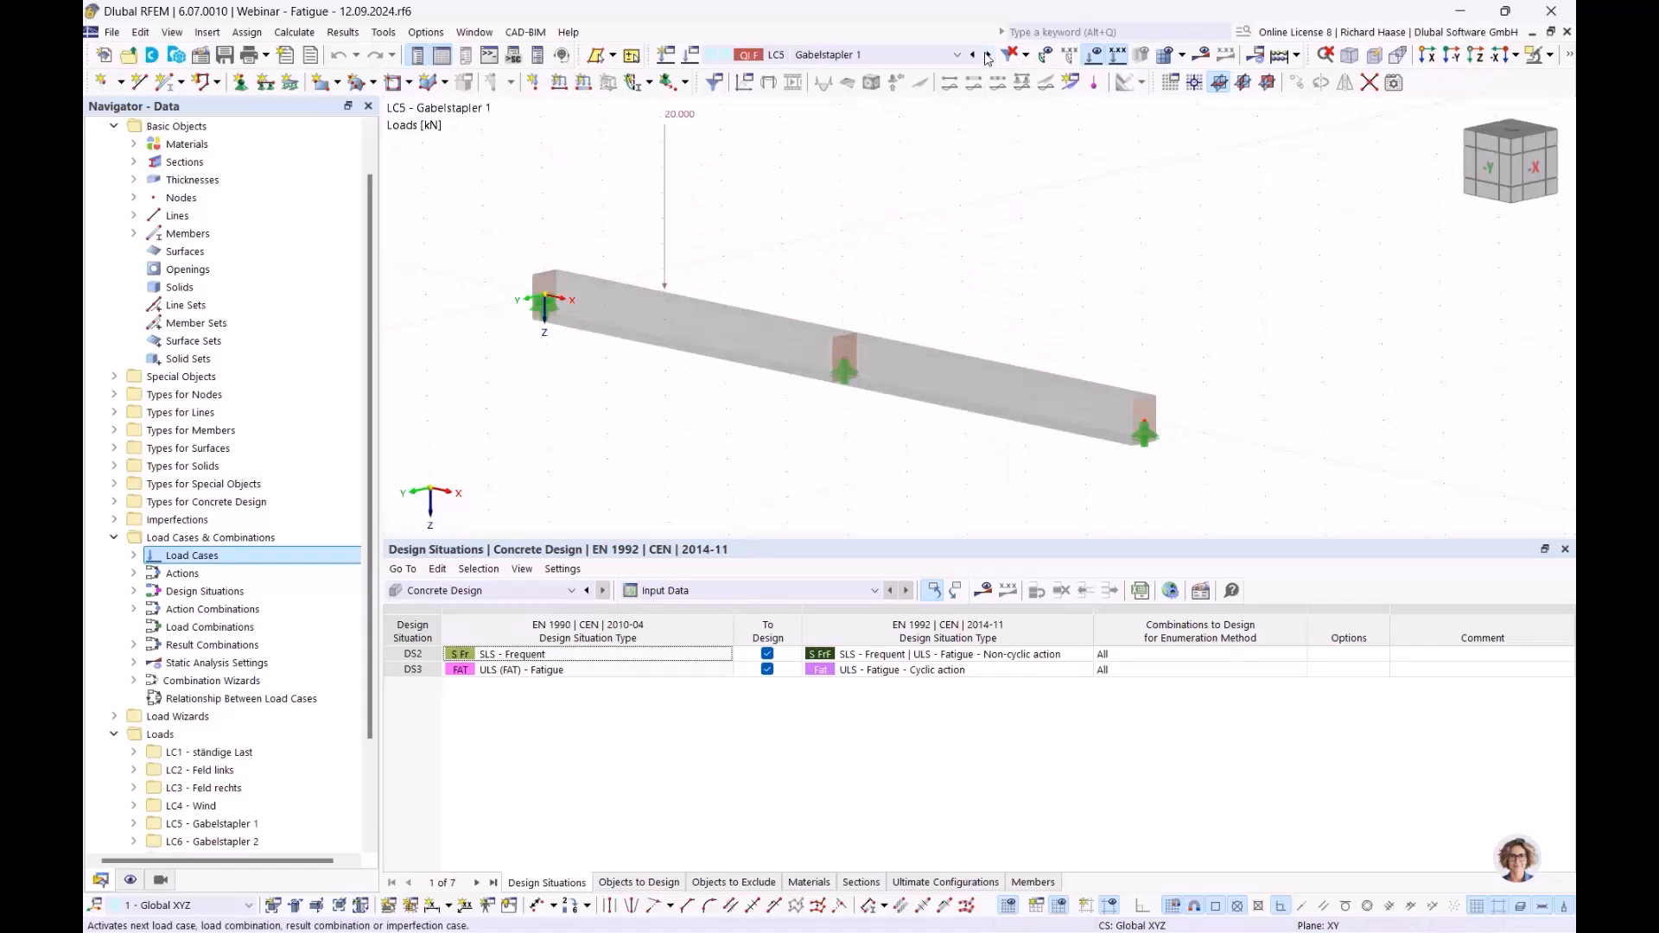
mouse_move(679, 119)
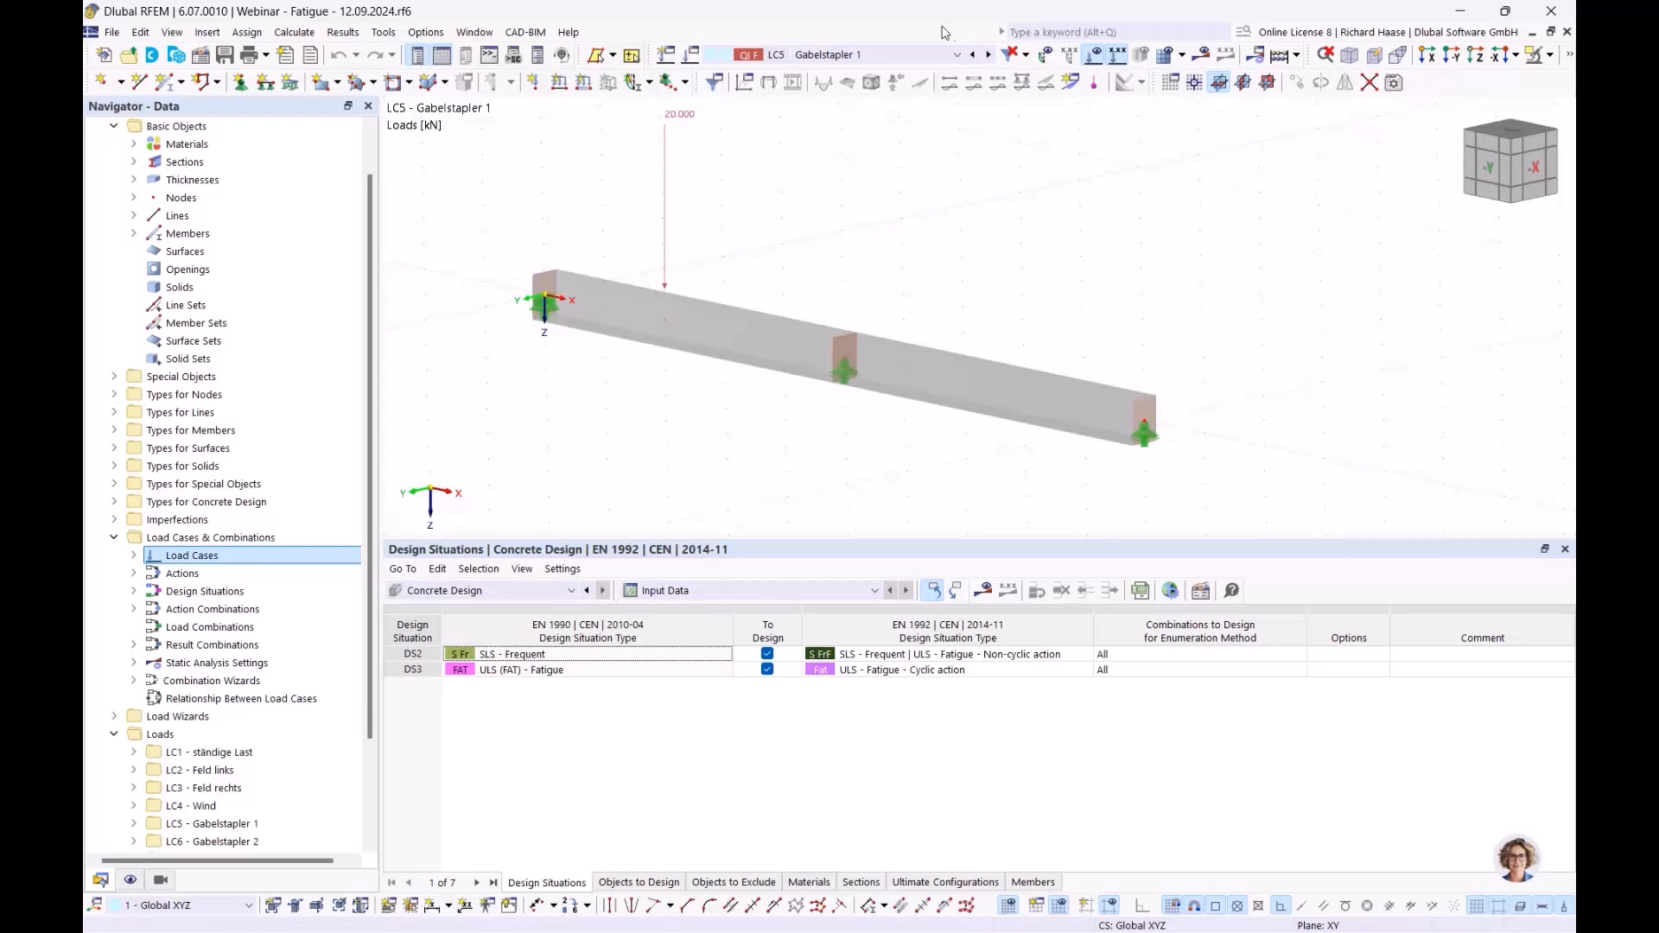
left_click(987, 61)
left_click(988, 61)
left_click(988, 61)
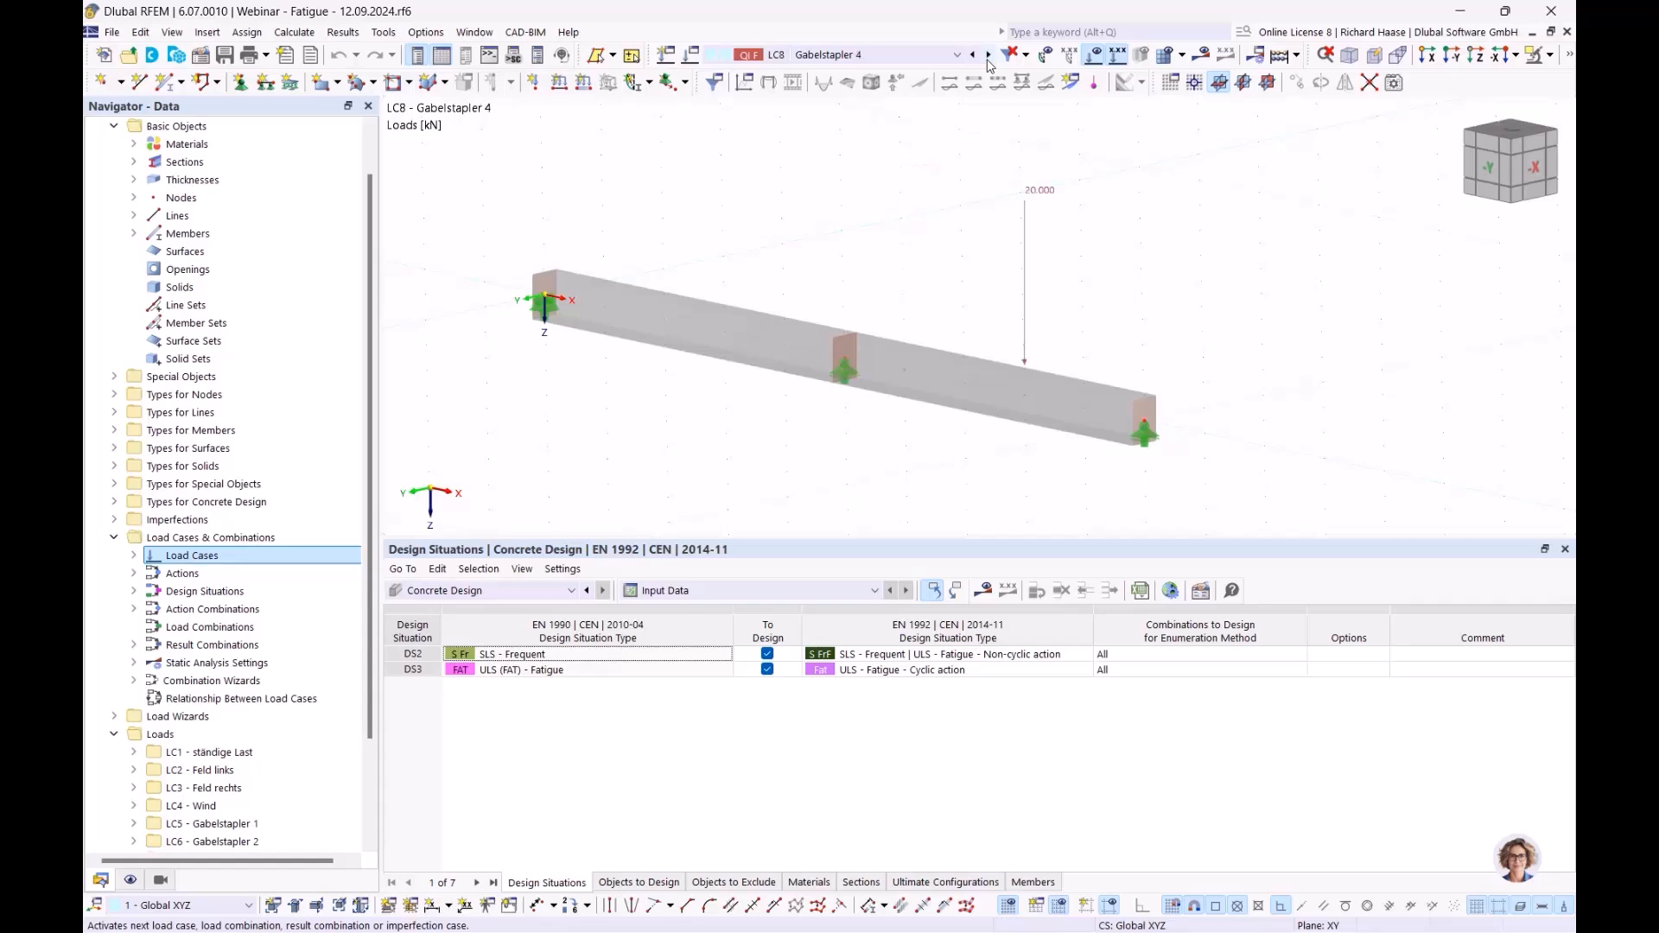
left_click(988, 60)
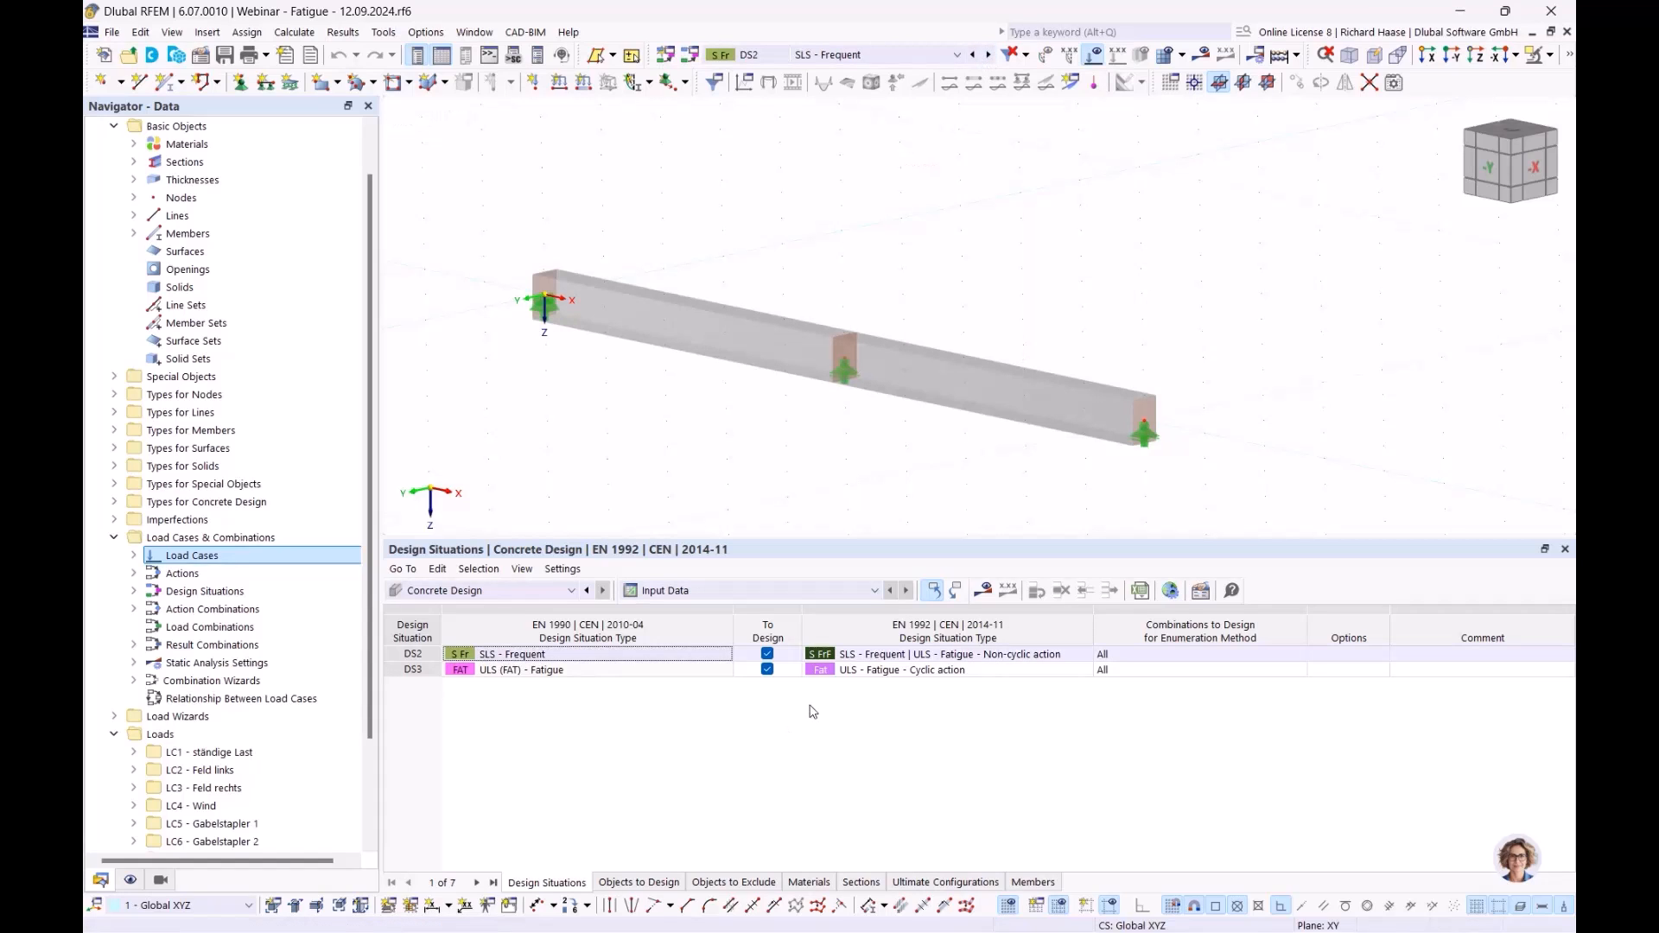
- Open Concrete Design ultimate configuration 1 - Standard for editing
scroll(131, 856, "down", 3)
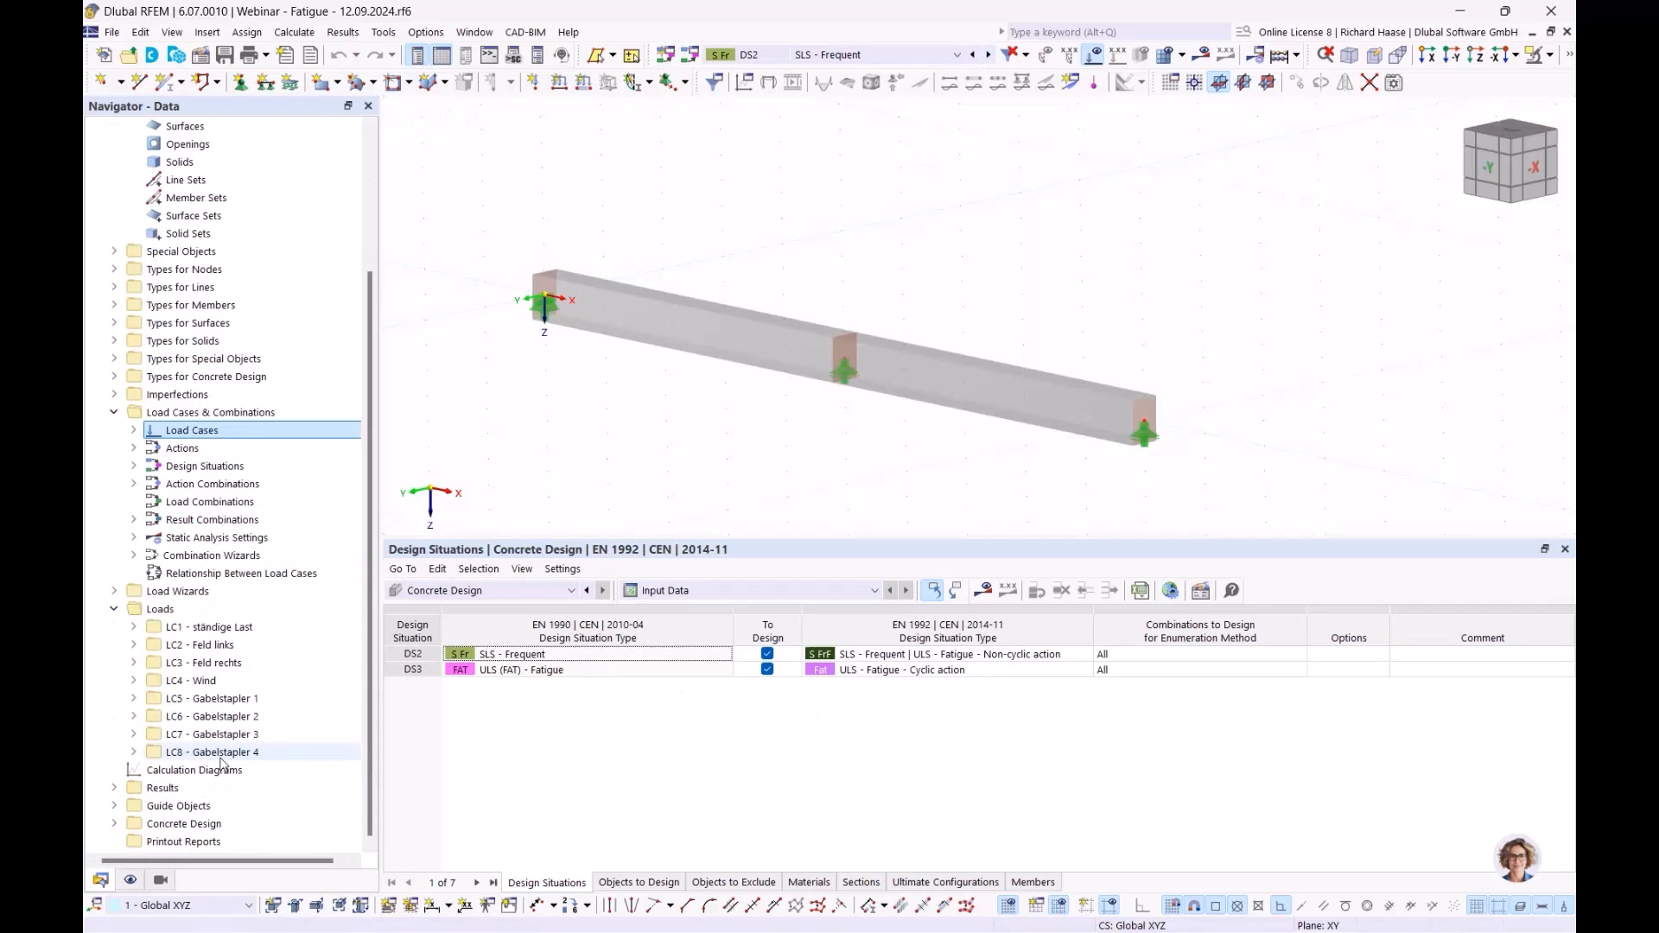
left_click(113, 824)
scroll(188, 843, "down", 3)
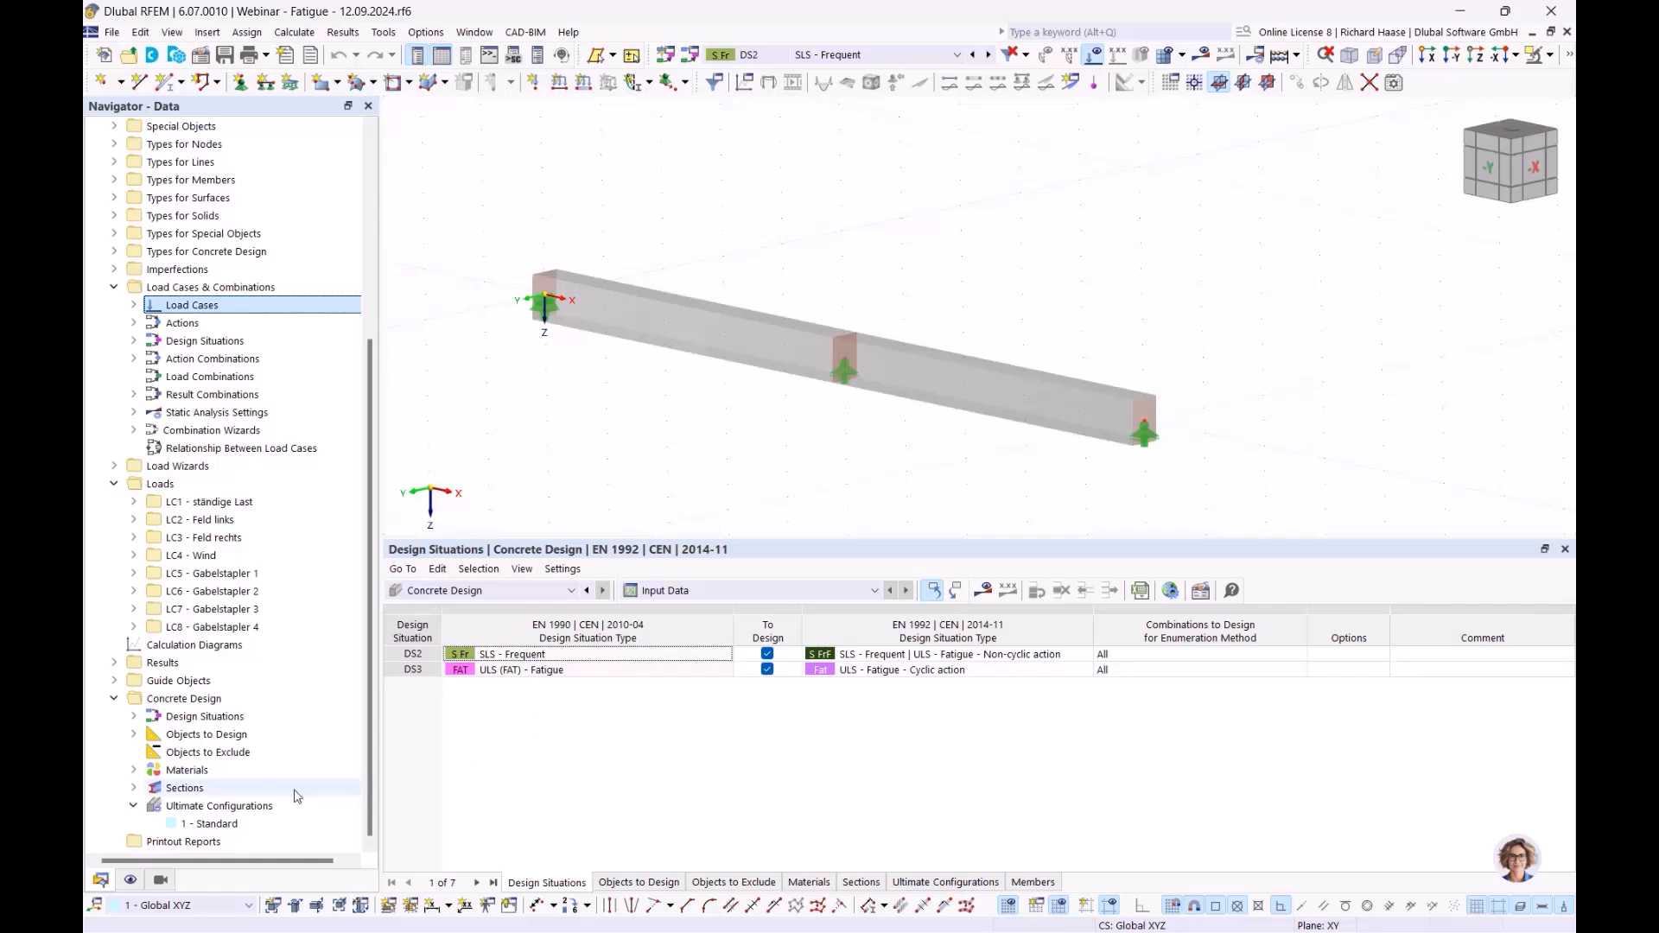
double_click(208, 824)
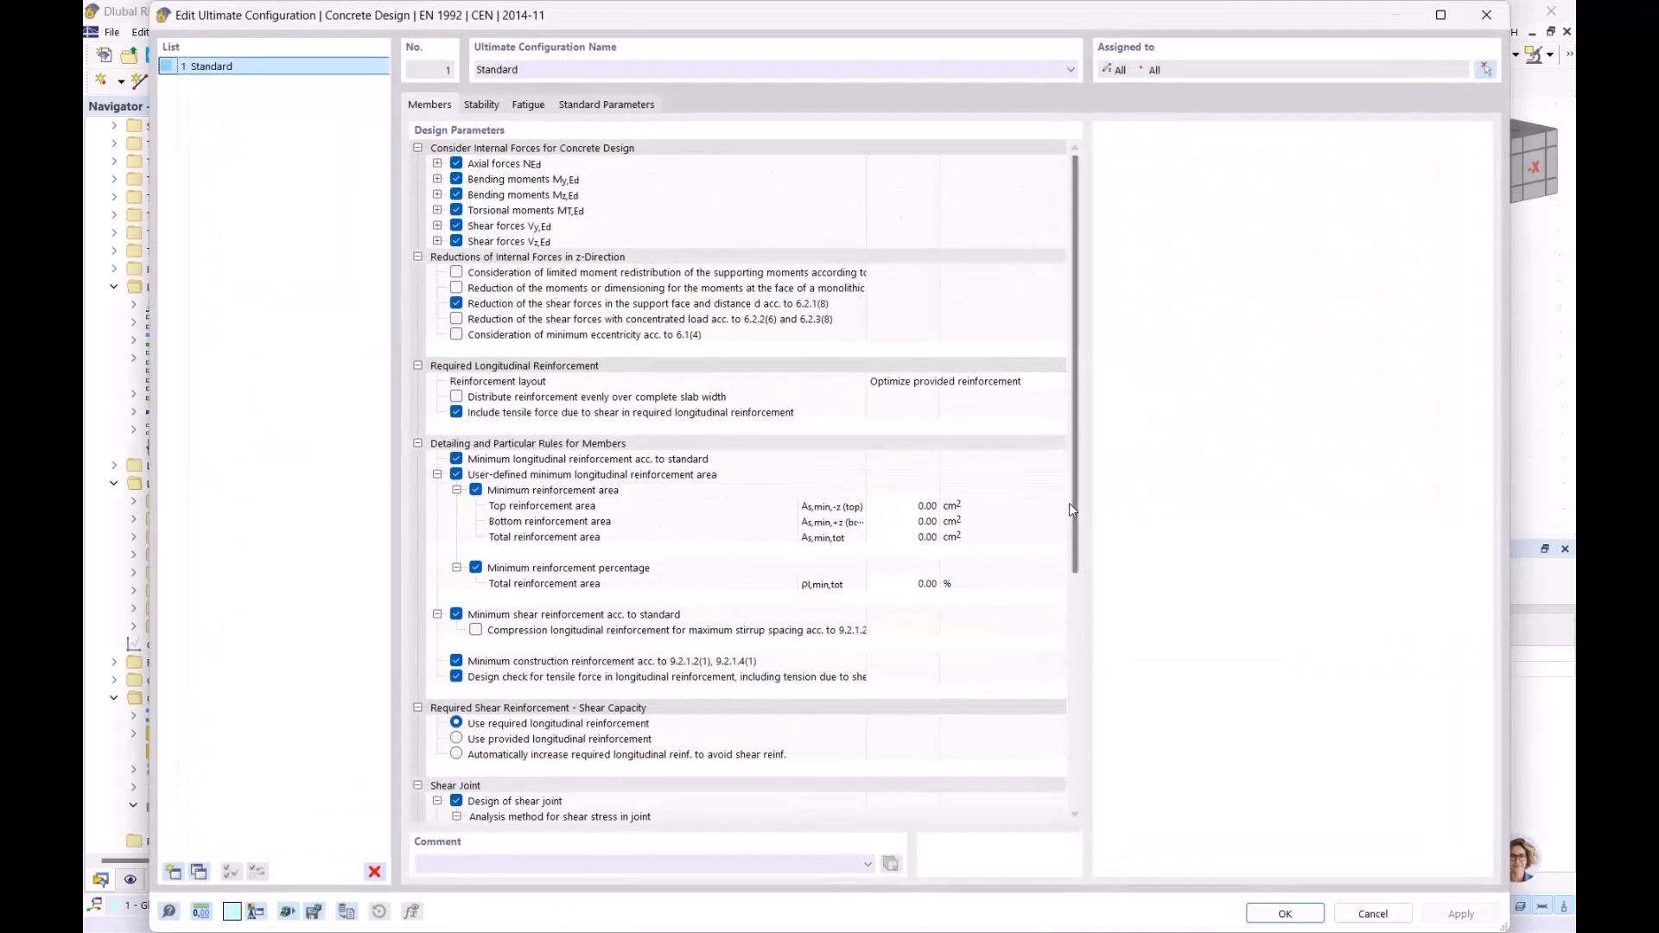
- Review the fatigue method options, keep the simplified design method, and confirm the configuration
left_click(530, 107)
left_click(560, 164)
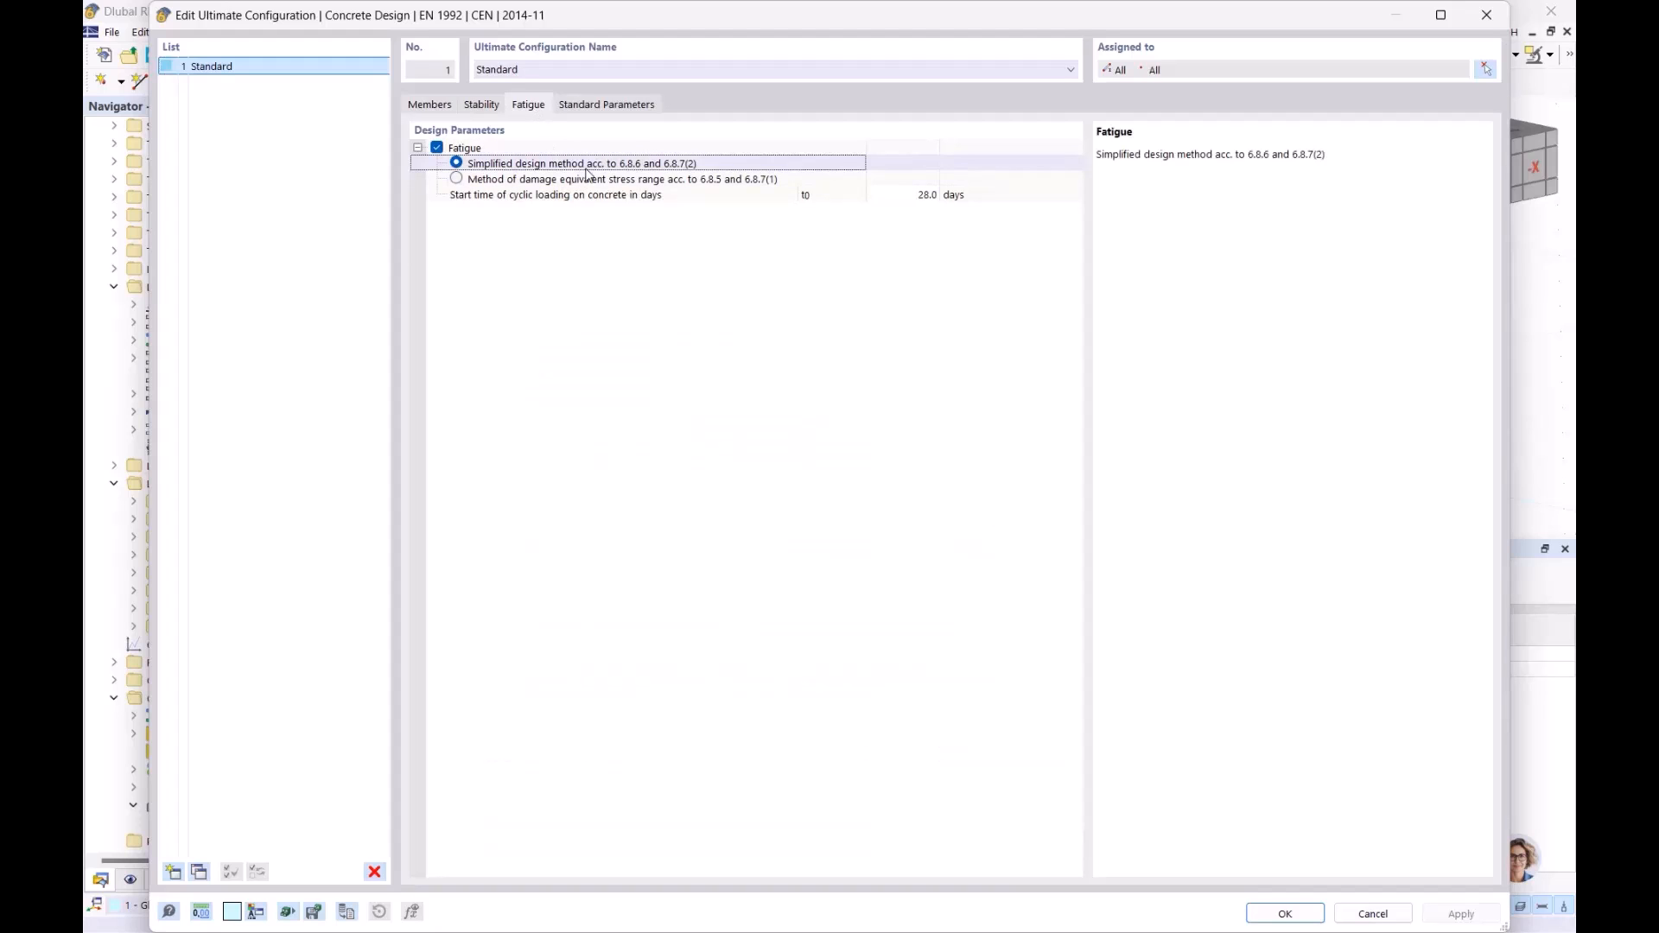
left_click(575, 180)
left_click(483, 167)
left_click(1283, 914)
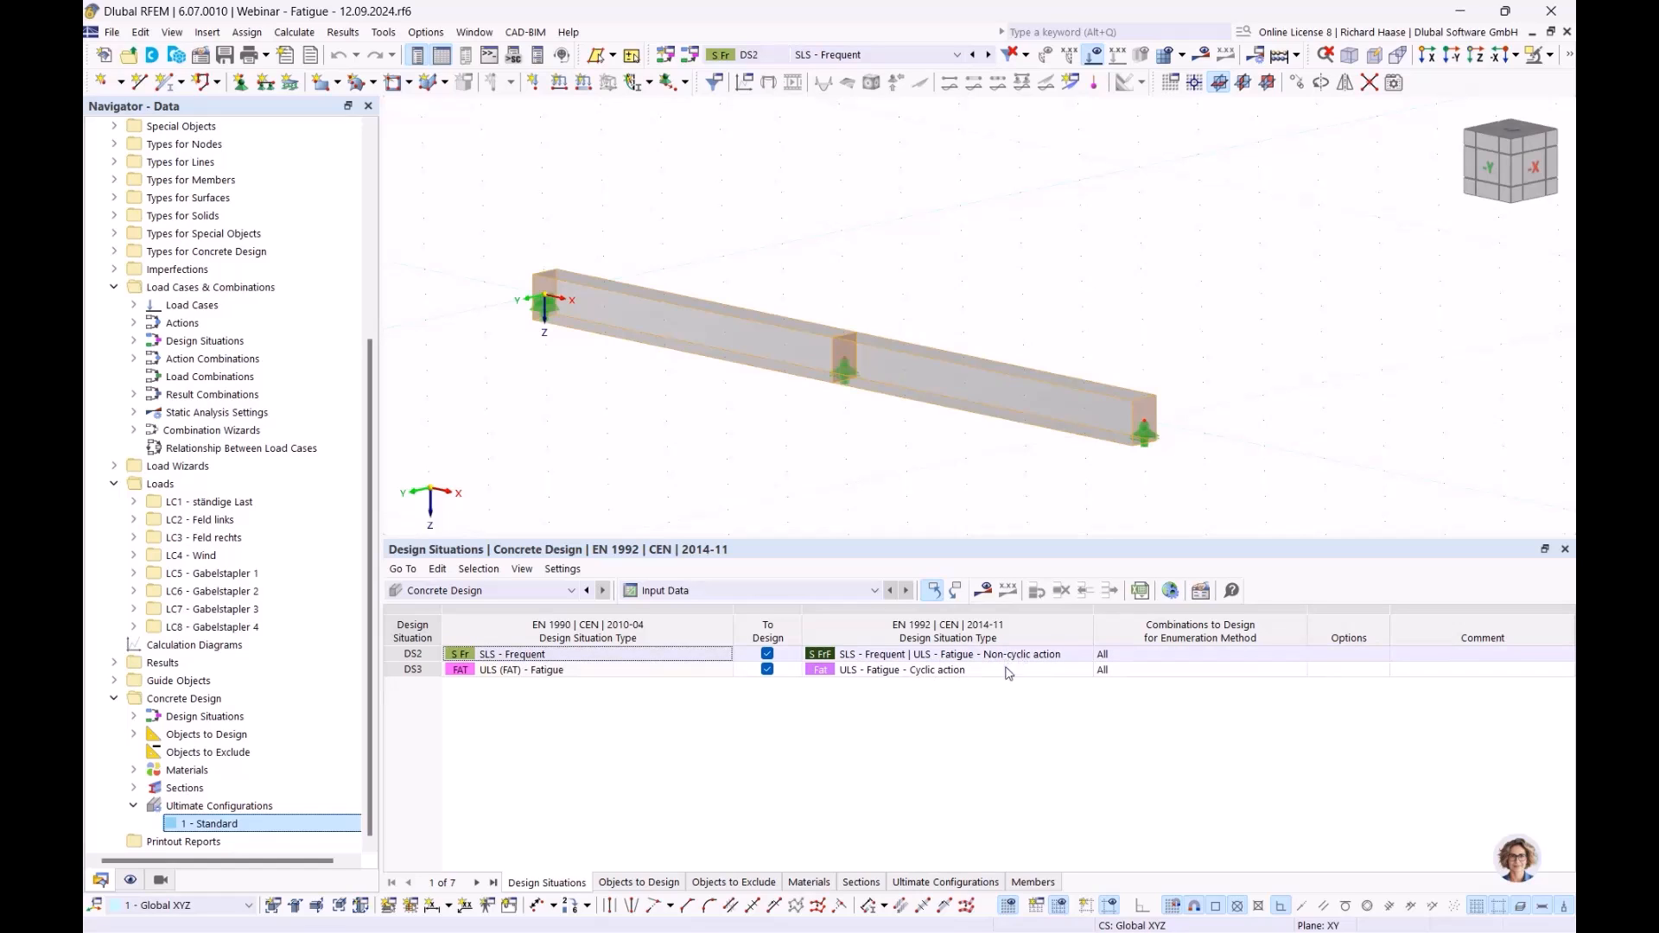
- Calculate the design and open the details of longitudinal reinforcement check FA0800, ratio 0.939
left_click(986, 593)
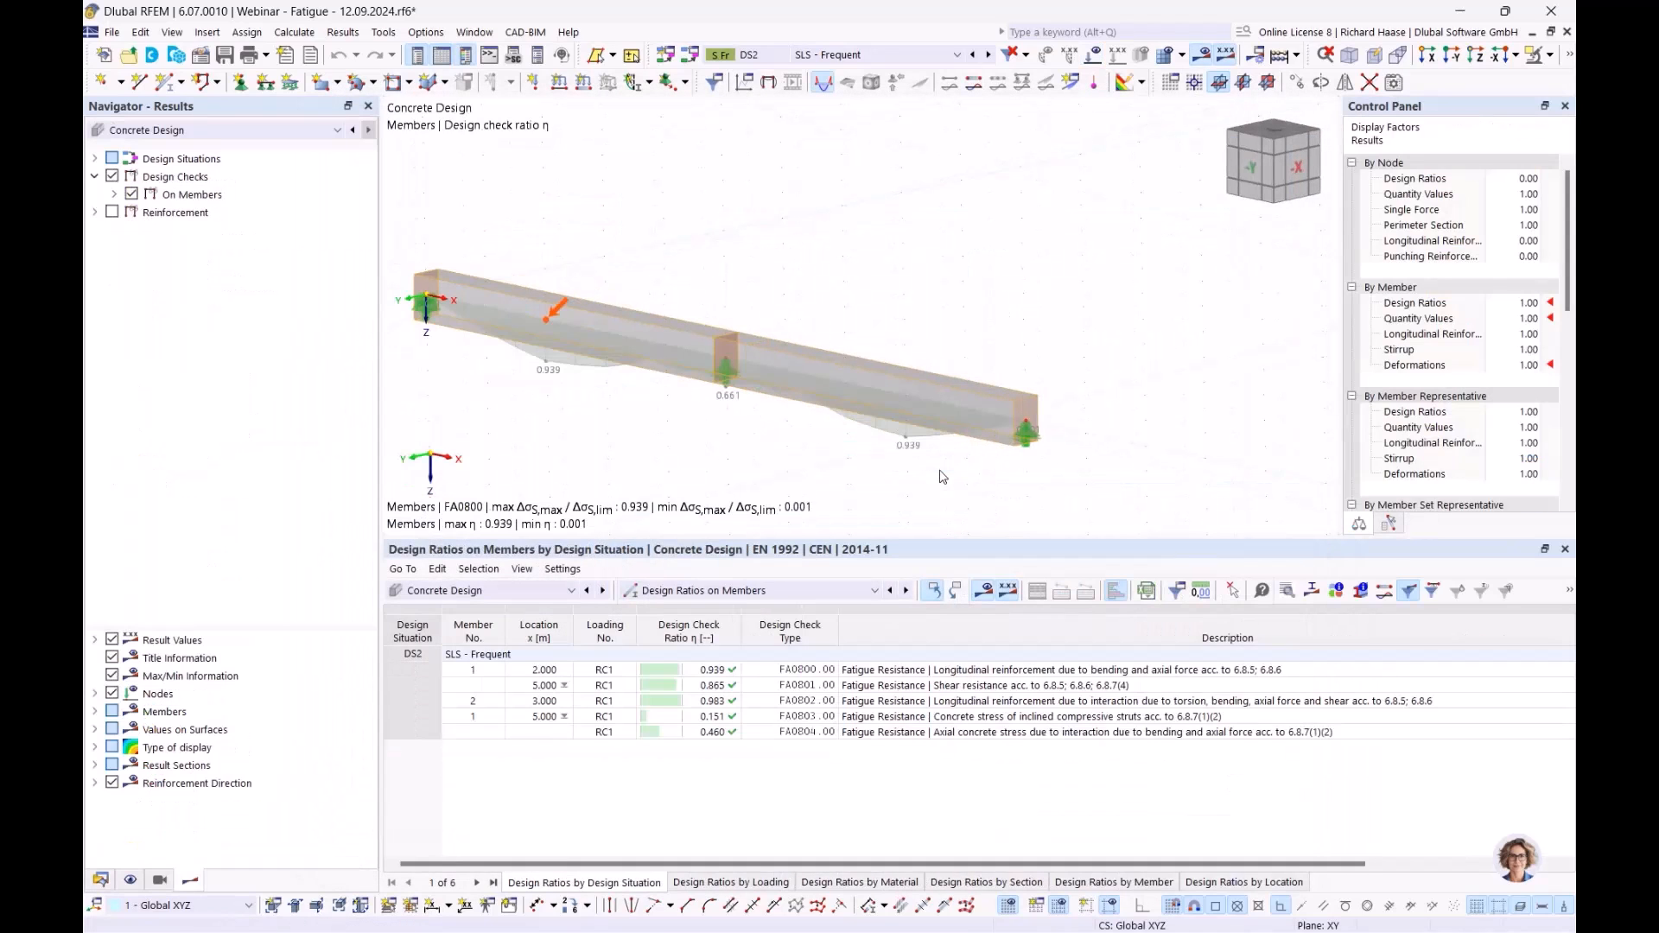
left_click(982, 672)
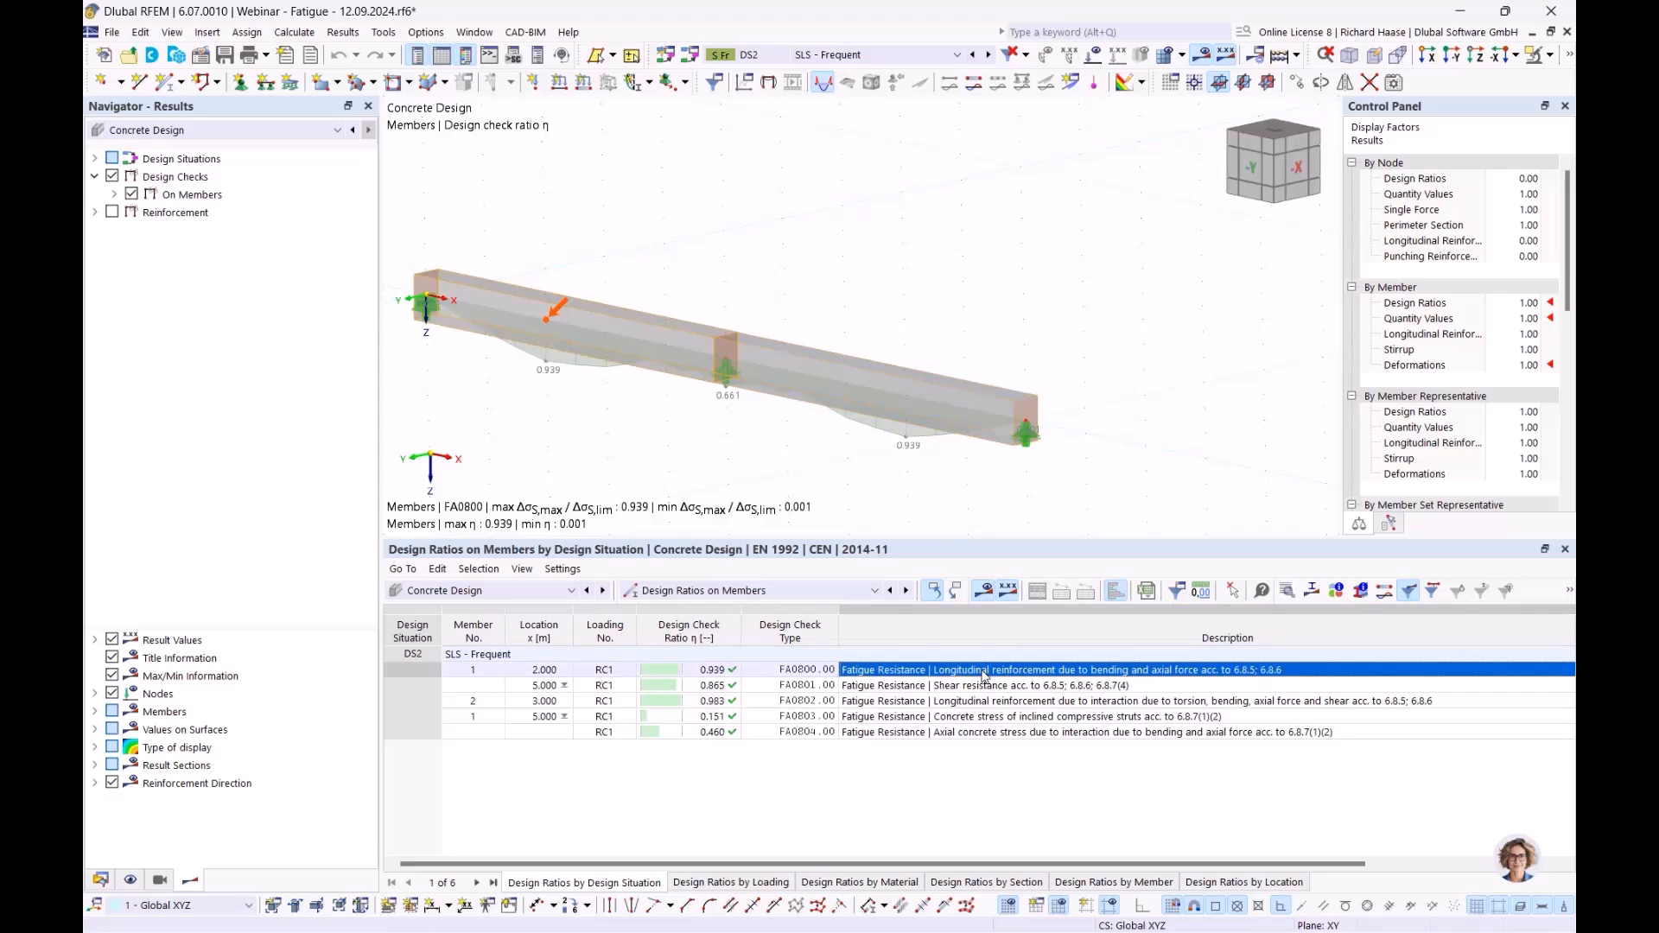
double_click(984, 673)
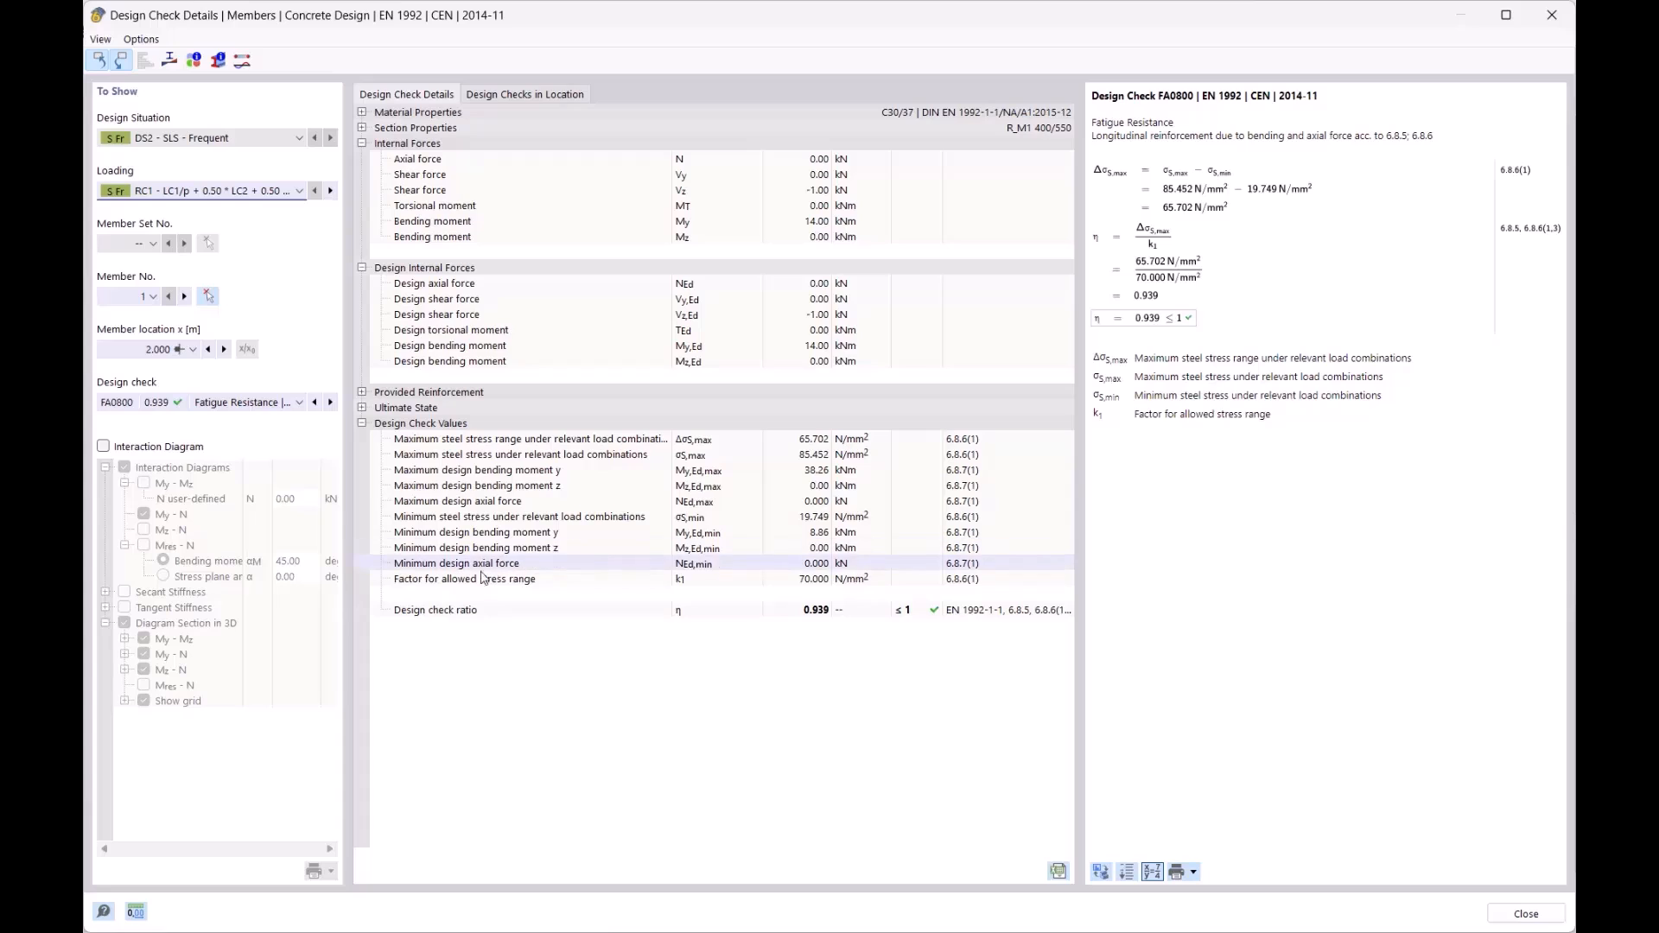
- Review FA0800's steel stress range against the allowed 70.000 N/mm² and maximum stress 85.452, then close
left_click(412, 580)
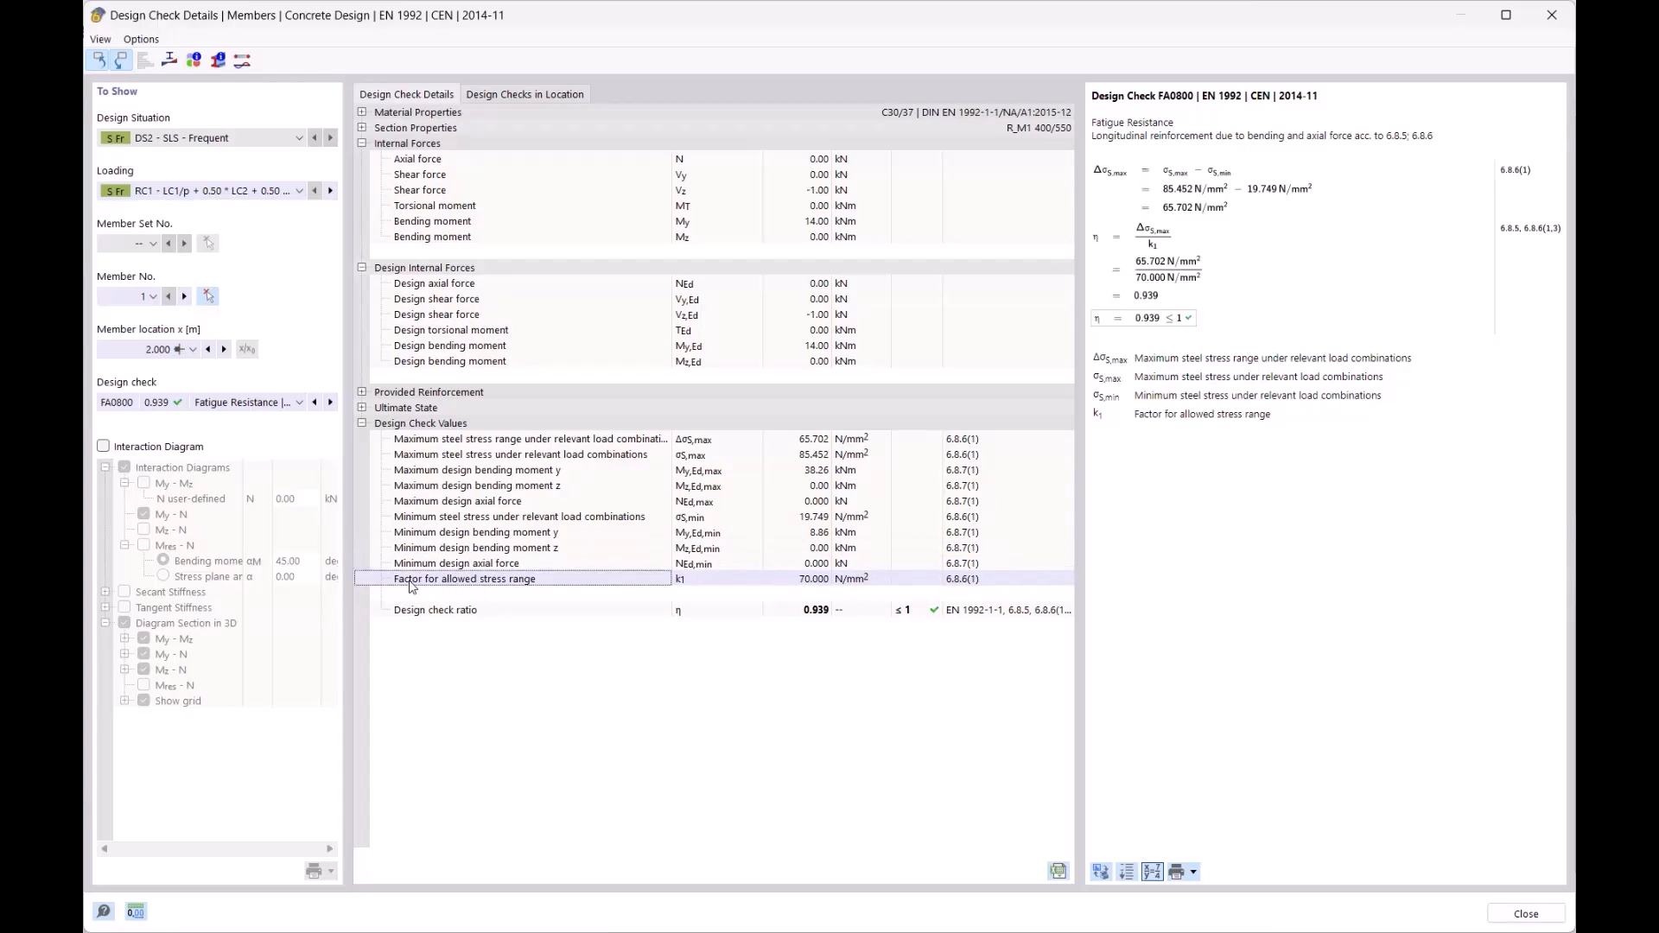
left_click(825, 583)
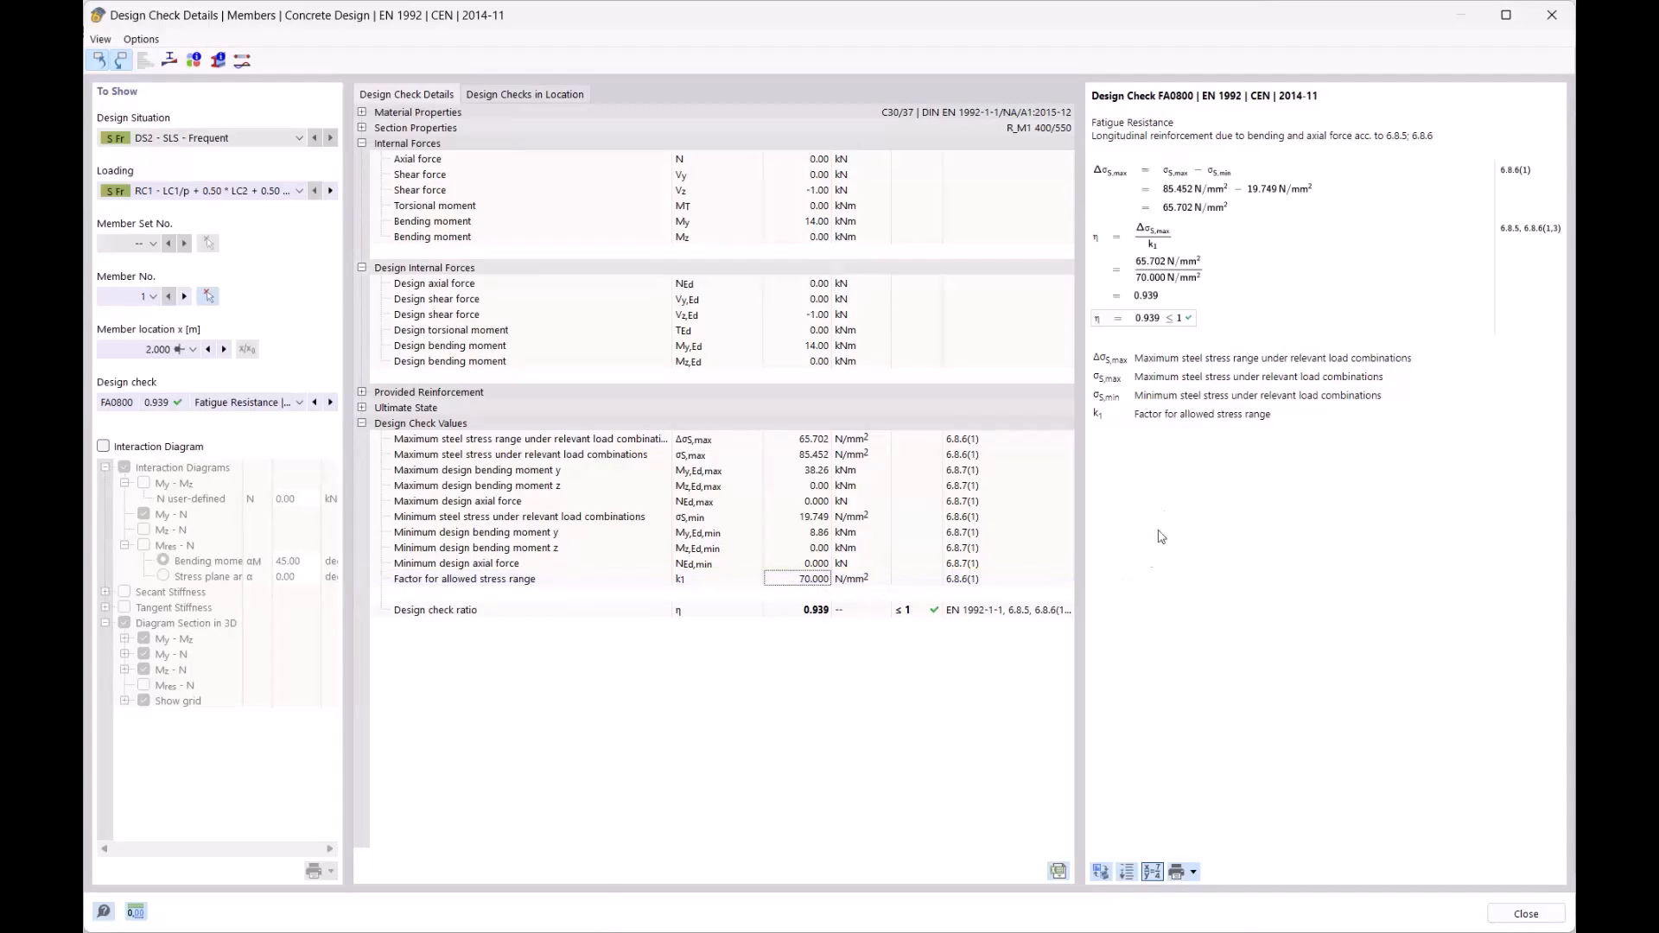
left_click(1195, 192)
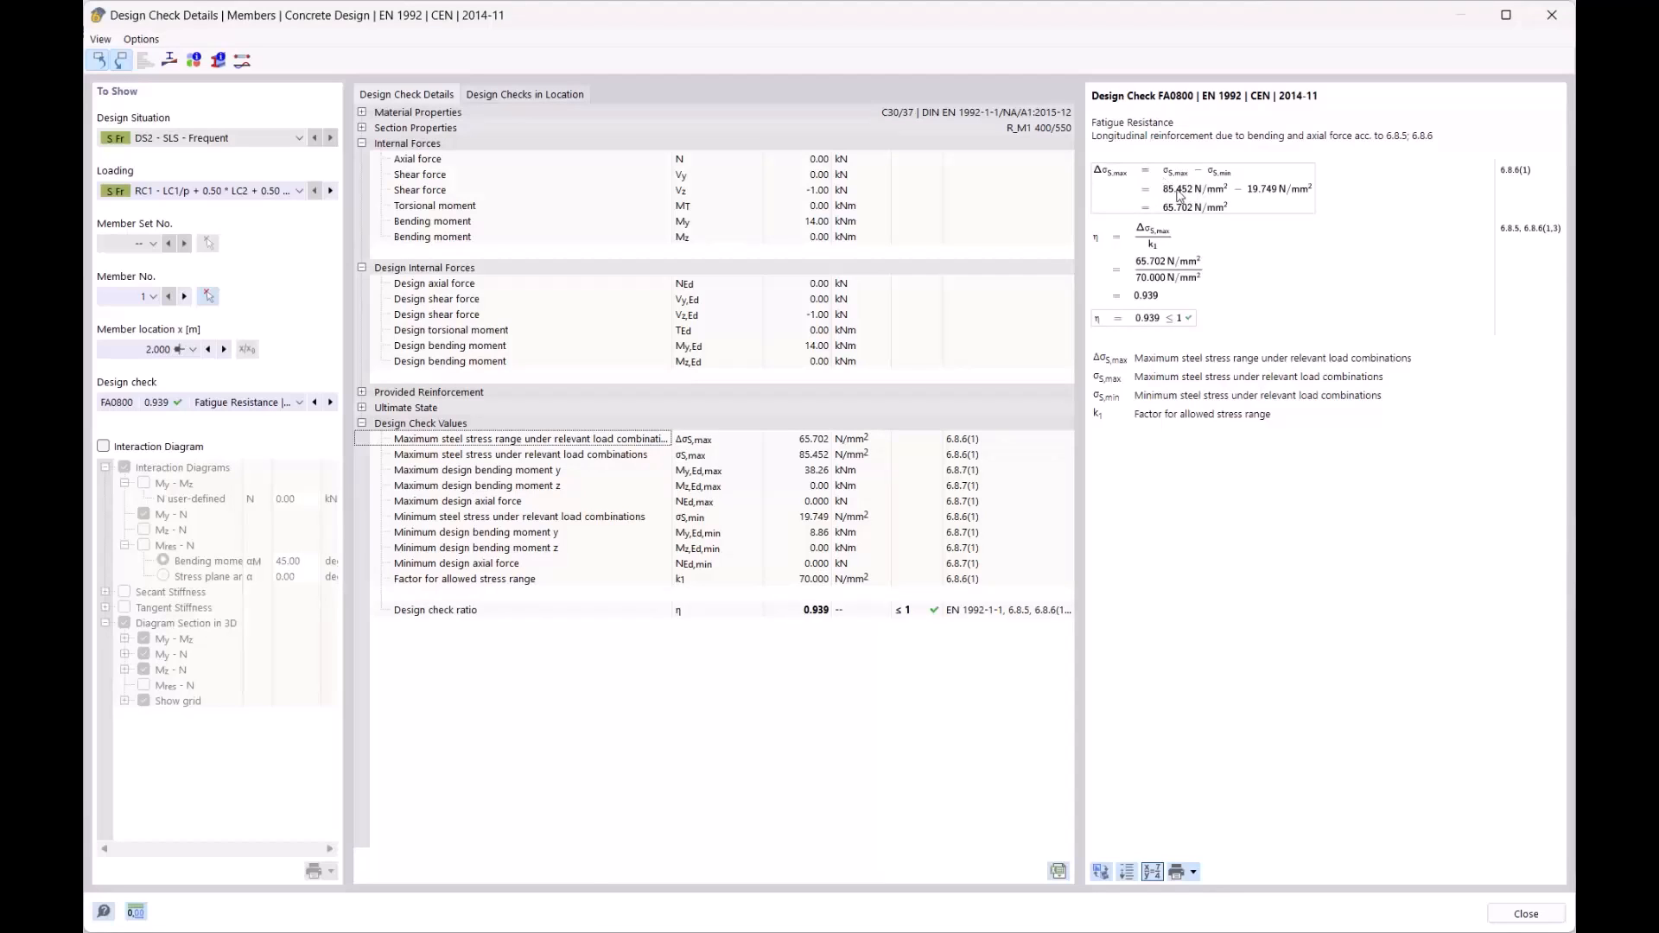
left_click(809, 471)
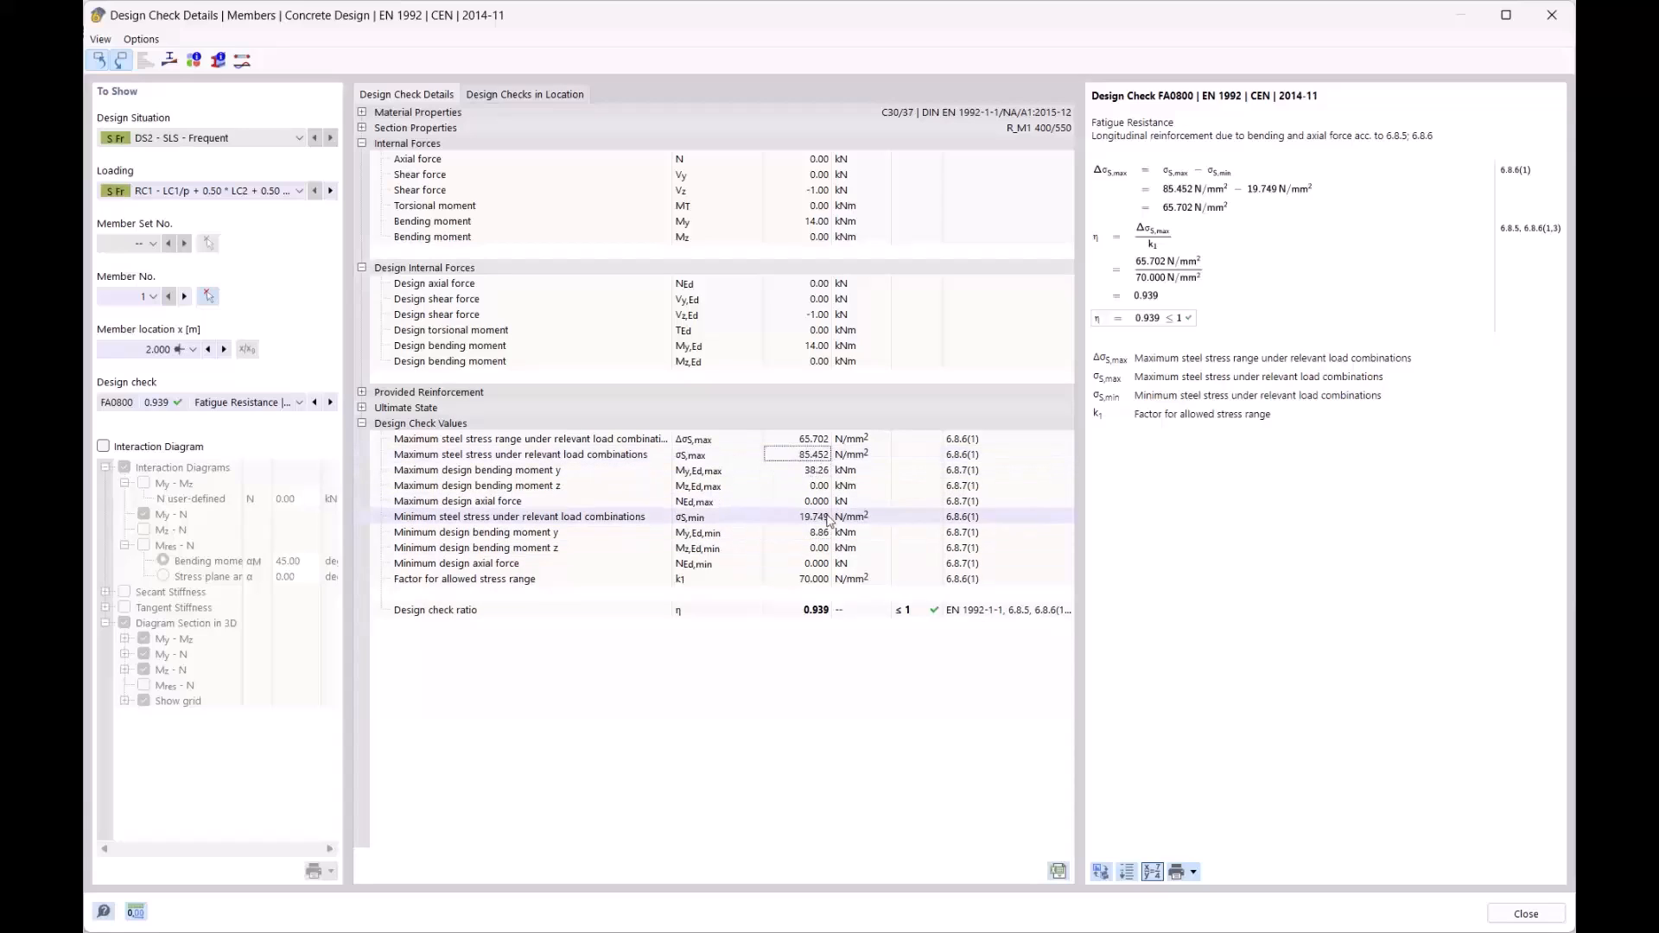
left_click(1196, 200)
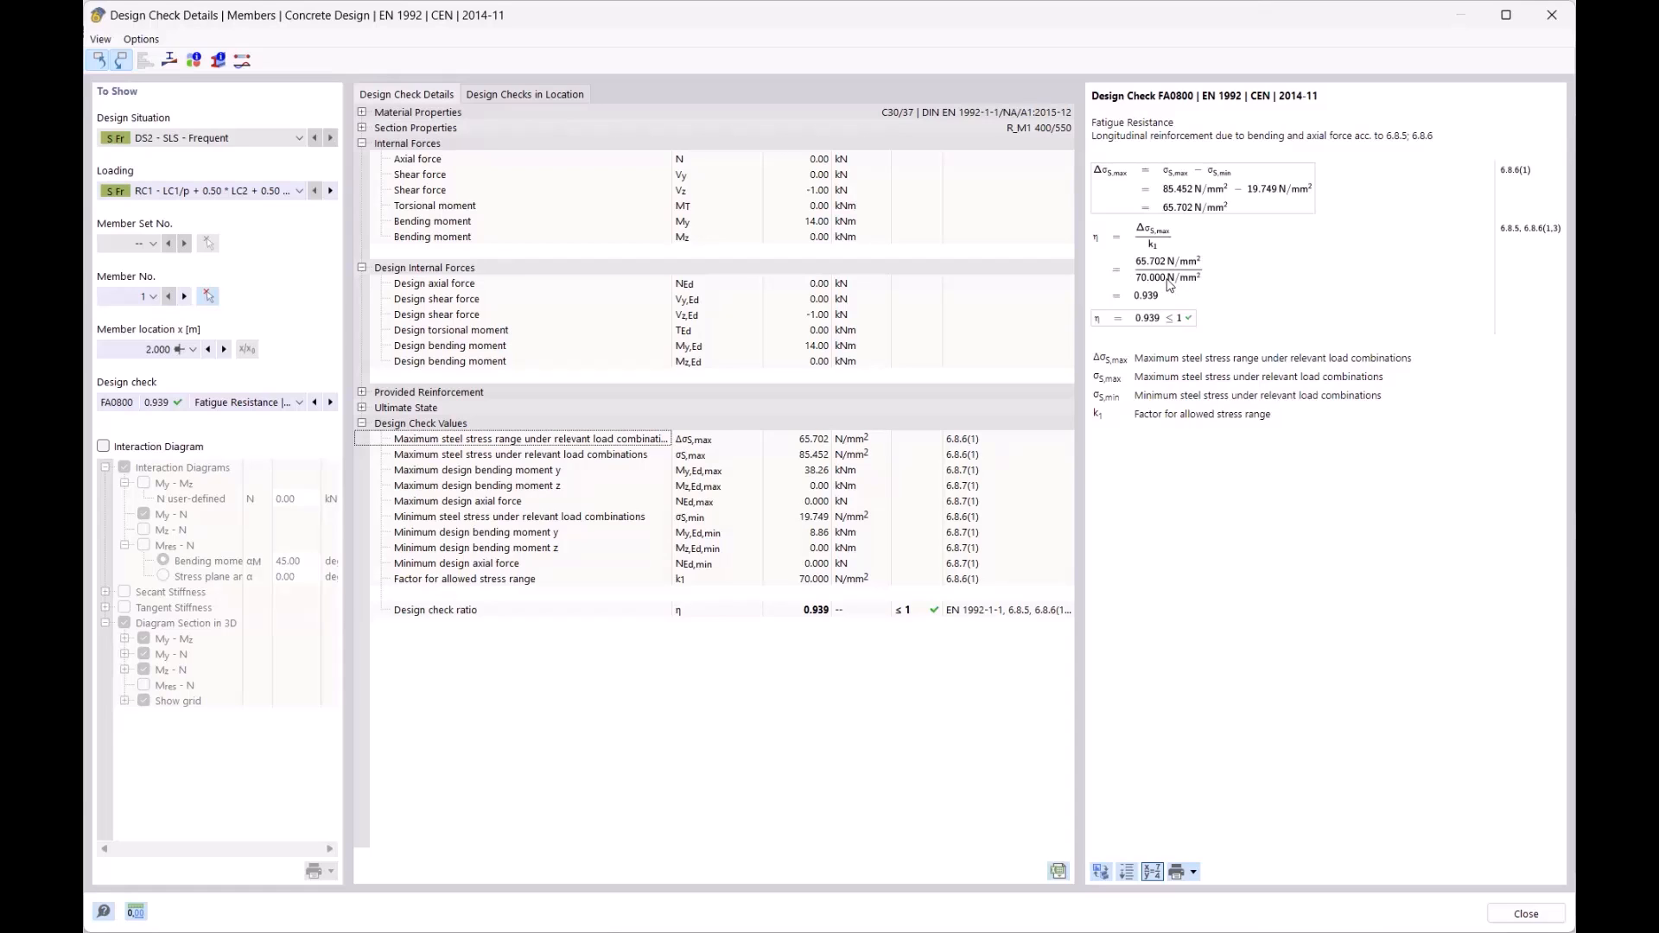
left_click(508, 579)
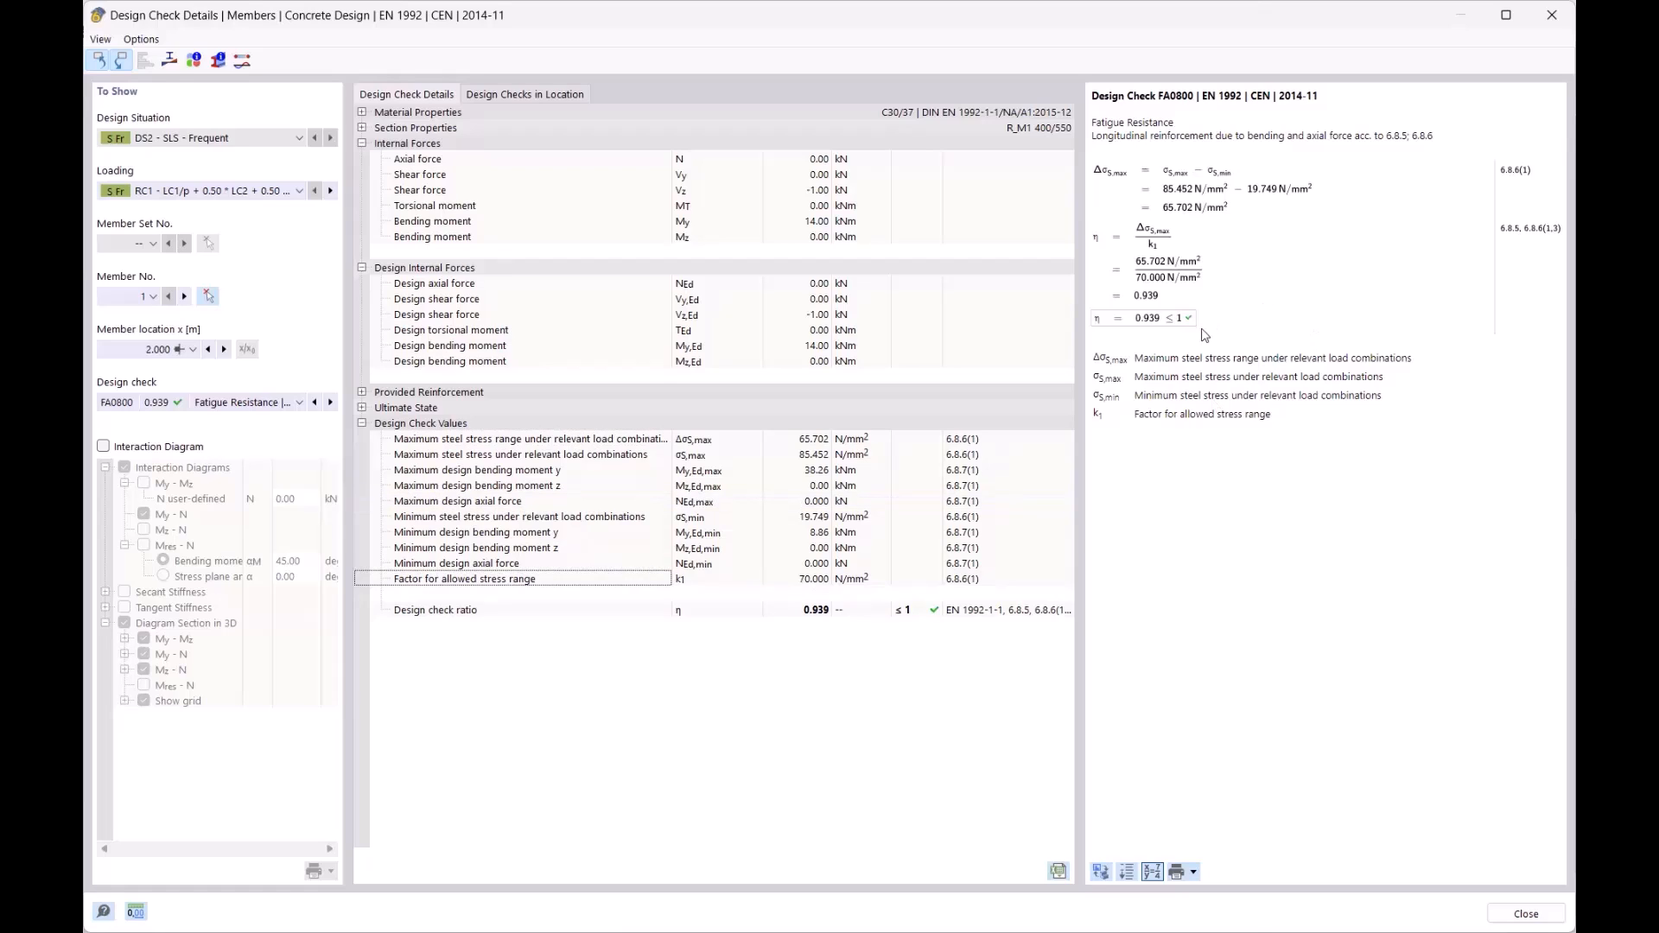
left_click(1551, 15)
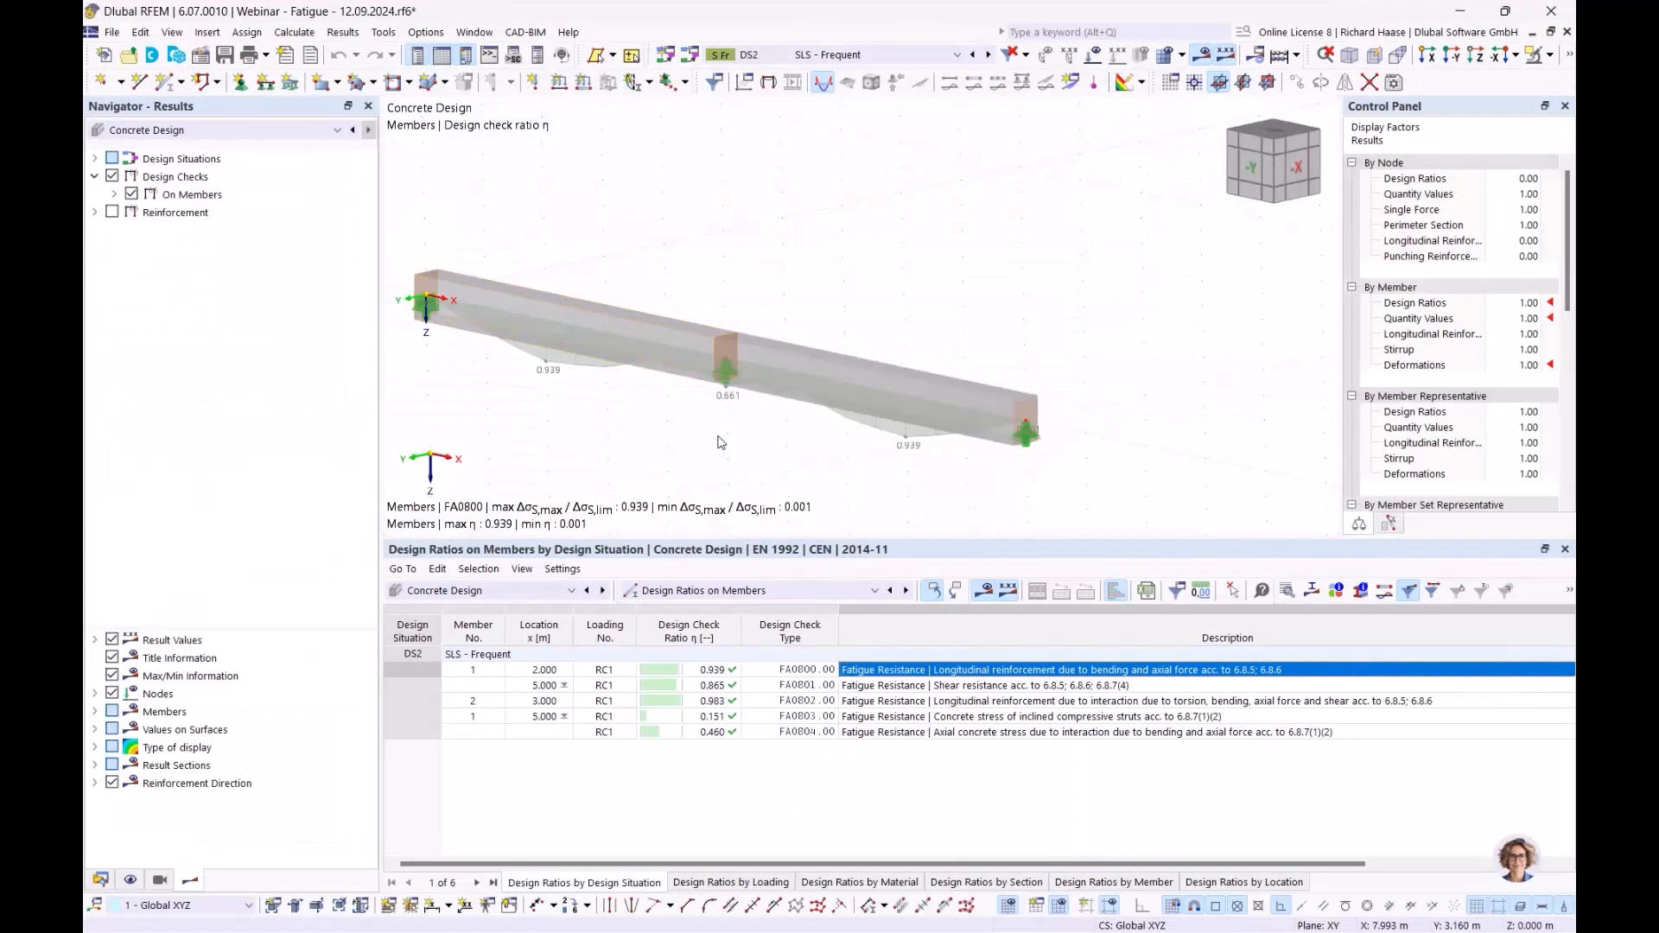
- Switch the Standard configuration to the damage equivalent stress range method with 2000000 cycles
left_click(102, 885)
double_click(211, 826)
left_click(528, 105)
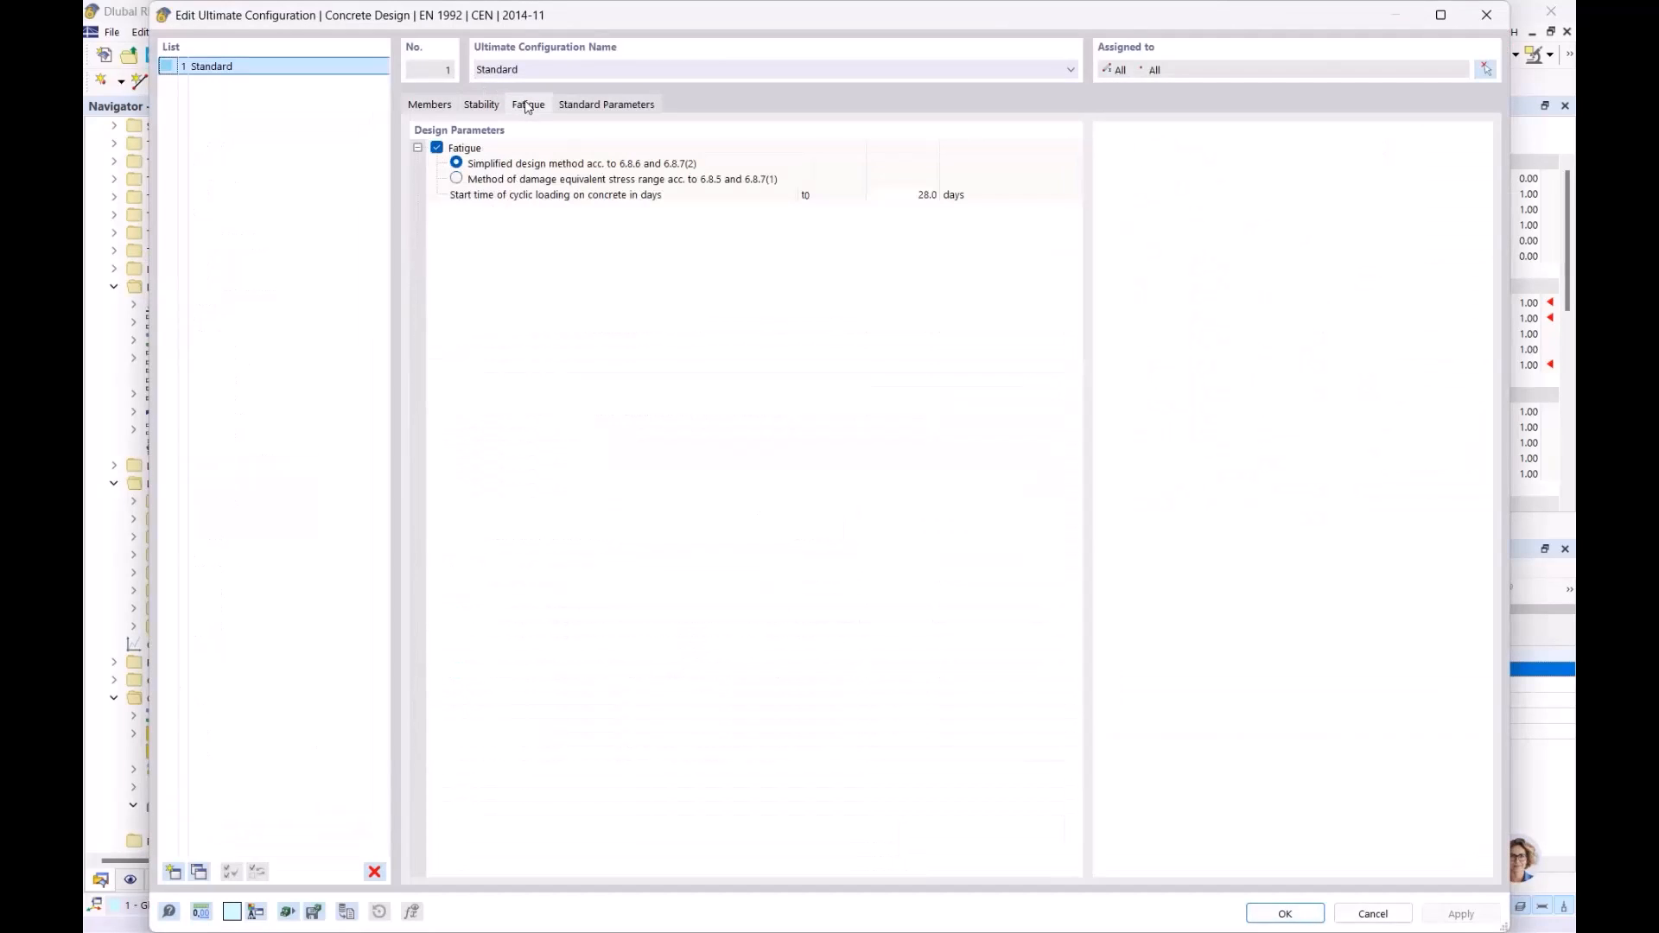
left_click(457, 180)
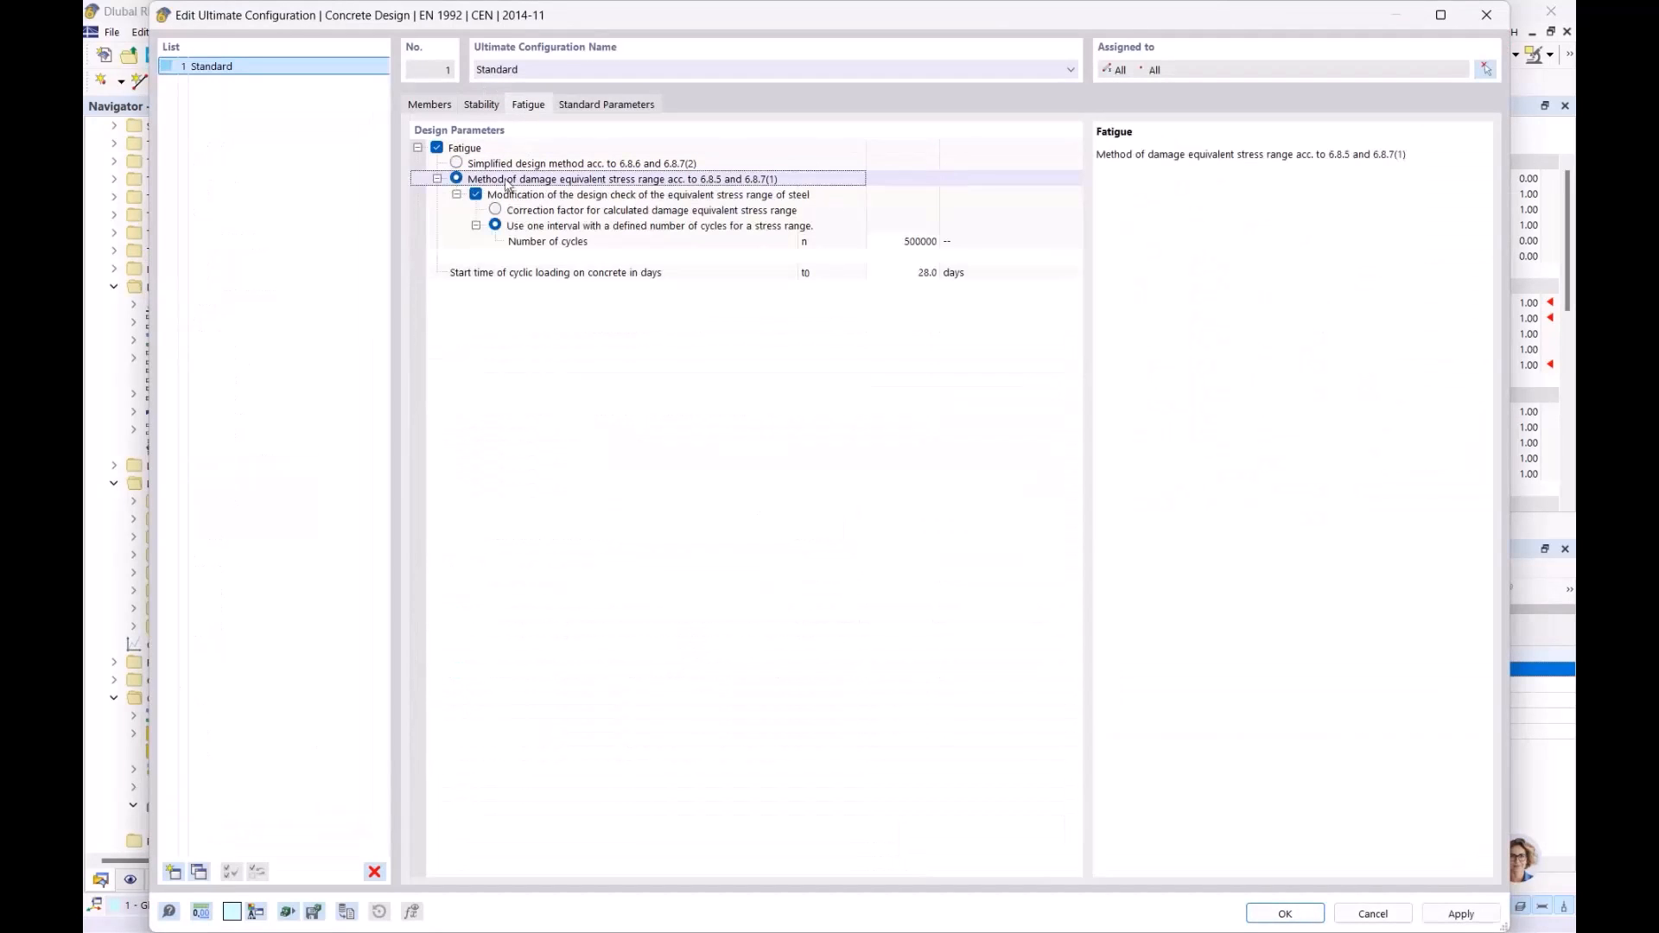
left_click(923, 249)
left_click(912, 242)
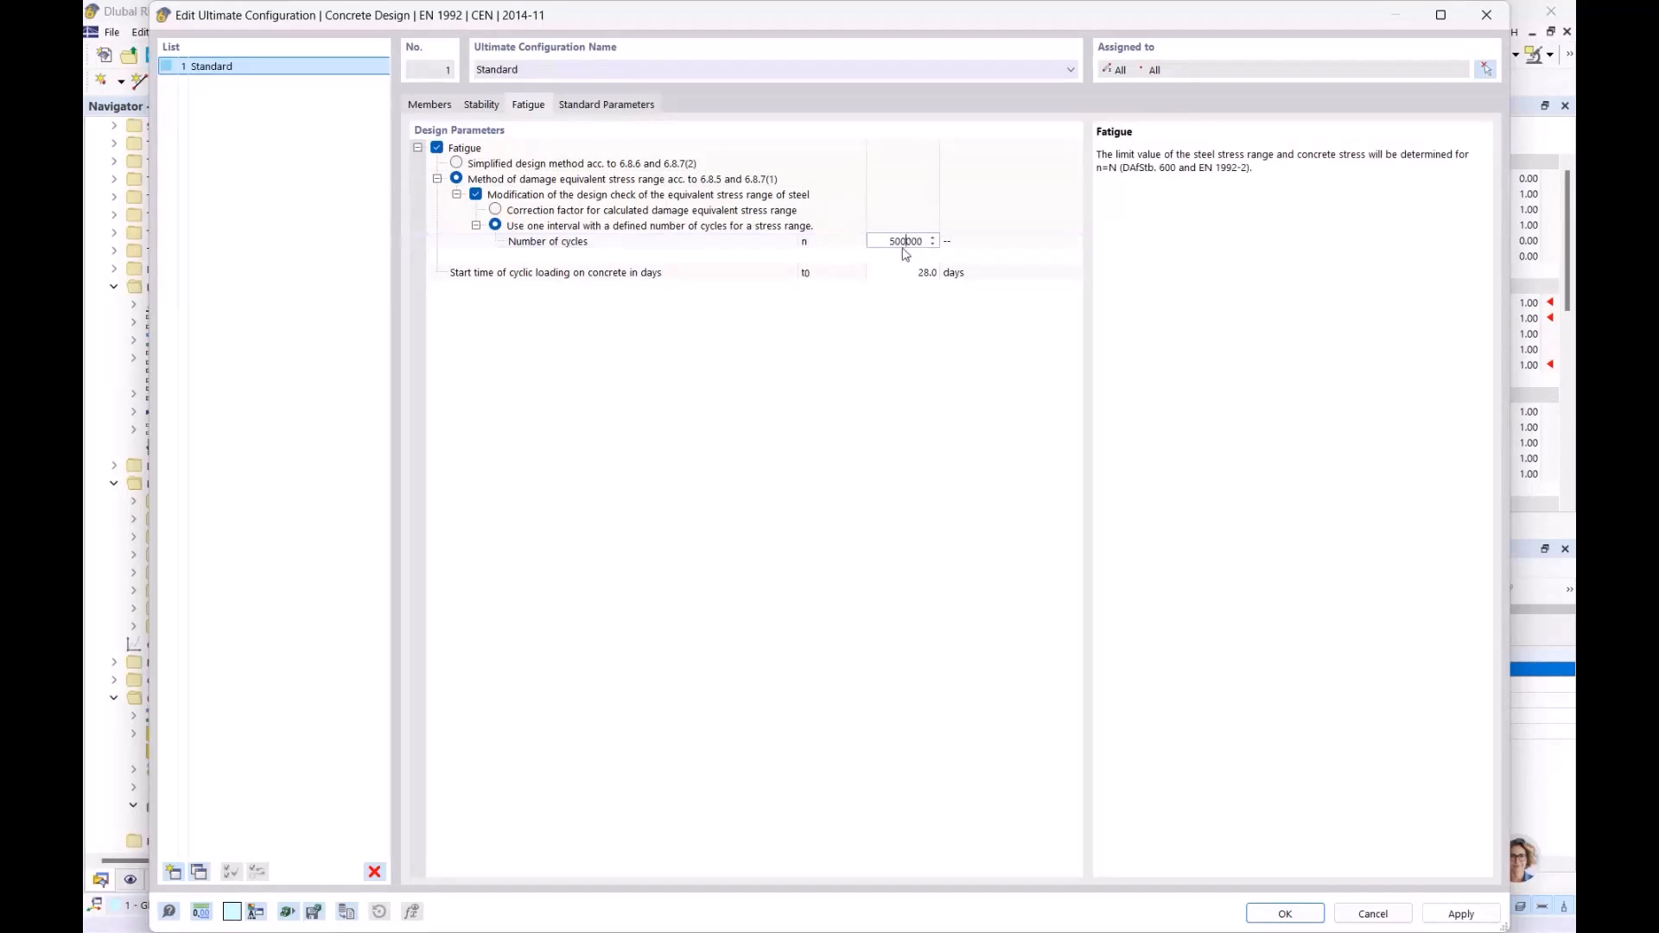
left_click(1034, 245)
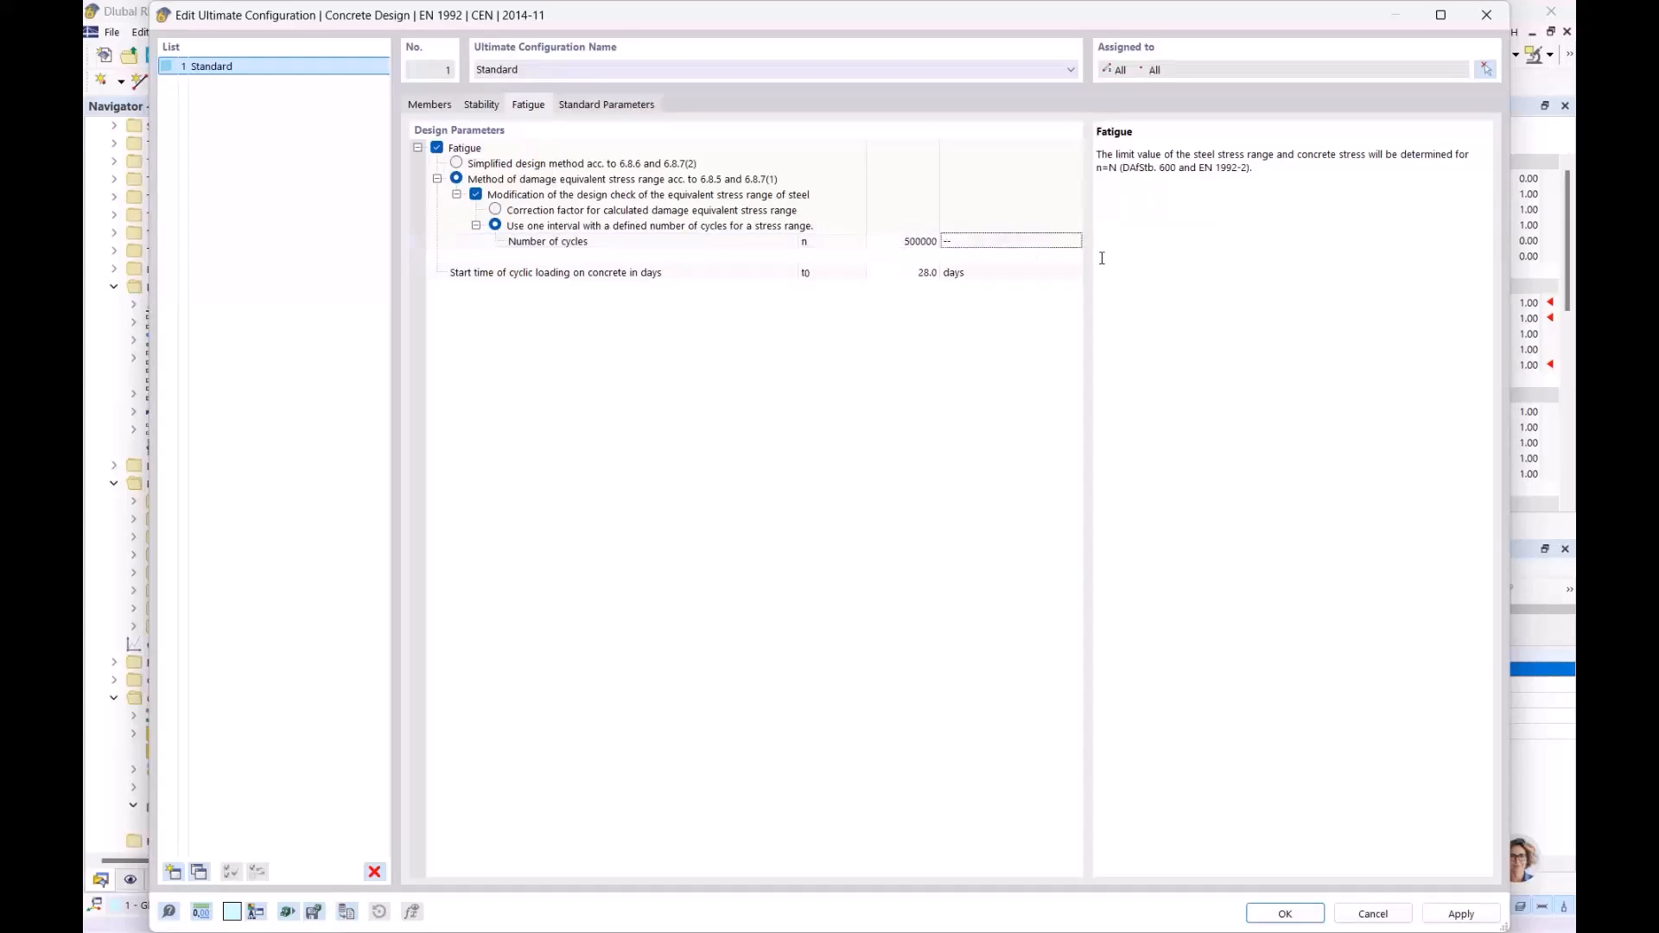
left_click(913, 245)
left_click_drag(891, 242, 897, 243)
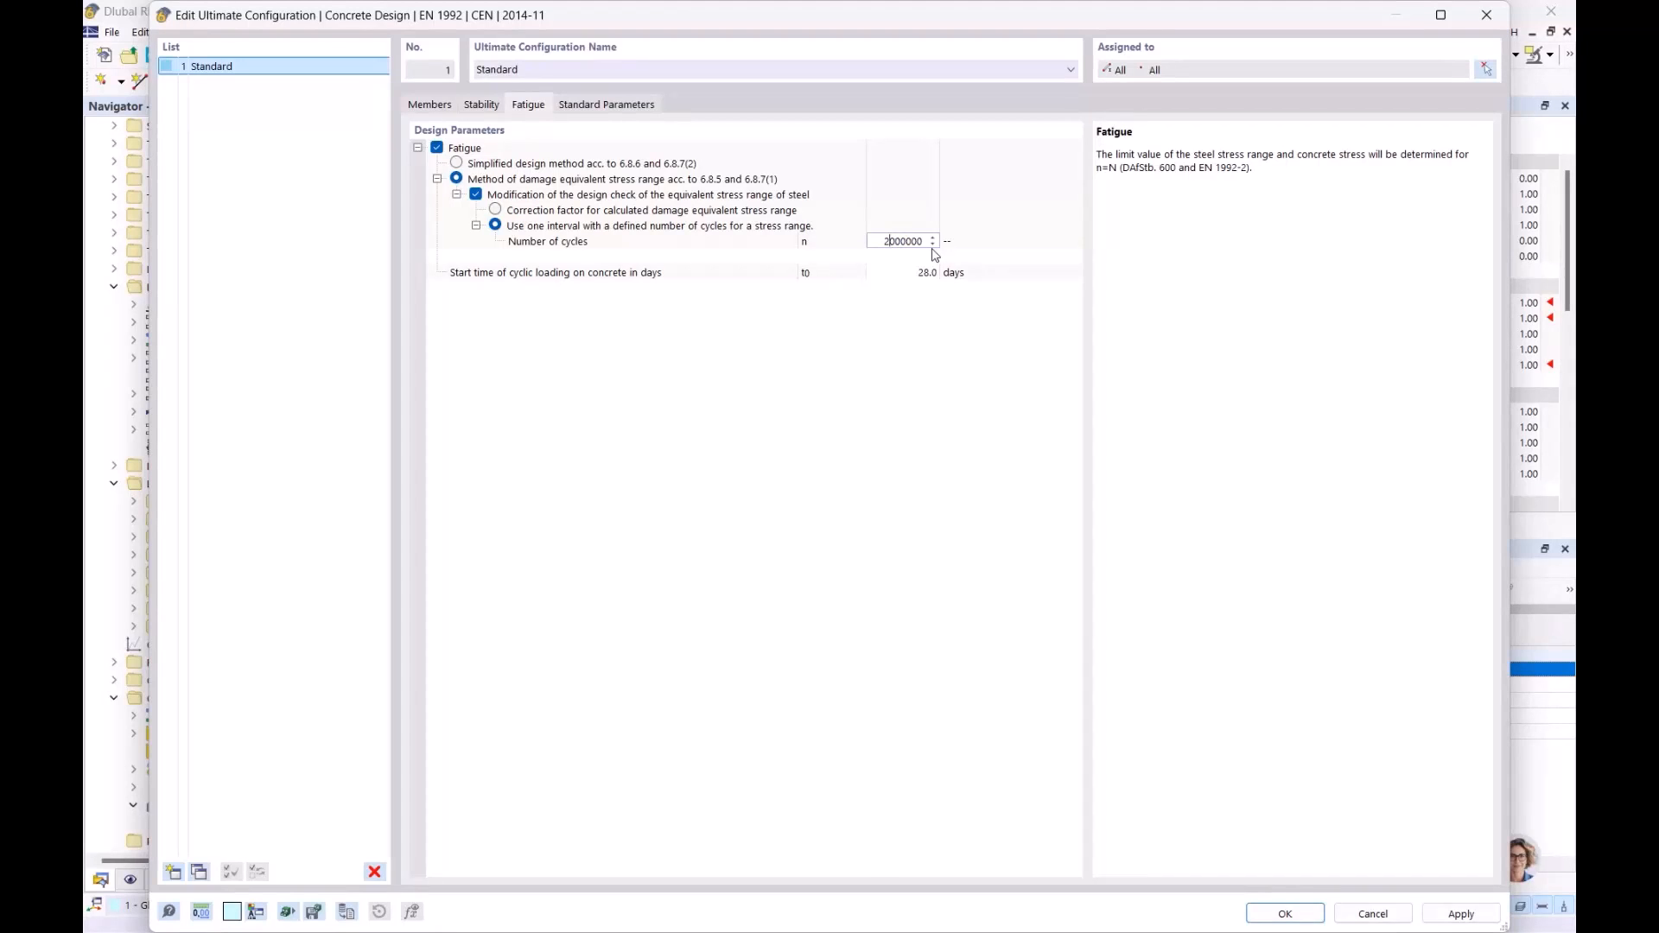
left_click(948, 341)
left_click(1282, 923)
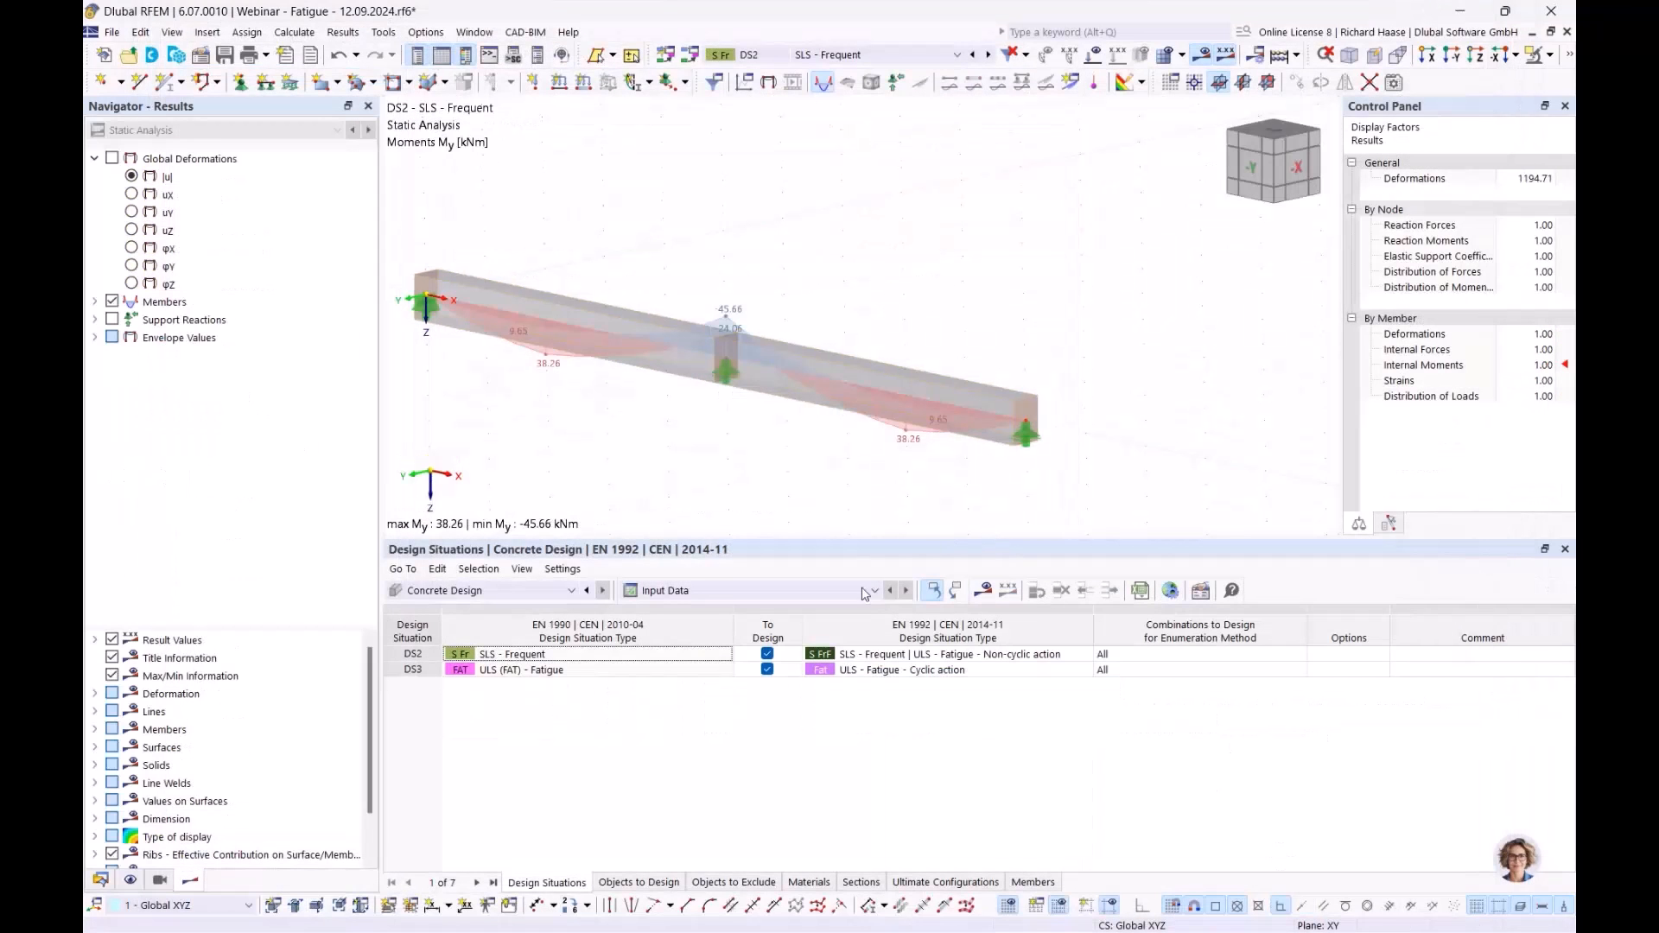
- Recalculate for DS3 fatigue and select check FA0800, now at ratio 0.666
left_click(888, 672)
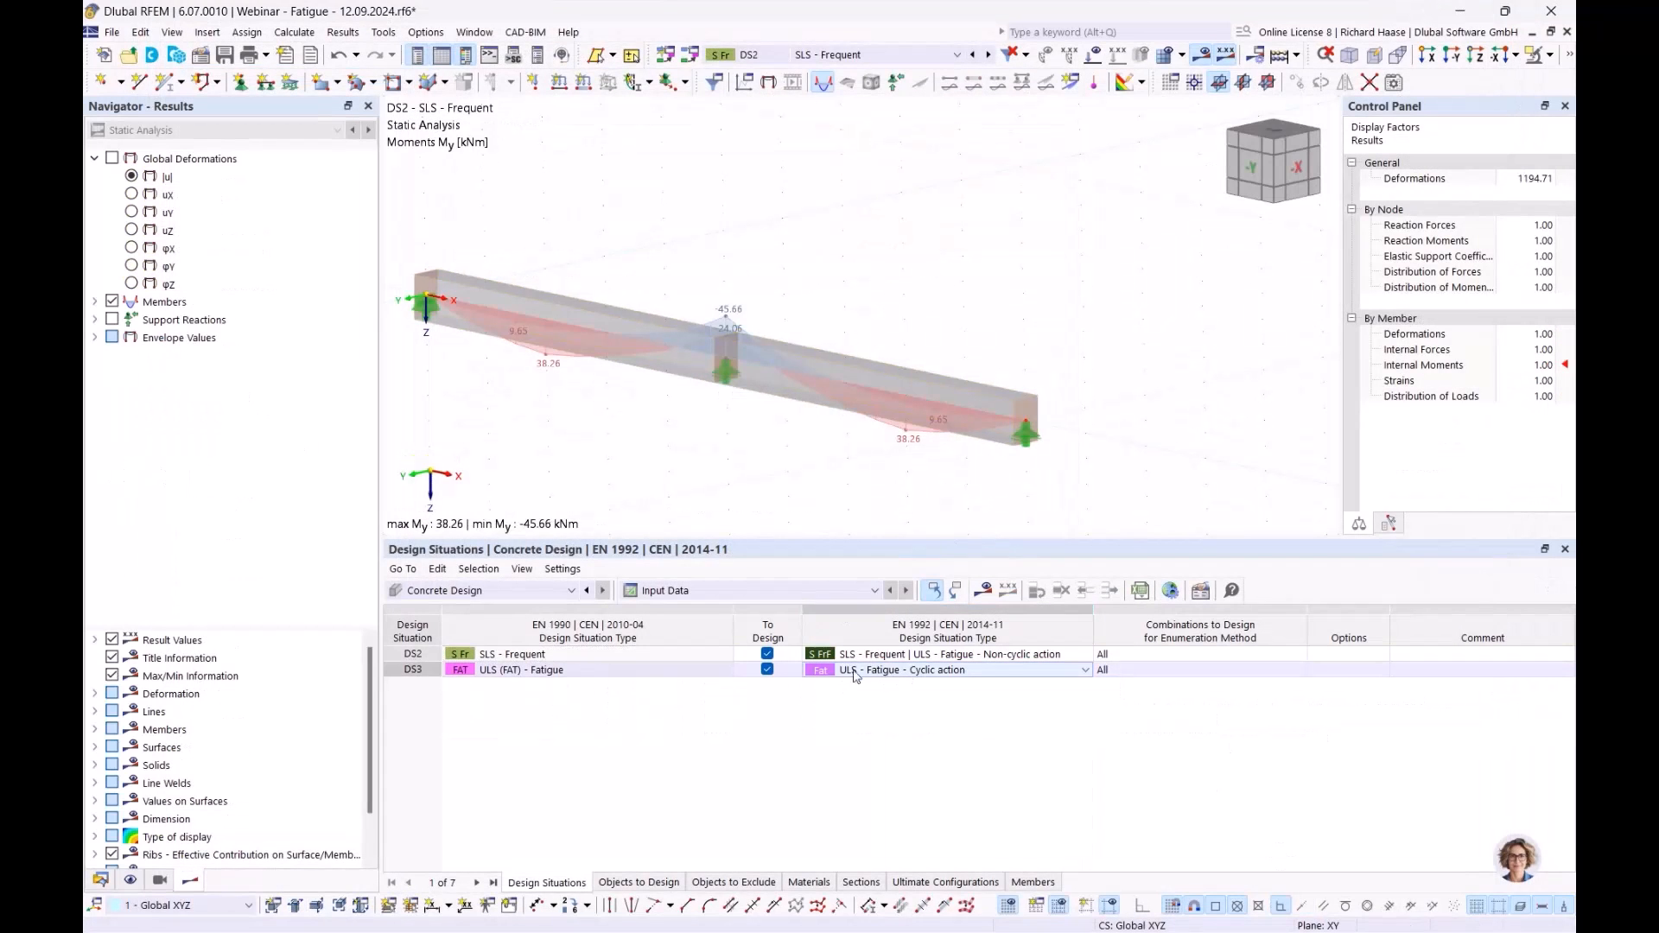
left_click(994, 591)
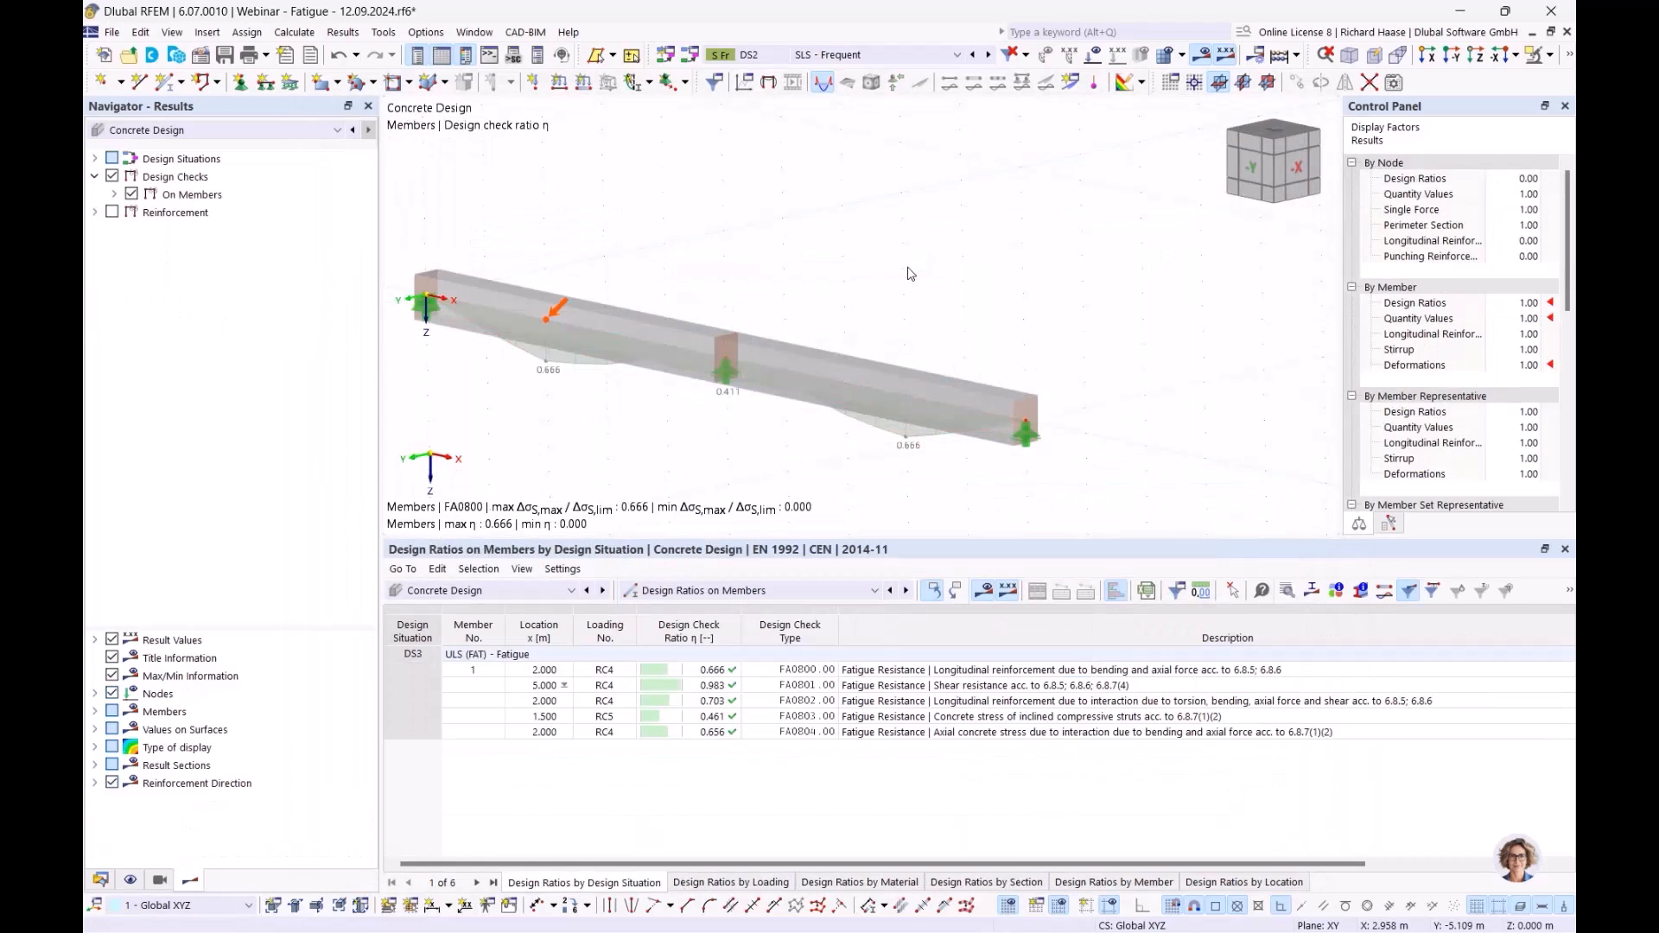
left_click(1013, 674)
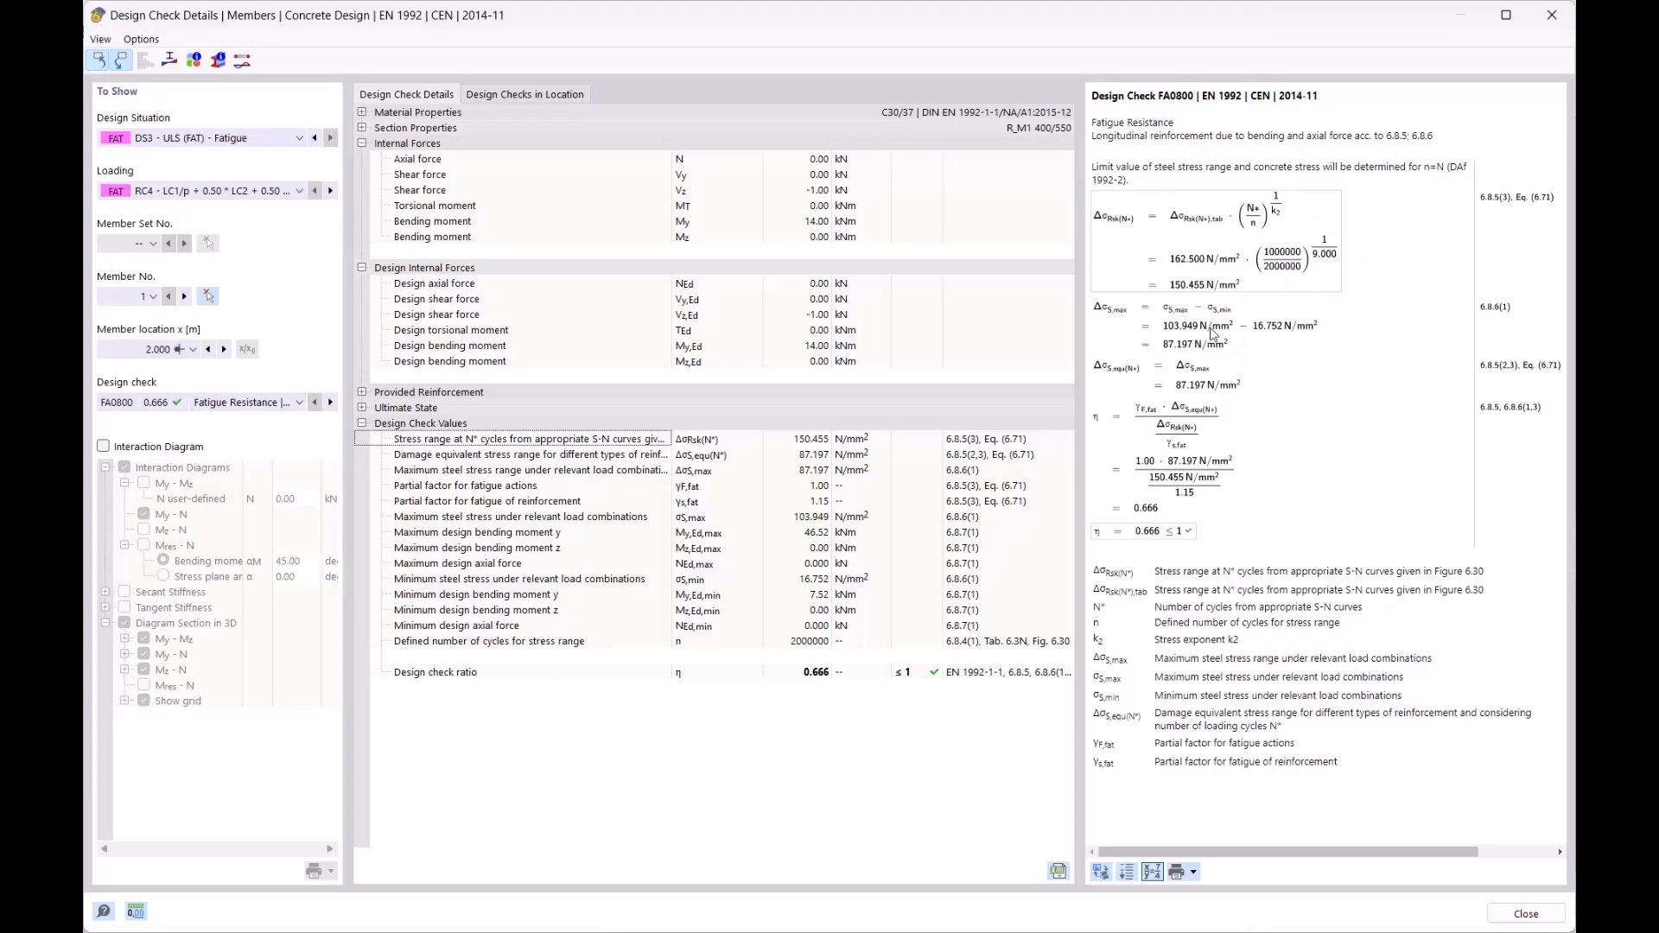
- Review the ratio formula, close the check details, and run the PowerPoint show from slide 9
left_click(1172, 427)
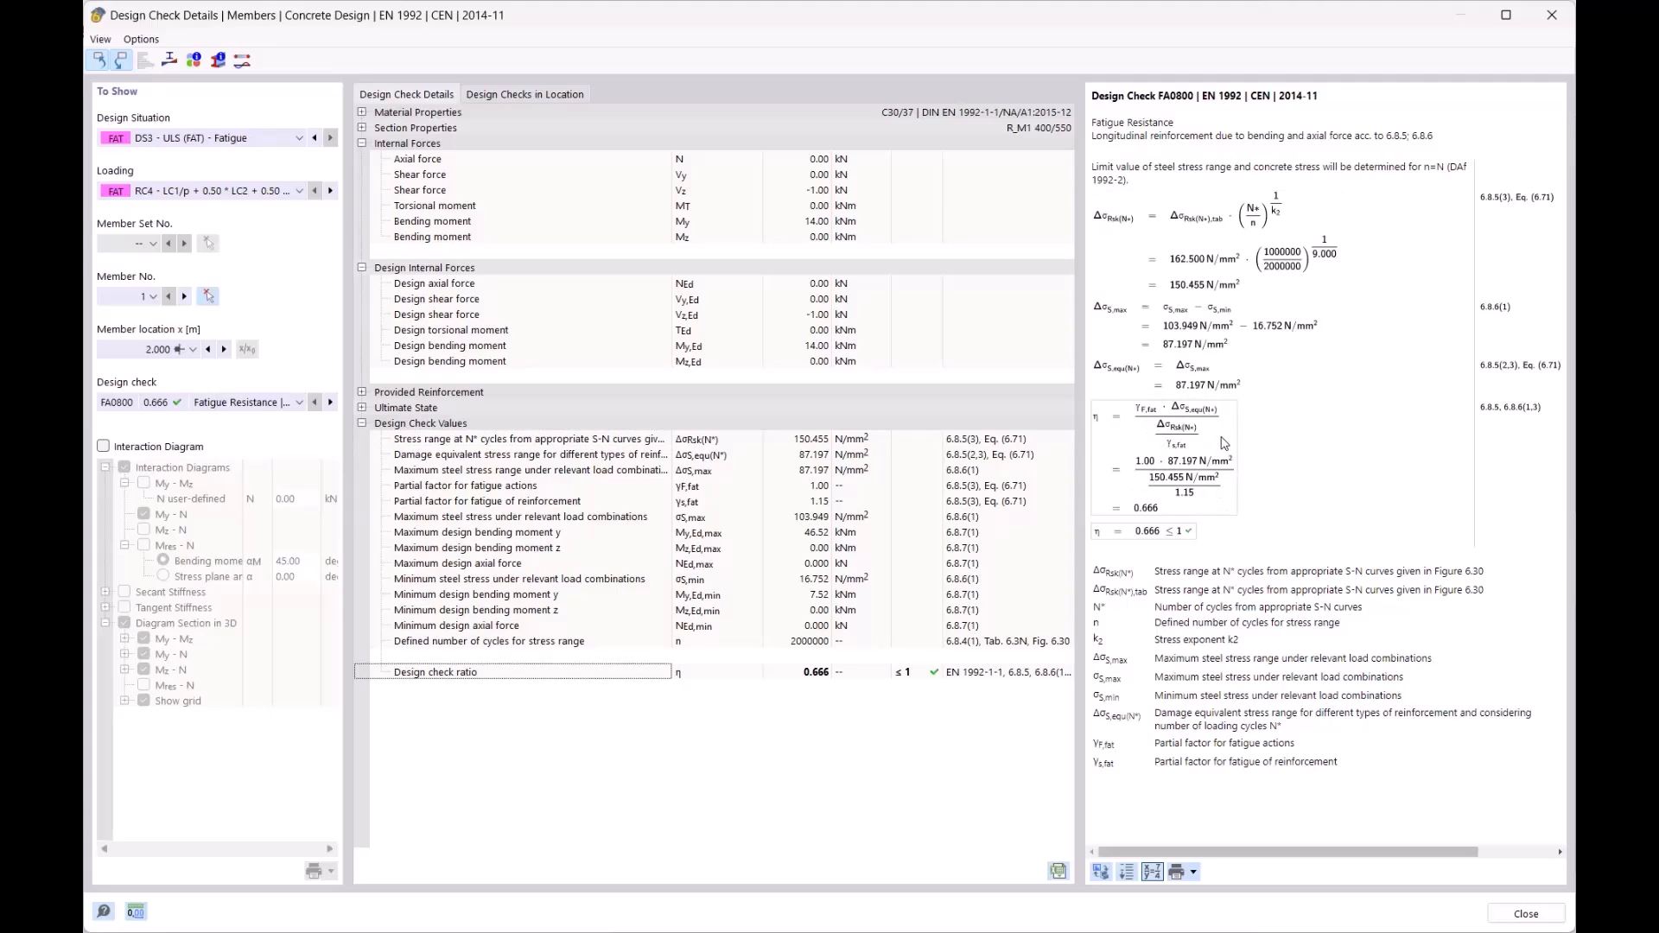
left_click(1551, 19)
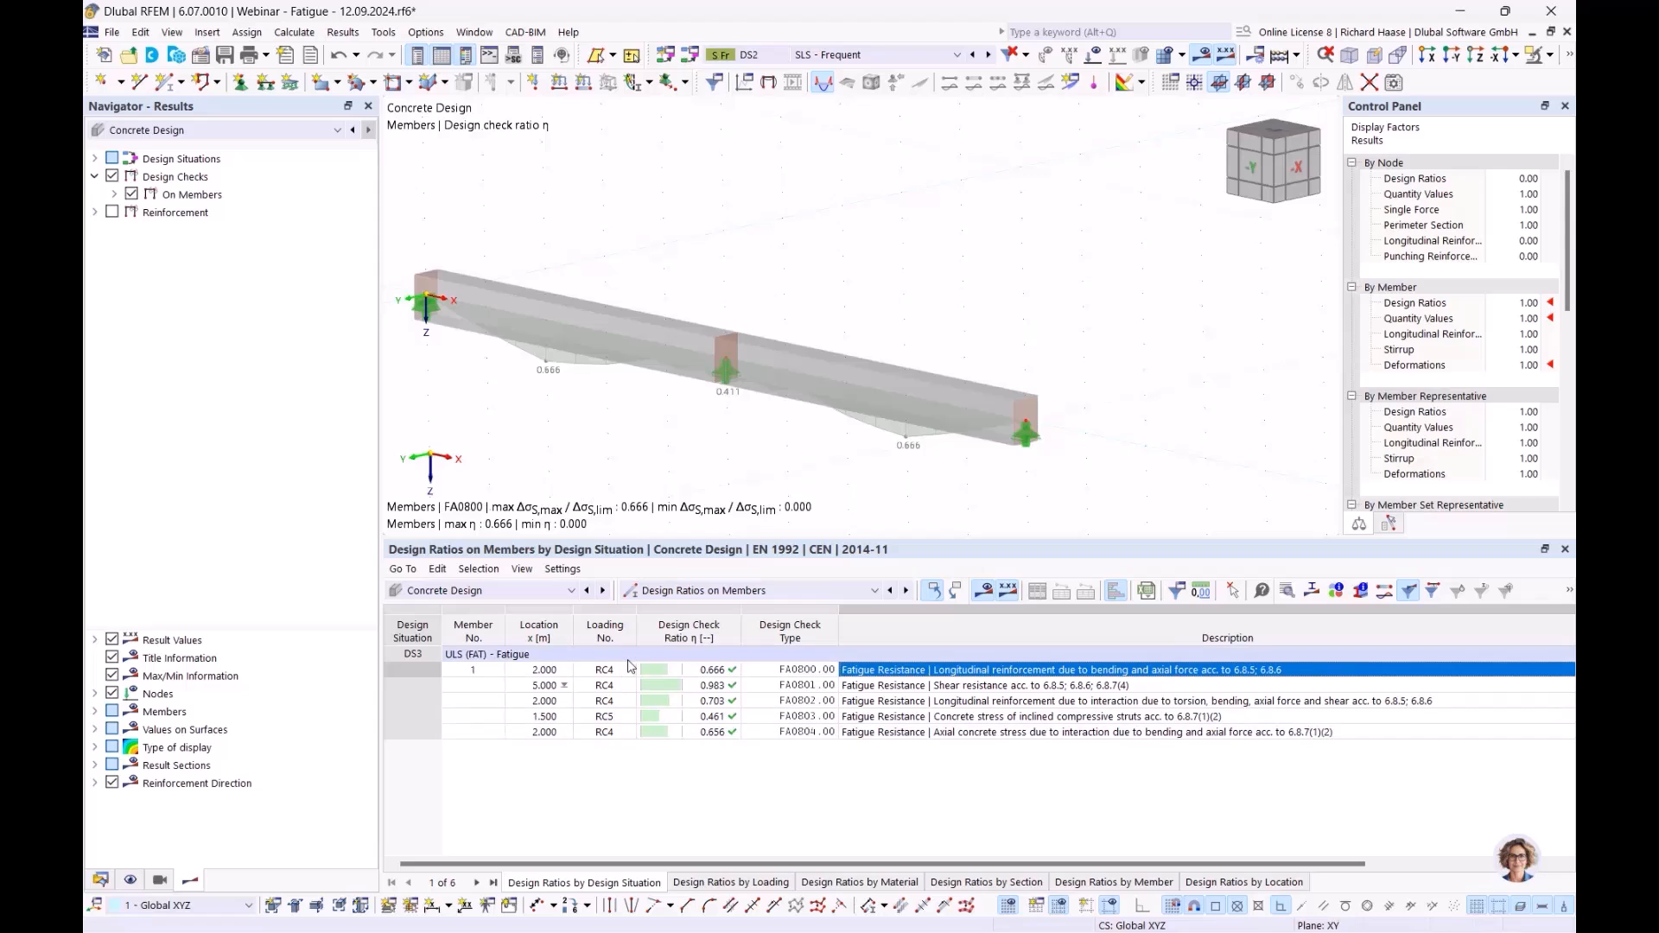
key("alt+Tab")
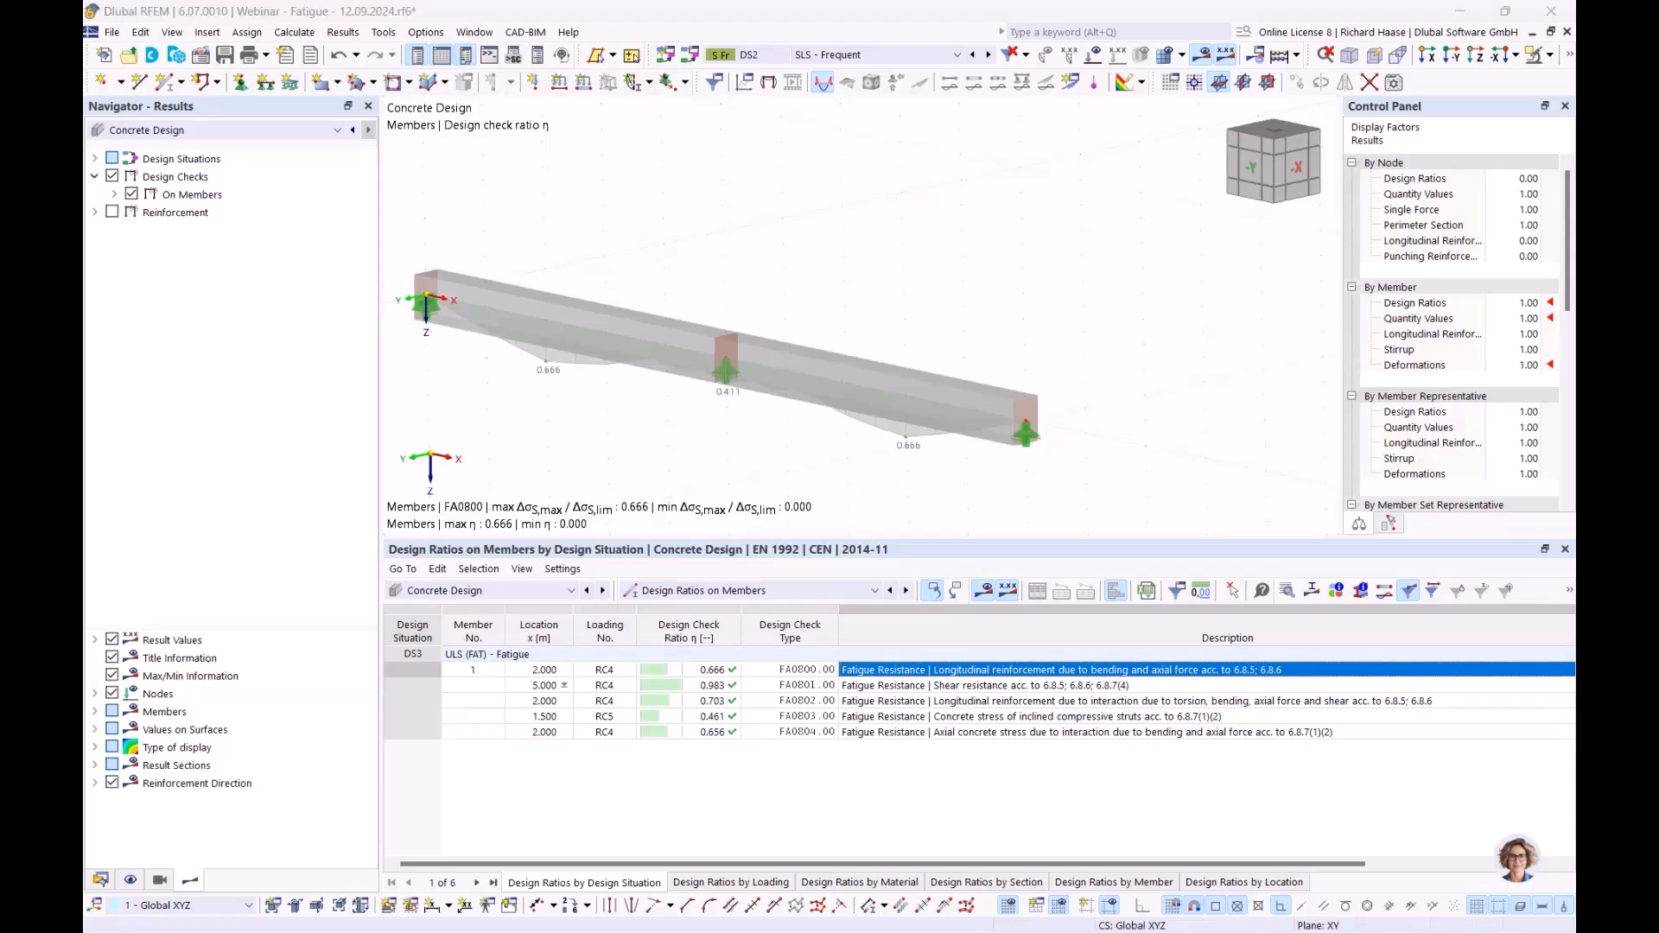
key("alt+Tab")
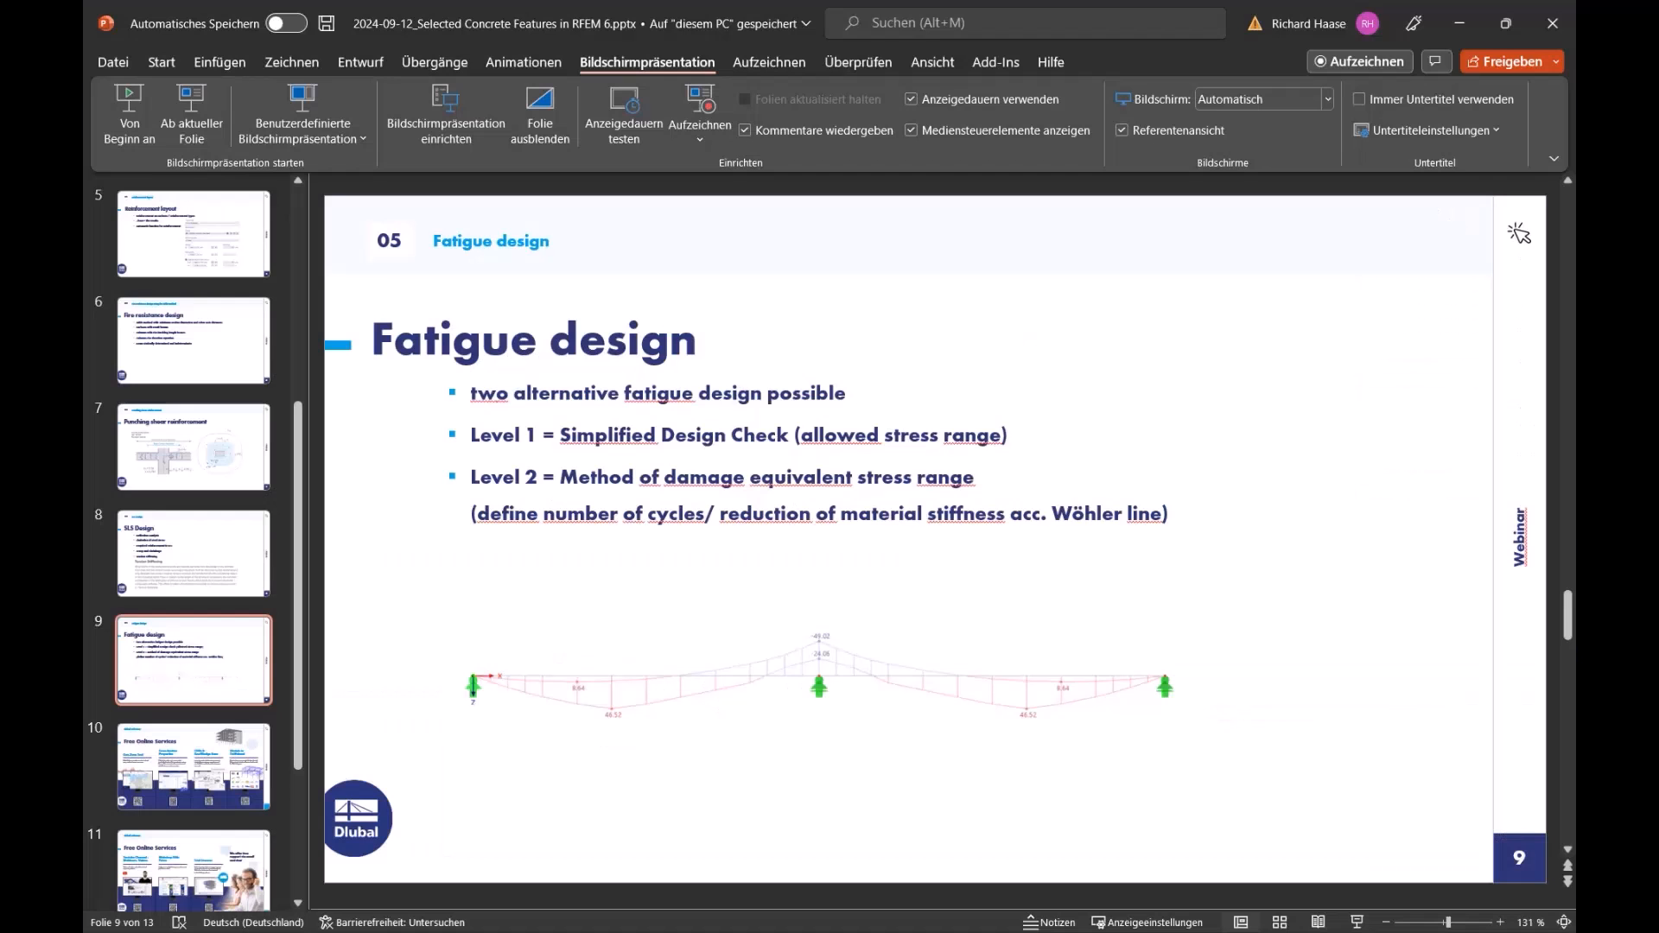
left_click(198, 129)
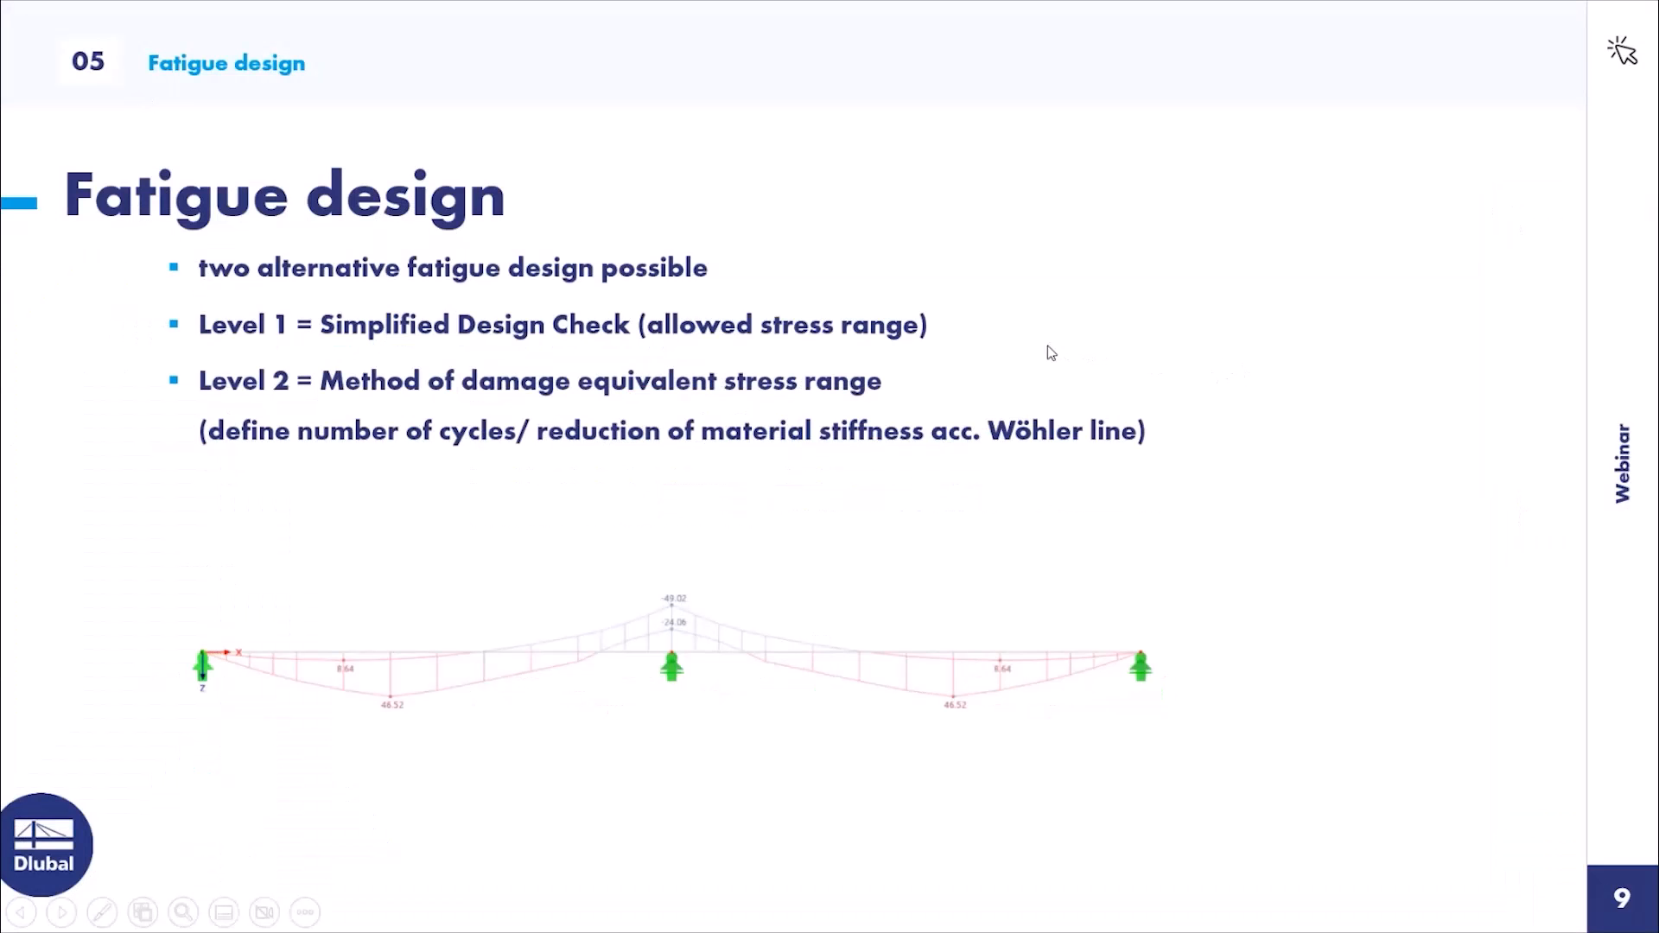